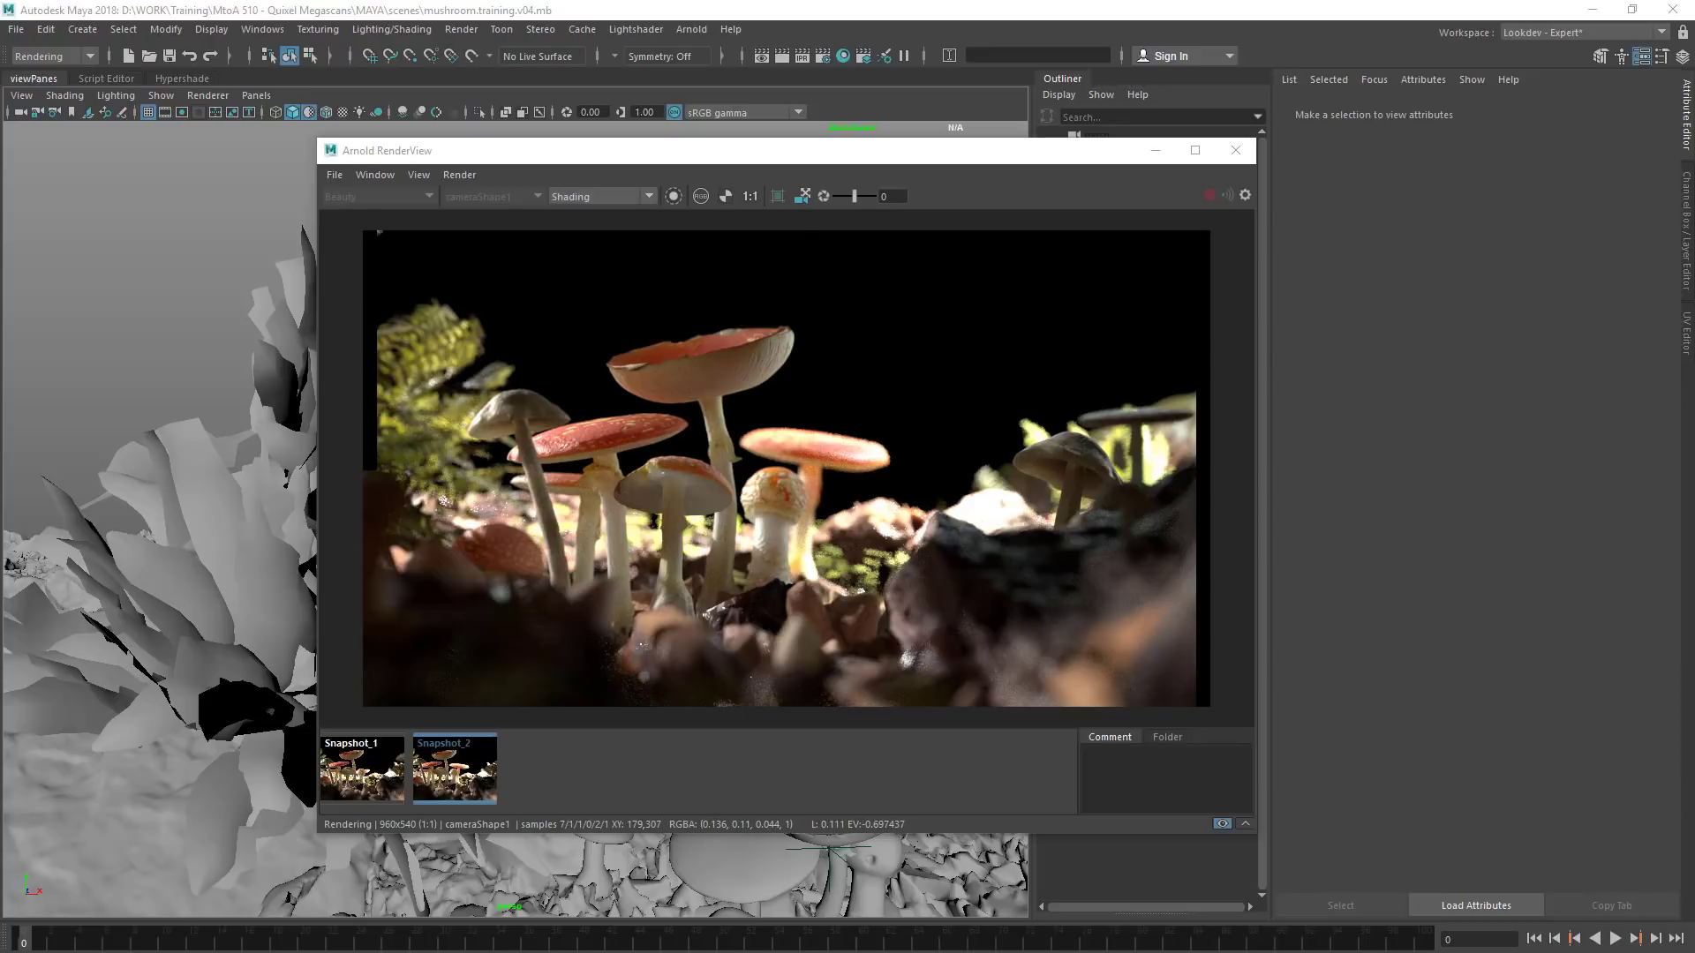
Switch to Photos, leave the drawing mode and review the training.part1, training.part2 and training.part3 renders
key("alt+Tab")
left_click_drag(813, 509, 808, 512)
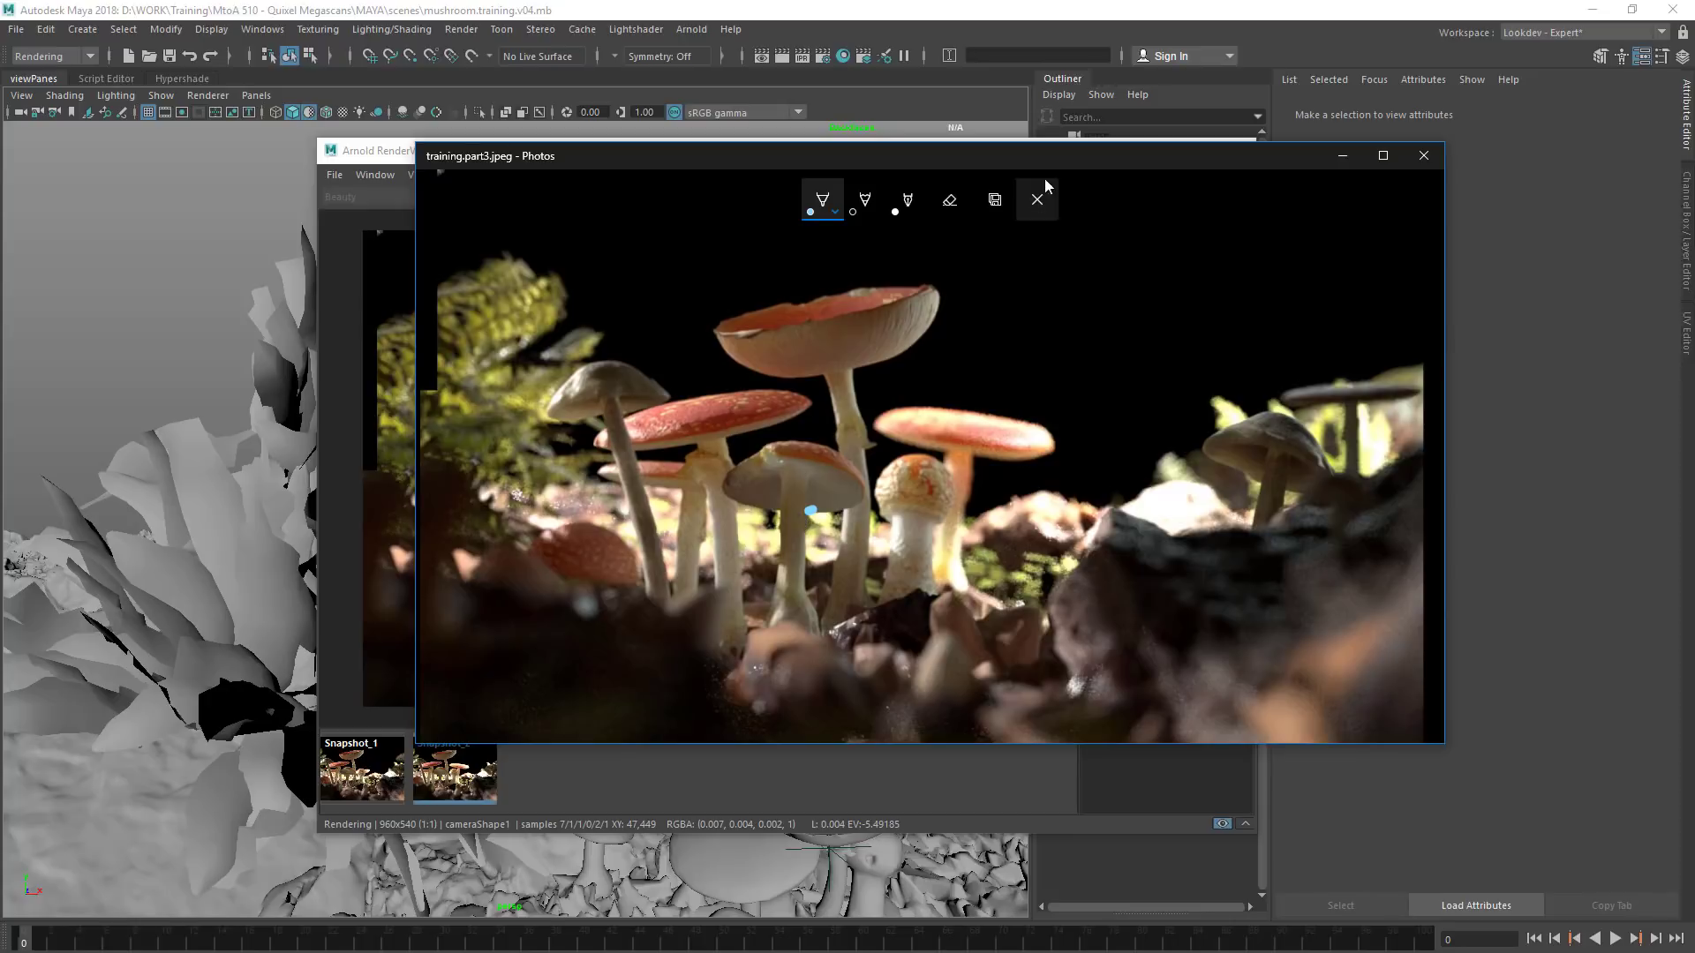
left_click(1045, 185)
key("Left")
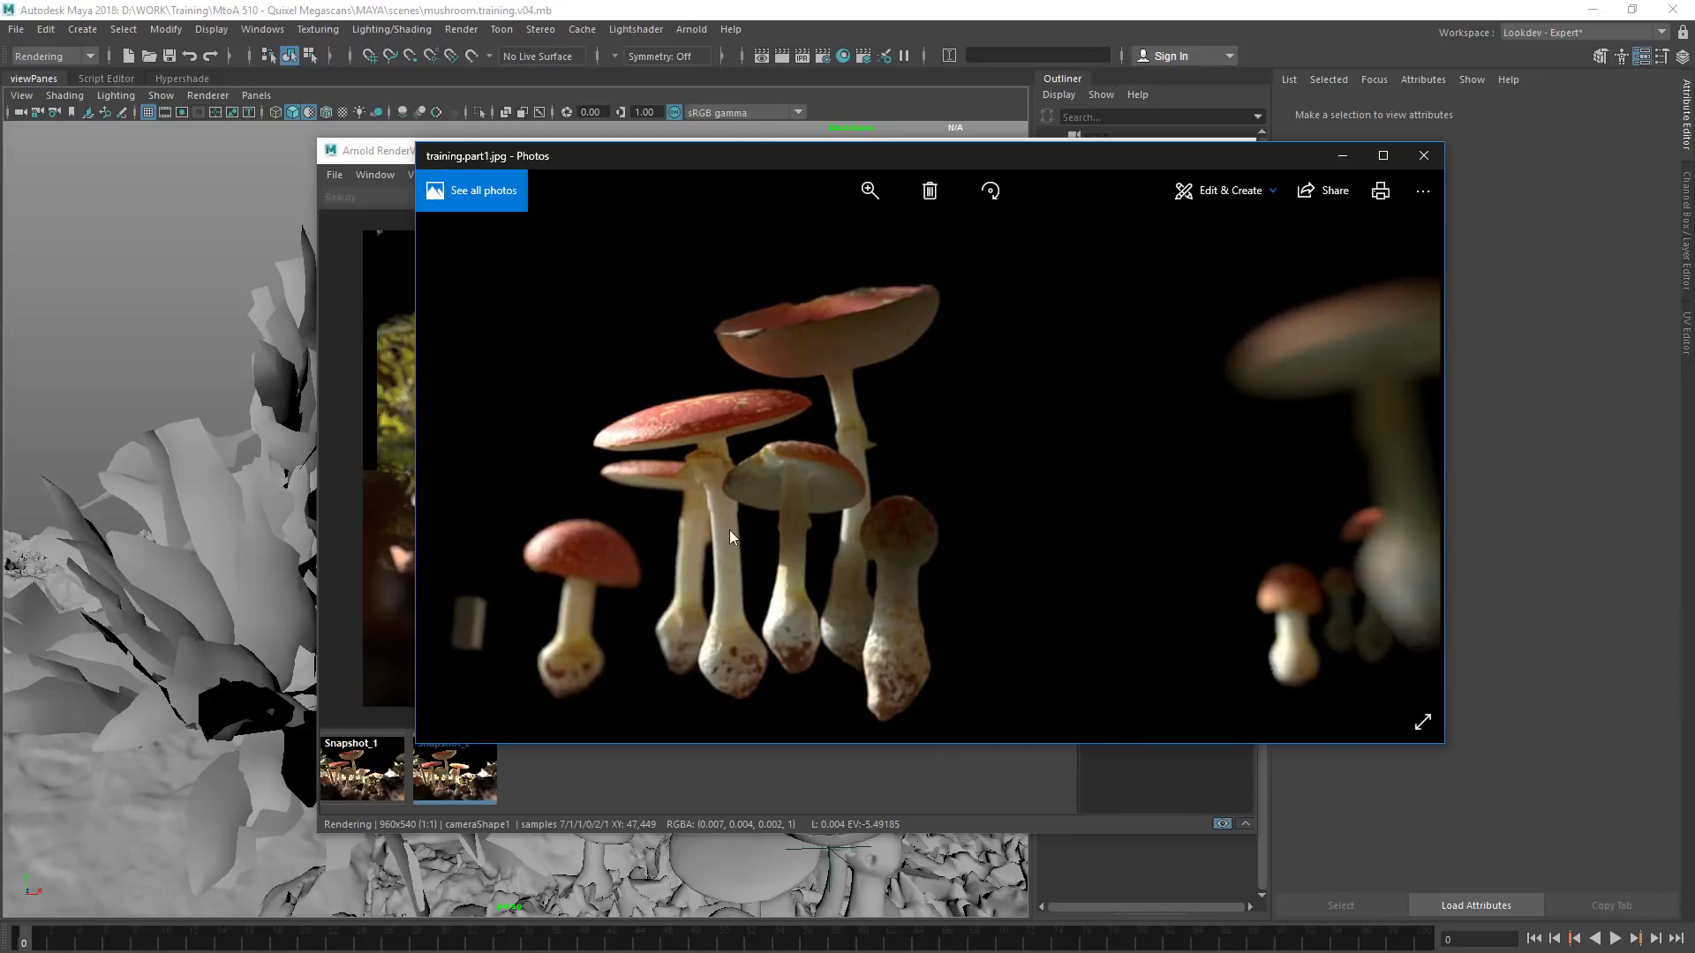
key("Right")
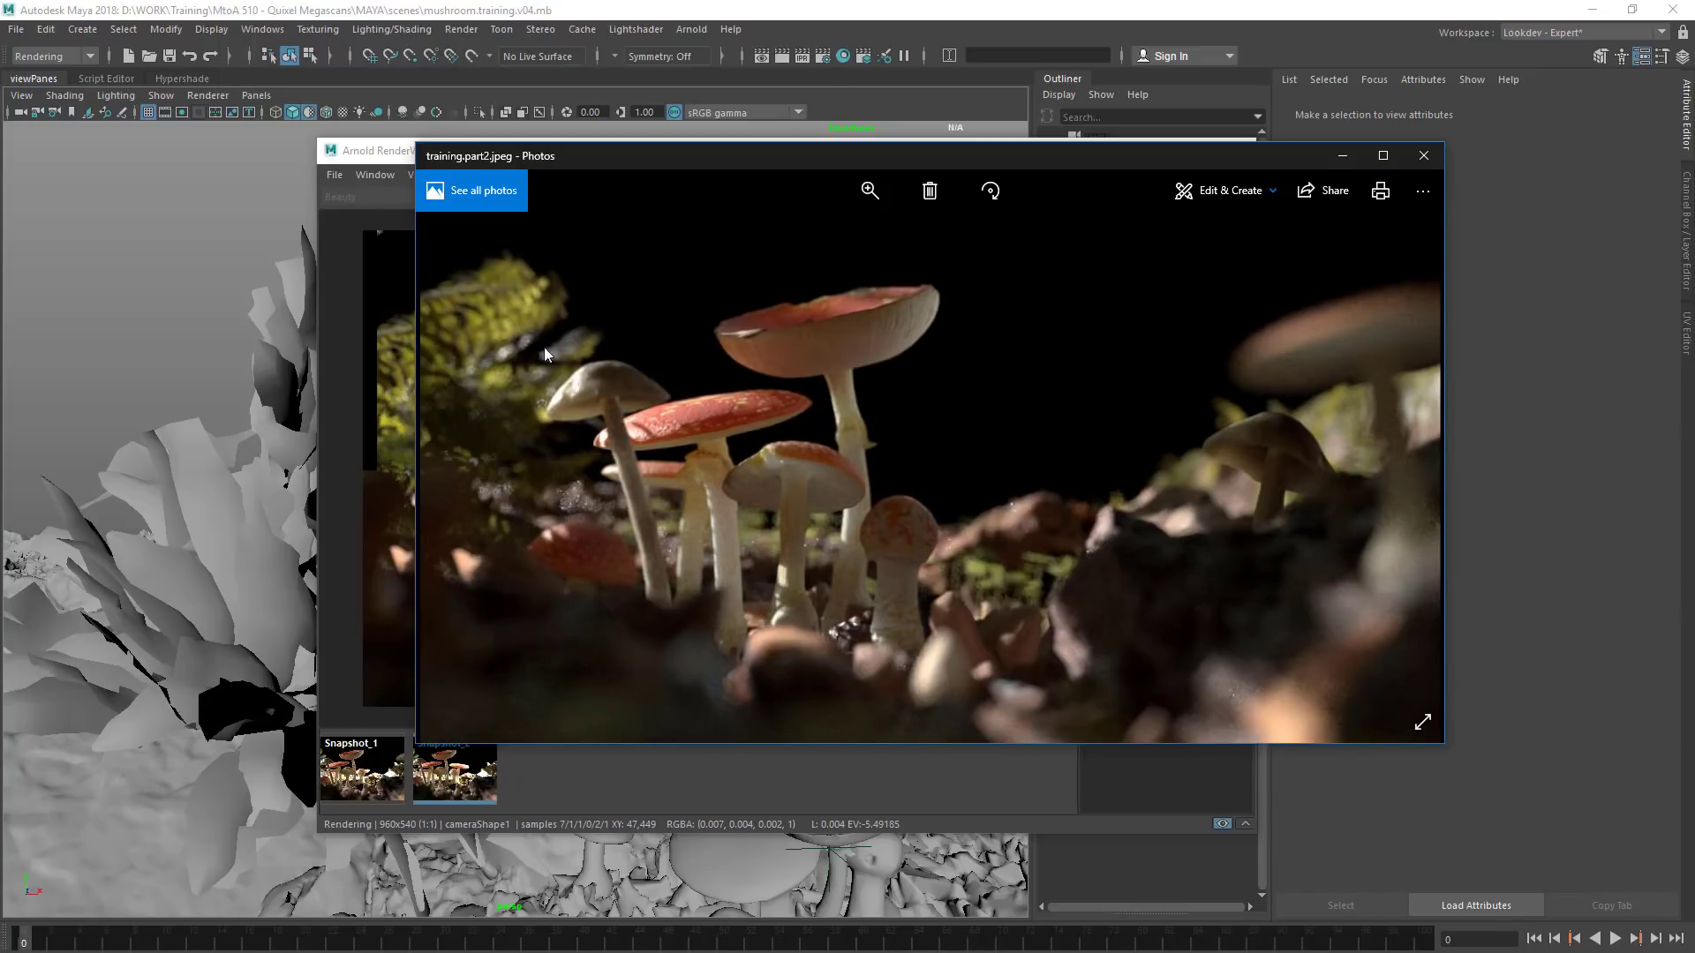
key("Right")
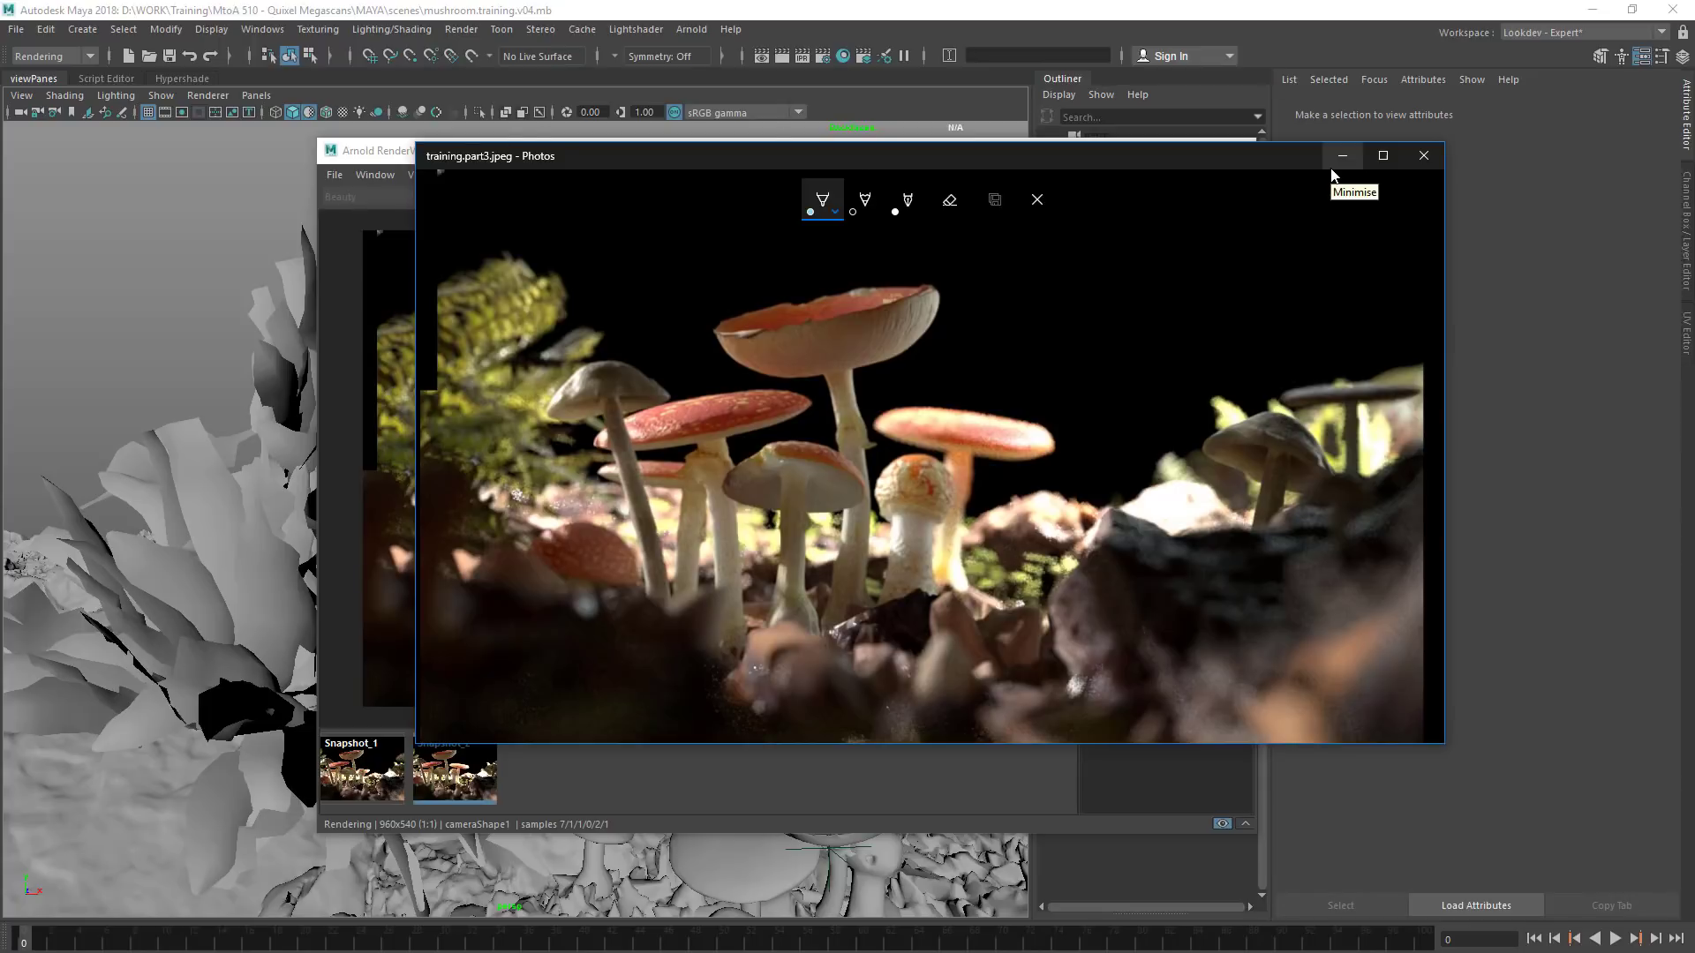
Scribble freehand pen marks over the dark corner above the fern and around the small mushrooms beside it
mouse_move(457, 179)
left_mouse_down()
mouse_move(468, 290)
mouse_move(426, 283)
left_mouse_up()
left_click_drag(483, 205, 448, 305)
left_click_drag(477, 281, 444, 349)
mouse_move(476, 216)
left_mouse_down()
mouse_move(609, 278)
mouse_move(578, 353)
mouse_move(495, 399)
left_mouse_up()
mouse_move(517, 519)
left_mouse_down()
mouse_move(622, 459)
mouse_move(664, 505)
left_mouse_up()
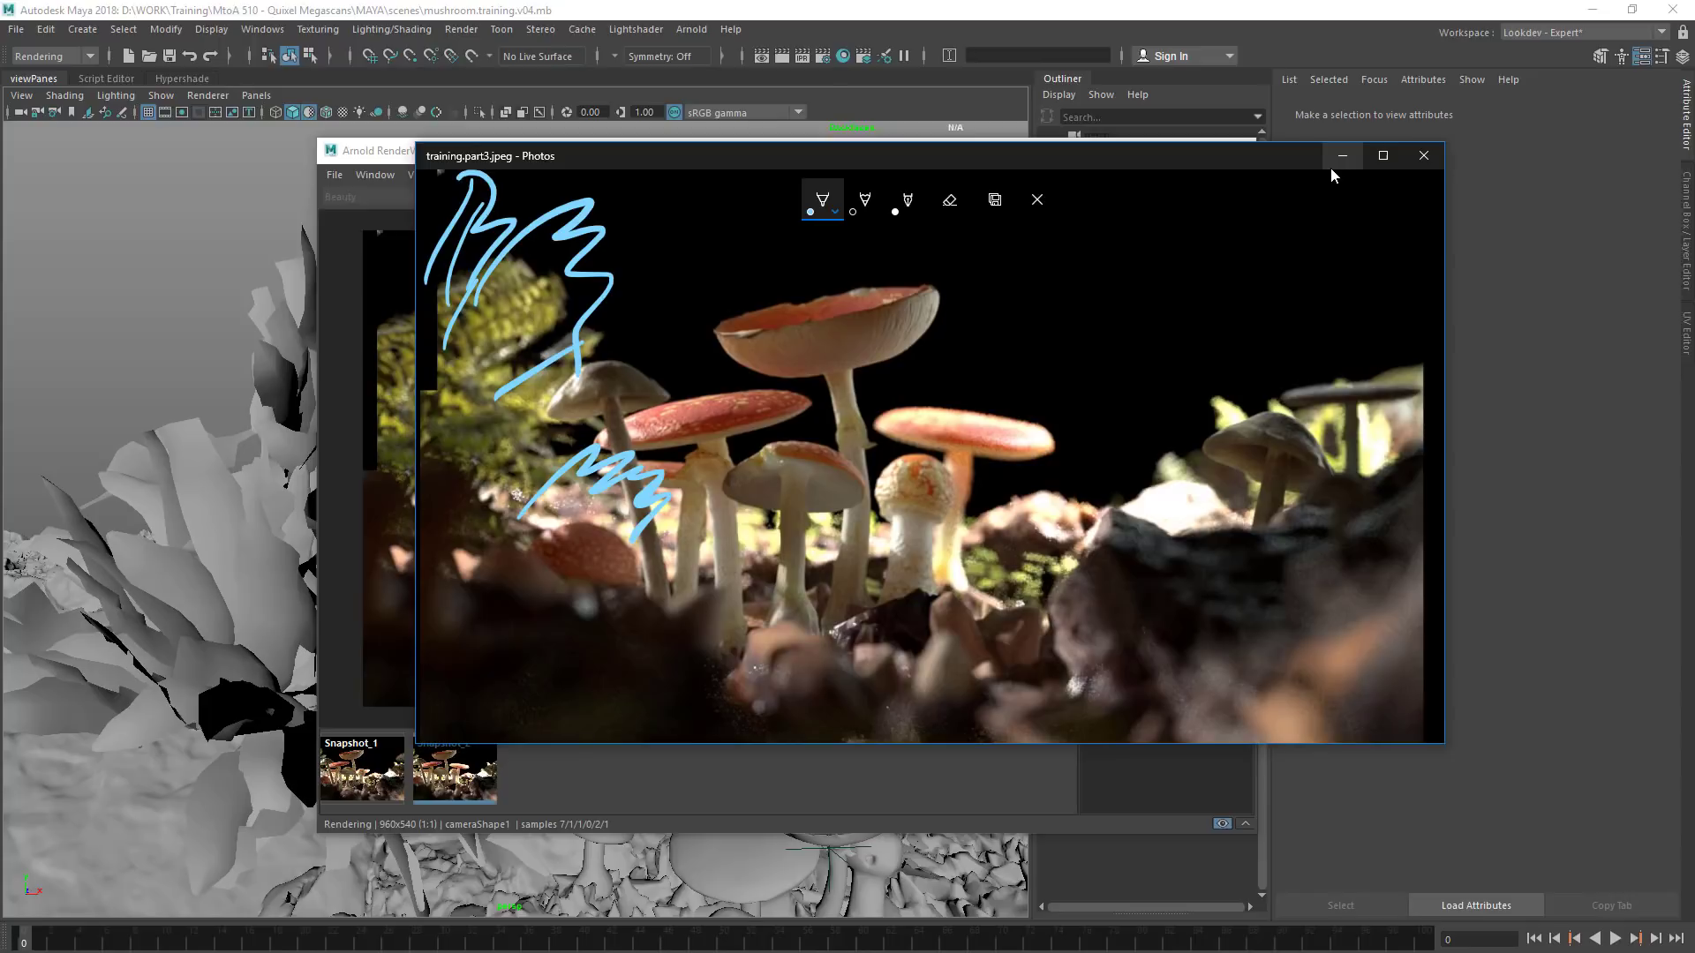
Sketch sweeping U-shaped composition curves and guide lines through the mushrooms and the empty dark area on training.part3
mouse_move(1419, 212)
left_mouse_down()
mouse_move(1344, 379)
mouse_move(1417, 397)
mouse_move(1410, 318)
mouse_move(1408, 351)
mouse_move(1439, 190)
mouse_move(1379, 283)
left_mouse_up()
mouse_move(494, 265)
left_mouse_down()
mouse_move(625, 452)
mouse_move(1368, 216)
mouse_move(883, 516)
mouse_move(422, 369)
left_mouse_up()
left_click_drag(761, 357, 426, 559)
left_click_drag(723, 735, 779, 398)
left_click_drag(896, 407, 1011, 664)
left_click_drag(1017, 408, 1261, 484)
left_click_drag(1316, 284, 1027, 382)
left_click_drag(1293, 225, 1066, 291)
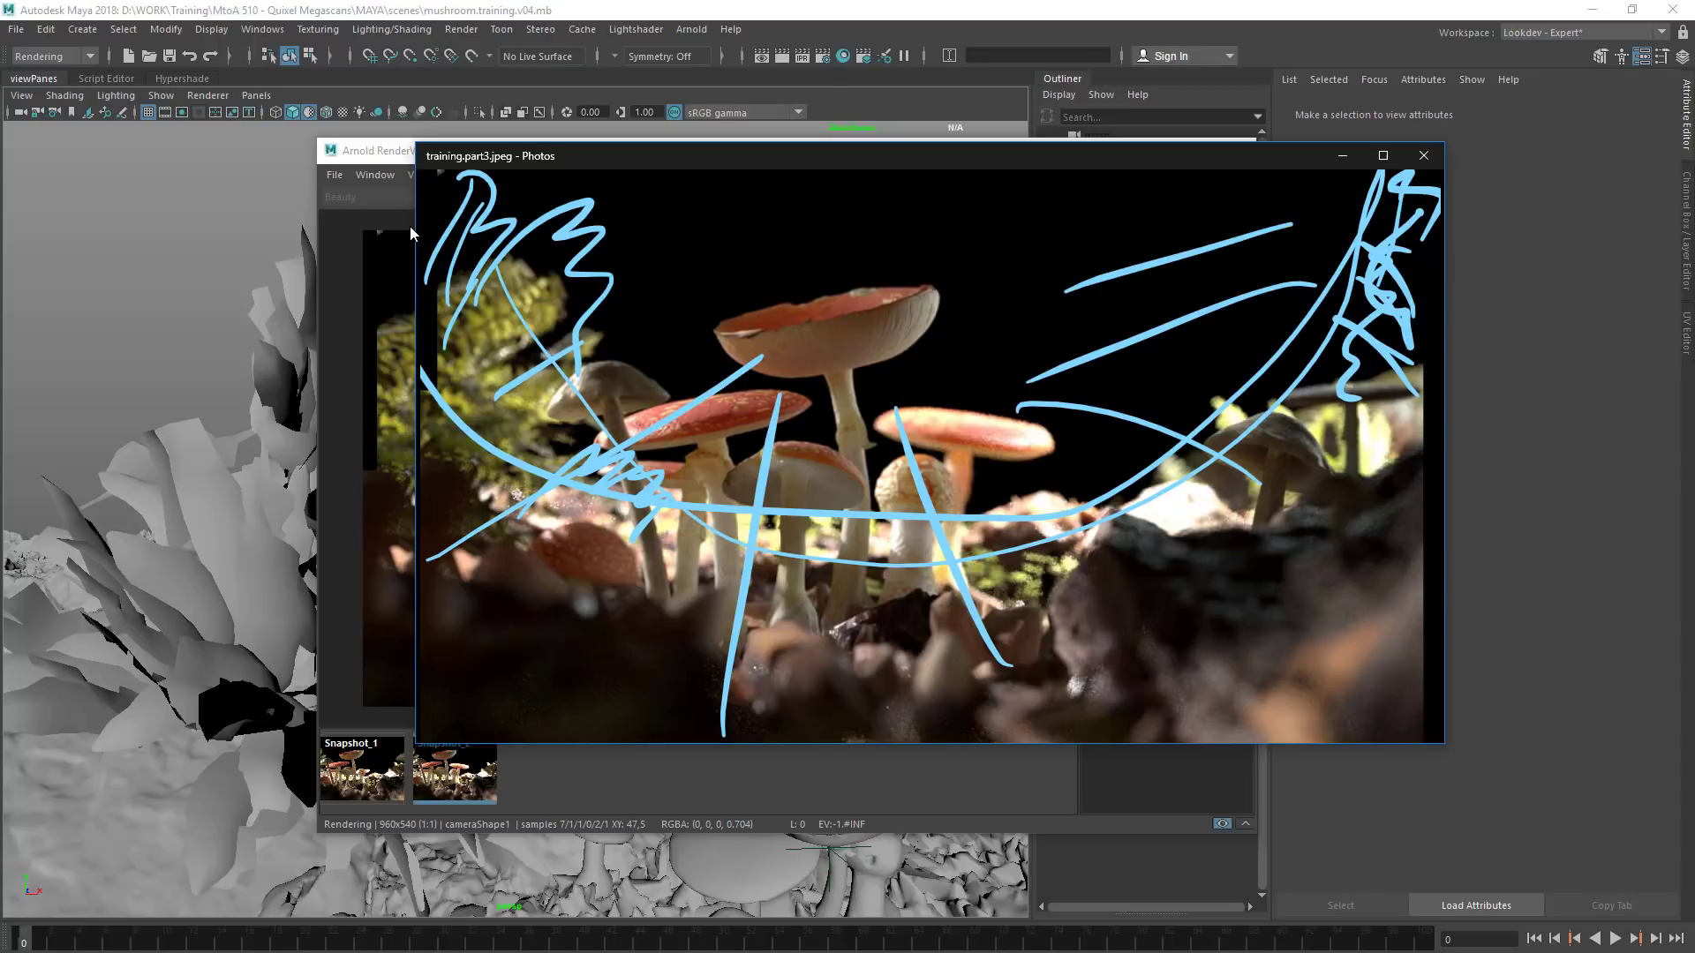
Discard the pen annotations on the training.part3 image without saving
left_click_drag(1058, 189, 1076, 196)
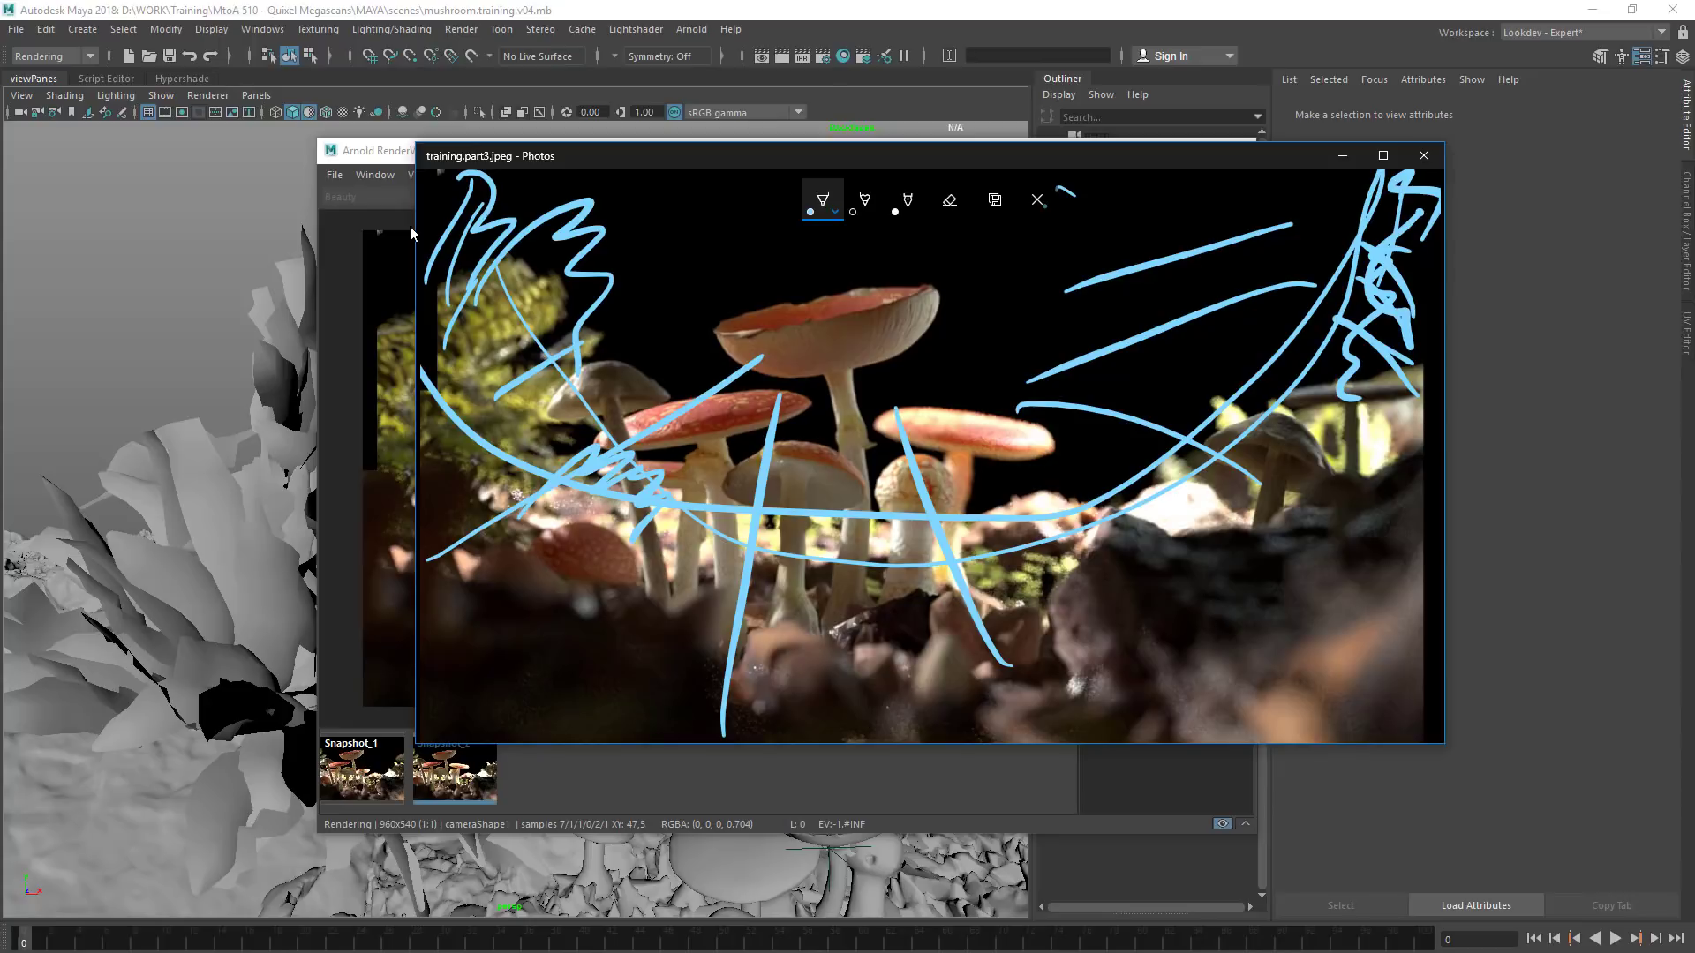
left_click(1037, 199)
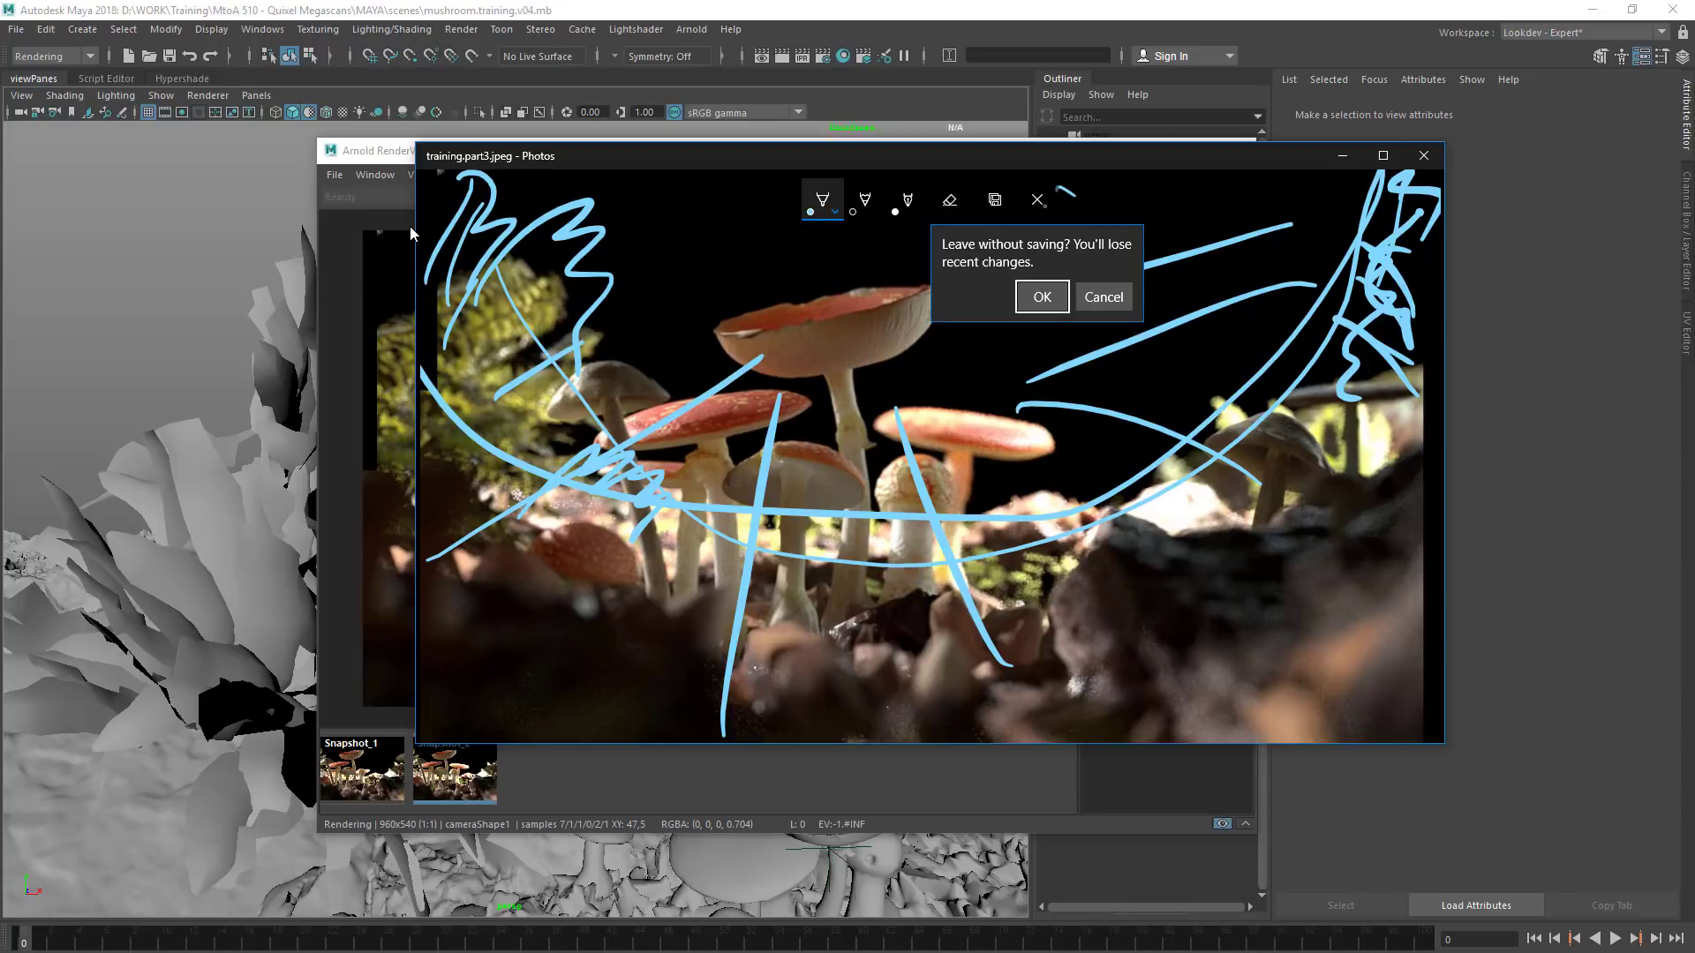
left_click(1042, 296)
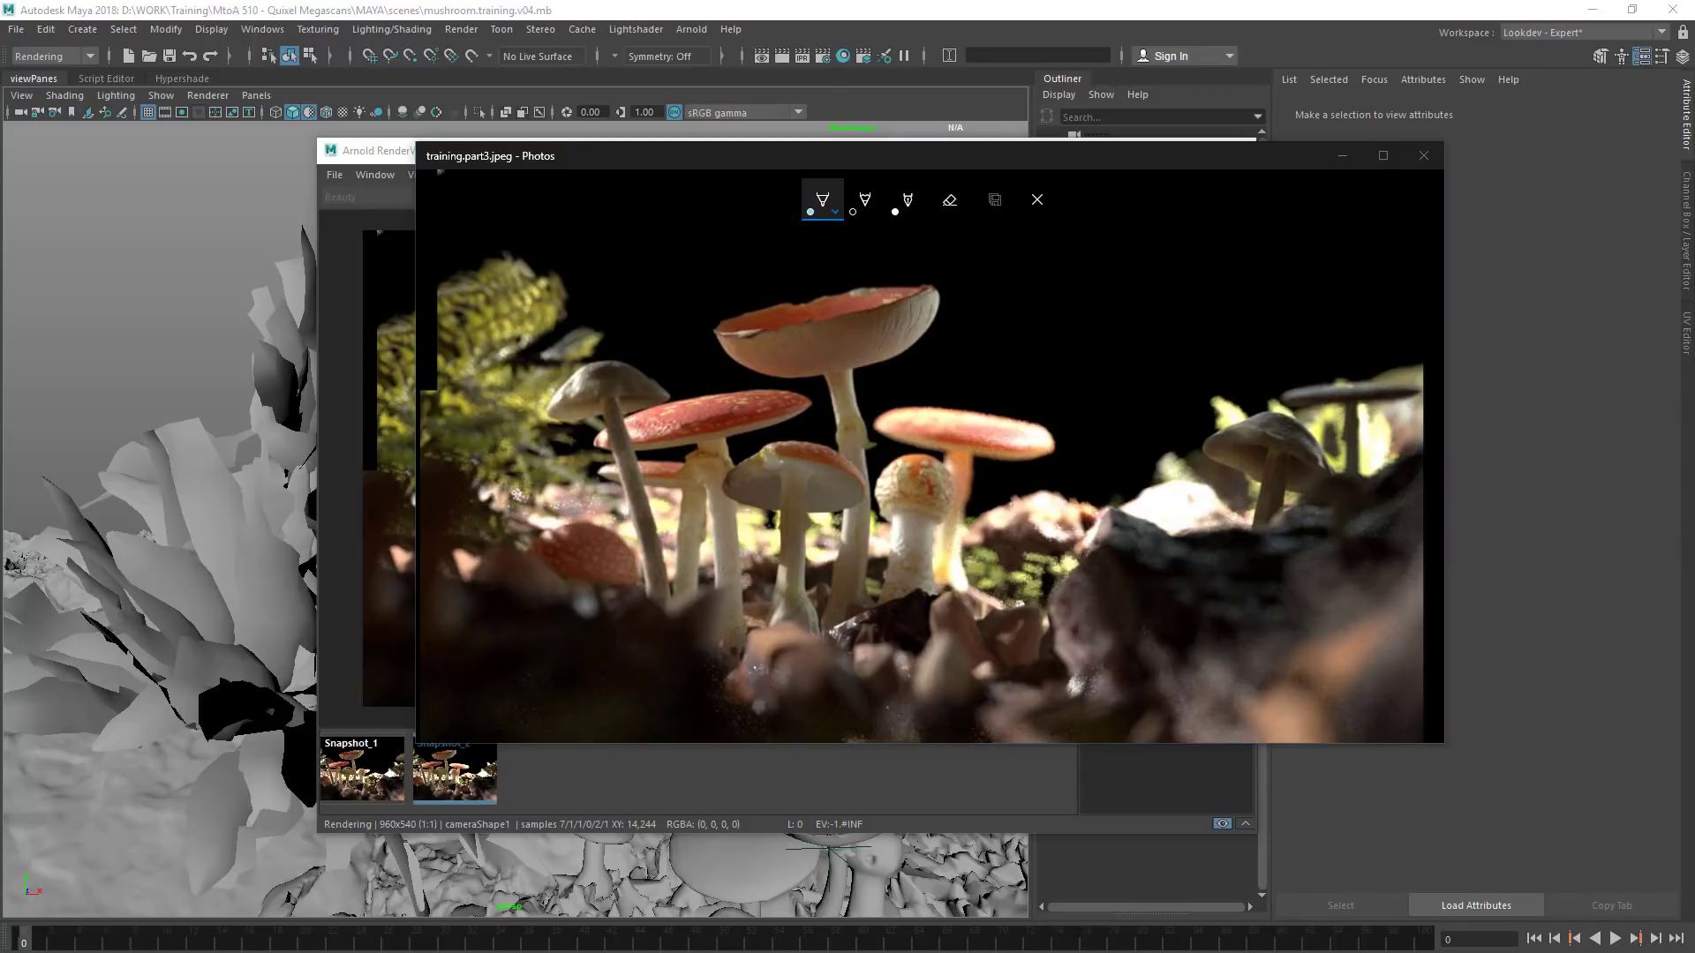
Place the mushrooms.PNG reference beside the training.part3 render and sketch diagonal light rays across its mushrooms
left_click_drag(0, 176, 379, 254)
left_click_drag(693, 165, 847, 175)
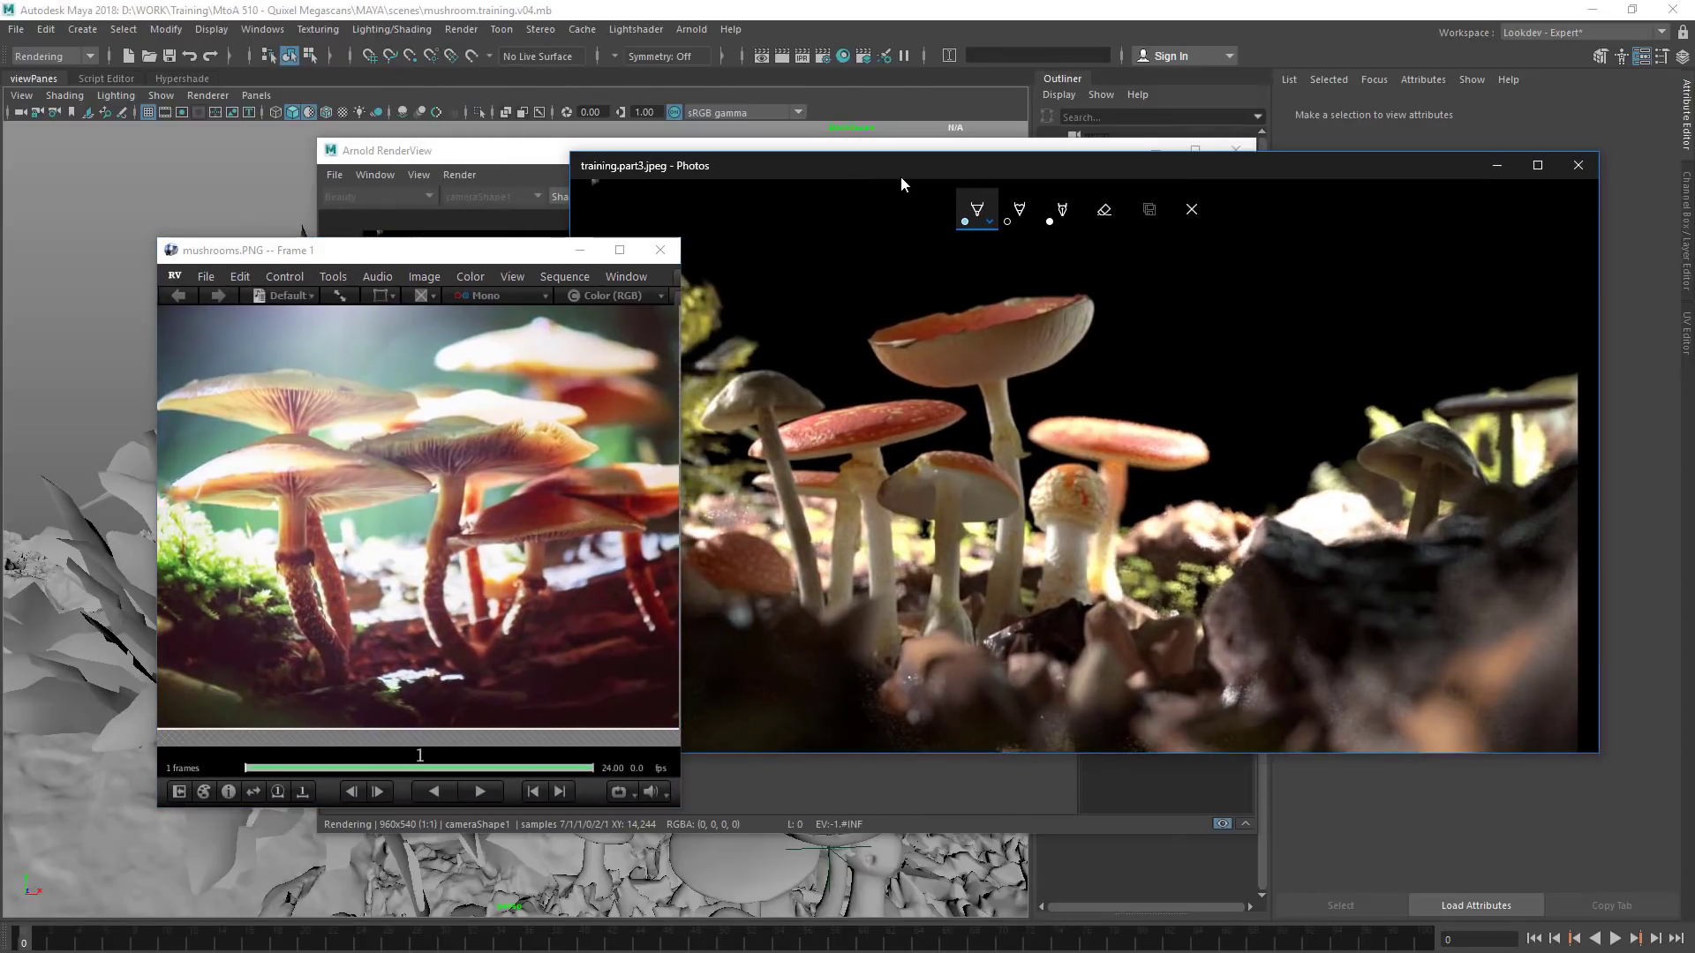
mouse_move(724, 201)
left_mouse_down()
mouse_move(764, 512)
mouse_move(1157, 399)
left_mouse_up()
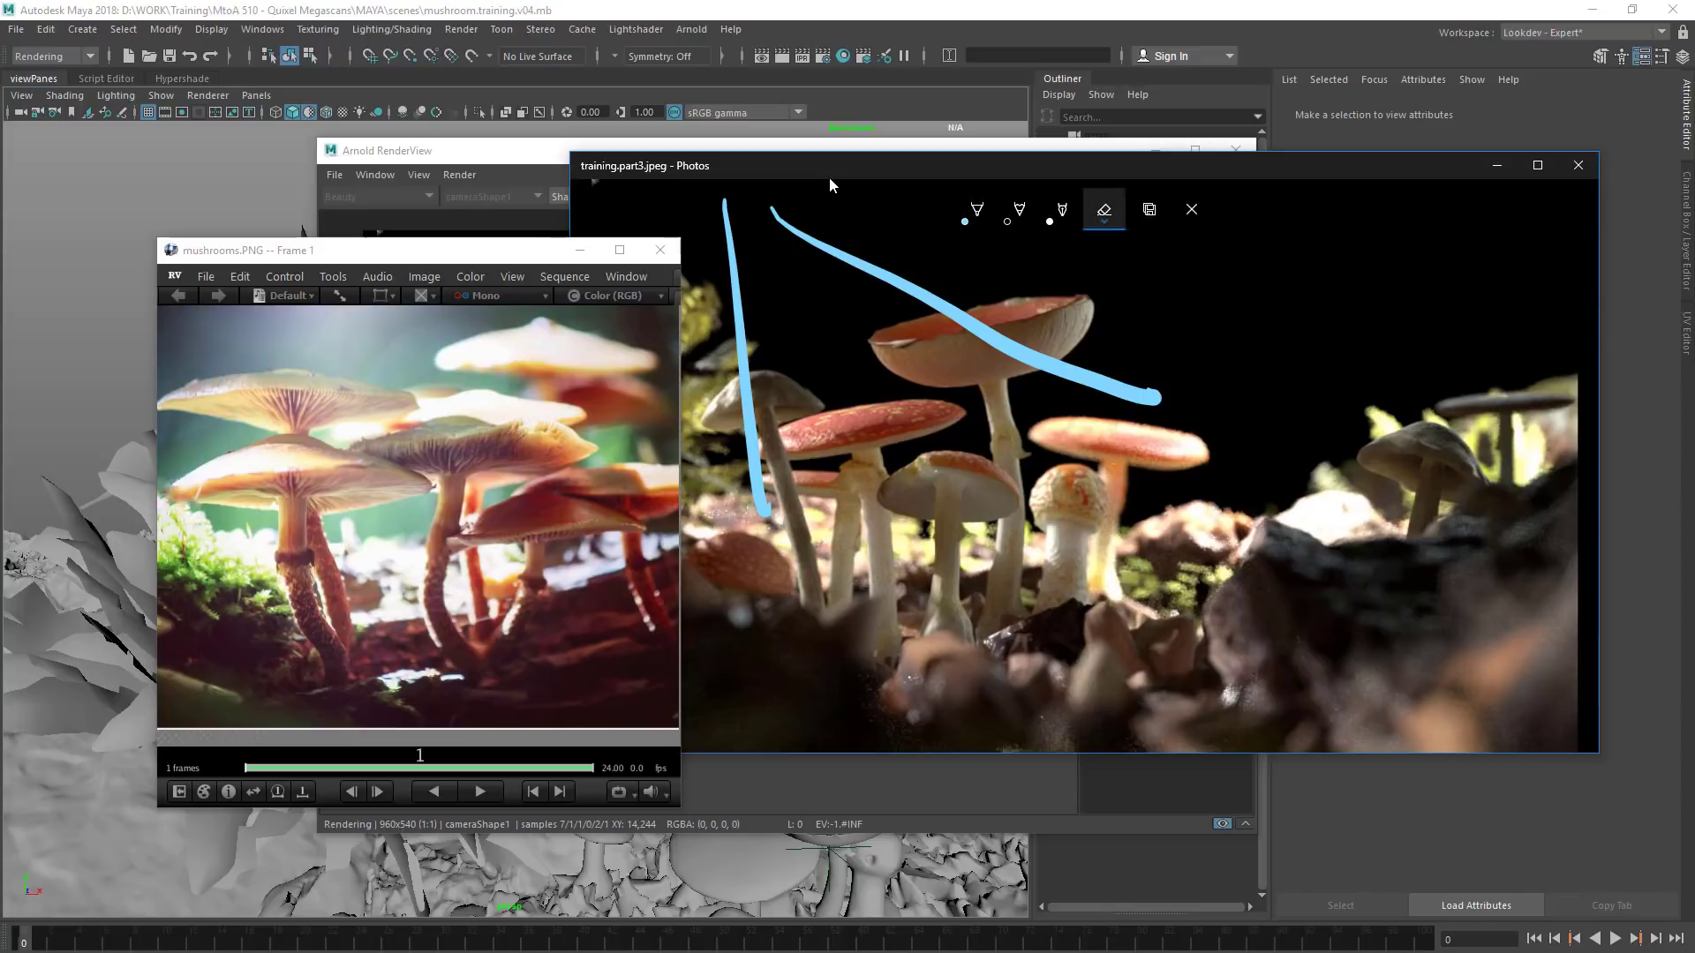
left_click(1105, 209)
left_click_drag(1059, 331, 1024, 375)
left_click(977, 210)
mouse_move(769, 193)
left_mouse_down()
mouse_move(978, 307)
mouse_move(887, 325)
left_mouse_up()
left_click_drag(1094, 313, 1255, 402)
left_click_drag(1037, 337, 1280, 478)
left_click_drag(974, 386, 1088, 475)
left_click_drag(878, 433, 947, 616)
left_click_drag(817, 430, 858, 638)
mouse_move(934, 454)
left_mouse_down()
mouse_move(1103, 627)
mouse_move(1029, 623)
left_mouse_up()
left_click_drag(1099, 511, 1152, 605)
left_click_drag(1059, 561, 1093, 644)
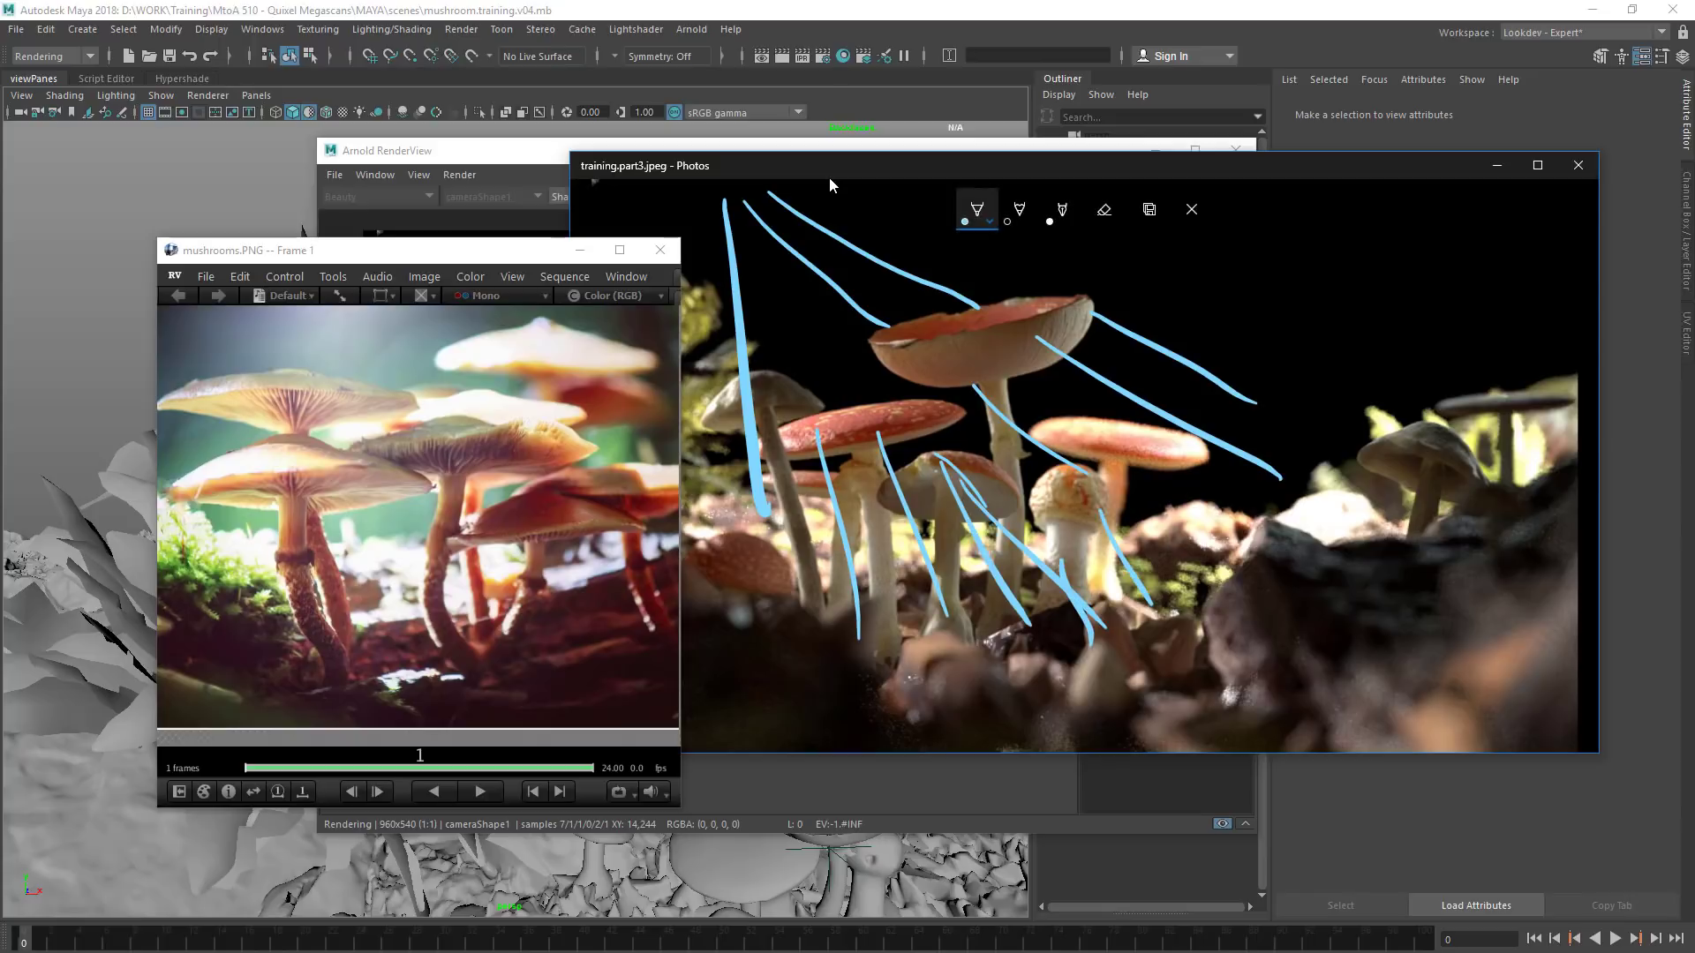
Discard the pen strokes and close both the training.part3 image and the mushrooms.PNG reference
left_click(1192, 209)
left_click(1197, 305)
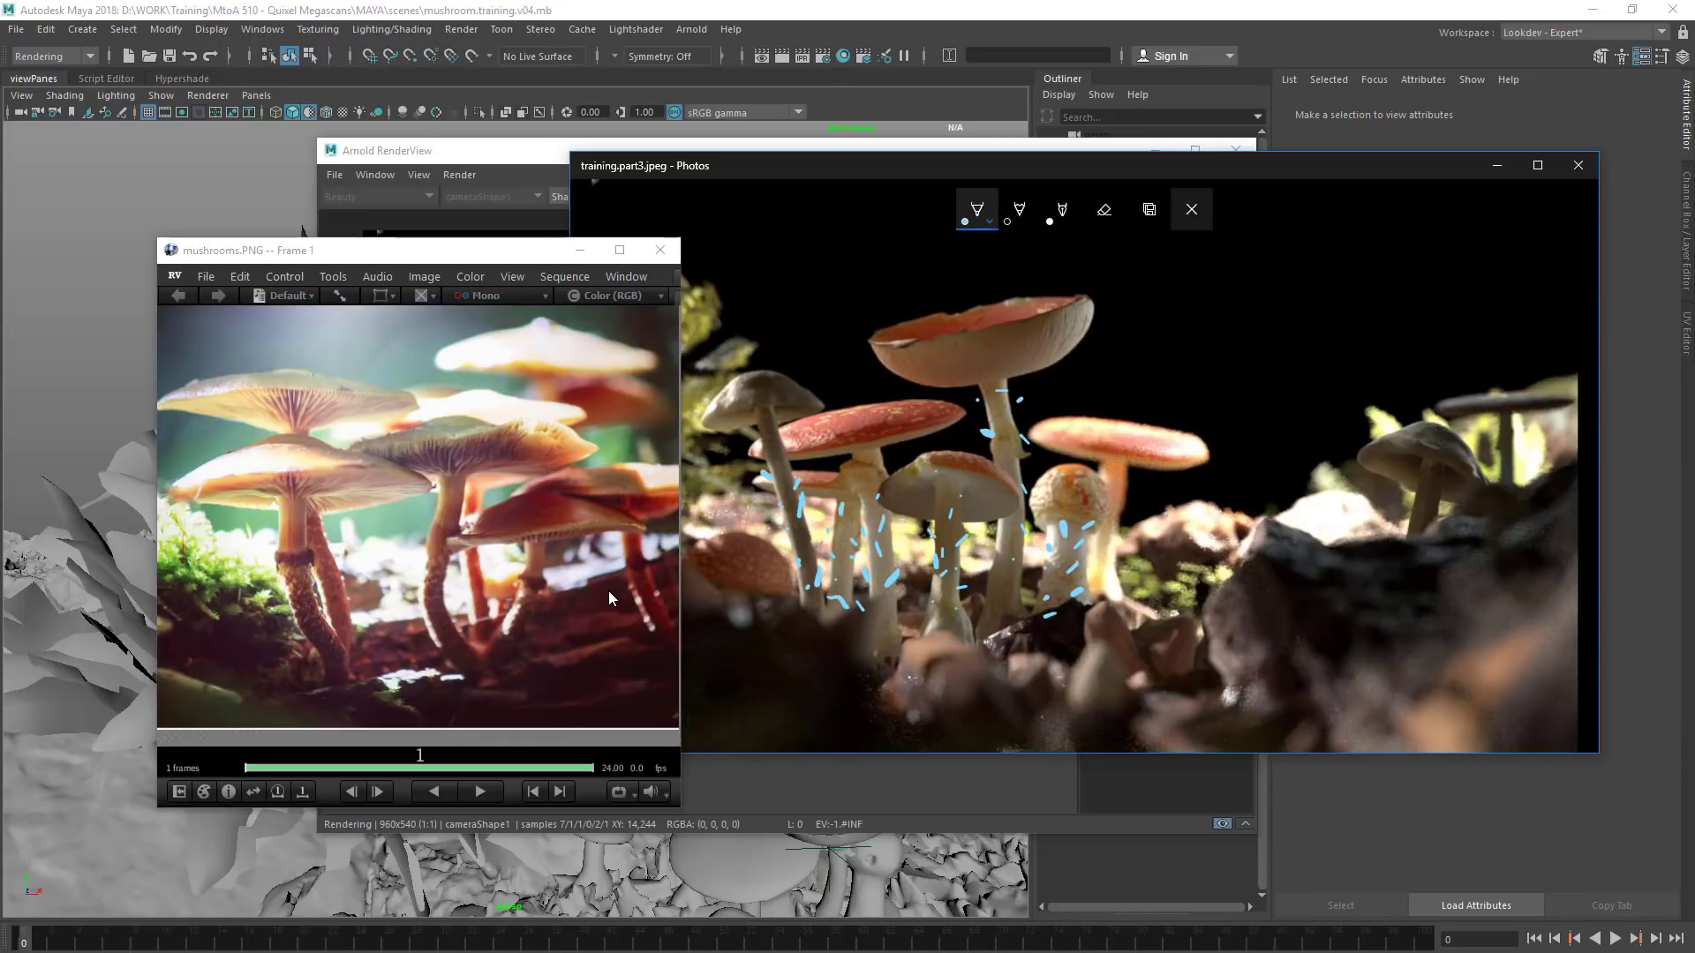
left_click(1191, 209)
left_click(1196, 307)
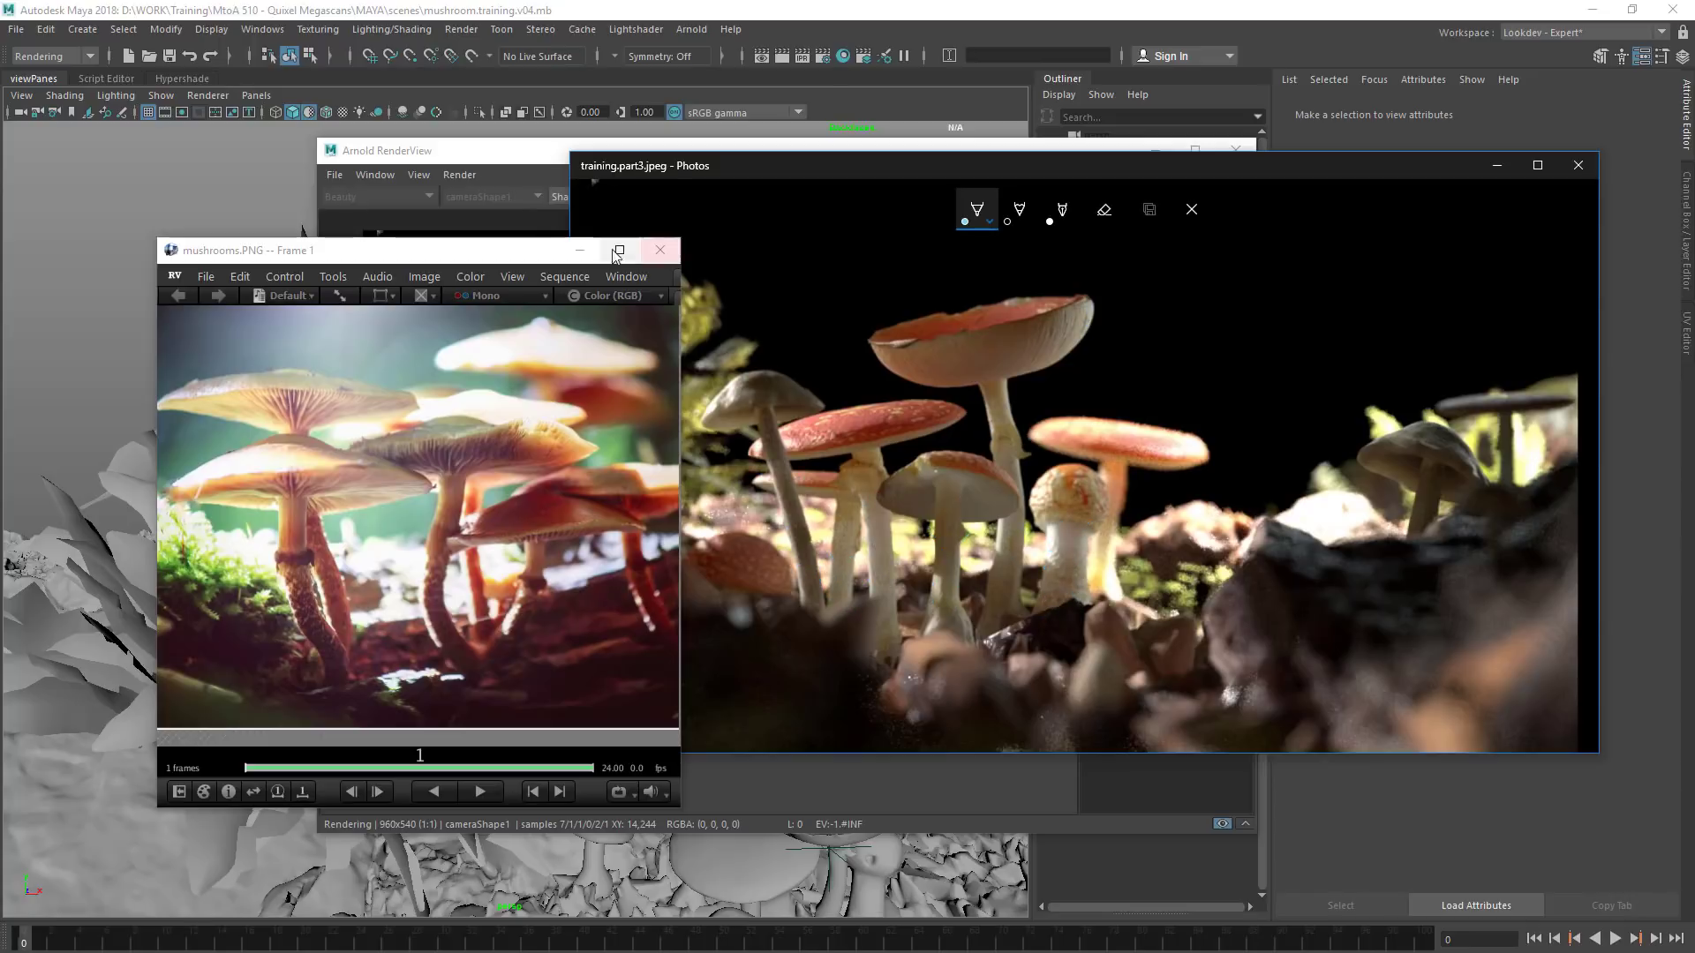
left_click(1578, 165)
left_click(660, 250)
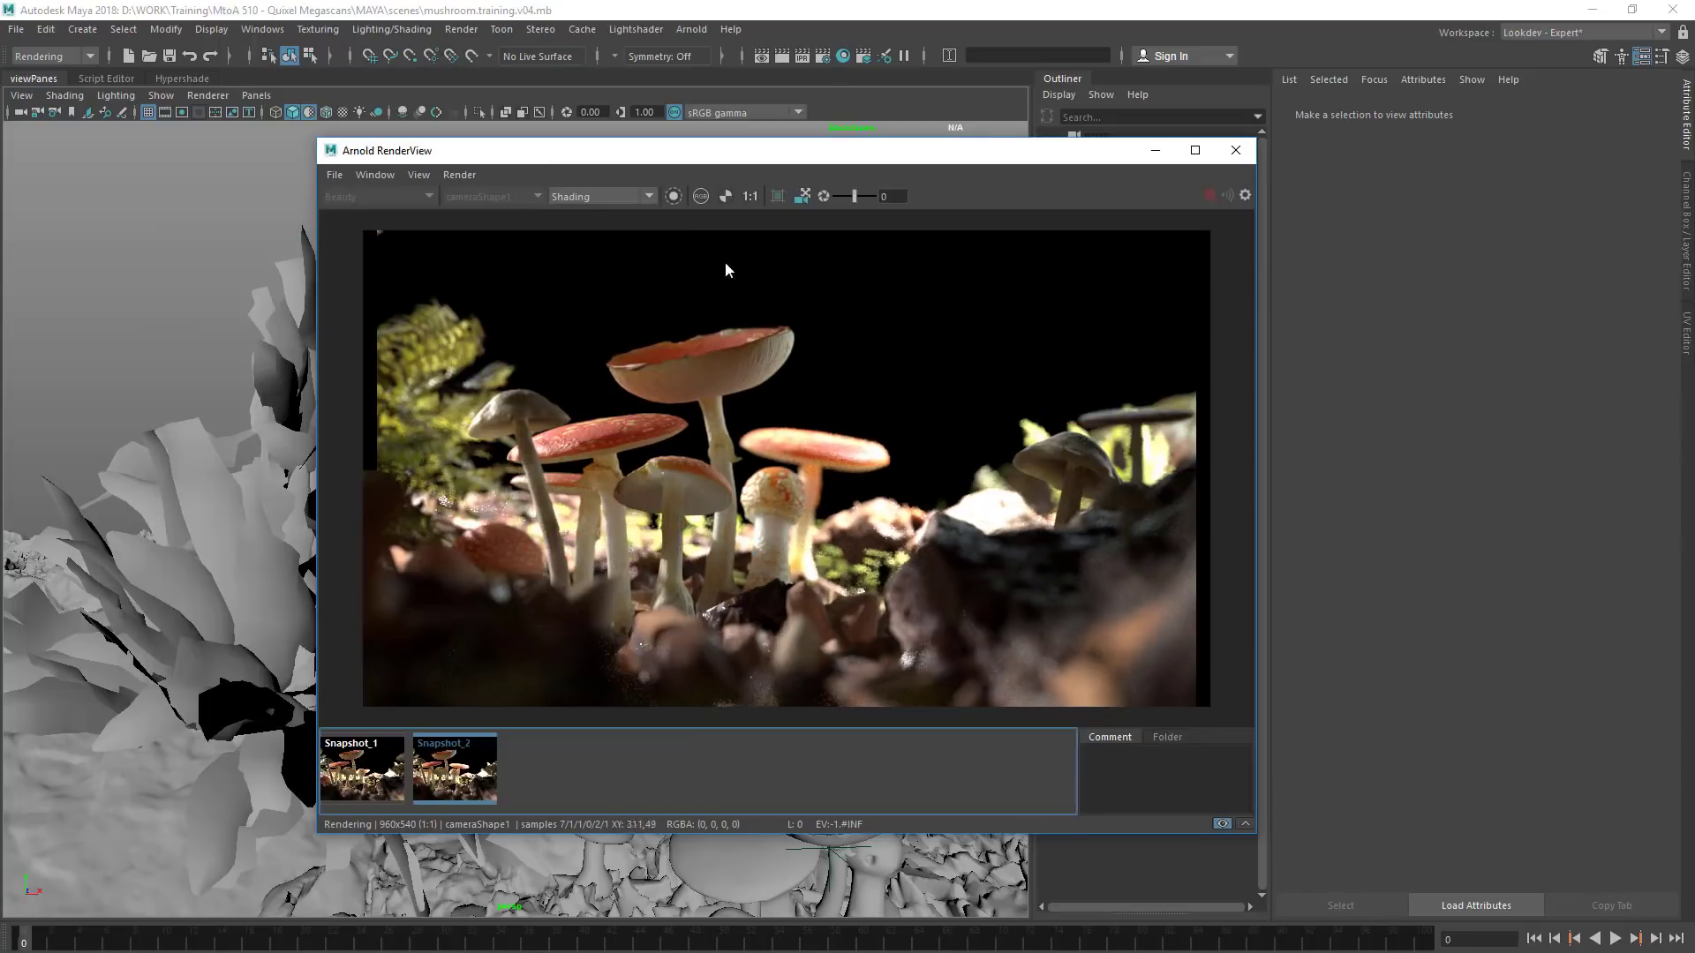
Return the Arnold RenderView from Snapshot_2 to the live render and move its window clear of the viewport
left_click(469, 770)
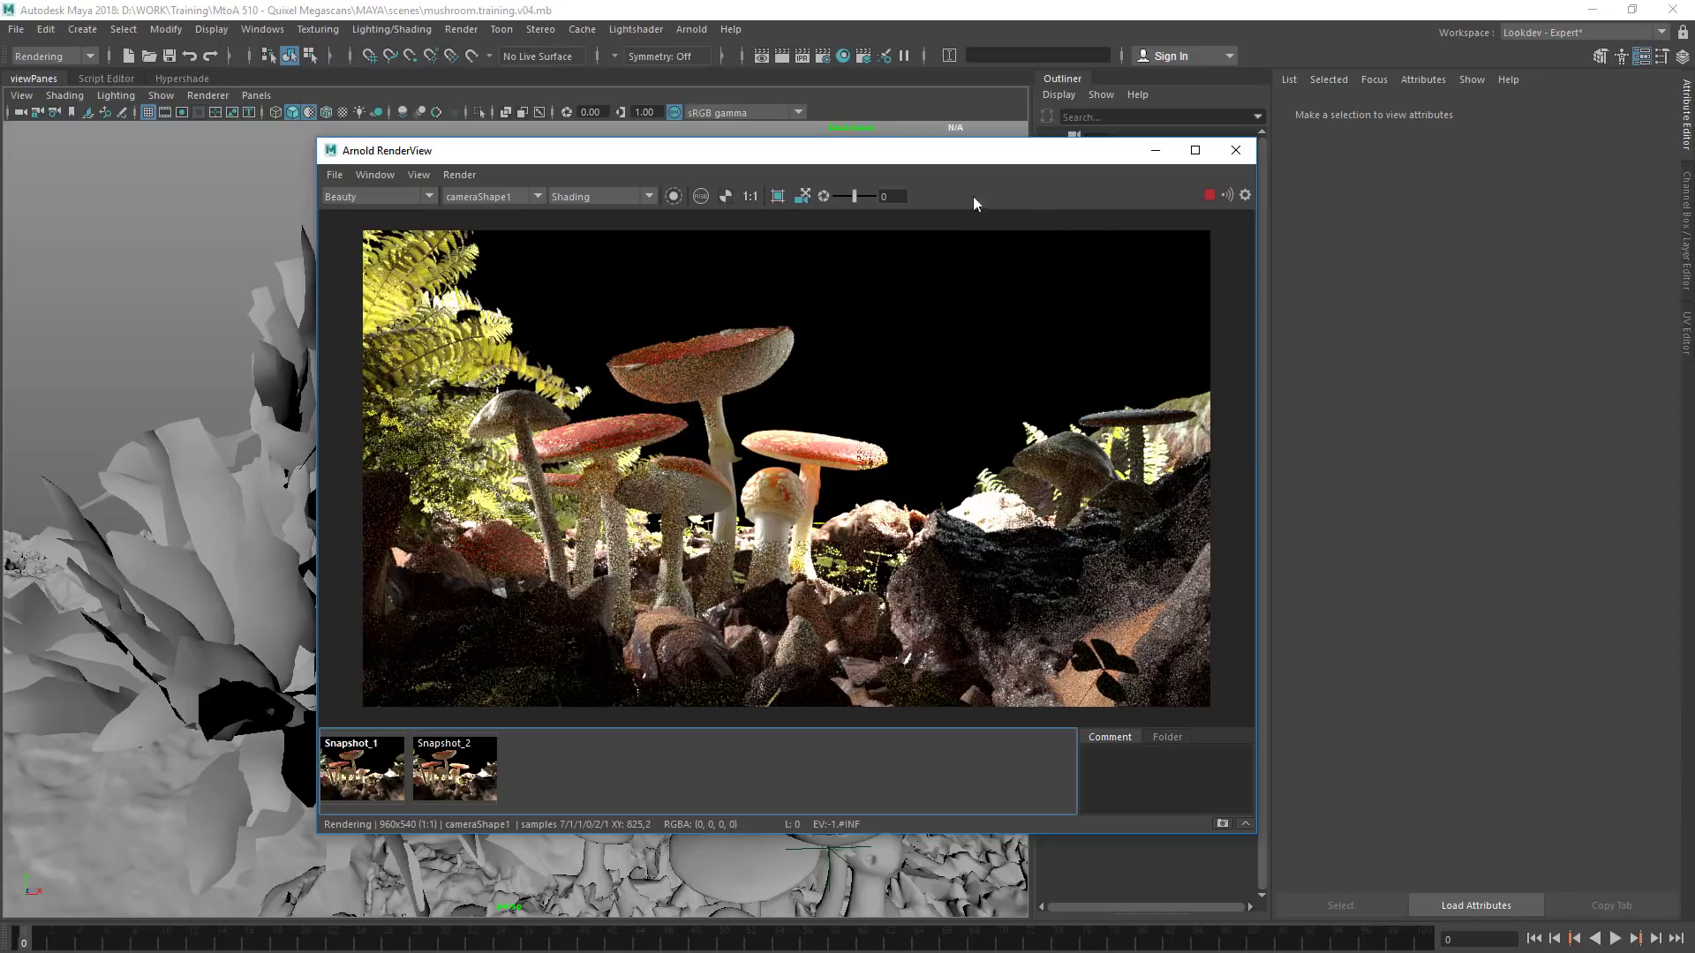
left_click_drag(925, 157, 1269, 245)
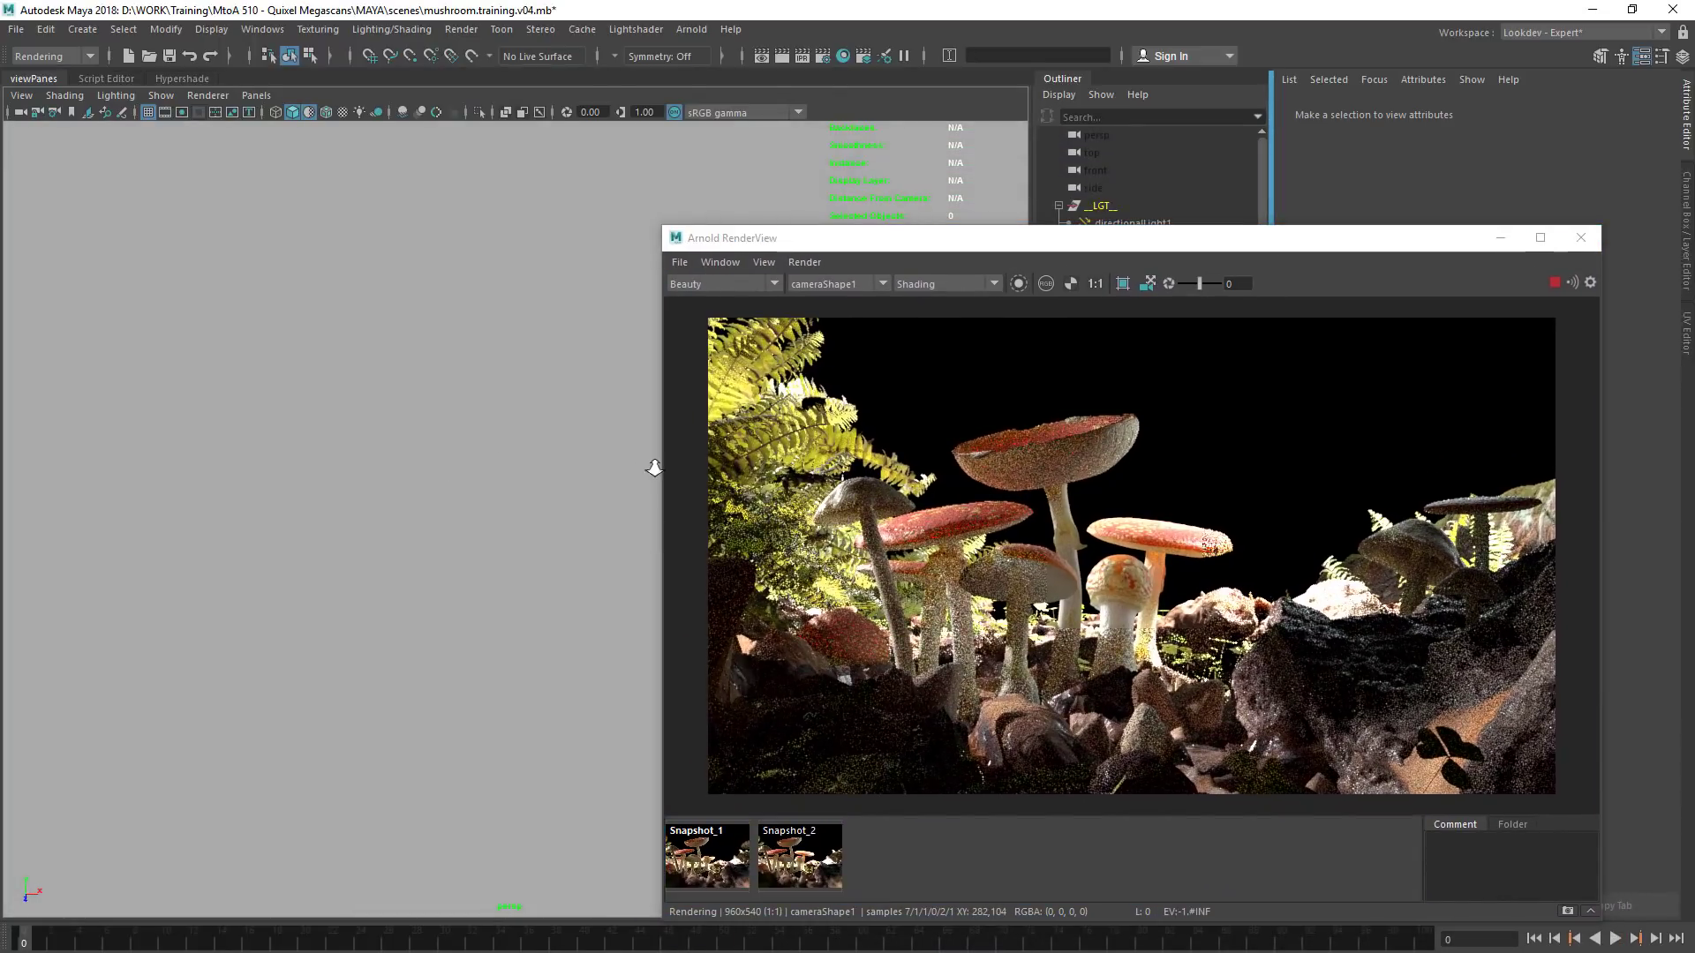
Duplicate the fern at the back of the terrain and move the copy sideways, away from the original
left_click_drag(454, 469, 368, 436, "alt")
right_click_drag(368, 436, 499, 353, "alt")
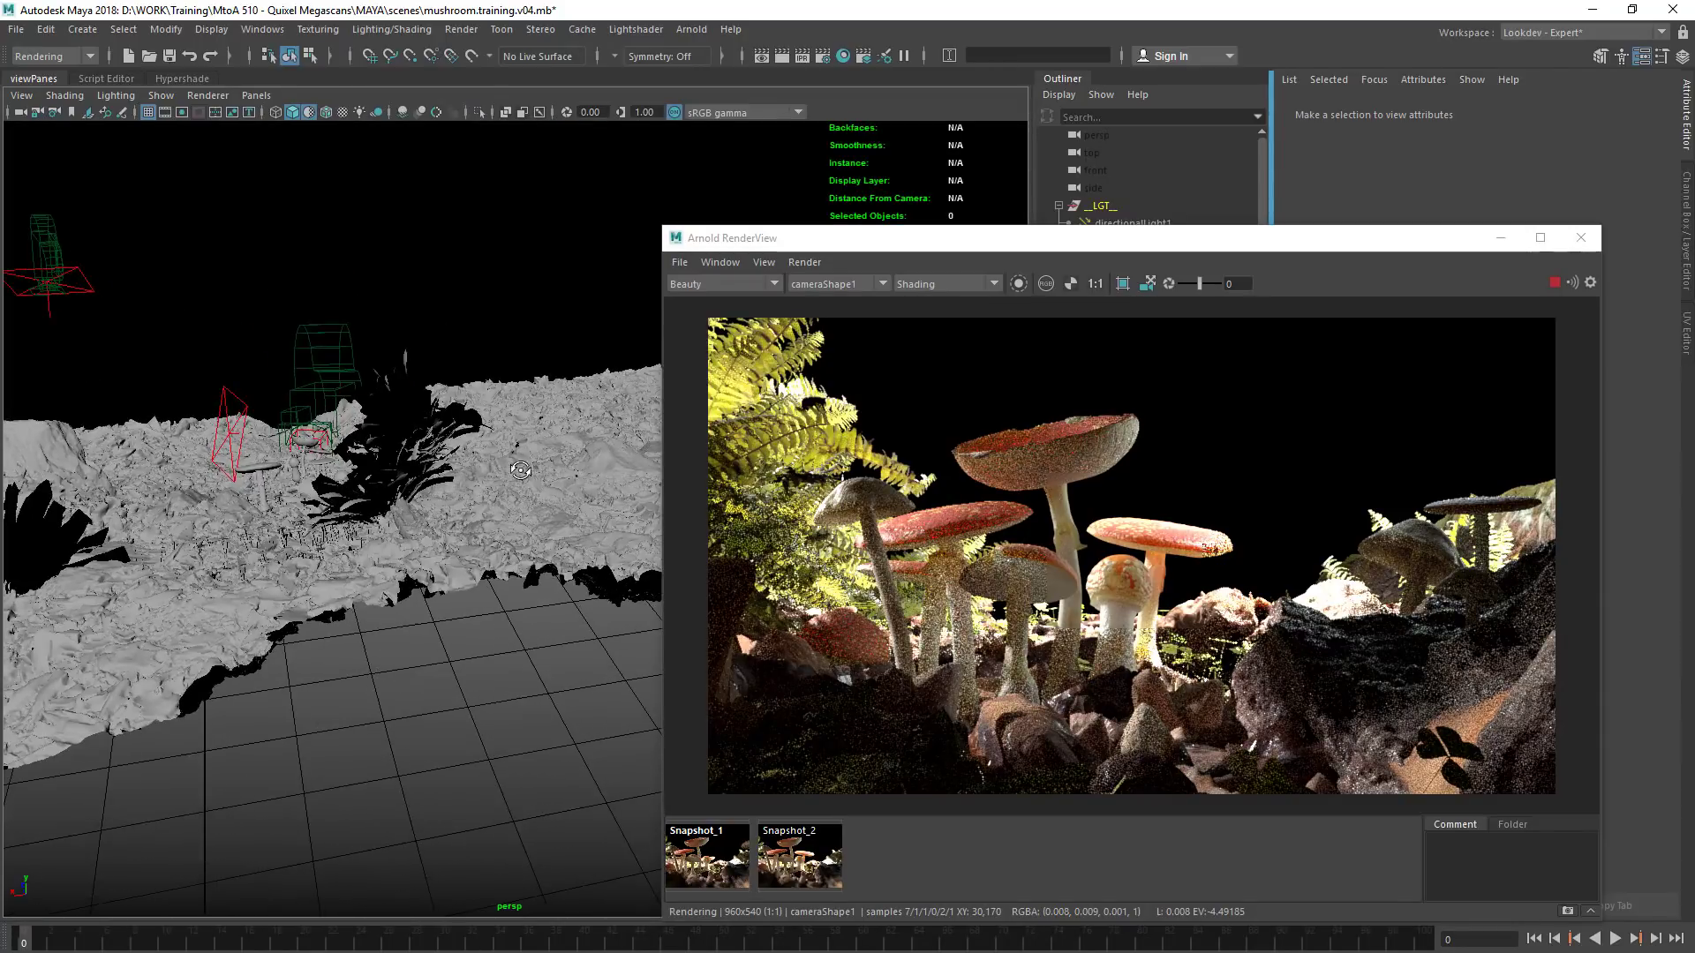
left_click_drag(499, 353, 530, 309, "alt")
middle_click_drag(530, 309, 549, 362, "alt")
left_click(542, 362)
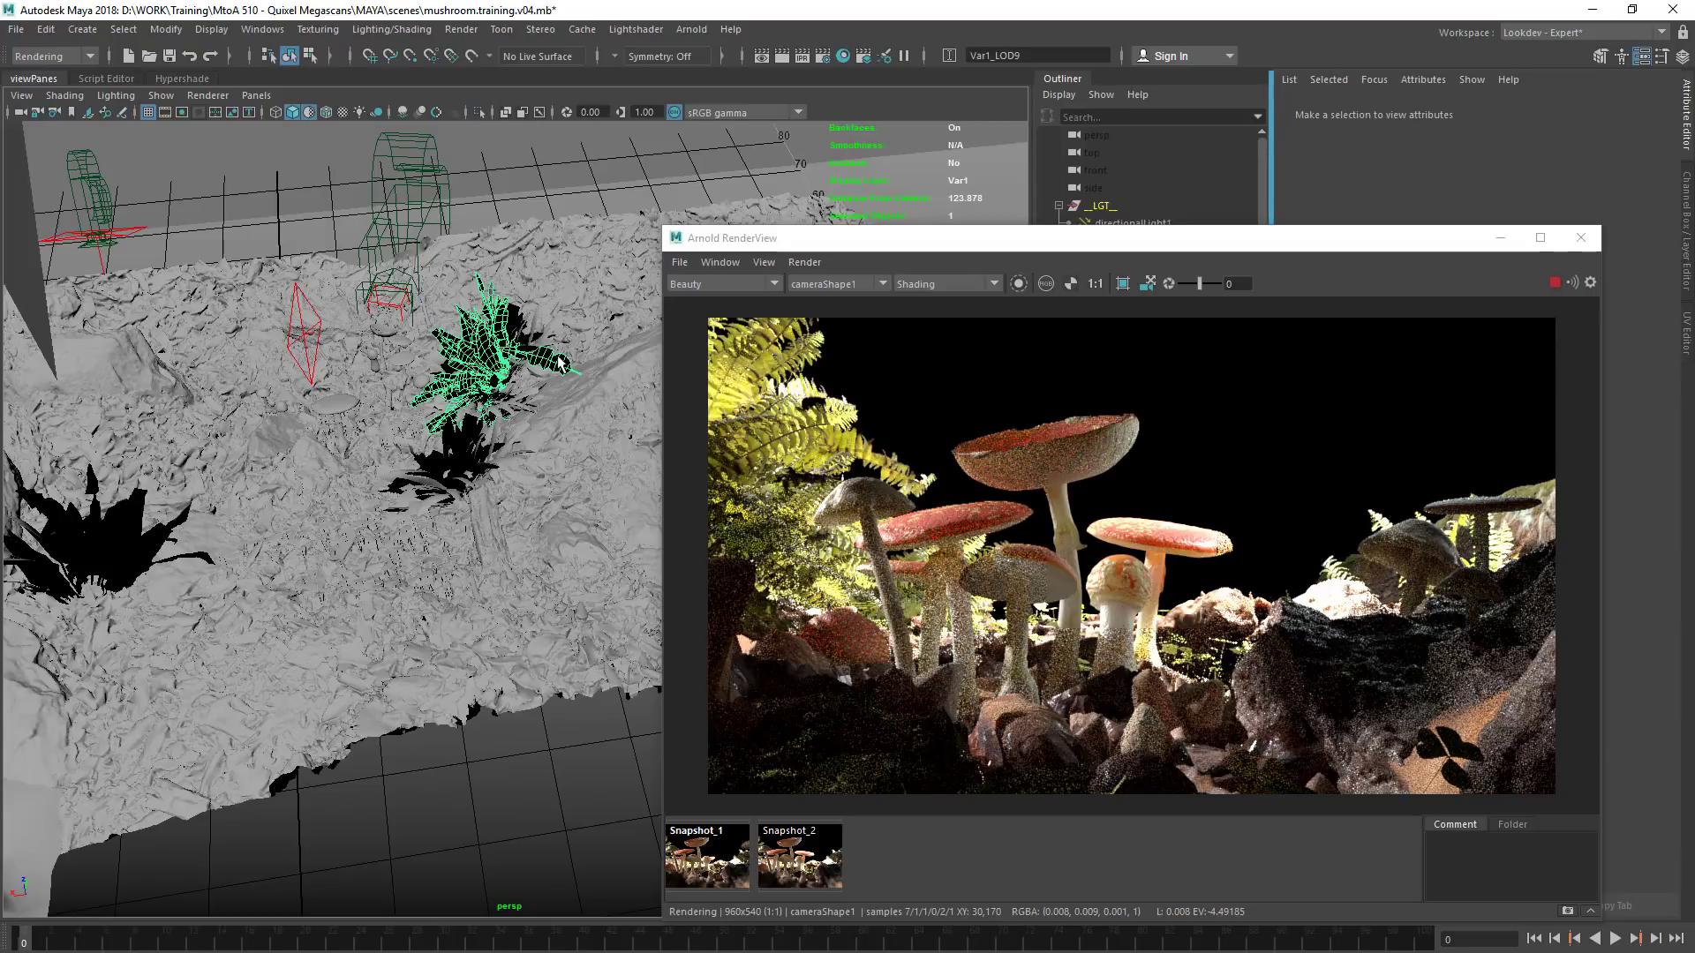
middle_click_drag(450, 417, 553, 404, "alt")
right_click_drag(552, 405, 465, 419, "alt")
key("ctrl+d")
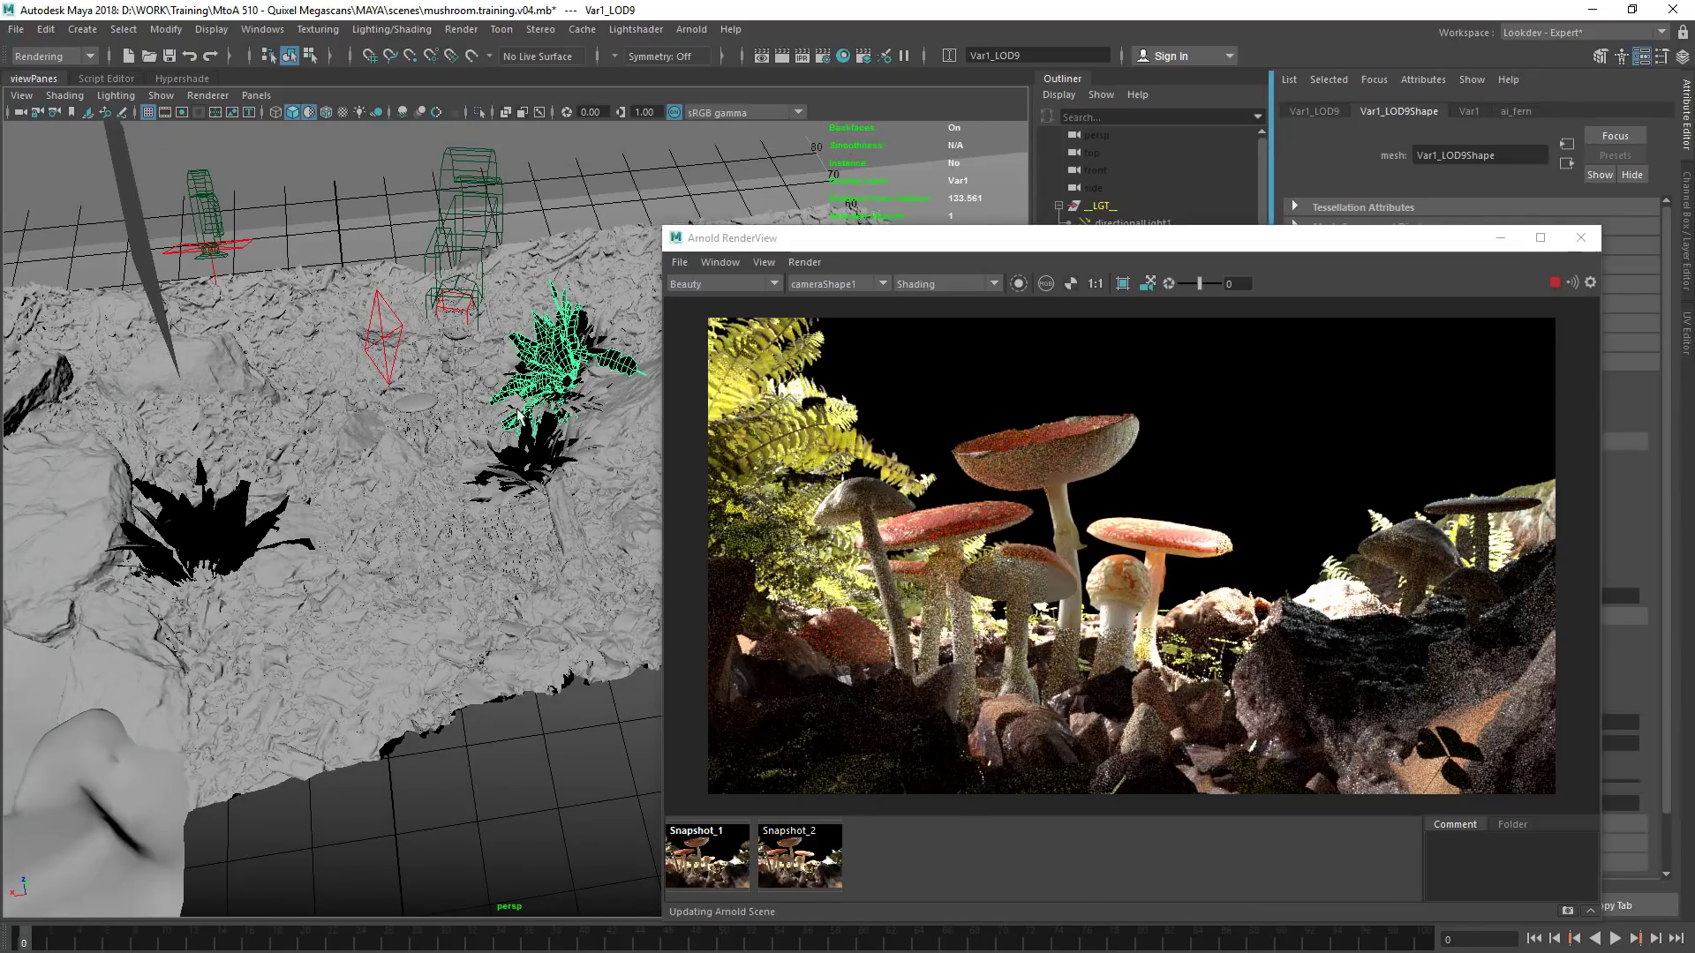
key("w")
left_click_drag(485, 389, 294, 410)
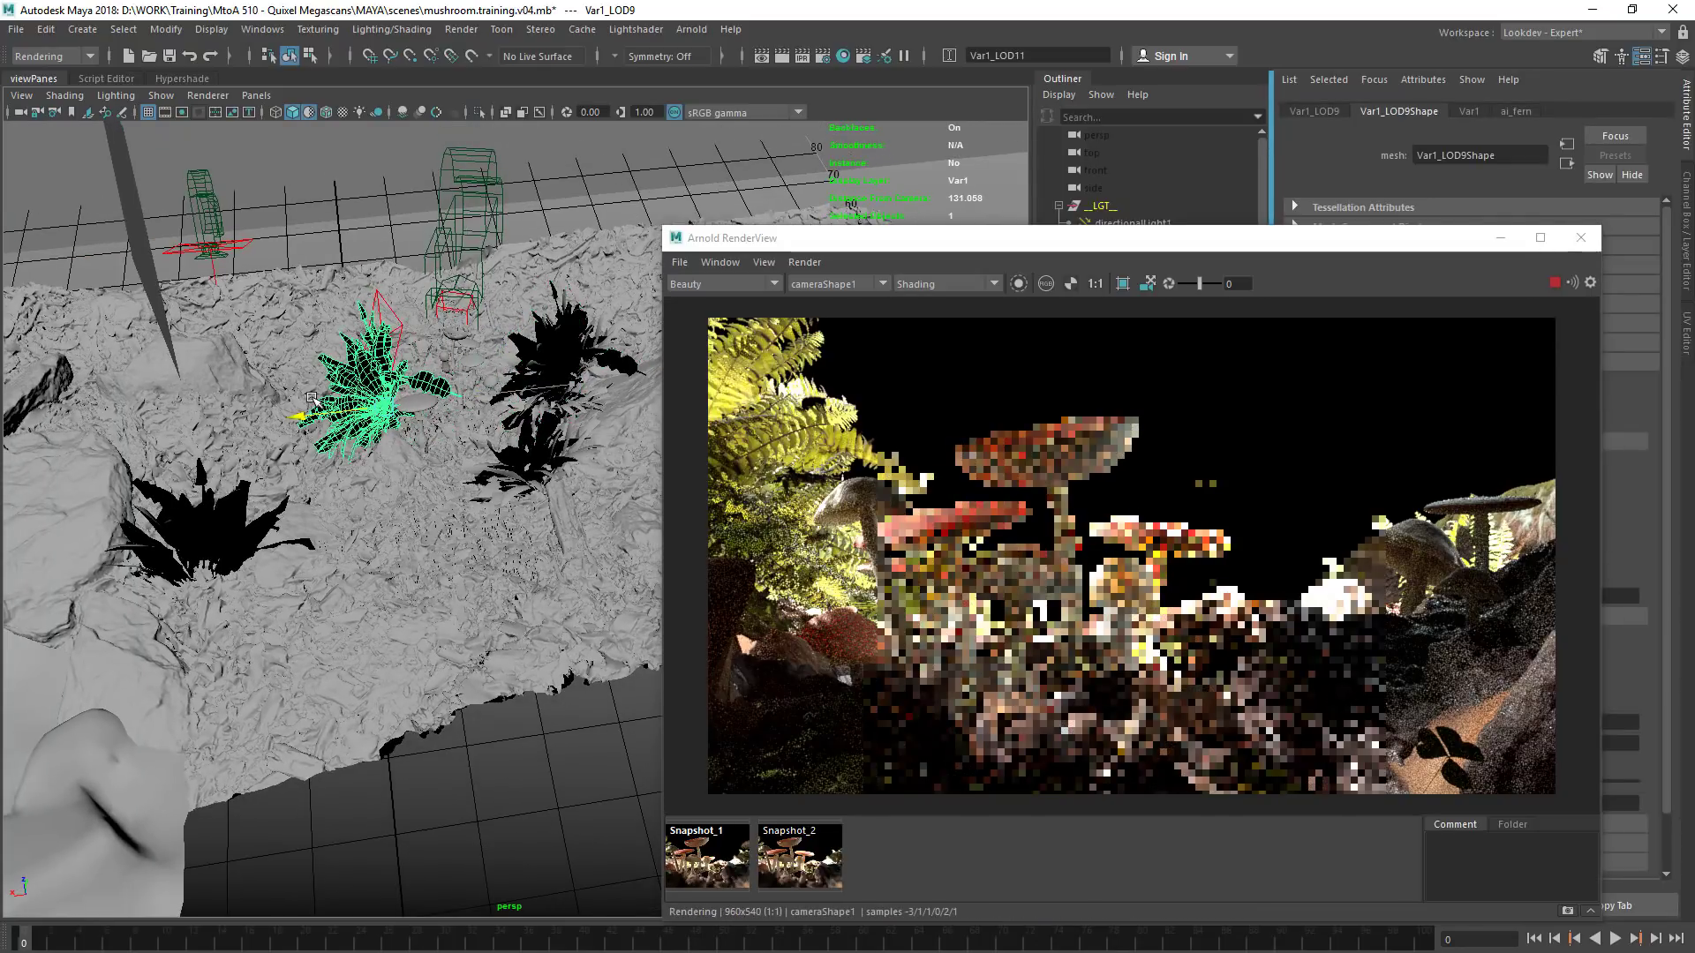
Set the render view's shading mode to Basic for a quick placement preview
left_click(939, 284)
left_click(936, 305)
right_click_drag(1285, 473, 1243, 477, "alt")
Rotate the duplicated fern to tilt and turn its leaves
middle_click_drag(431, 568, 444, 603, "alt")
left_click_drag(444, 603, 457, 565, "alt")
middle_click_drag(456, 565, 437, 624, "alt")
key("e")
left_click_drag(438, 525, 392, 504)
left_click_drag(459, 572, 459, 544)
left_click_drag(425, 515, 365, 517)
left_click_drag(478, 599, 250, 544)
left_click_drag(392, 503, 462, 553)
Move the duplicated fern behind the rock and mushrooms on the right side of the camera frame
key("w")
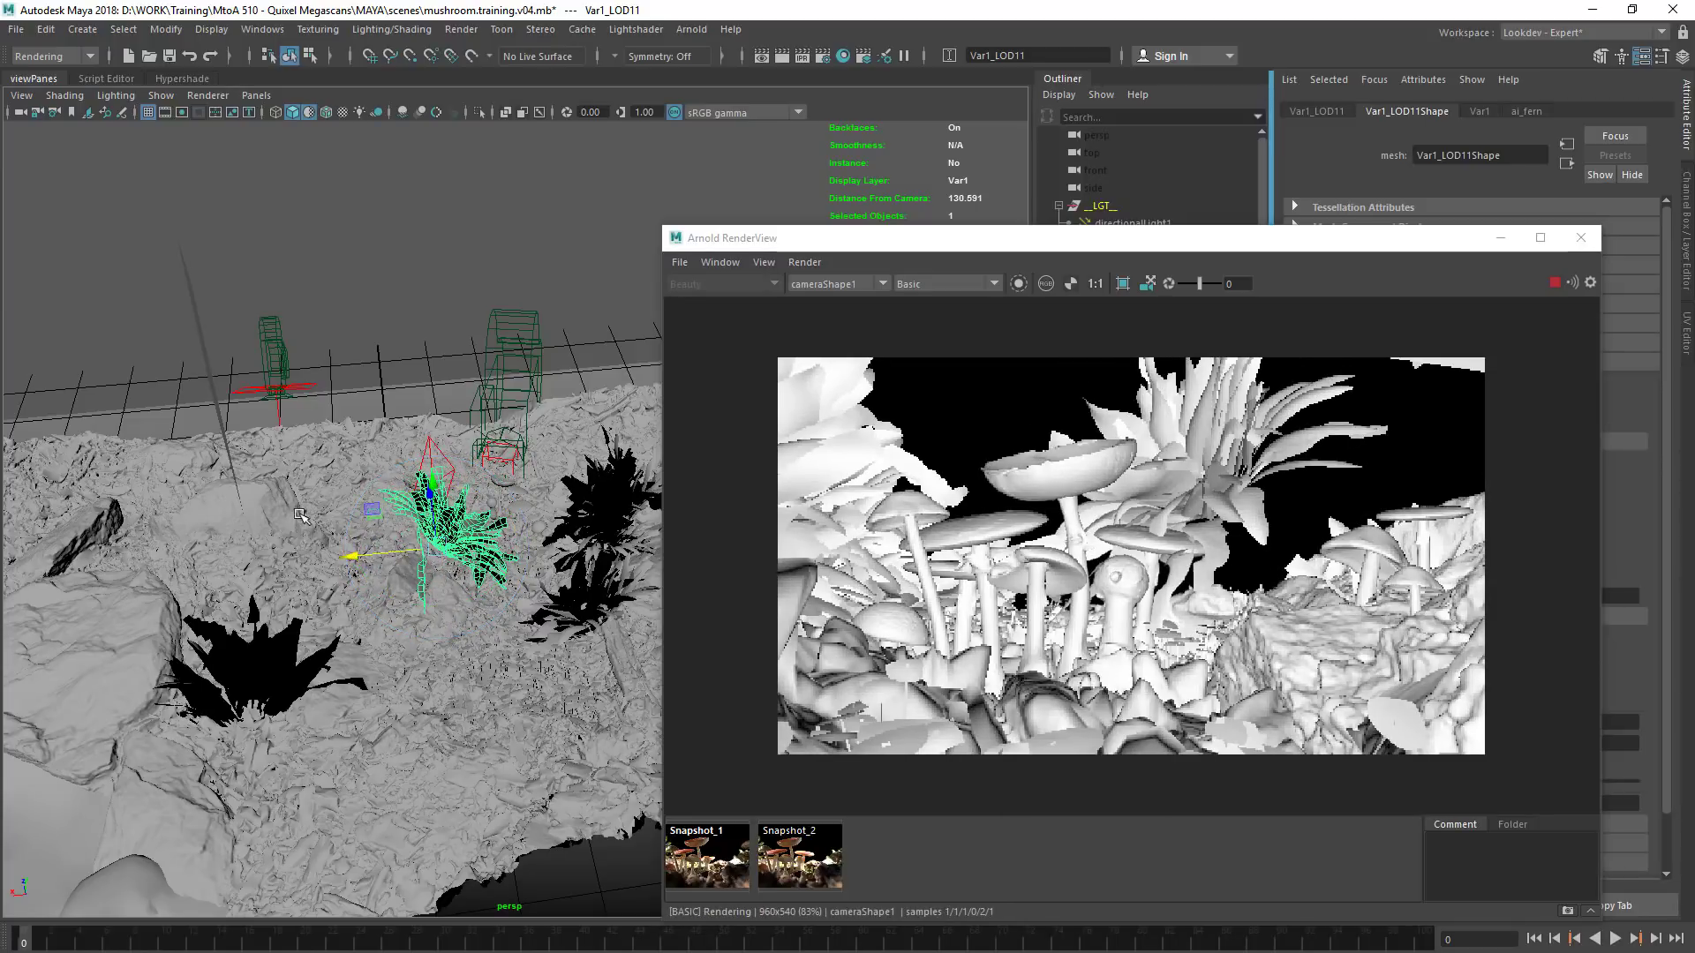
left_click_drag(346, 558, 322, 526)
right_click_drag(322, 526, 383, 565, "alt")
left_click_drag(382, 510, 208, 518, "alt")
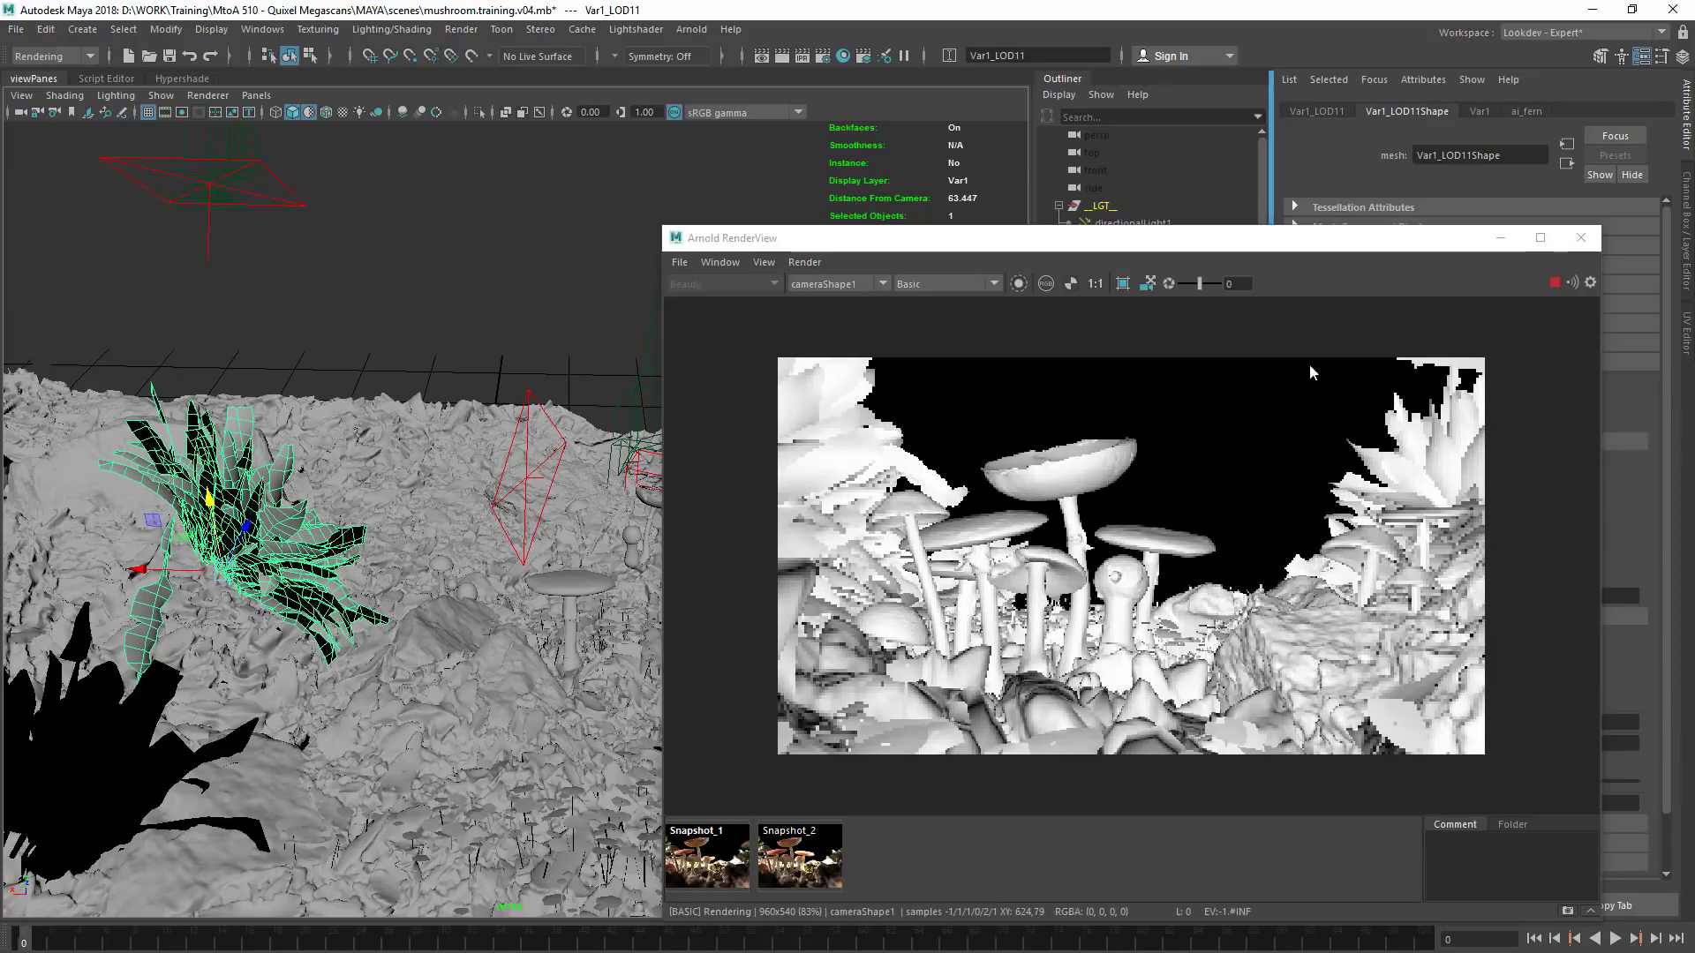
Return the render view to full Shading and draw a render region around the new fern
left_click(881, 283)
left_click(929, 286)
left_click(934, 284)
left_click(934, 284)
left_click(932, 300)
left_click_drag(1512, 344, 1255, 666, "shift")
left_click_drag(1145, 388, 785, 365, "alt")
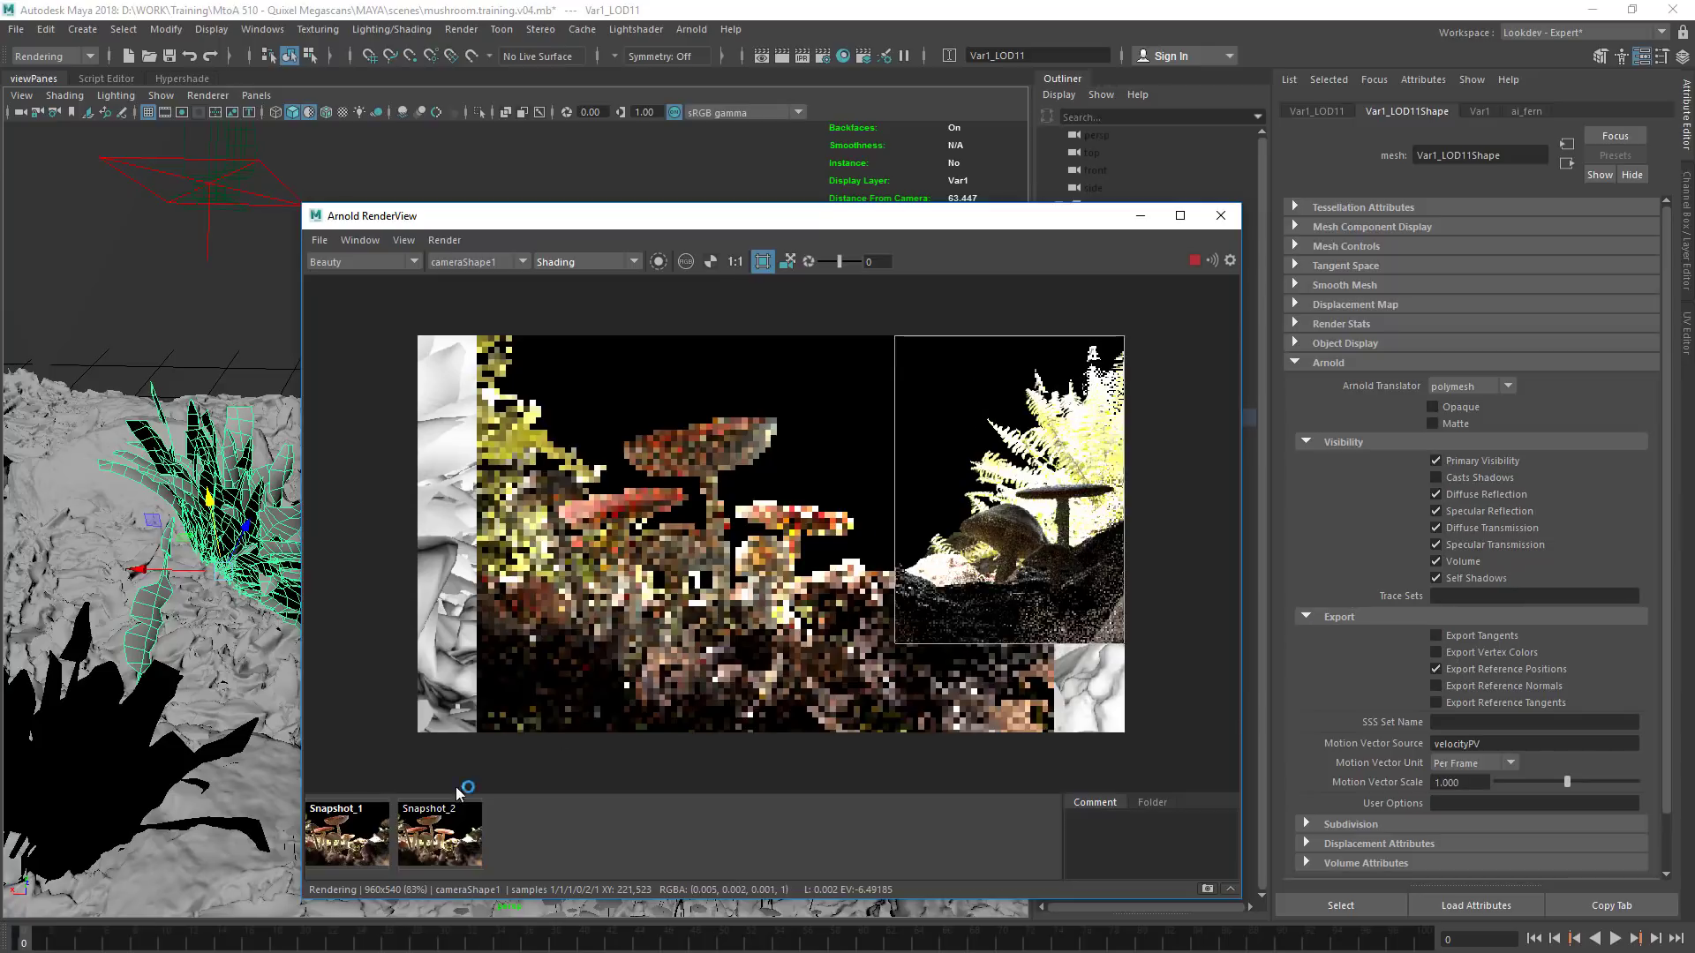
Compare the current render with Snapshot_2 by switching the snapshot on and off
left_click(441, 833)
left_click(435, 845)
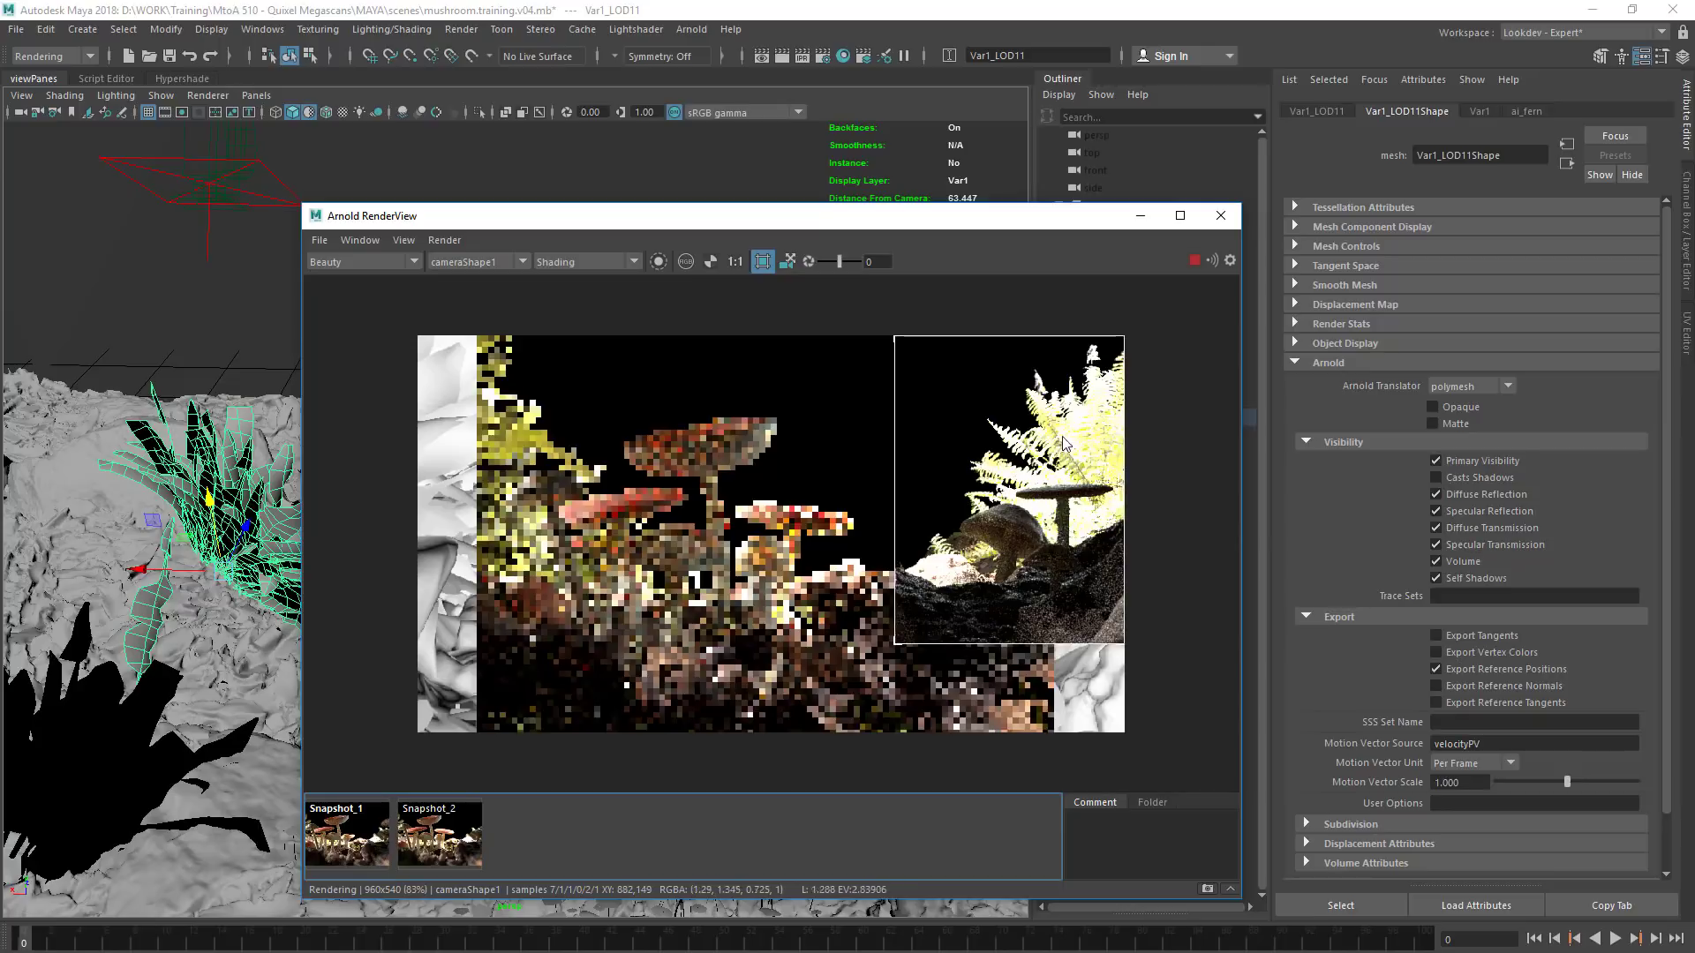
left_click(438, 837)
left_click(437, 847)
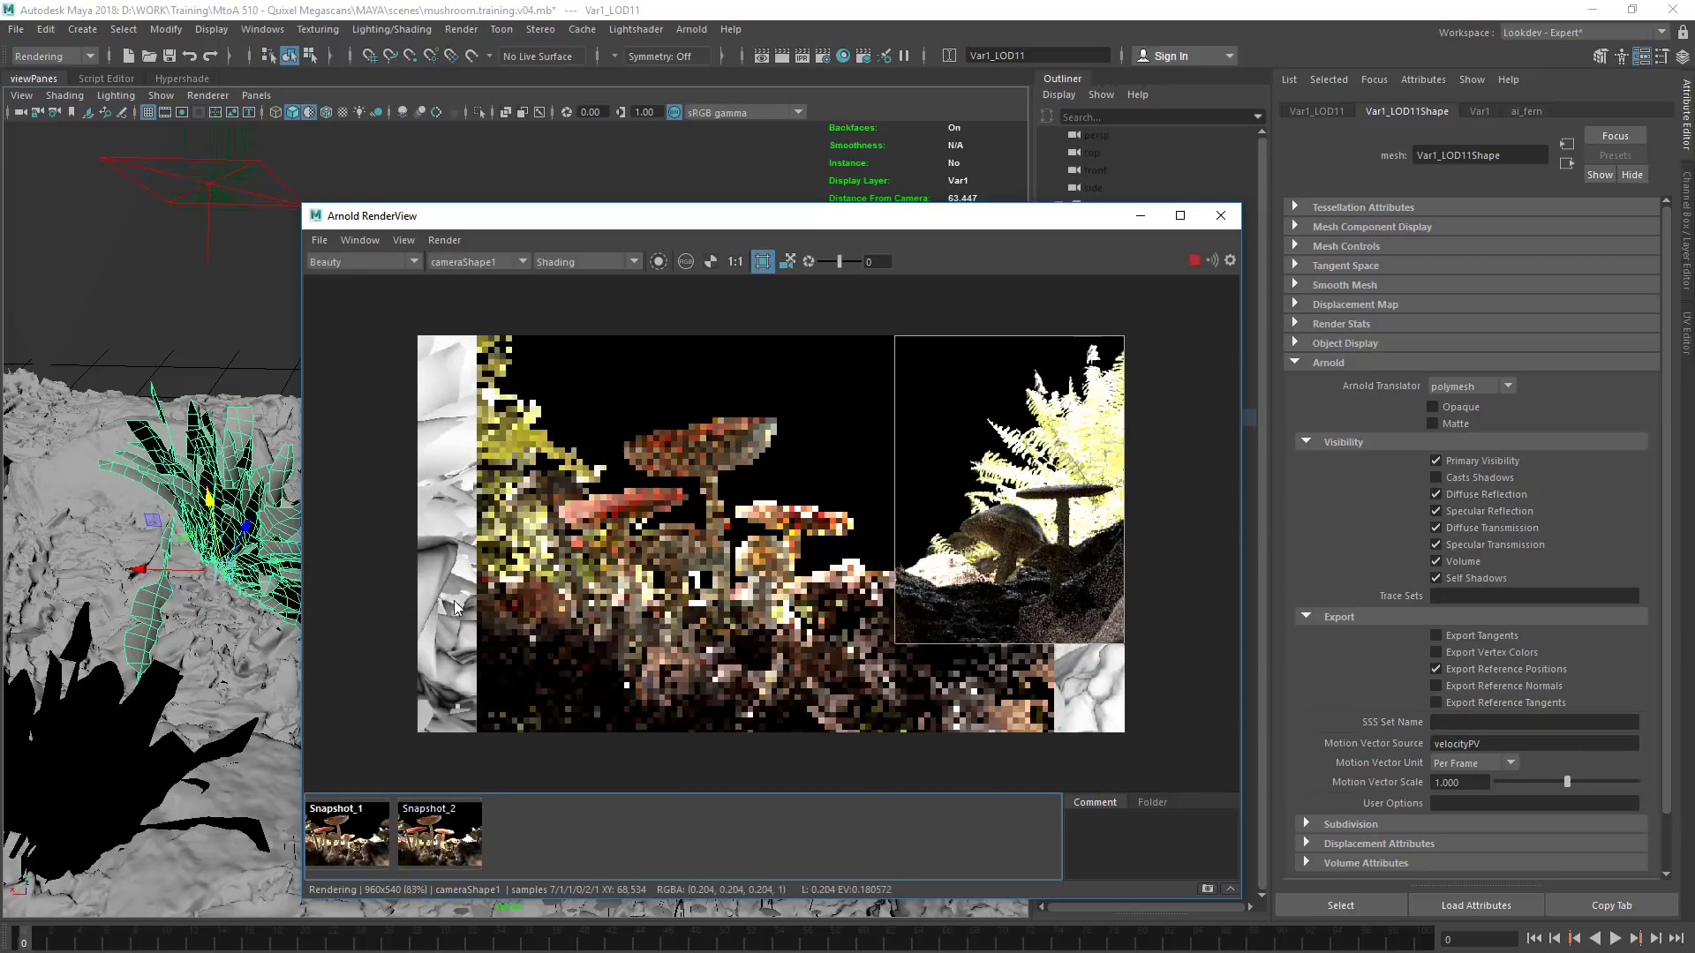
Move the render view aside and select aiAreaLight2 in the light group to show its attributes
left_click_drag(587, 215, 826, 211)
left_click_drag(301, 536, 139, 609, "alt")
left_click_drag(1049, 227, 577, 159)
left_click(1134, 297)
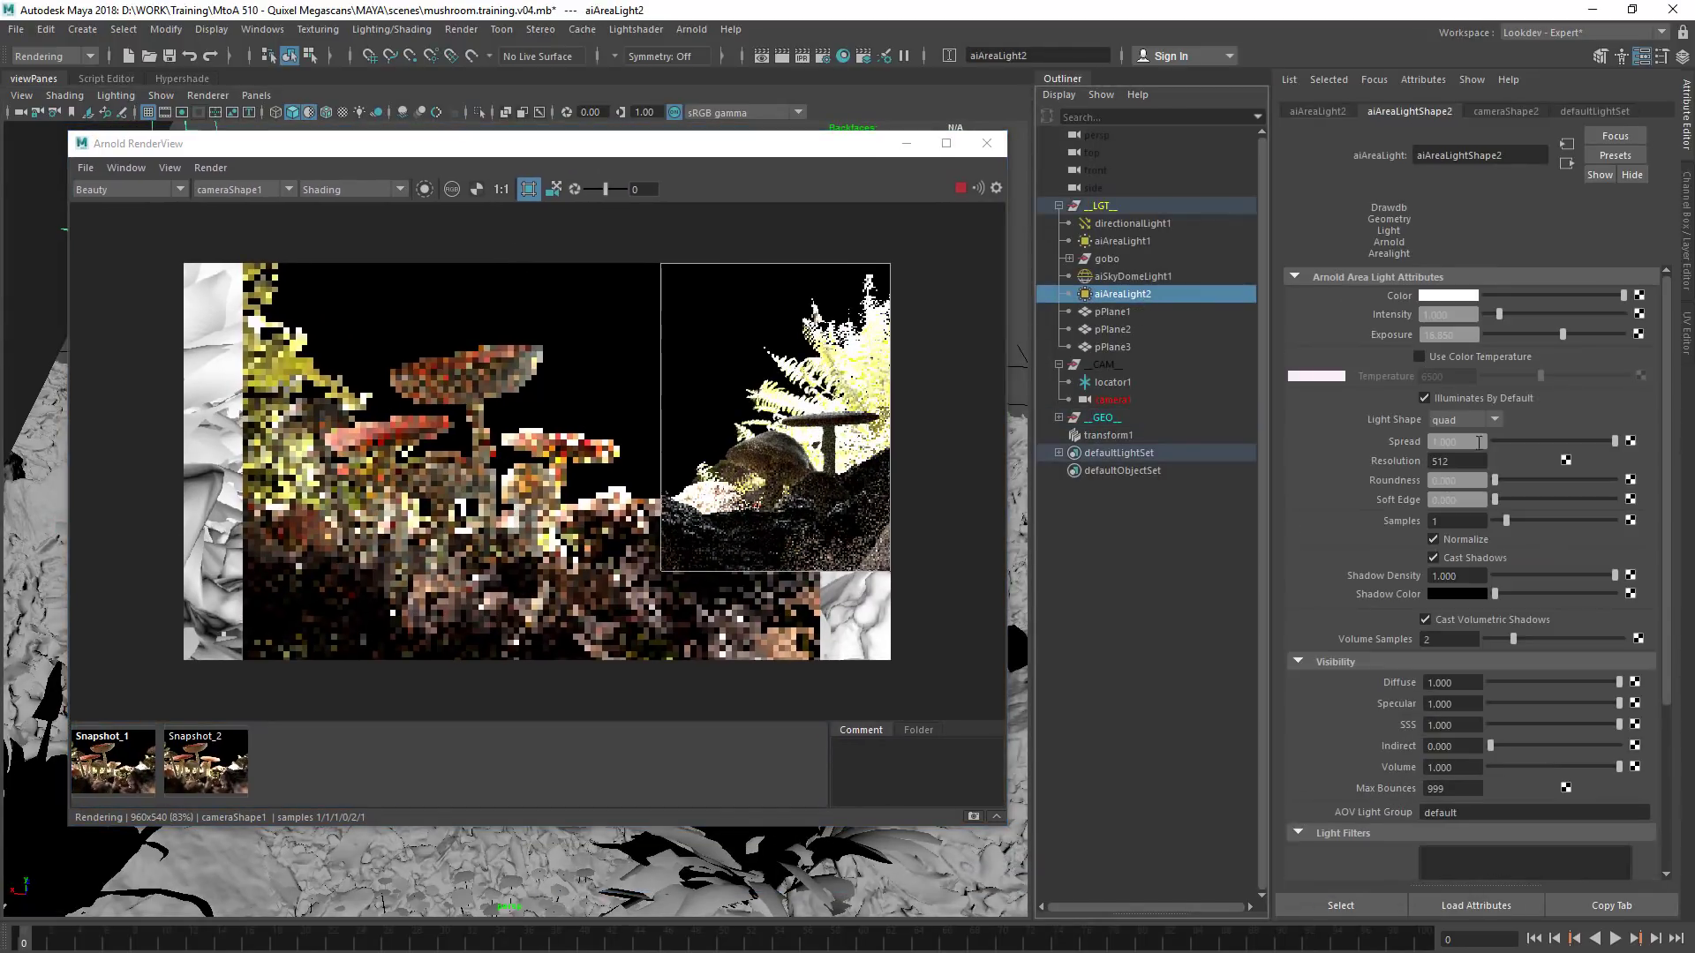
Test the contribution of aiAreaLight2 by setting its intensity to 0 and restoring it to 1
key("Return")
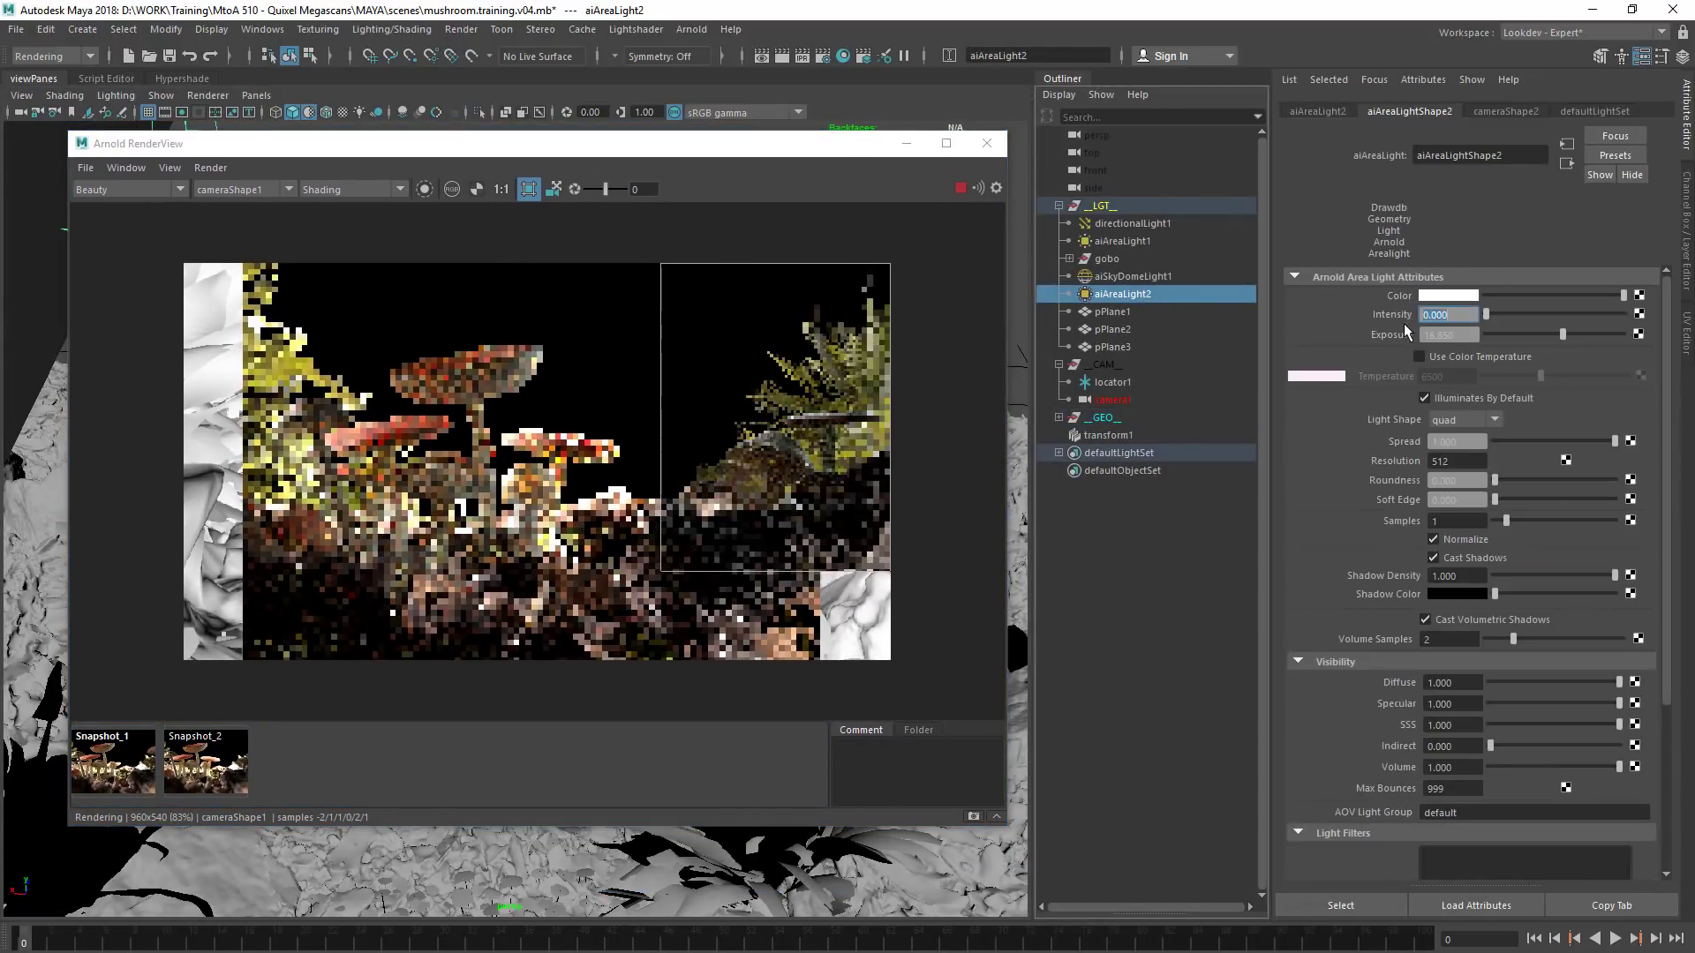
type("1")
key("Return")
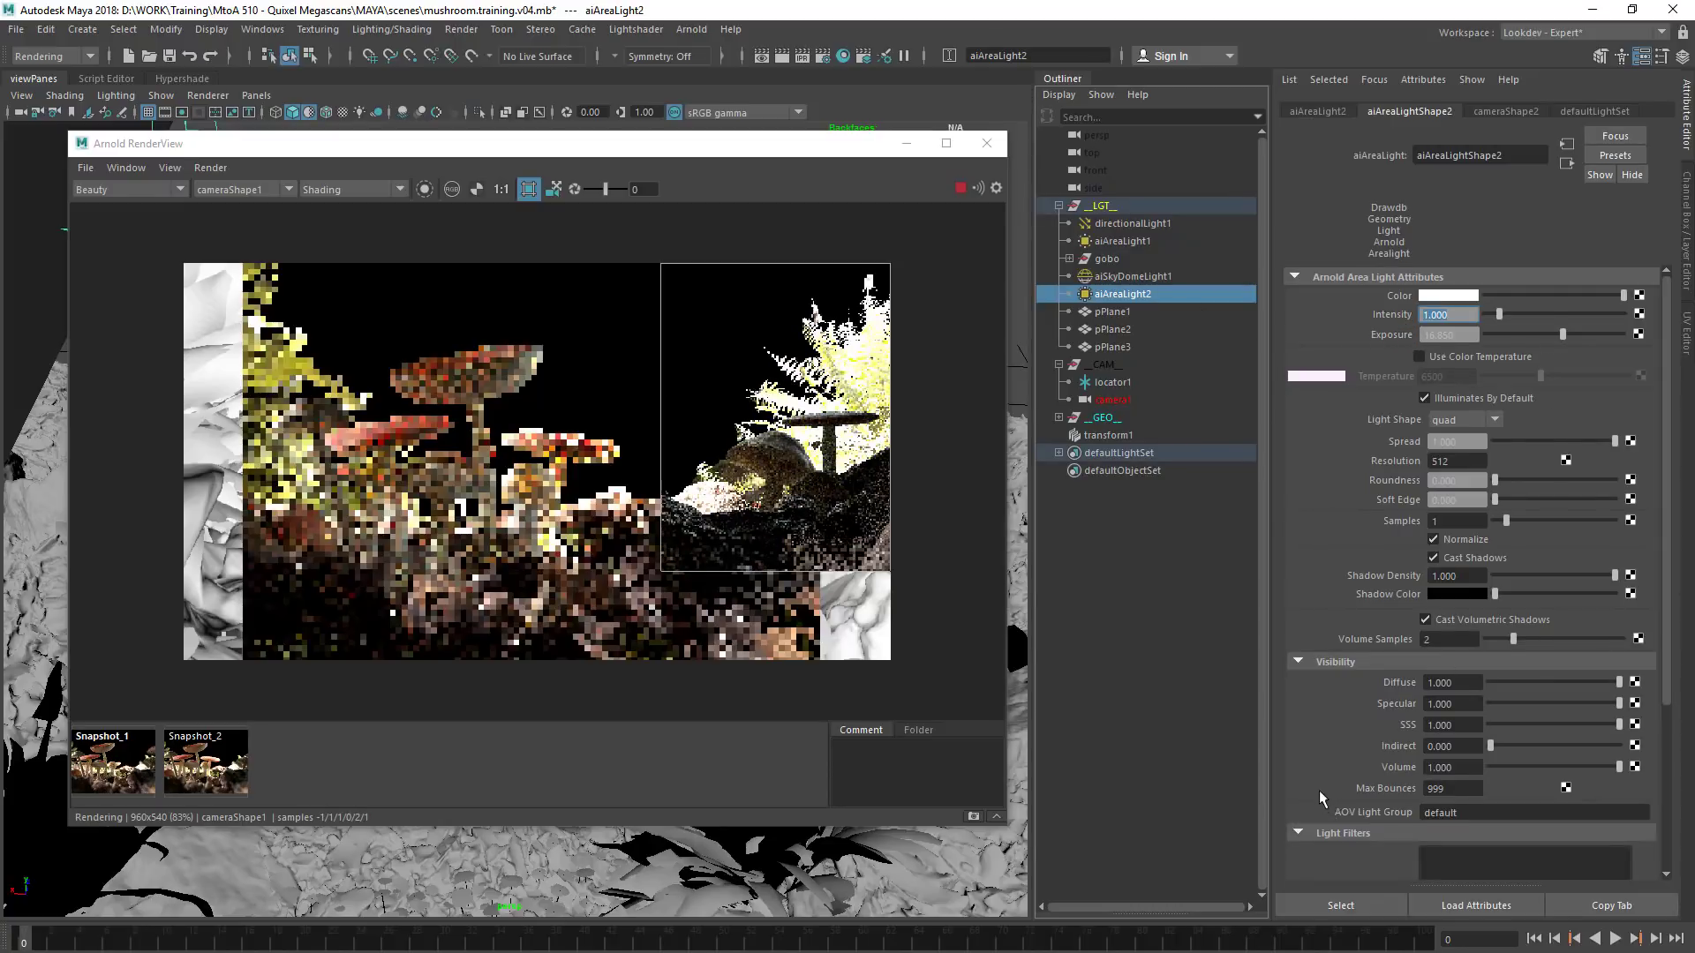
Add a Light Blocker filter to aiAreaLight2
scroll(1324, 777, "down", 5)
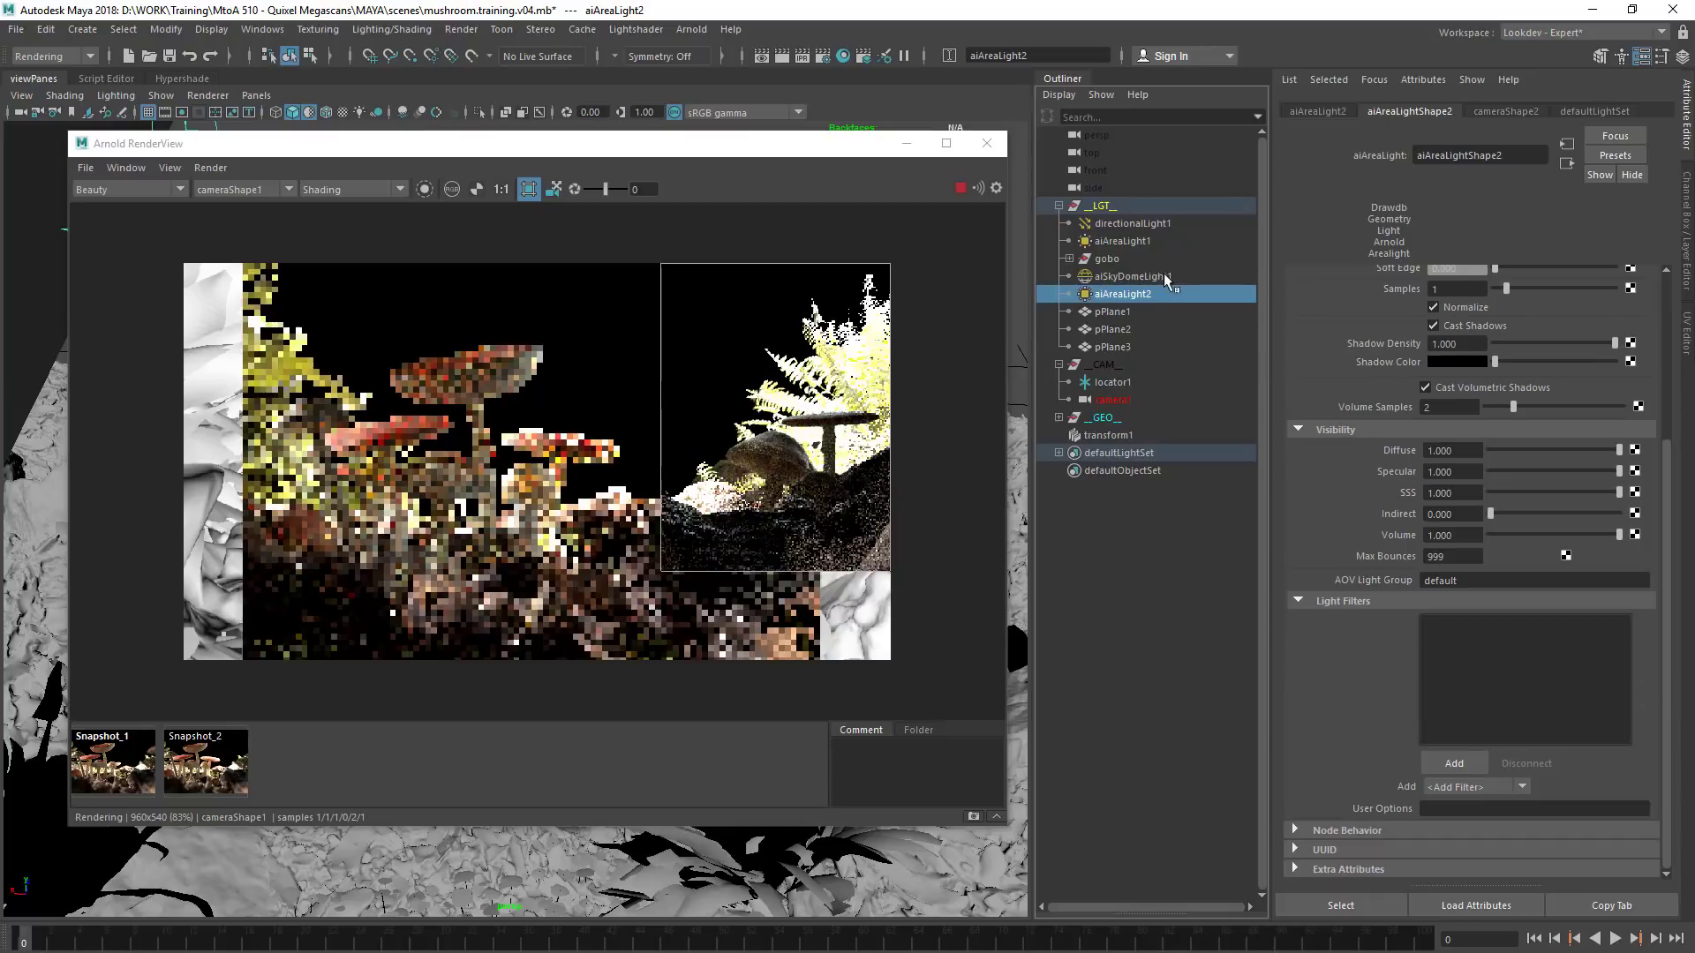
left_click(1496, 792)
left_click(1454, 825)
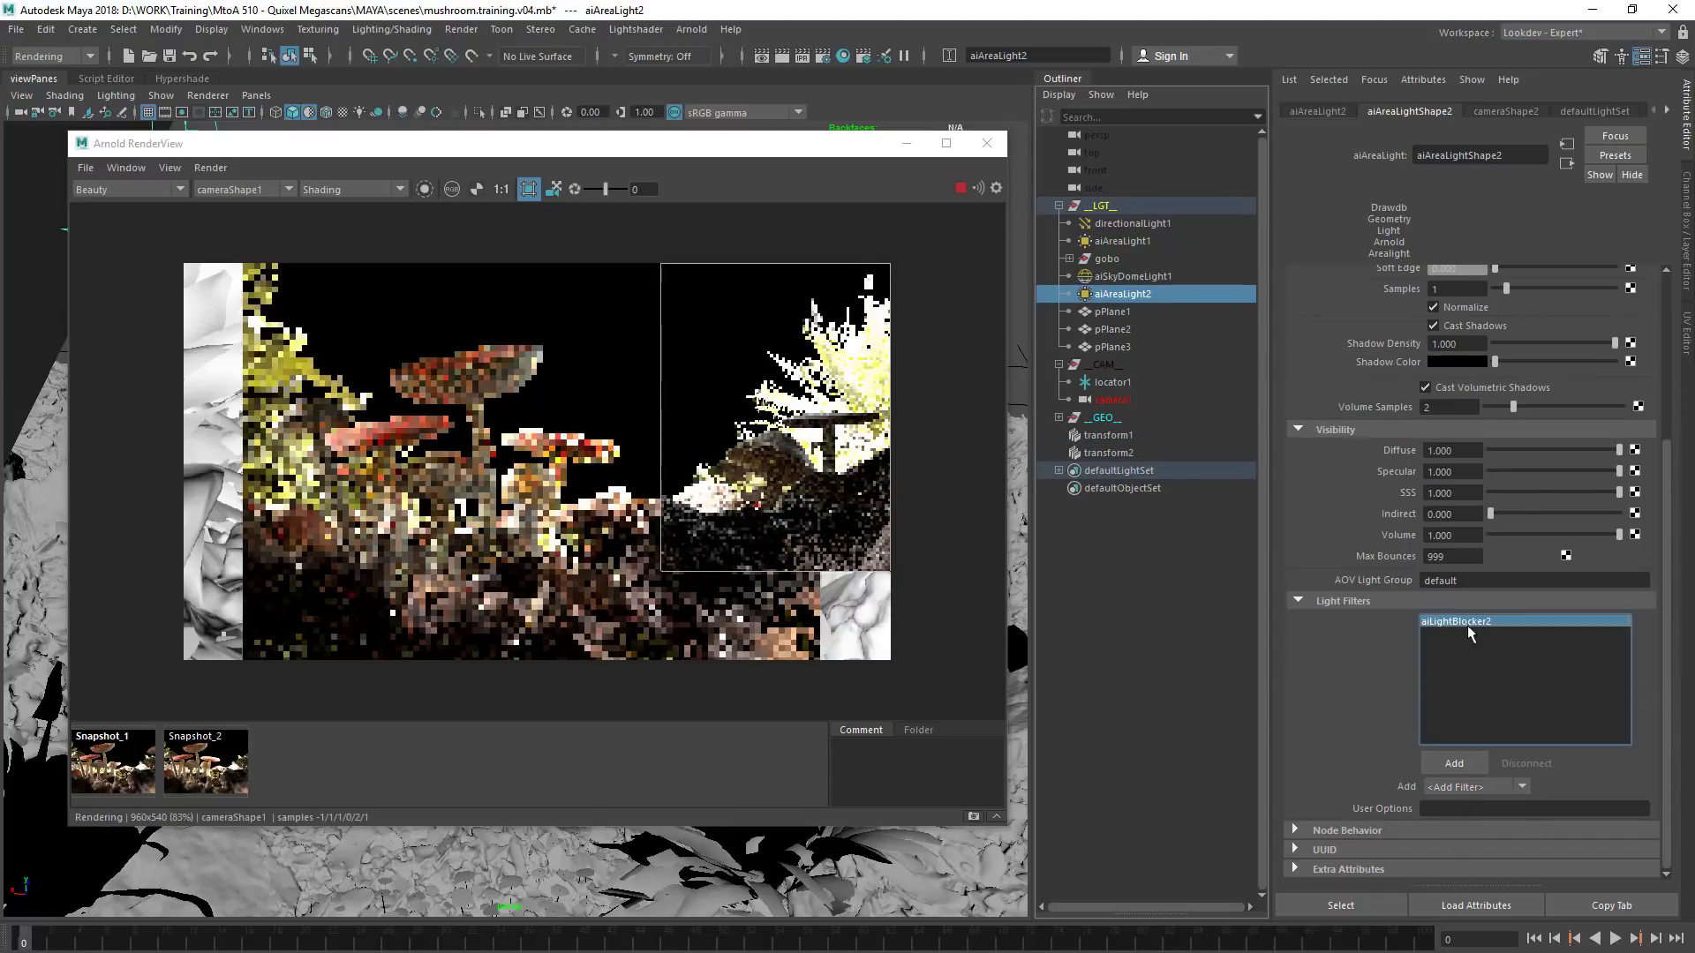
Select the new light blocker's transform2, scale its box up and move it near the duplicated fern
left_click_drag(469, 325, 1229, 303, "alt")
left_click_drag(1268, 461, 480, 475, "alt")
left_click(1109, 453)
left_click_drag(124, 632, 683, 591, "alt")
right_click_drag(271, 666, 258, 665, "alt")
key("r")
left_click_drag(439, 759, 590, 742)
key("w")
left_click_drag(432, 692, 417, 524)
Set the light blocker's density to 1 and adjust its box position around the duplicated fern
left_click_drag(982, 469, 823, 500, "alt")
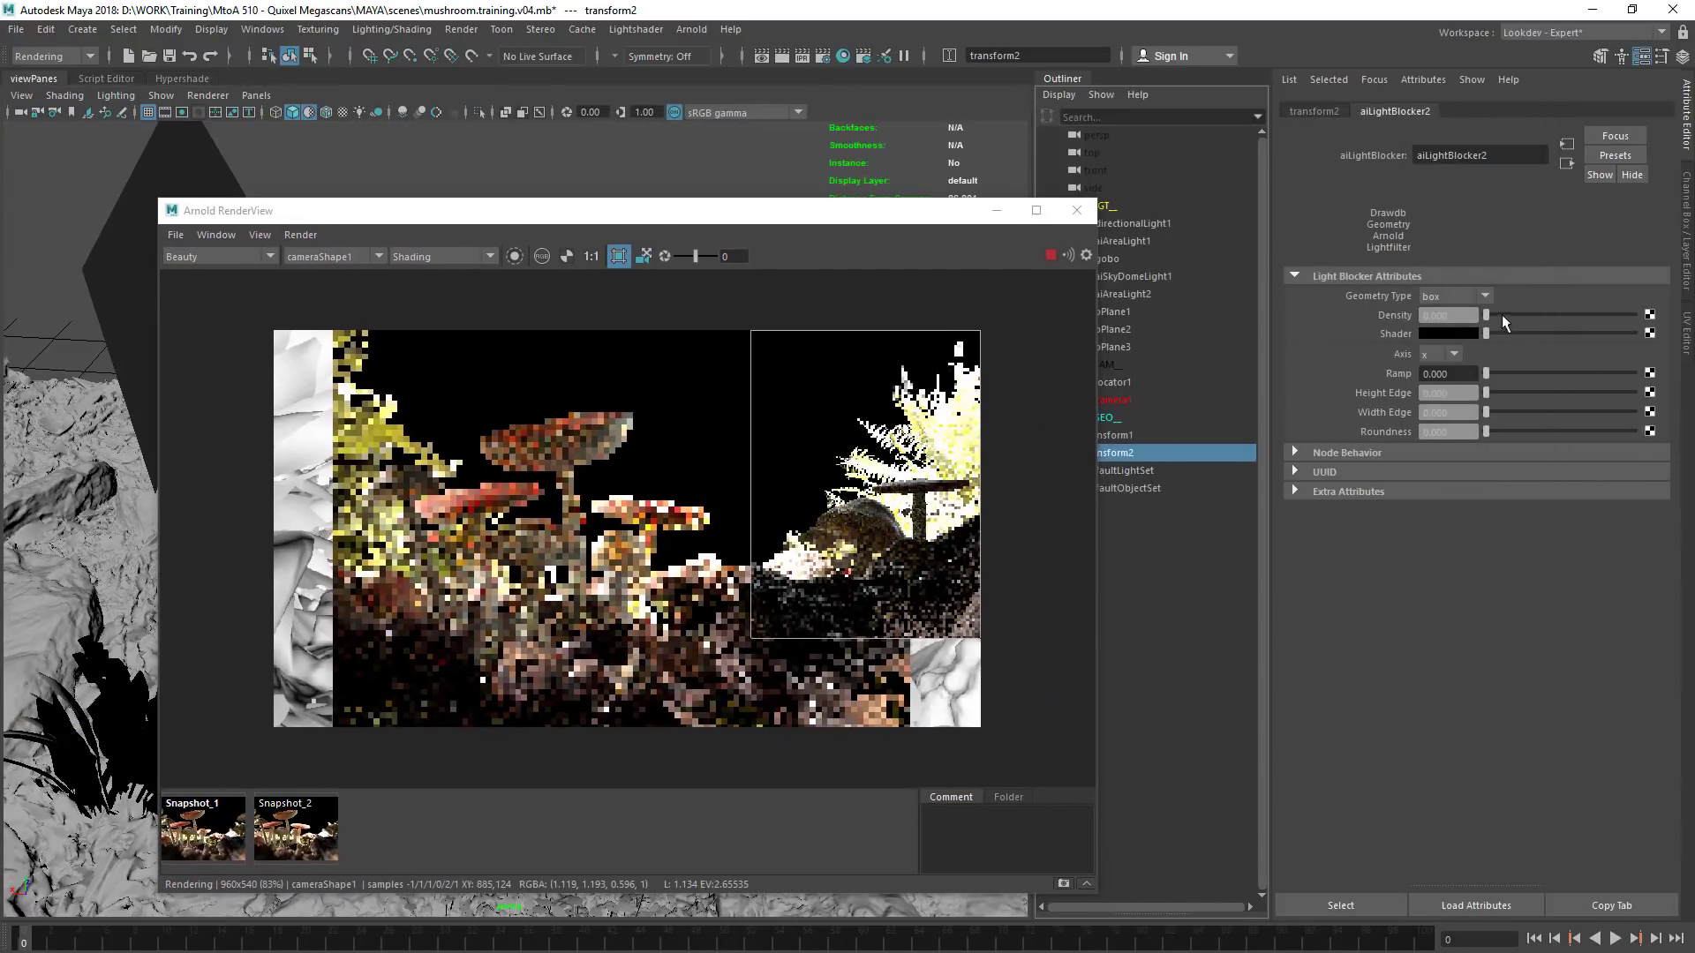
left_click_drag(719, 447, 1119, 422, "alt")
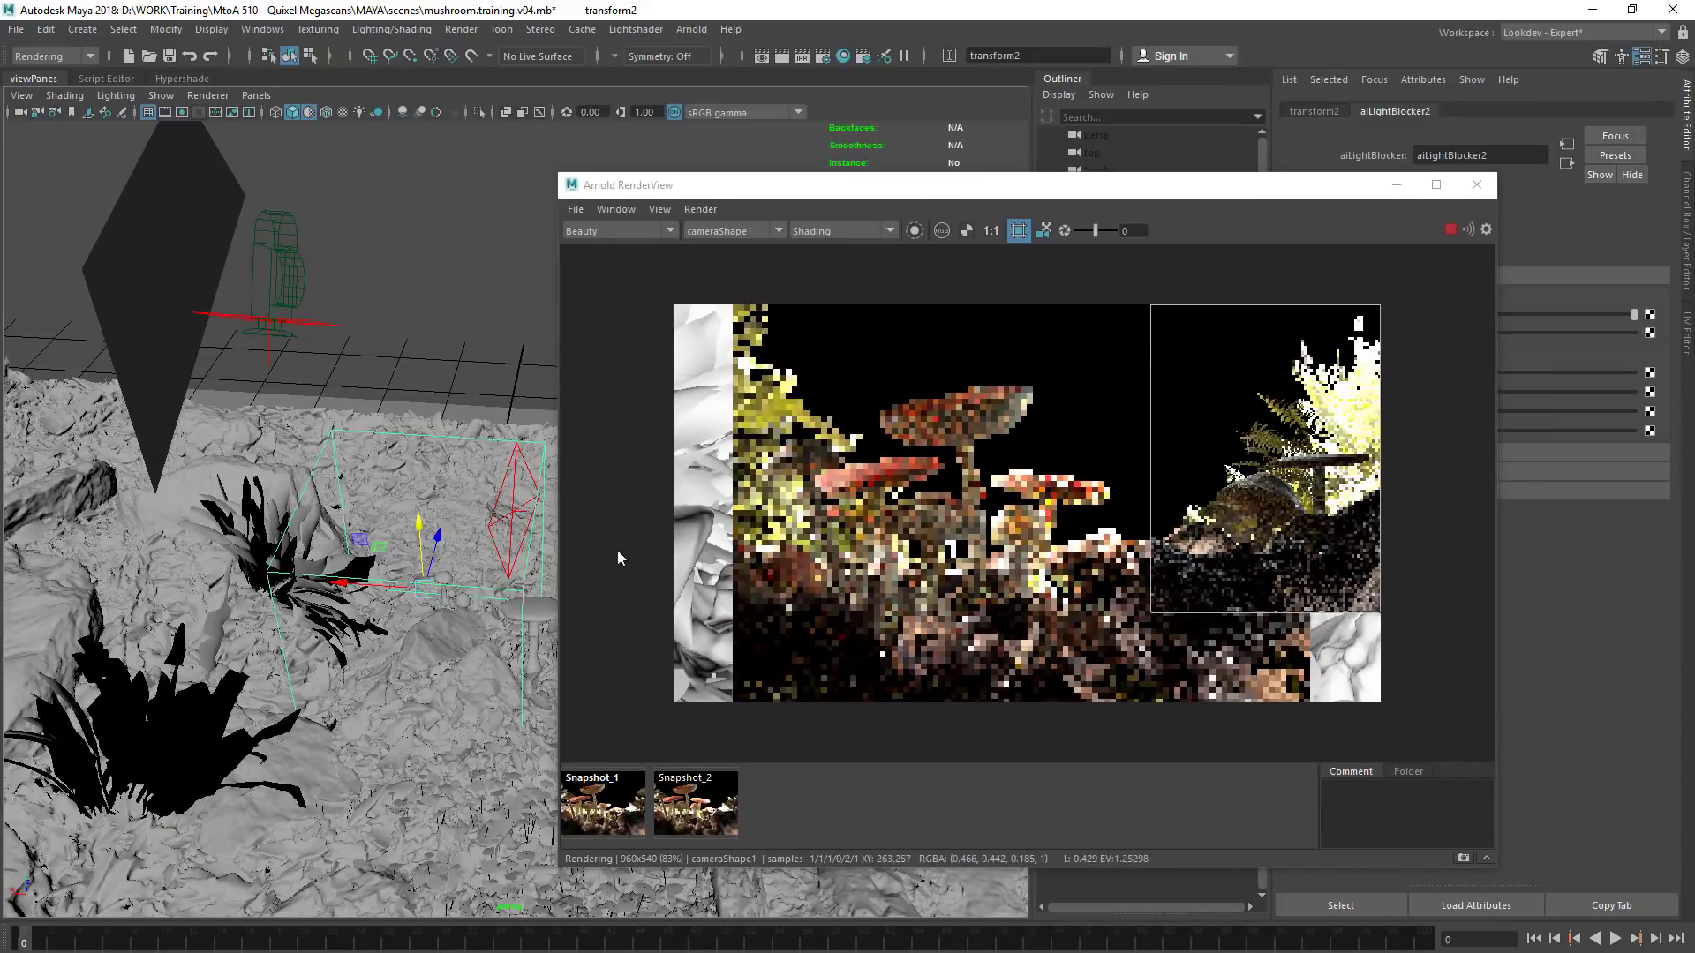
left_click_drag(279, 562, 357, 471, "alt")
Raise the light blocker's height edge and width edge, and set its ramp to 0.373
left_click_drag(1091, 185, 824, 176)
left_click_drag(1486, 392, 1440, 433)
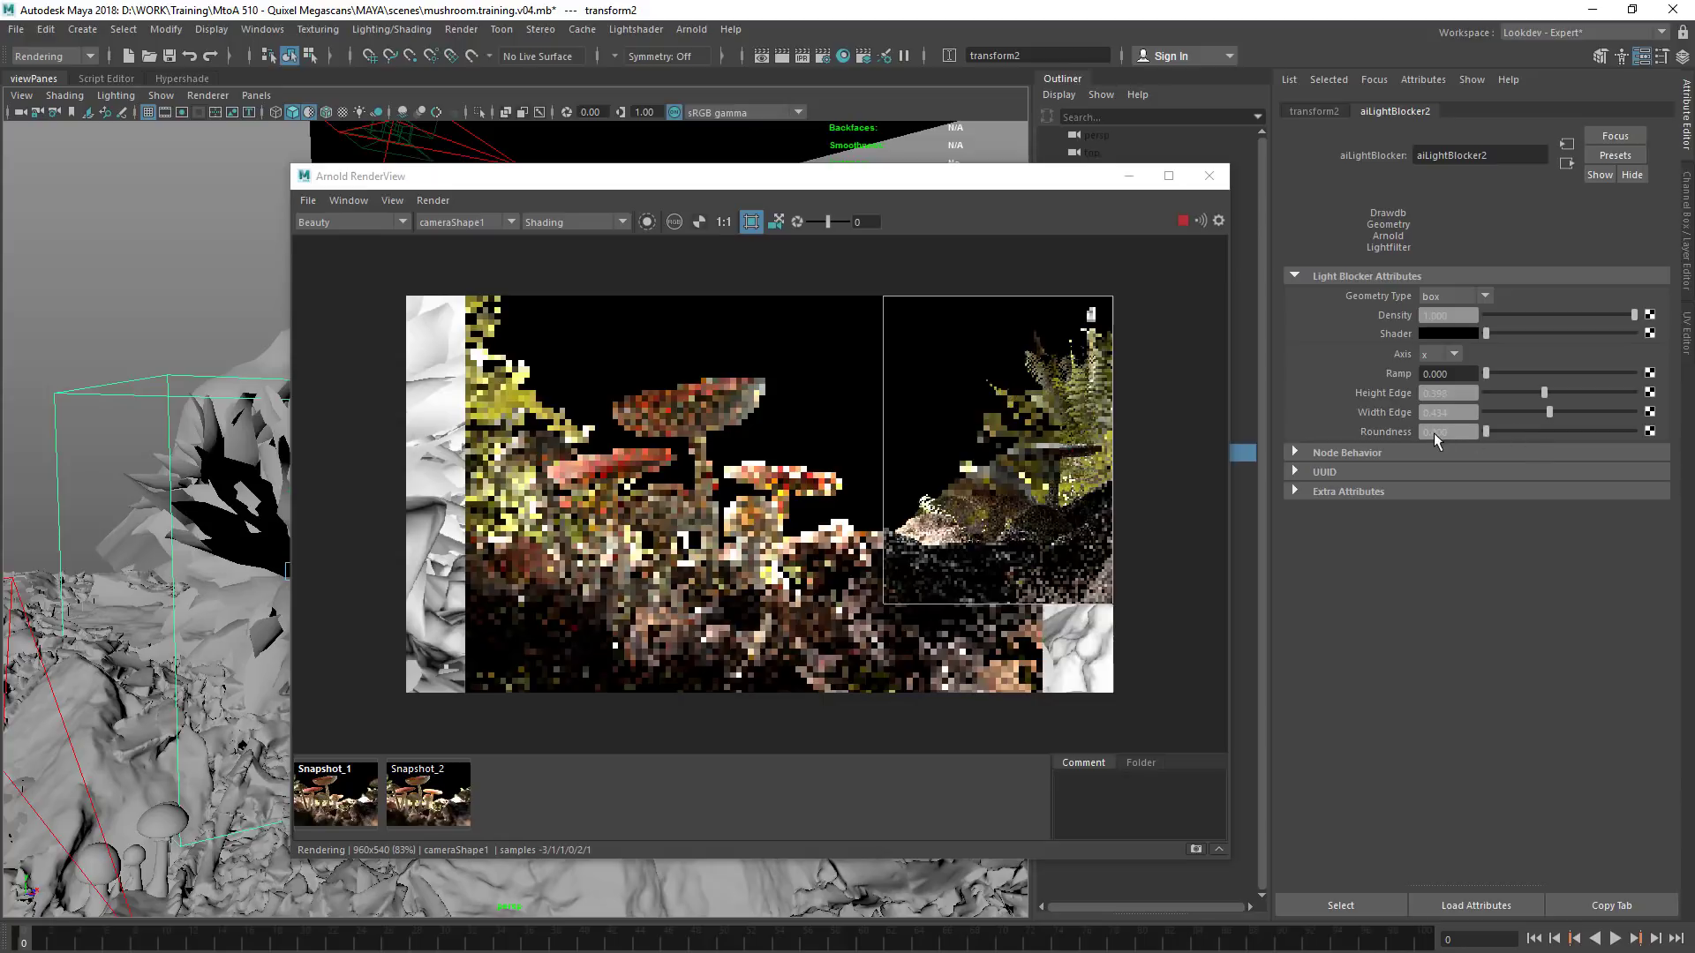
left_click_drag(1495, 374, 1535, 373)
left_click(1534, 373)
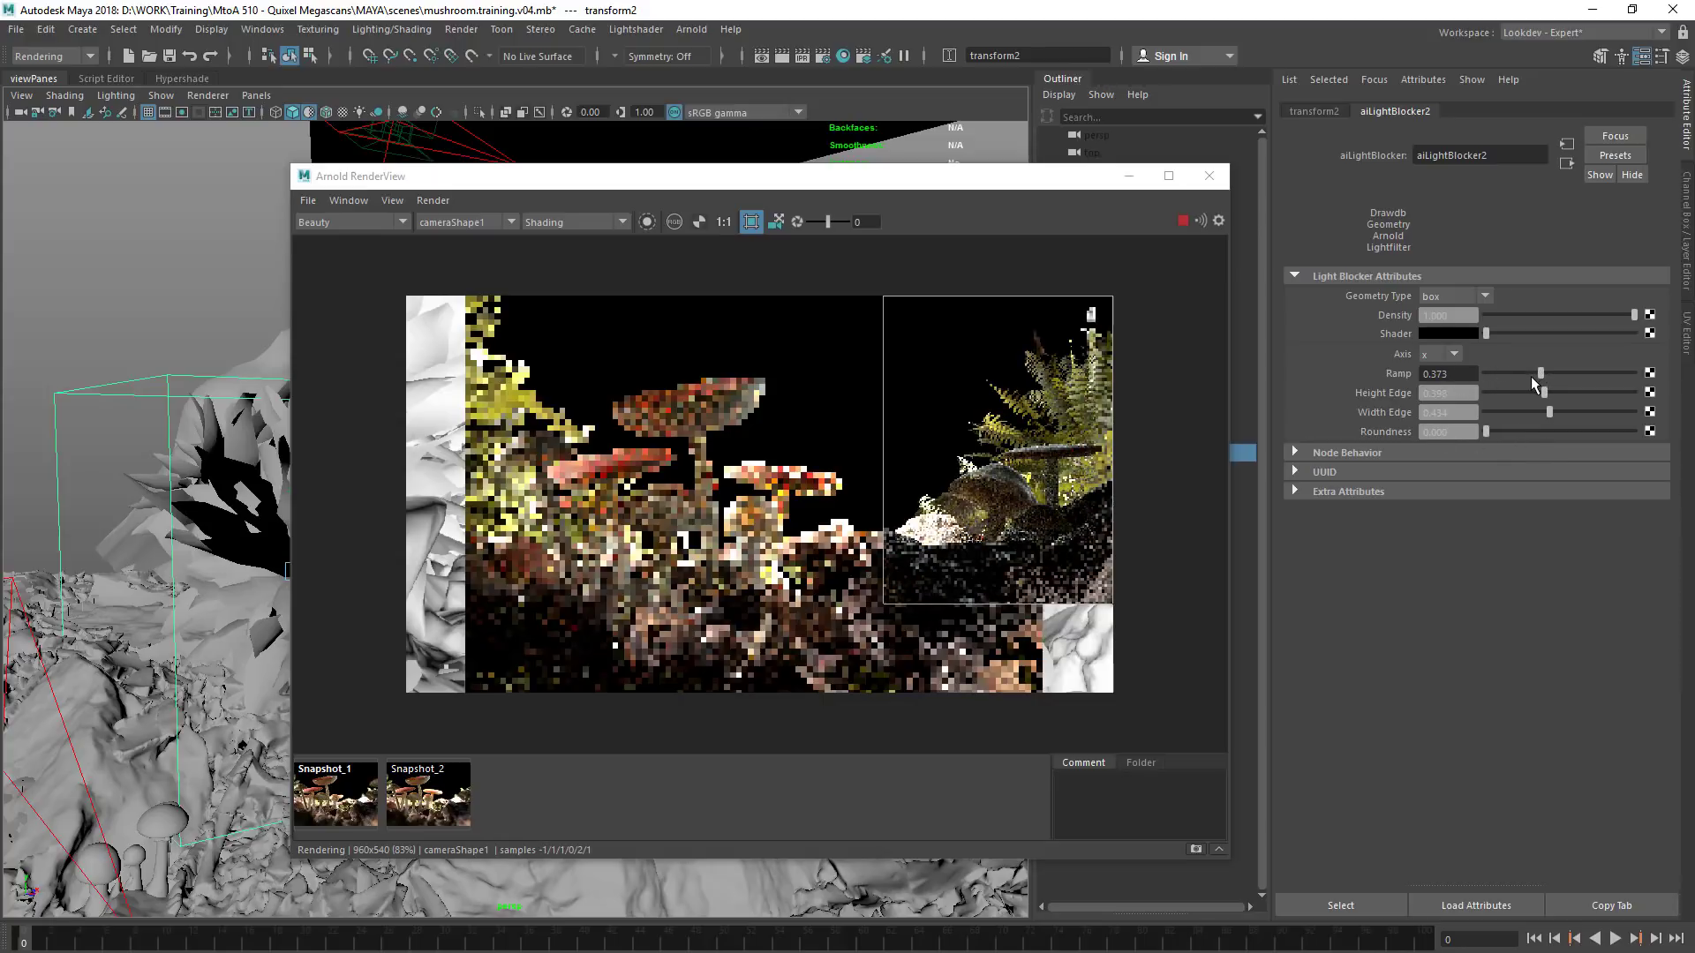
Set the light blocker's ramp to 0.422 and move its box upward around the duplicated fern
left_click_drag(1531, 377, 1548, 376)
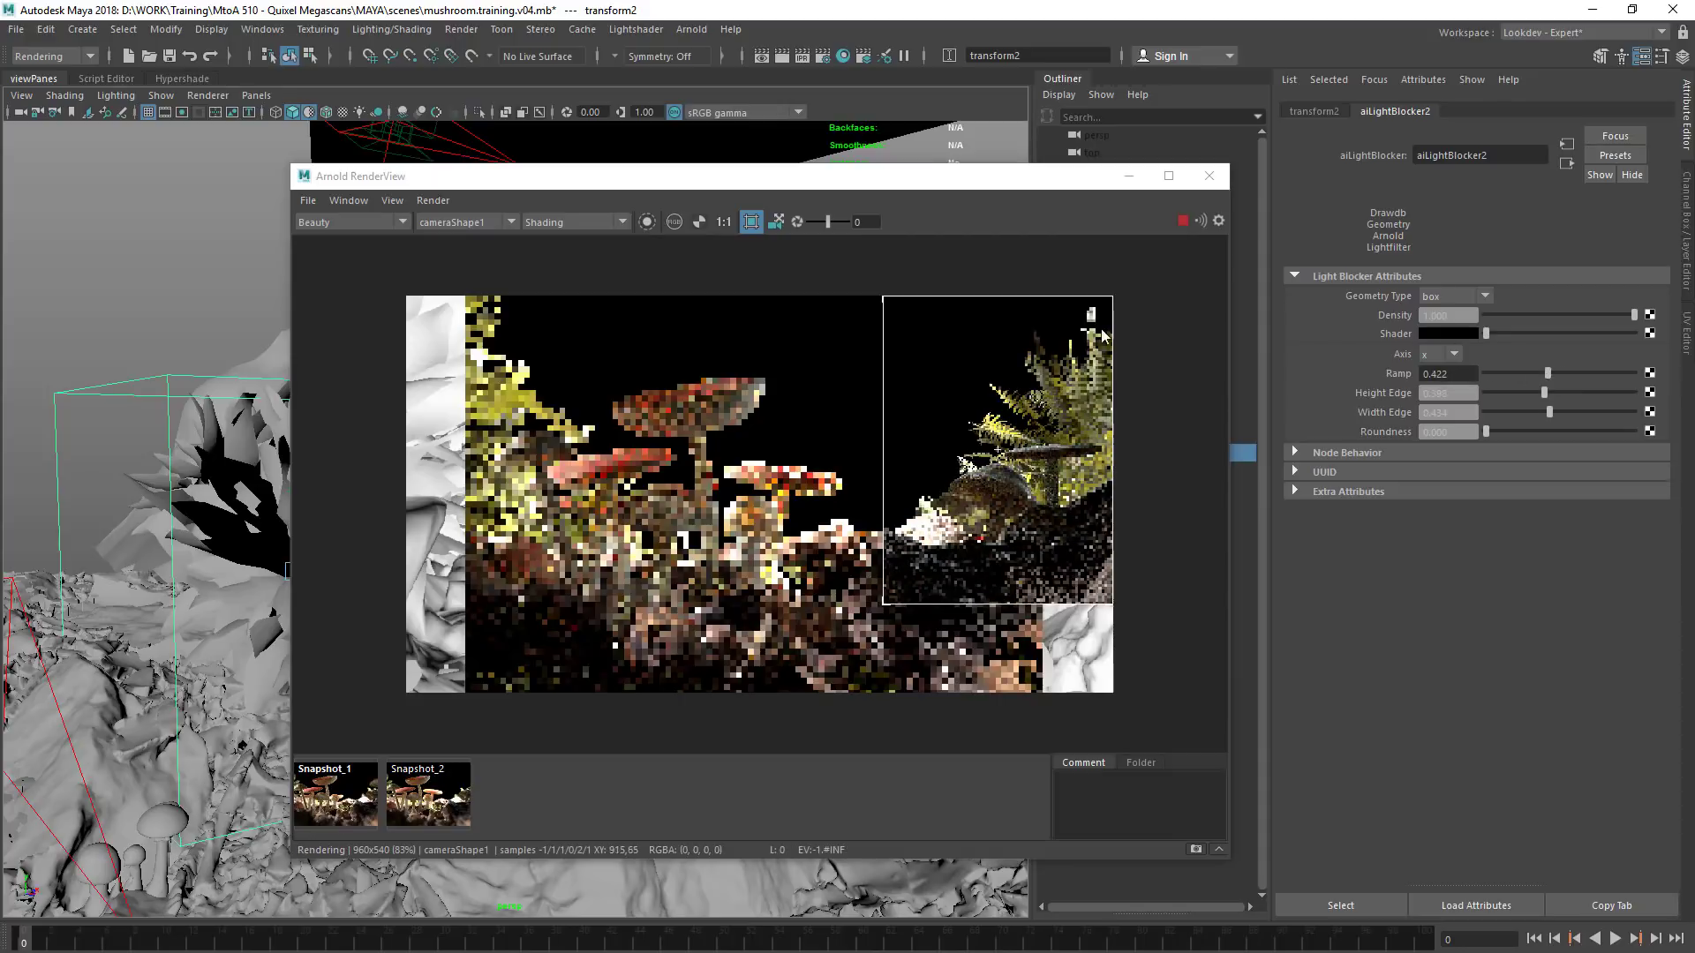
left_click_drag(606, 176, 809, 190)
left_click_drag(300, 494, 311, 443)
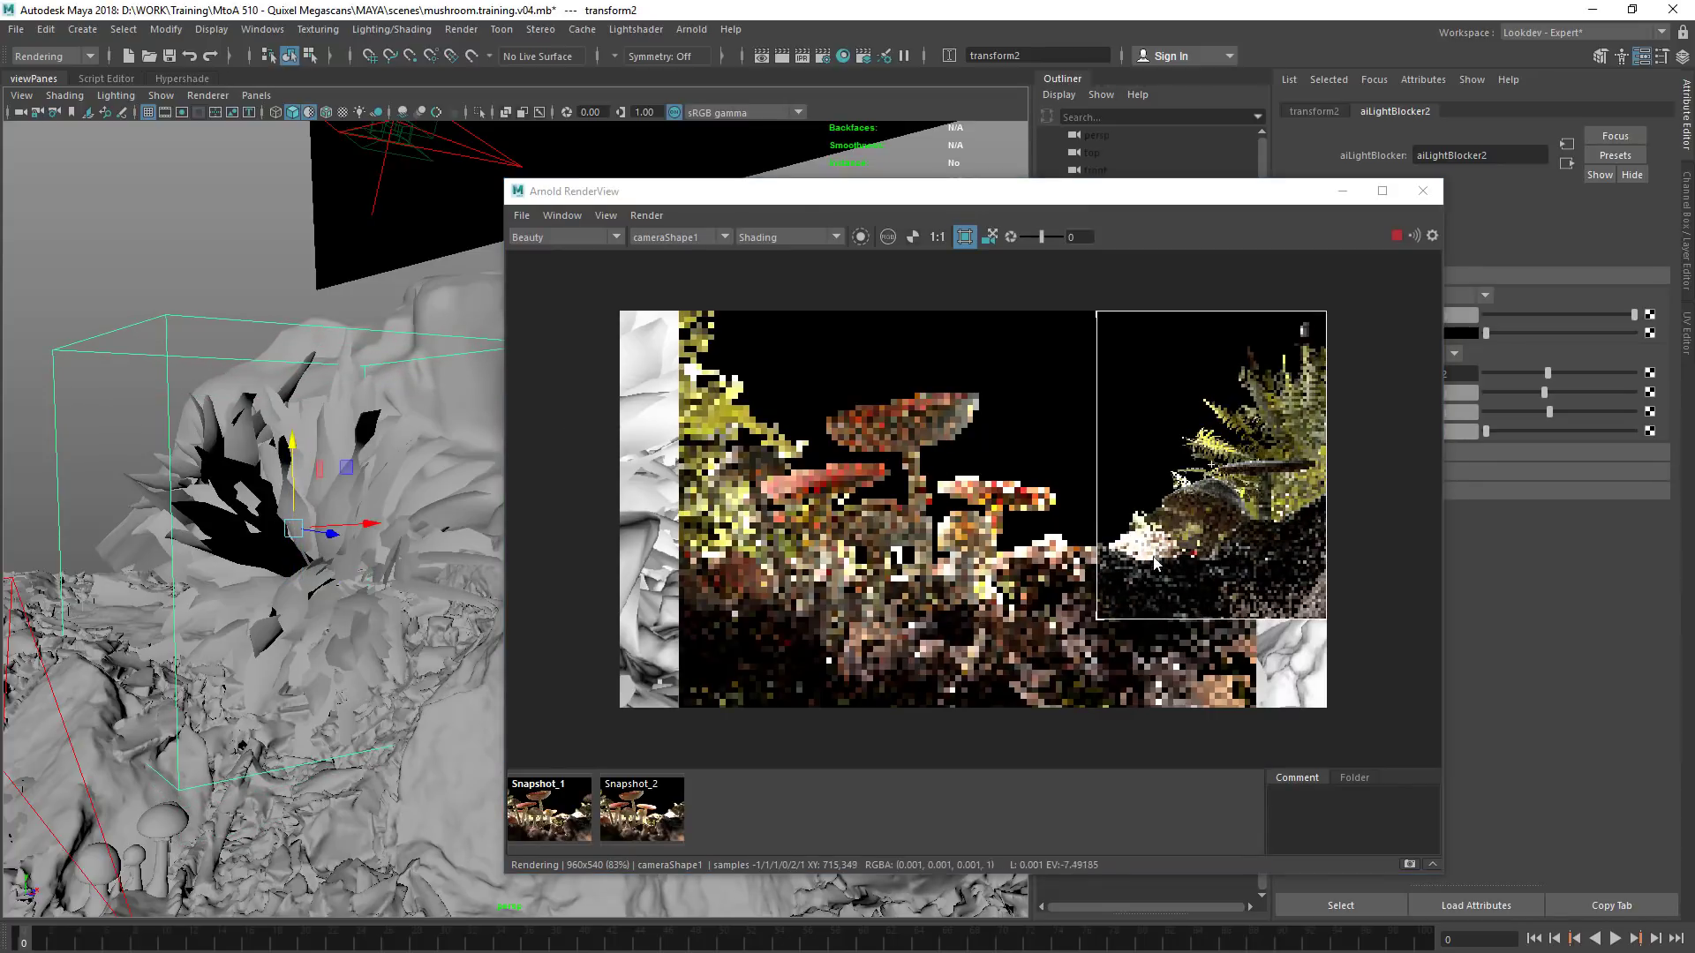
key("super+Down")
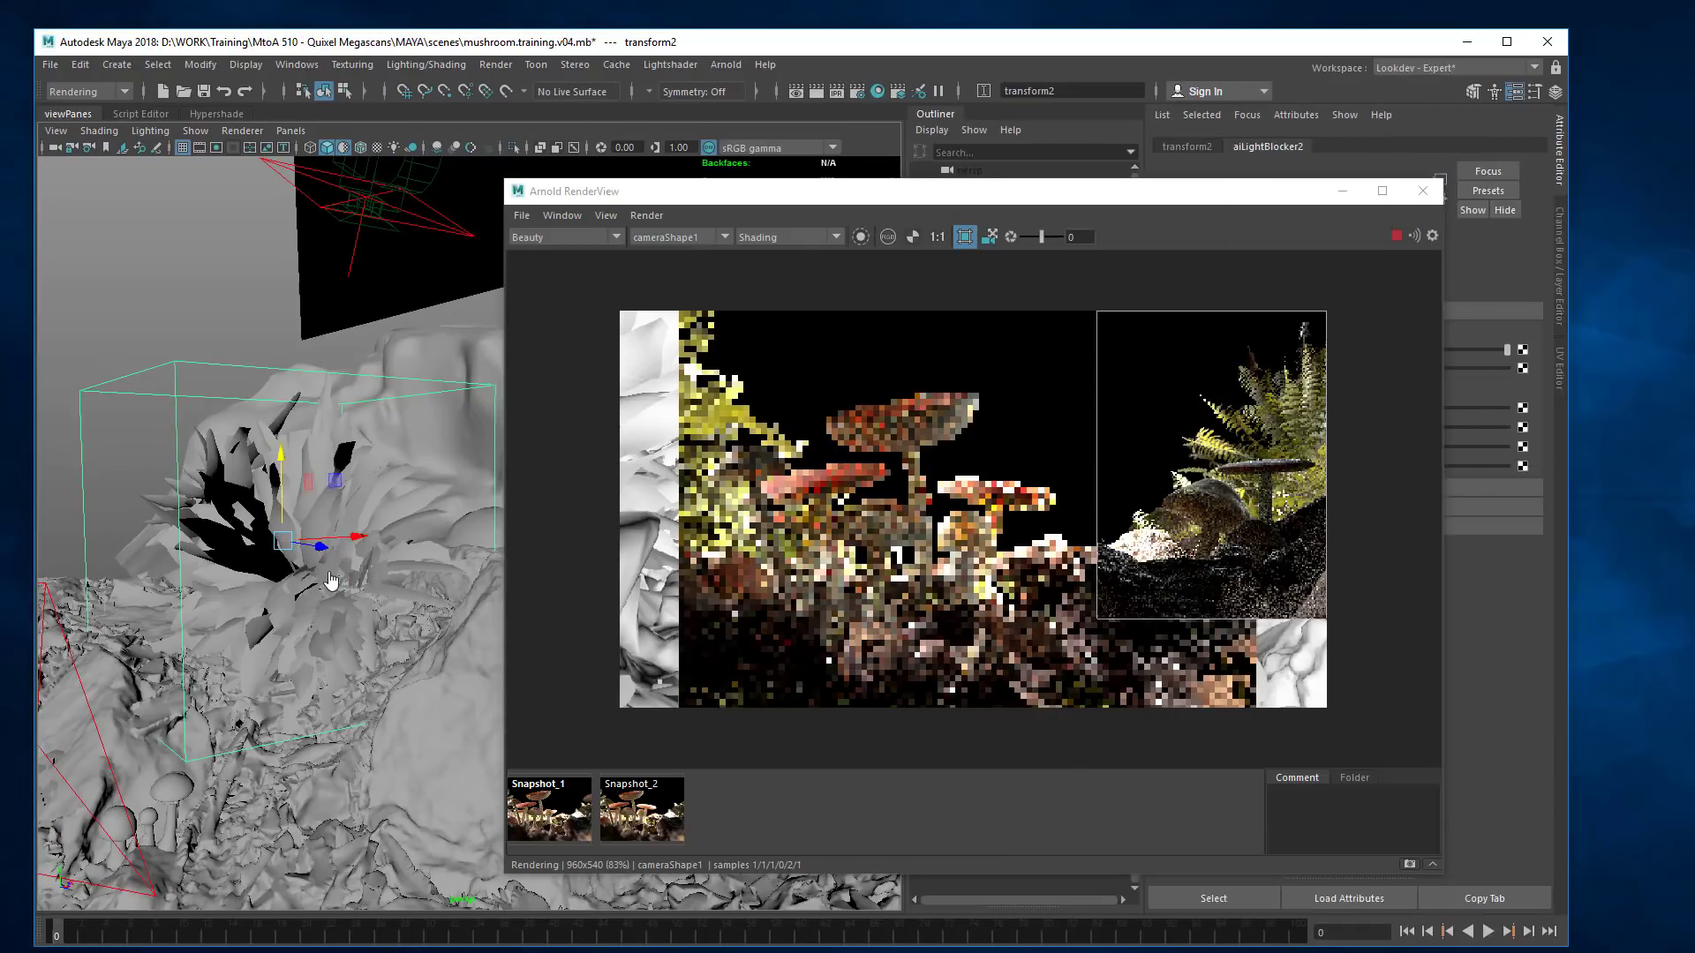
double_click(670, 44)
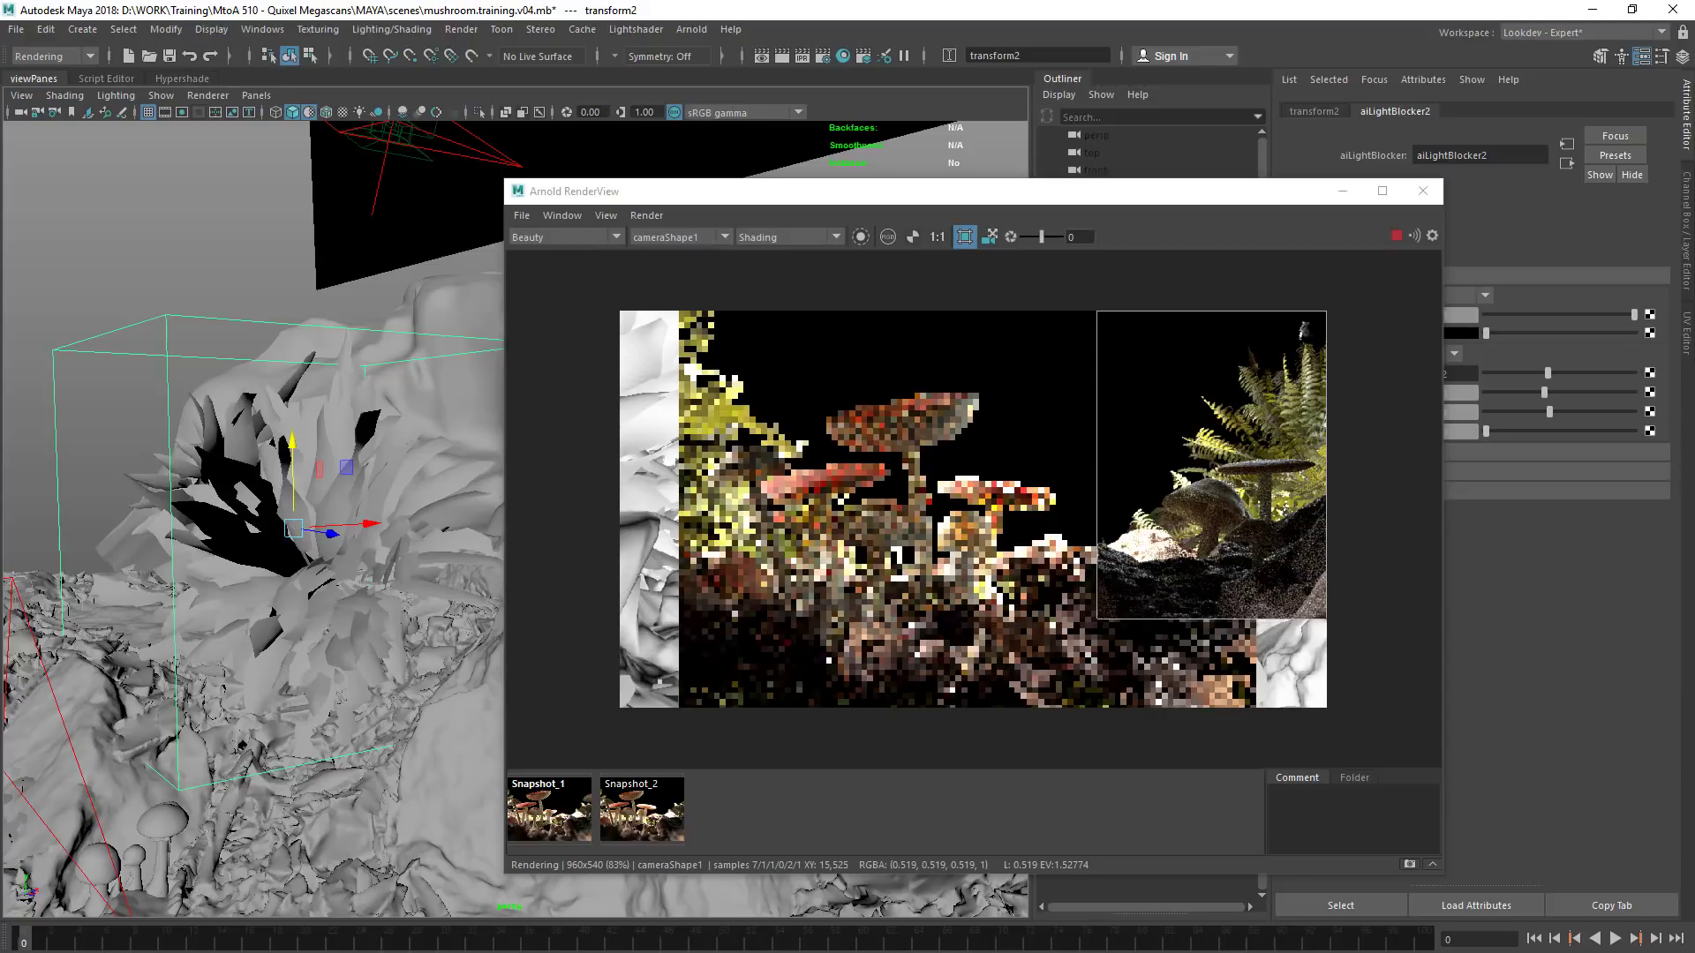
key("super+Down")
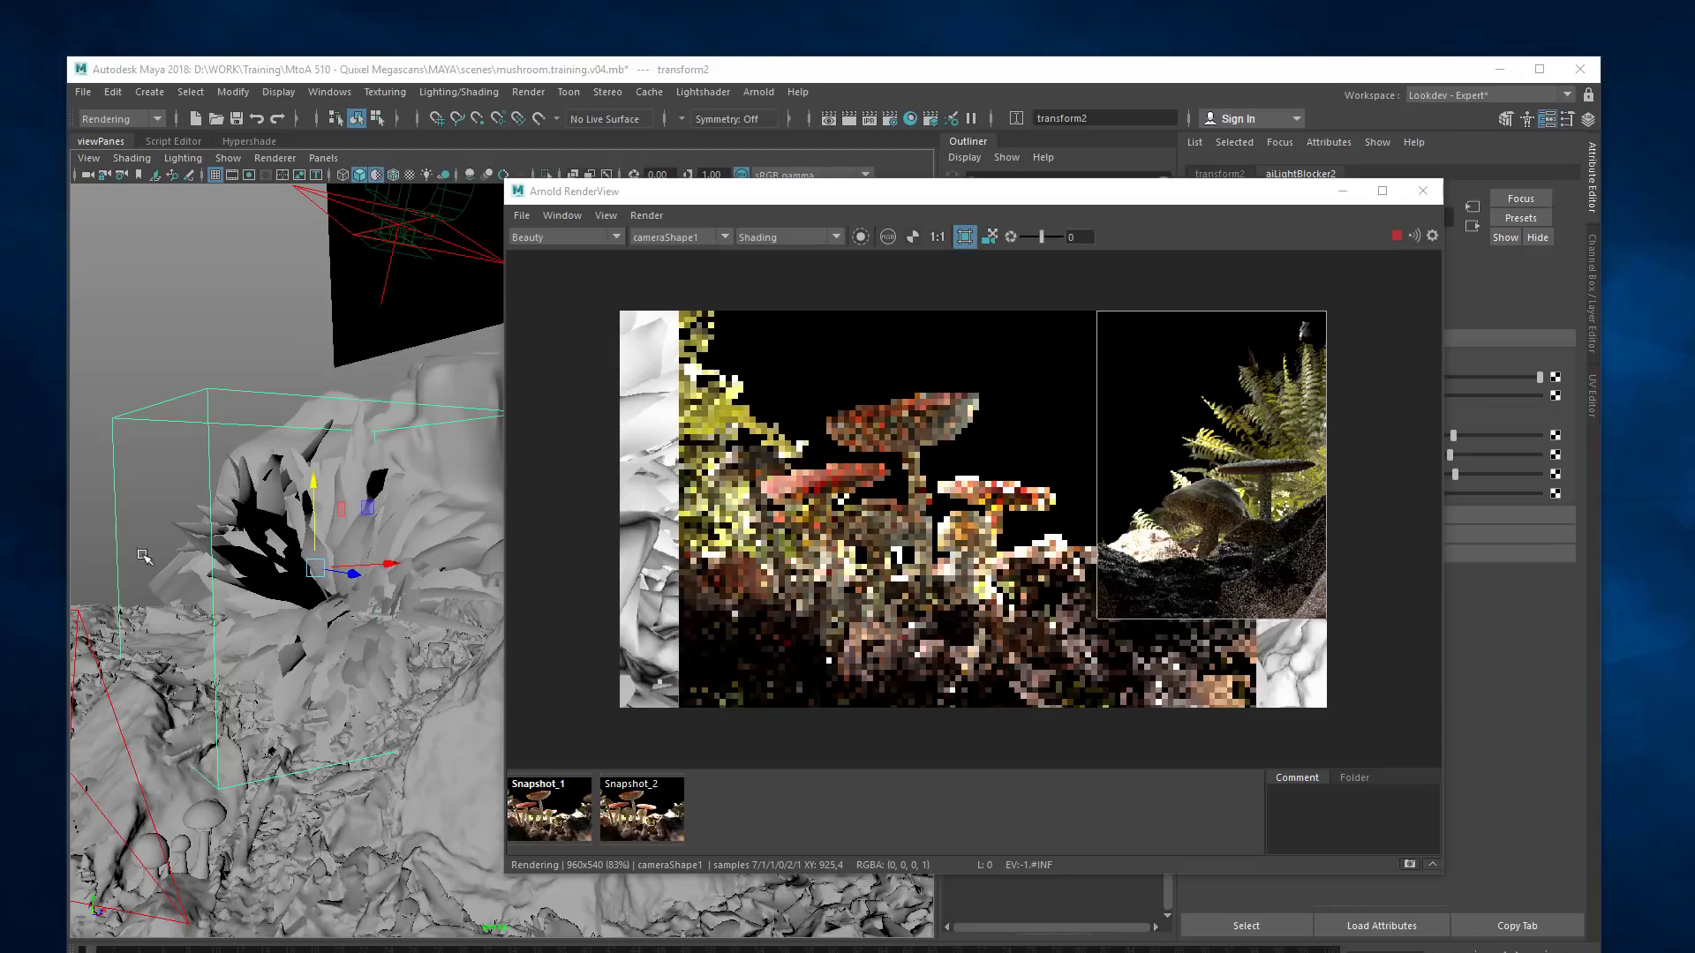
Lower the light blocker's density to about 0.85 and turn off the crop region to render the full frame
left_click_drag(965, 427, 572, 441, "super")
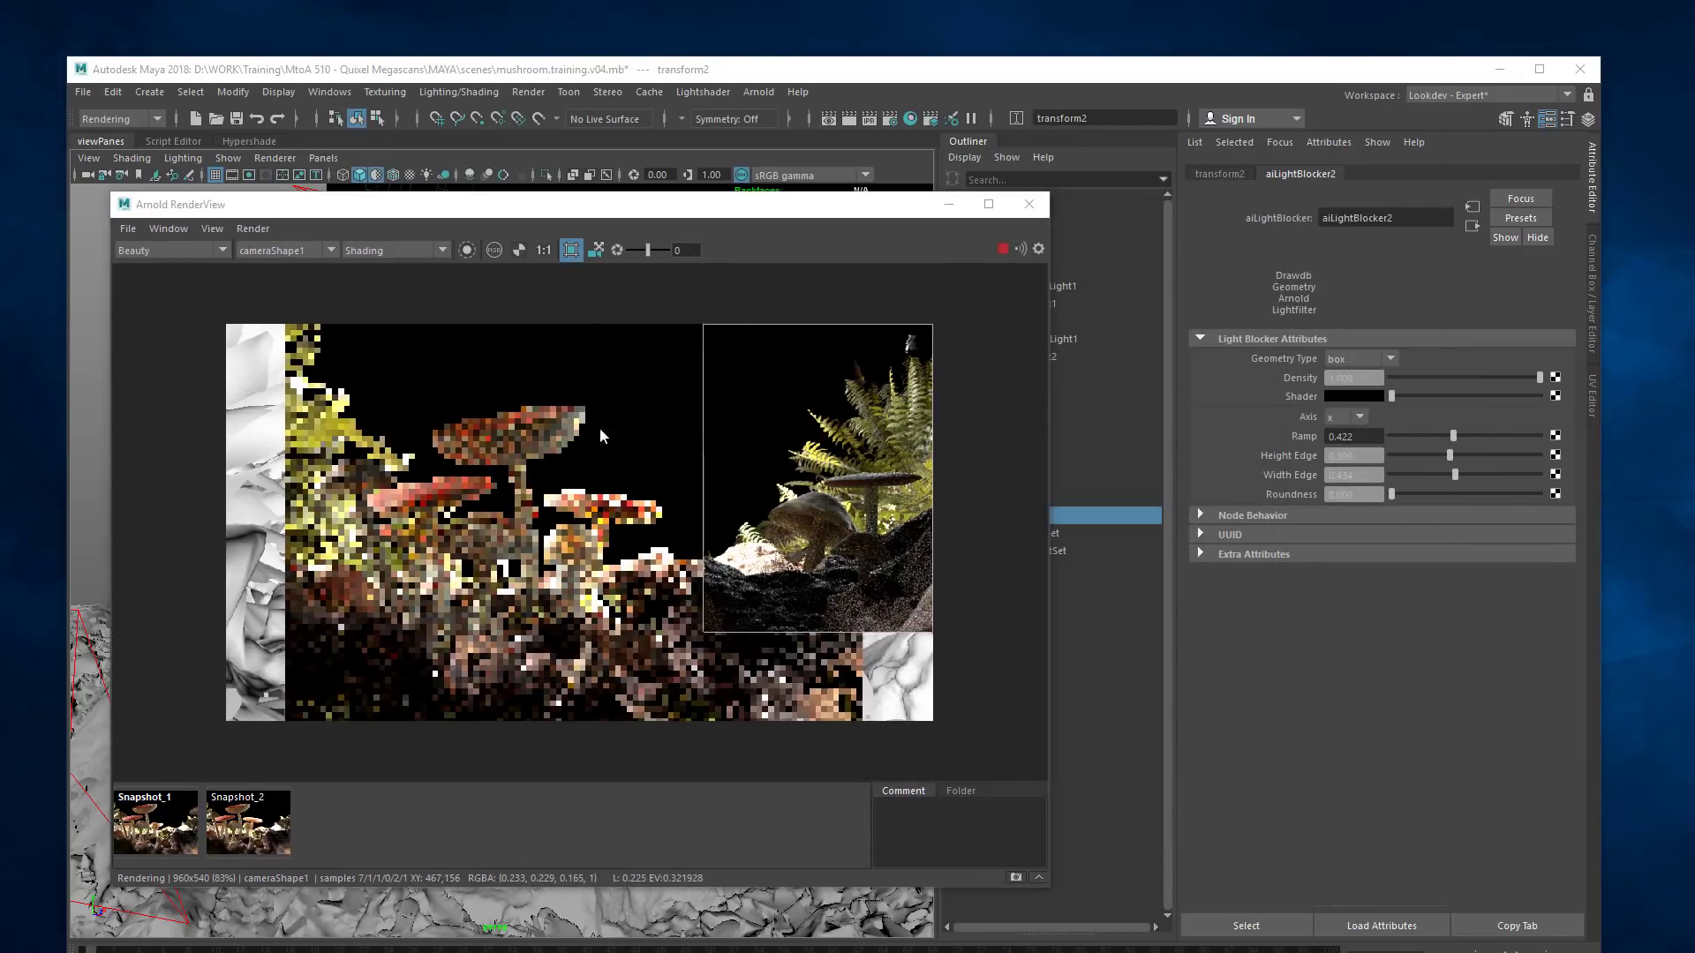
left_click_drag(796, 231, 843, 256, "super")
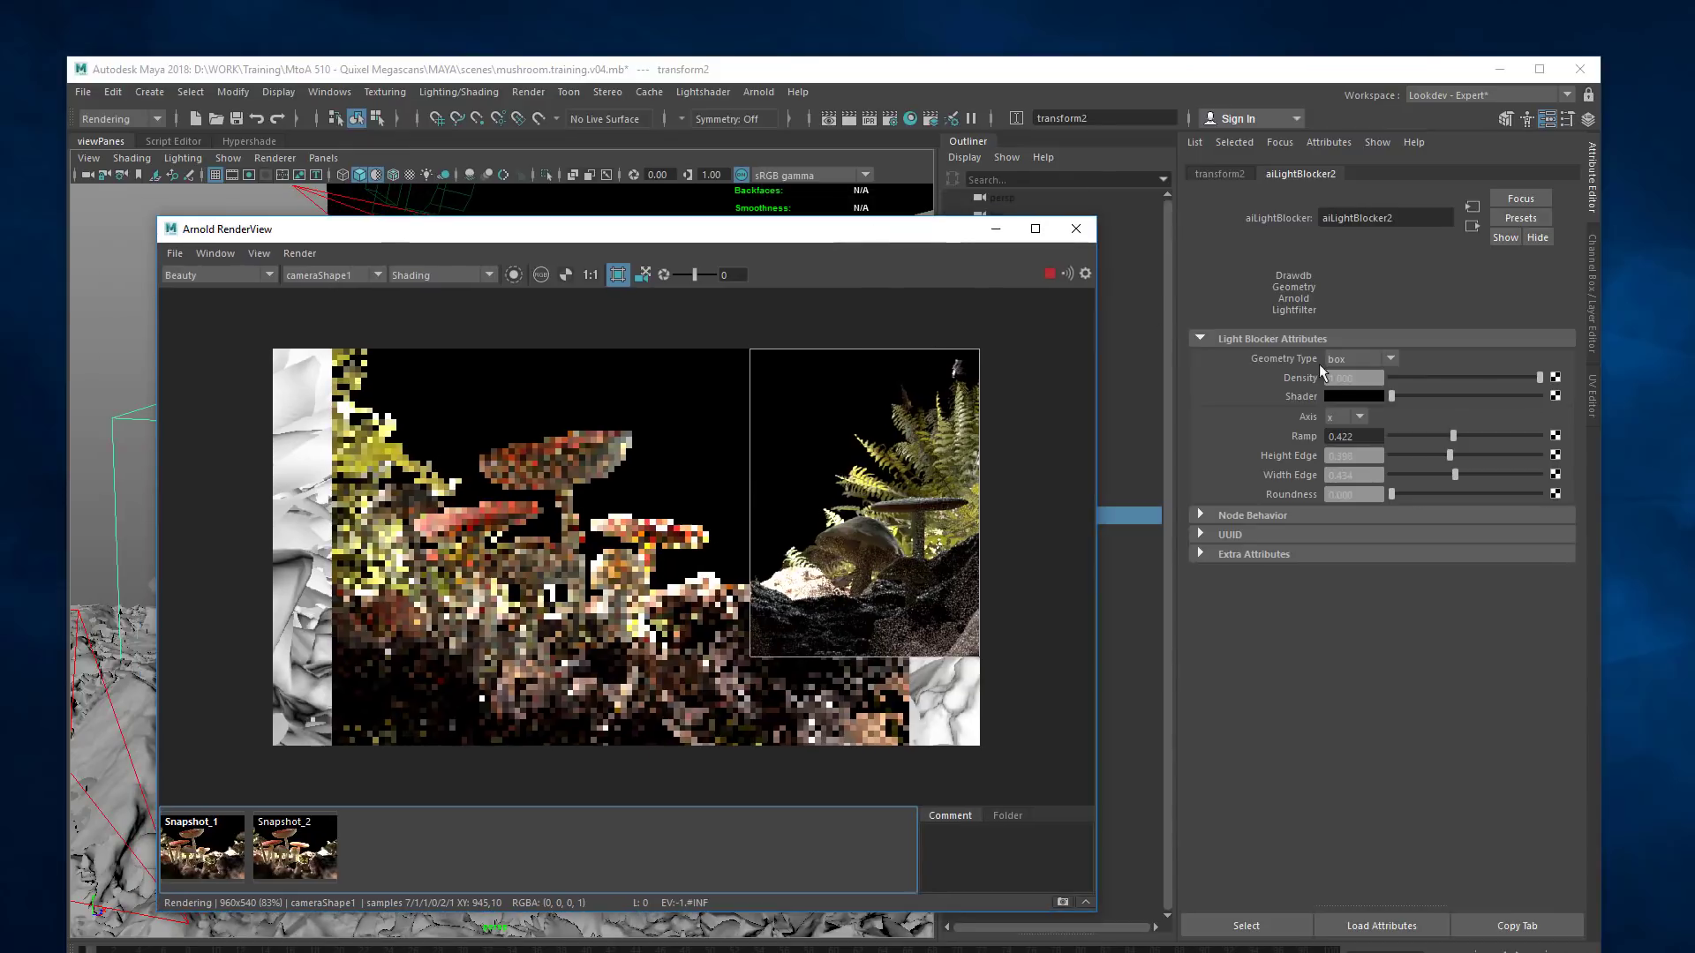
mouse_move(1540, 377)
left_mouse_down()
mouse_move(1503, 376)
mouse_move(1520, 374)
left_mouse_up()
left_click_drag(724, 229, 824, 220)
mouse_move(1524, 377)
left_mouse_down()
mouse_move(1289, 376)
mouse_move(1587, 404)
mouse_move(1515, 394)
left_mouse_up()
left_click_drag(795, 219, 889, 209)
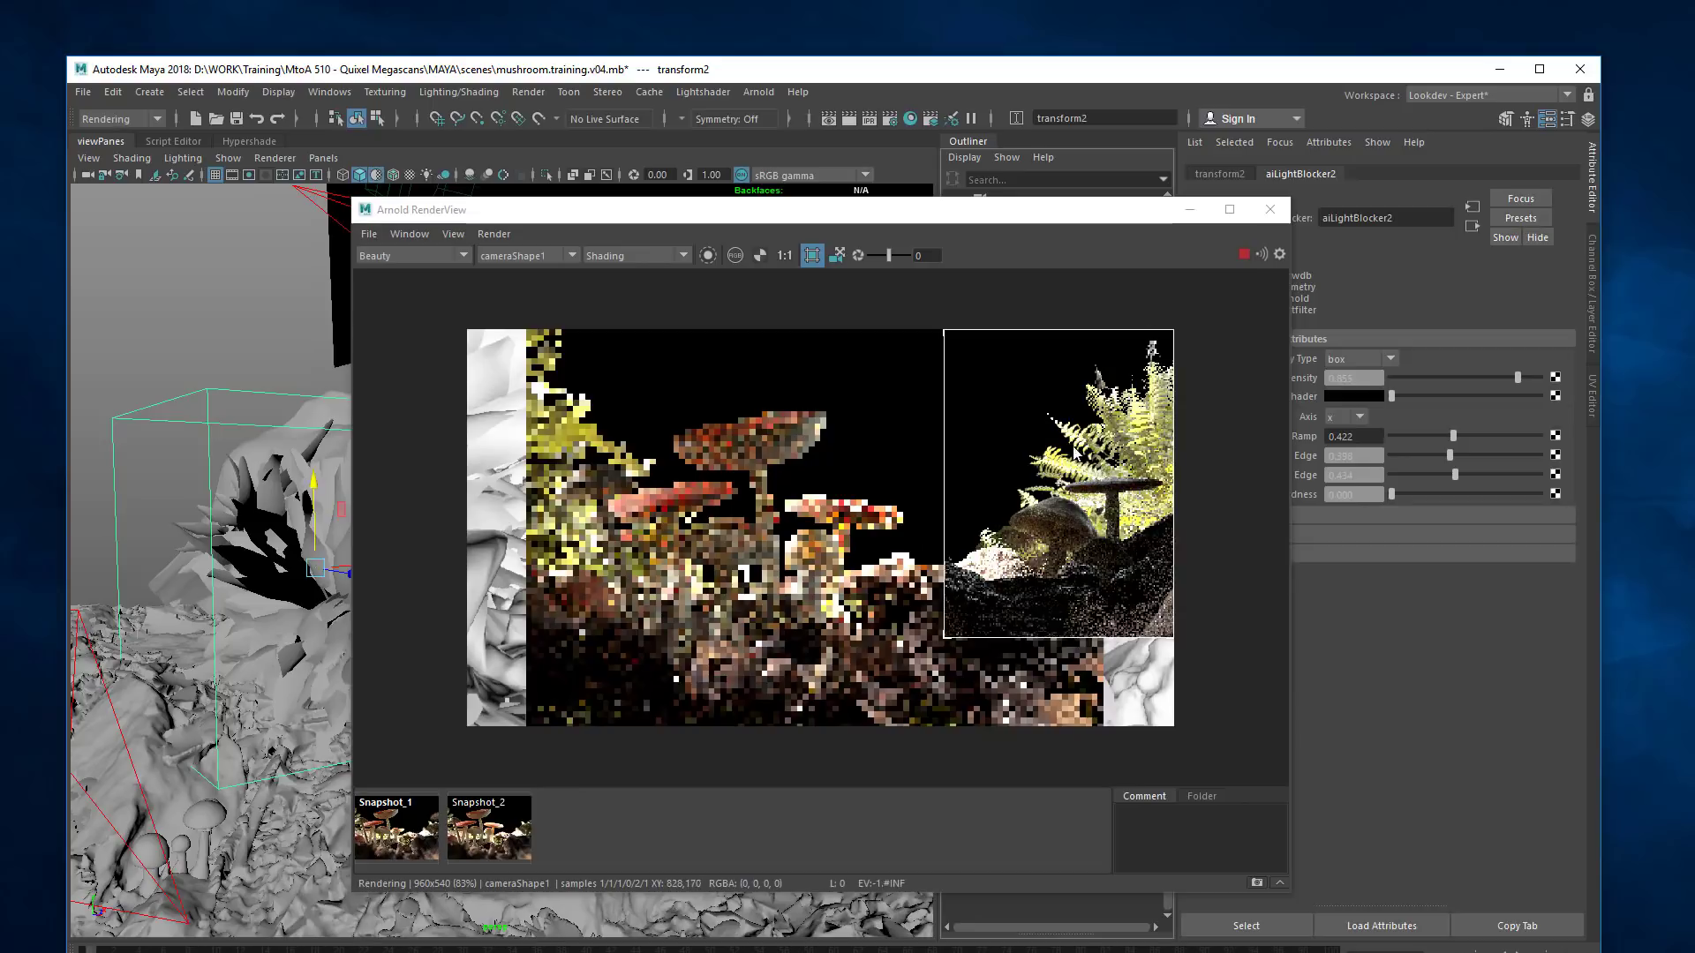
left_click_drag(875, 217, 1086, 125)
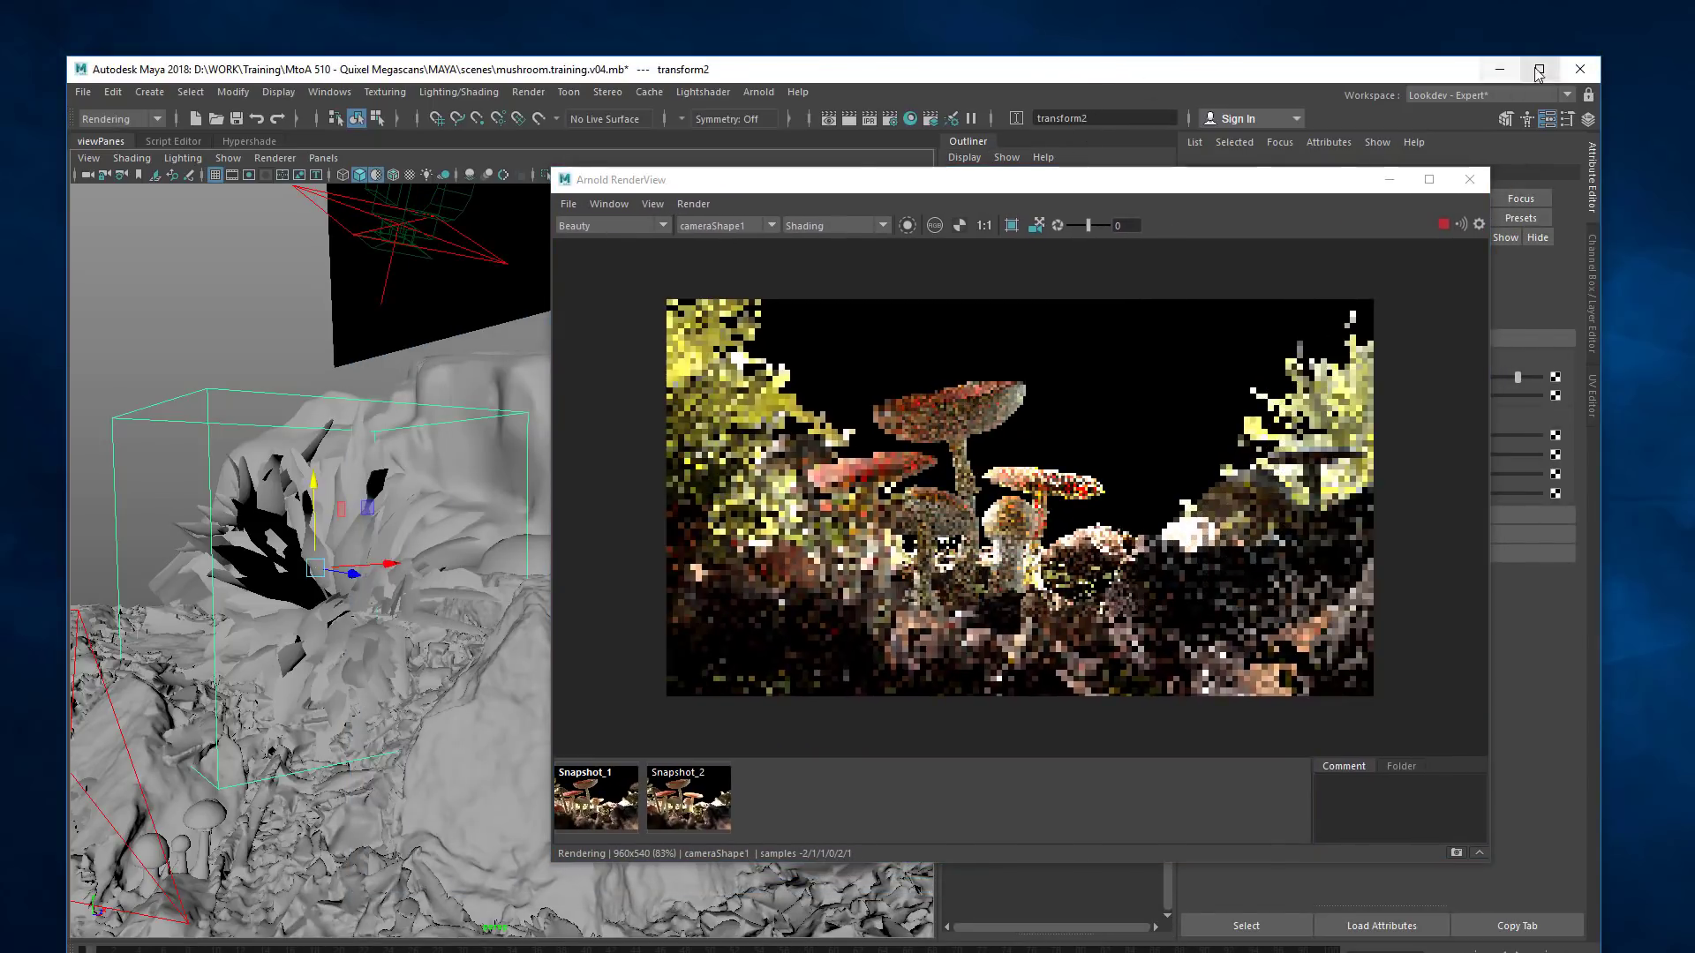
left_click(1539, 68)
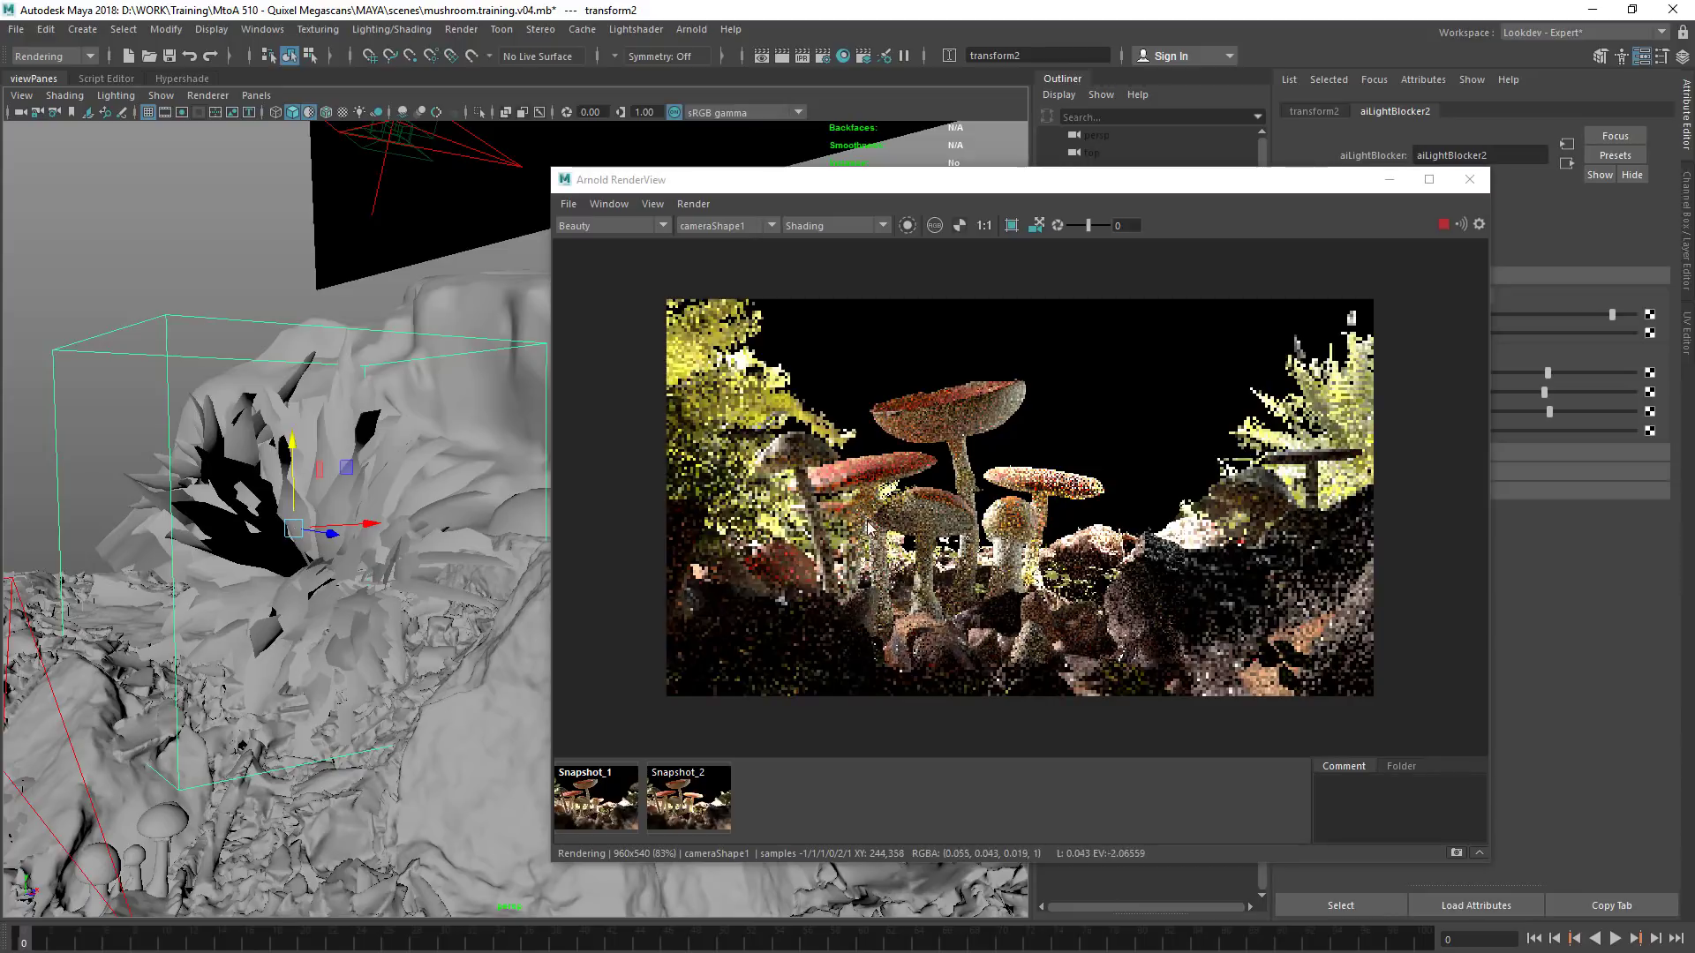
Display Snapshot_2 at 1:1 scale for comparison with the current render
left_click(691, 824)
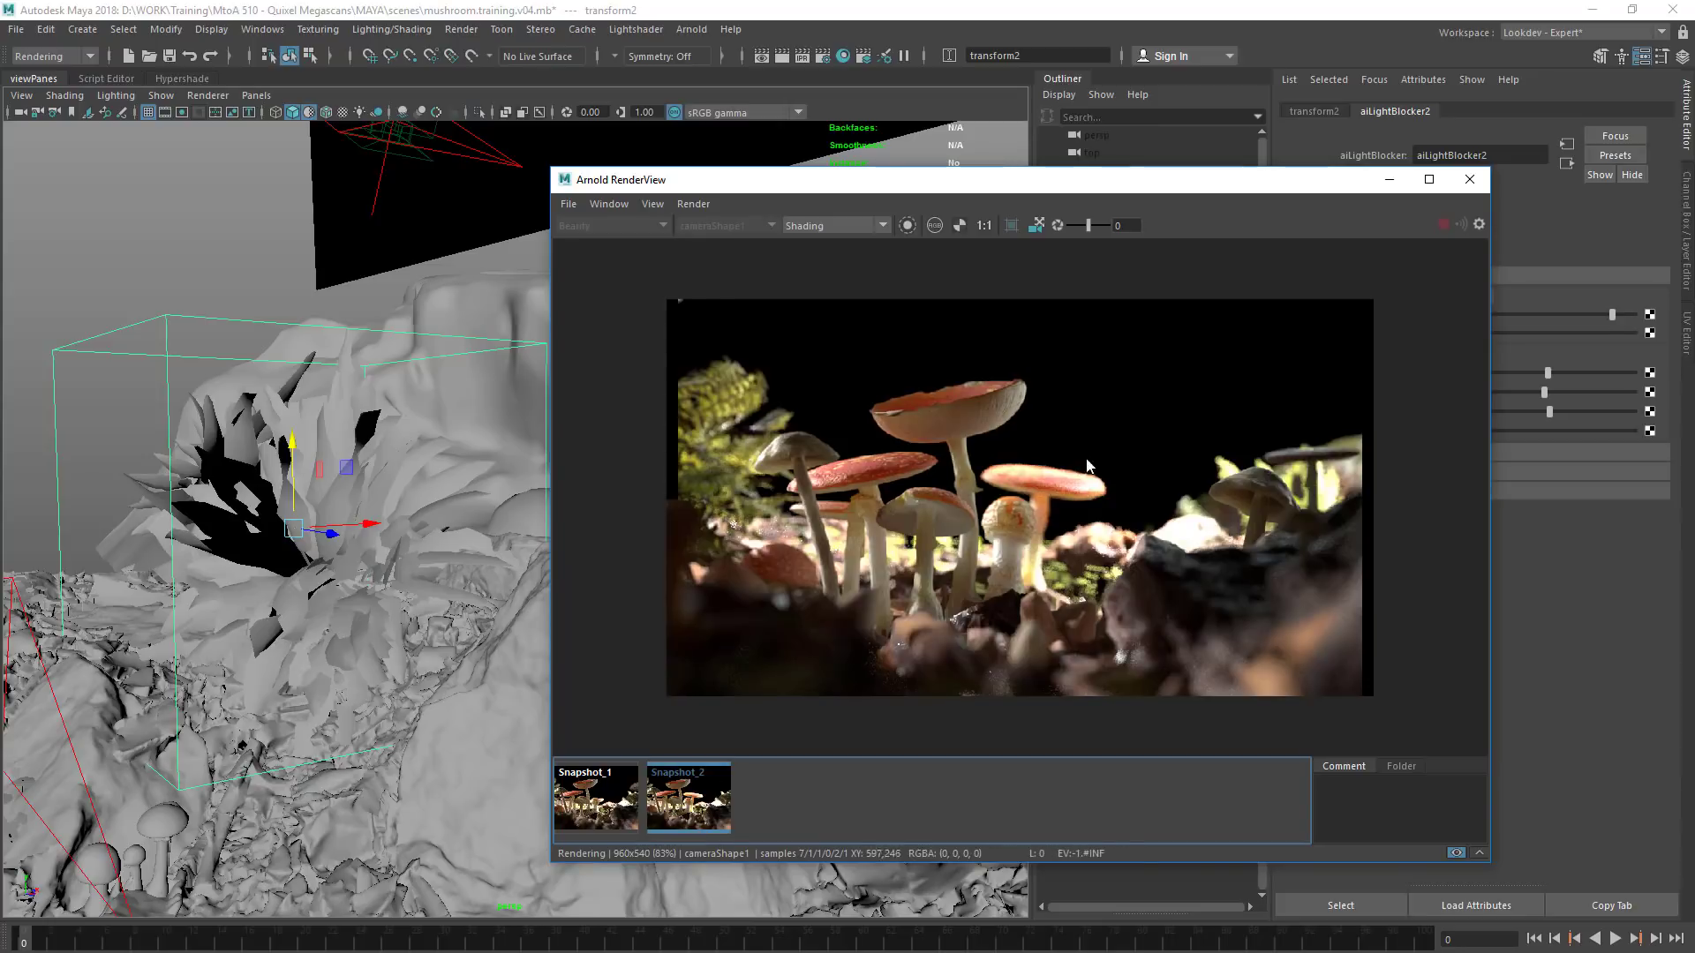
left_click(985, 226)
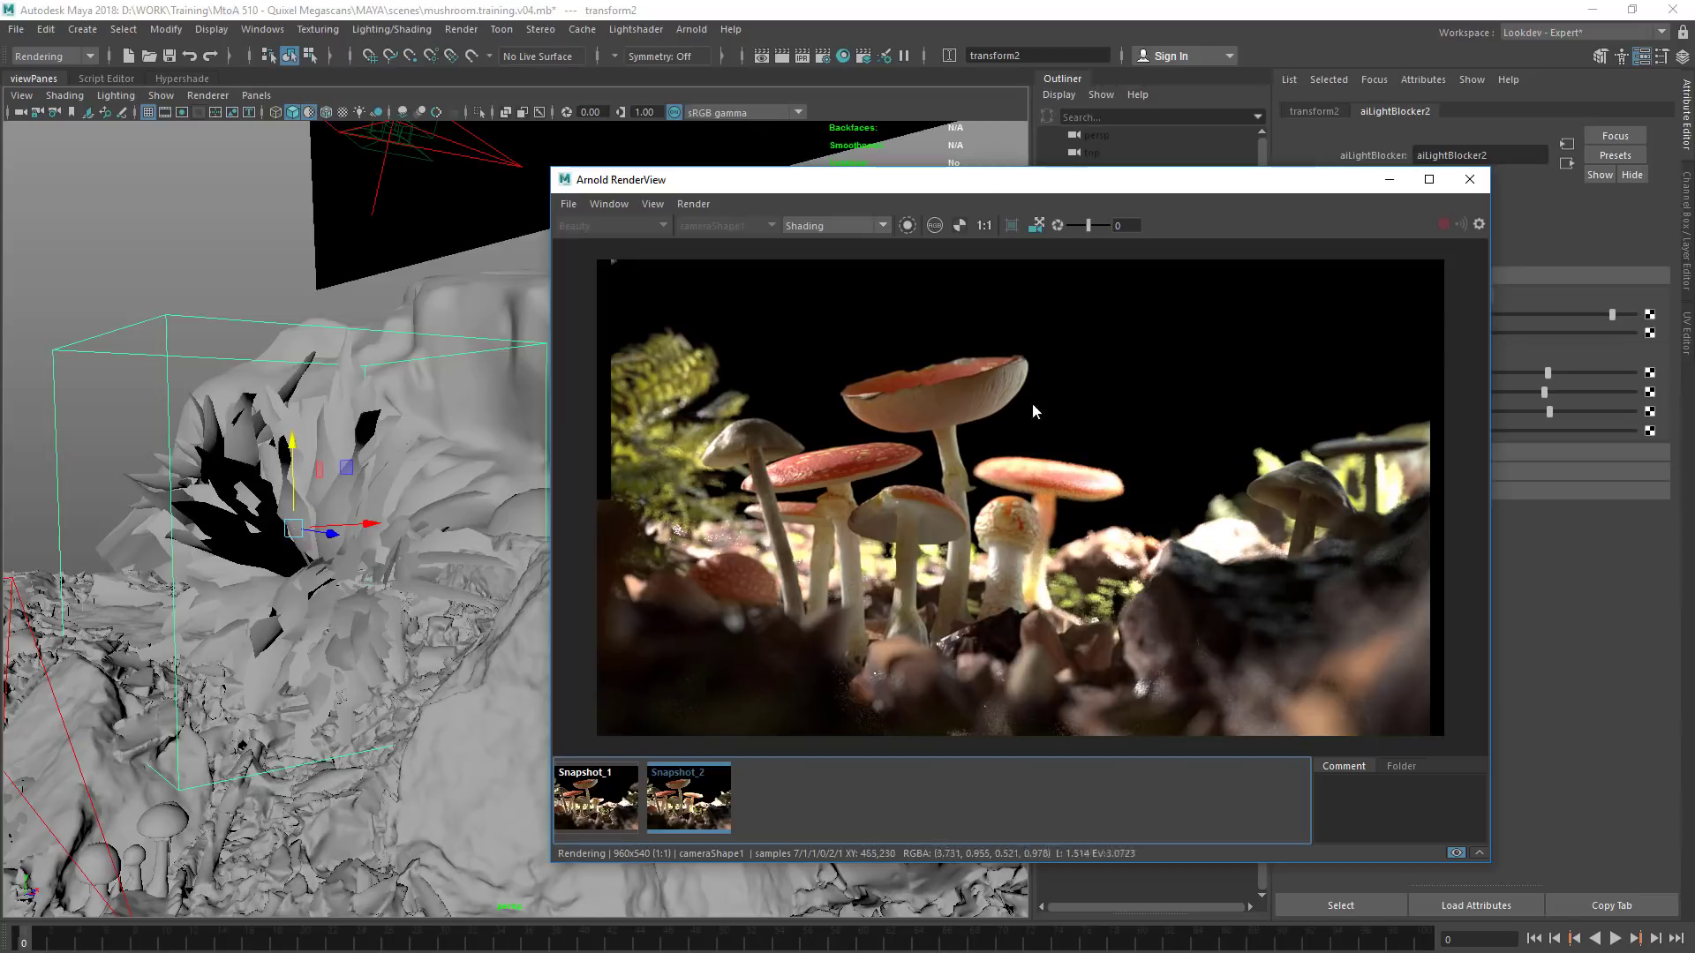
left_click_drag(966, 181, 1055, 181)
left_click(245, 97)
left_click(246, 97)
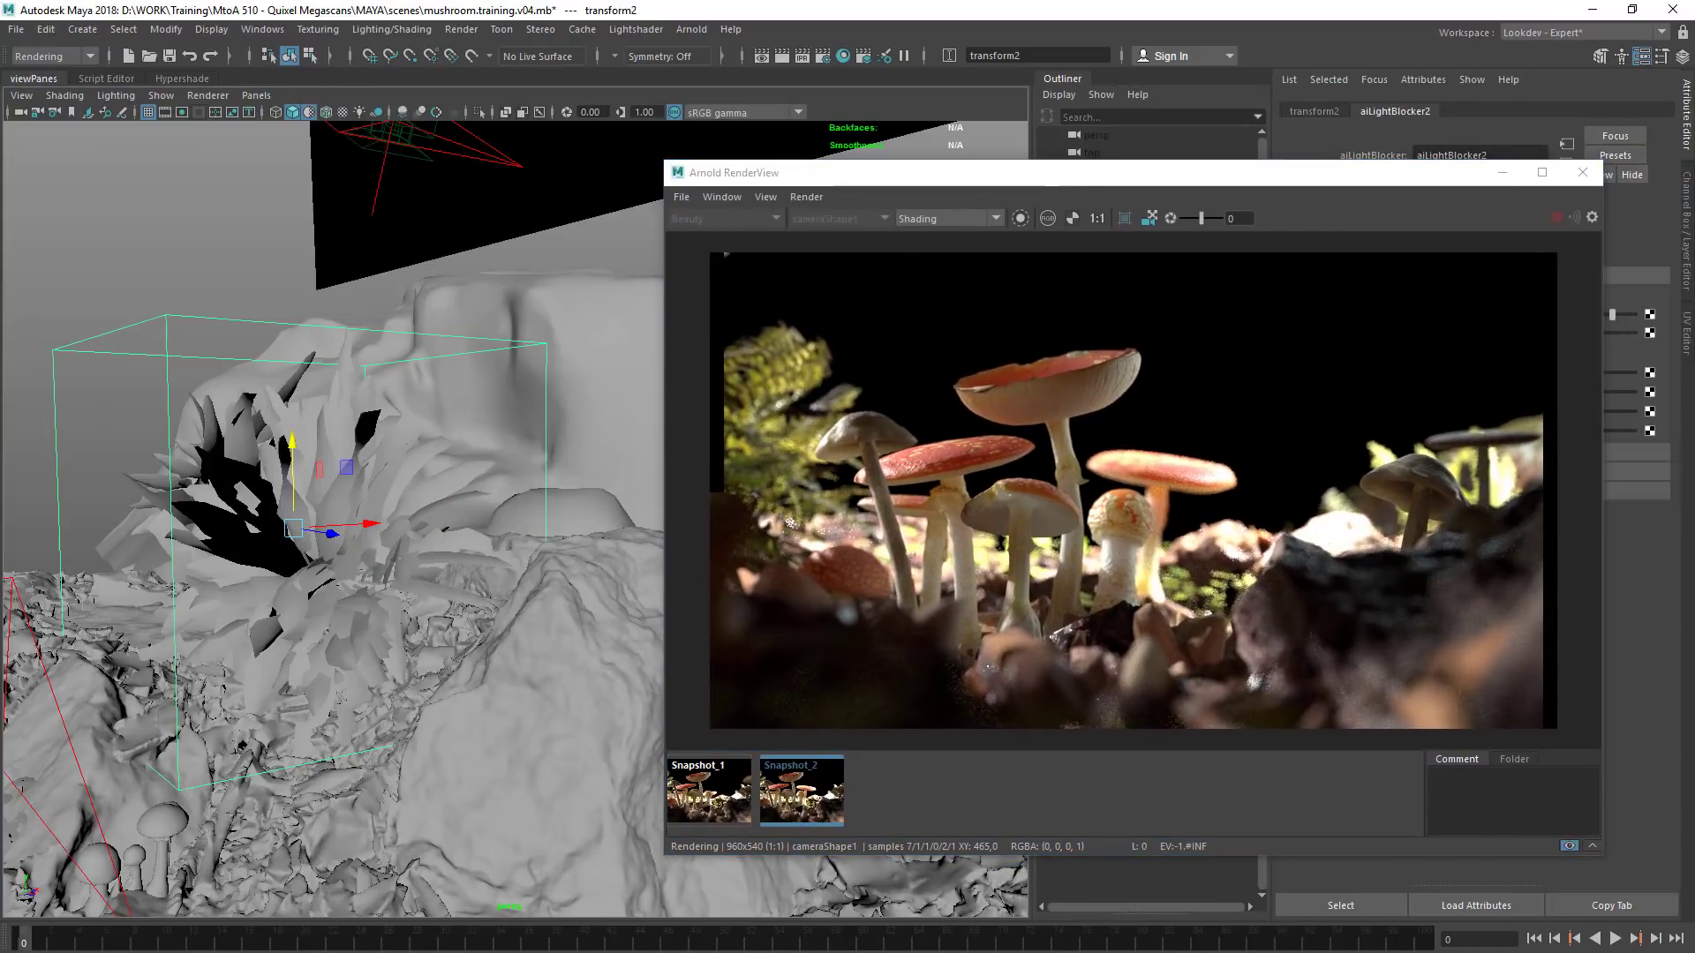
Orbit the viewport to the mushroom group and store a new snapshot of the current render
left_click_drag(1247, 181, 0, 264)
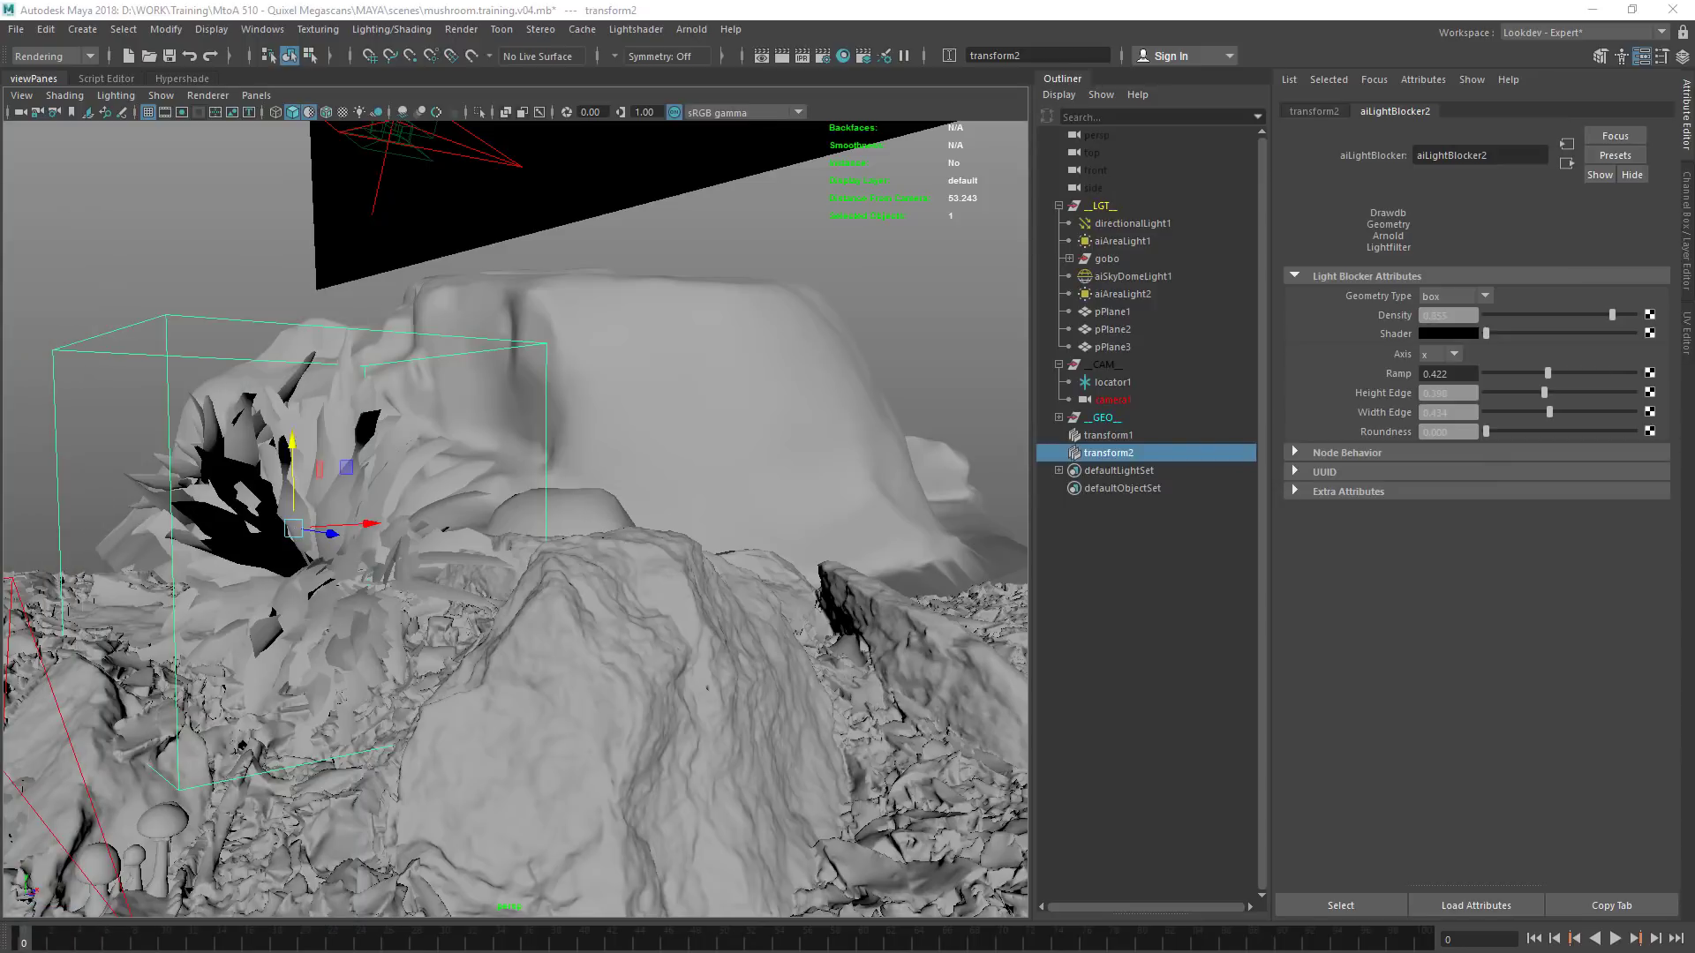
left_click_drag(869, 432, 435, 208, "alt")
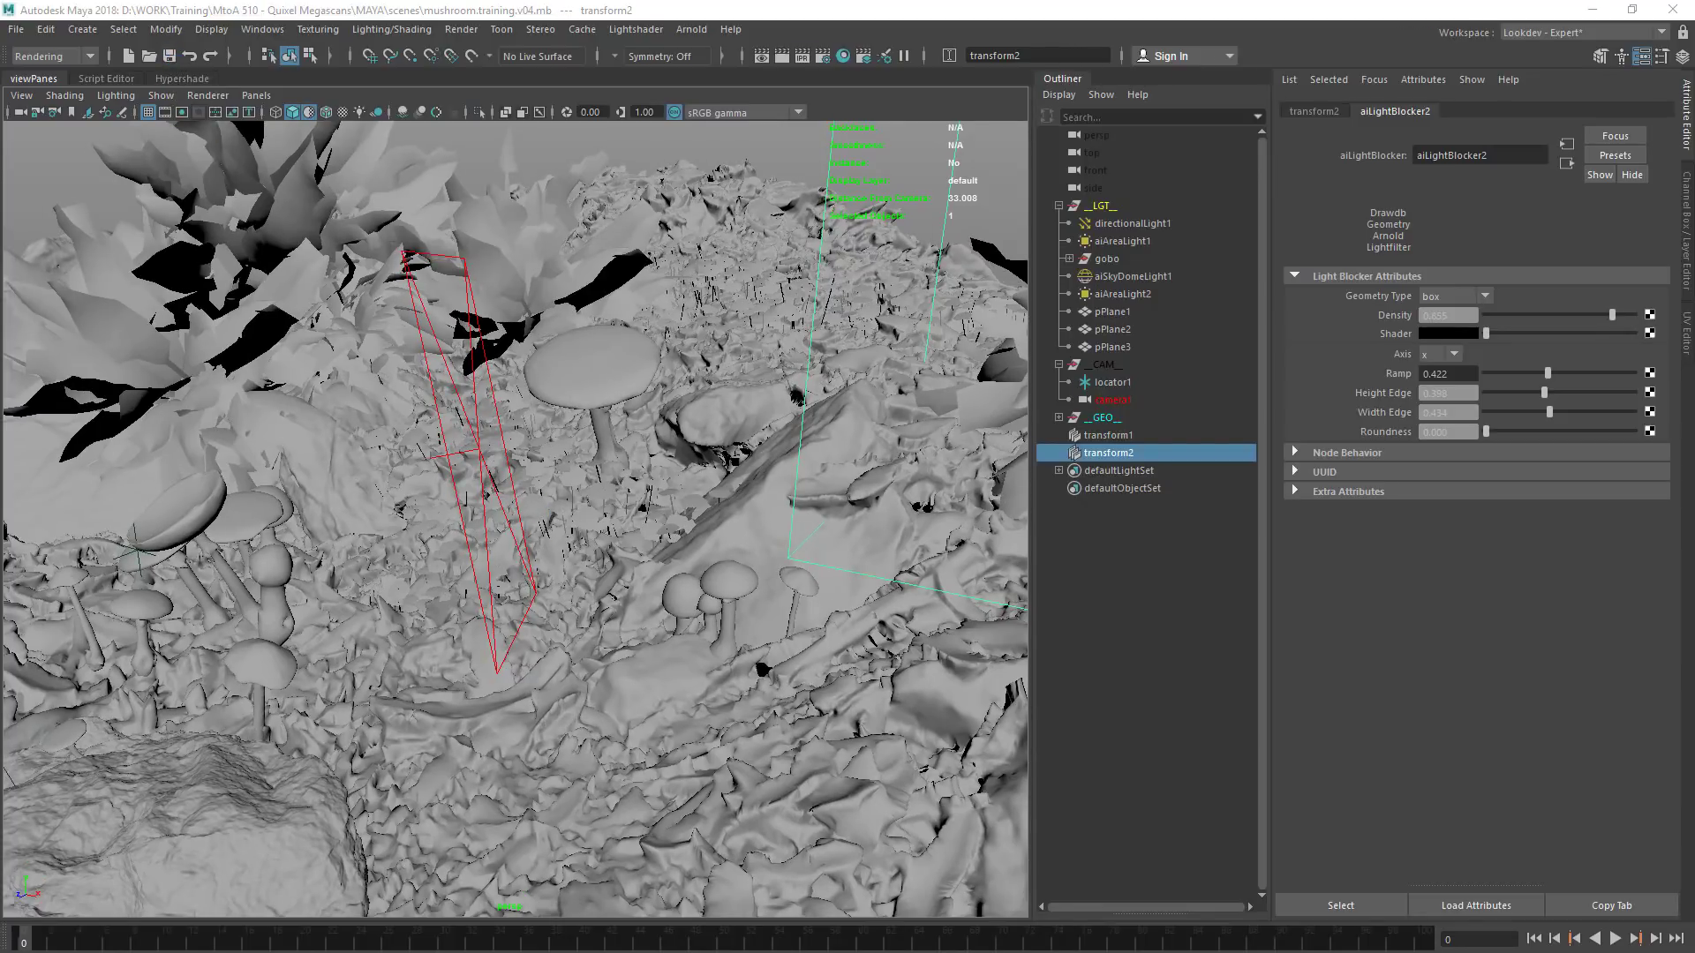
left_click_drag(0, 66, 363, 263)
left_click(1126, 861)
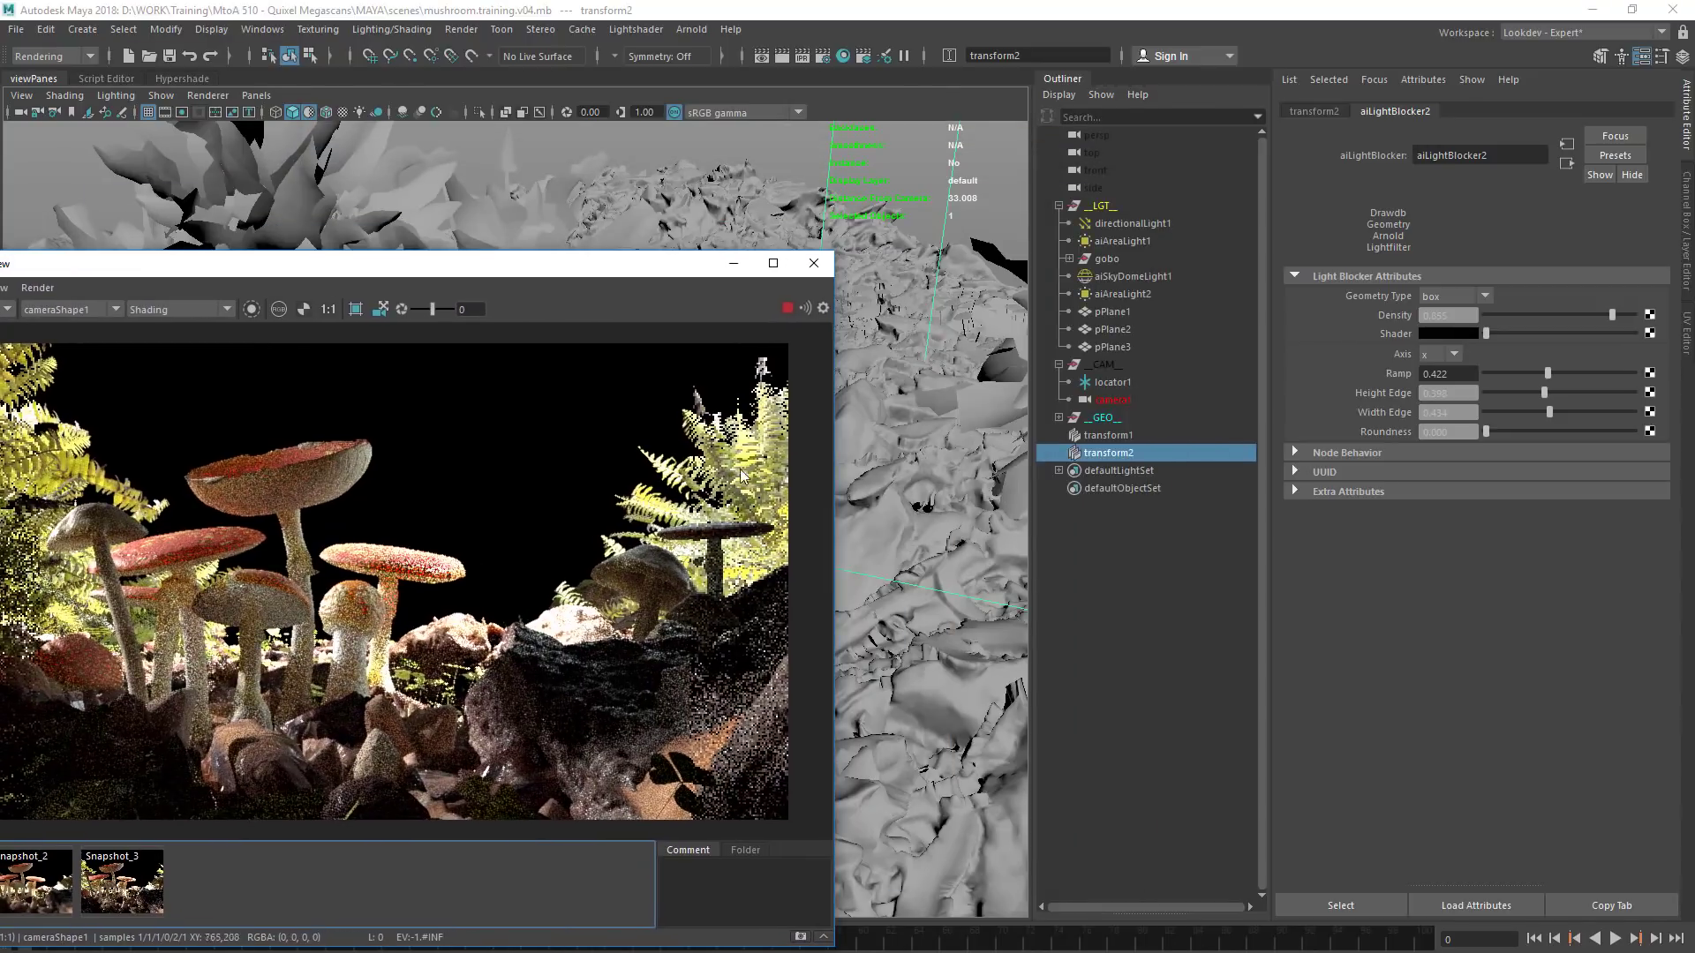
Hide every group inside __GEO__ except groundA and mushroom_Red
left_click(1059, 417)
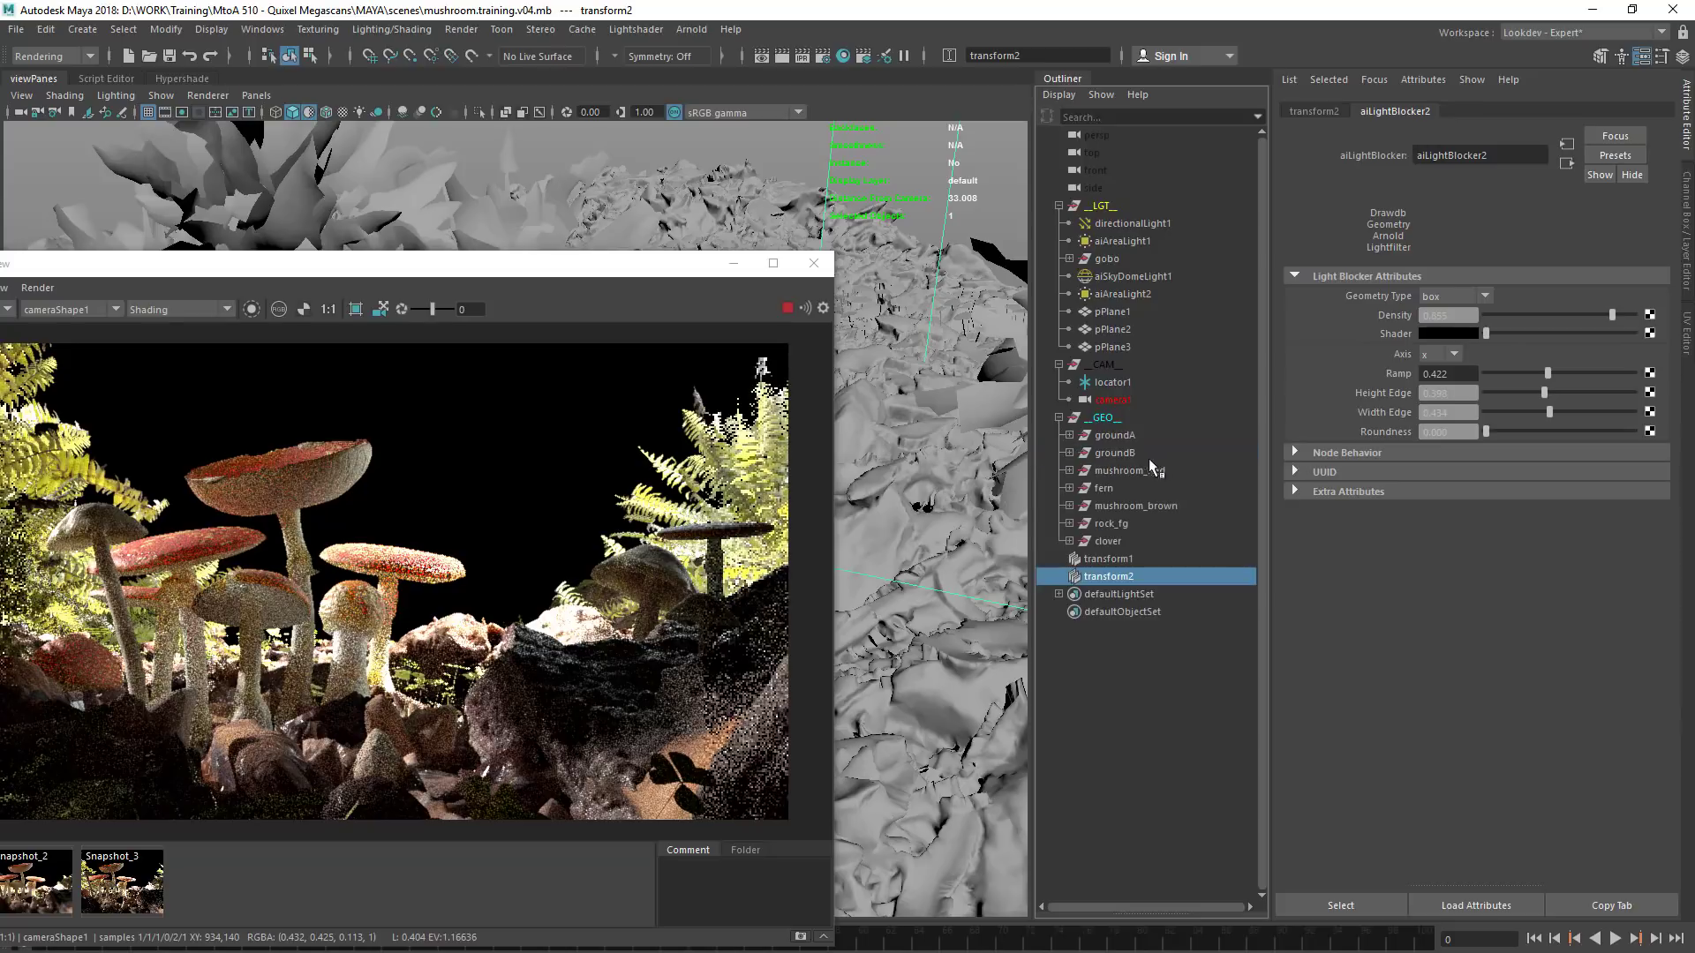
left_click_drag(1139, 434, 1146, 533)
middle_click_drag(1146, 533, 1146, 484)
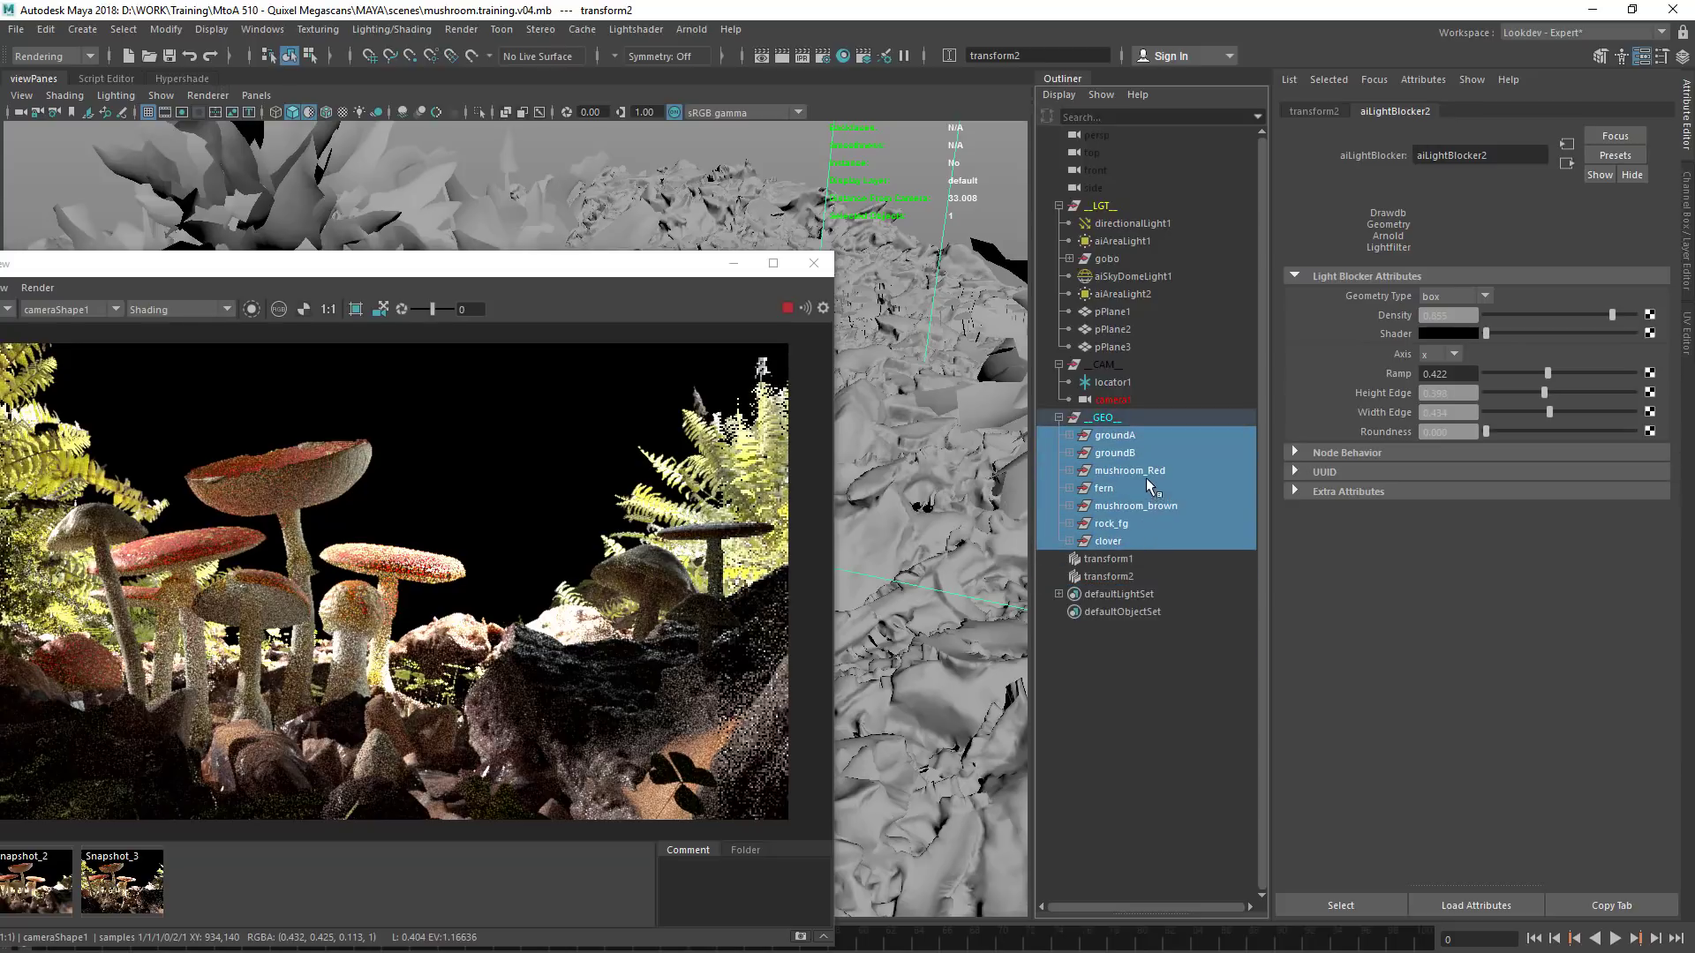
left_click(1142, 469, "ctrl")
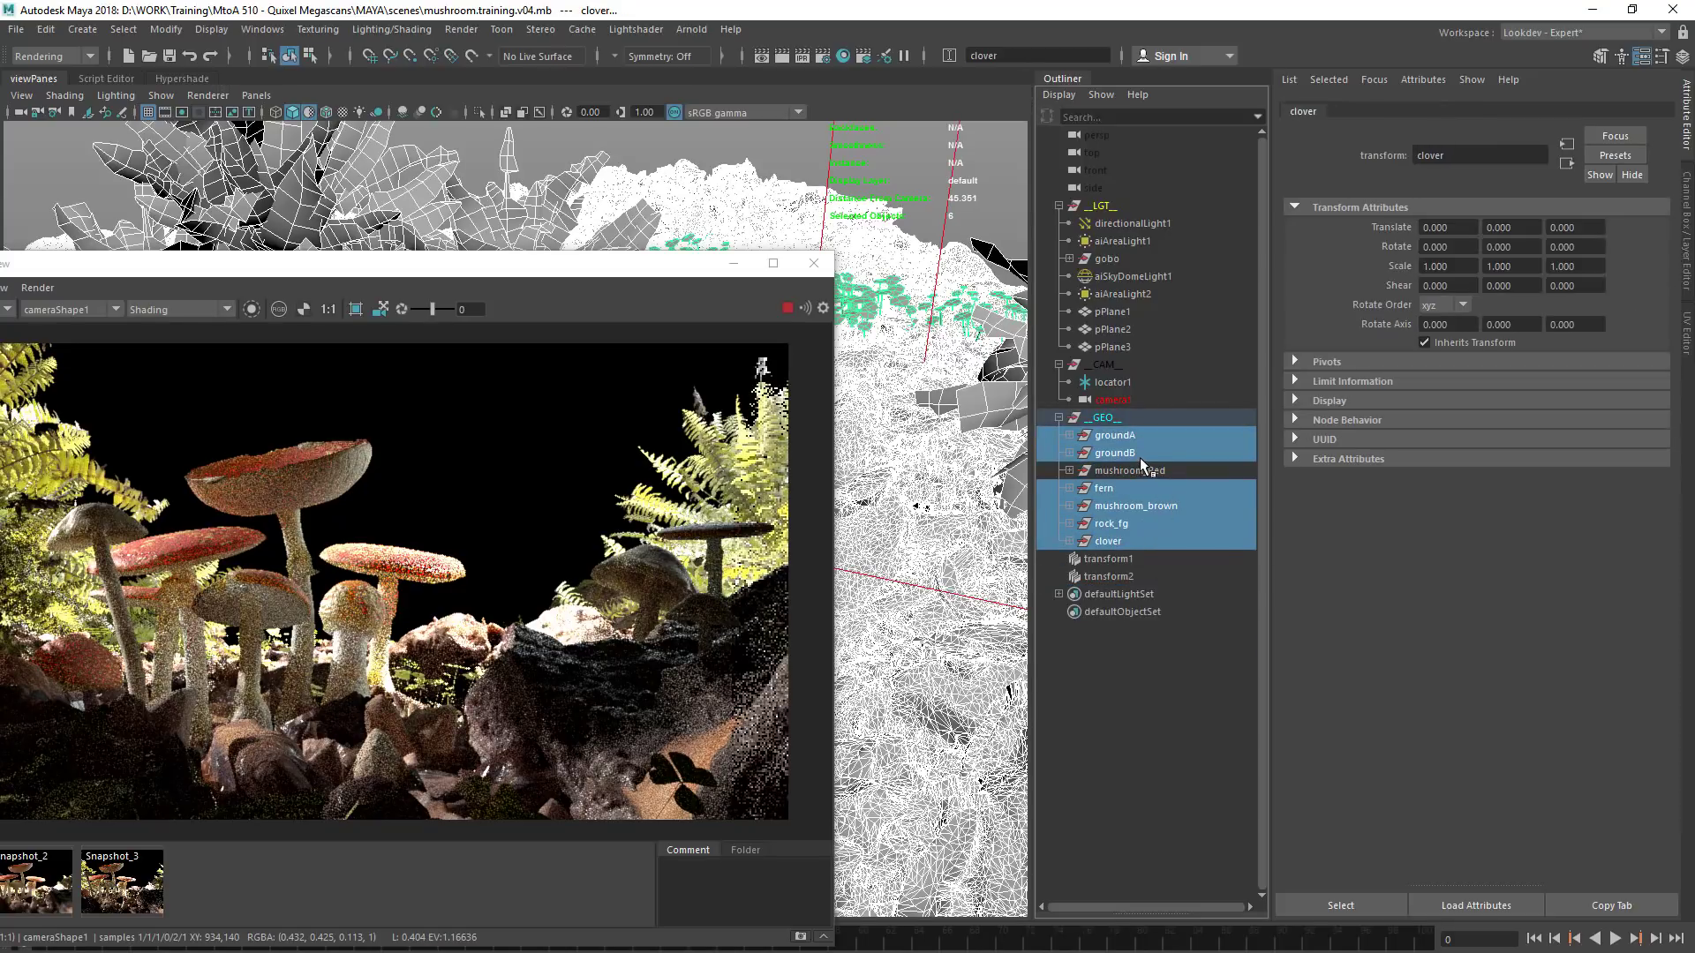
left_click(1134, 437, "ctrl")
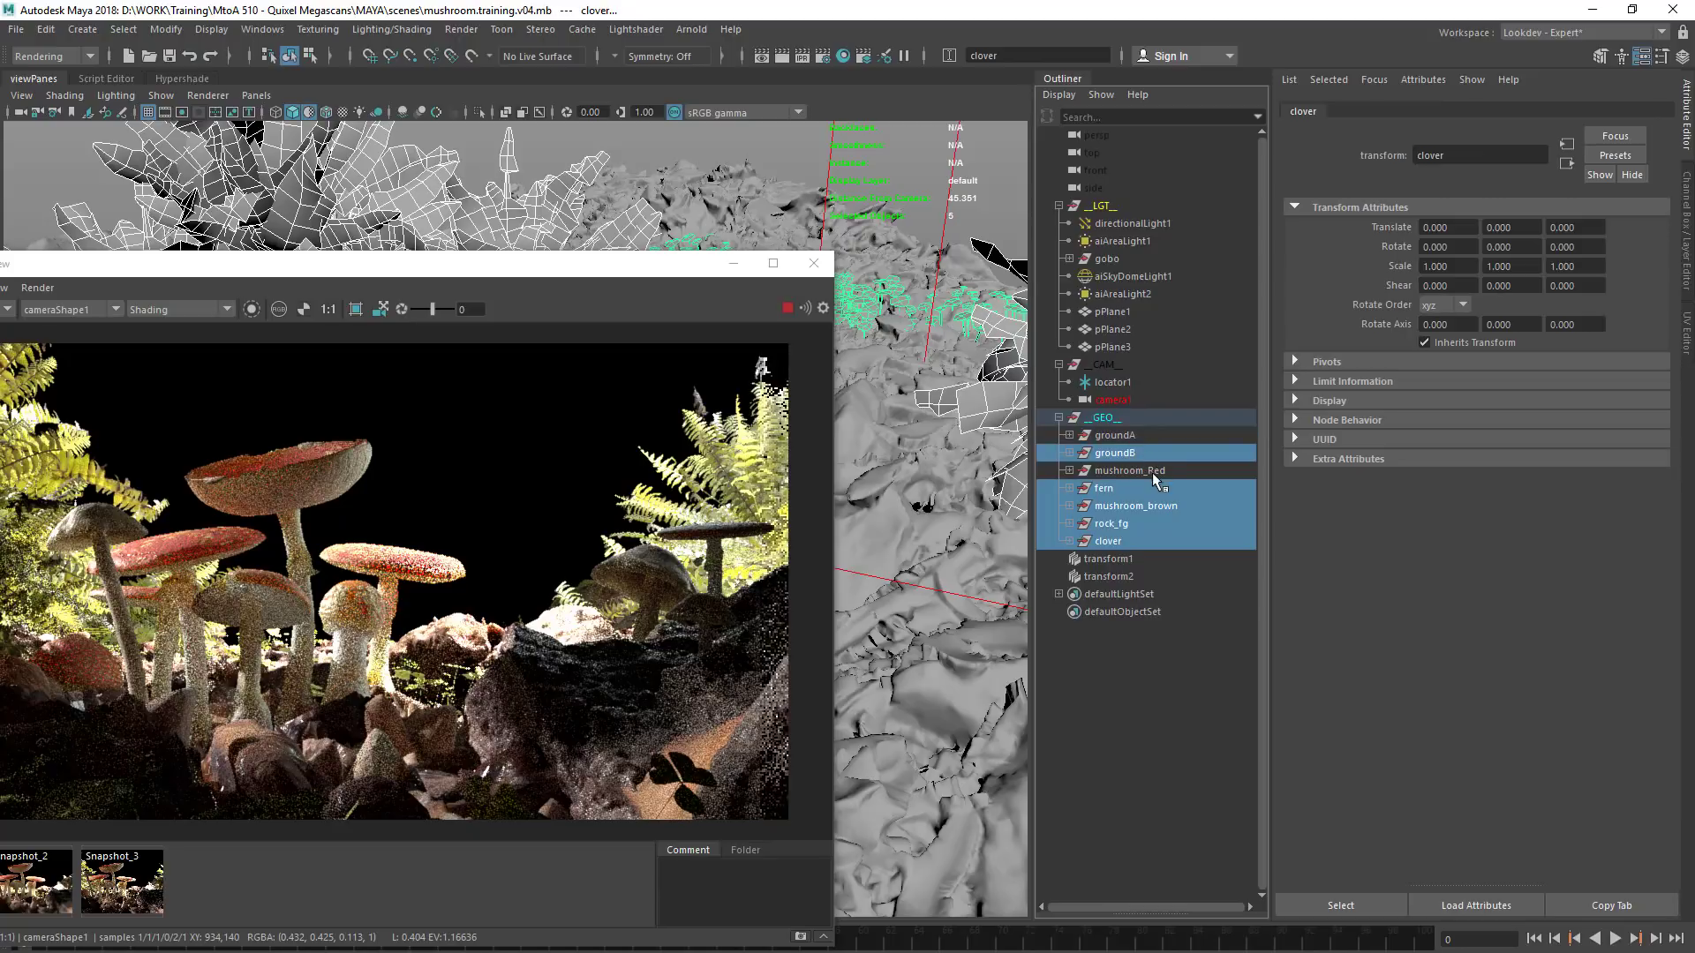
key("ctrl+h")
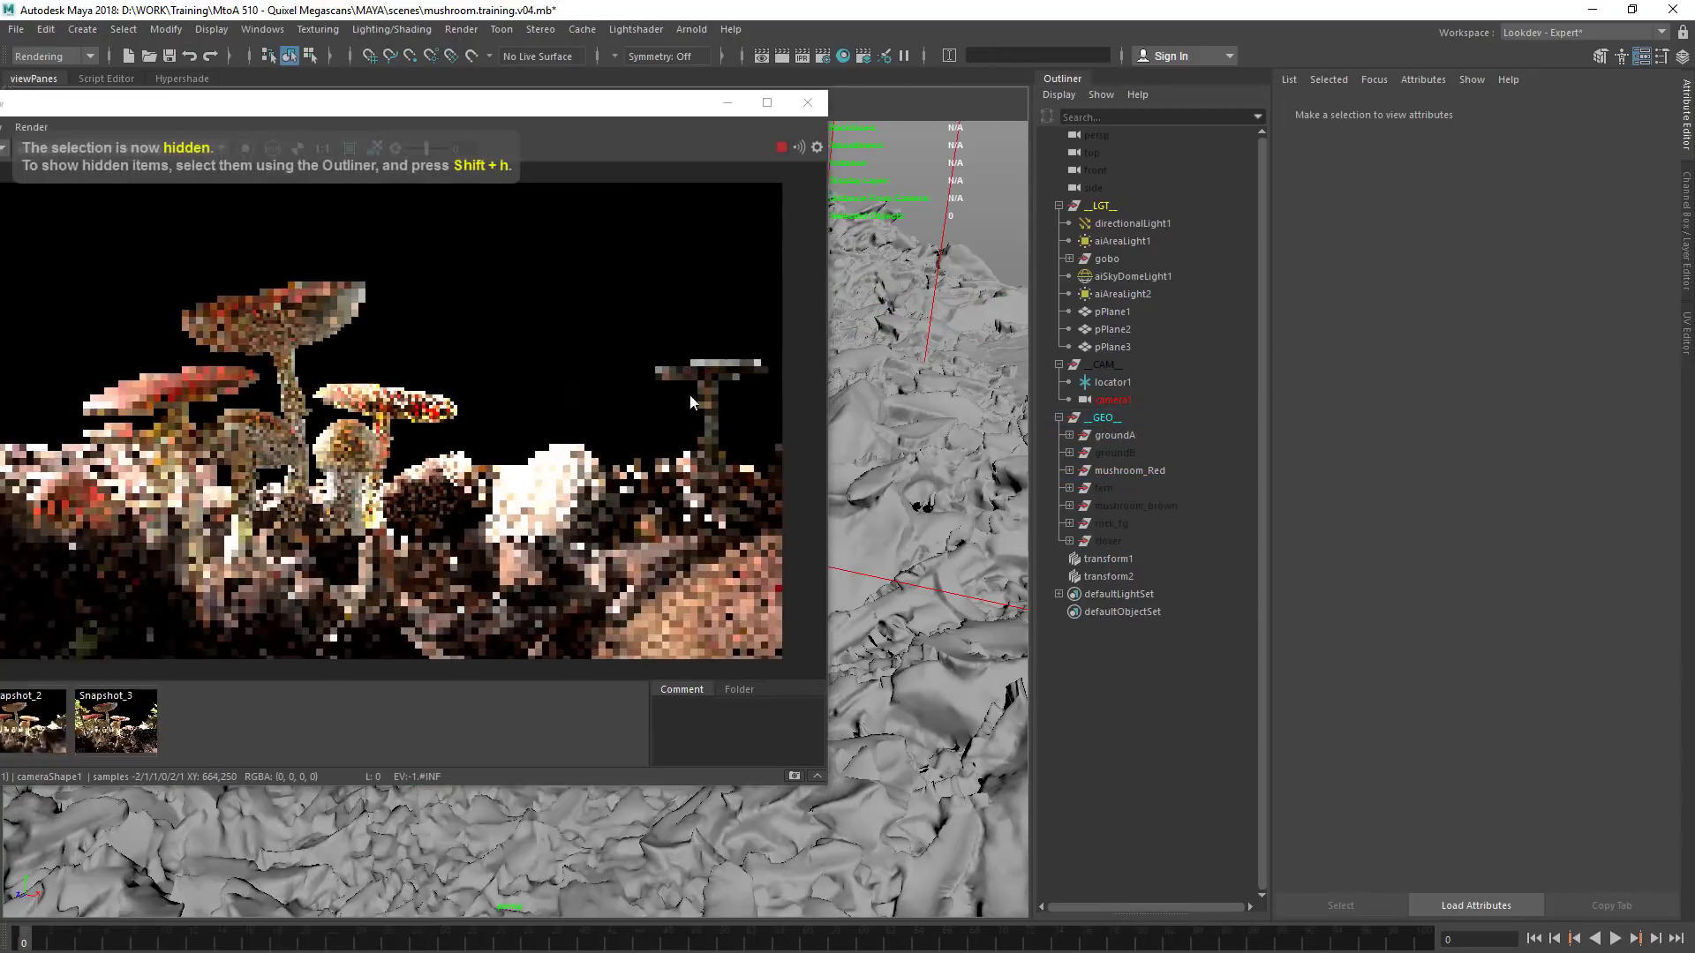
Enable crop region rendering and draw the region around the tallest red mushroom
mouse_move(484, 103)
left_mouse_down()
mouse_move(965, 294)
mouse_move(931, 154)
left_mouse_up()
left_click(797, 198)
left_click_drag(620, 279, 838, 535)
Compare Snapshot_3 with the live render of the isolated red mushrooms
left_click(569, 778)
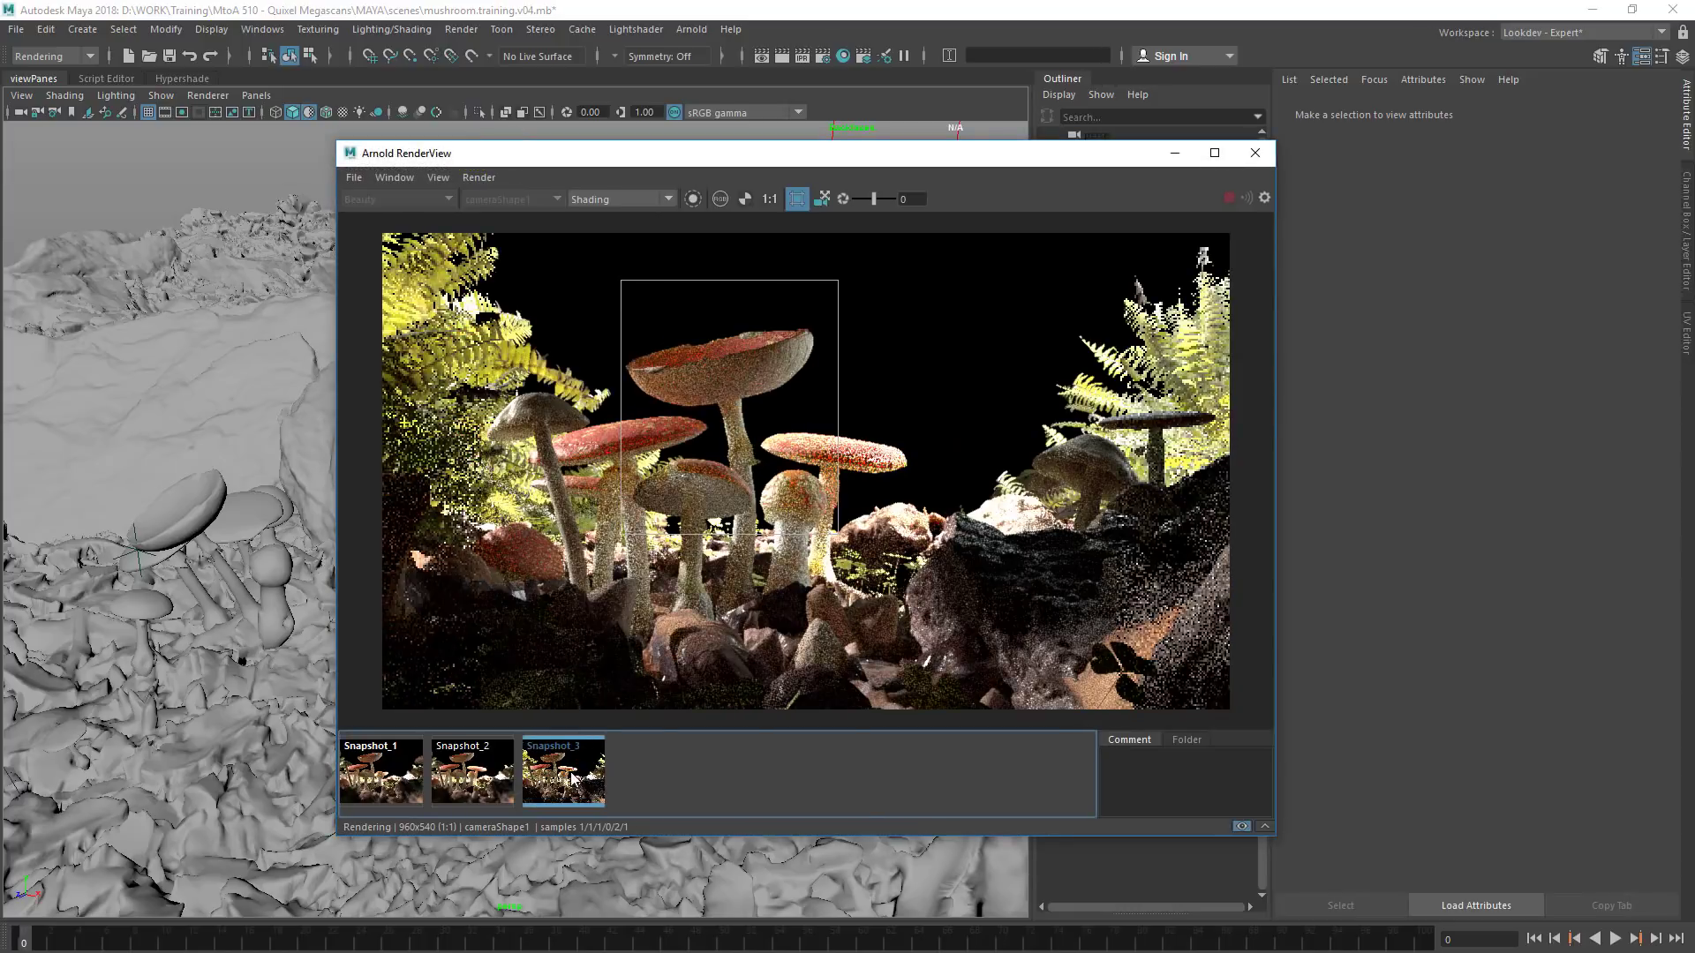
left_click(569, 780)
left_click(566, 783)
left_click(566, 783)
left_click(566, 782)
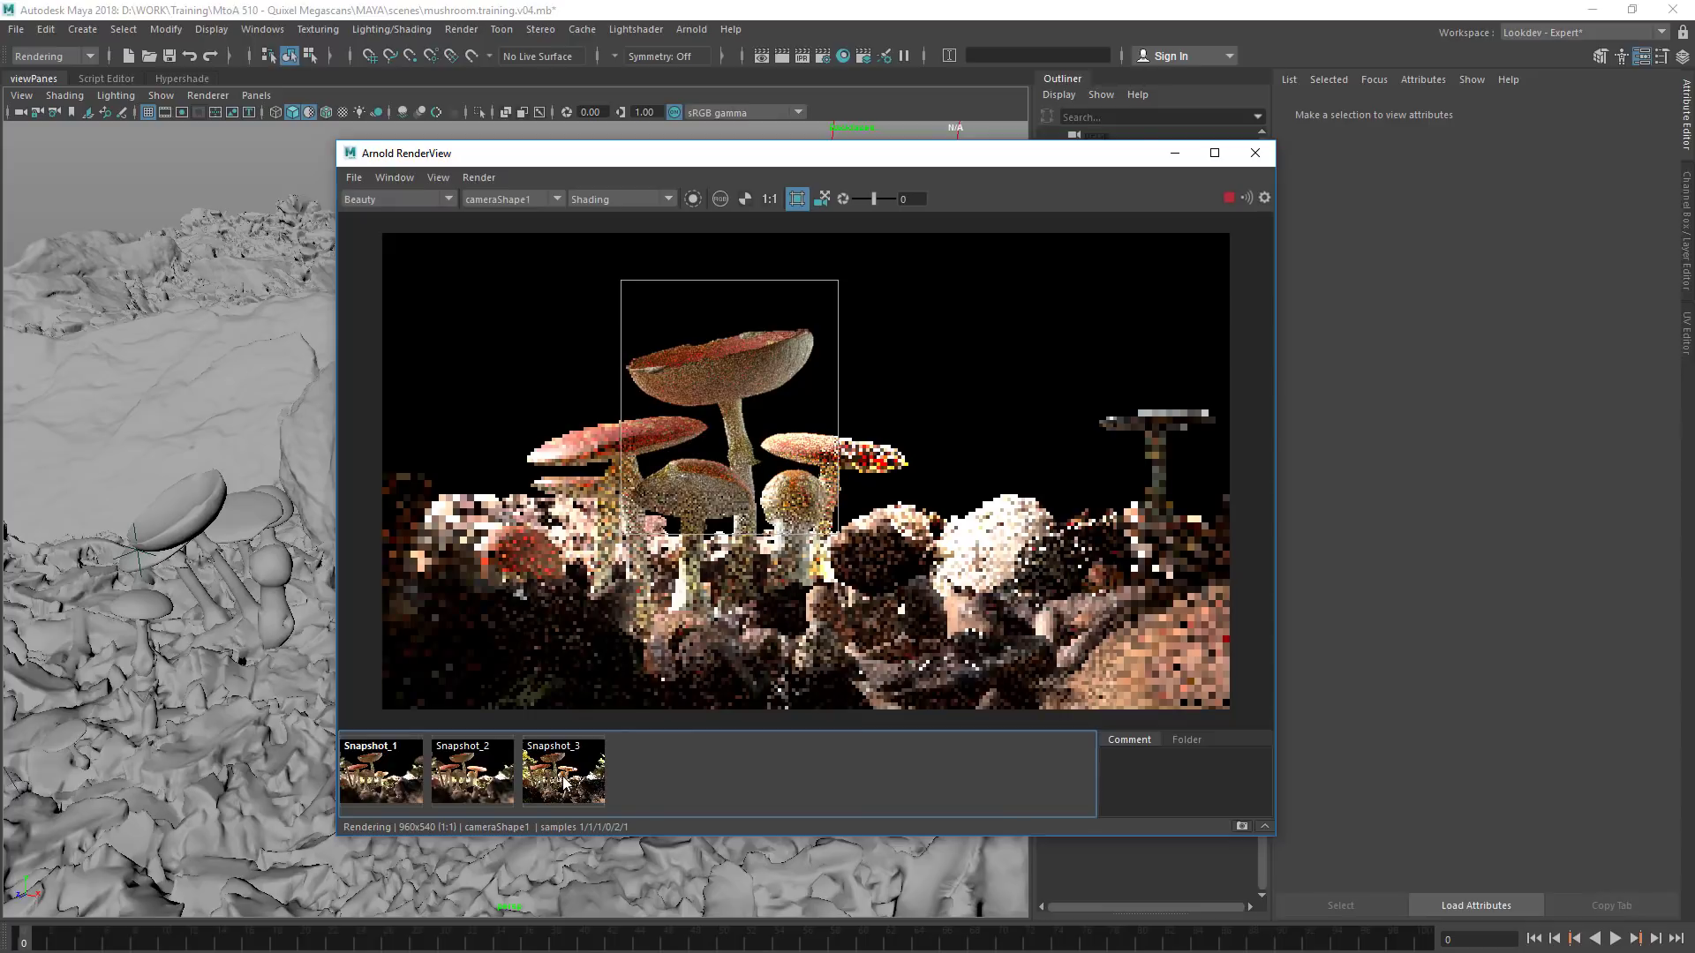
Redraw the crop region tightly around the tallest red mushroom's cap
left_click_drag(595, 303, 839, 435)
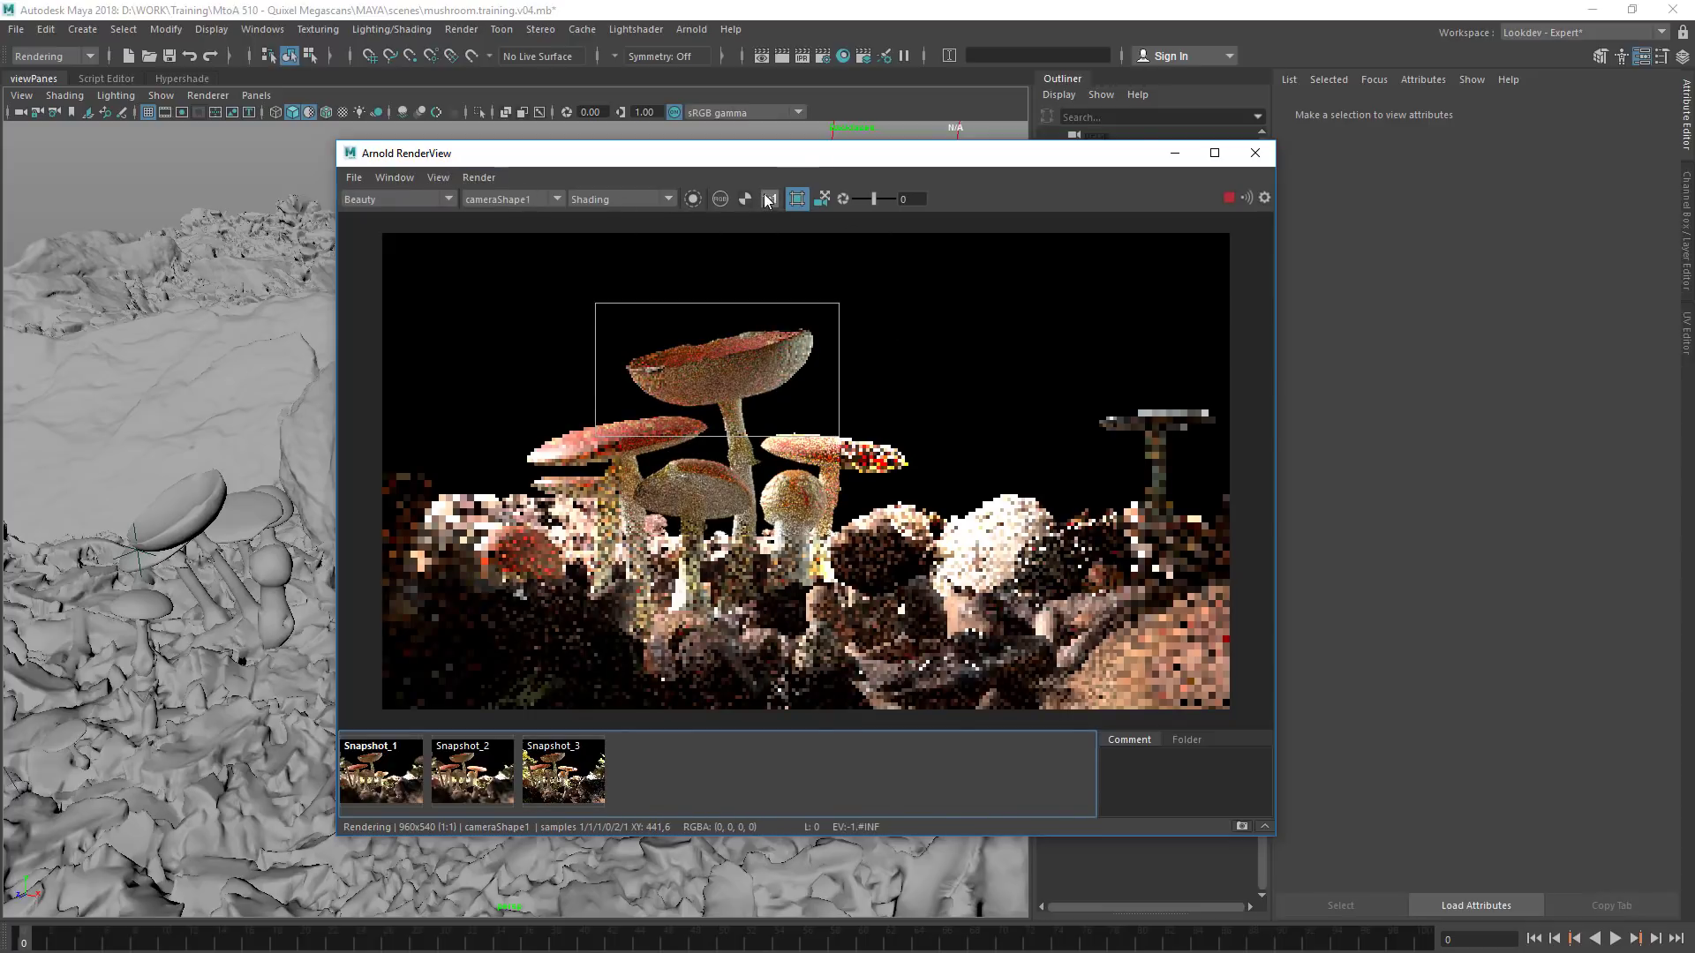
scroll(623, 354, "up", 3)
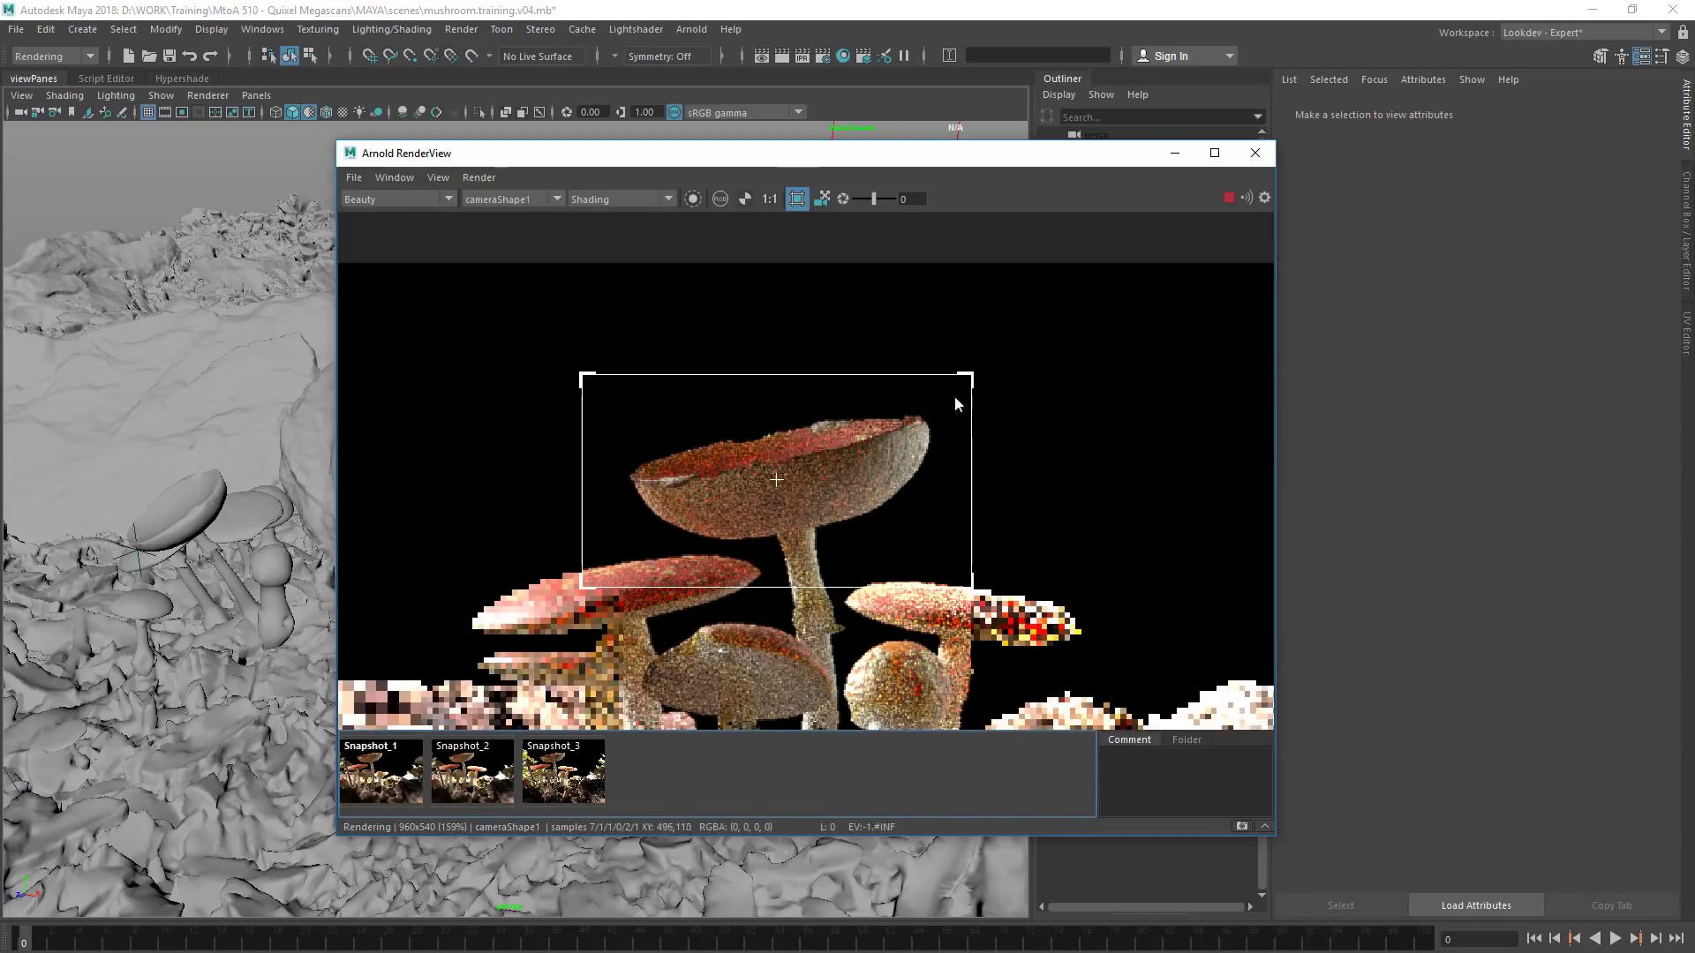
middle_click_drag(941, 414, 905, 378)
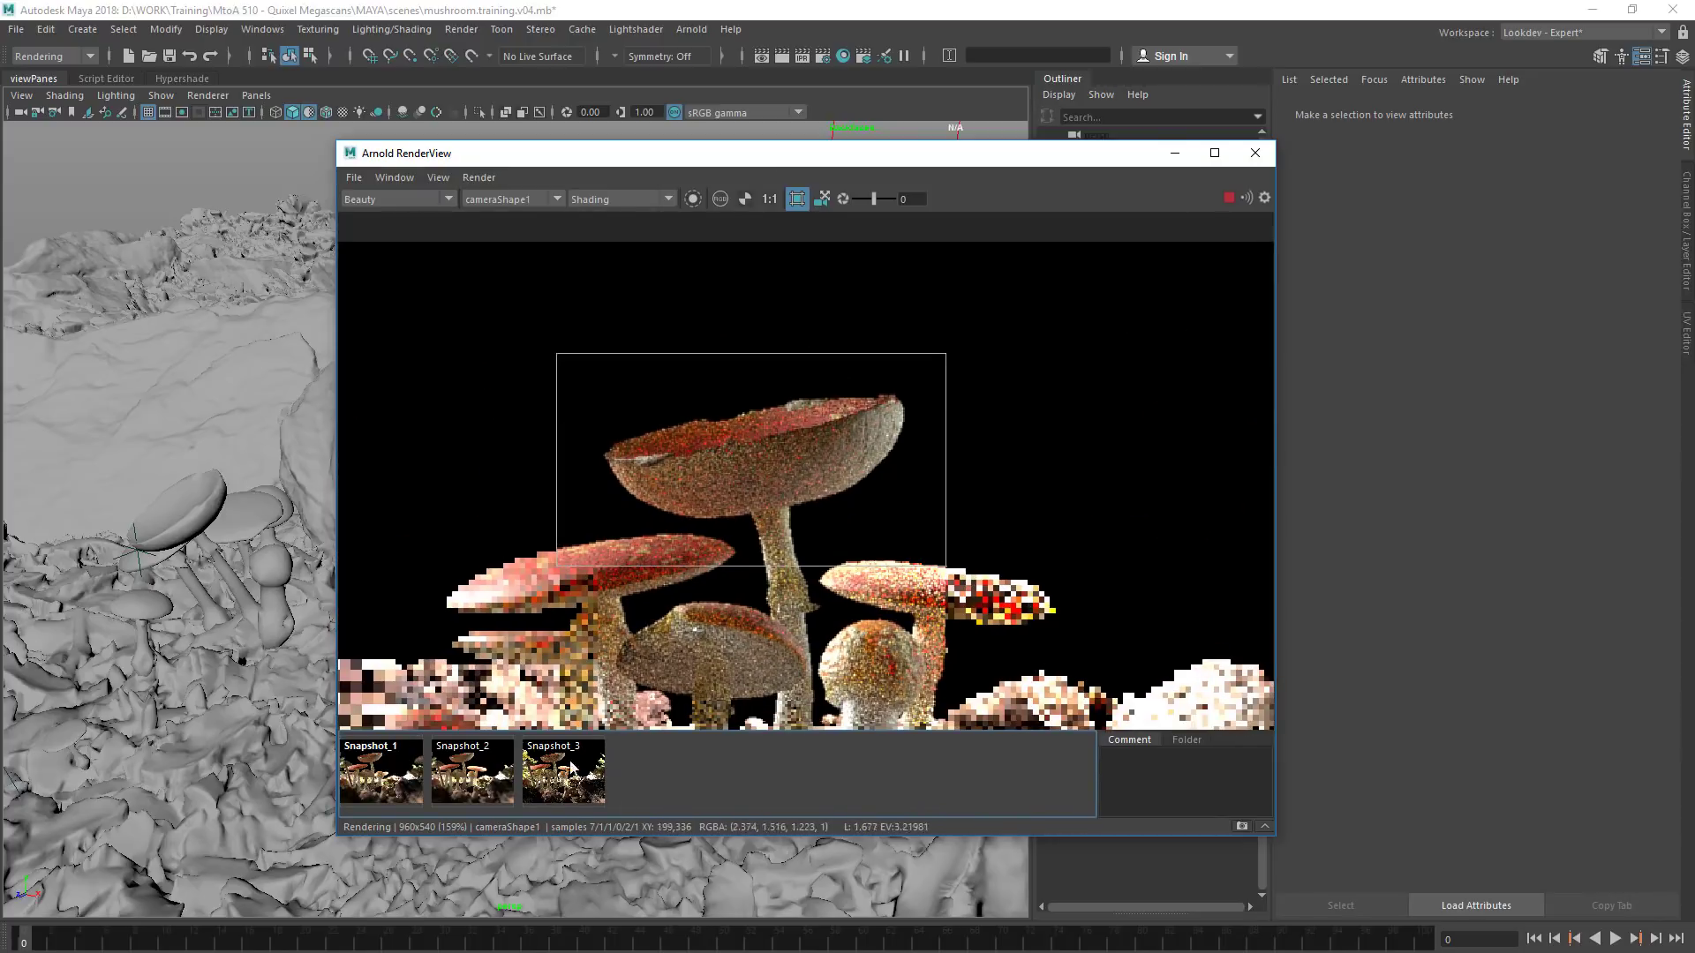
Compare the mushroom cap in Snapshot_3 and Snapshot_2 with the live render
left_click(536, 784)
left_click(536, 784)
left_click(457, 785)
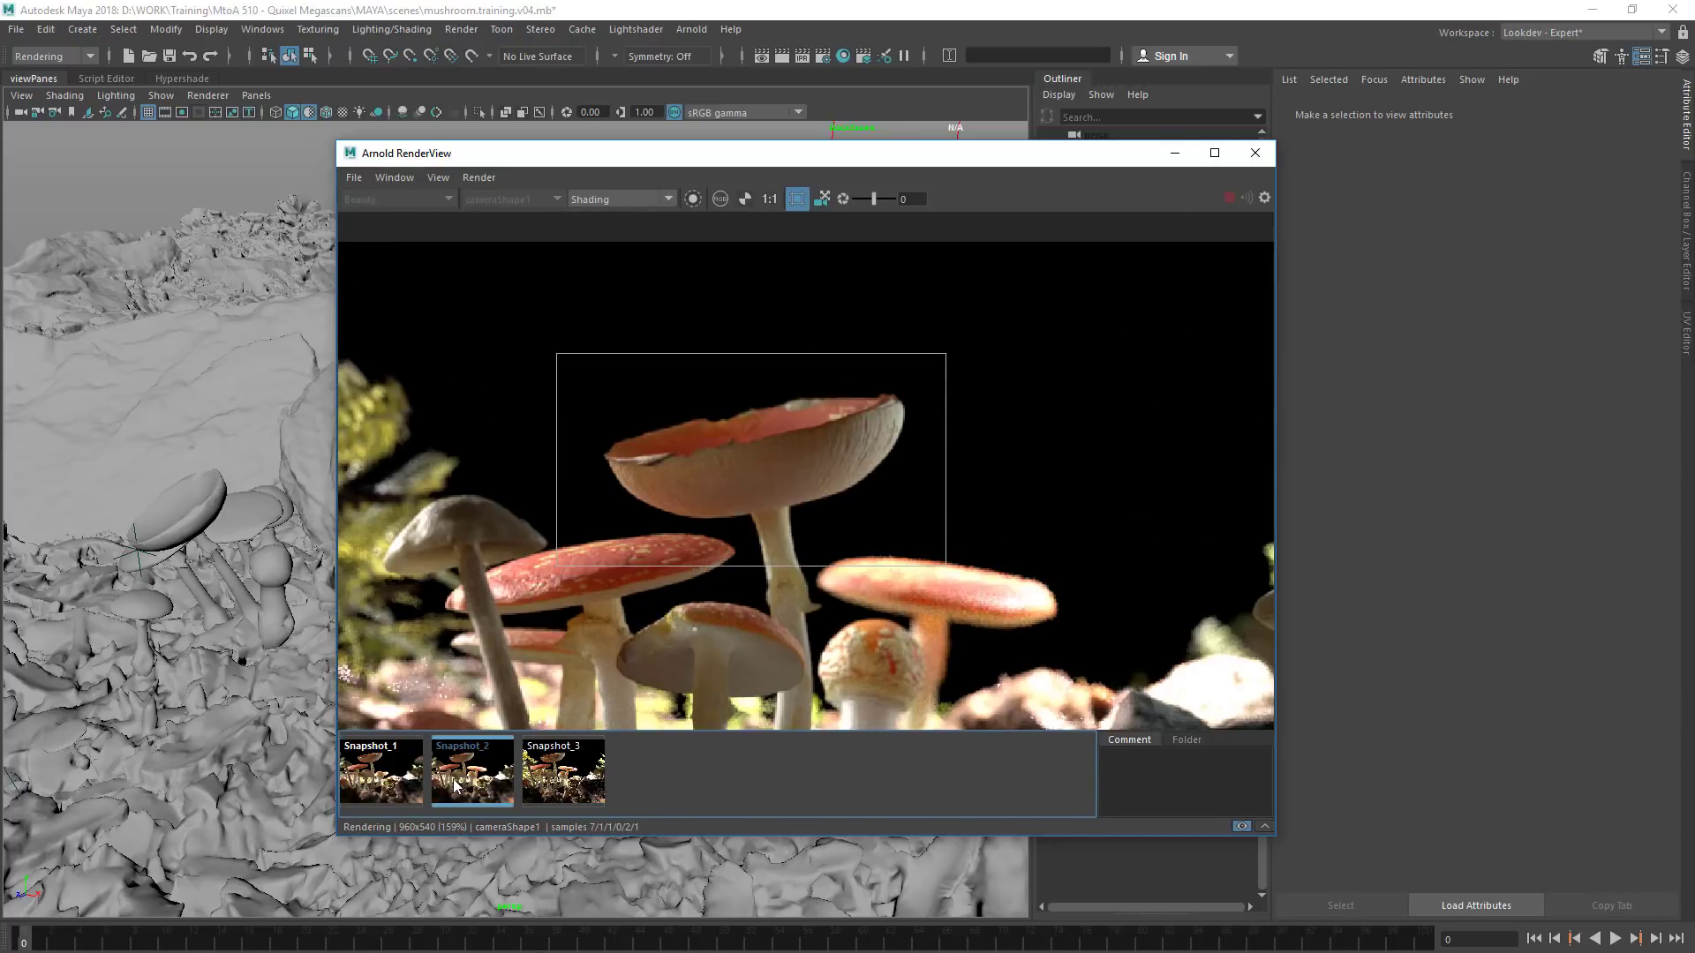
left_click(448, 798)
left_click(449, 798)
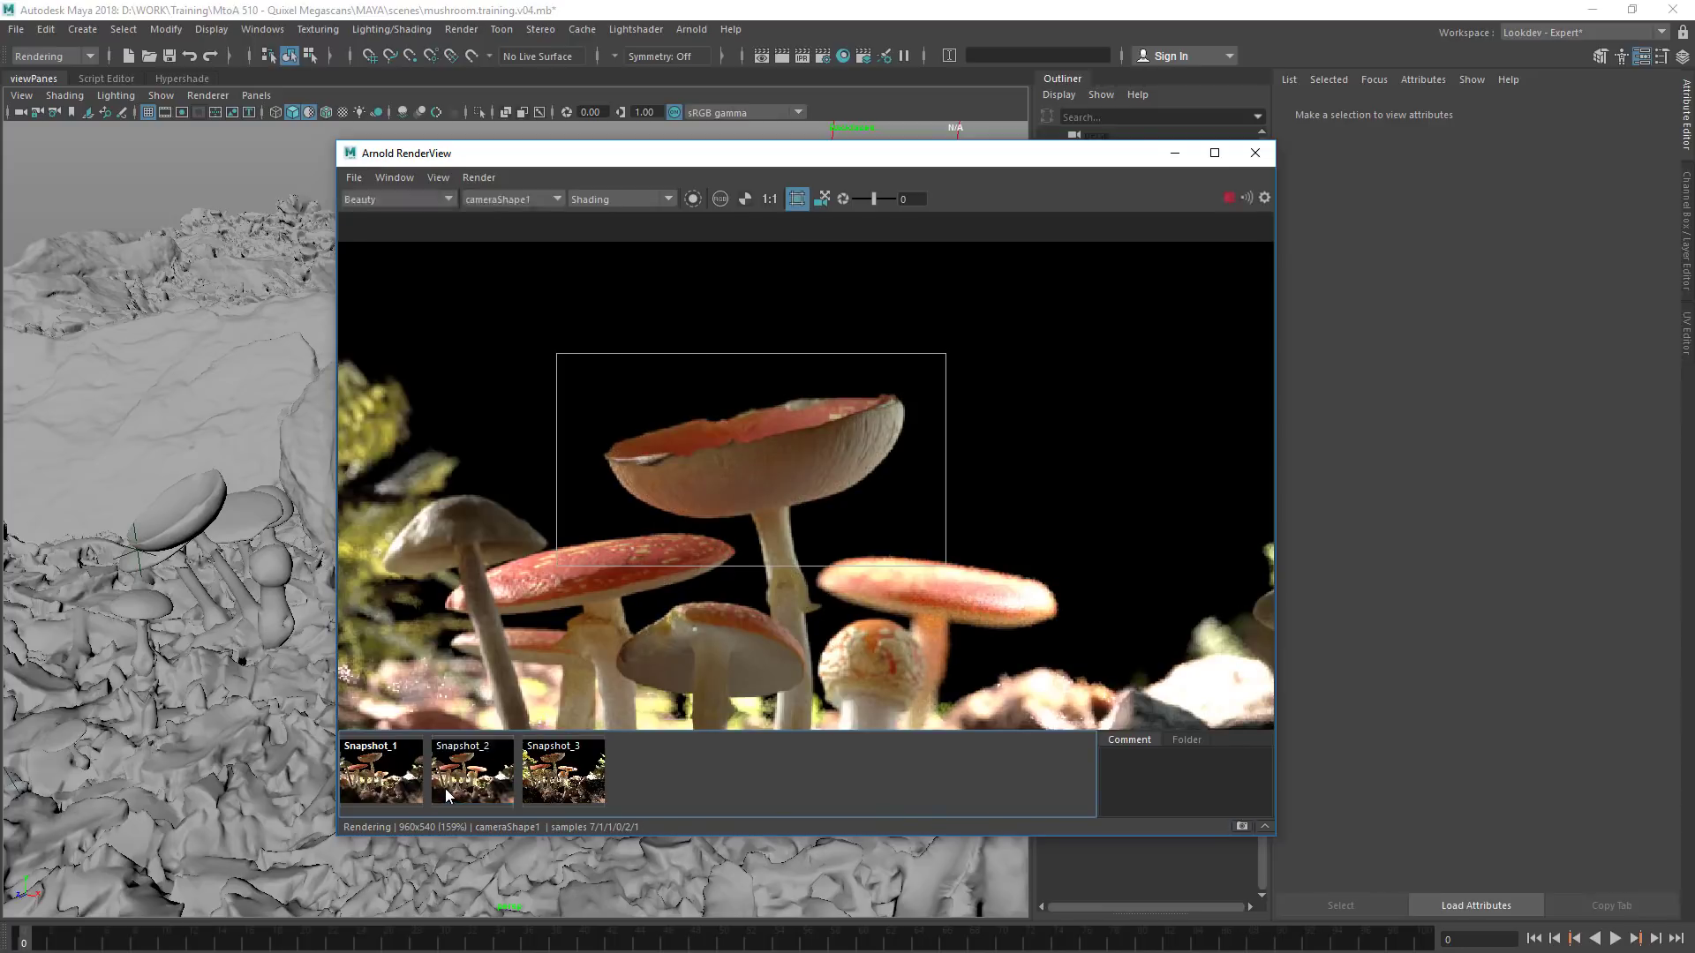
left_click(447, 795)
left_click(447, 793)
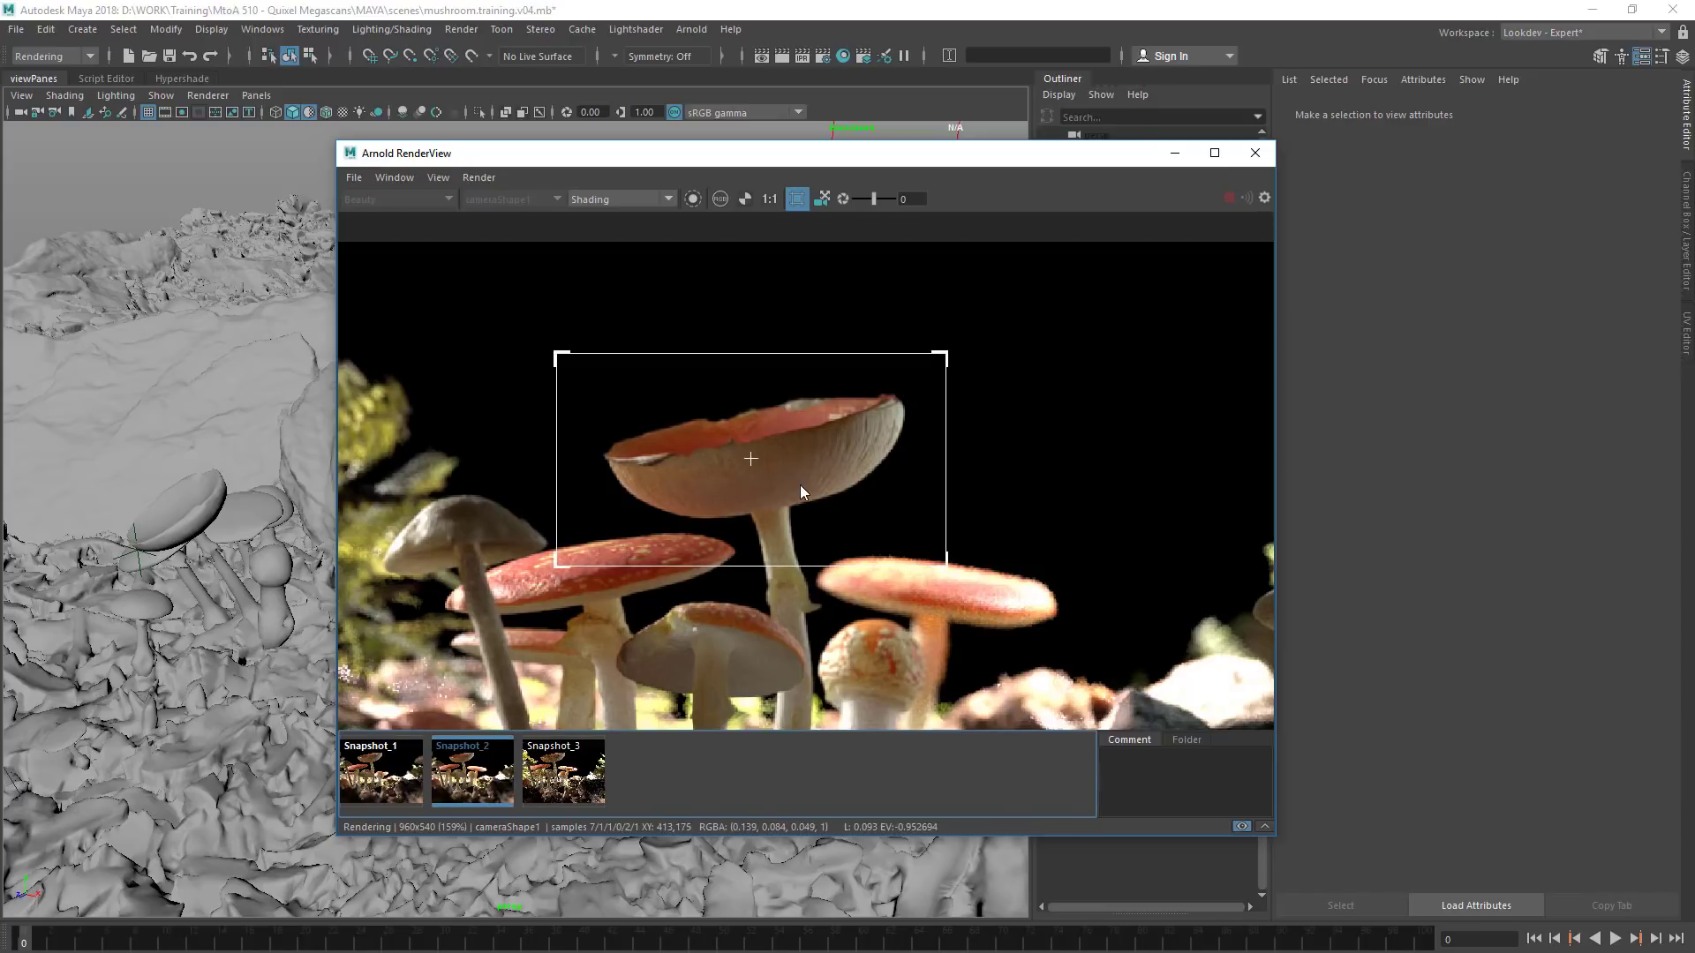
left_click(452, 793)
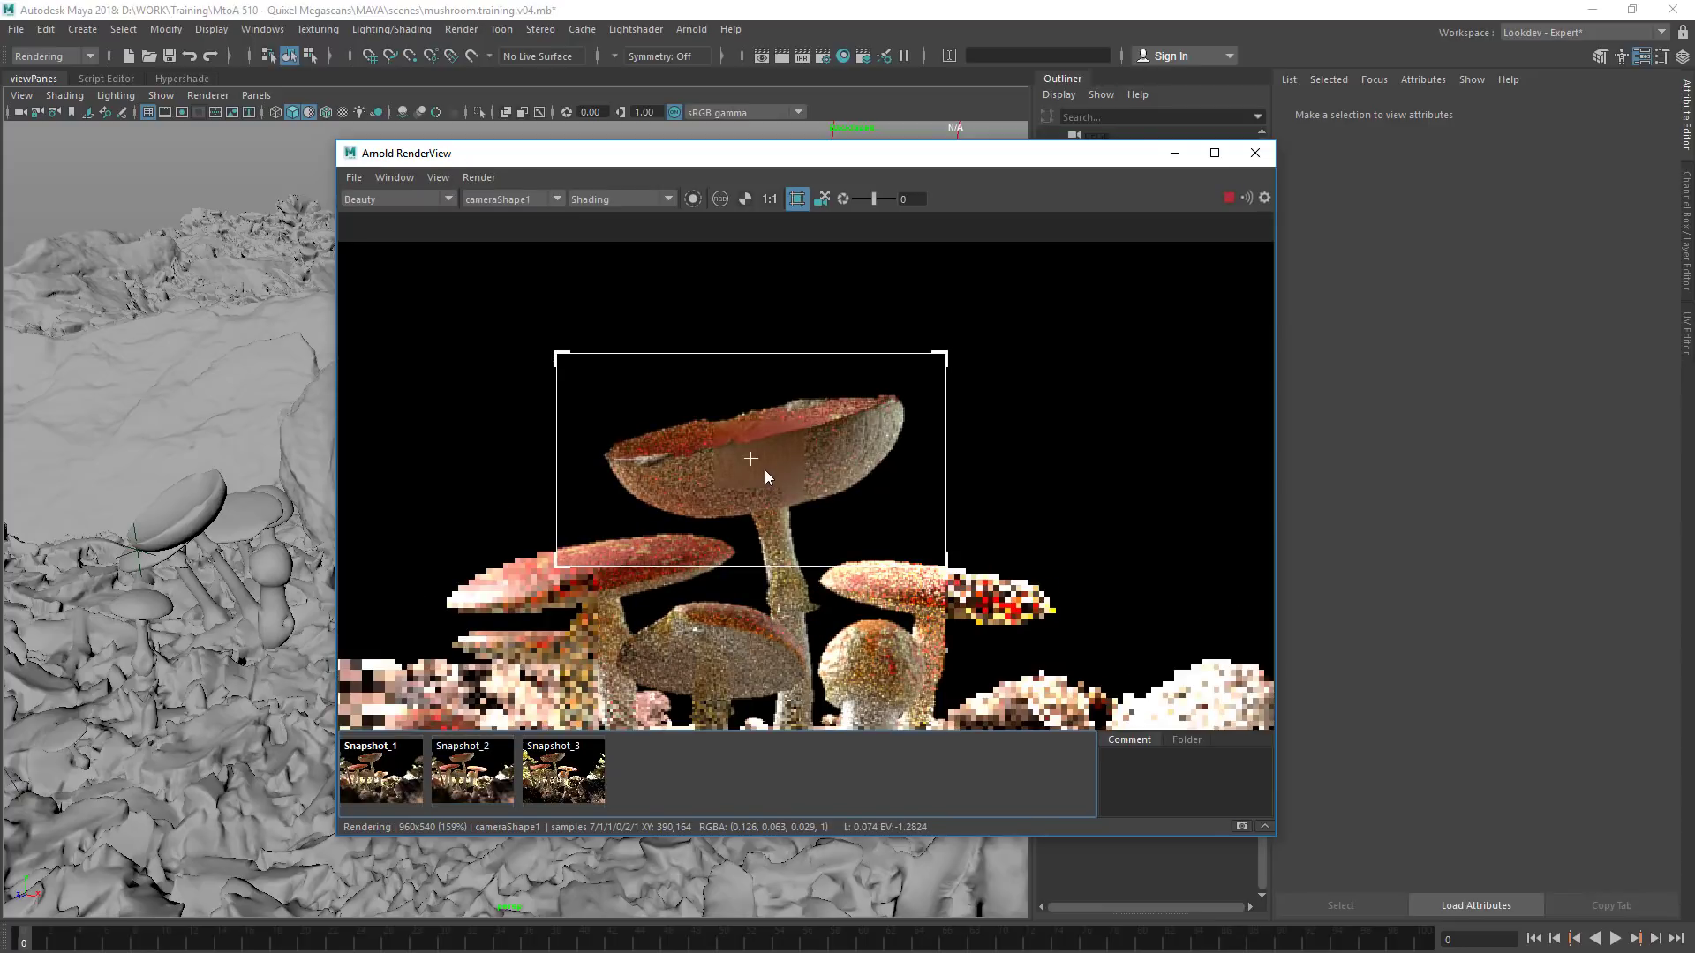
Select the tallest red mushroom from the render and turn off progressive refinement
left_click(785, 452)
left_click(524, 195)
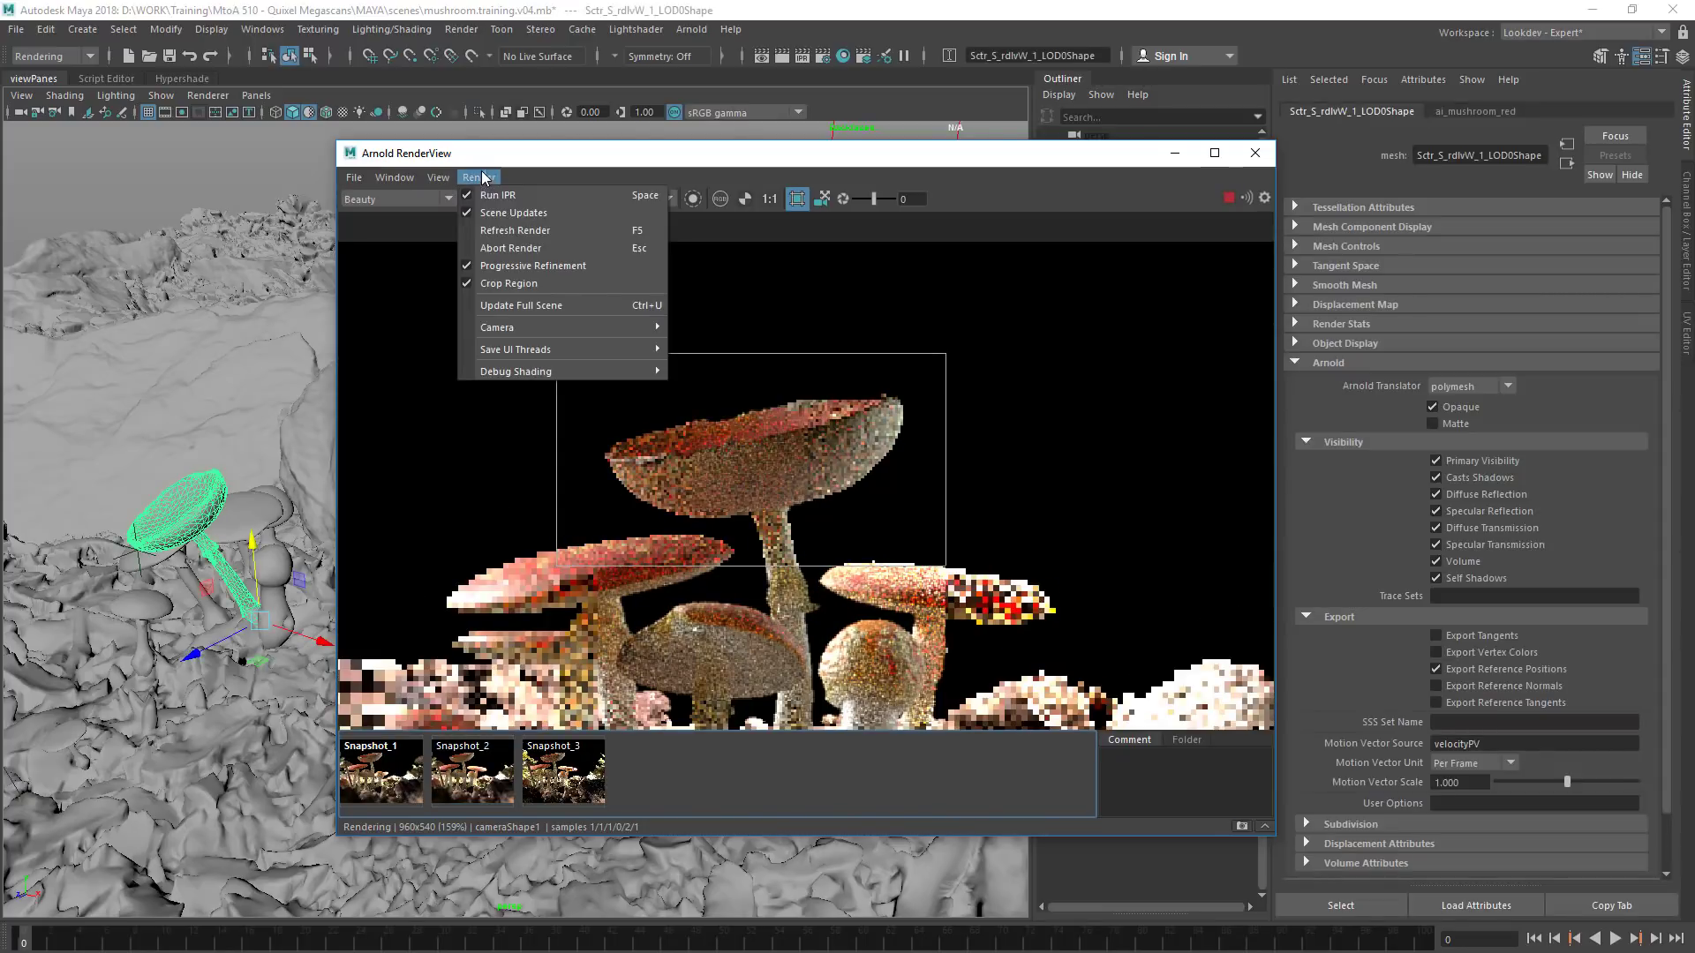
left_click(529, 265)
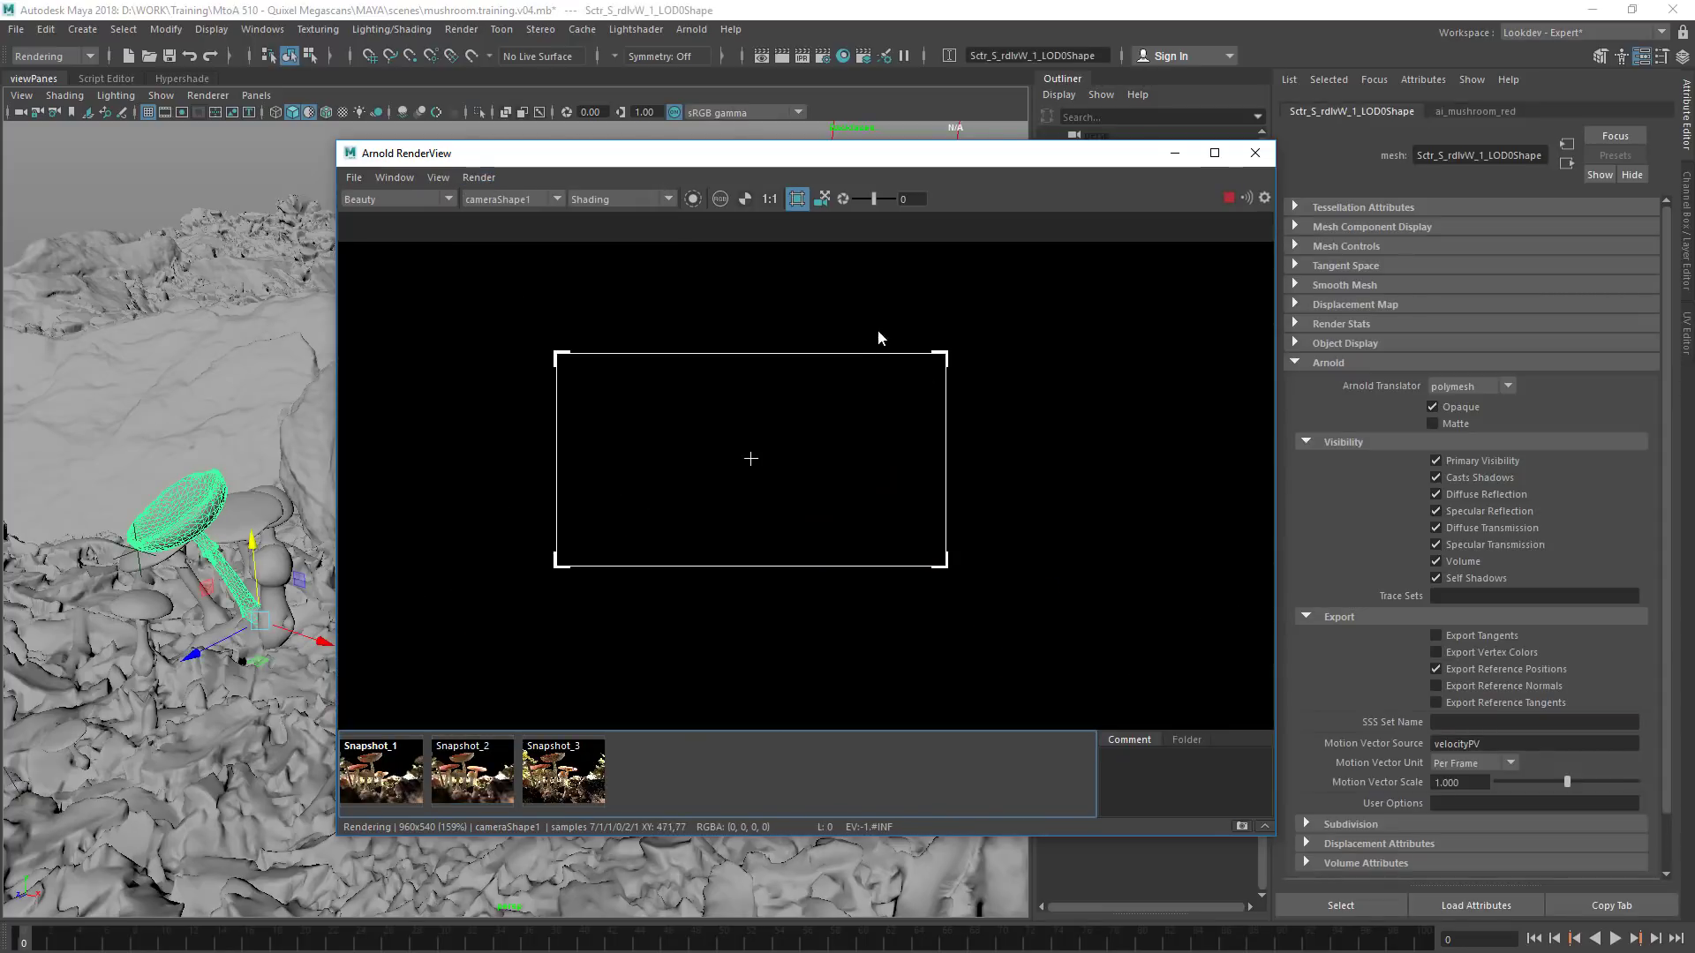
left_click_drag(858, 336, 696, 319, "alt")
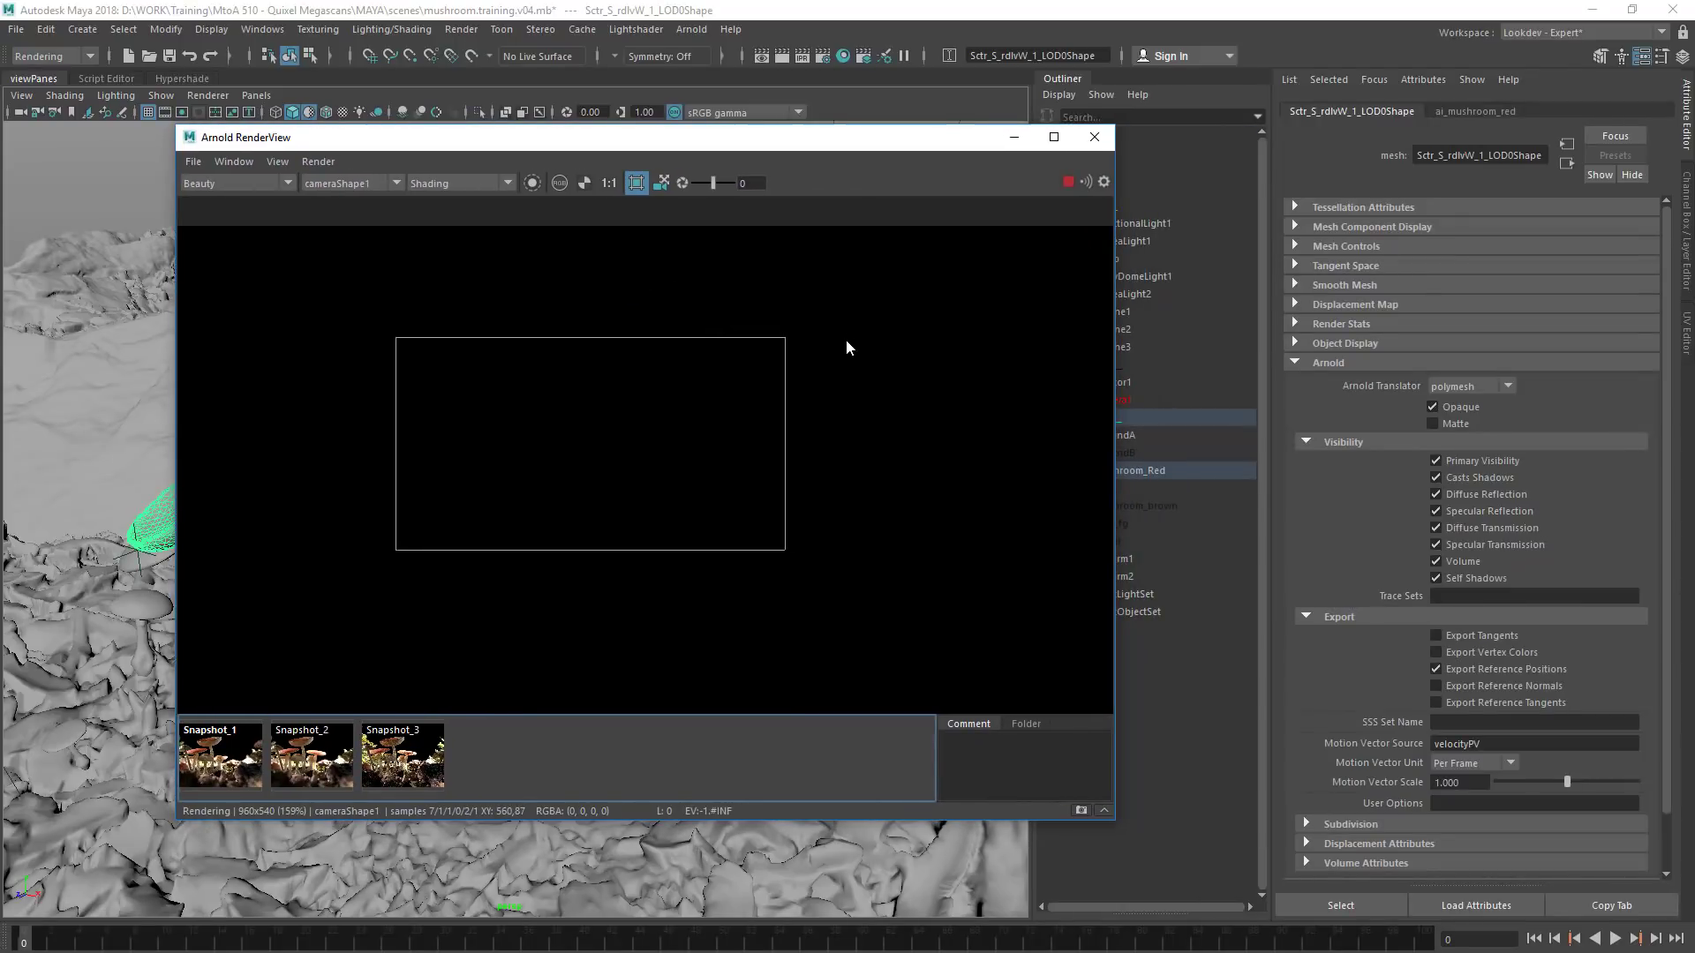
In the Arnold render settings, set both the Camera (AA) and SSS samples to 3
left_click(823, 56)
left_click(1020, 233)
left_click(1132, 327)
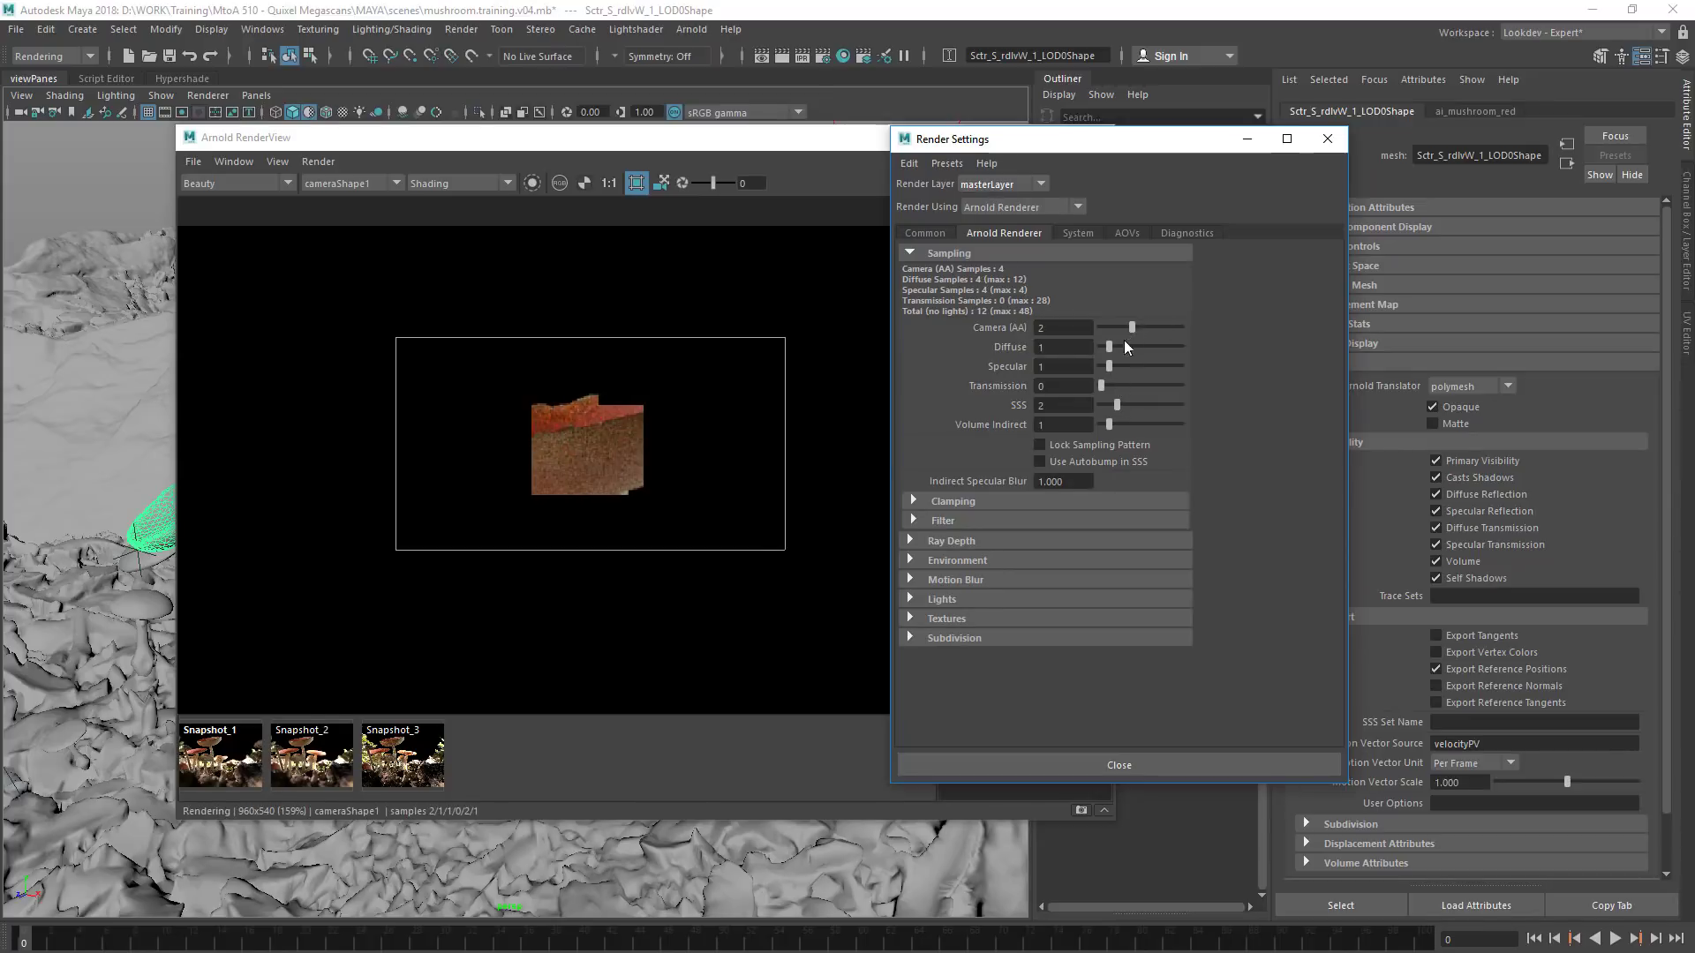
left_click(1137, 329)
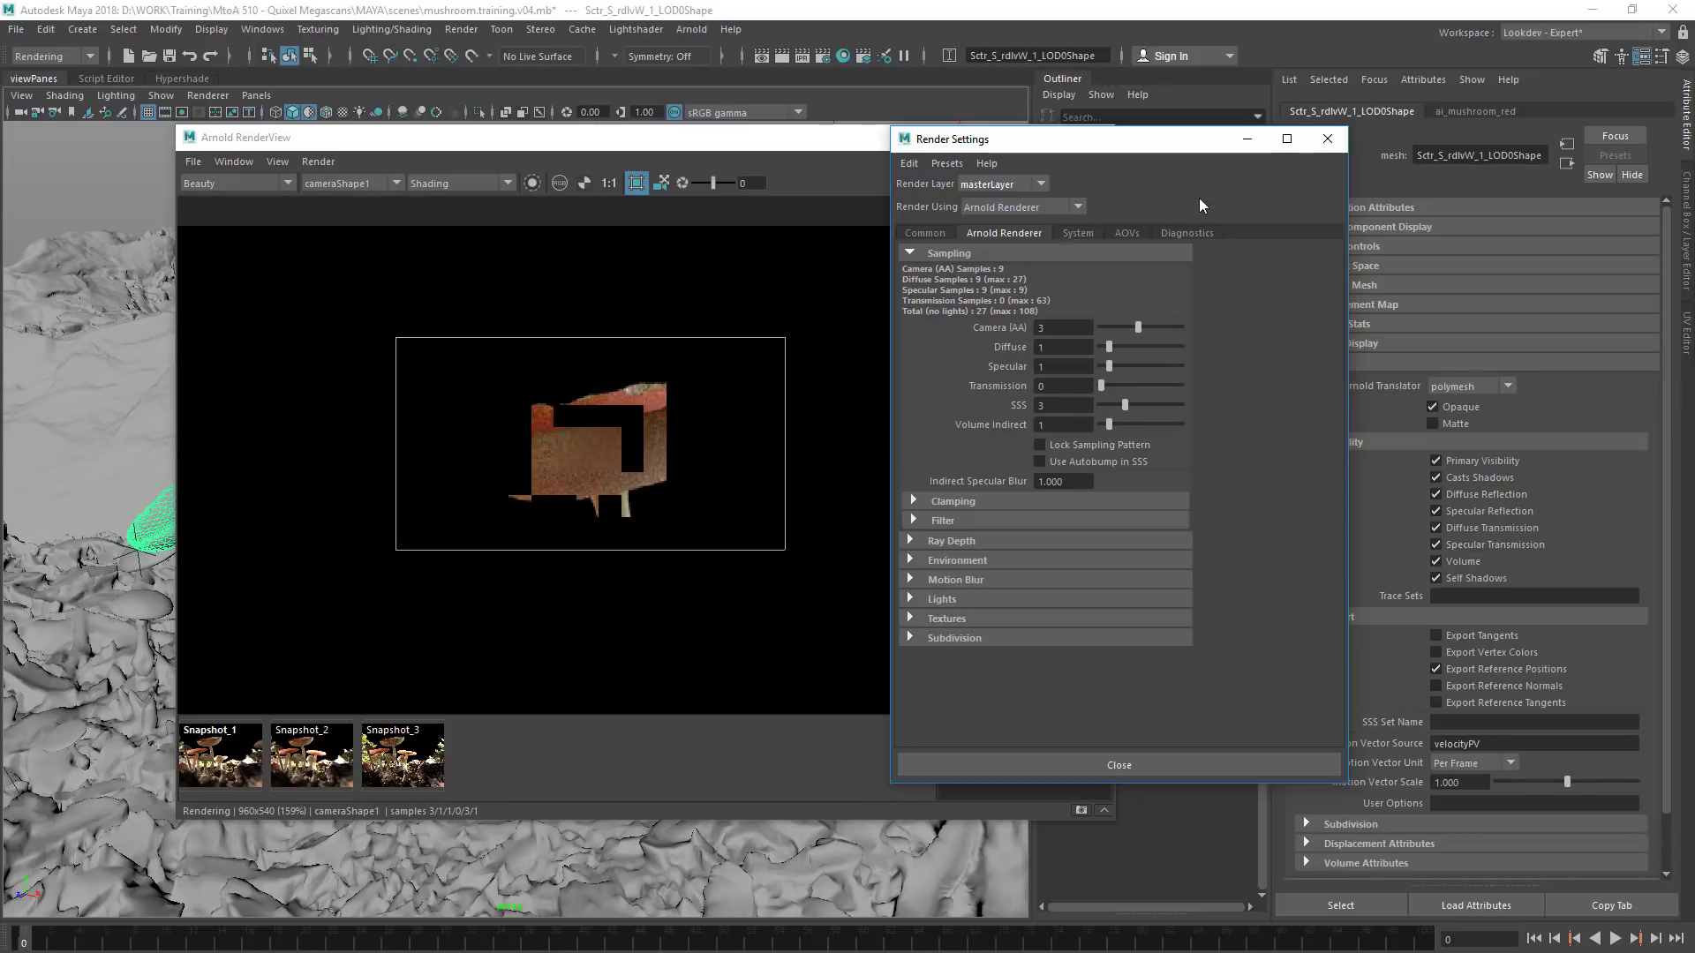
Lower the Camera (AA) samples to 2 and close the render settings
left_click(1130, 329)
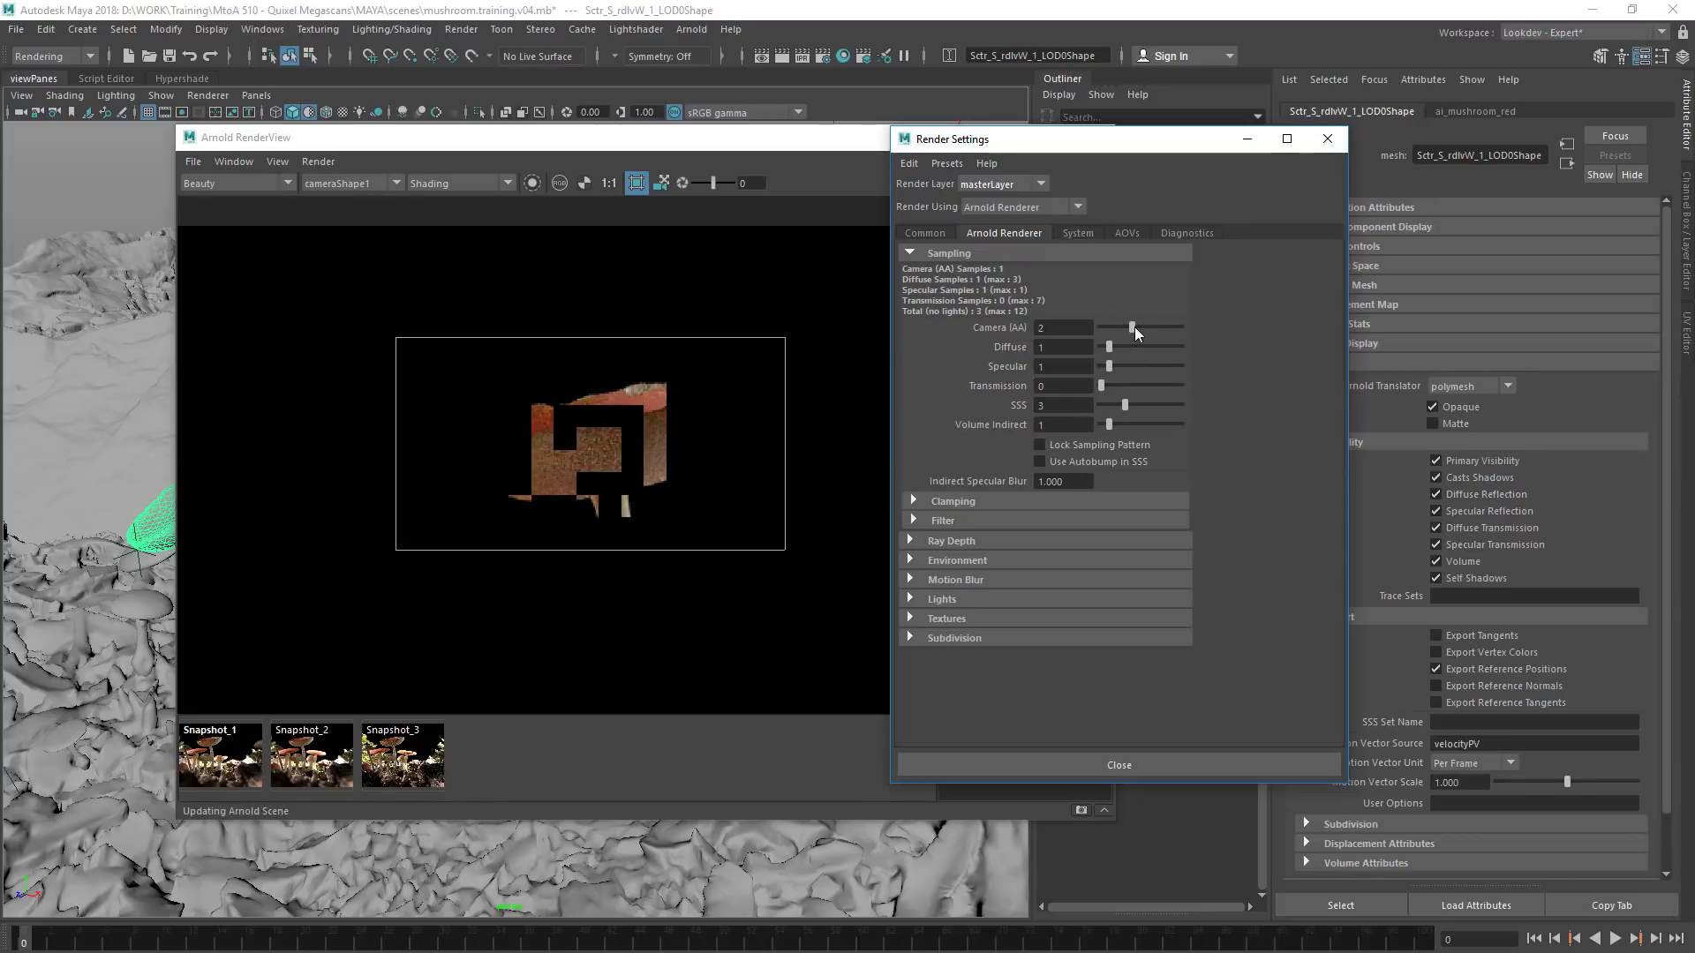
left_click(1327, 139)
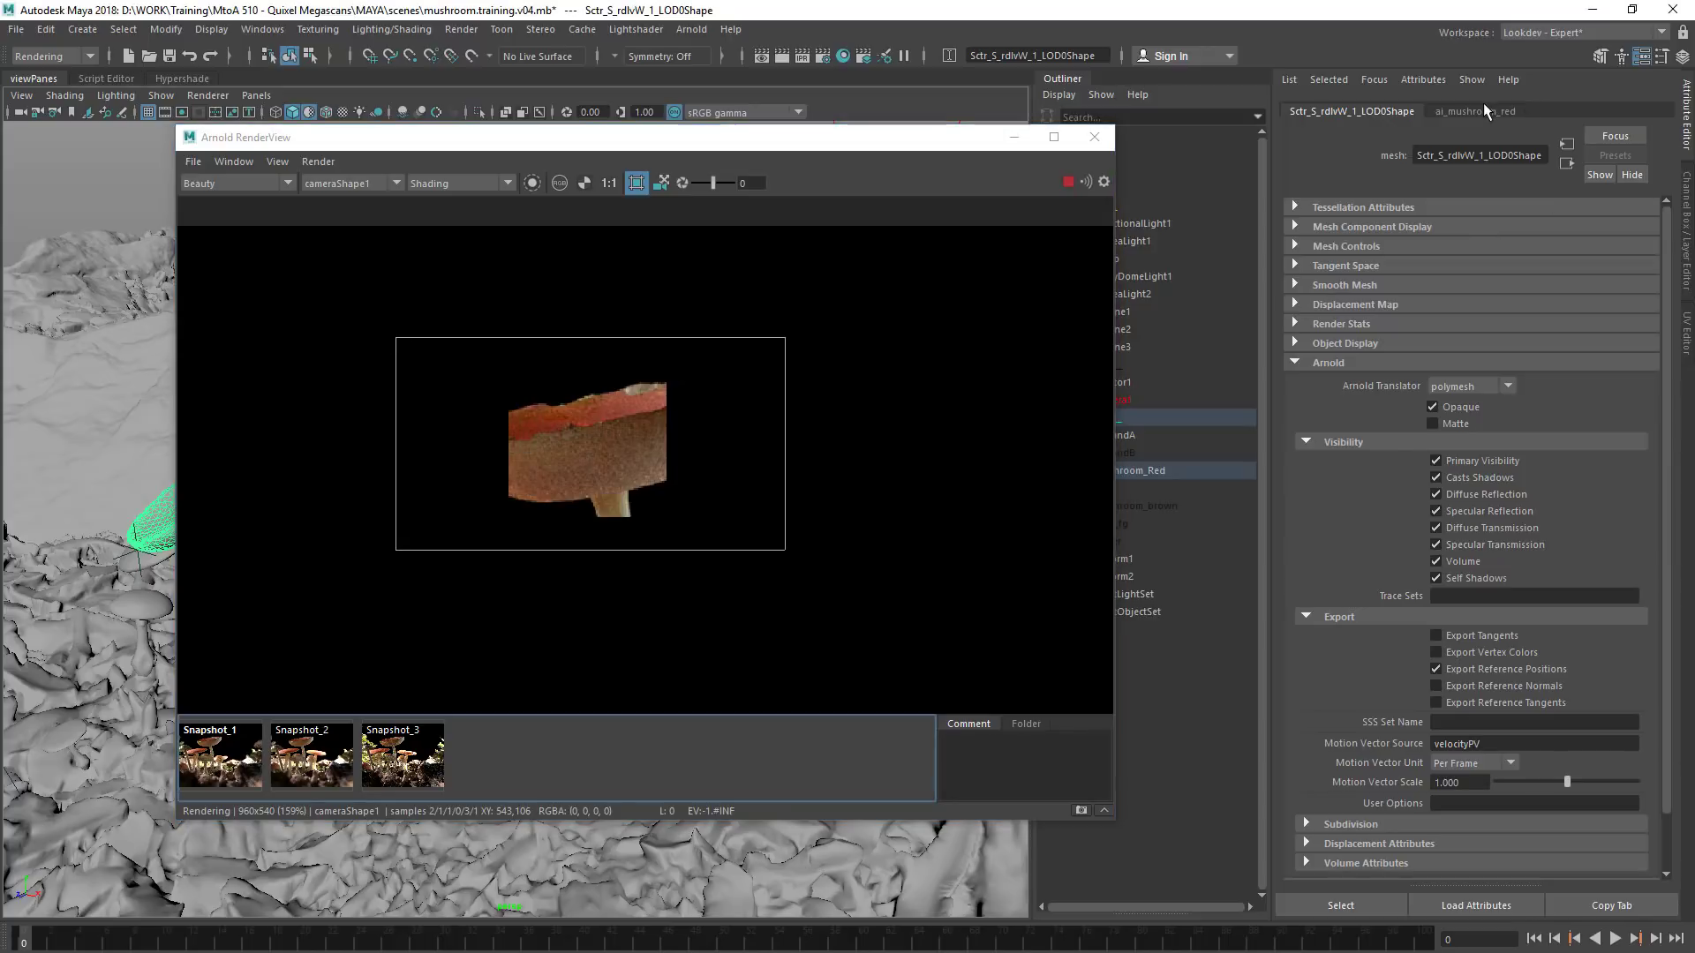
In the ai_mushroom_red material, set the coat weight to 1 and the coat roughness to about 0.217, refreshing the Arnold scene
left_click(1483, 104)
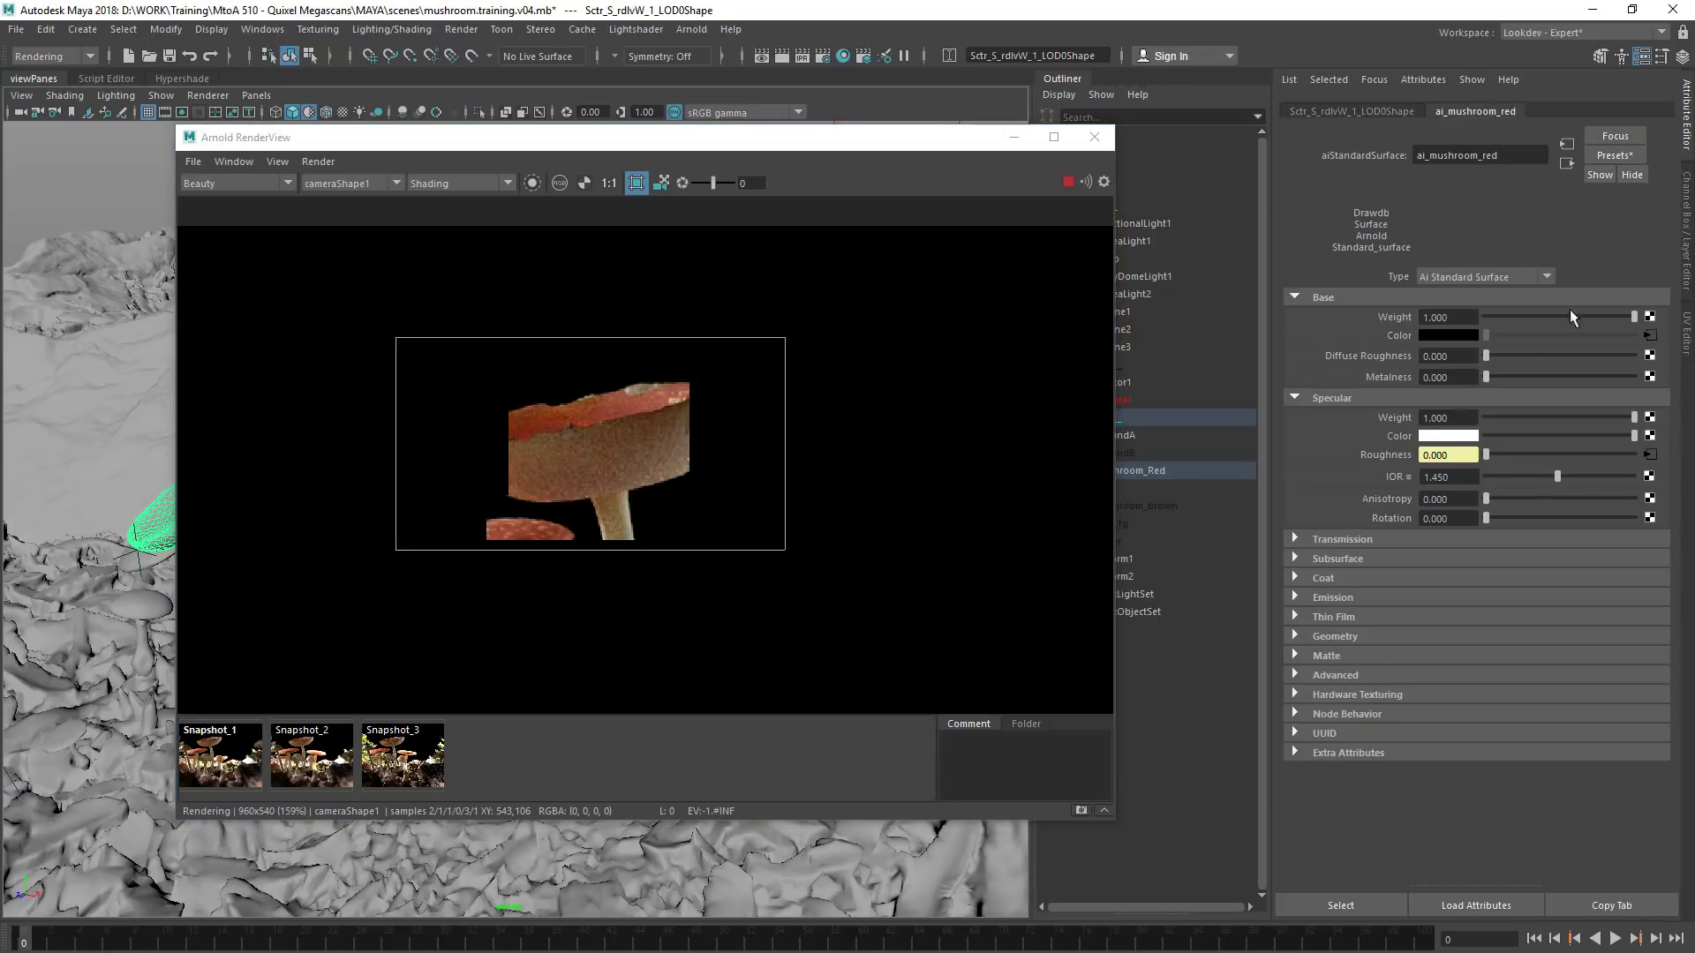
left_click(1333, 583)
left_click_drag(1485, 598, 1498, 597)
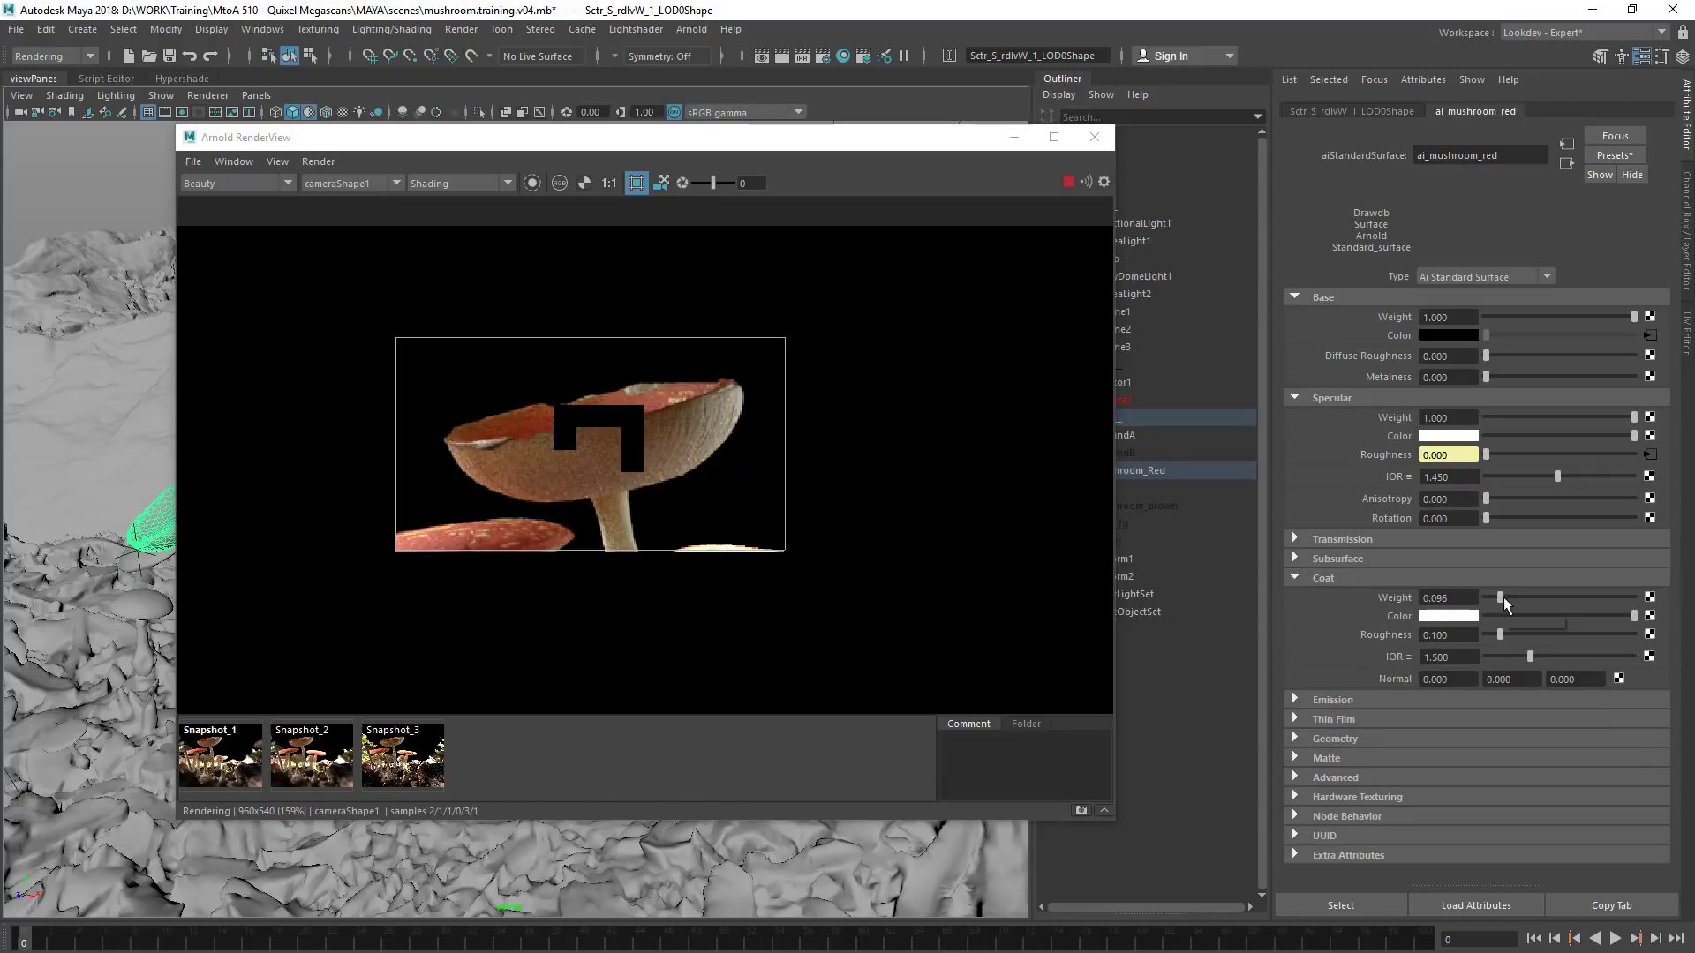
left_click_drag(1506, 596, 1535, 595)
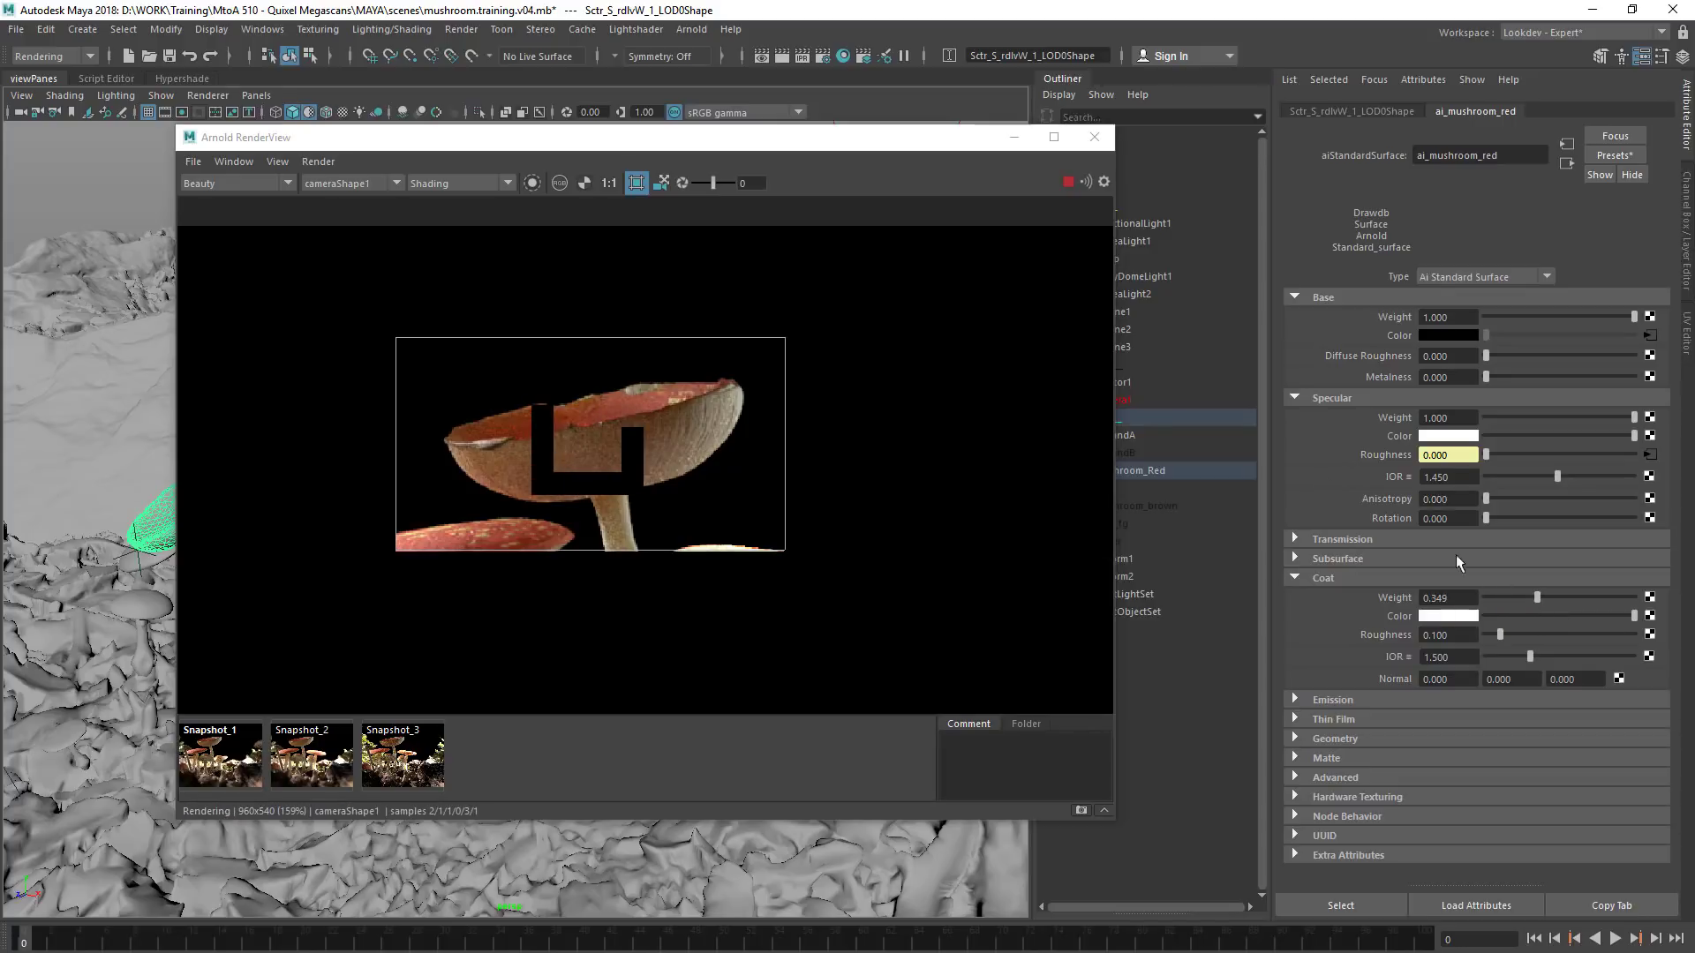
left_click(318, 162)
left_click(356, 249)
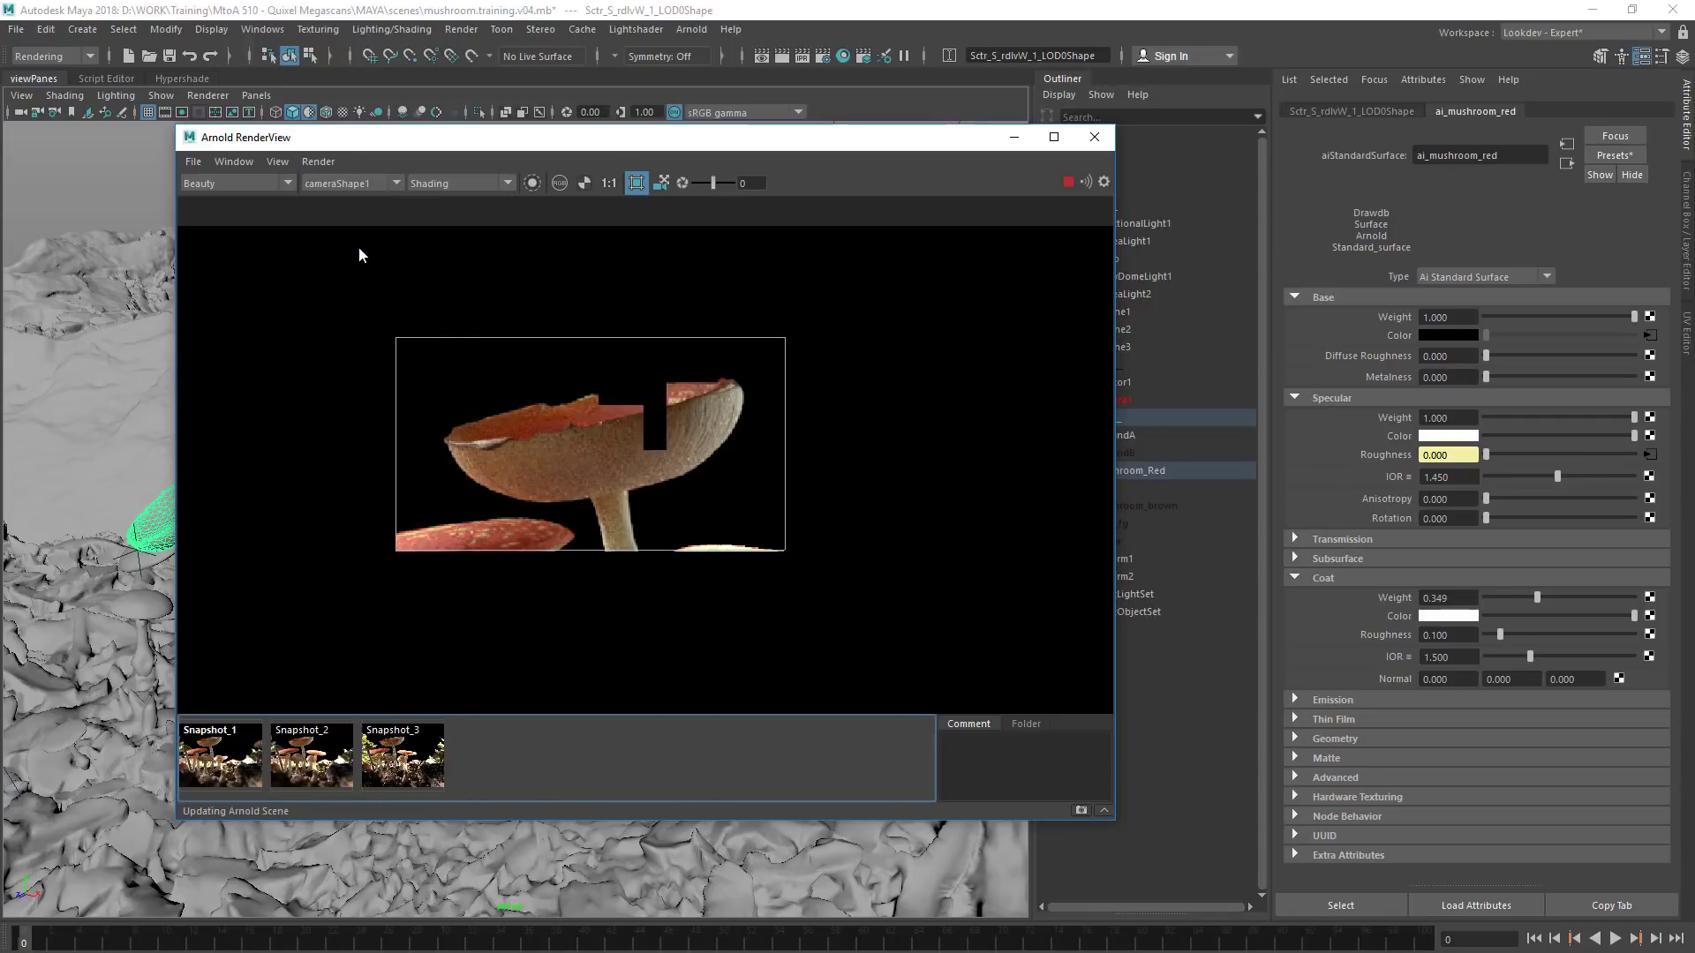
left_click_drag(1544, 601, 1642, 600)
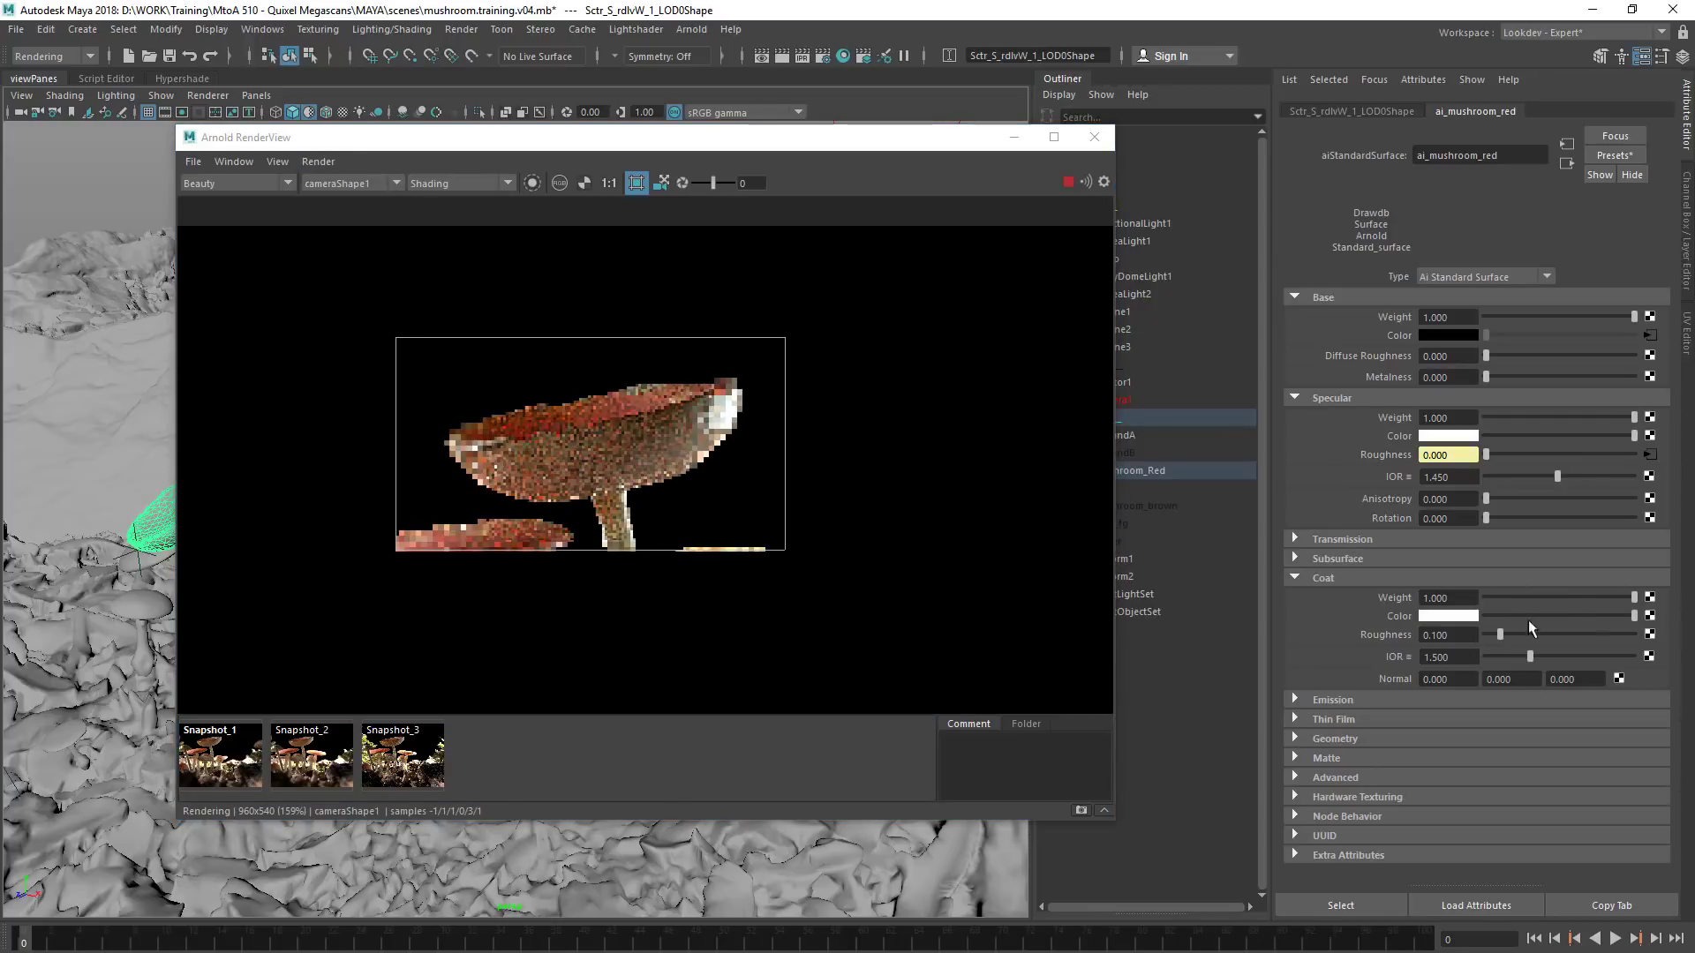
left_click_drag(1501, 636, 1516, 635)
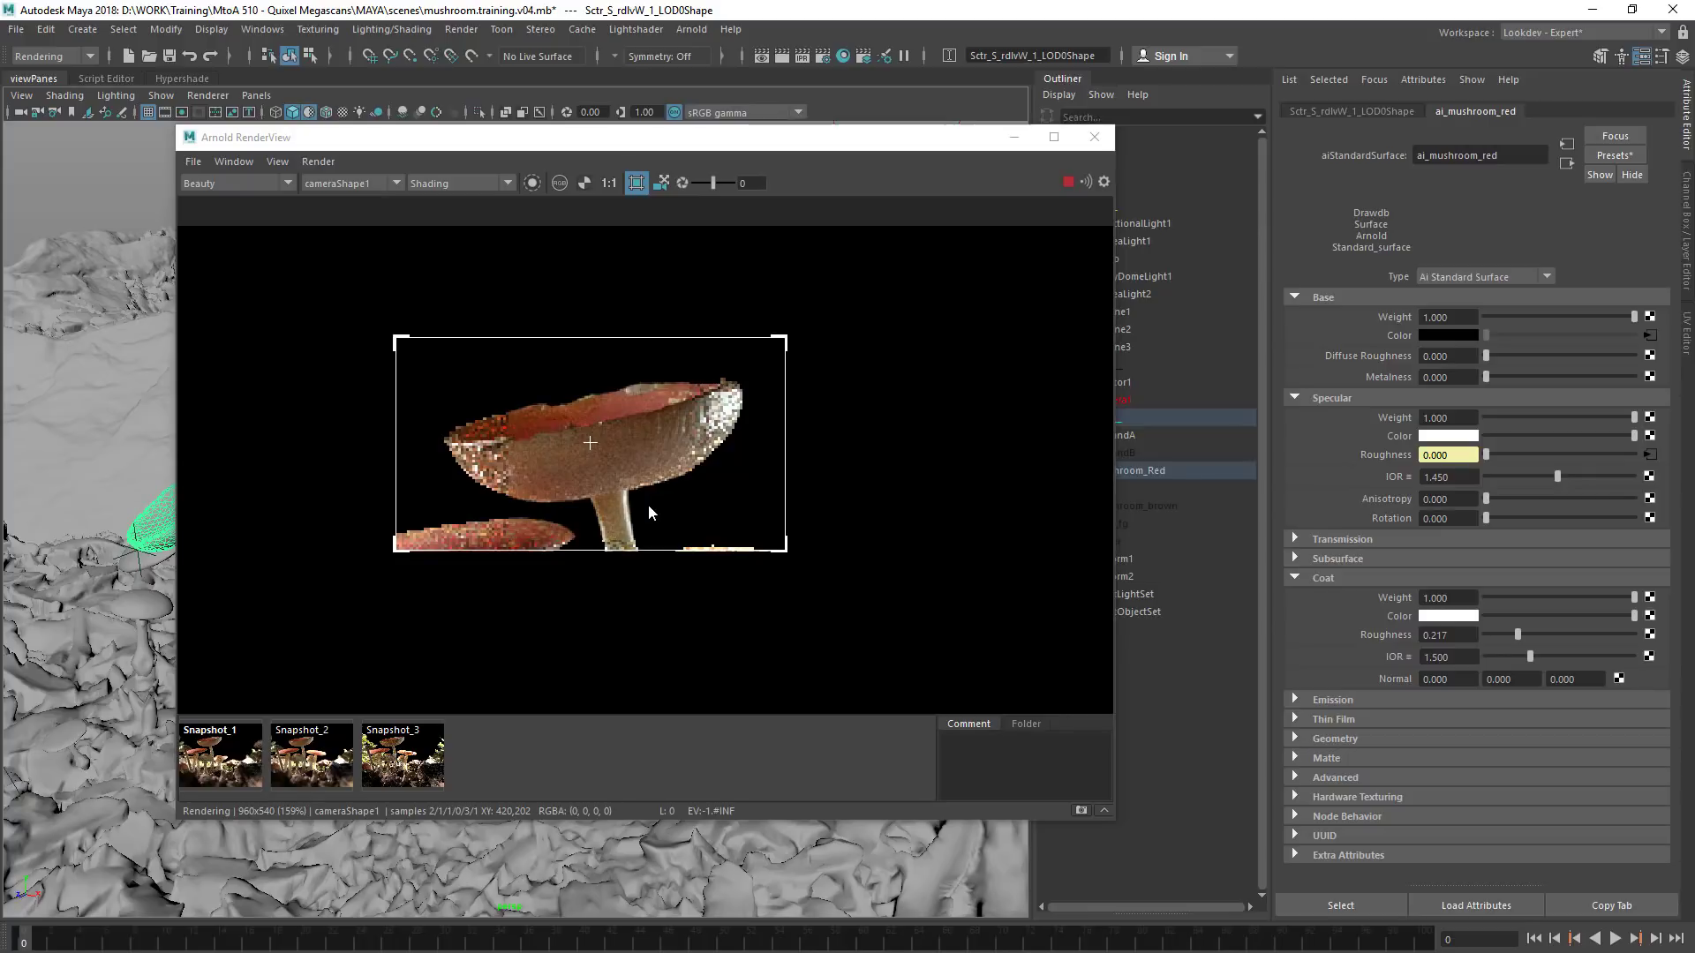
Compare the cropped mushroom cap in Snapshot_2 with the live render
left_click(296, 751)
left_click(285, 765)
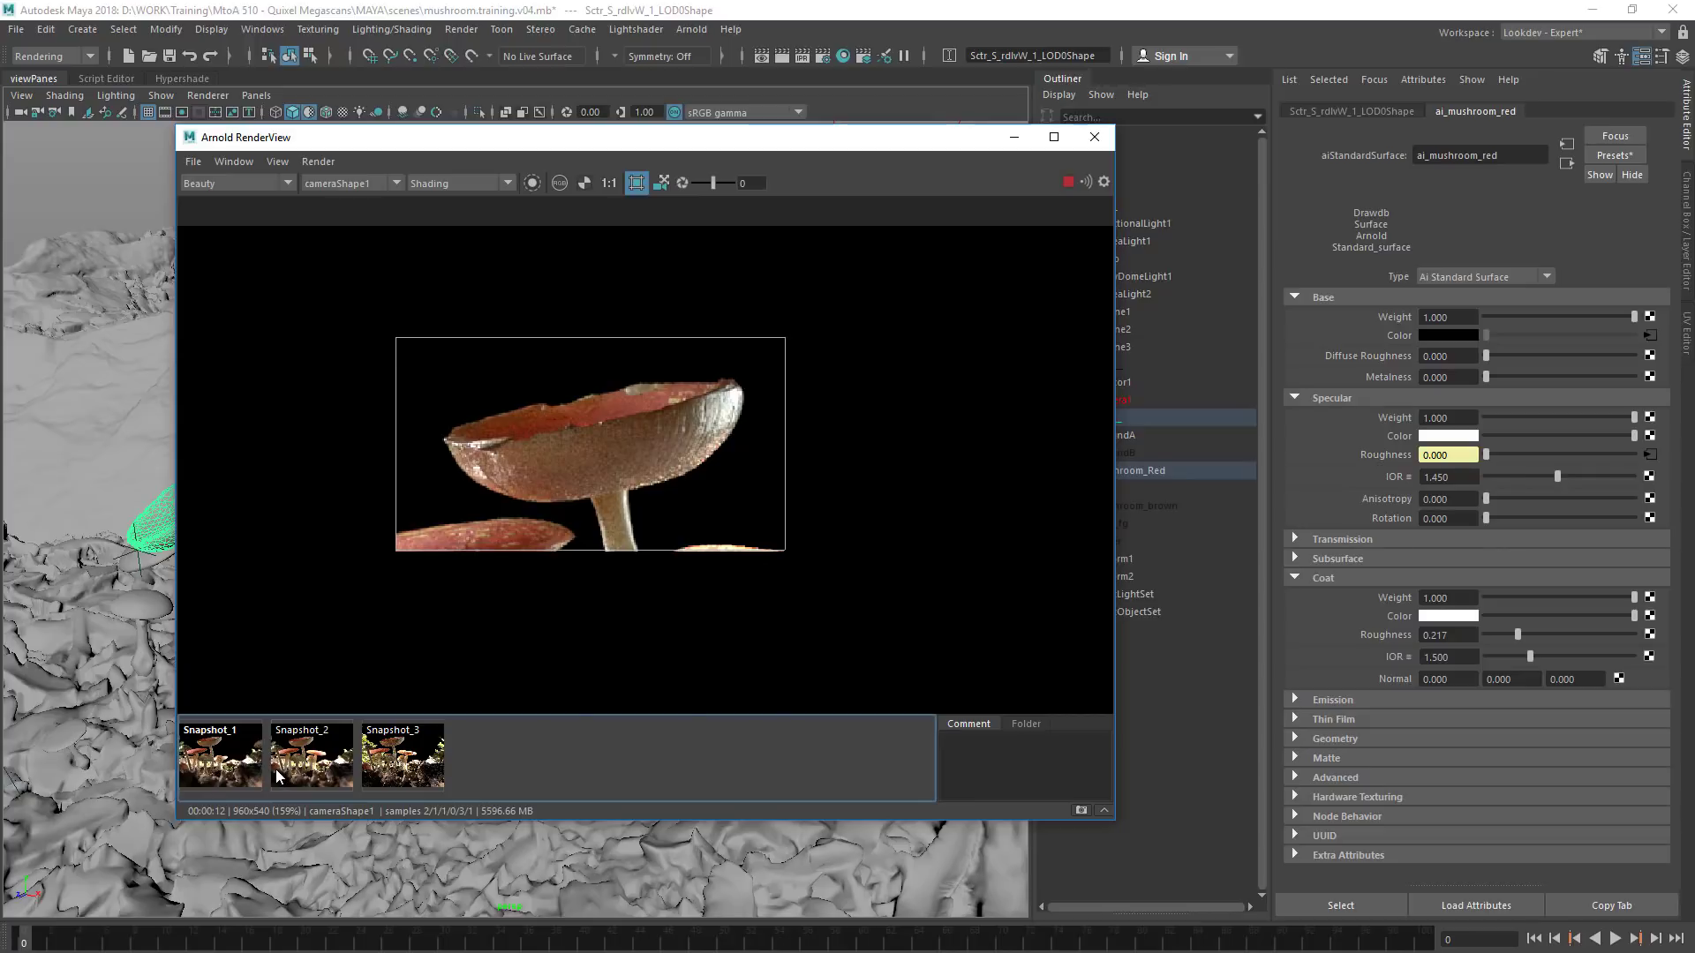
left_click(275, 770)
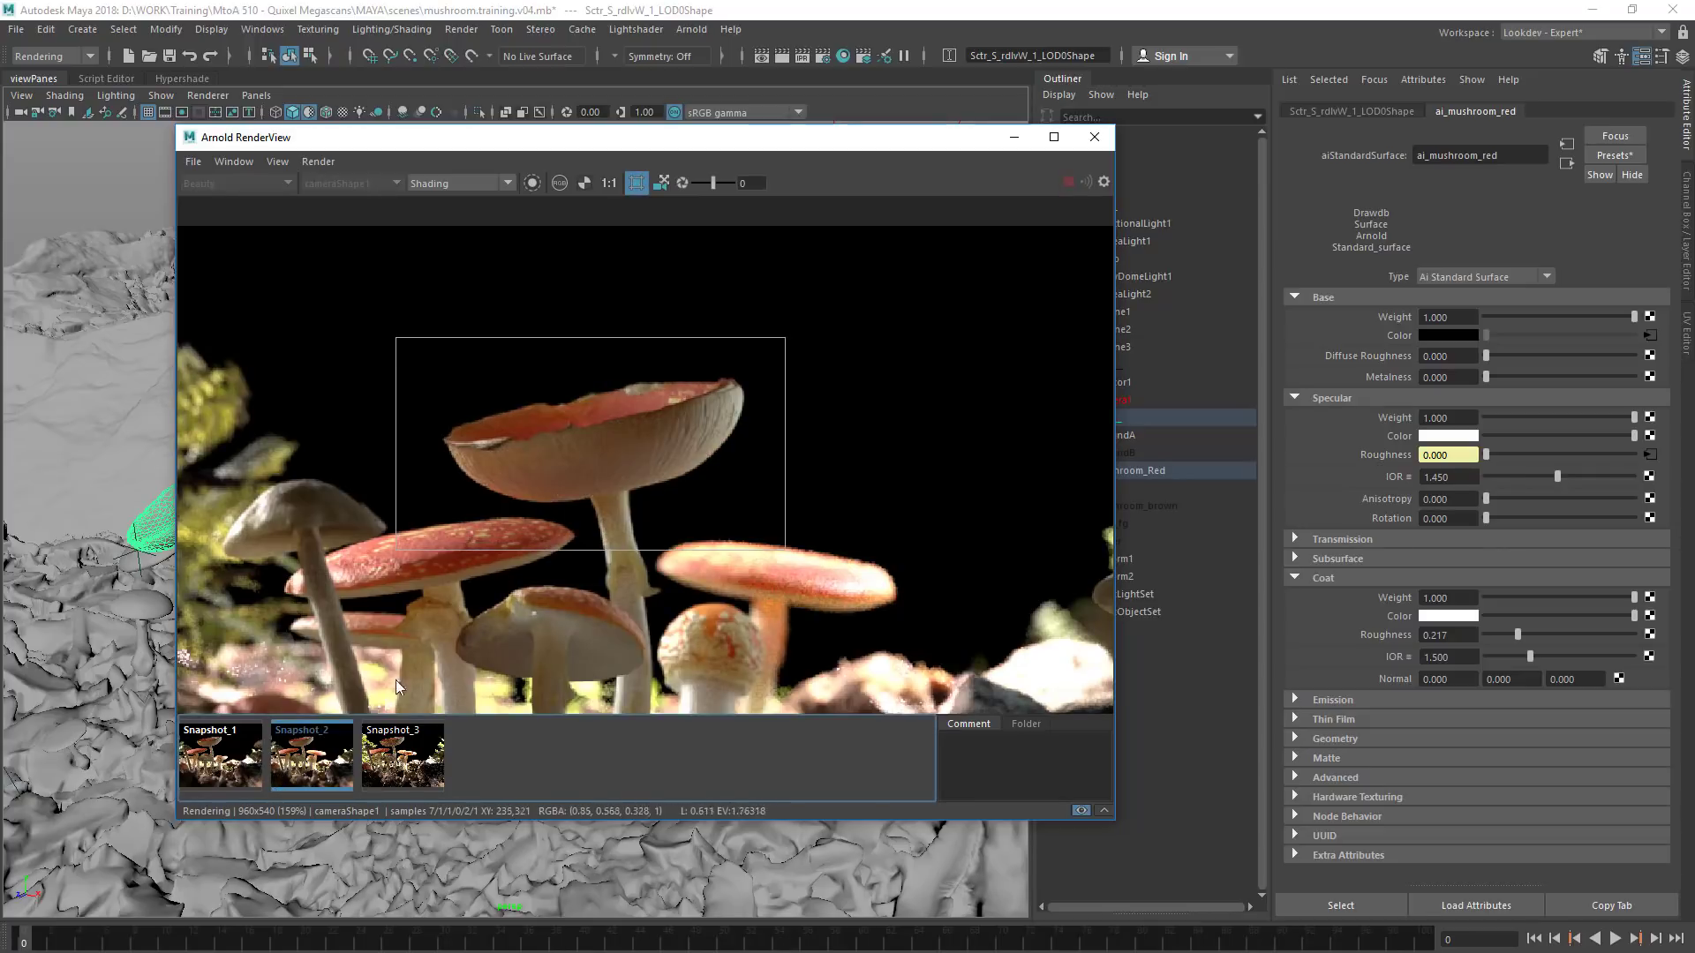
left_click(315, 758)
Redraw the crop region so it encloses the whole group of red mushrooms
middle_click_drag(614, 627, 669, 513)
left_click_drag(465, 252, 960, 715)
middle_click_drag(798, 535, 844, 527)
left_click_drag(434, 252, 985, 653)
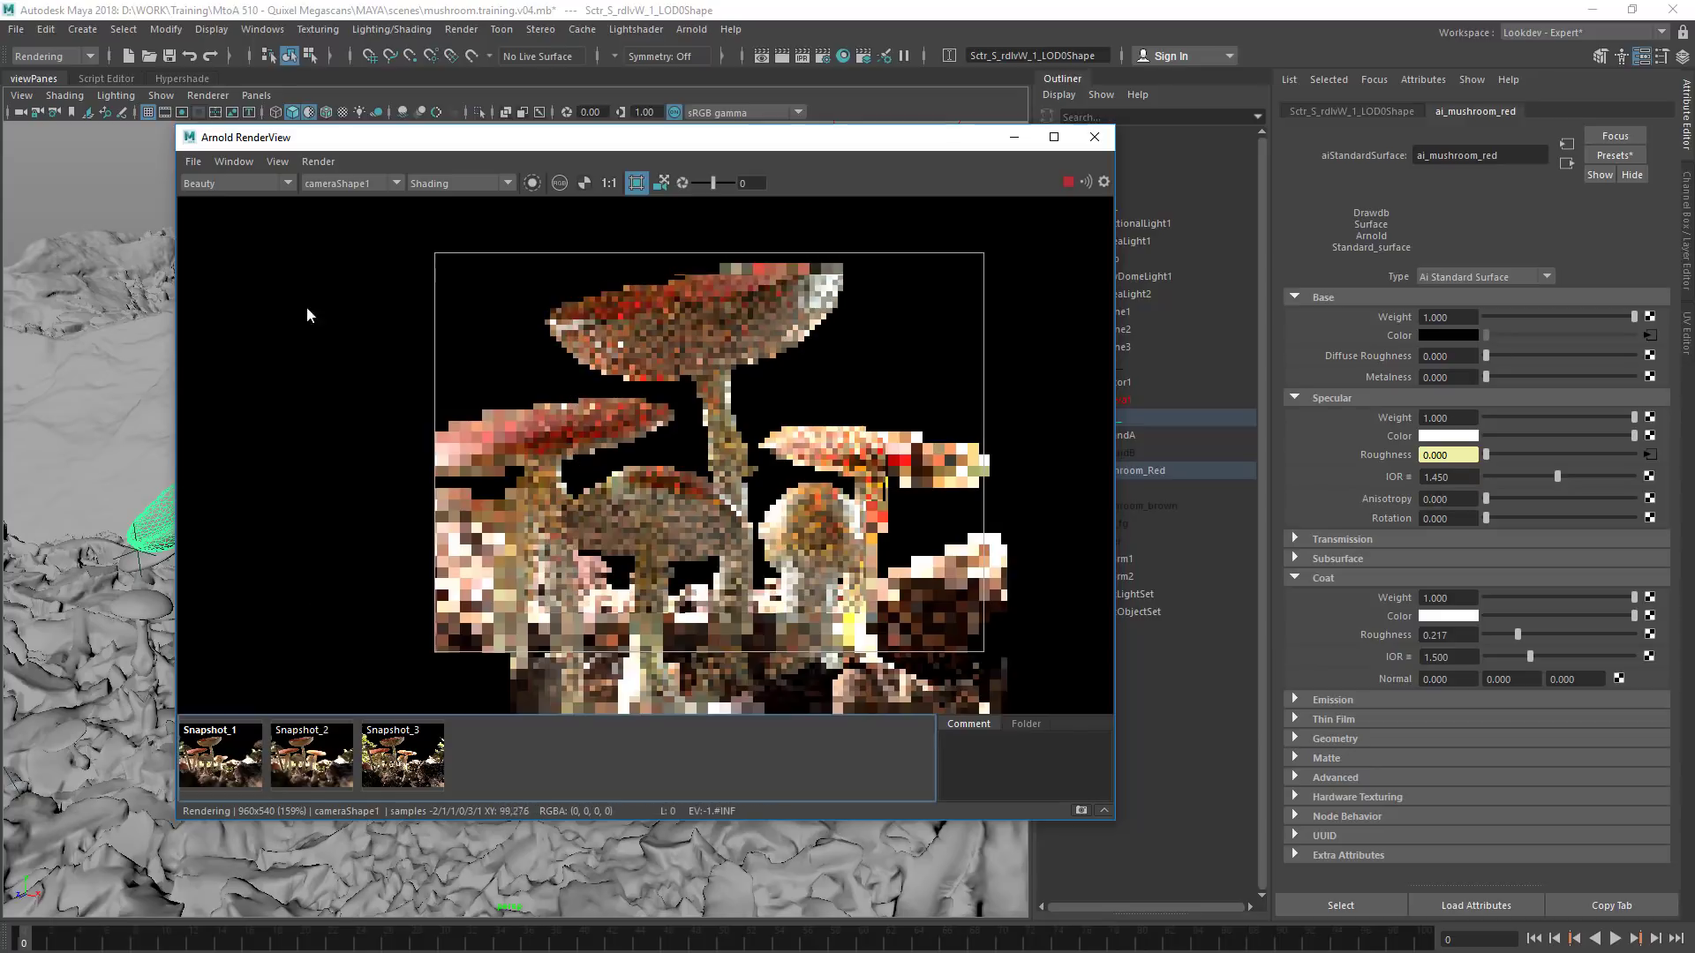
View the specular_direct pass of the mushrooms and return to the Beauty pass
left_click(245, 183)
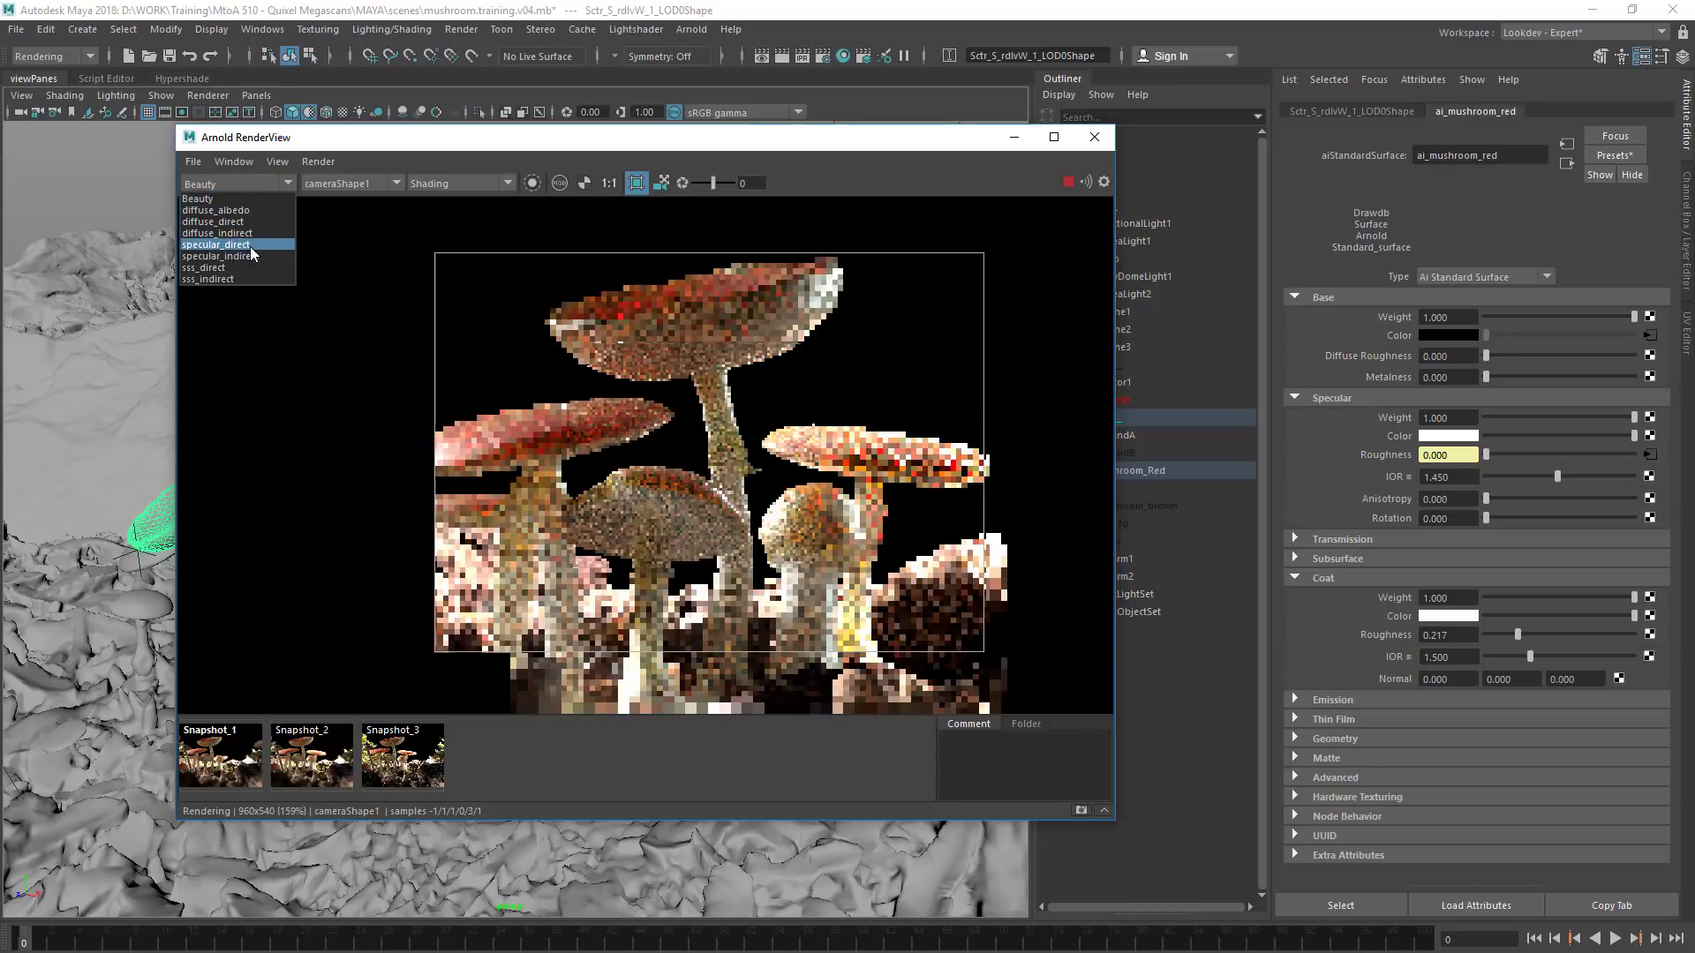
left_click(229, 245)
left_click(239, 184)
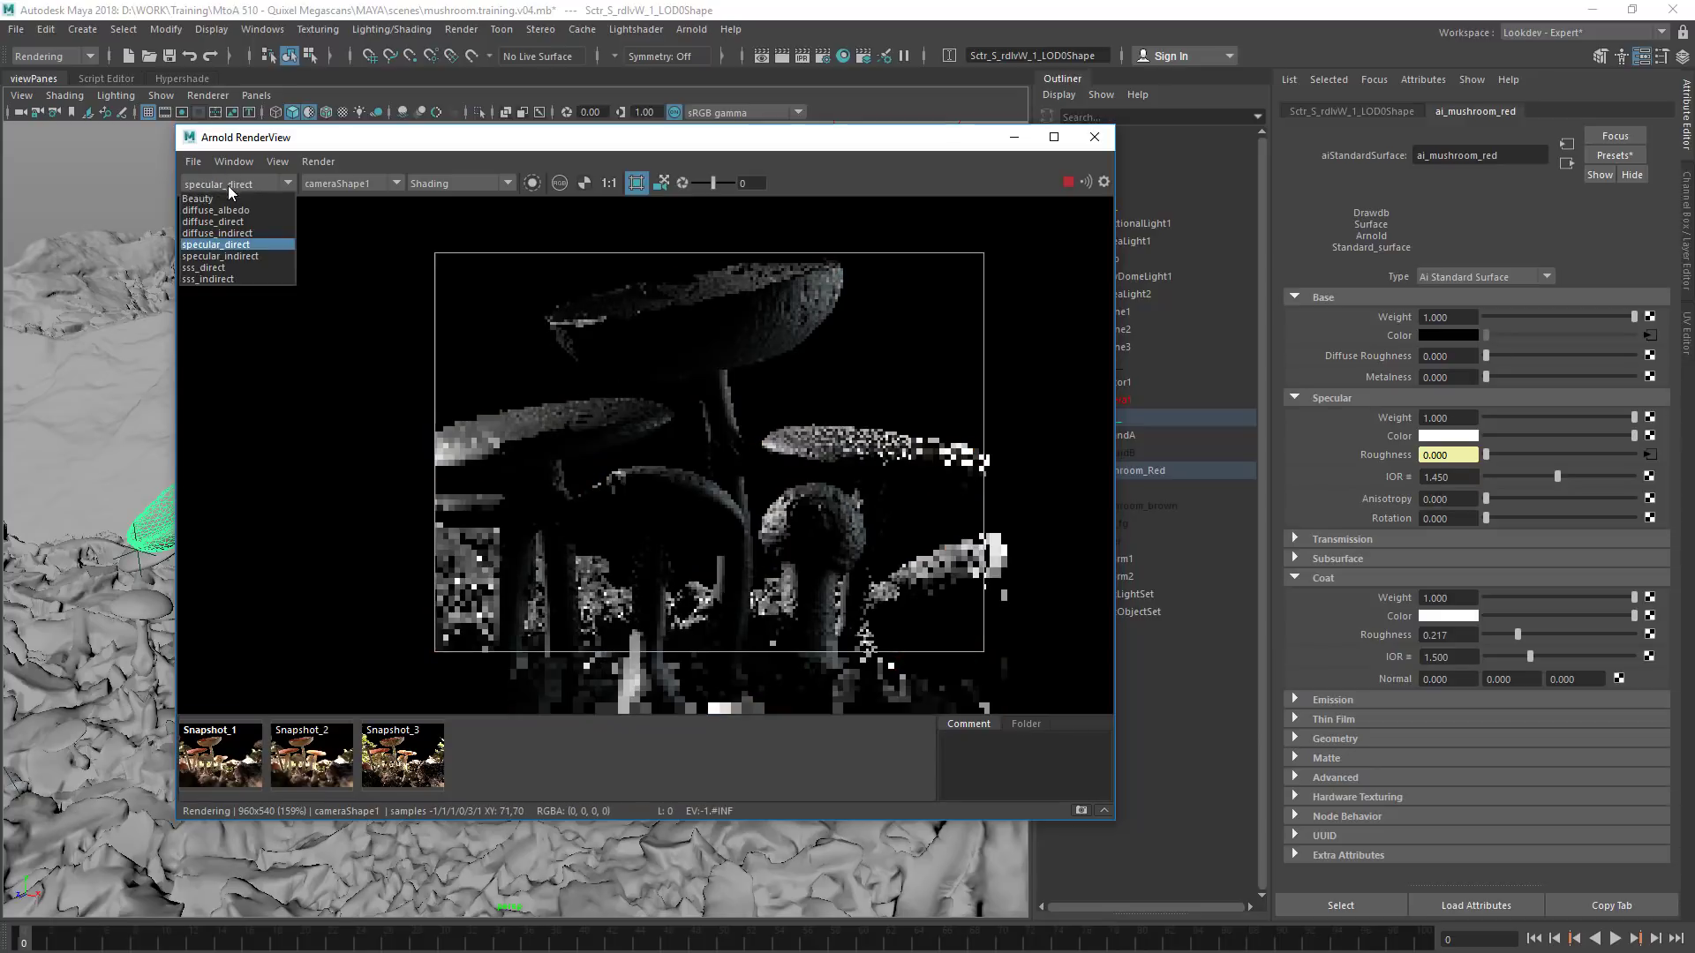
left_click(226, 194)
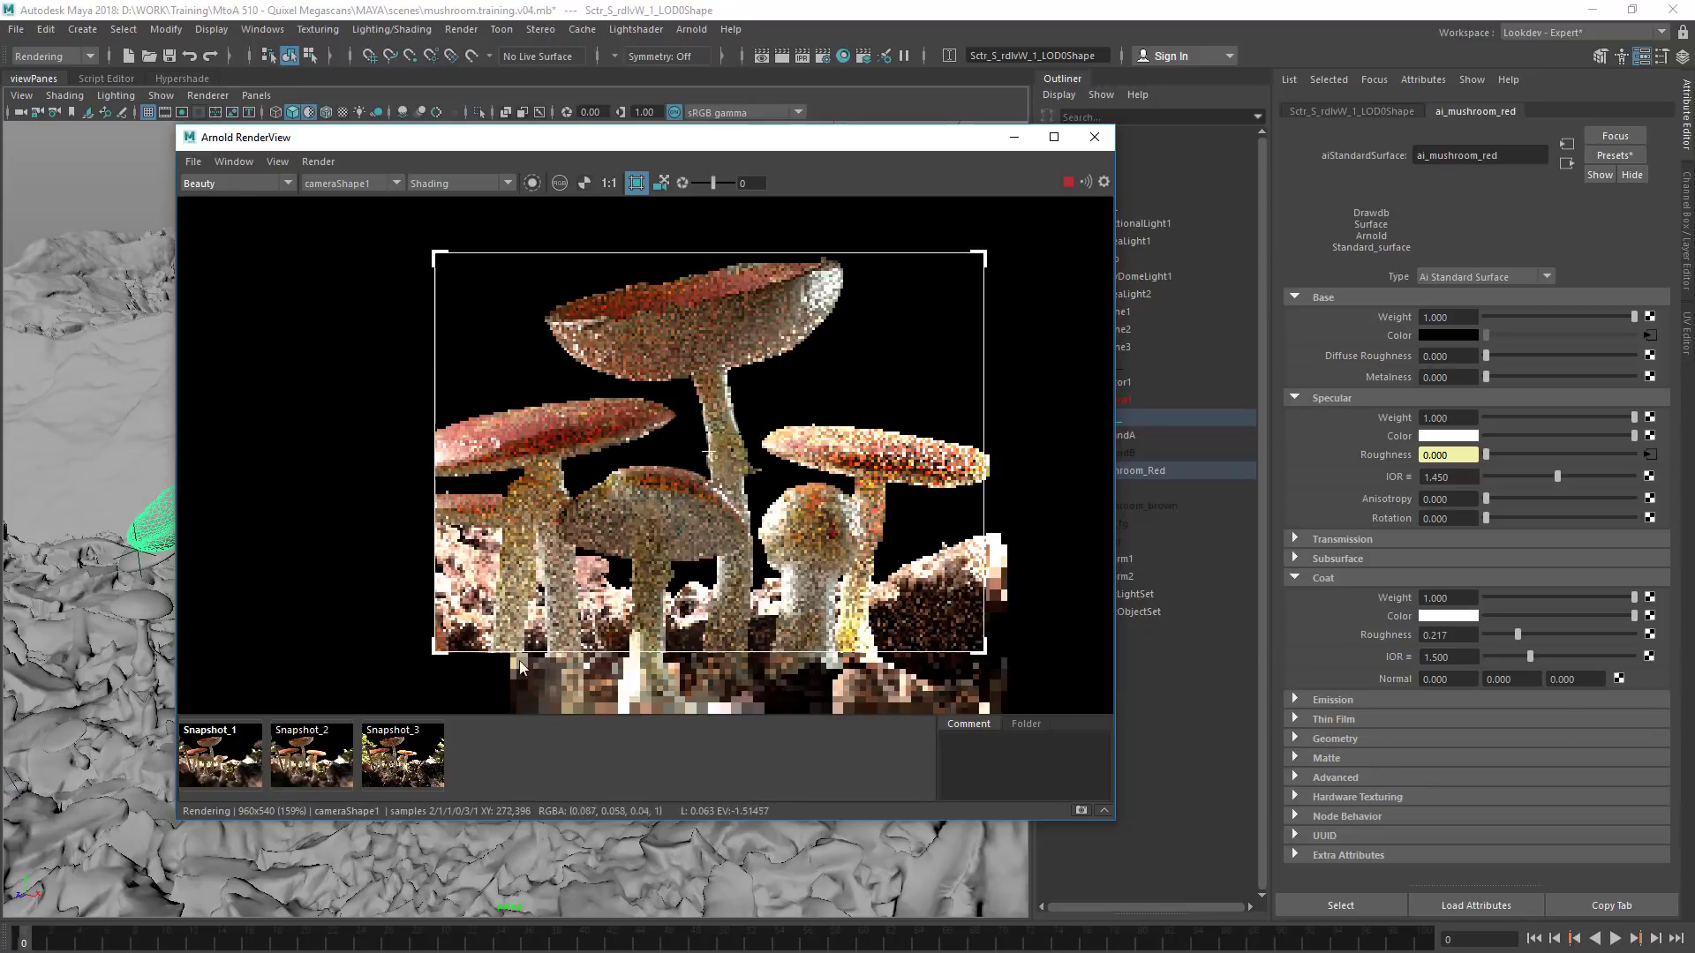
Compare the mushroom group in Snapshot_3 and Snapshot_2 with the live coated render
left_click(415, 768)
left_click(408, 765)
left_click(328, 756)
left_click(327, 761)
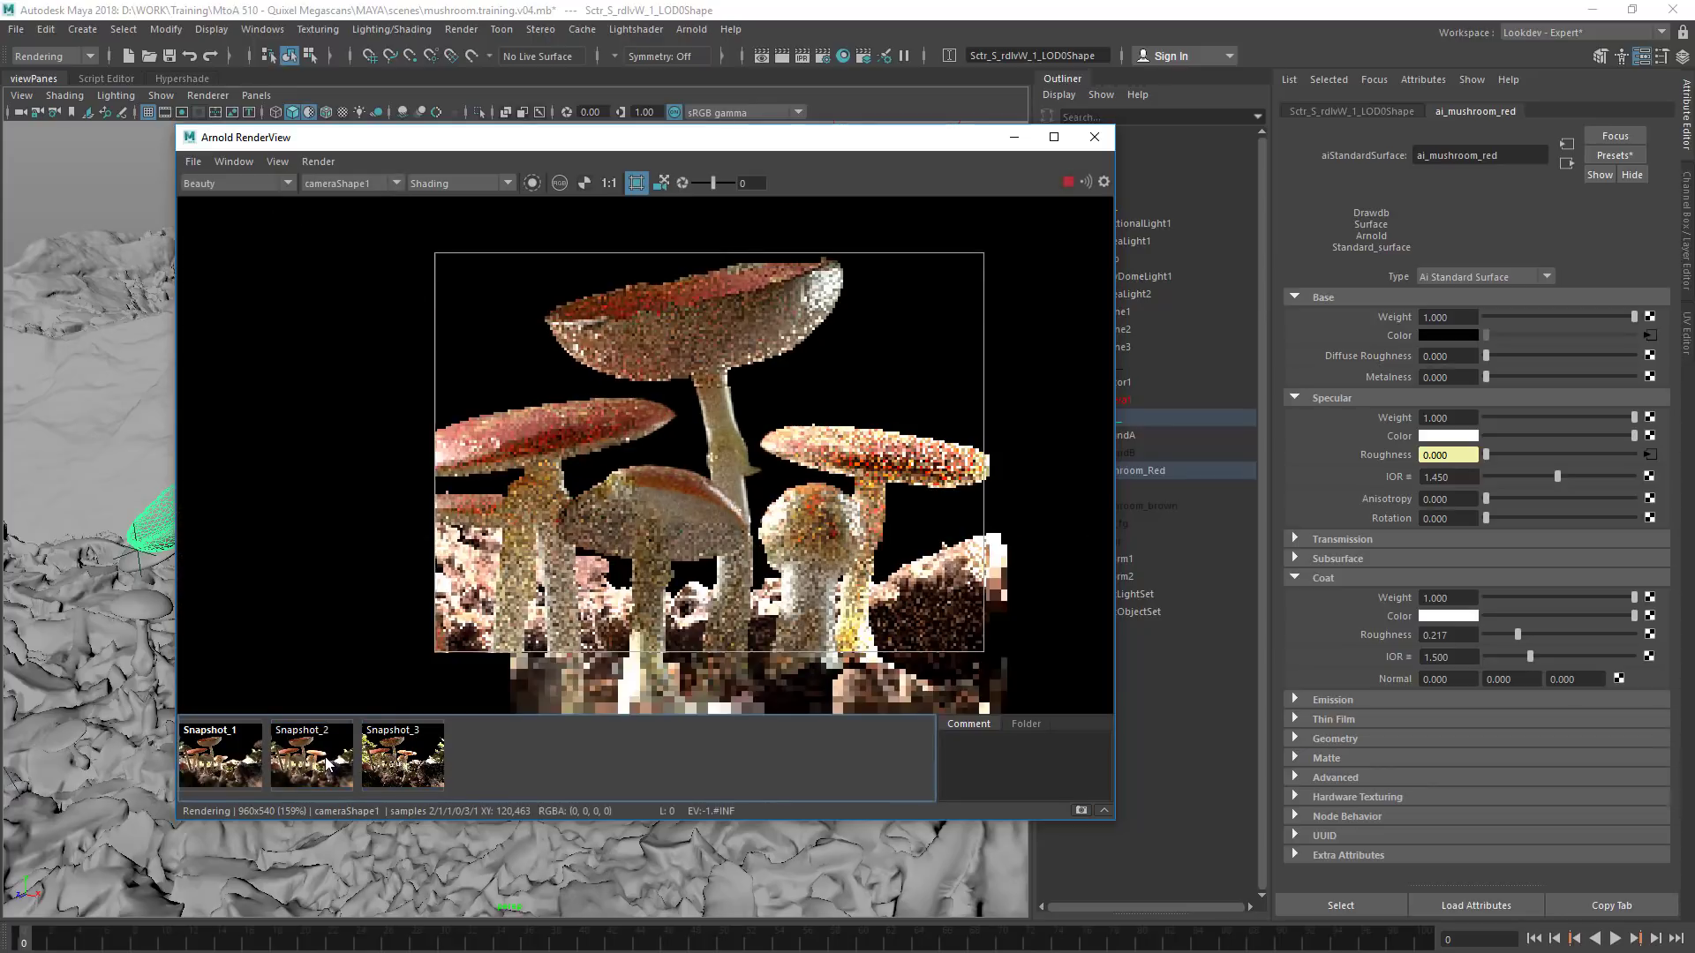
left_click(321, 764)
left_click(323, 767)
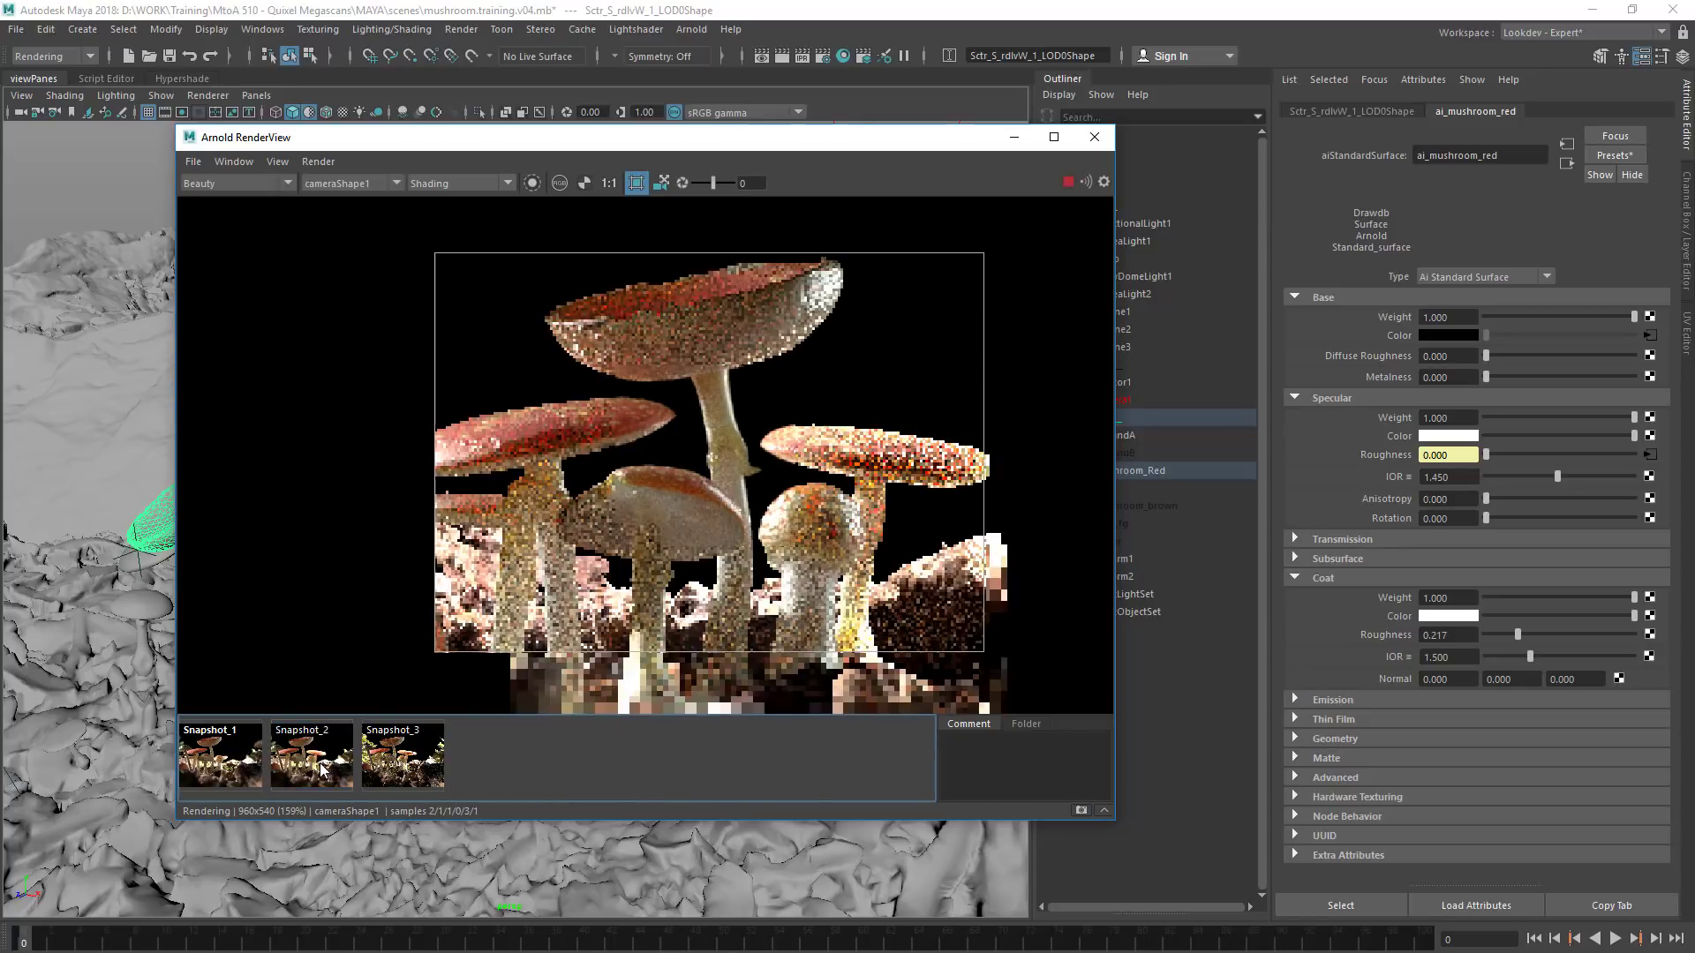
left_click(323, 771)
left_click(323, 770)
left_click(323, 771)
left_click(323, 771)
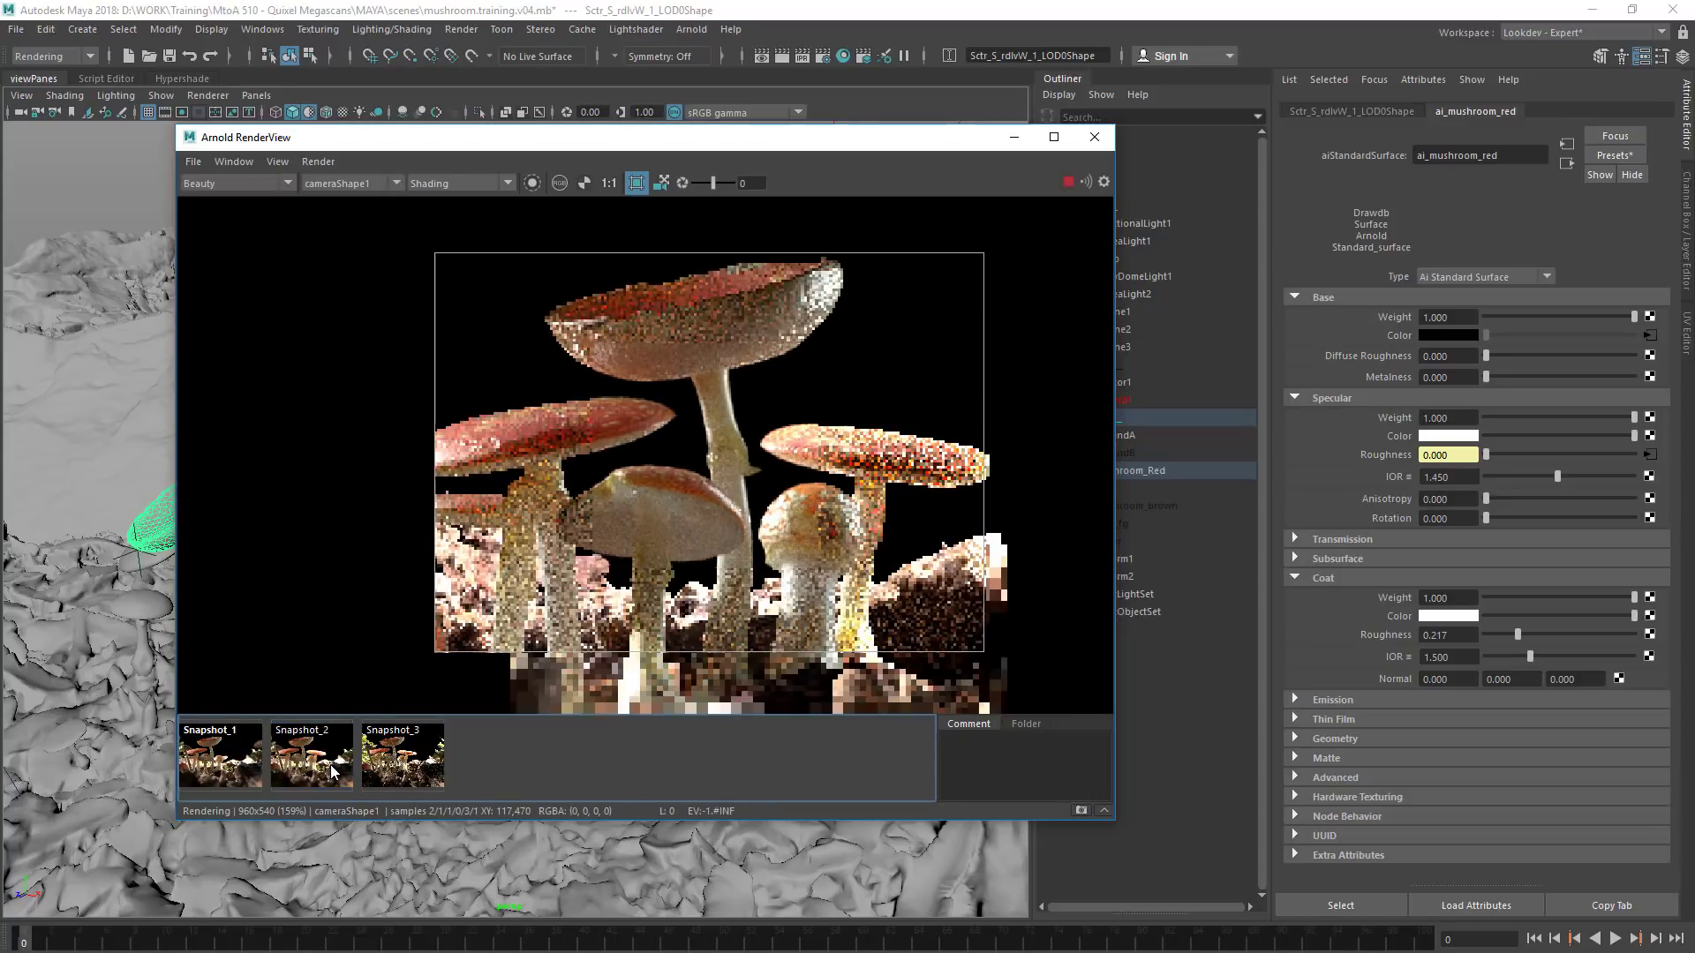
left_click(335, 773)
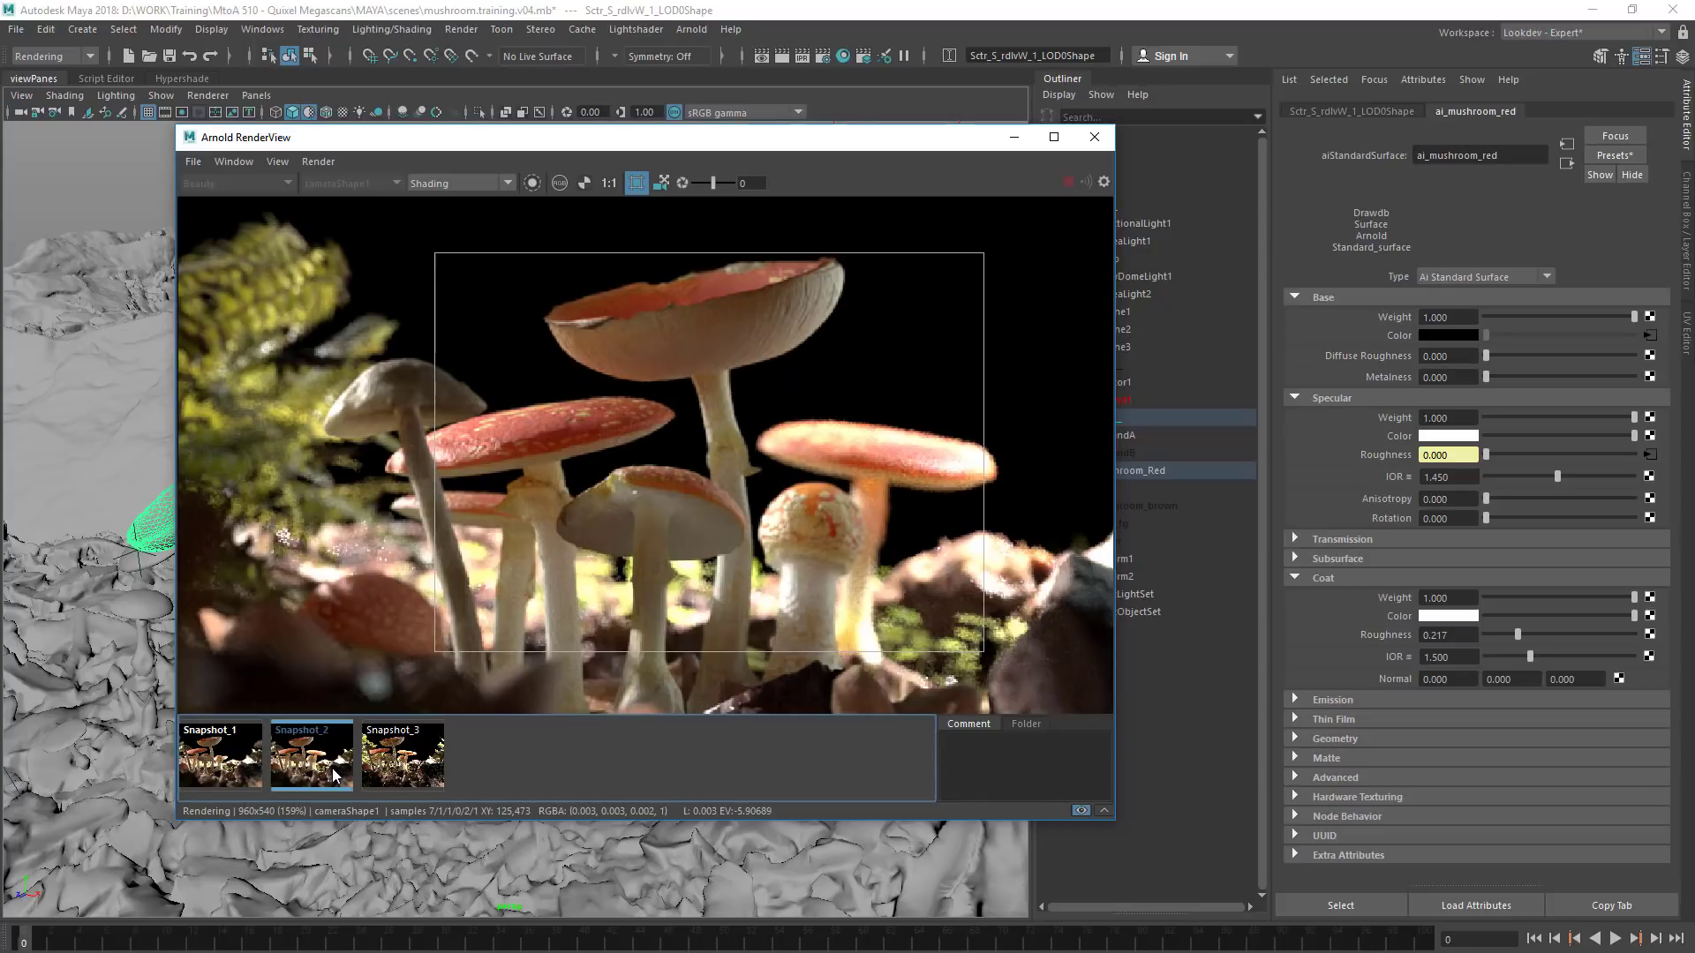
left_click(334, 773)
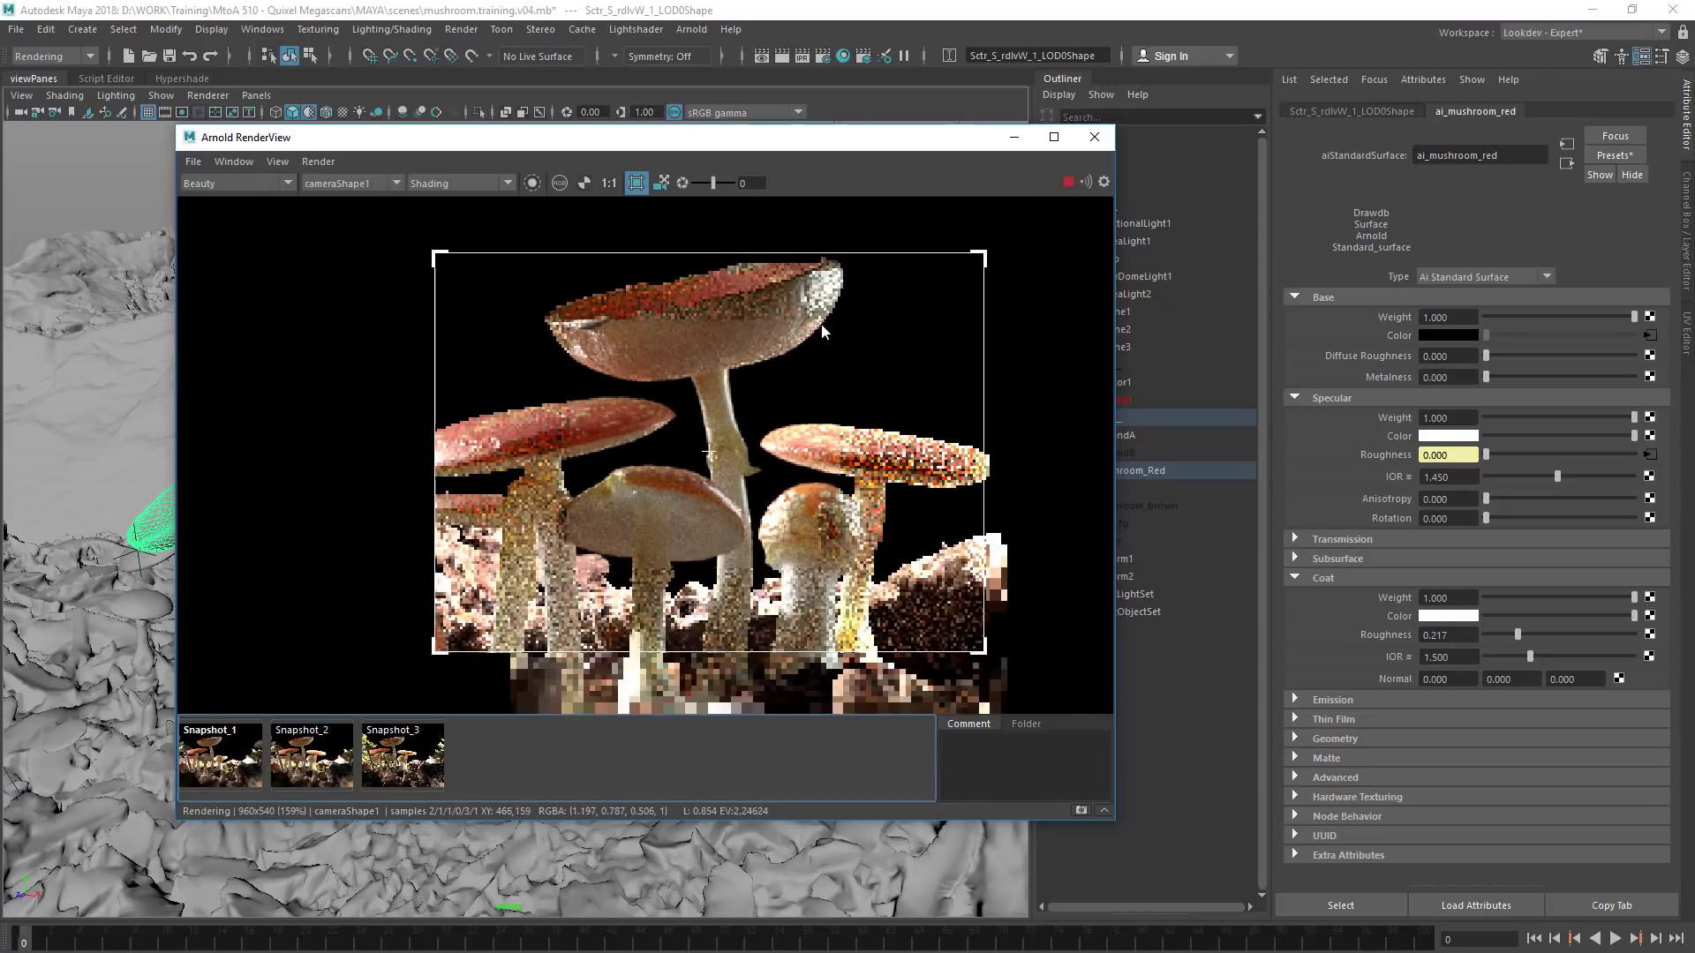
left_click(290, 774)
left_click(290, 771)
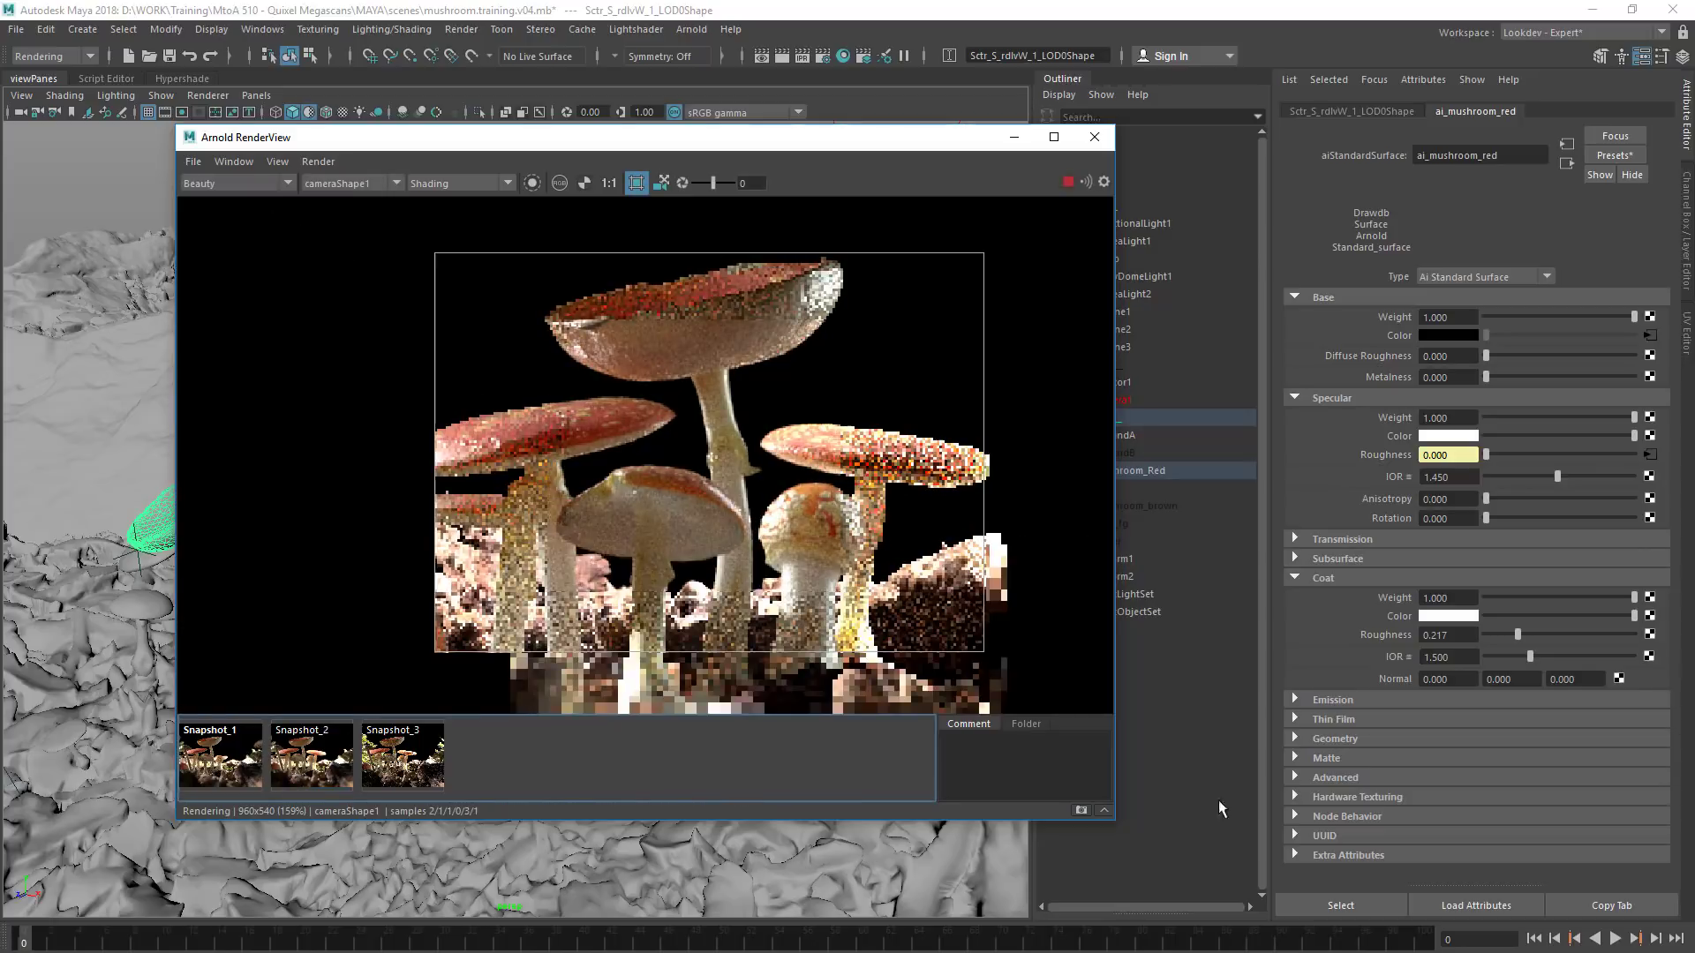
Set the coat roughness to 0.35 and coat weight to 0.3, and crop the render to the right half of the tallest cap
left_click(1462, 636)
type("0.35")
key("Tab")
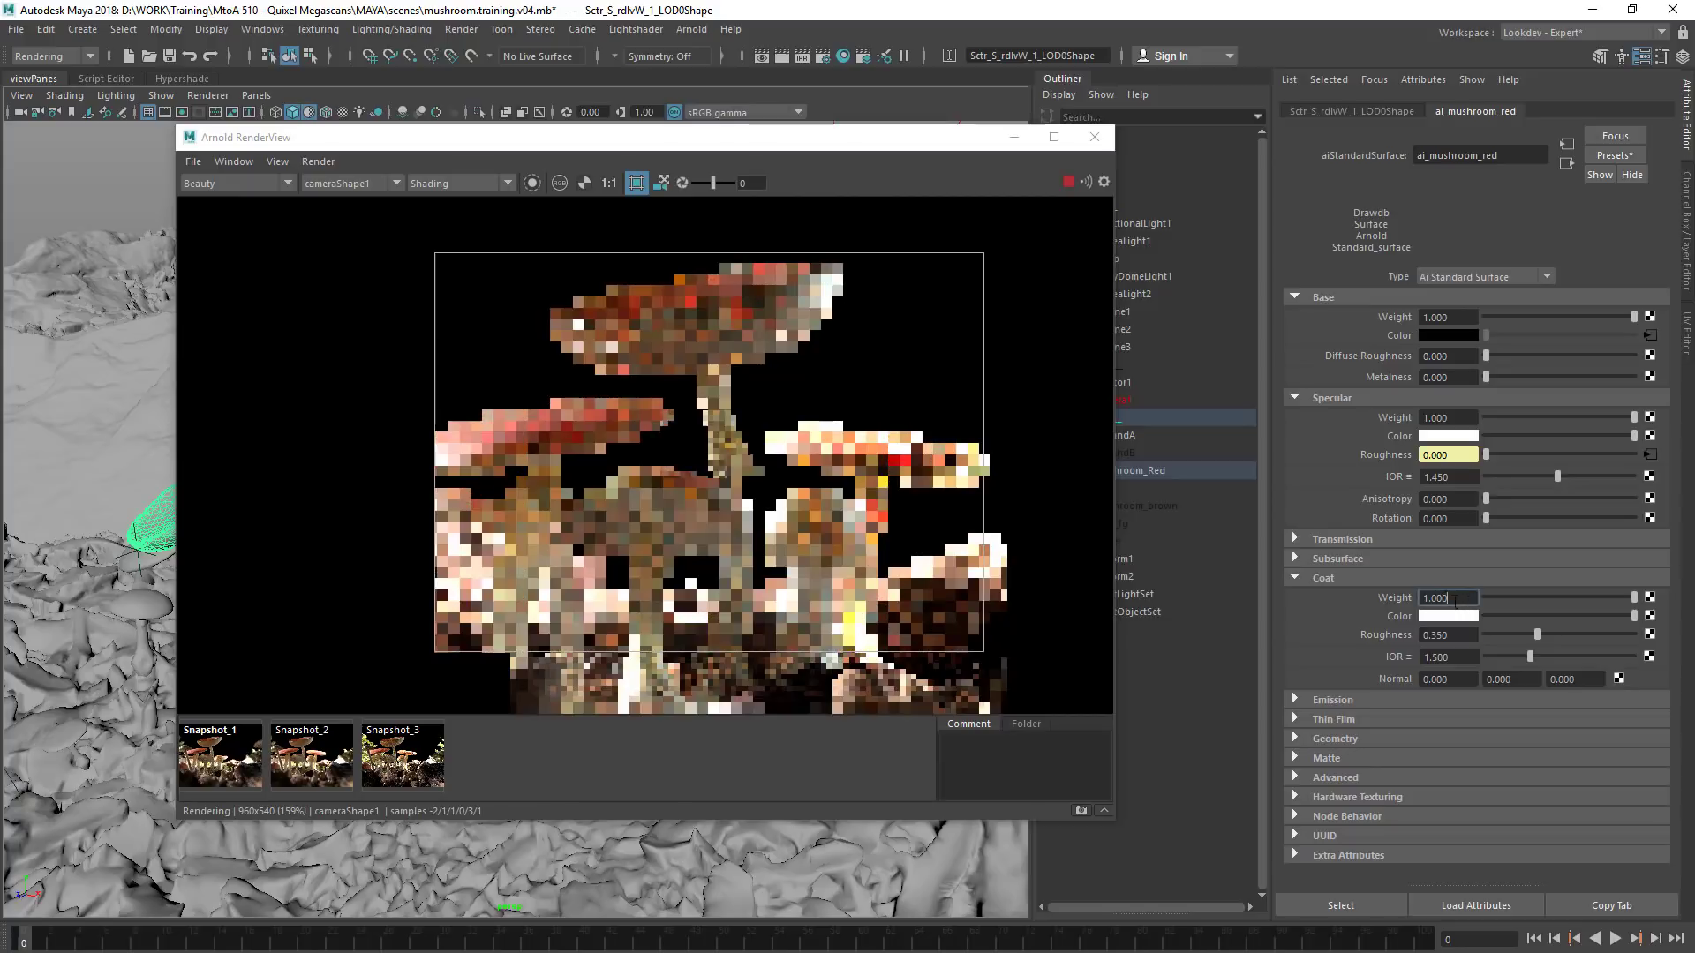
type("0.3")
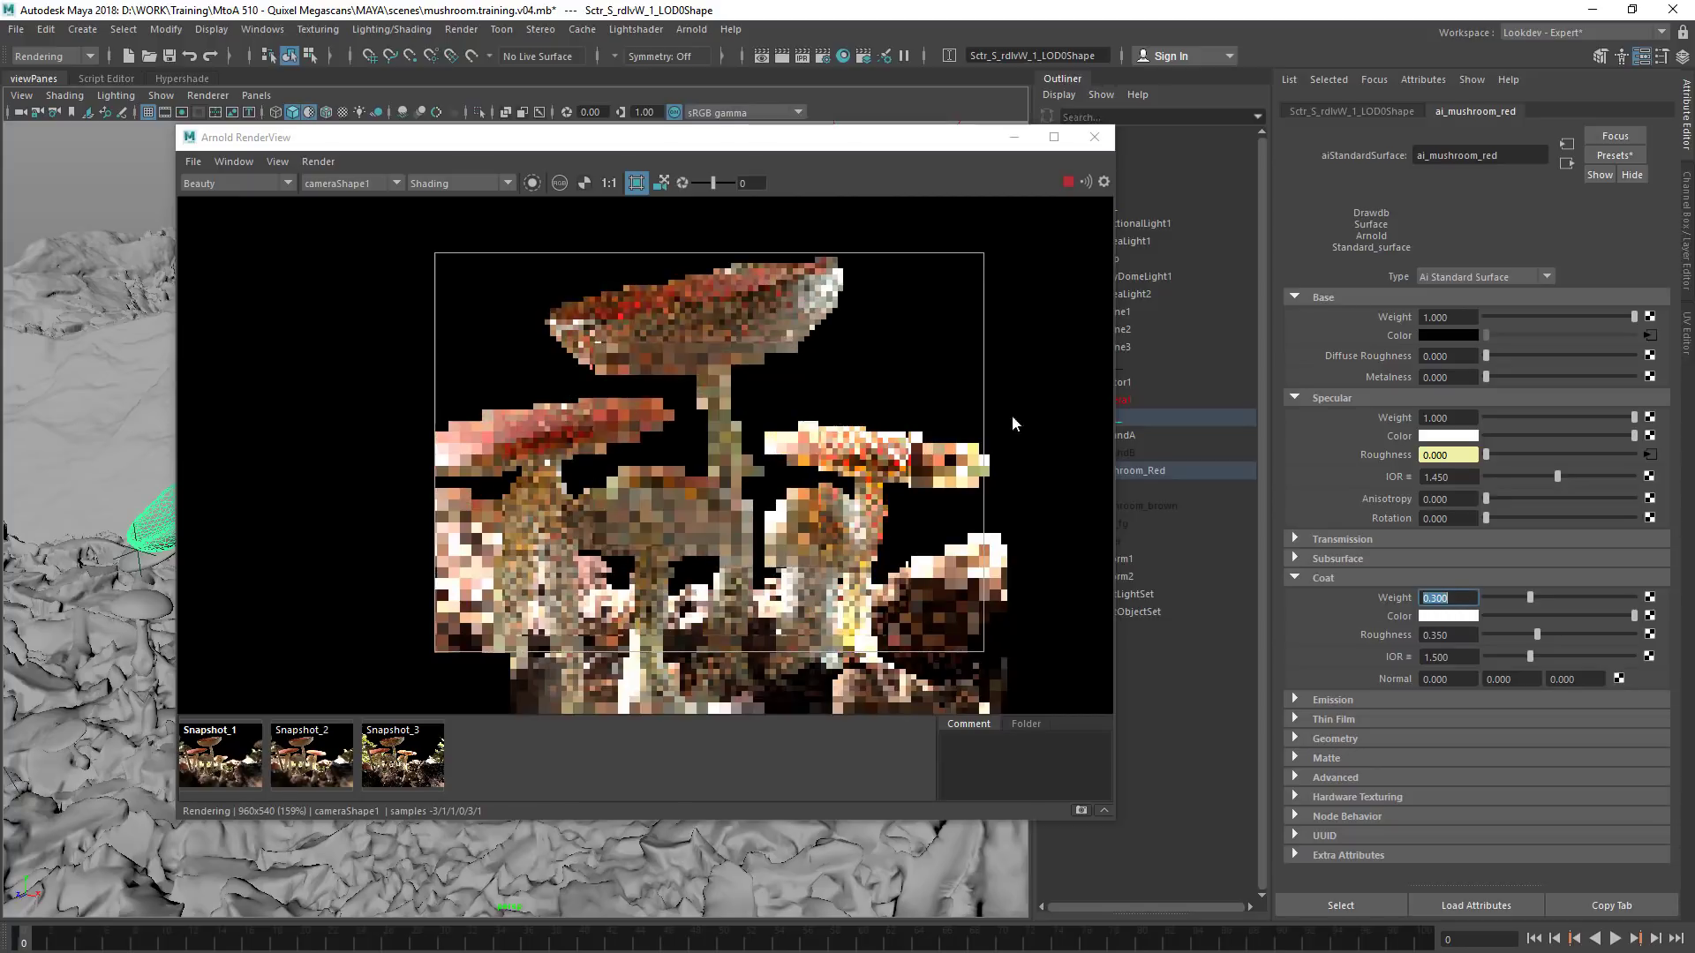
key("Return")
left_click_drag(865, 244, 721, 360)
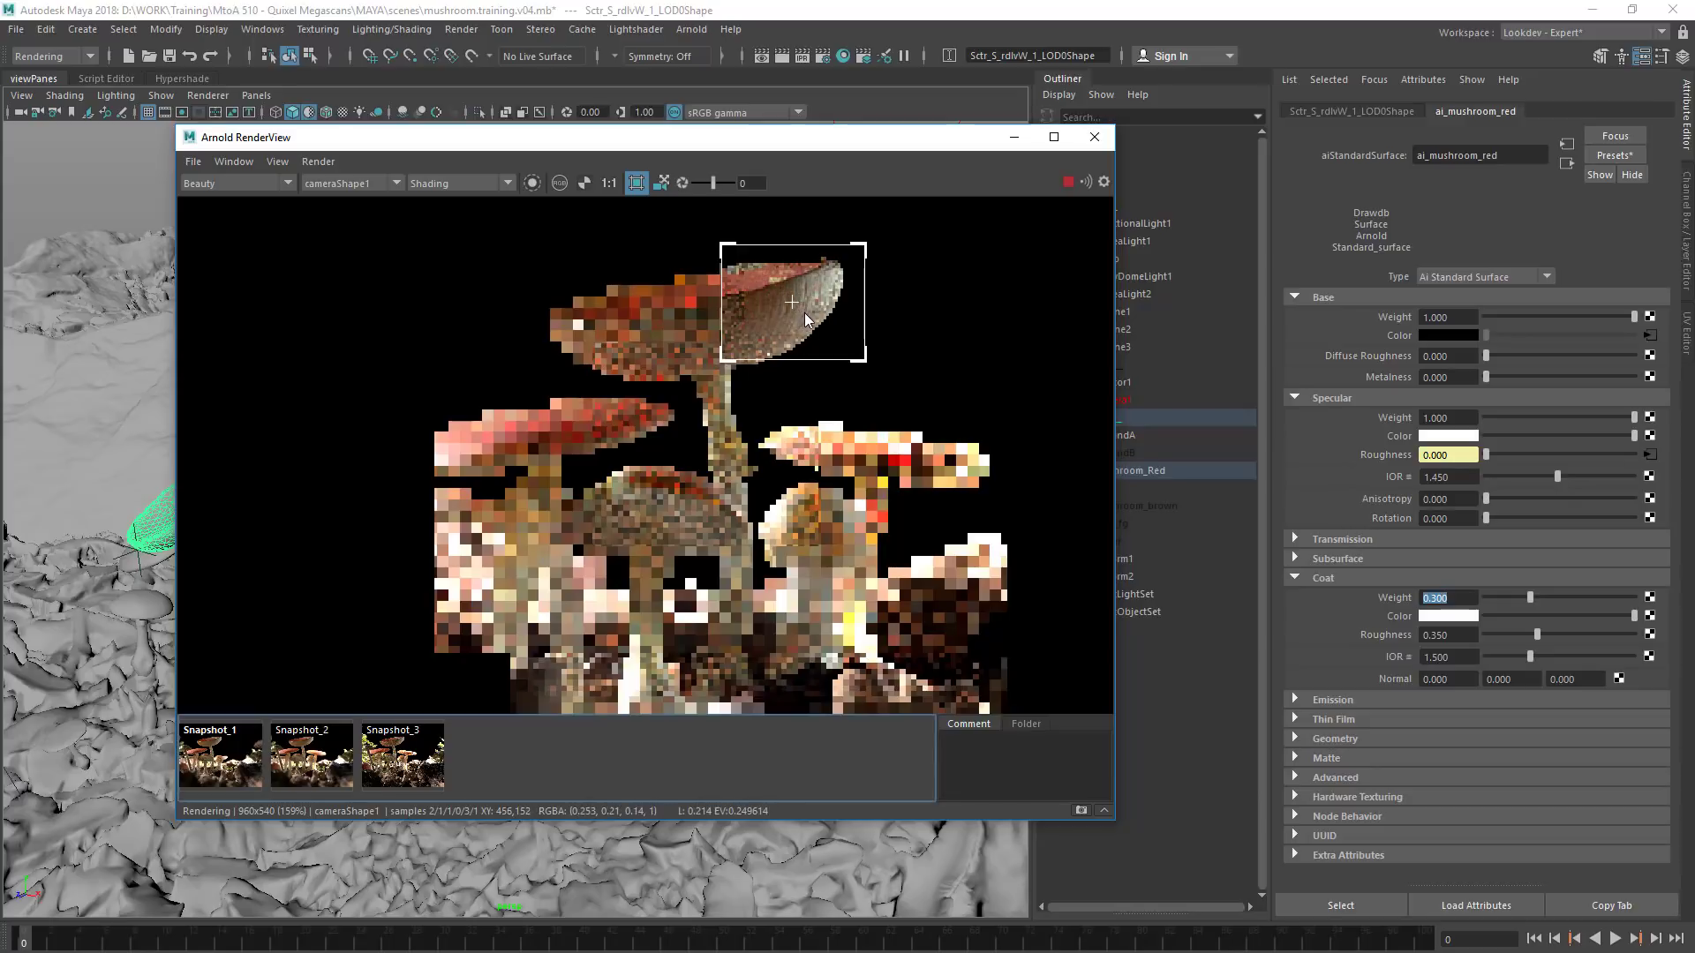
Add the built-in coat_direct and coat_indirect AOVs to the active AOVs and close the render settings
left_click(825, 57)
left_click(1080, 234)
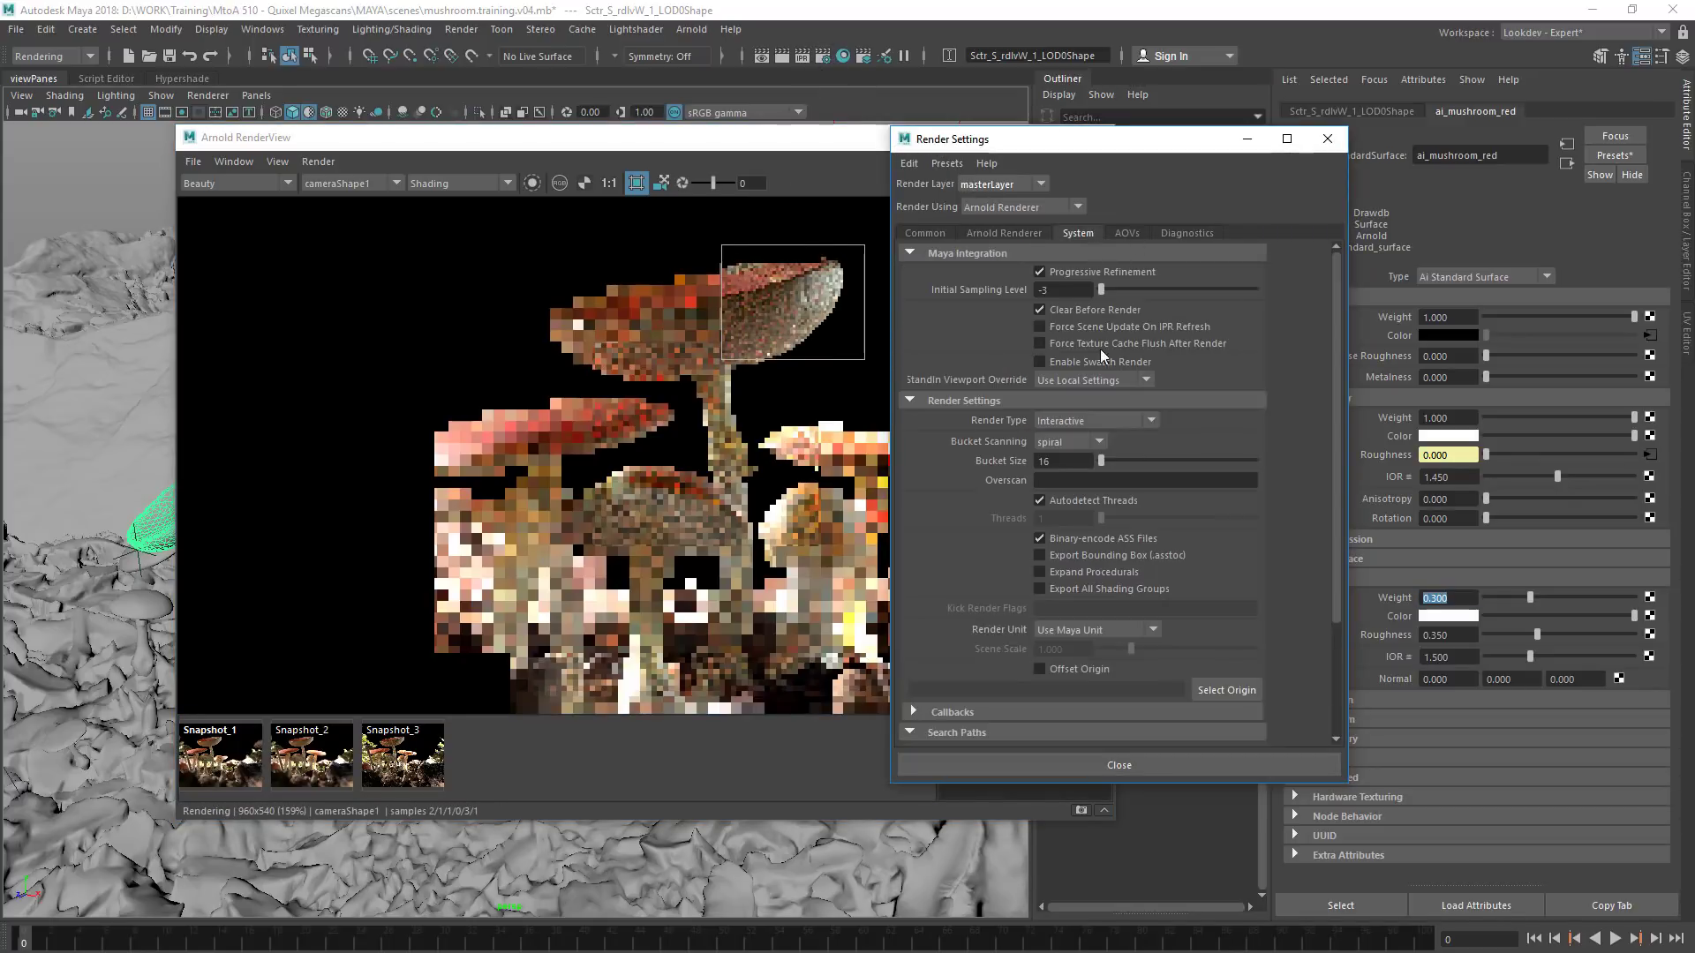
left_click(1129, 233)
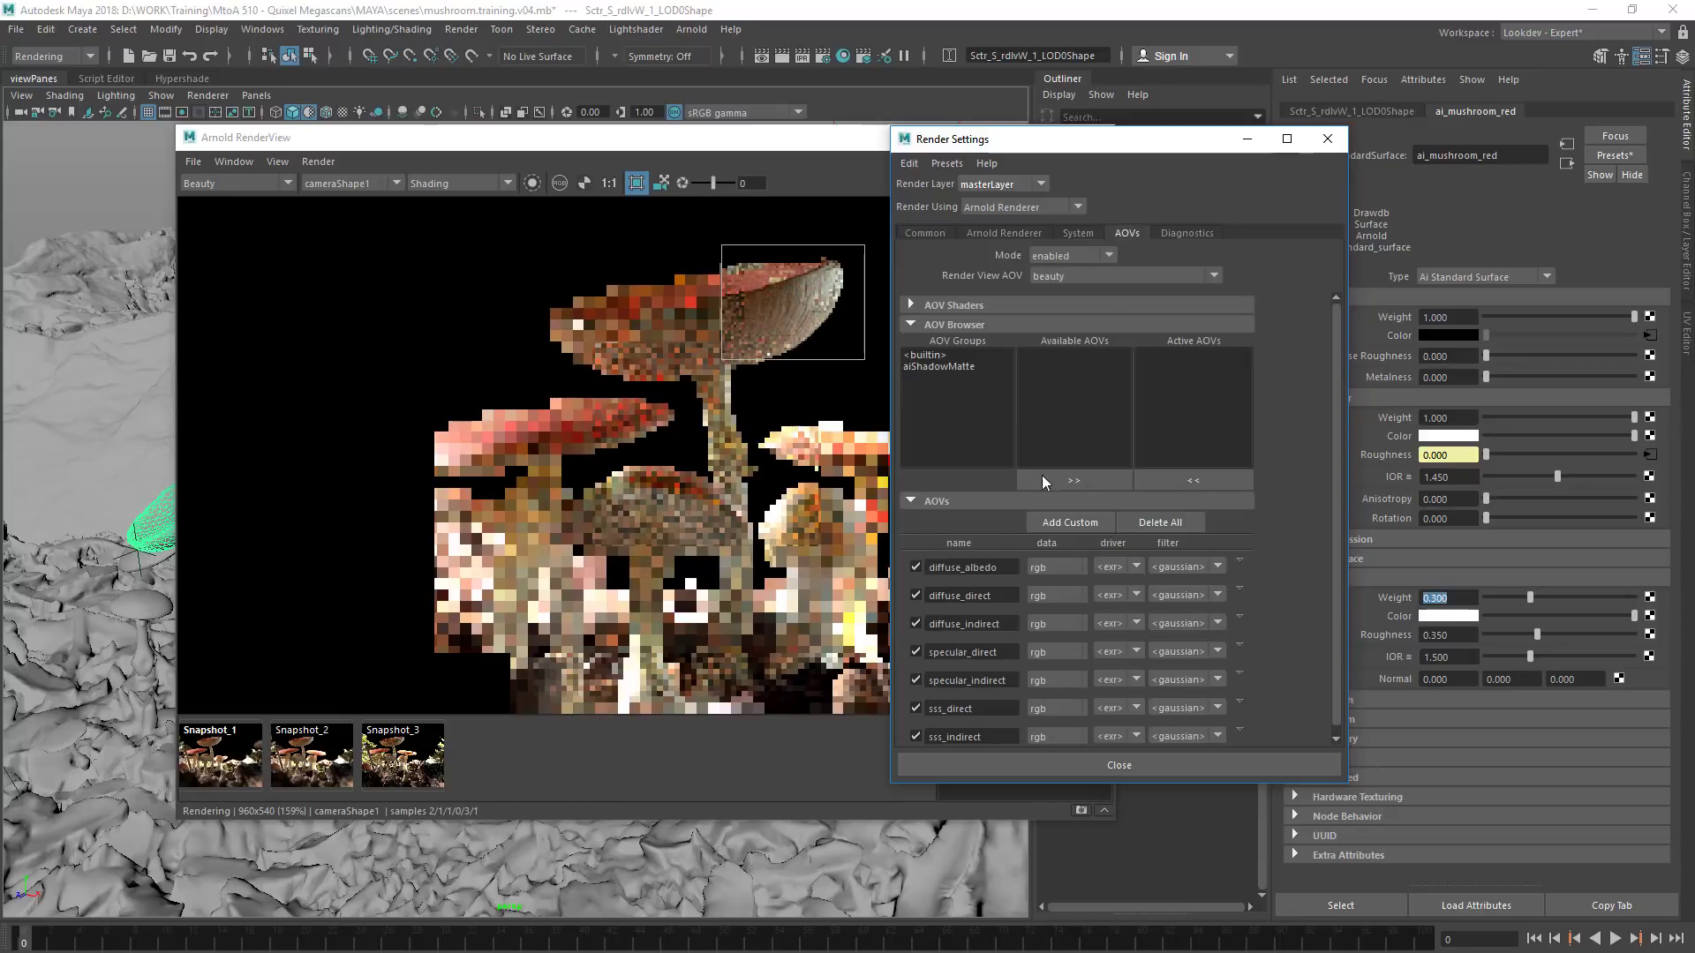
left_click(927, 355)
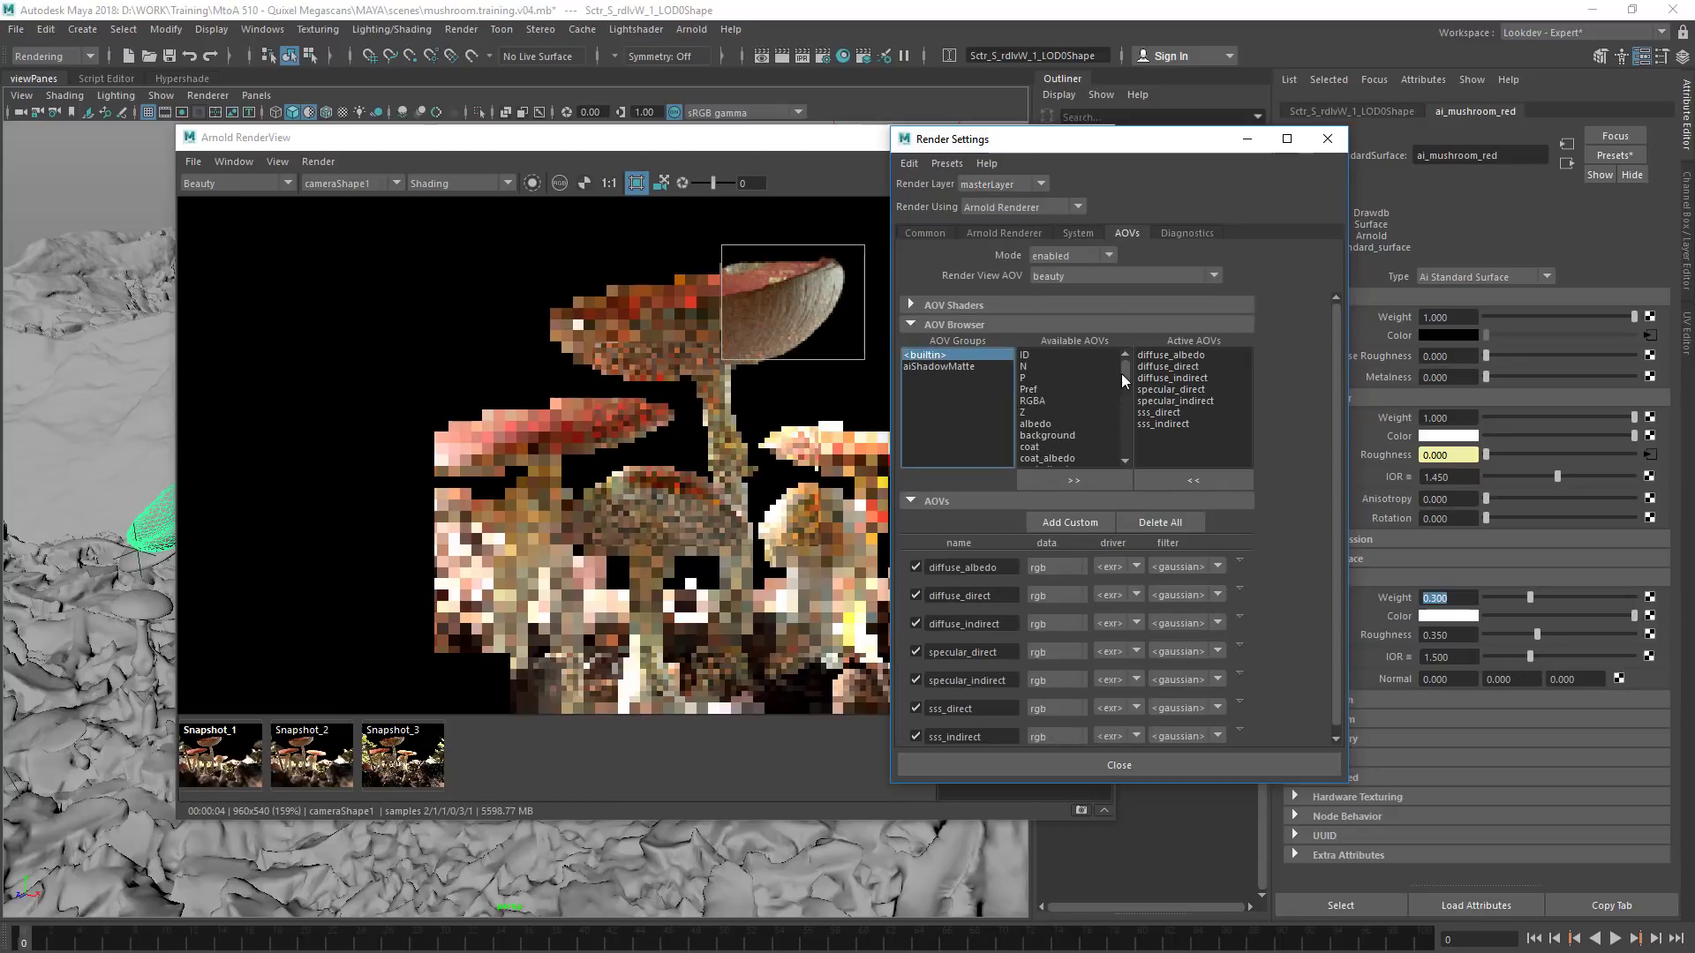
left_click_drag(1125, 373, 1126, 395)
left_click(1078, 401)
left_click(1078, 413, "shift")
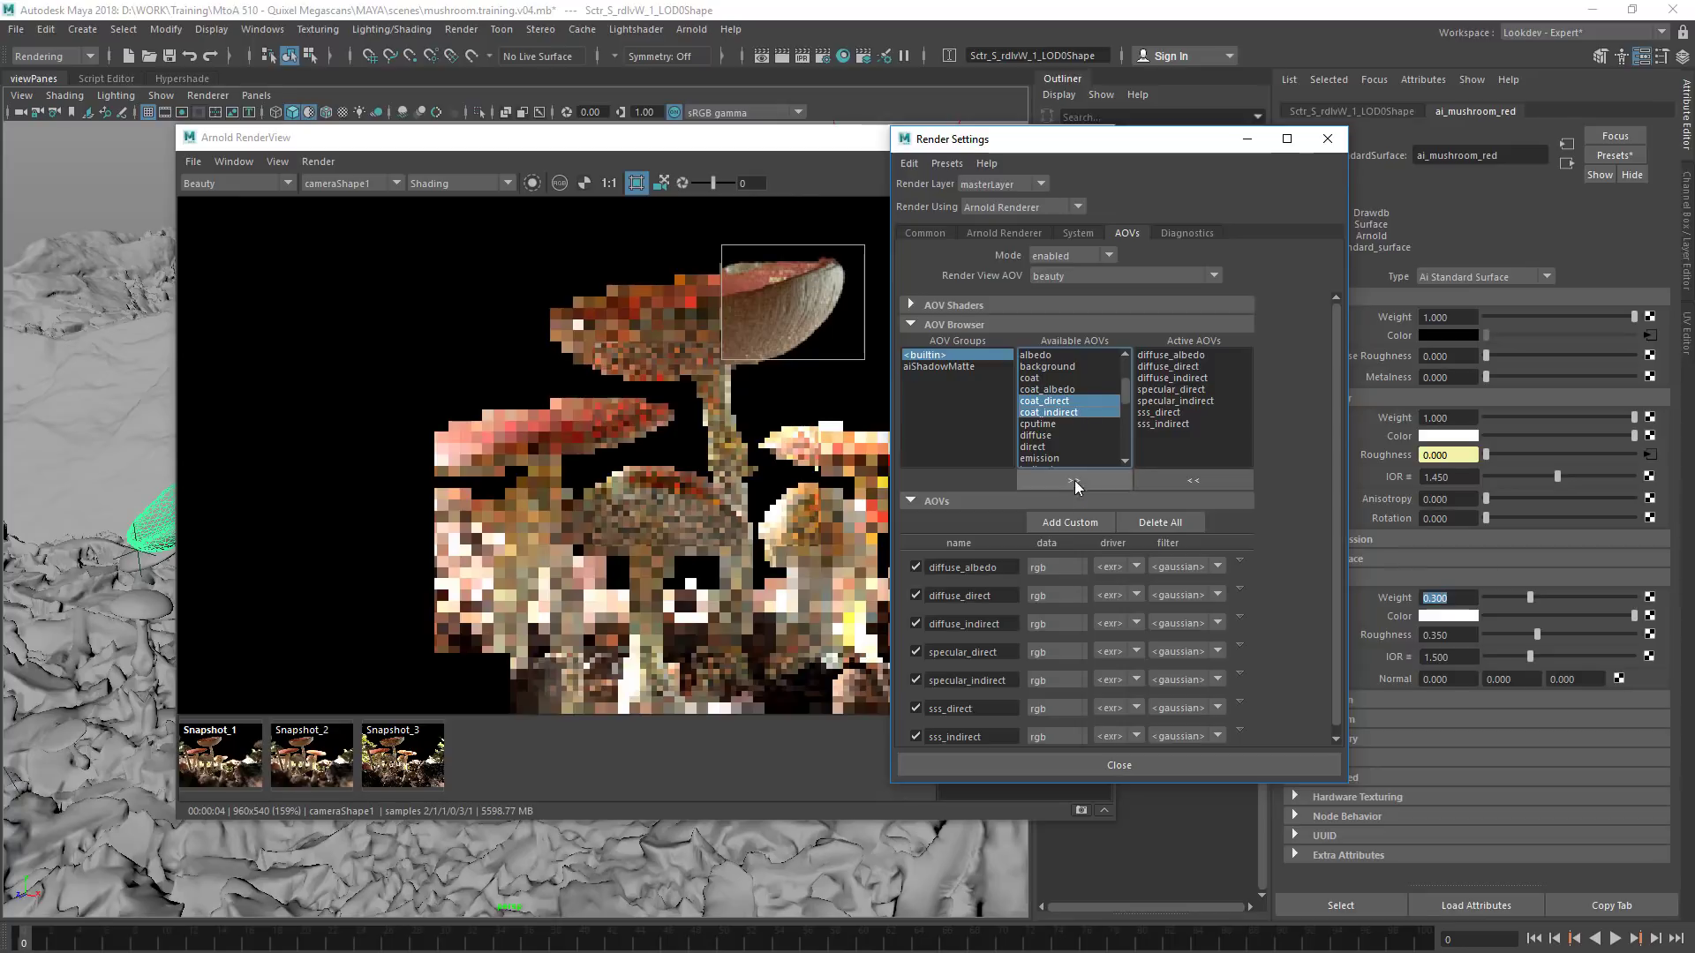
left_click(1073, 480)
left_click(1329, 137)
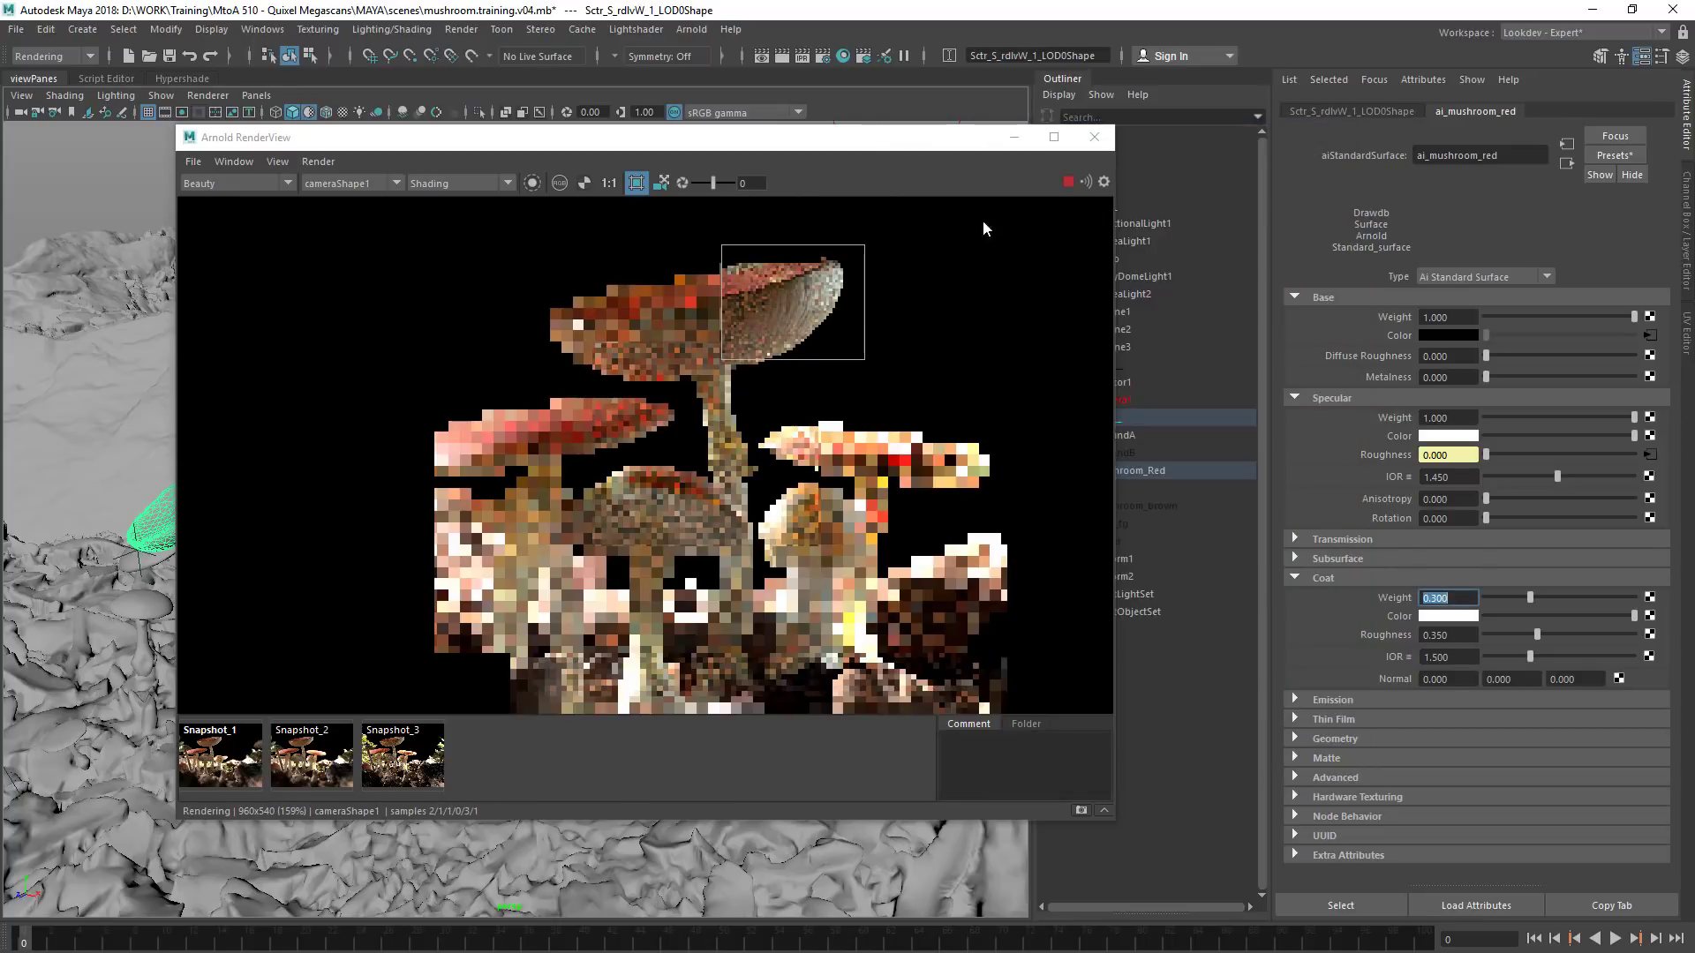
Compare the coat_direct pass with the coat_indirect and specular passes on the cap, and return to the Beauty pass
left_click(210, 182)
left_click(220, 210)
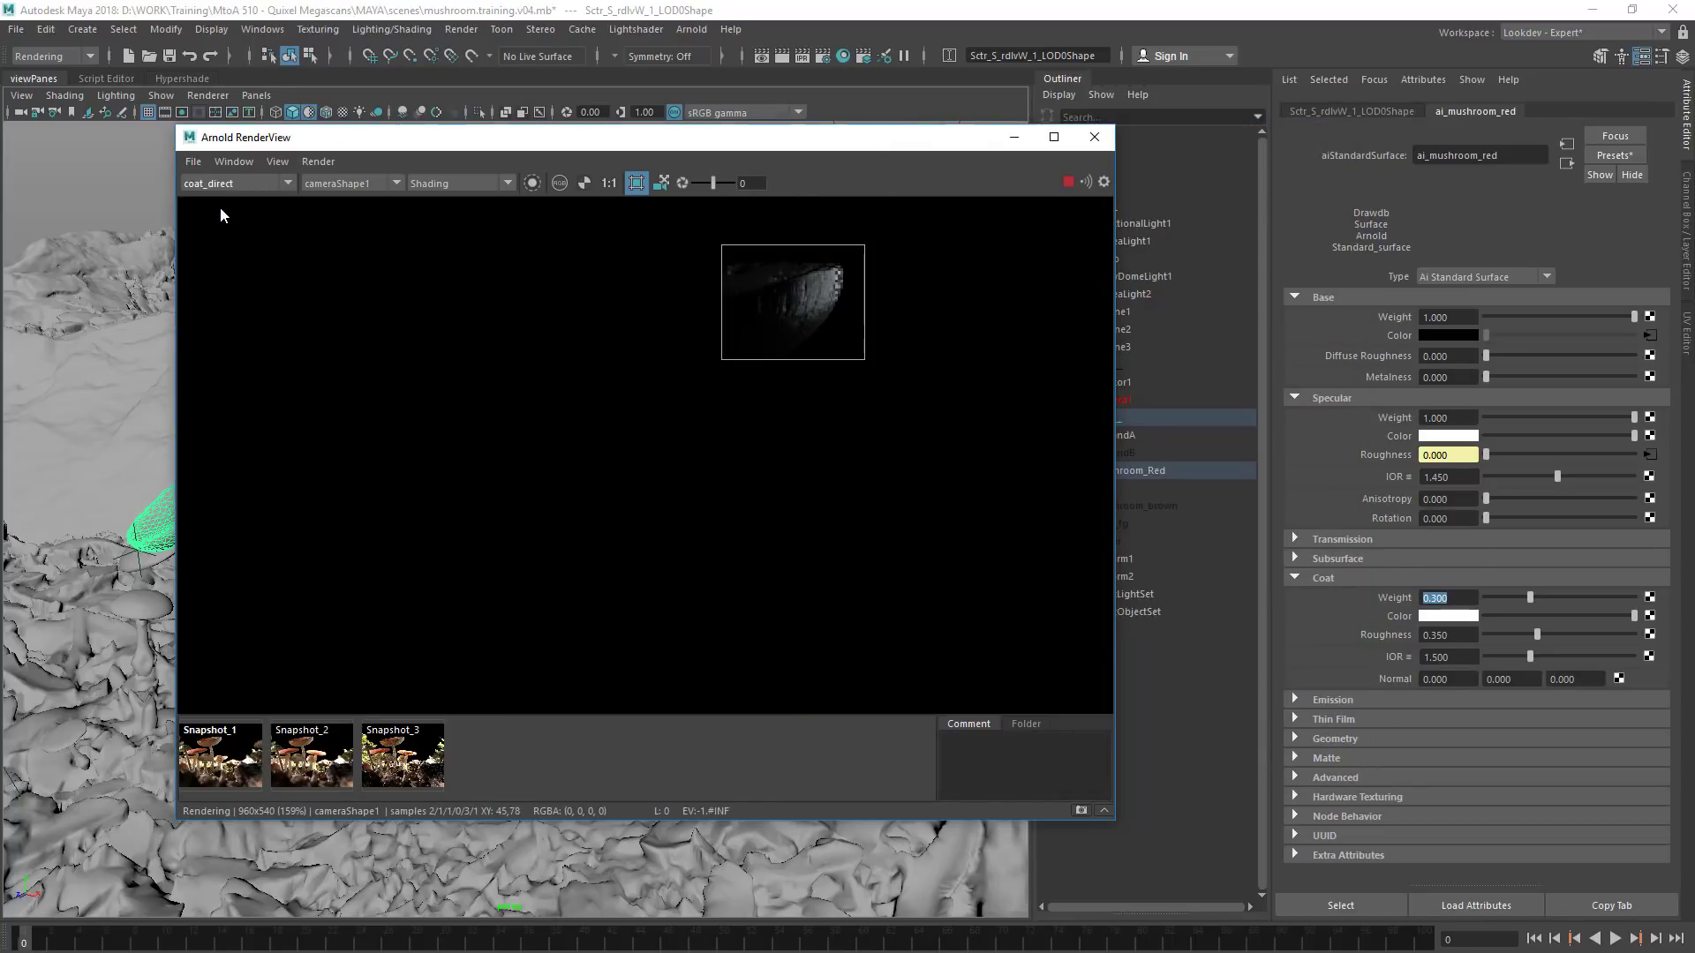
left_click(229, 184)
left_click(216, 222)
left_click(227, 184)
left_click(235, 210)
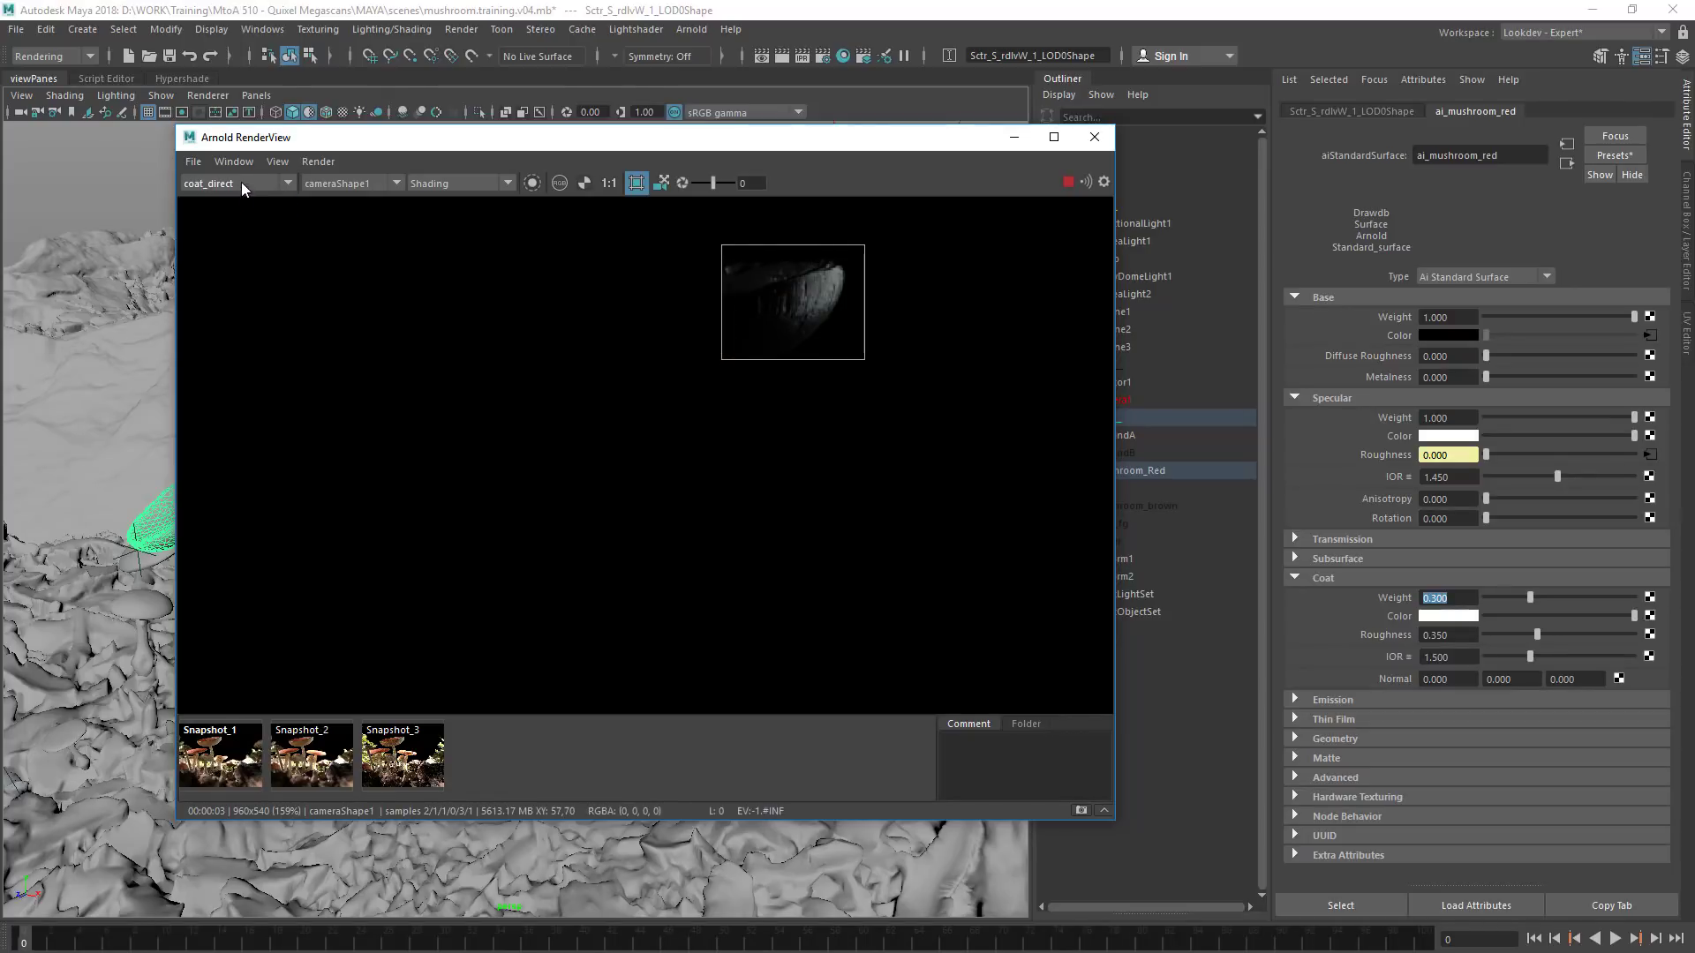
left_click(240, 186)
left_click(240, 273)
left_click(251, 185)
left_click(246, 210)
left_click(249, 193)
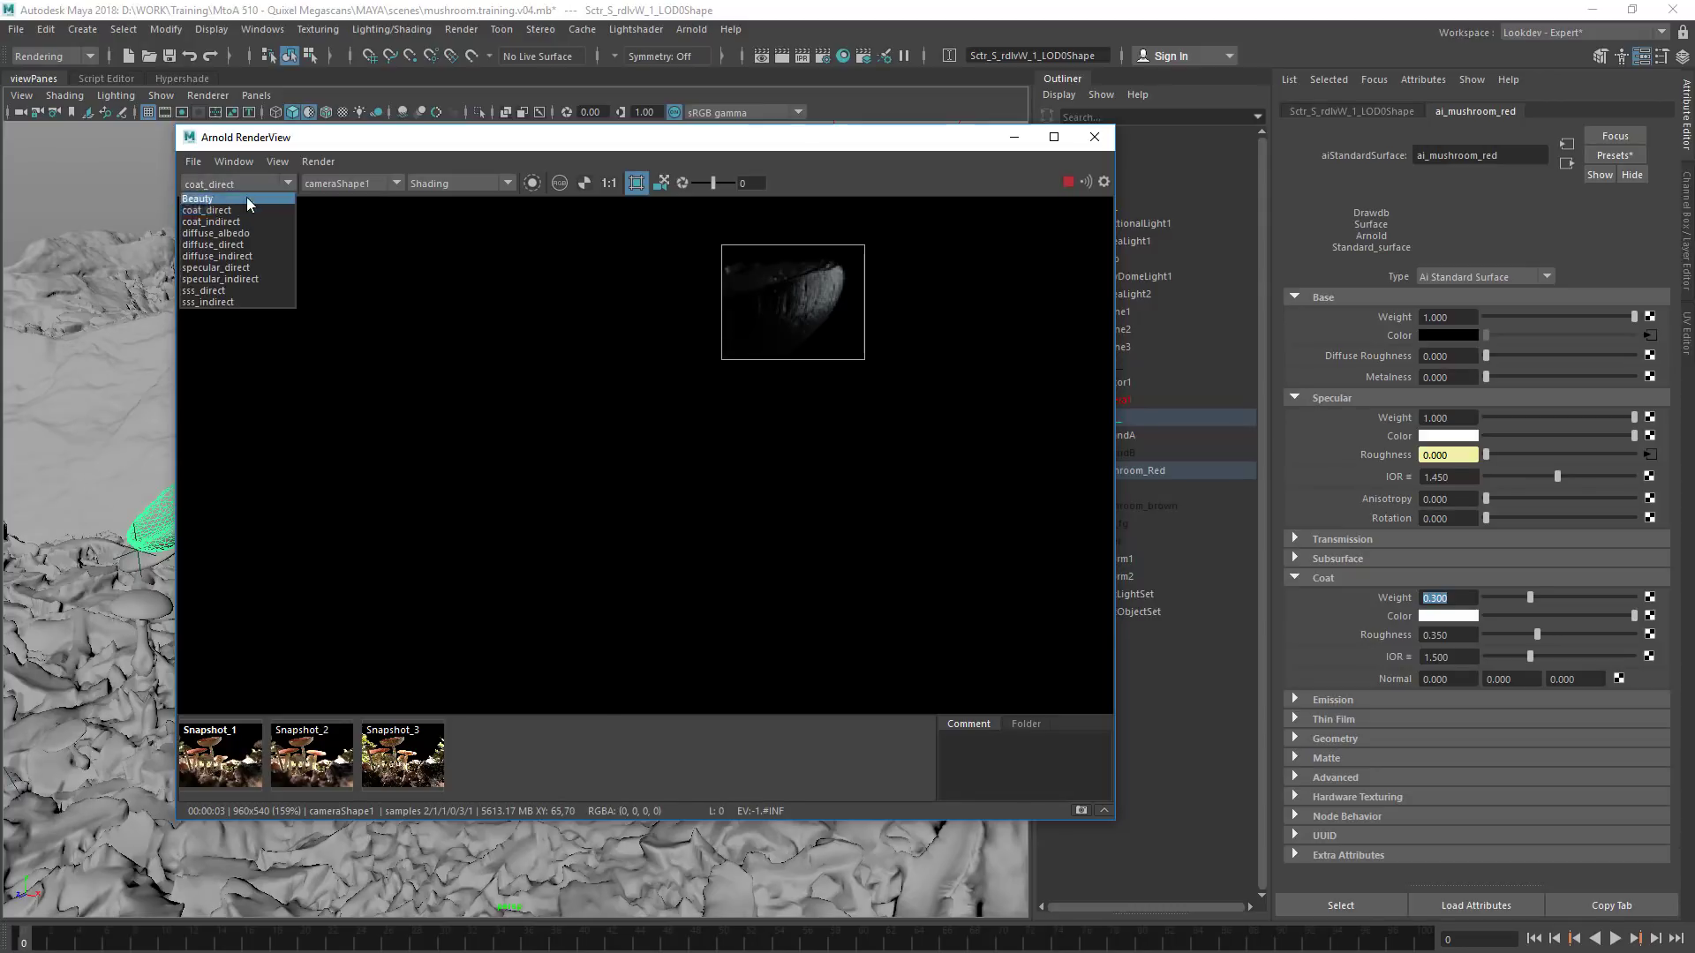
left_click(247, 208)
Set the coat roughness to 0.15, compare the coat_direct and specular_direct passes on the cap, and return to the Beauty pass
left_click(1444, 635)
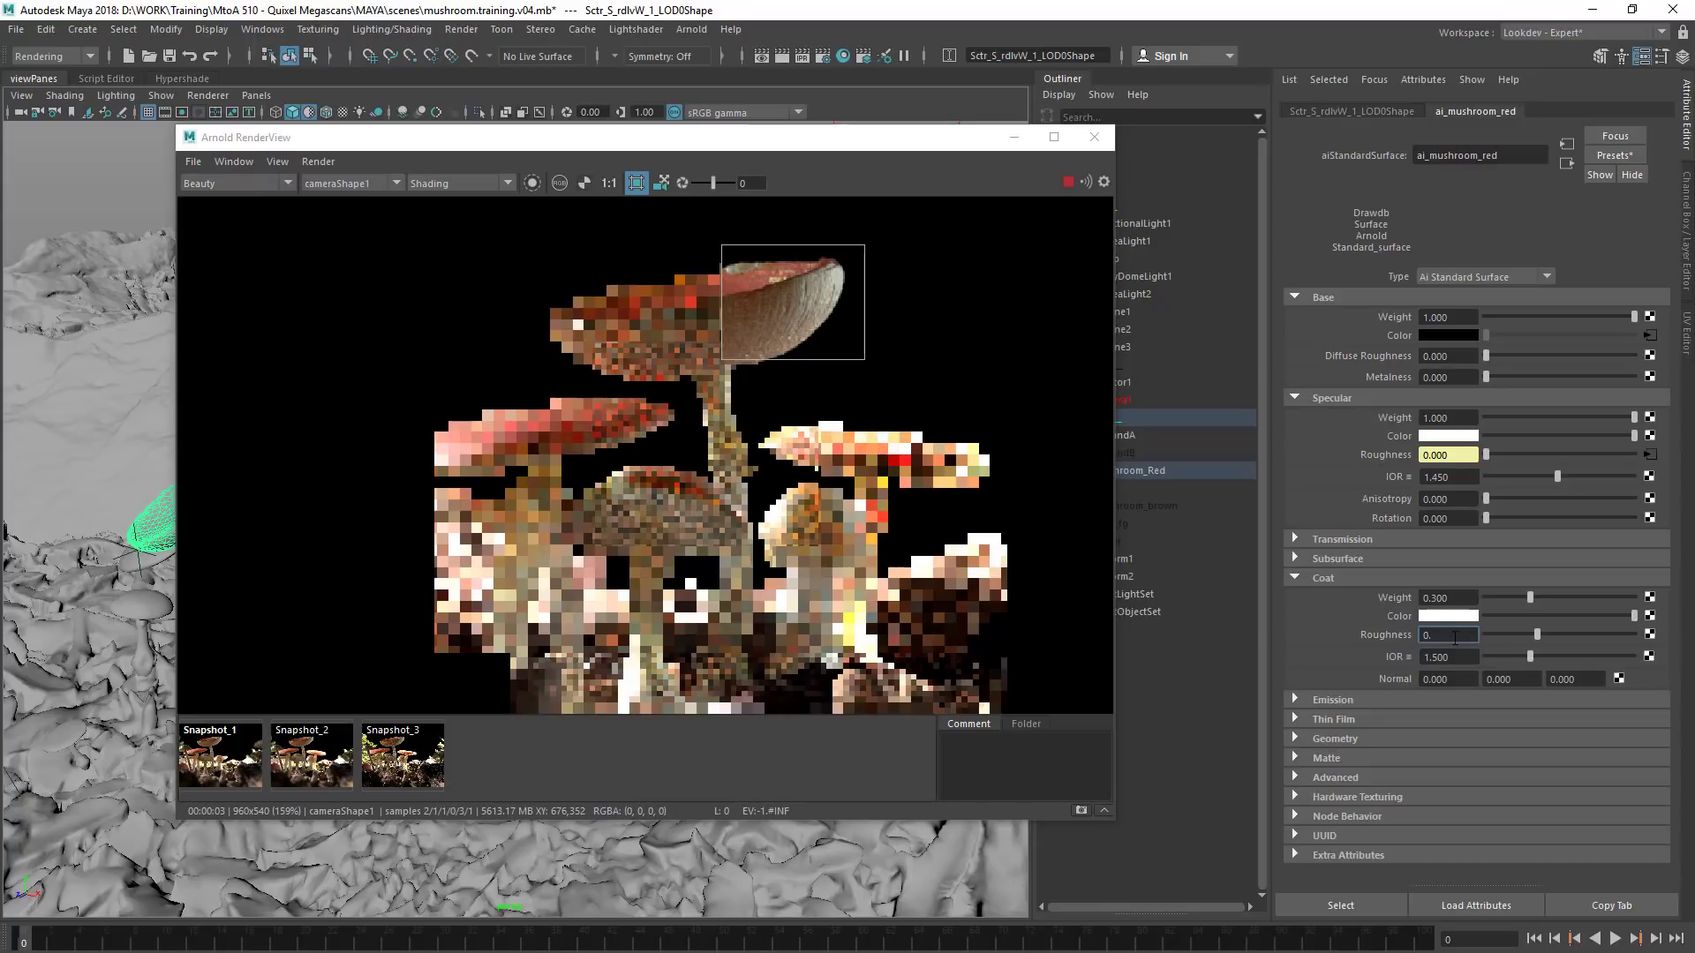
key("Return")
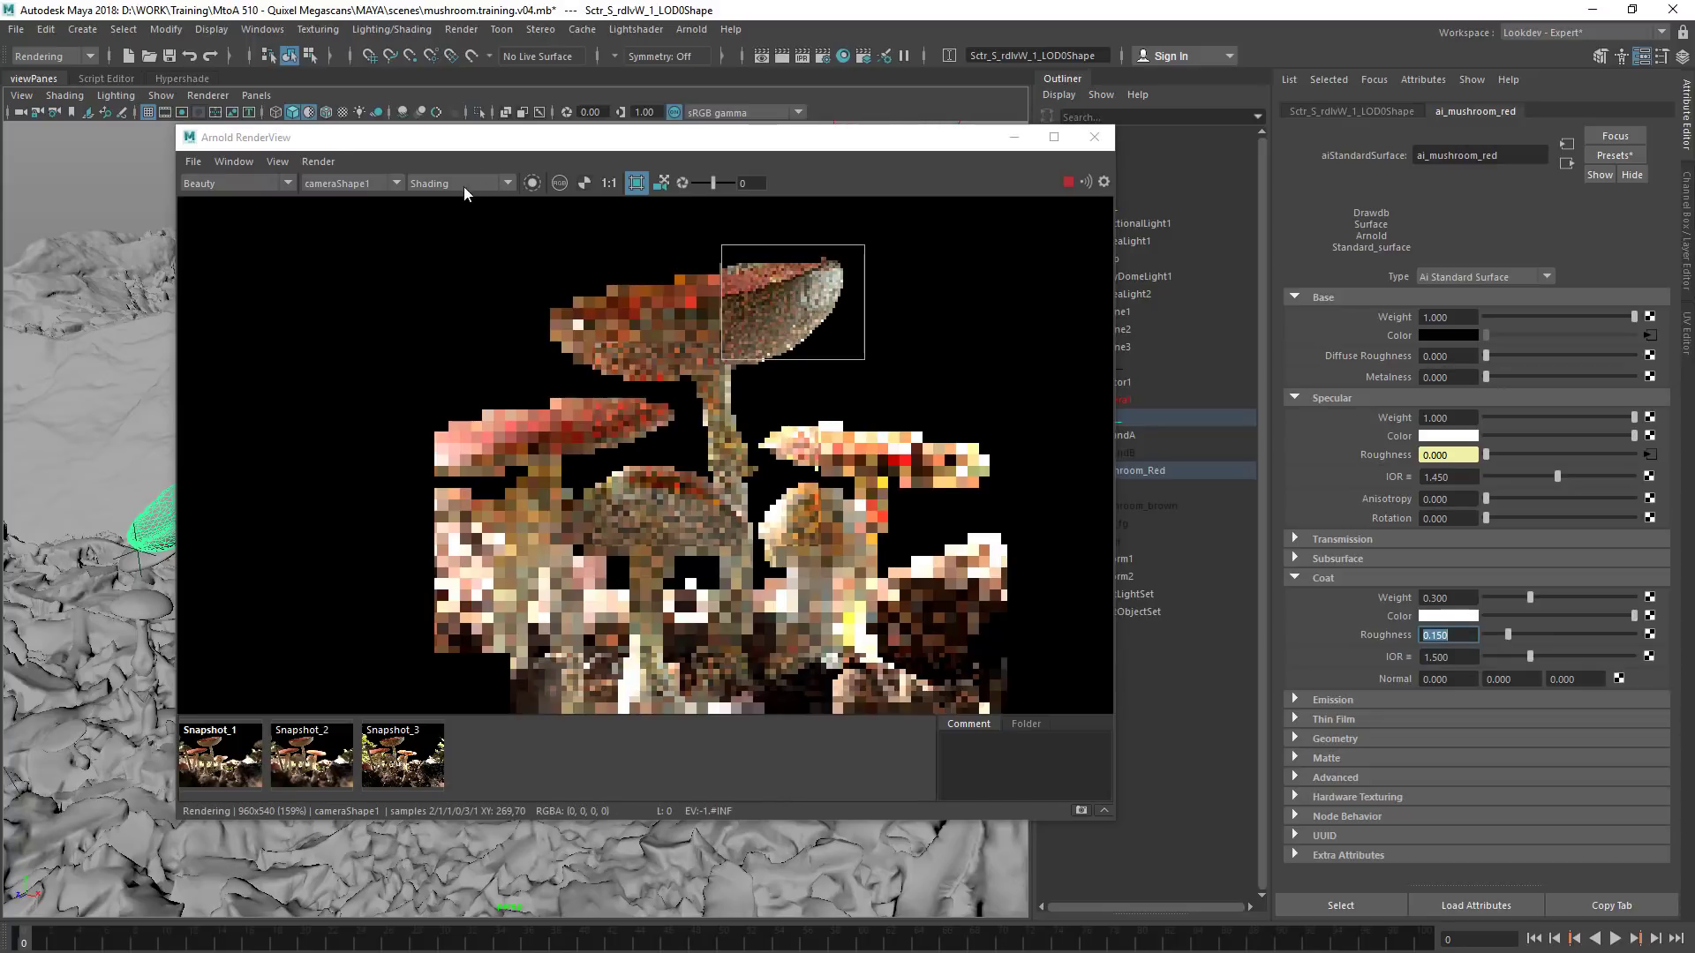
left_click(249, 183)
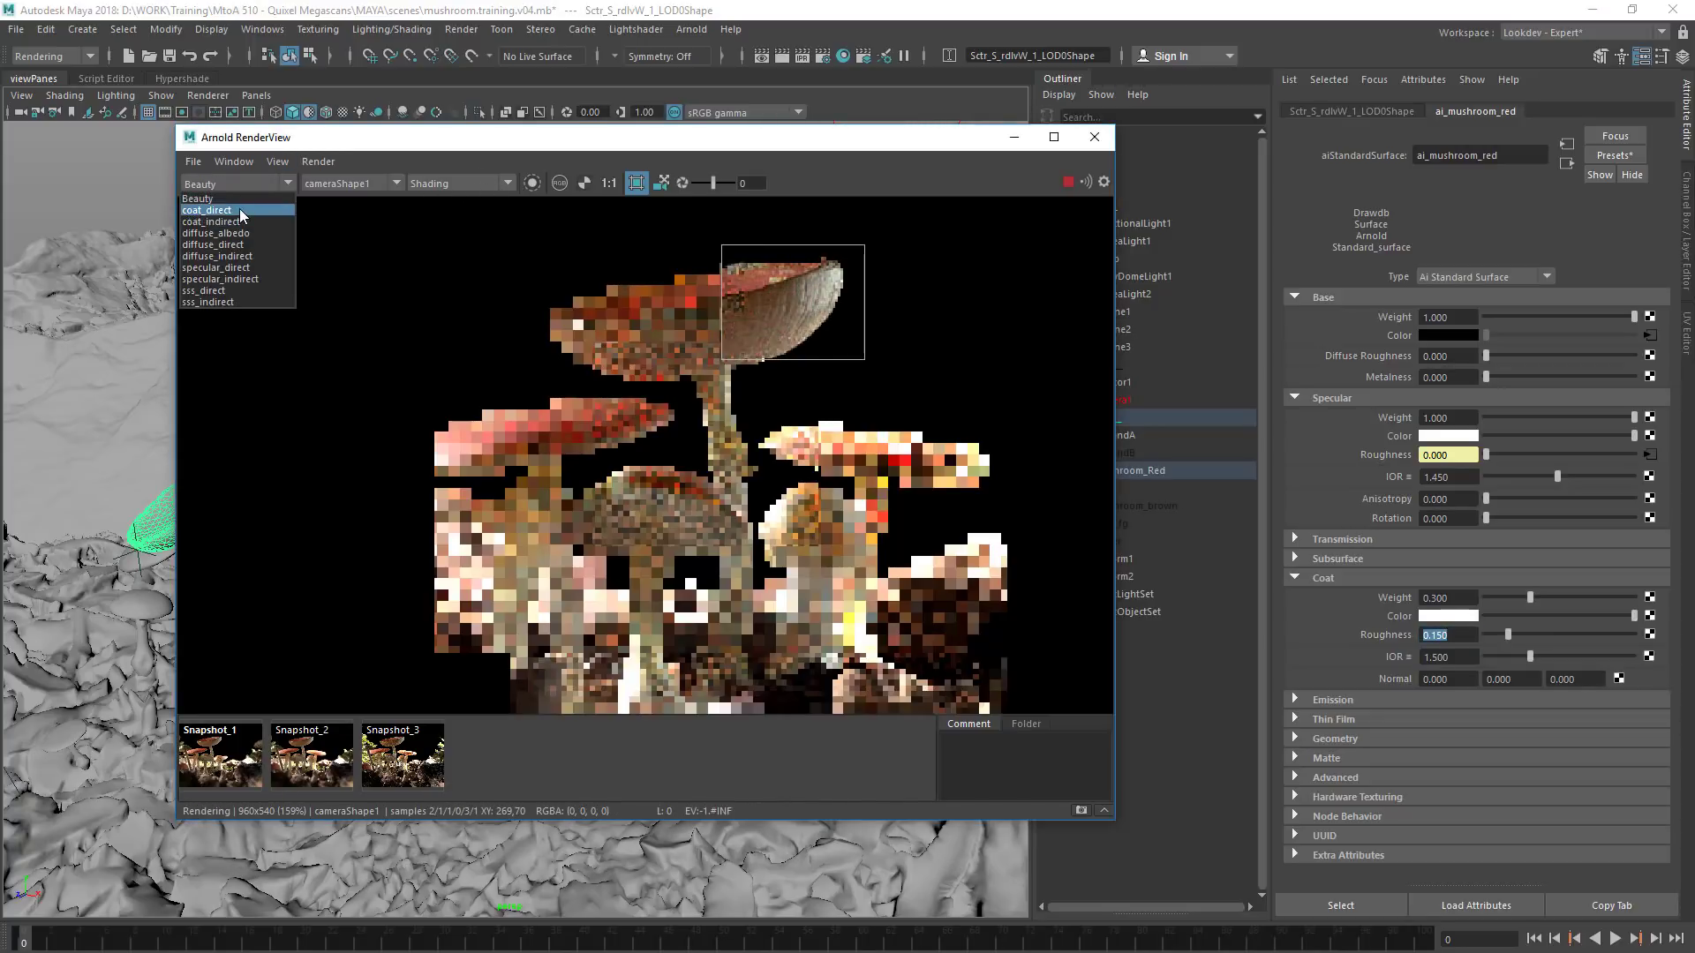
left_click(240, 208)
left_click(246, 186)
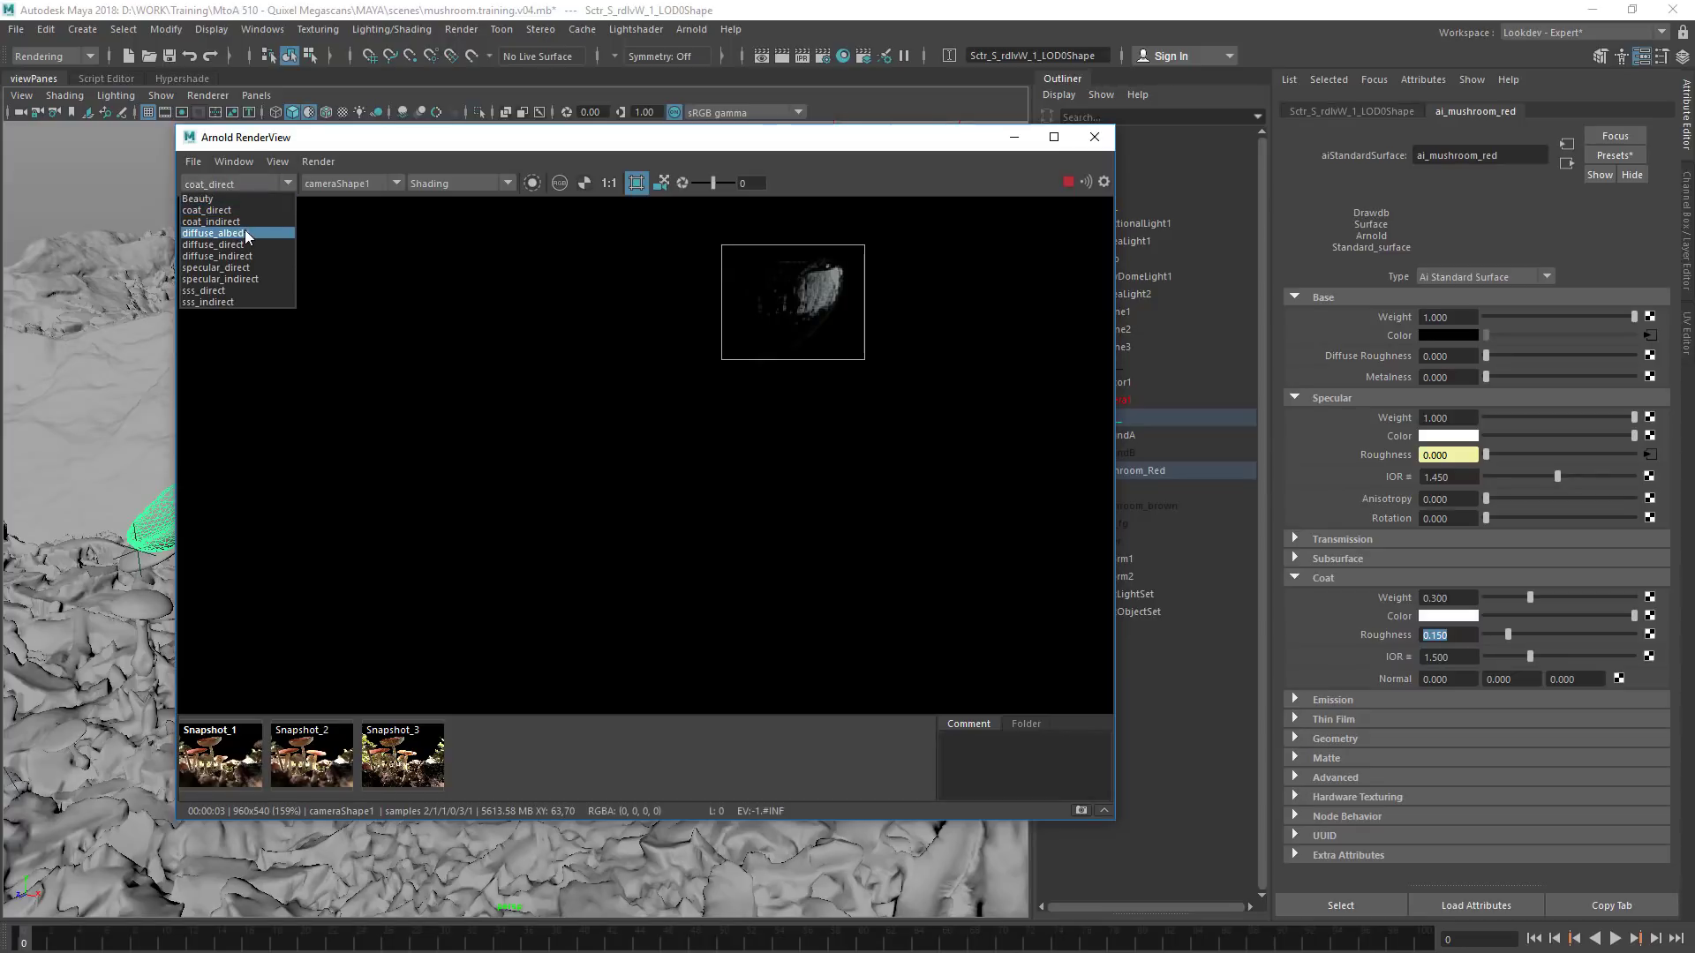
left_click(248, 266)
left_click(264, 185)
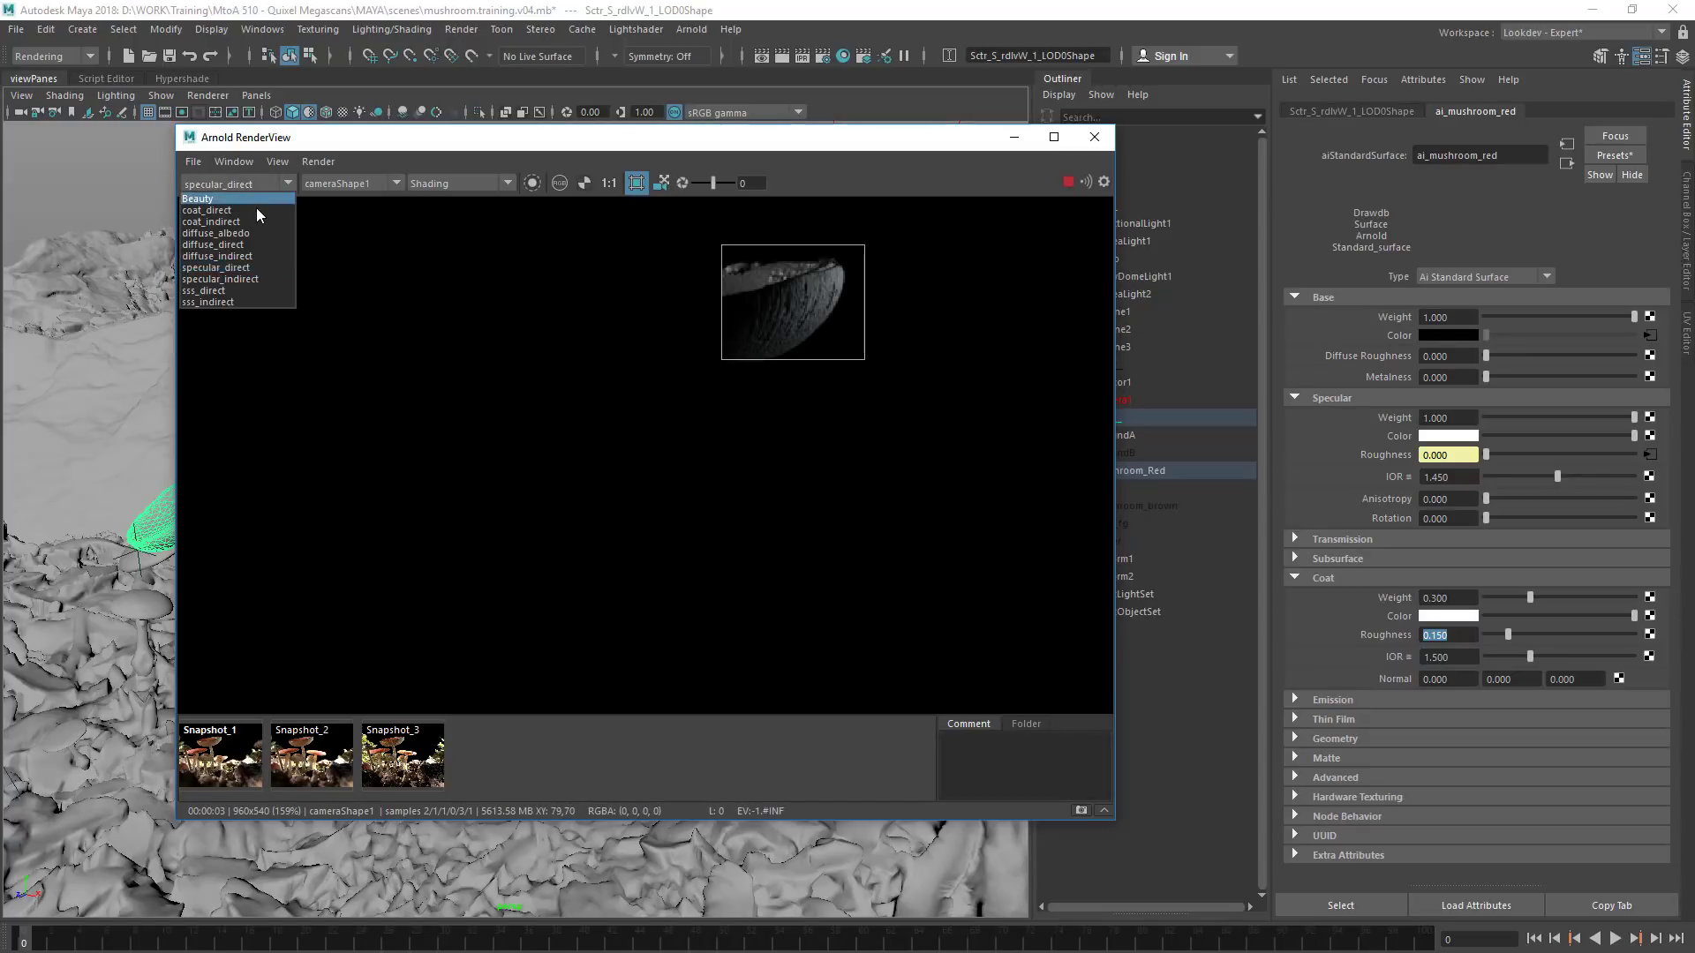
left_click(256, 200)
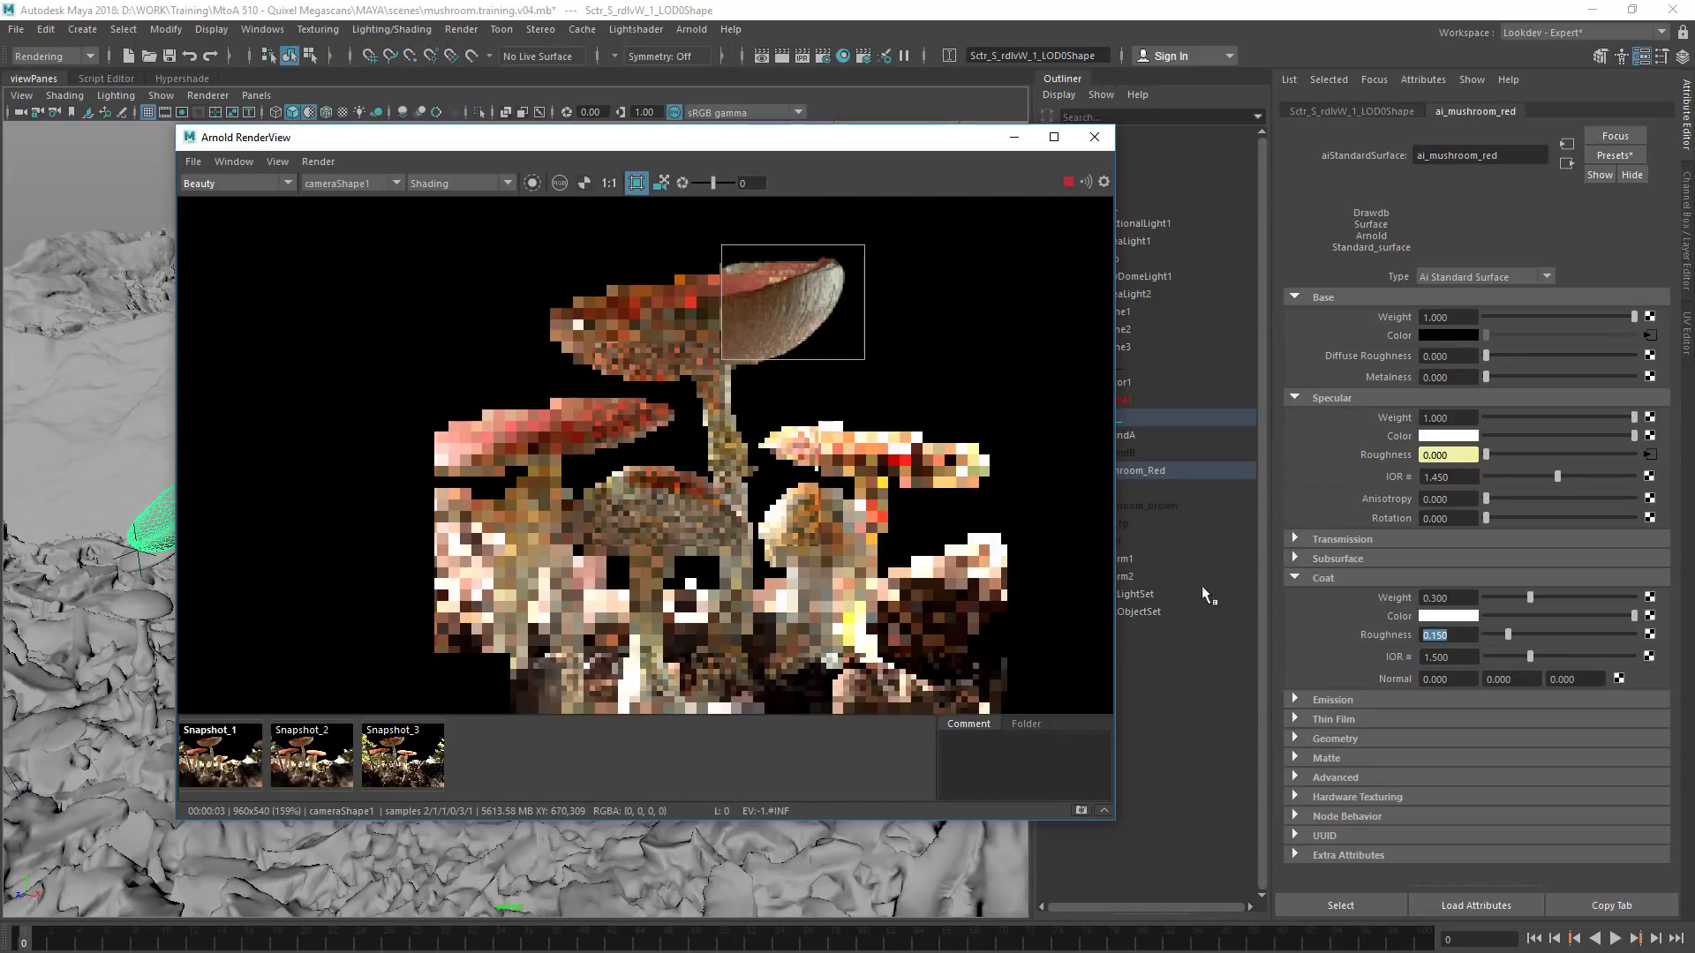
Set the coat IOR to 1.65 and check the coat_direct pass with the crop widened to the whole tallest cap, ending on Beauty
double_click(1435, 658)
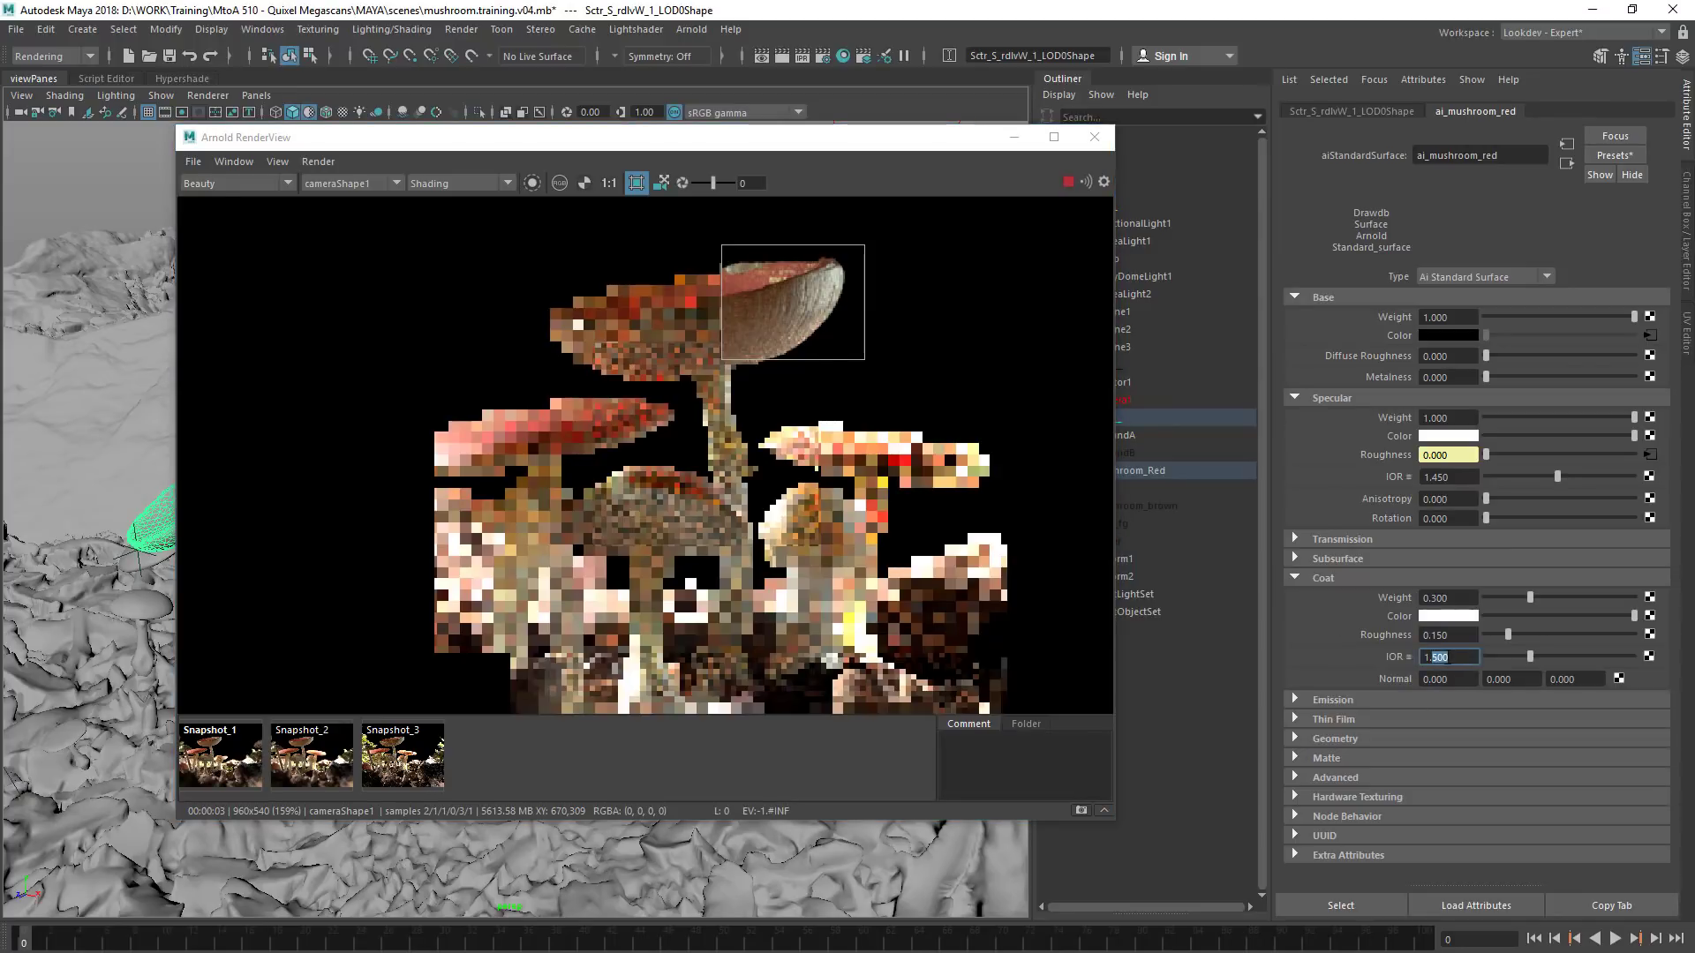
type("650")
key("Return")
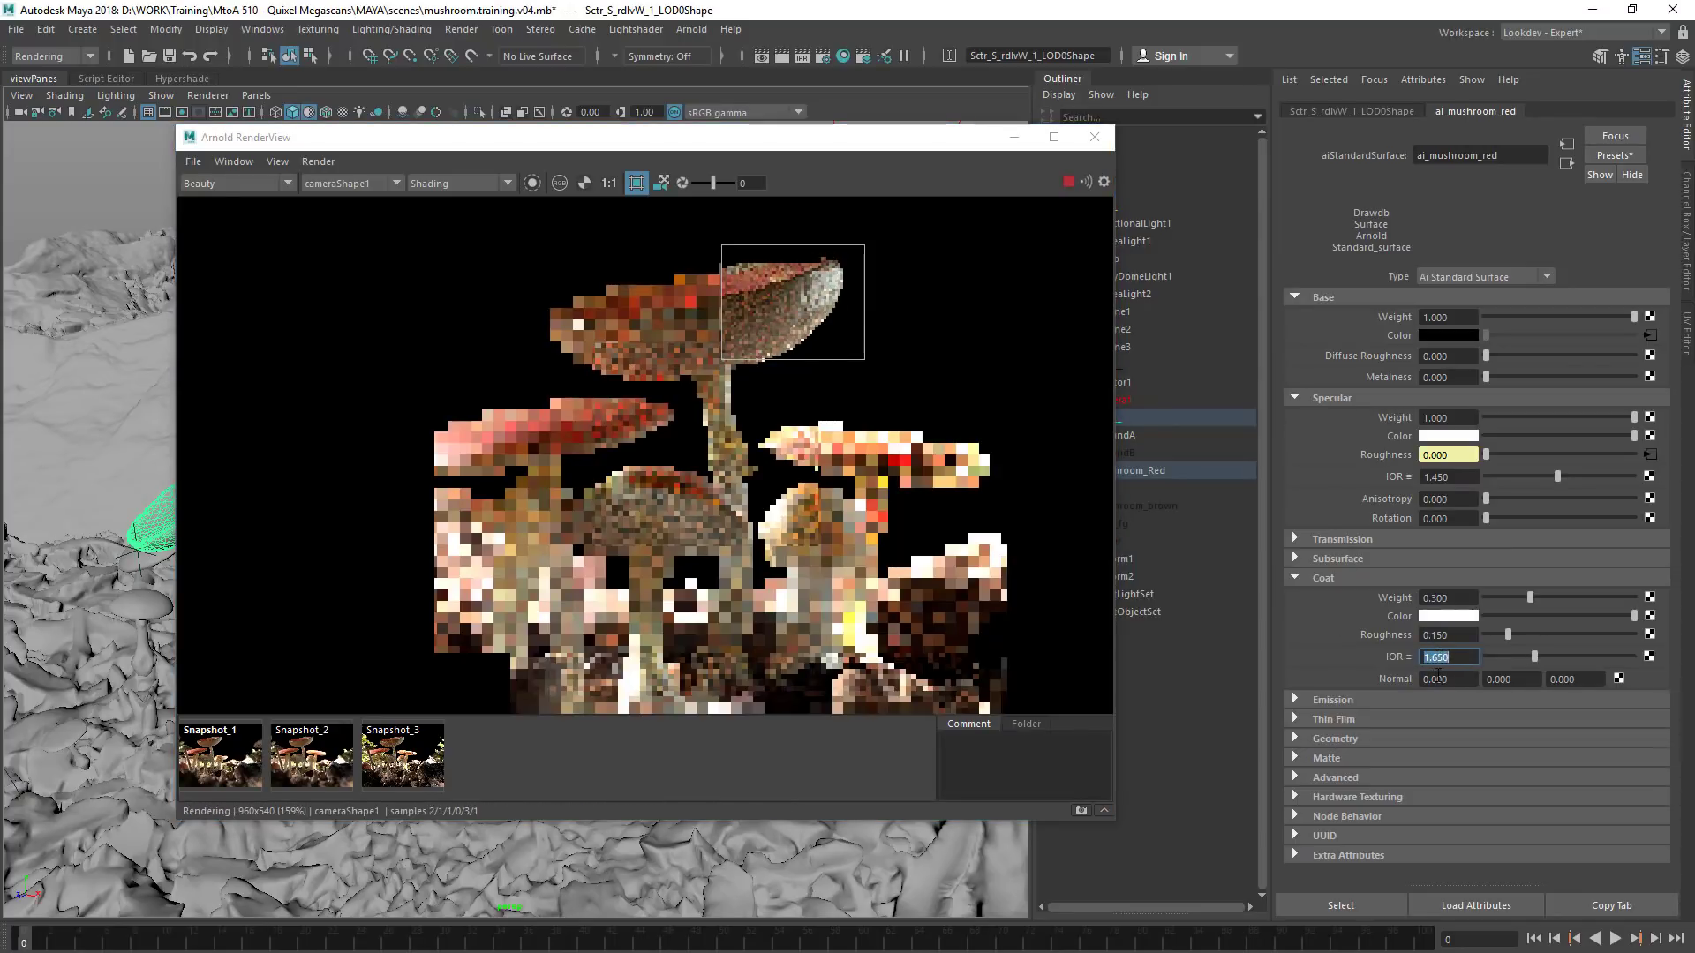
left_click(223, 183)
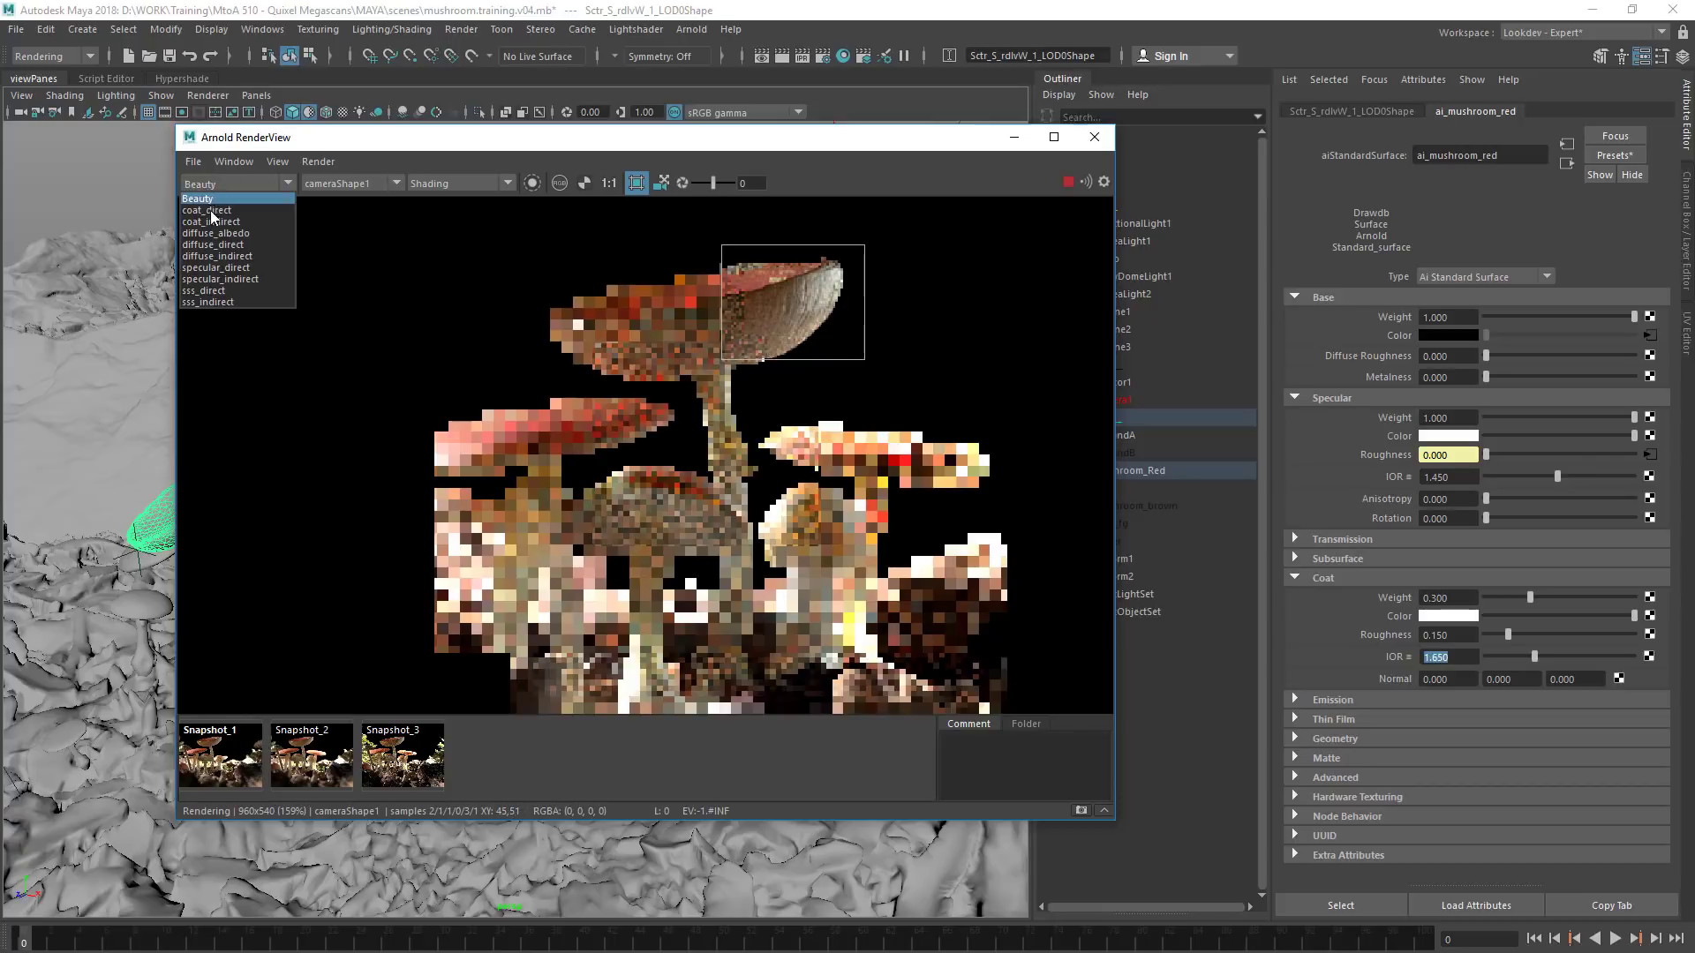
left_click(216, 210)
left_click_drag(722, 360, 521, 400)
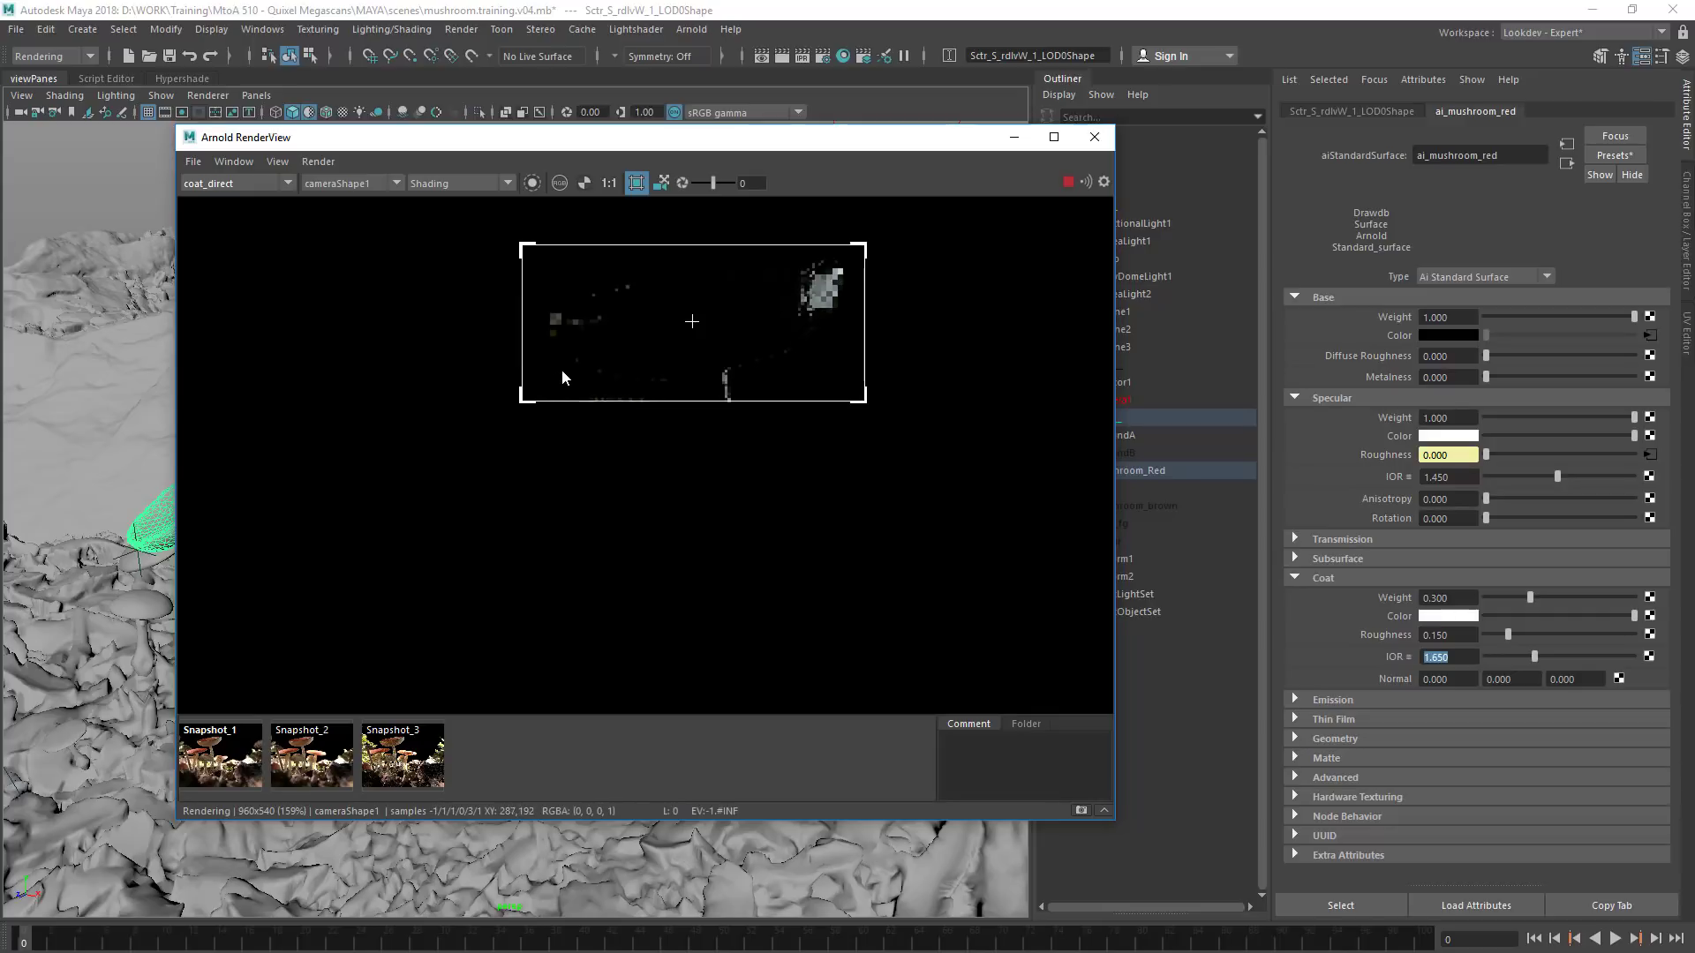
left_click(253, 183)
left_click(242, 203)
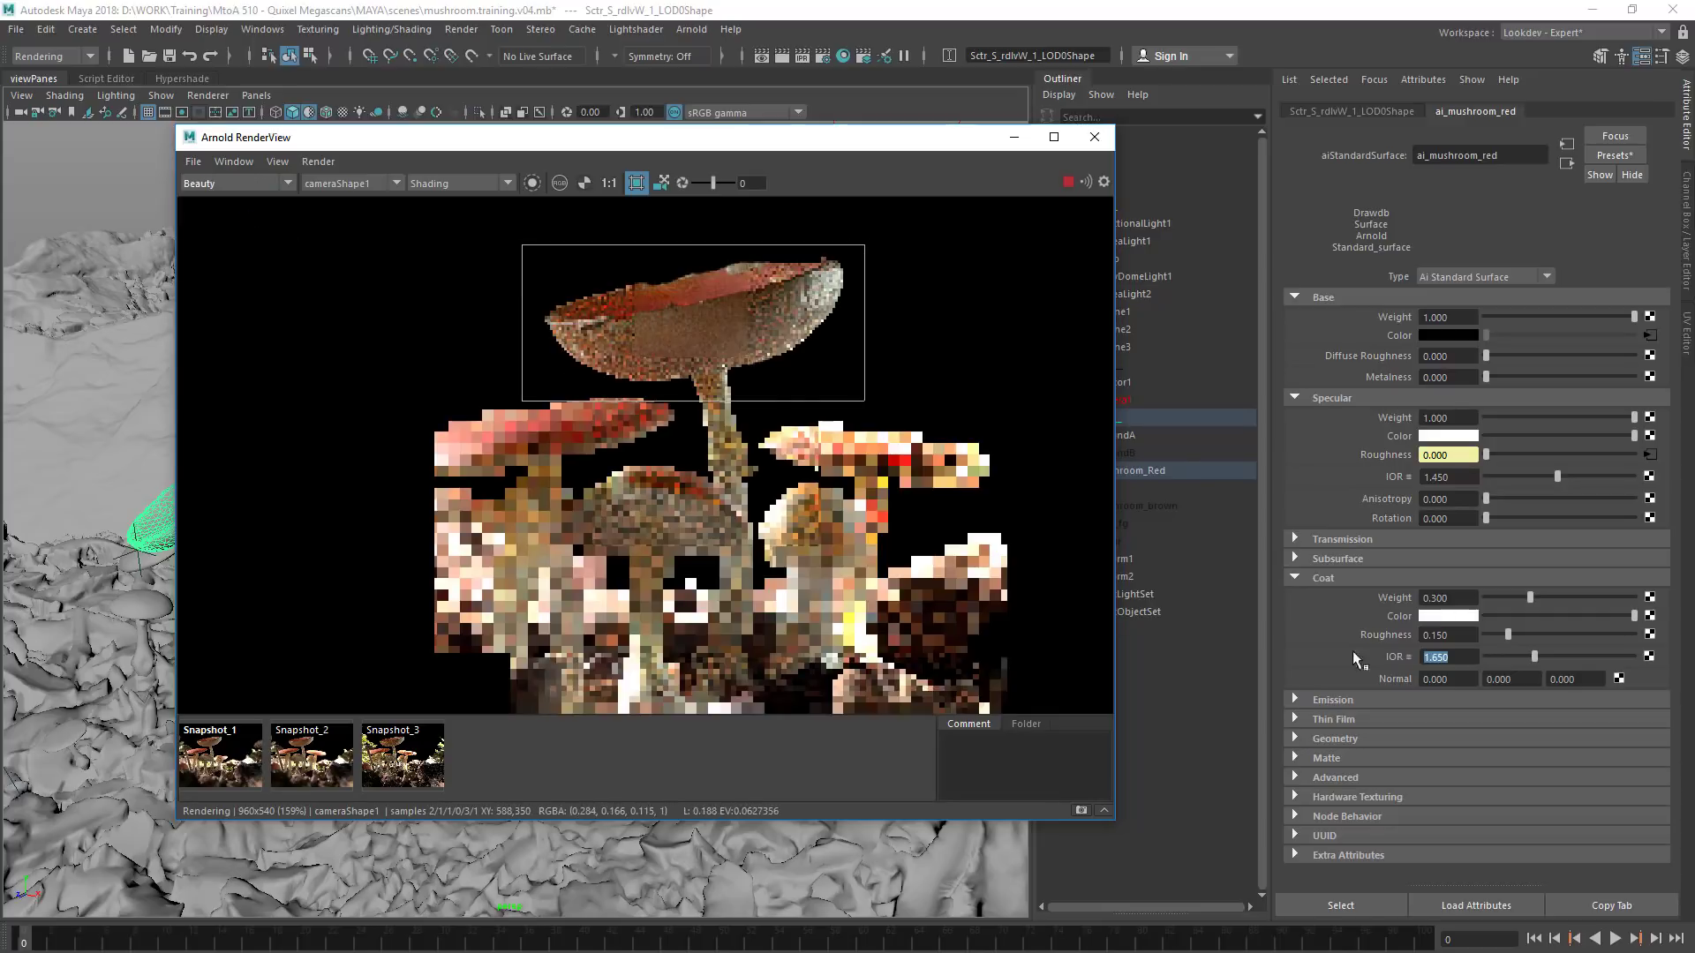
Darken the red mushroom's subsurface radius colour and shift it to about hue 358.75 with saturation 0.596
left_click(1294, 578)
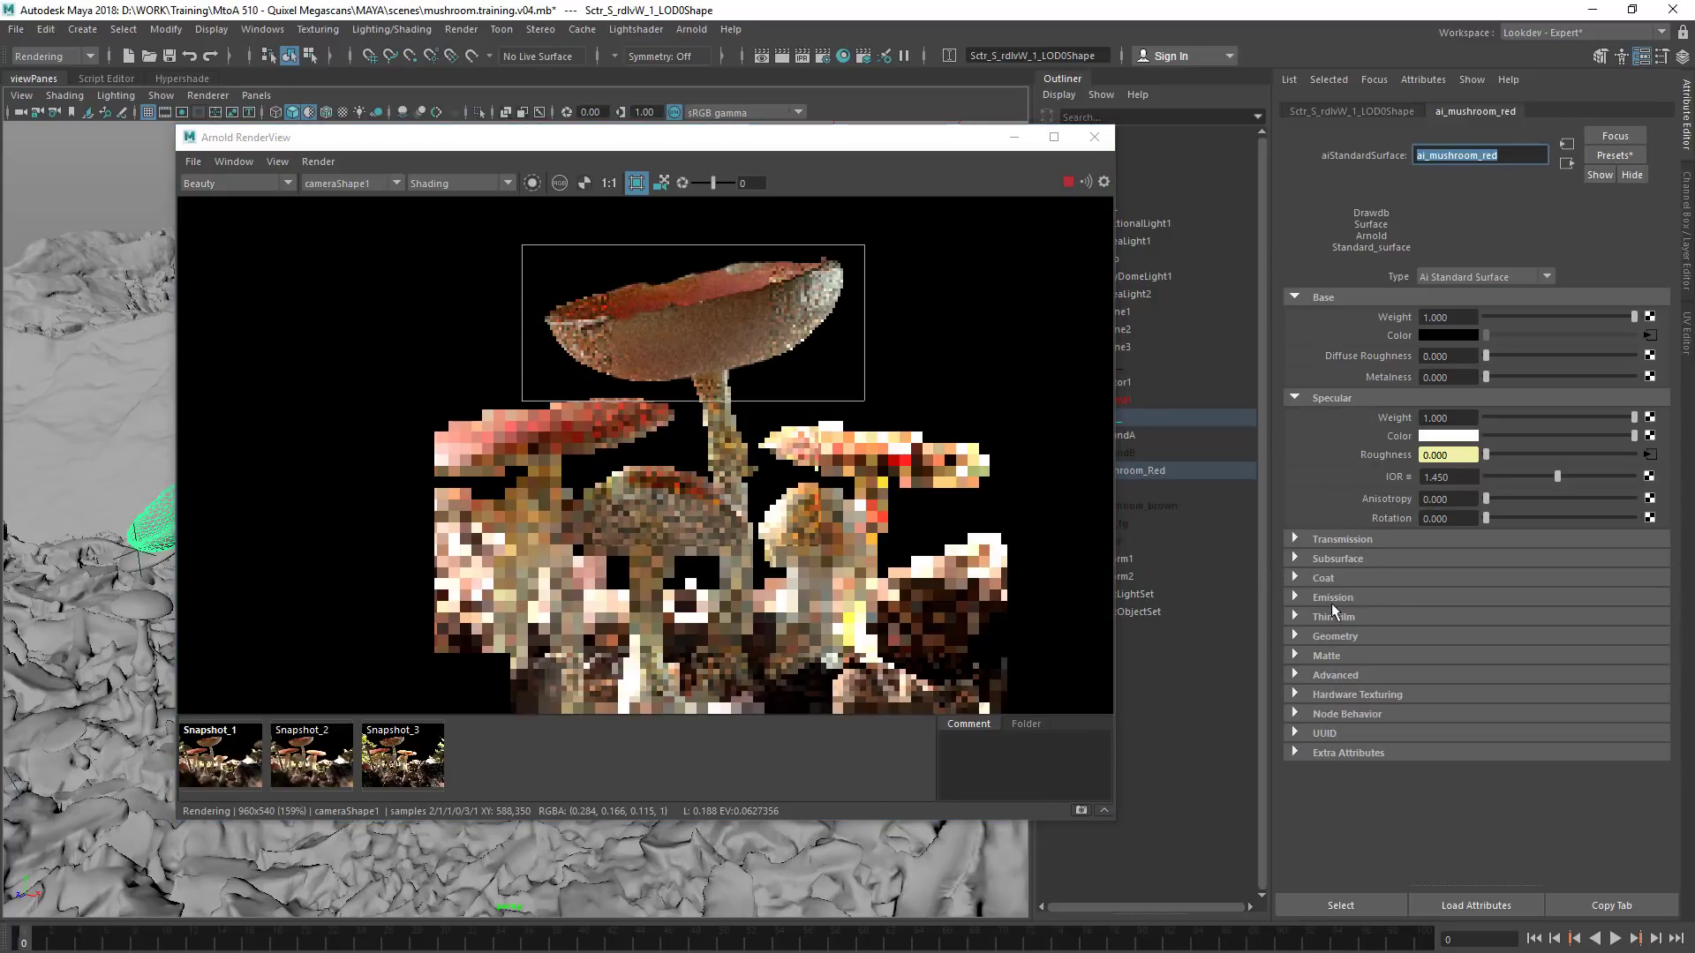
left_click(1328, 655)
left_click(1334, 655)
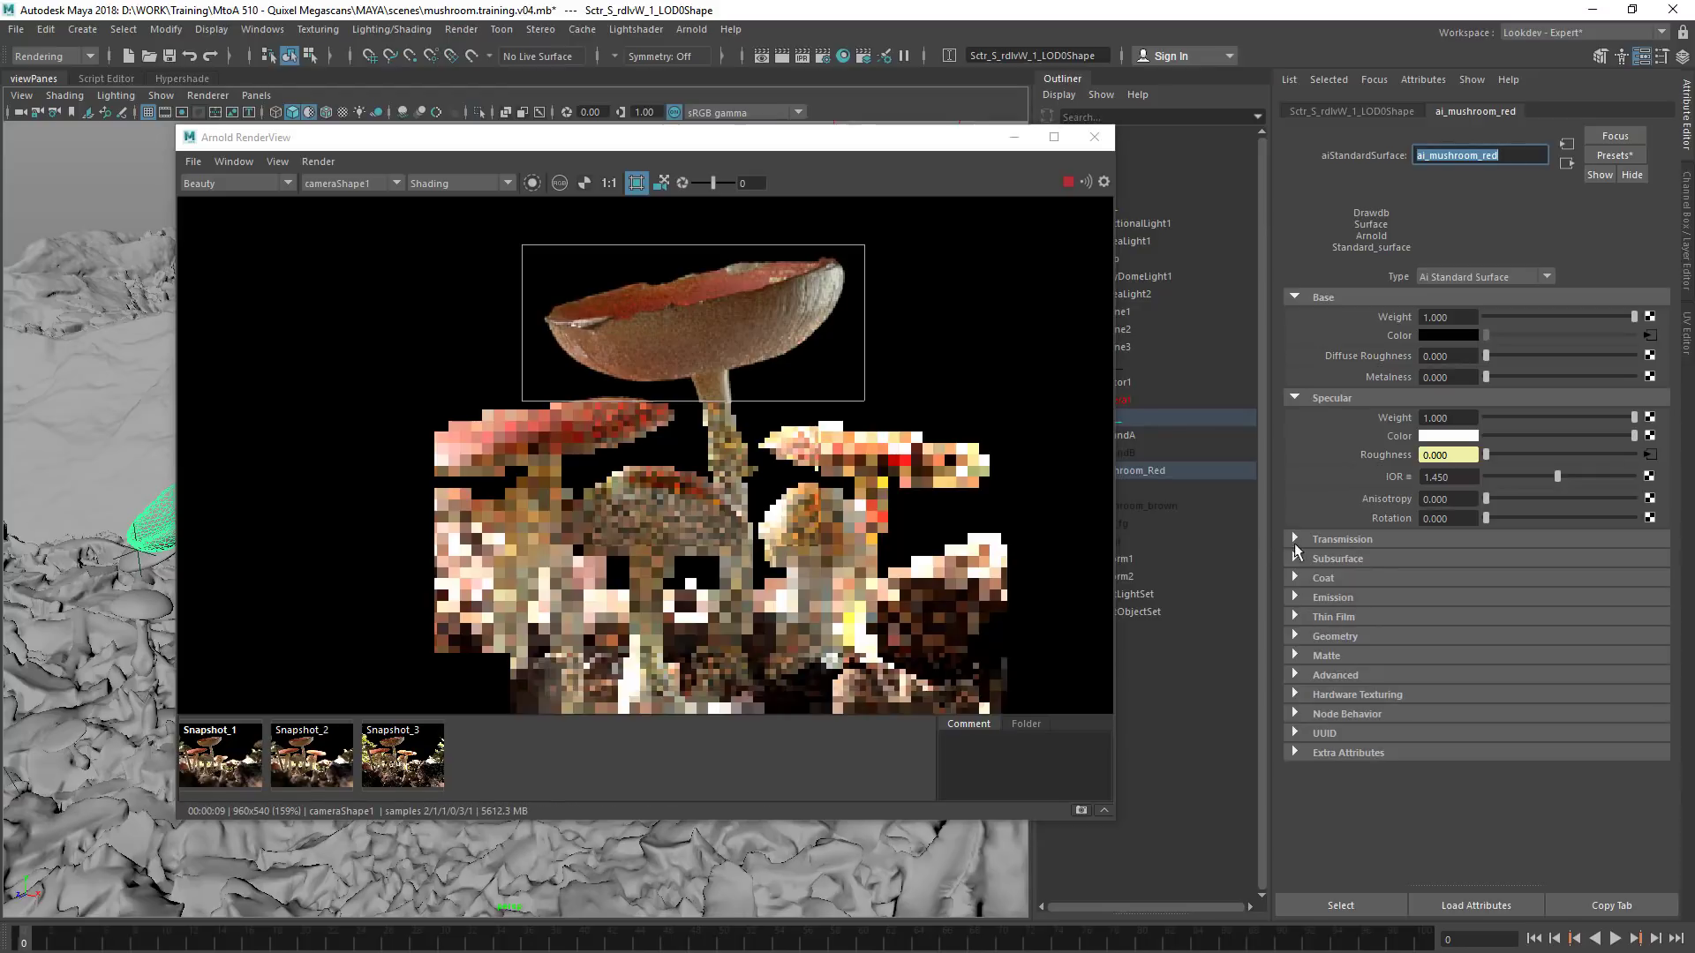
left_click(1336, 559)
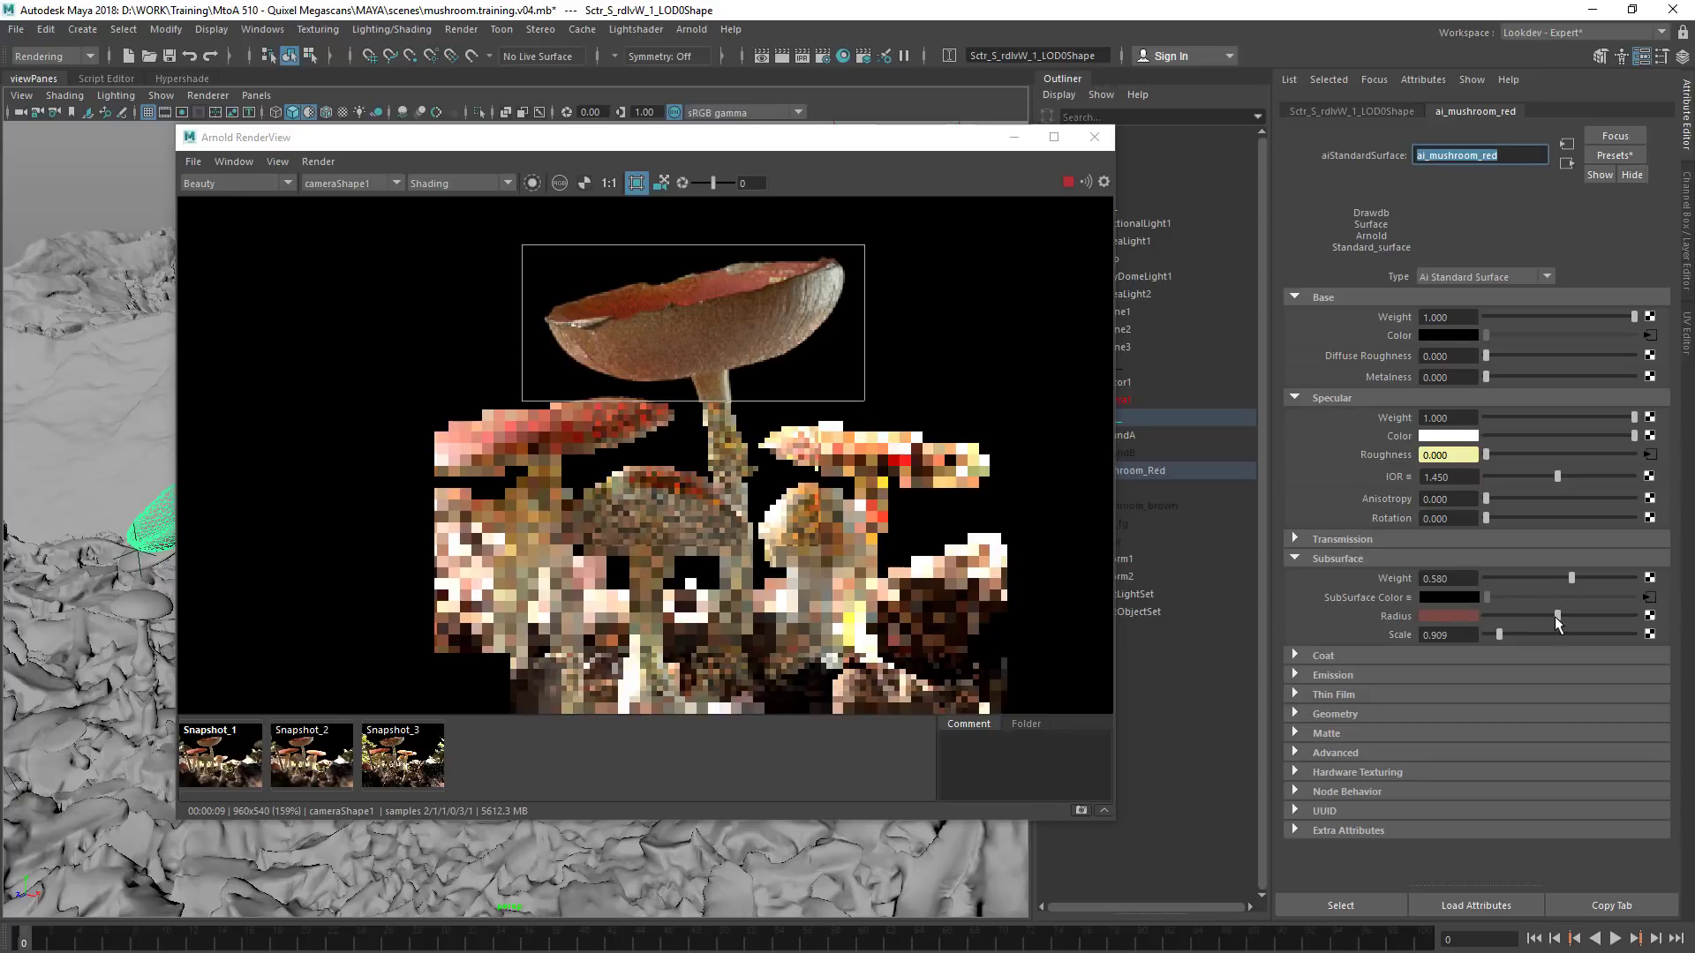
left_click_drag(1556, 616, 1542, 615)
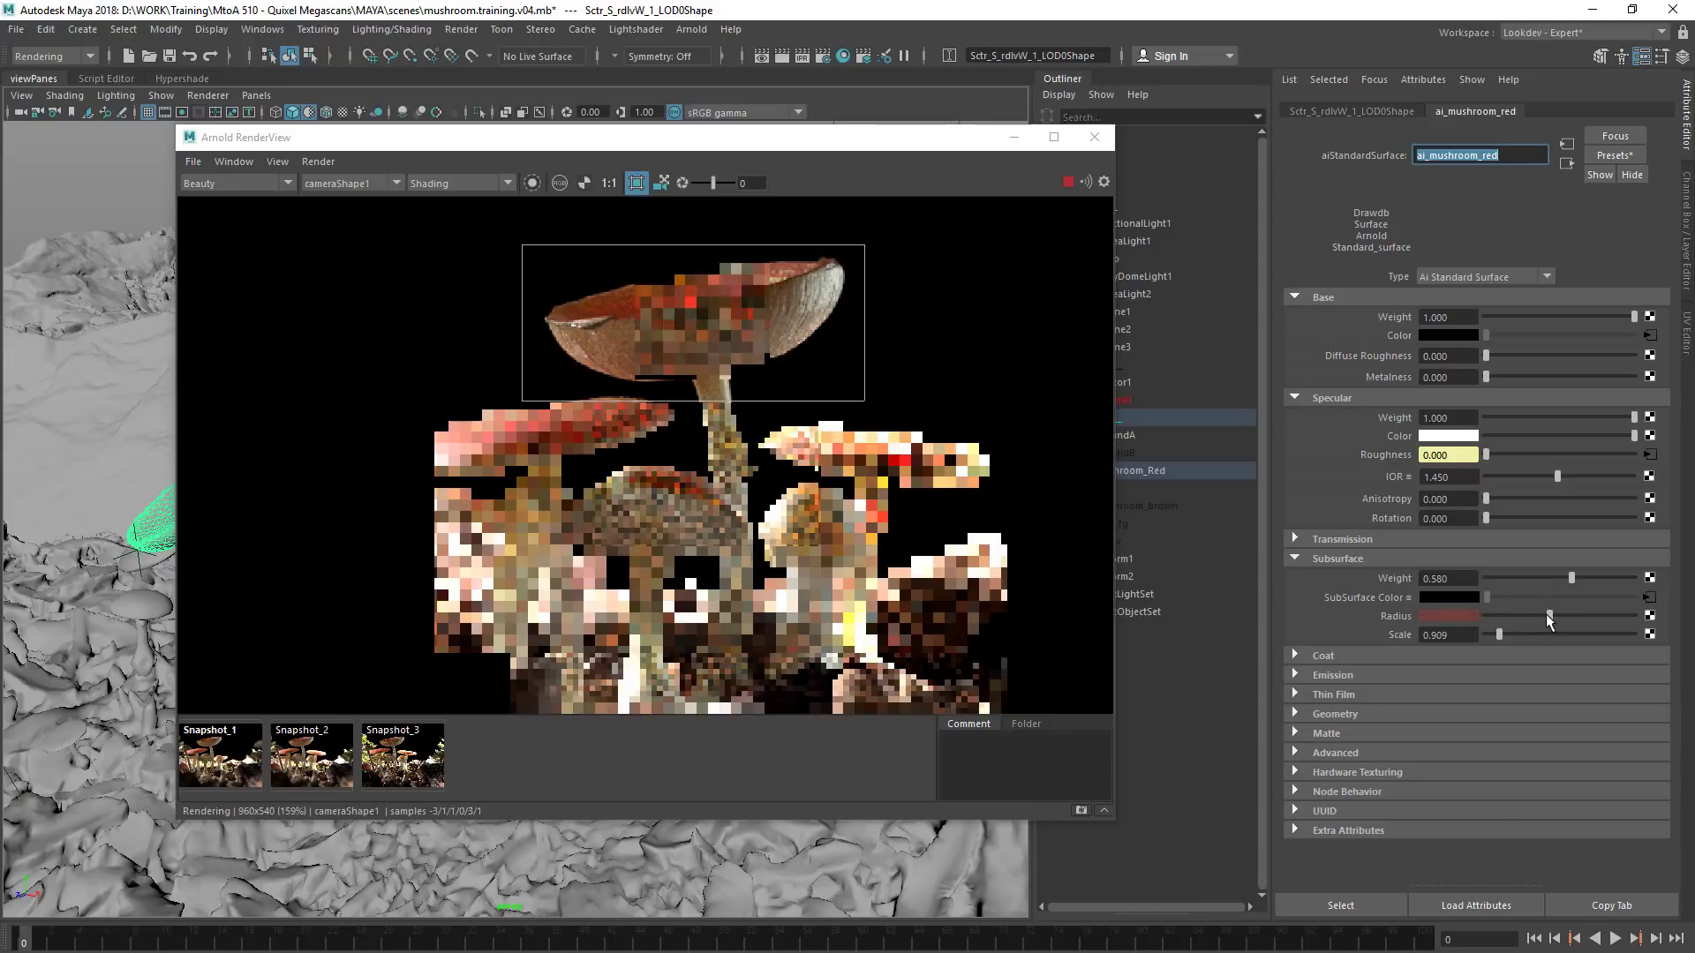
left_click(1451, 615)
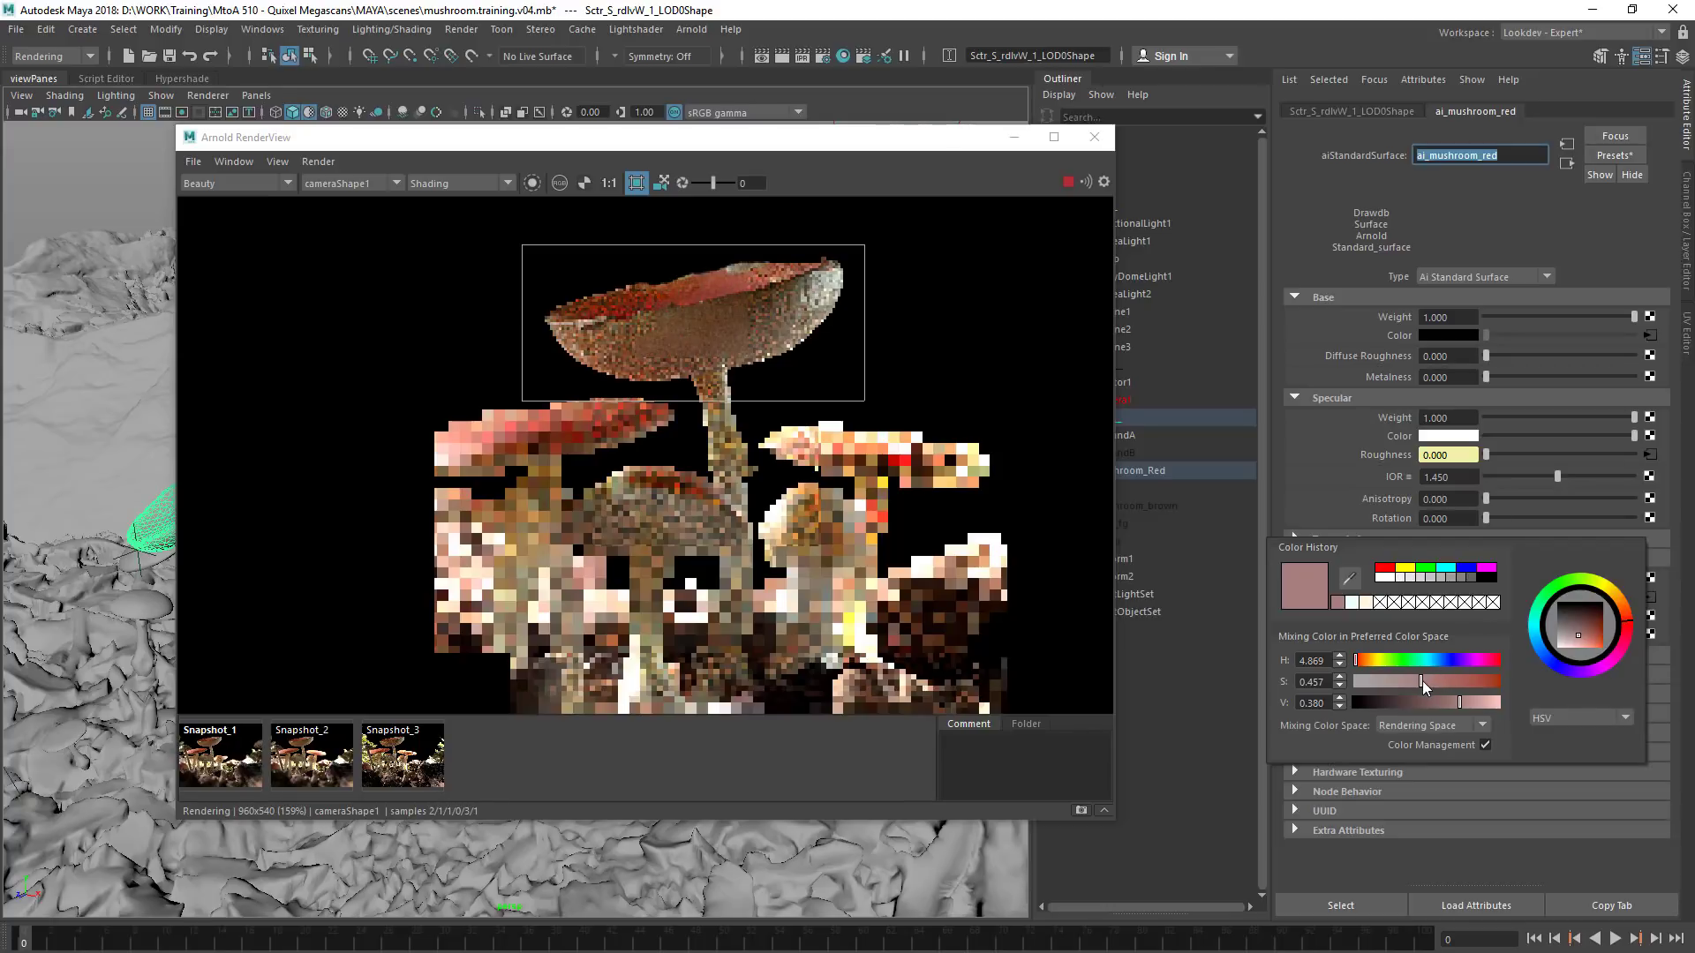
left_click_drag(1426, 681, 1440, 680)
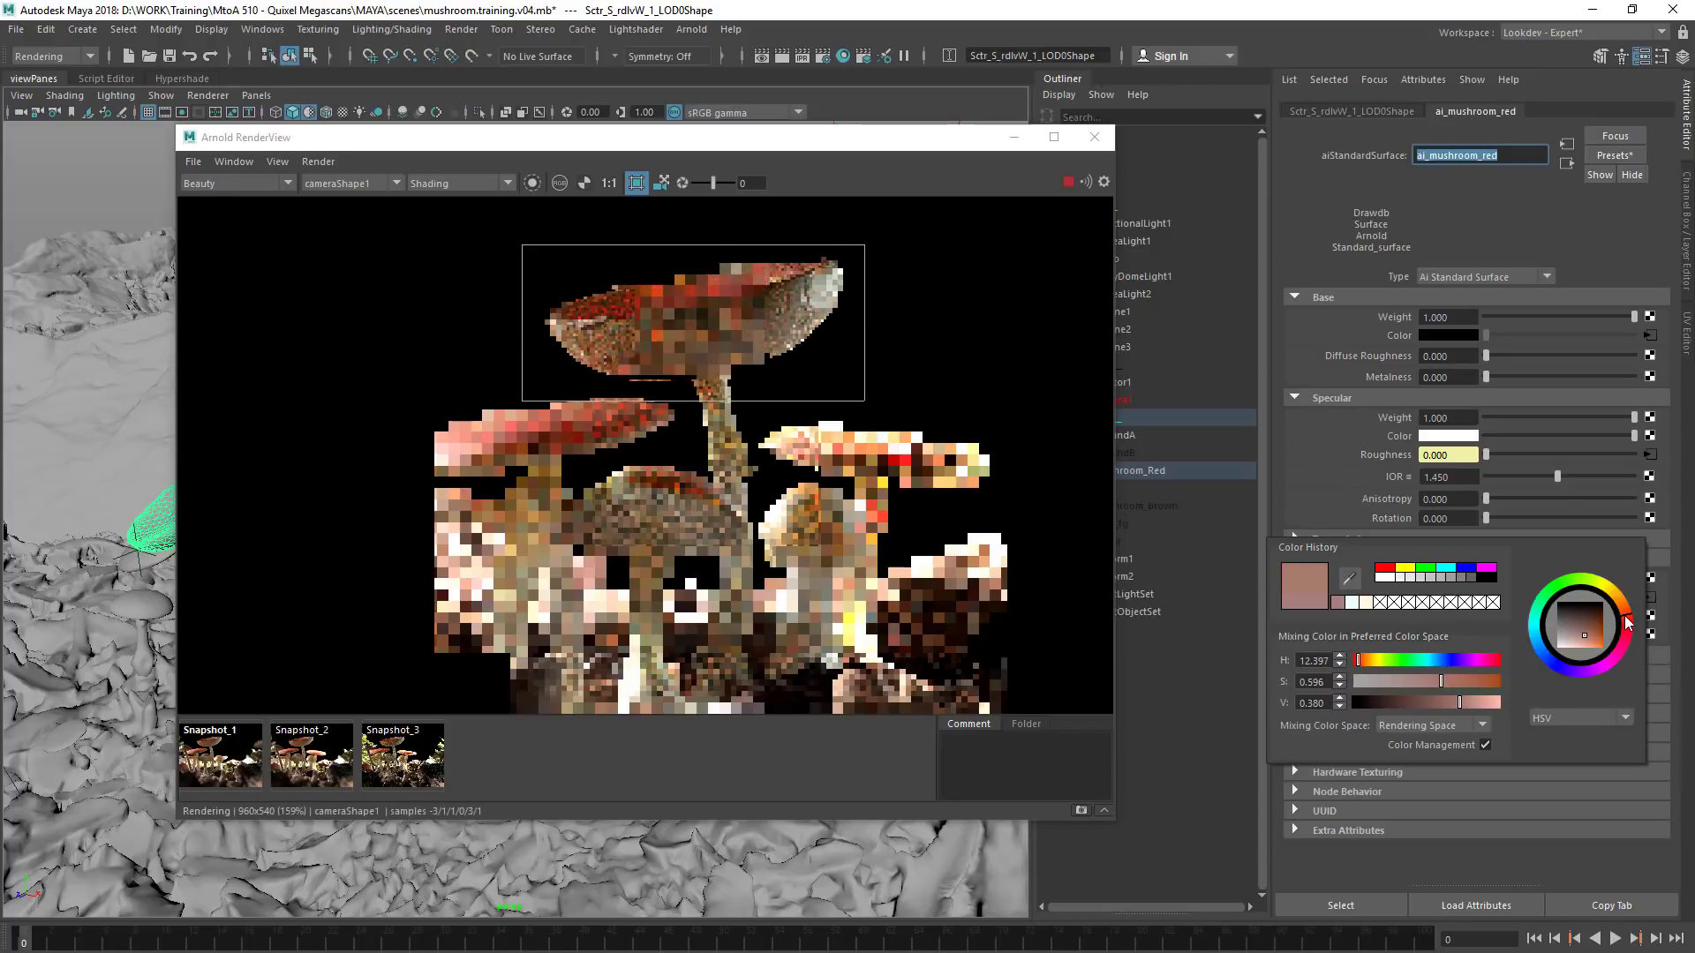
left_click(1623, 636)
left_click_drag(1624, 636, 1624, 626)
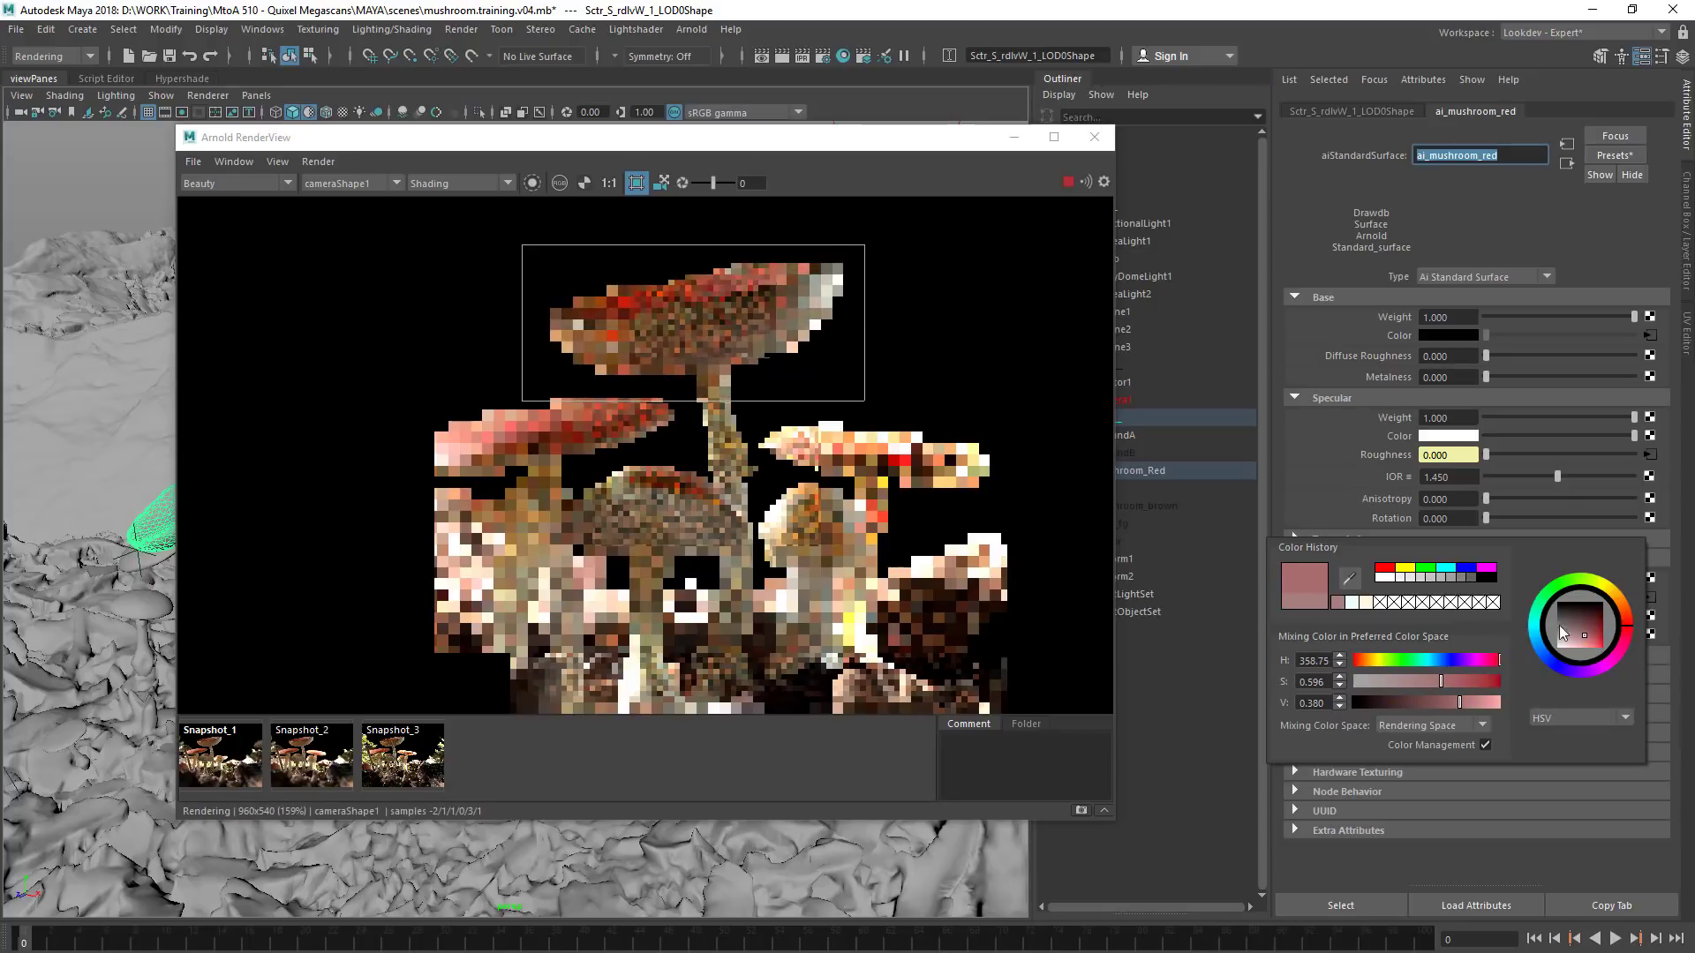
Adjust the radius colour in RGB, 0 to 1.0, to about red 0.461 and blue 0.104, and raise the subsurface weight to 0.849
left_click(1559, 717)
left_click(1559, 733)
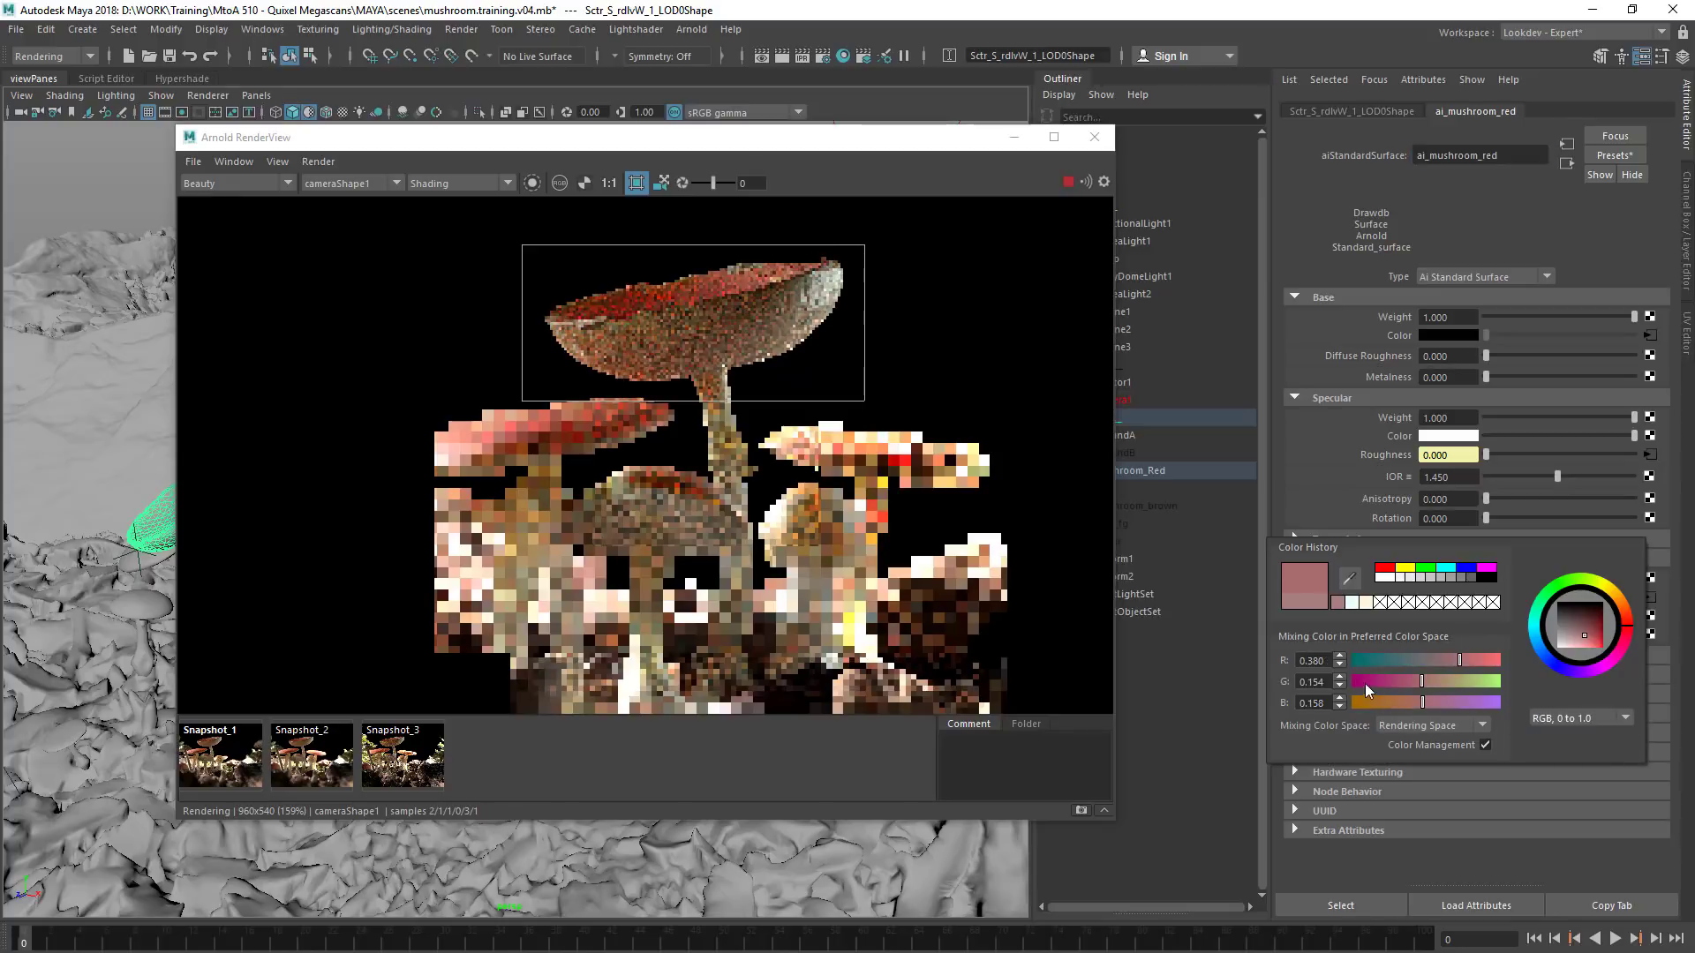
left_click_drag(1460, 659, 1412, 698)
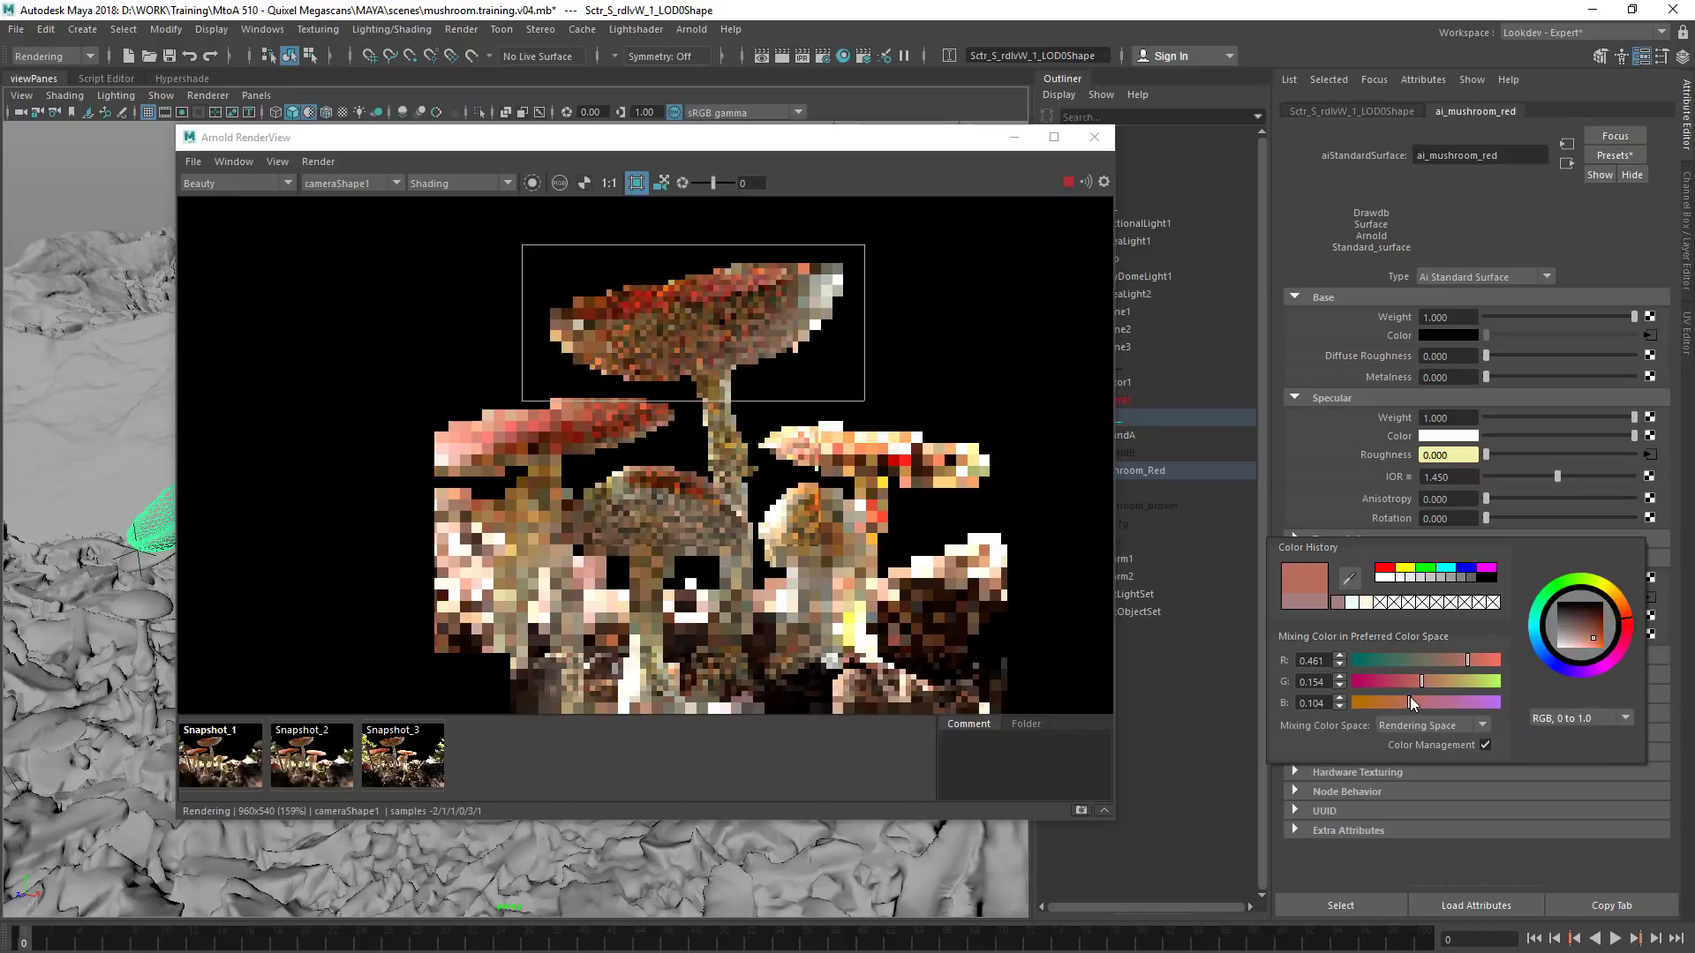
left_click_drag(1552, 615, 1612, 576)
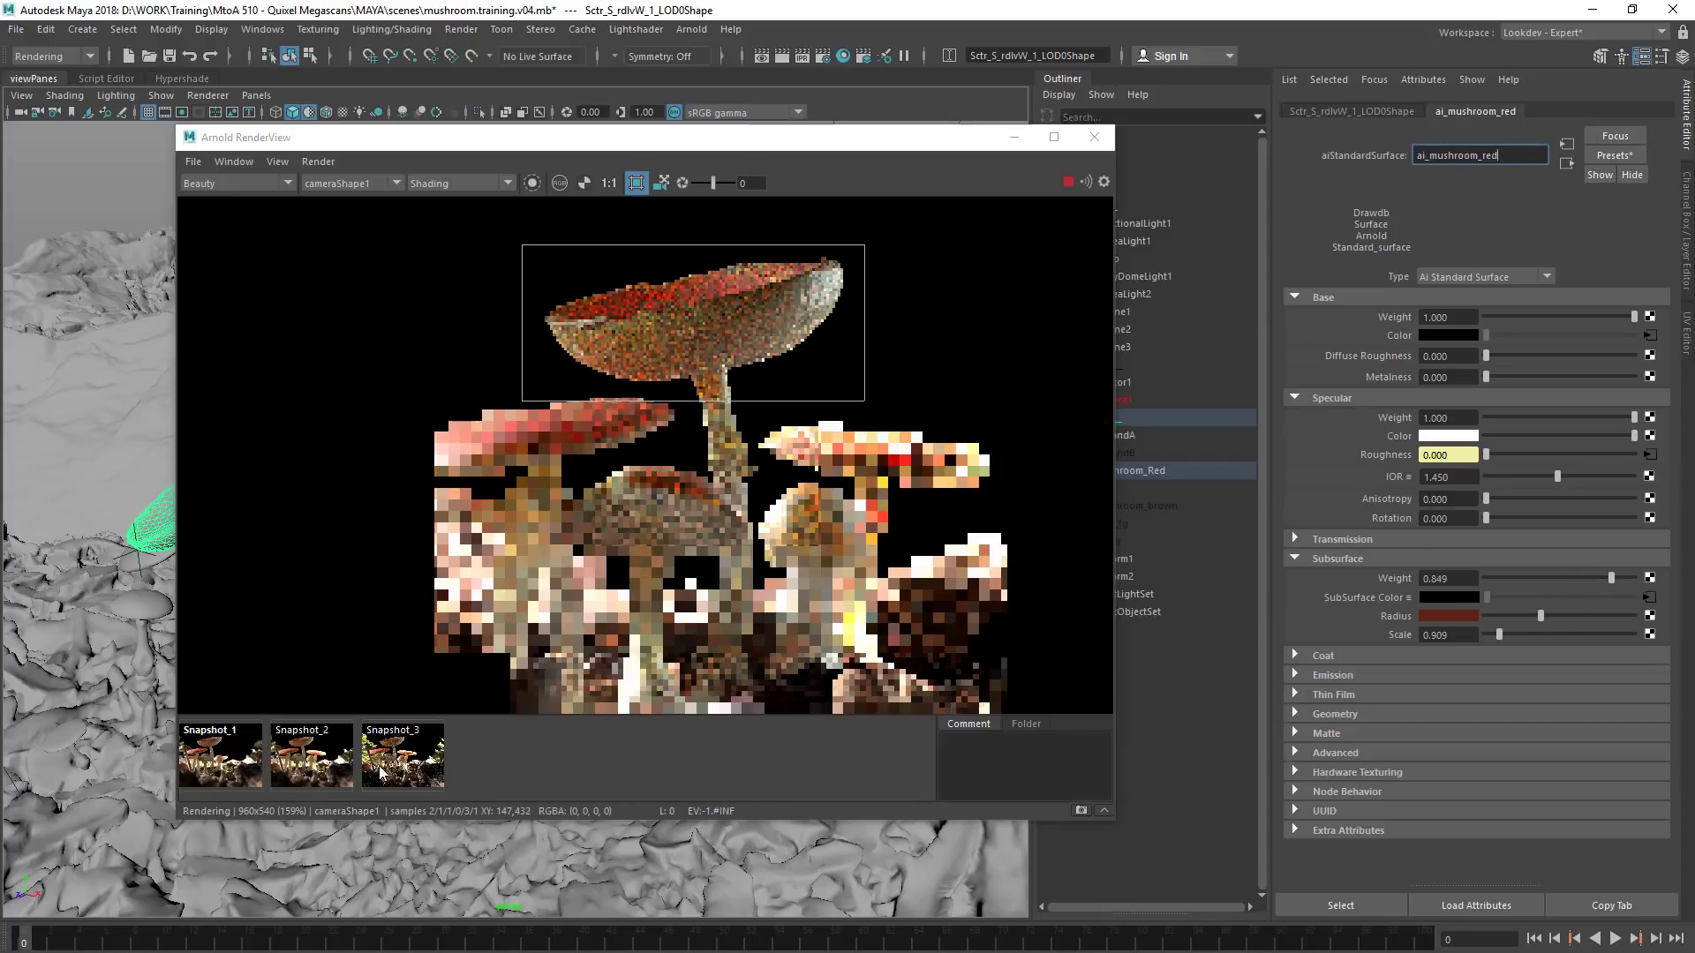
Compare the tallest mushroom's cap in Snapshot_2 with the live render using the new subsurface settings
left_click(313, 753)
left_click(315, 755)
left_click(316, 756)
left_click(317, 757)
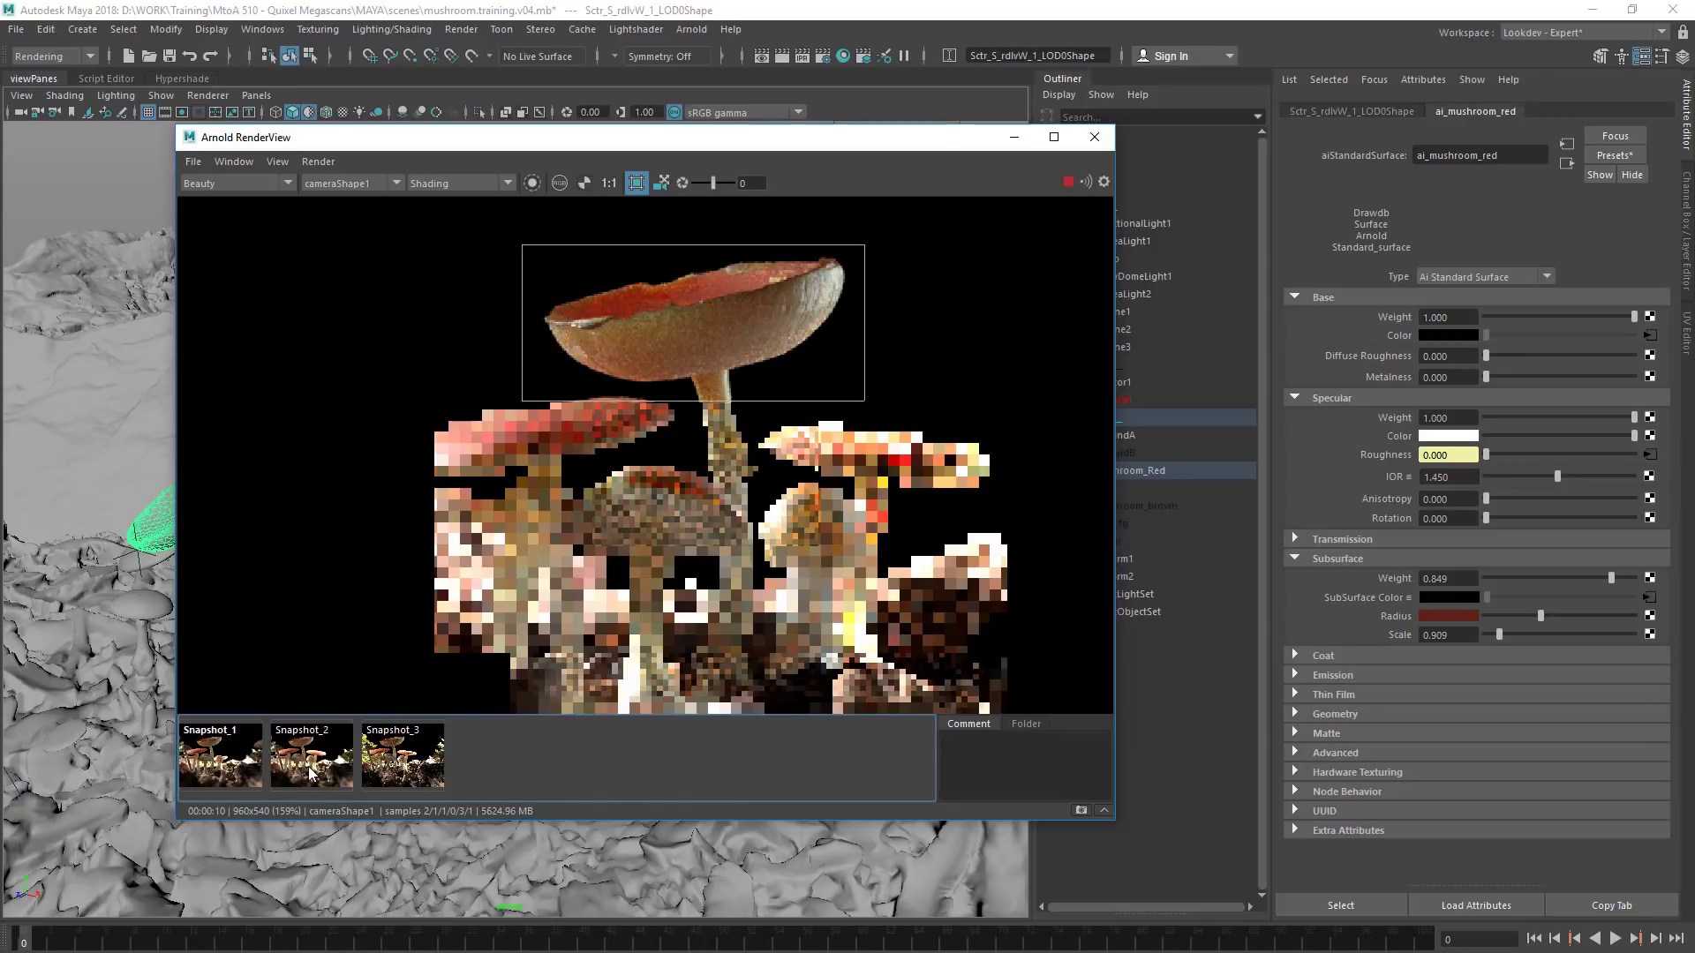
left_click(309, 771)
left_click(309, 772)
left_click(311, 772)
left_click(311, 773)
left_click(311, 773)
left_click(309, 775)
left_click(309, 775)
left_click(309, 775)
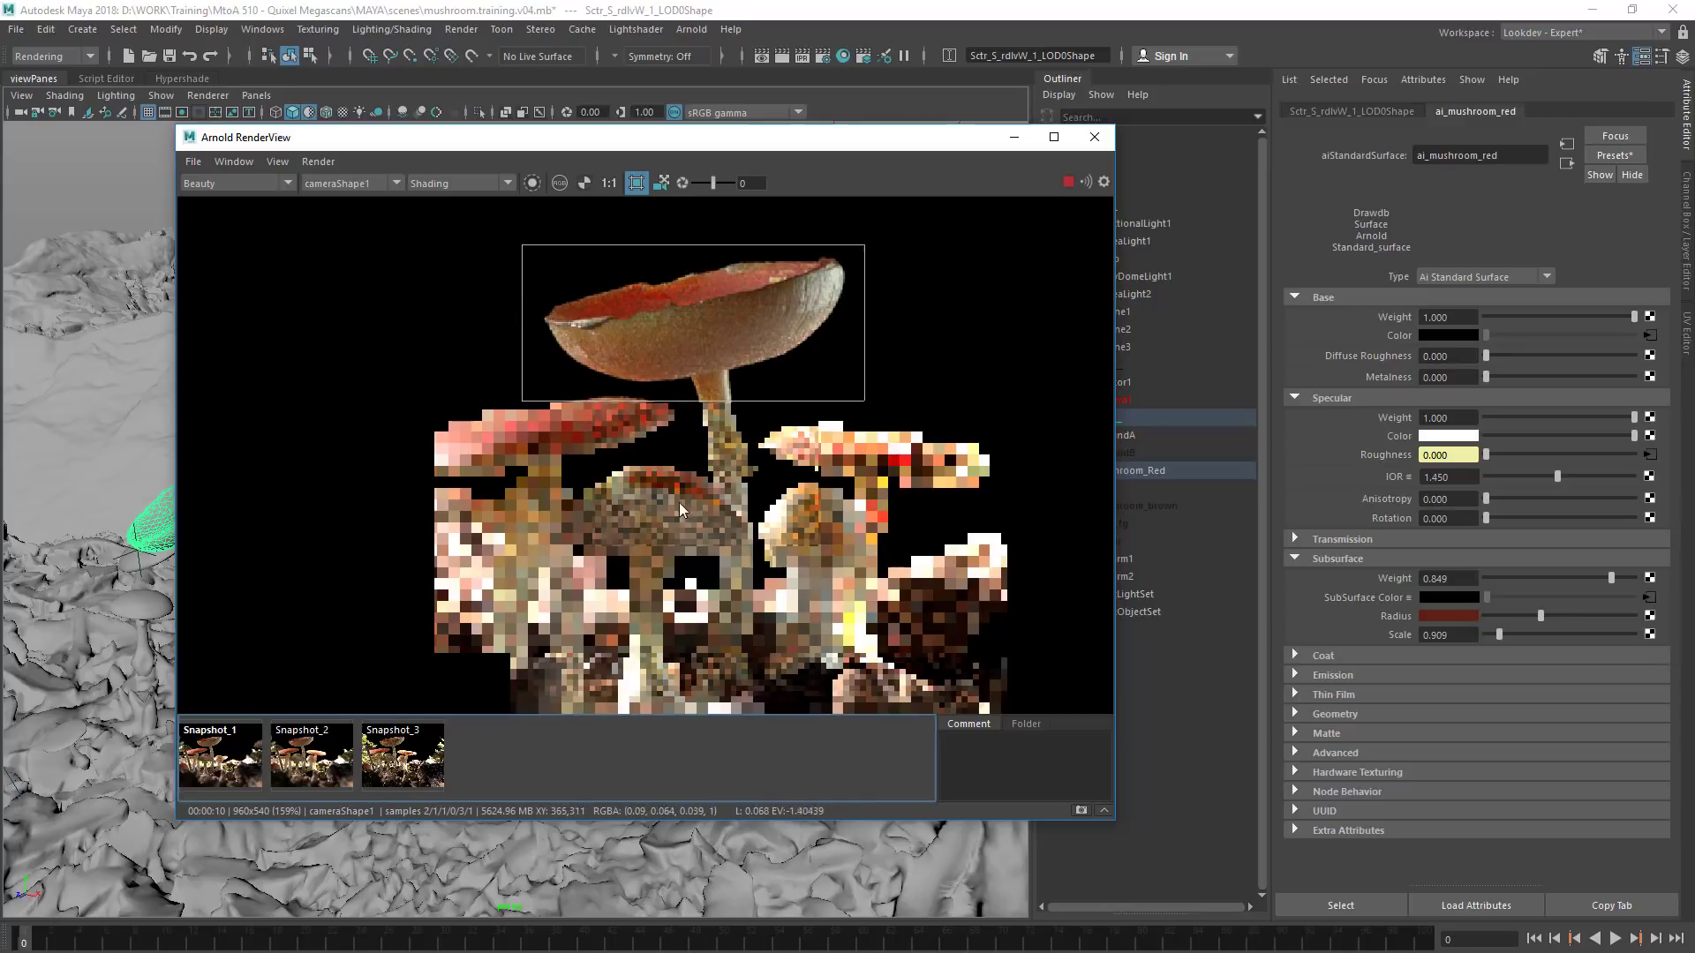
Crop the live render to the tallest mushroom's stem and compare that area with Snapshot_2
left_click_drag(683, 394, 776, 562)
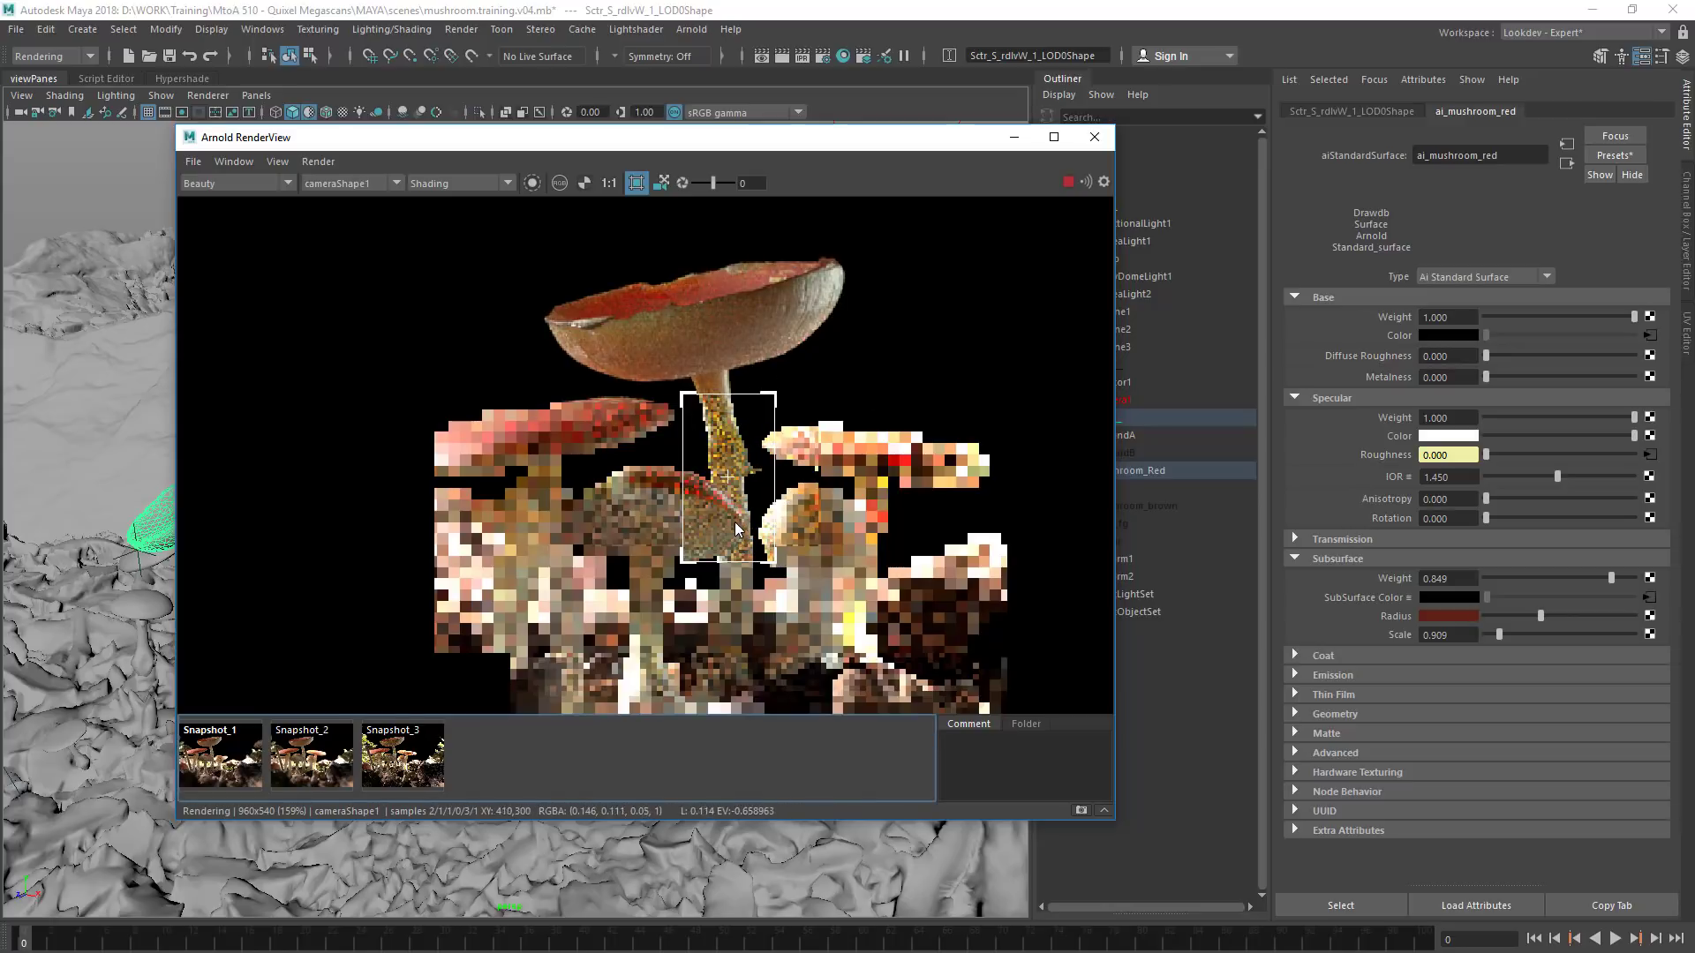
left_click(311, 775)
left_click(310, 774)
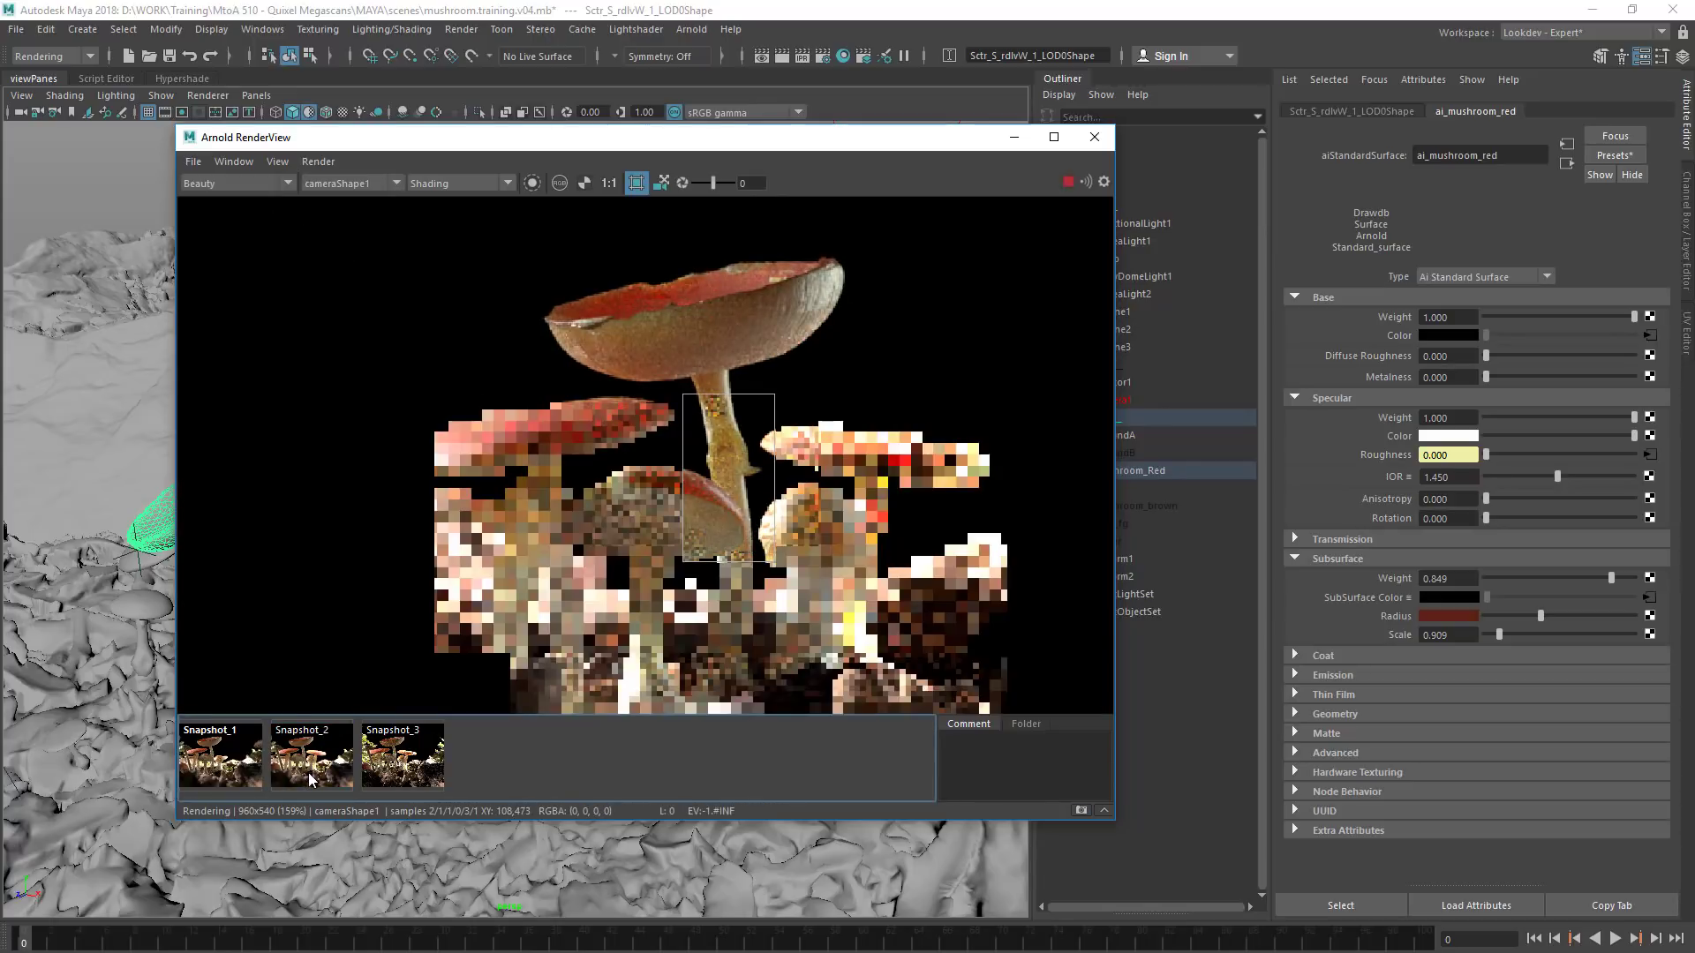
left_click(309, 781)
left_click(309, 781)
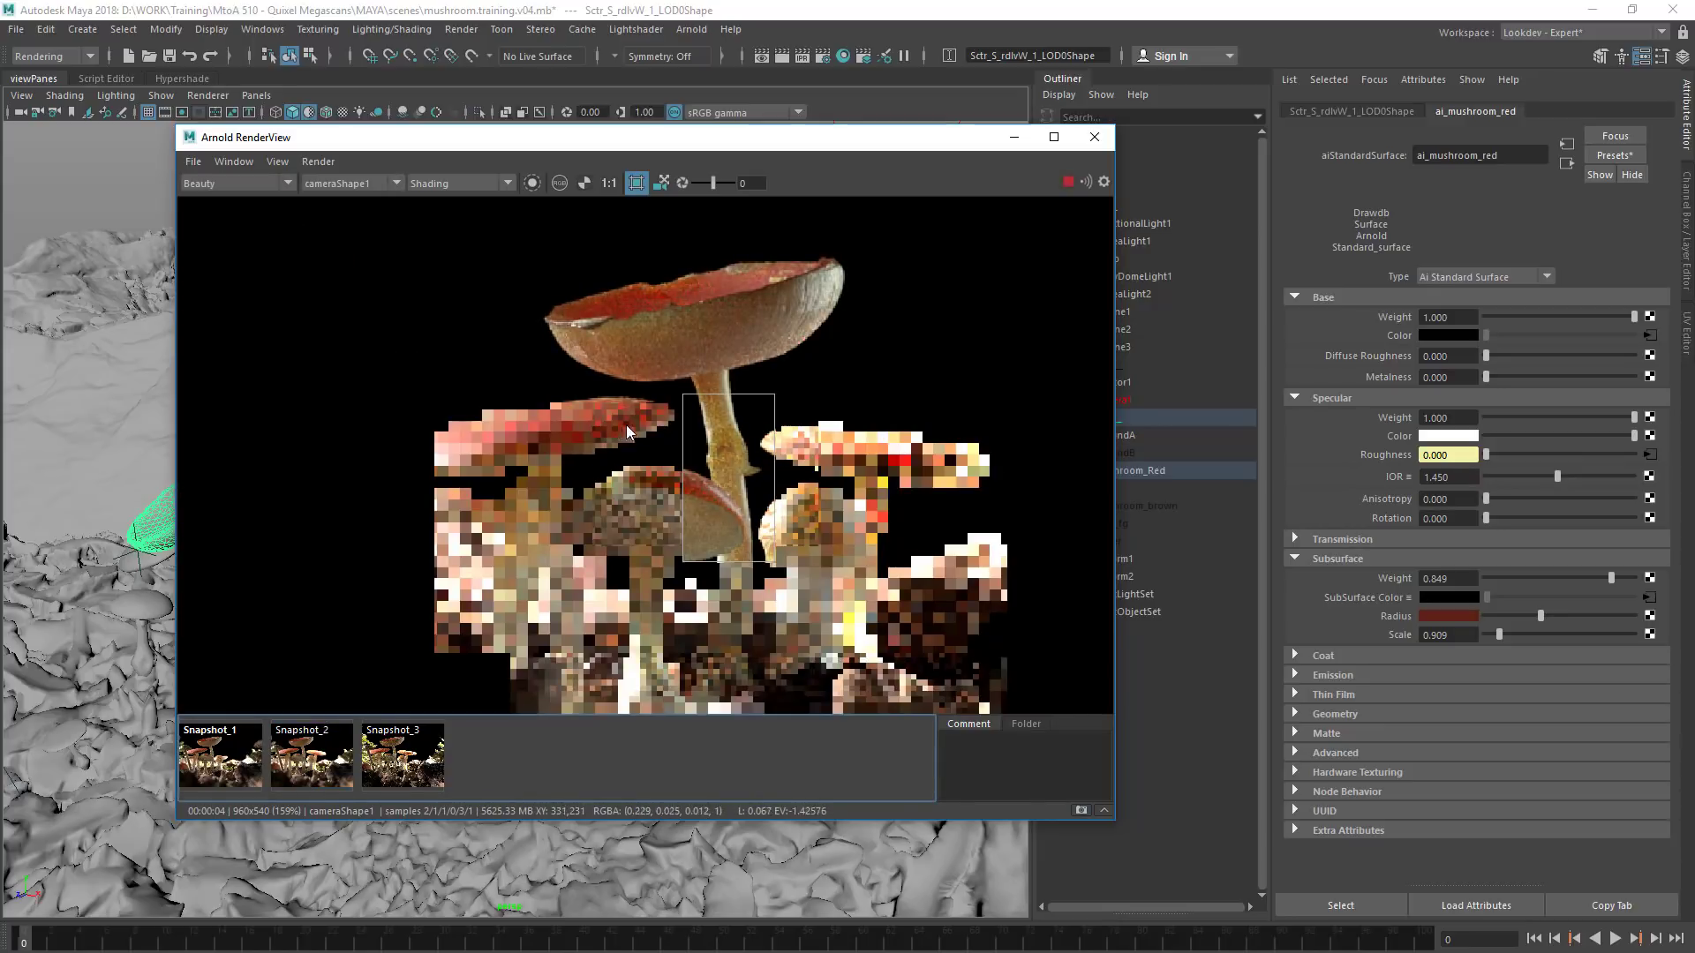
Move the render crop to the small round mushroom beside the stem and compare it with Snapshot_2
left_click_drag(711, 474, 864, 608)
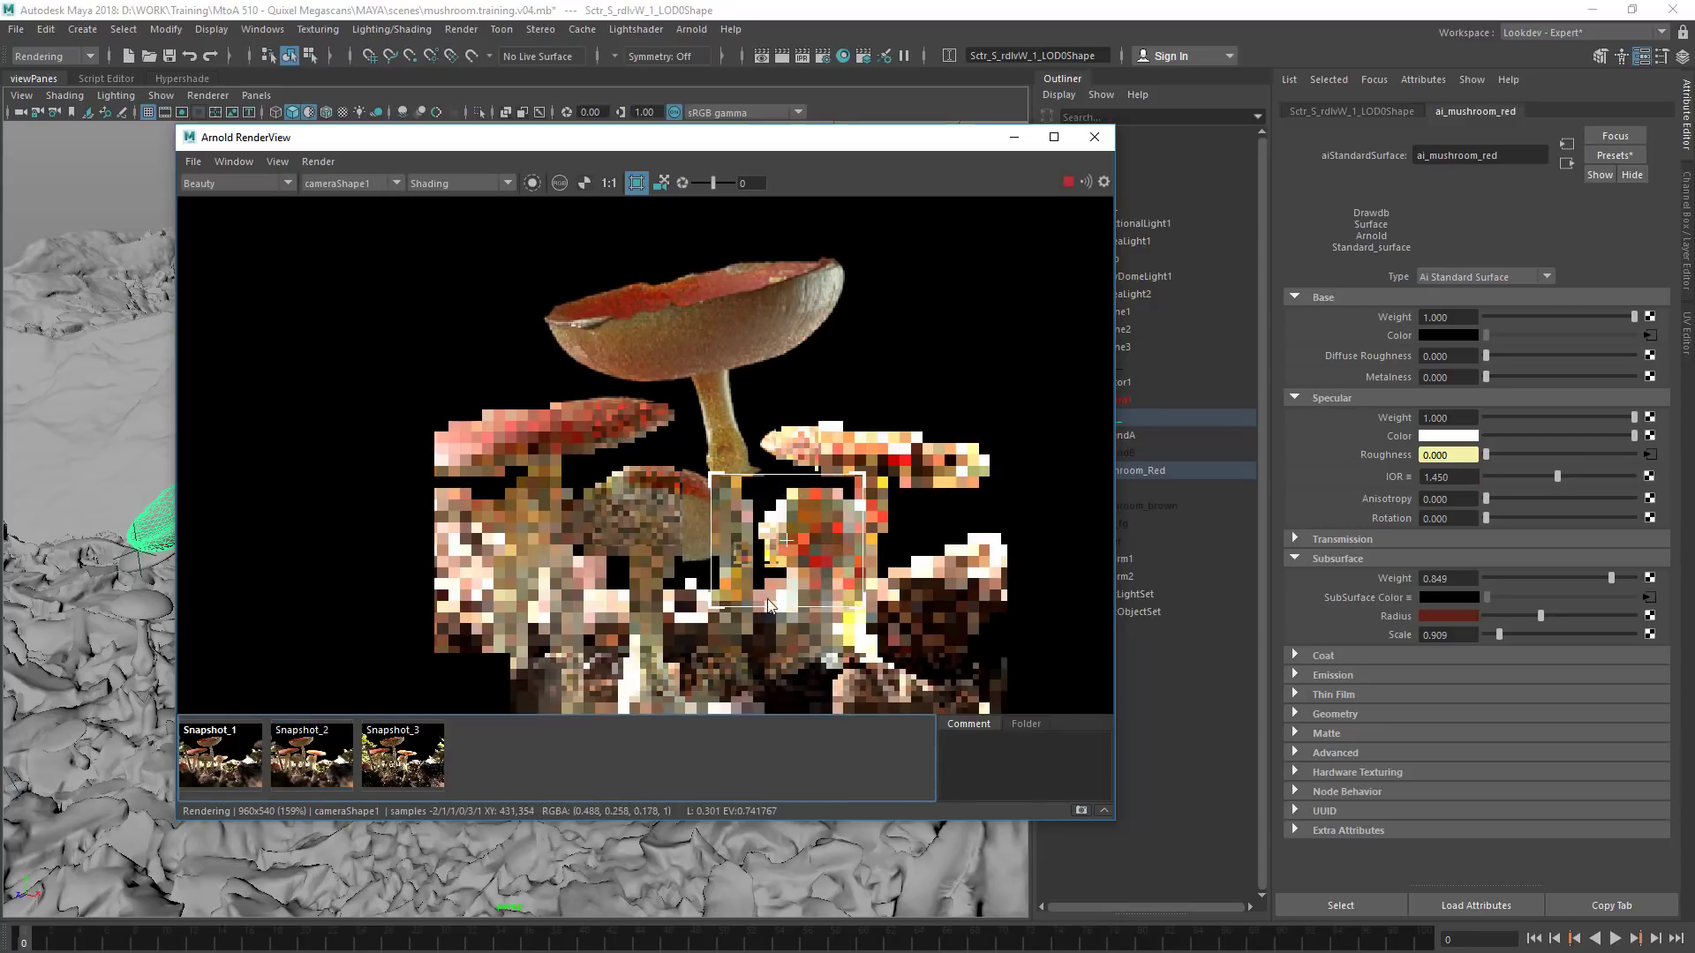
left_click(317, 769)
left_click(313, 773)
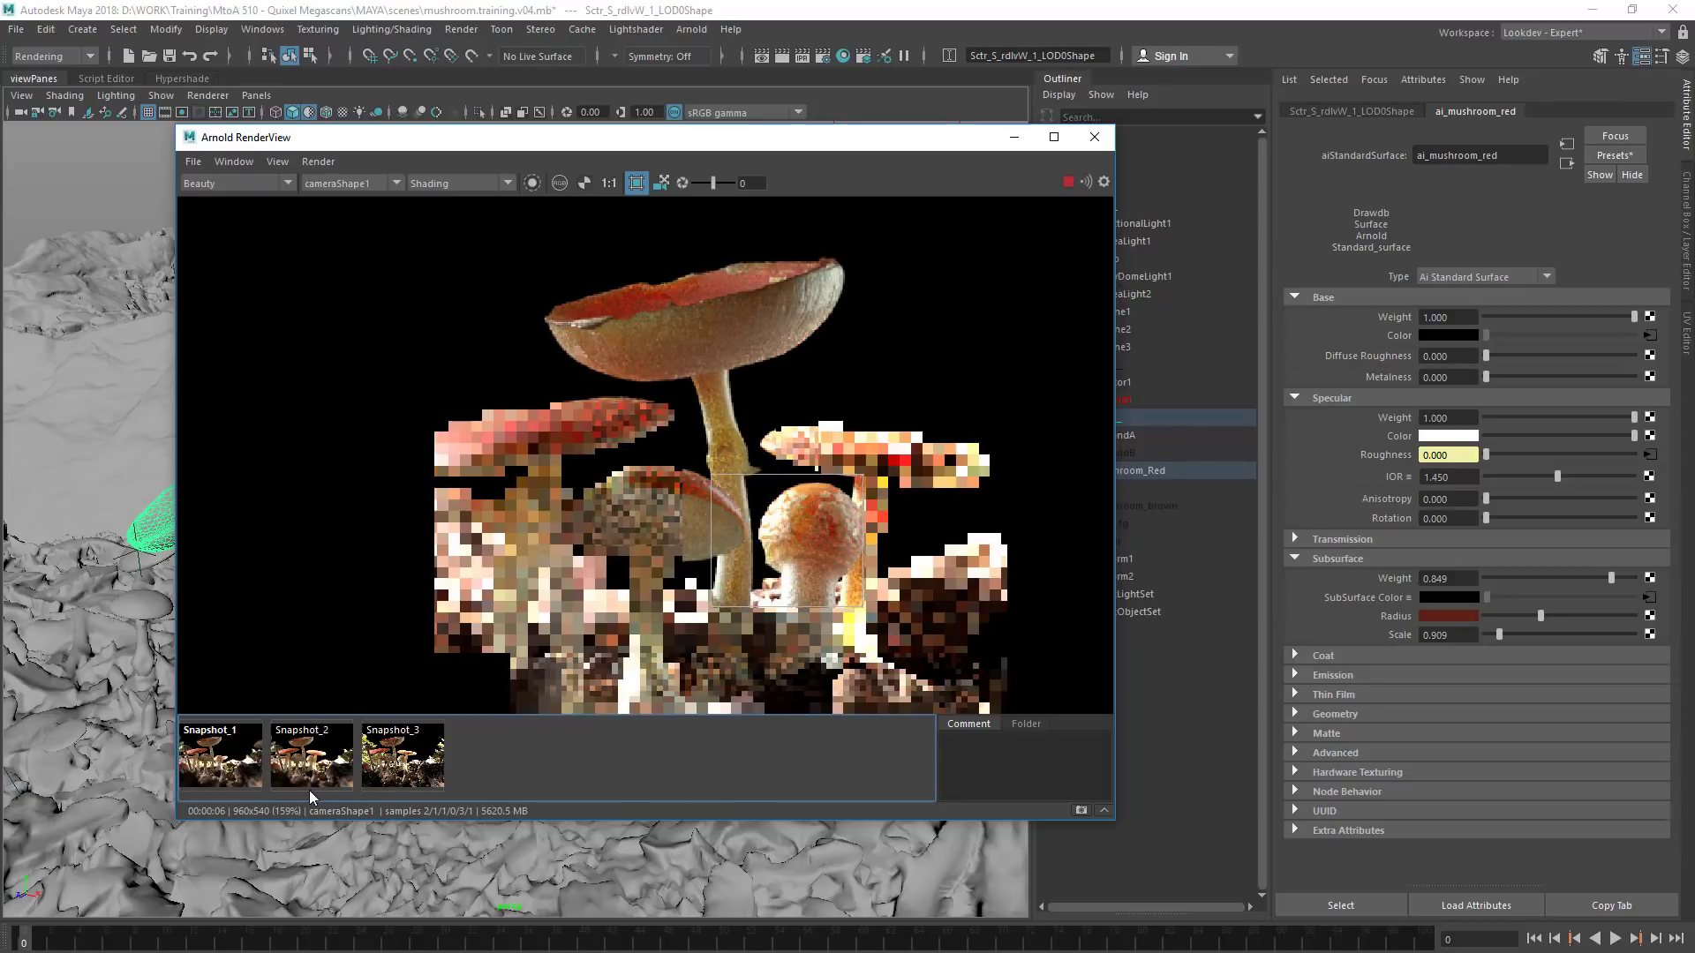
left_click(307, 784)
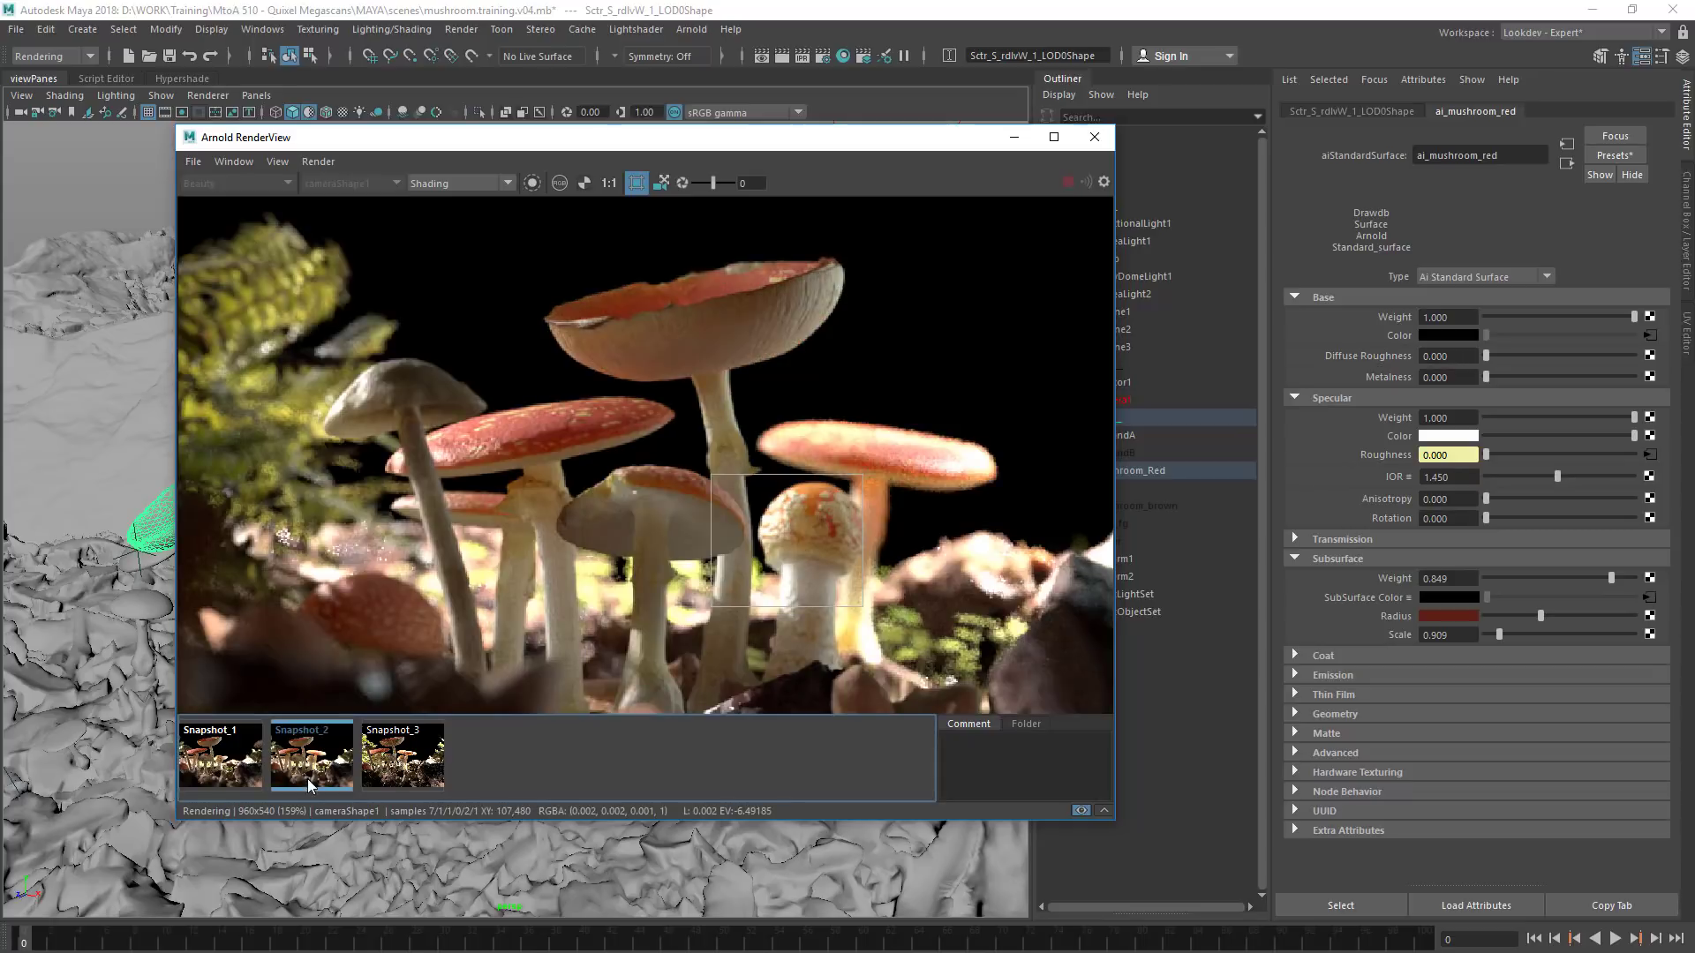
left_click(310, 782)
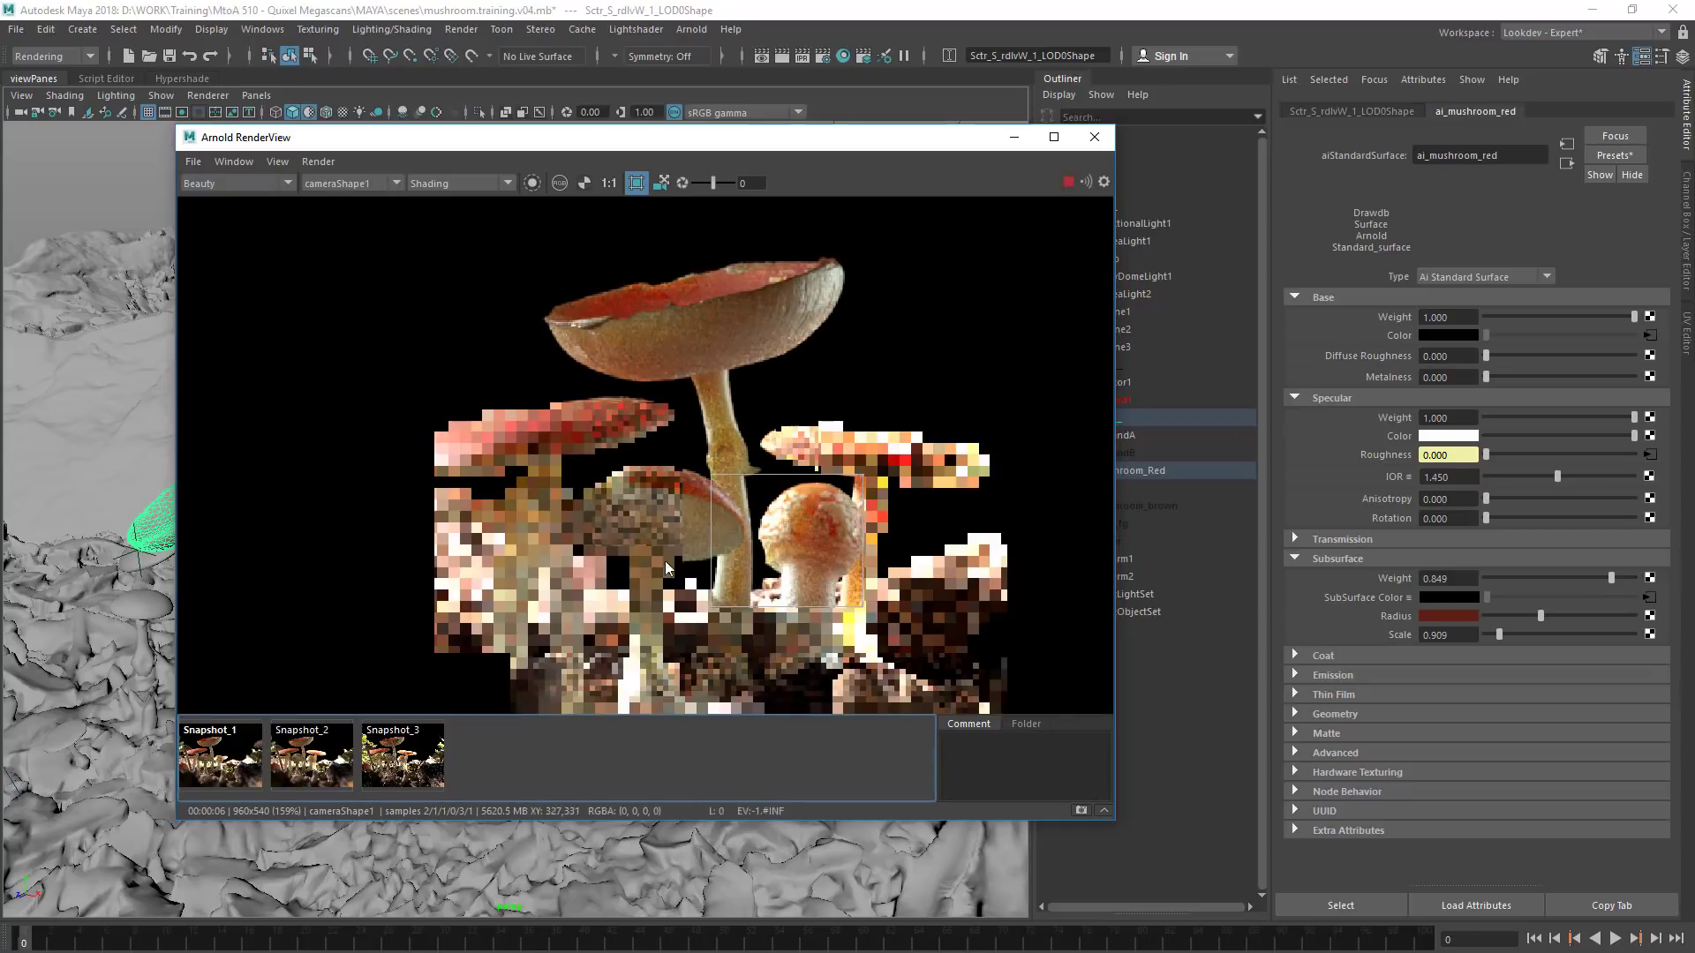
Edit the subsurface radius colour in HSV and lower its saturation
left_click(1448, 625)
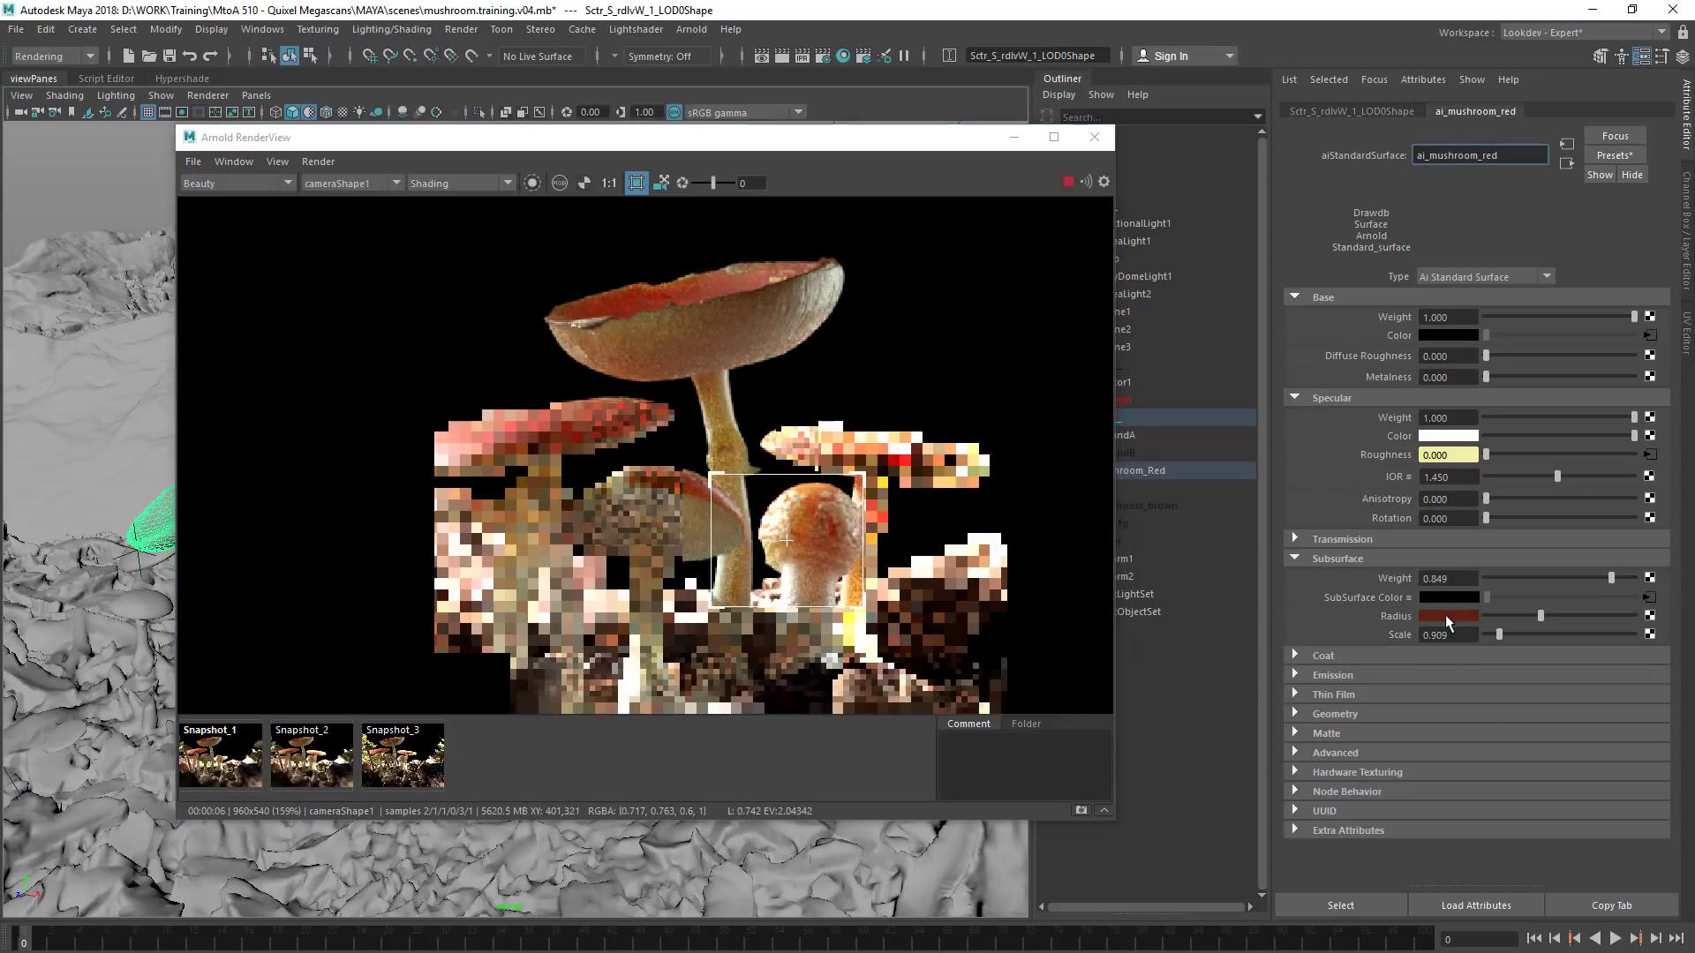
left_click(1444, 618)
left_click(1555, 724)
left_click(1541, 760)
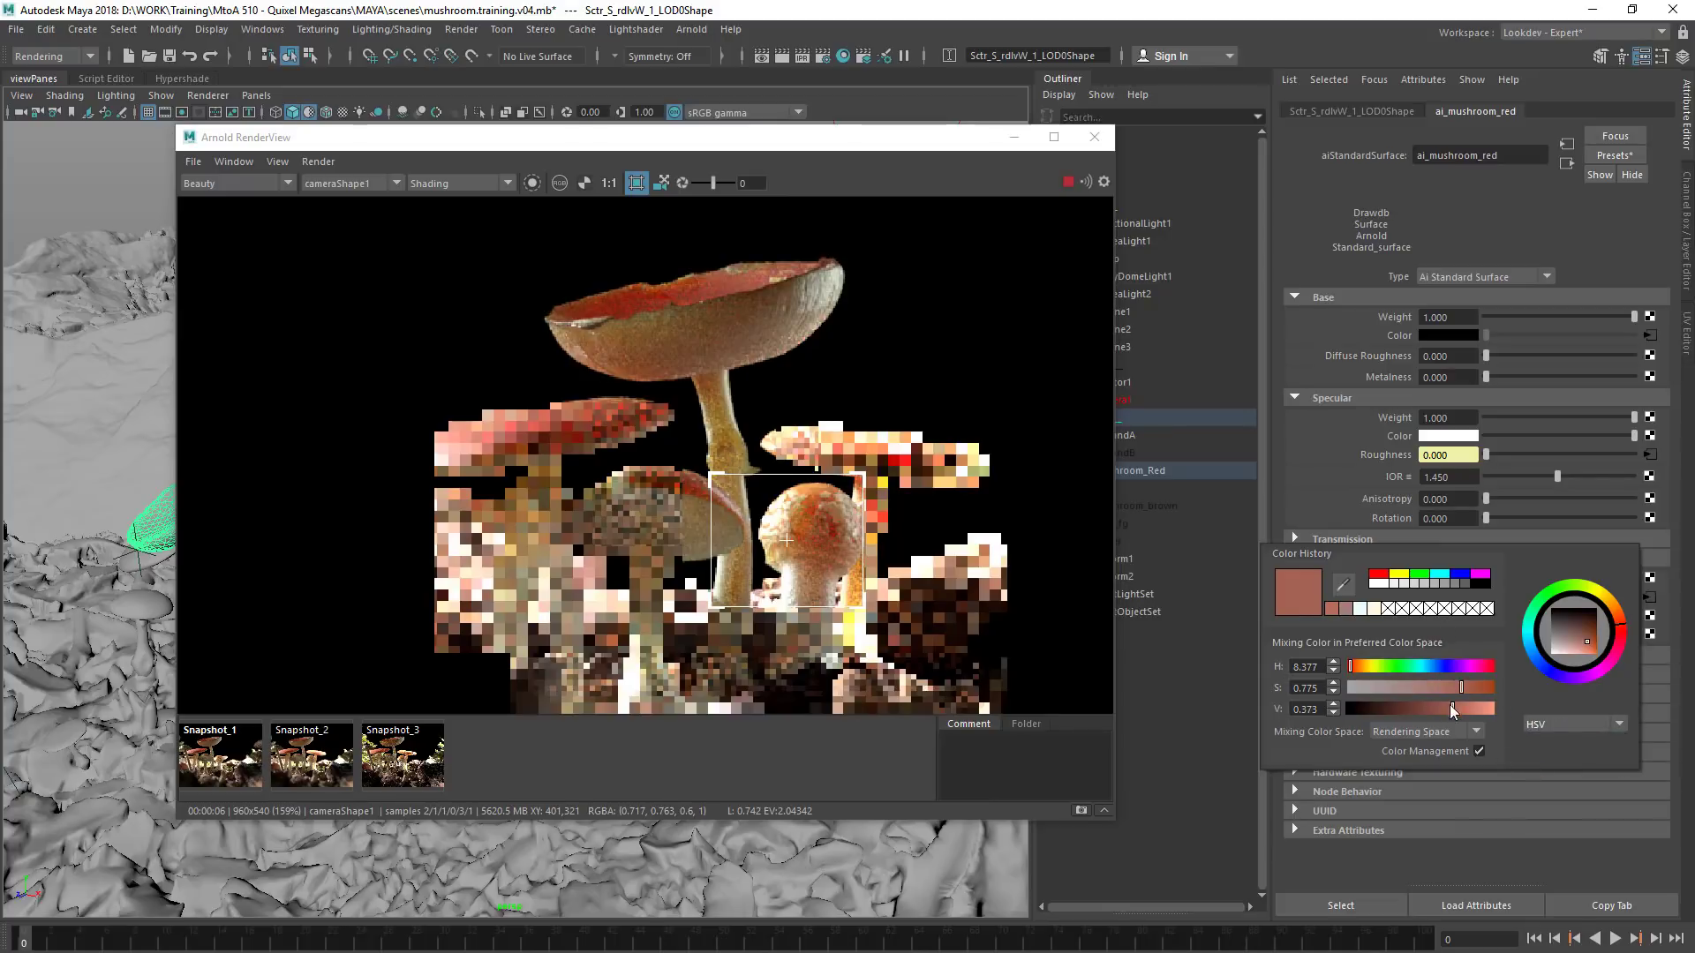
left_click(1437, 687)
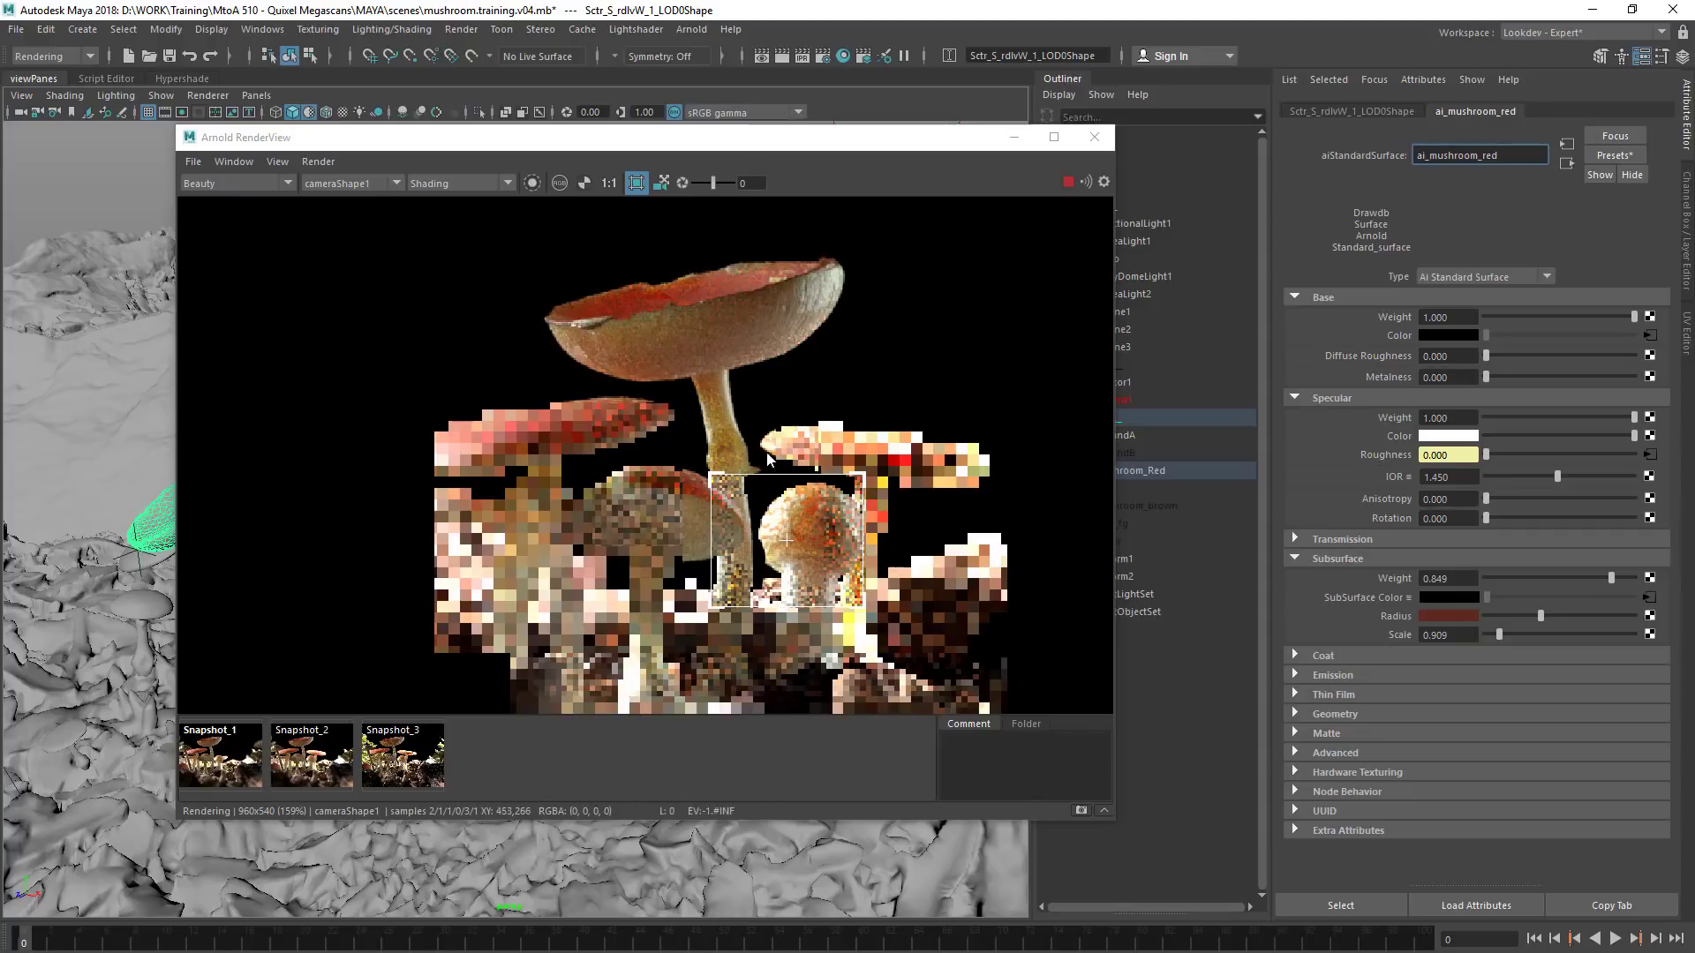
Compare the cropped small mushroom, rendered with the less saturated radius colour, against Snapshot_2
left_click(313, 781)
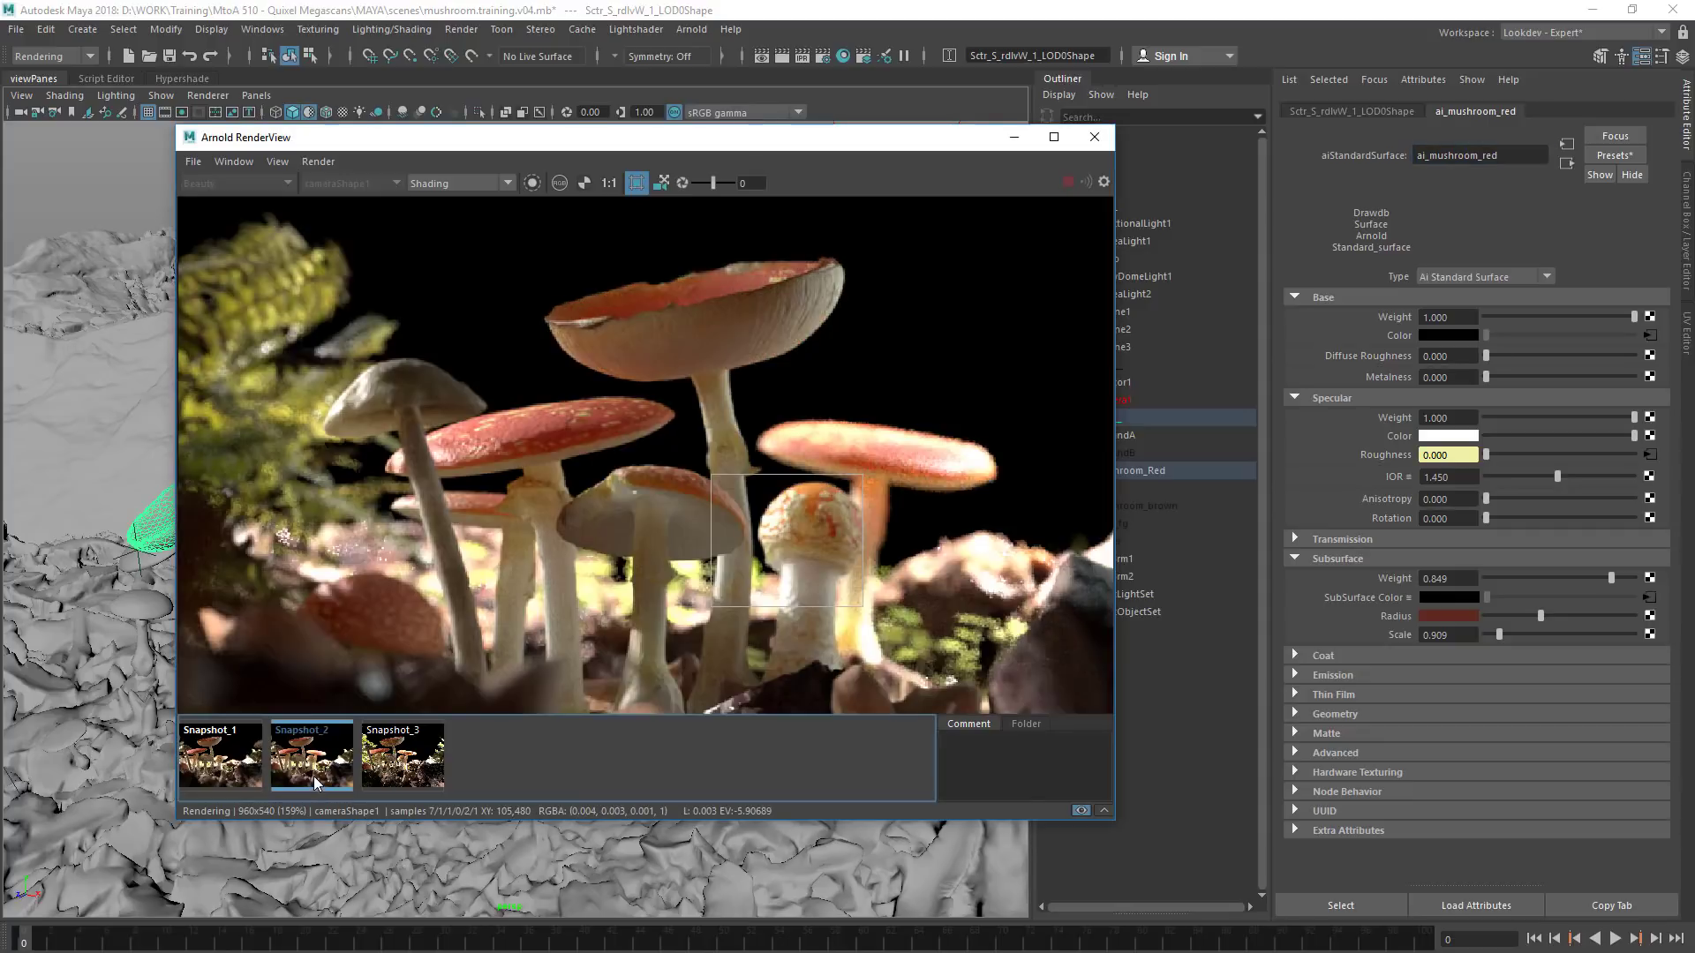
left_click(321, 783)
left_click(320, 783)
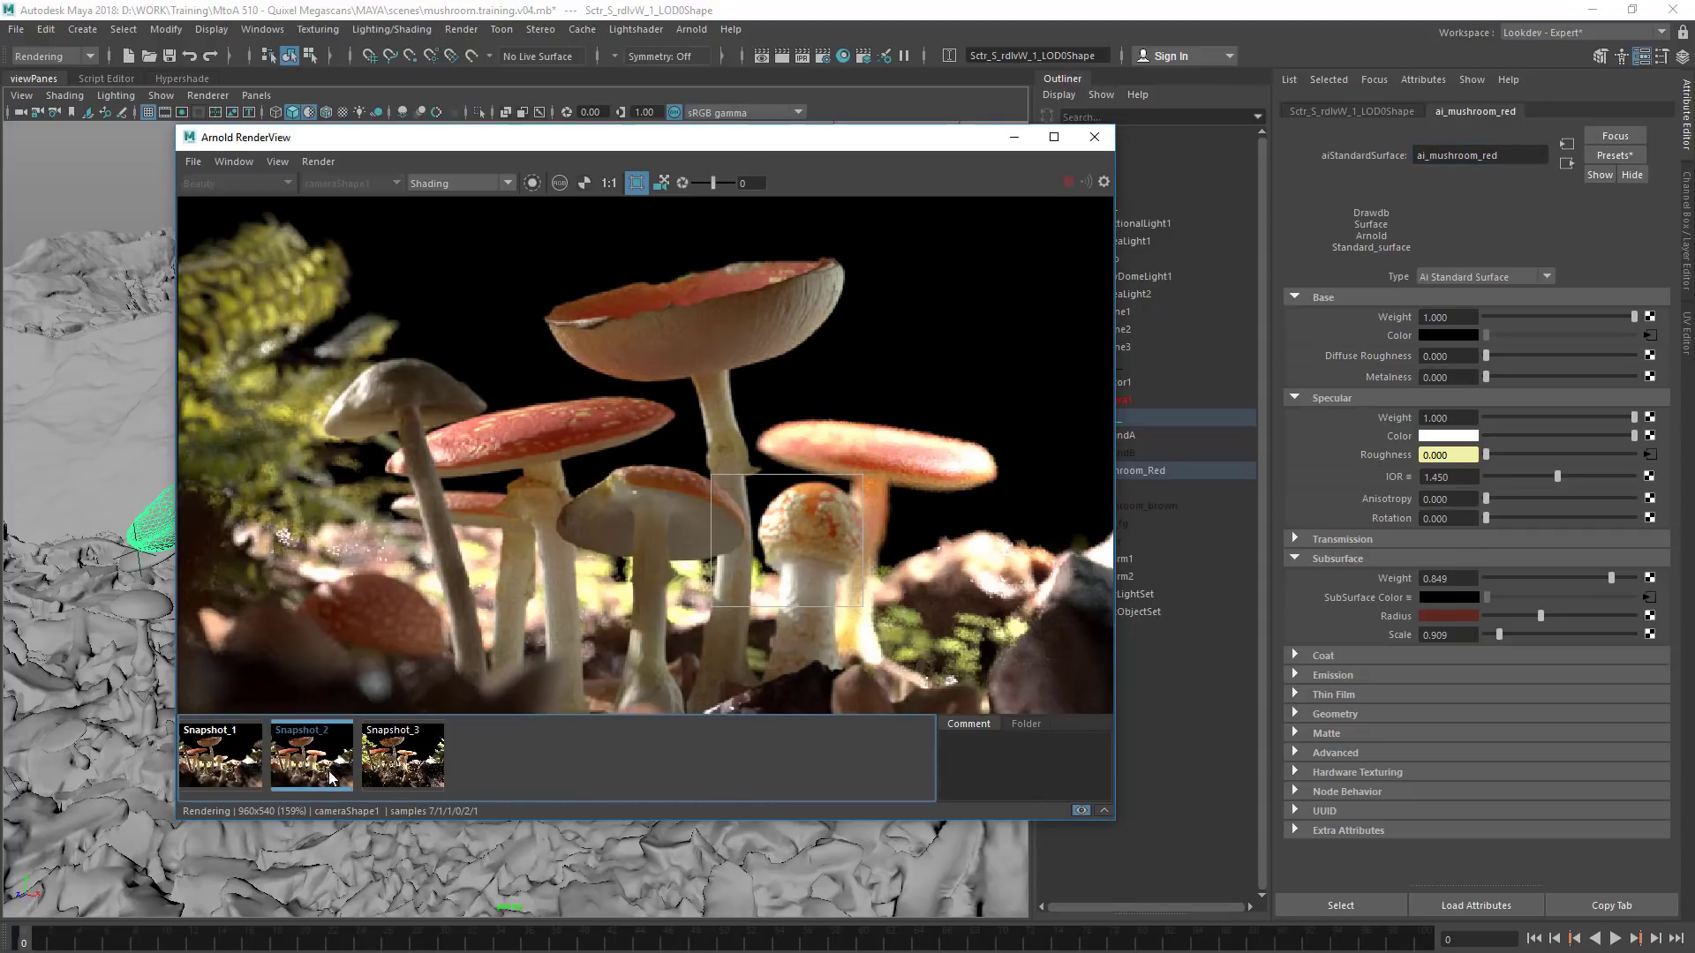
Move the render crop to the rightmost red mushroom and check it against Snapshot_2 and the mushrooms.PNG reference photo
left_click_drag(924, 399, 824, 521)
left_click(307, 752)
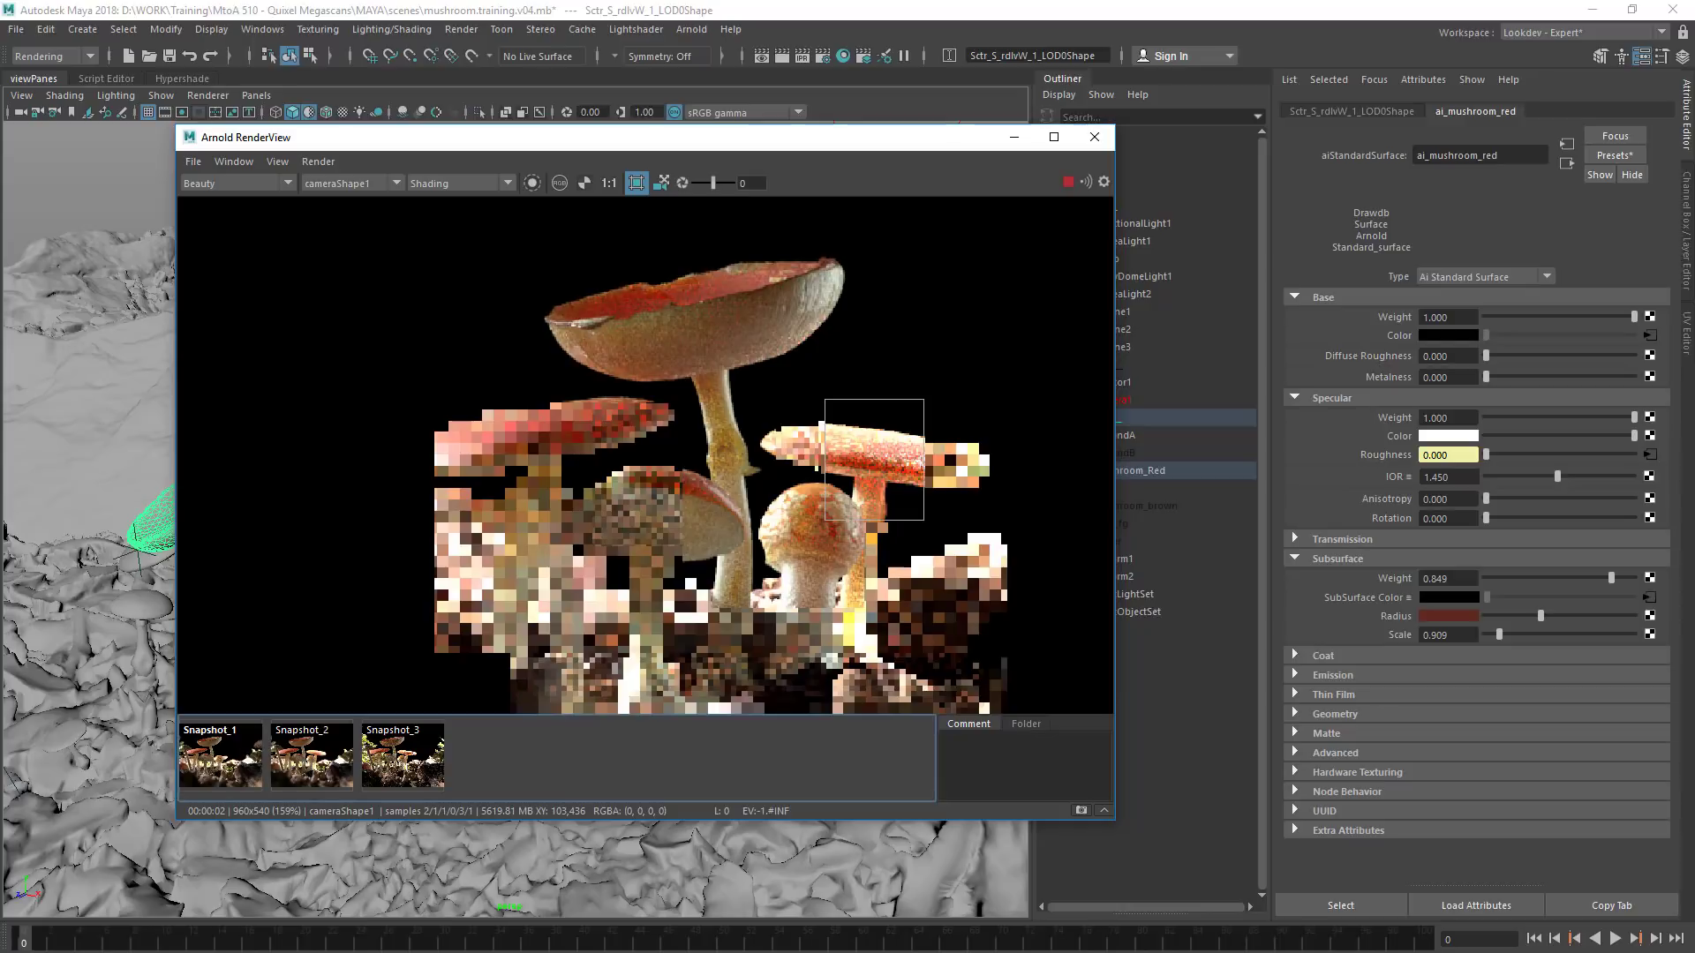
key("alt+Tab")
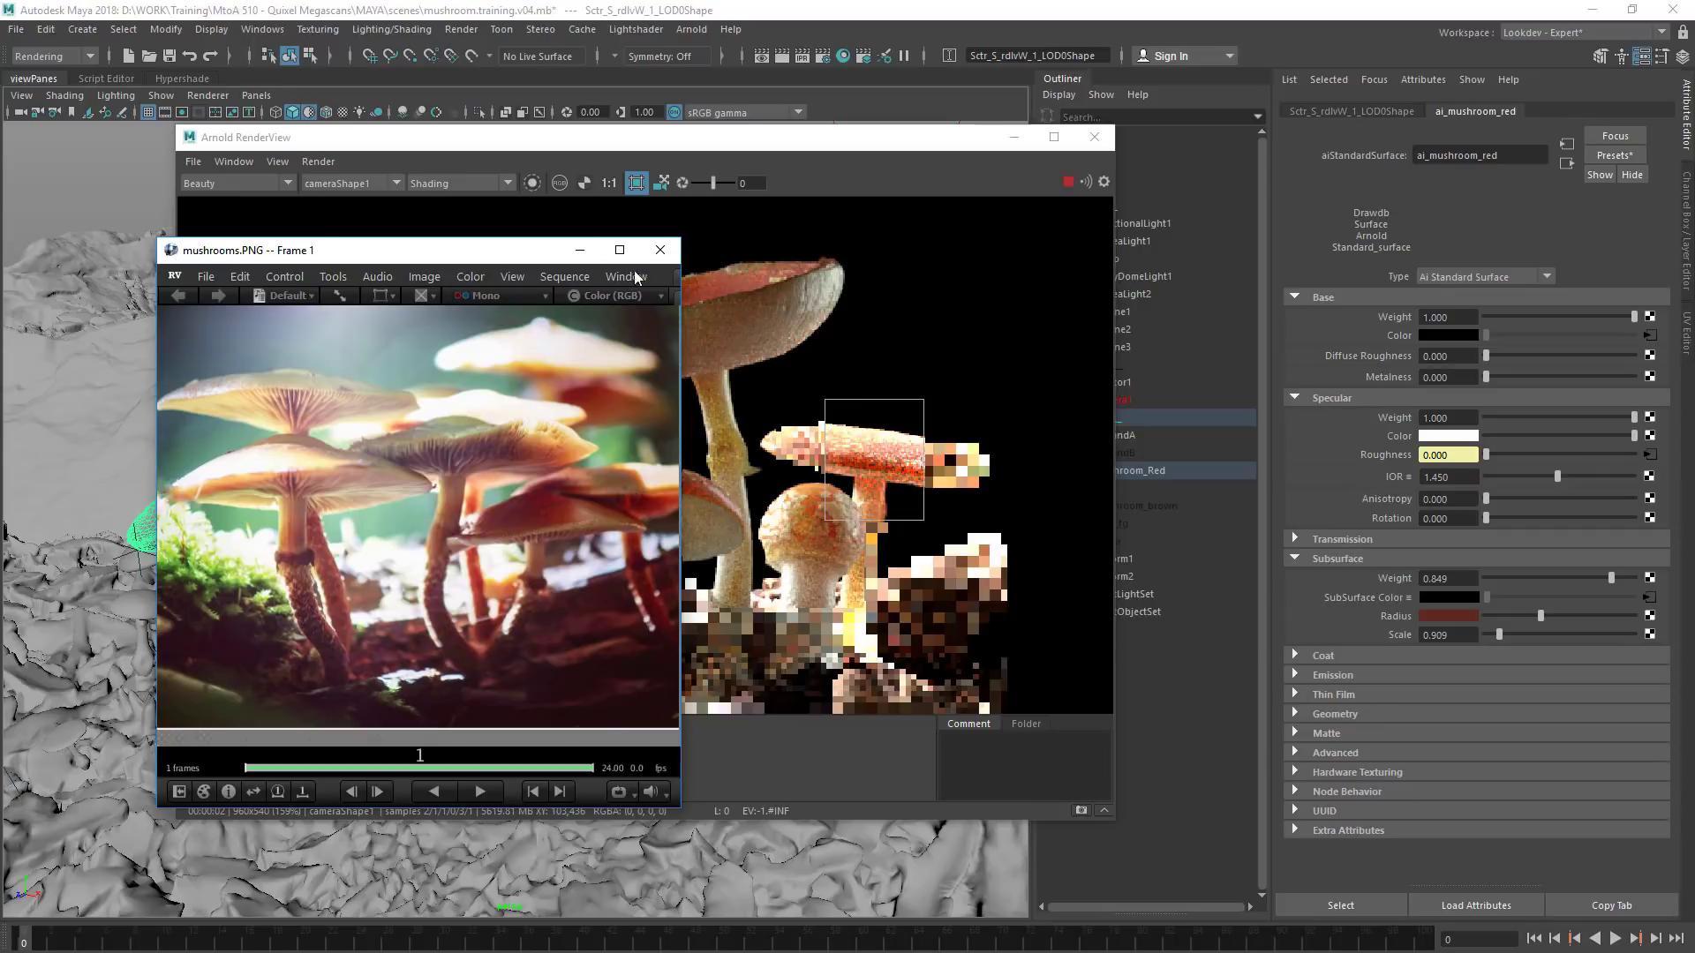
left_click(580, 250)
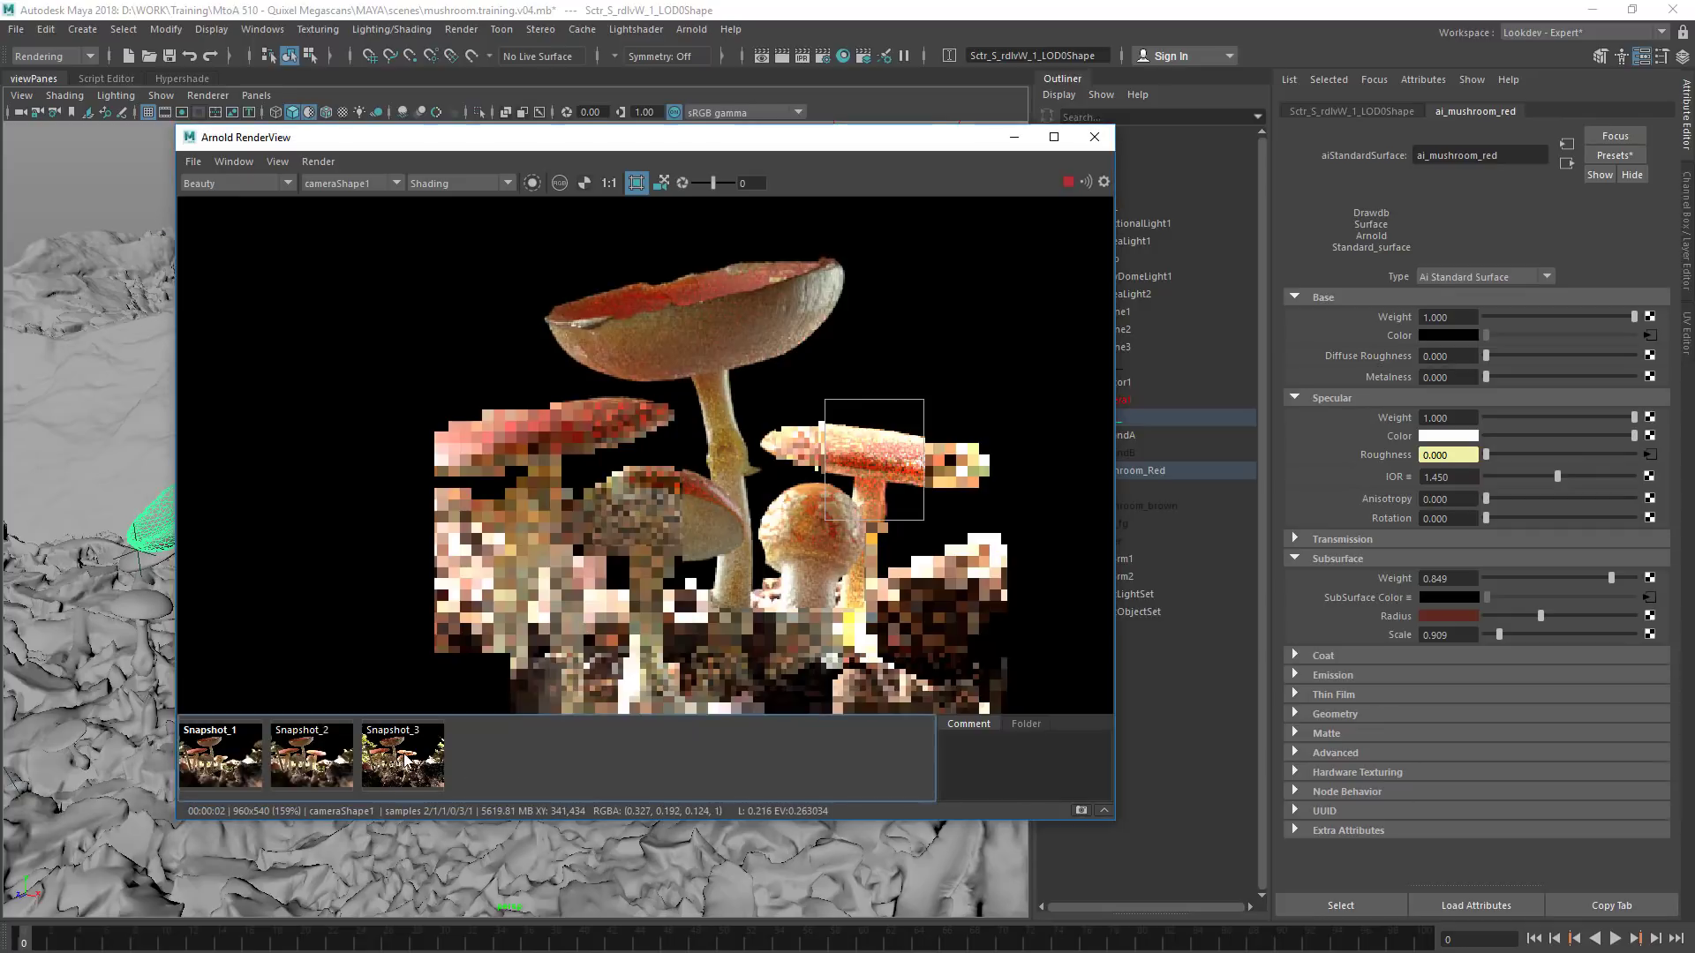
Crop the live render to the cap and stem of the large red mushroom at left and compare that area with Snapshot_2
left_click(300, 759)
left_click(300, 760)
left_click(313, 776)
left_click(309, 781)
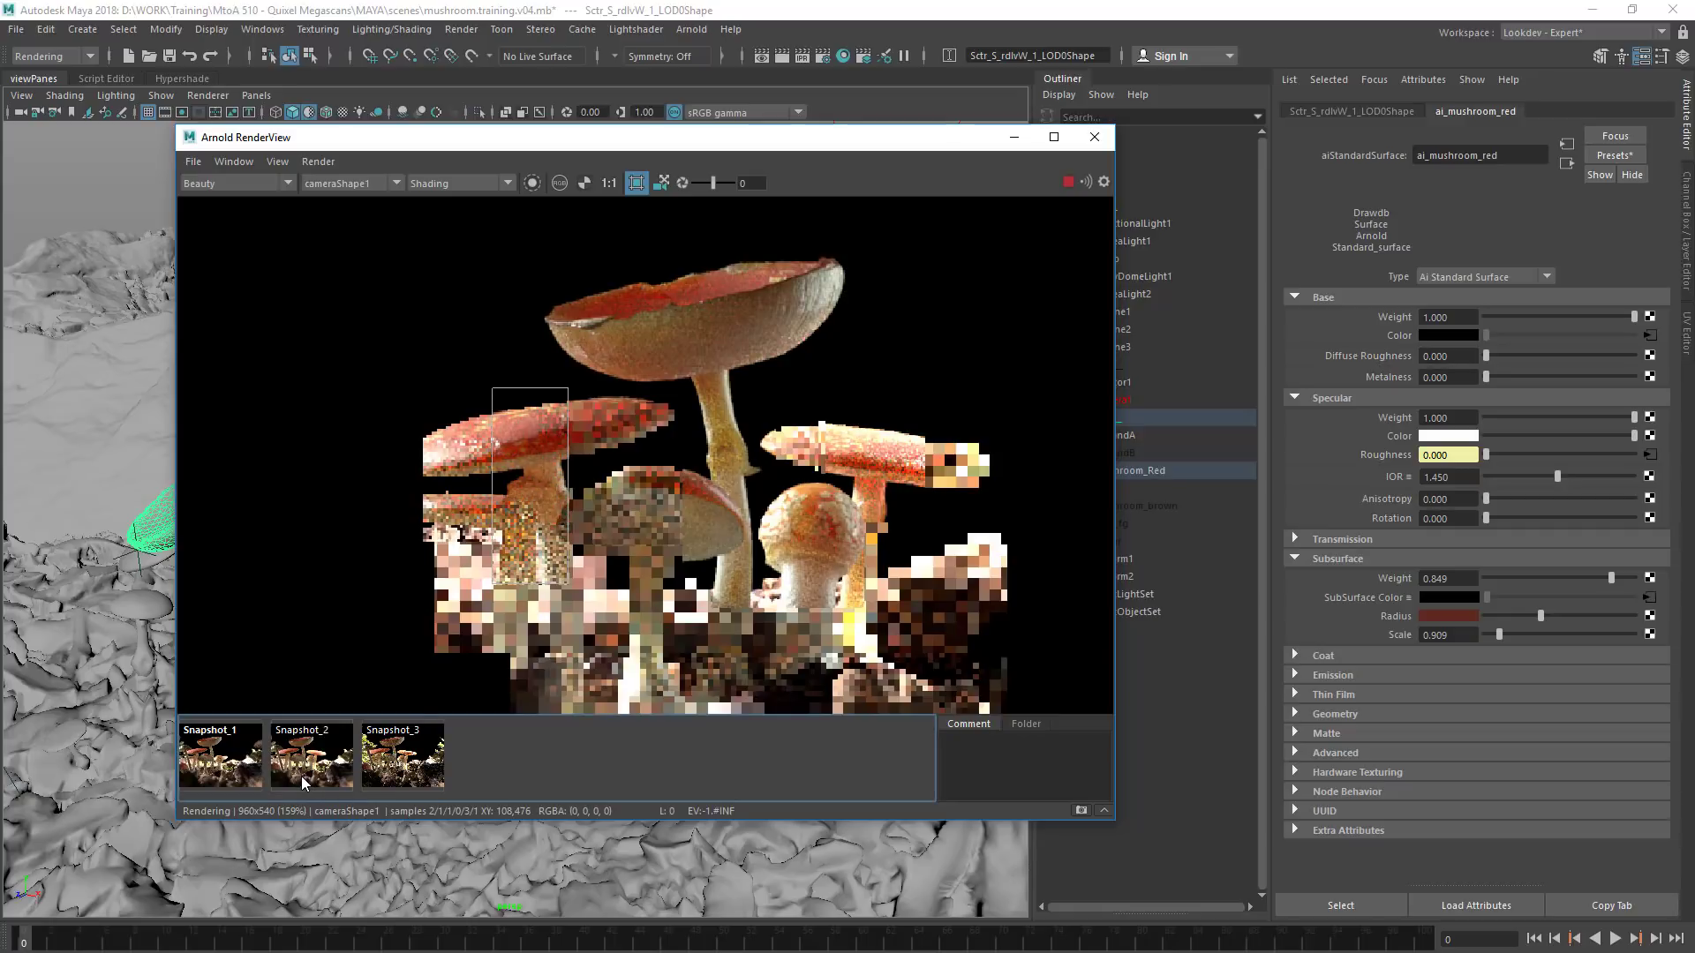
left_click(300, 777)
left_click(299, 779)
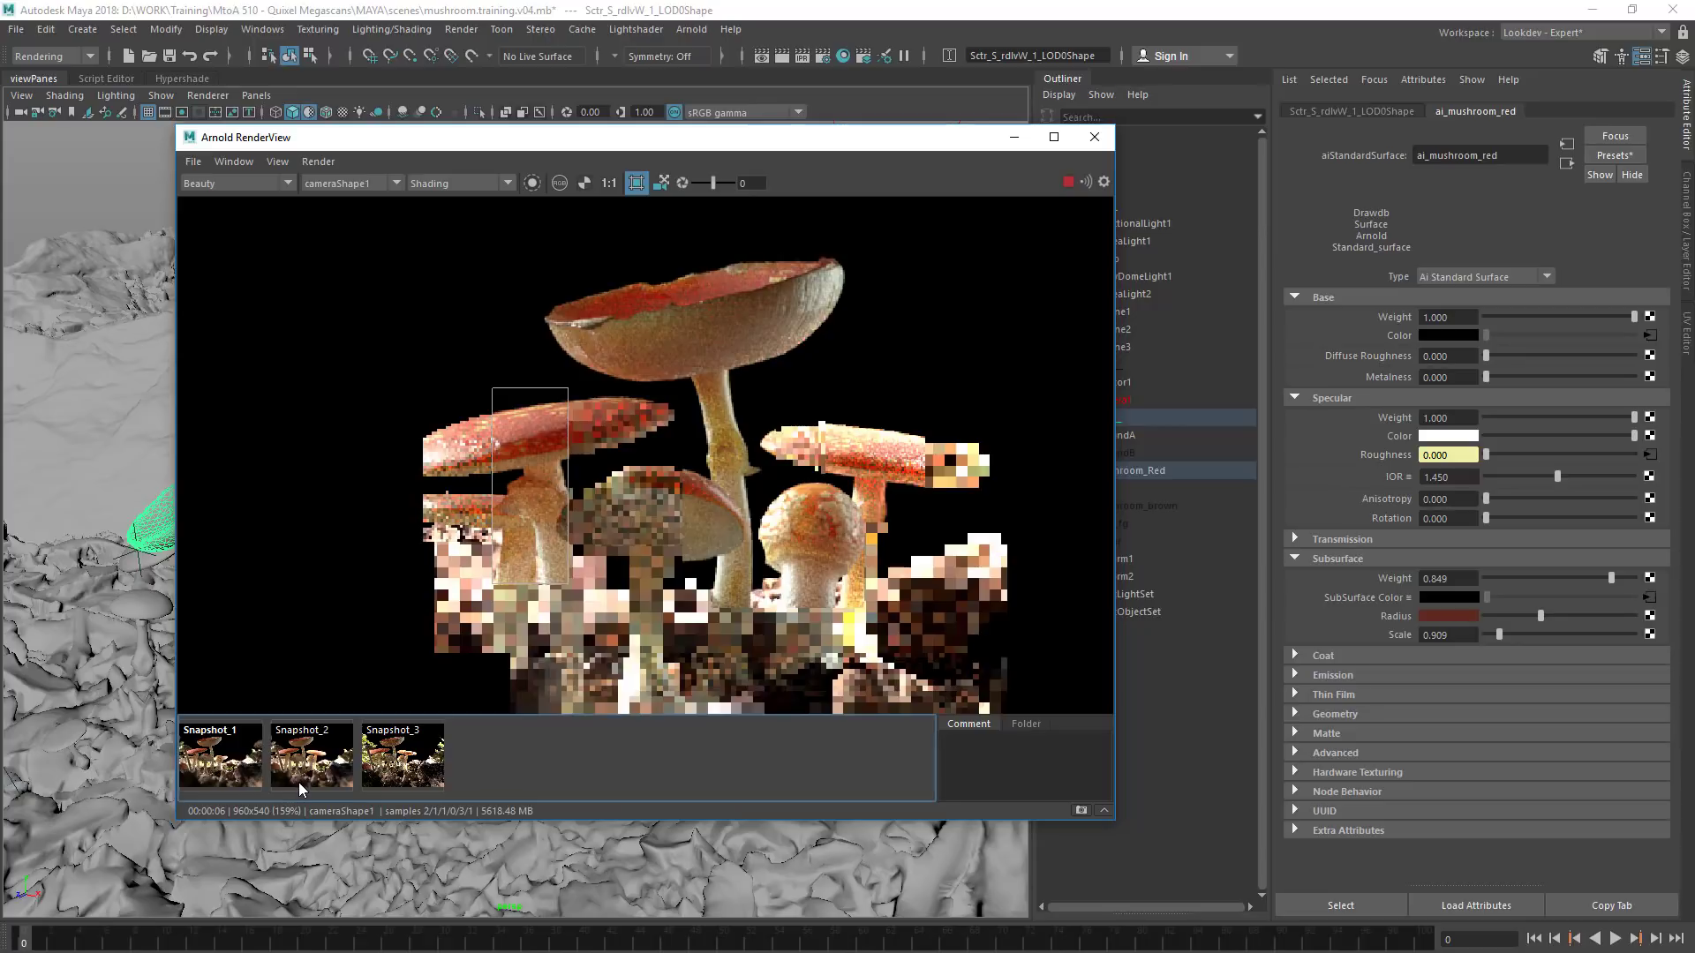
left_click(299, 782)
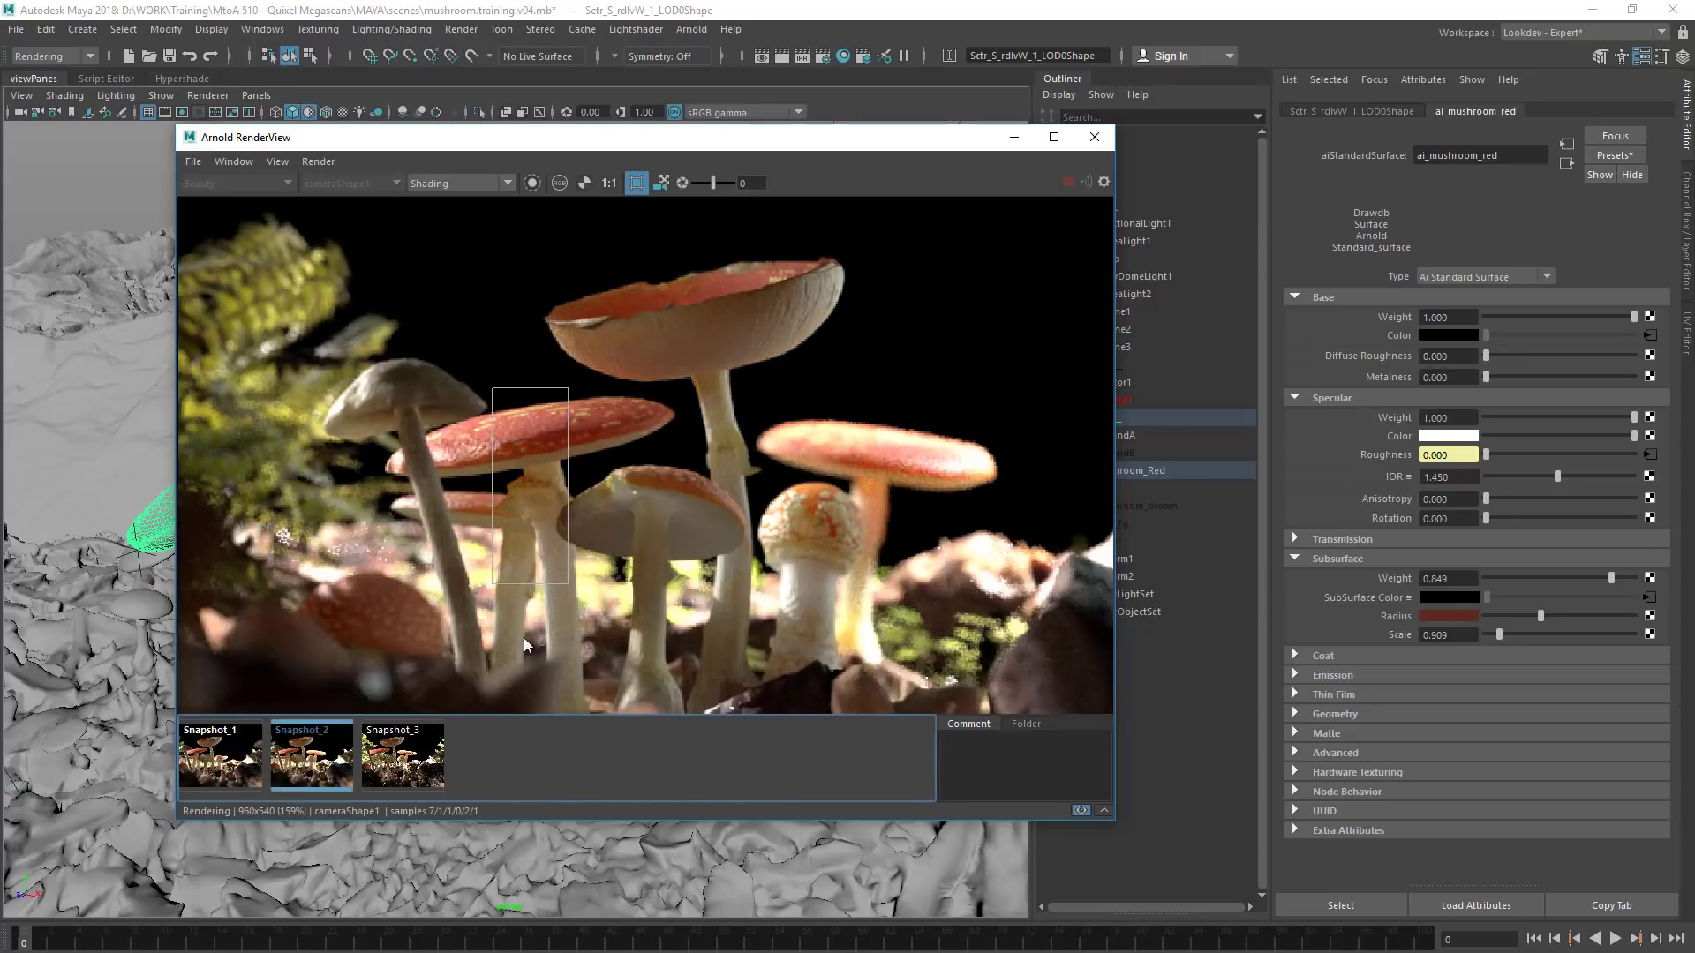
left_click(299, 778)
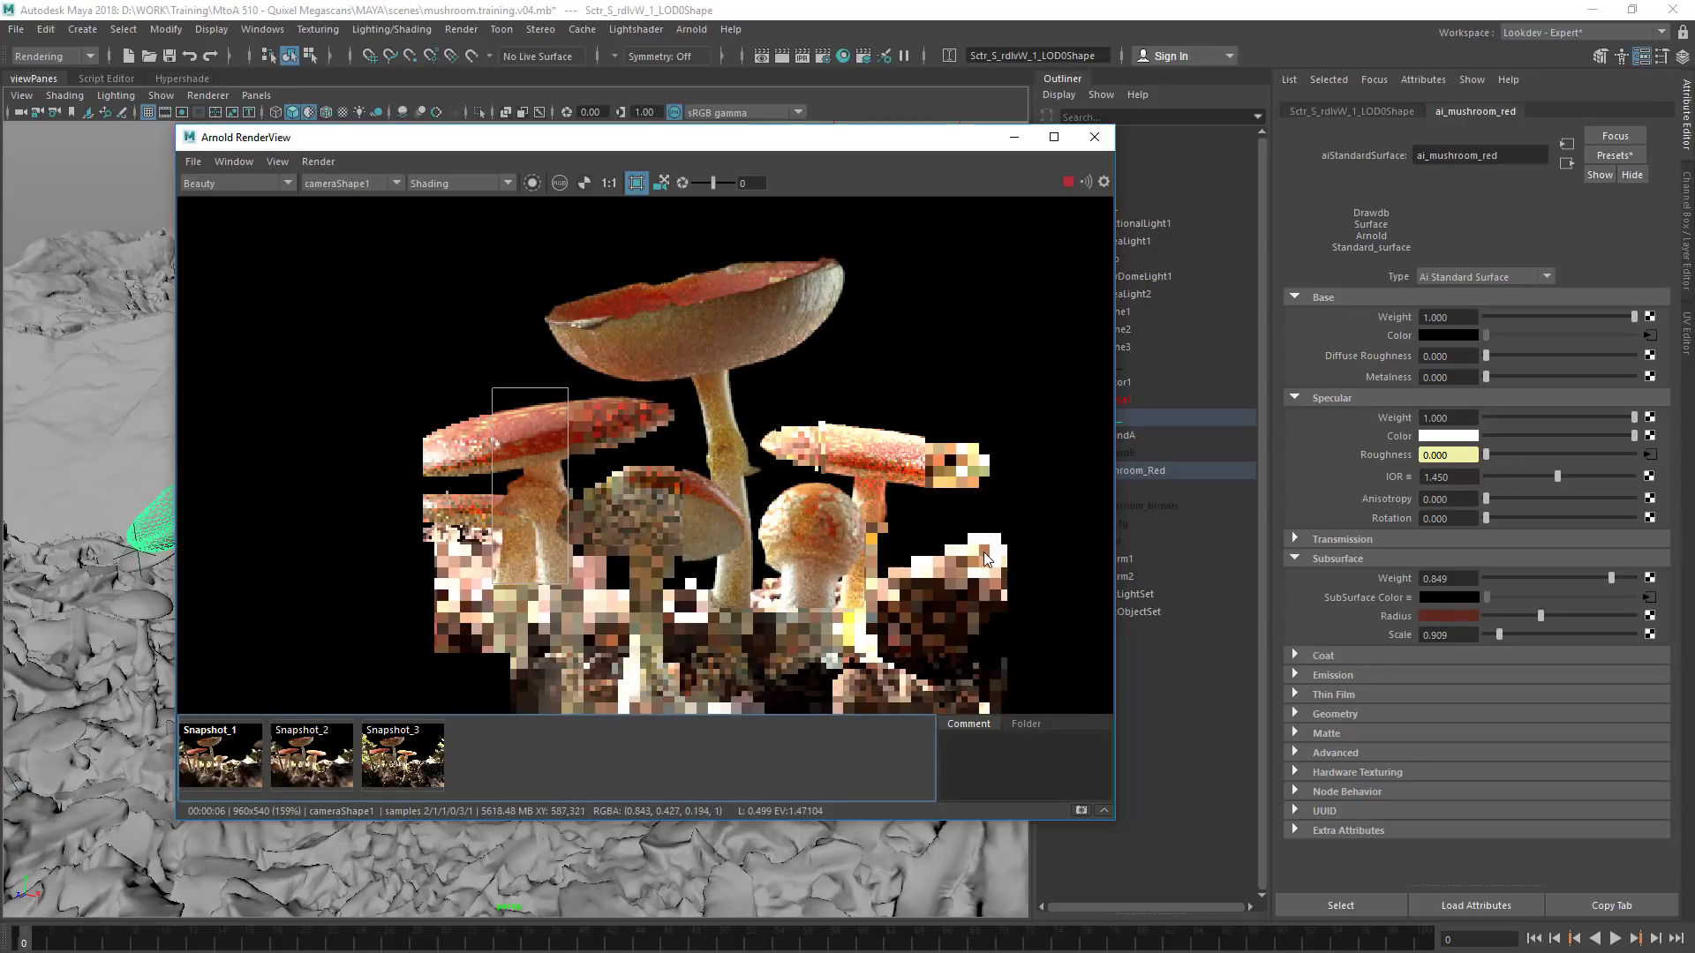
Show the material's Coat settings, view the coat_direct AOV, and crop the render around the tallest mushroom's cap and upper stem
left_click(1324, 657)
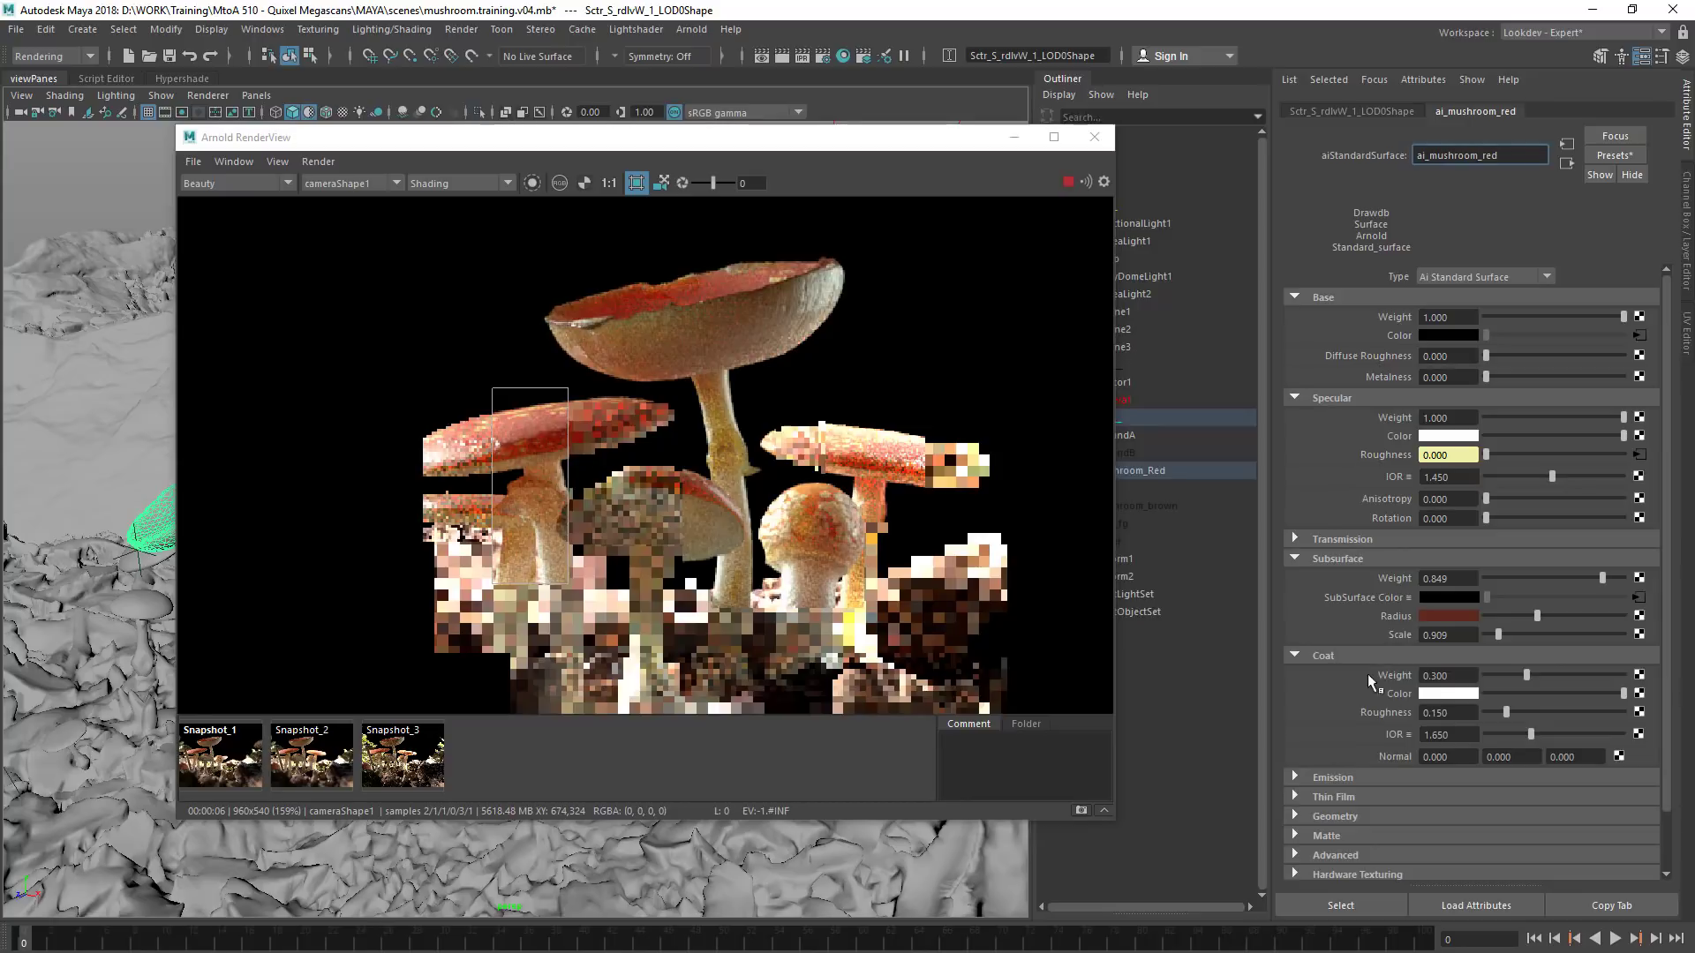
left_click(291, 187)
left_click(236, 209)
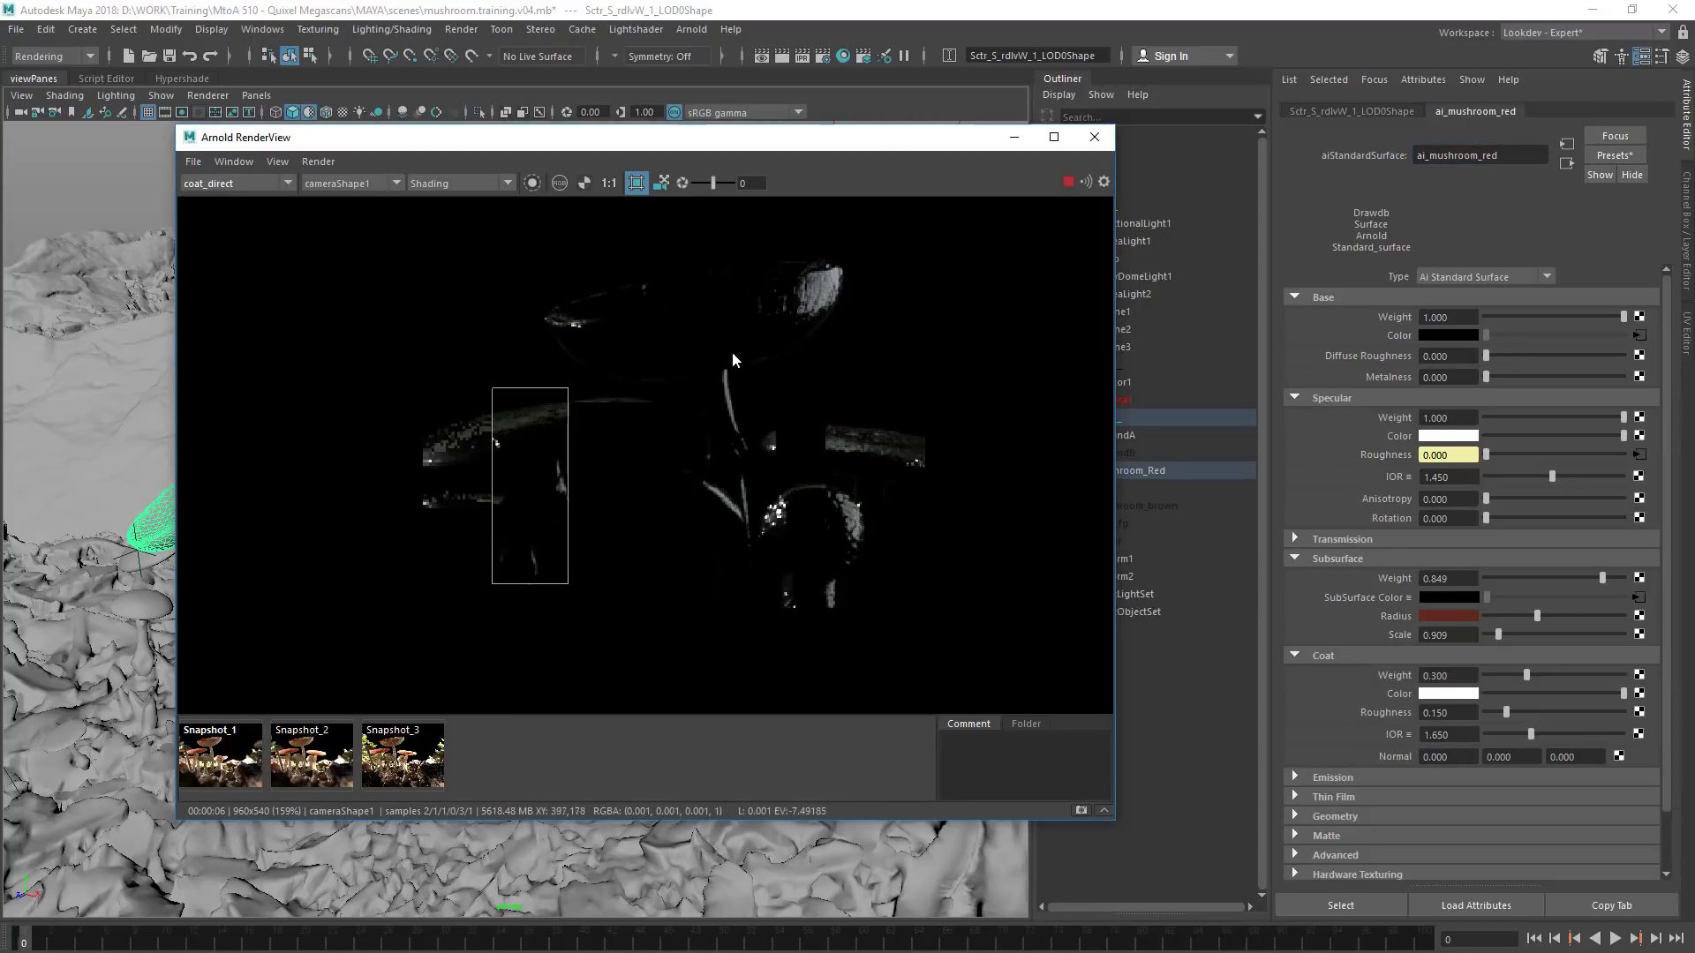
left_click_drag(512, 255, 887, 467)
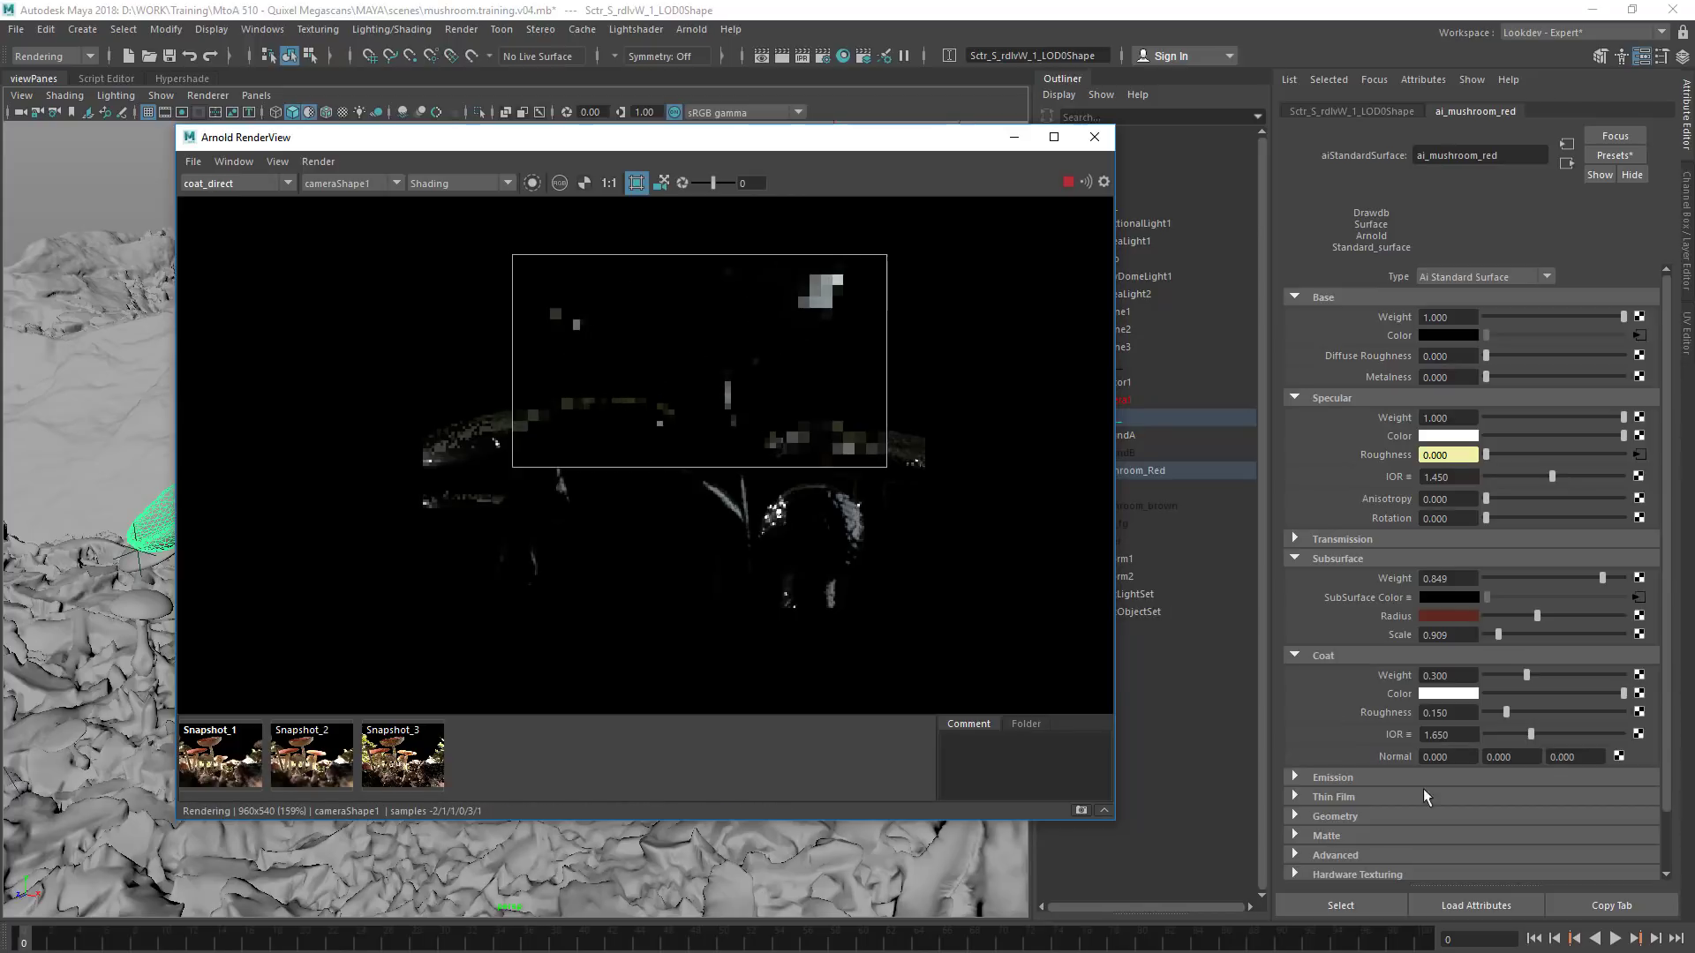
Try a coat IOR of 5, settle on 2.270, and raise the coat roughness to 0.247
left_click_drag(1548, 733, 1624, 738)
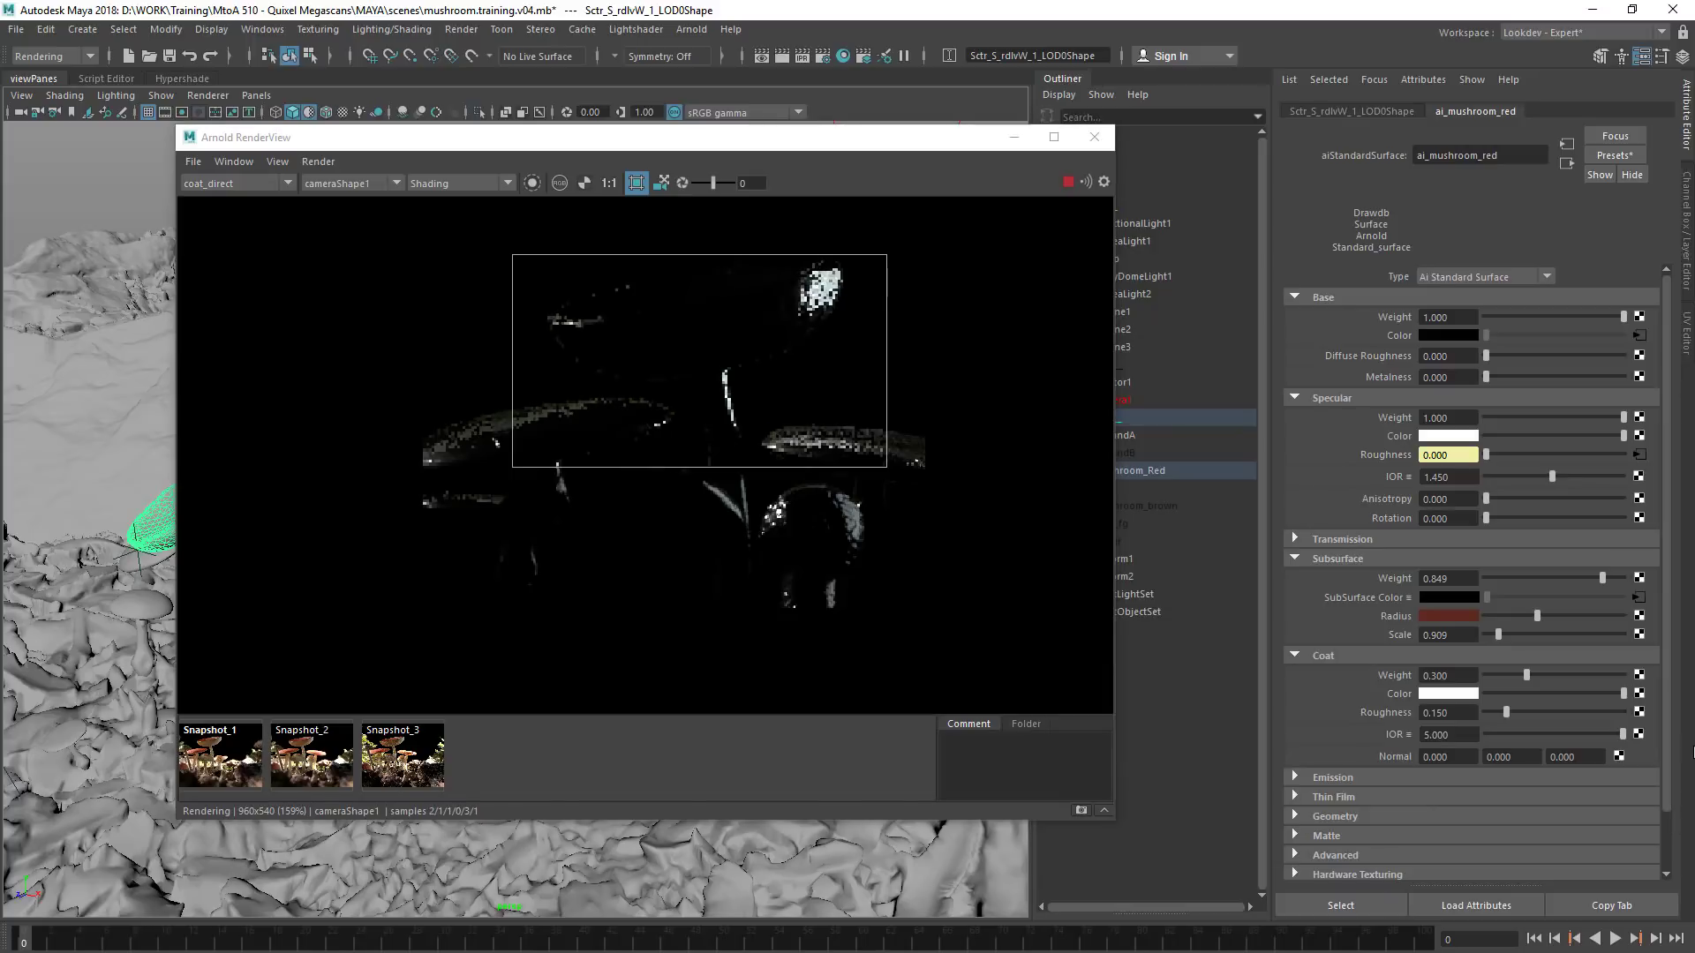
left_click(1550, 736)
mouse_move(1510, 714)
left_mouse_down()
mouse_move(1557, 713)
mouse_move(1518, 710)
left_mouse_up()
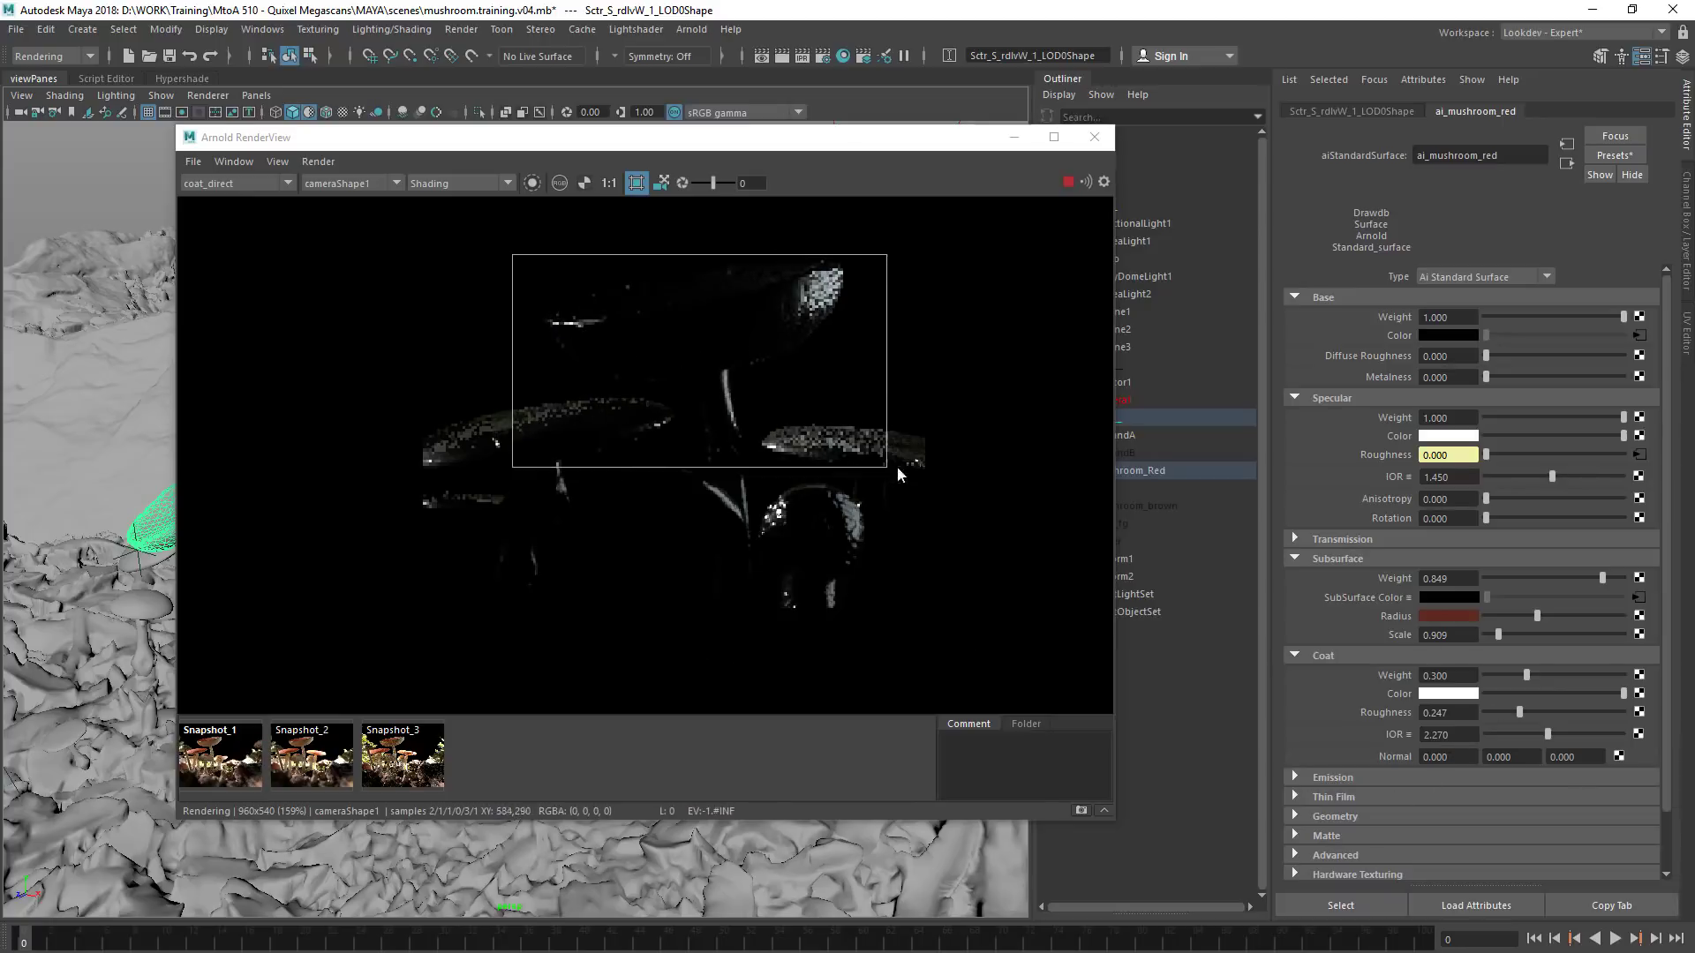
Return the render view to the Beauty pass and check the result against the mushrooms.PNG reference photo
left_click(225, 184)
left_click(221, 200)
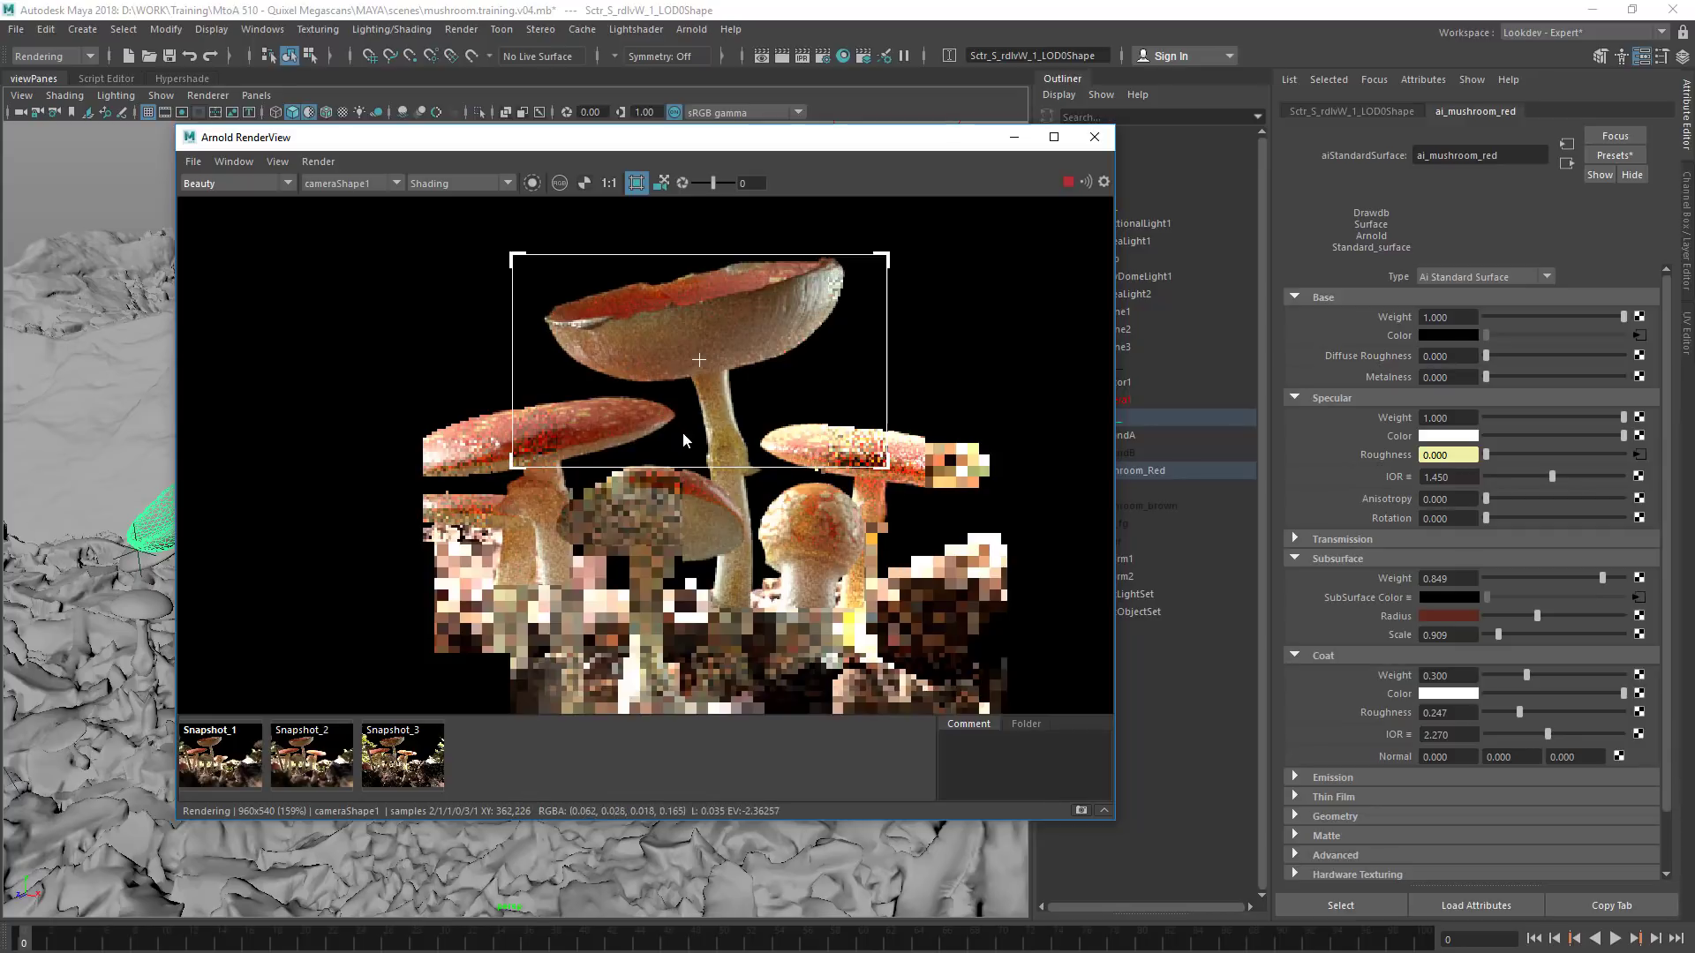
key("alt+Tab")
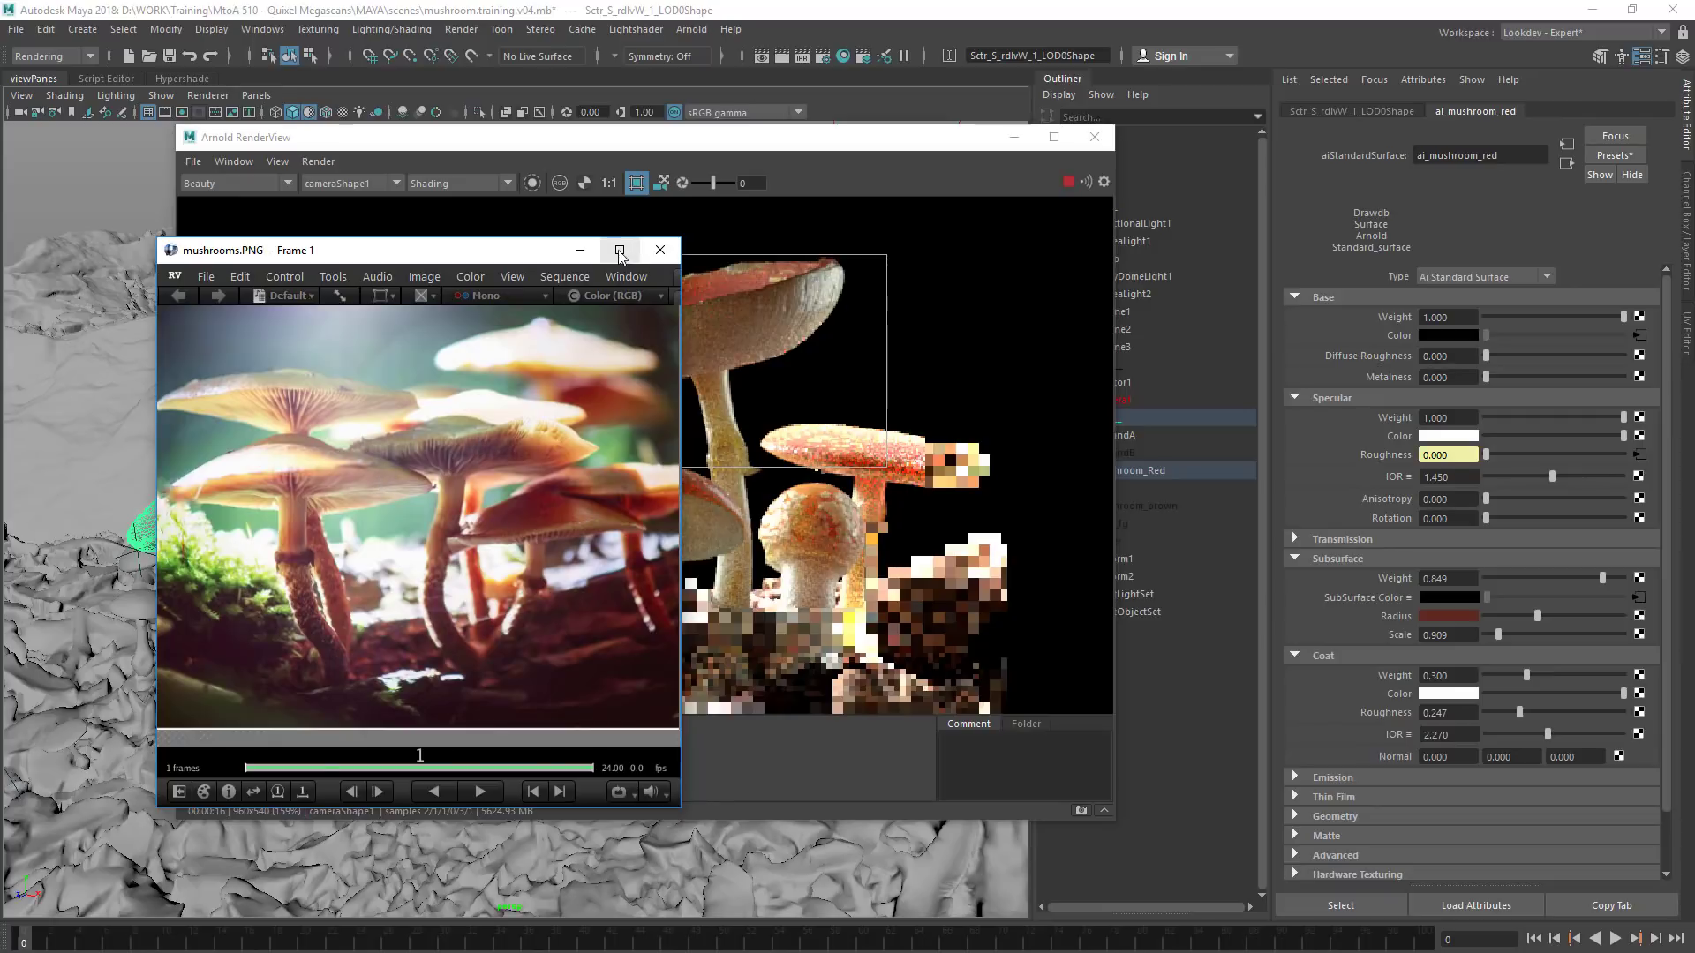
left_click(579, 250)
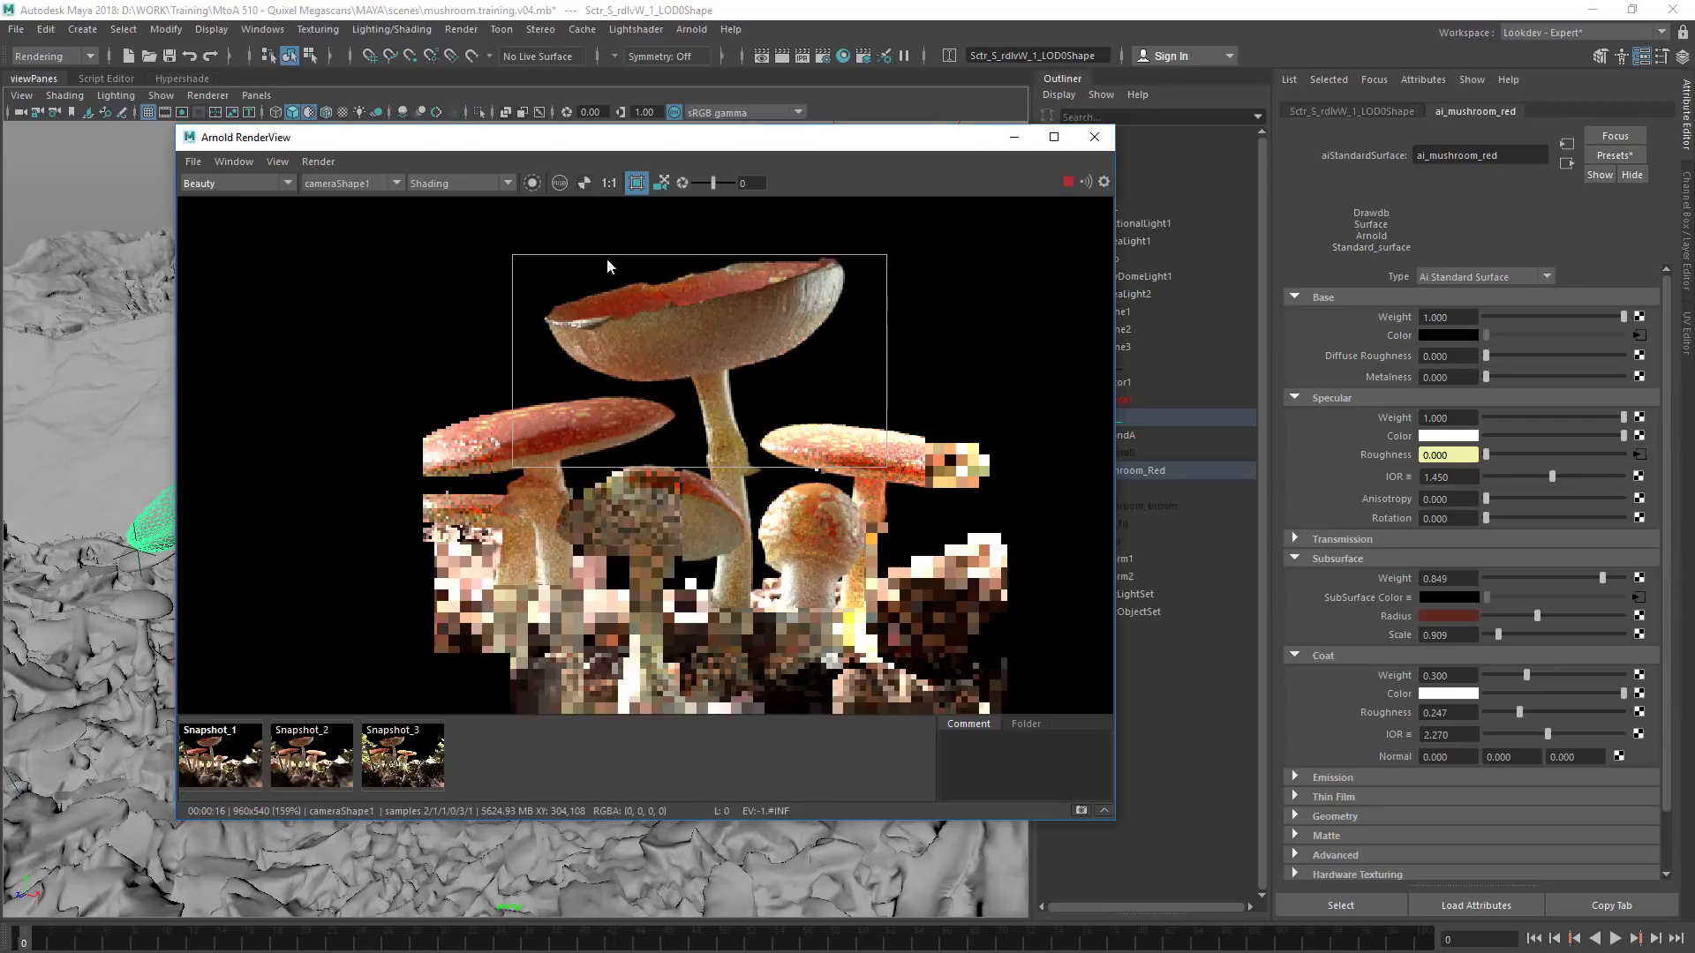
Set the coat roughness to 0.185 and the coat weight to 0.250
left_click(1468, 715)
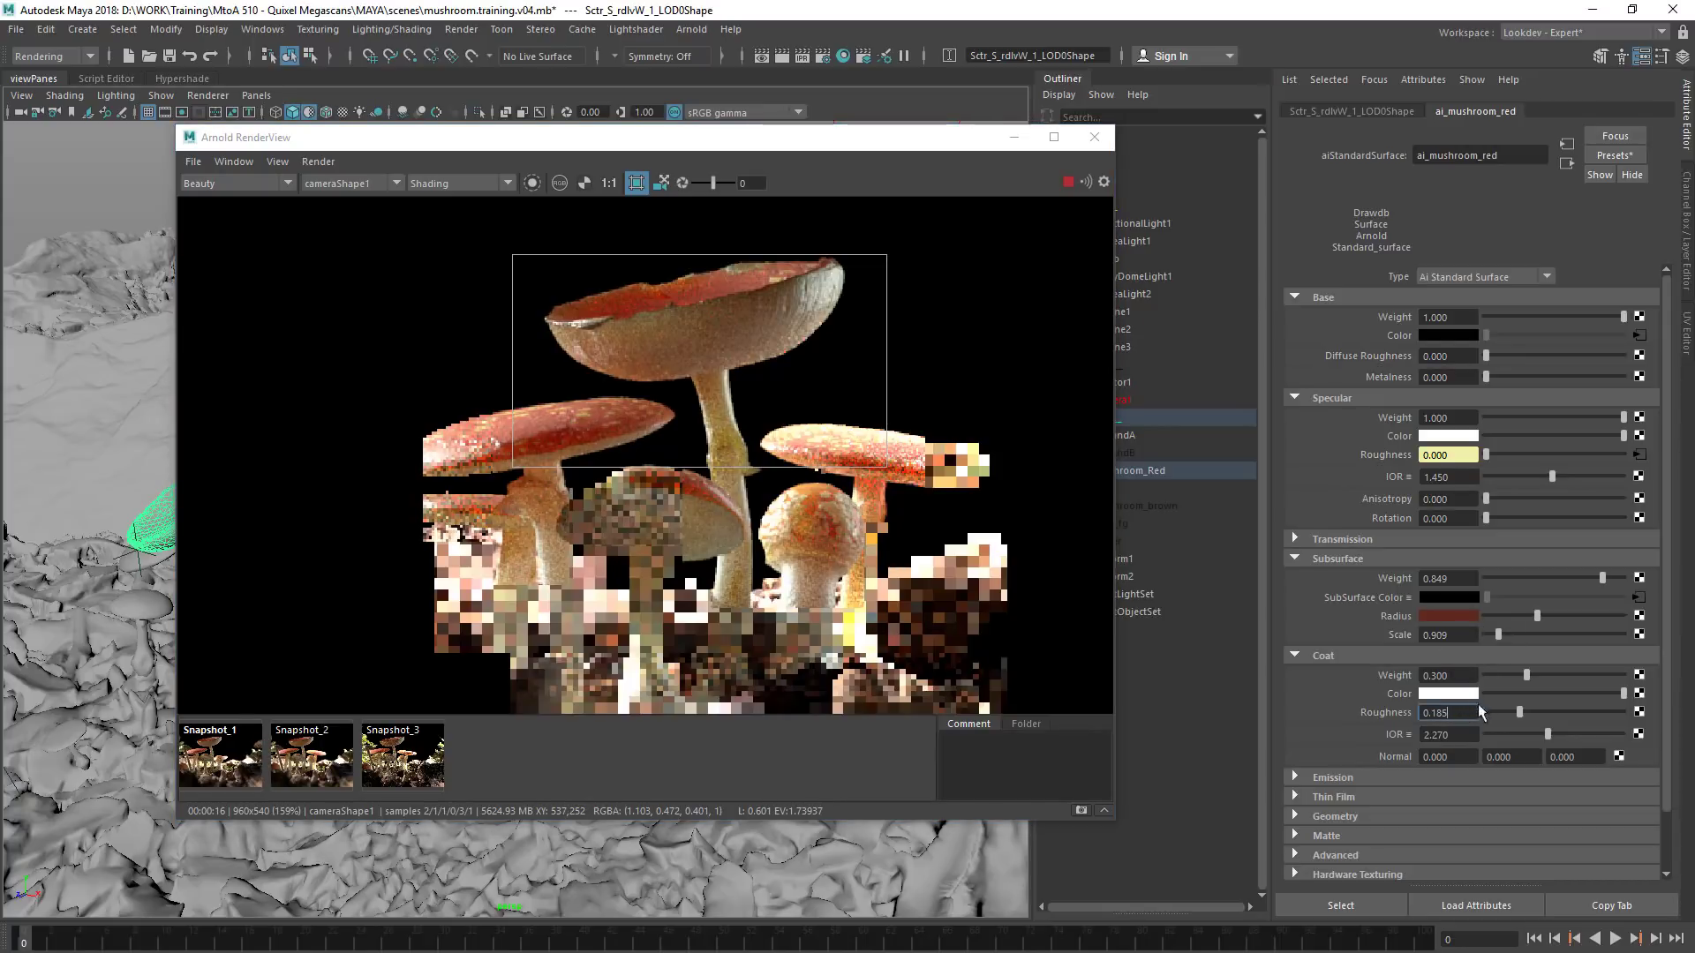
key("Return")
double_click(1437, 675)
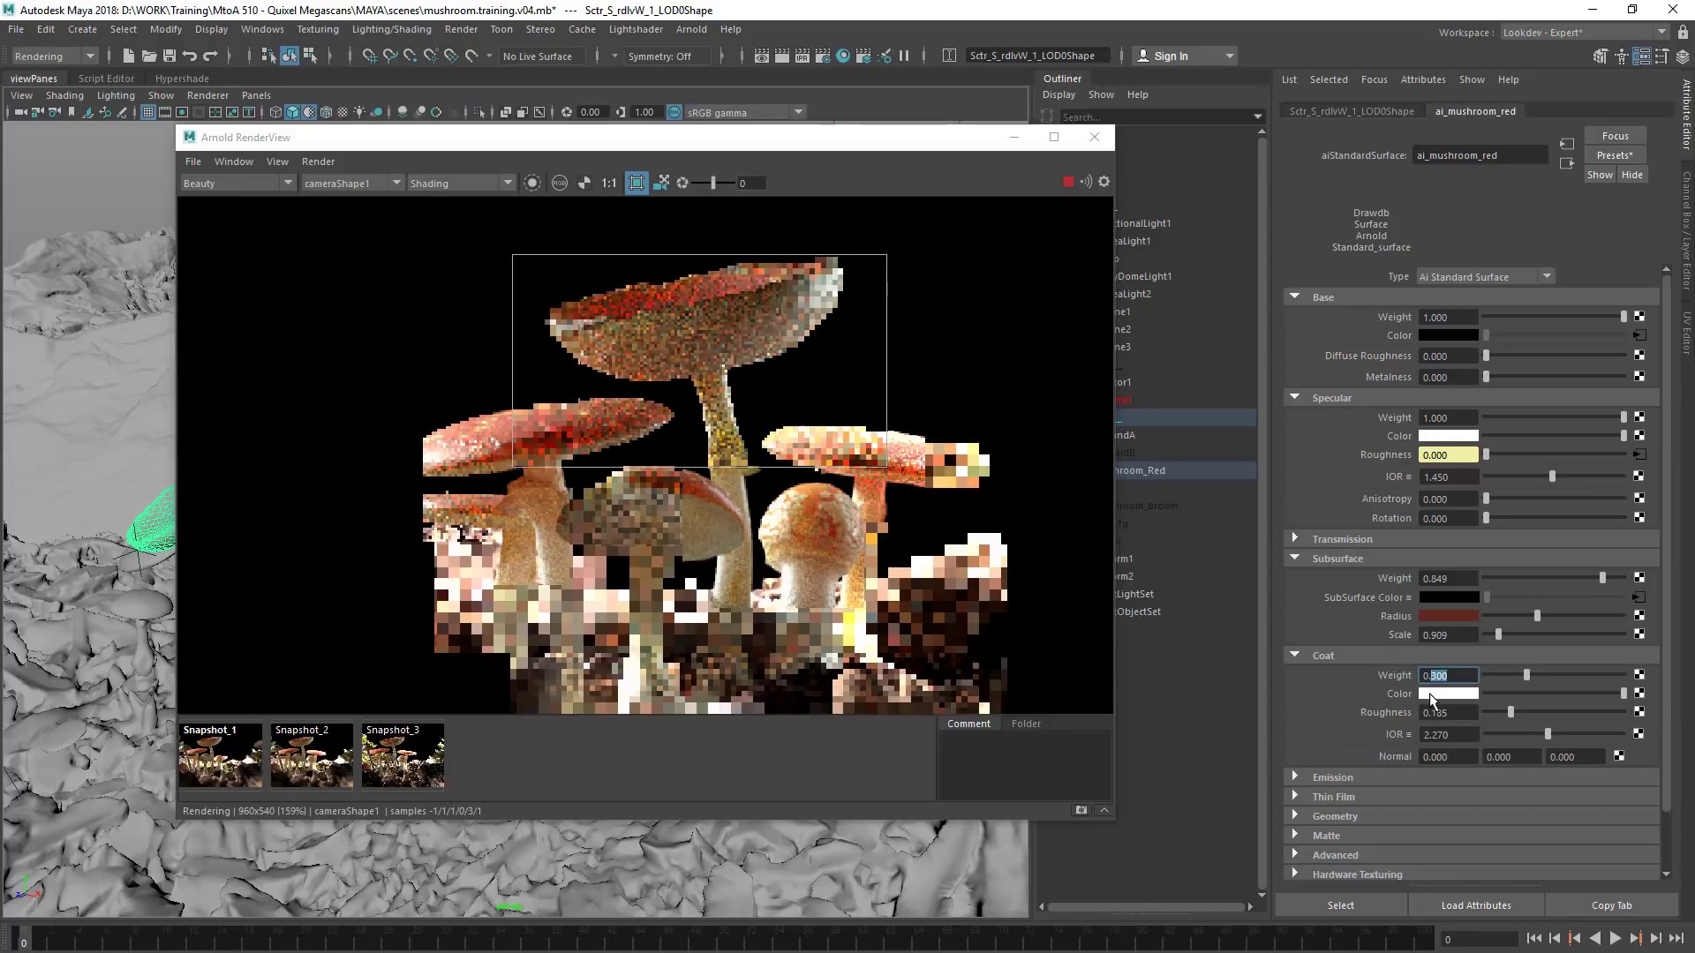
type("25")
key("Return")
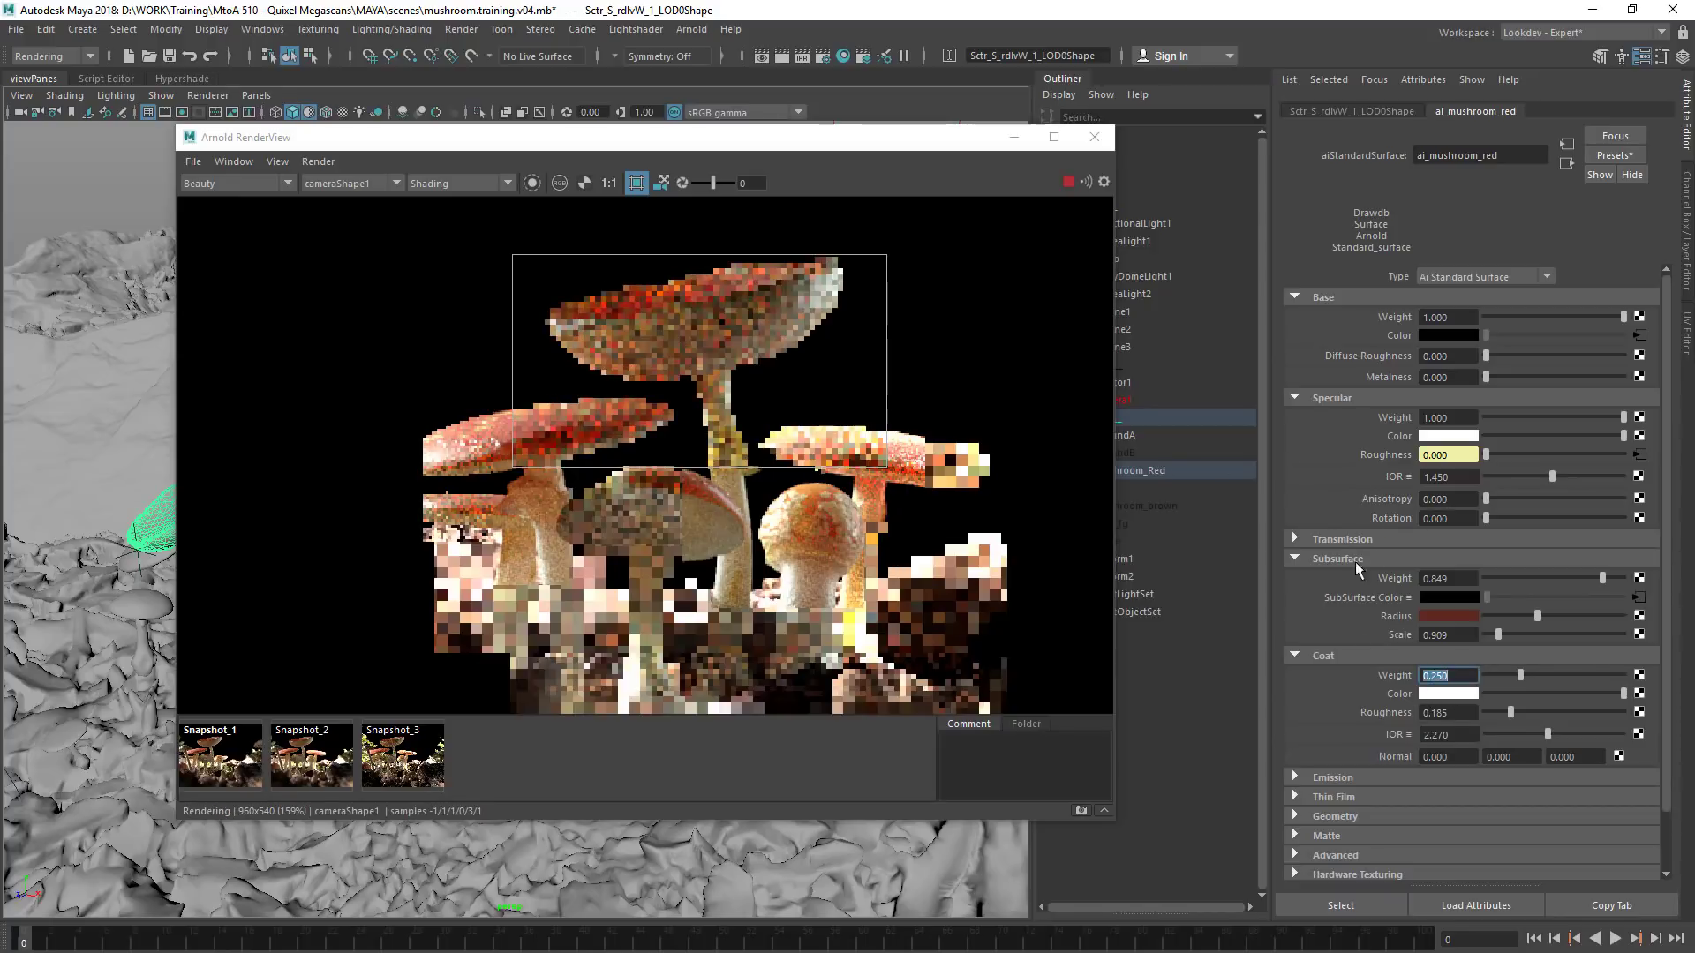
Collapse the Coat and Subsurface settings and try a thin film thickness of about 855
left_click(1331, 659)
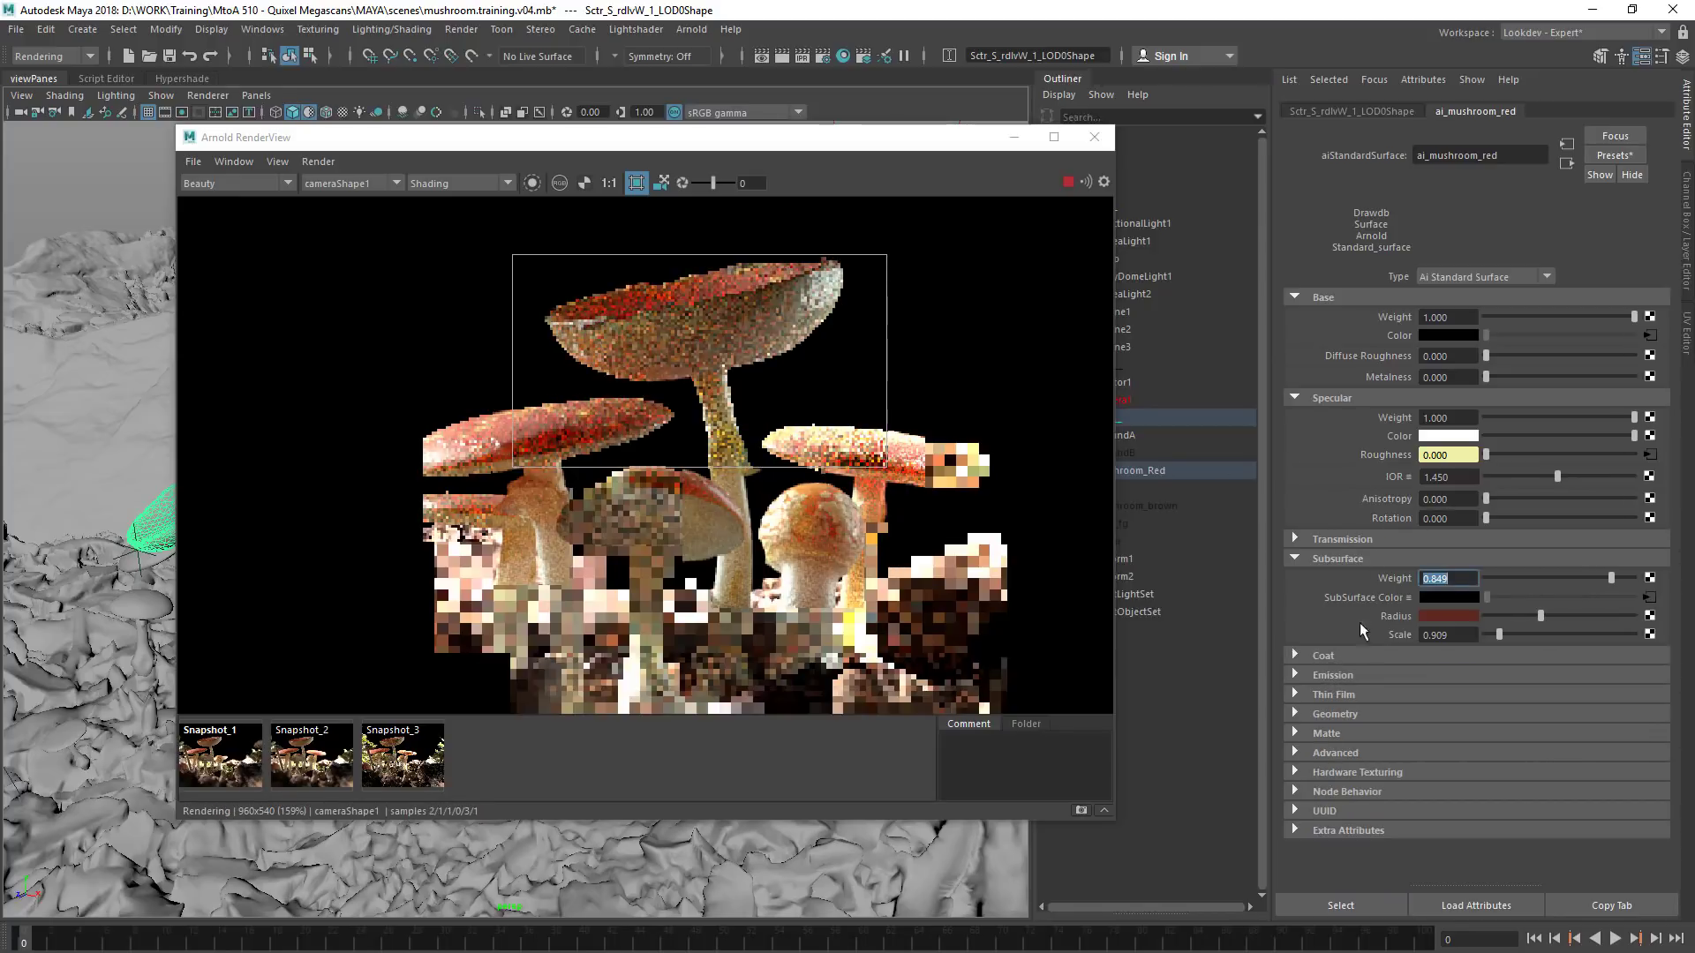
left_click(1344, 559)
left_click(1348, 538)
left_click(1348, 540)
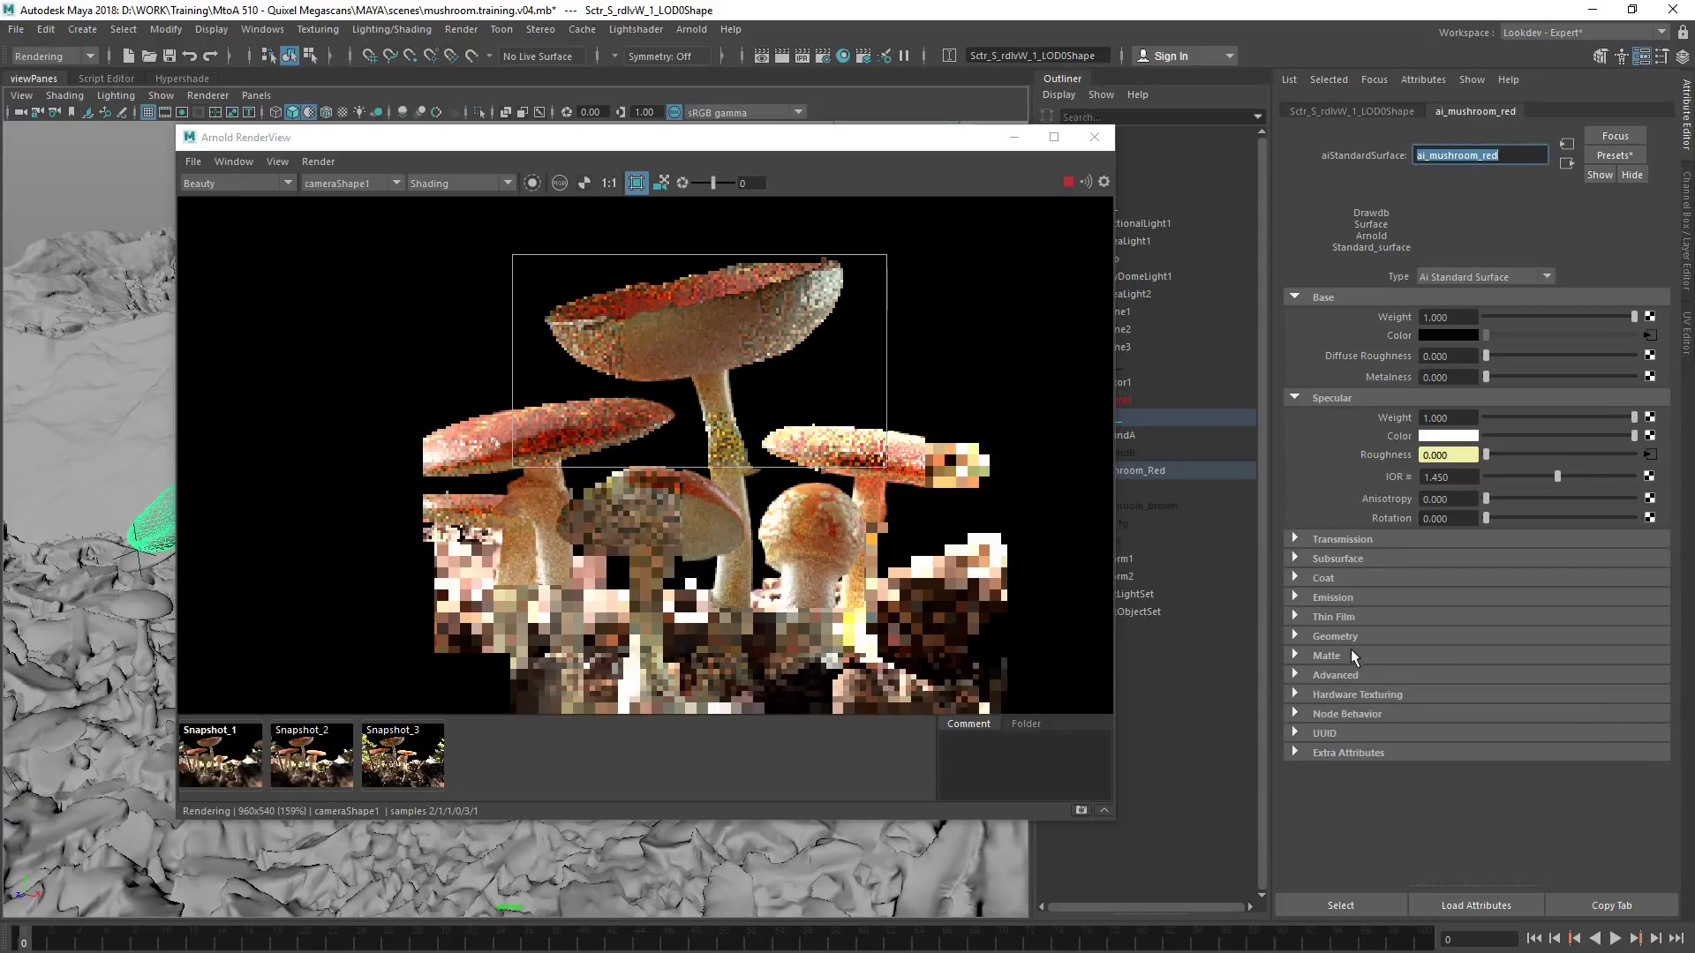
left_click(1336, 675)
left_click(1337, 676)
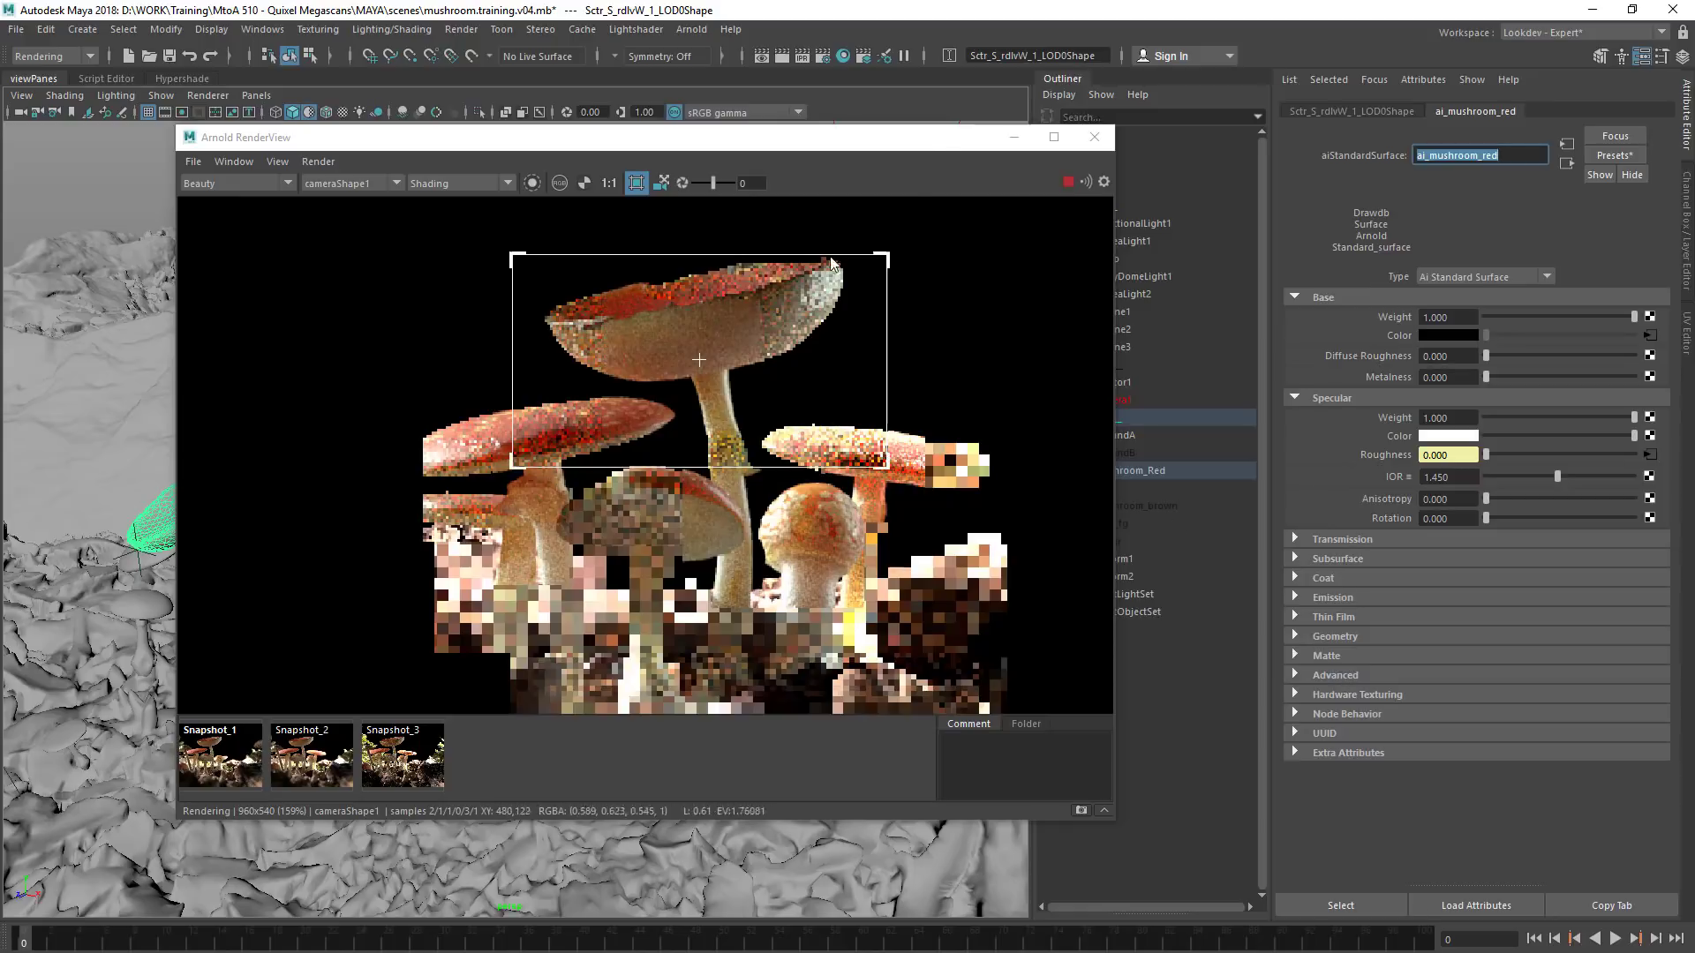
left_click(1339, 617)
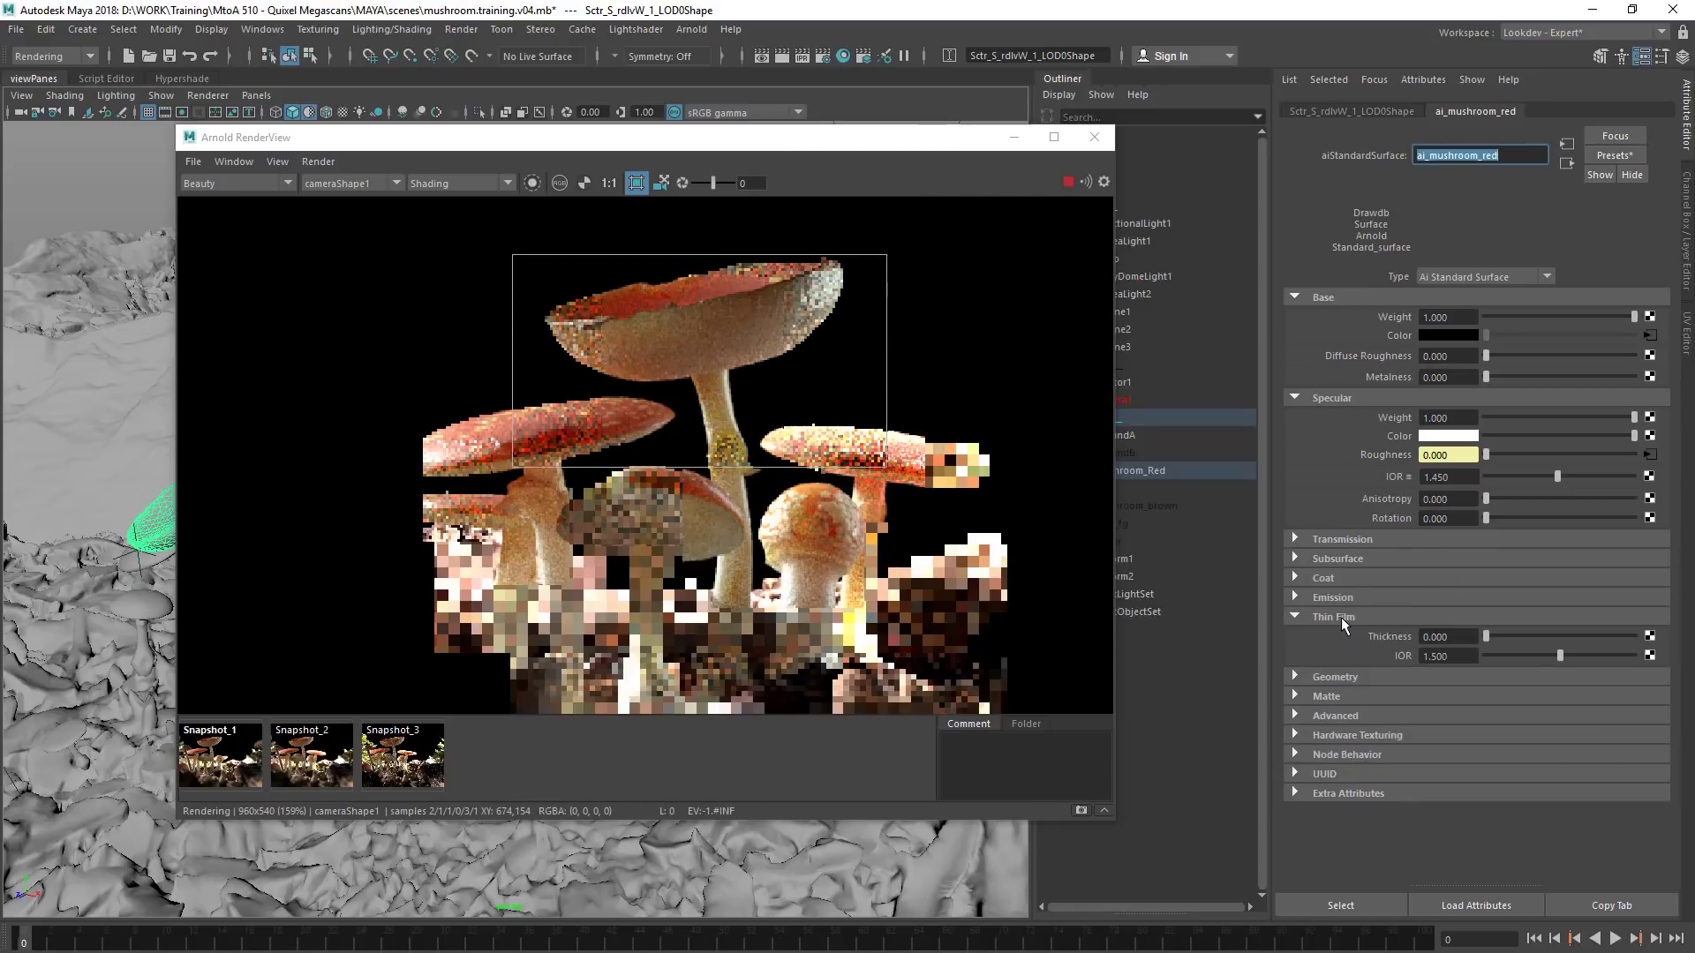
left_click_drag(1524, 636, 1549, 636)
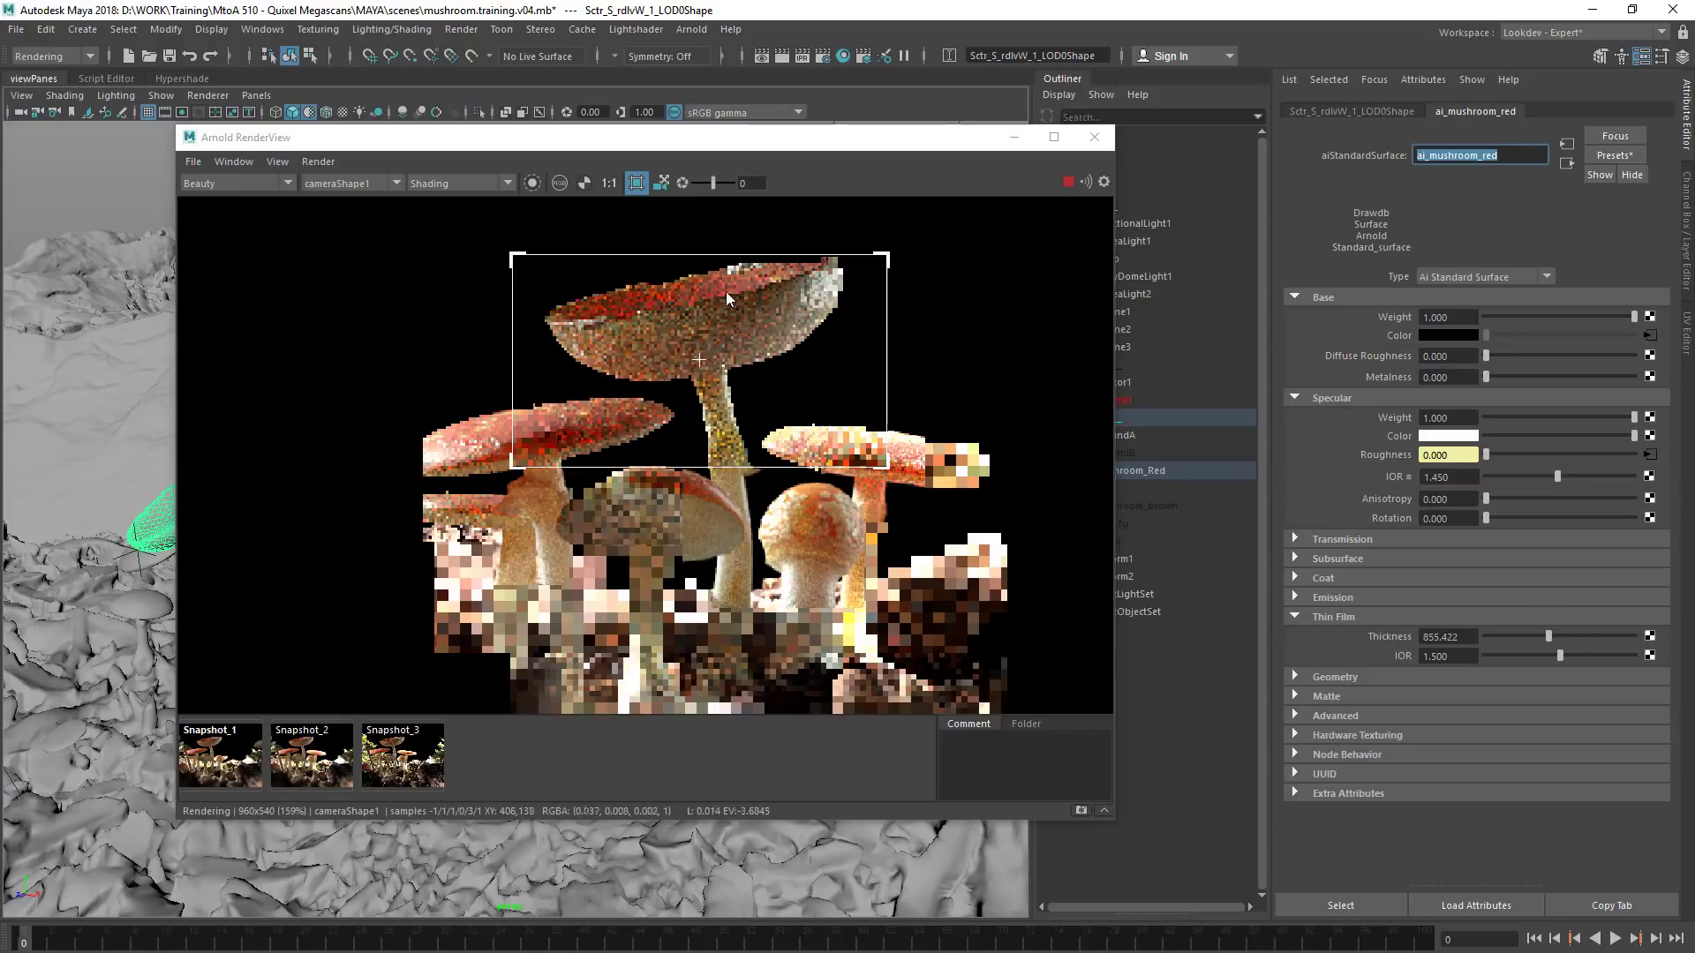
Inspect the specular_direct and coat_direct AOVs with the thin film applied, and reset its thickness to 0
left_click(225, 183)
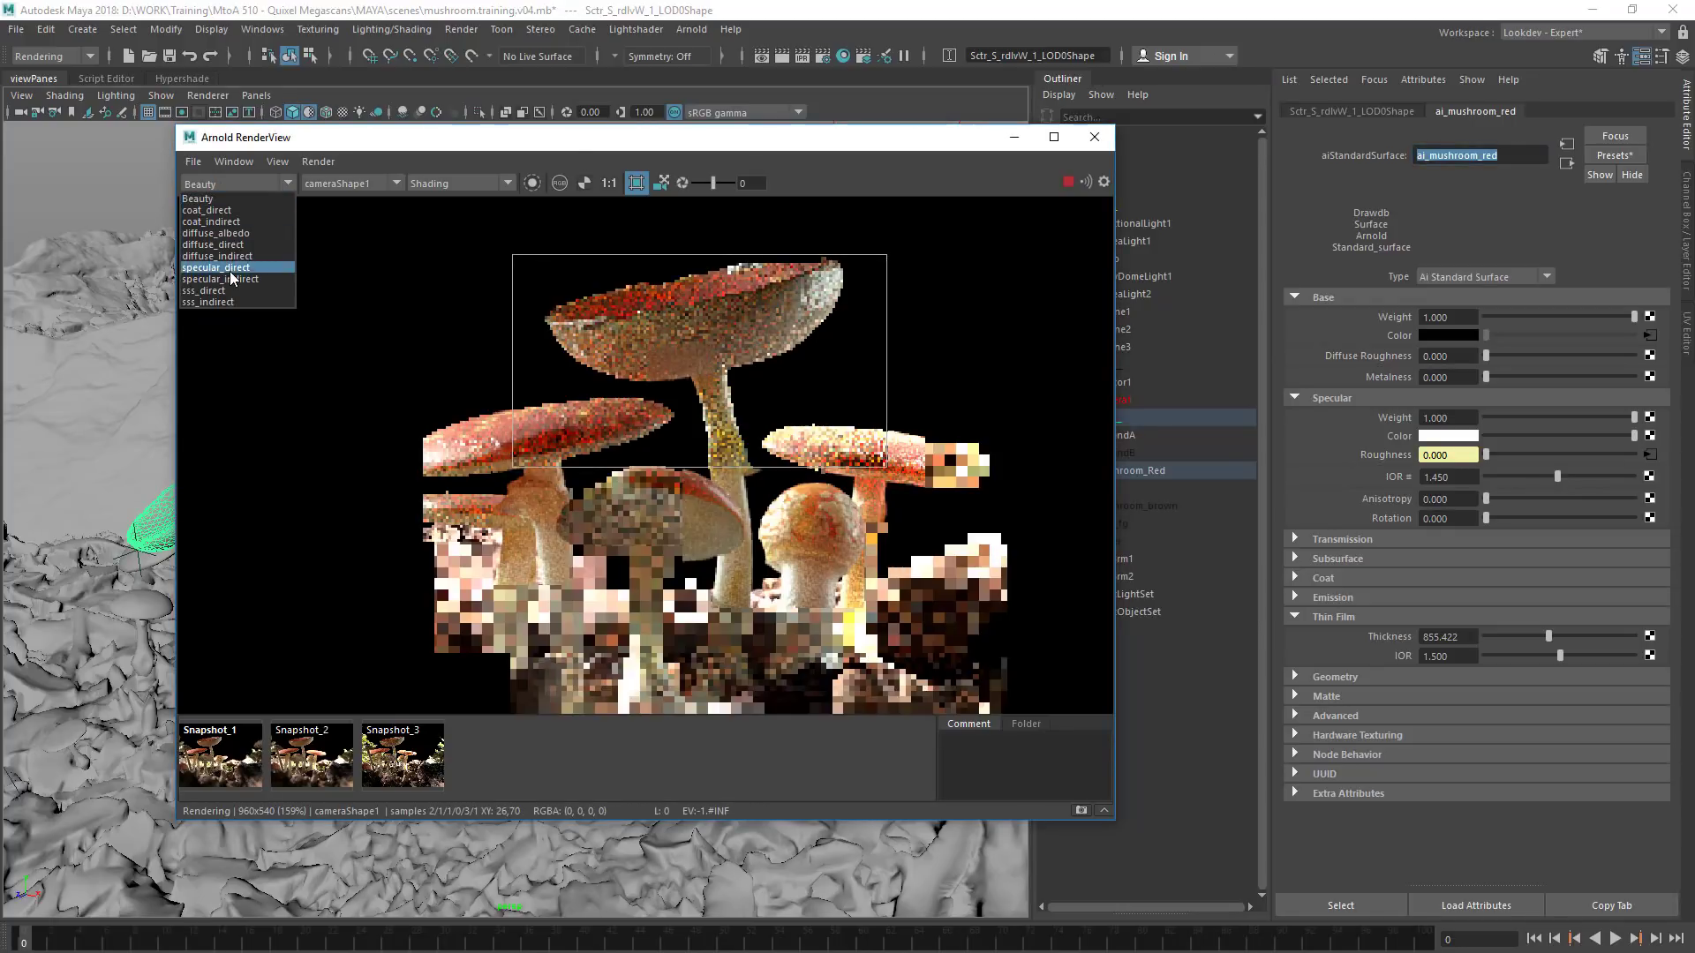
left_click(230, 268)
left_click(231, 185)
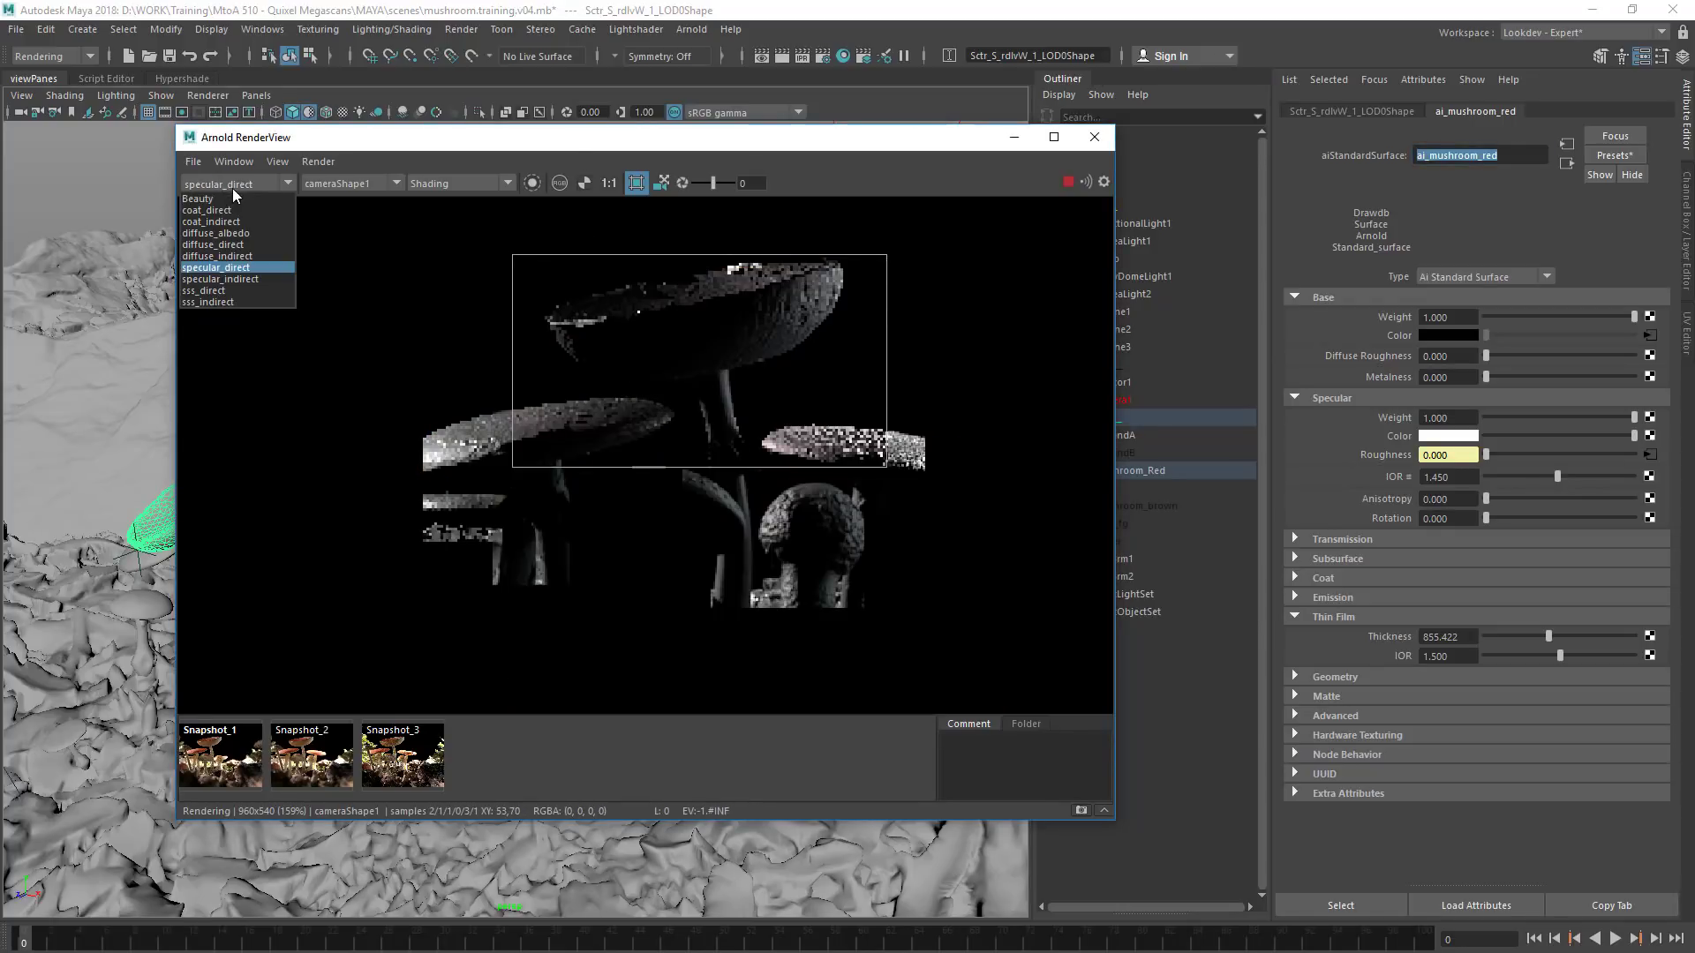
left_click(243, 212)
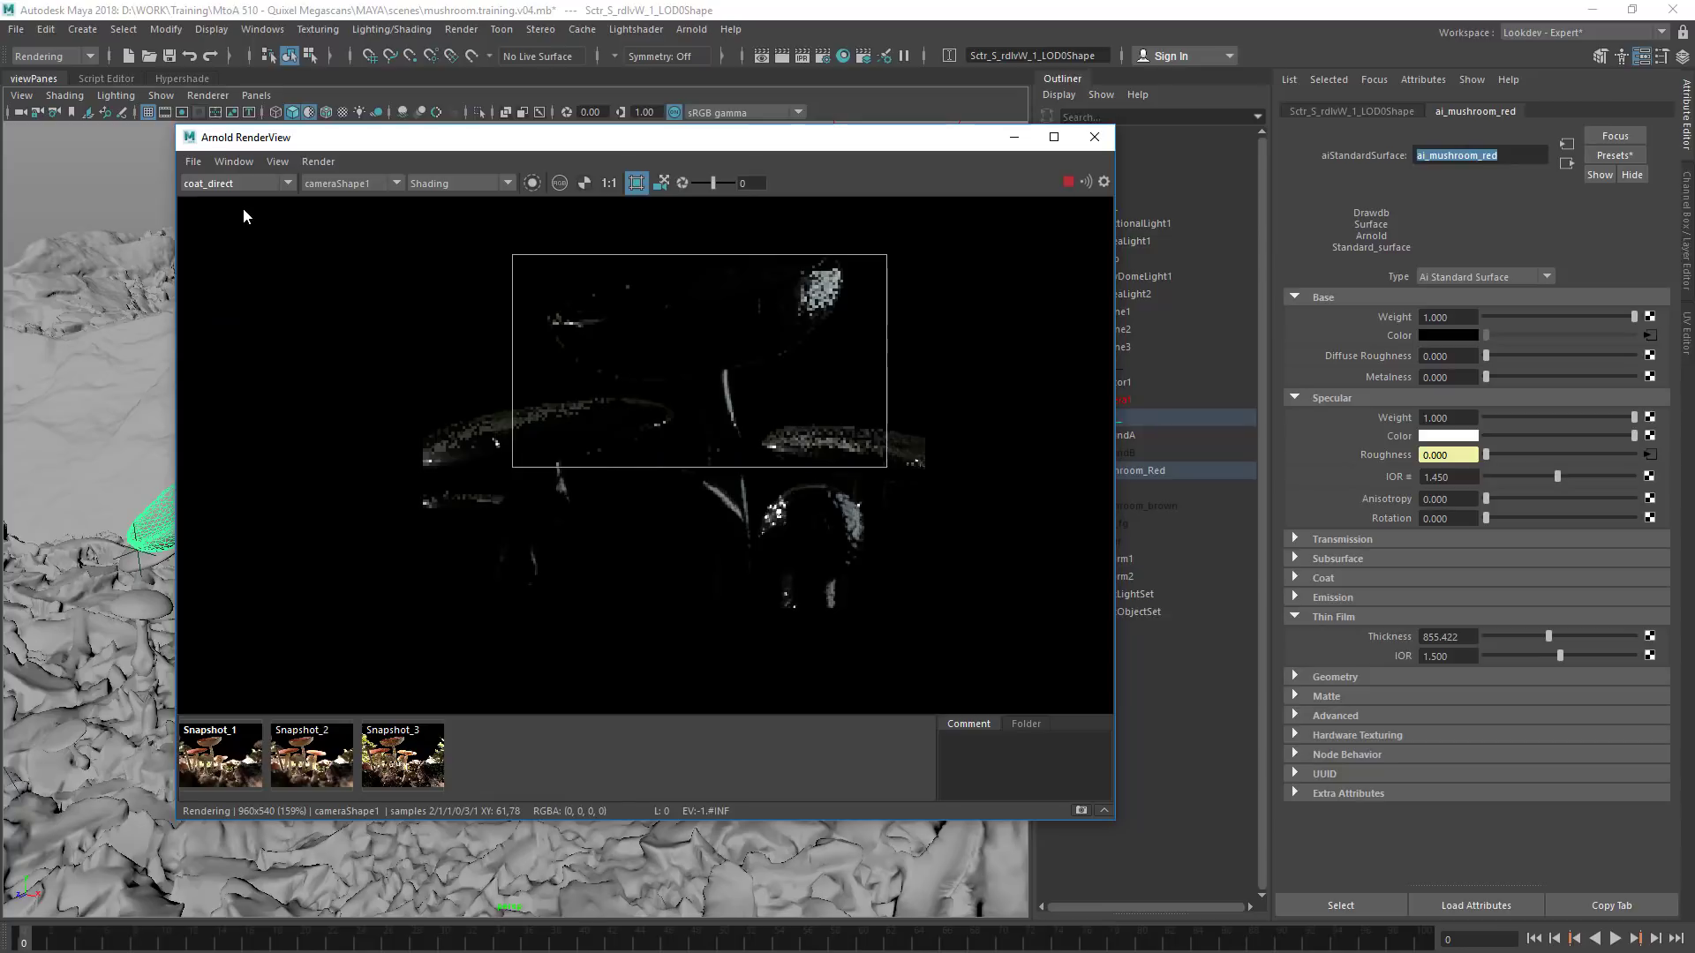
left_click_drag(1472, 639, 1361, 620)
type("0")
key("Return")
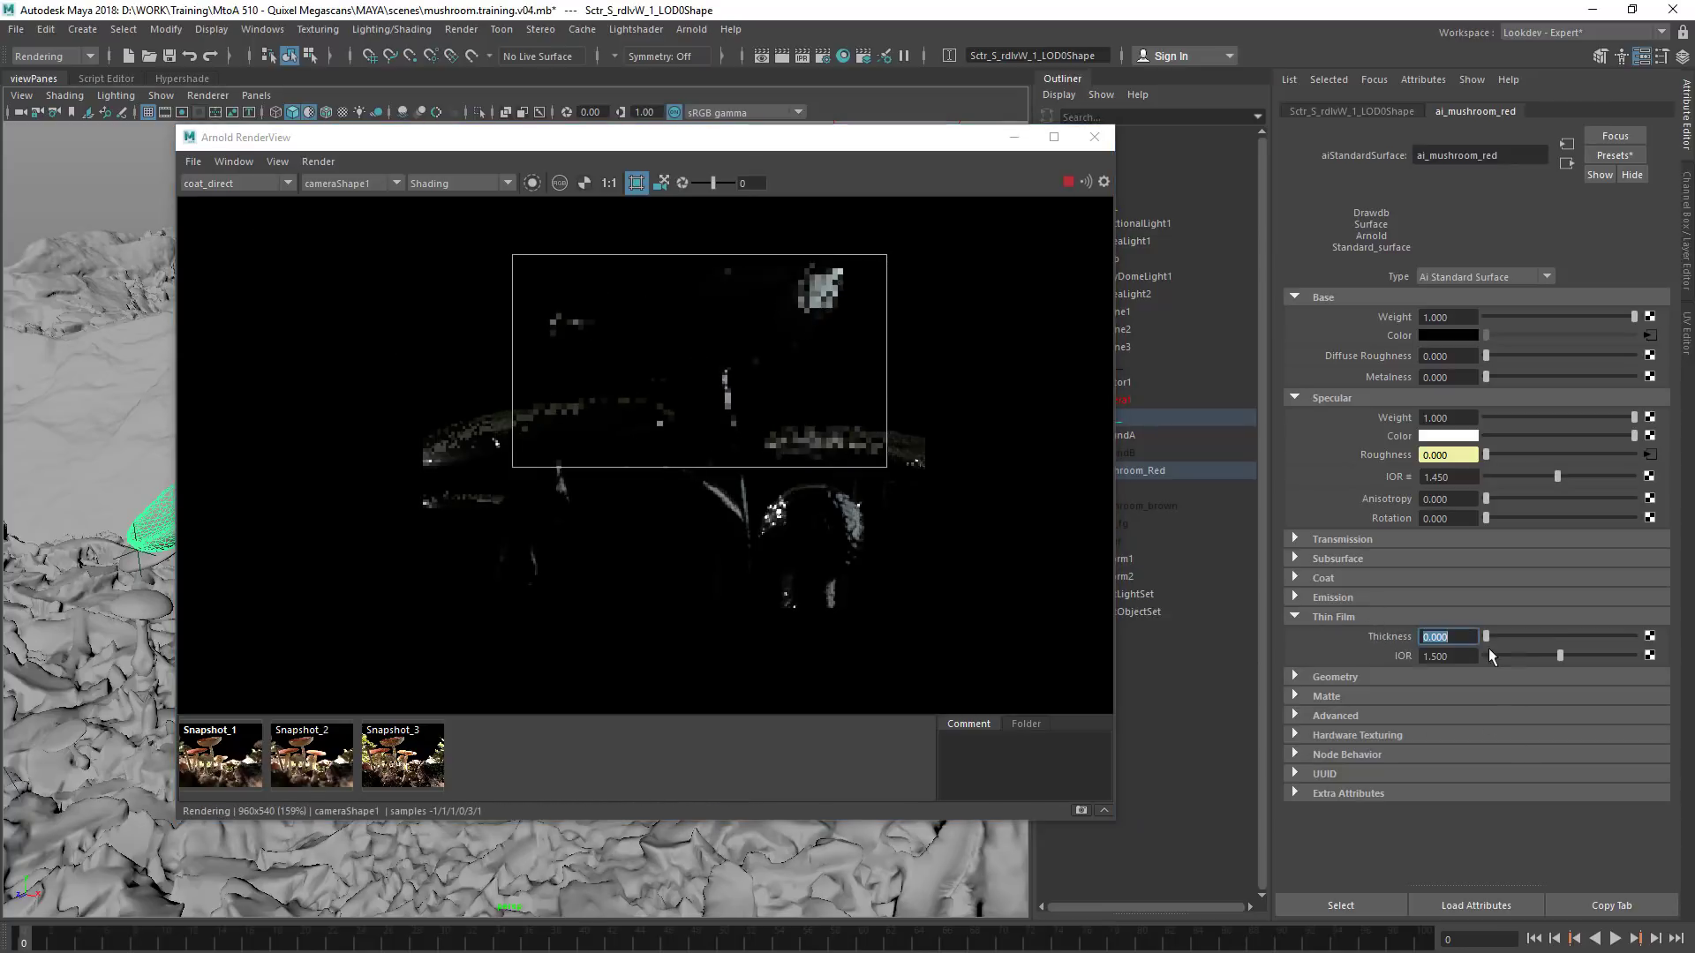
Try a thin film thickness of about 1650 and inspect its effect in the specular_direct and coat_direct AOVs
left_click_drag(1506, 633, 1607, 646)
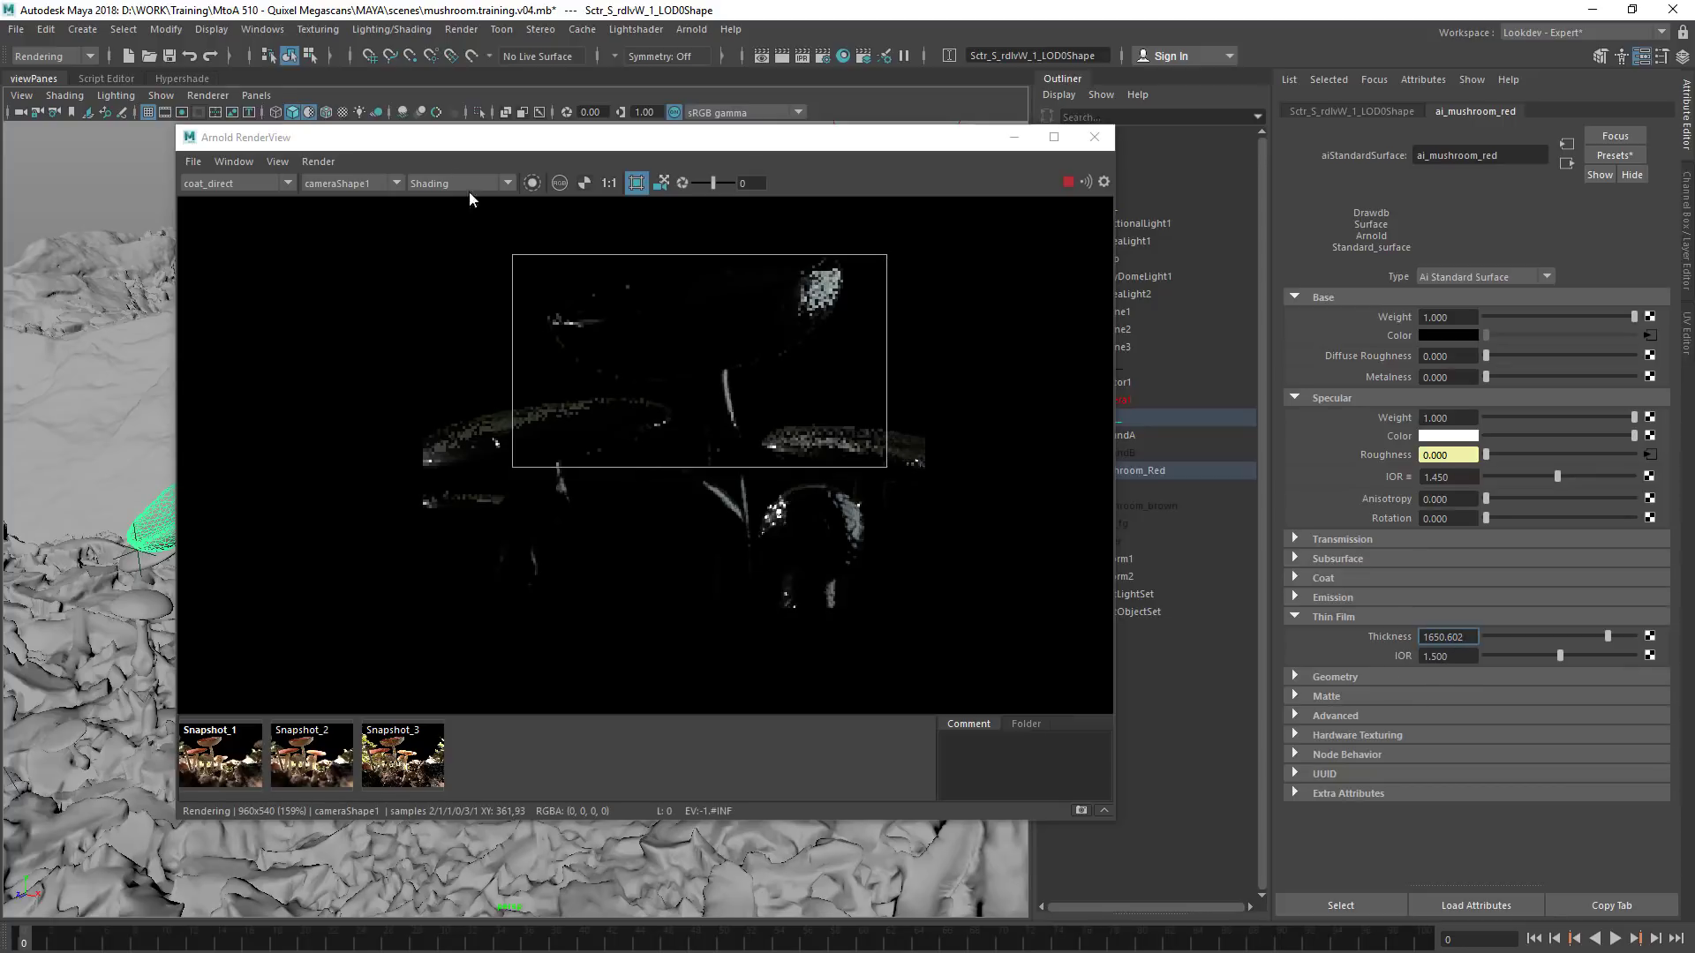
left_click(254, 182)
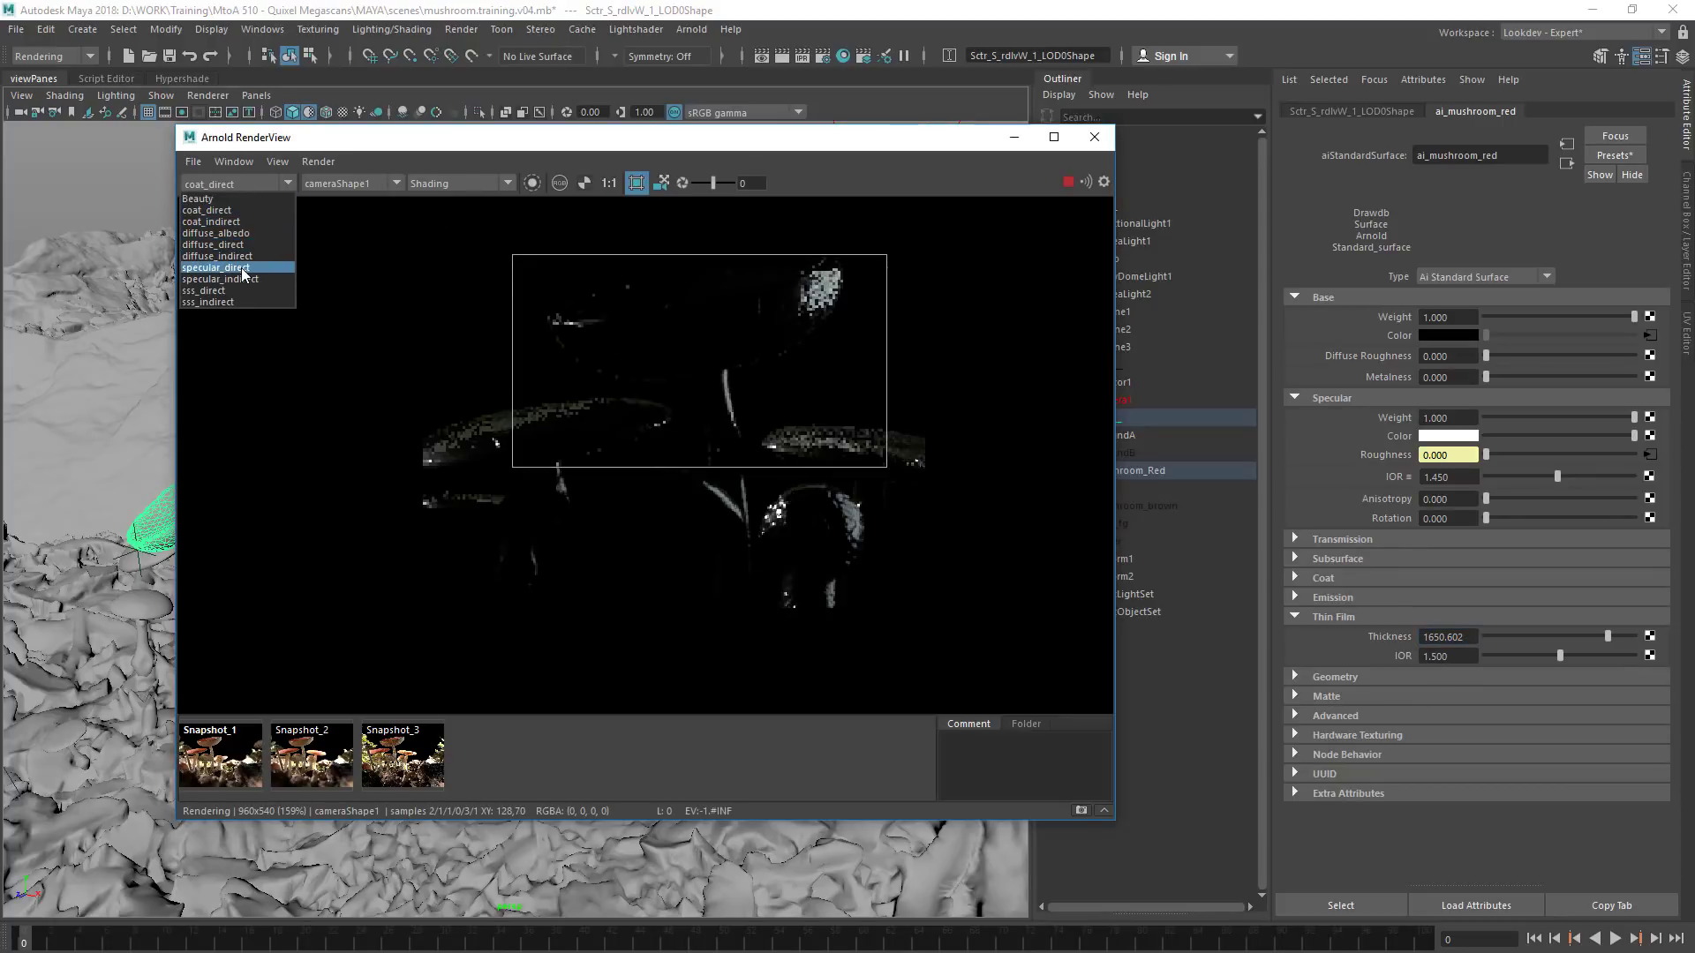
left_click(244, 268)
left_click(250, 184)
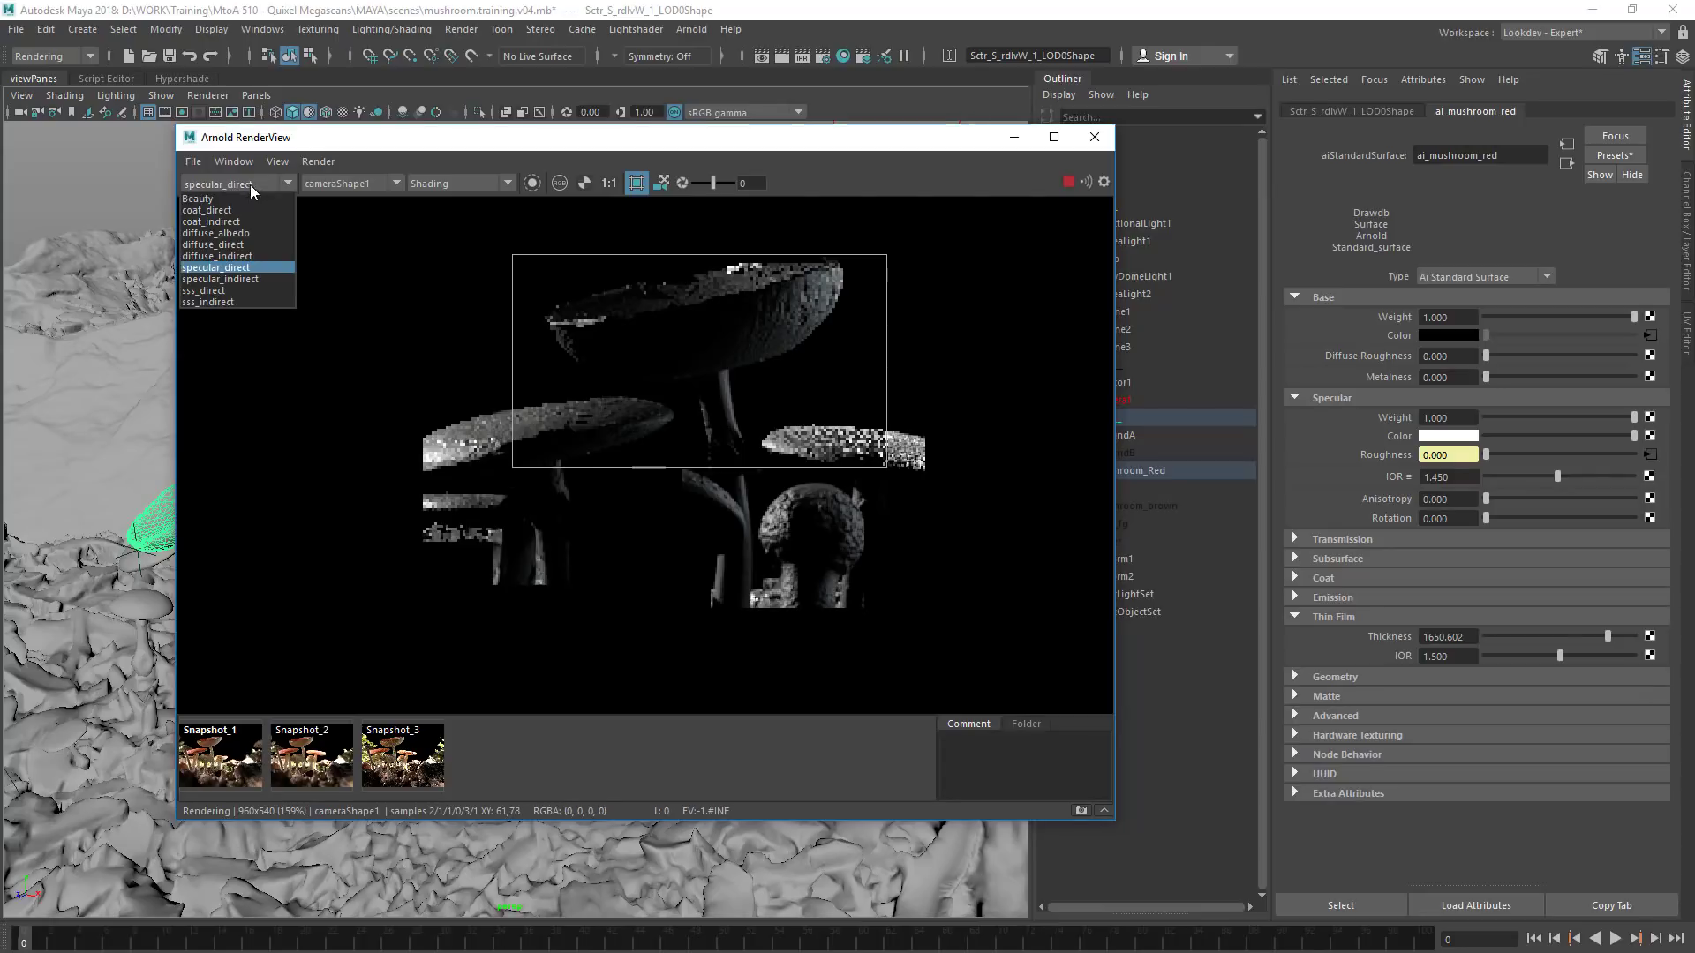
left_click(249, 212)
Remove the thin film effect by setting its thickness to 0, and return the render view to Beauty
double_click(1449, 636)
type("0")
key("Return")
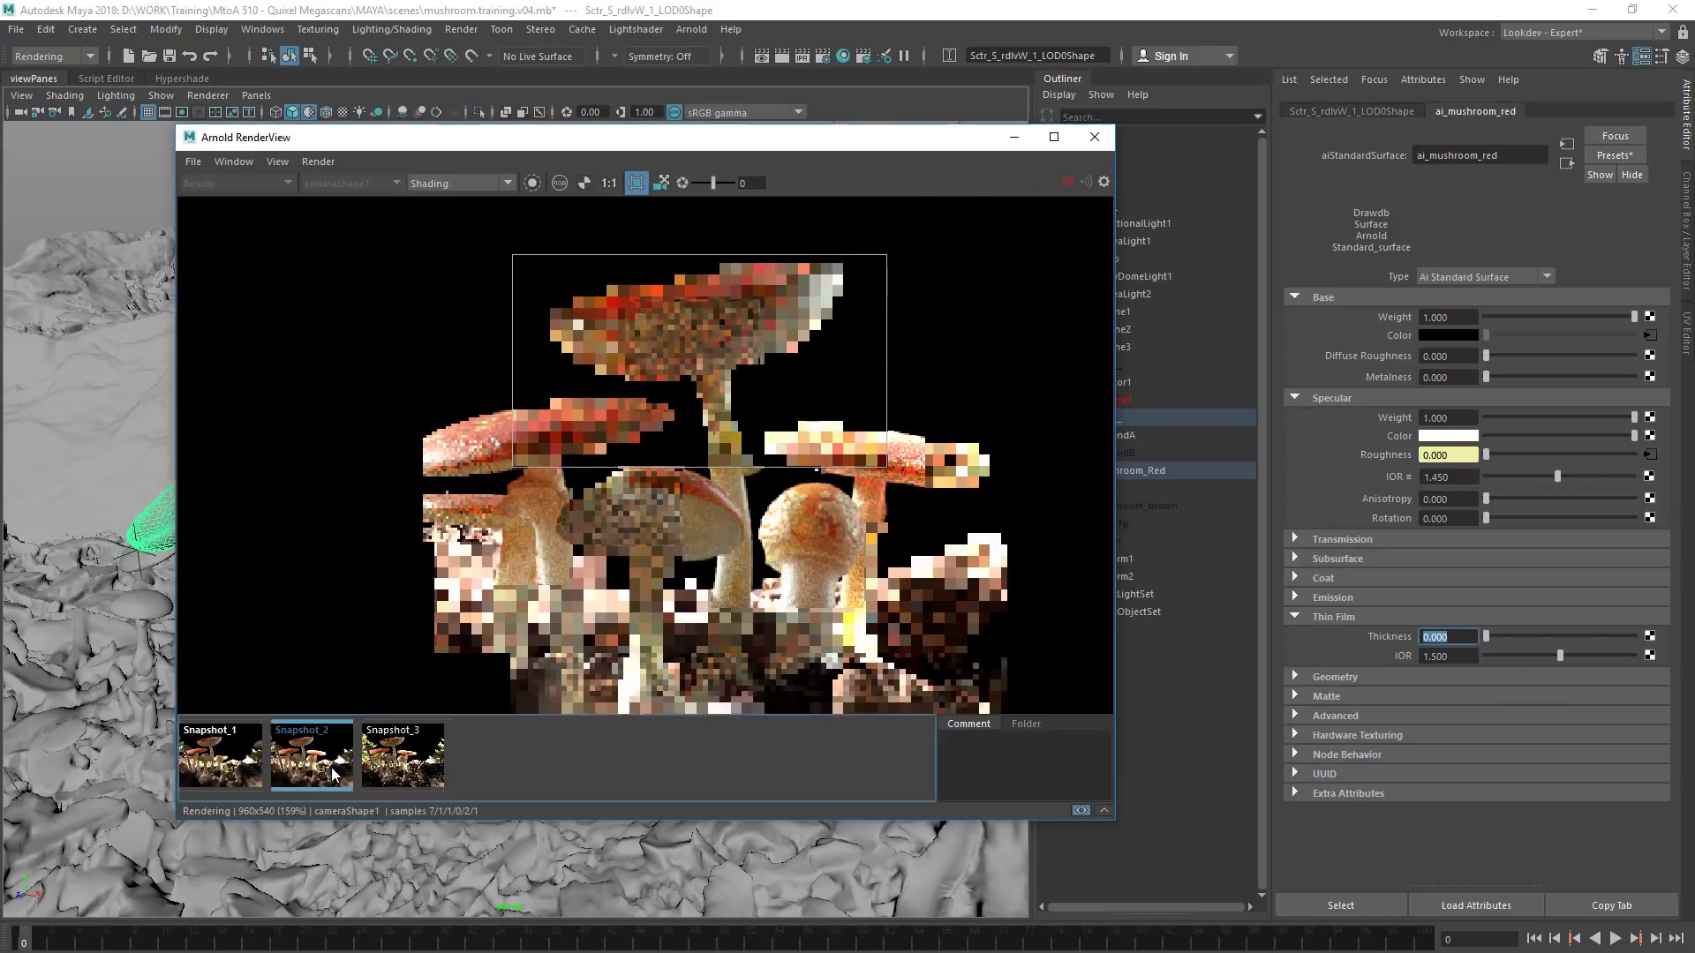
Compare the full frames of Snapshot_2 and Snapshot_3 with the current live render
left_click(333, 774)
scroll(850, 330, "down", 2)
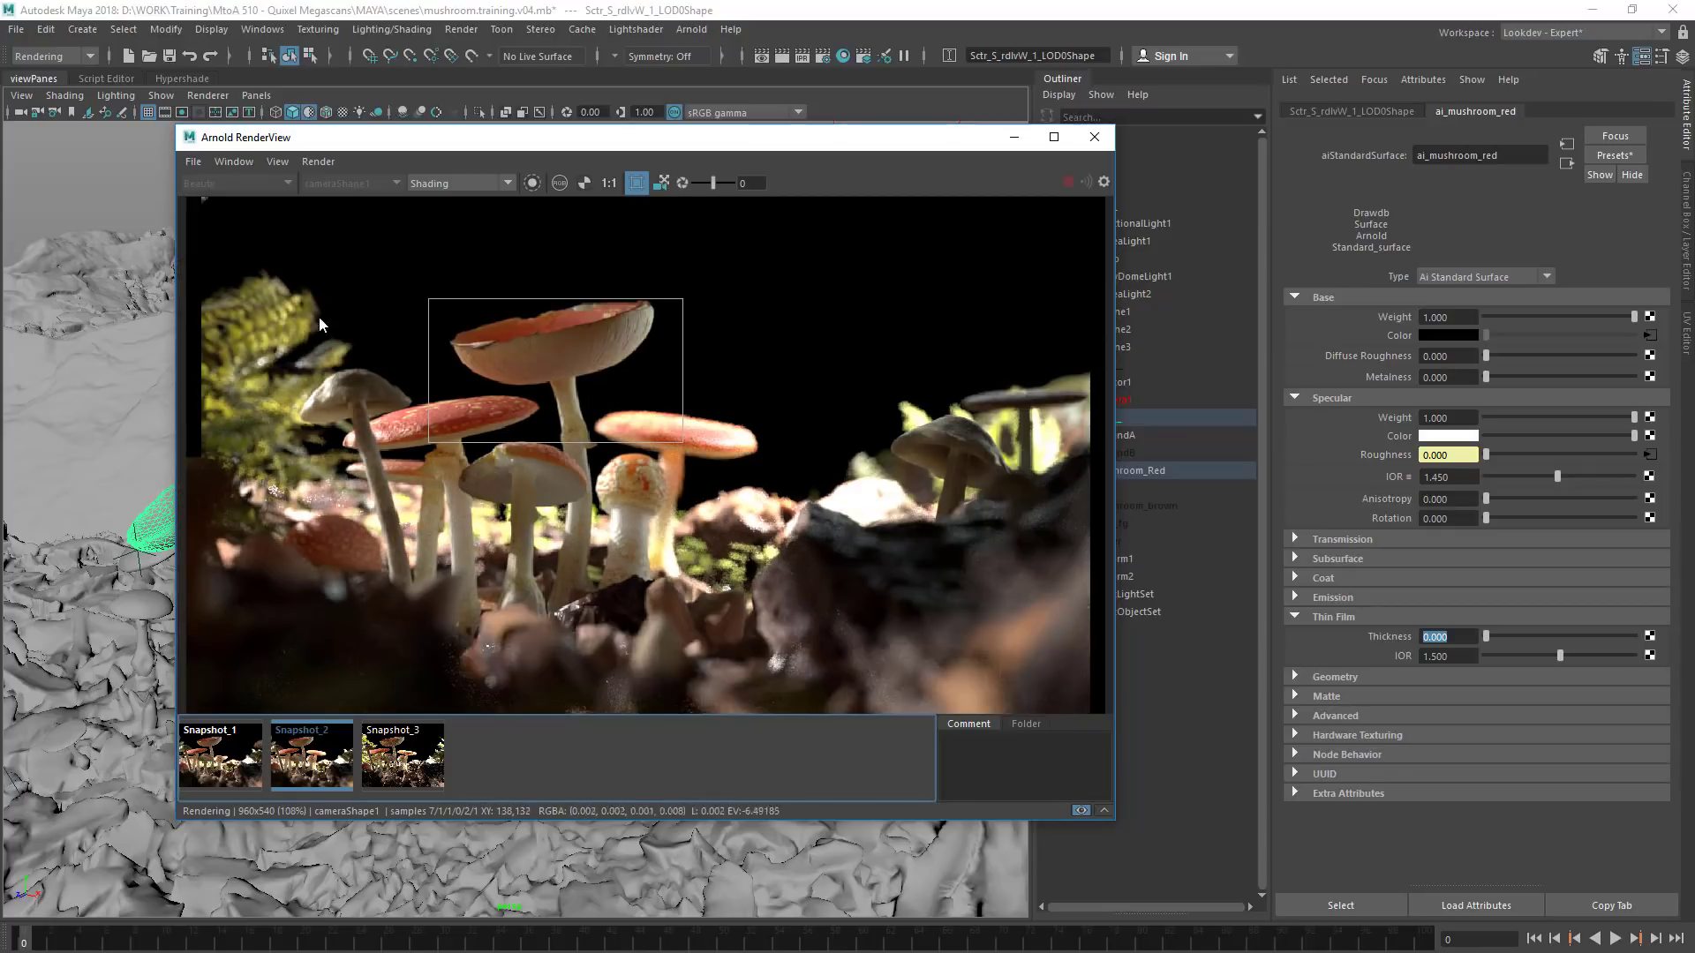
left_click(403, 761)
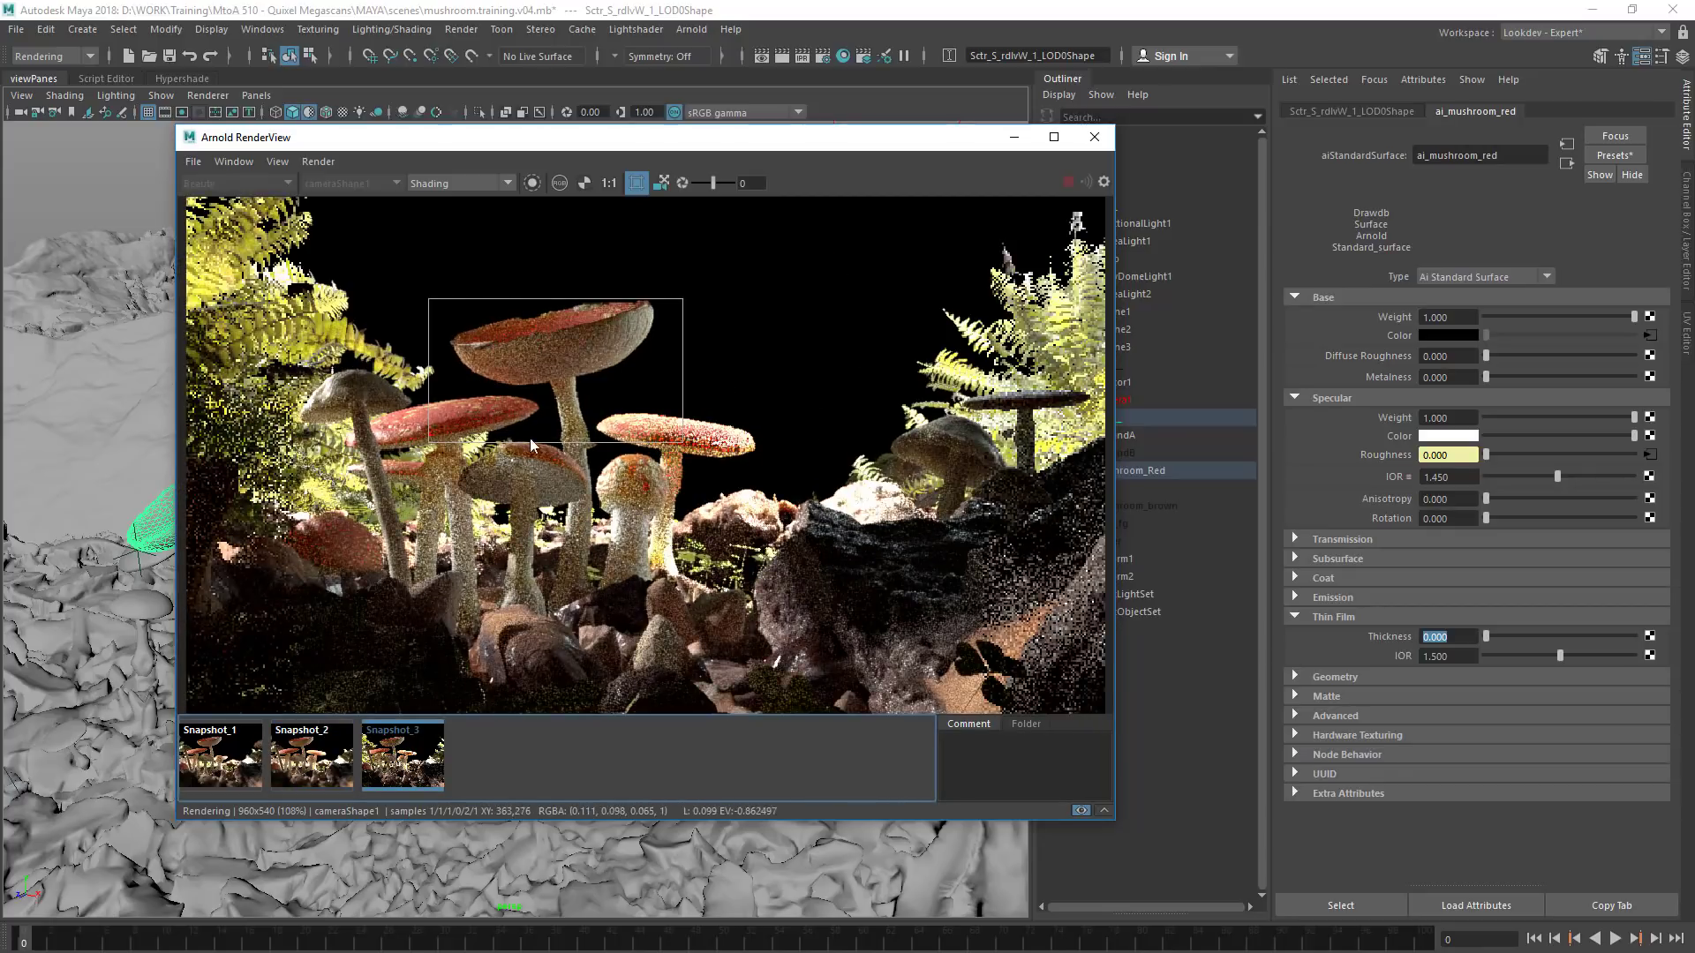
left_click(365, 769)
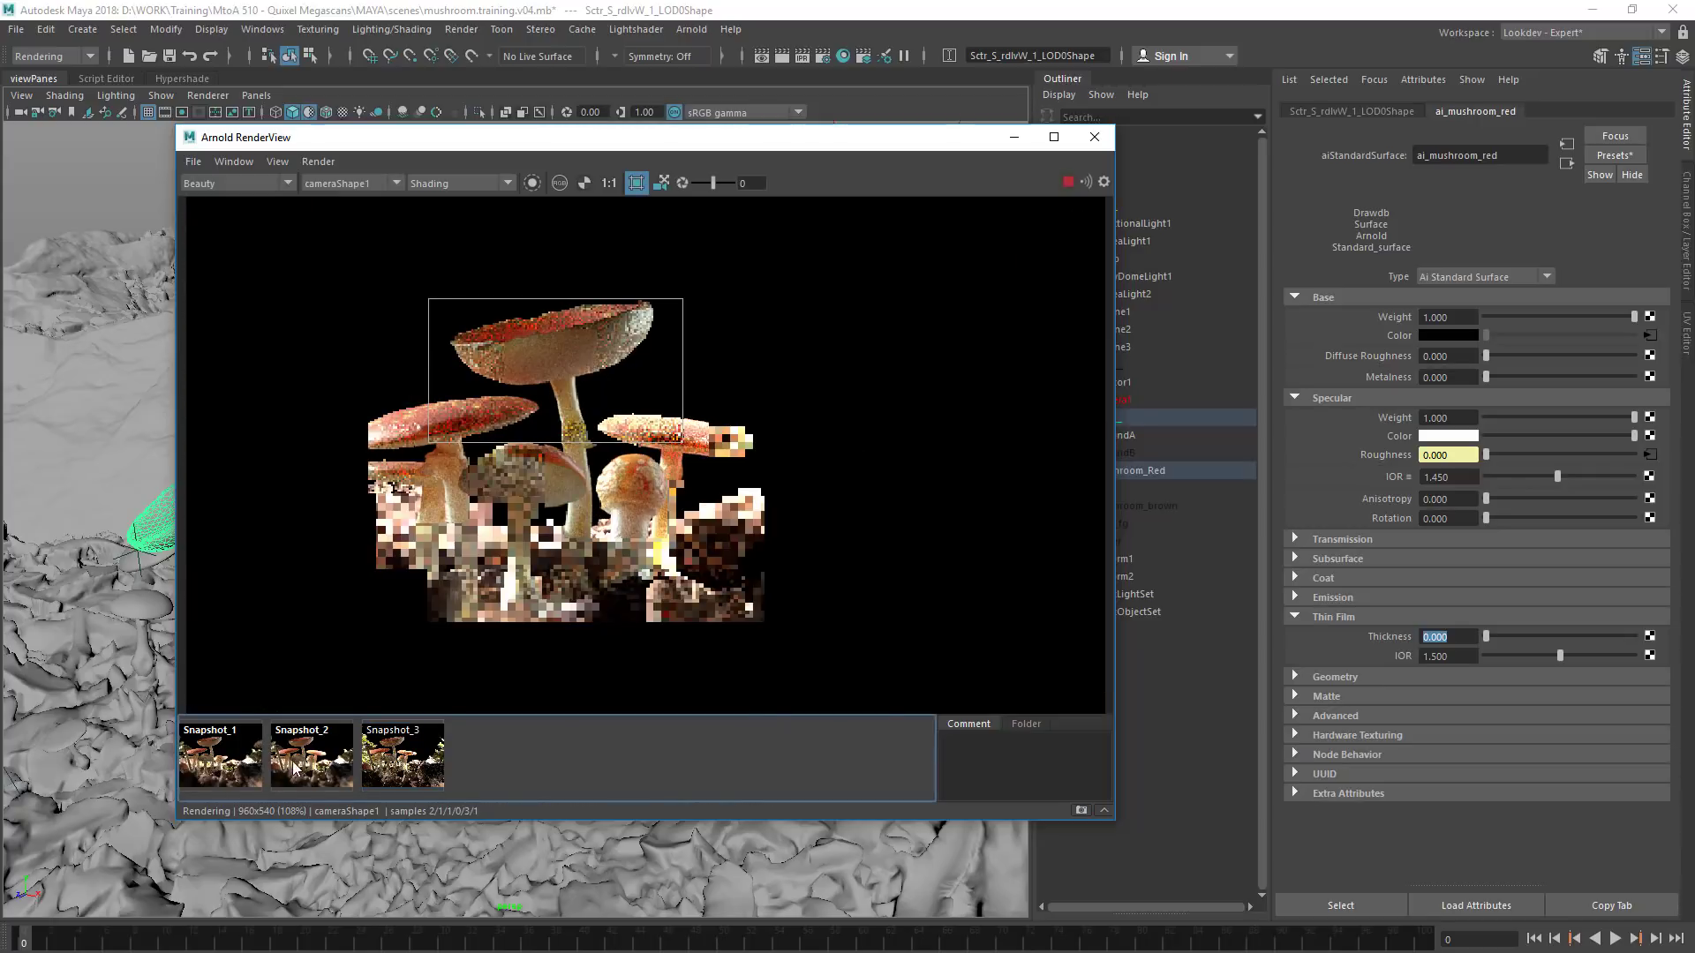
Enlarge the render region so it covers the whole central group of mushrooms
middle_click_drag(386, 273, 437, 279)
left_click_drag(388, 291, 843, 565)
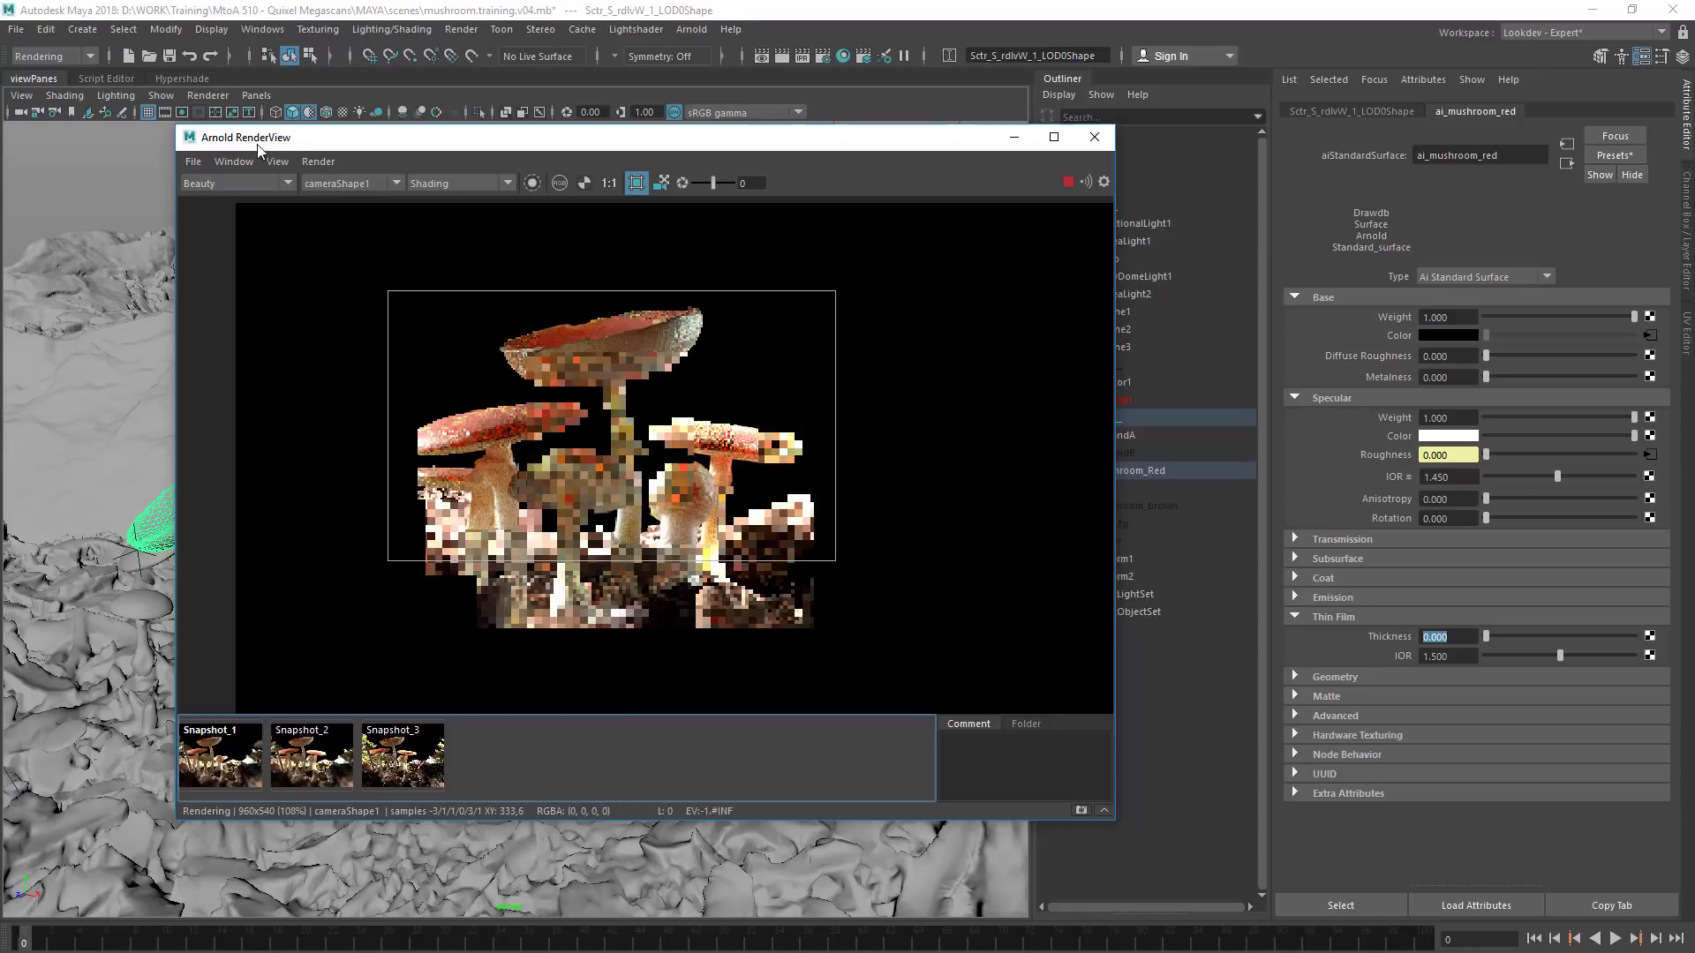
left_click(318, 162)
left_click(318, 162)
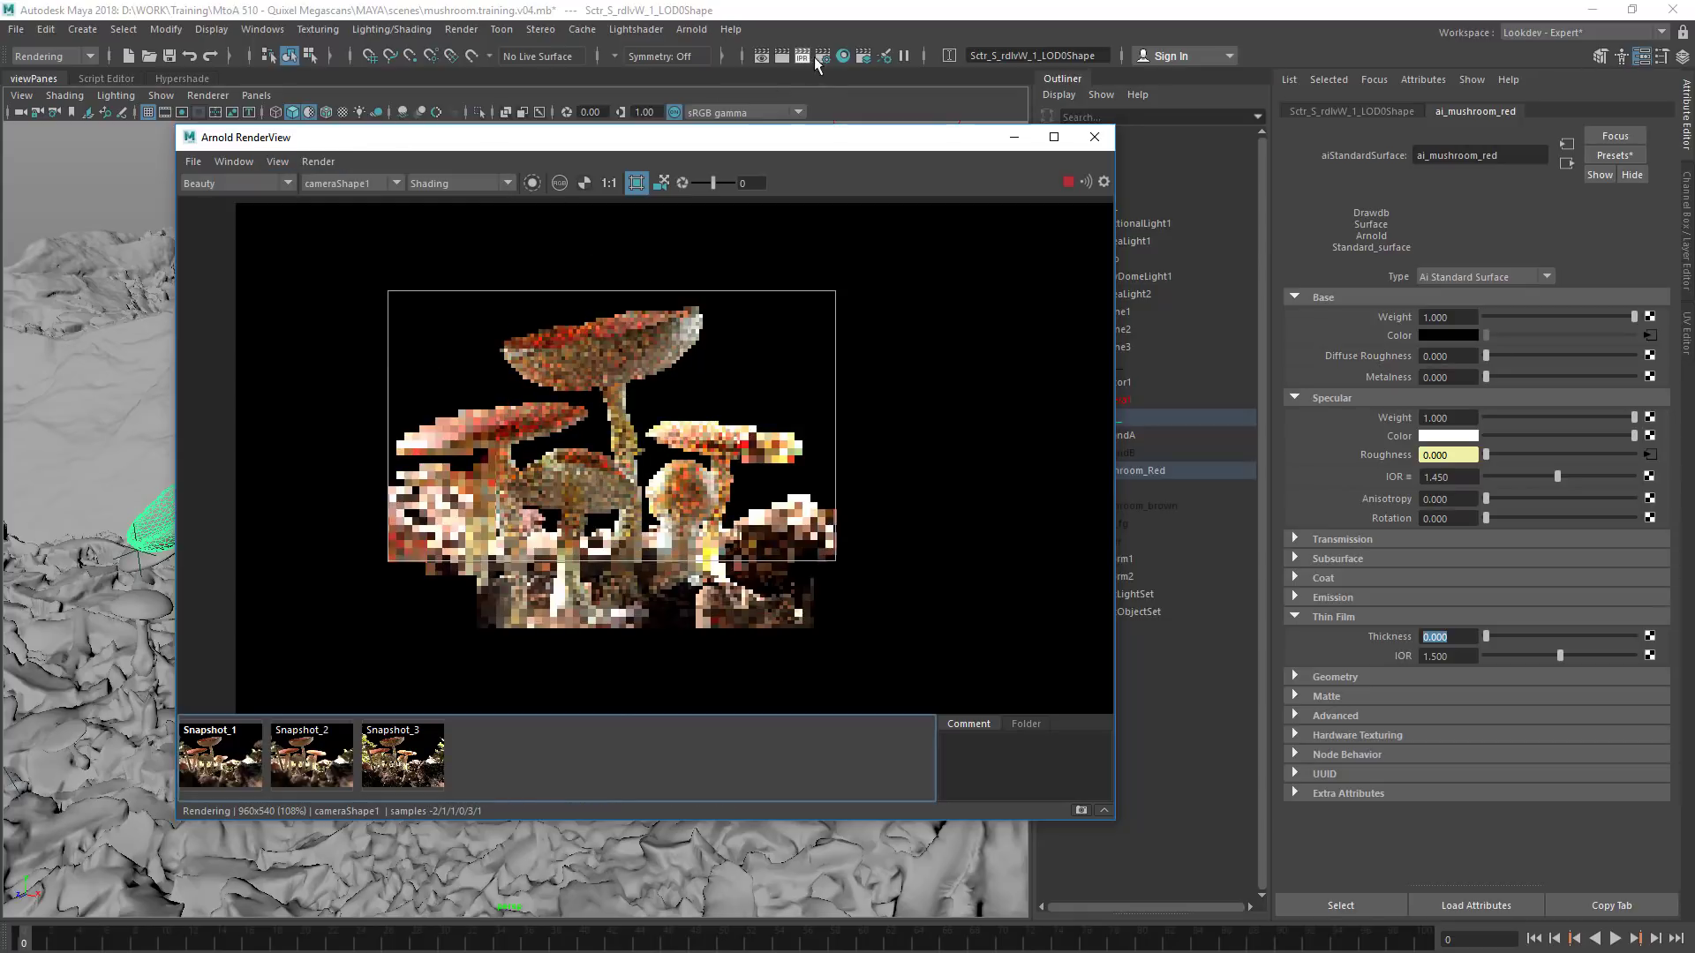
Set the Camera (AA) samples to 4 in the render settings and refresh the render
left_click(821, 56)
left_click(1003, 233)
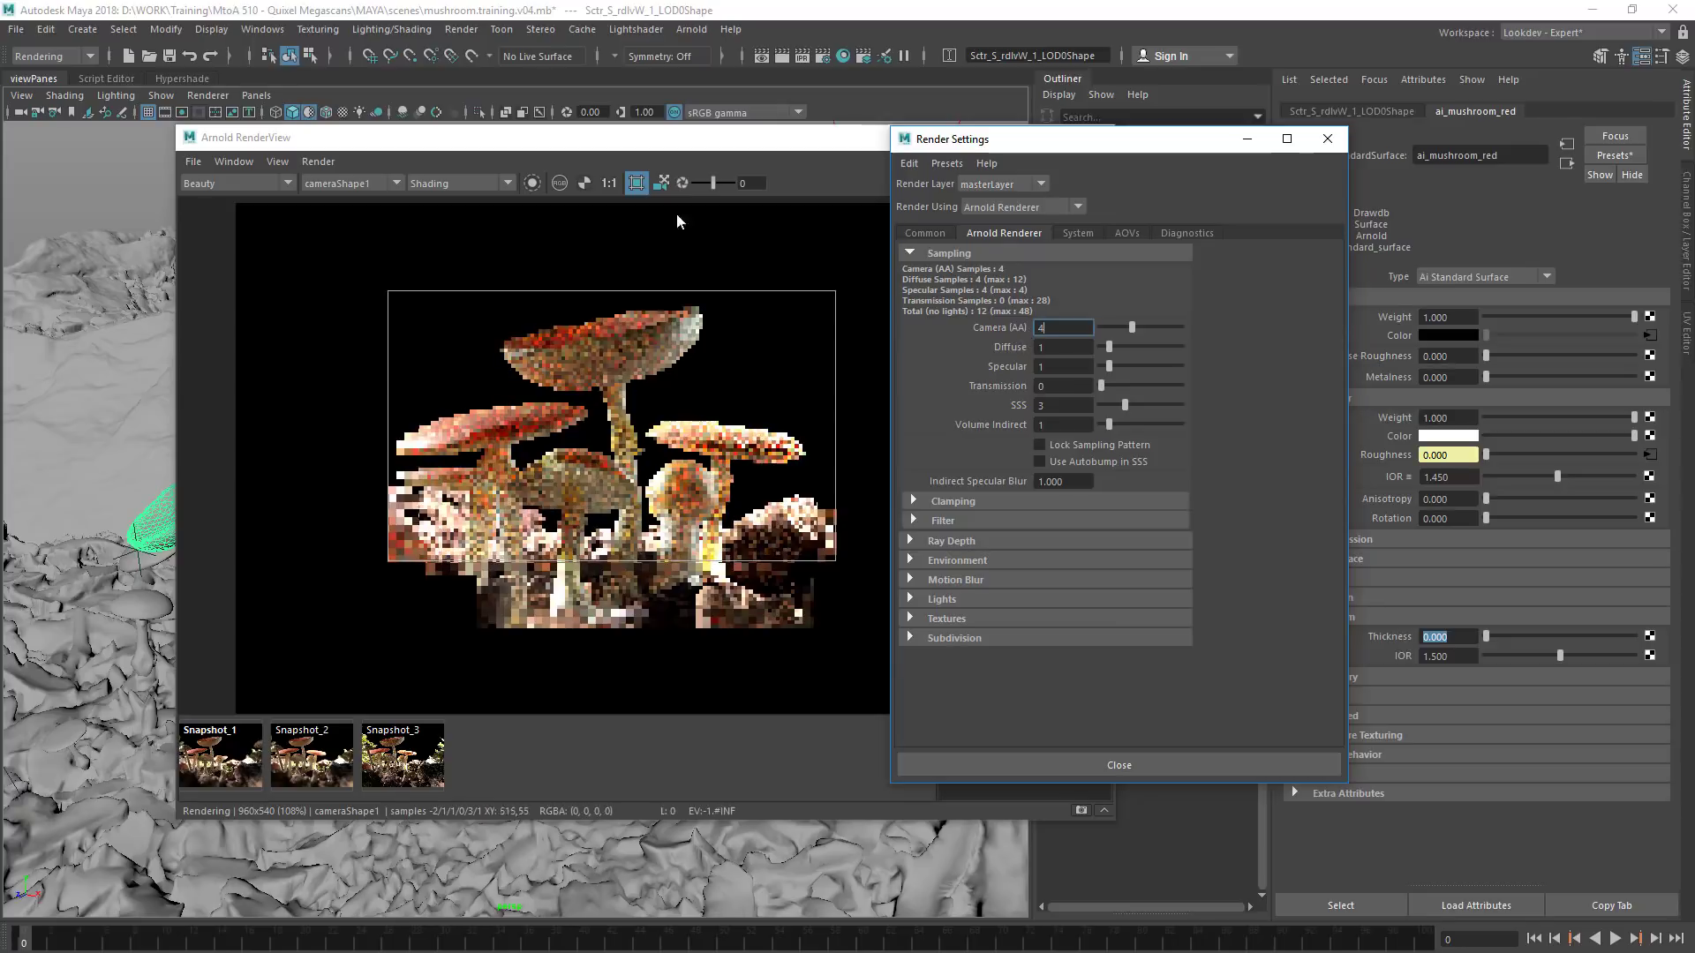
left_click(715, 246)
left_click(318, 162)
left_click(336, 234)
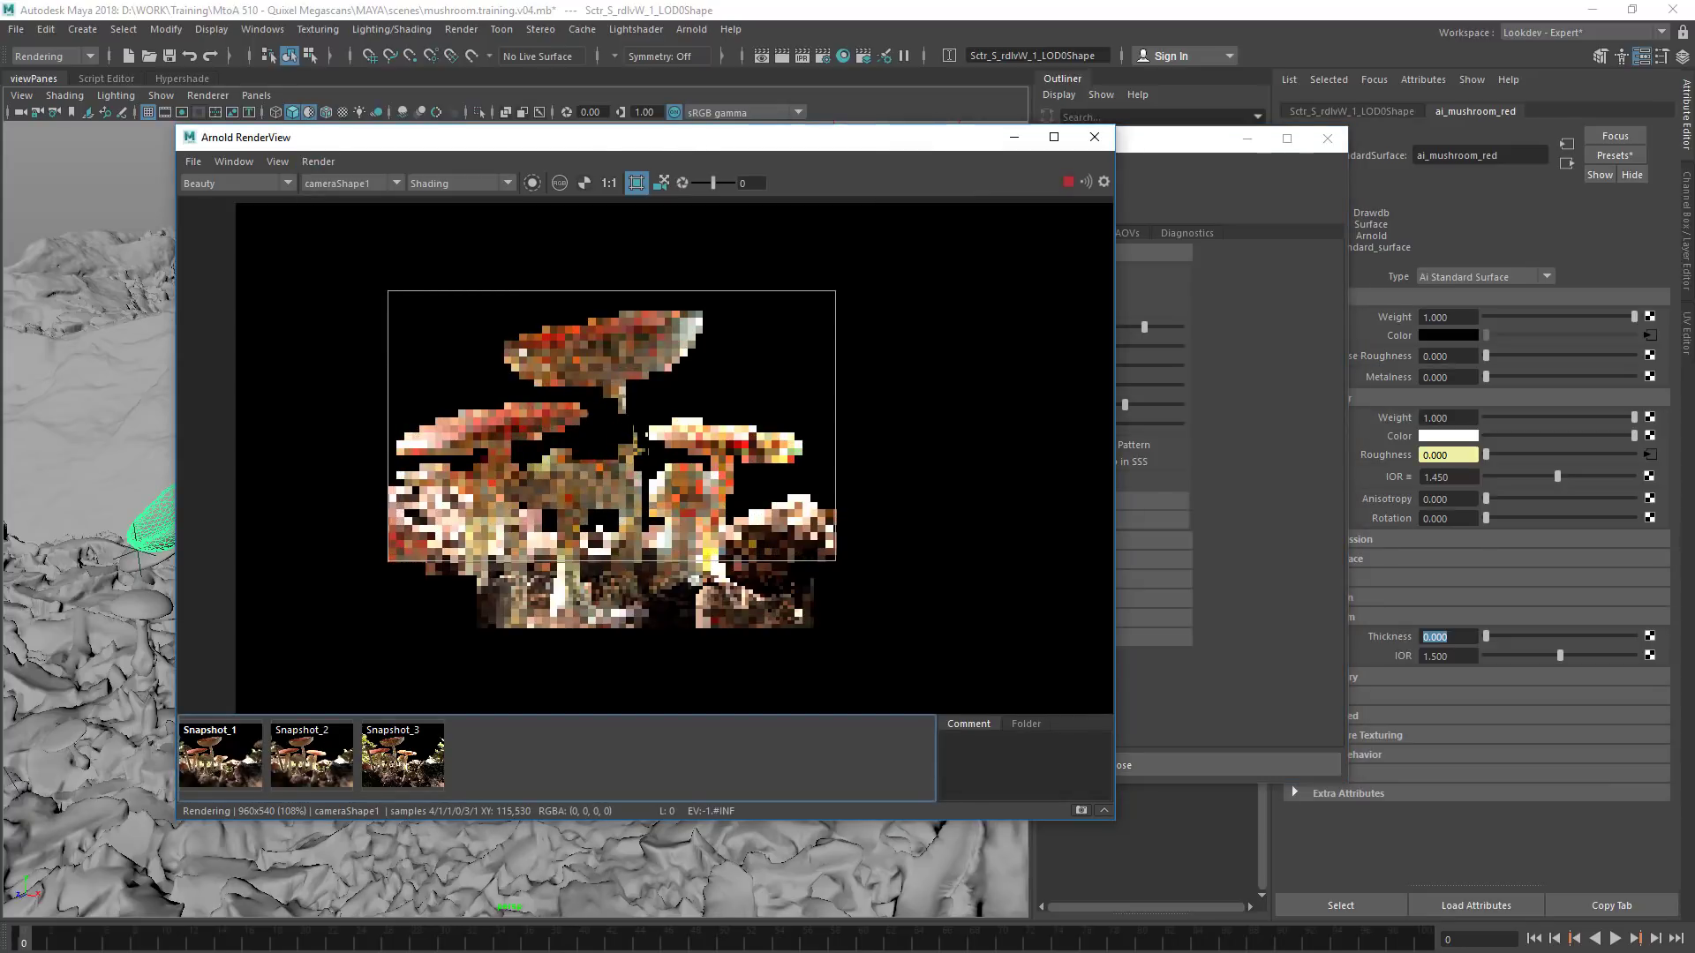
Compare Snapshot_2 with the refreshed live render of the mushrooms, and close the render view and the render settings
left_click(311, 748)
left_click(316, 753)
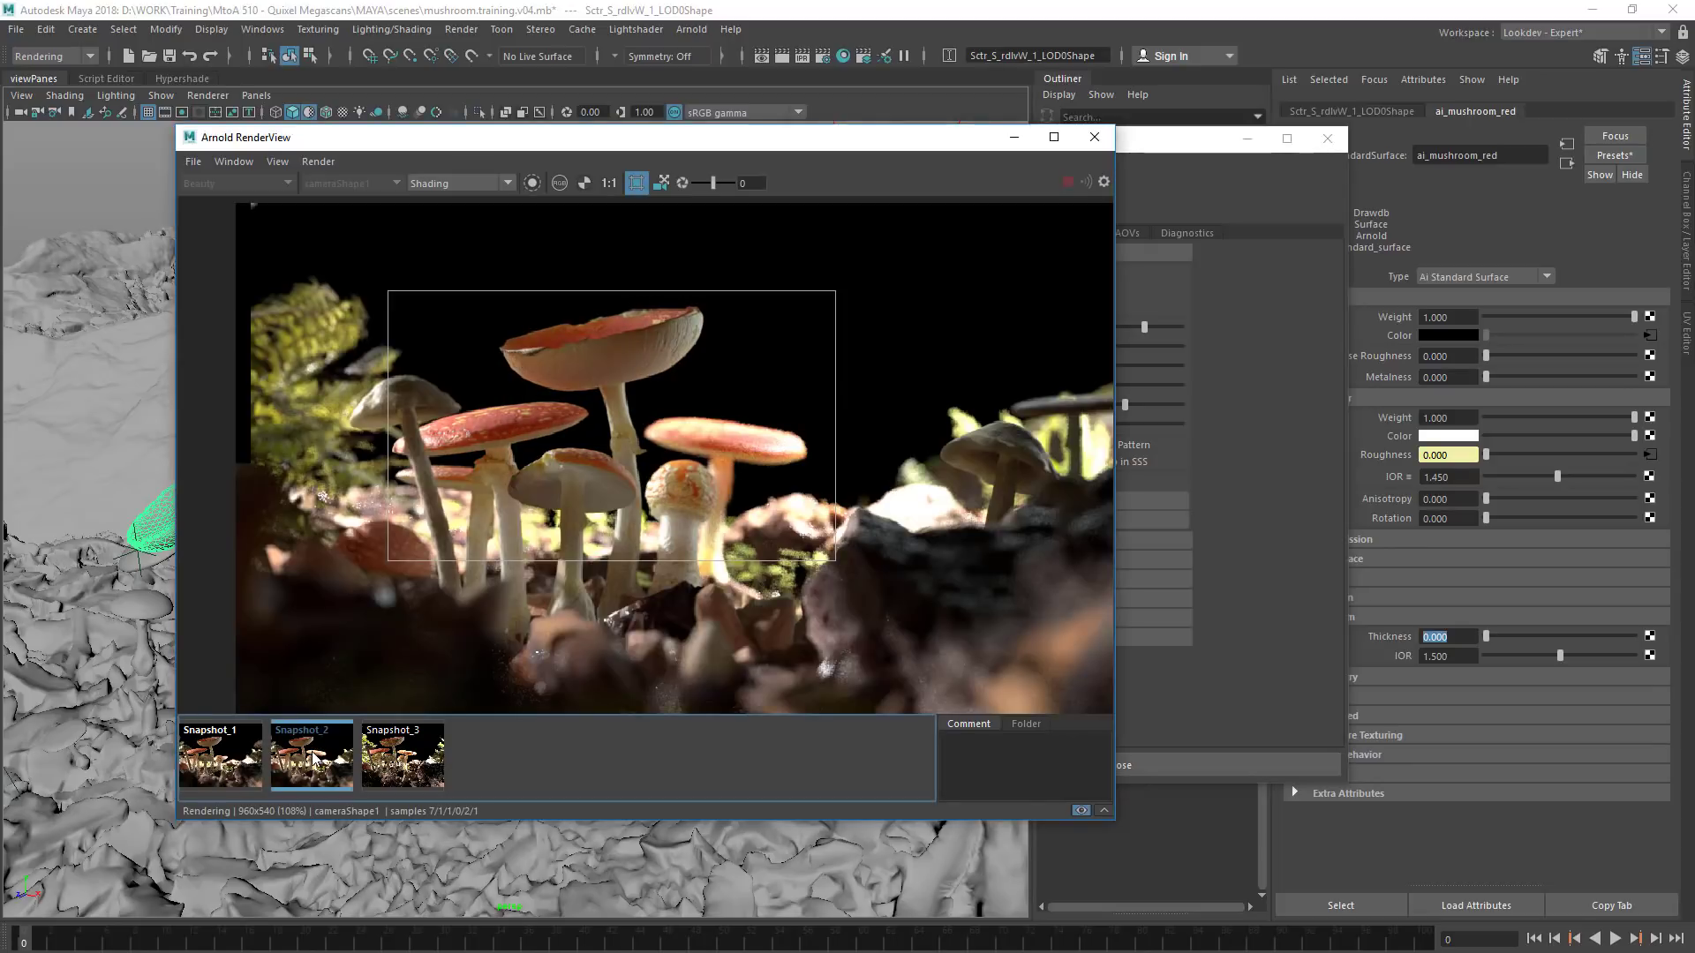
left_click(315, 759)
left_click(313, 761)
left_click(309, 764)
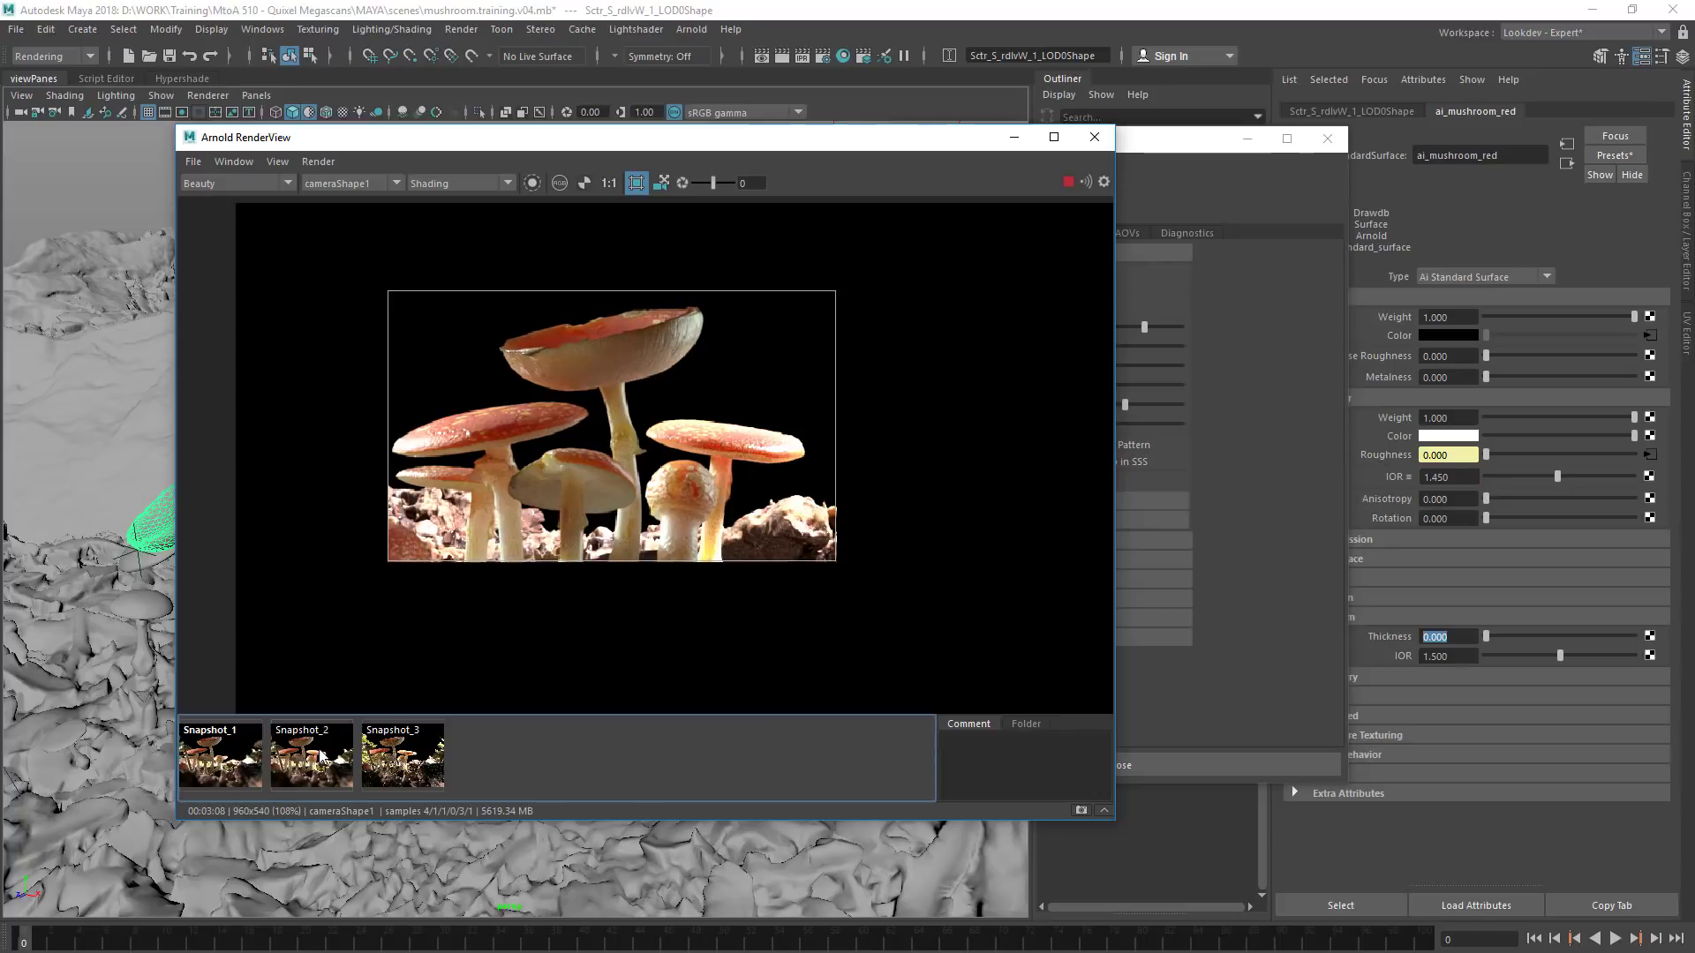
left_click(323, 757)
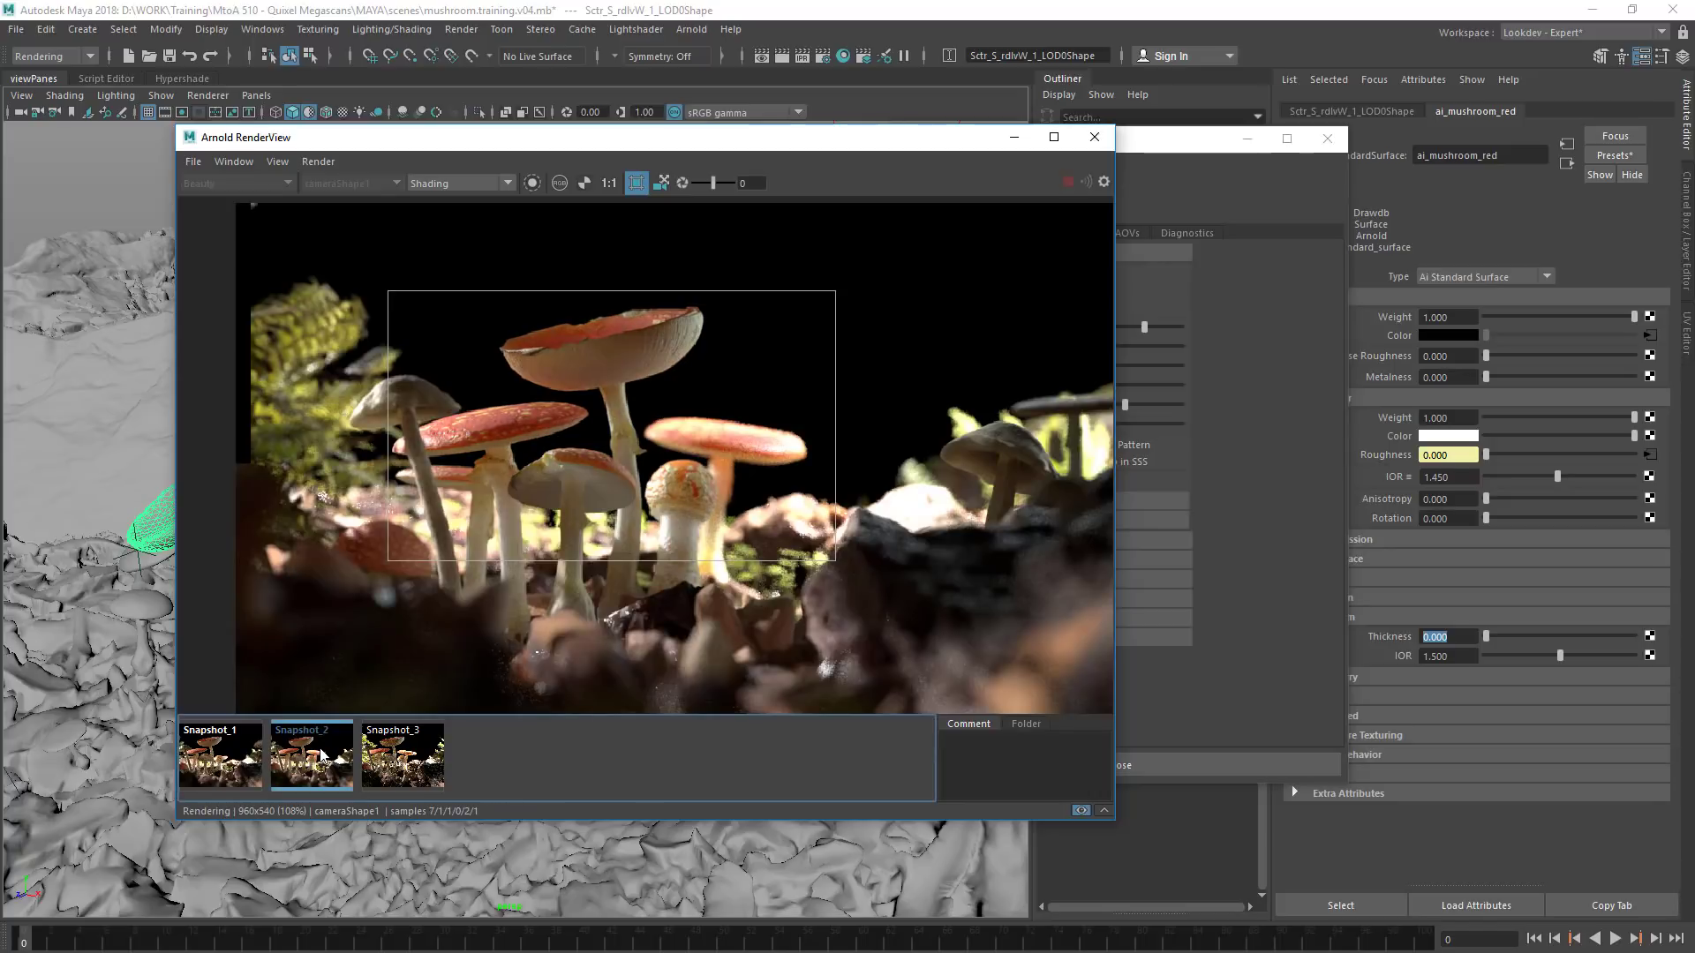
left_click(323, 755)
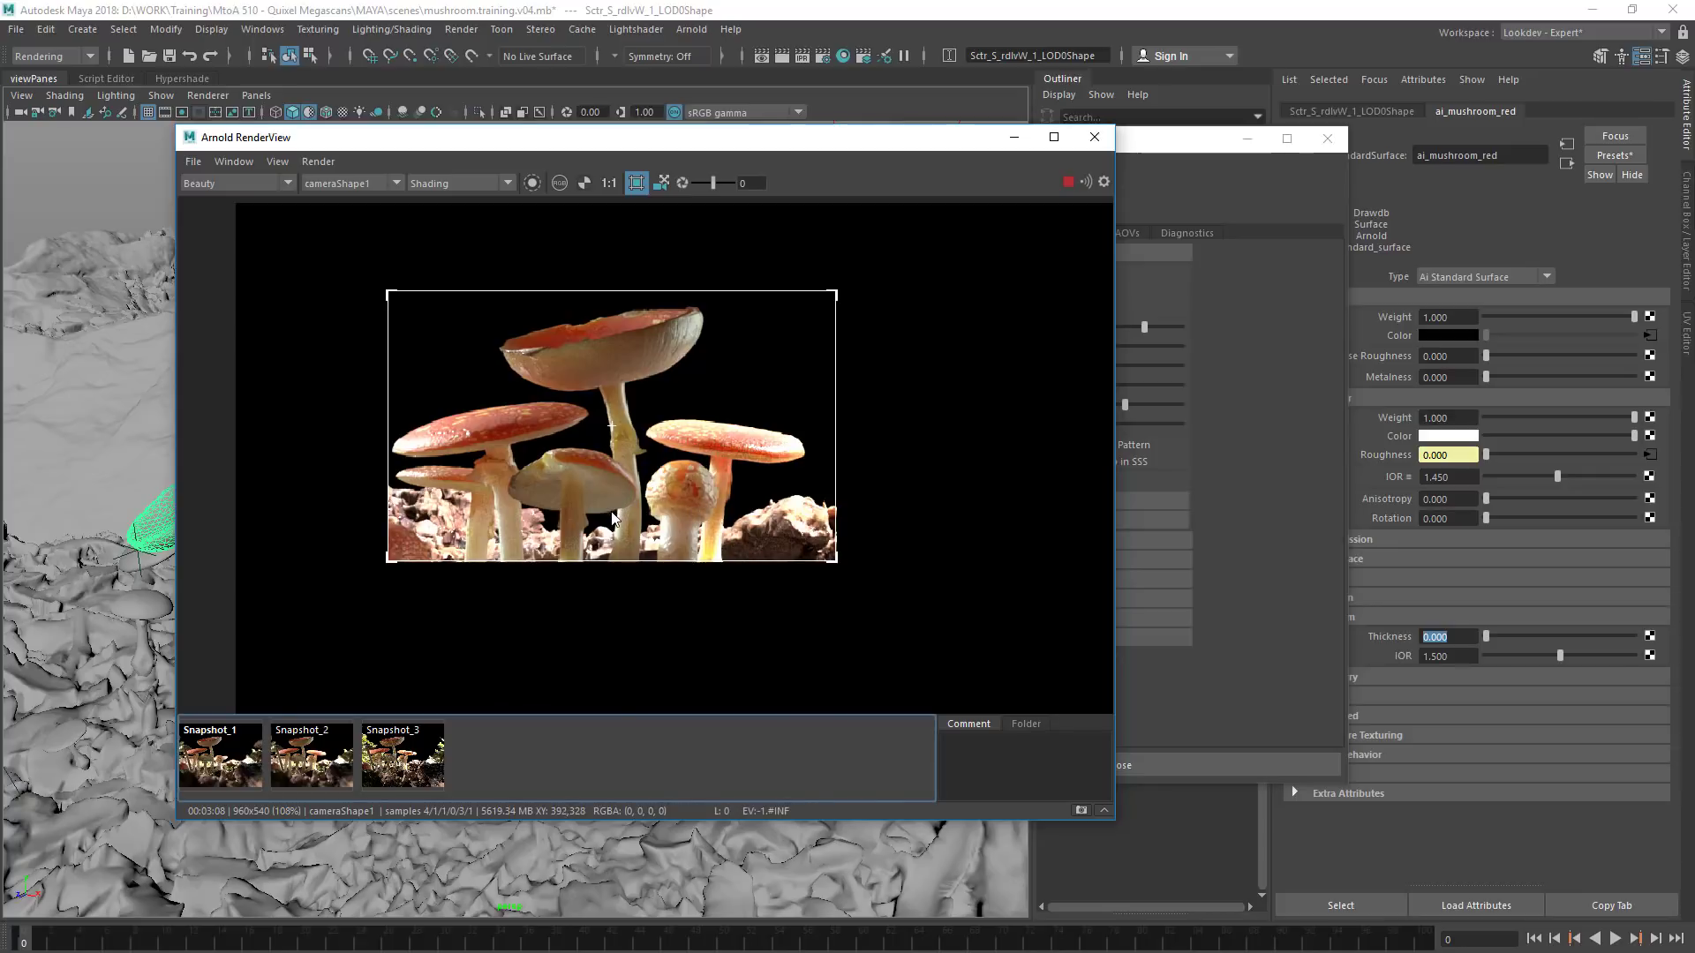
left_click(309, 761)
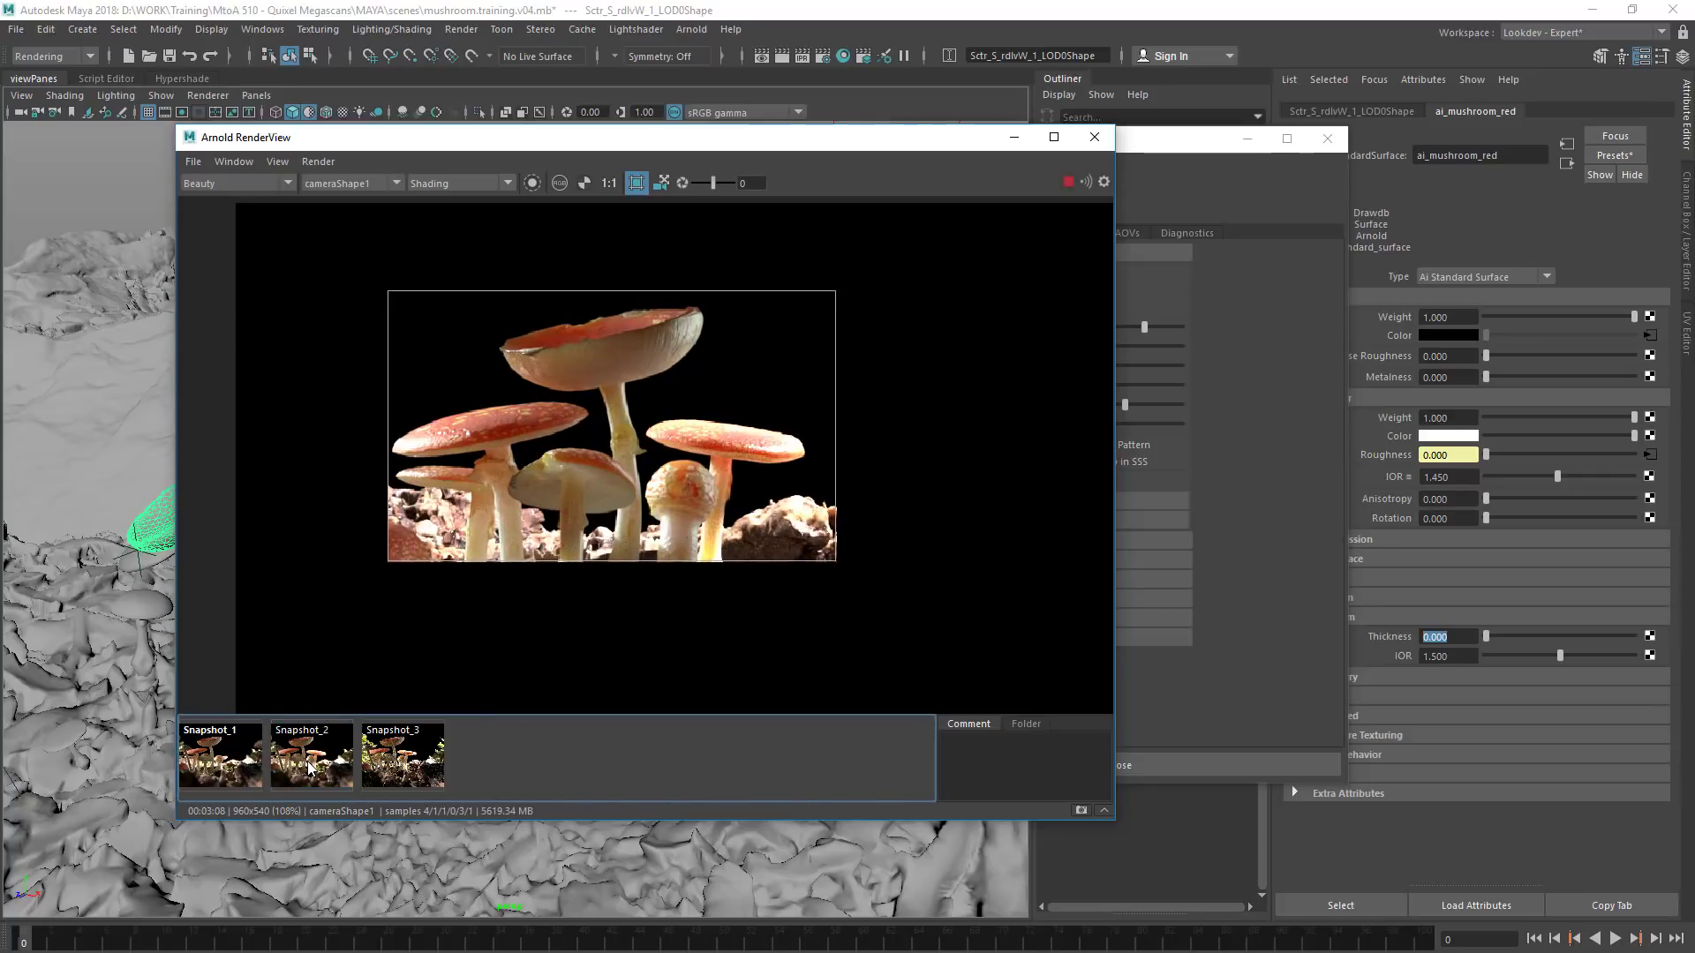
left_click(307, 764)
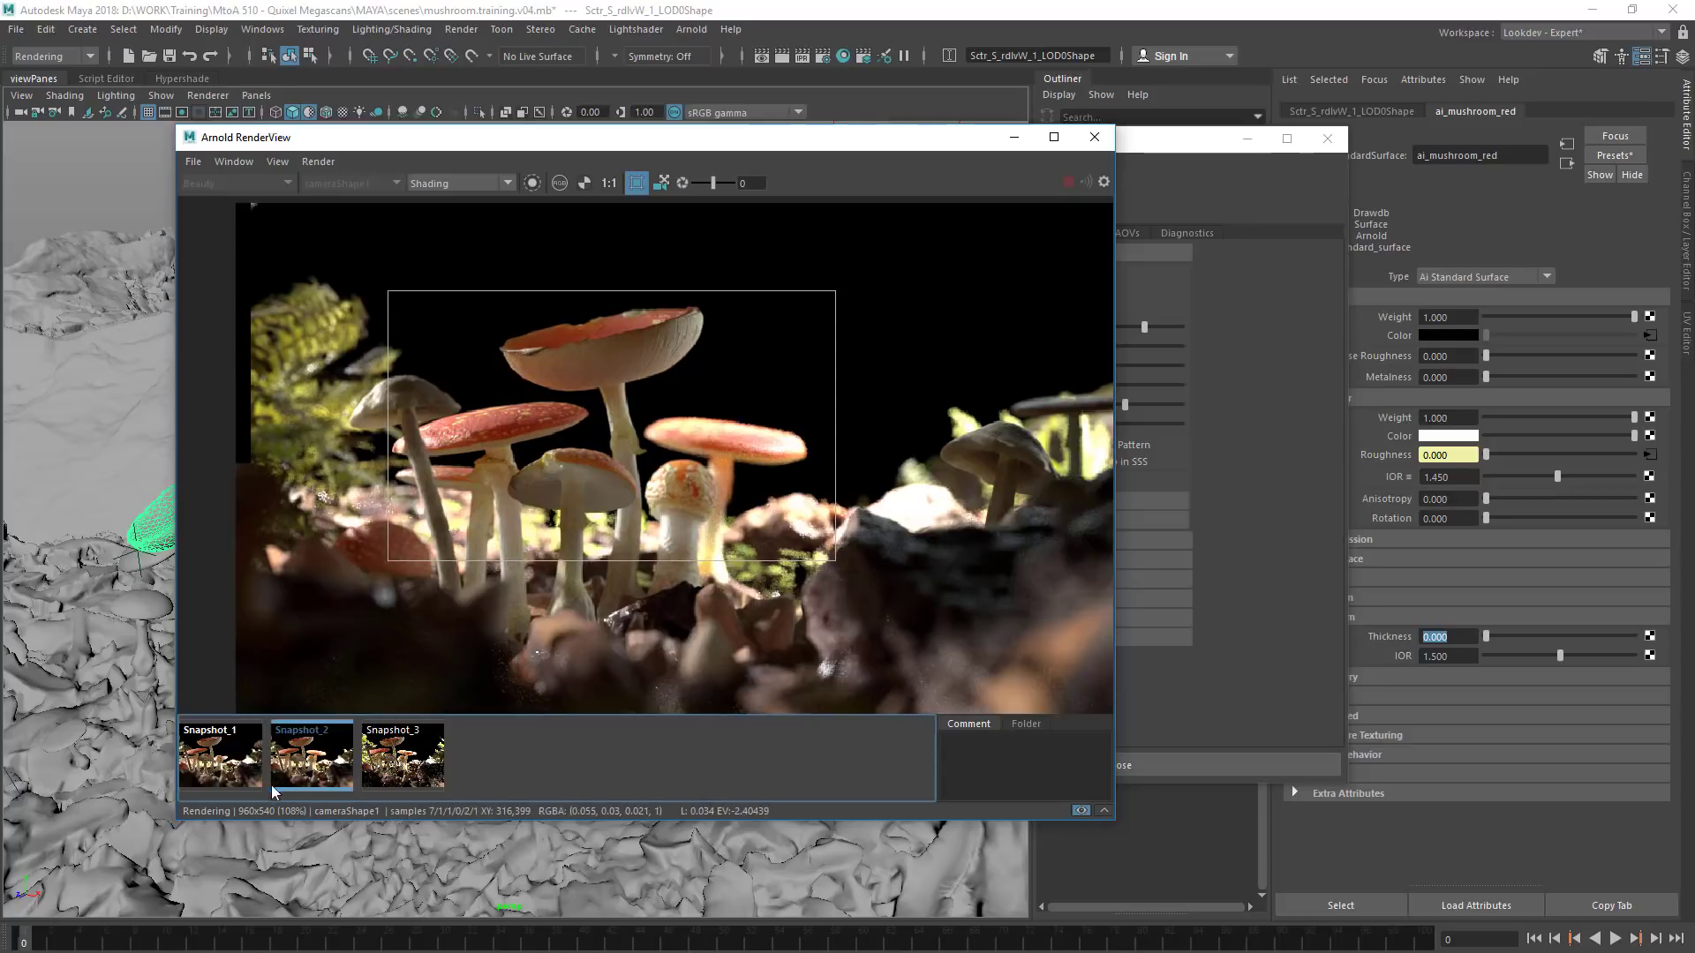
left_click(283, 781)
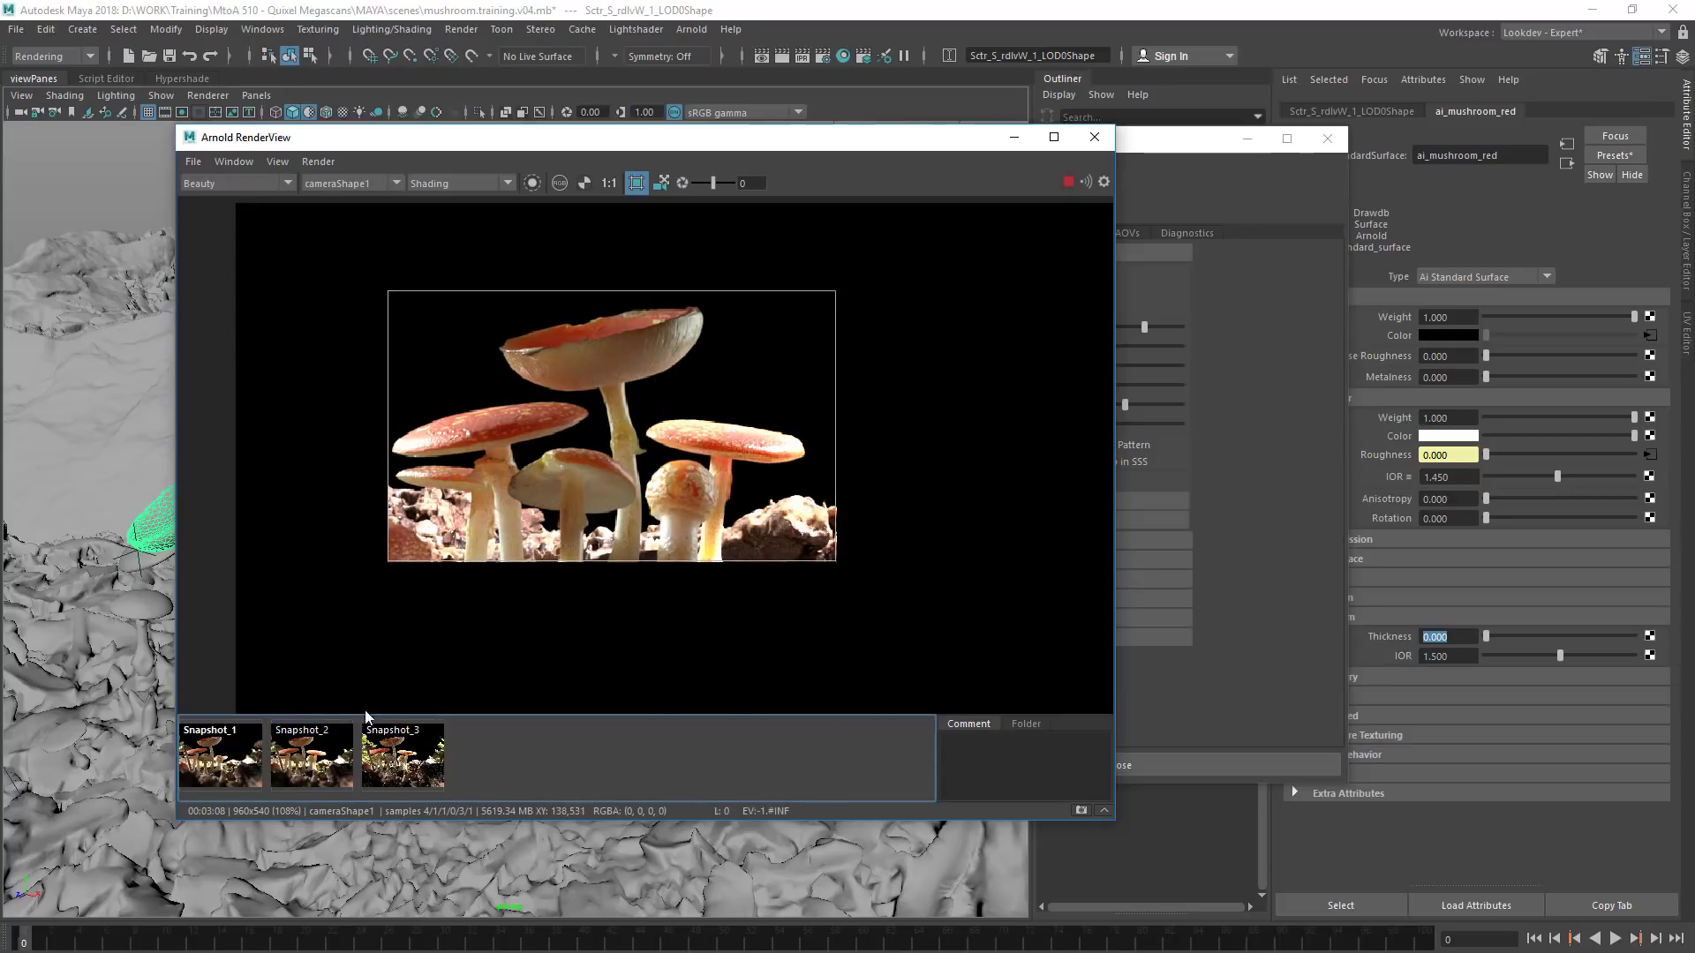
left_click(299, 764)
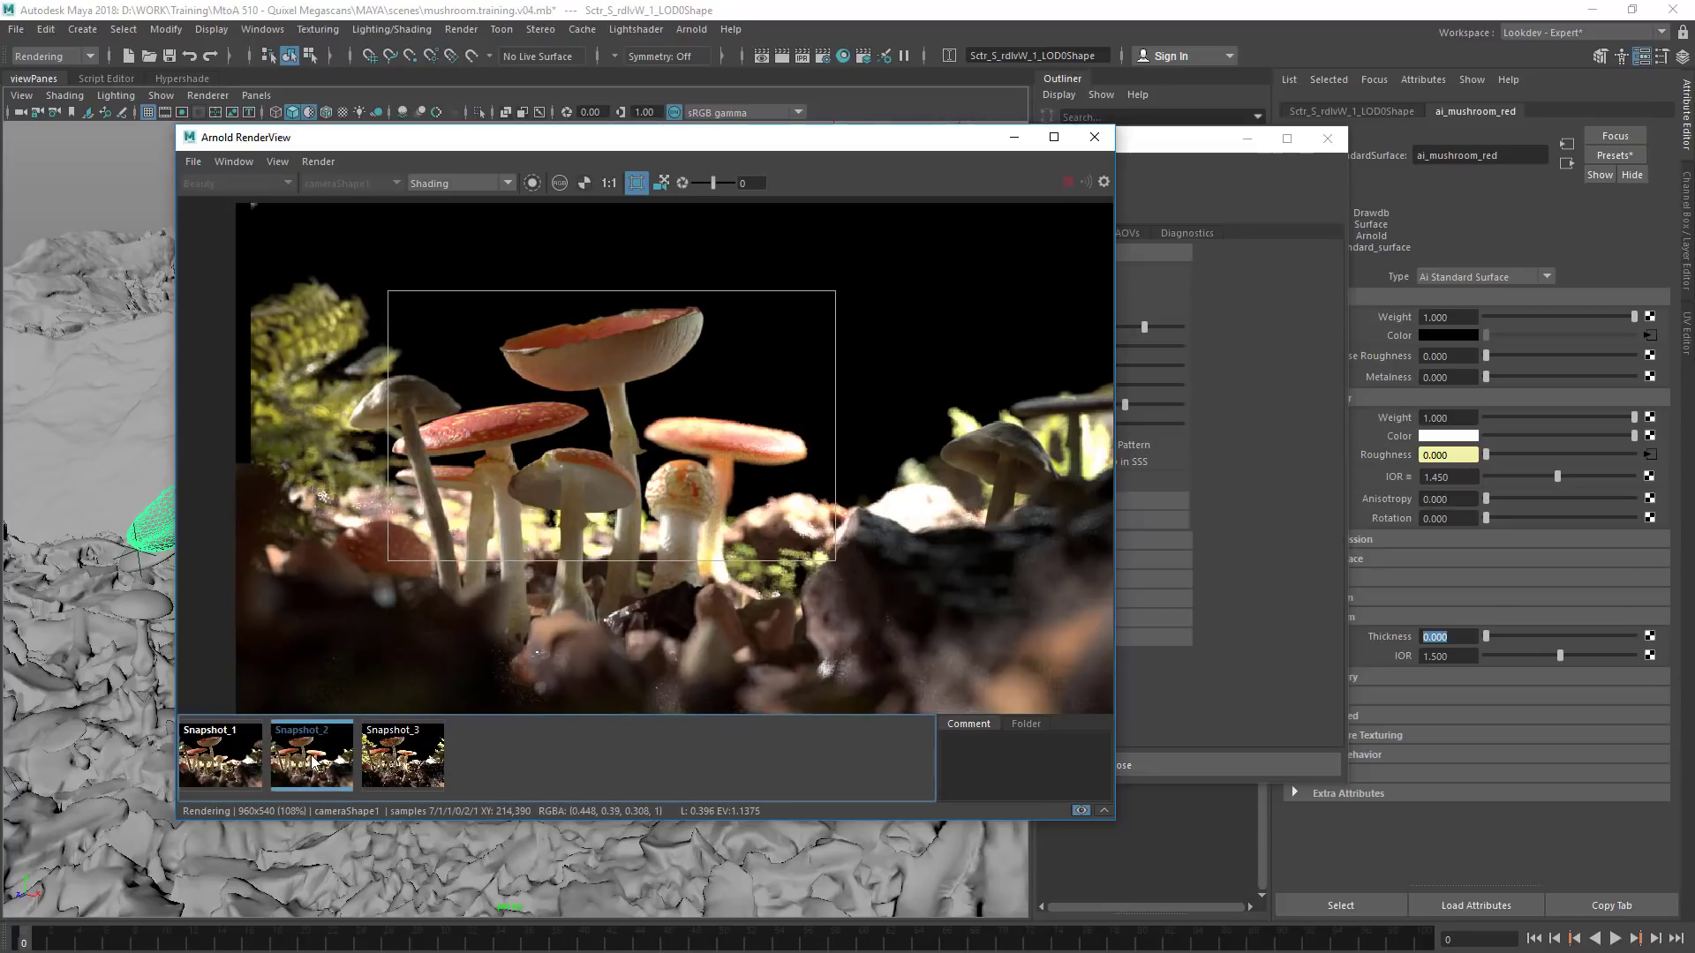
left_click(309, 763)
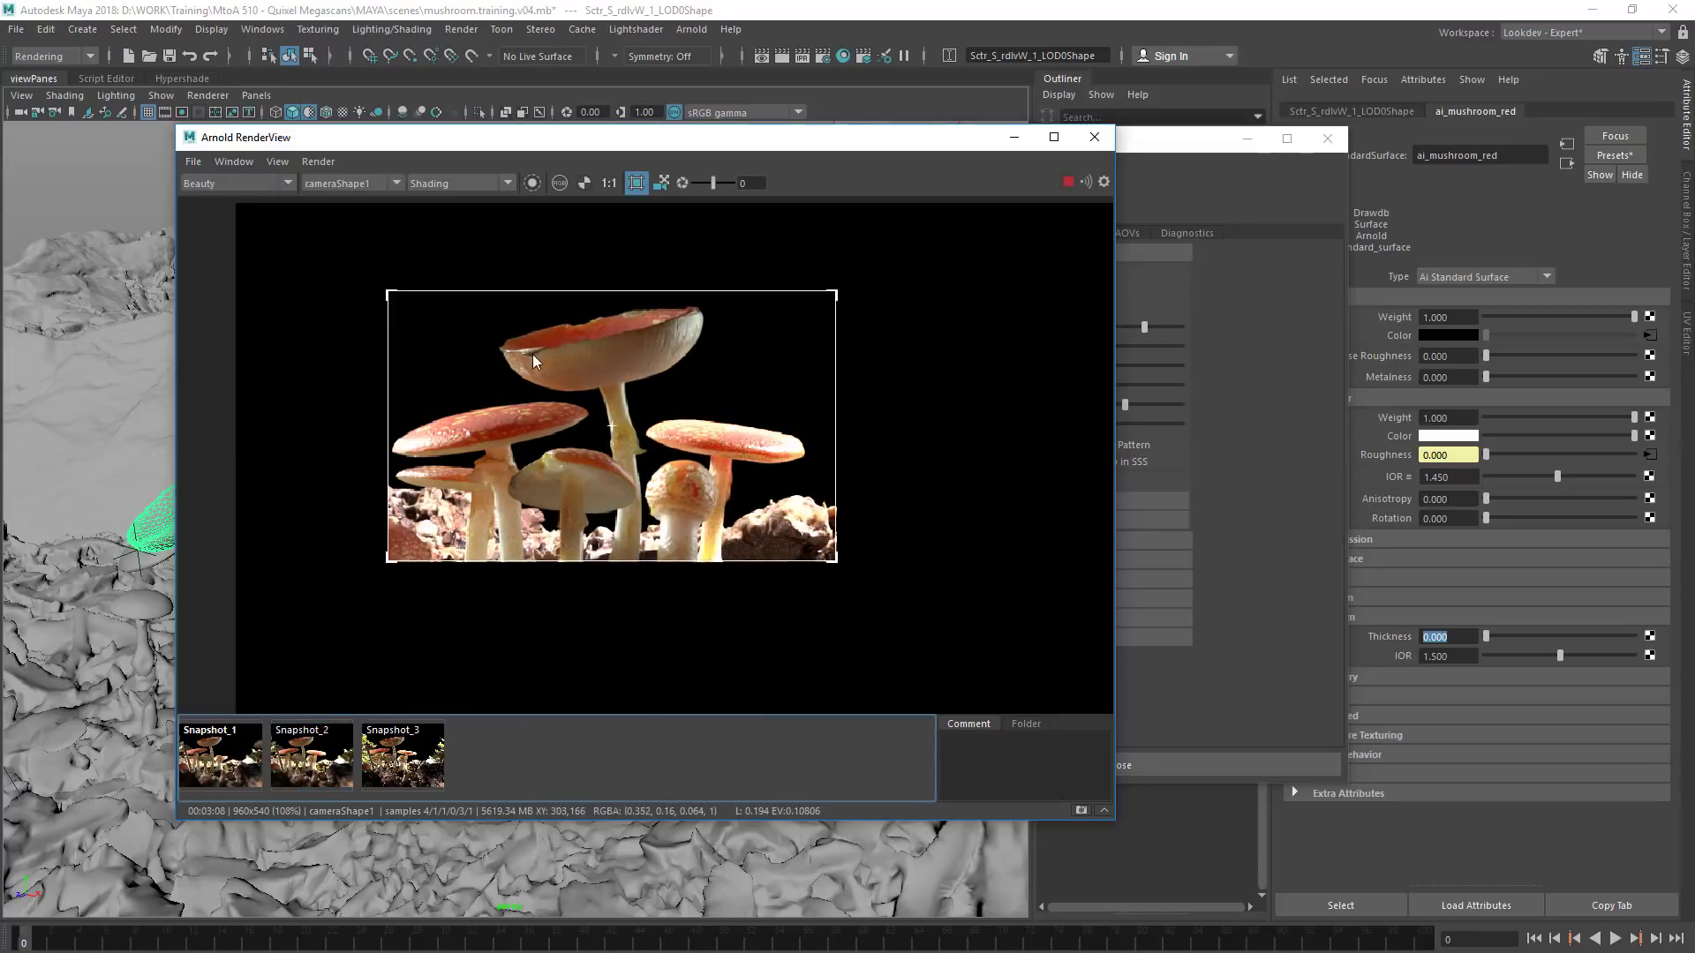
left_click(314, 776)
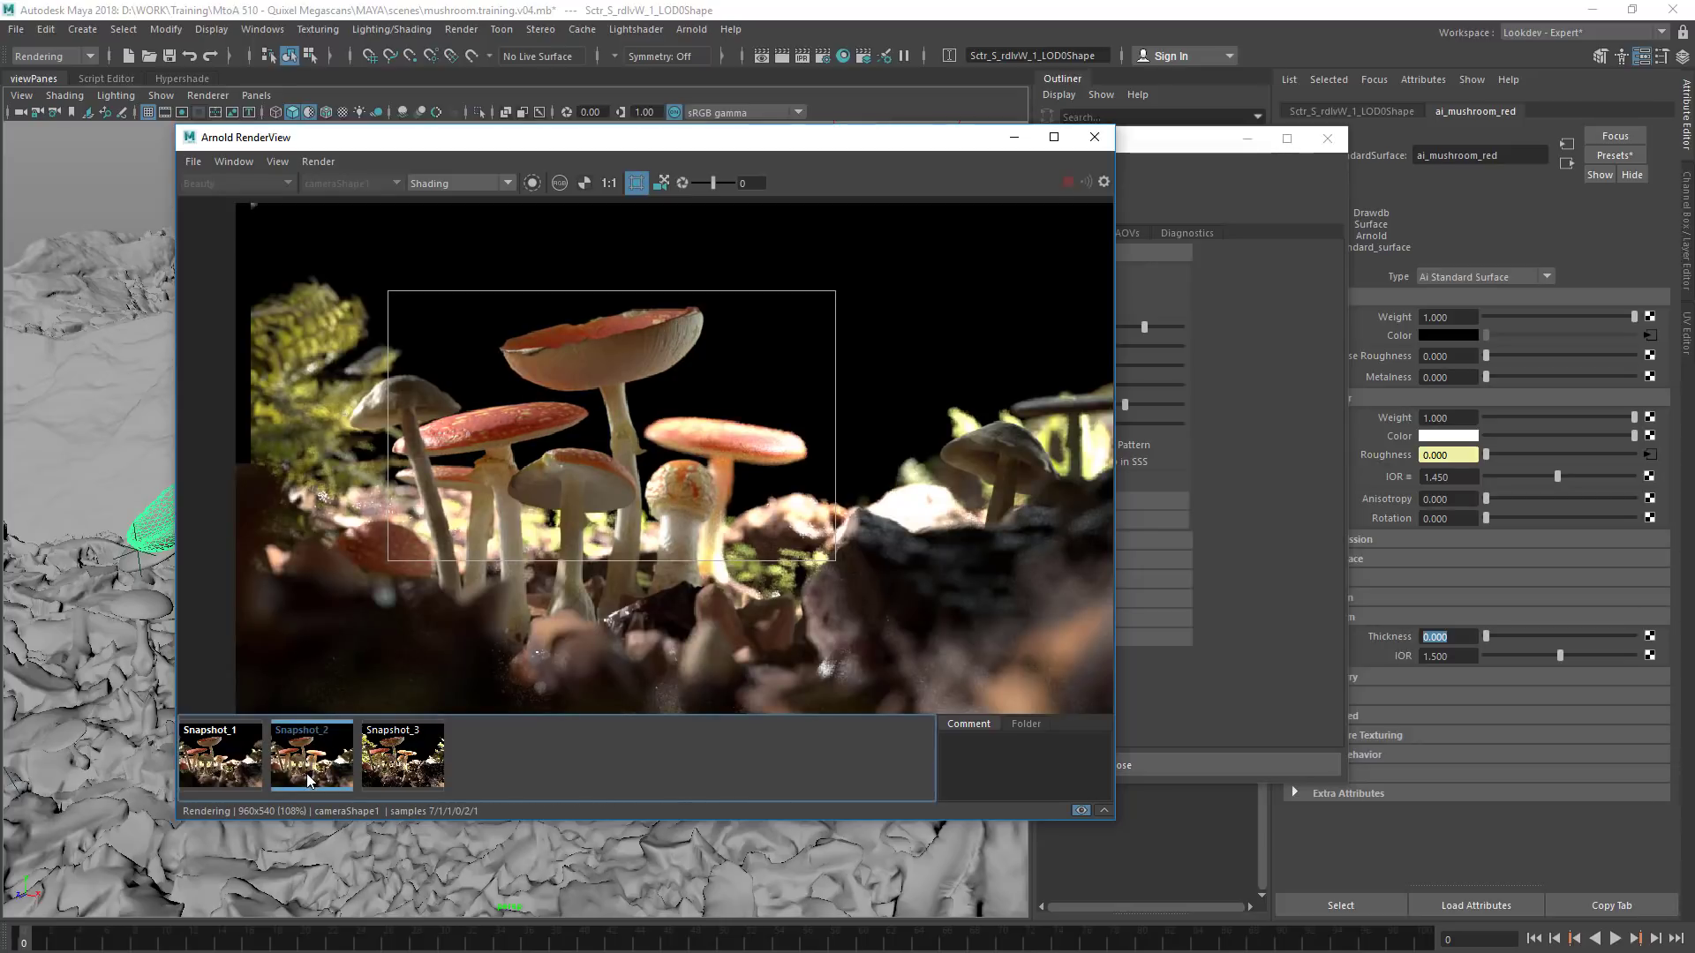
left_click(310, 777)
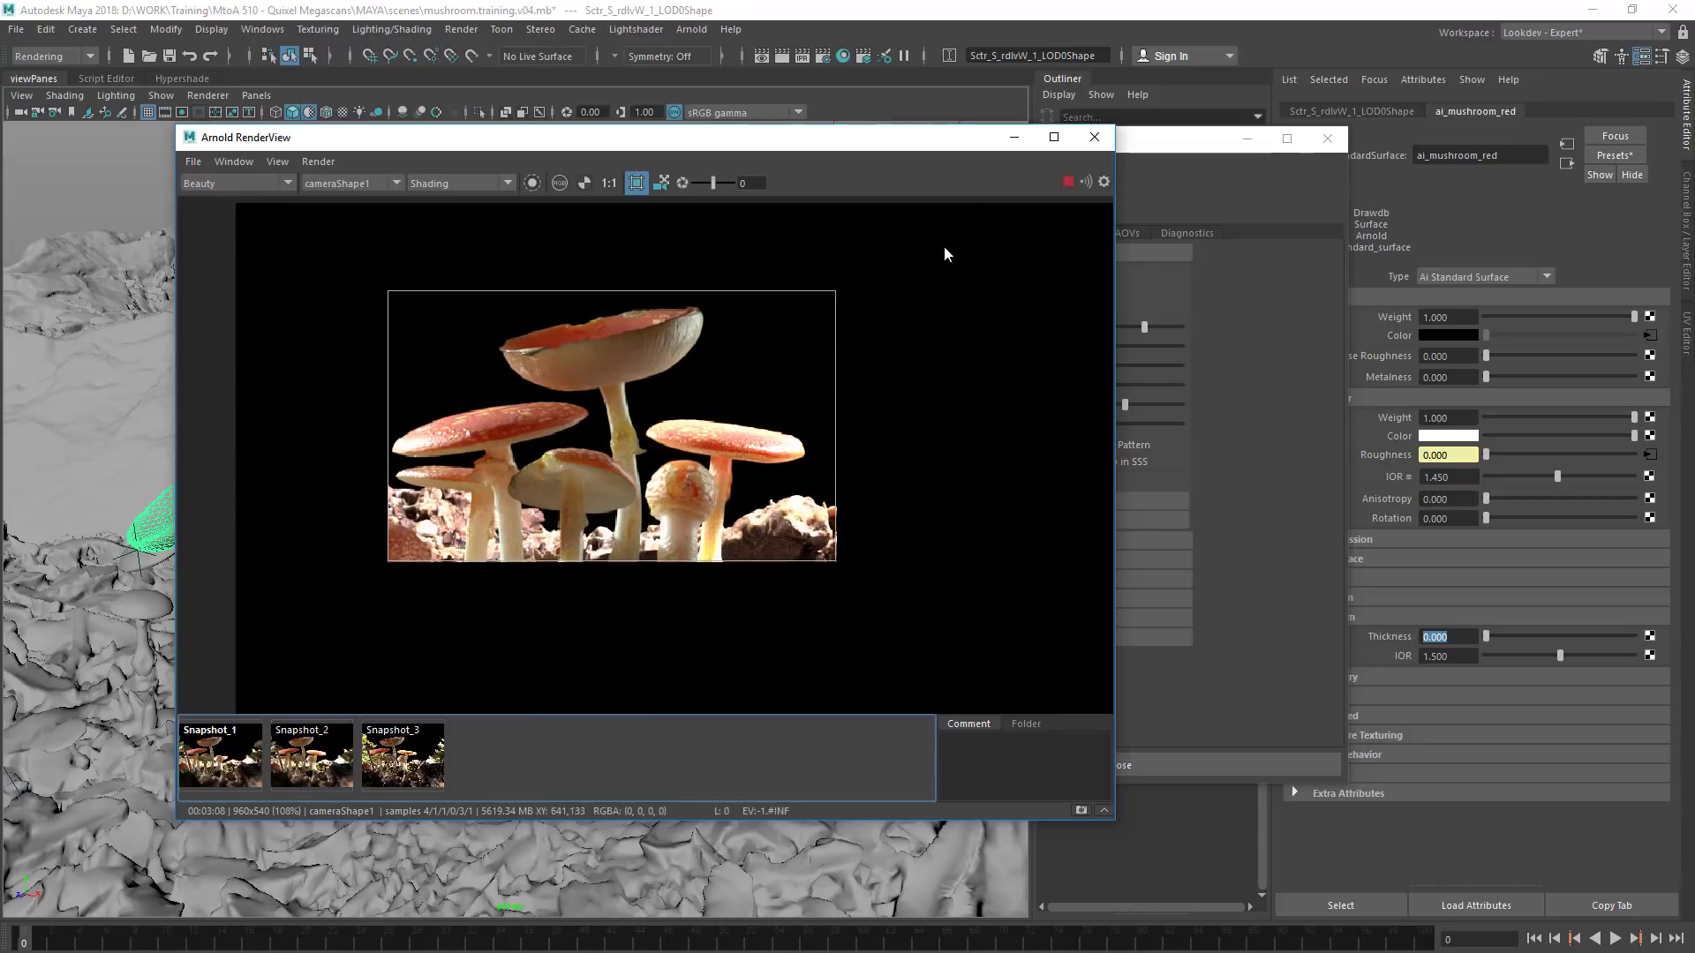
left_click(1095, 138)
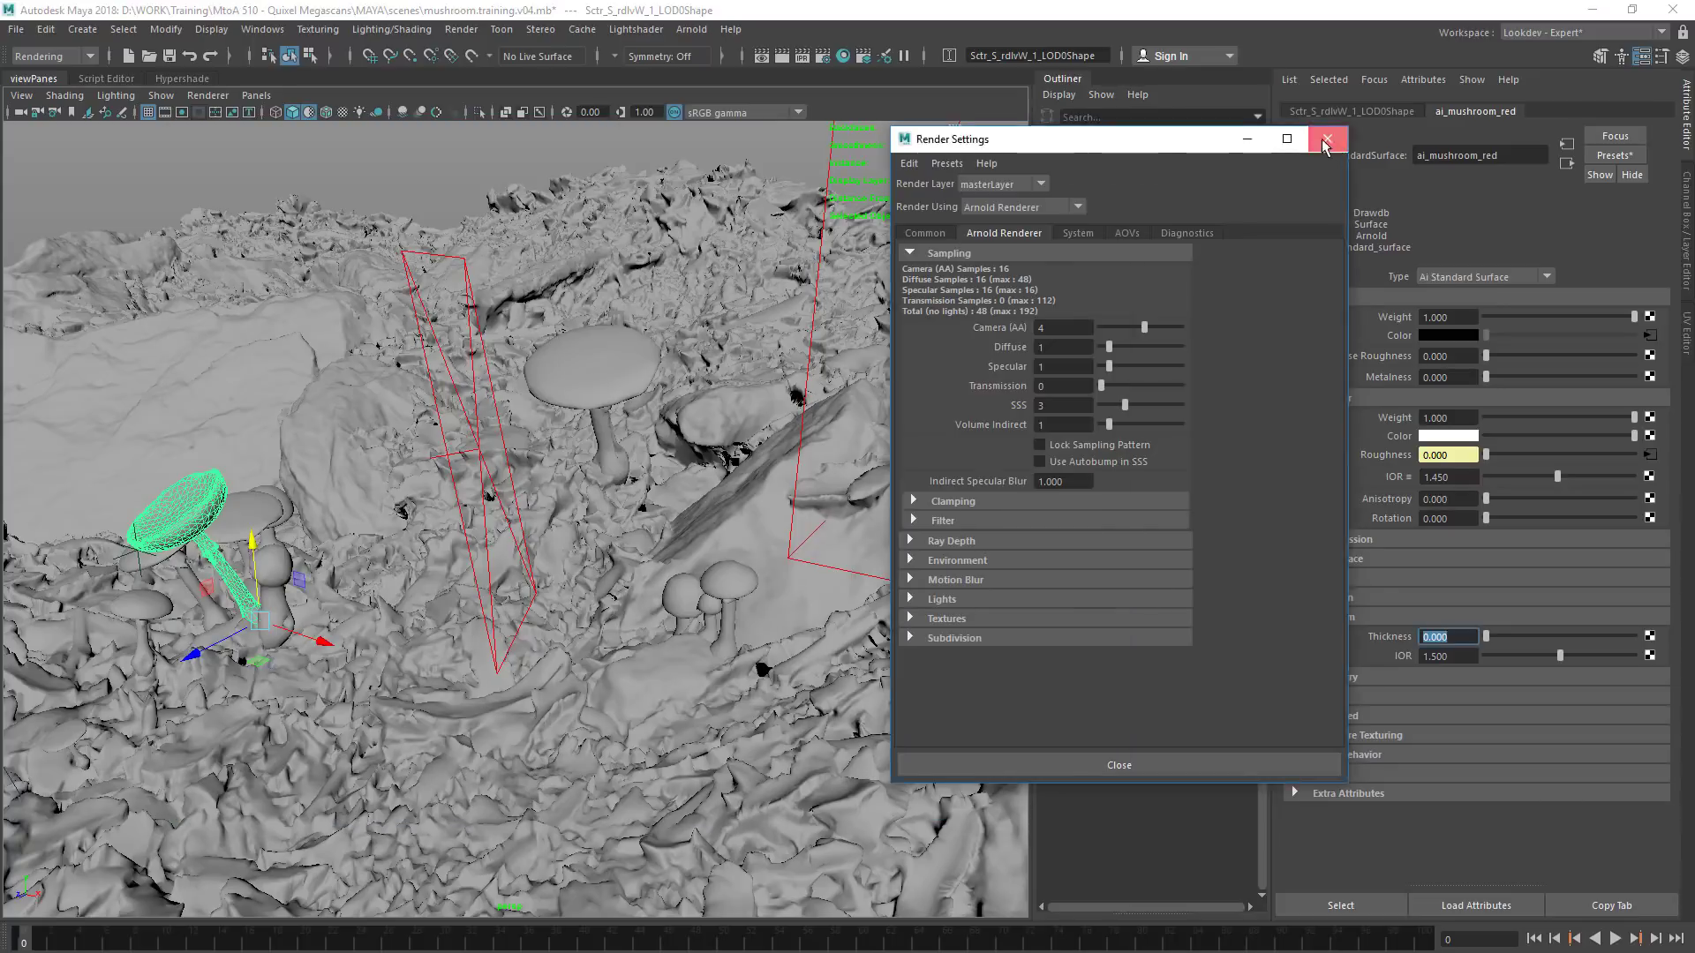
left_click(1327, 137)
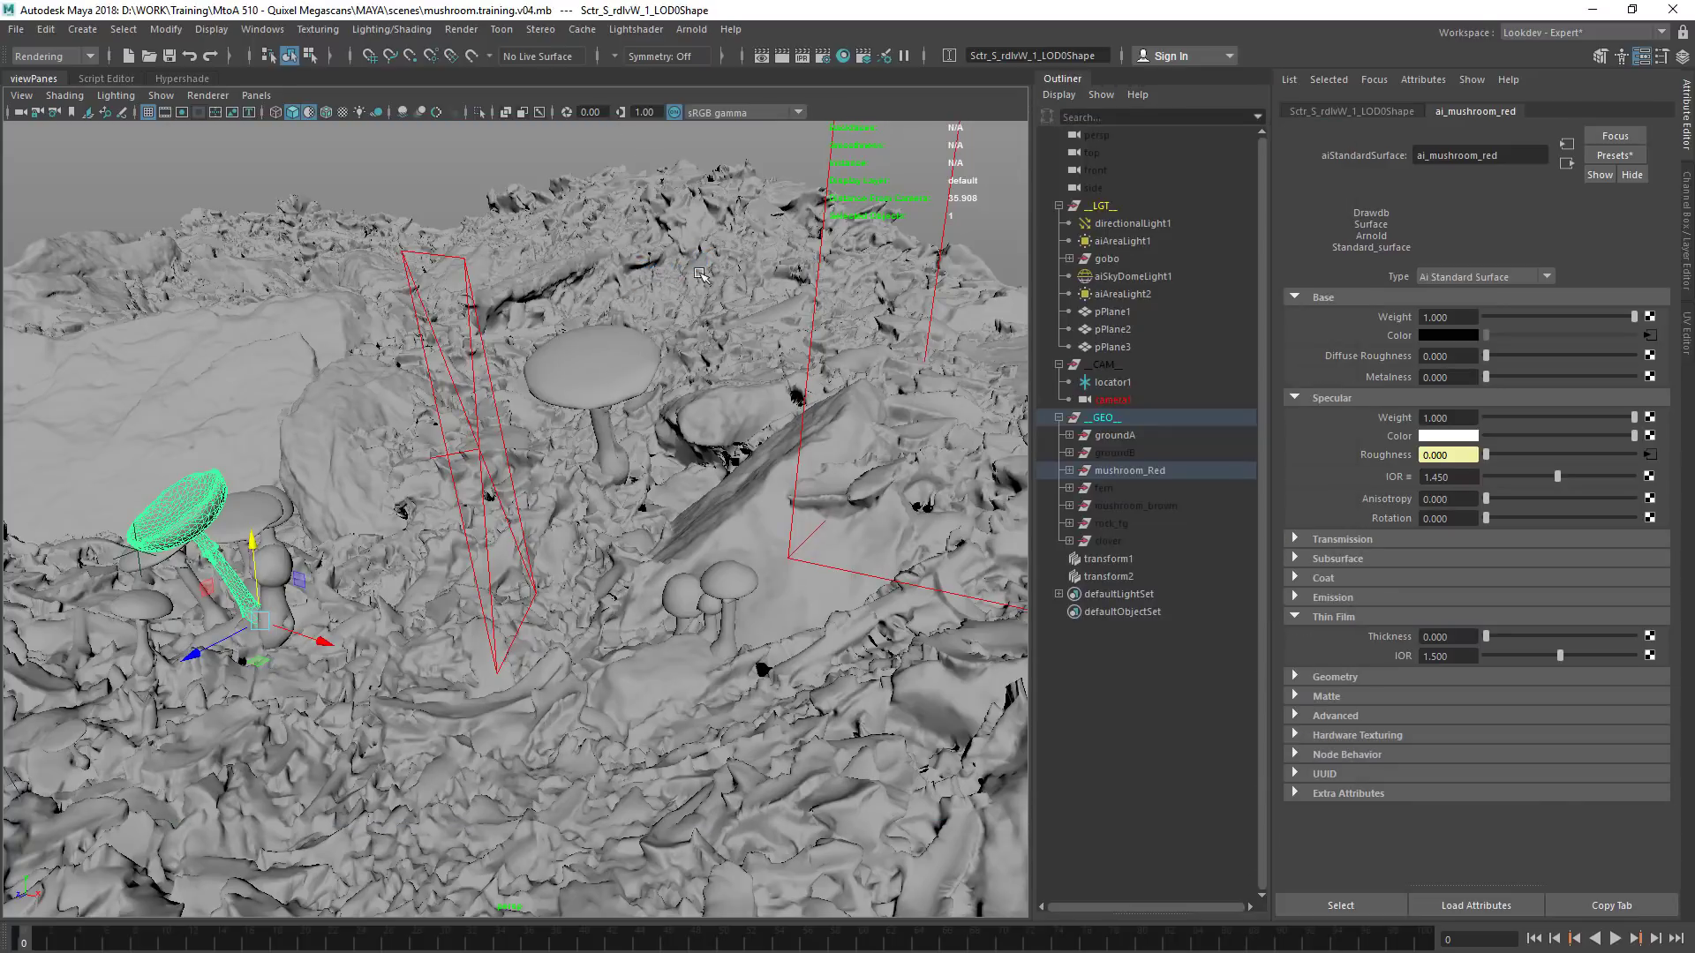
Deselect the mushroom and create a Maya spot light
left_click_drag(567, 329, 213, 651, "alt")
left_click(214, 651)
left_click(693, 29)
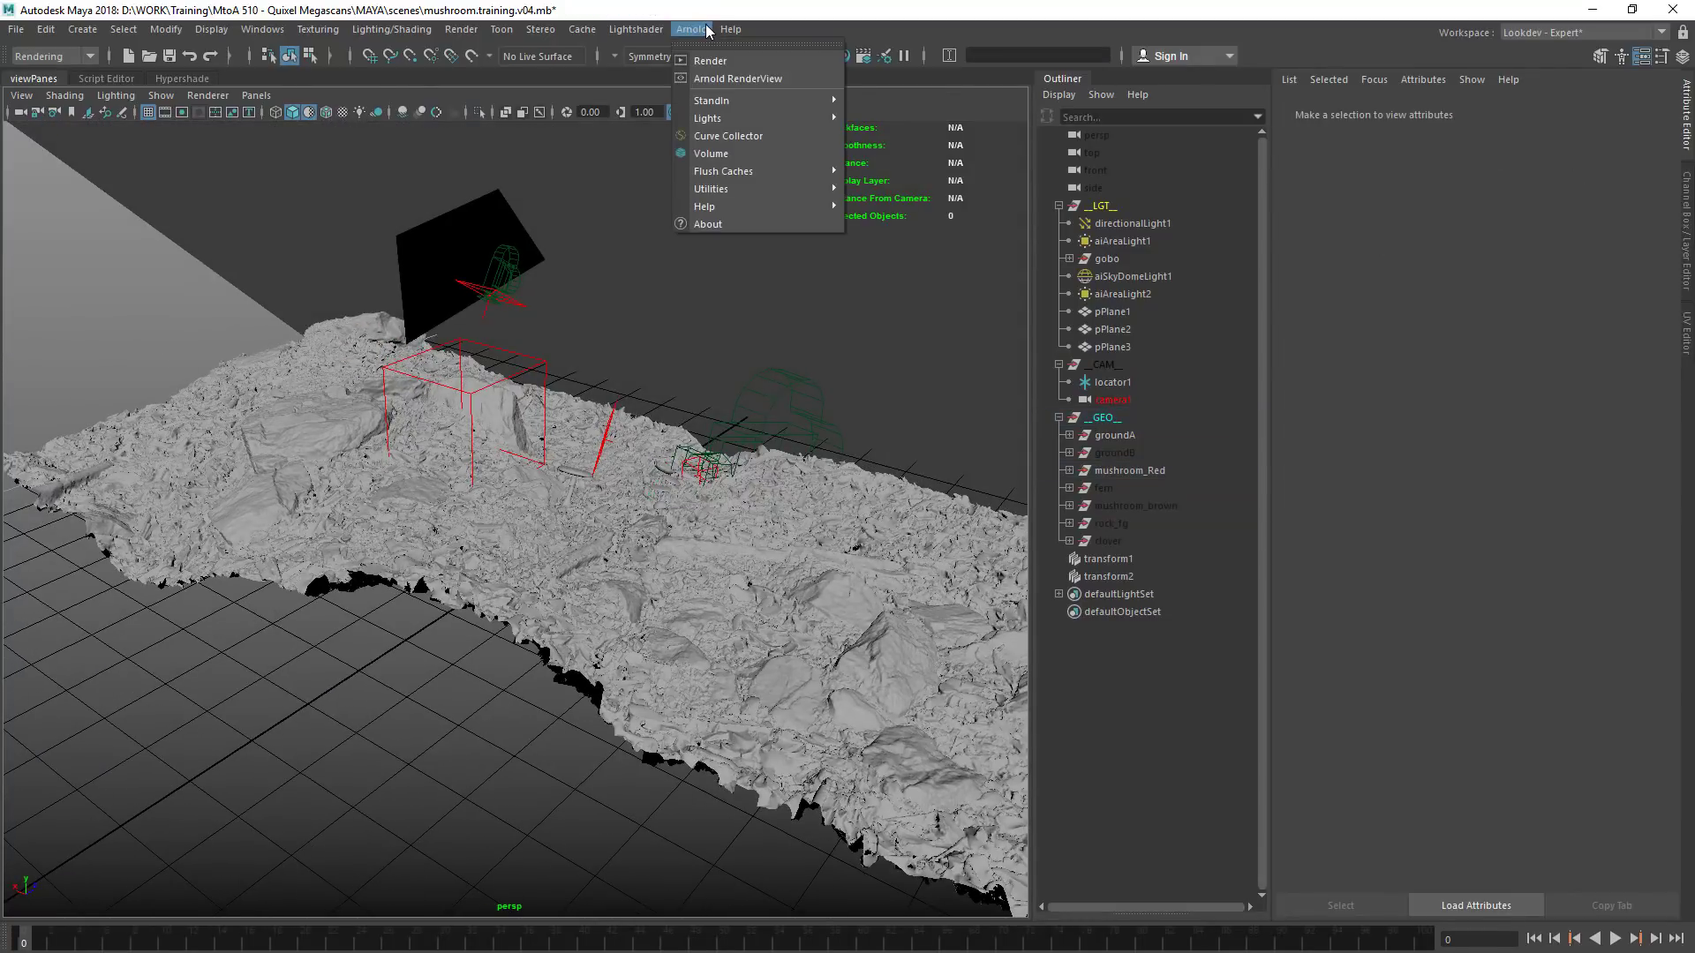
mouse_move(794, 118)
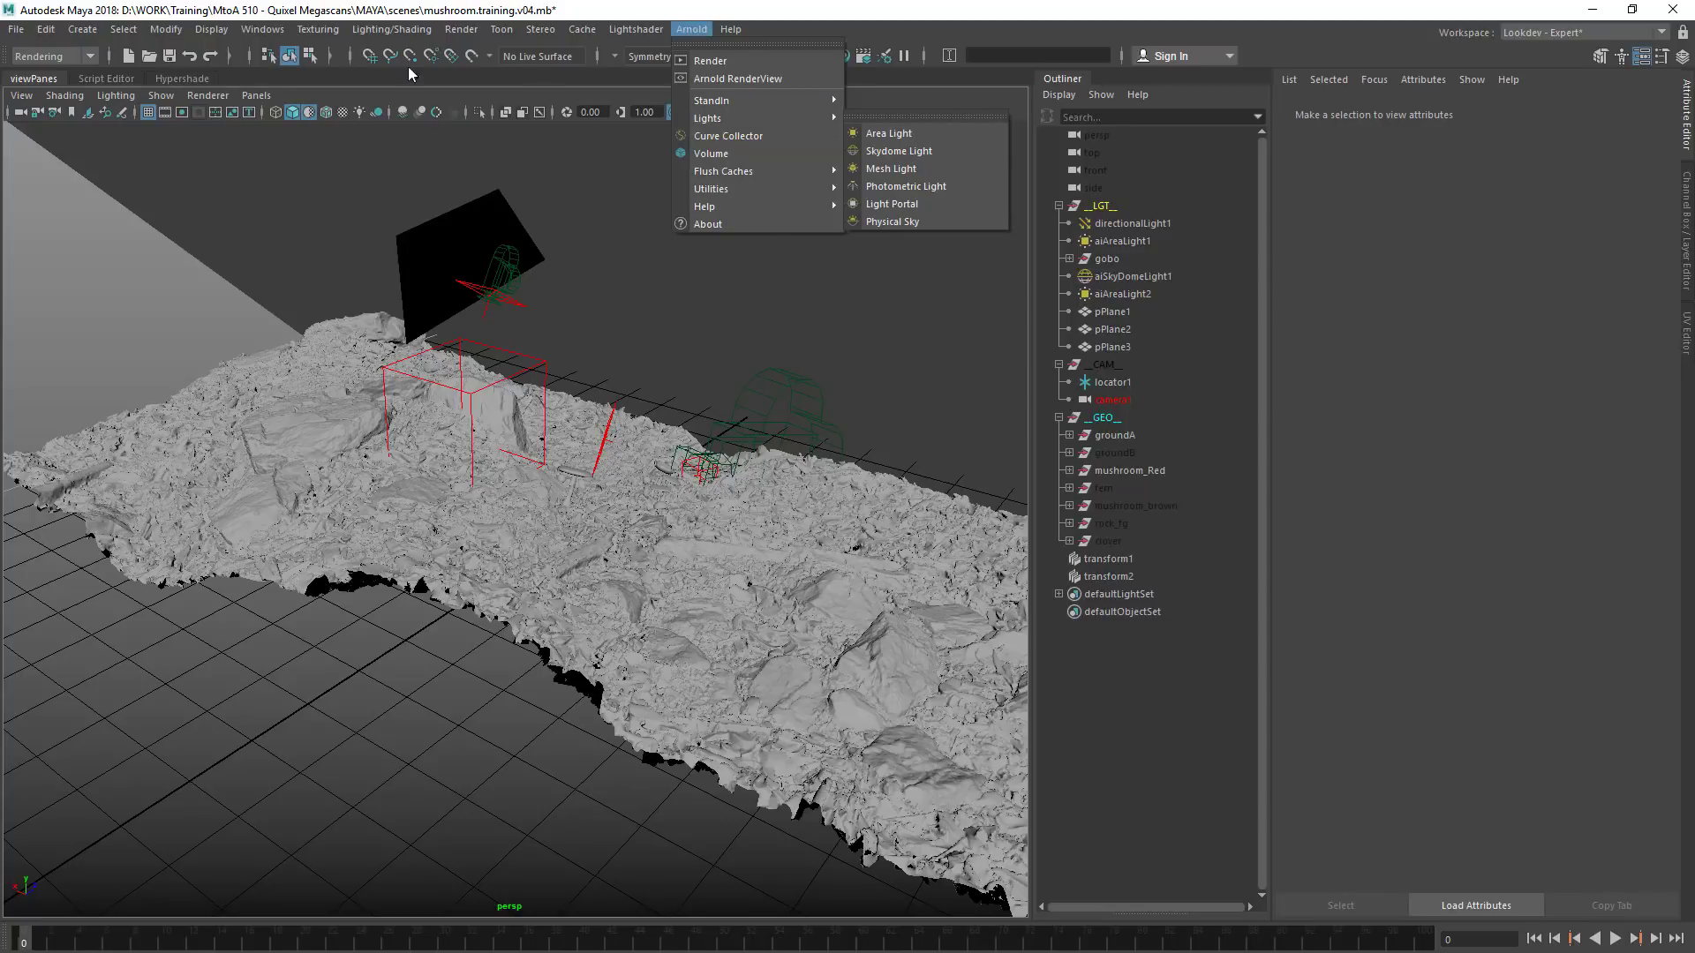
mouse_move(82, 29)
mouse_move(200, 129)
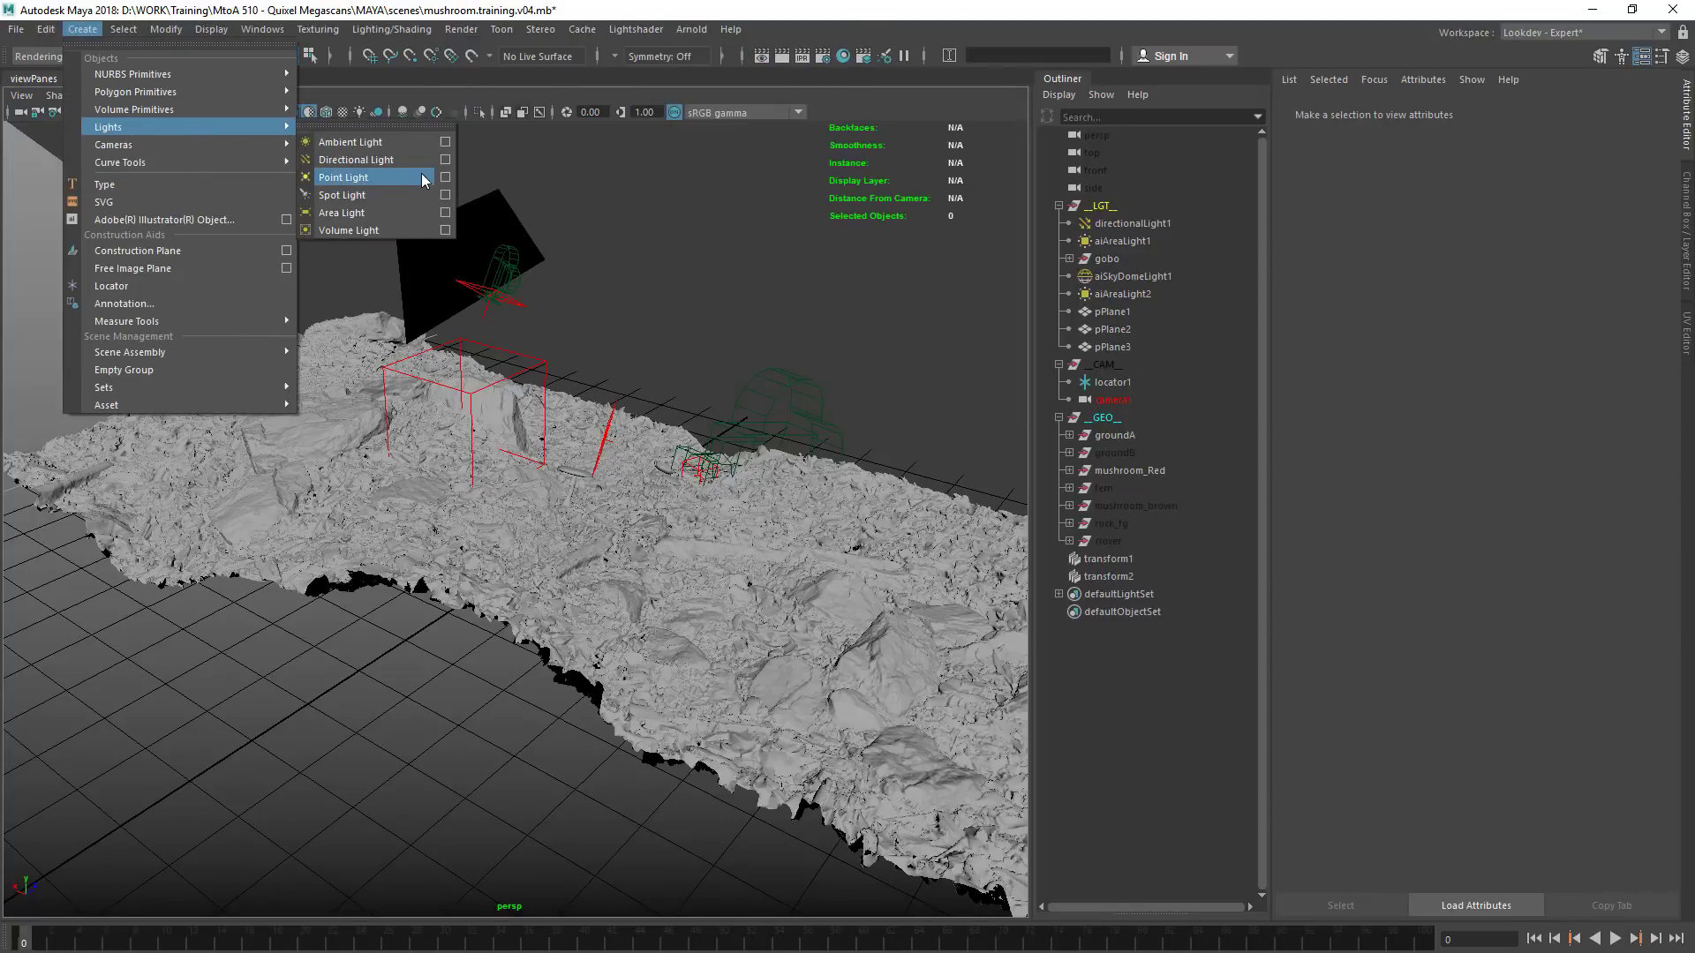
left_click(398, 196)
Scale up the new spot light and raise it above the ground
right_click_drag(555, 375, 588, 375, "alt")
key("w")
key("r")
left_click_drag(525, 567, 1280, 534)
key("w")
left_click_drag(527, 484, 528, 305)
Look through the spot light and aim it at the mushroom_Red group, with the mushrooms inside its cone
left_click(256, 95)
left_click(305, 166)
left_click(1130, 438)
left_click(1121, 471)
key("f")
left_click_drag(536, 485, 741, 565, "alt")
middle_click_drag(742, 565, 653, 503, "alt")
left_click_drag(653, 503, 547, 450, "alt")
middle_click_drag(548, 450, 526, 473, "alt")
left_click_drag(525, 473, 416, 456, "alt")
right_click_drag(416, 456, 490, 460, "alt")
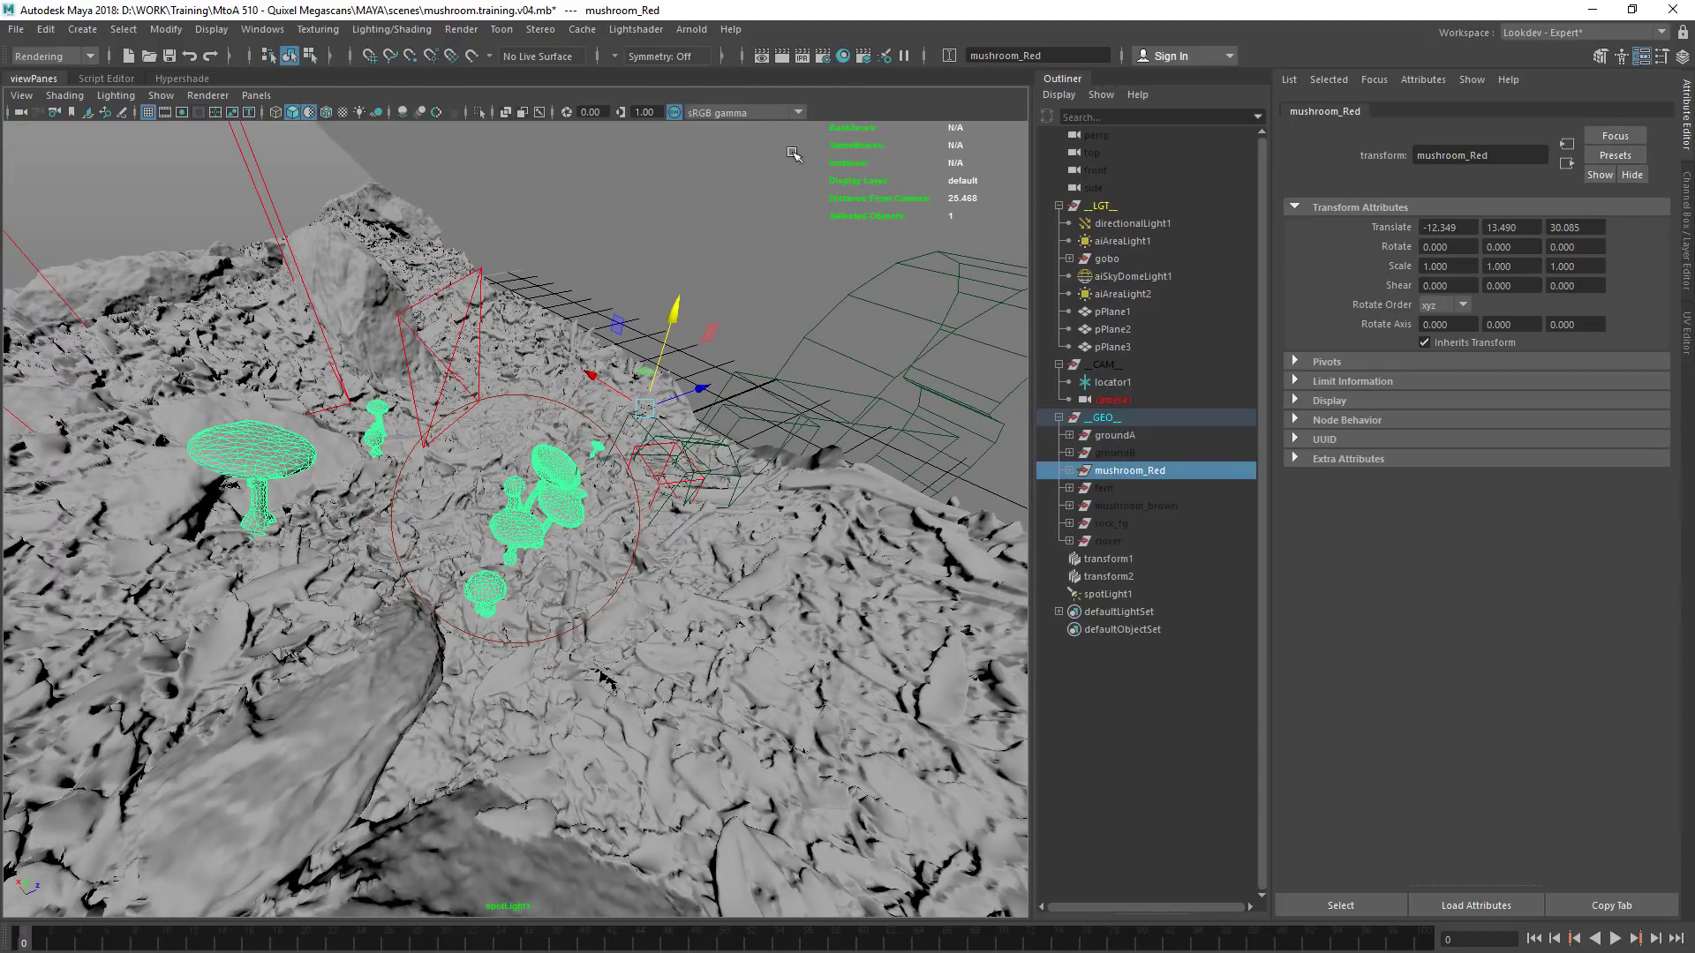
Move spotLight1 into the __LGT__ group and set its Arnold Diffuse, Specular, SSS and Indirect visibility to 0
left_click_drag(1104, 594, 1144, 212)
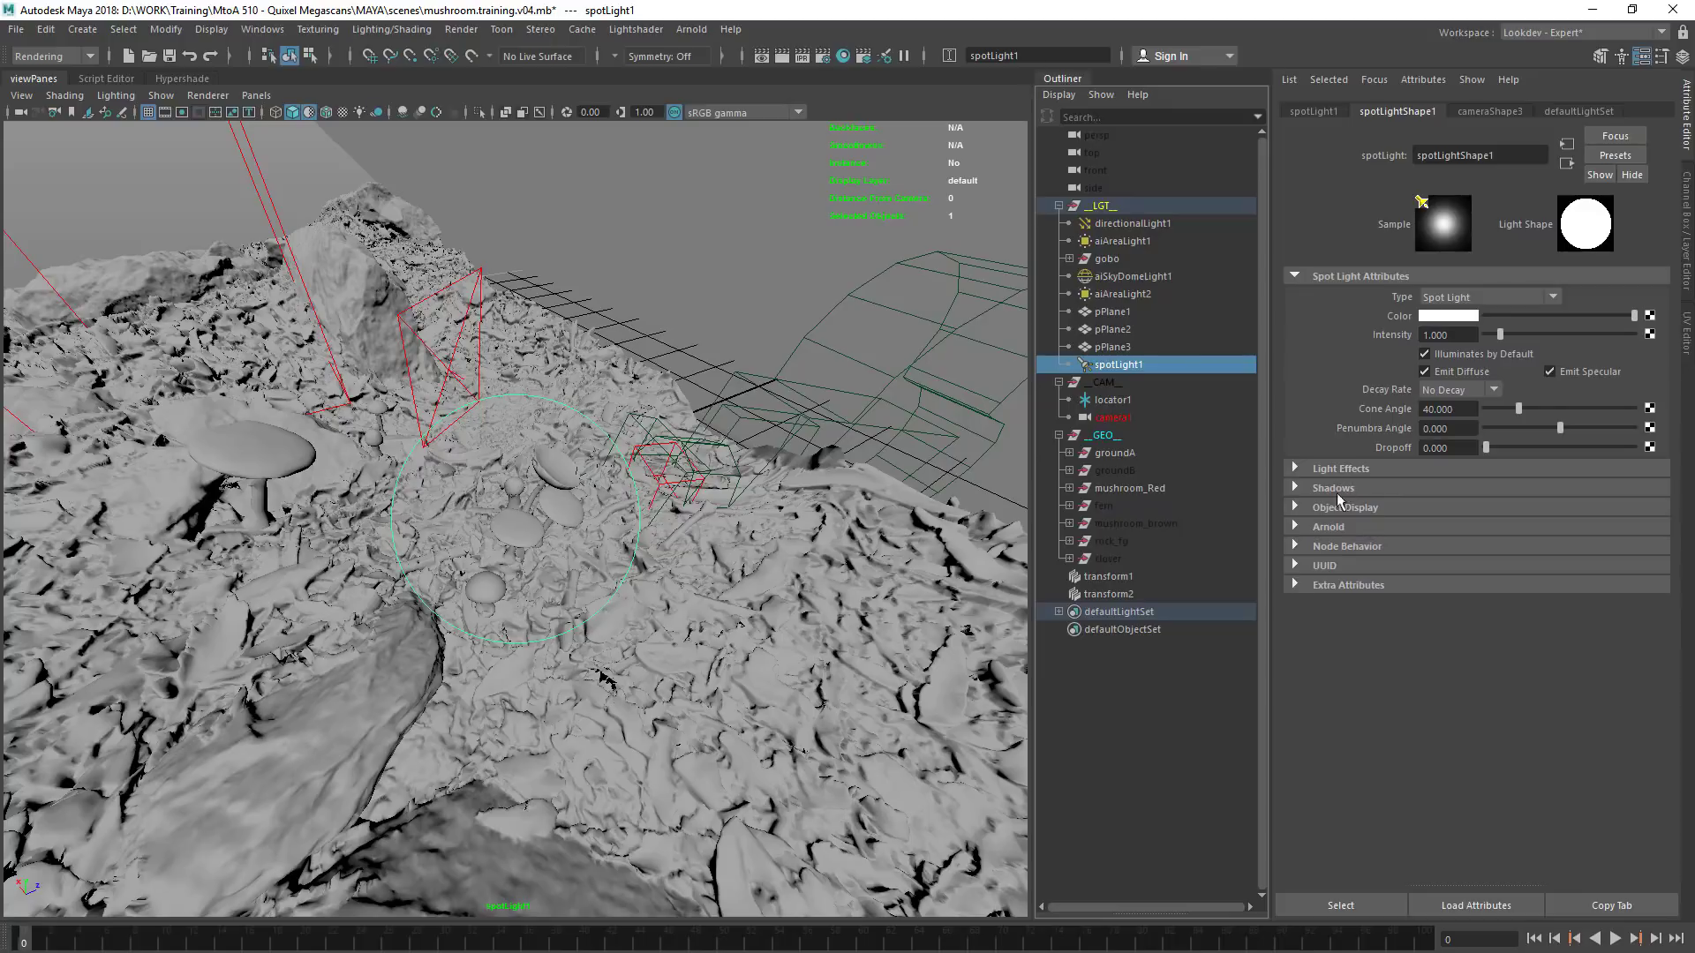
left_click(1329, 527)
scroll(1413, 574, "down", 5)
left_click(1492, 482)
left_click(1492, 462)
left_click(1493, 501)
left_click(1494, 521)
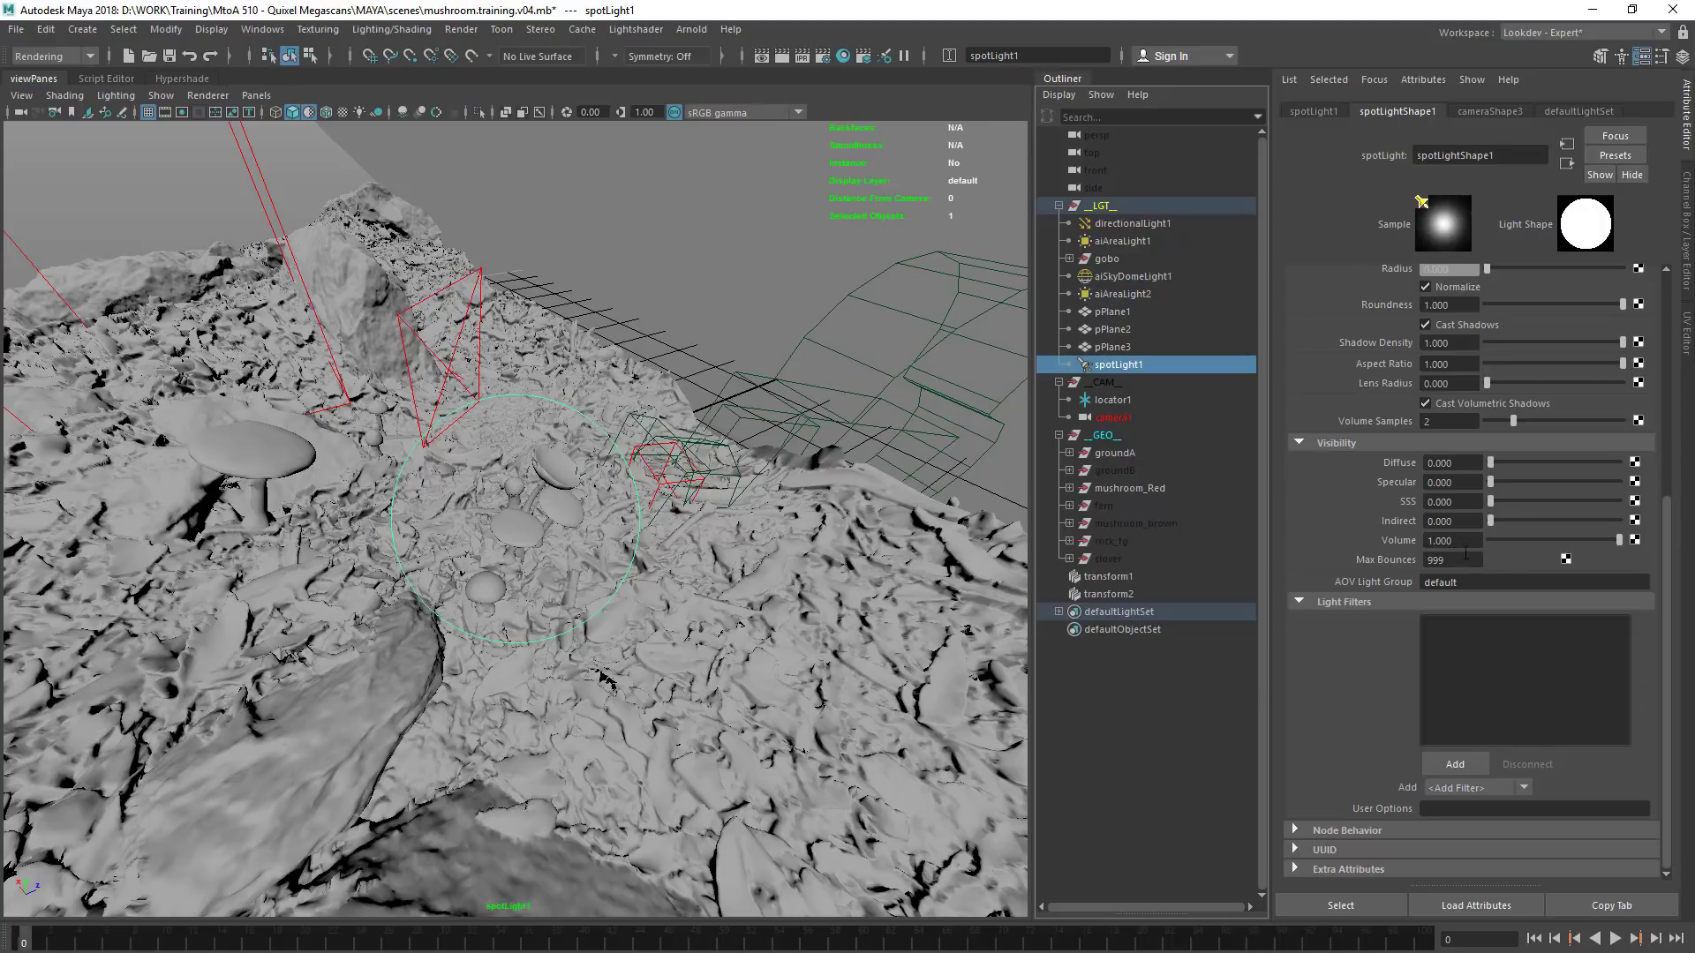
scroll(1377, 449, "up", 3)
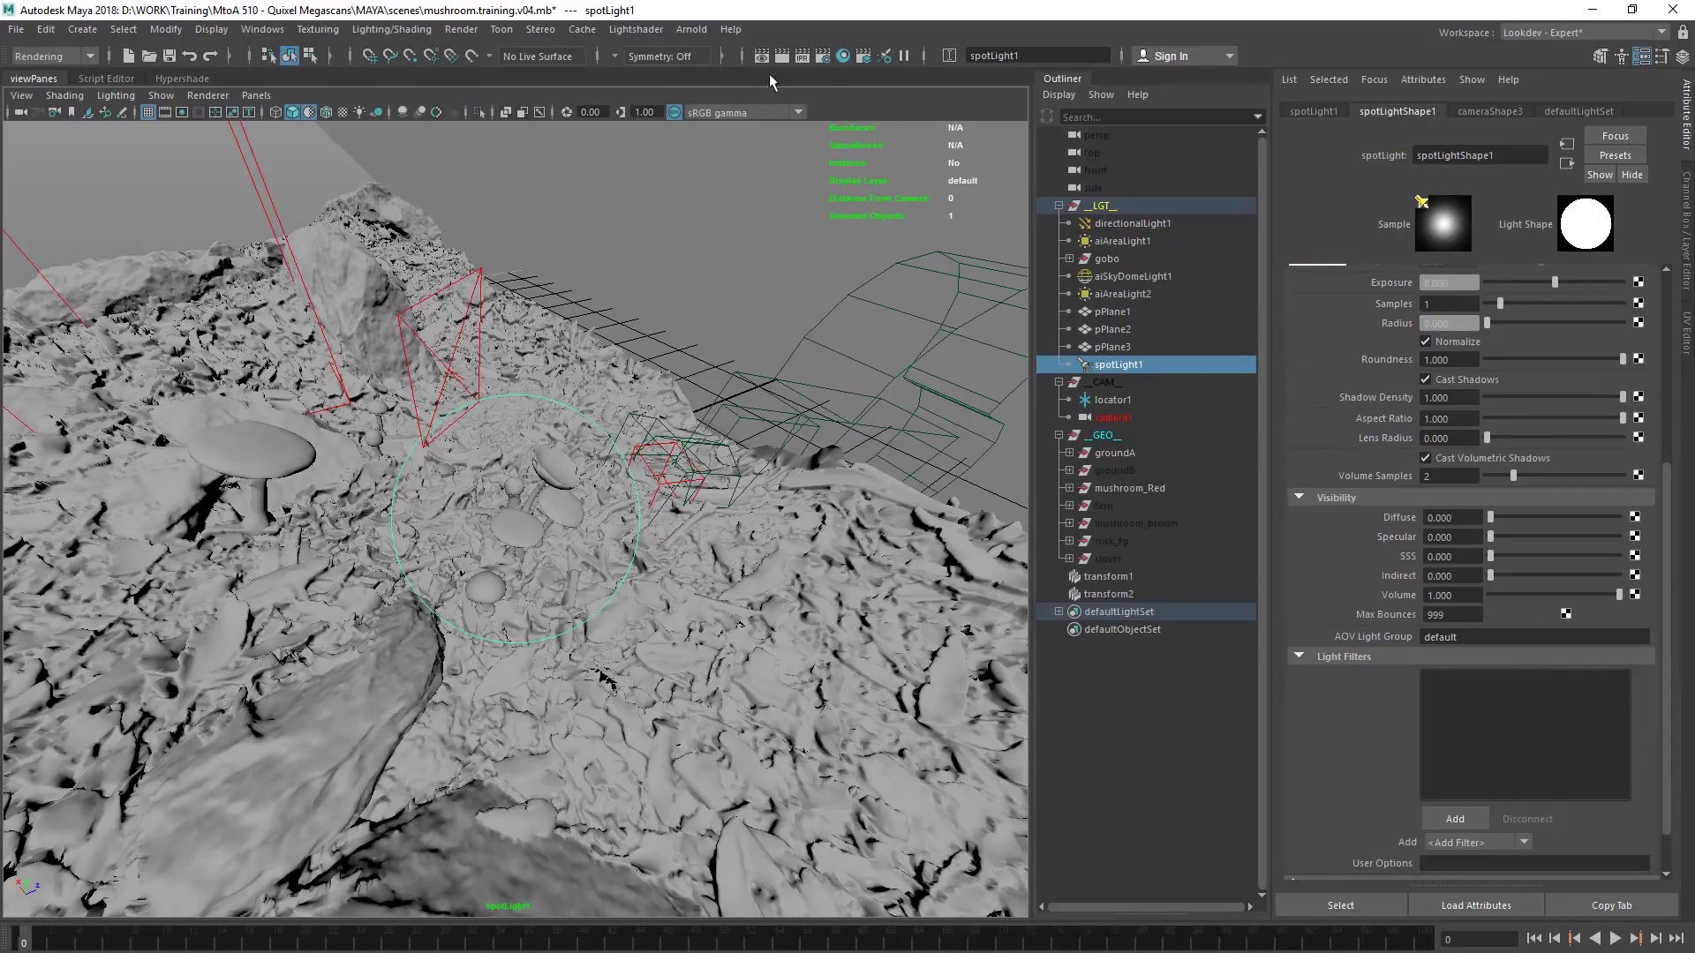
Enable the Ignore Textures and Ignore Shaders feature overrides in the Arnold render diagnostics
left_click(824, 56)
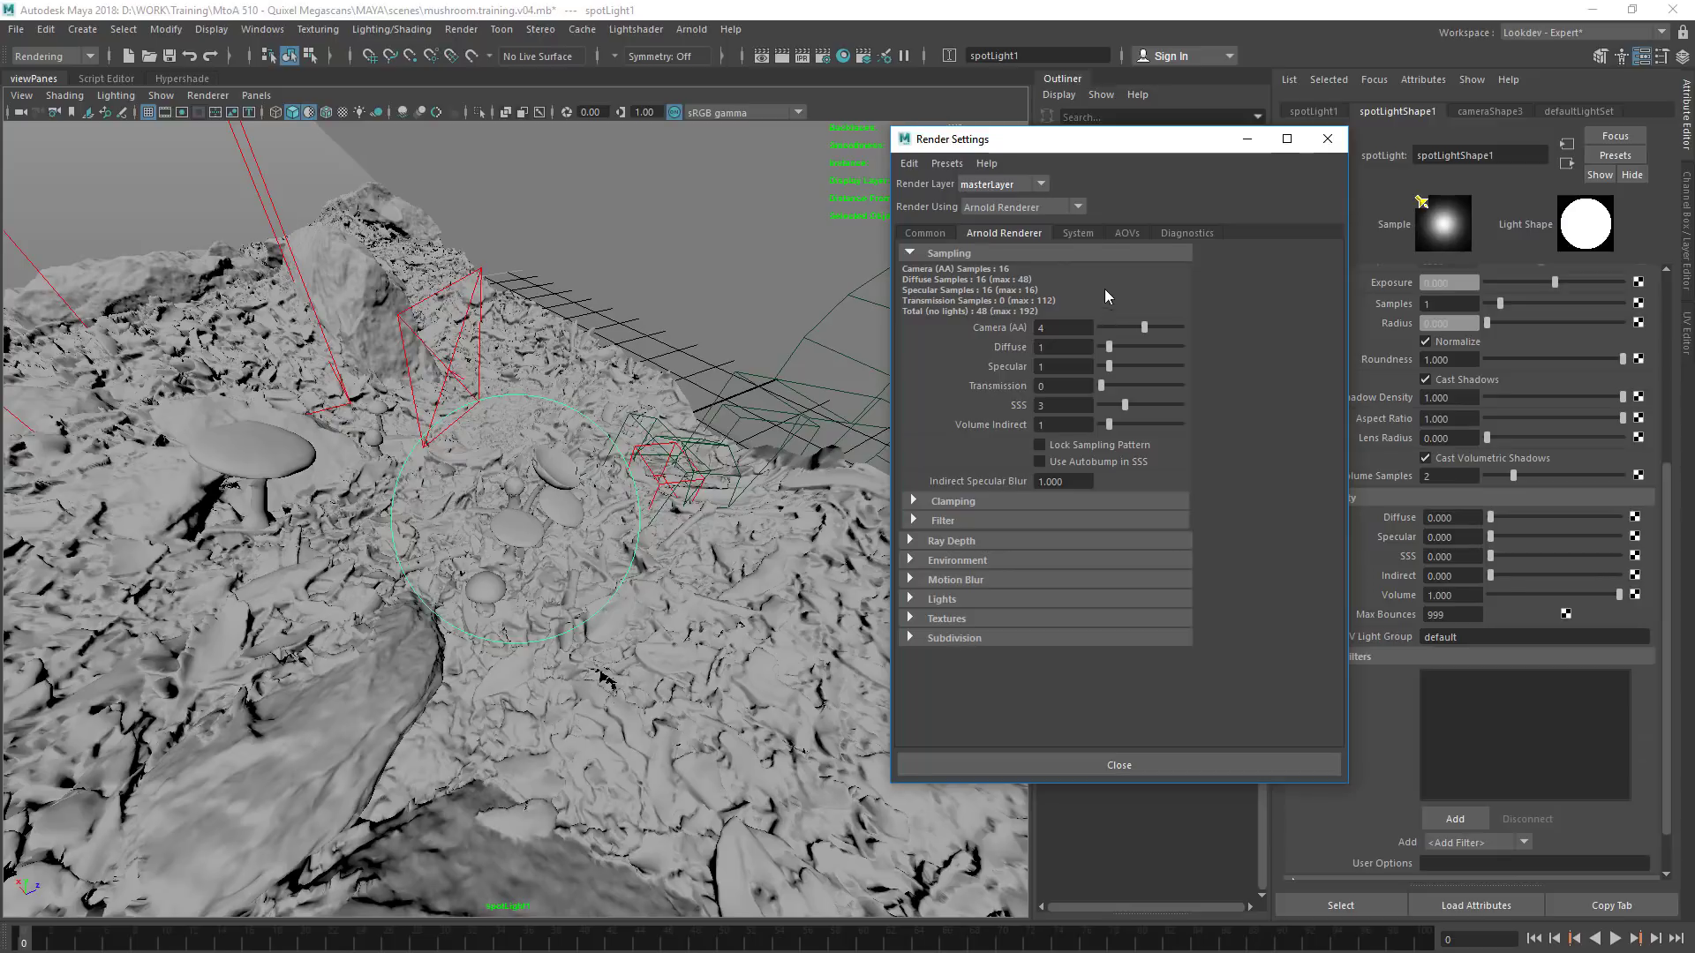
left_click_drag(1050, 139, 723, 151)
left_click(751, 245)
left_click(859, 246)
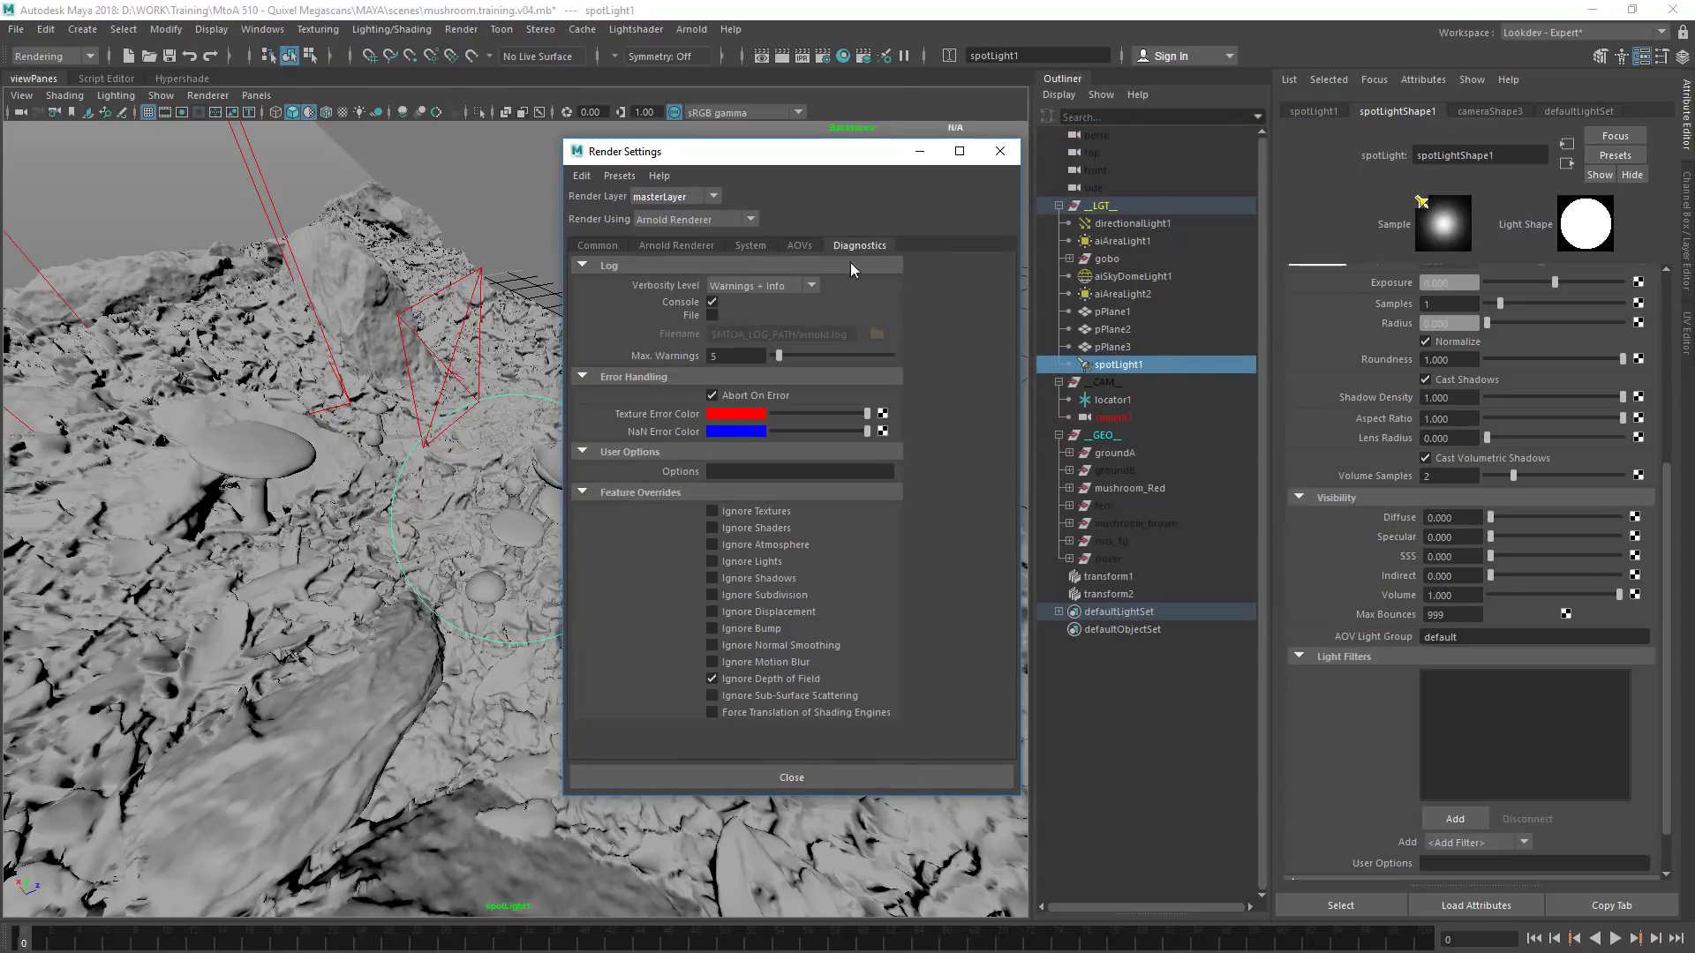
left_click(773, 514)
left_click(756, 527)
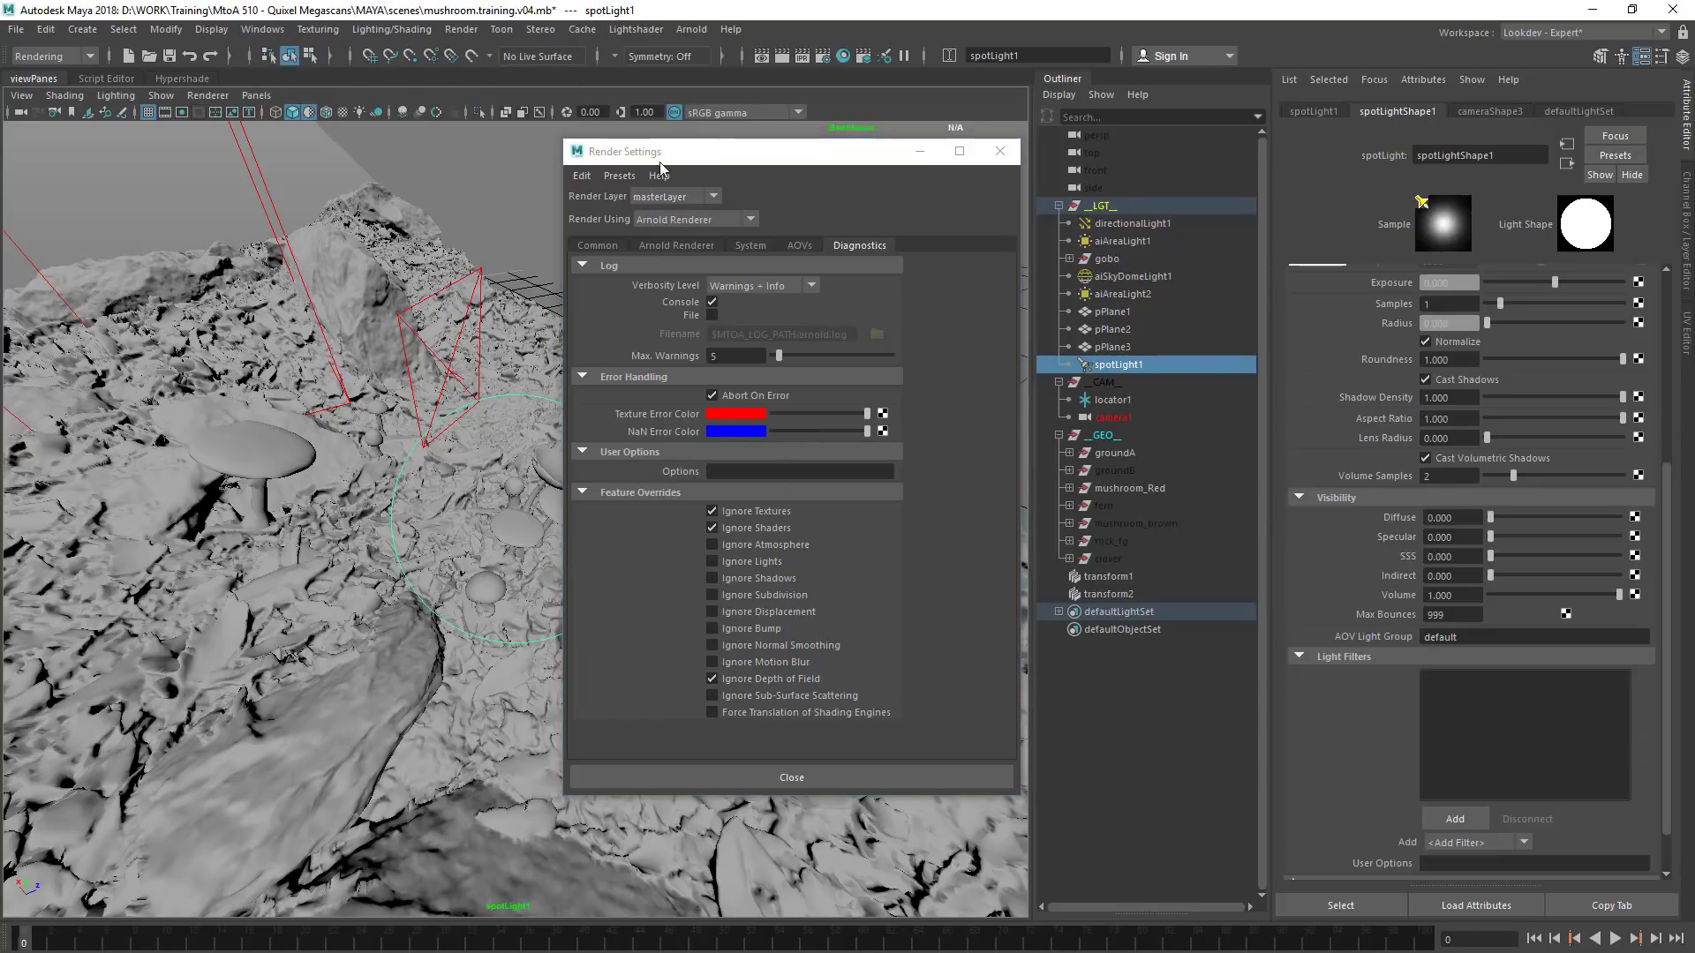
Create an aiAtmosphereVolume as the render's environment atmosphere and set its density to 1
left_click(693, 247)
left_click(630, 573)
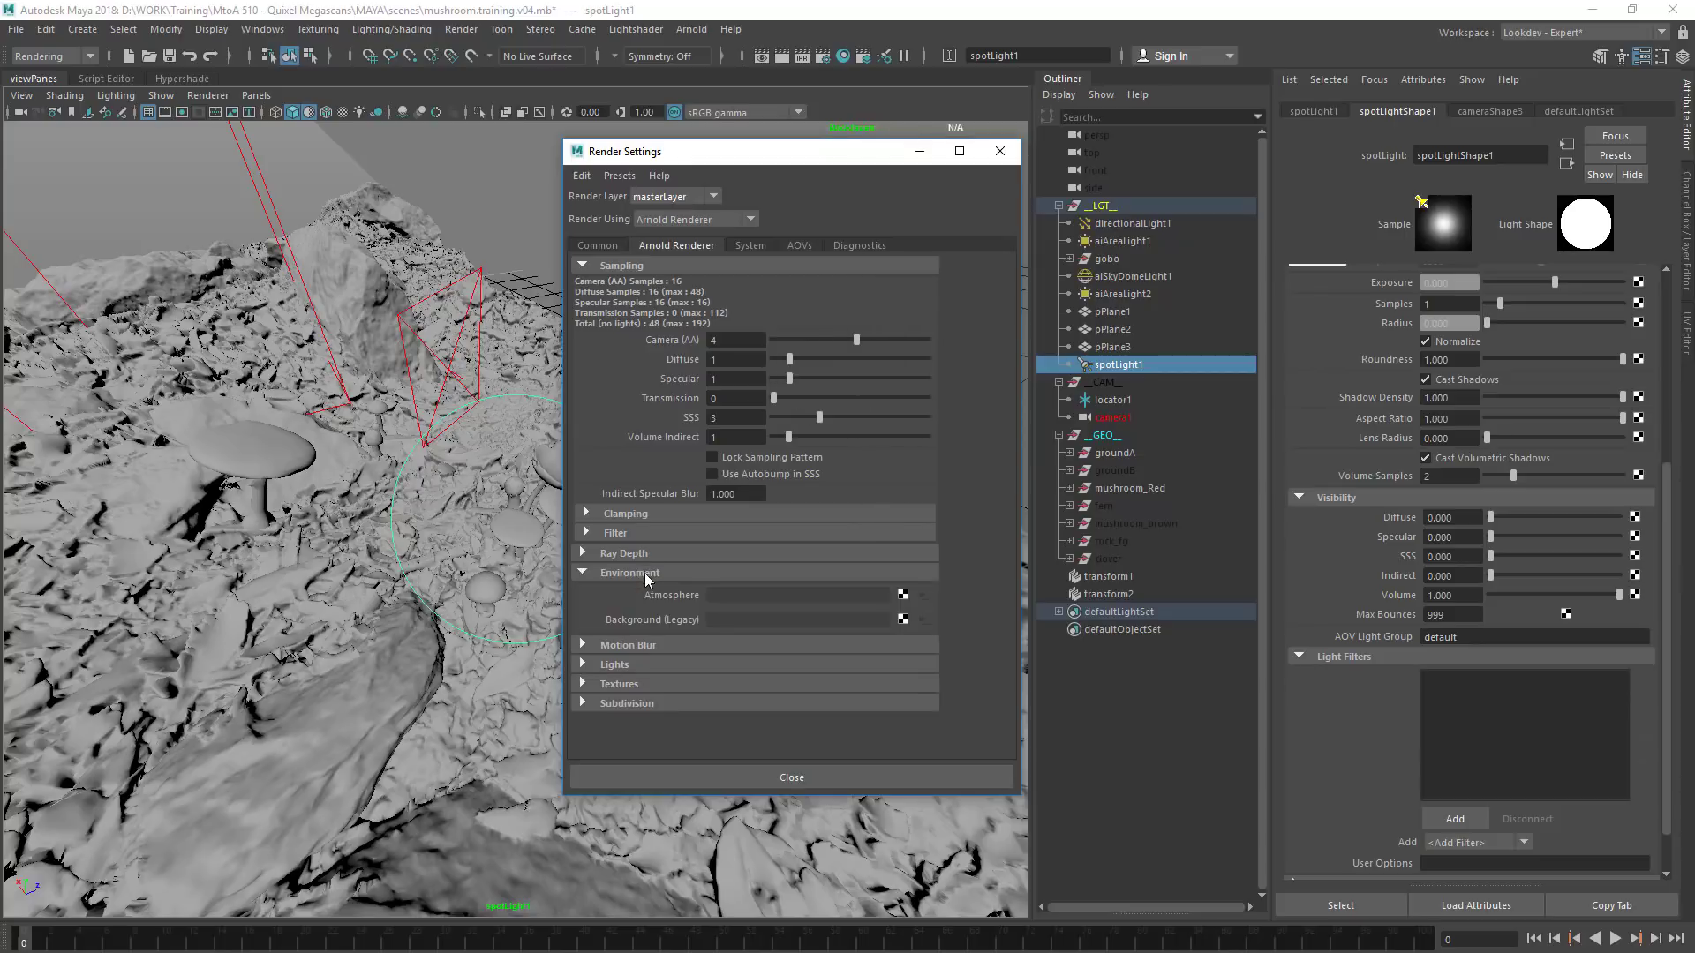
left_click(901, 596)
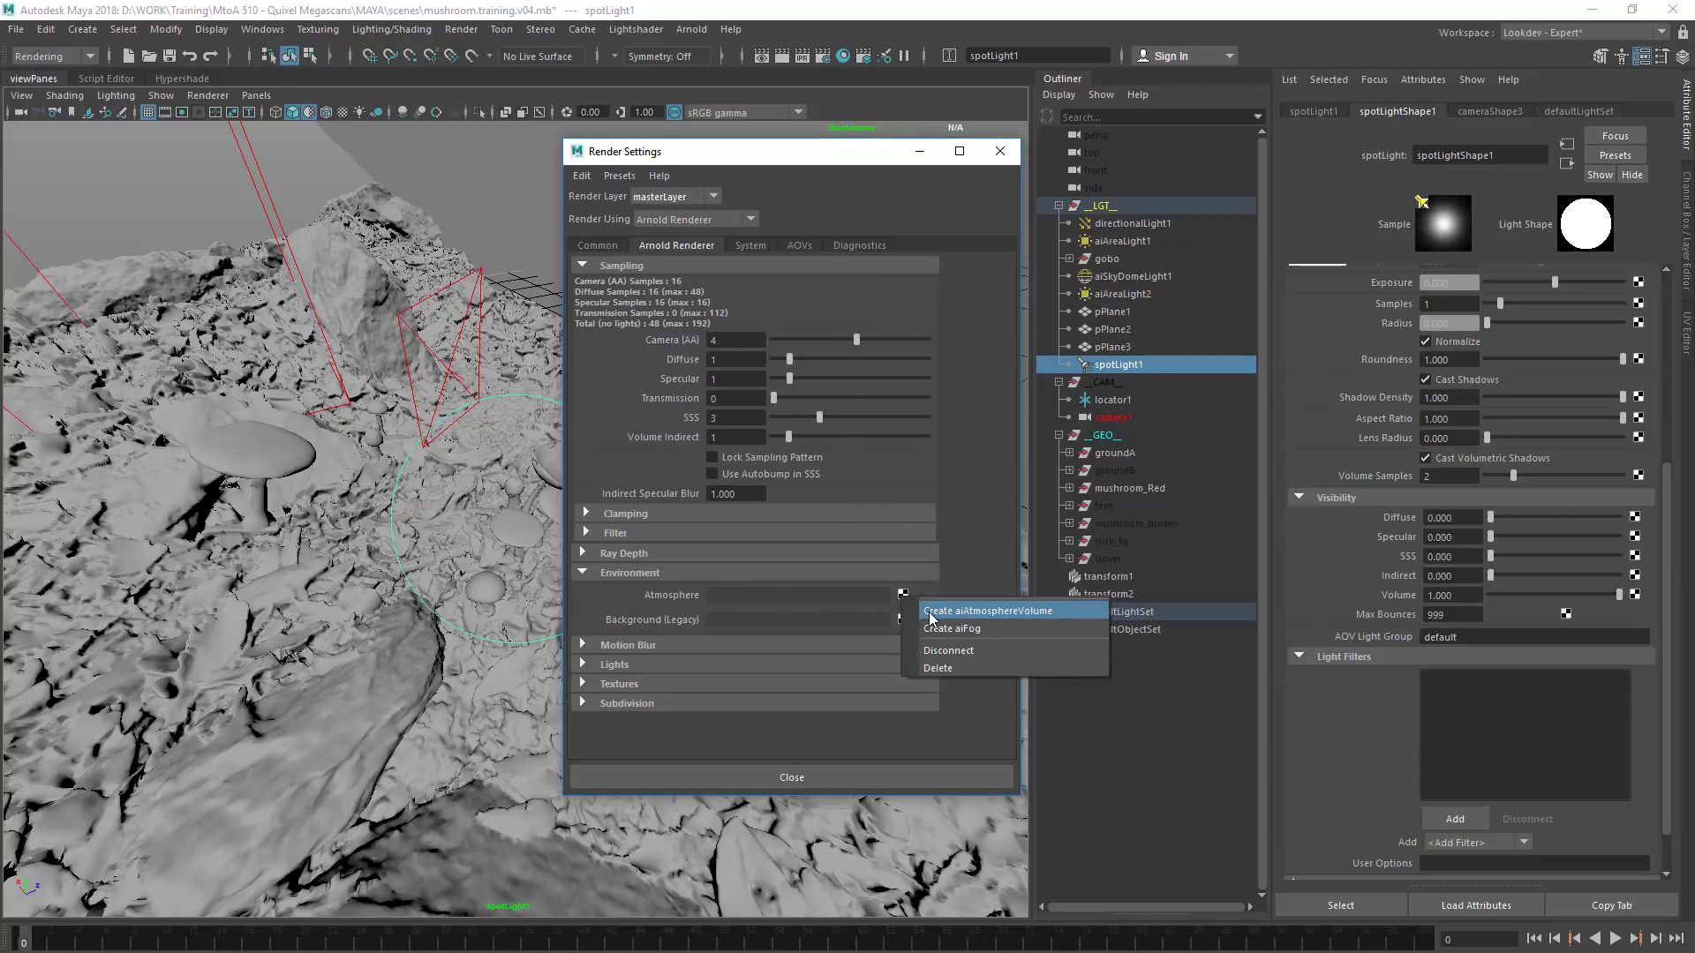
left_click(930, 612)
left_click_drag(1485, 298, 1691, 288)
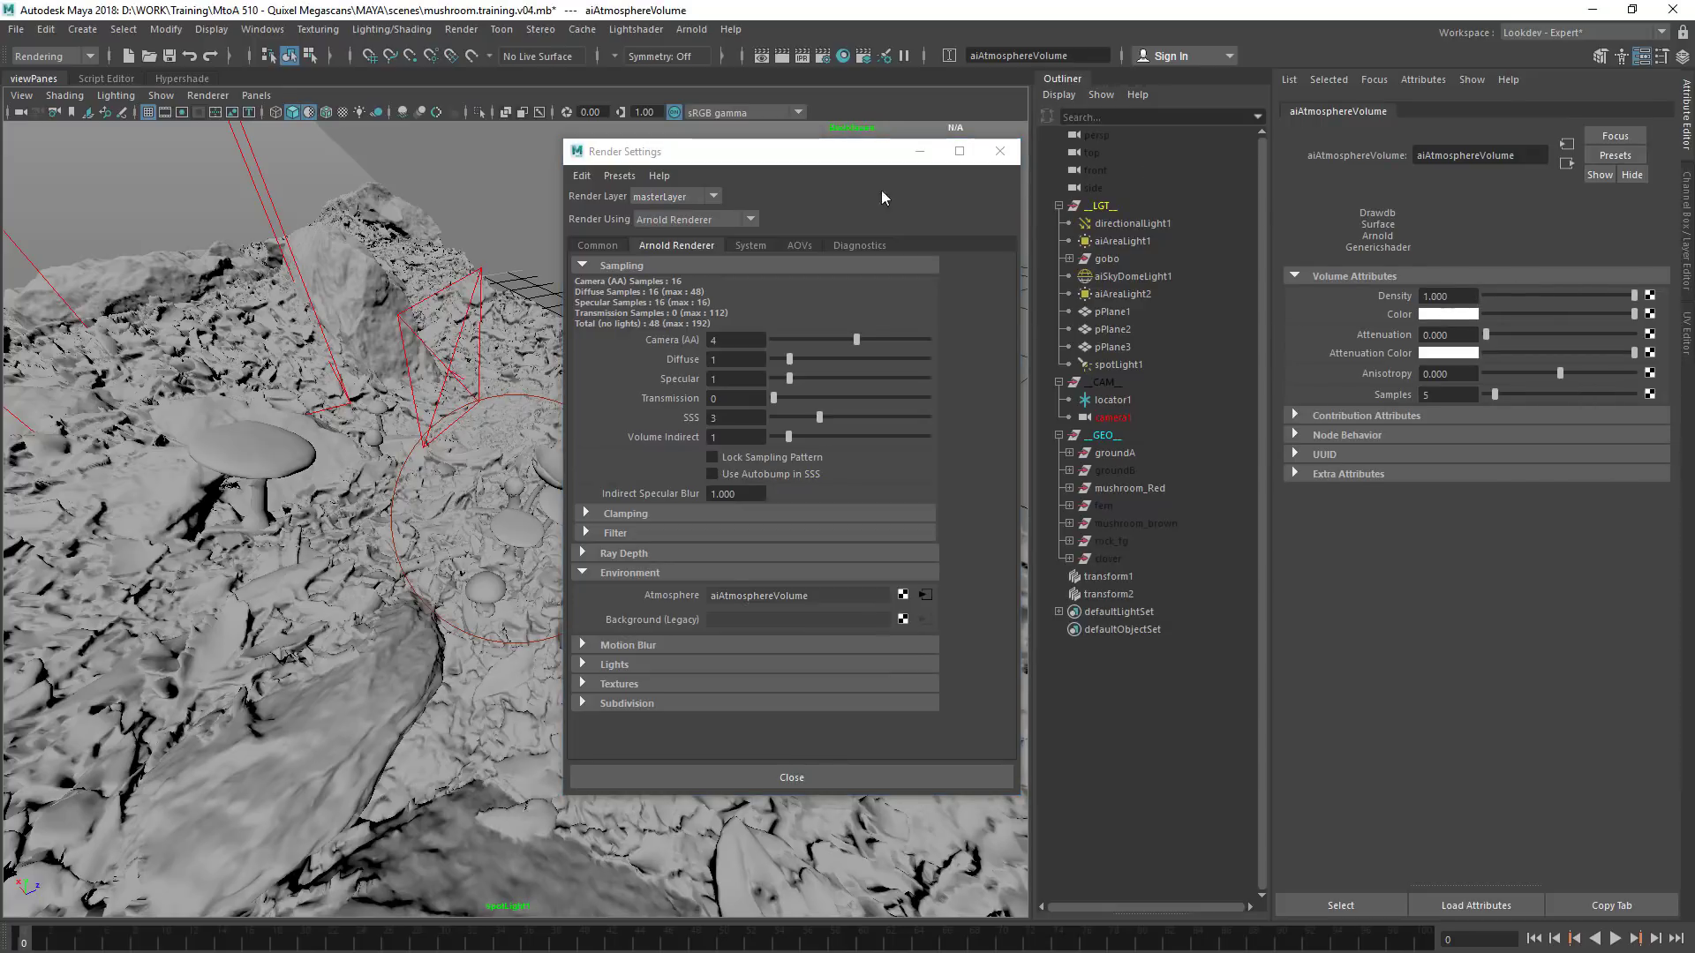
left_click_drag(857, 161, 712, 186)
Check the directional light's Arnold visibility settings, and open Lightshader's Light Control with the __LGT__ group selected
left_click(1130, 224)
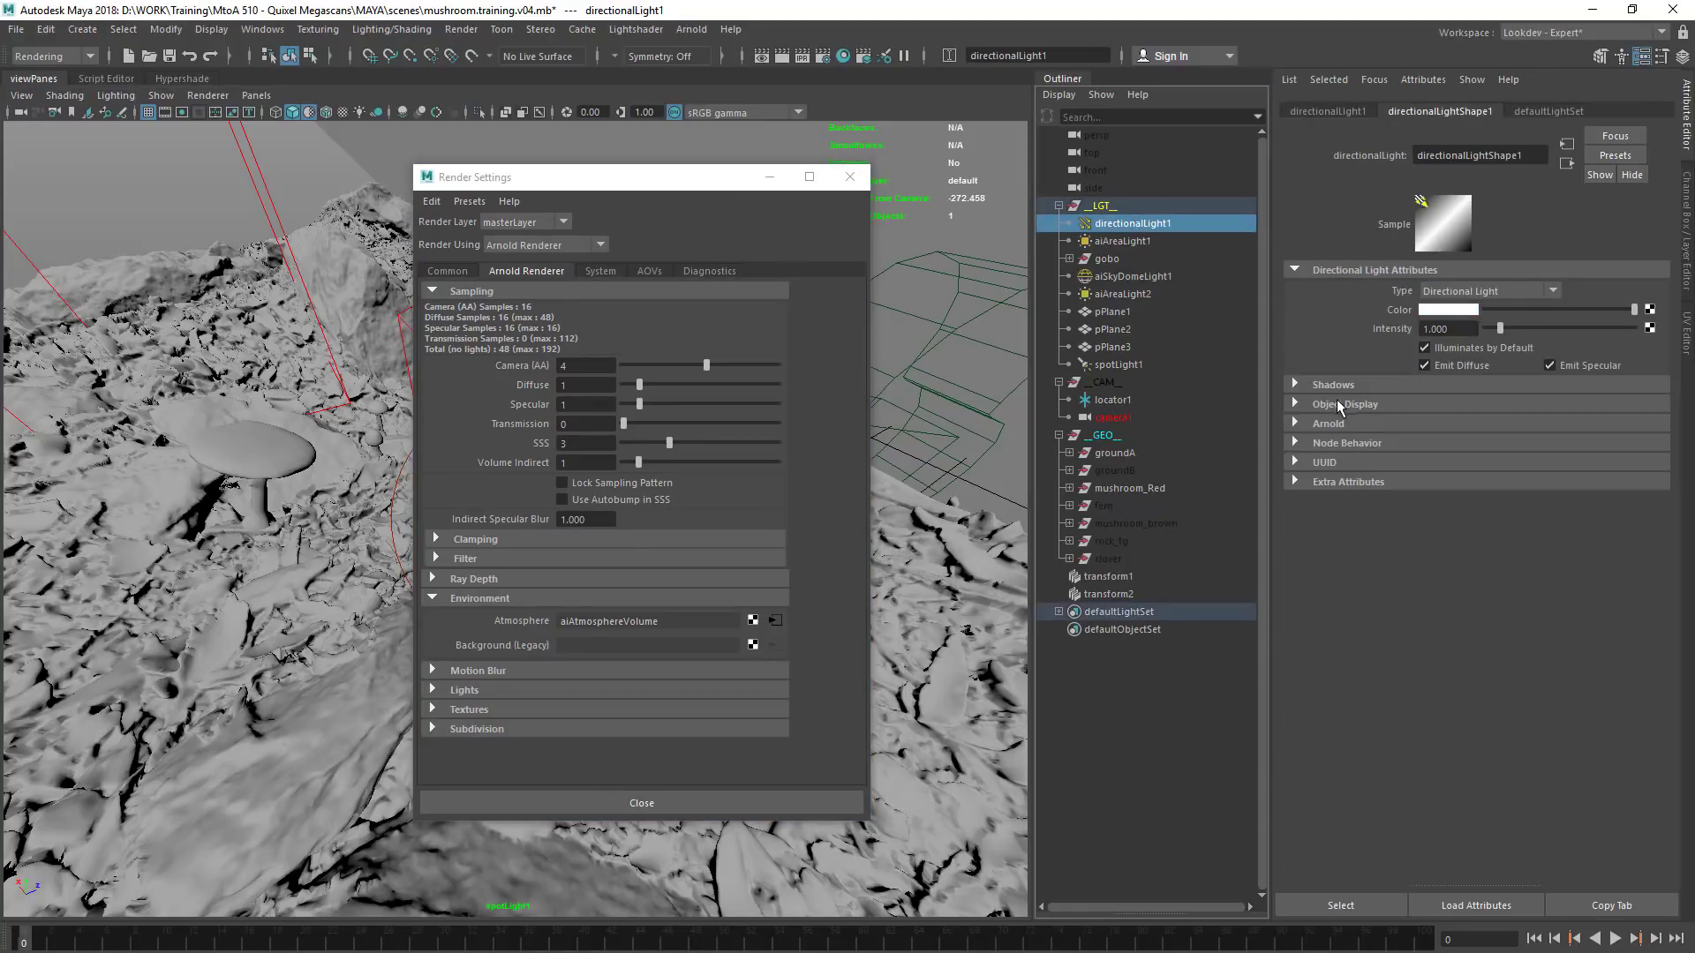
left_click(1327, 424)
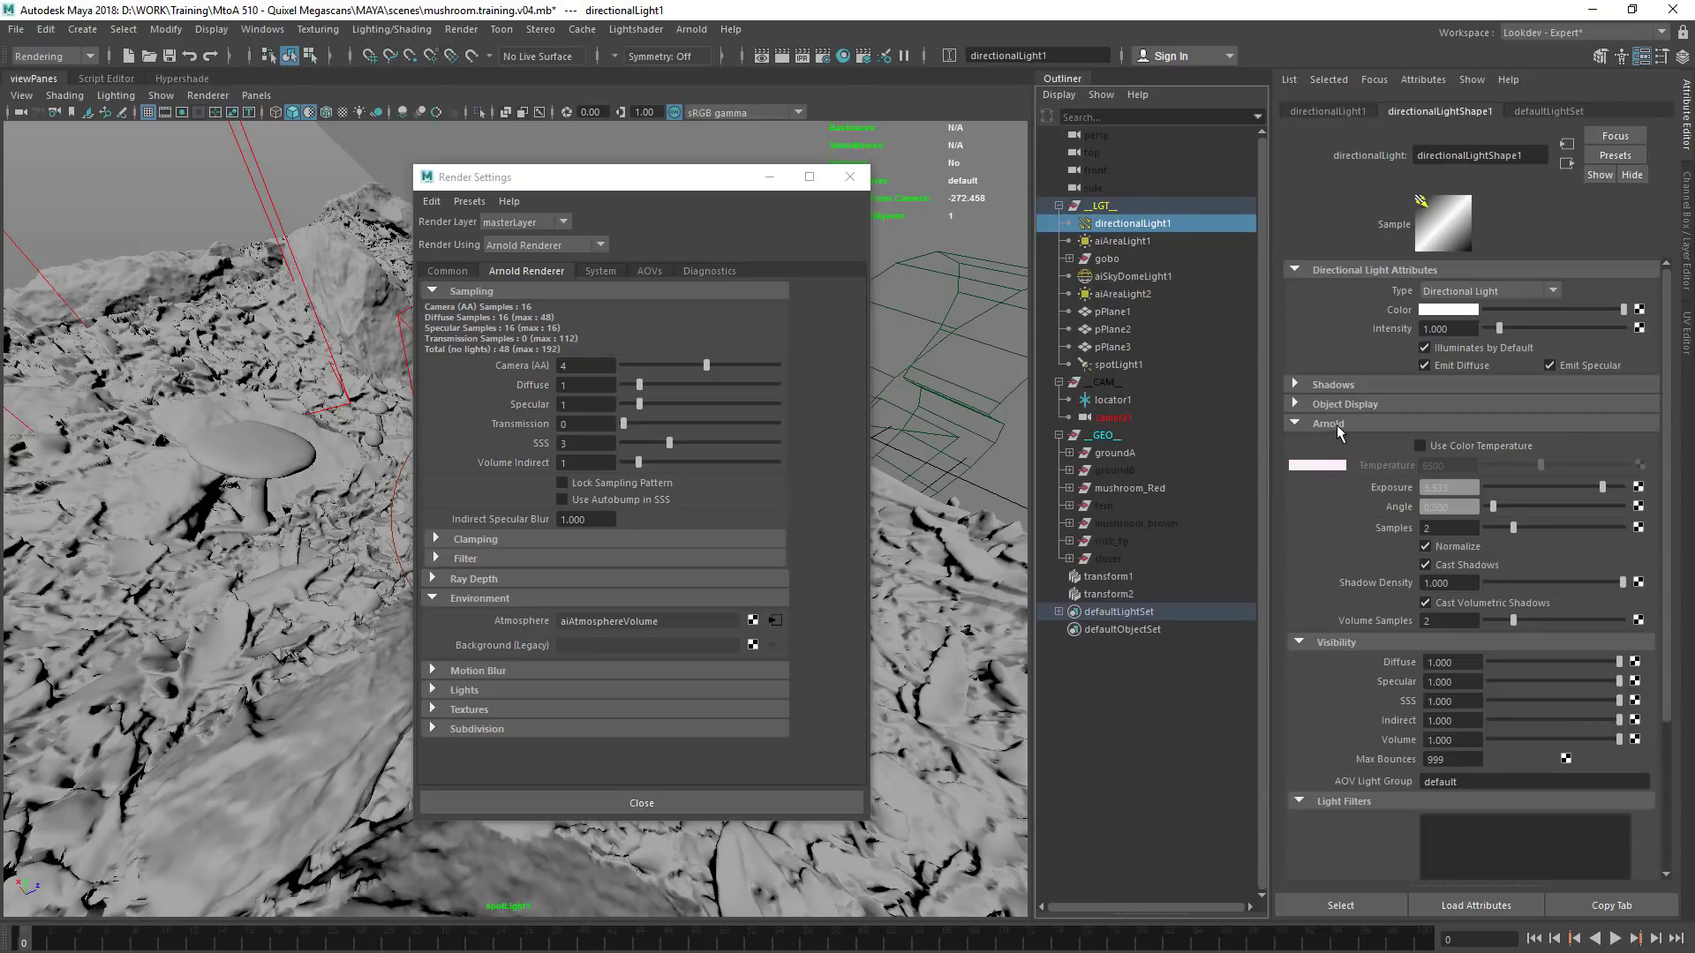
left_click(1138, 243)
left_click(1104, 206)
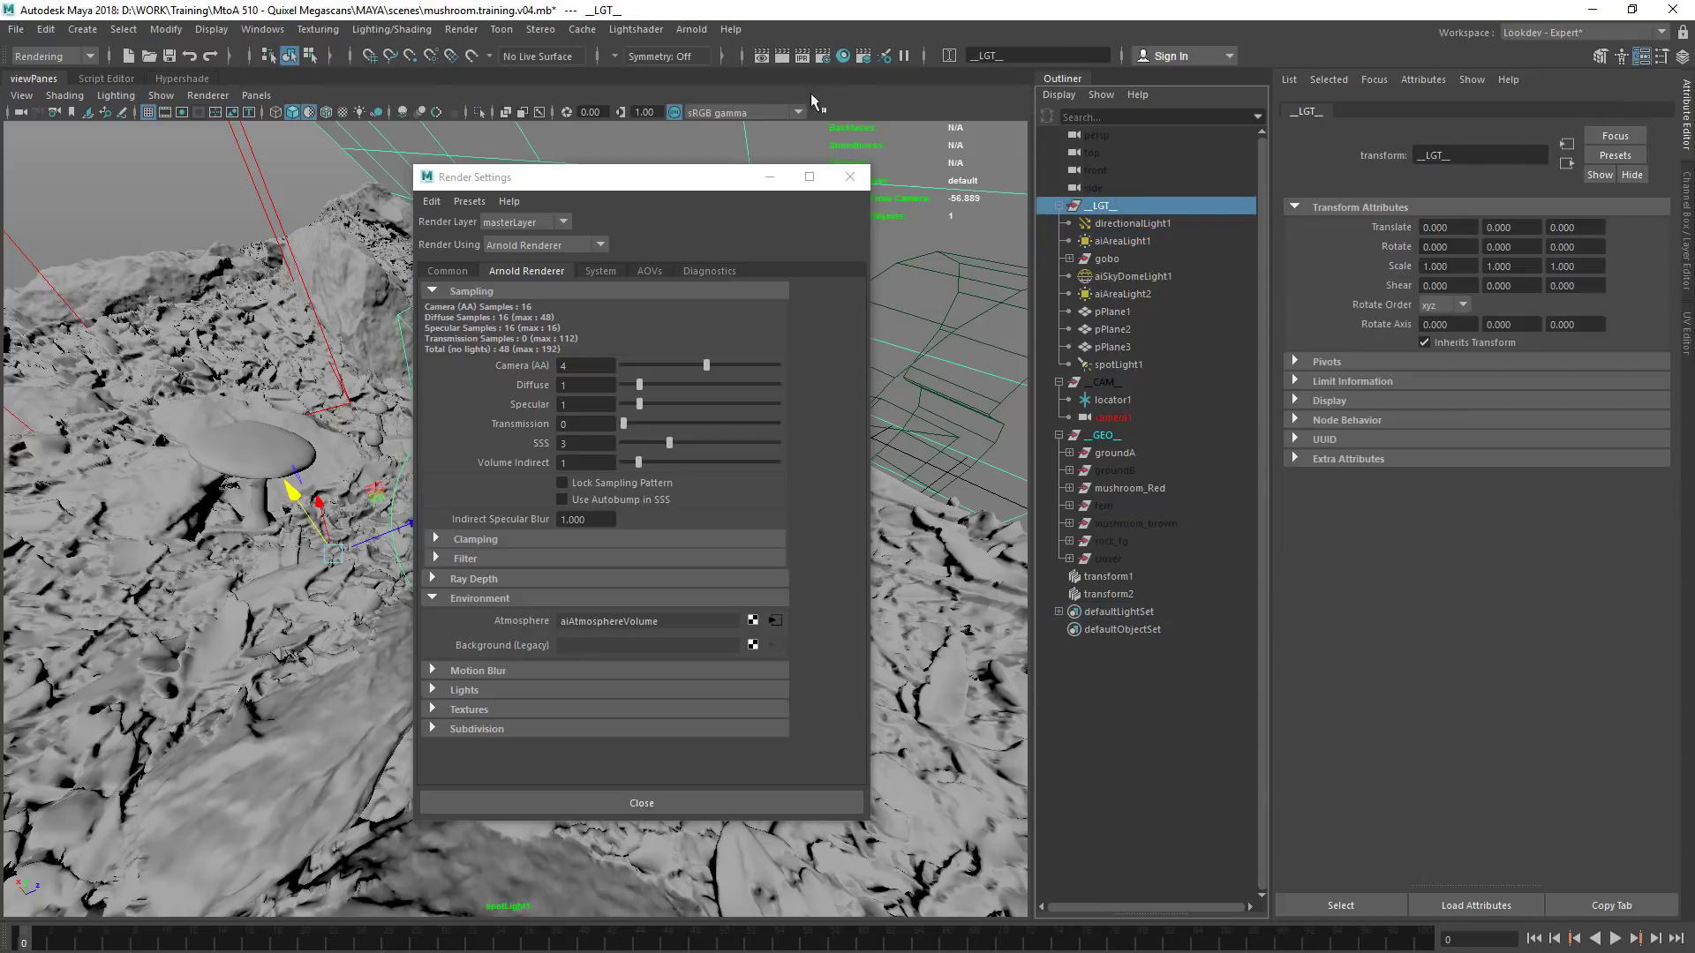
left_click(636, 29)
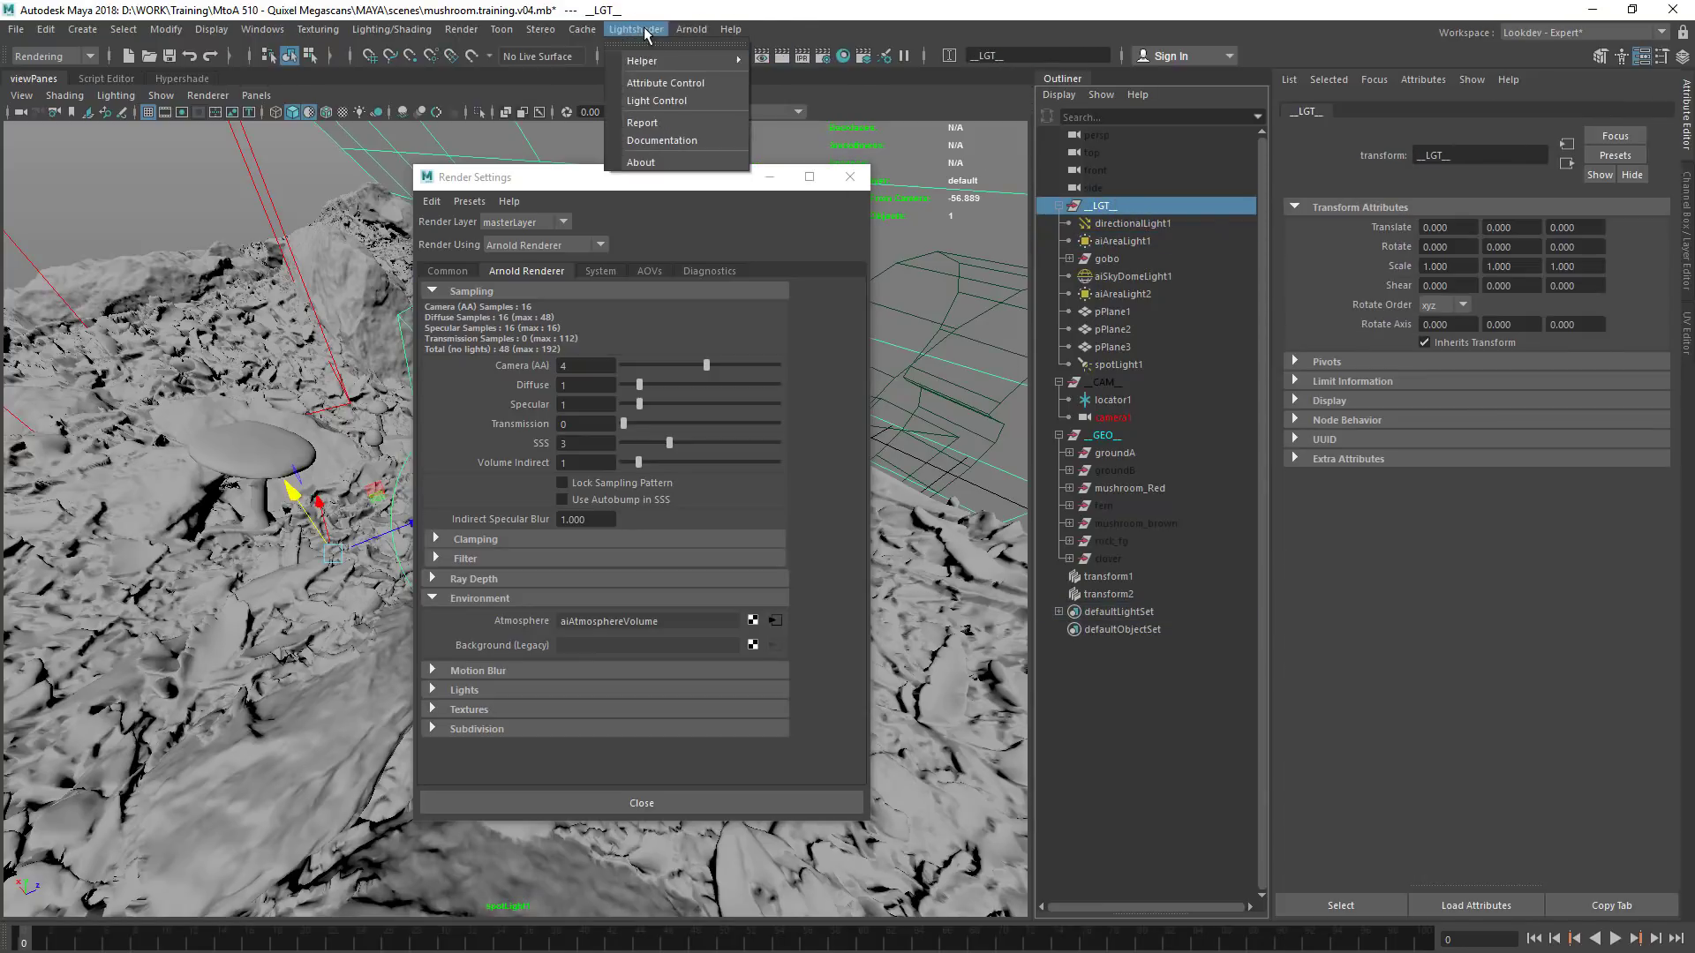
left_click(655, 102)
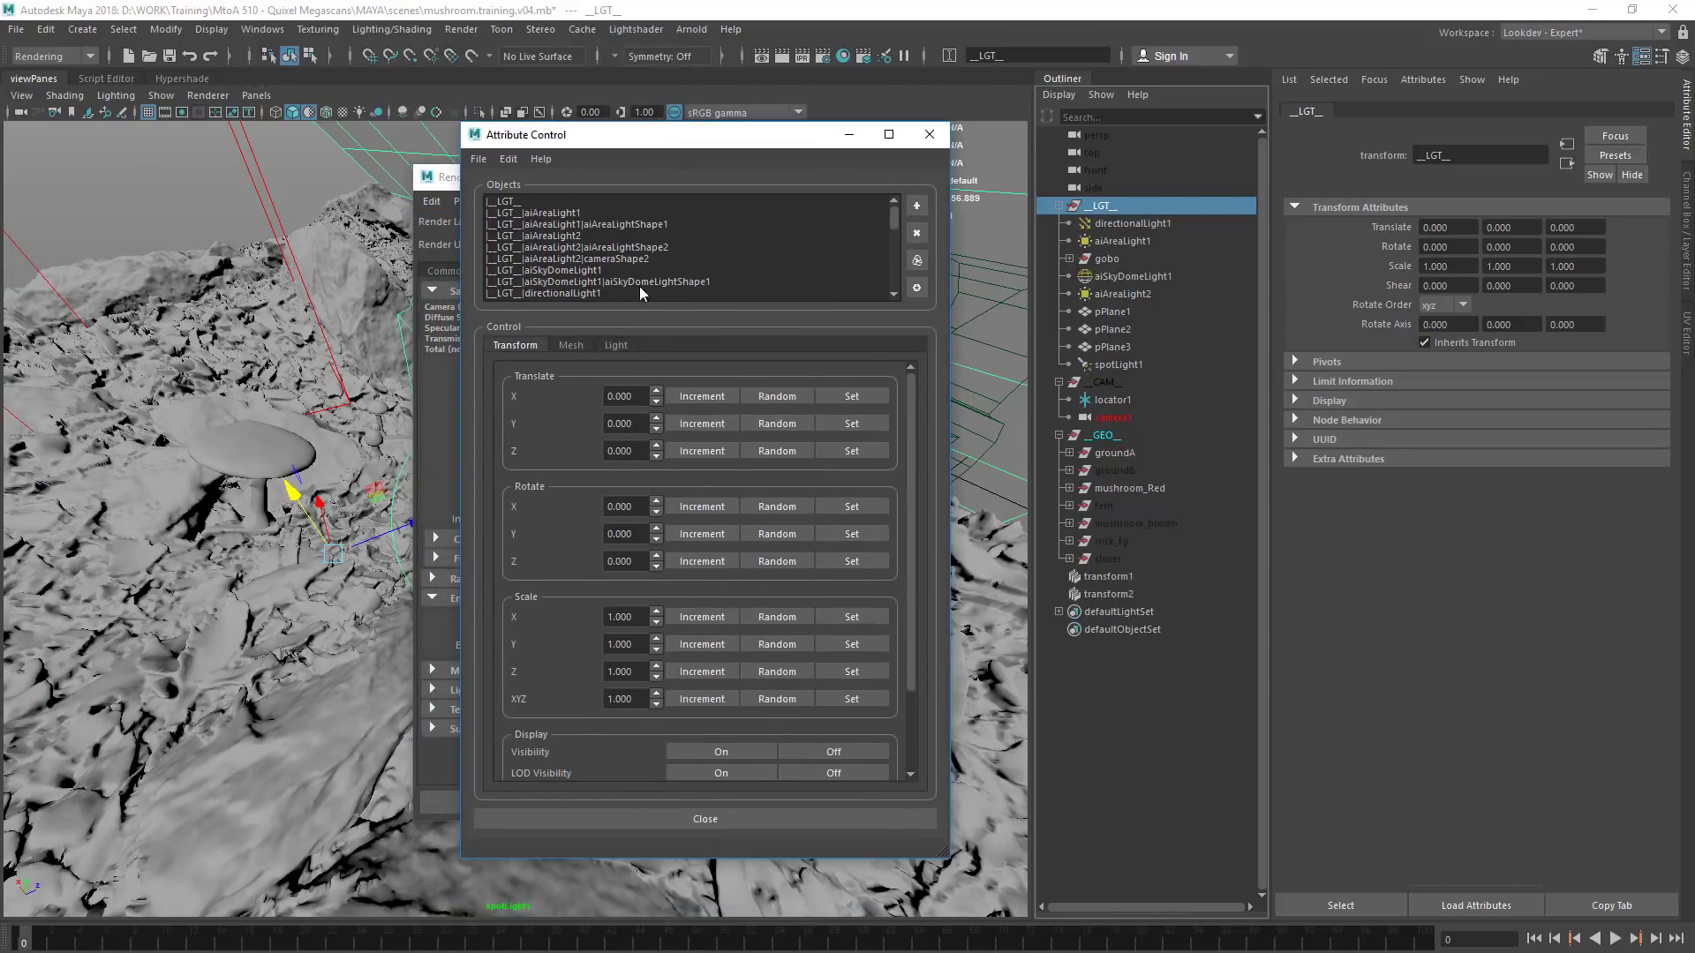
Set the Arnold Volume visibility to 0 on all lights in the __LGT__ group
left_click(616, 345)
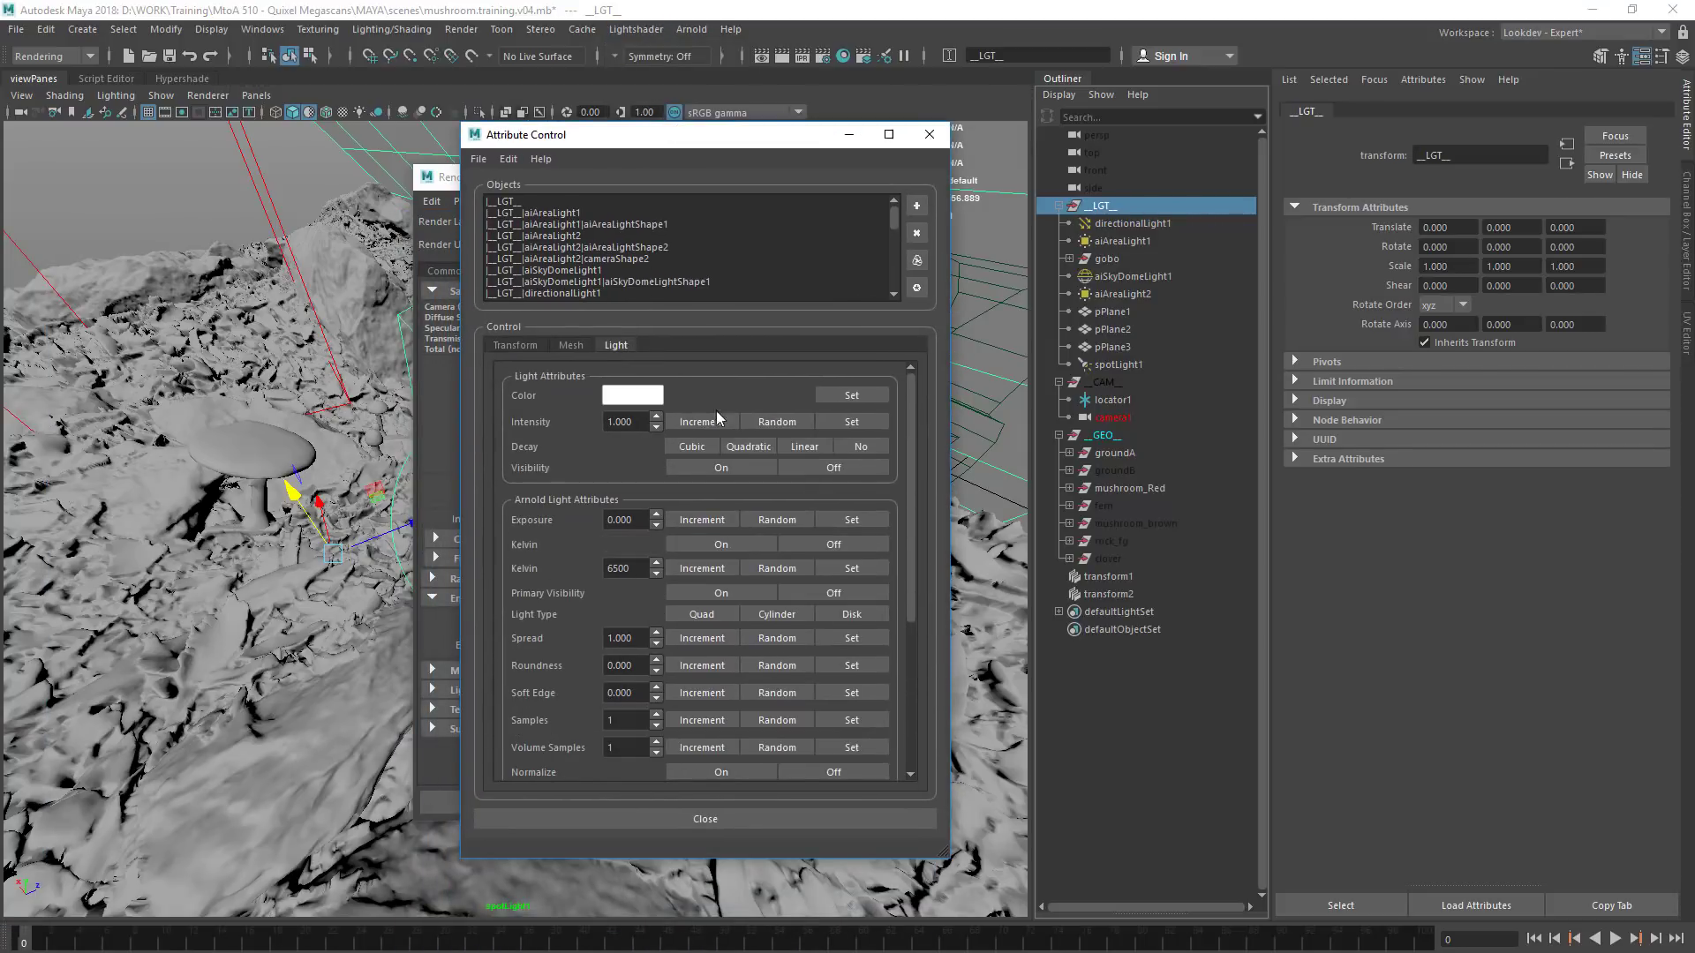
left_click_drag(905, 472, 915, 626)
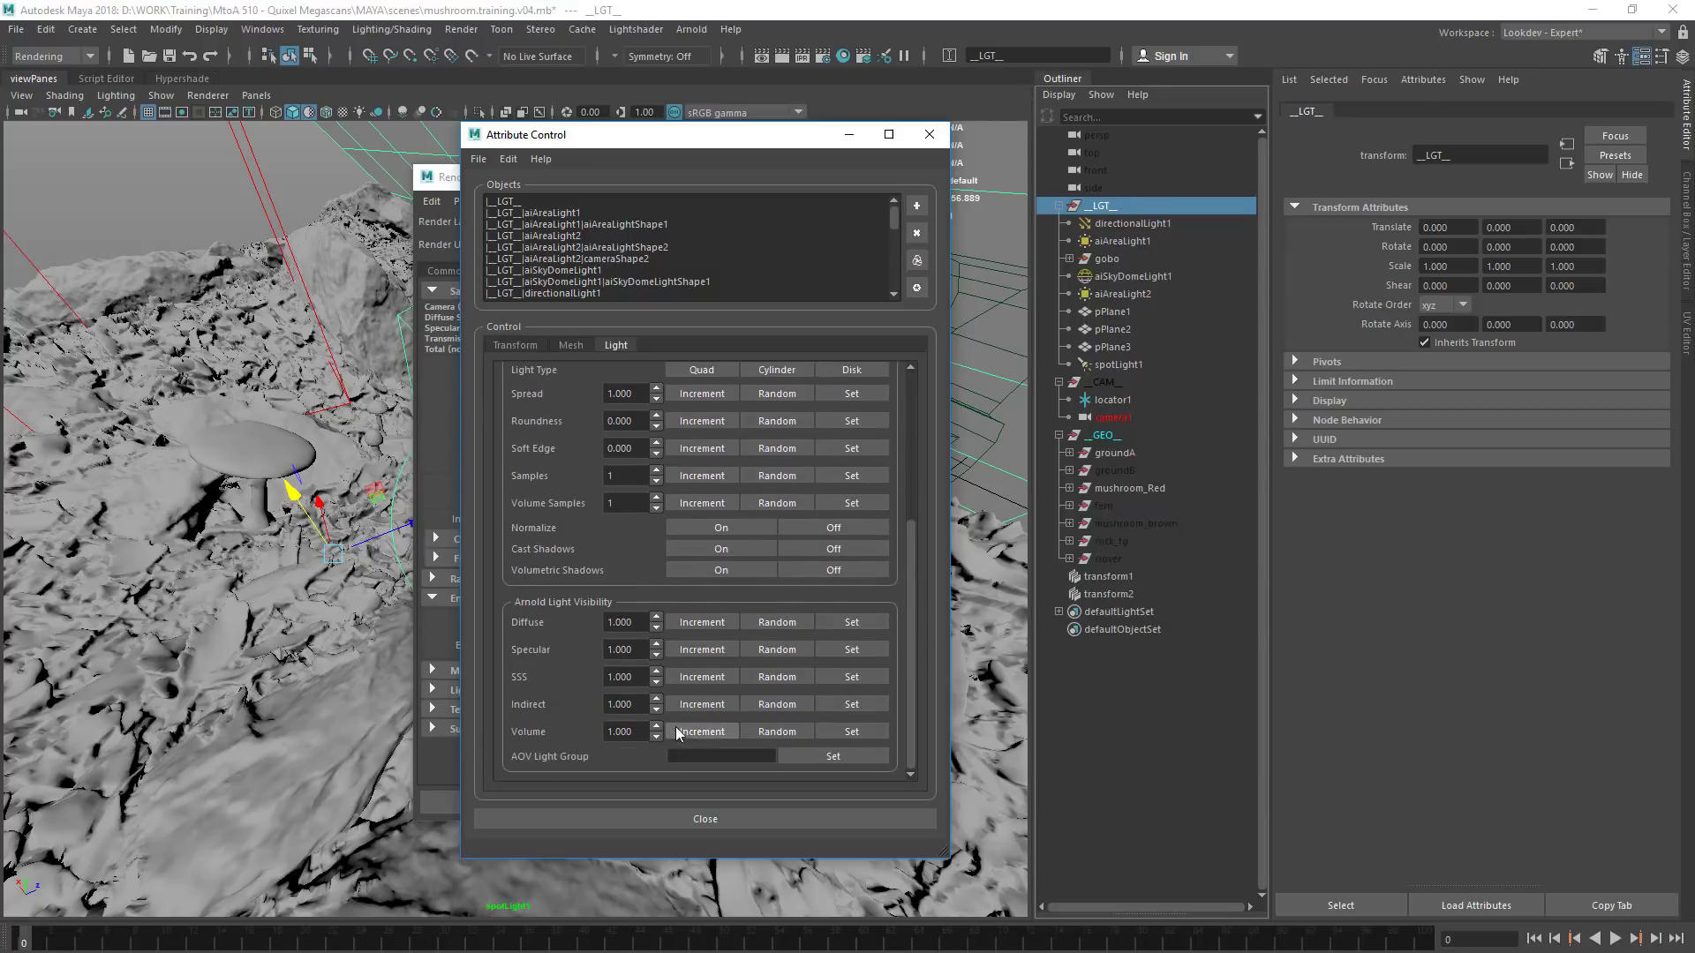
left_click_drag(742, 134, 670, 144)
scroll(805, 236, "down", 4)
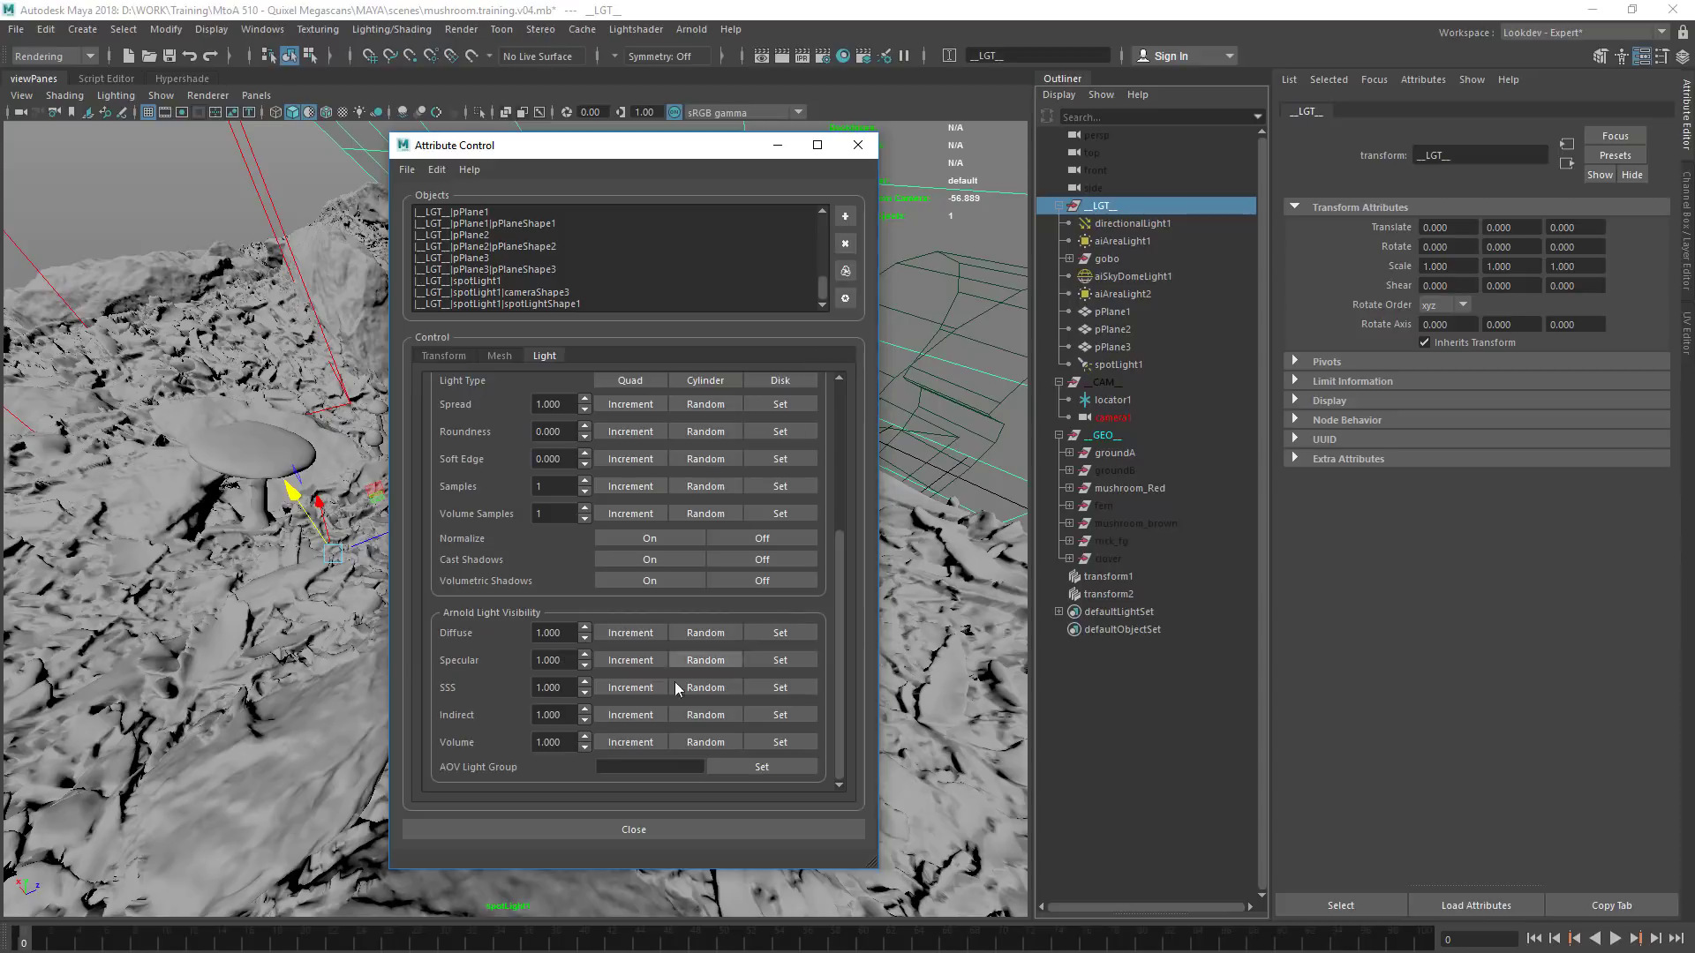
left_click_drag(572, 742, 461, 733)
type("0")
key("Return")
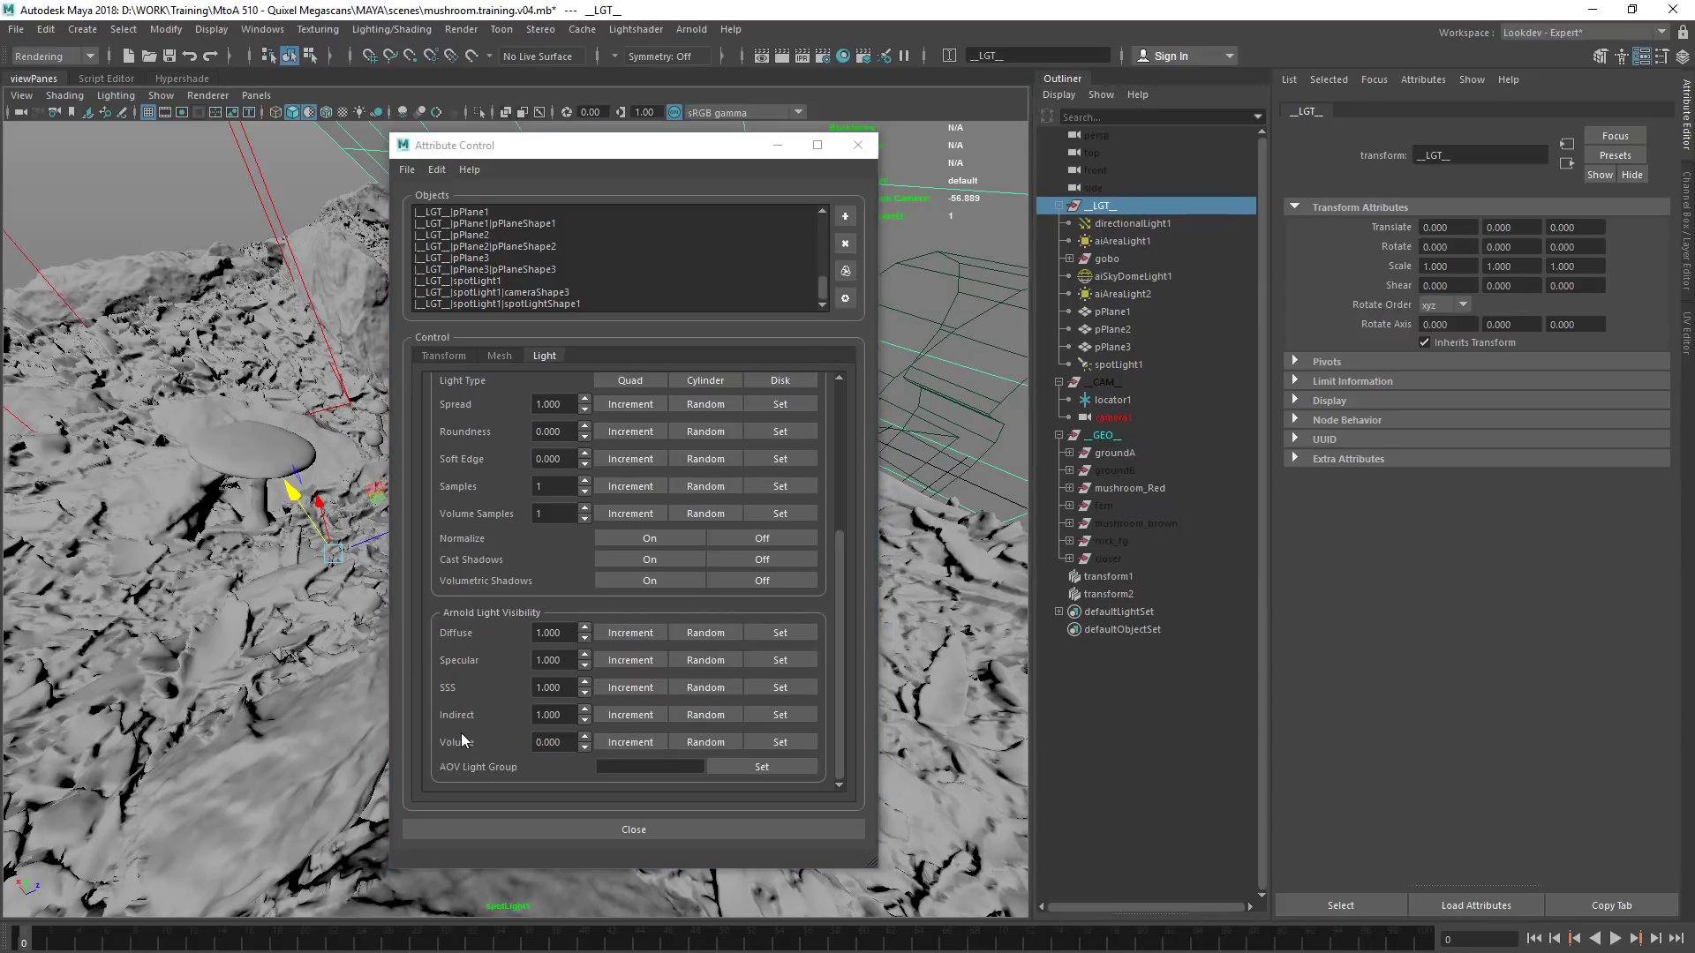
left_click(780, 742)
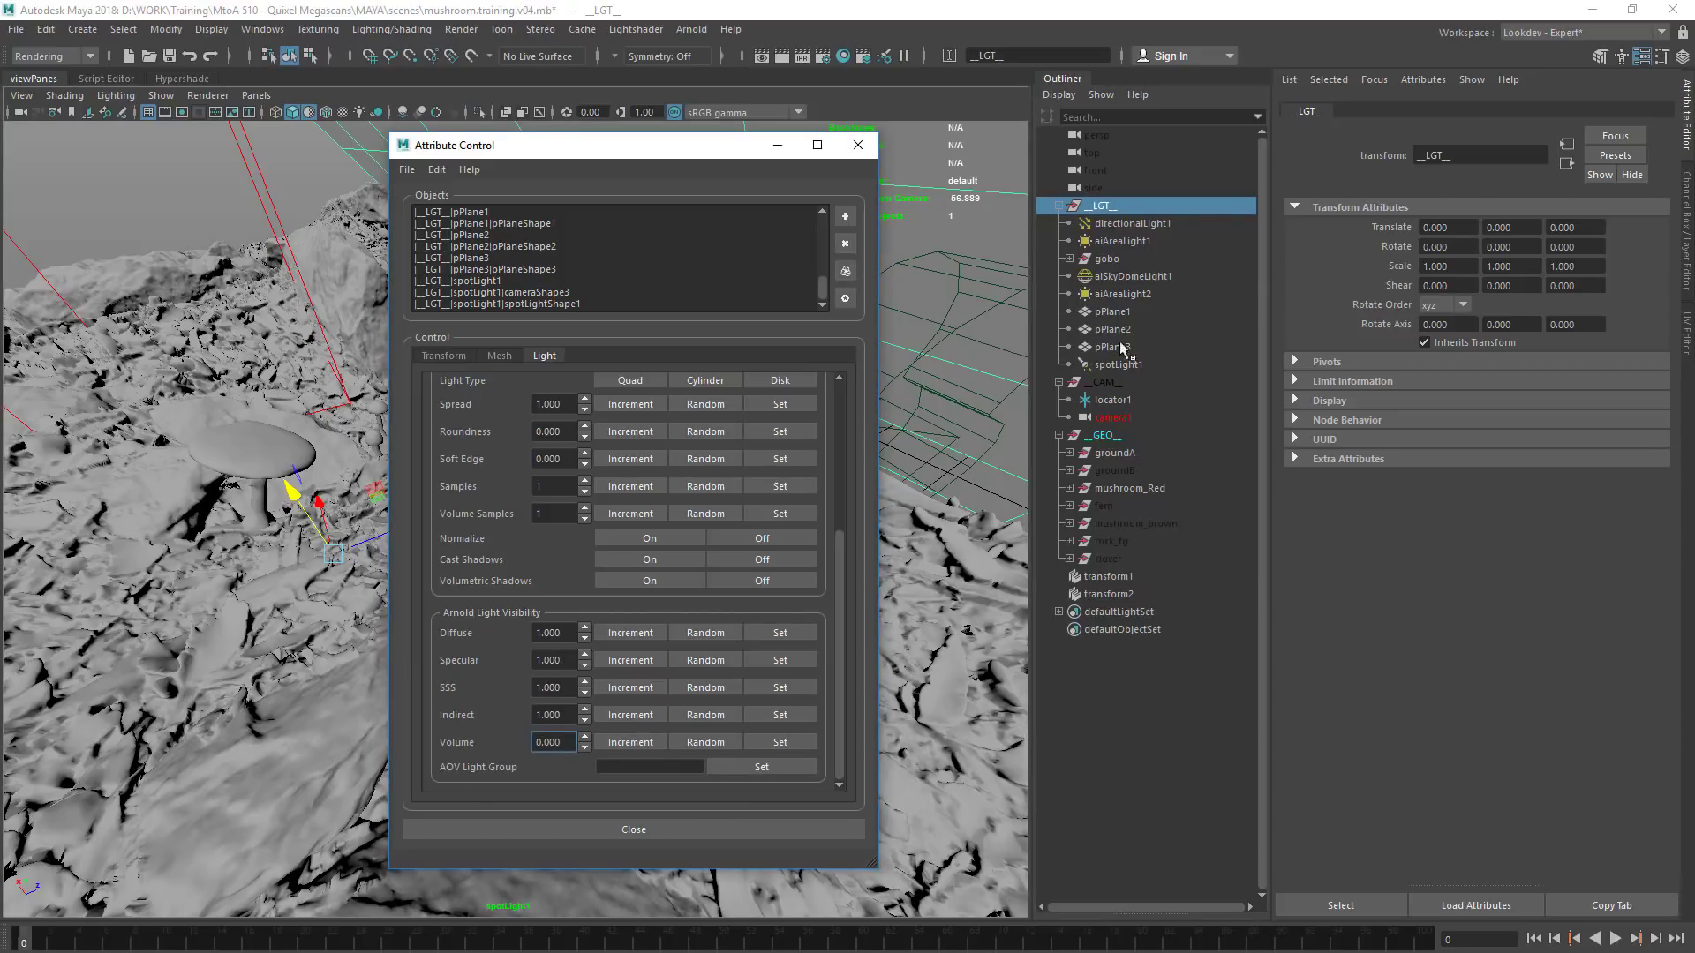
Check aiAreaLight2's visibility, put spotLight1's Volume visibility at 1, and close the Attribute Control and Render Settings windows
left_click(1123, 294)
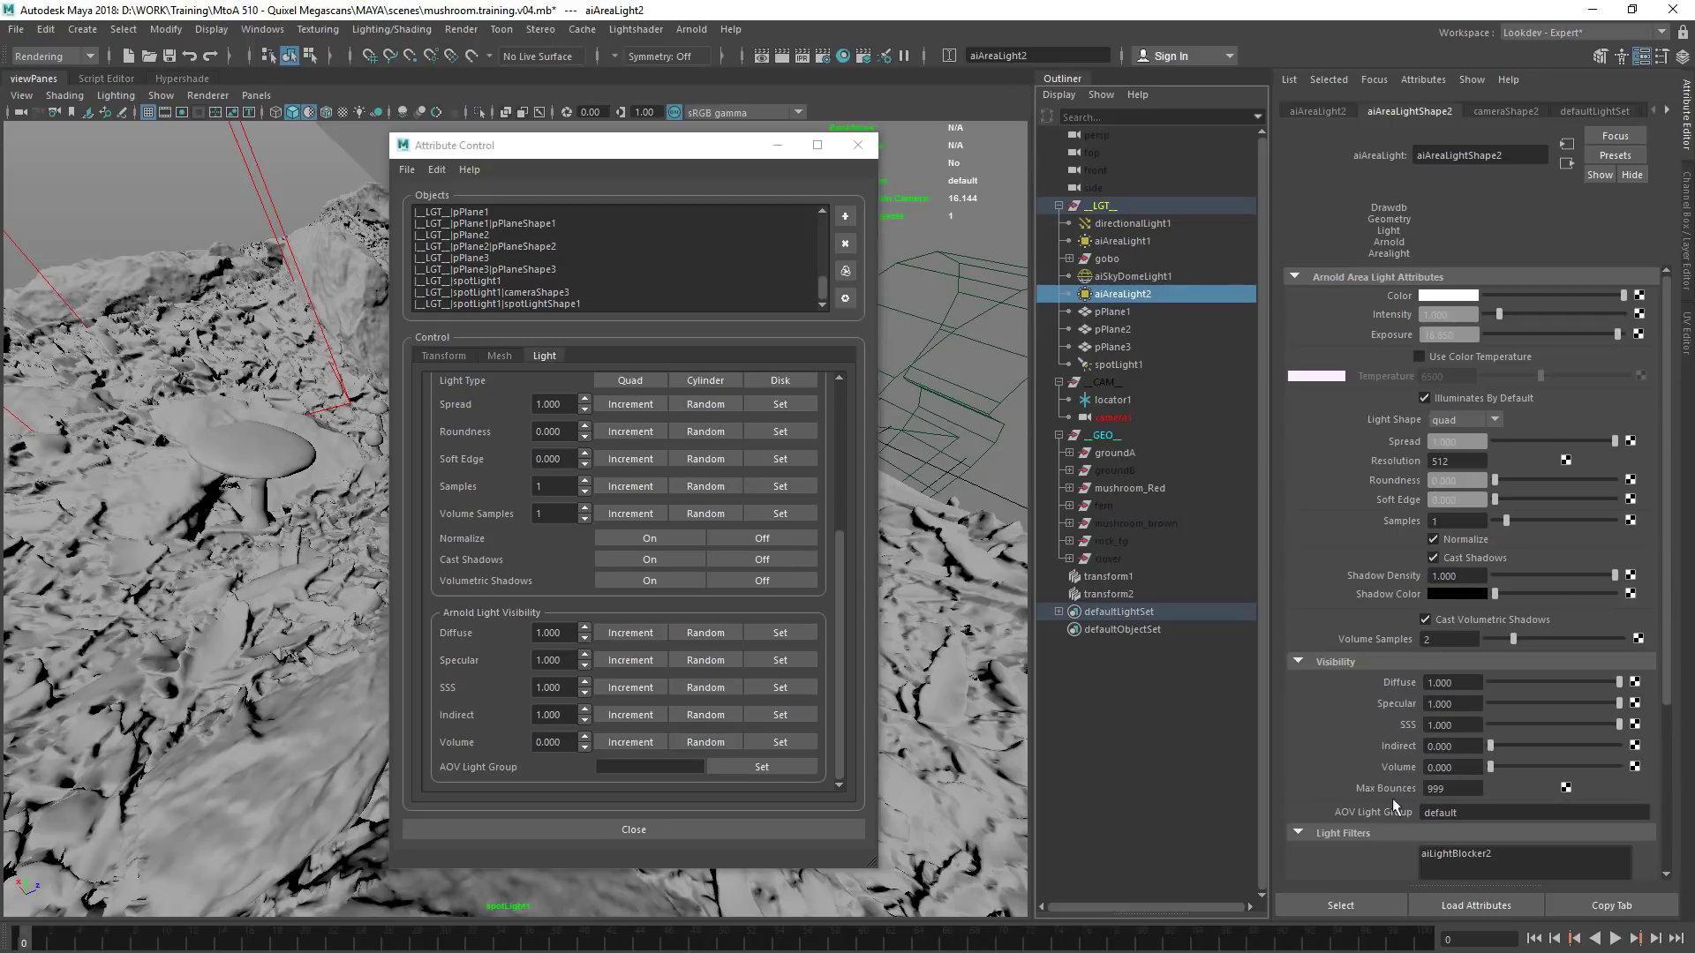
left_click(1146, 364)
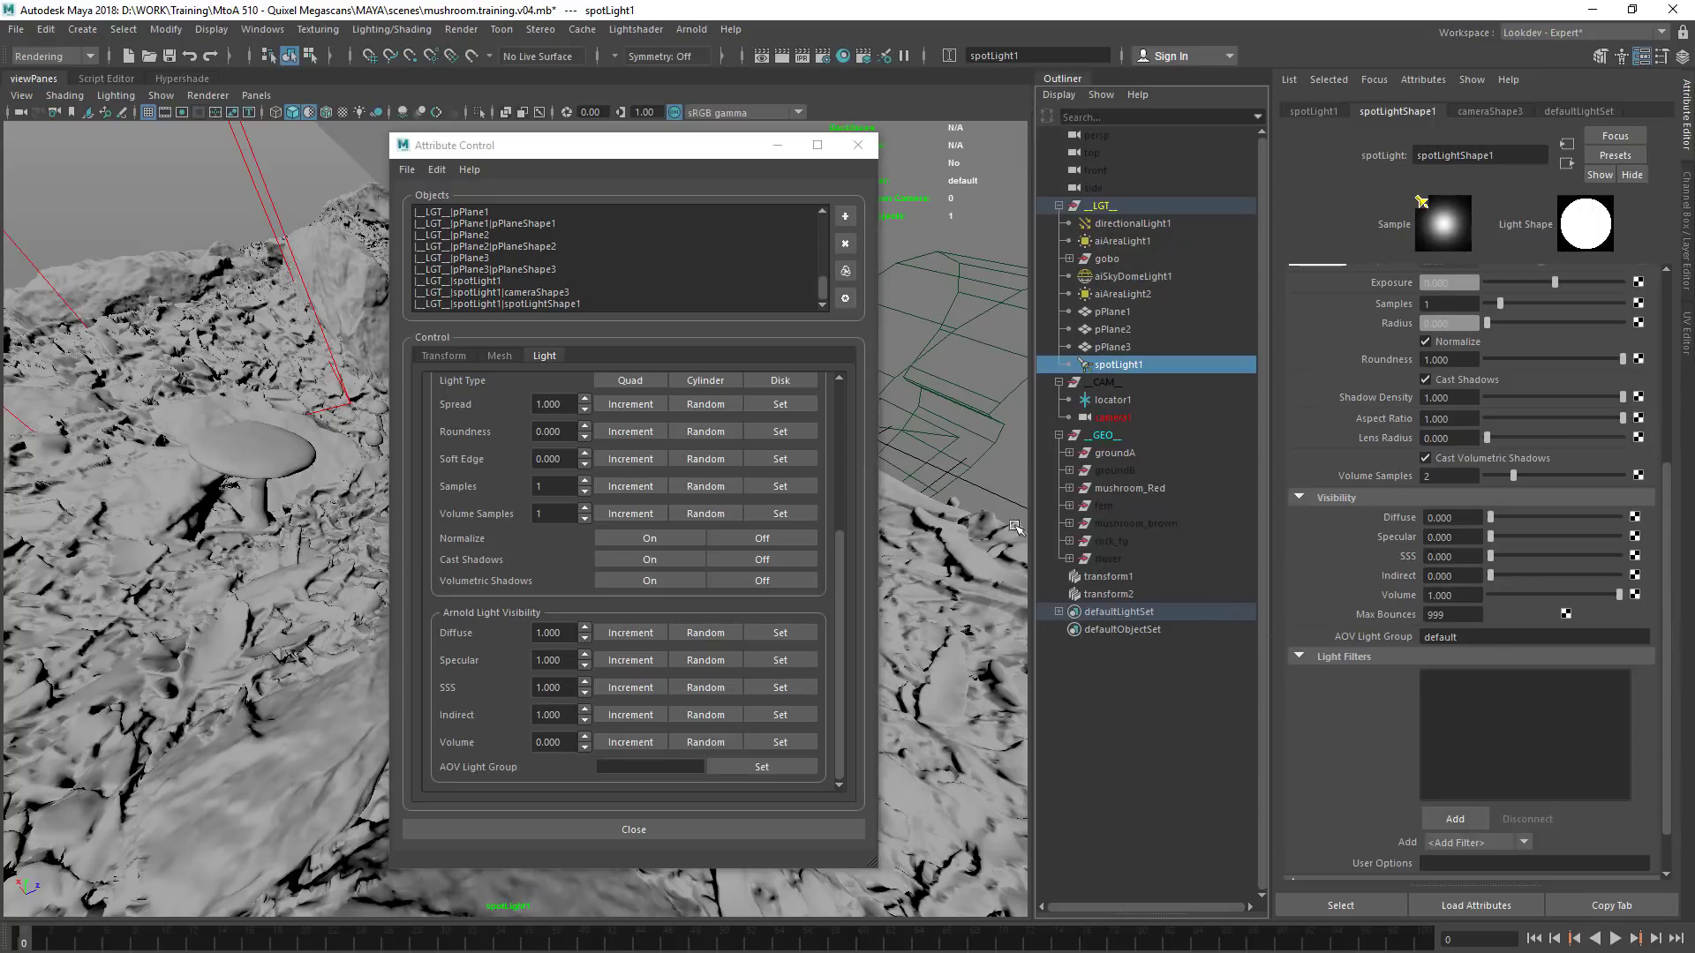
left_click(858, 145)
left_click(857, 171)
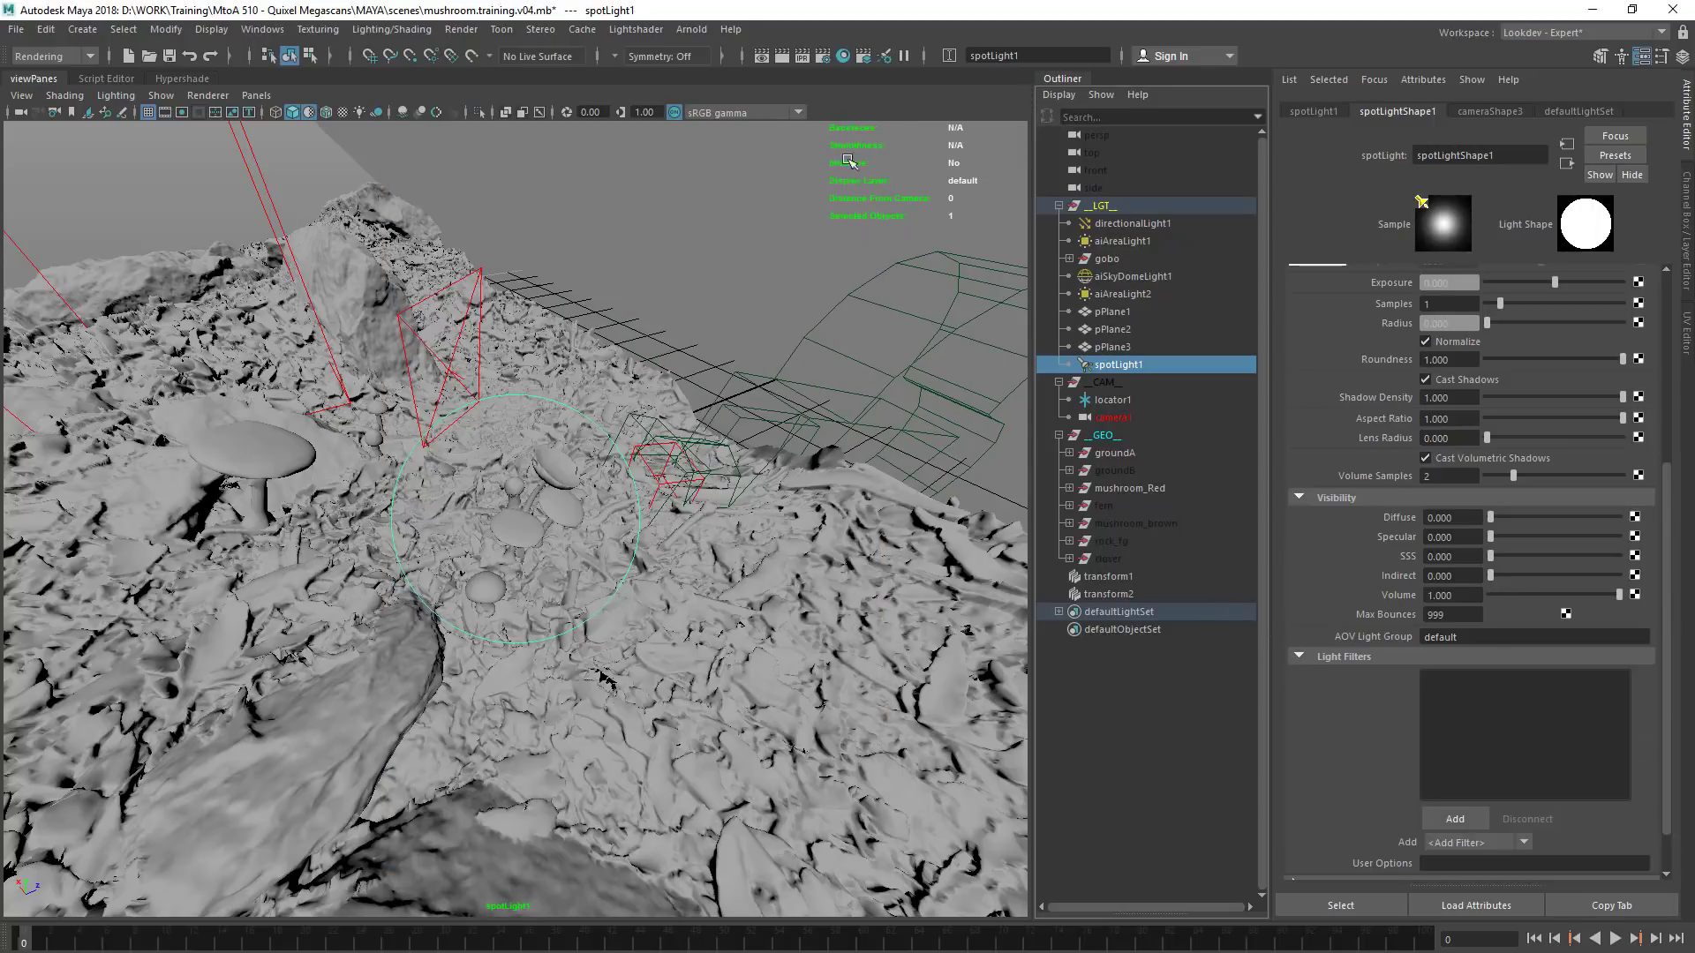
Render the scene from cameraShape1 in the Arnold RenderView with Progressive Refinement enabled
left_click(689, 30)
left_click(692, 61)
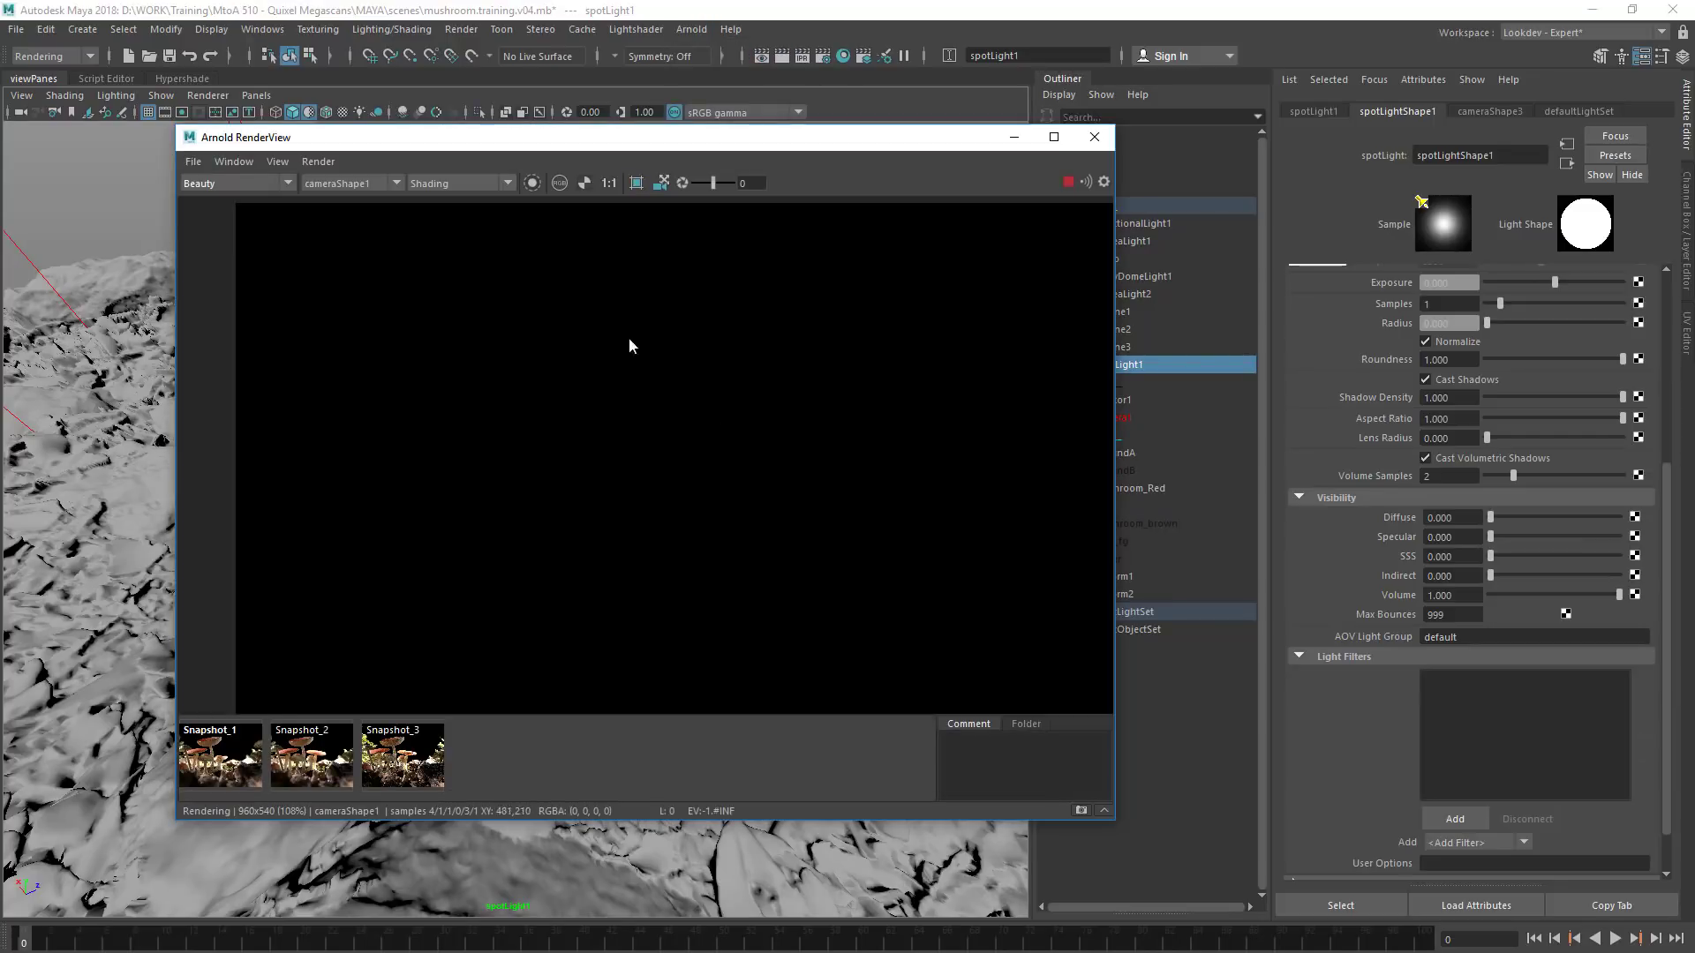
left_click_drag(694, 161, 678, 187)
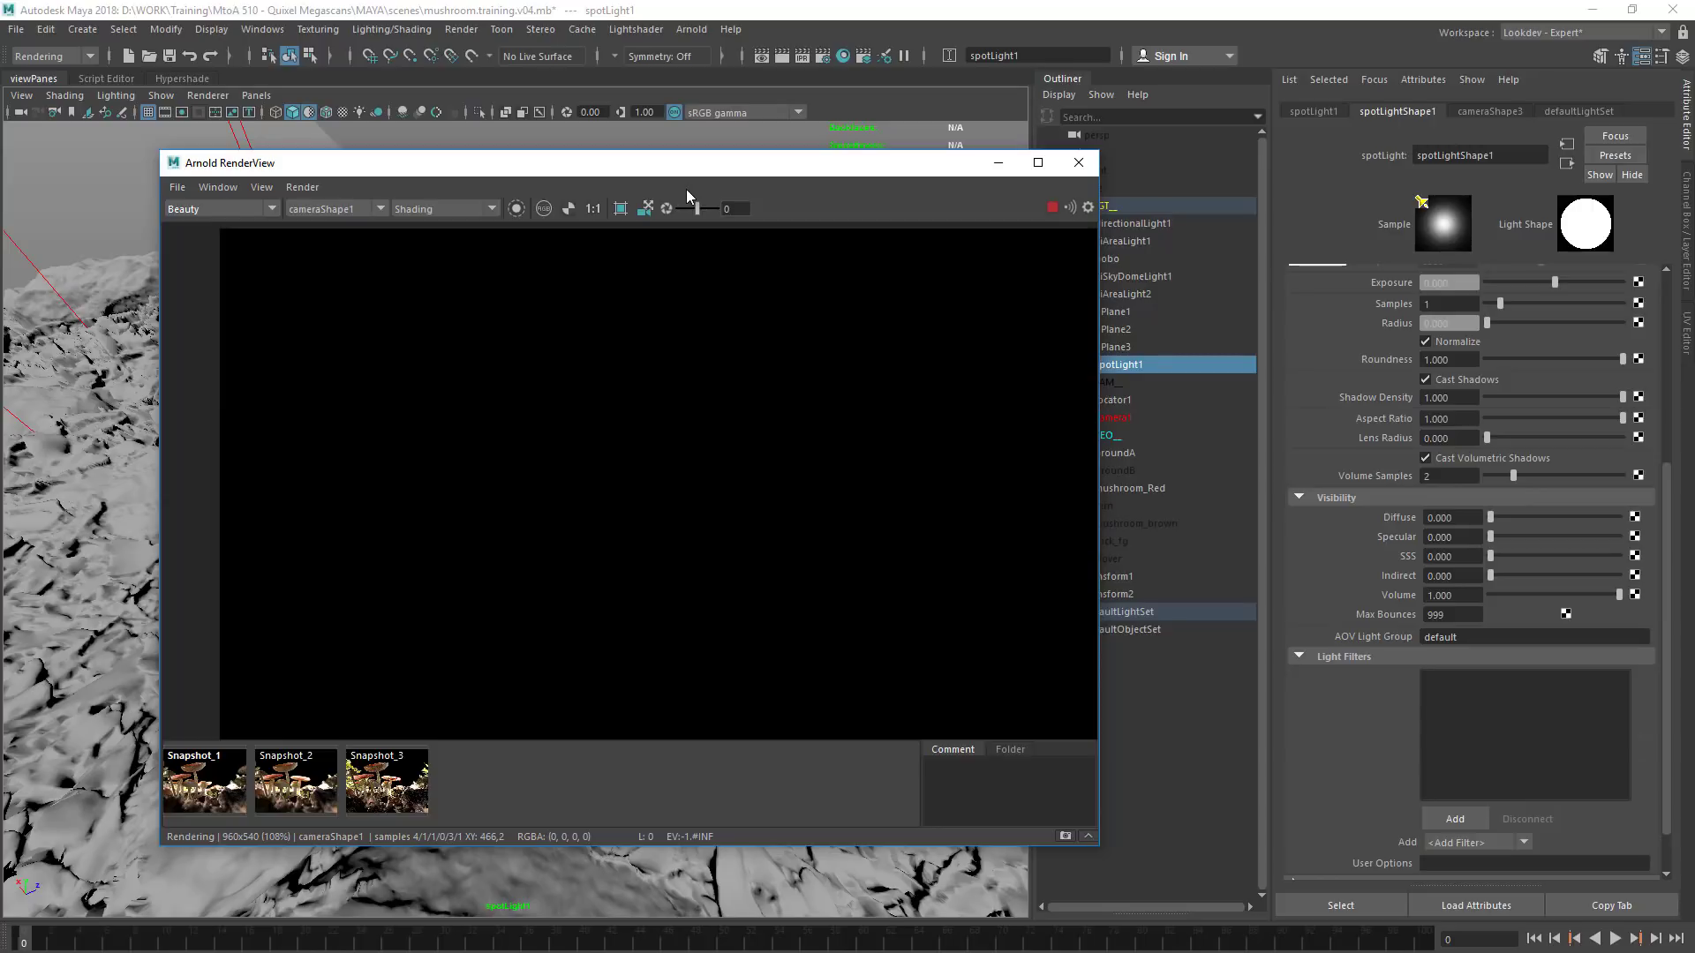
left_click(301, 188)
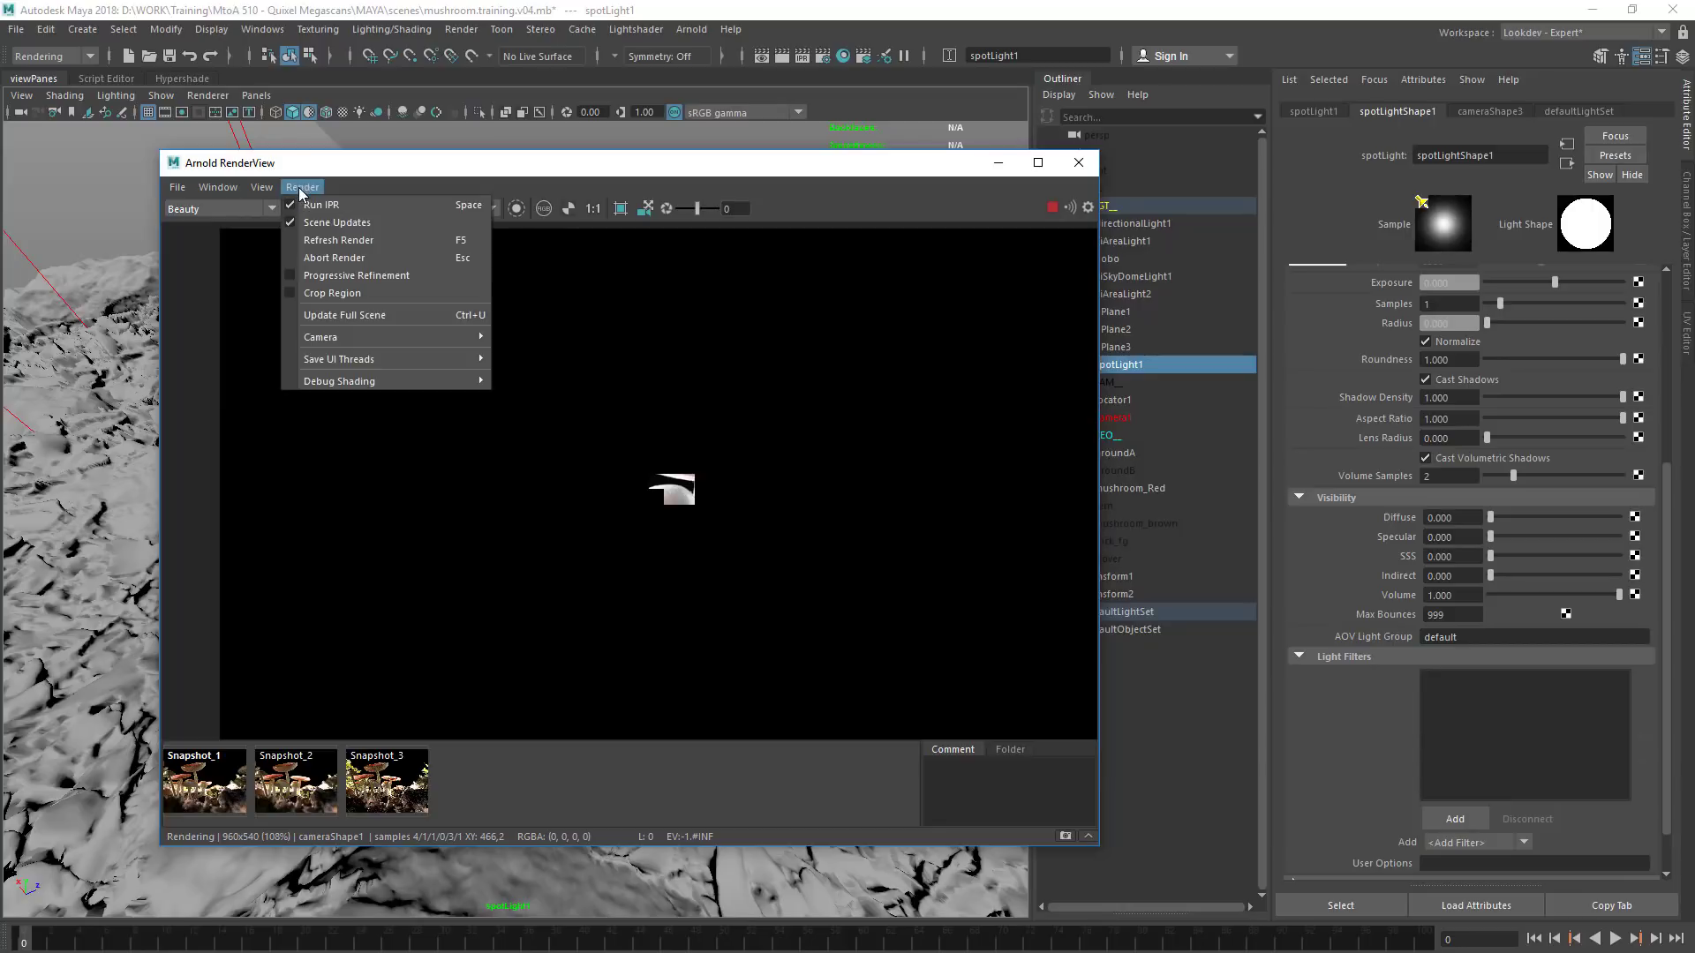
left_click(341, 276)
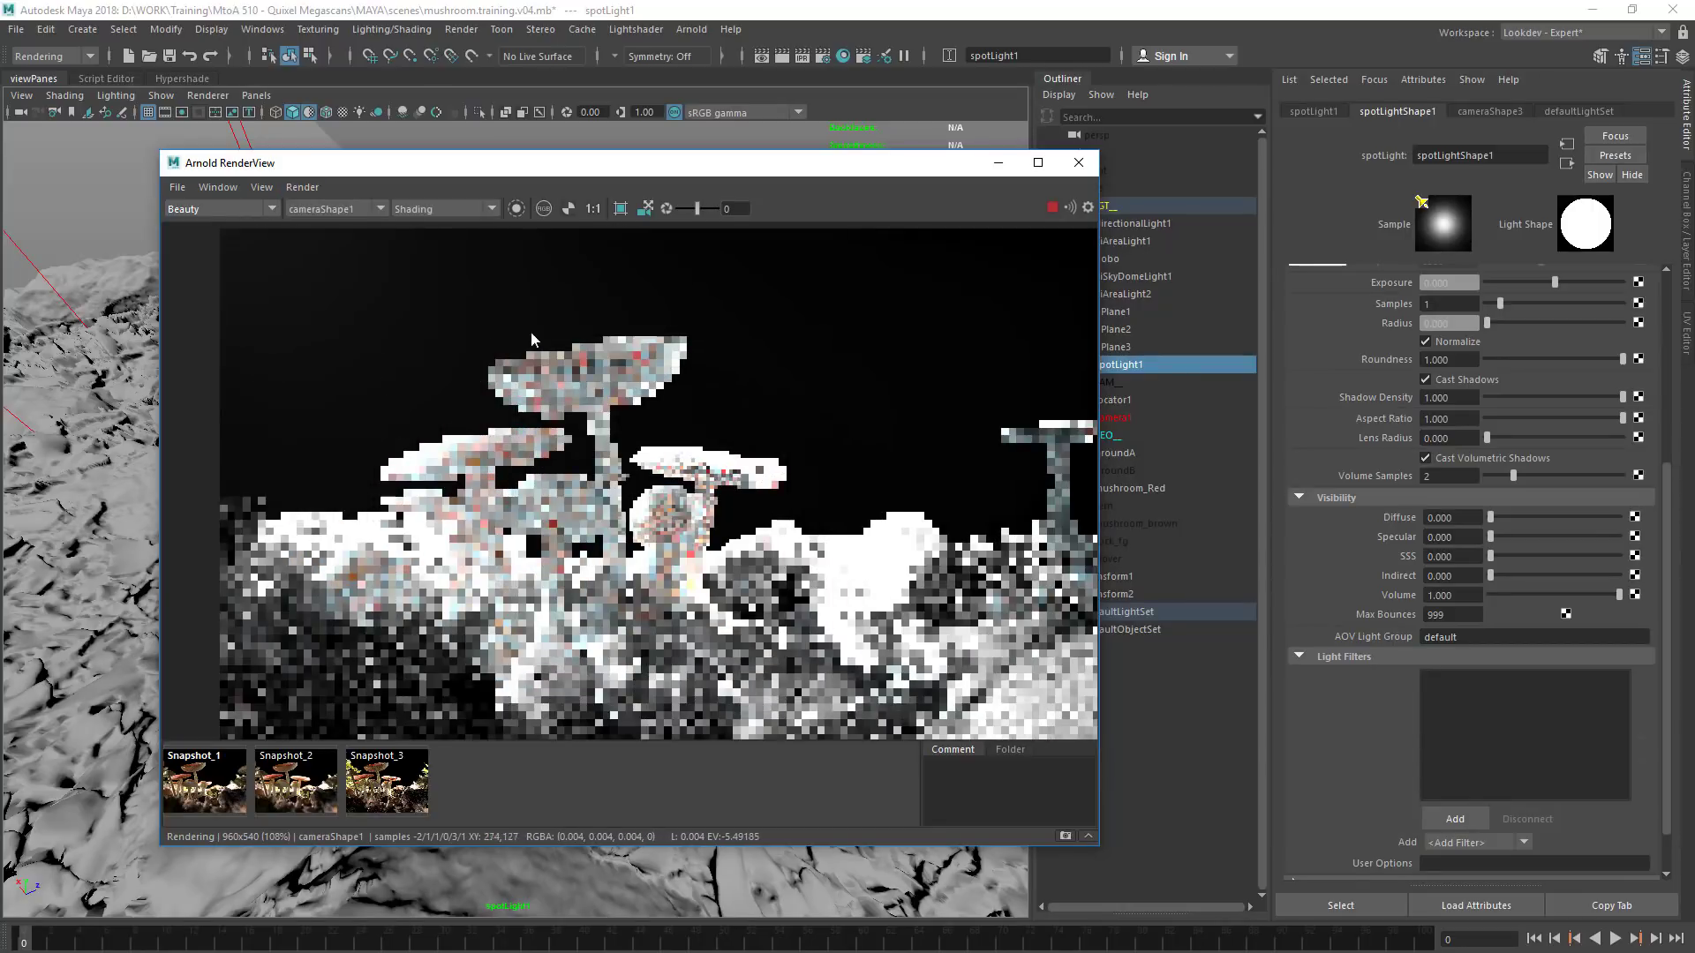
left_click_drag(849, 173, 807, 205)
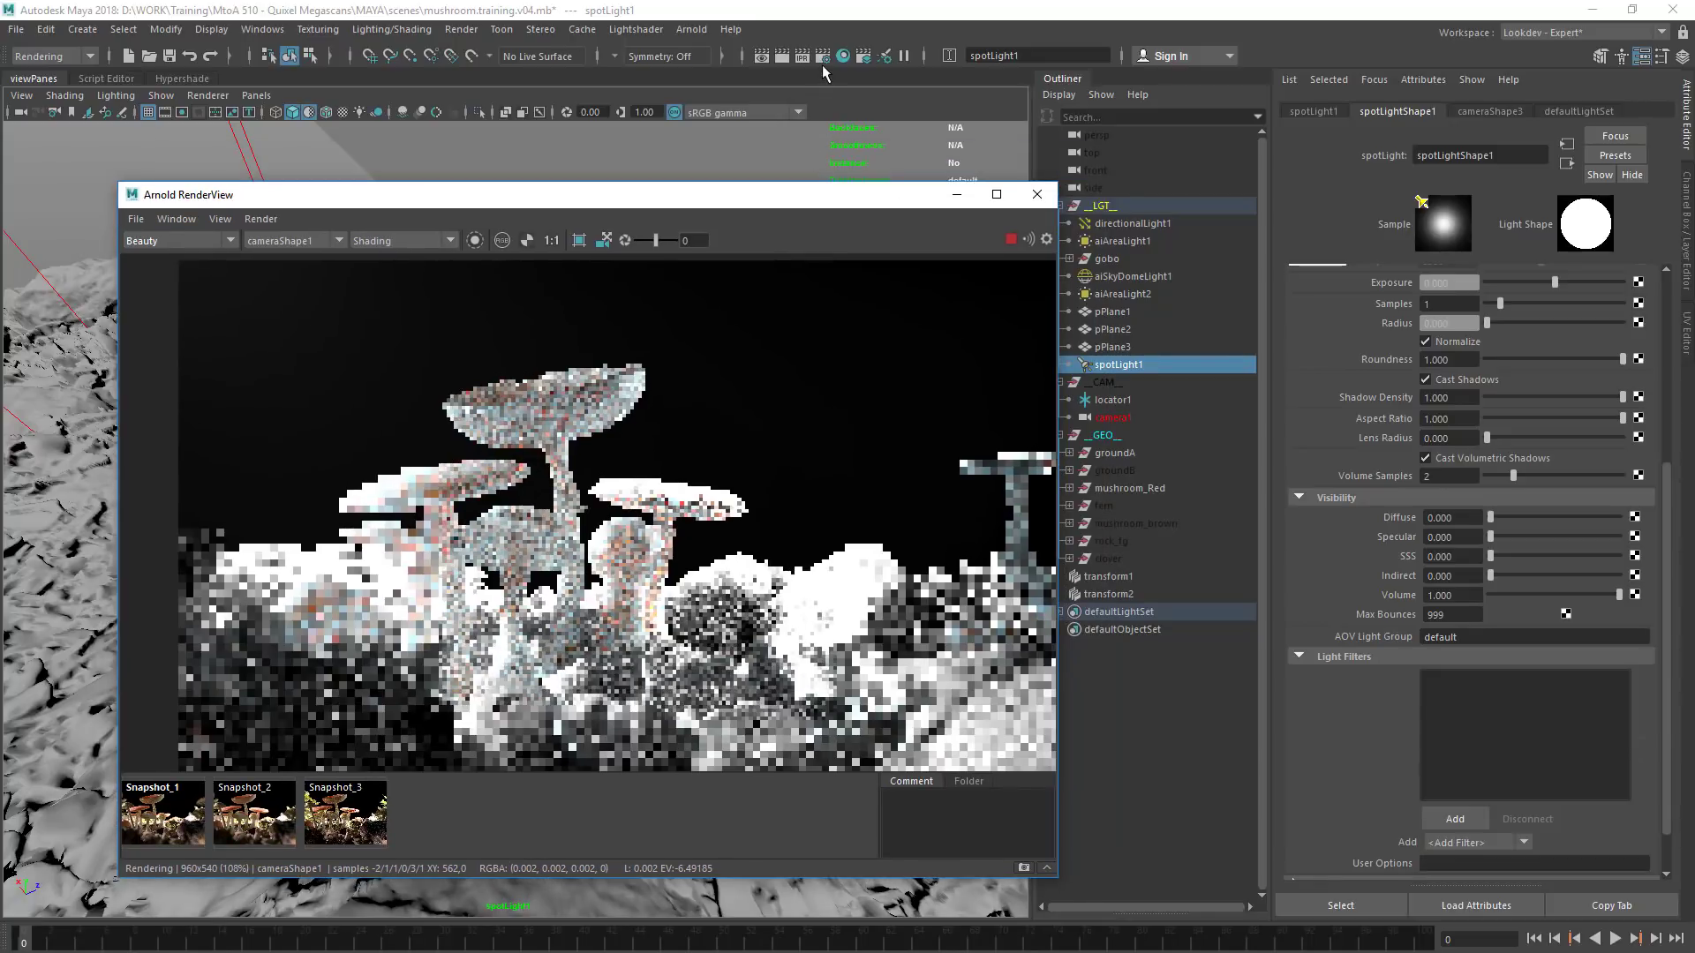
Enable the Ignore Sub-Surface Scattering feature override in the Arnold render diagnostics, leaving Ignore Lights off
left_click(823, 55)
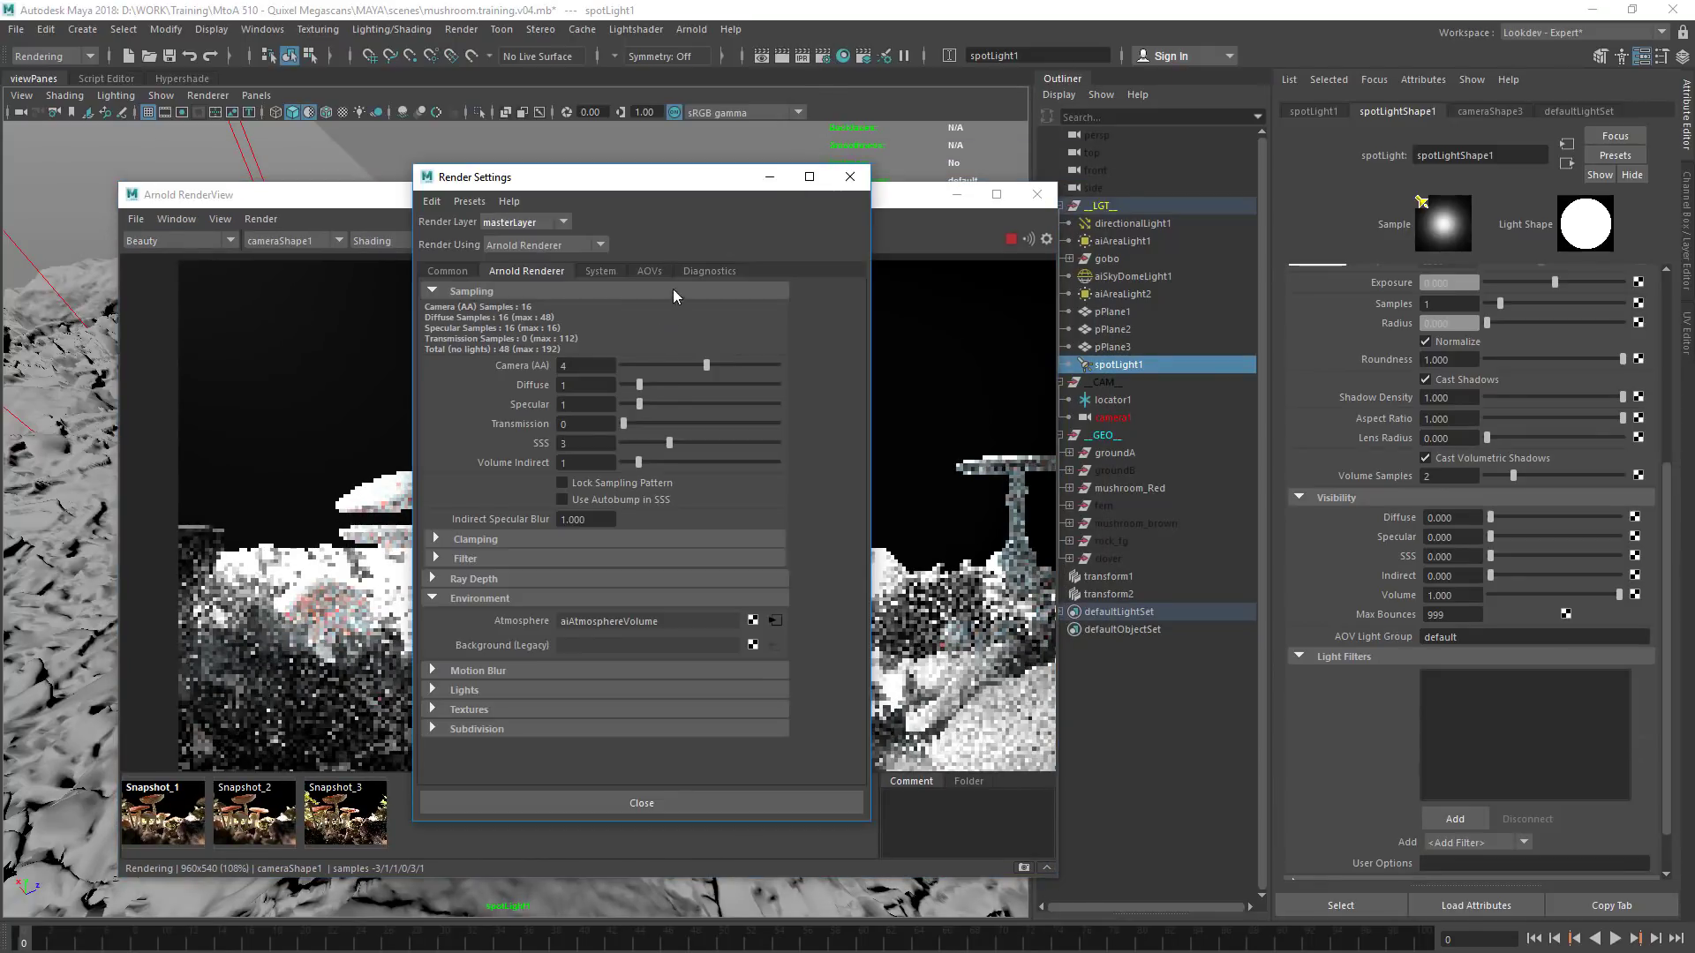
left_click_drag(658, 177, 988, 162)
left_click(980, 255)
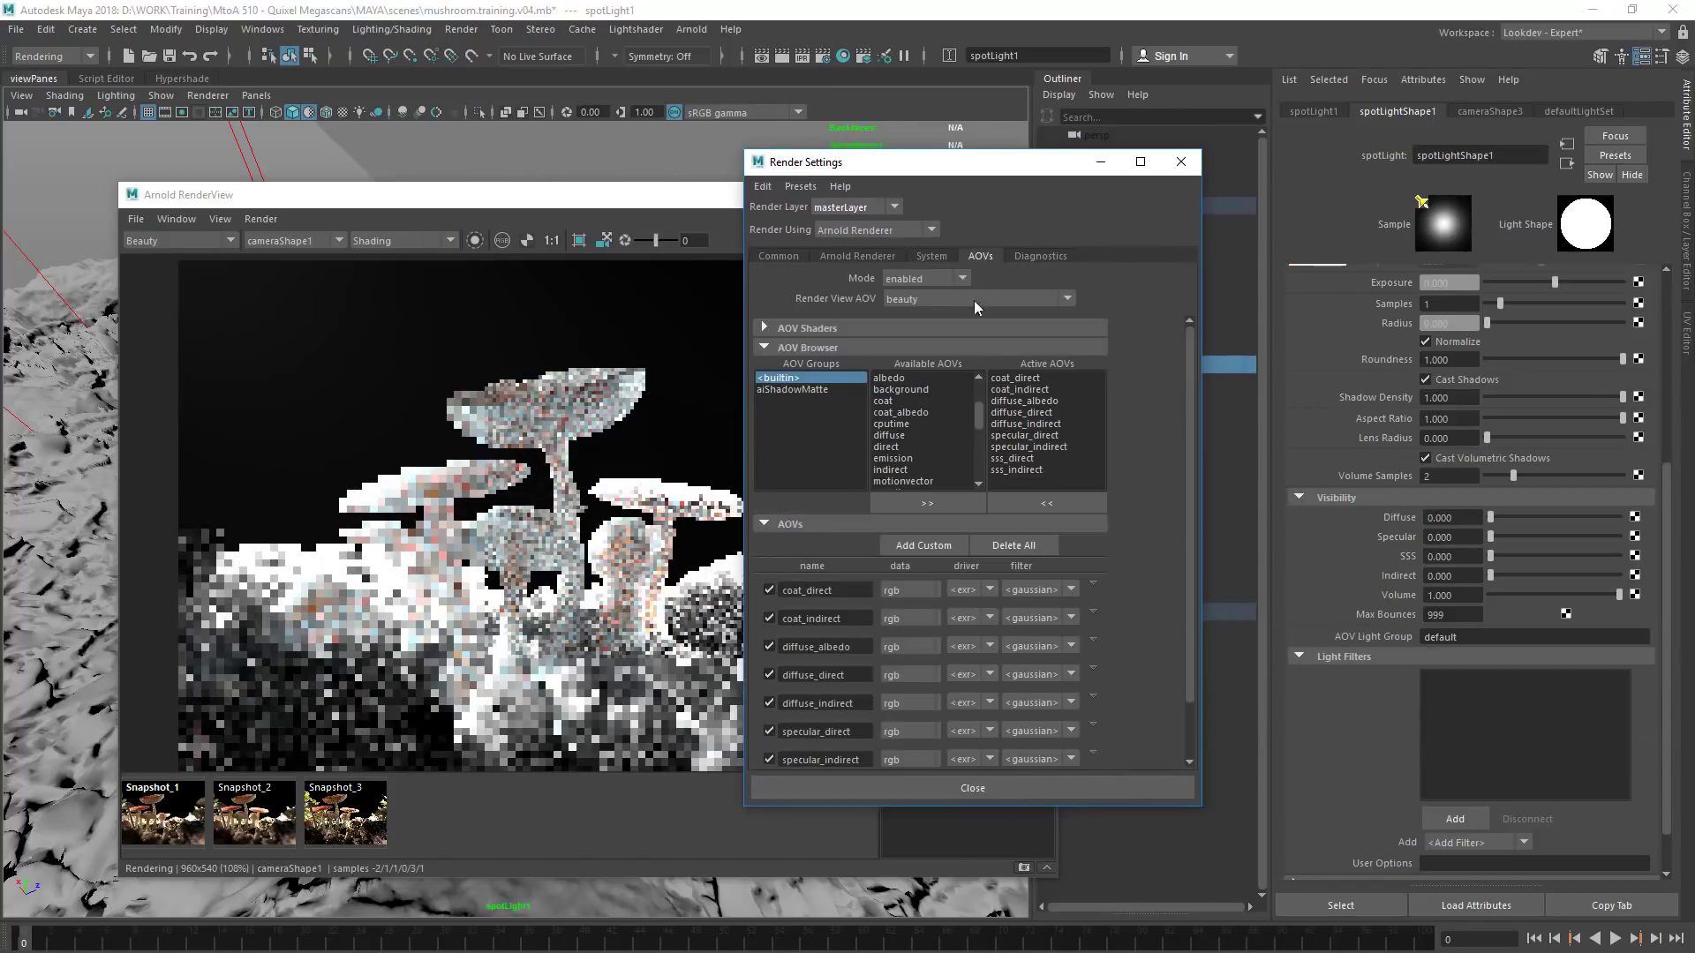
left_click(1041, 257)
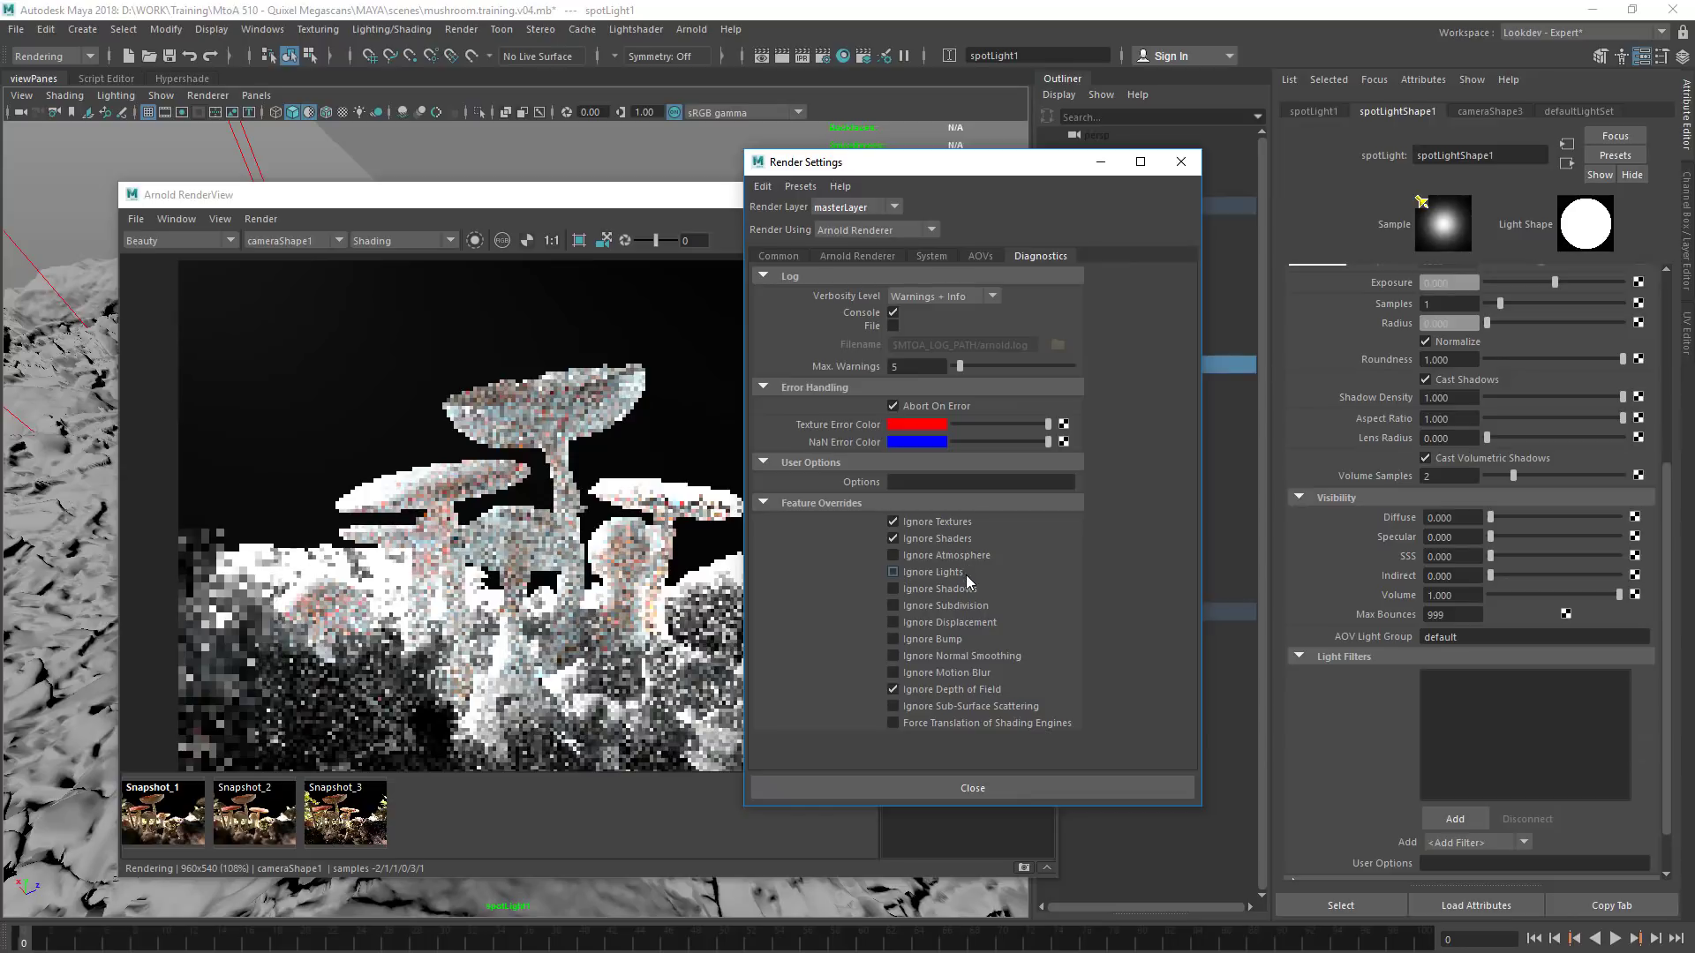
left_click(950, 575)
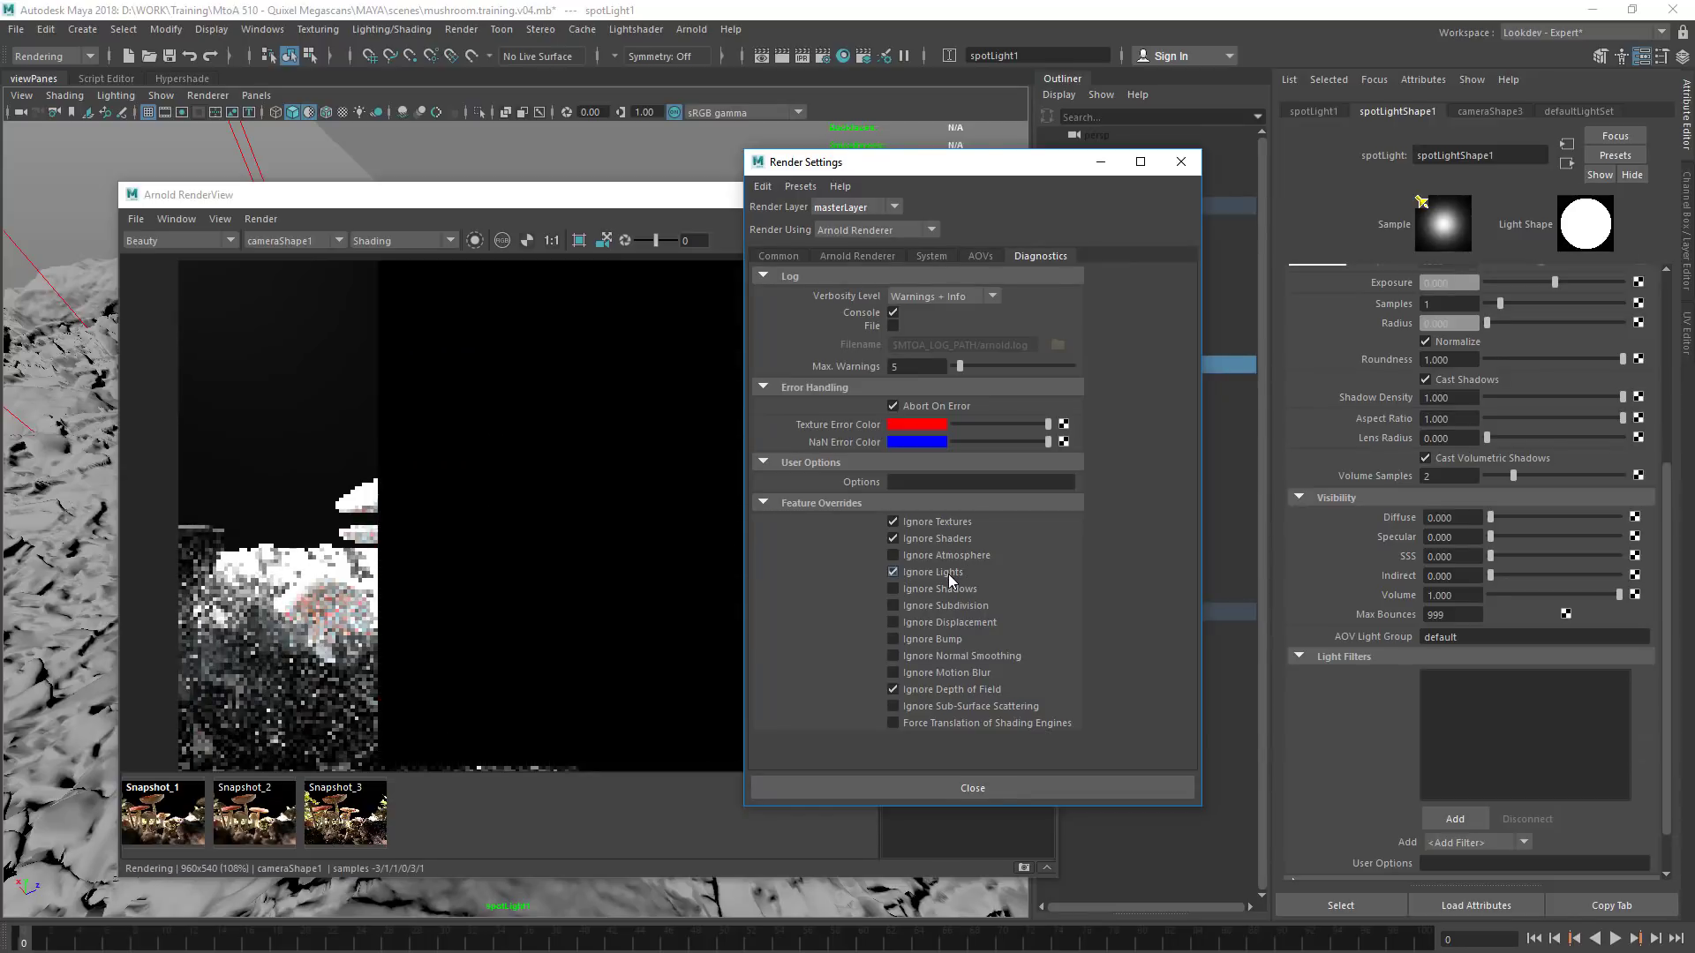
left_click(950, 576)
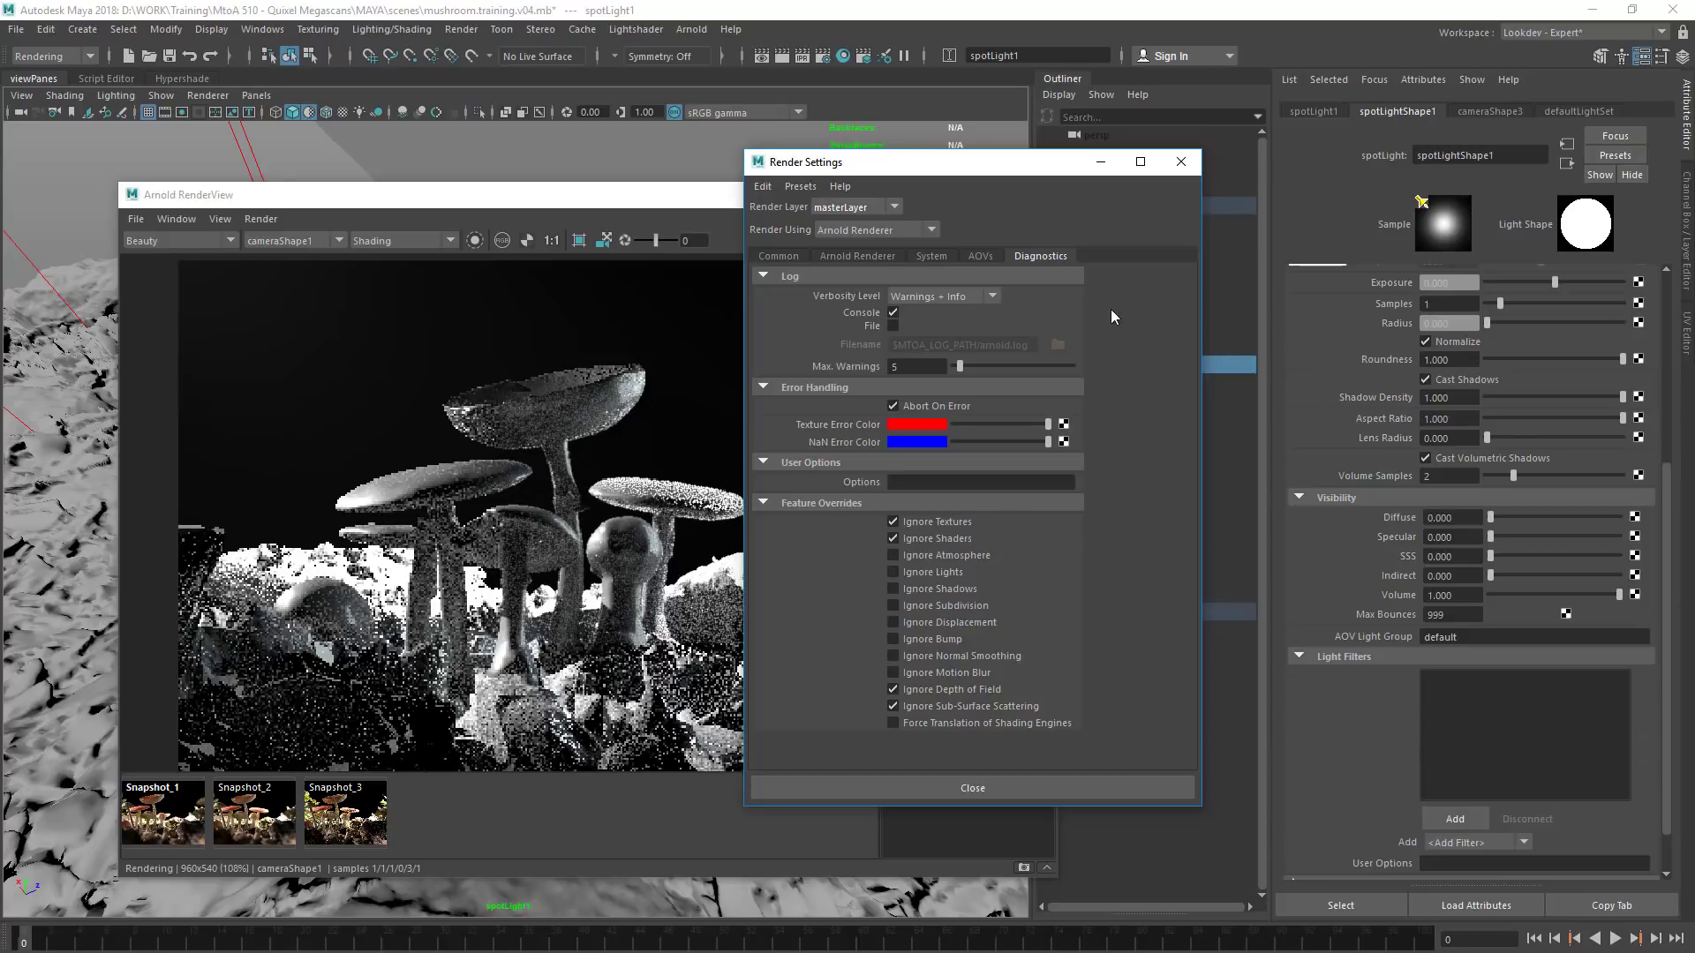
left_click(1181, 162)
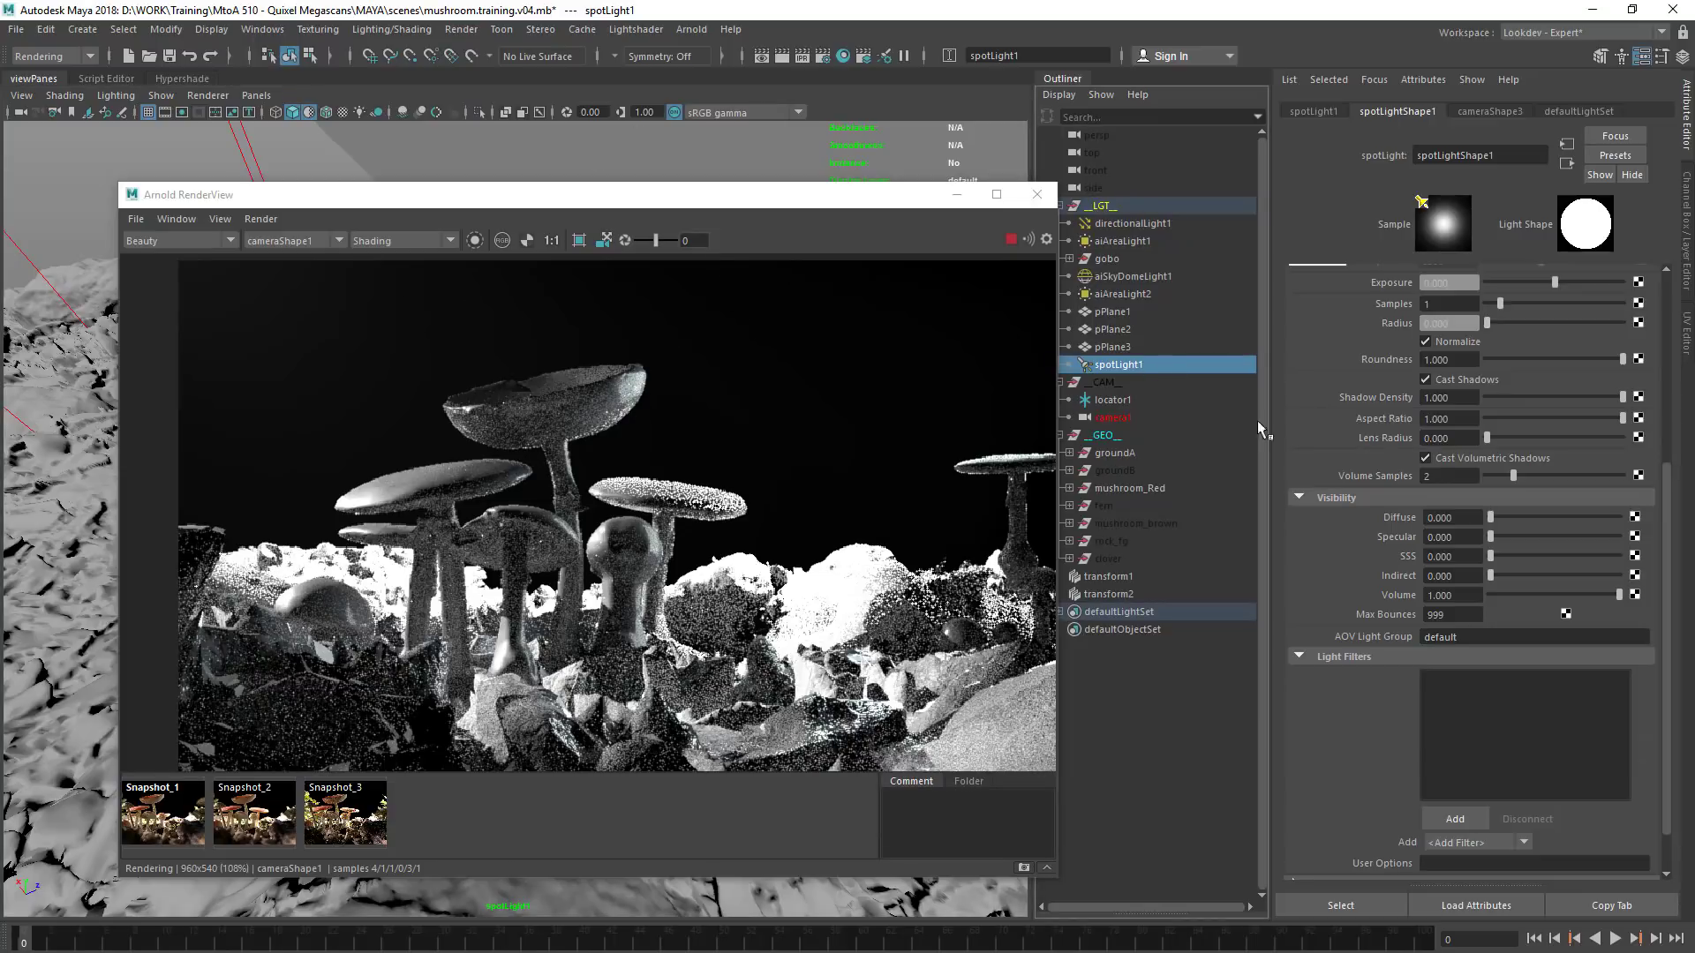
Open the aiAtmosphereVolume attributes from the render environment settings and keep its density at the full value of 1
left_click(823, 56)
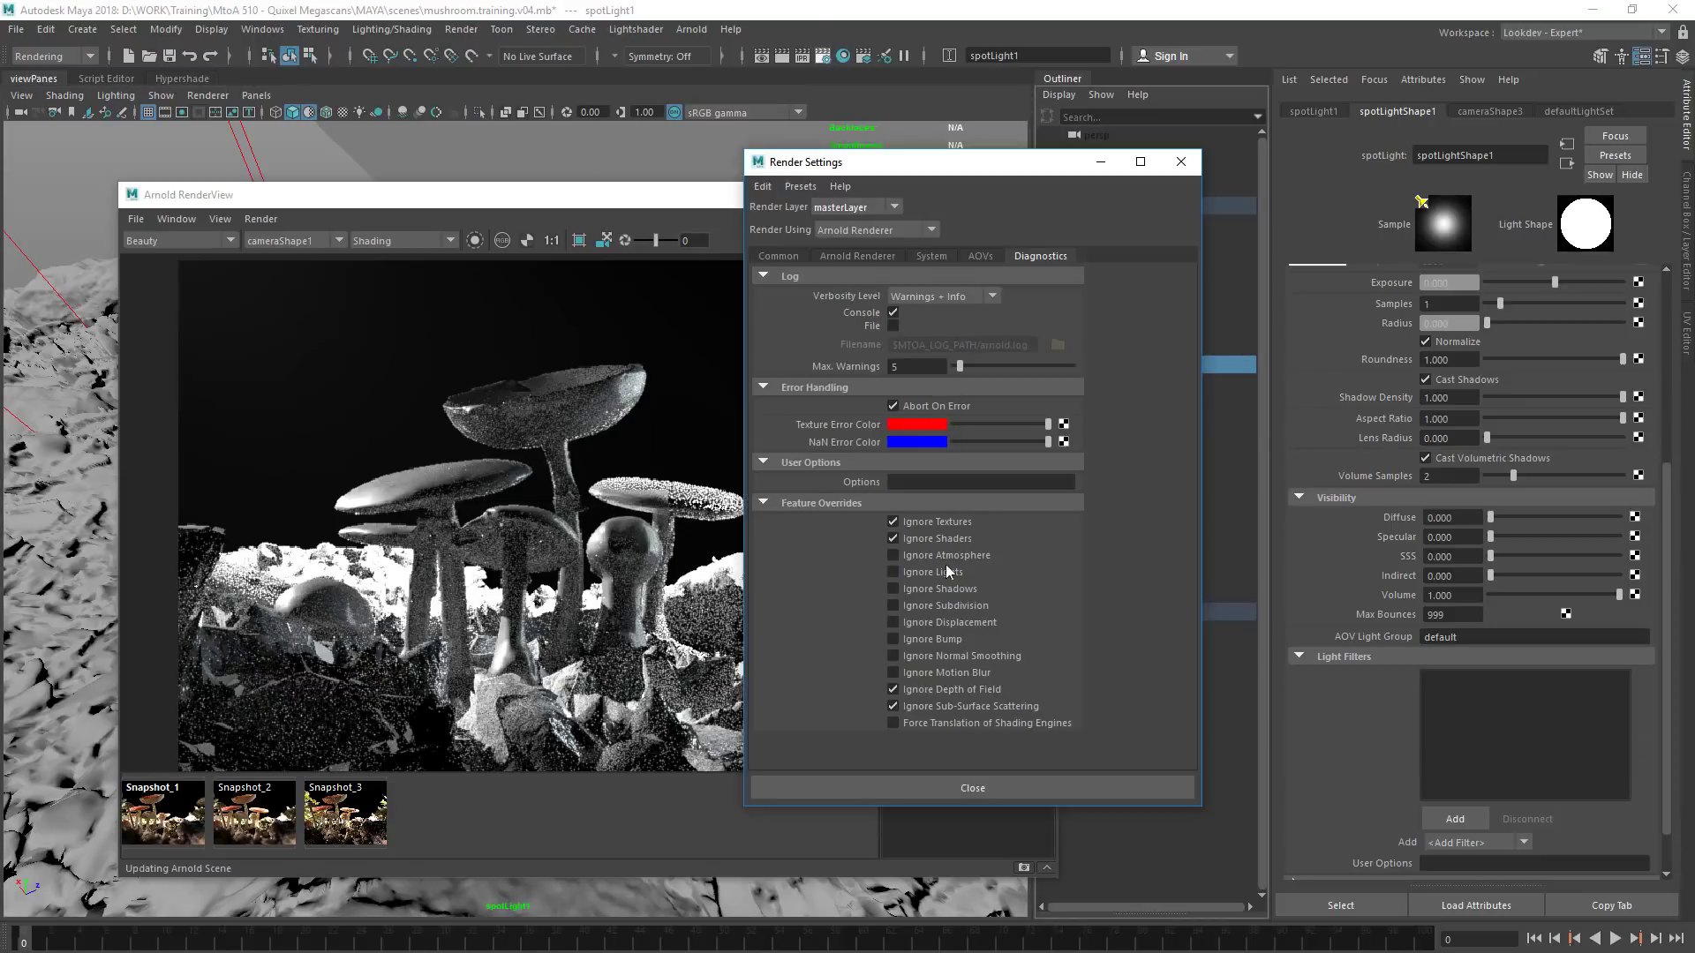
left_click(839, 257)
left_click(1107, 606)
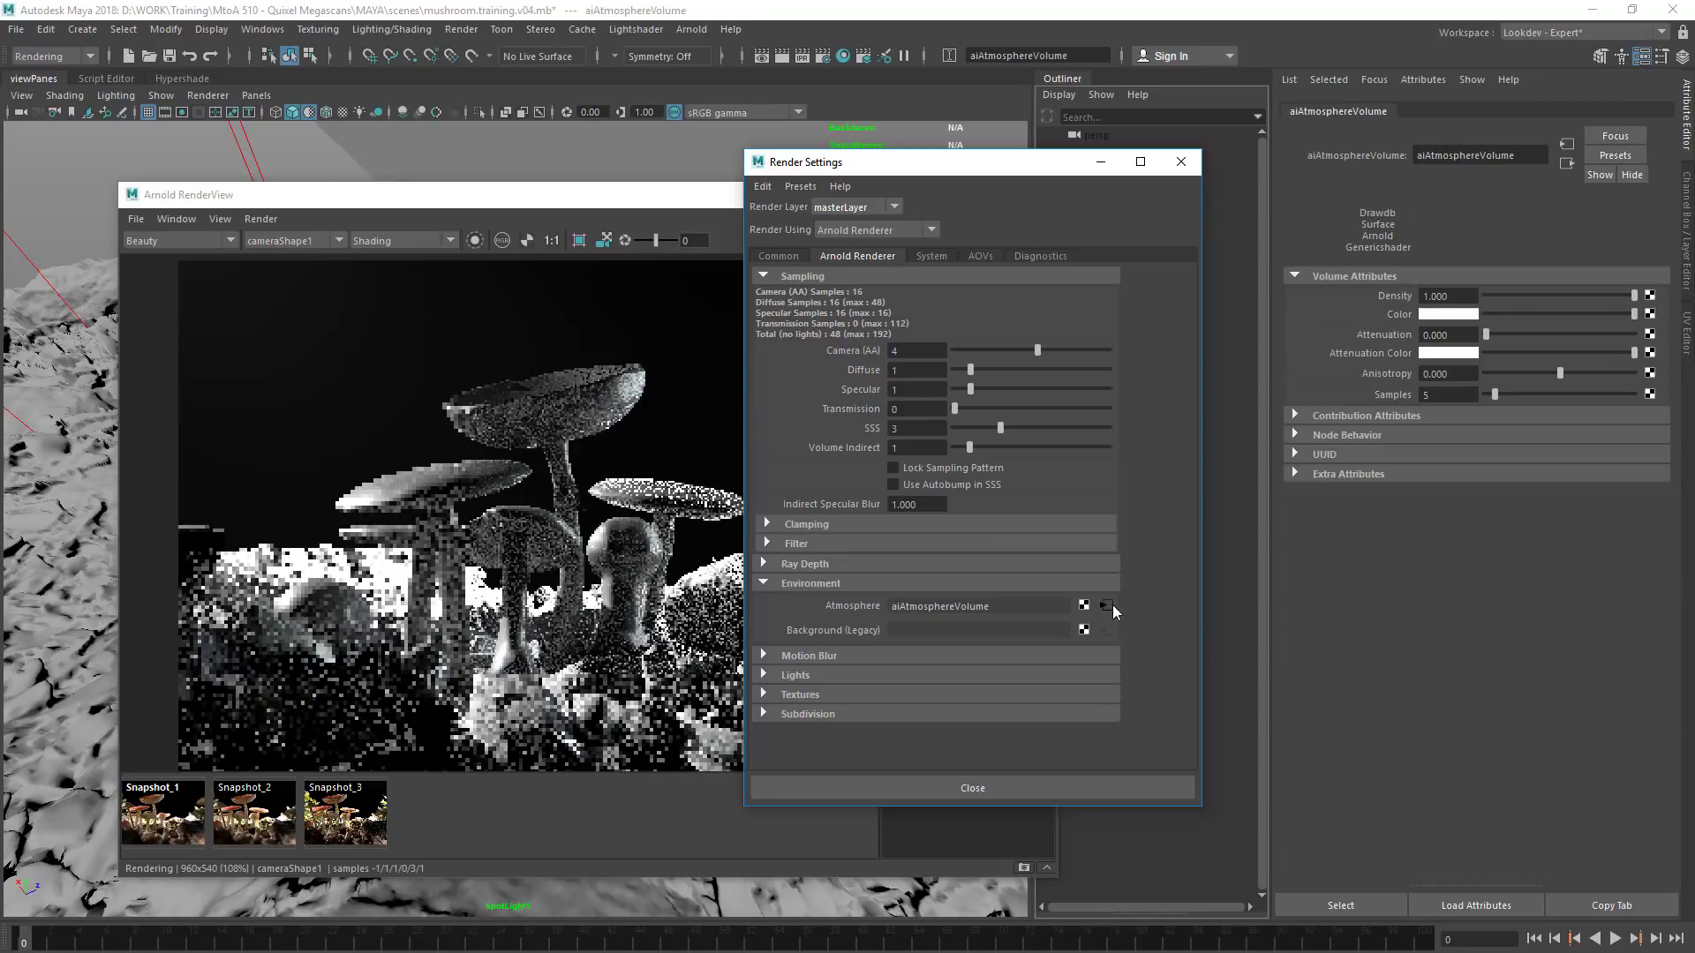
left_click(1181, 163)
left_click_drag(1541, 295, 1638, 297)
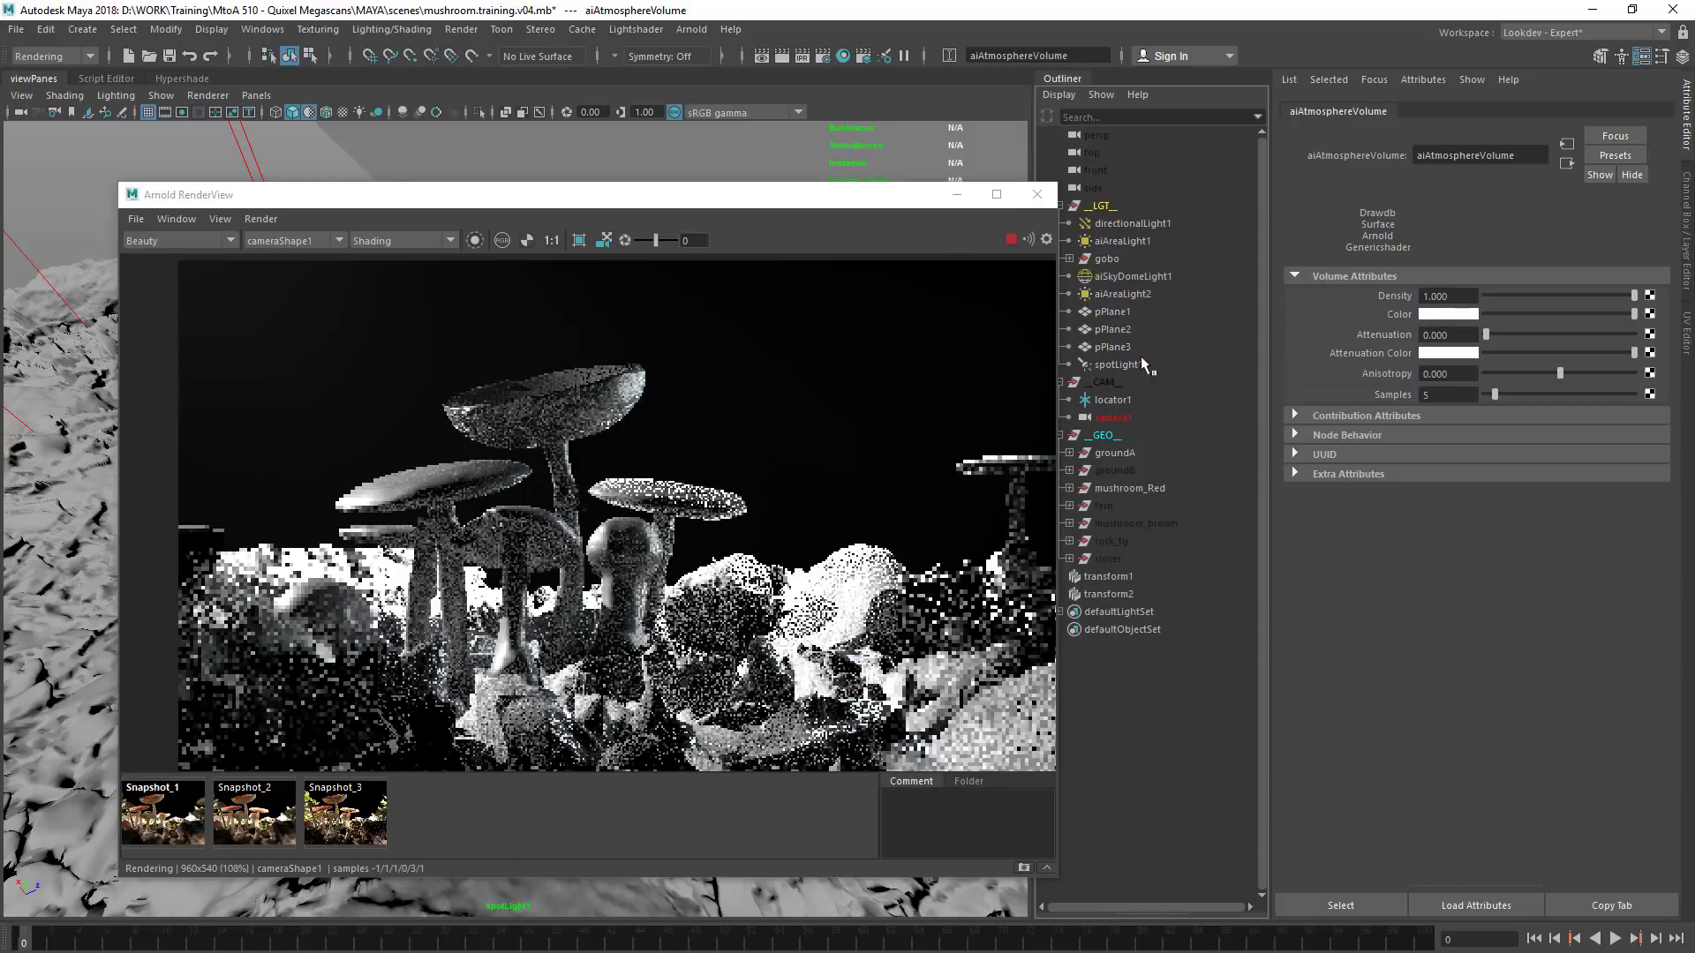
Set the Arnold exposure of spotLight1 to 3
left_click_drag(901, 202, 855, 195)
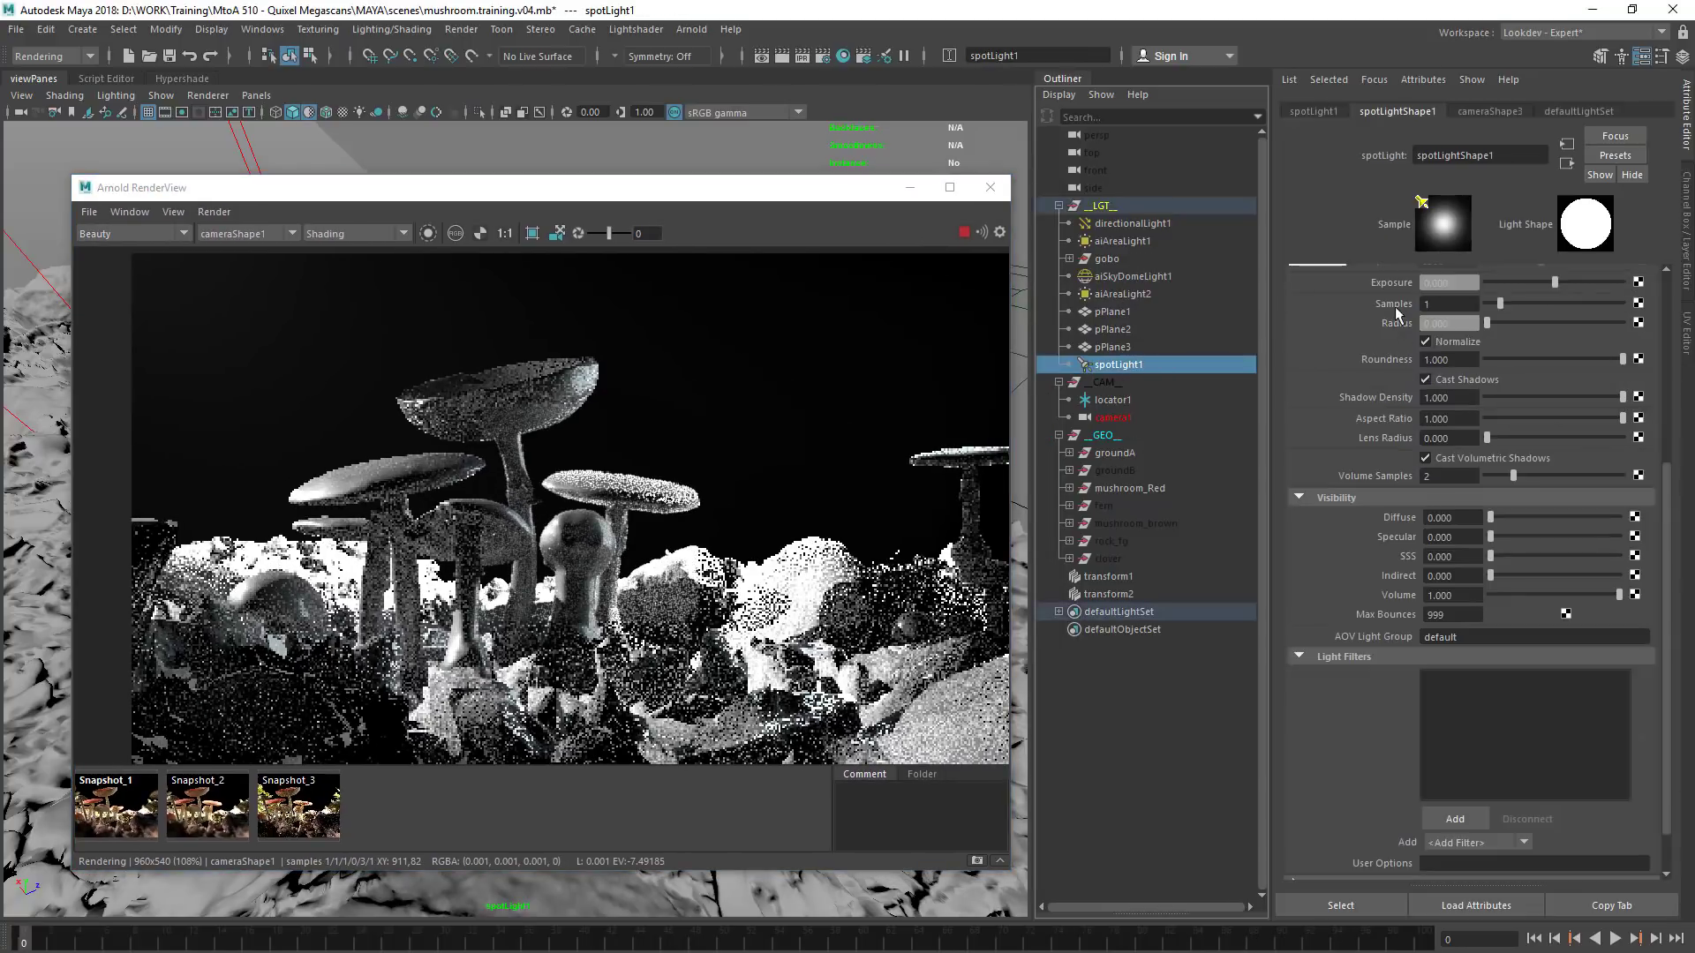
scroll(1347, 492, "up", 3)
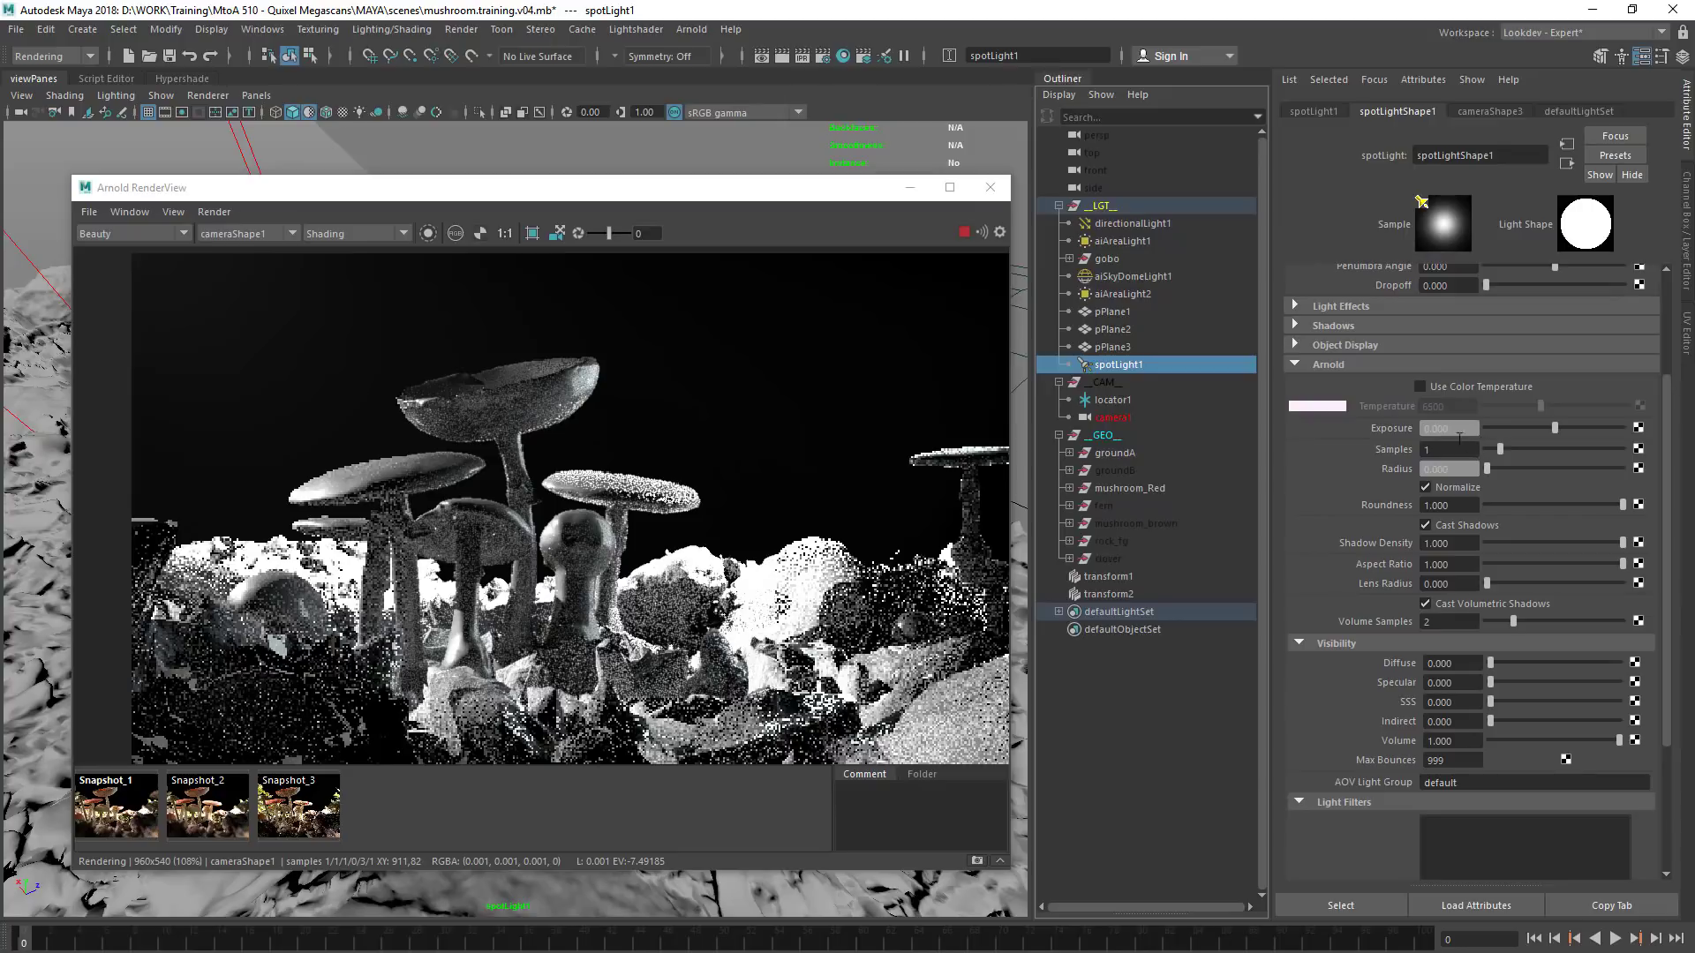
scroll(1316, 547, "up", 3)
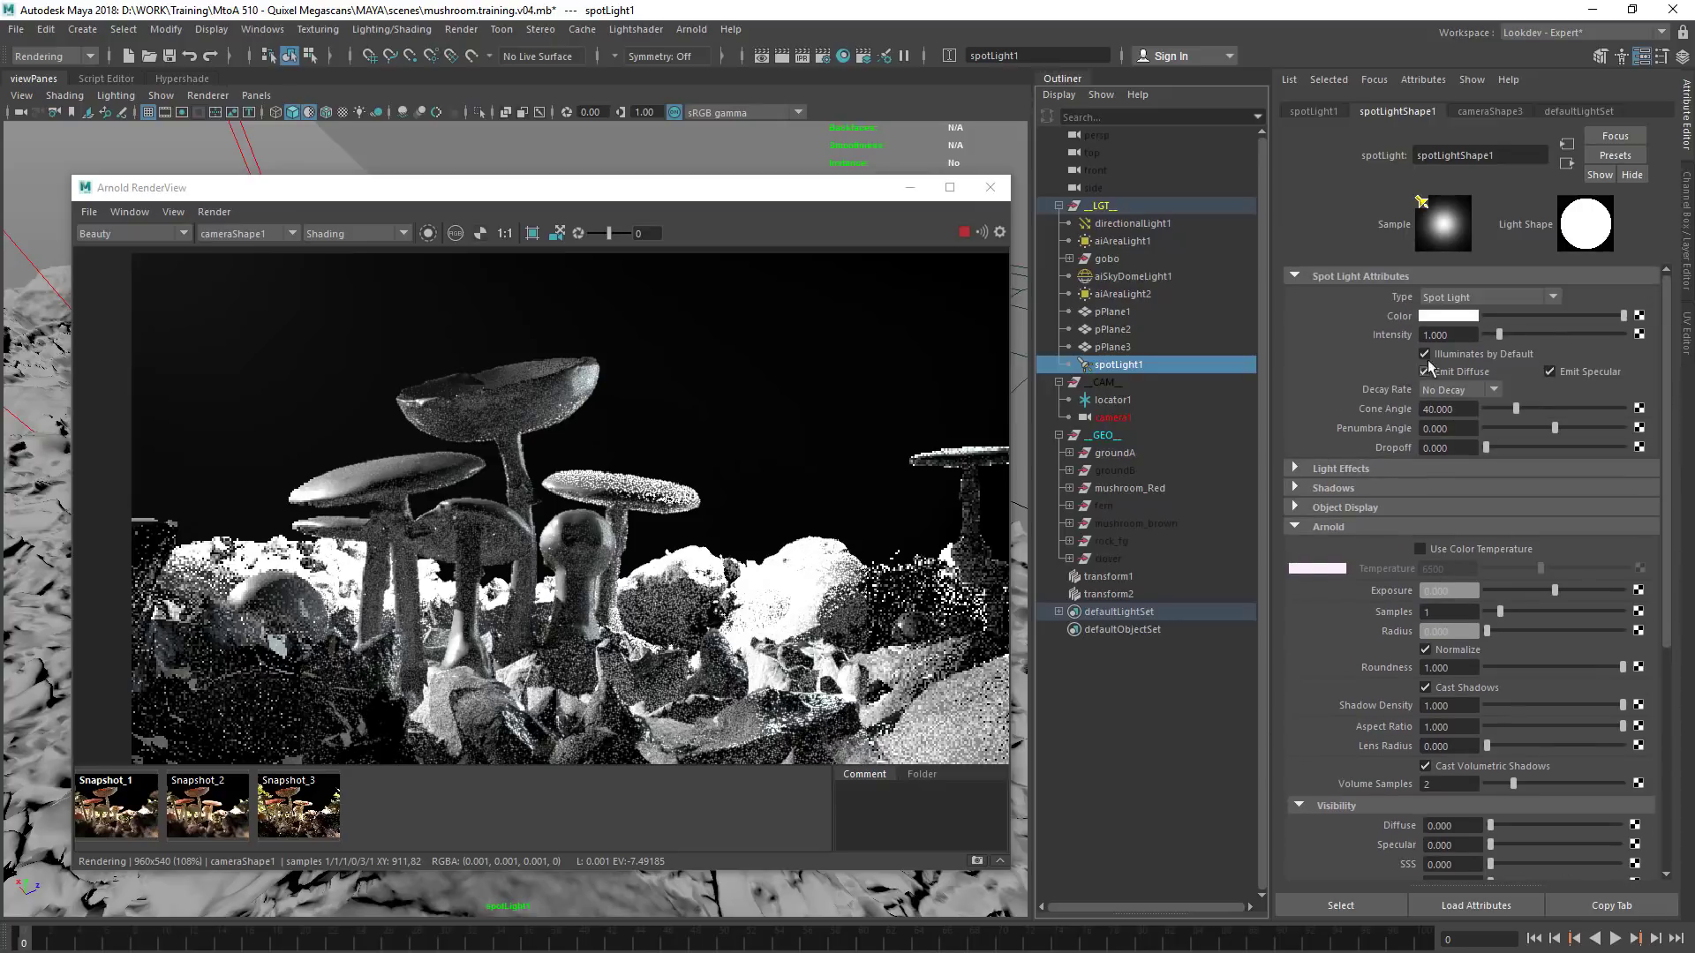
scroll(1359, 556, "down", 2)
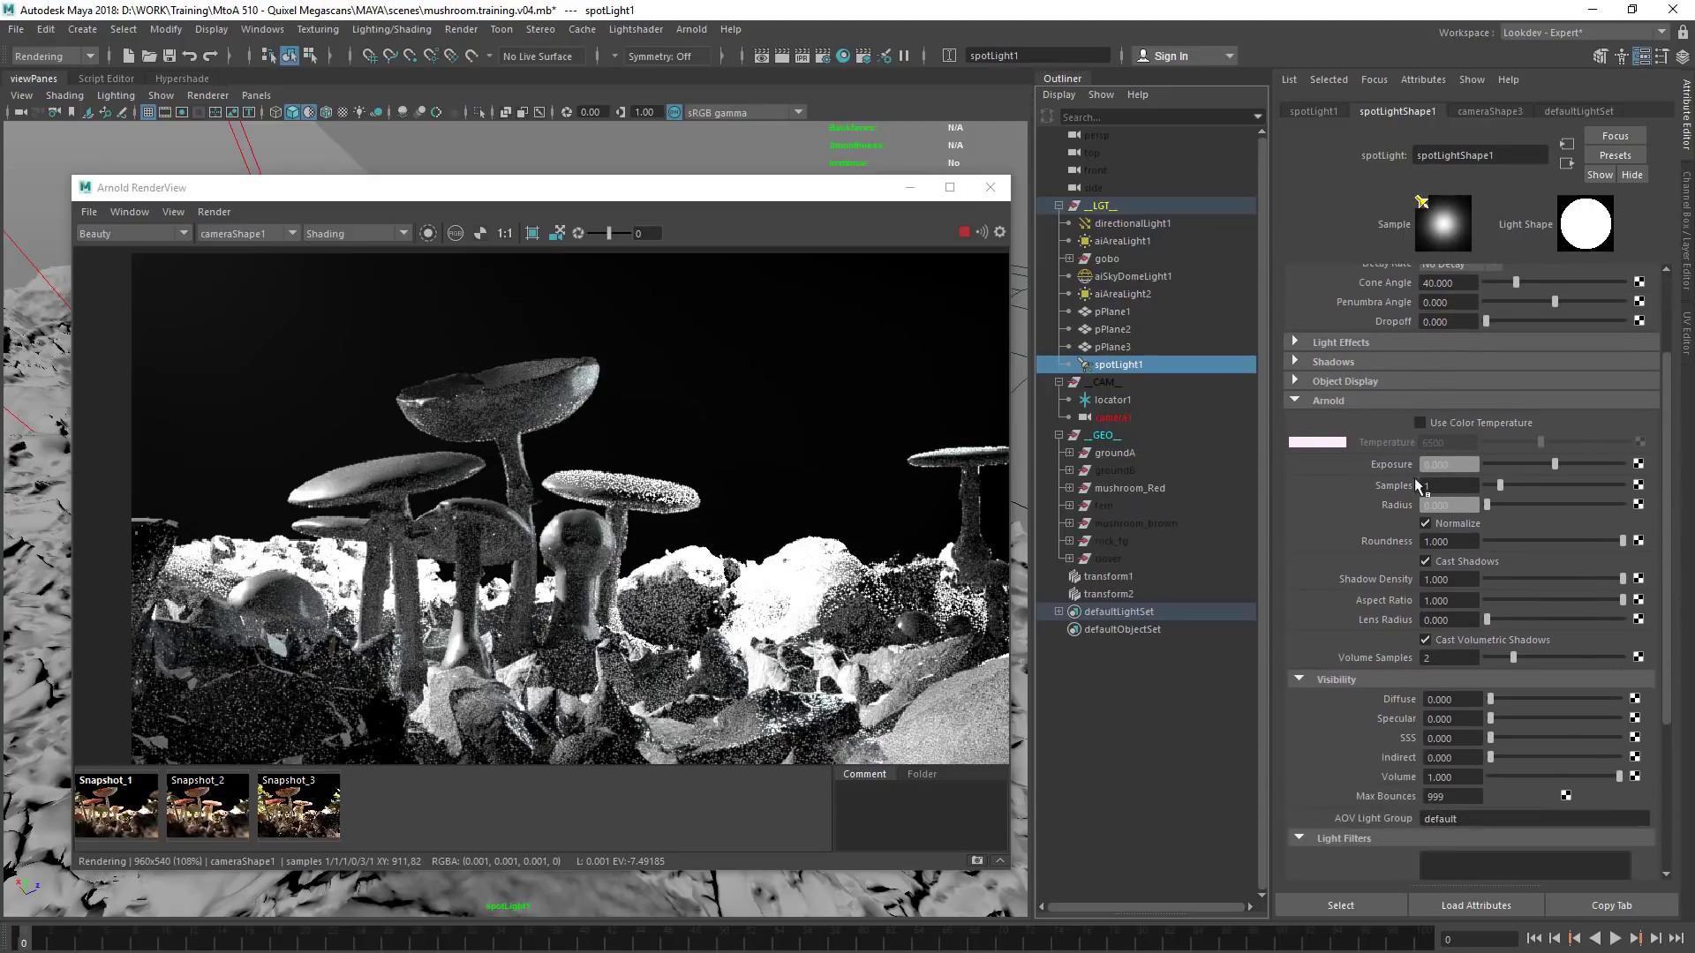
type("3")
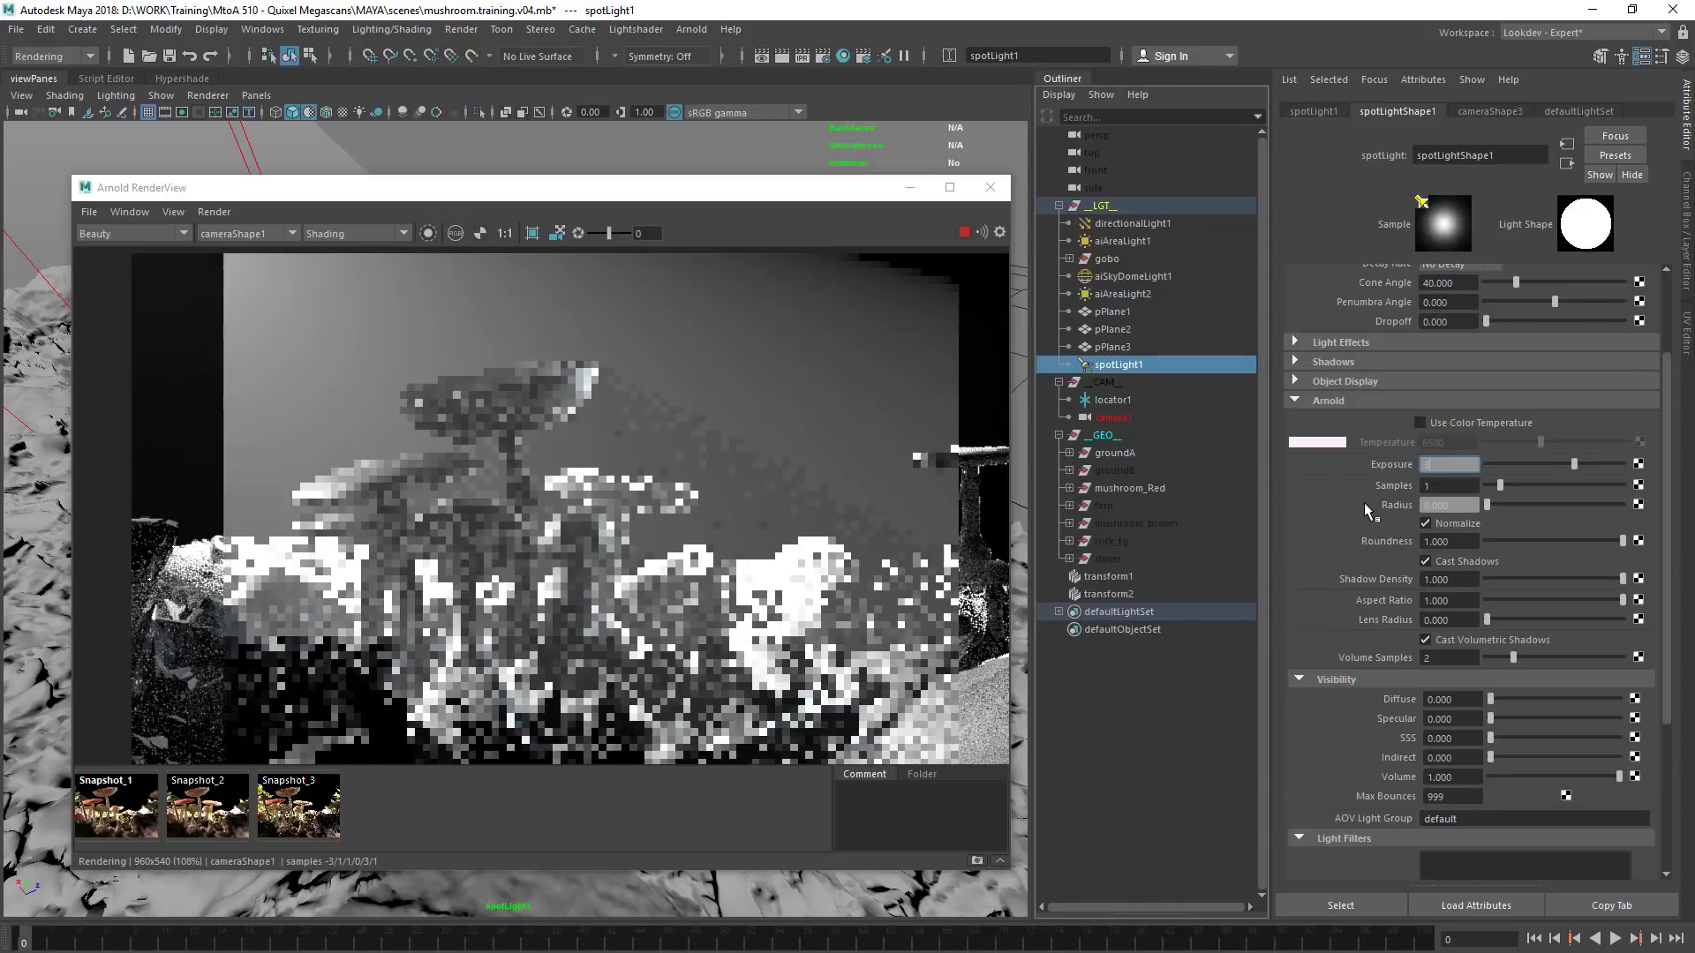
Narrow spotLight1's cone angle to about 10.5 degrees
mouse_move(620, 188)
left_mouse_down()
mouse_move(1270, 175)
mouse_move(647, 174)
left_mouse_up()
scroll(1362, 358, "up", 3)
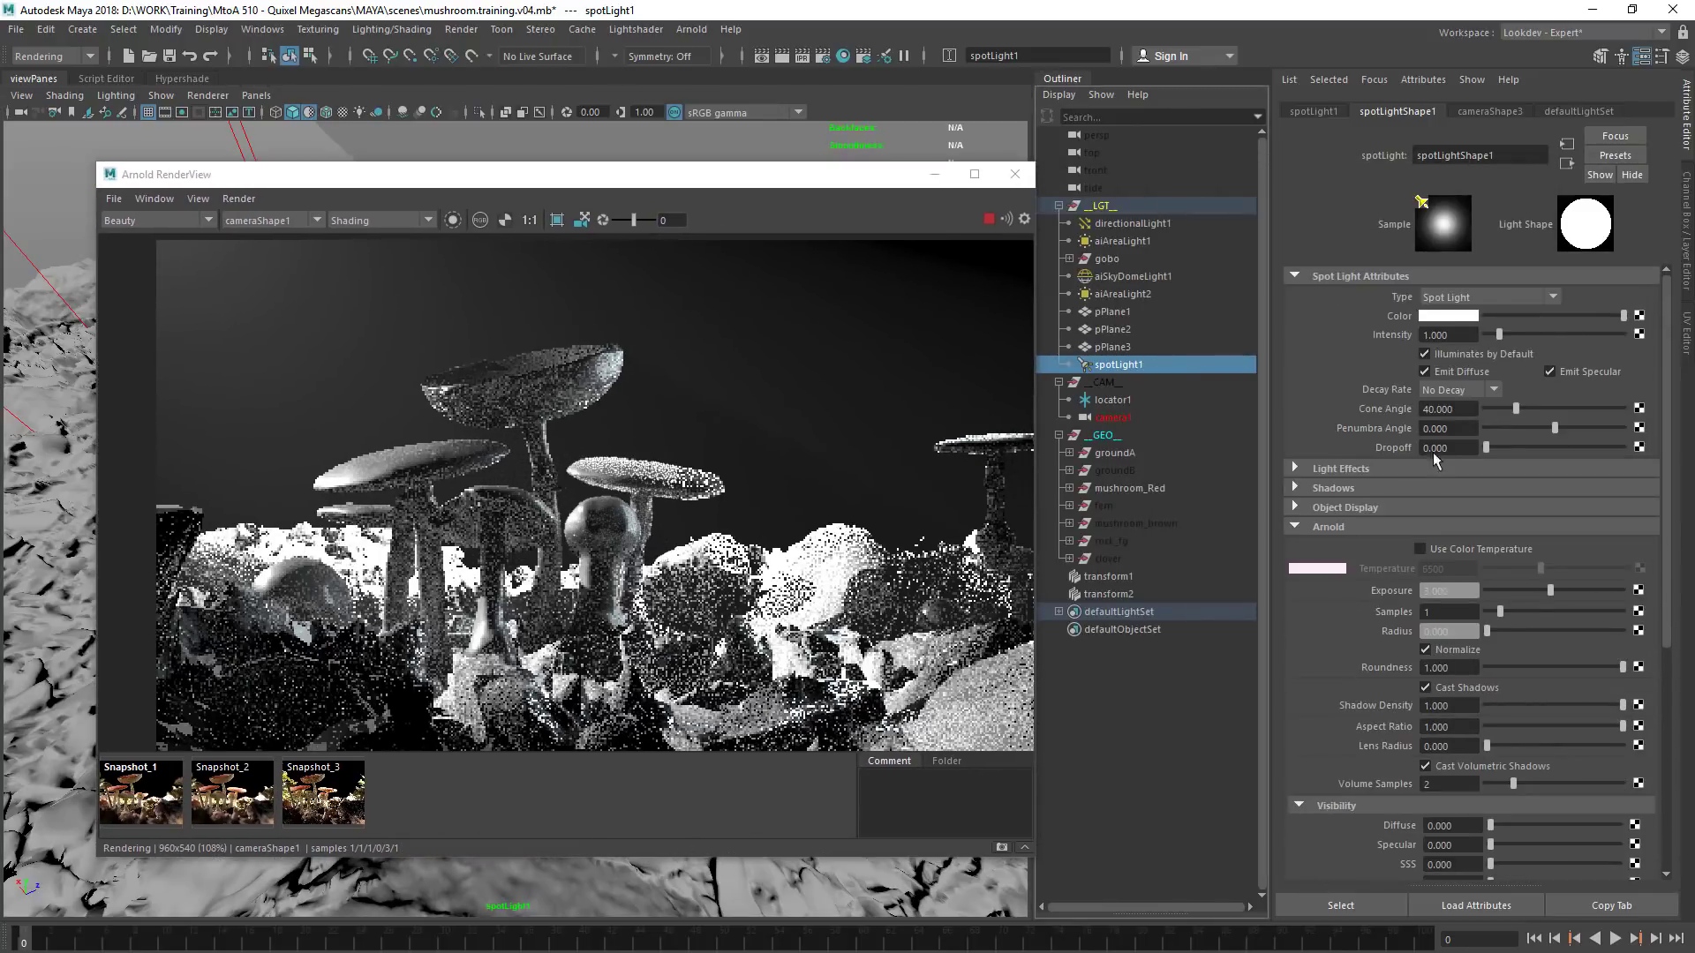
left_click_drag(1515, 409, 1493, 409)
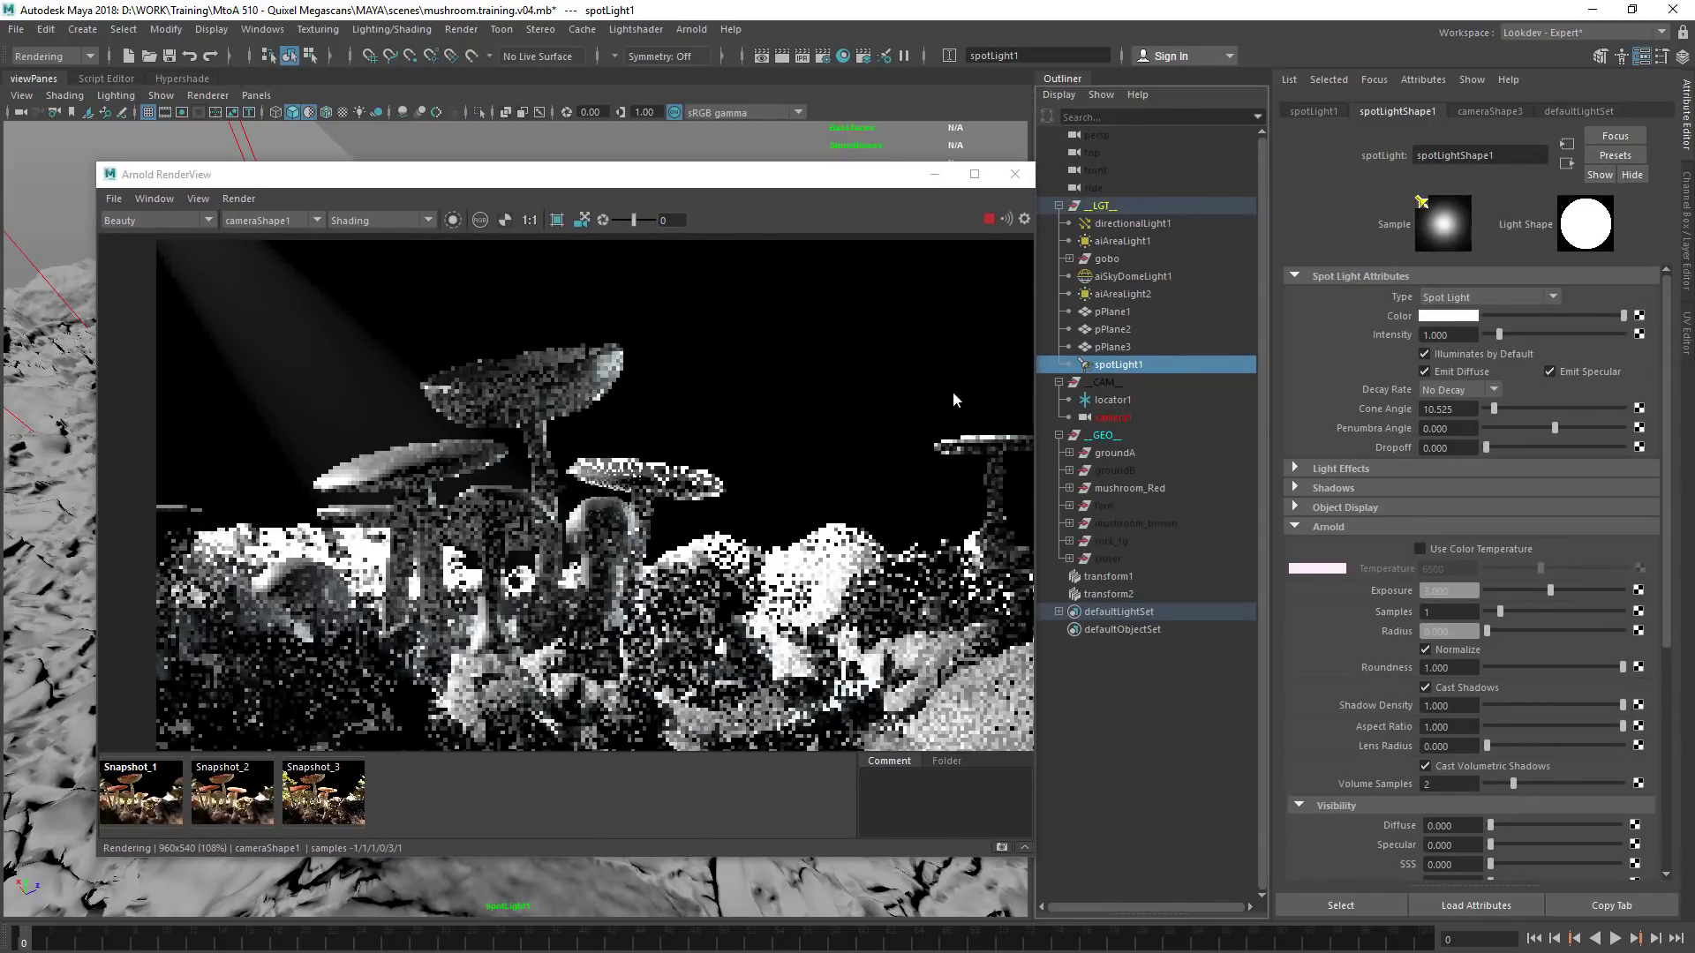
Re-aim spotLight1 through its own light view so the beam shifts across the mushrooms in the render
left_click_drag(618, 173, 1032, 187)
left_click_drag(918, 187, 1020, 178)
left_click_drag(516, 512, 394, 568, "alt")
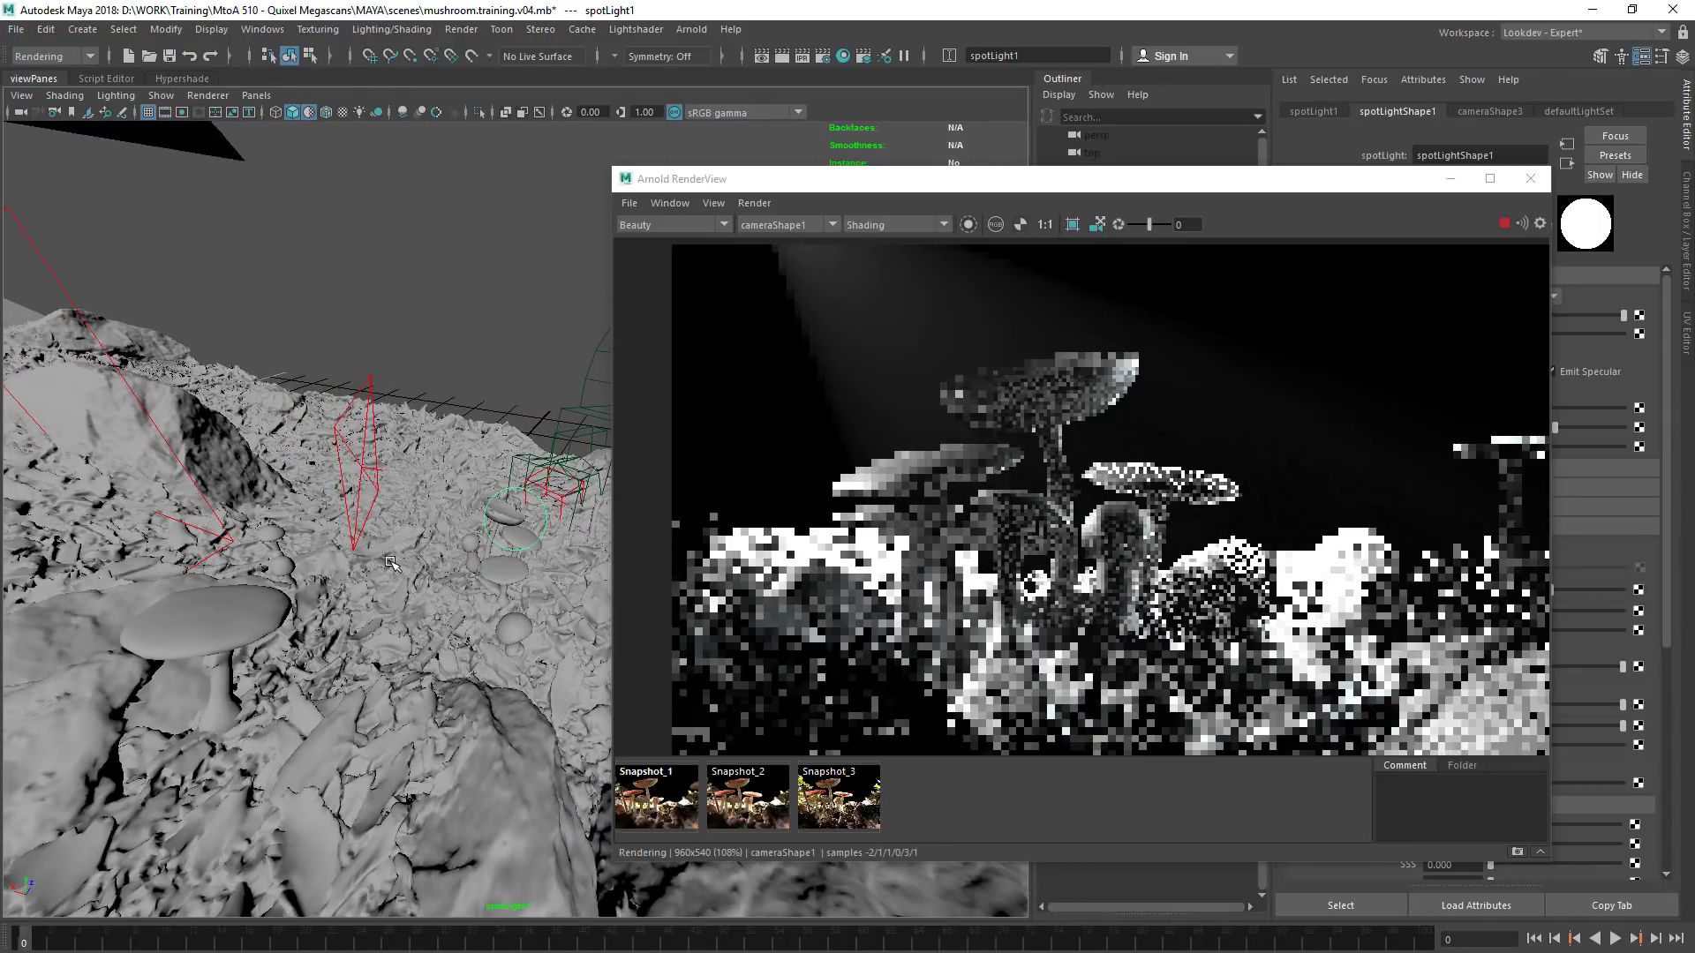
left_click_drag(883, 178, 381, 132)
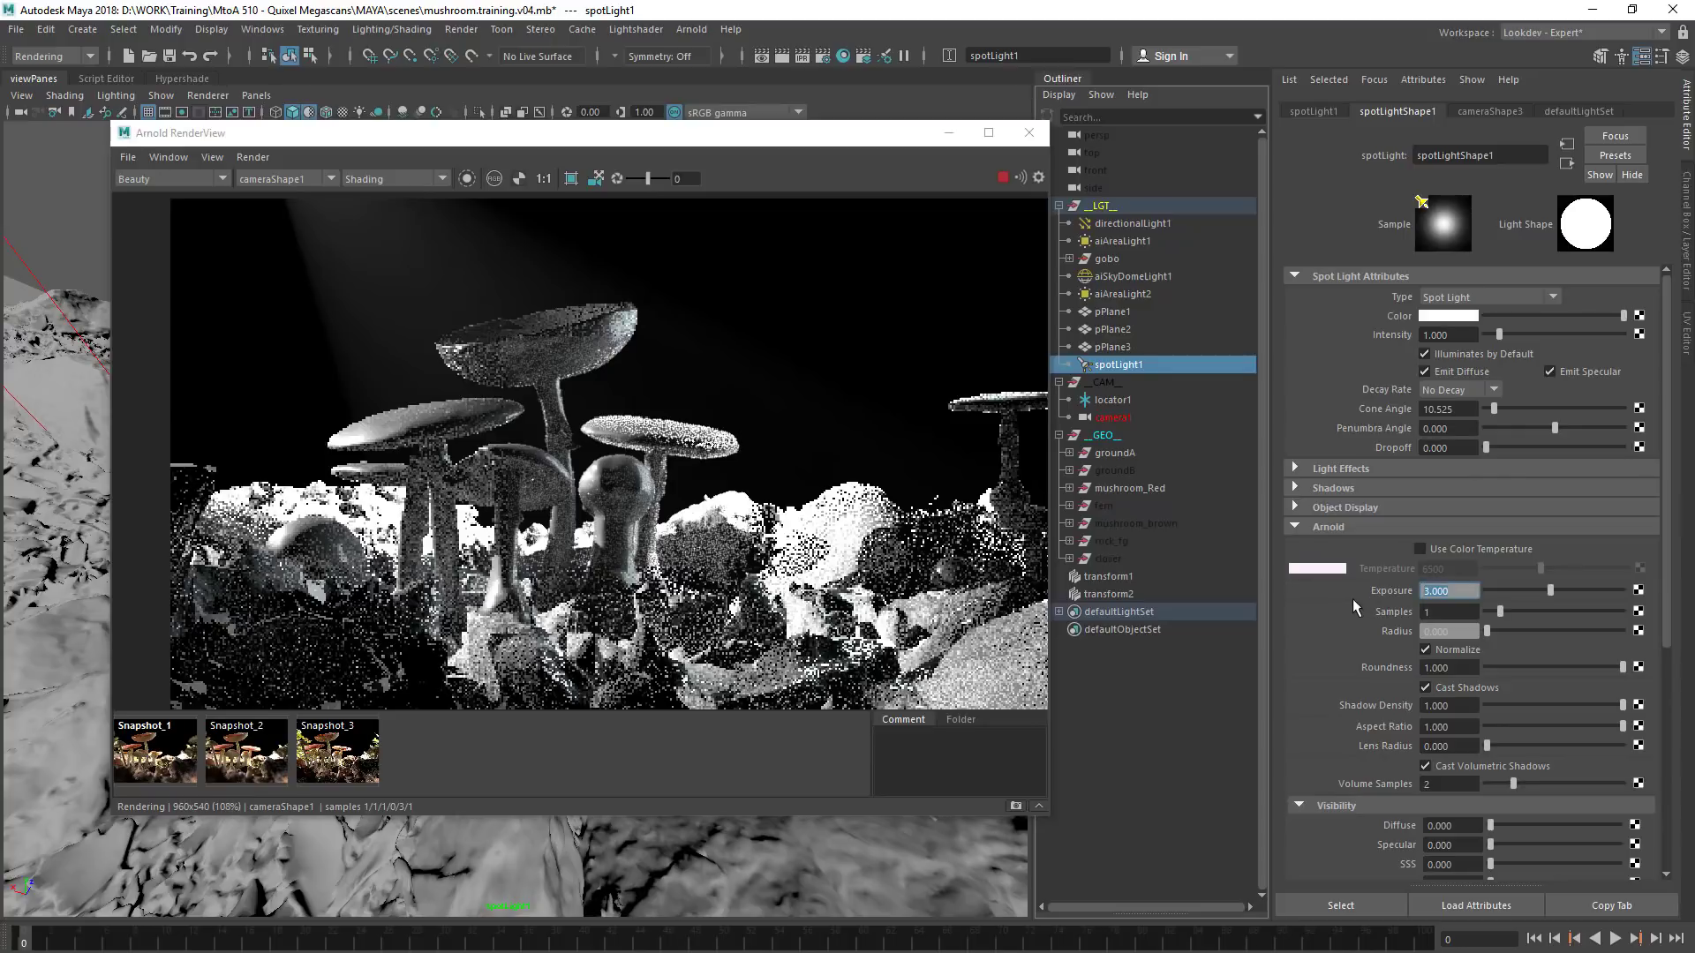
Raise spotLight1's Arnold exposure to 6 and adjust its aim through the light view
type("6")
key("Return")
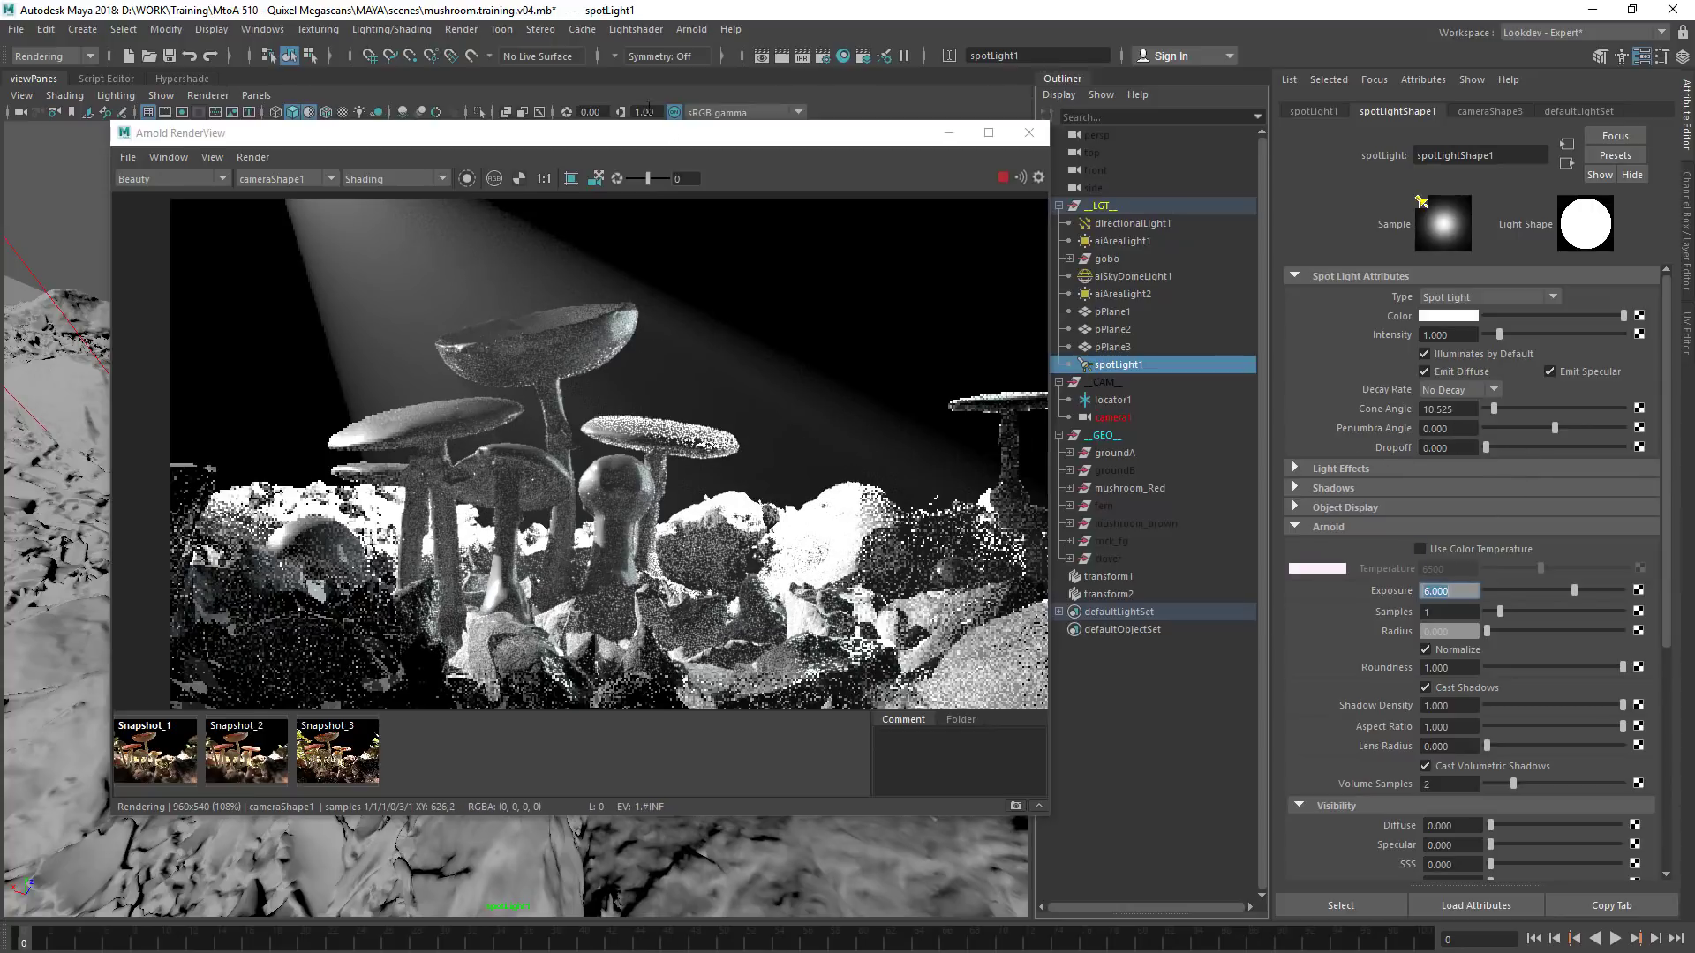
left_click_drag(615, 141, 1134, 158)
left_click_drag(307, 453, 421, 433, "alt")
left_click_drag(1130, 149, 907, 170)
Limit the render to a crop region around the beam, and soften spotLight1 with penumbra angle about 5.8 and dropoff about 19.9
left_click_drag(935, 268, 507, 396)
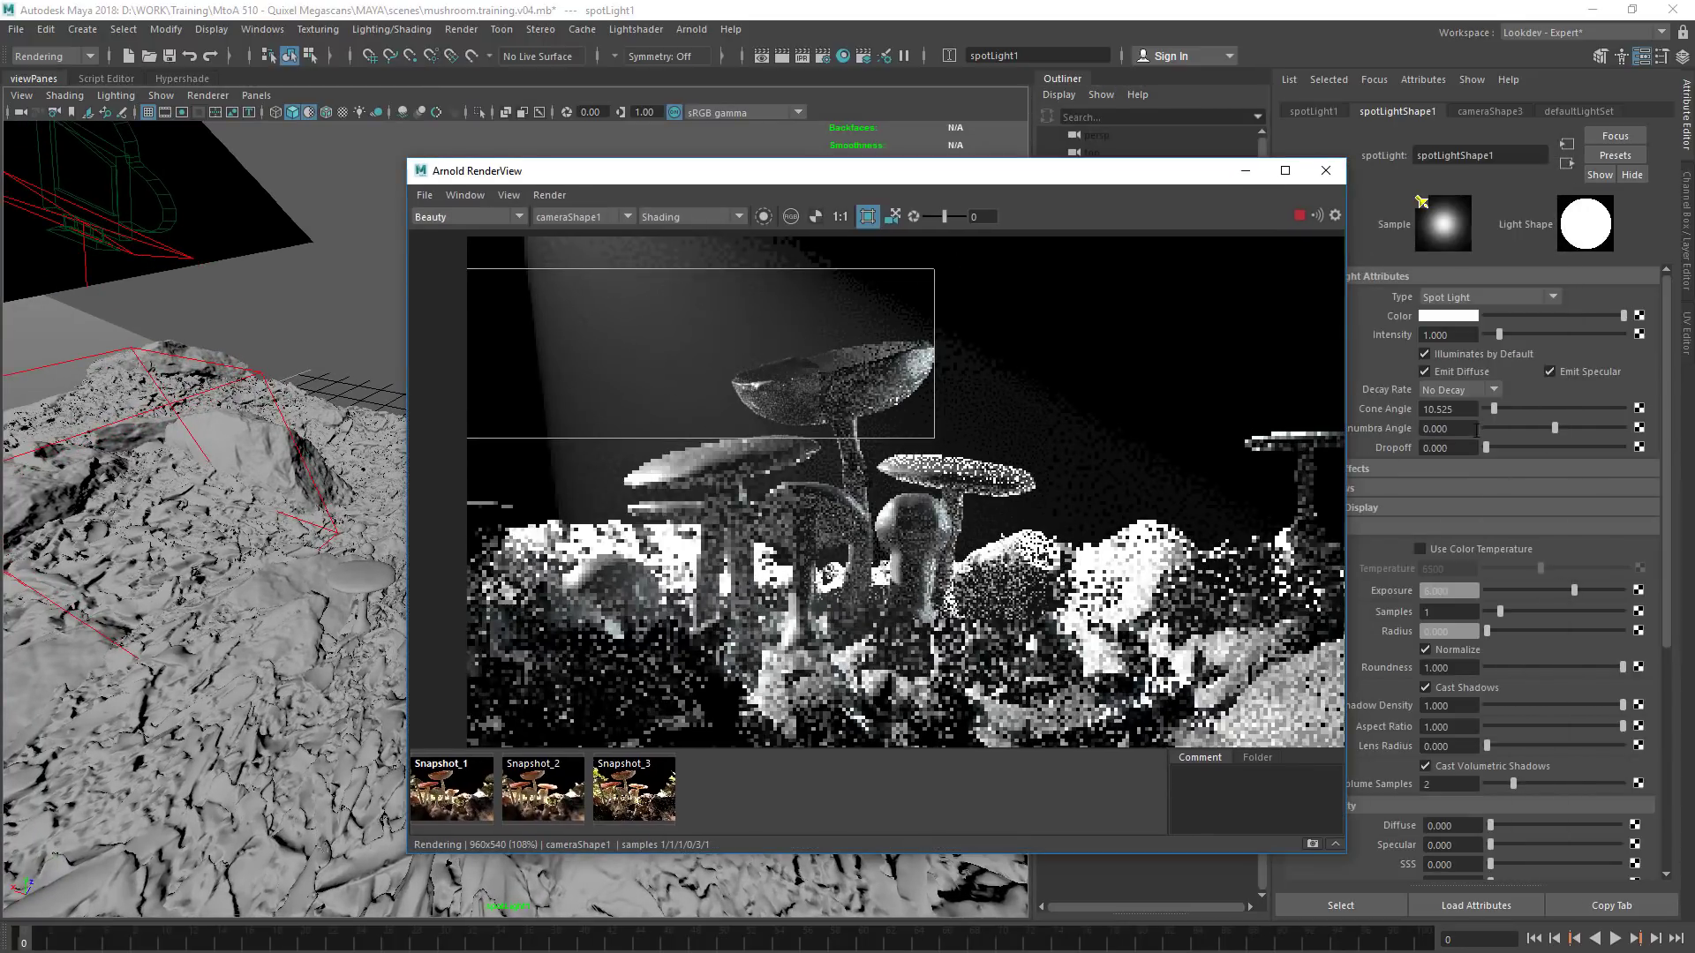
left_click_drag(1498, 448, 1647, 432)
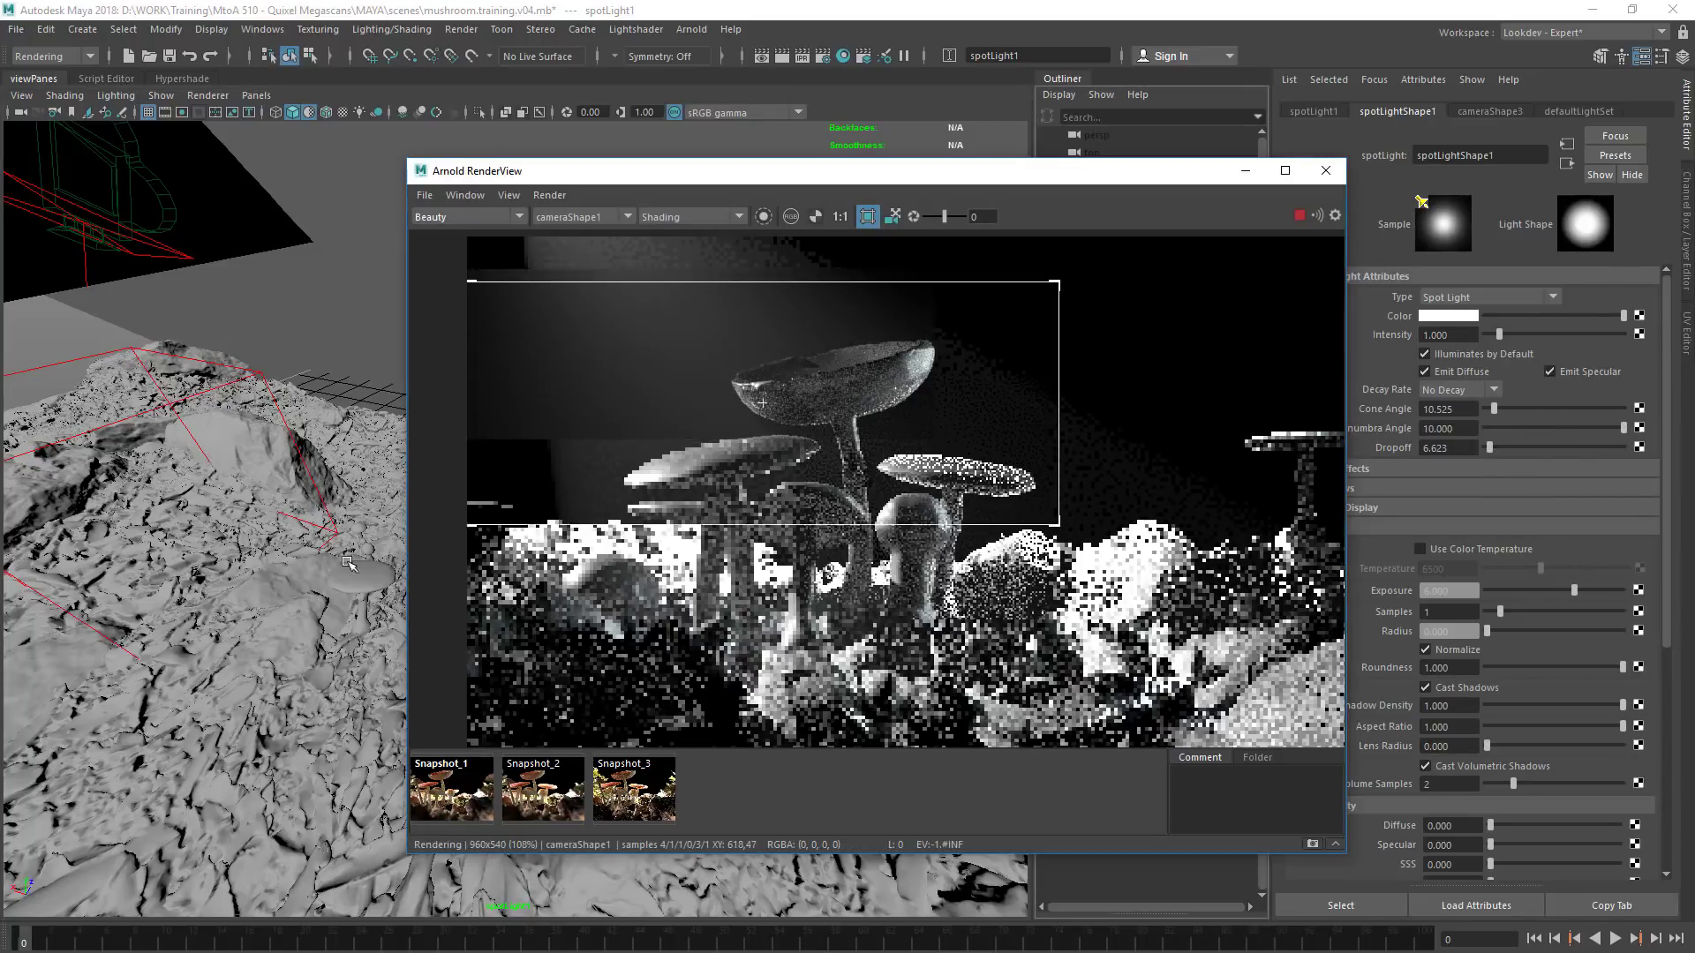
mouse_move(1621, 430)
left_mouse_down()
mouse_move(1557, 425)
mouse_move(1597, 426)
left_mouse_up()
left_click_drag(1483, 448, 1498, 449)
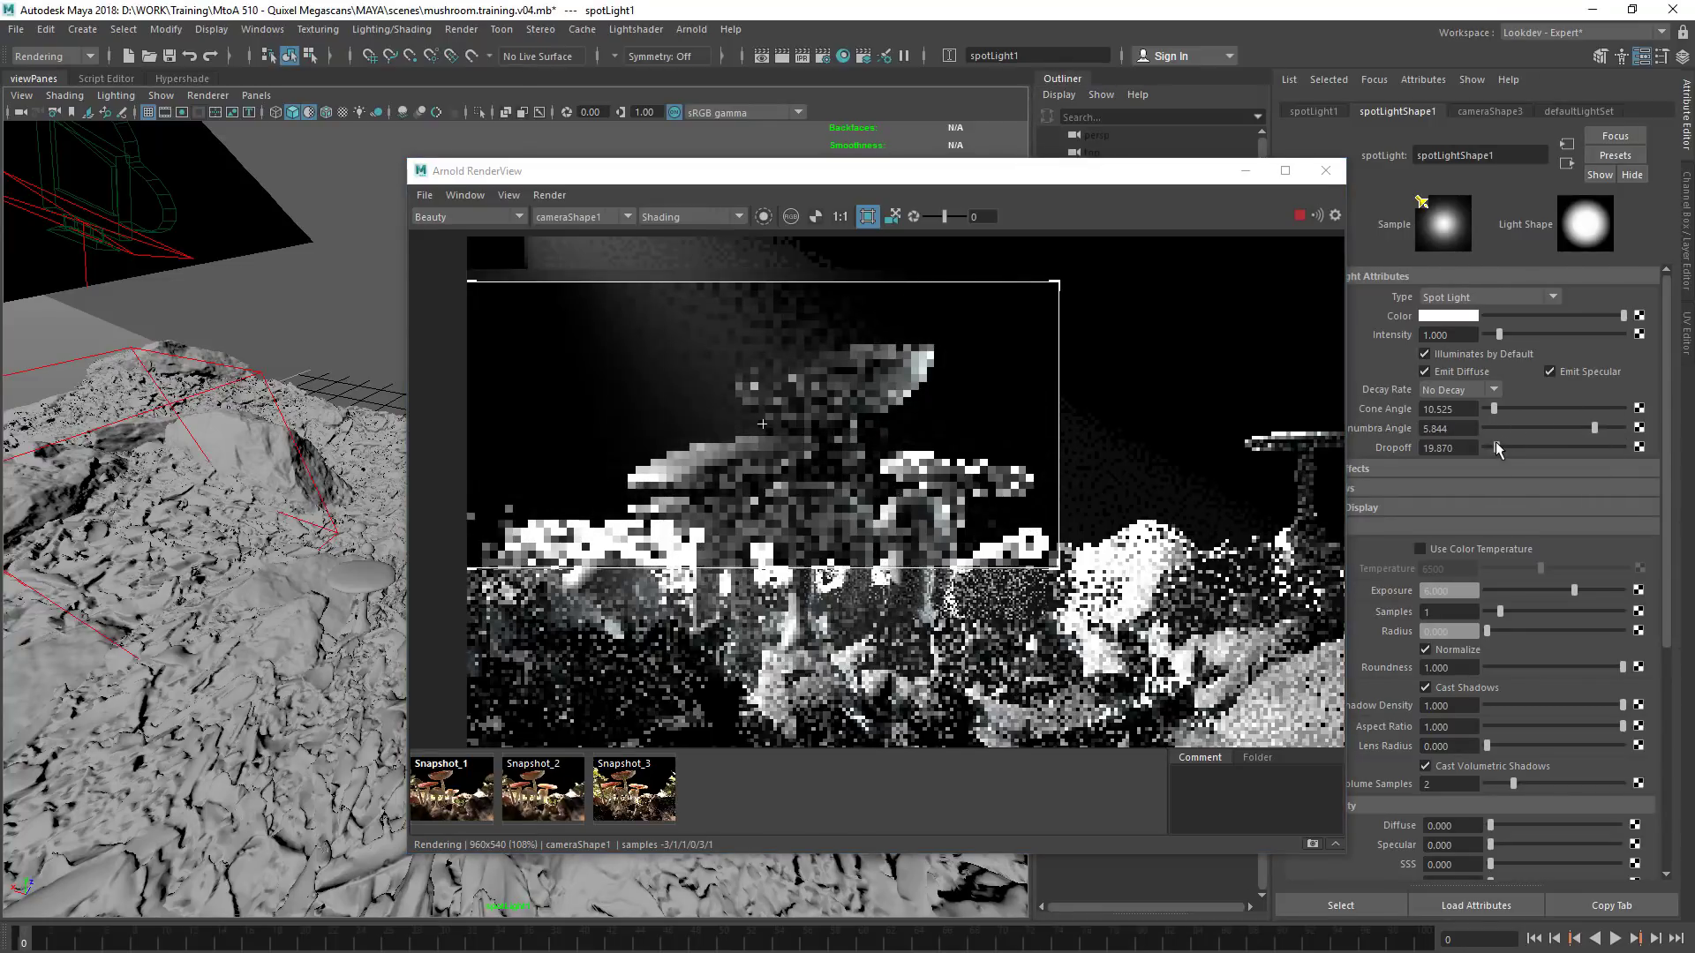
Set spotLight1's penumbra angle to 10 and widen its cone angle to about 33.9
left_click_drag(1595, 428, 1636, 439)
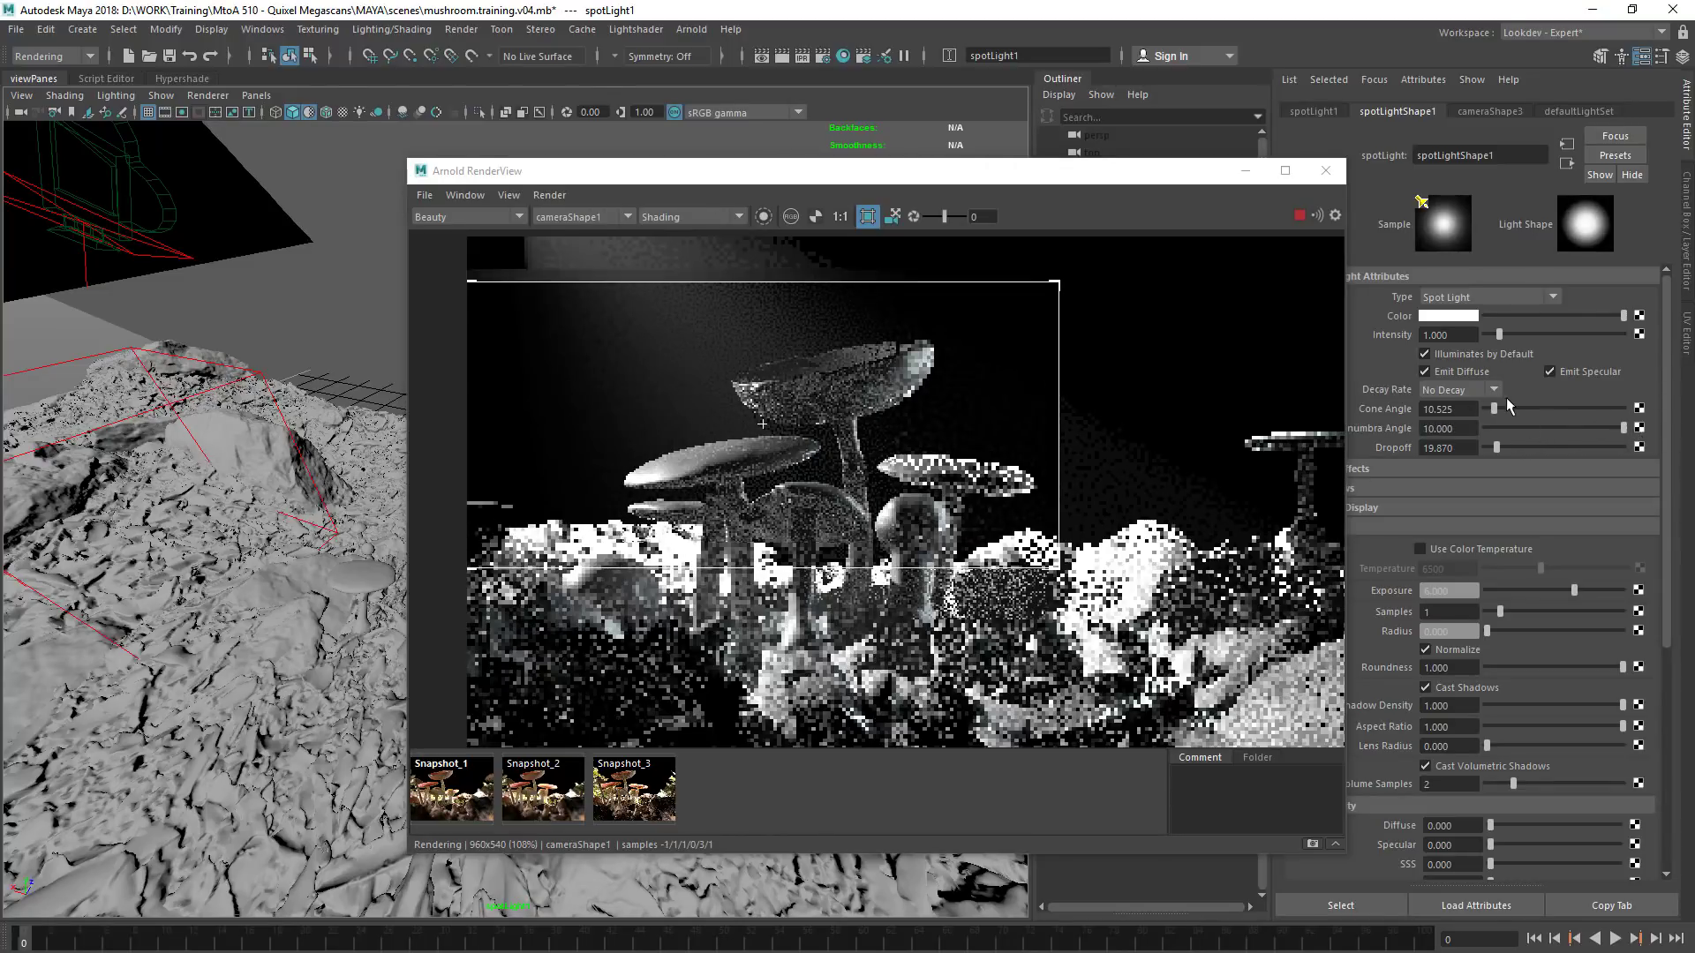
left_click_drag(1500, 408, 1512, 407)
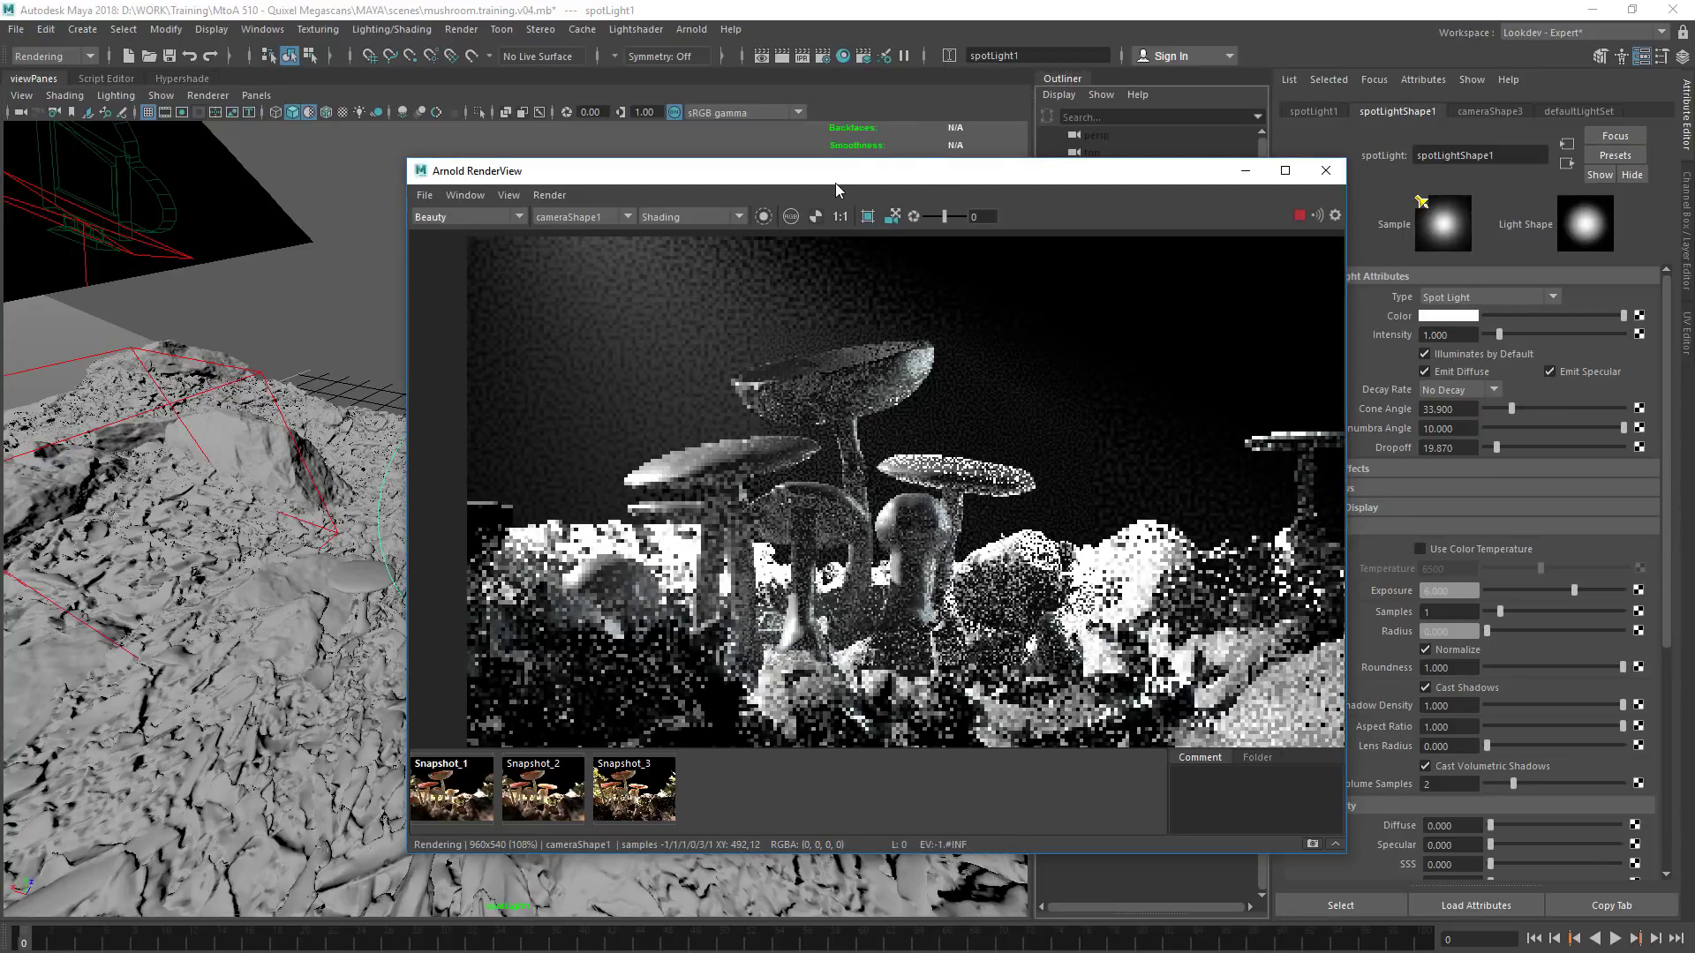
Pull spotLight1 farther back from the scene through its light view and narrow its cone angle to about 0.006
left_click_drag(836, 175, 1241, 186)
right_click_drag(424, 397, 97, 476, "alt")
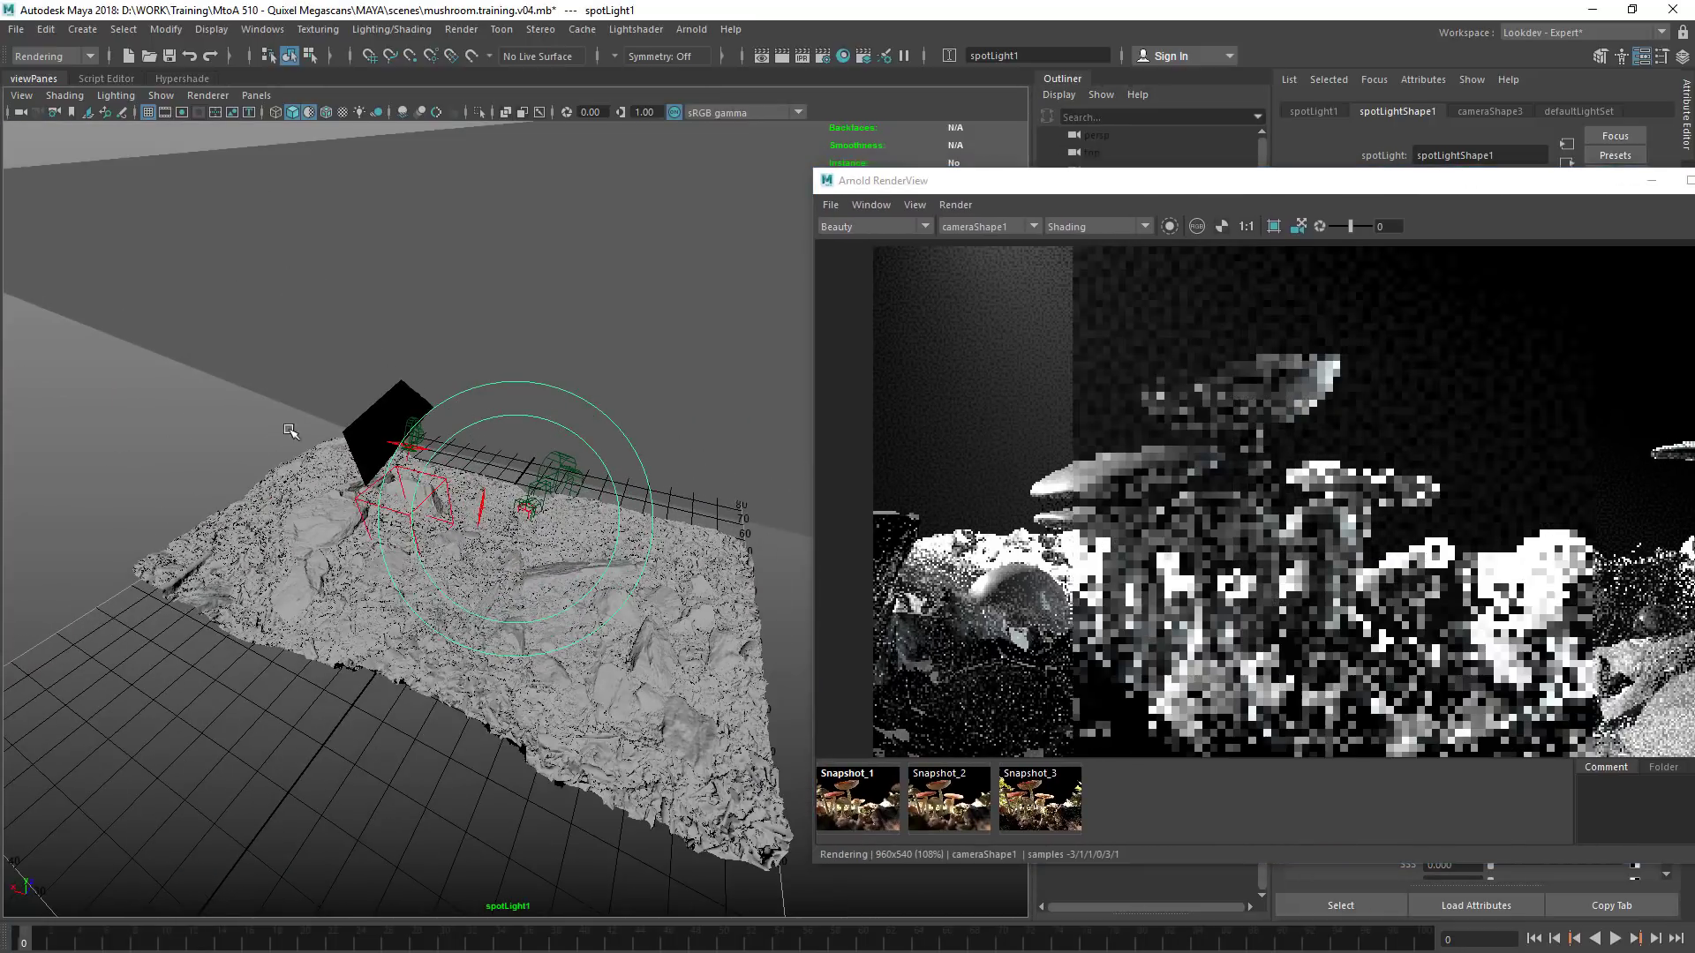
right_click_drag(537, 475, 285, 522, "alt")
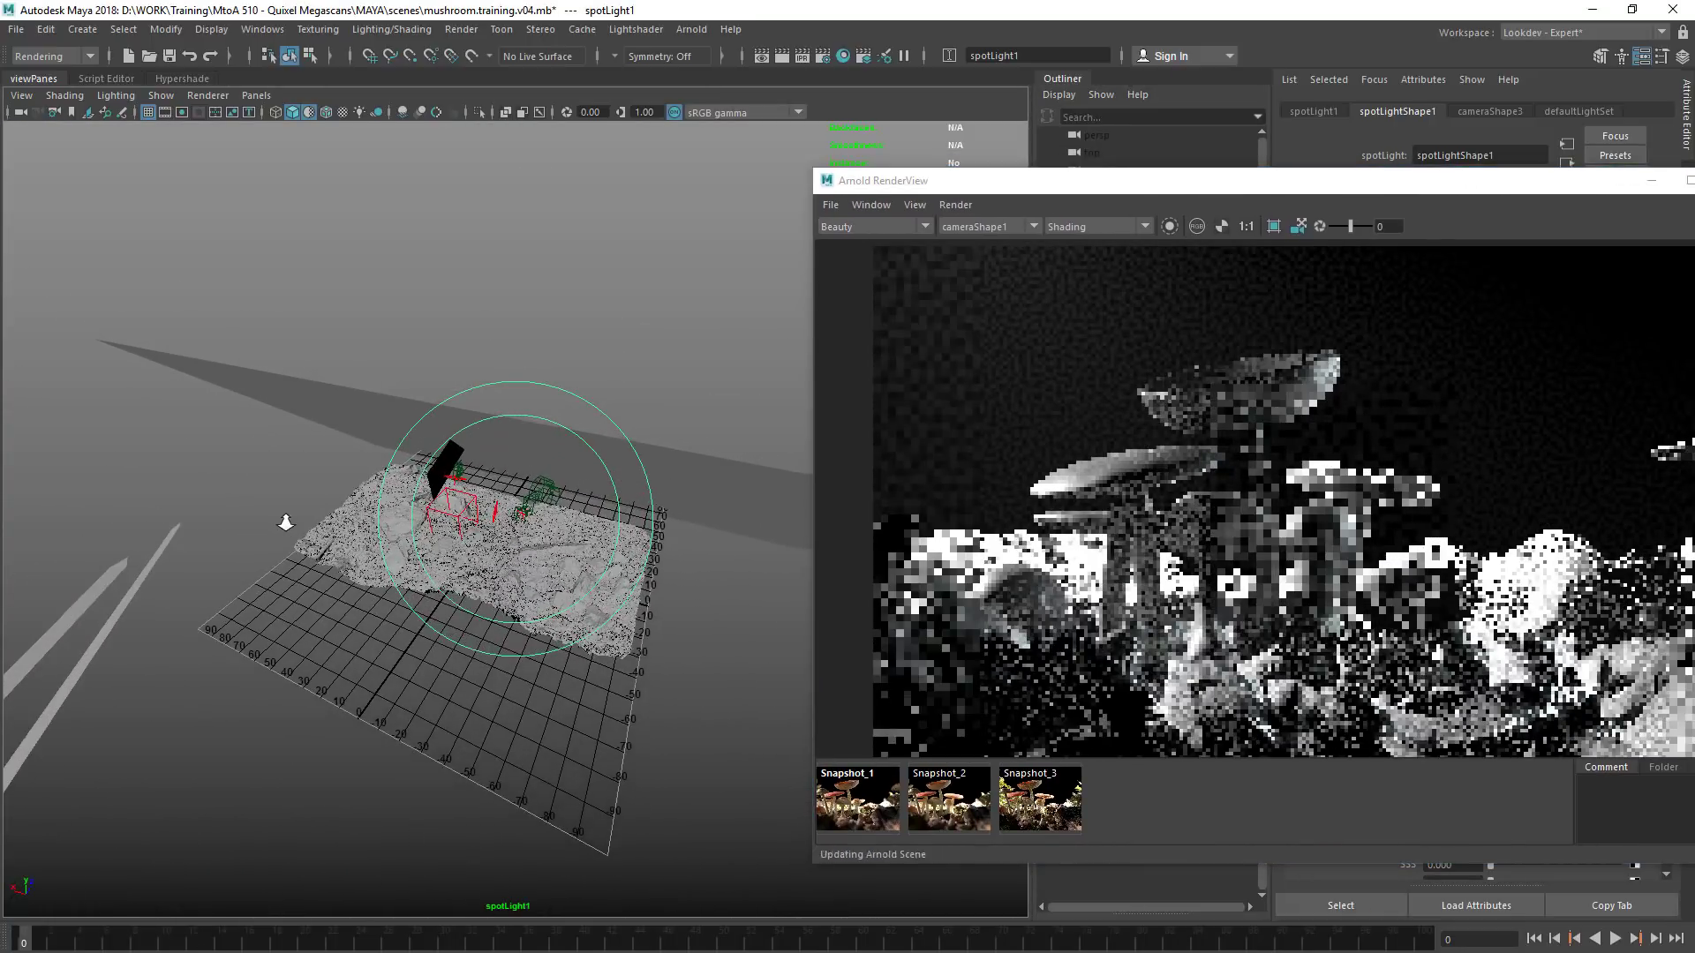
left_click_drag(971, 180, 231, 179)
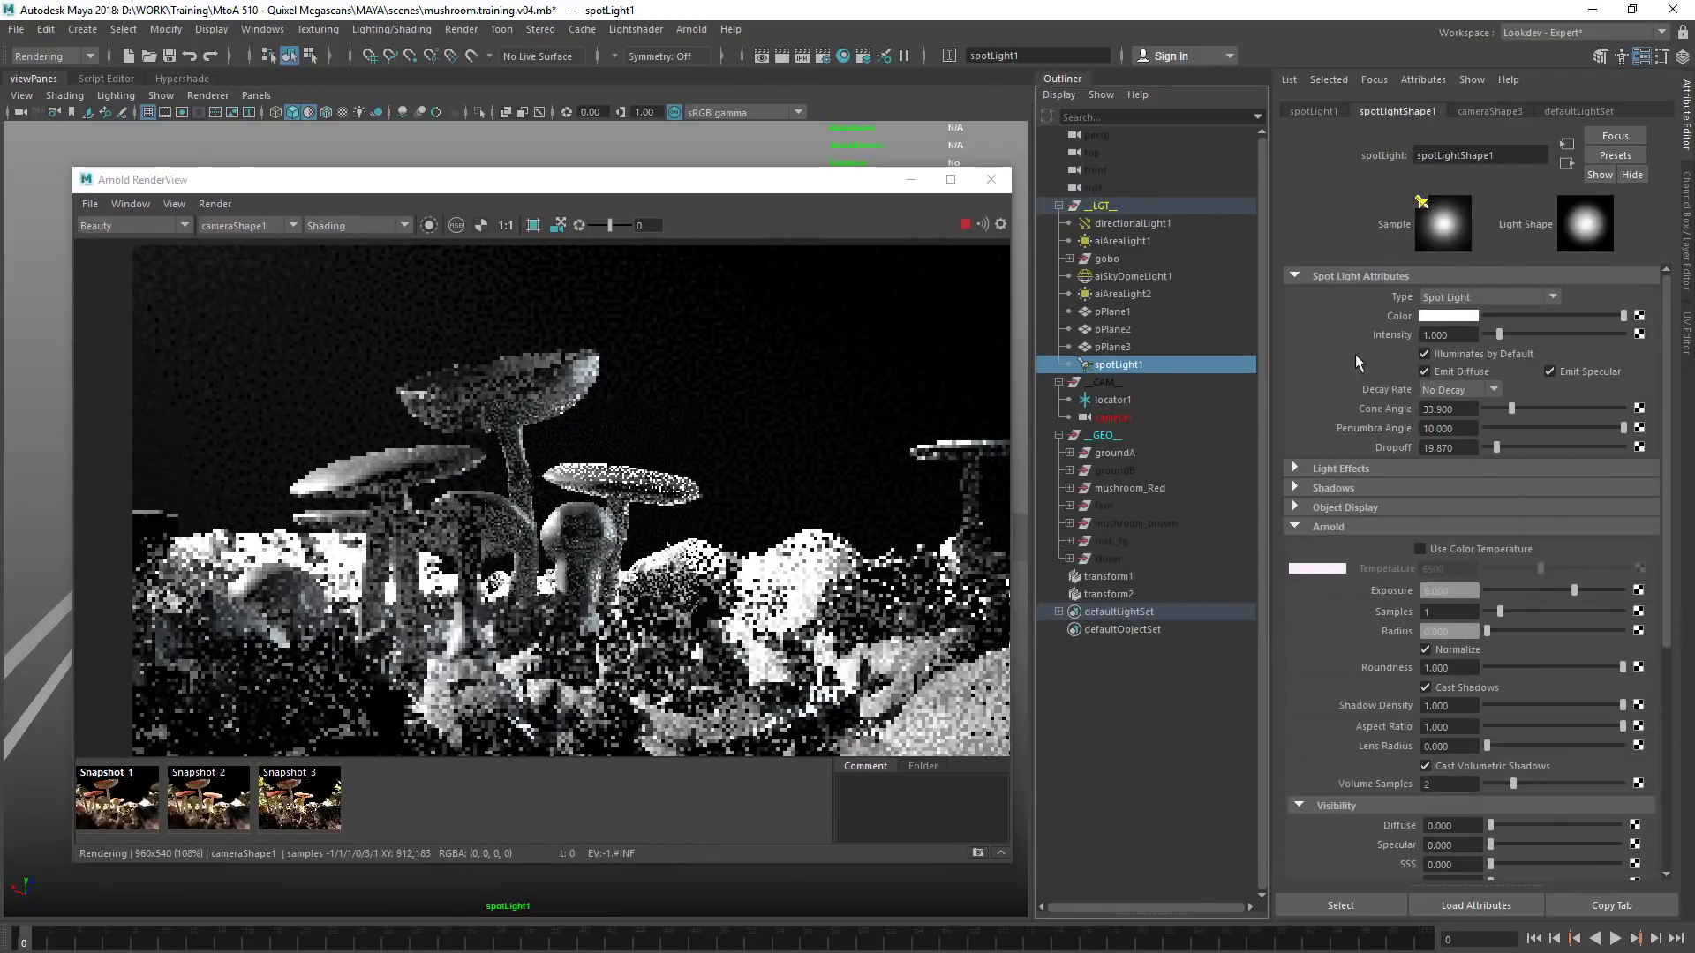
left_click(1491, 411)
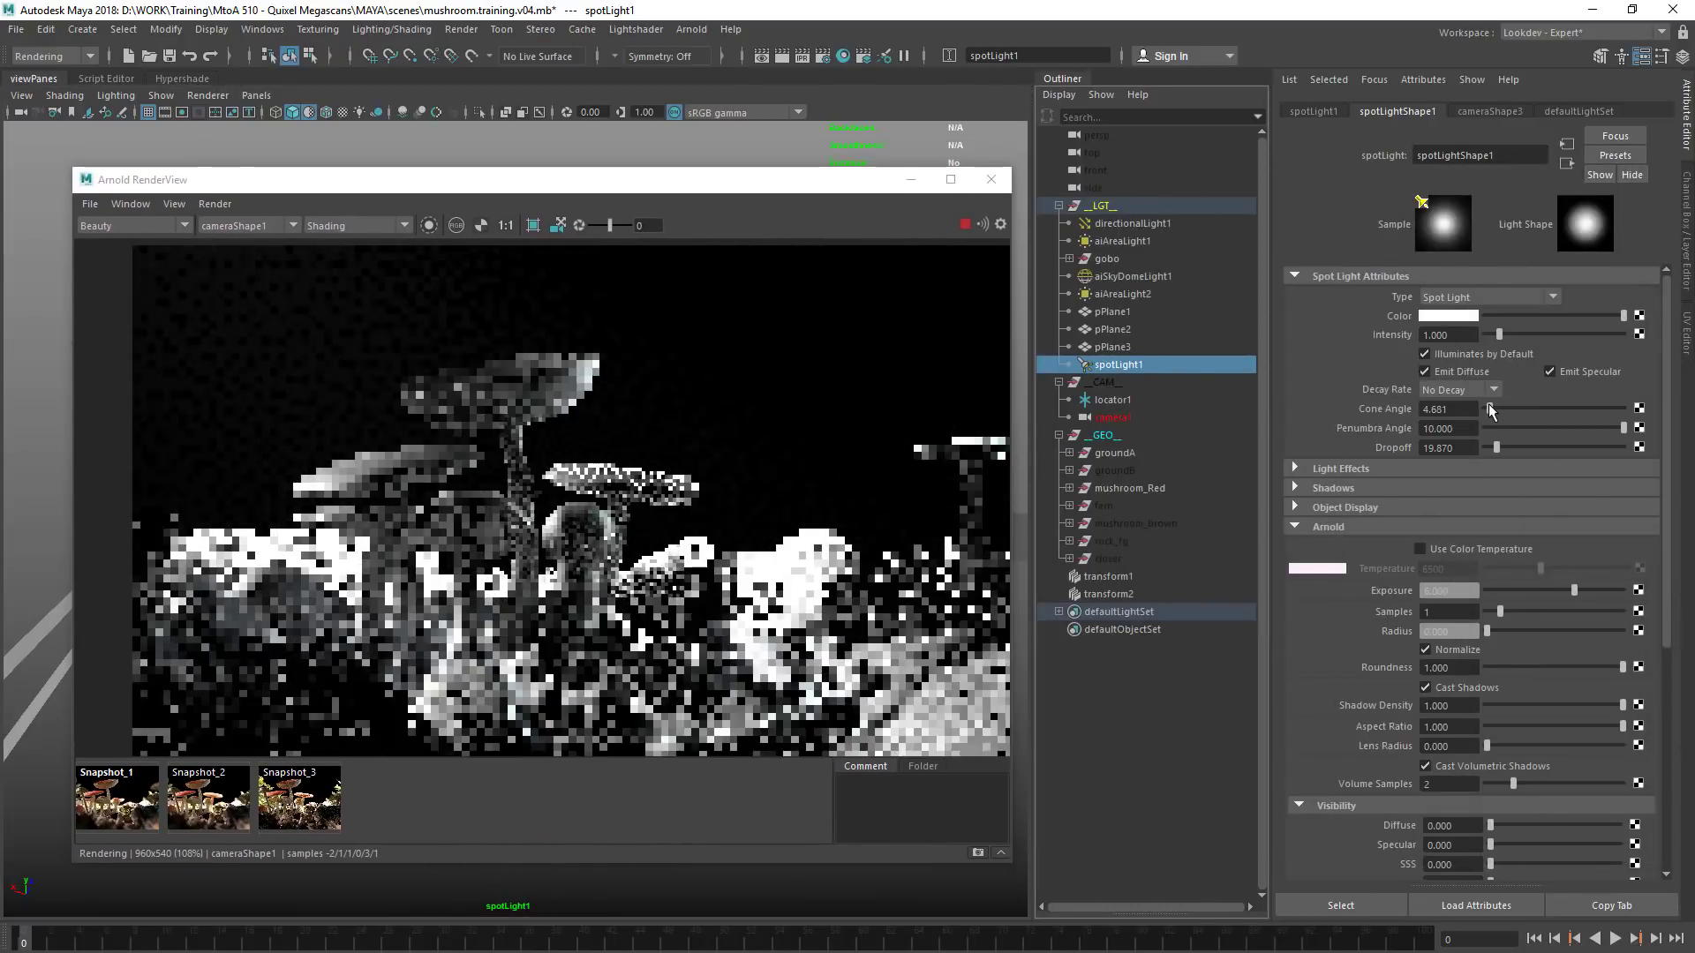
left_click_drag(1490, 410, 1486, 410)
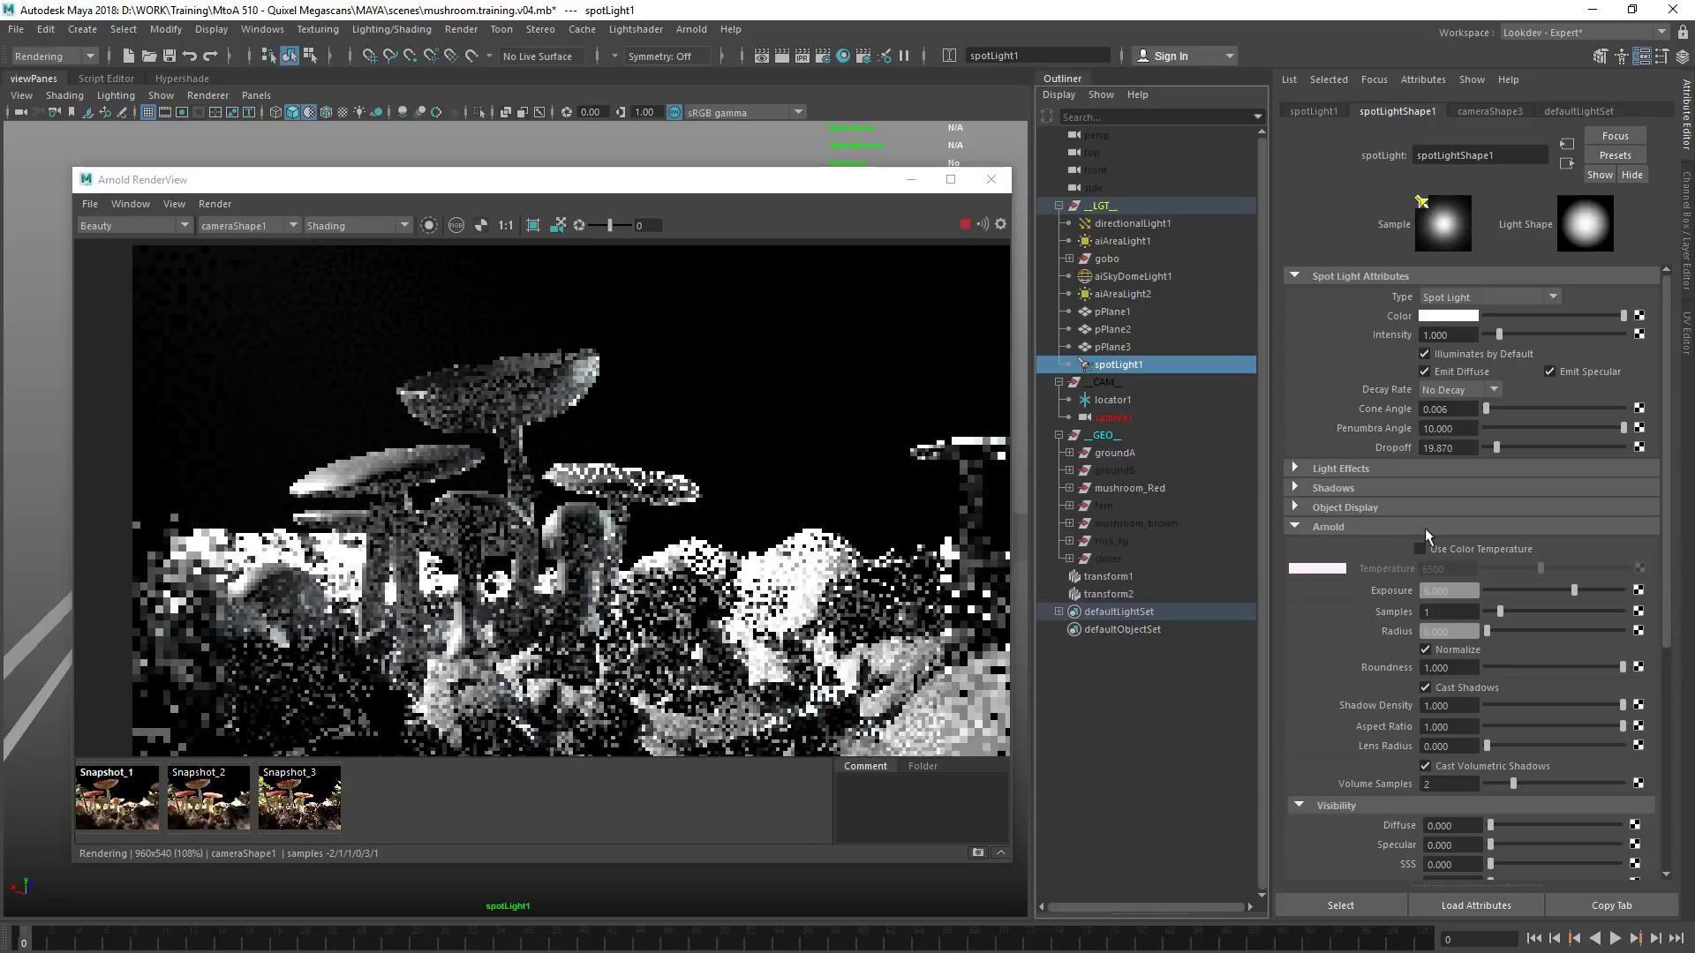
Move spotLight1 still farther back through its light view and rebalance its Arnold exposure, trying 15 before reducing it to a faint haze
type("15")
key("Return")
left_click_drag(693, 181, 1193, 165)
left_click_drag(393, 533, 346, 533, "alt")
left_click_drag(870, 164, 517, 165)
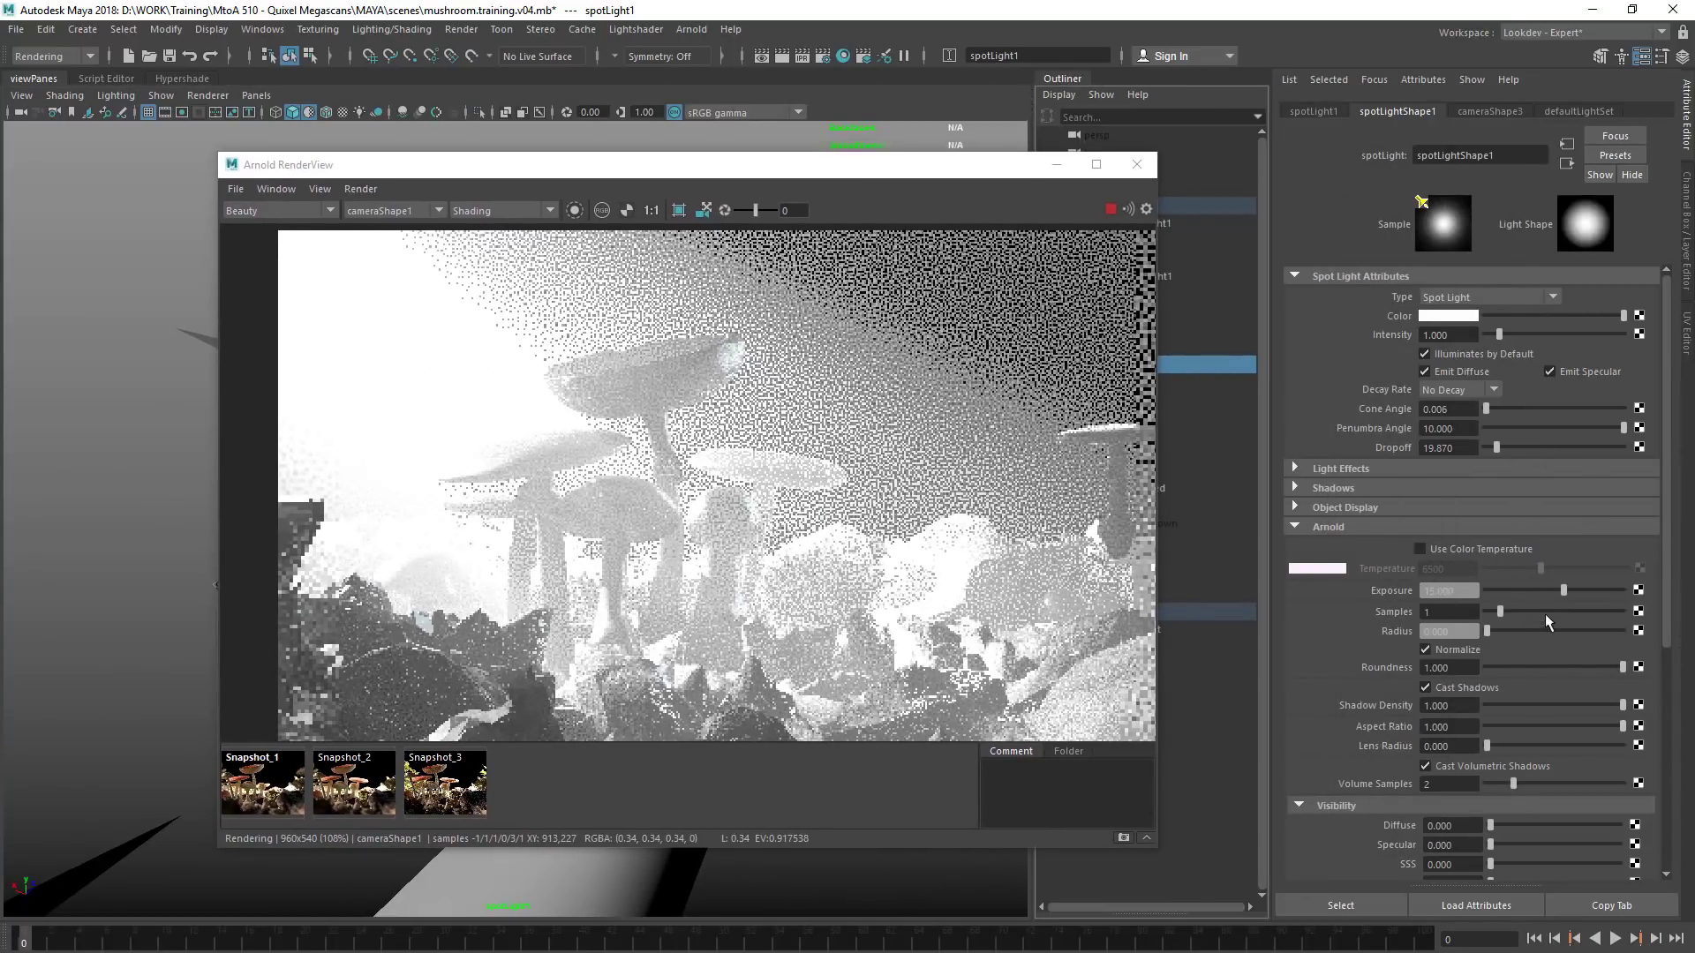
left_click_drag(1564, 586, 1544, 584)
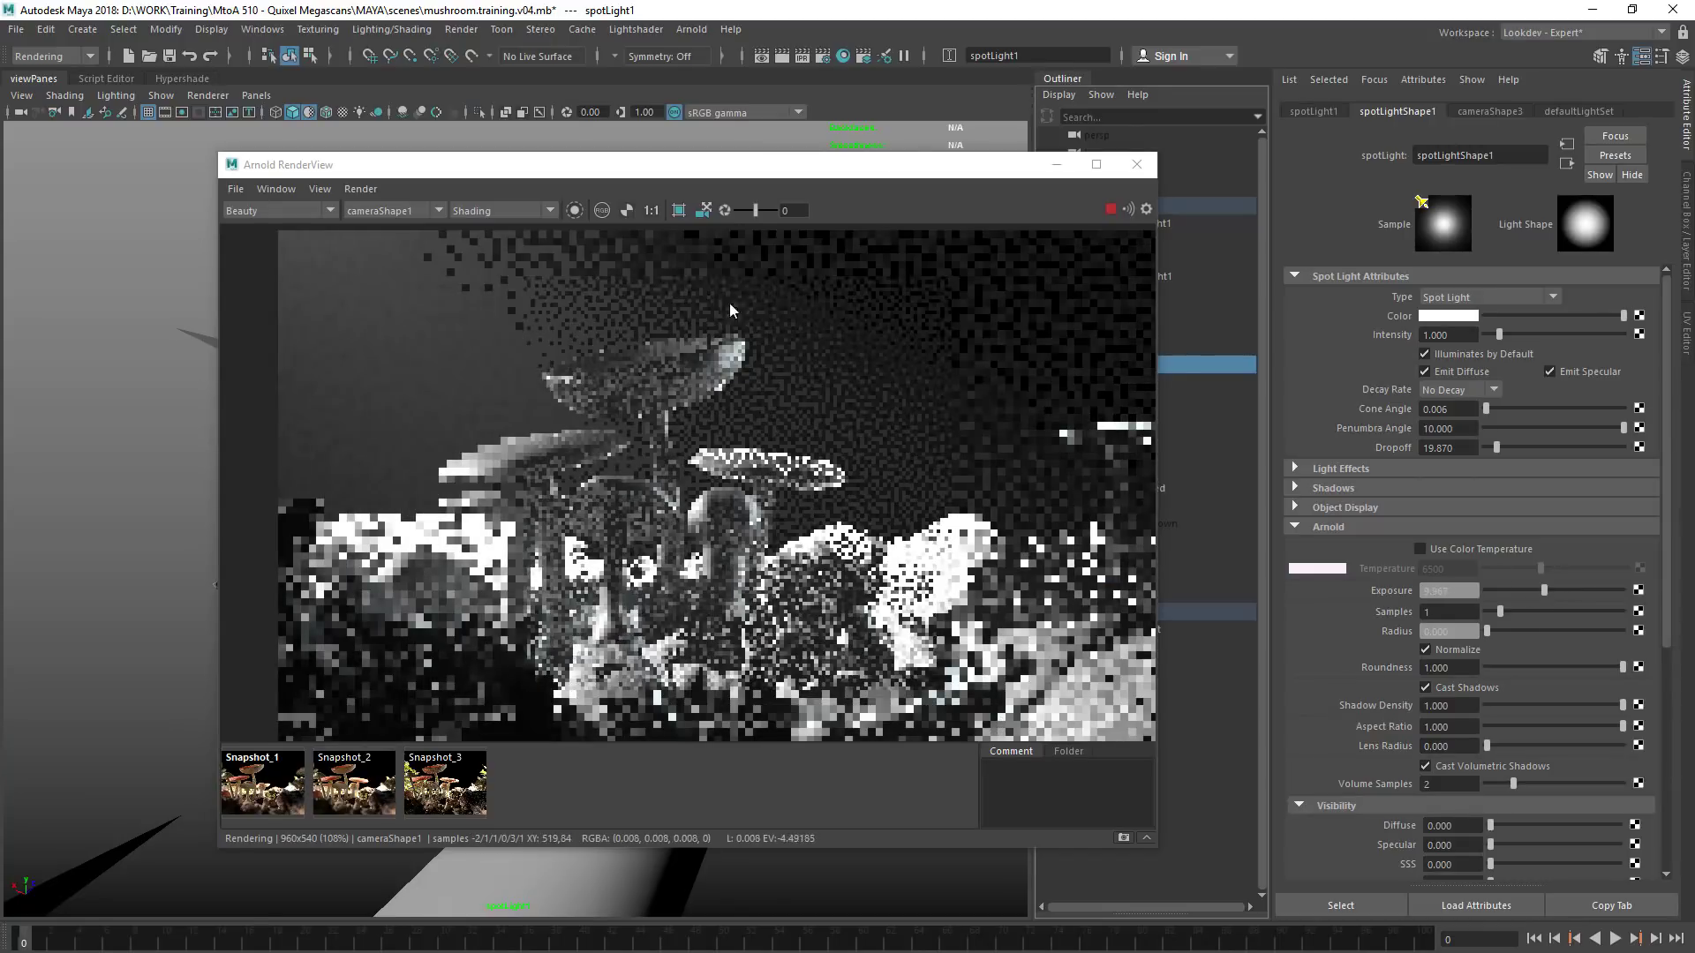
Raise spotLight1's dropoff to about 96 and bring the light close to the mushrooms through its light view
mouse_move(662, 324)
left_mouse_down("alt")
mouse_move(985, 326)
mouse_move(641, 346)
left_mouse_up("alt")
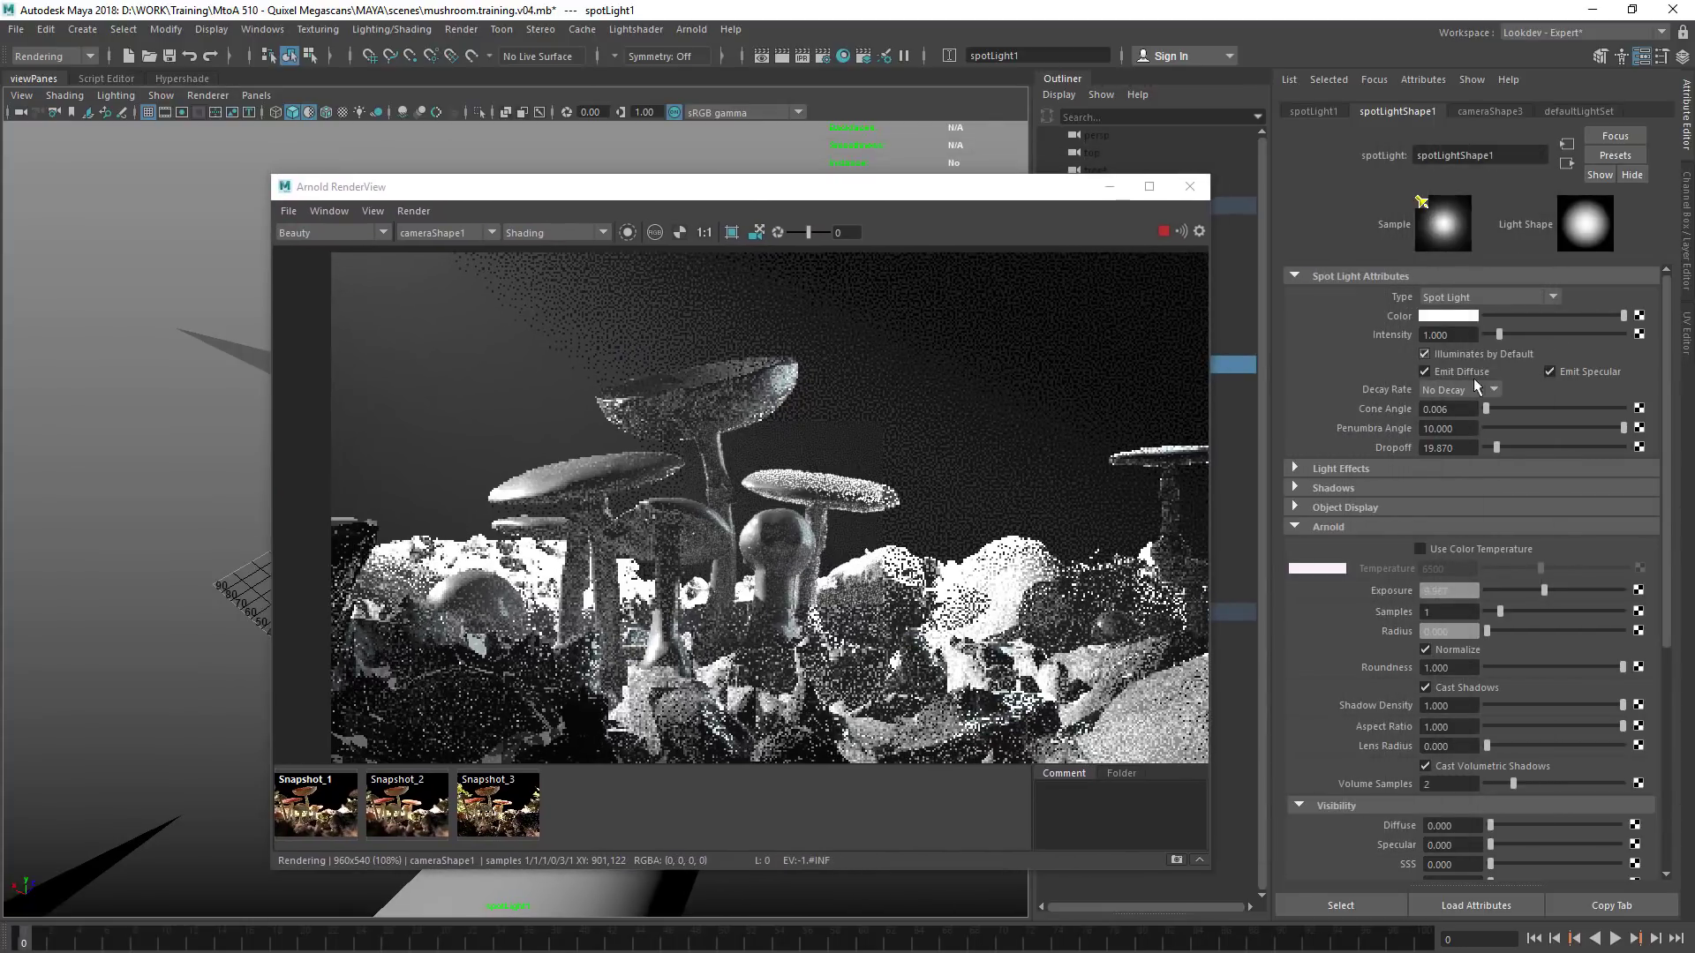
left_click_drag(1496, 447, 1532, 446)
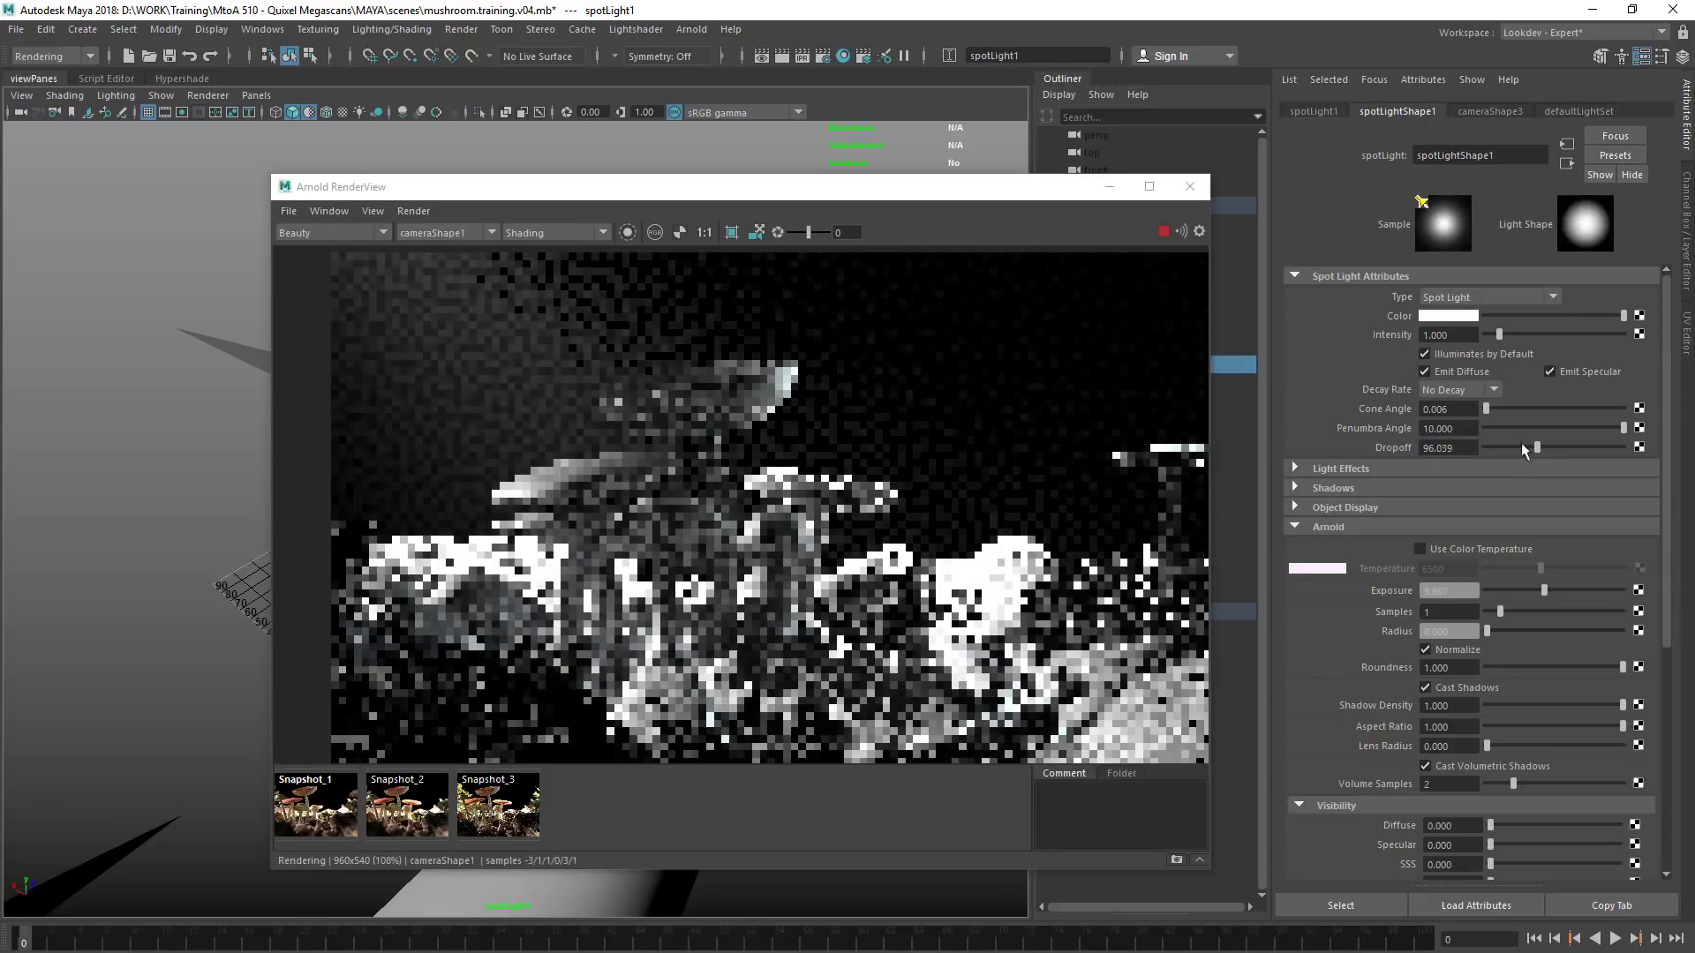
left_click_drag(701, 187, 1061, 188)
left_click_drag(426, 528, 678, 551, "alt")
right_click_drag(678, 550, 674, 549, "alt")
mouse_move(488, 555)
left_mouse_down("alt")
mouse_move(483, 541)
mouse_move(510, 549)
mouse_move(472, 559)
left_mouse_up("alt")
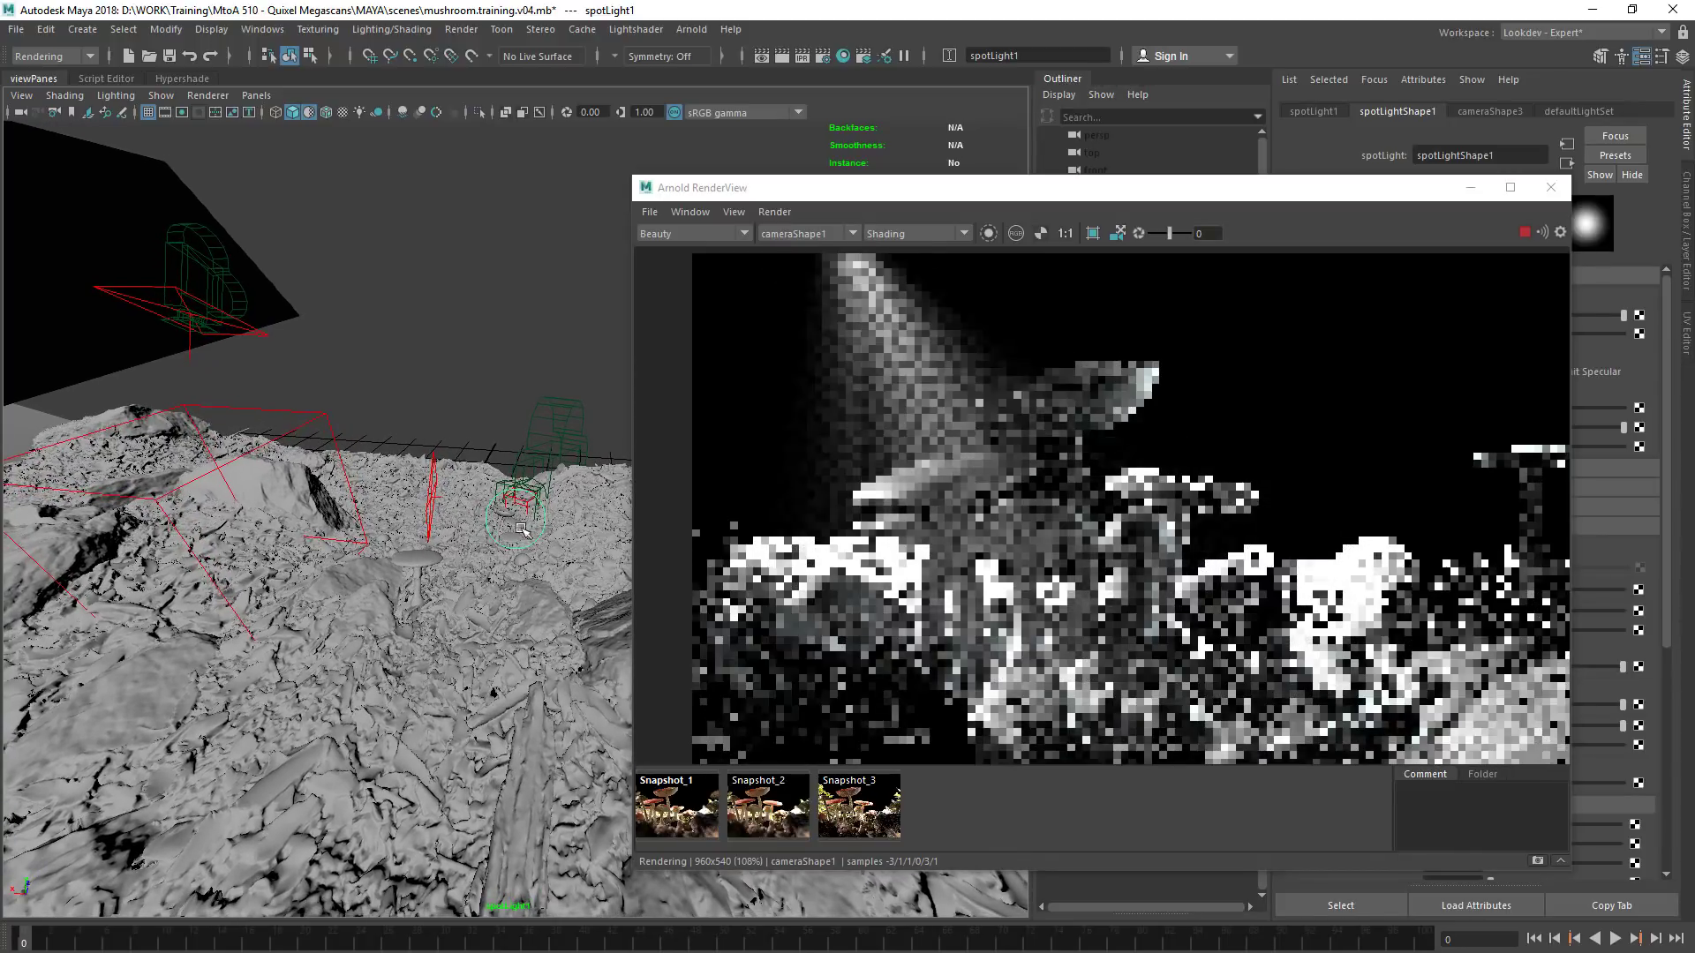
Preview the beam in a crop region around the mushrooms while moving spotLight1 back for a wider, softer beam
left_click_drag(1193, 319, 780, 556)
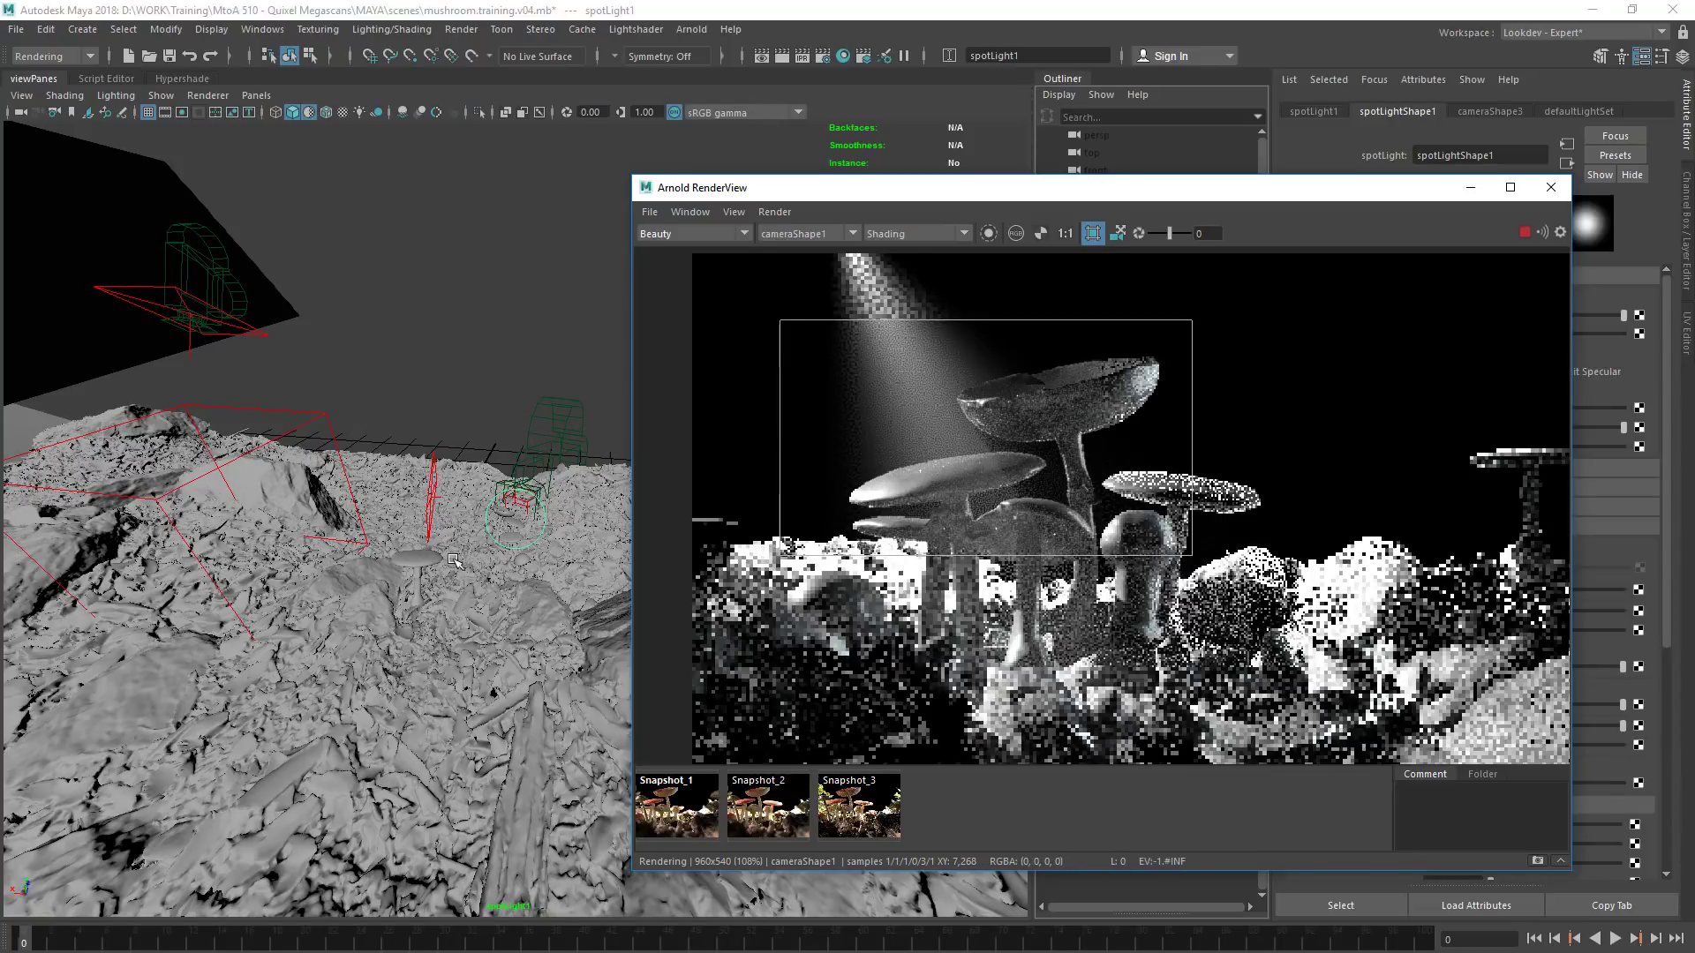
left_click_drag(486, 582, 306, 602, "alt")
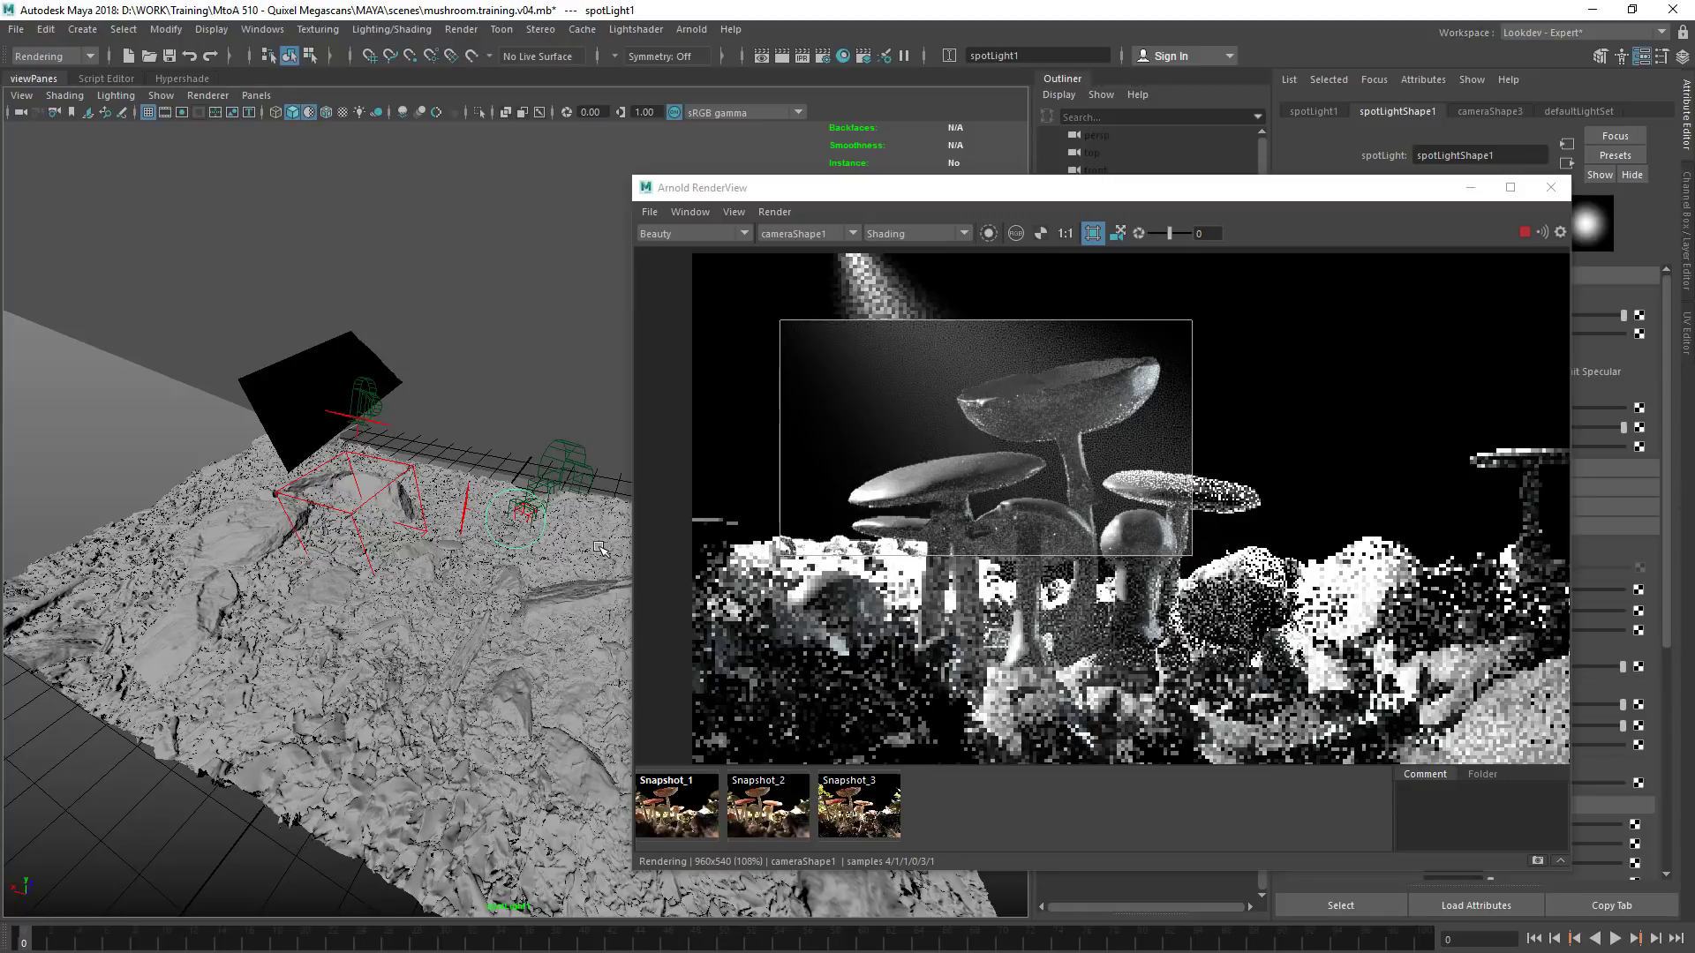
left_click_drag(544, 560, 551, 552, "alt")
left_click(1284, 485)
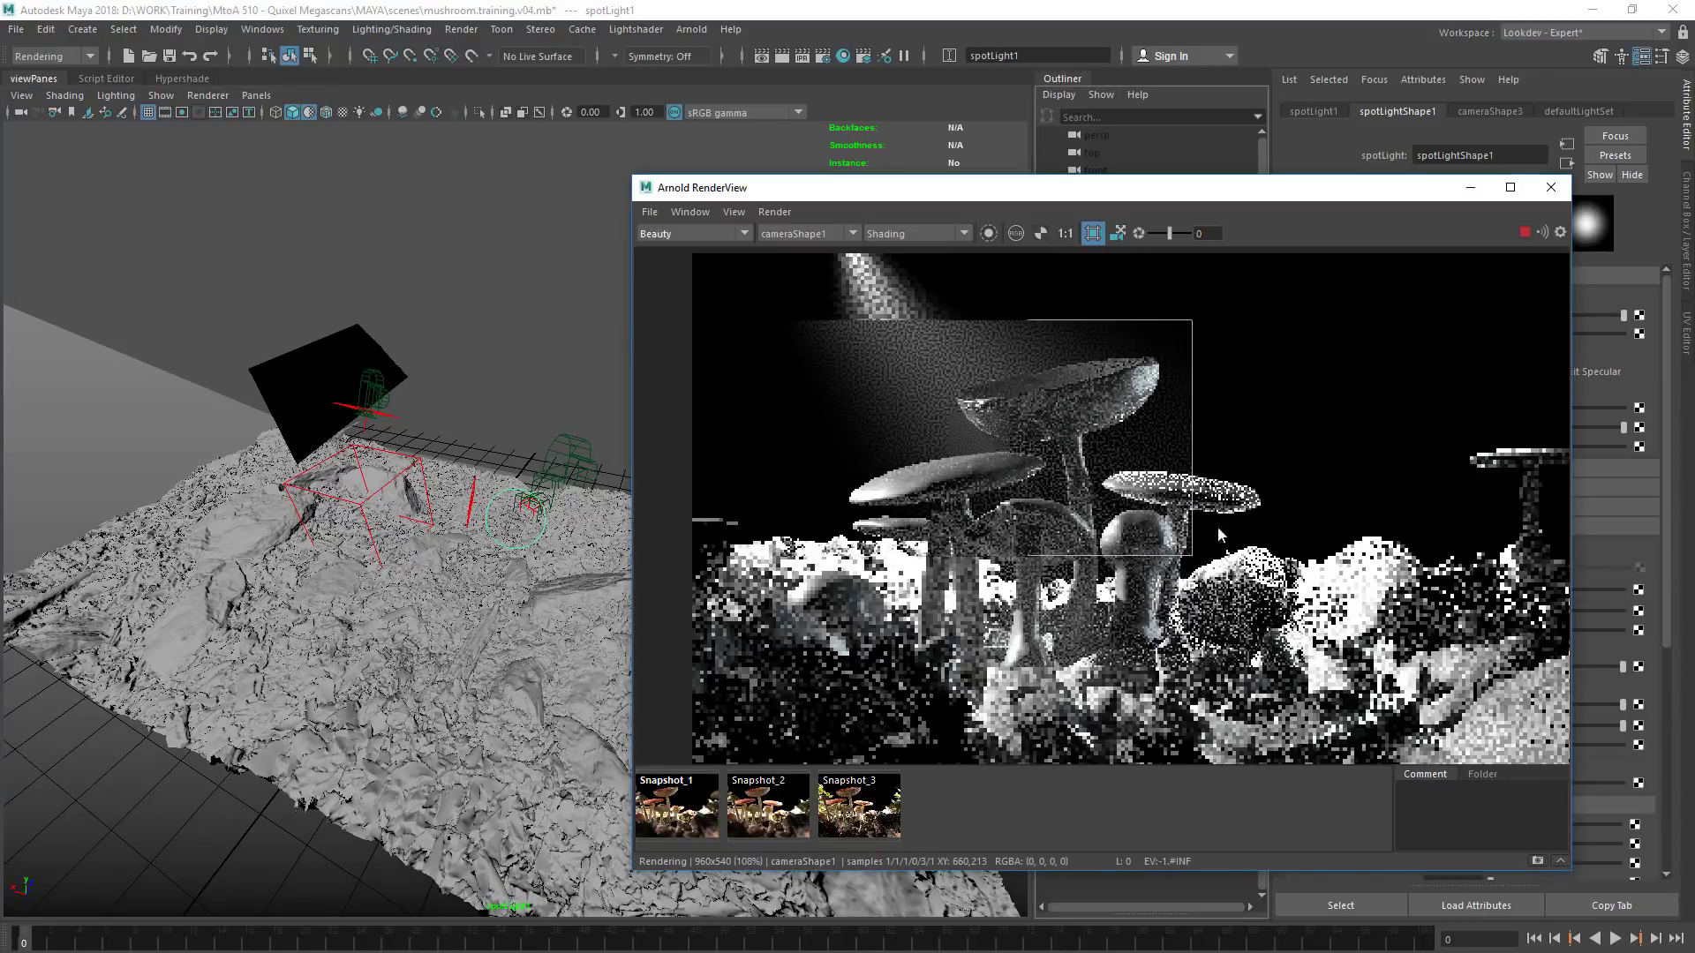
right_click_drag(508, 583, 433, 598, "alt")
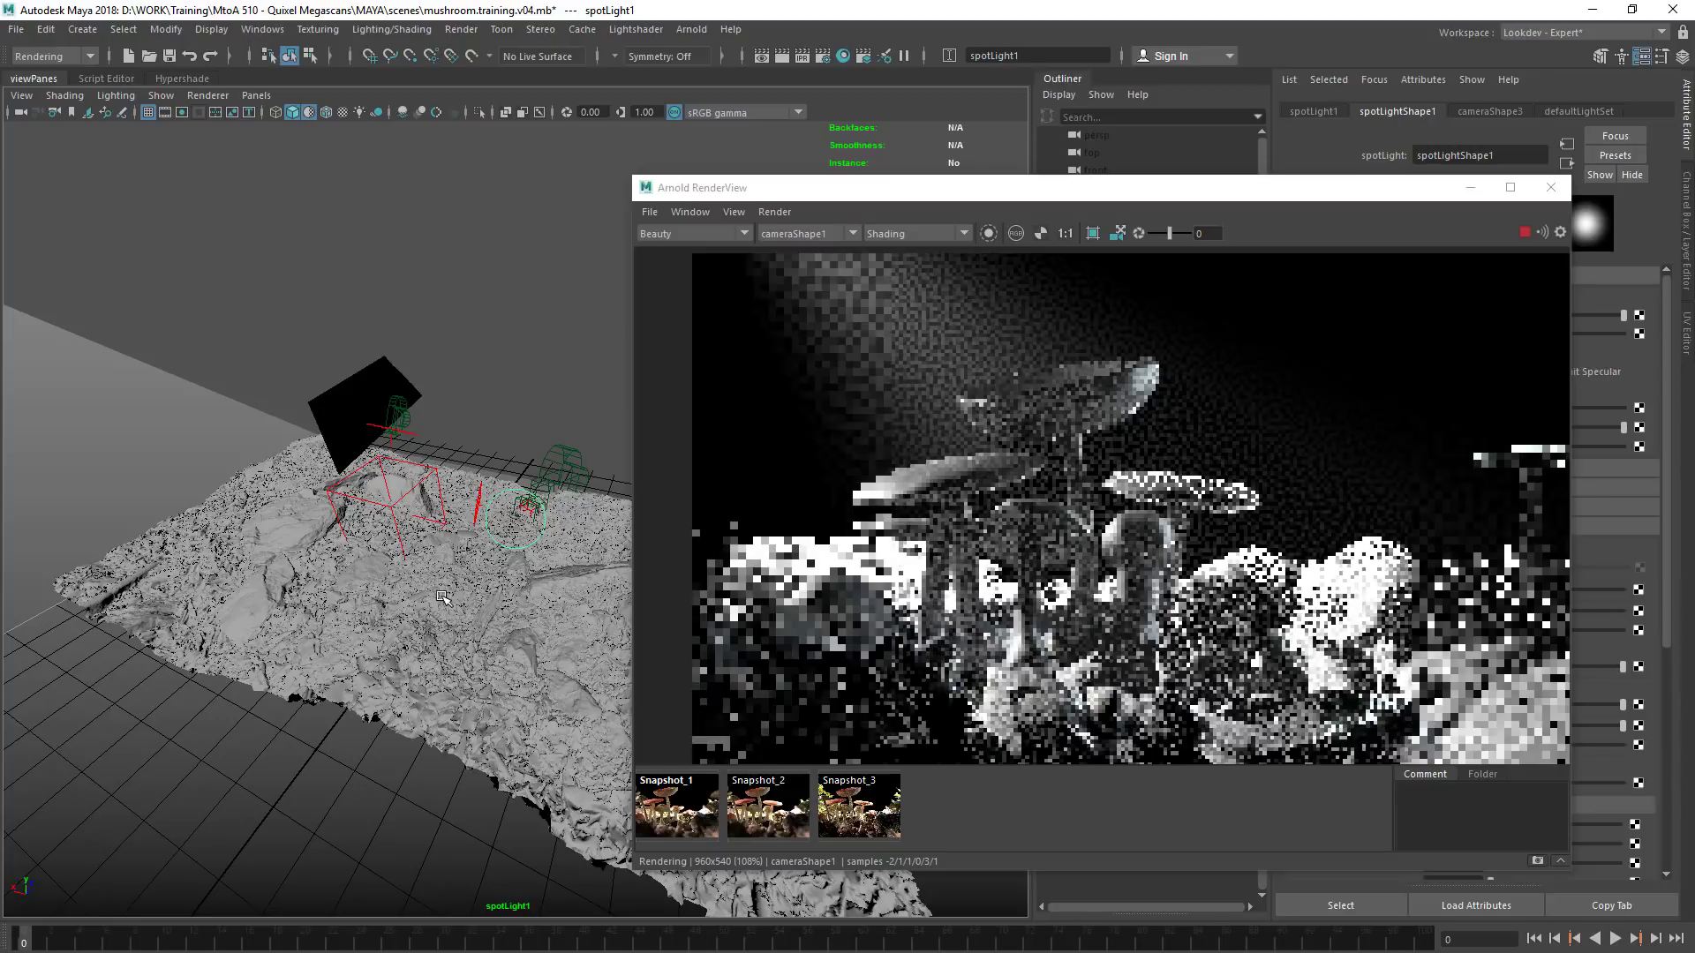
Compare the beam at spotLight1 intensities of 0 and 2, and return the intensity to 1
left_click_drag(1215, 397, 851, 402, "alt")
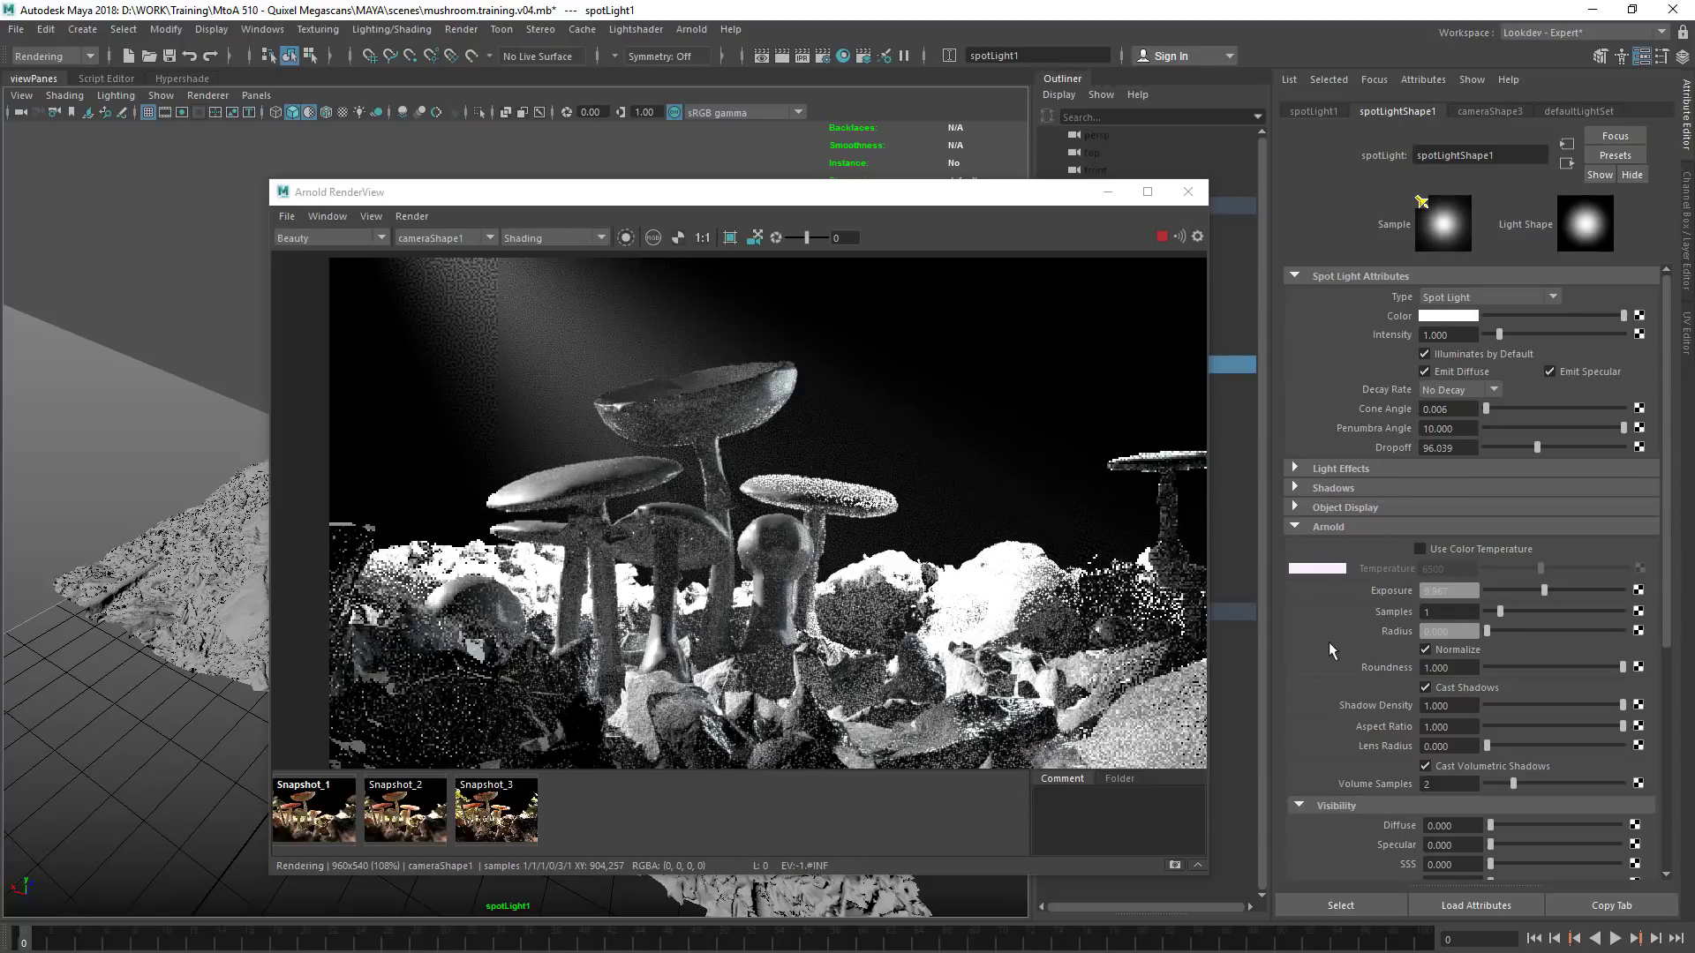
left_click_drag(1453, 337, 1337, 351)
type("0")
key("Return")
type("2")
key("Return")
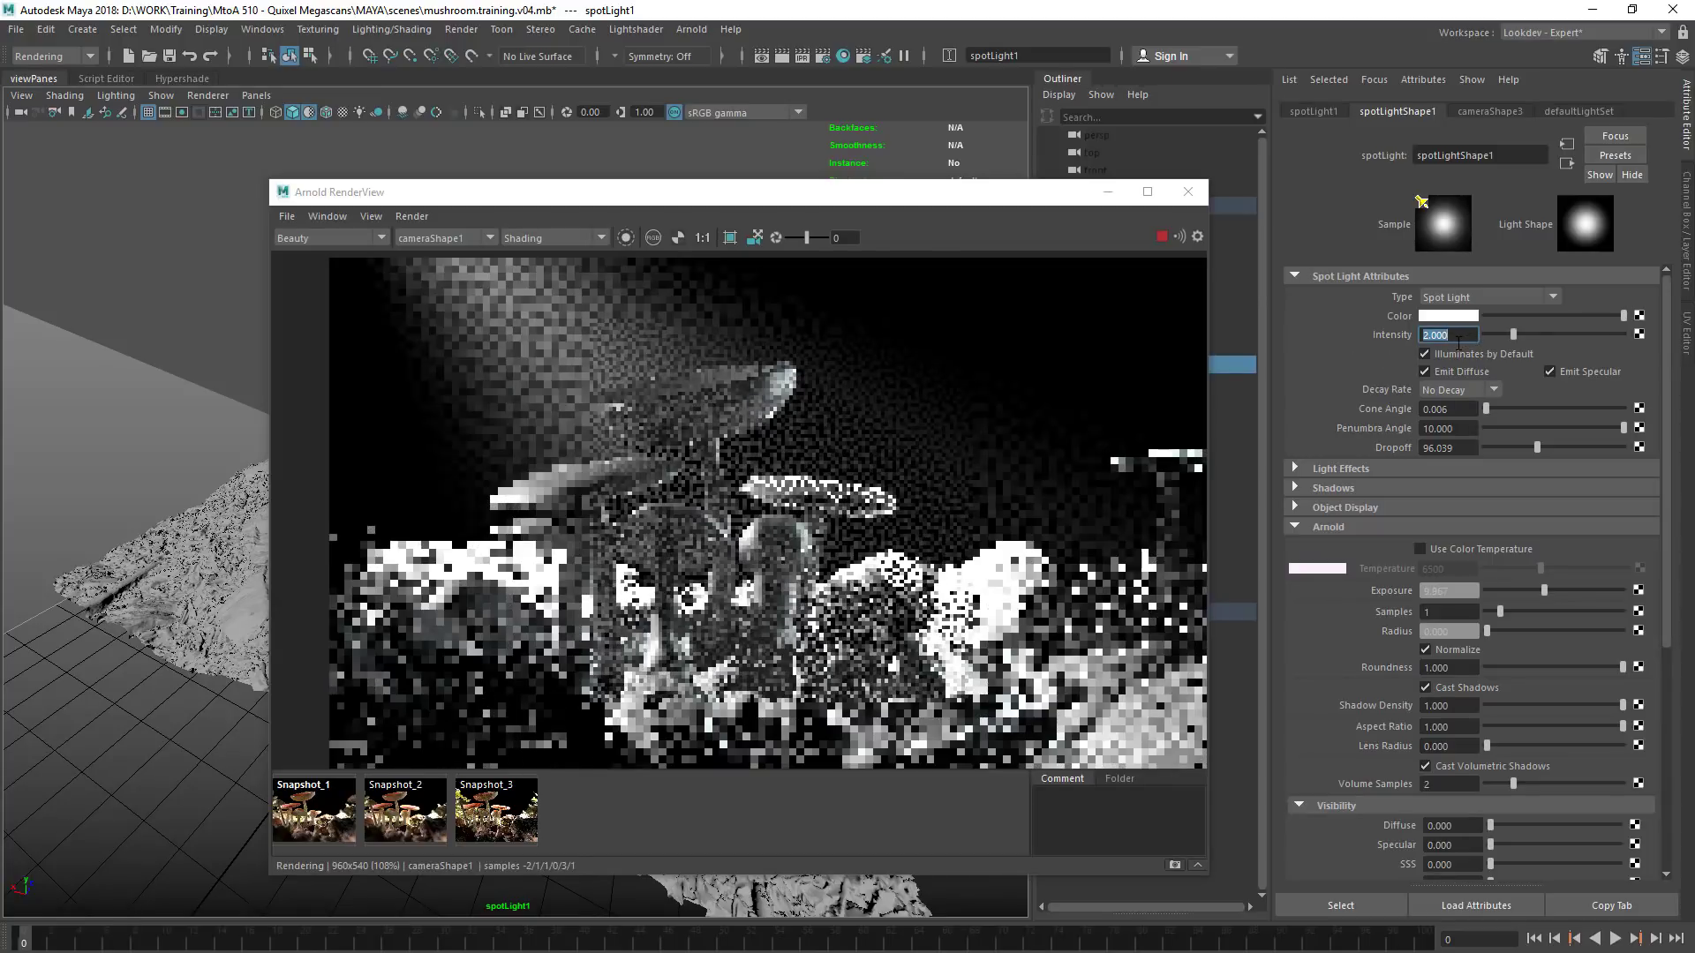
type("1")
key("Return")
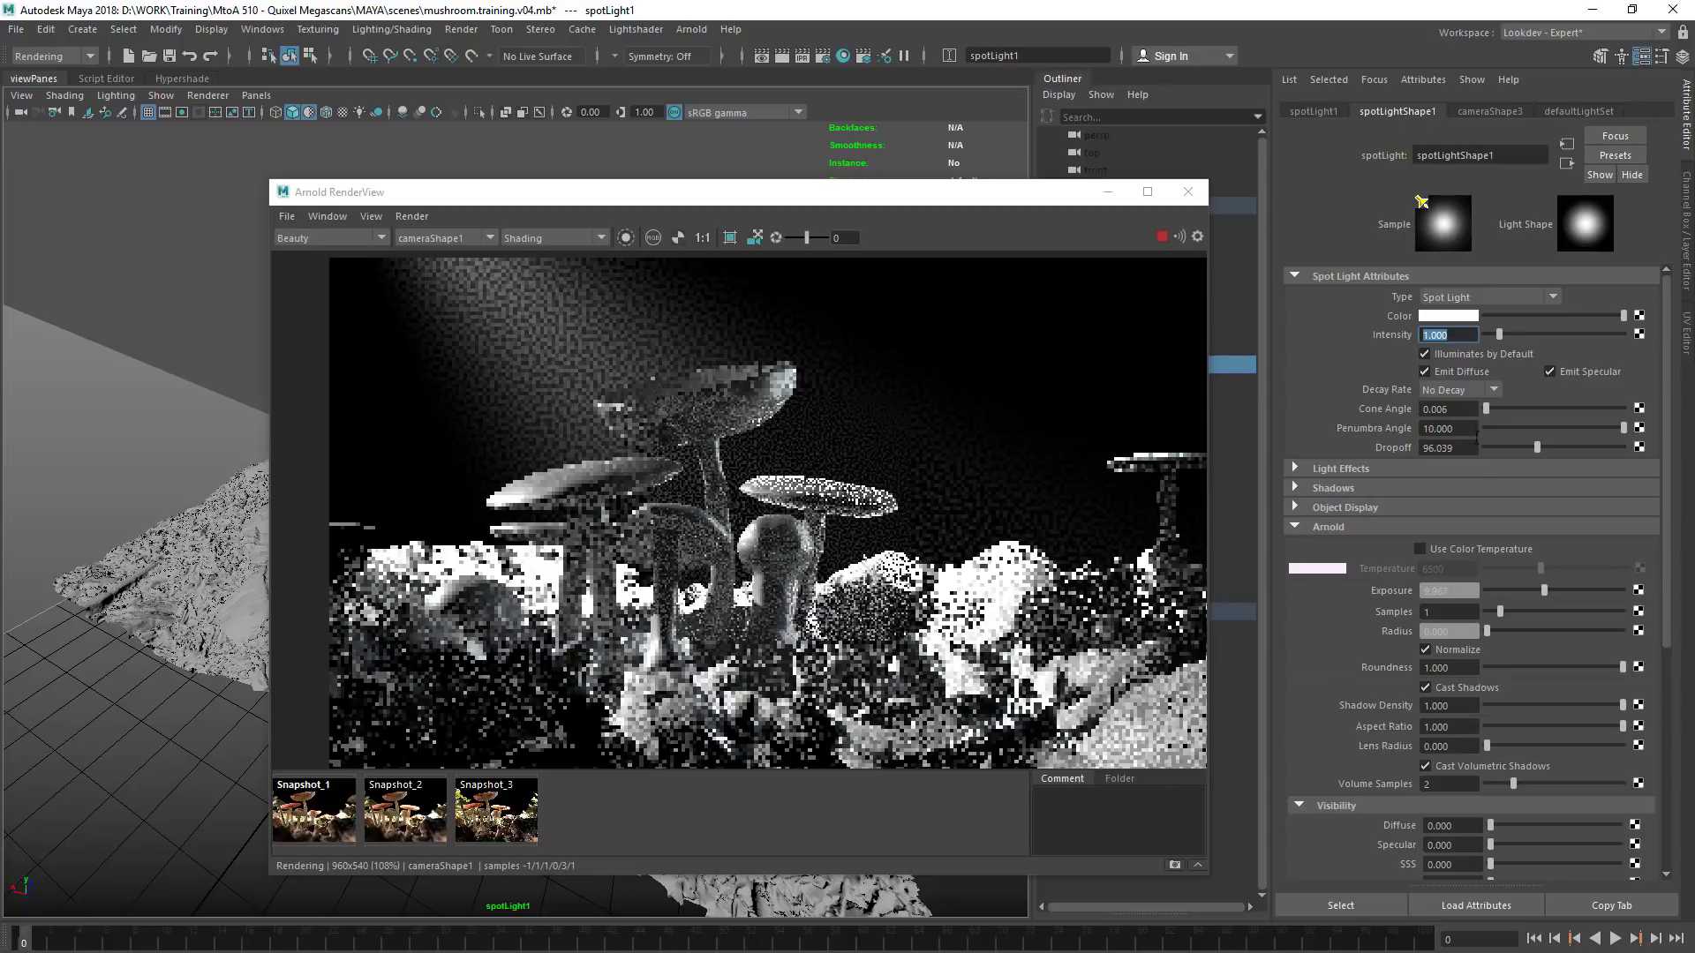
Widen spotLight1's cone angle to about 14
left_click_drag(1456, 410, 1495, 406, "ctrl")
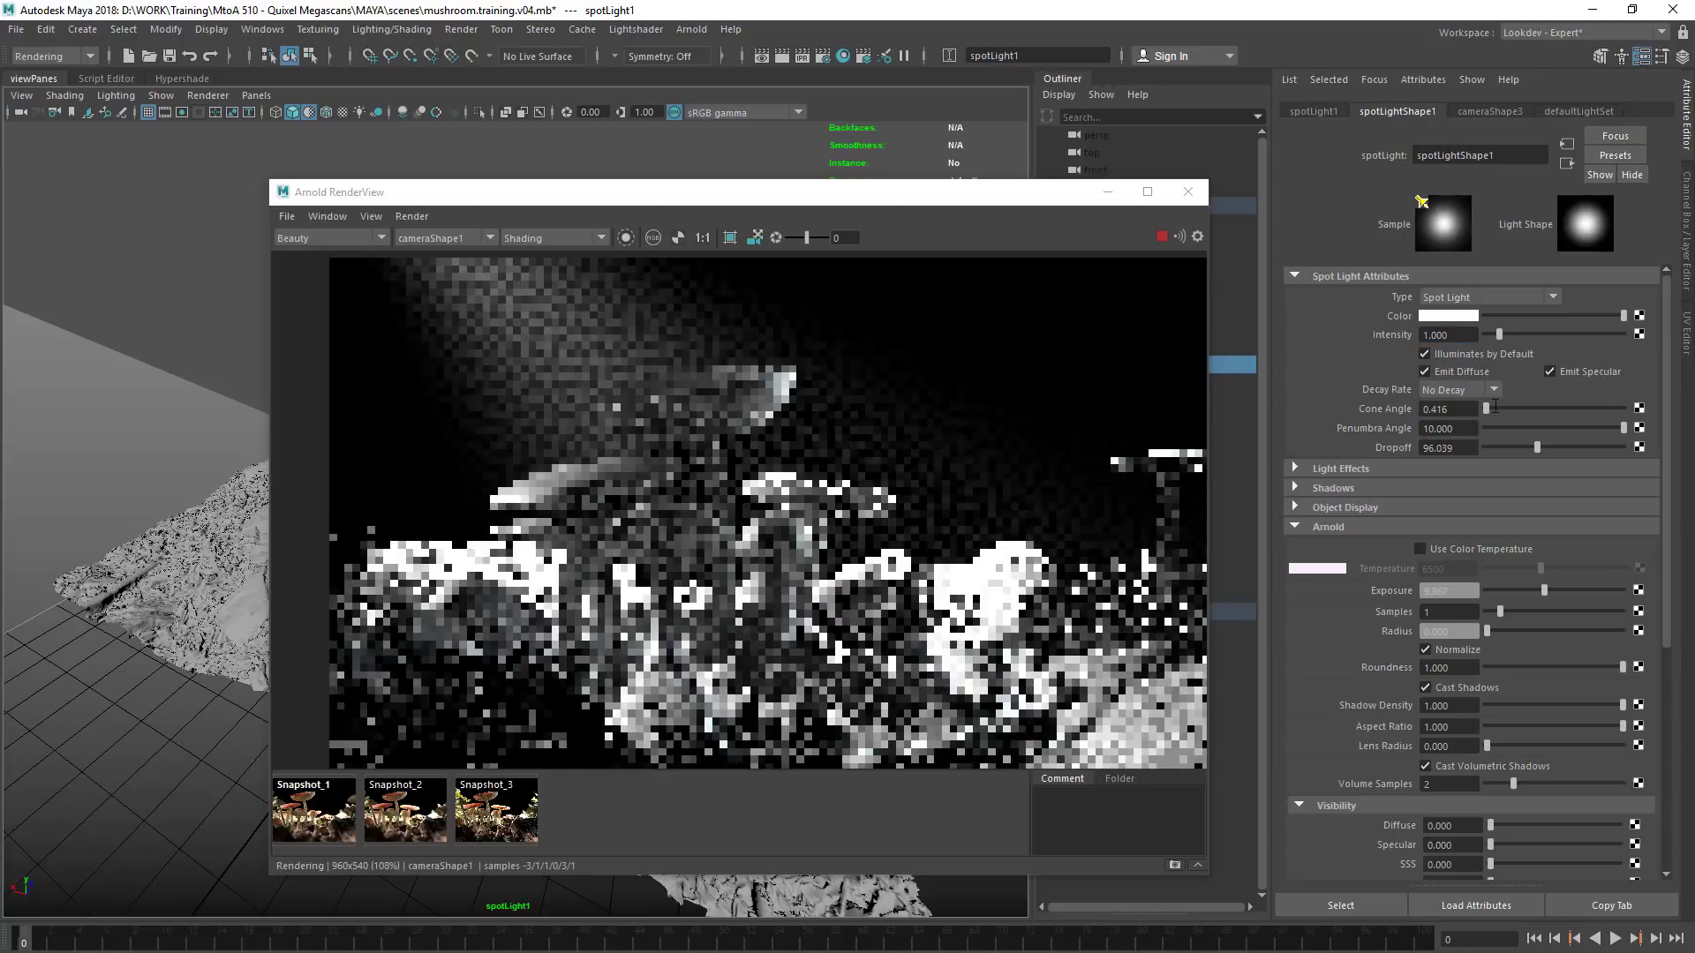
left_click(1496, 406)
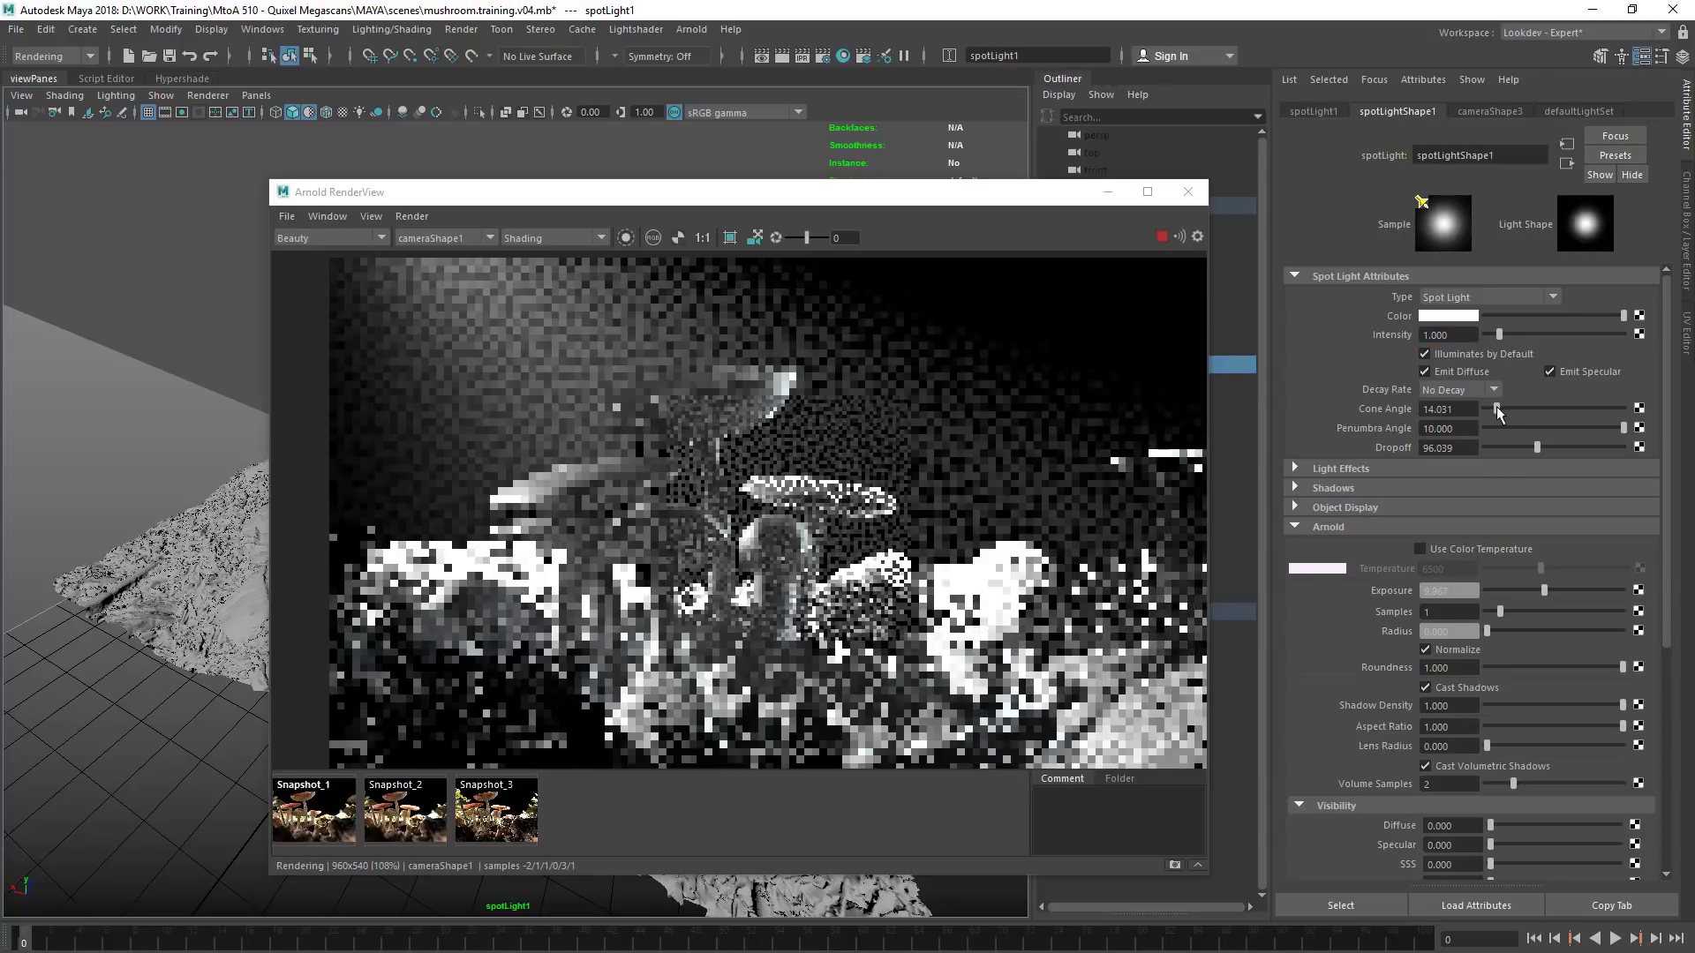
Place the mushrooms.PNG reference beside the render and re-aim spotLight1 through its light view so the beam falls from above the mushrooms
left_click_drag(762, 193, 1013, 179)
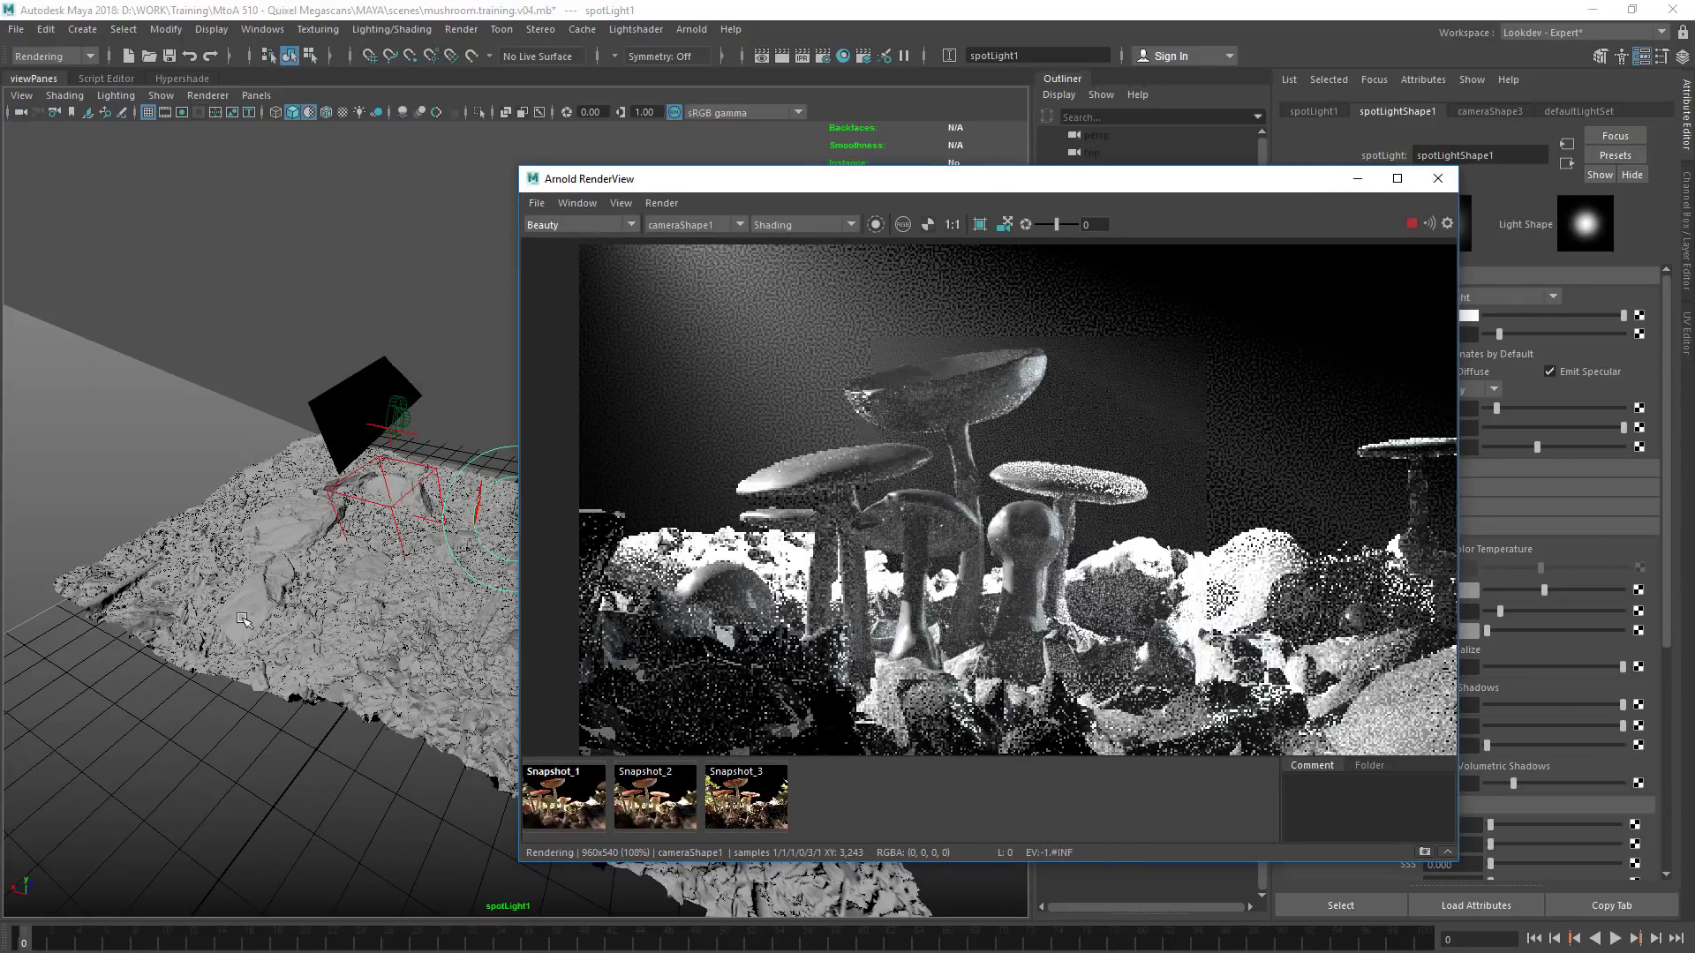
key("alt+Tab")
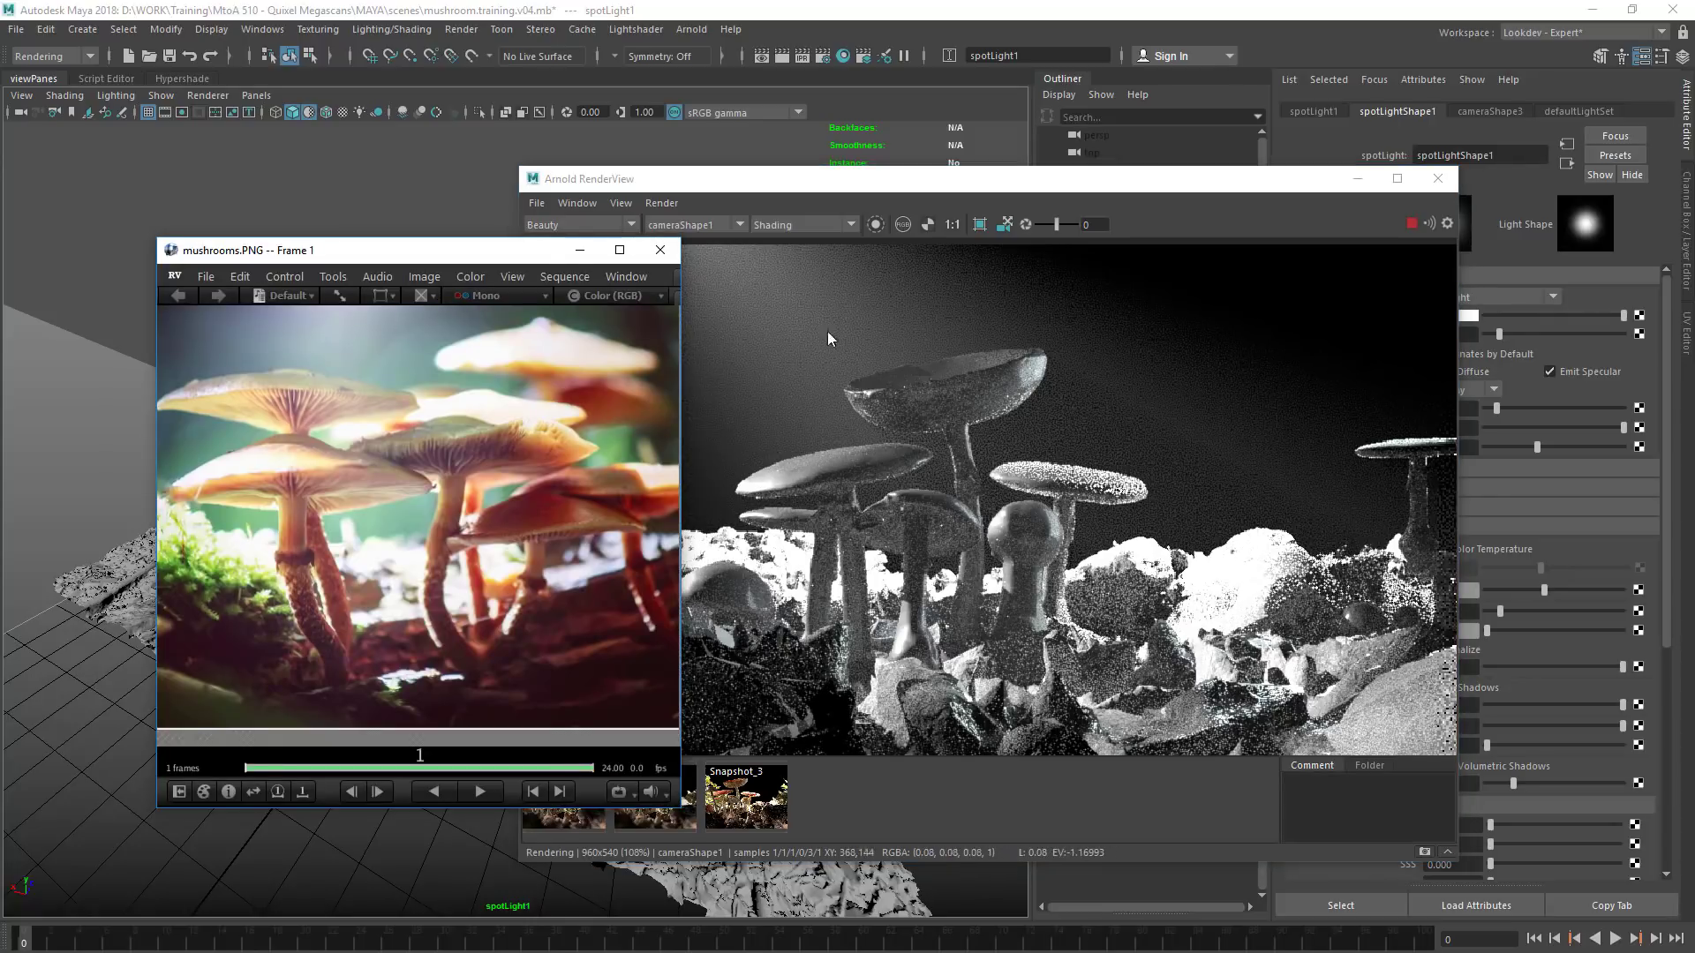
left_click_drag(472, 262, 177, 473)
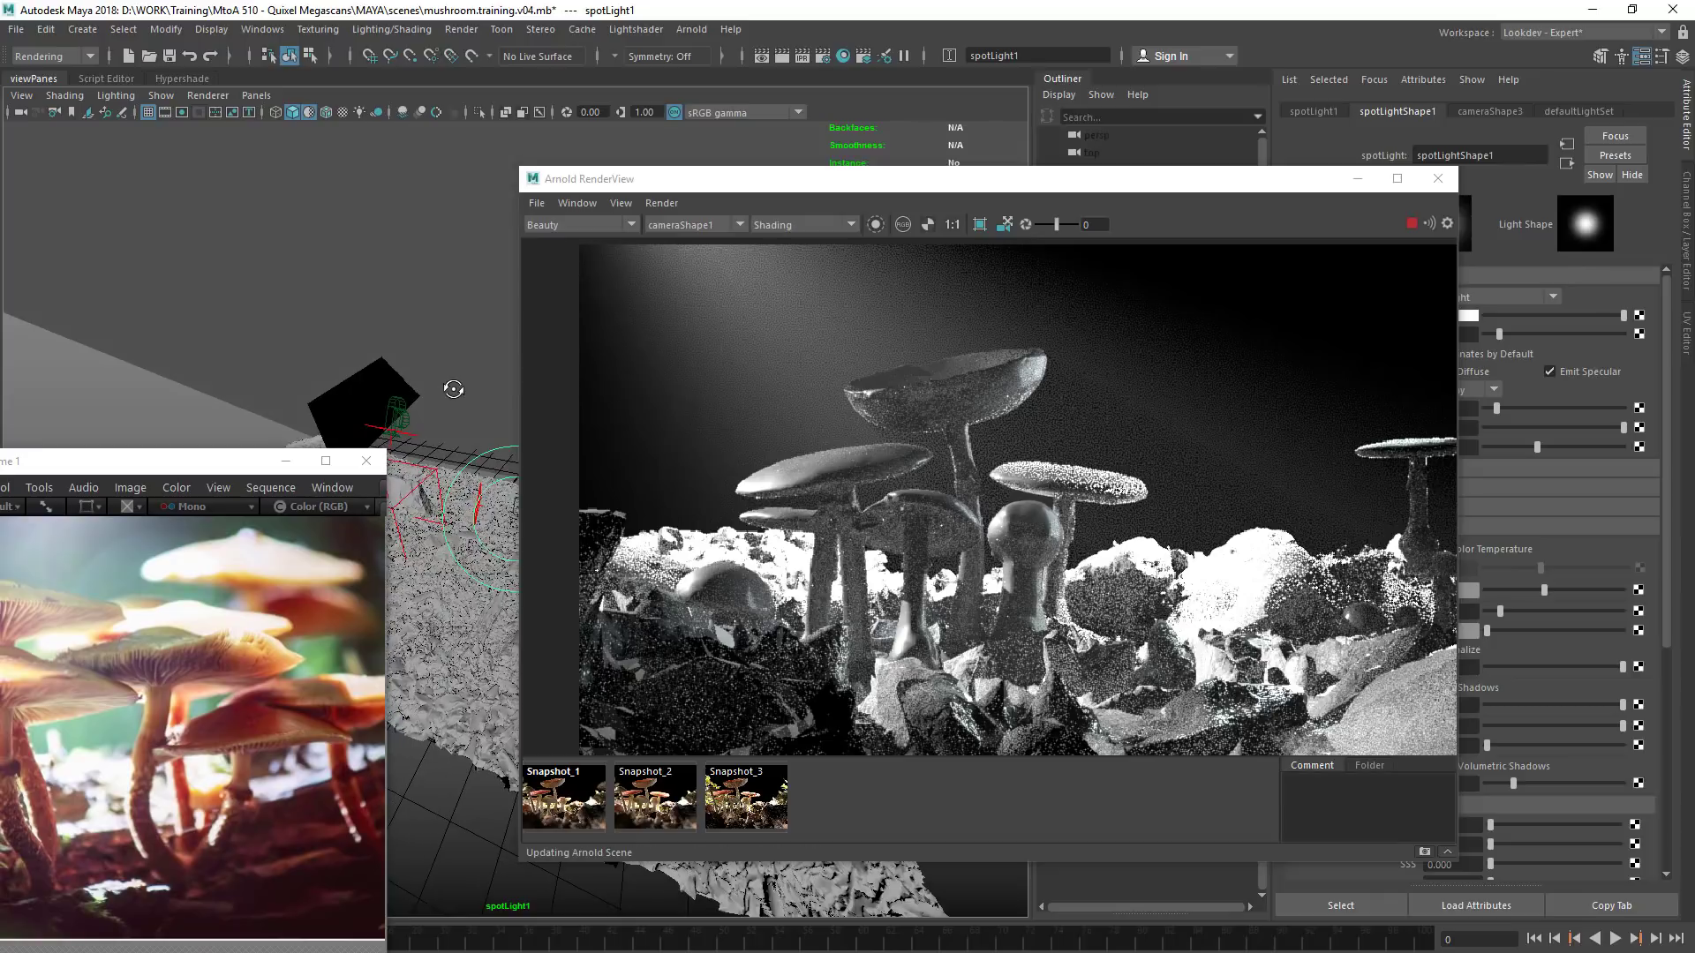
mouse_move(451, 396)
left_mouse_down("alt")
mouse_move(472, 394)
mouse_move(461, 381)
left_mouse_up("alt")
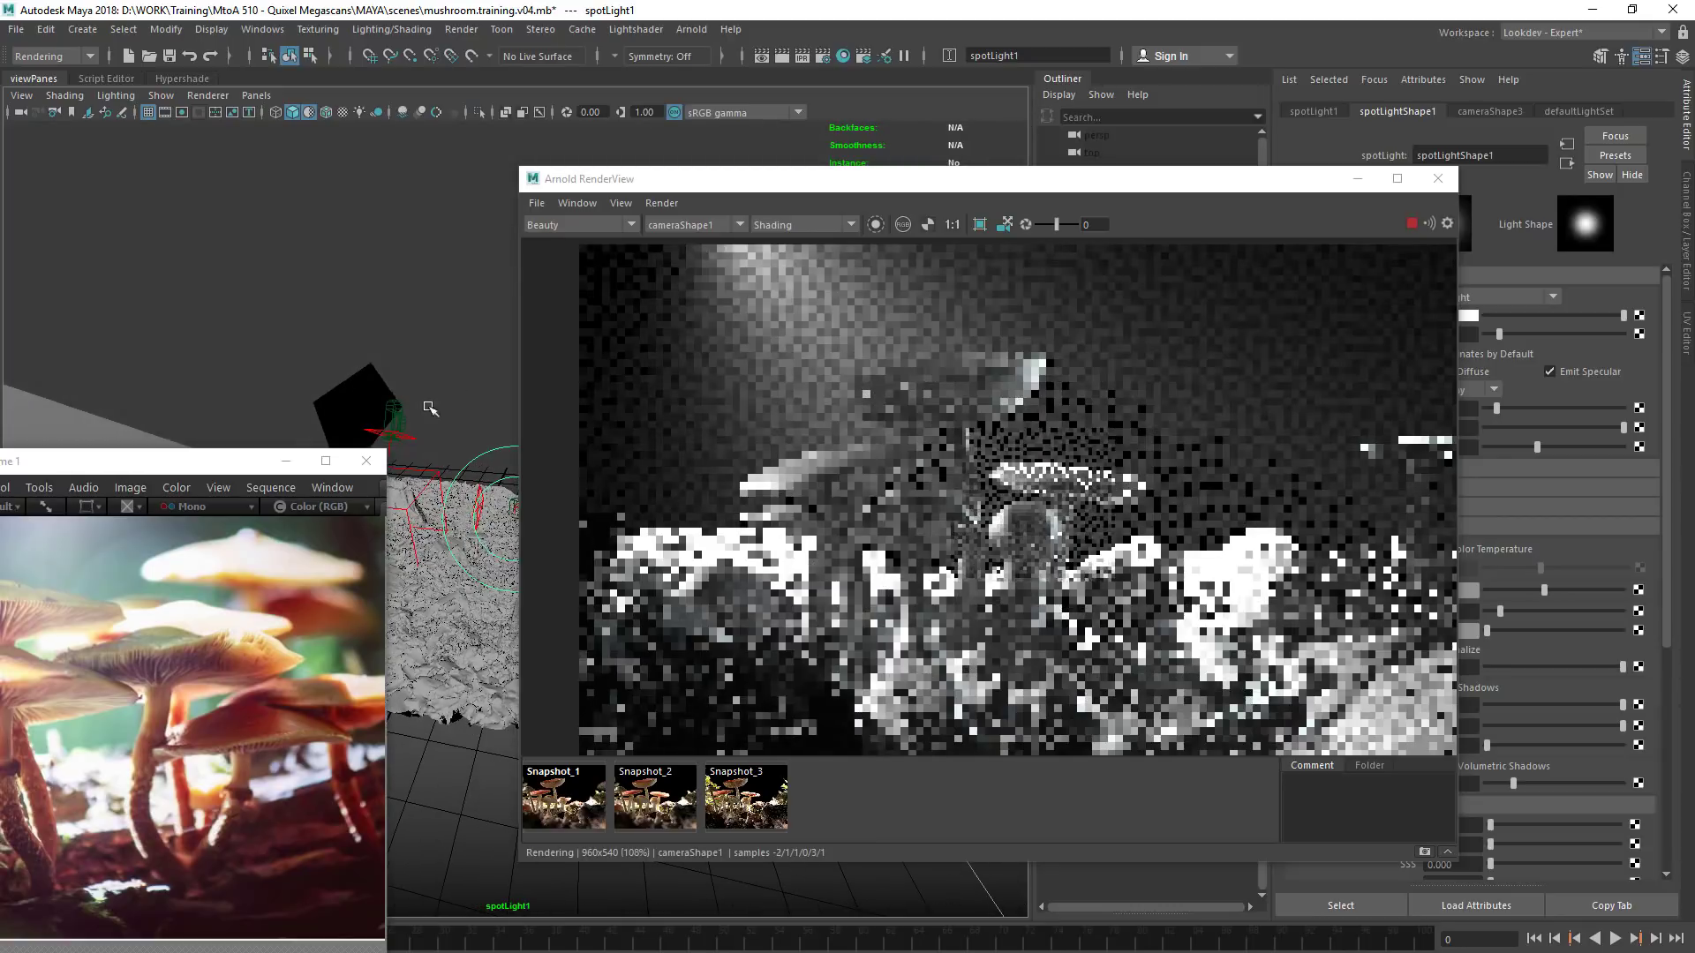
left_click_drag(219, 469, 140, 473)
left_click_drag(775, 184, 879, 174)
left_click_drag(512, 380, 521, 390, "alt")
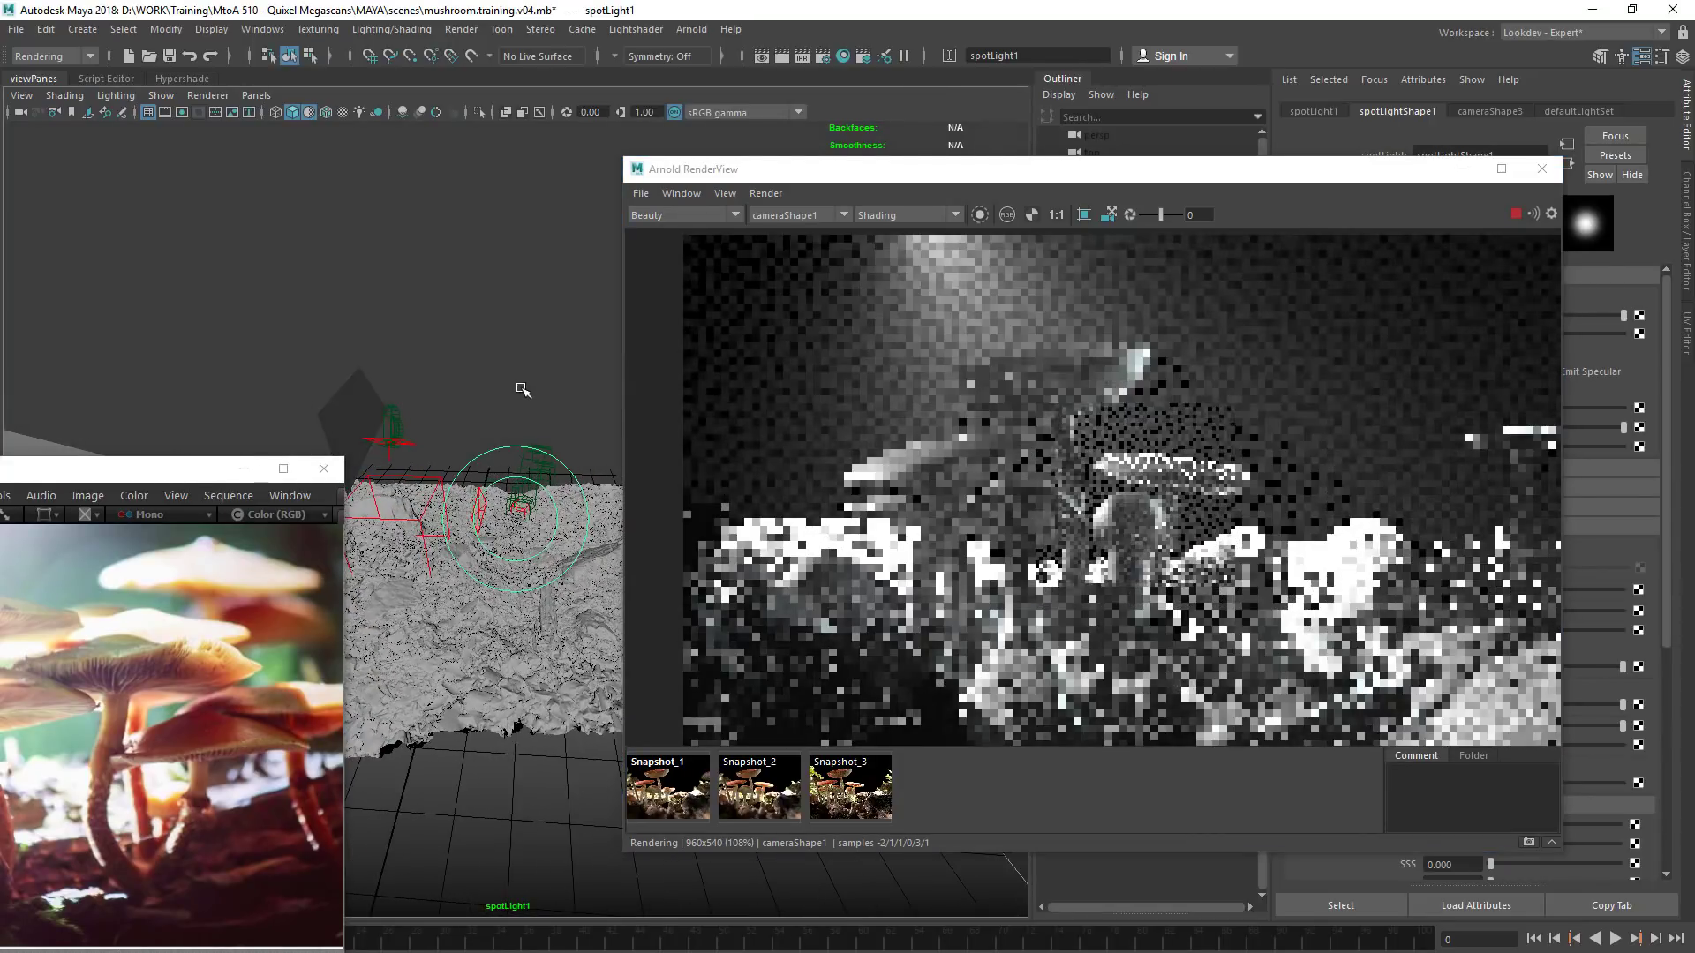
Inspect the haze in a crop region beside the tall mushroom's cap, put the reference image away, and restore the full-frame render
left_click_drag(1260, 319, 1078, 434)
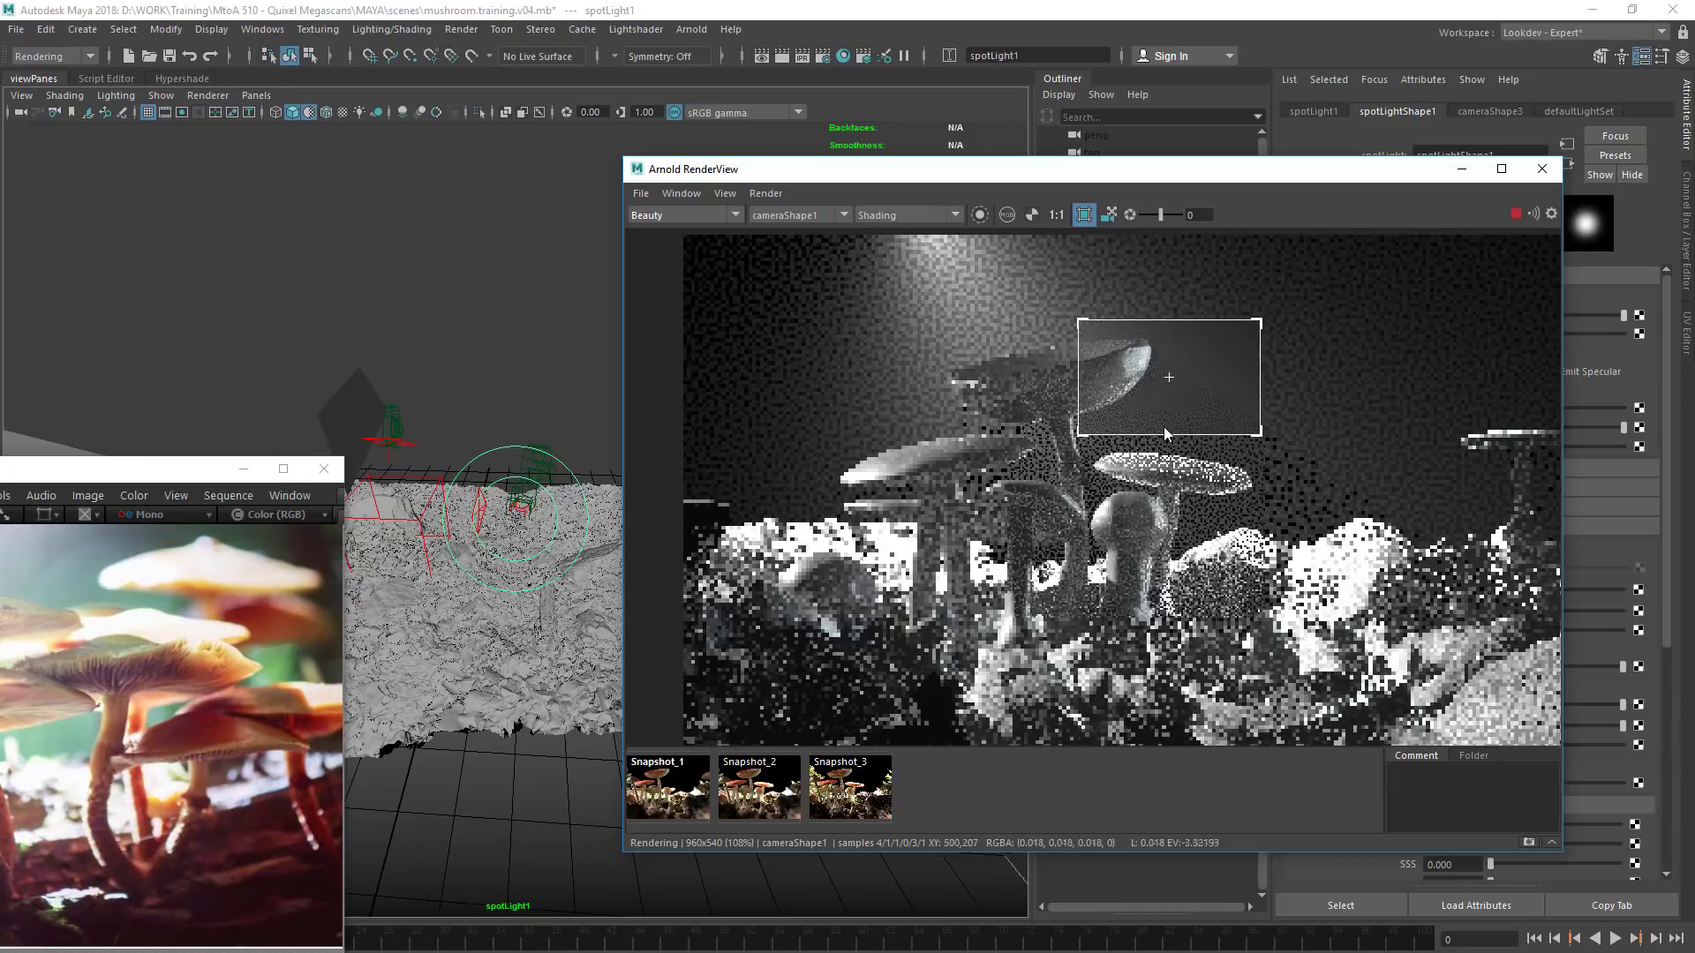
left_click_drag(1059, 168, 734, 118)
left_click(243, 469)
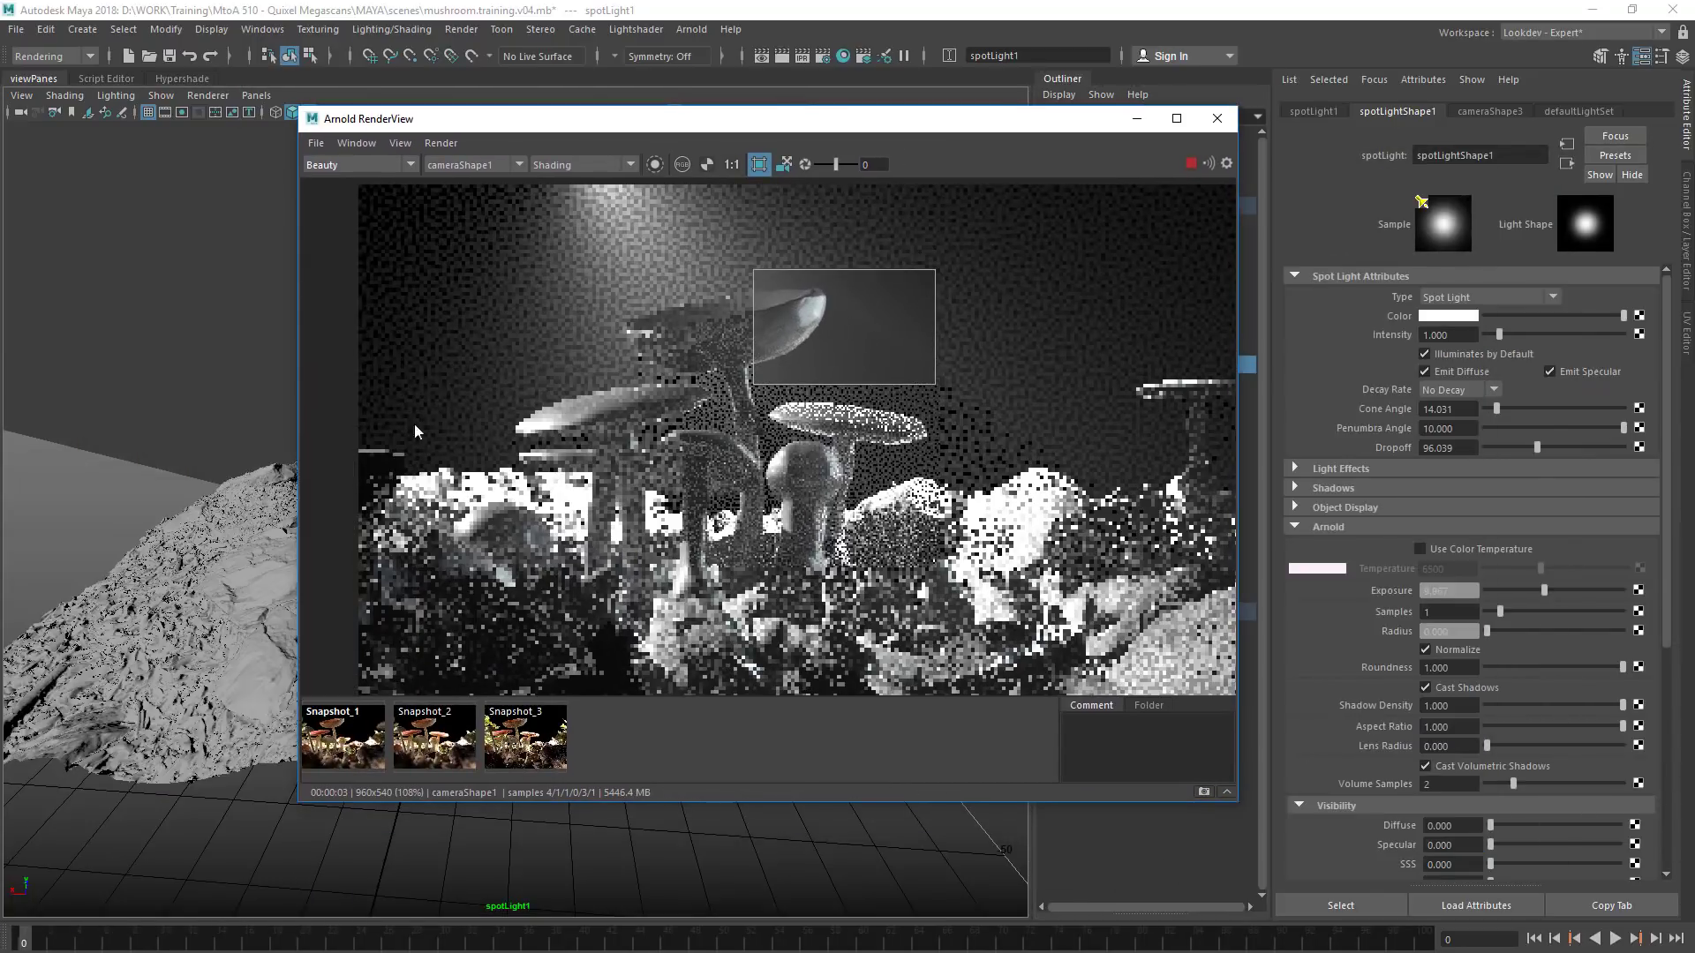
left_click(696, 270)
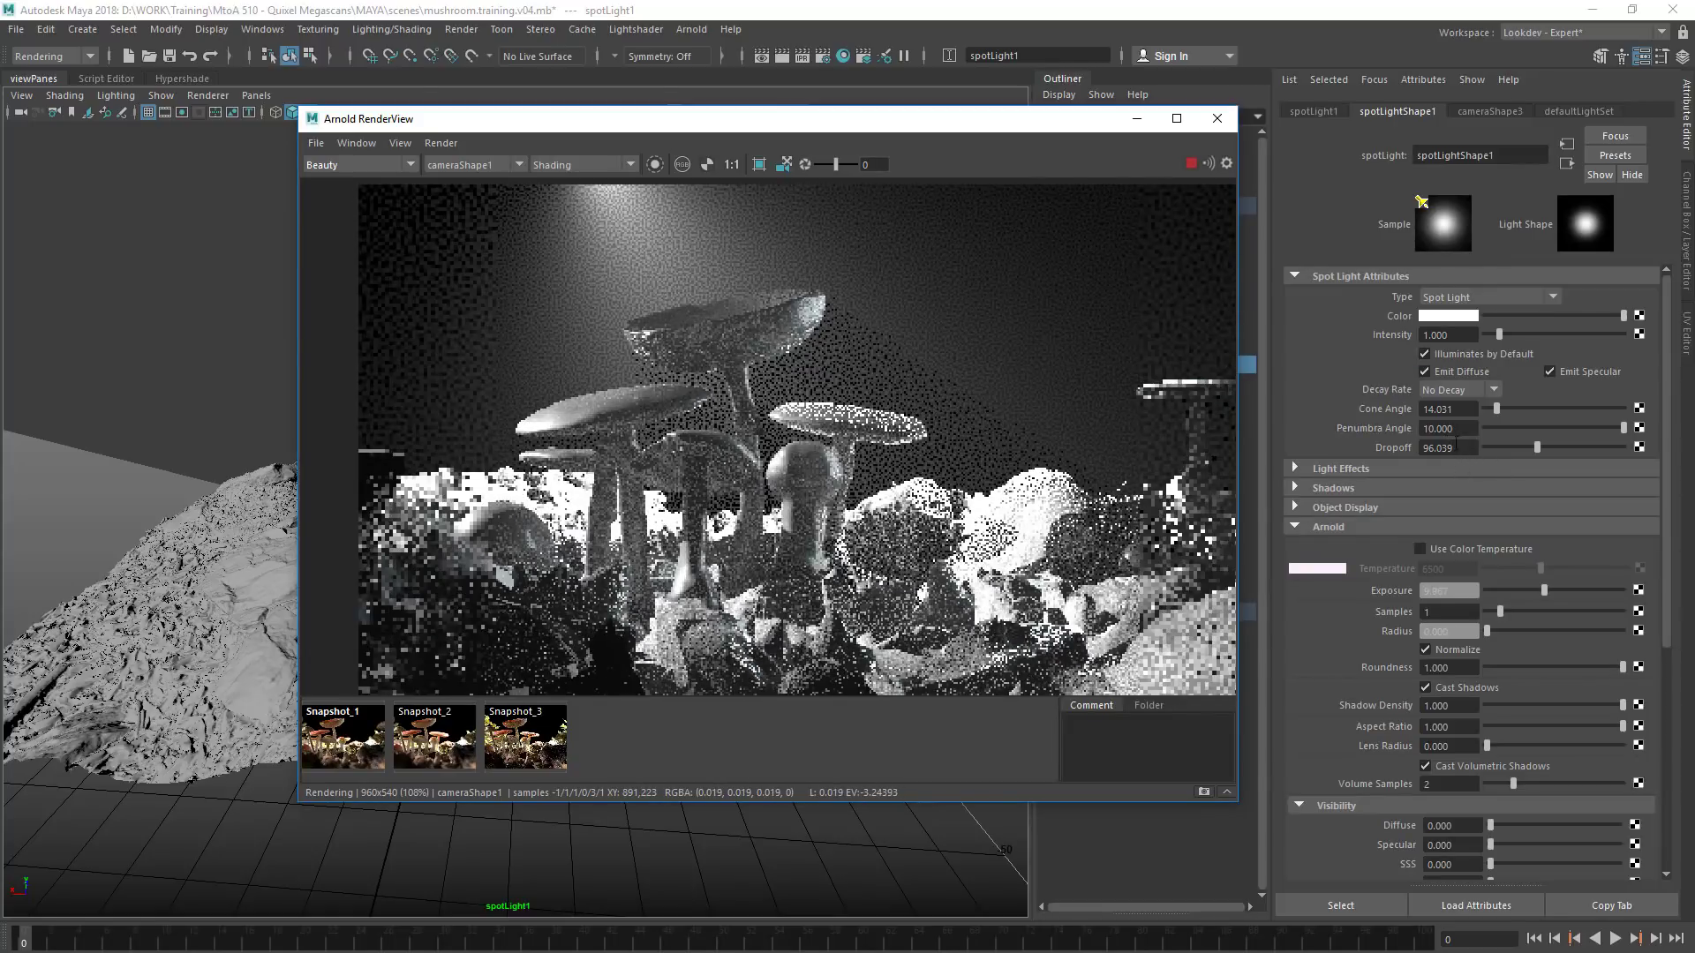
left_click_drag(723, 119, 708, 186)
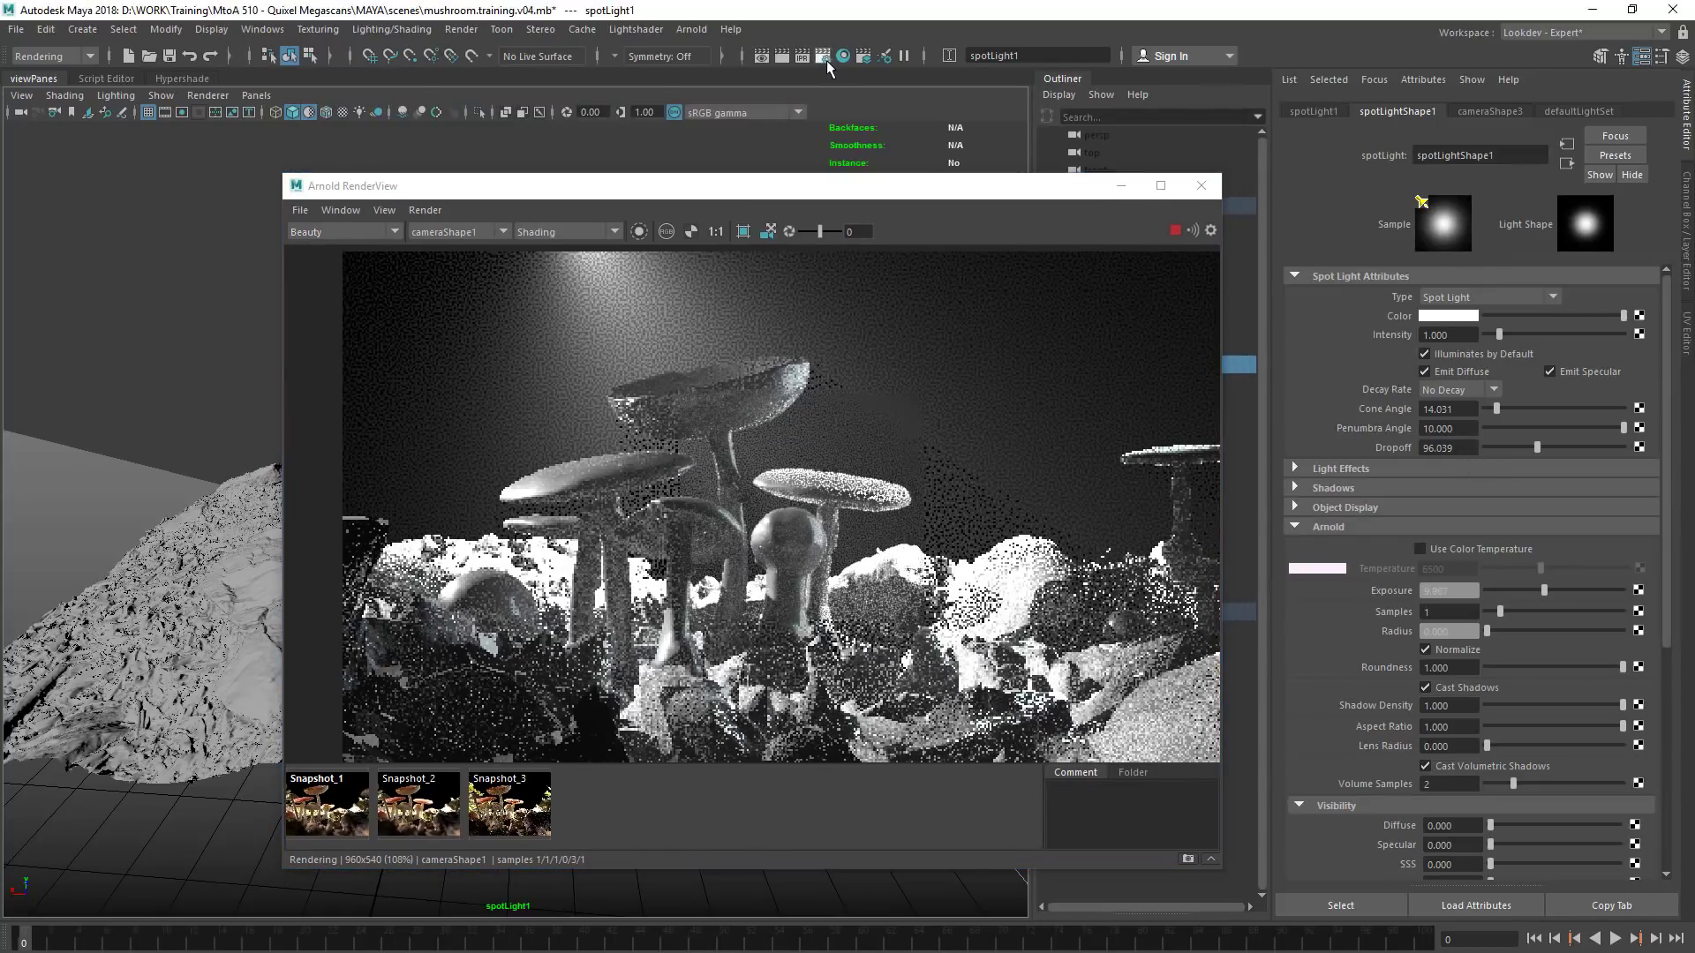
Stop ignoring textures, shaders and sub-surface scattering in the render's diagnostic feature overrides, and ignore depth of field
left_click(825, 57)
left_click(980, 256)
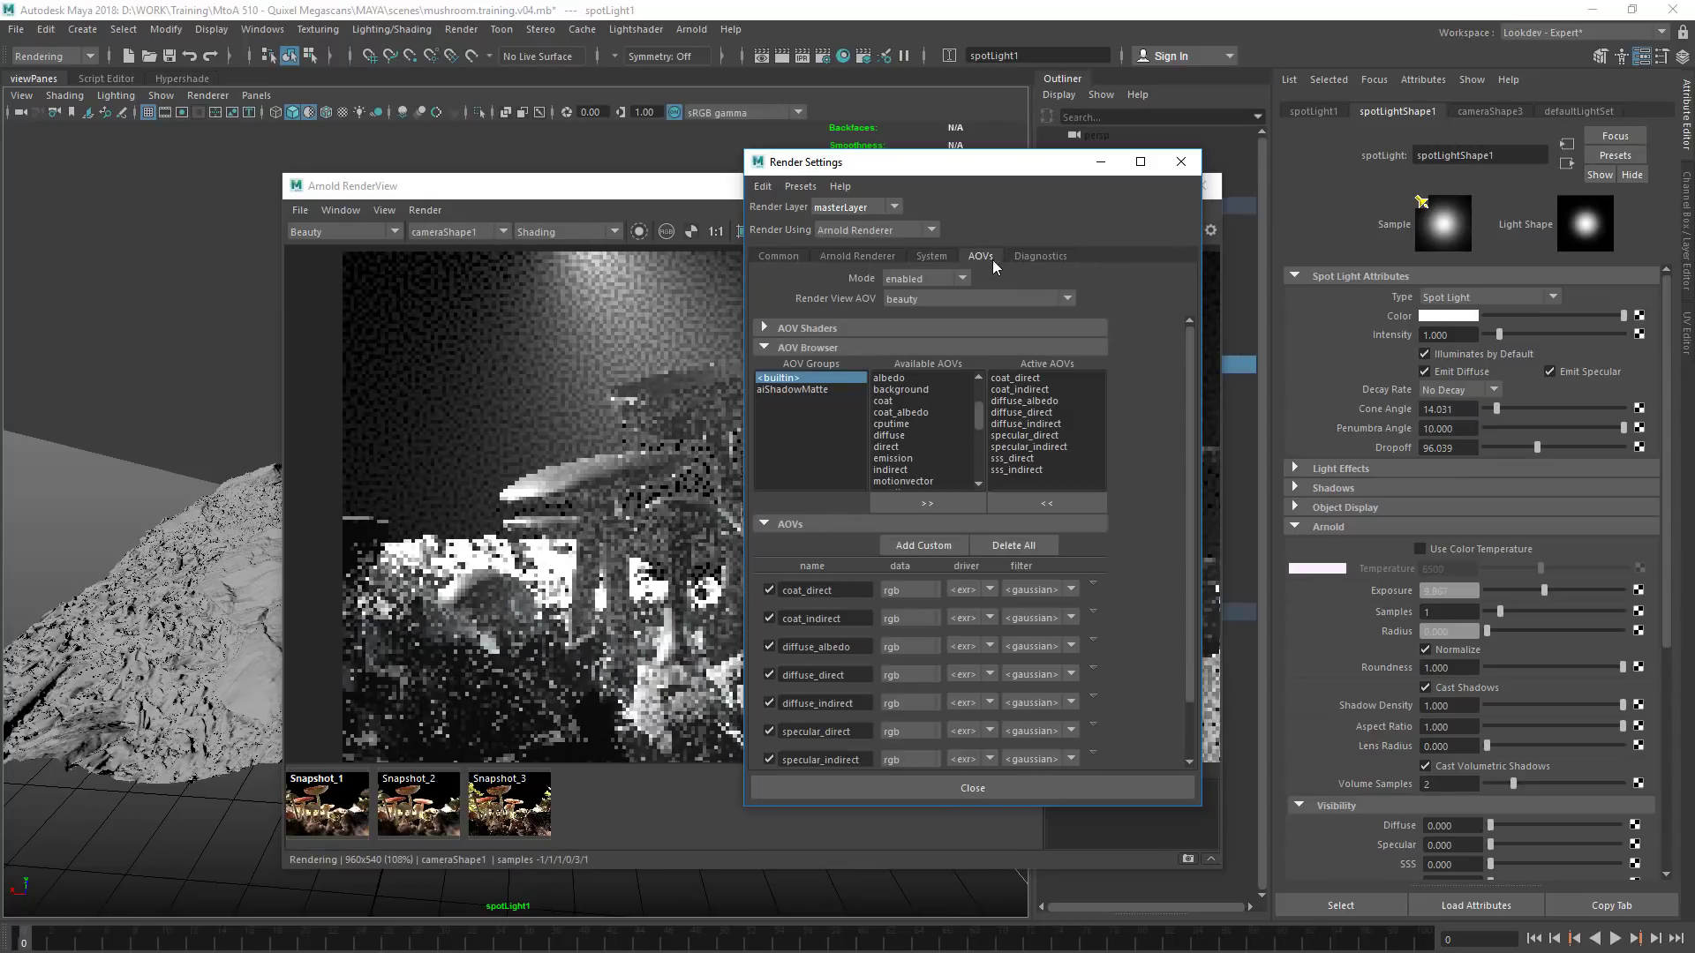
left_click(1039, 256)
left_click(945, 706)
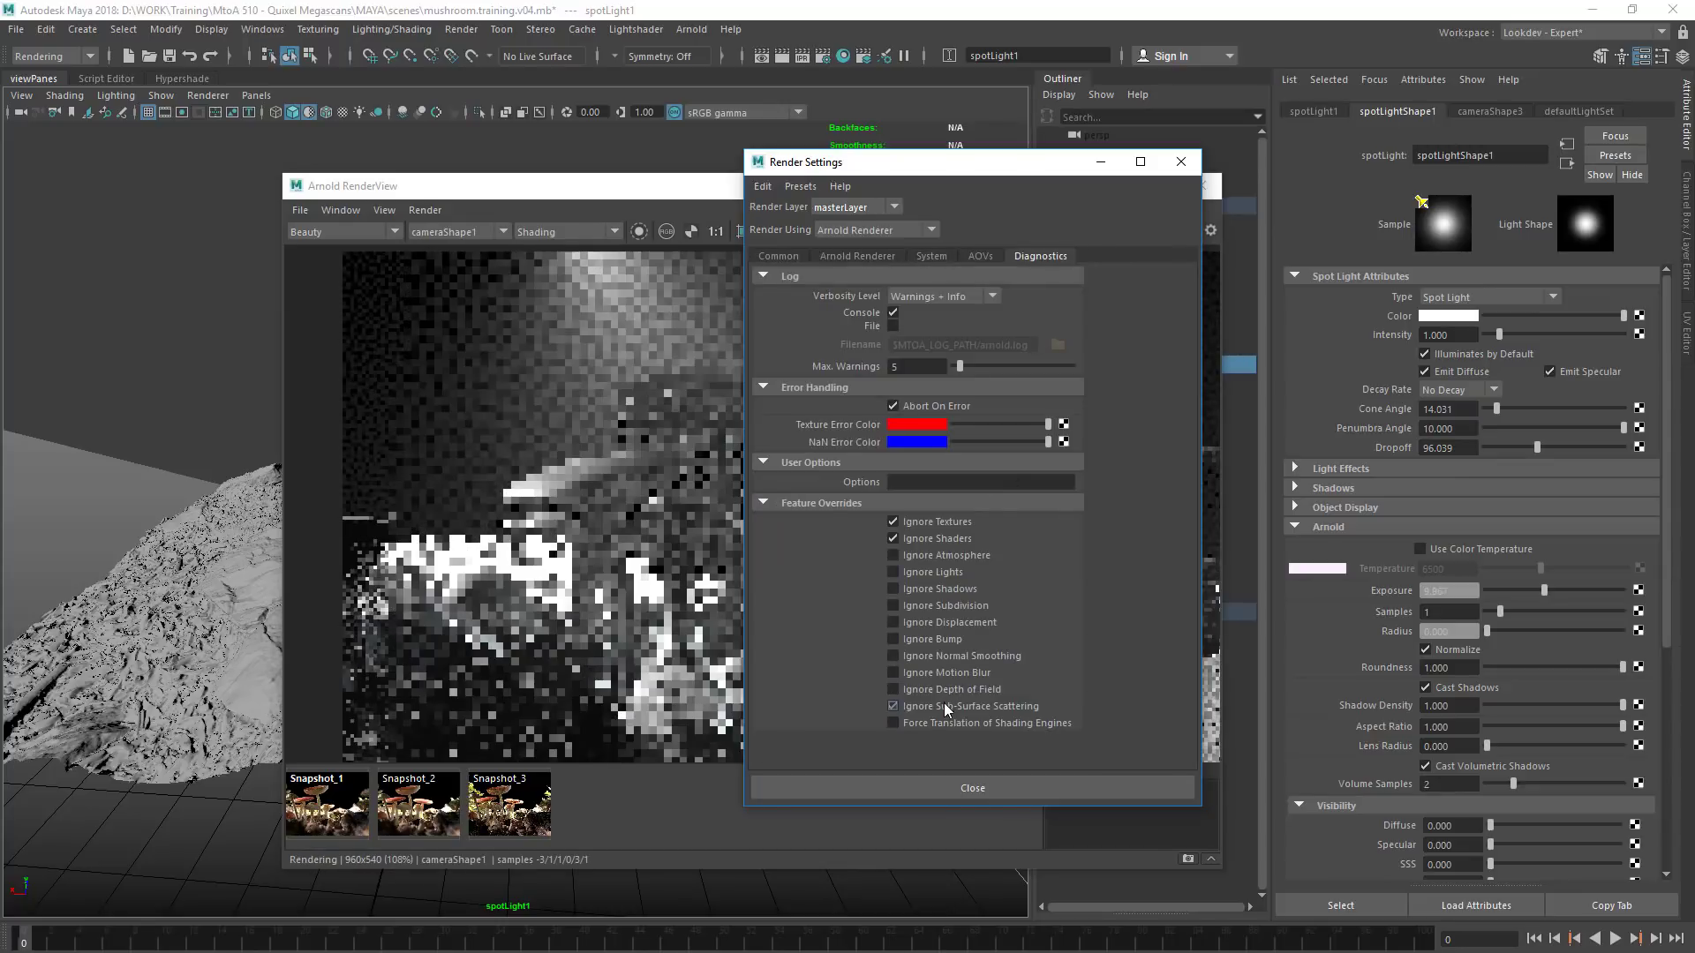
left_click(913, 539)
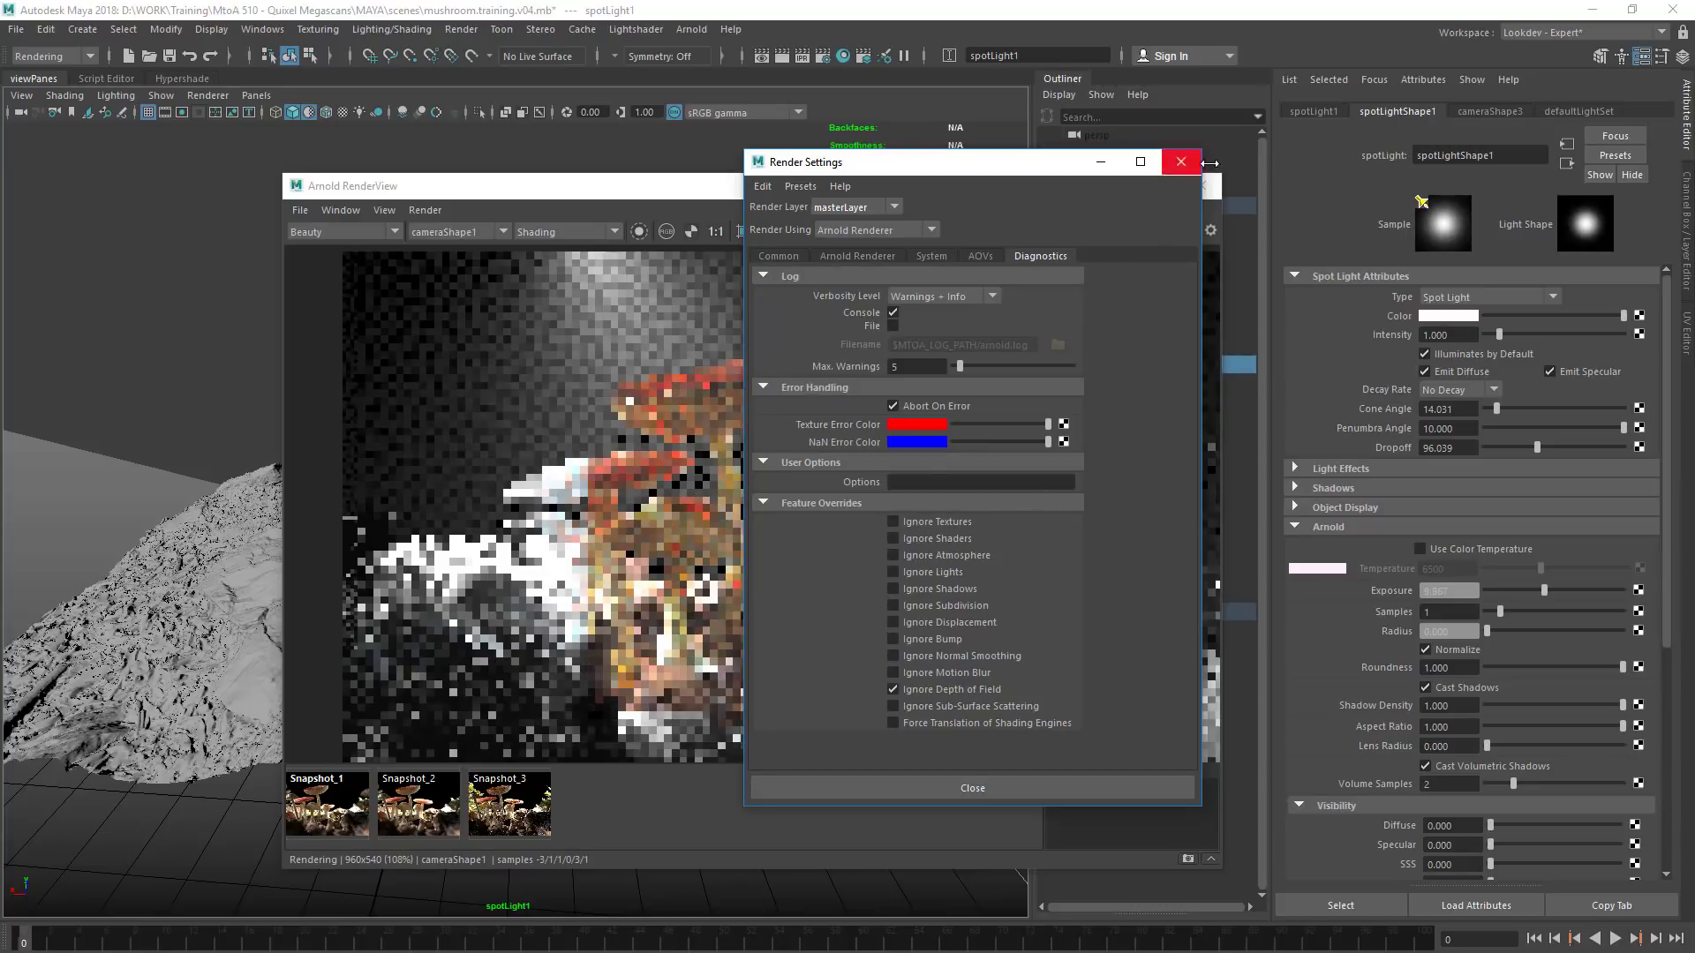
left_click(1187, 162)
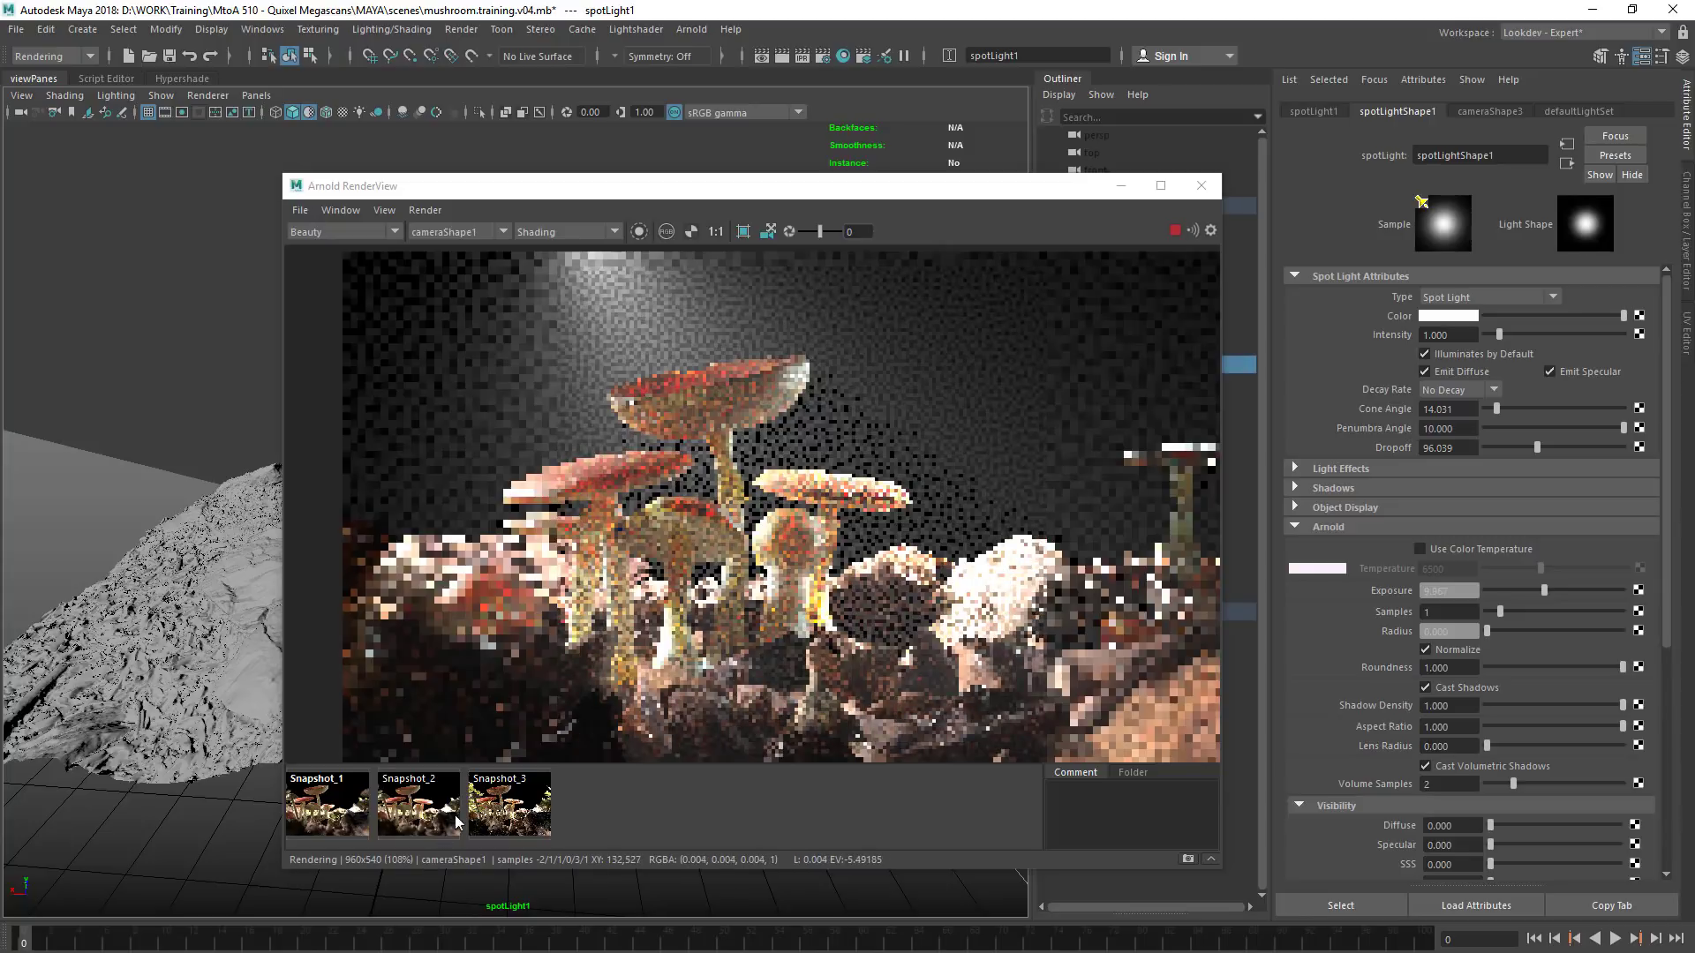
Compare the shaded volumetric render with Snapshot_3 and Snapshot_2
left_click(500, 799)
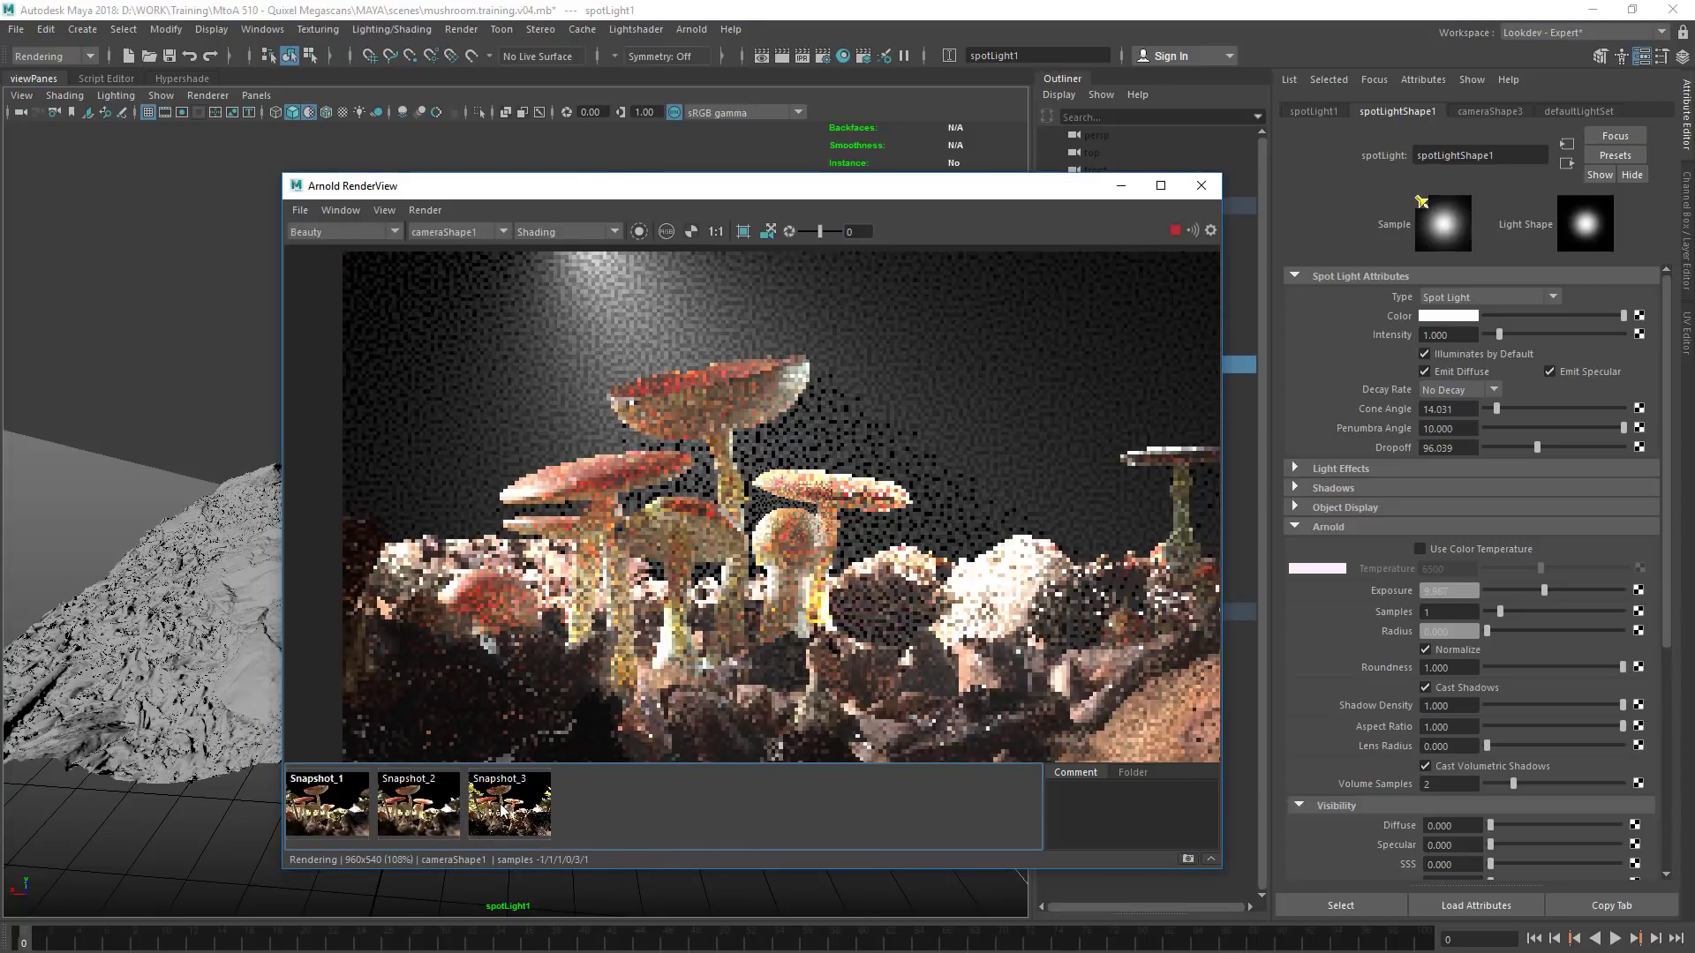
left_click(515, 810)
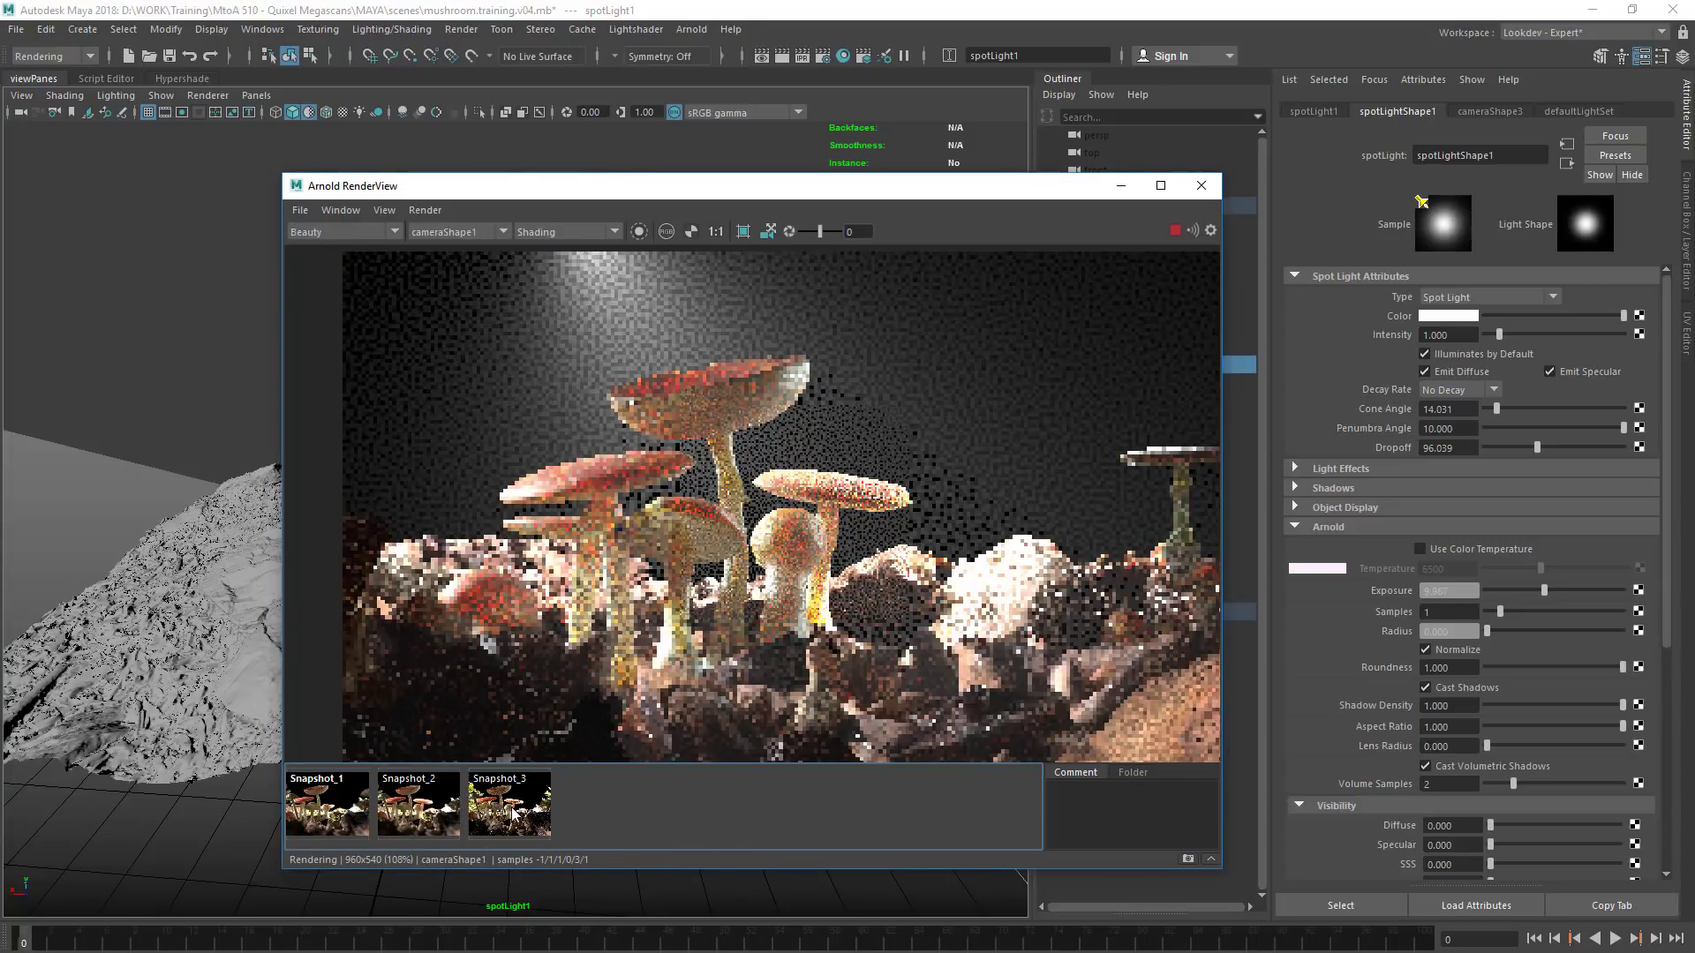
left_click(442, 820)
left_click(439, 821)
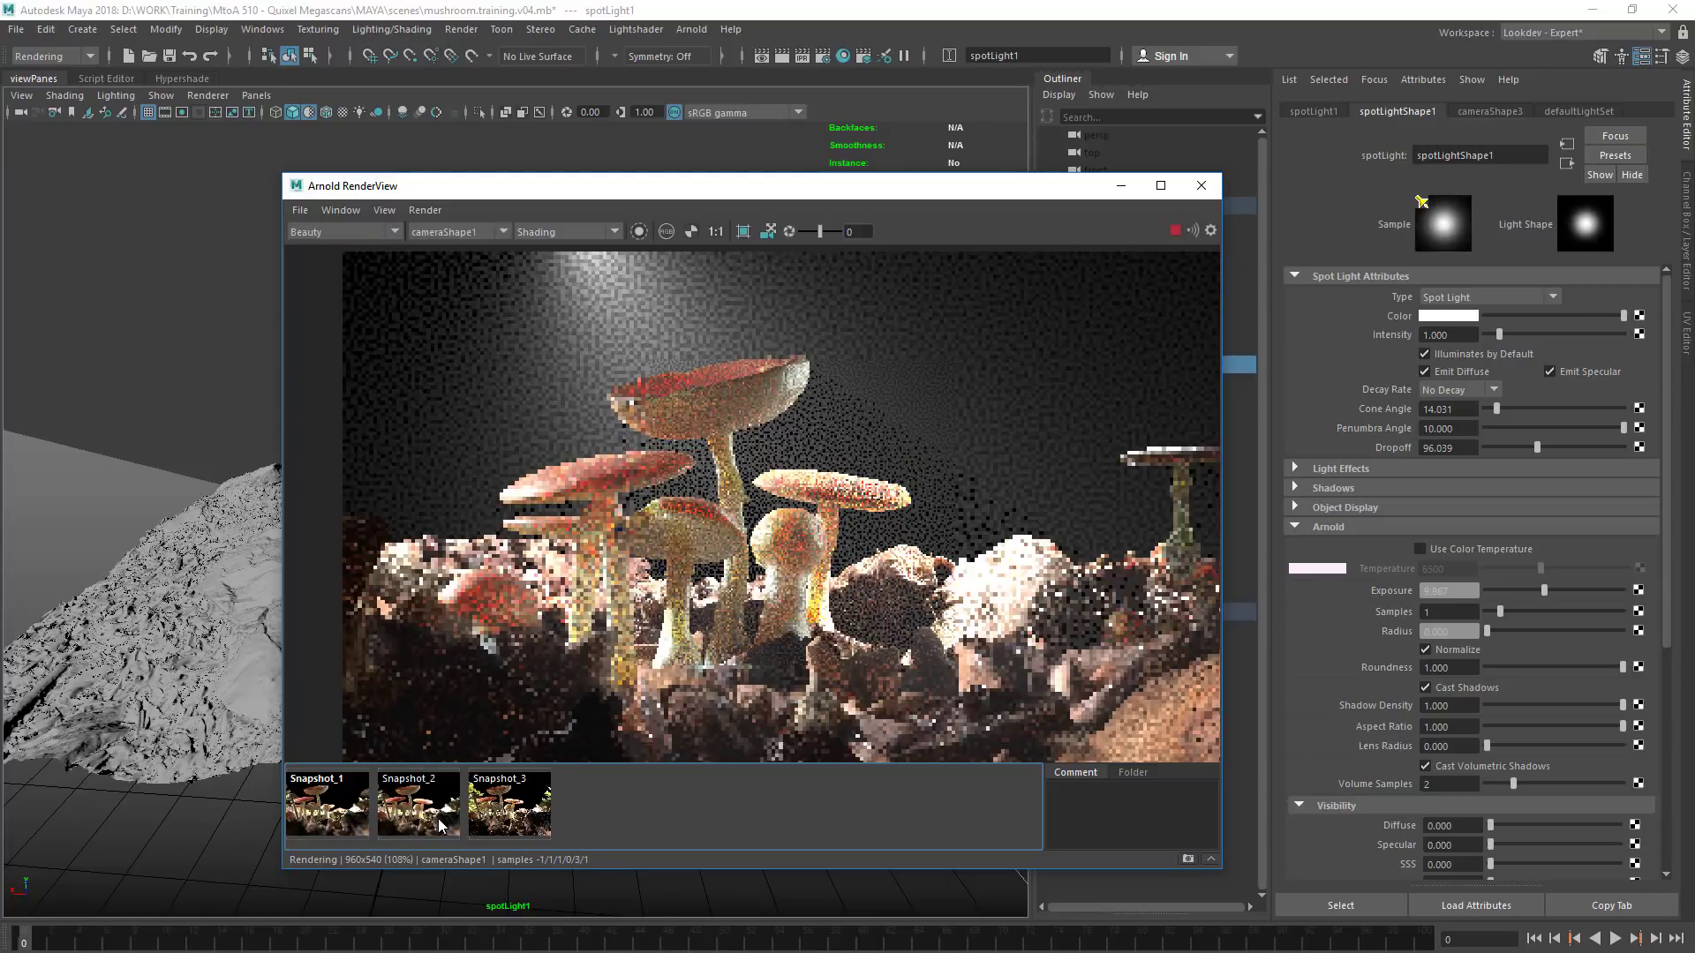
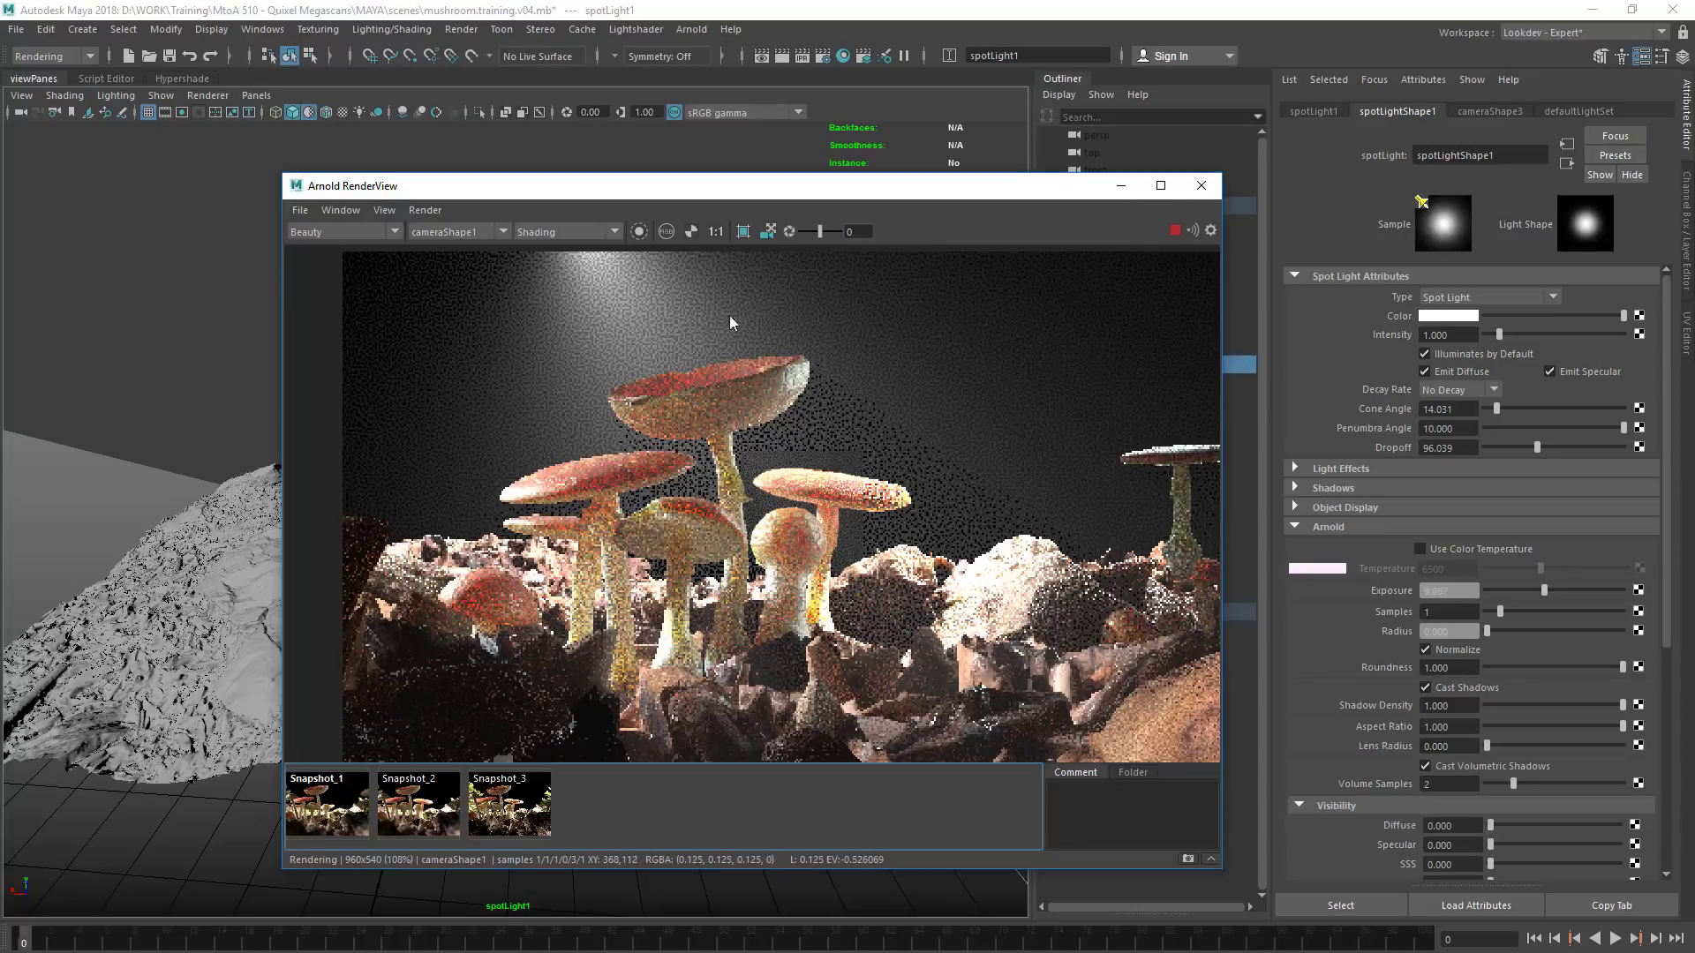
Lower spotLight1's exposure slightly while testing a crop region at the tall mushroom's cap, restore the full-frame render and close the render view
left_click(430, 828)
left_click(429, 827)
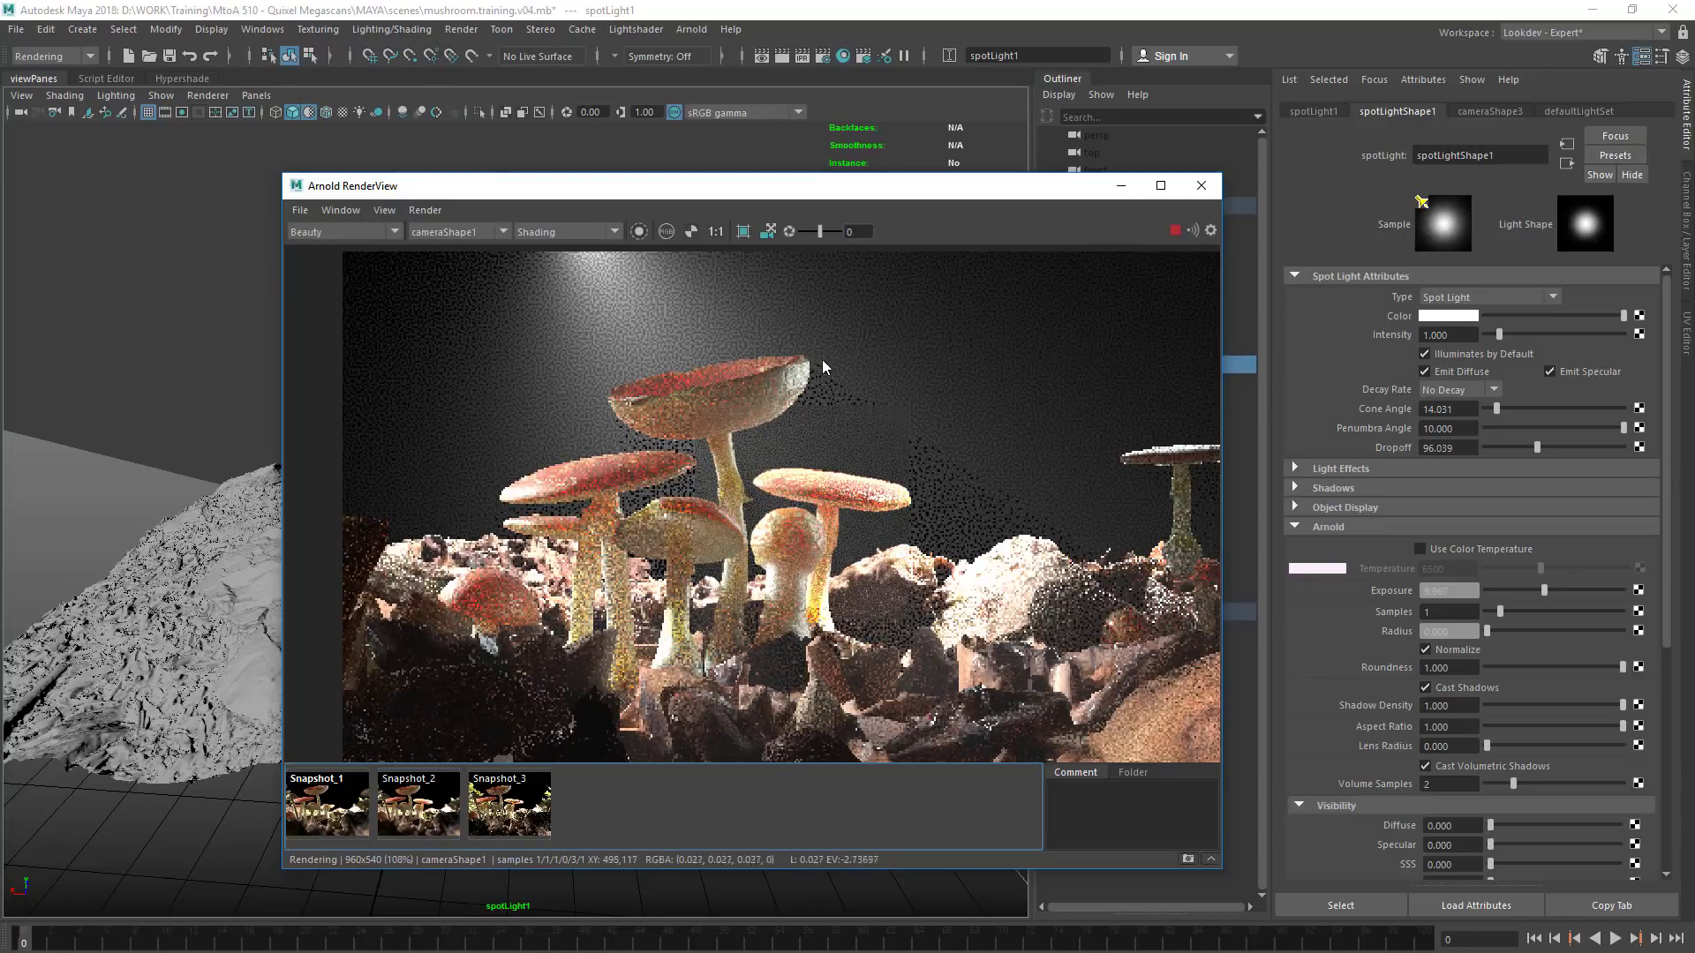
left_click_drag(867, 337, 754, 450, "shift")
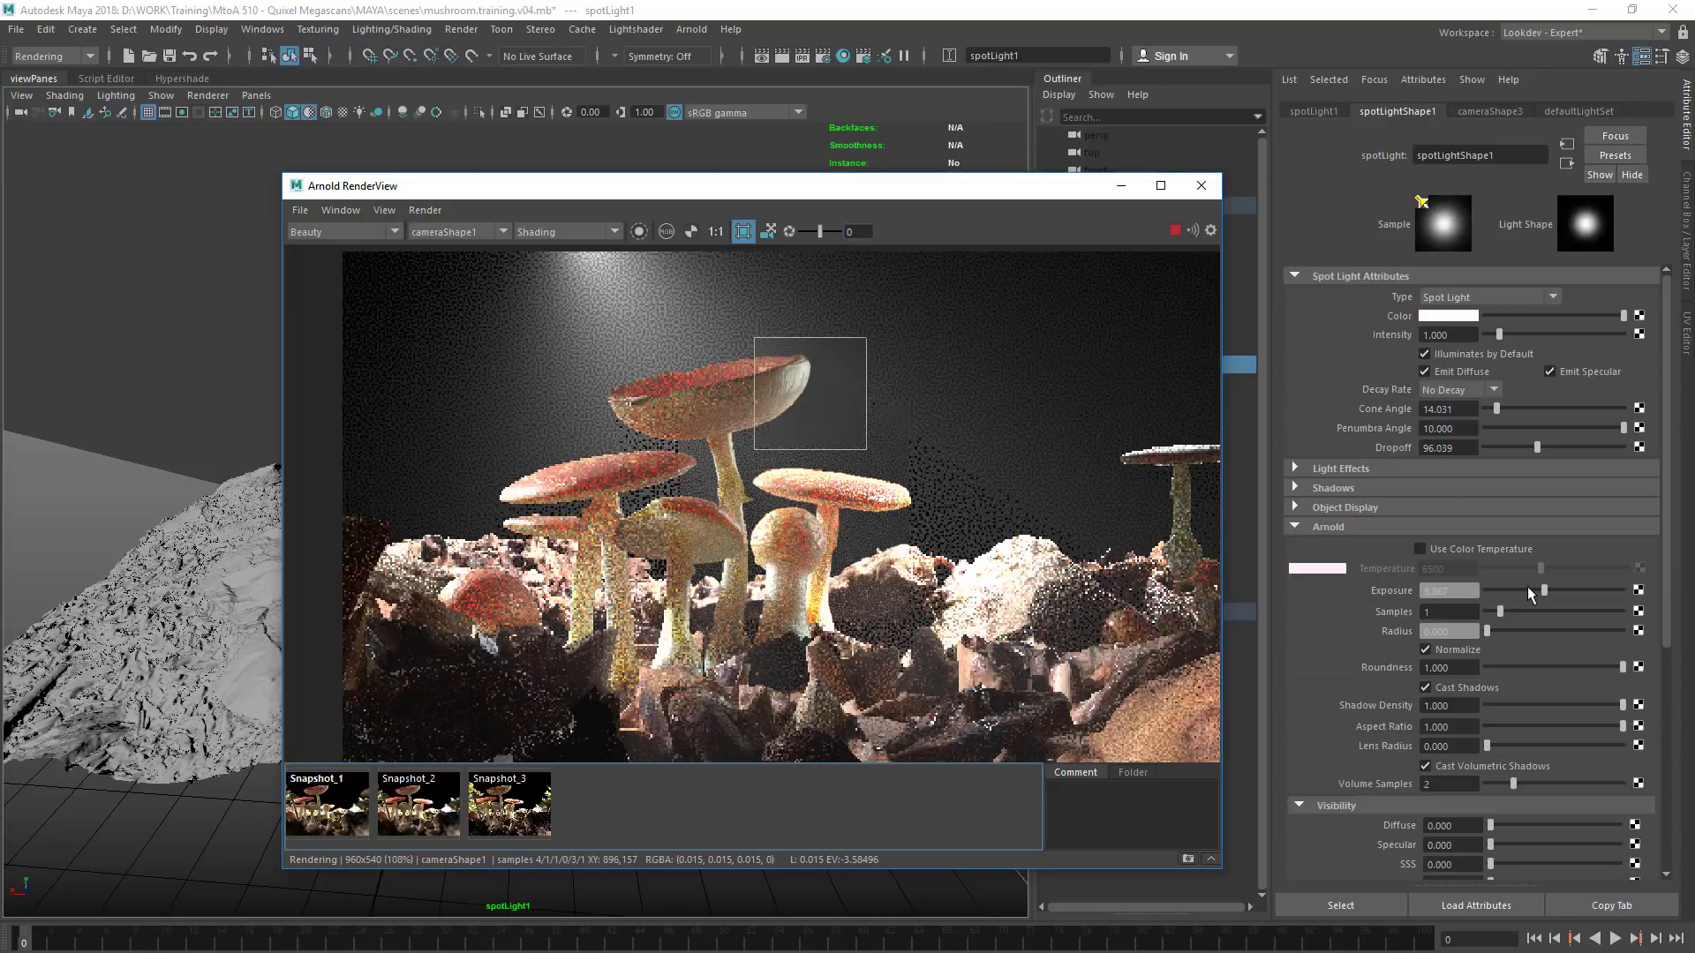
mouse_move(1544, 587)
left_mouse_down()
mouse_move(1519, 586)
mouse_move(1539, 590)
left_mouse_up()
left_click(743, 232)
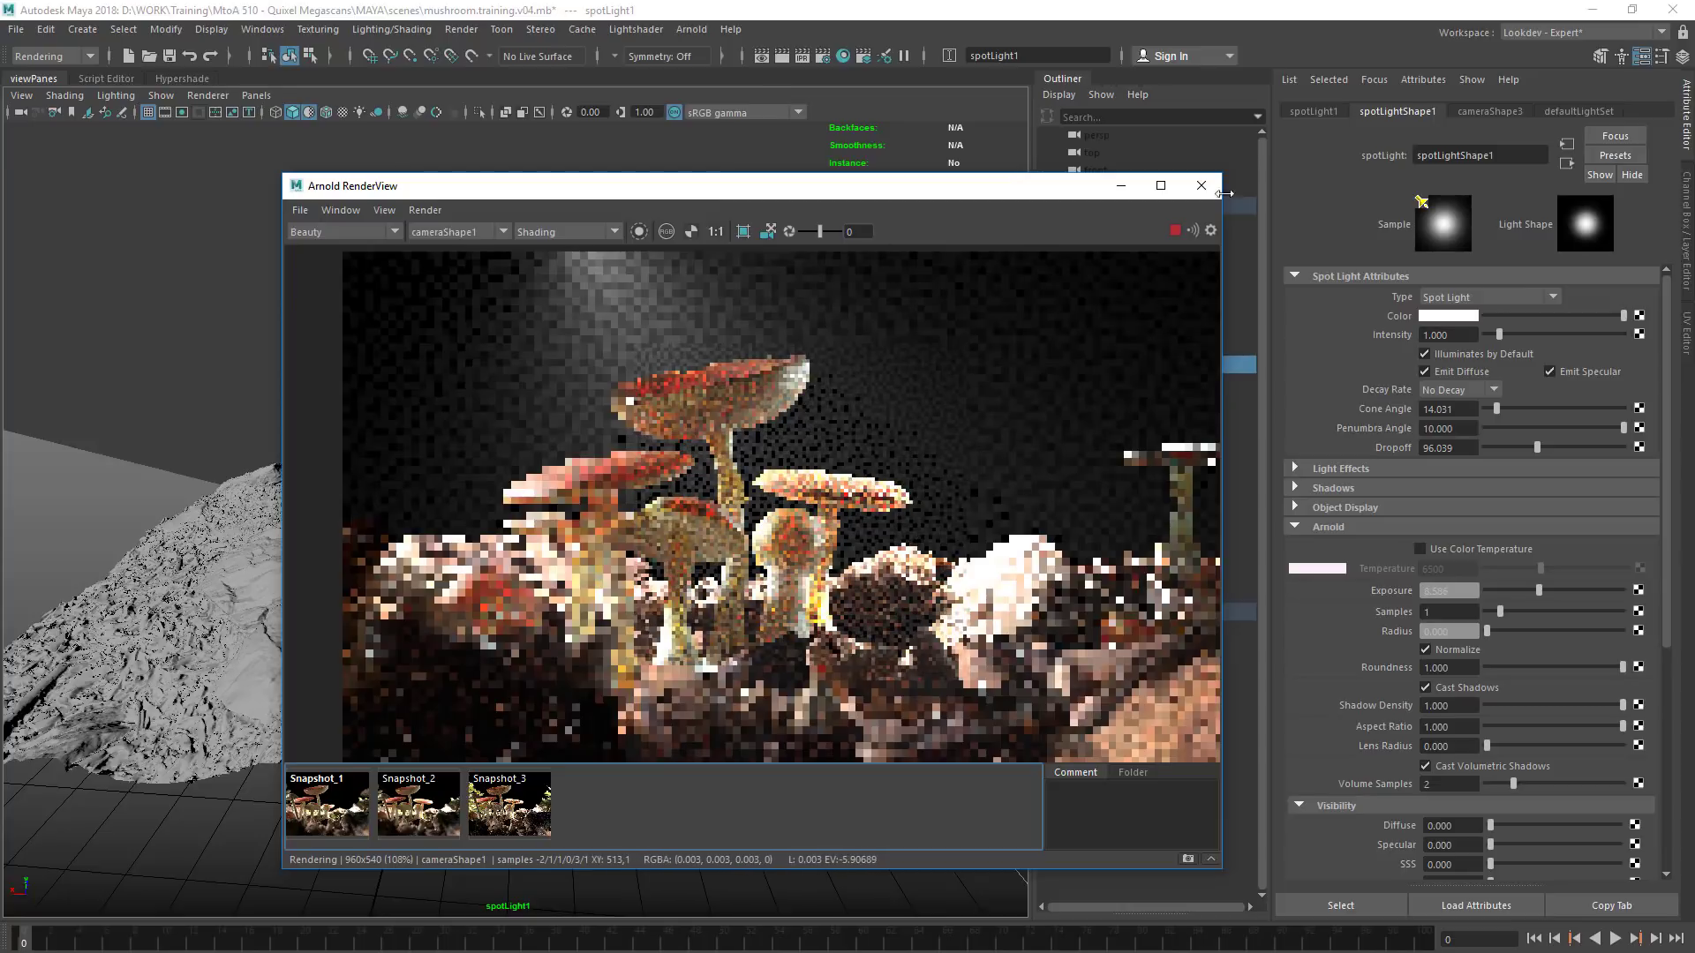
left_click(1202, 185)
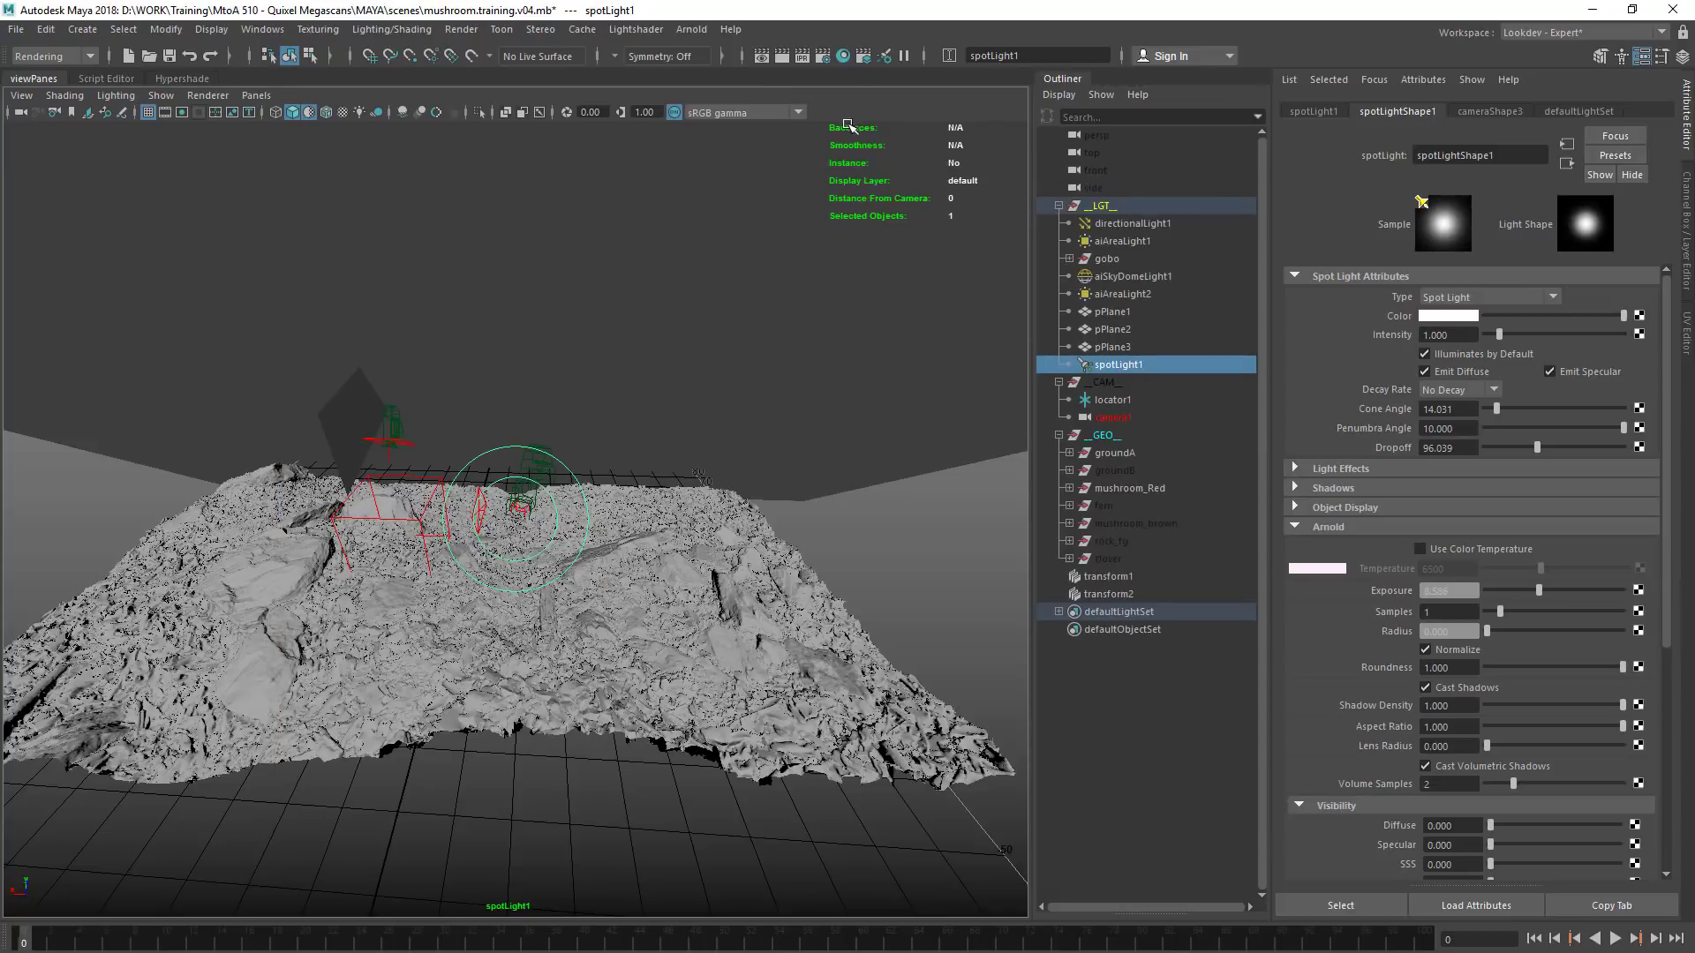
Unhide the groundB, fern, mushroom_brown, rock_fg and clover groups and clear the selection
left_click_drag(1139, 471, 1114, 550)
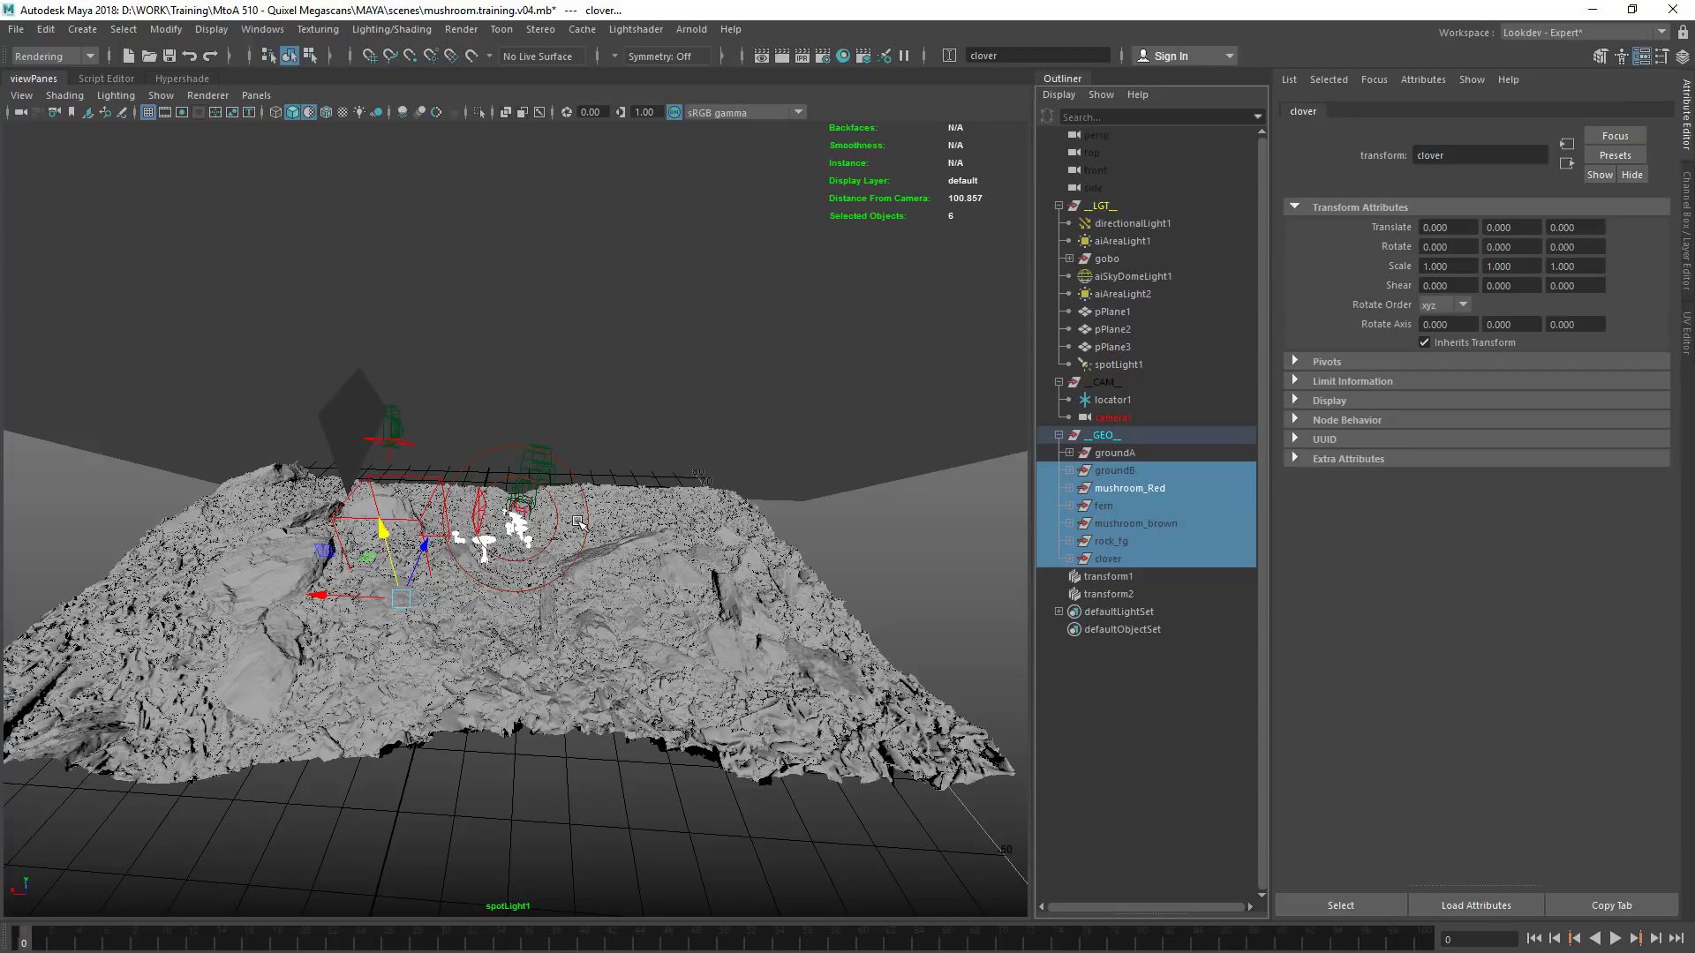
left_click(622, 353)
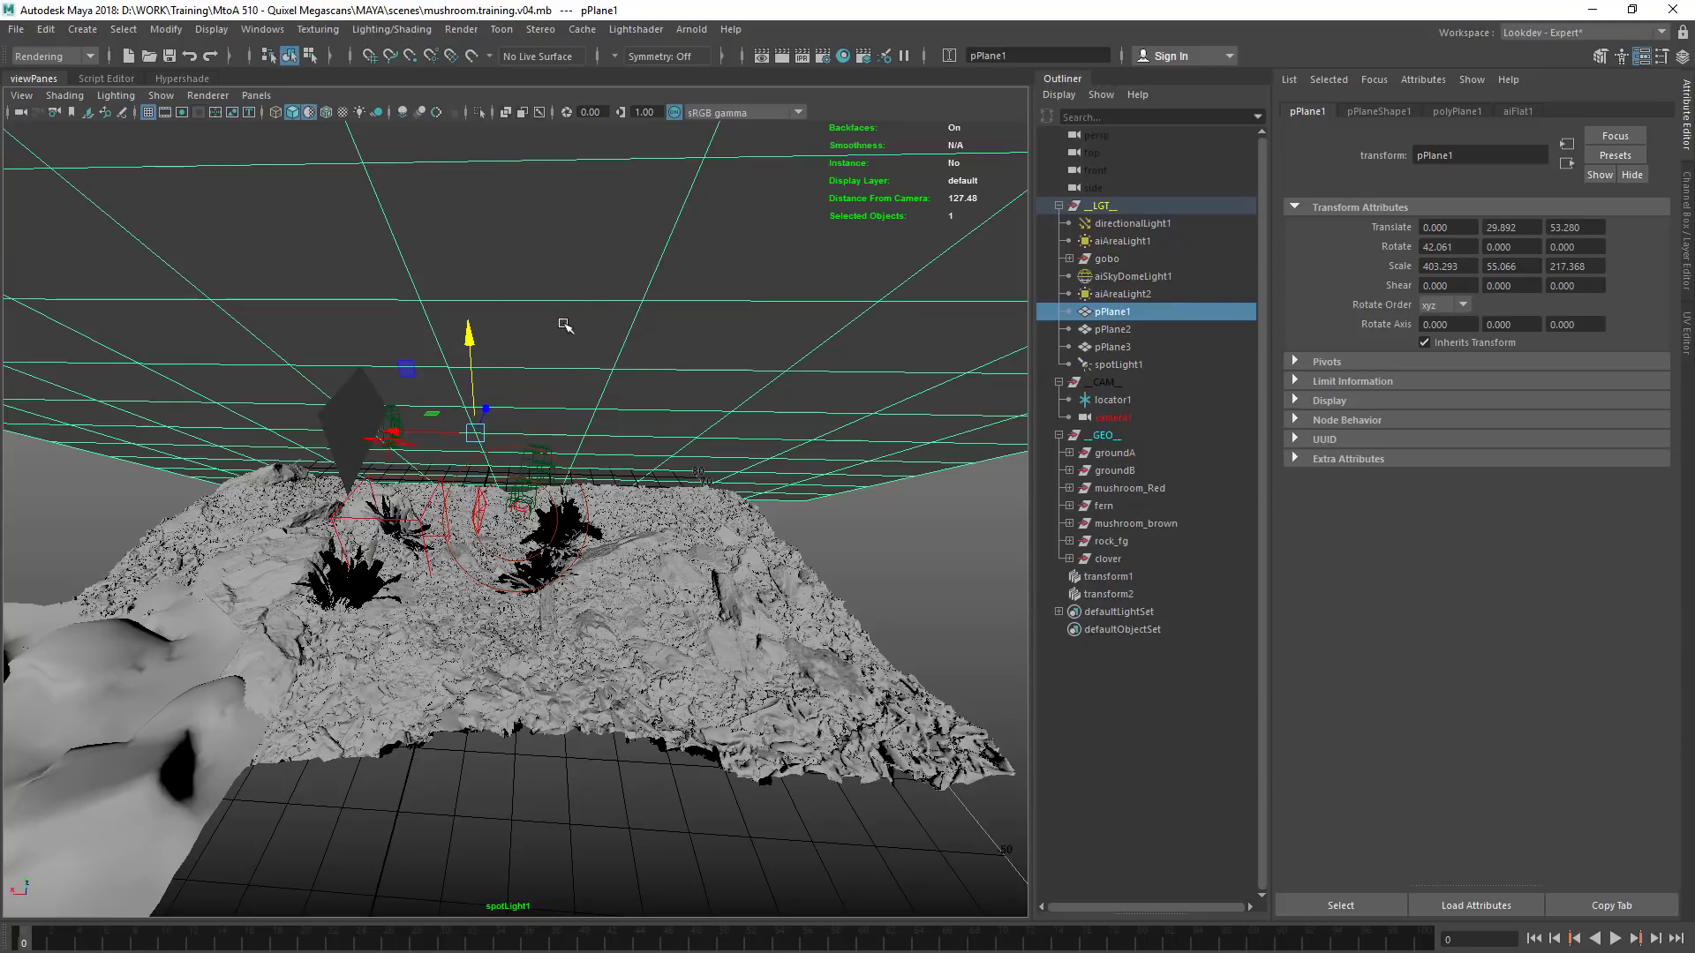
left_click(477, 793)
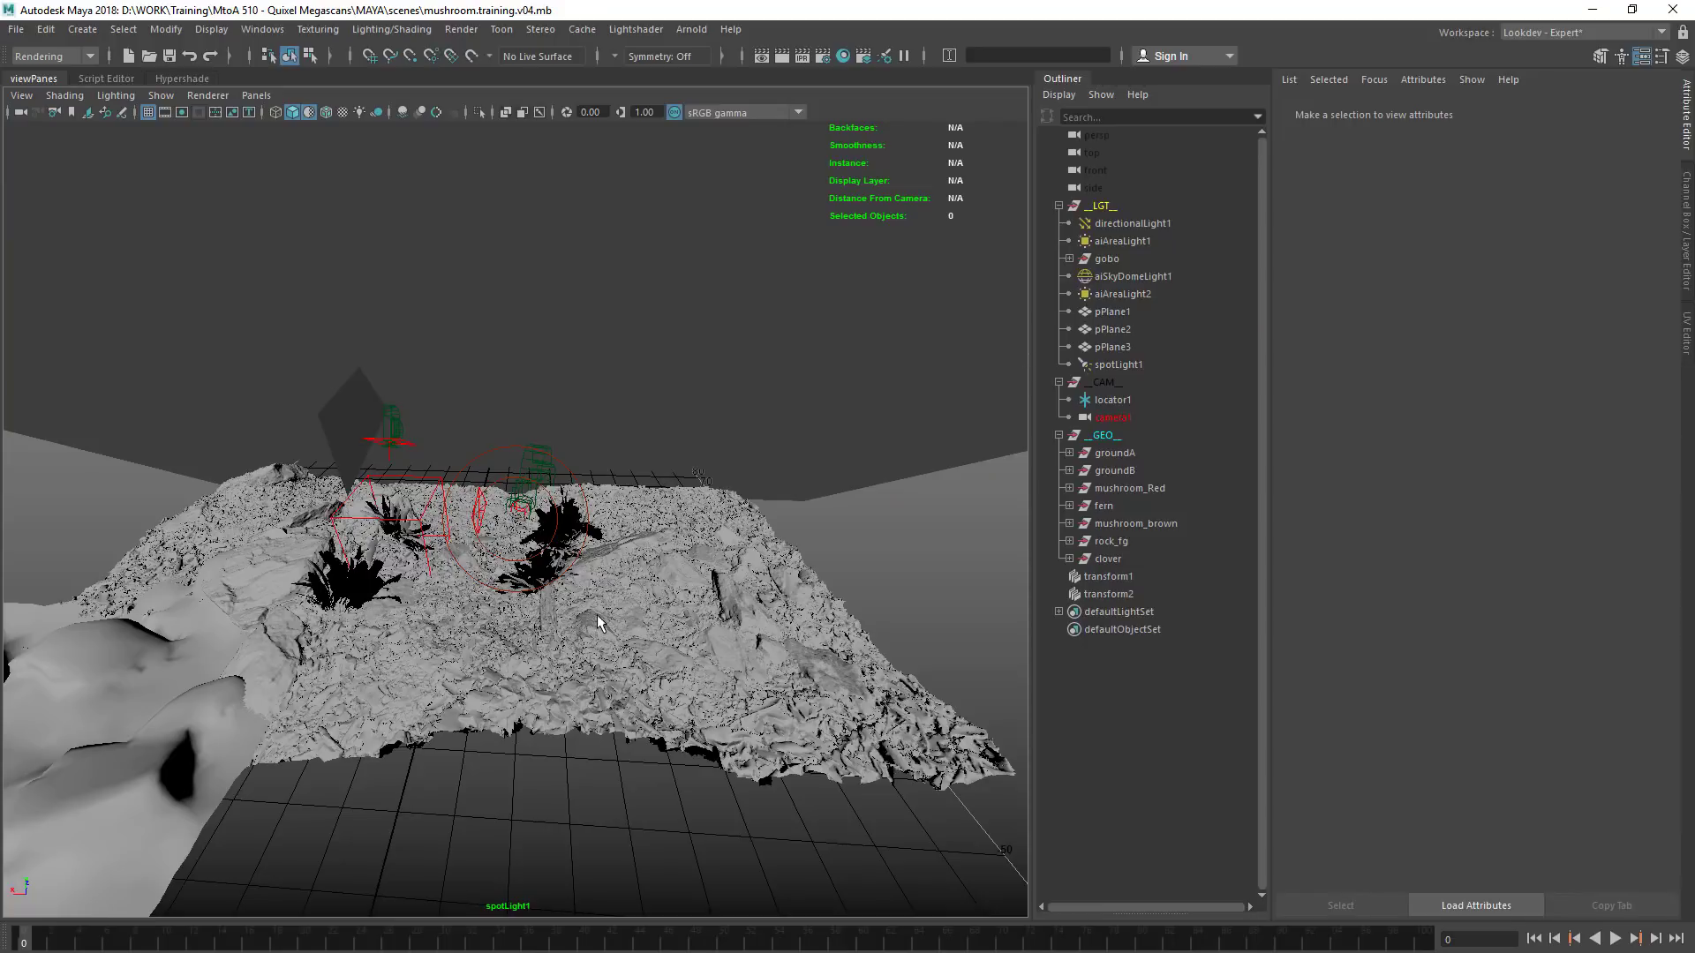
Switch from the spot light view to the perspective view and frame the red mushroom Sctr_S_rdlvW_4_LOD2
key("space")
left_click_drag(597, 616, 609, 563)
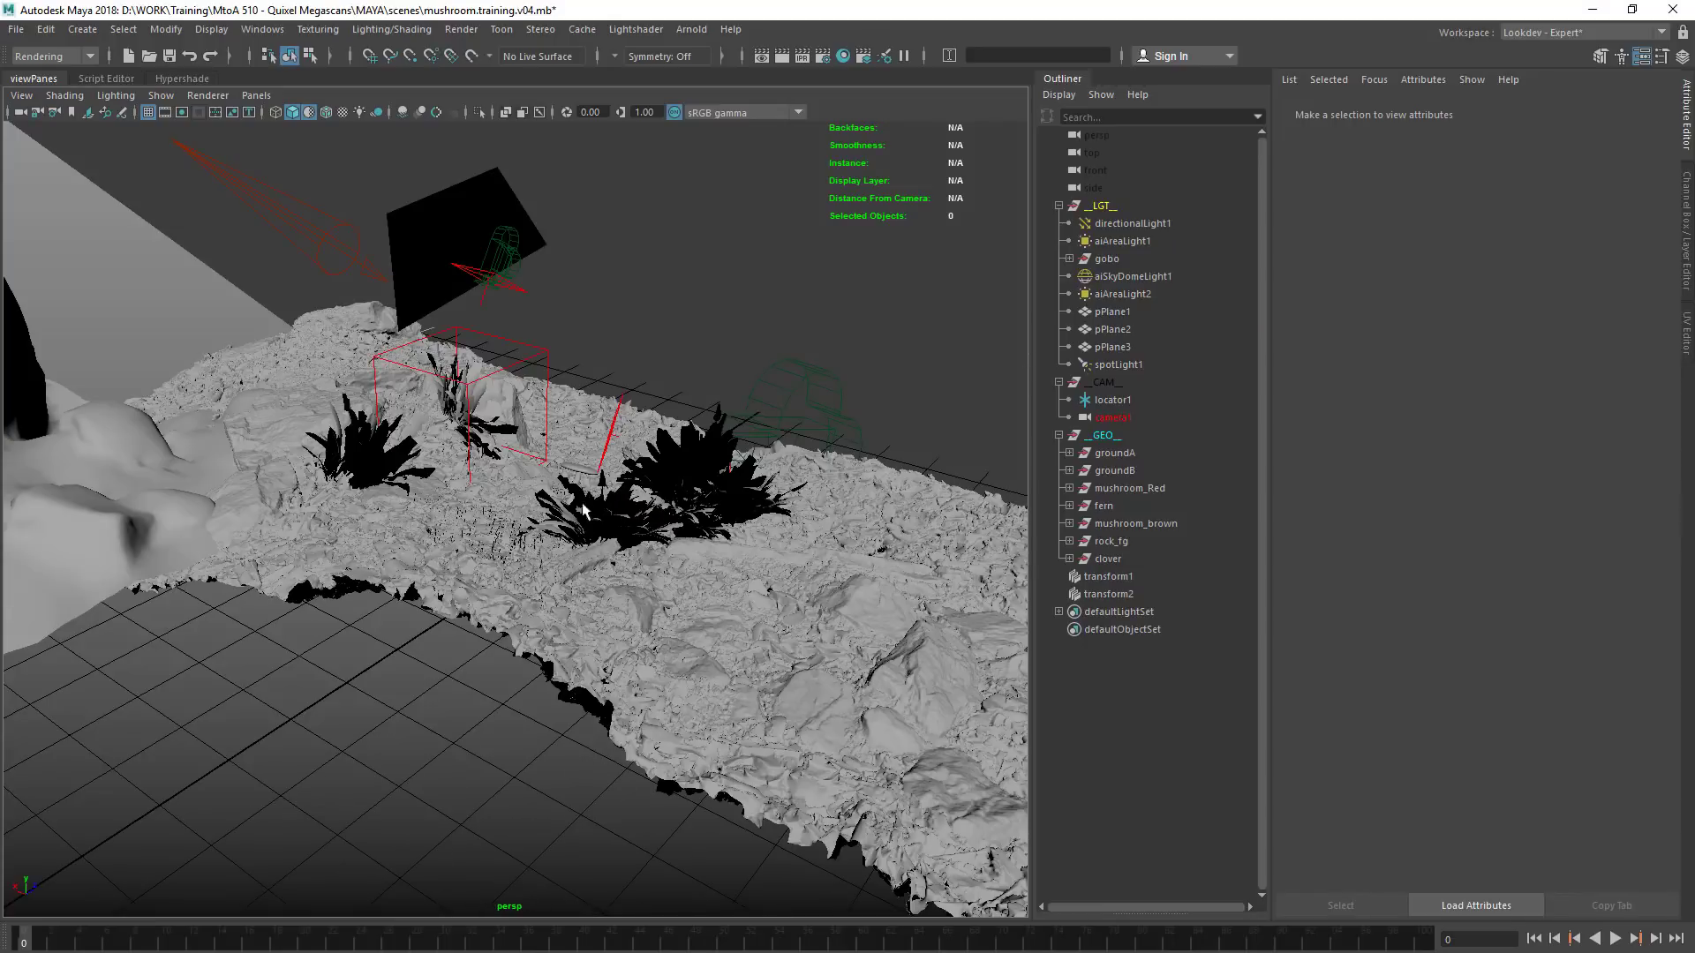
right_click_drag(570, 507, 689, 435, "alt")
left_click(678, 428)
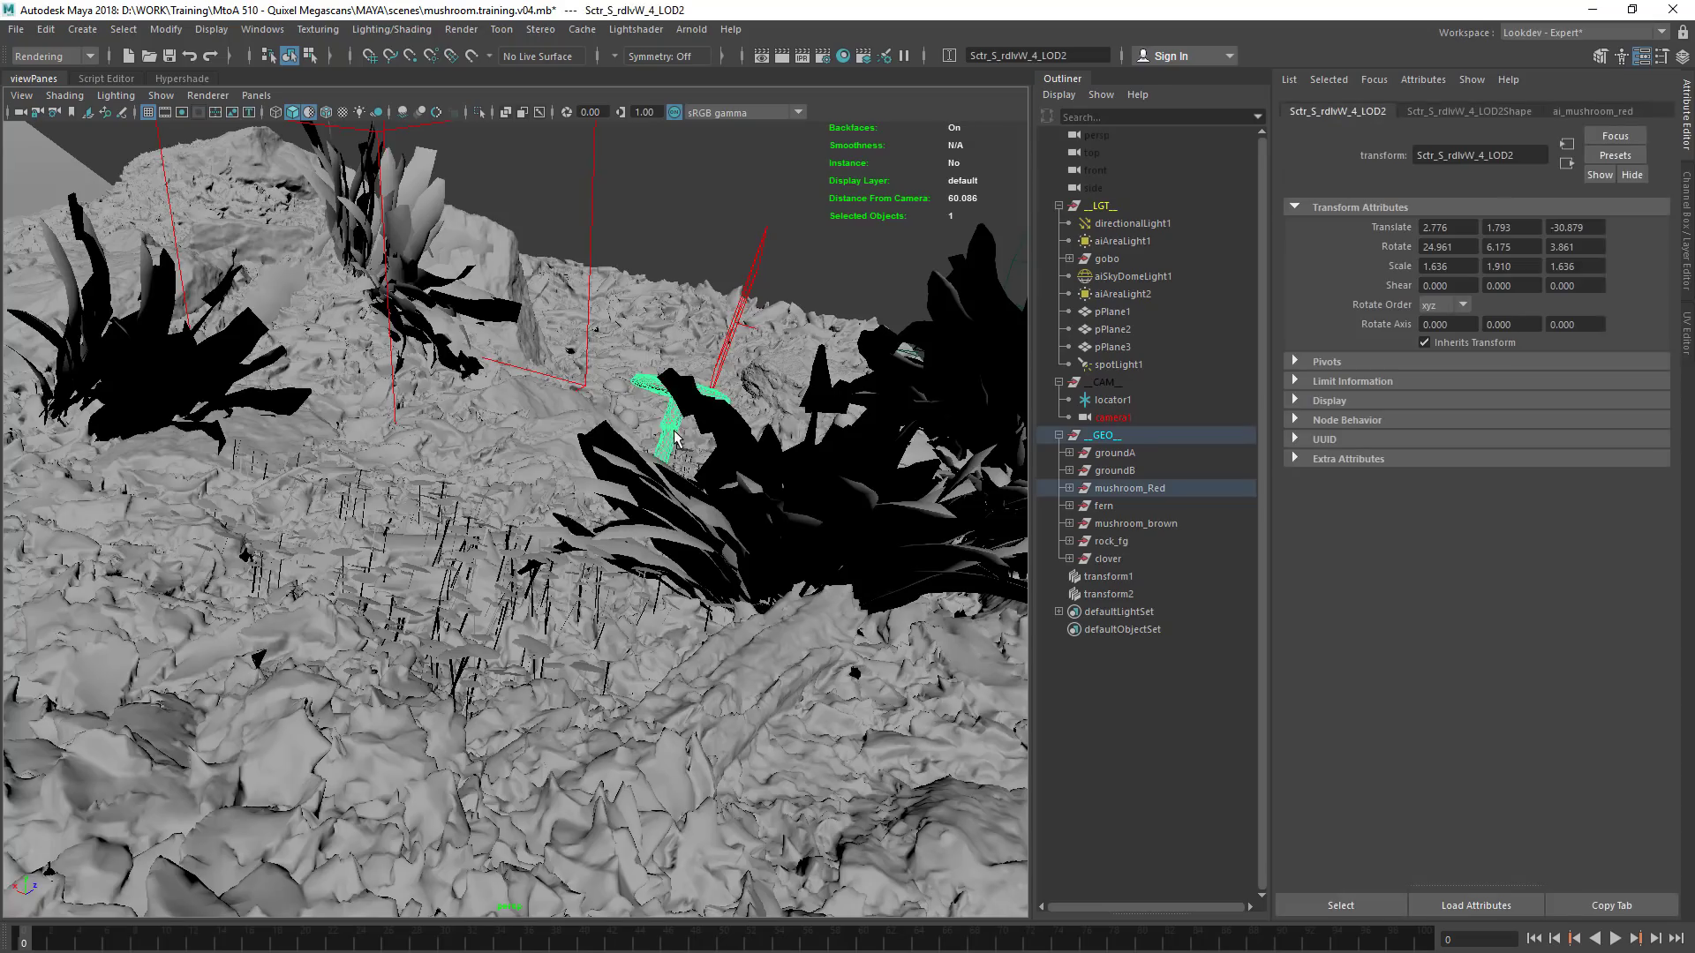
key("f")
Select the foreground red mushroom Sctr_S_rdlvW_2_LOD0 and frame it closely from cap to stem base
left_click_drag(710, 410, 641, 354, "alt")
right_click_drag(712, 404, 402, 402, "alt")
left_click_drag(560, 412, 576, 483, "alt")
middle_click_drag(600, 565, 626, 441, "alt")
right_click_drag(830, 486, 980, 491, "alt")
left_click_drag(584, 507, 694, 505, "alt")
left_click(661, 556)
right_click_drag(432, 548, 601, 525, "alt")
left_click_drag(559, 519, 634, 500, "alt")
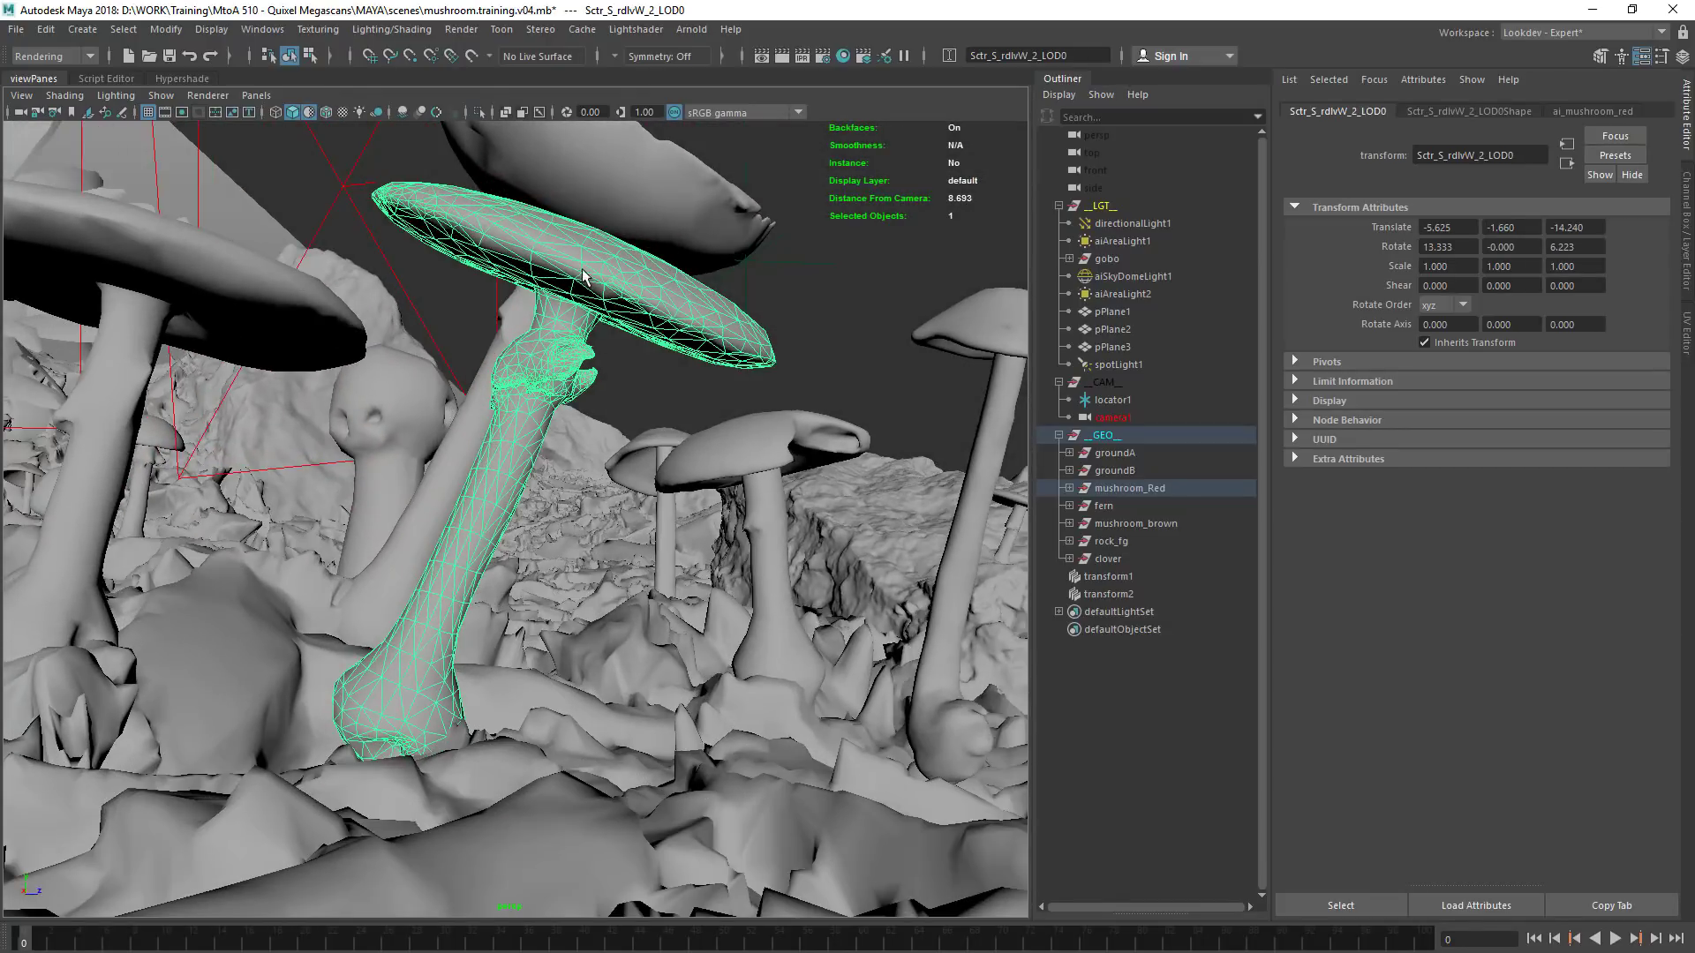
left_click_drag(381, 704, 509, 378, "alt")
left_click_drag(420, 586, 590, 515, "alt")
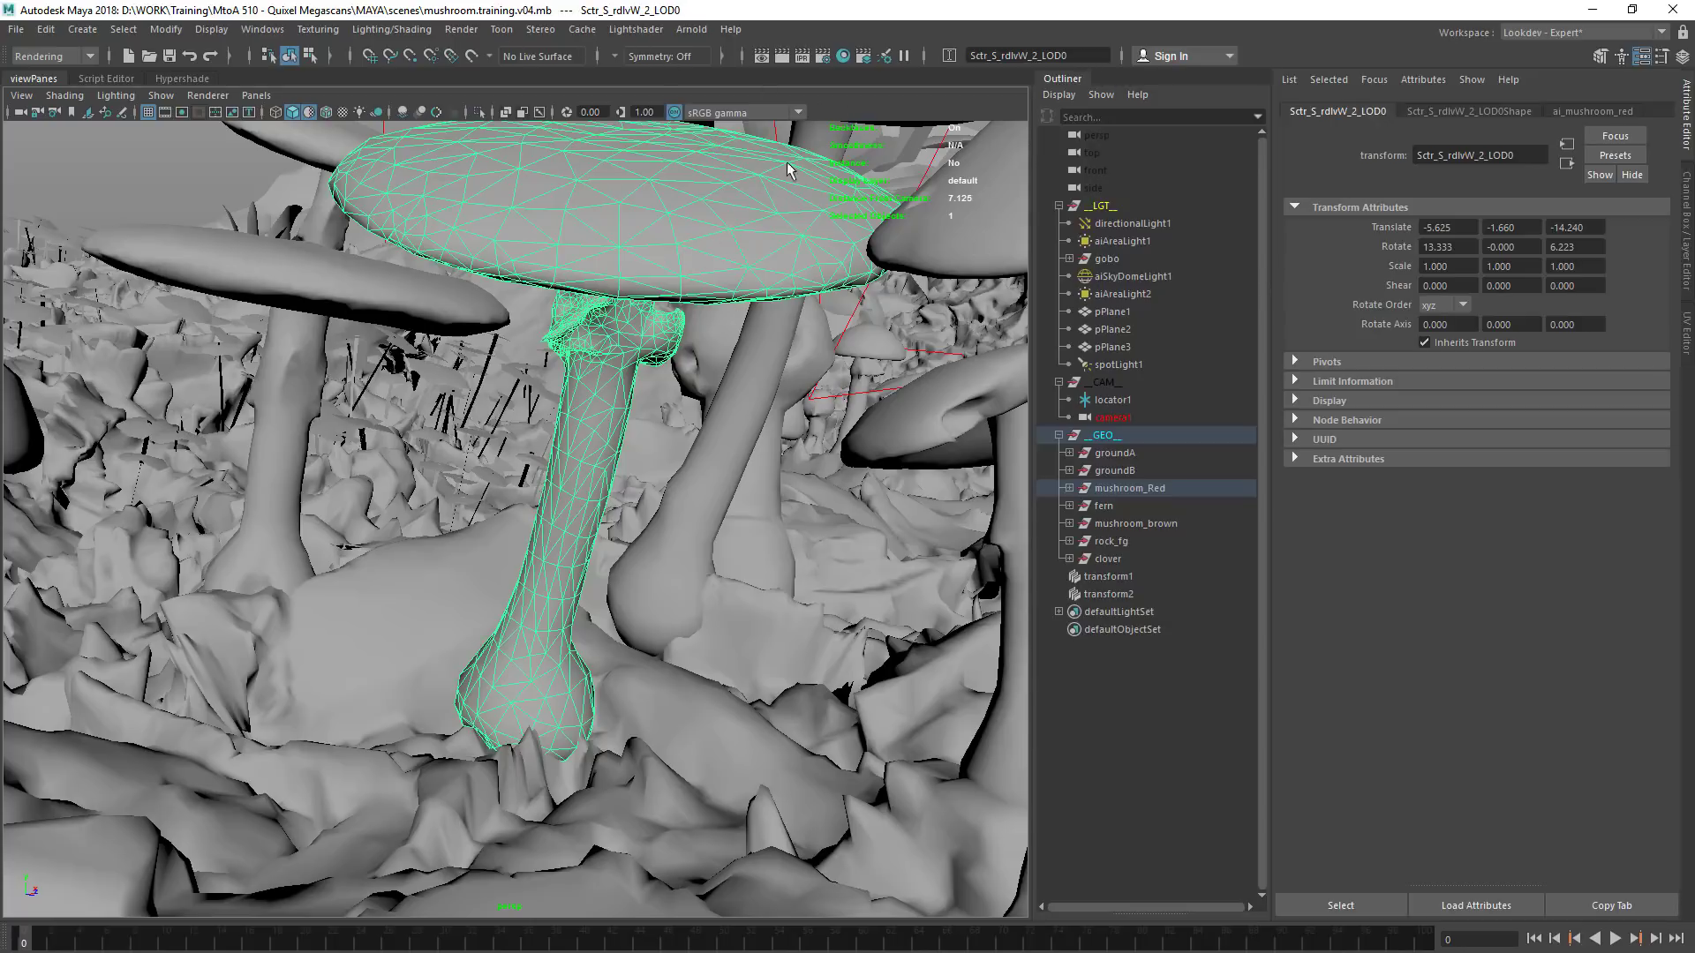
Open the XGen Editor, start a new description on the selected mushroom and name its new collection MtoA510
key("space")
left_click(849, 363)
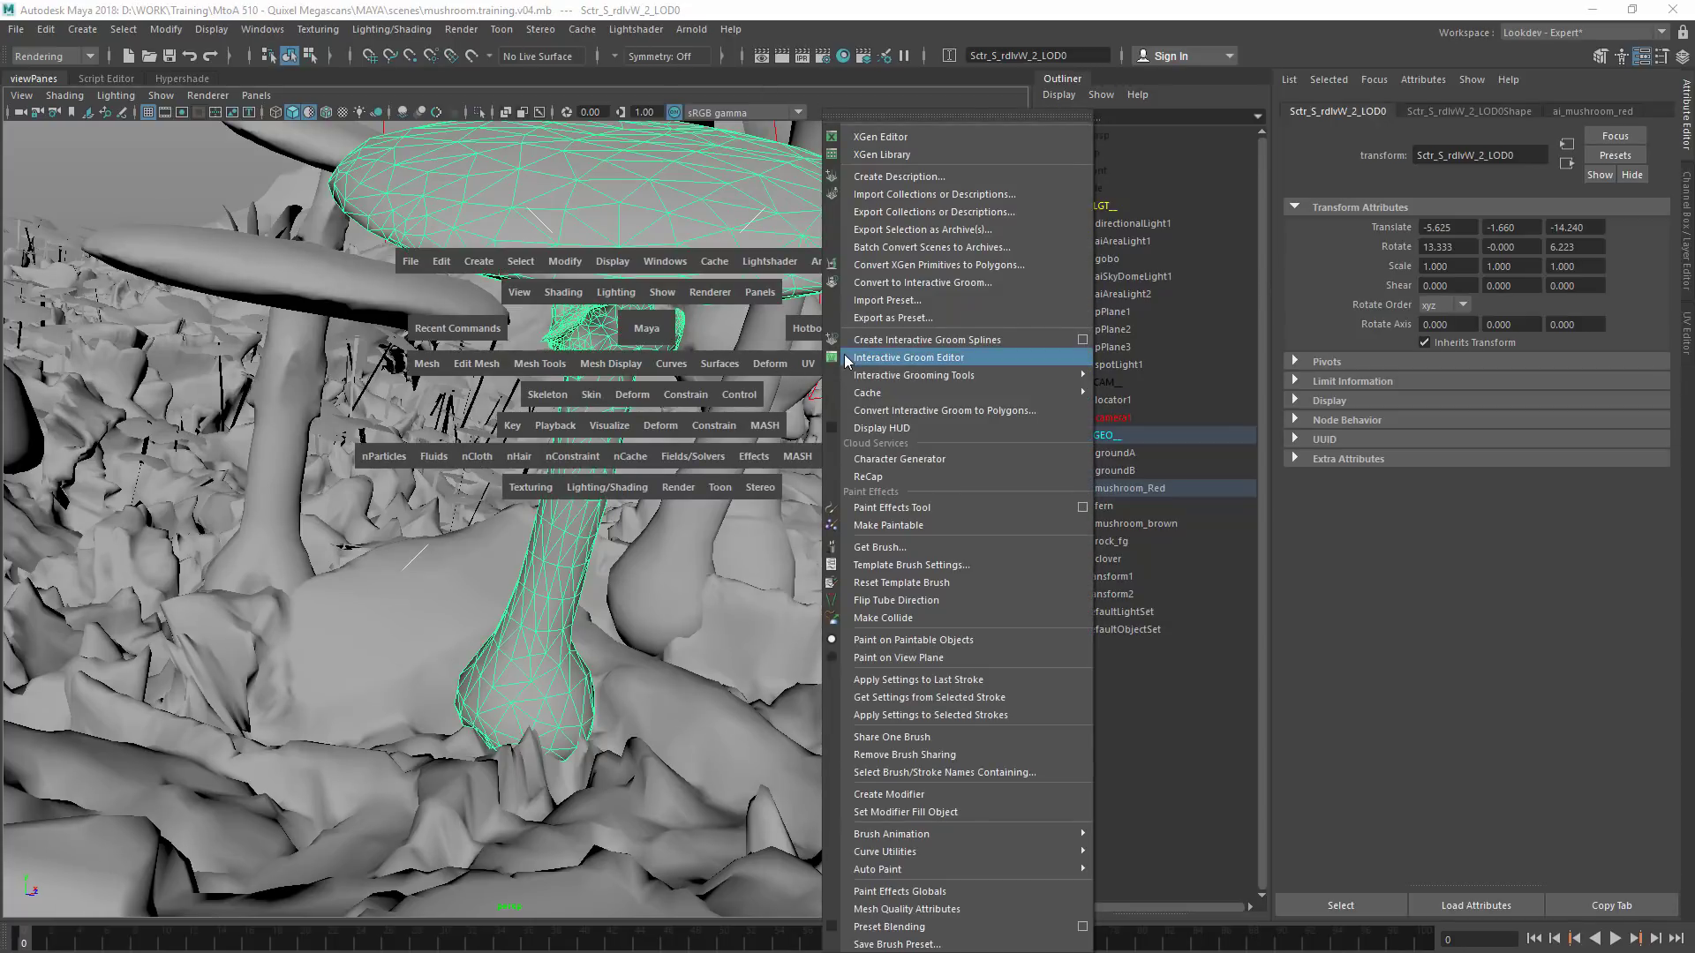
left_click(962, 138)
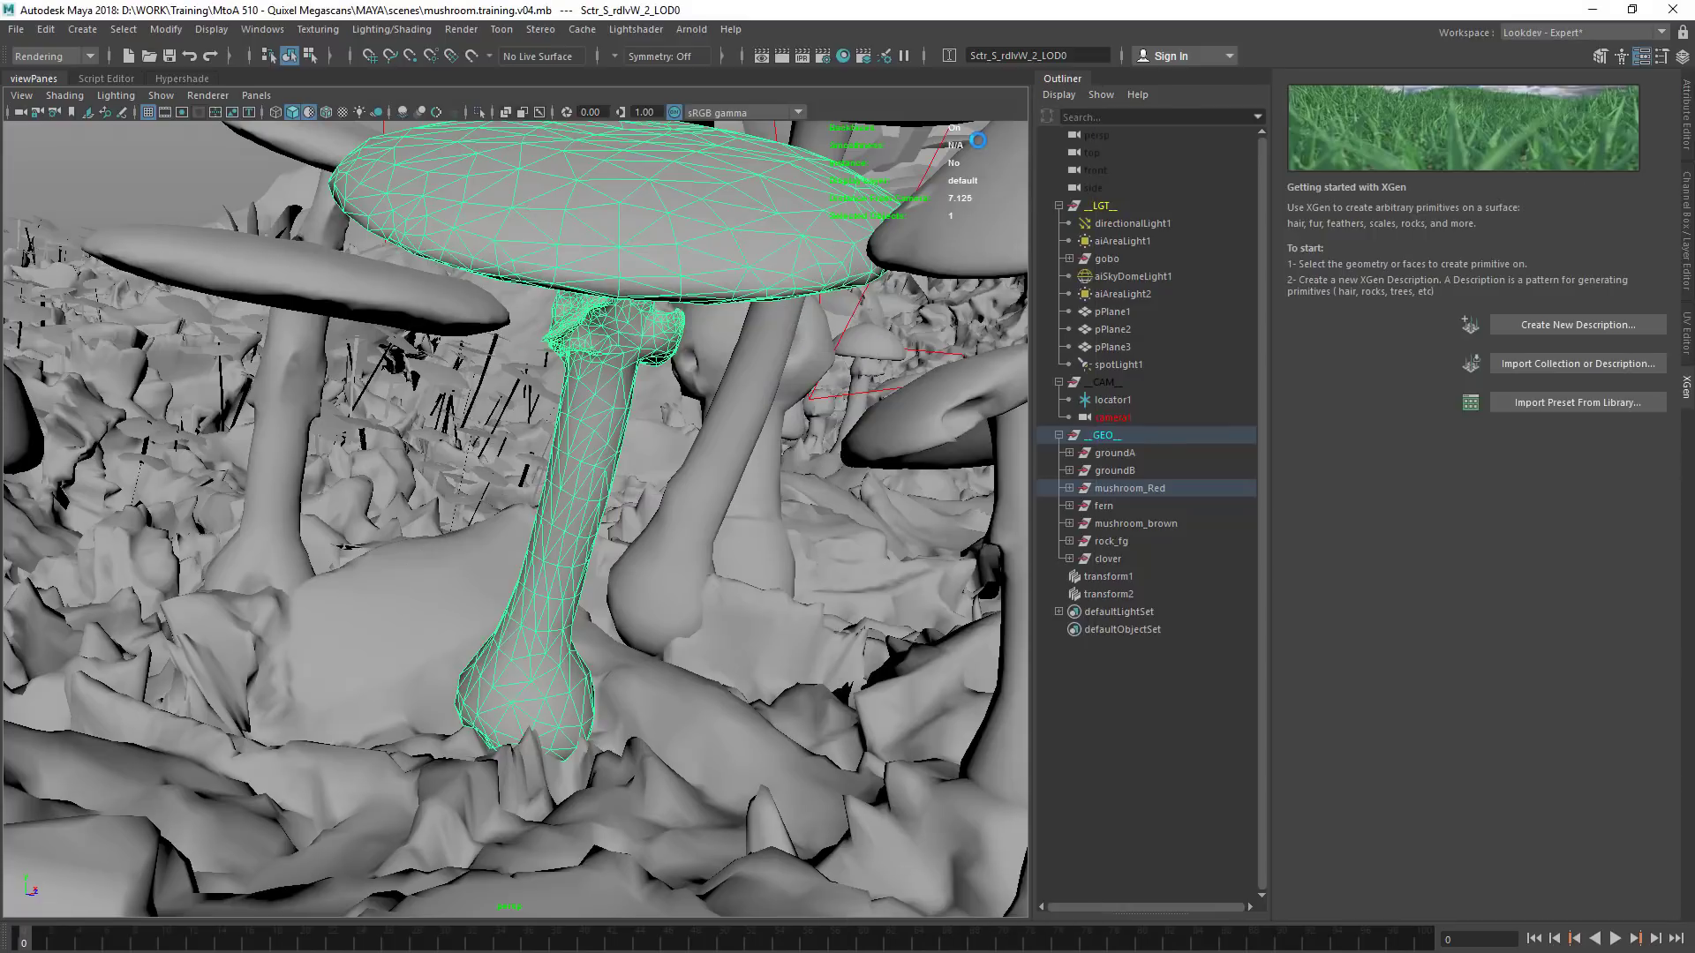
left_click(1570, 327)
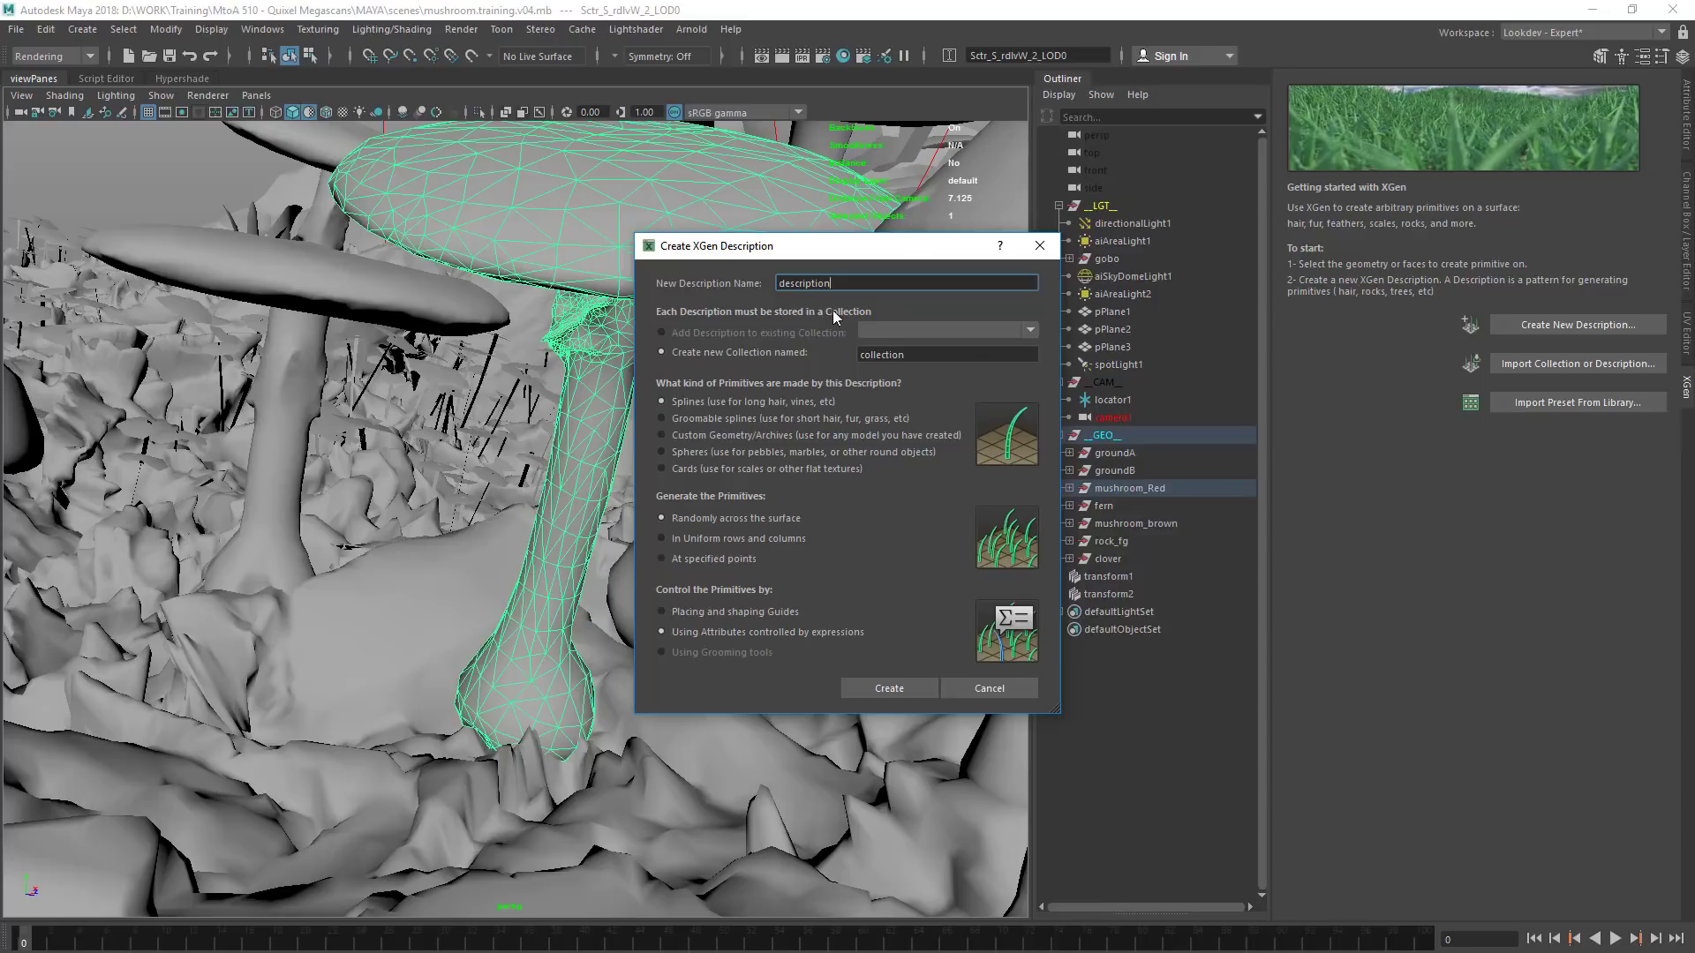
double_click(905, 348)
left_click_drag(849, 258, 695, 301)
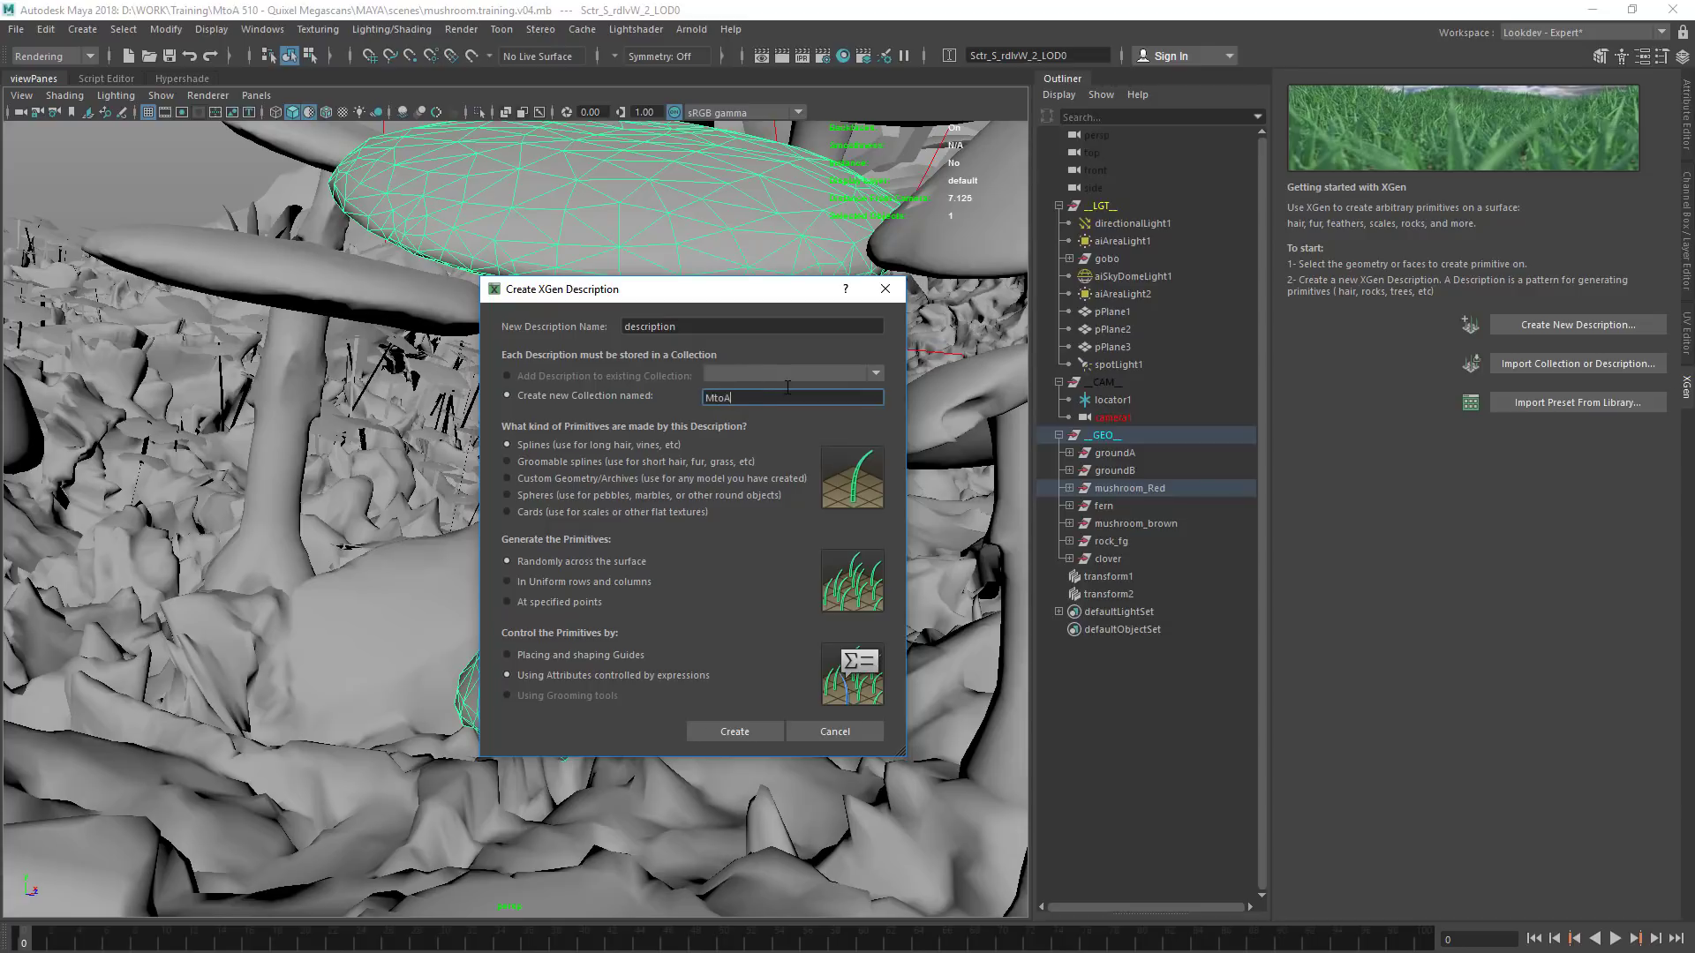
Name the XGen description fibres, choose groomable splines for its primitives and create it
left_click_drag(685, 327, 597, 312)
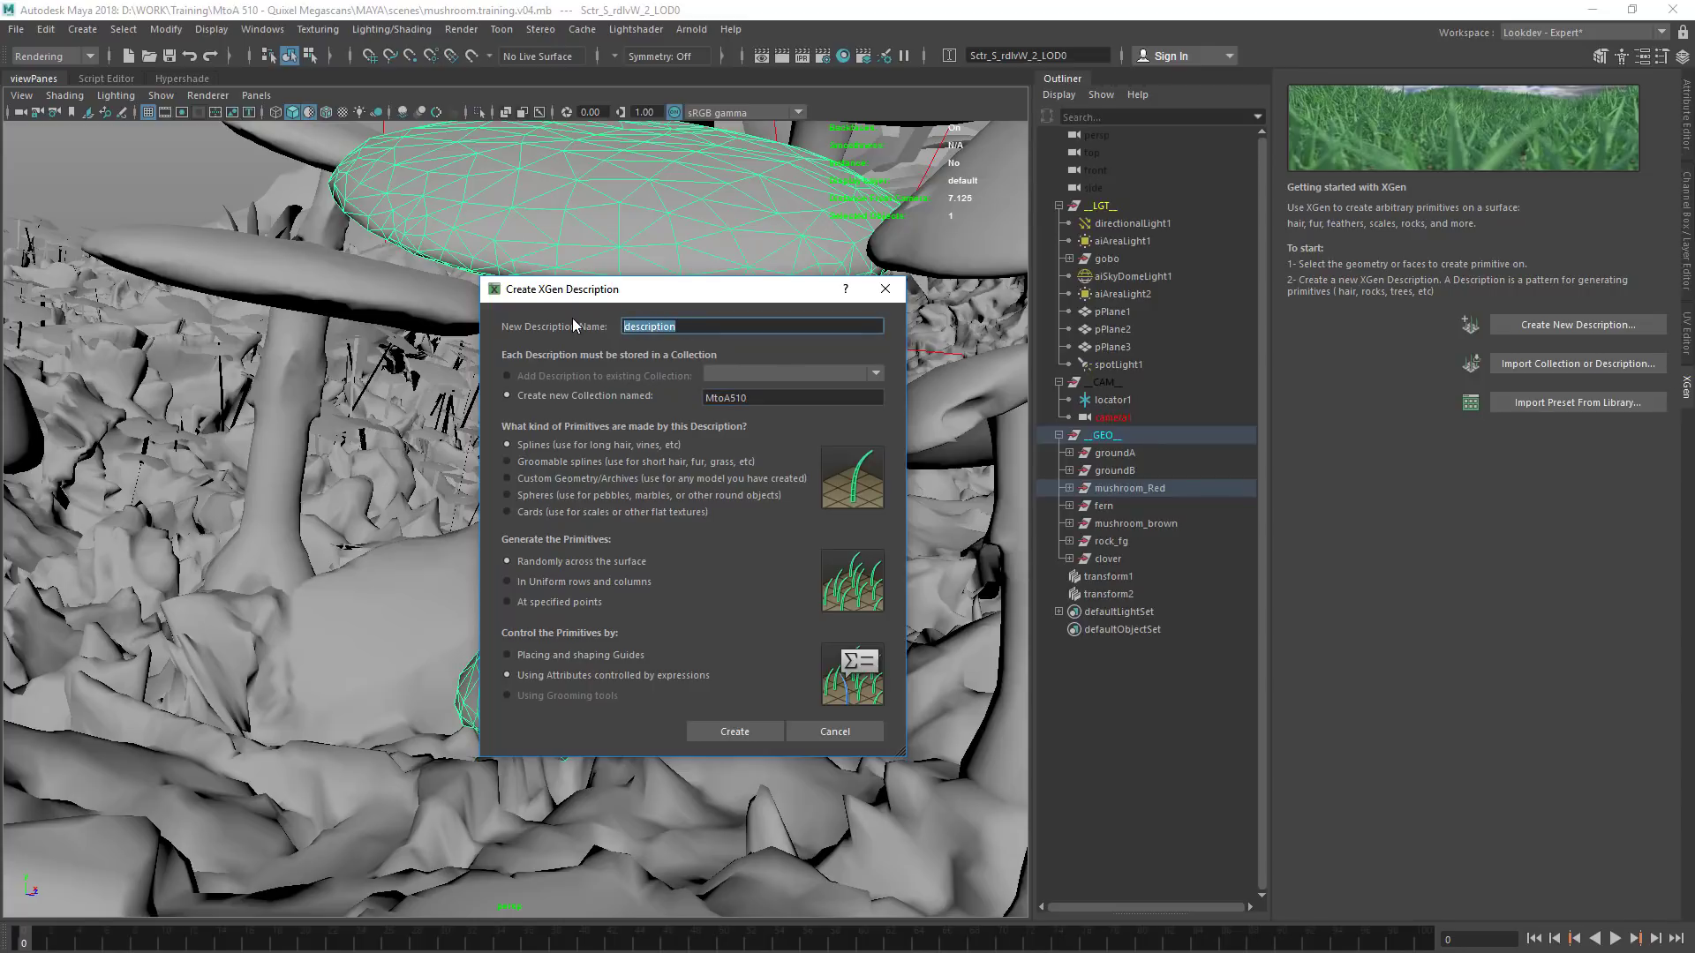
type("fur")
key("BackSpace")
key("BackSpace")
key("BackSpace")
type("fibres")
left_click(590, 462)
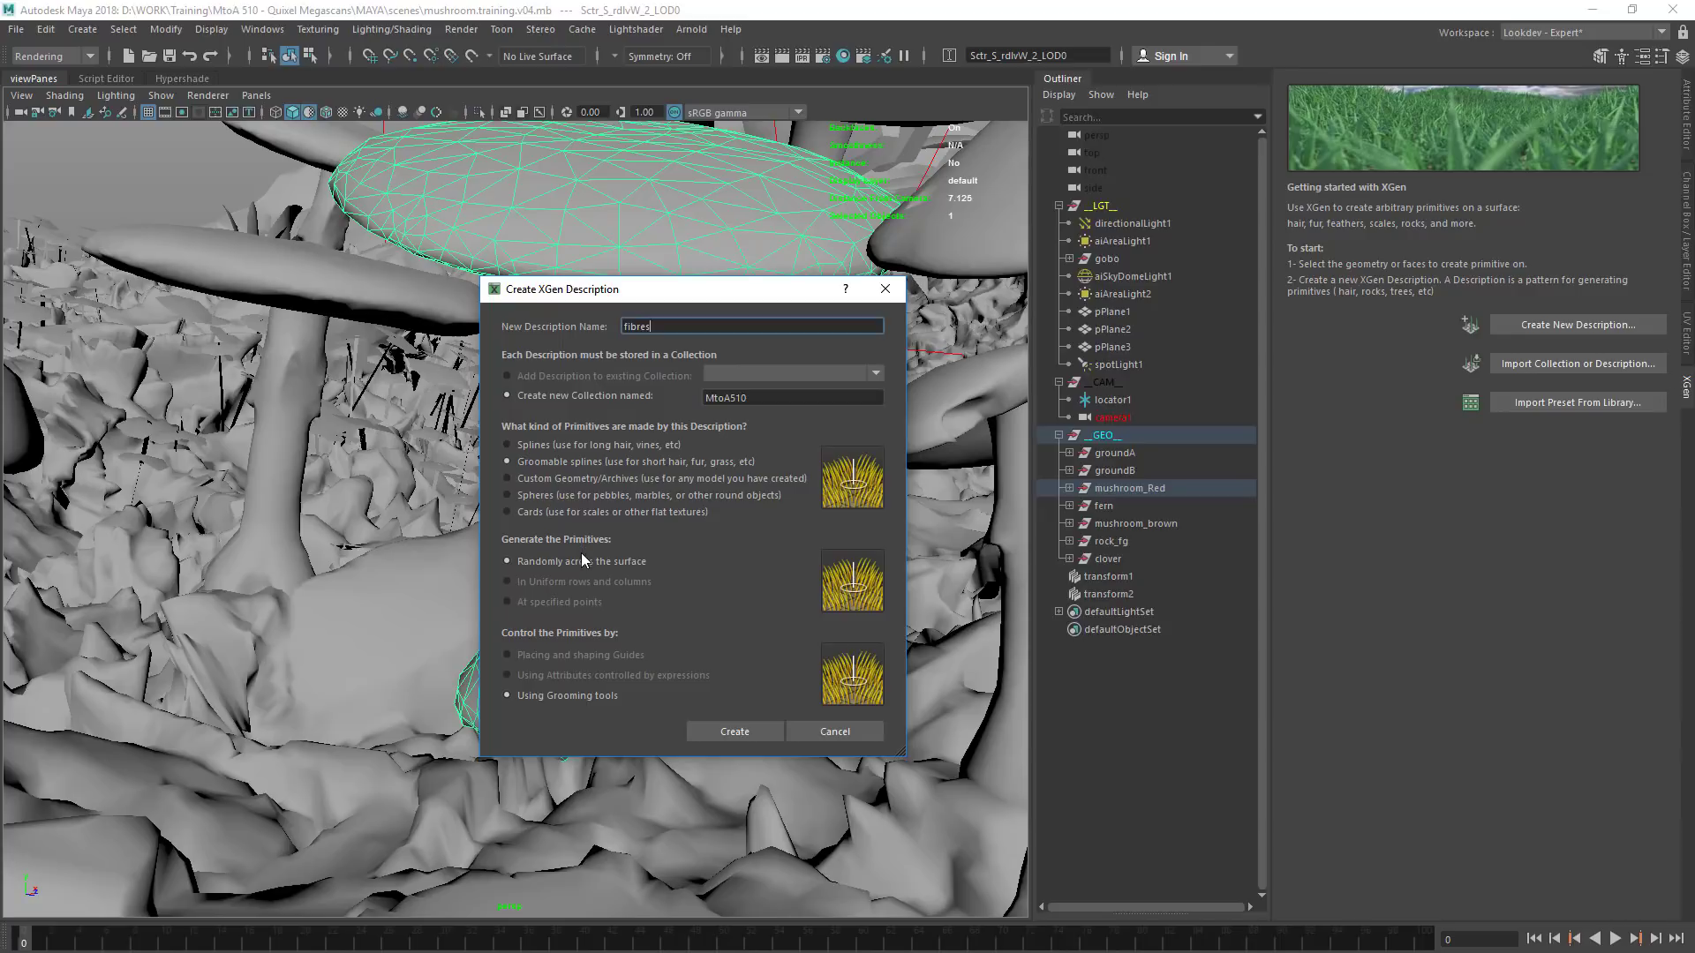
left_click(722, 738)
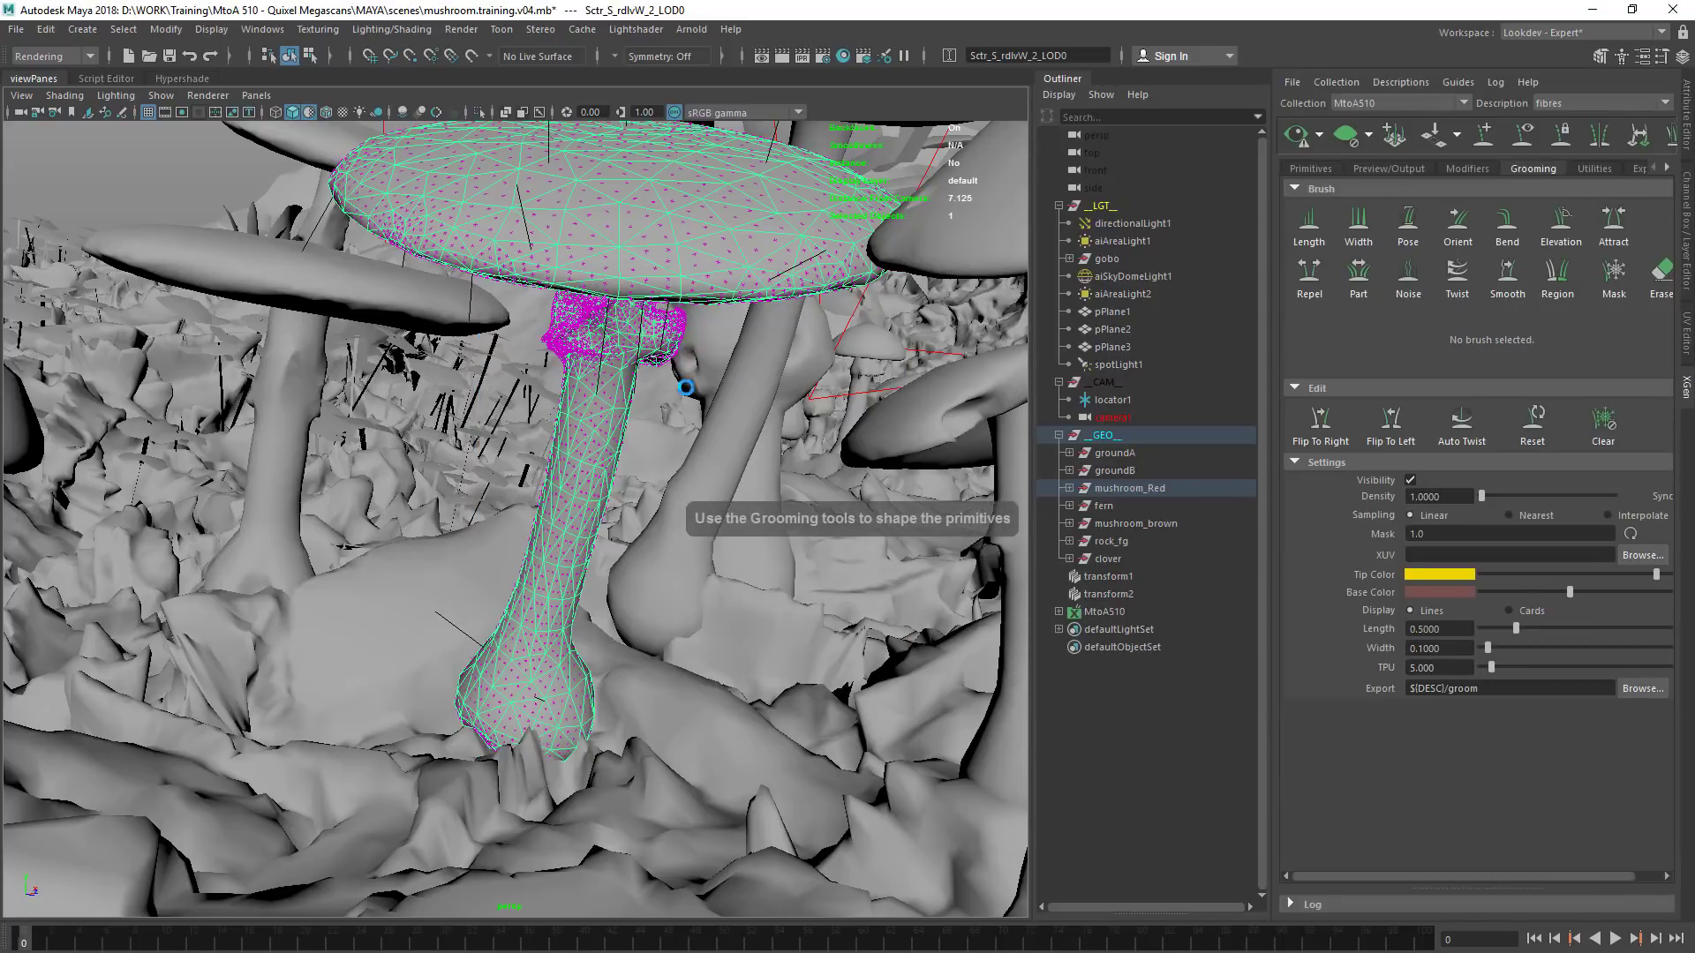
Show the primitive attributes of the fibres description and widen the XGen Editor for its full set of controls
right_click_drag(616, 396, 836, 283, "alt")
middle_click_drag(707, 331, 689, 463, "alt")
right_click_drag(644, 423, 378, 526, "alt")
mouse_move(494, 574)
left_mouse_down("alt")
mouse_move(475, 506)
mouse_move(511, 477)
mouse_move(563, 529)
mouse_move(737, 508)
left_mouse_up("alt")
scroll(575, 528, "up", 2)
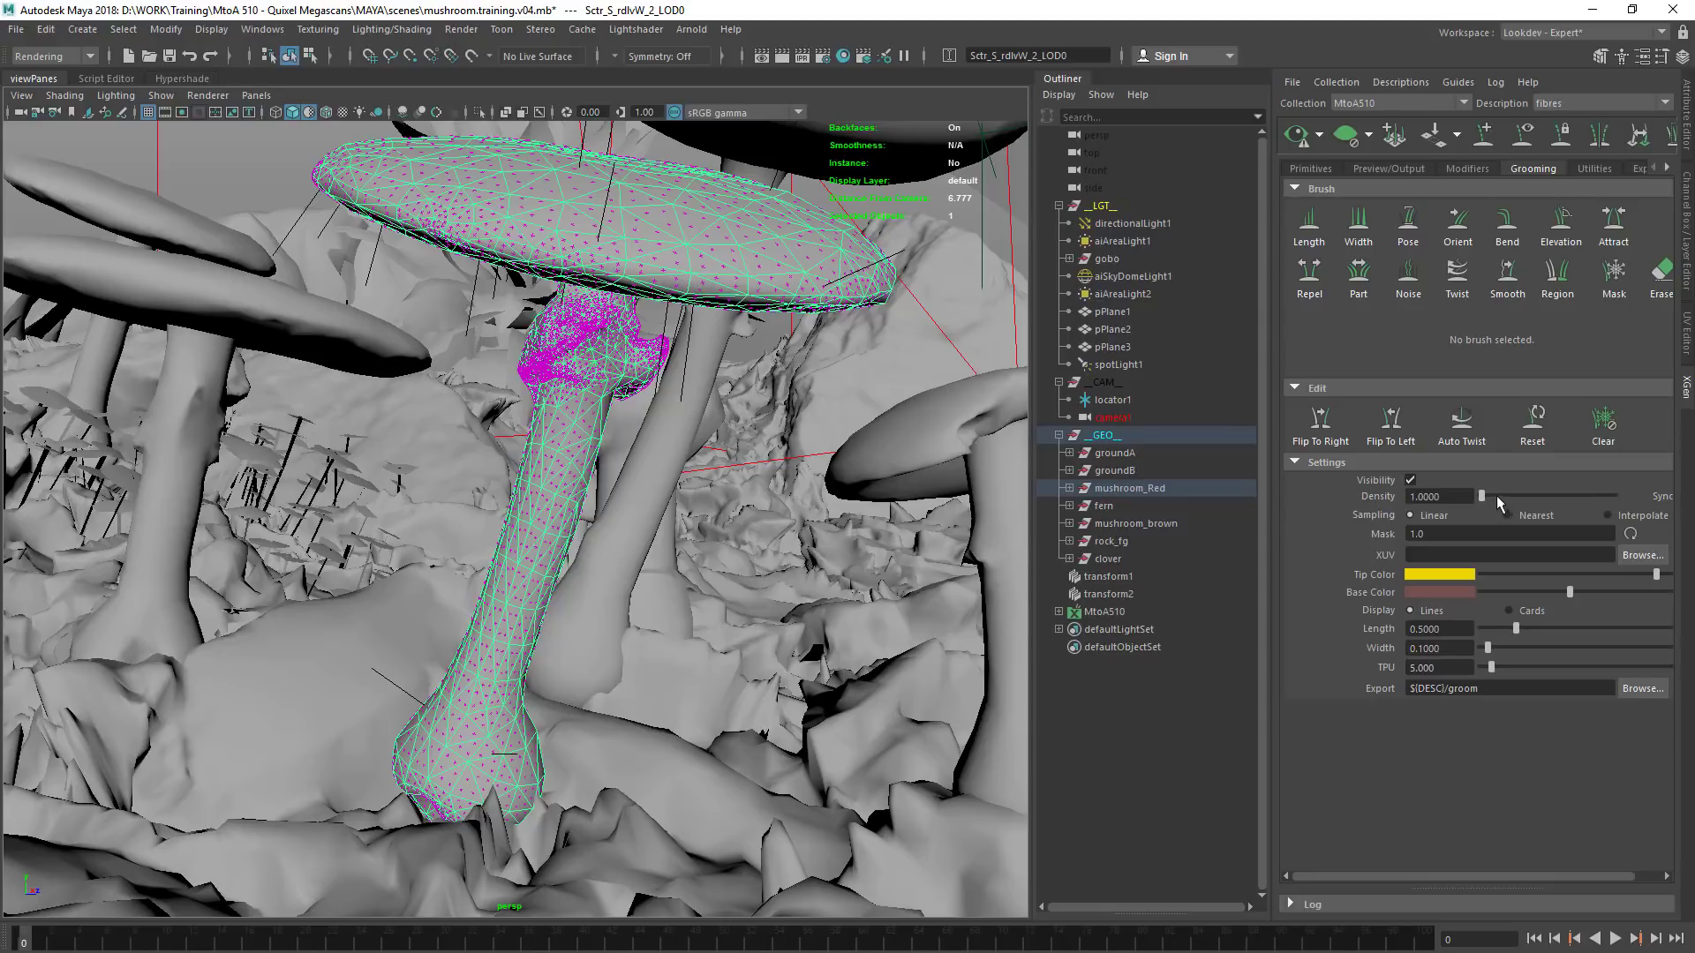
left_click(1390, 168)
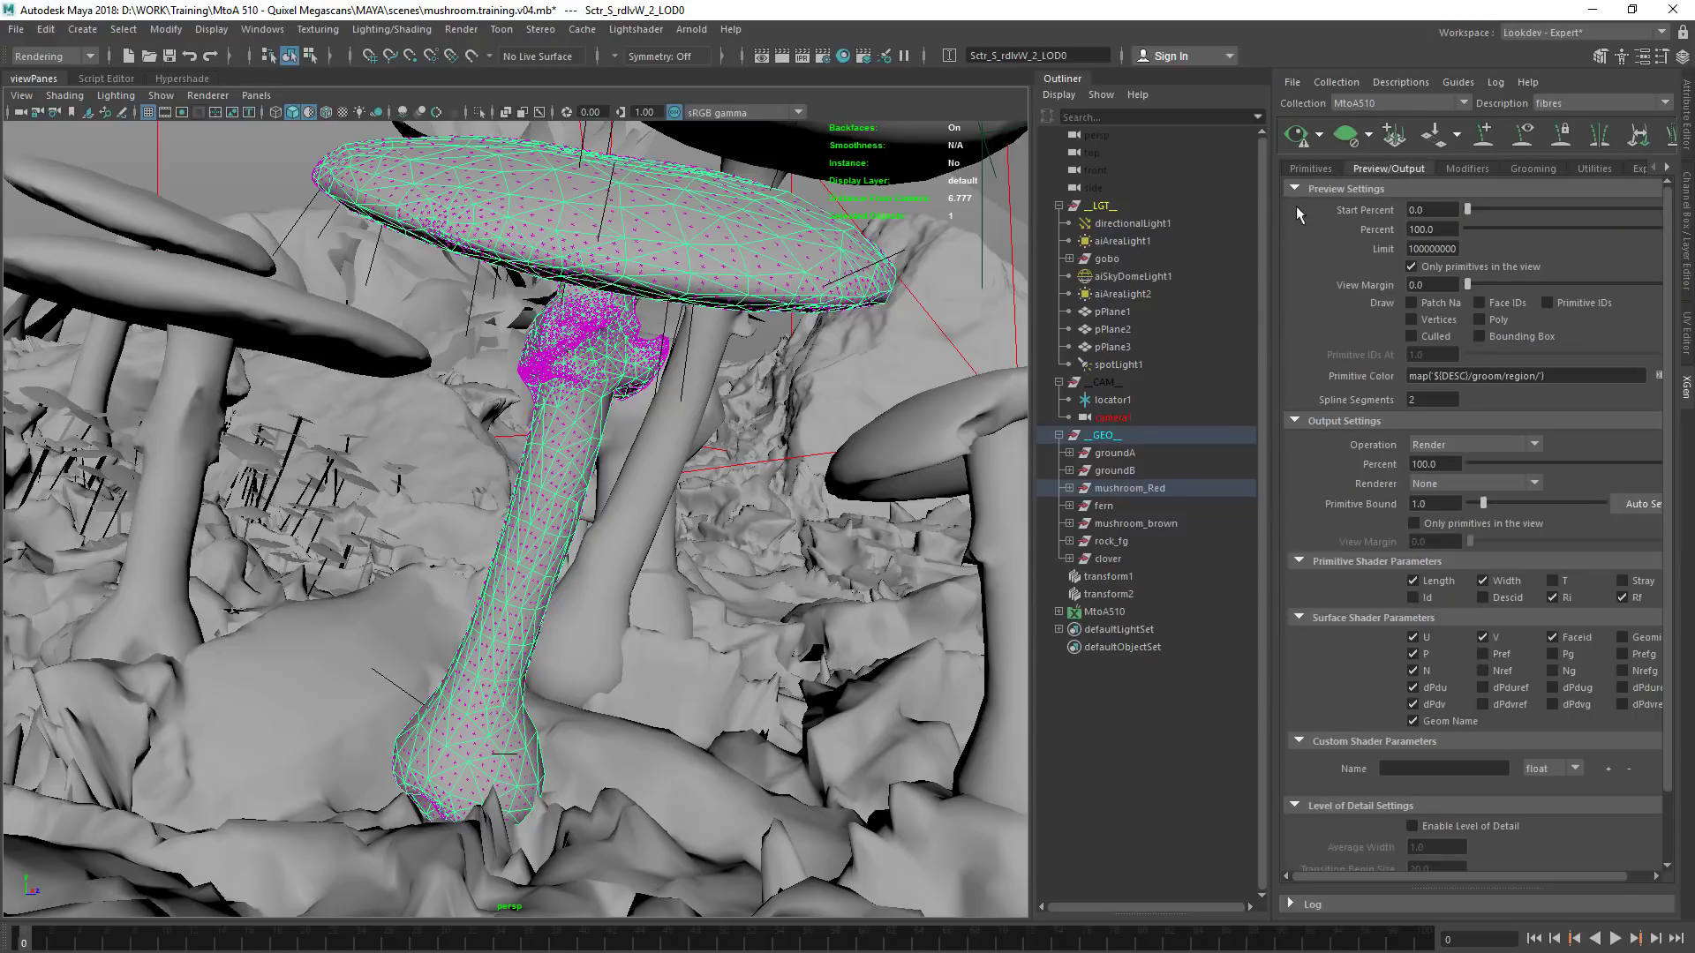
left_click(1311, 169)
left_click_drag(1277, 221, 1118, 229)
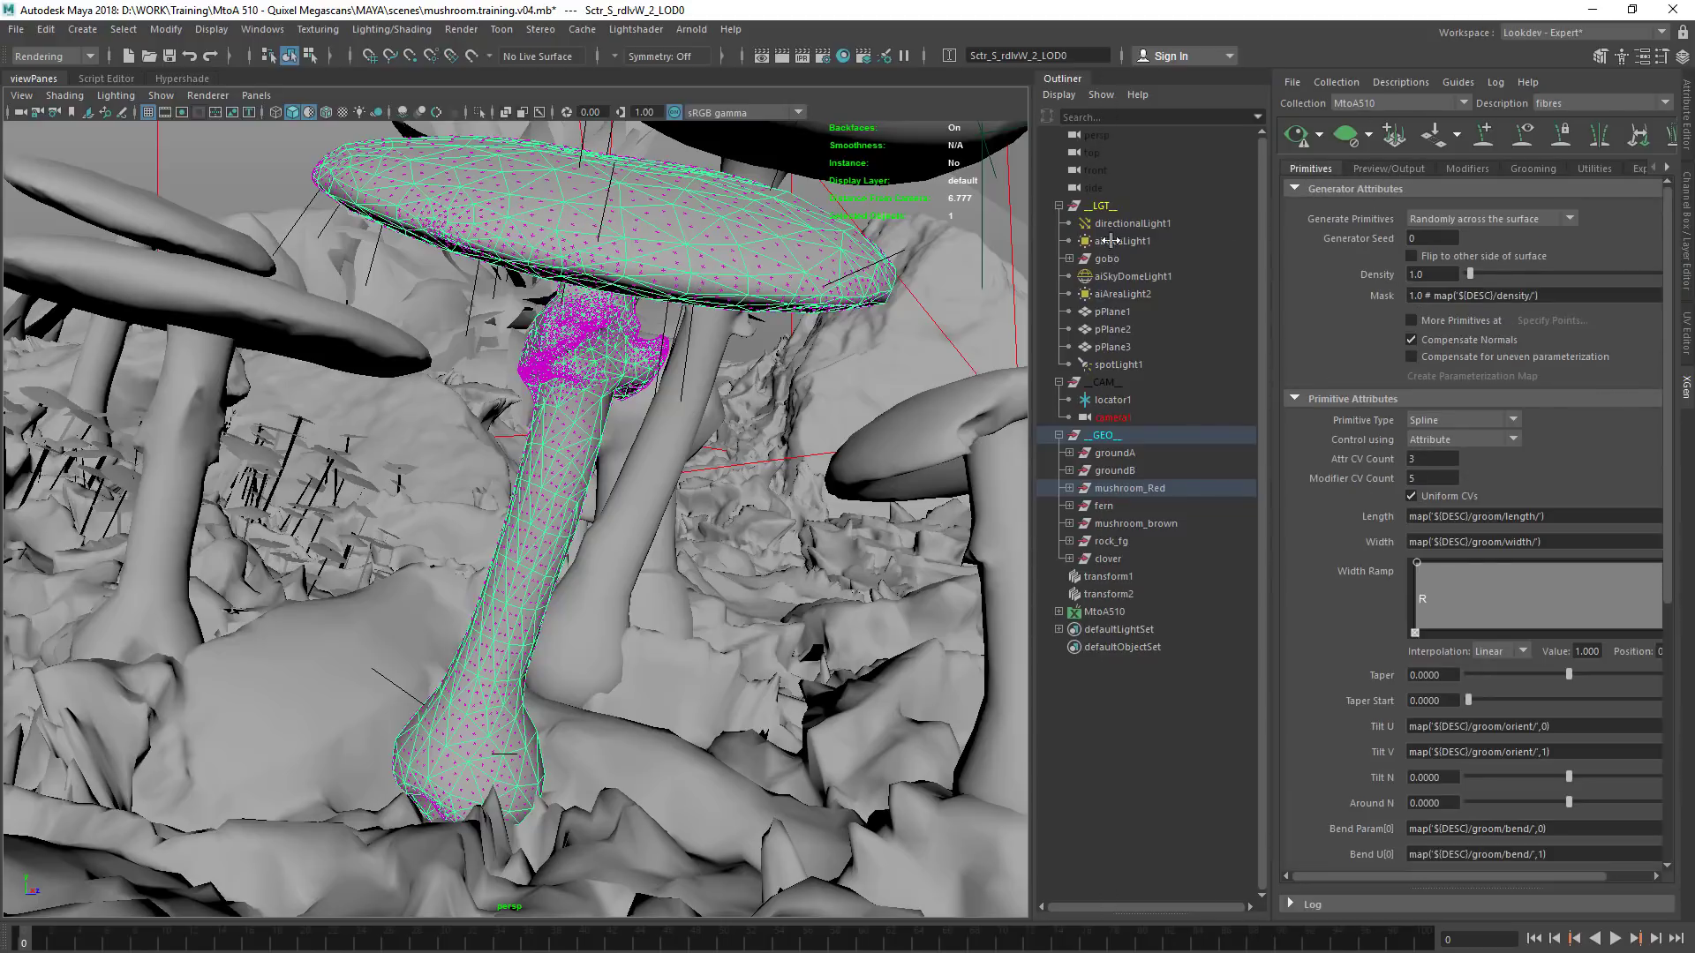
Set the fibres generator density to 0.1 and check the sparser strands around the mushroom
left_click(1278, 275)
type("0.1")
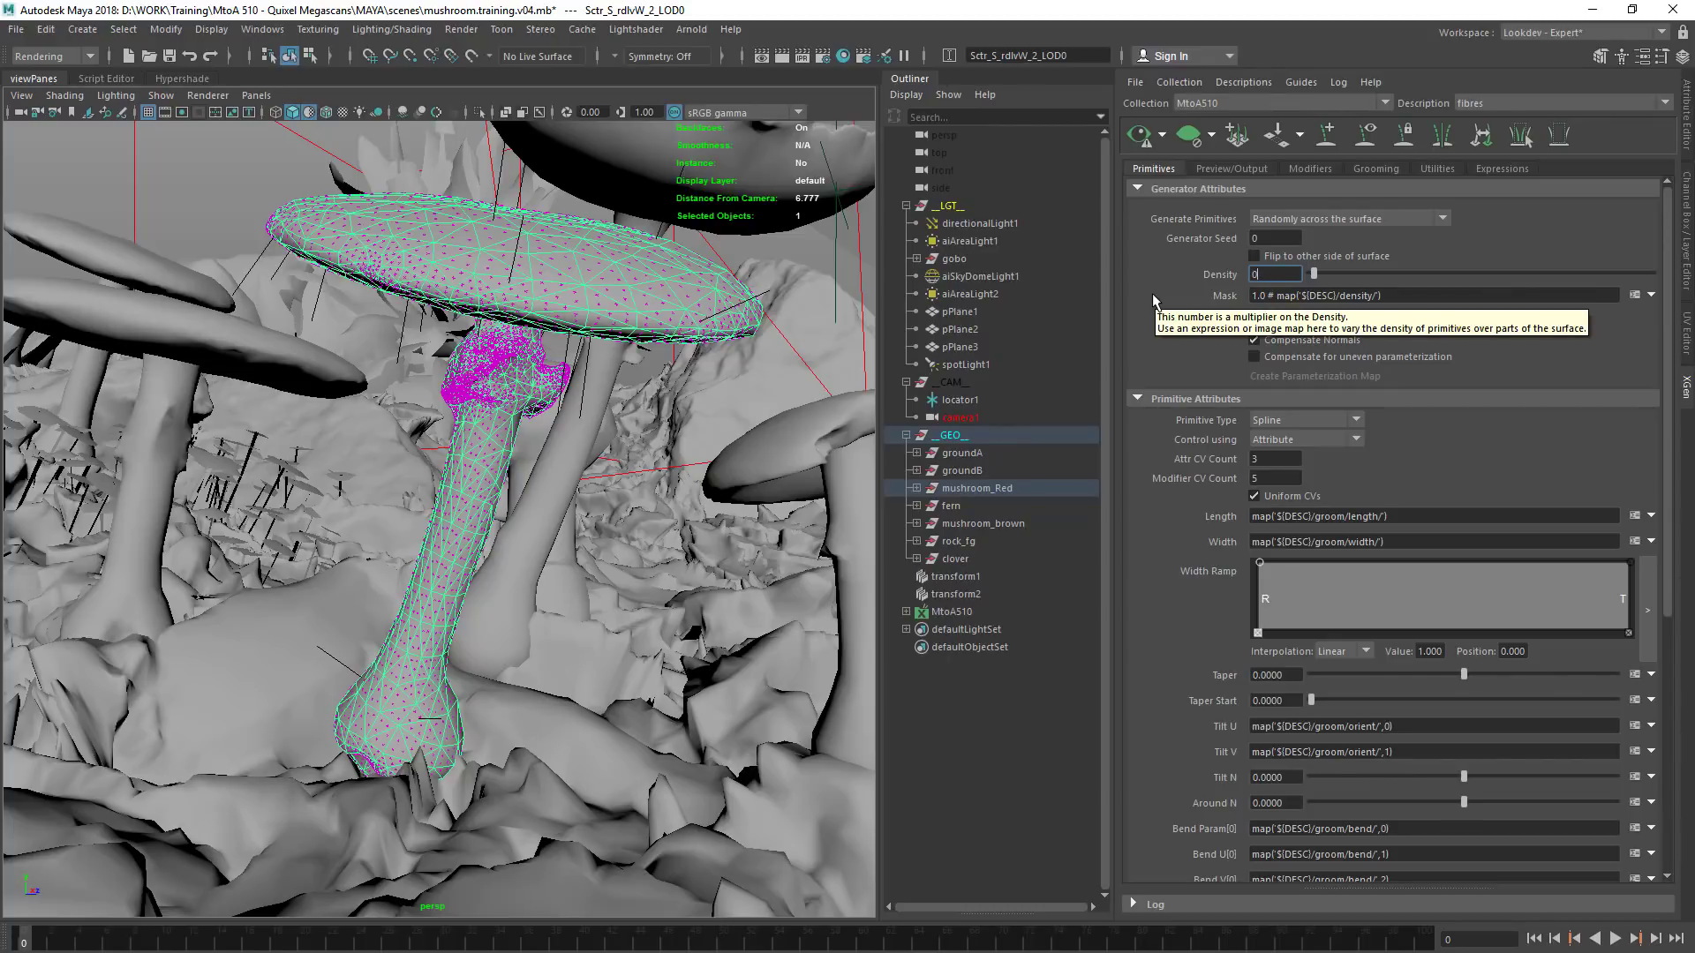
key("Return")
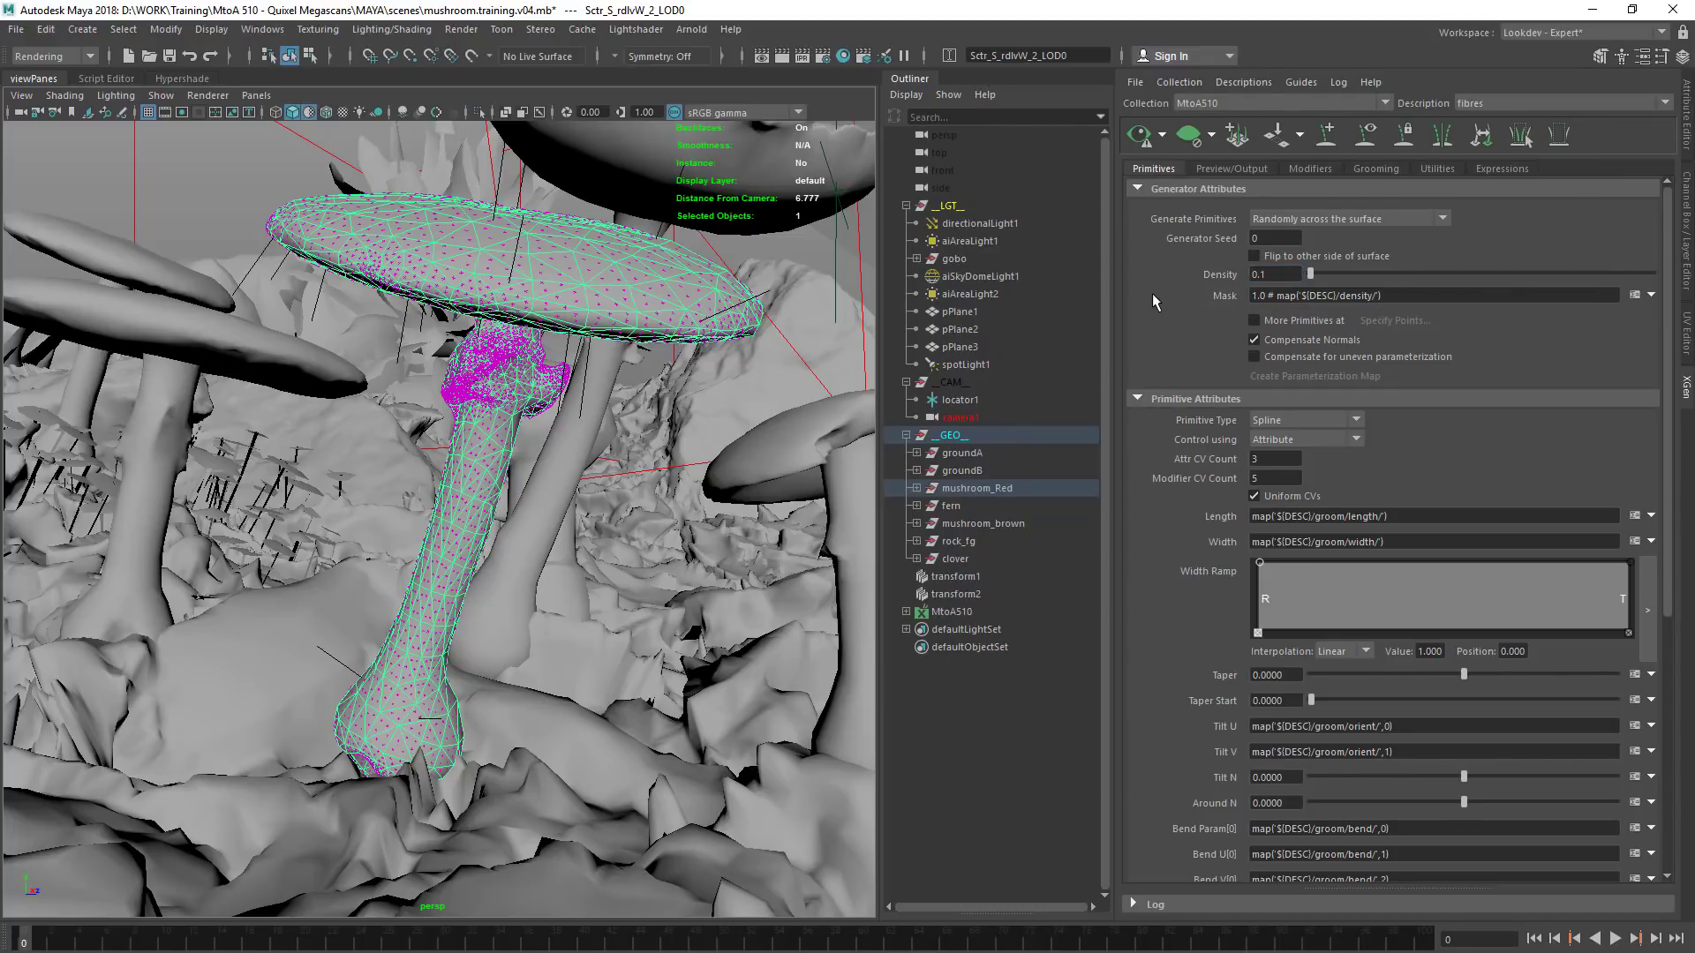
left_click(1162, 138)
left_click(1162, 138)
right_click_drag(530, 343, 397, 427, "alt")
left_click_drag(481, 375, 628, 360, "alt")
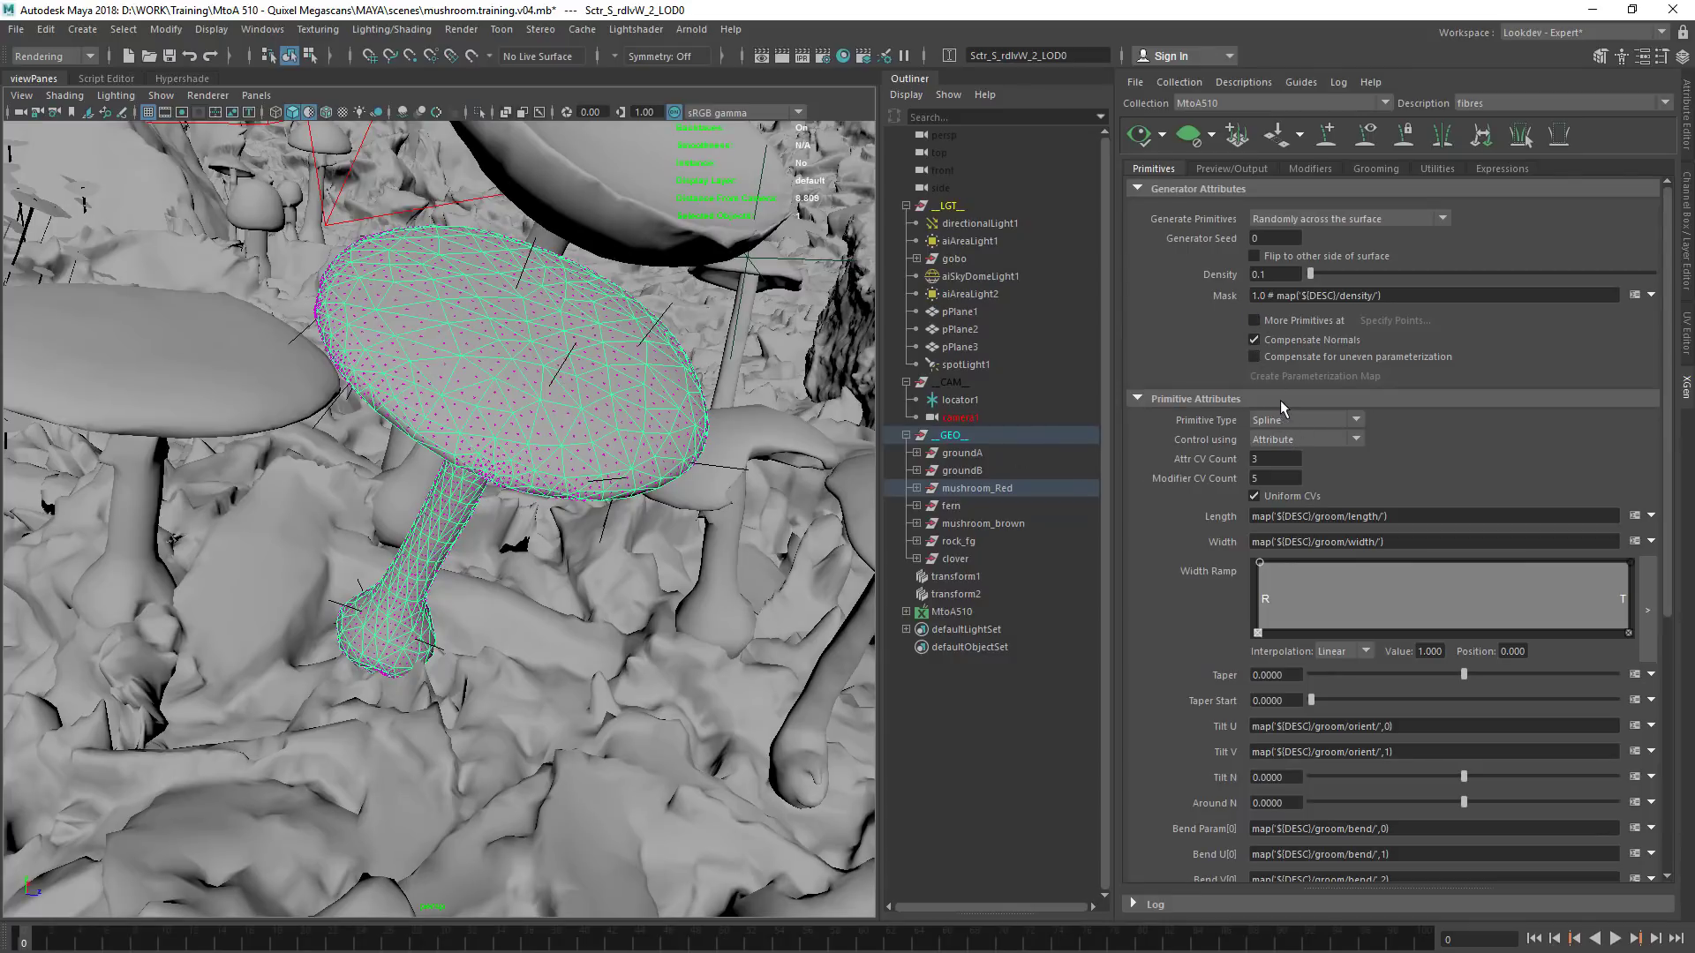
Isolate the mushroom_Red group and the MtoA510 collection in the perspective view
left_click(989, 488)
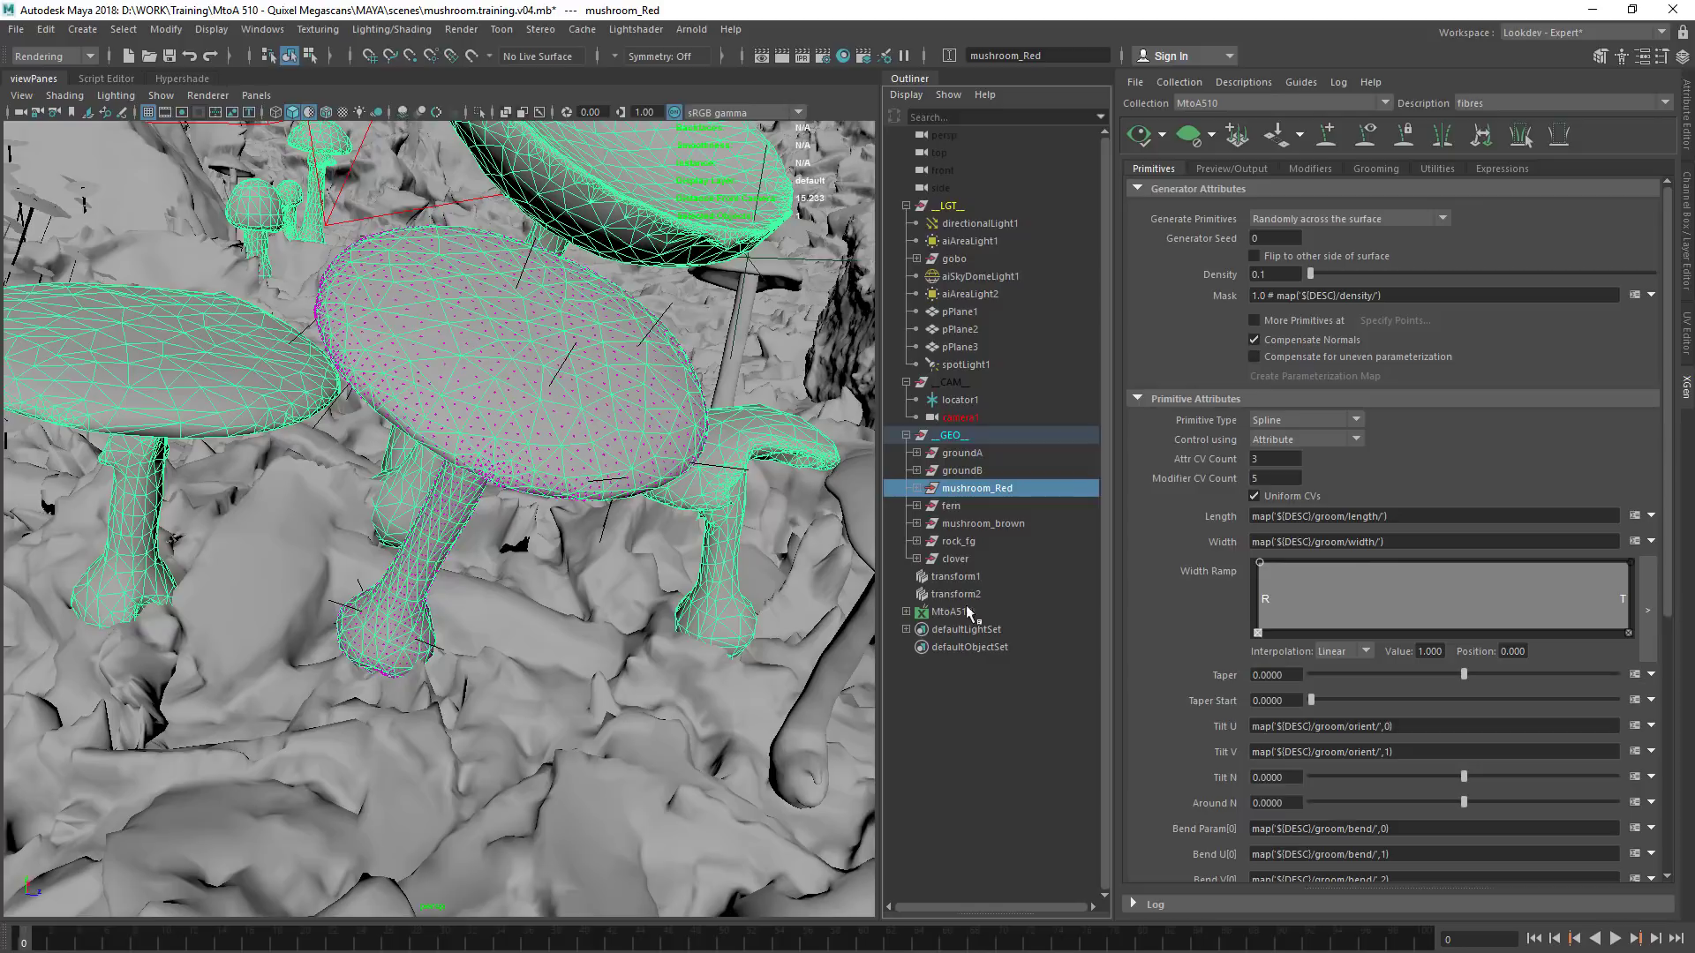
left_click(965, 609, "ctrl")
left_click(478, 112)
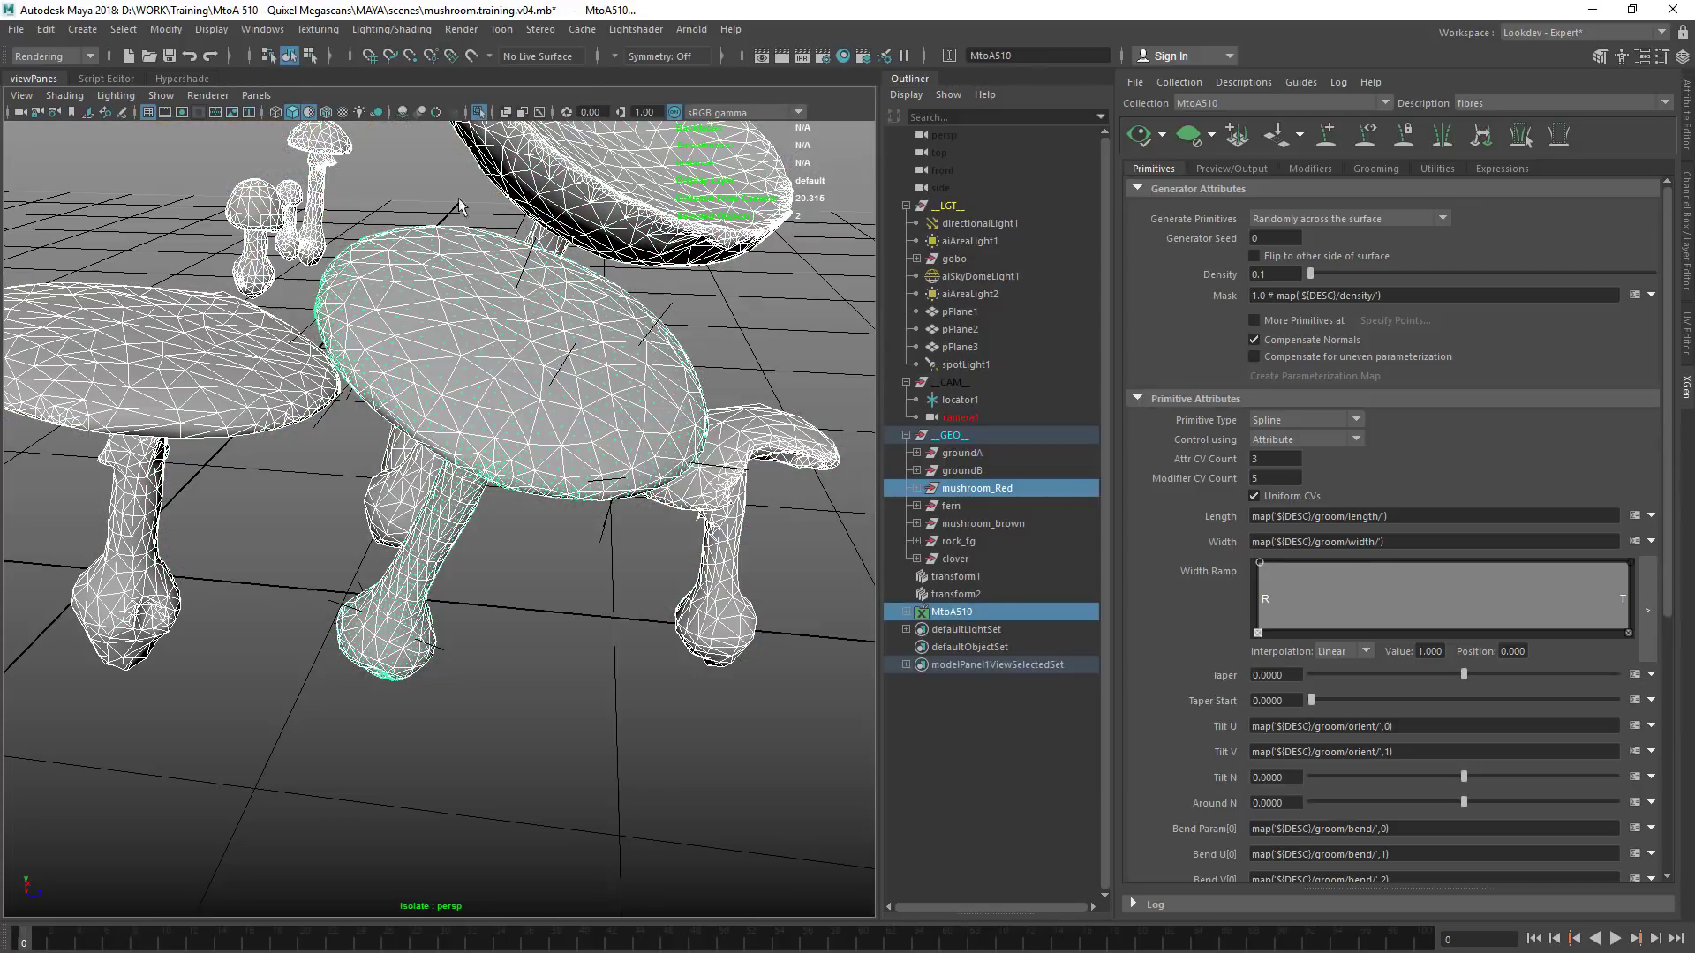
left_click(216, 727)
left_click_drag(470, 499, 512, 484, "alt")
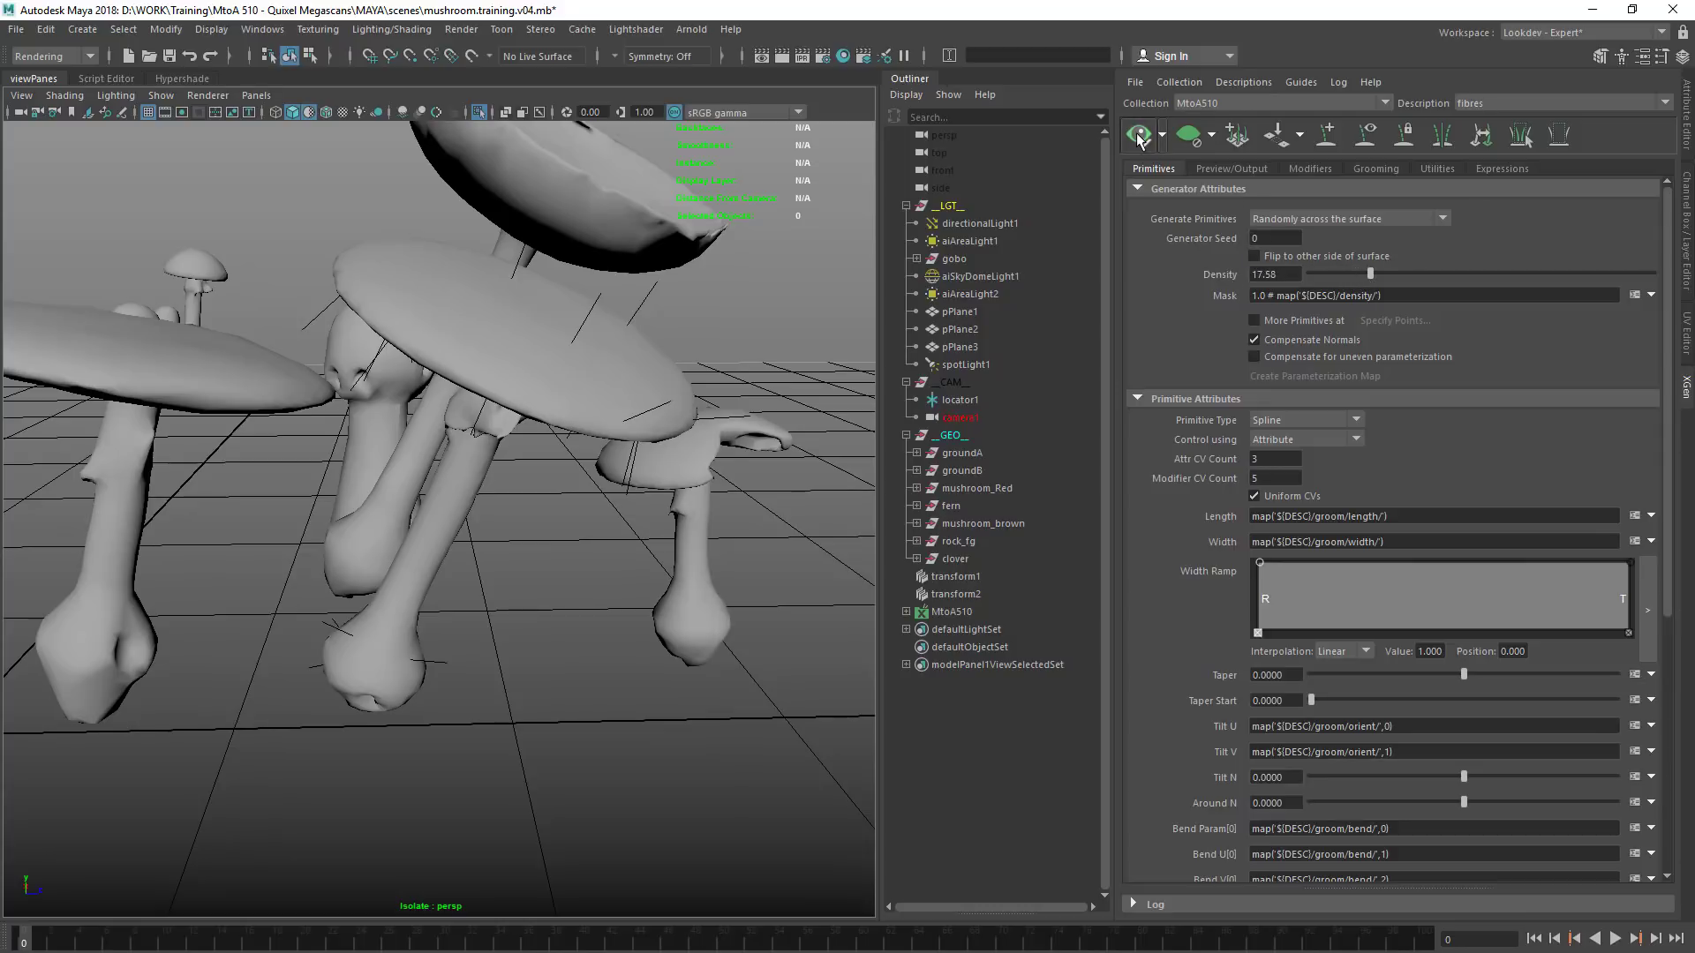
Set the fibres density to 1.0 and turn off the default material in the shaded viewport
left_click_drag(1298, 274, 1204, 277)
key("Return")
left_click(304, 117)
left_click(295, 115)
left_click(295, 115)
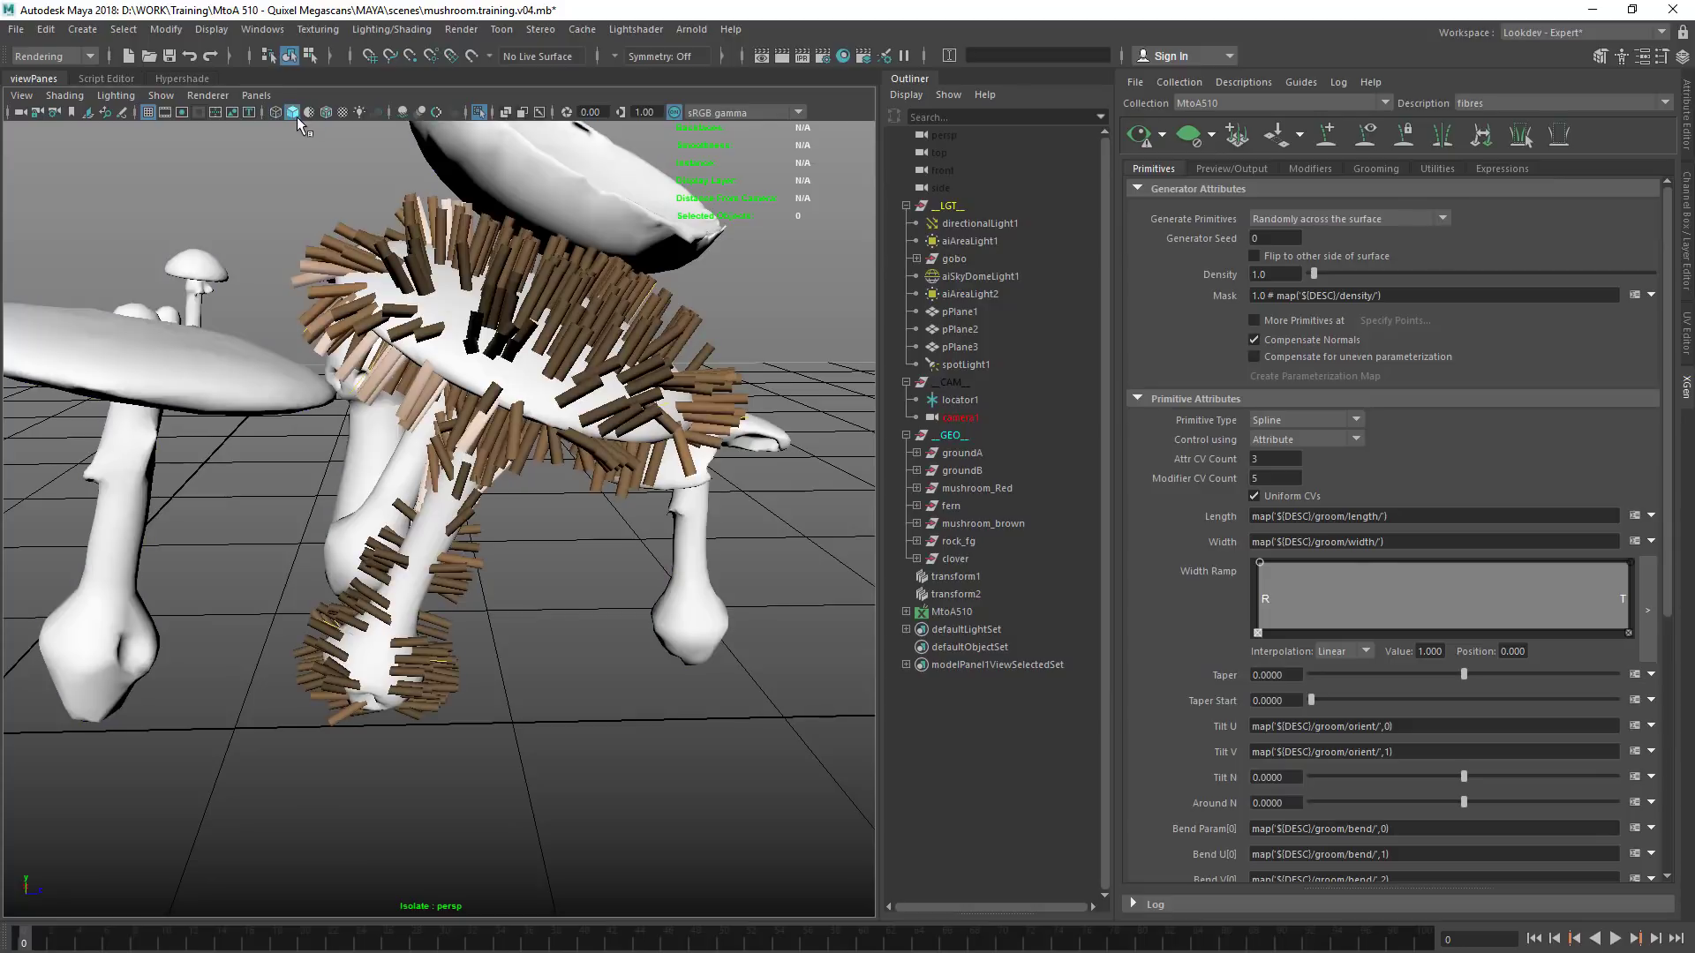
left_click_drag(475, 440, 629, 459, "alt")
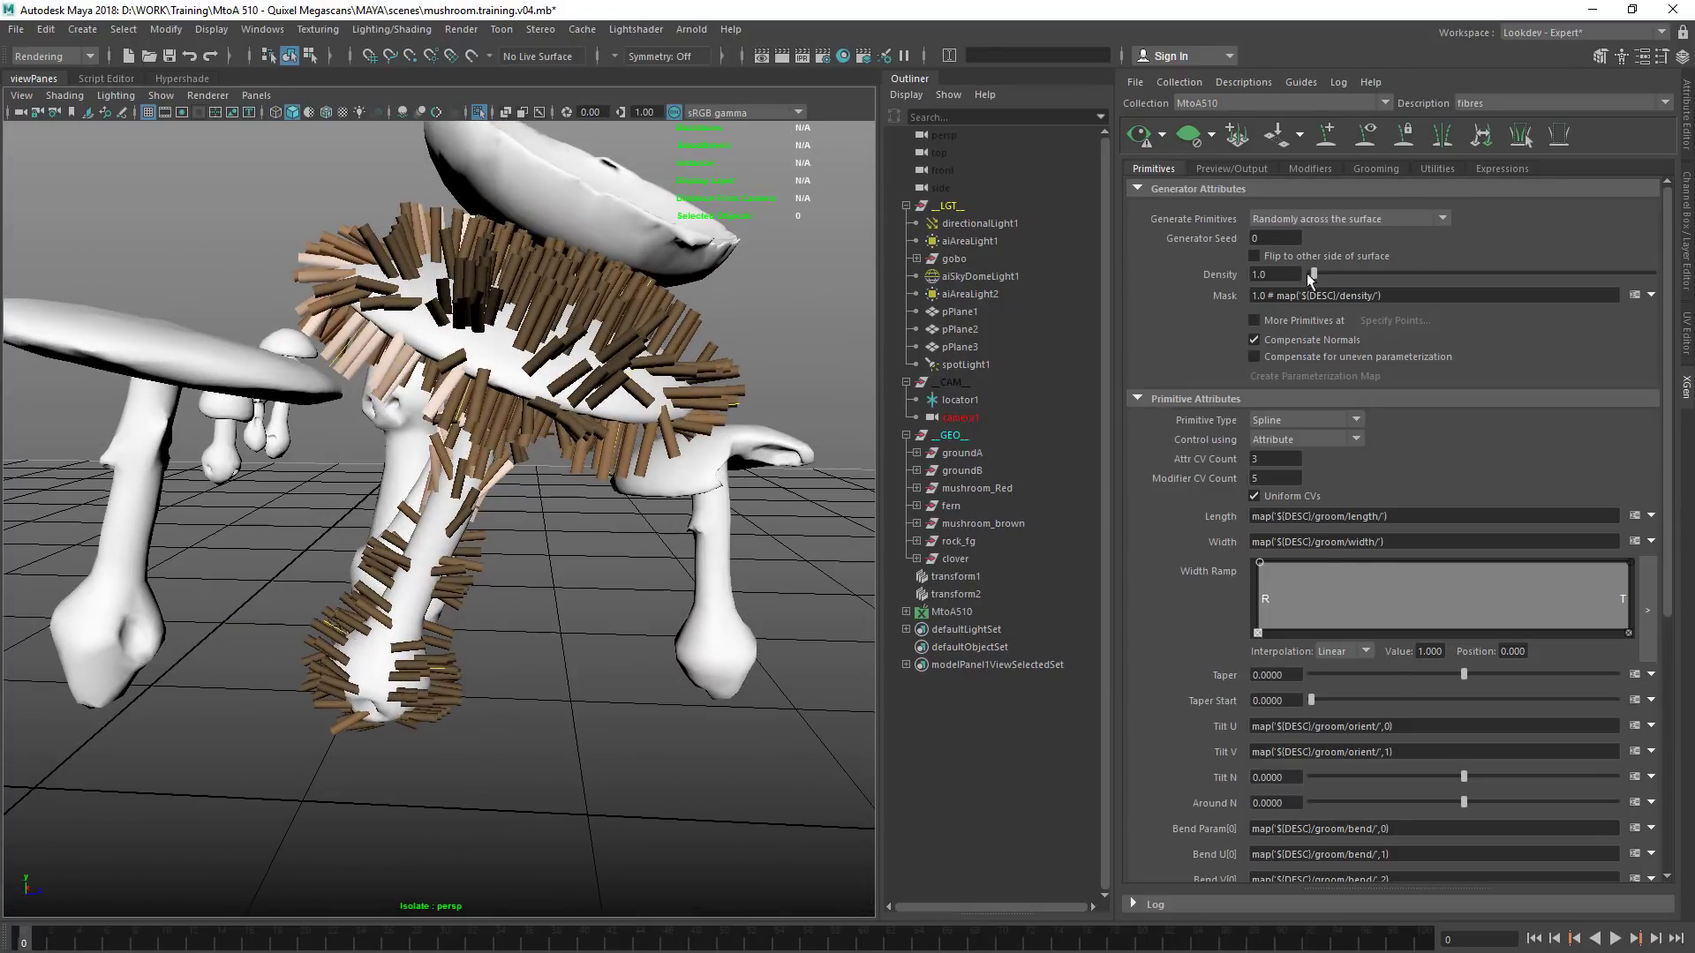
Try a higher fibres density in the preview, then set the density back to 1.0 and refresh
left_click_drag(1327, 268, 1333, 274)
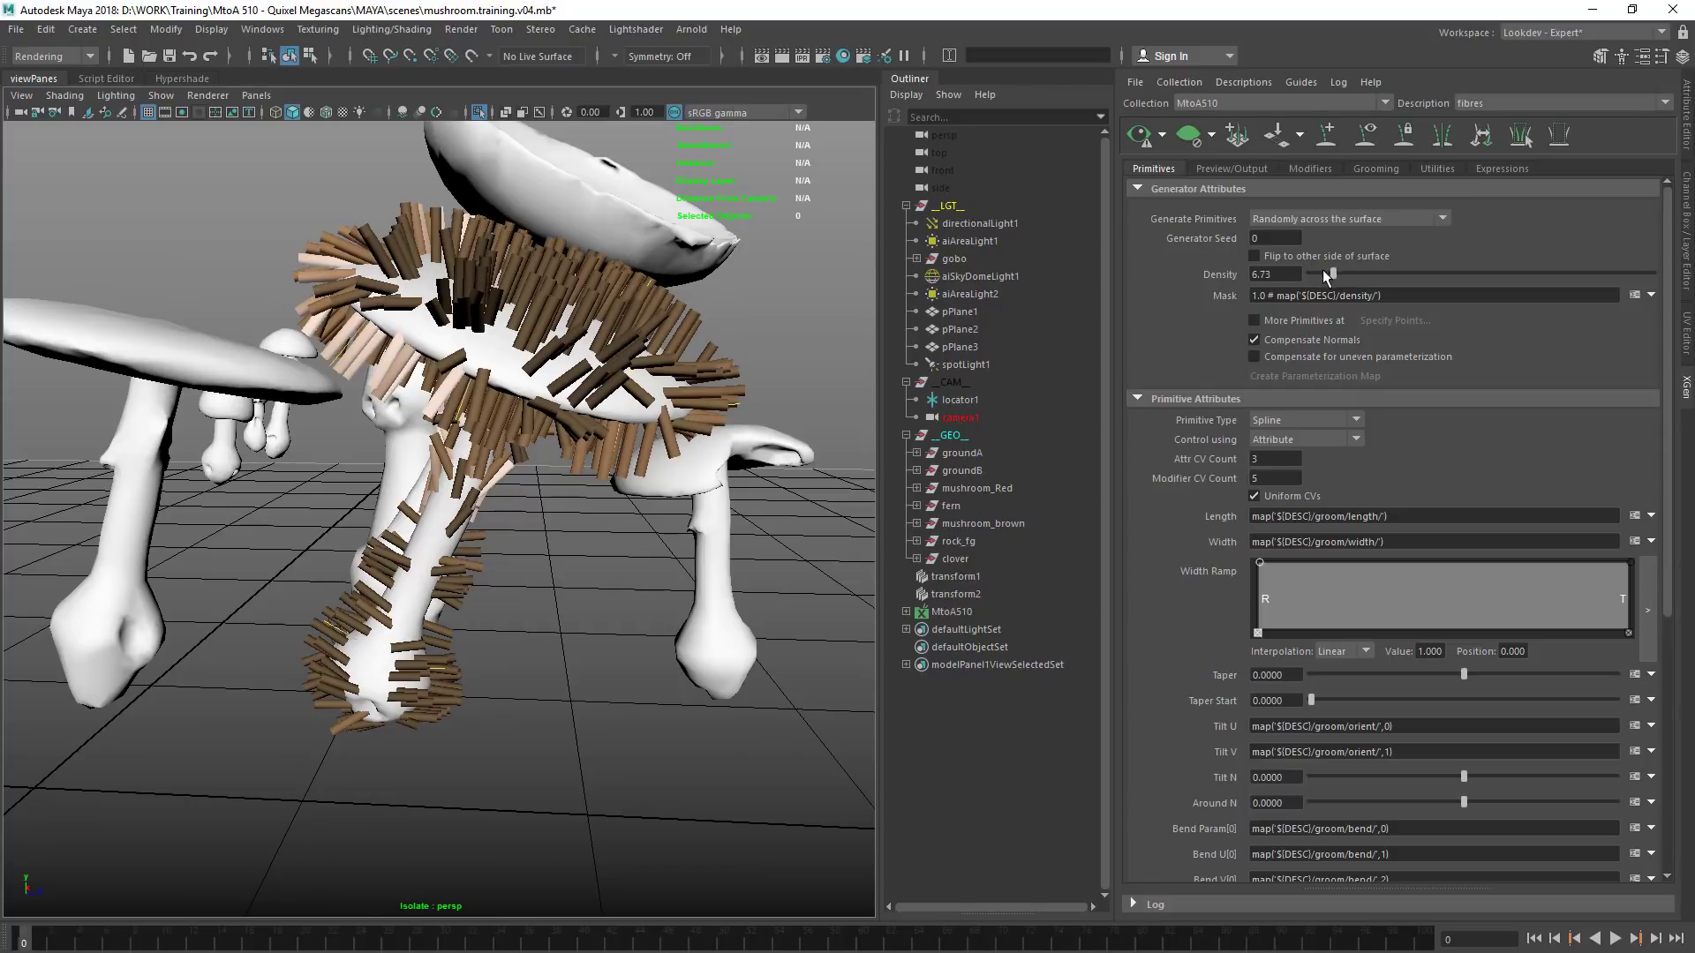
left_click(1140, 136)
left_click_drag(1333, 275, 1317, 276)
left_click_drag(1282, 275, 1248, 280)
type("1")
key("Return")
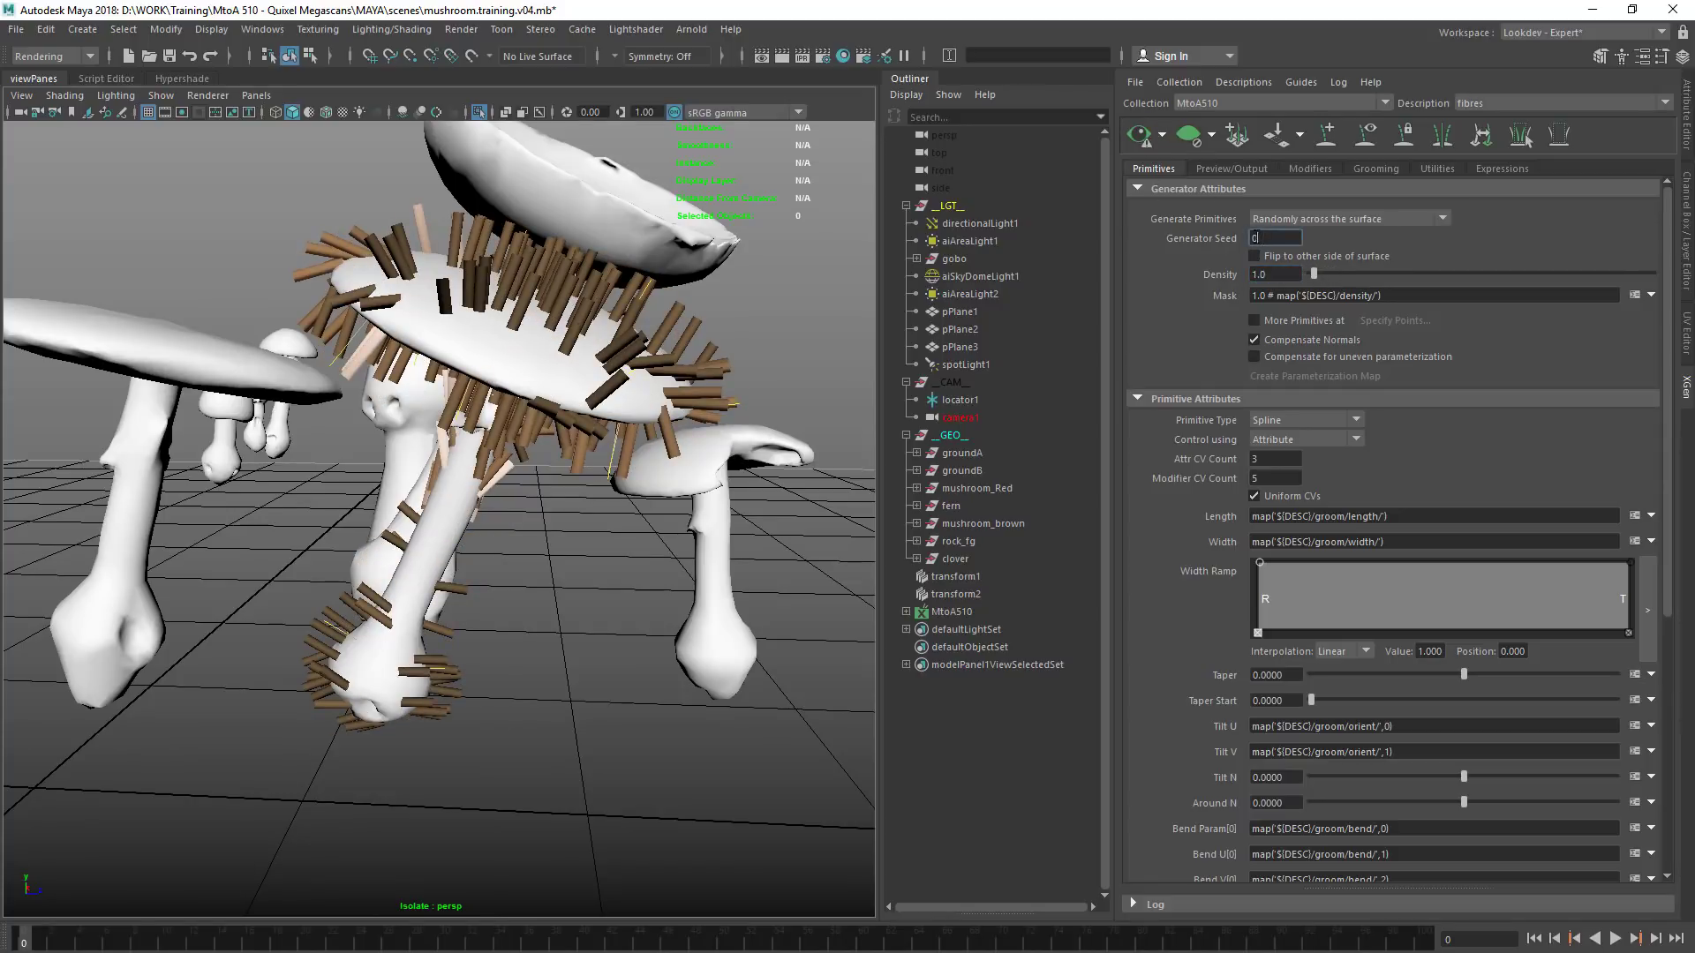
left_click(1140, 136)
left_click(1164, 135)
left_click(1164, 137)
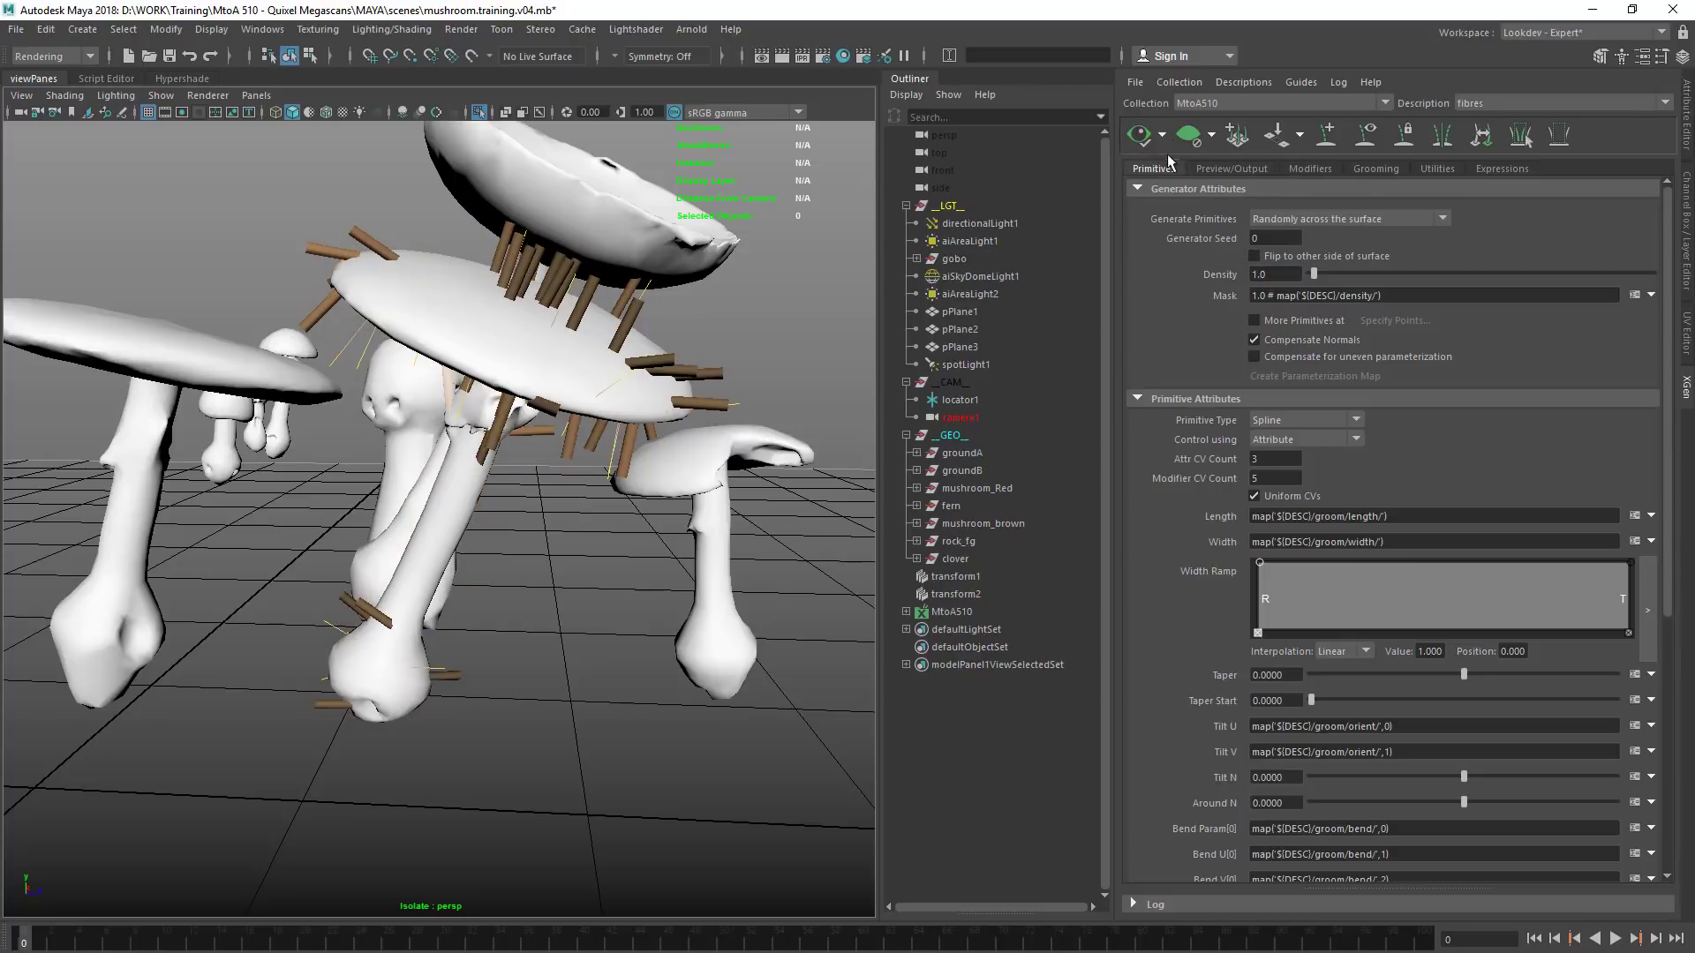
Enable automatic XGen preview updates and raise the fibres density to 5.175
left_click(1165, 136)
left_click(1167, 160)
mouse_move(1323, 273)
left_mouse_down()
mouse_move(1391, 274)
mouse_move(1328, 273)
left_mouse_up()
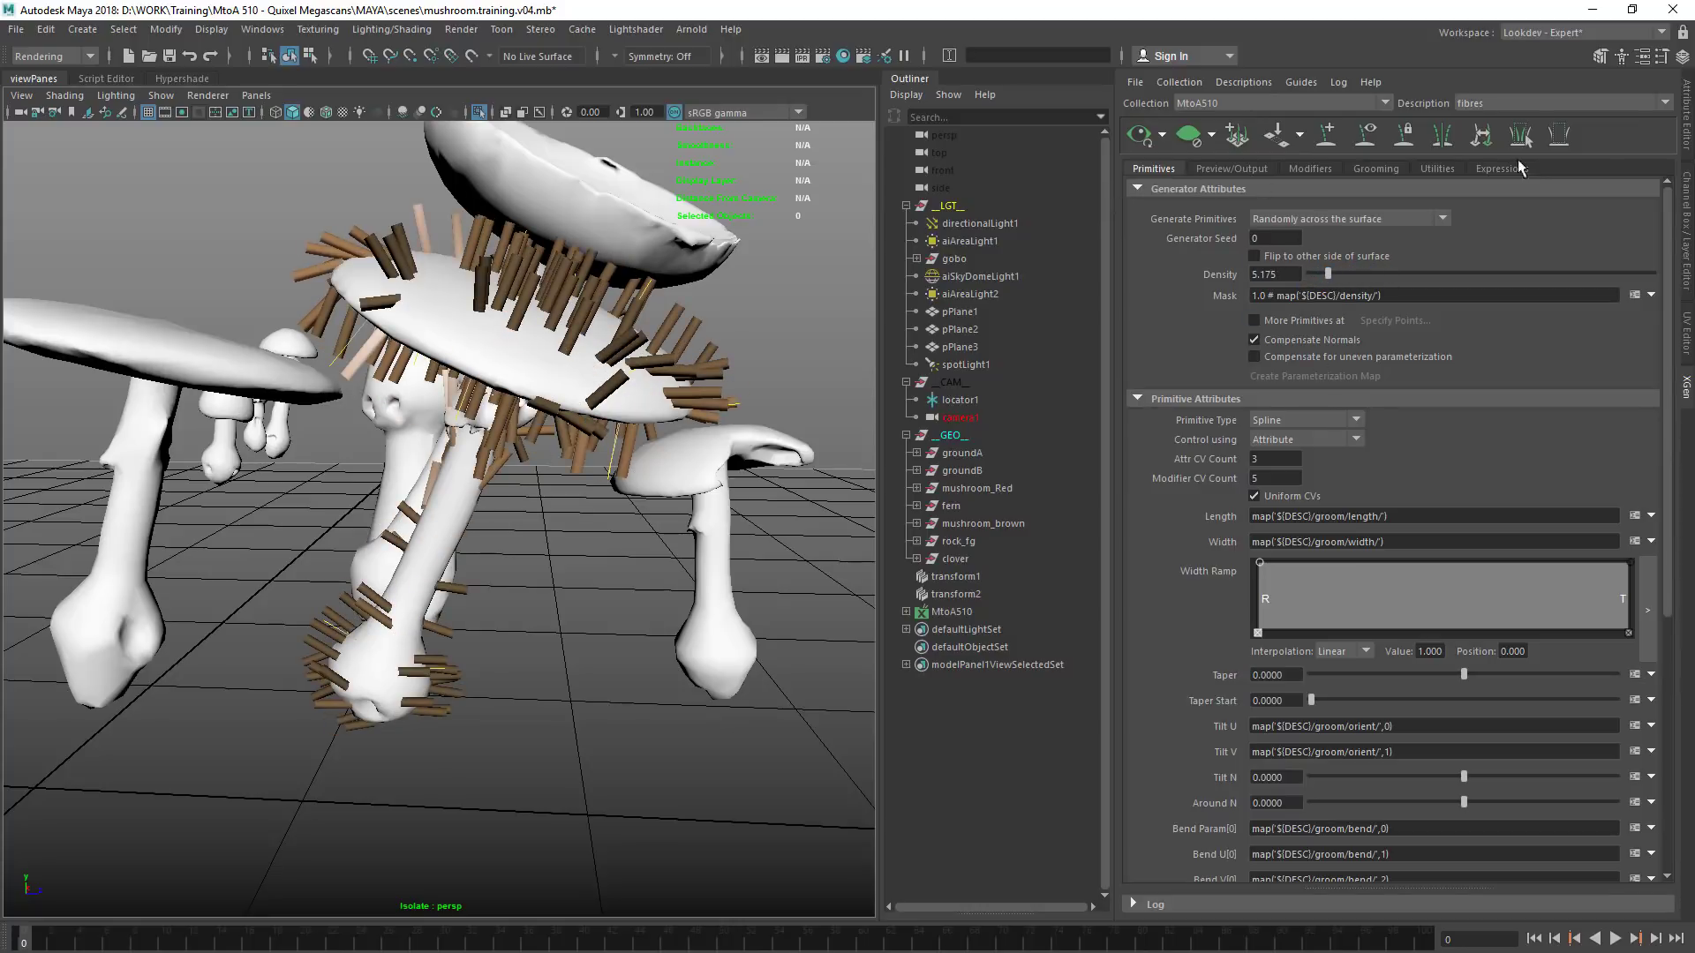
Look through the fibres description's primitive, preview/output and grooming settings
left_click(1687, 110)
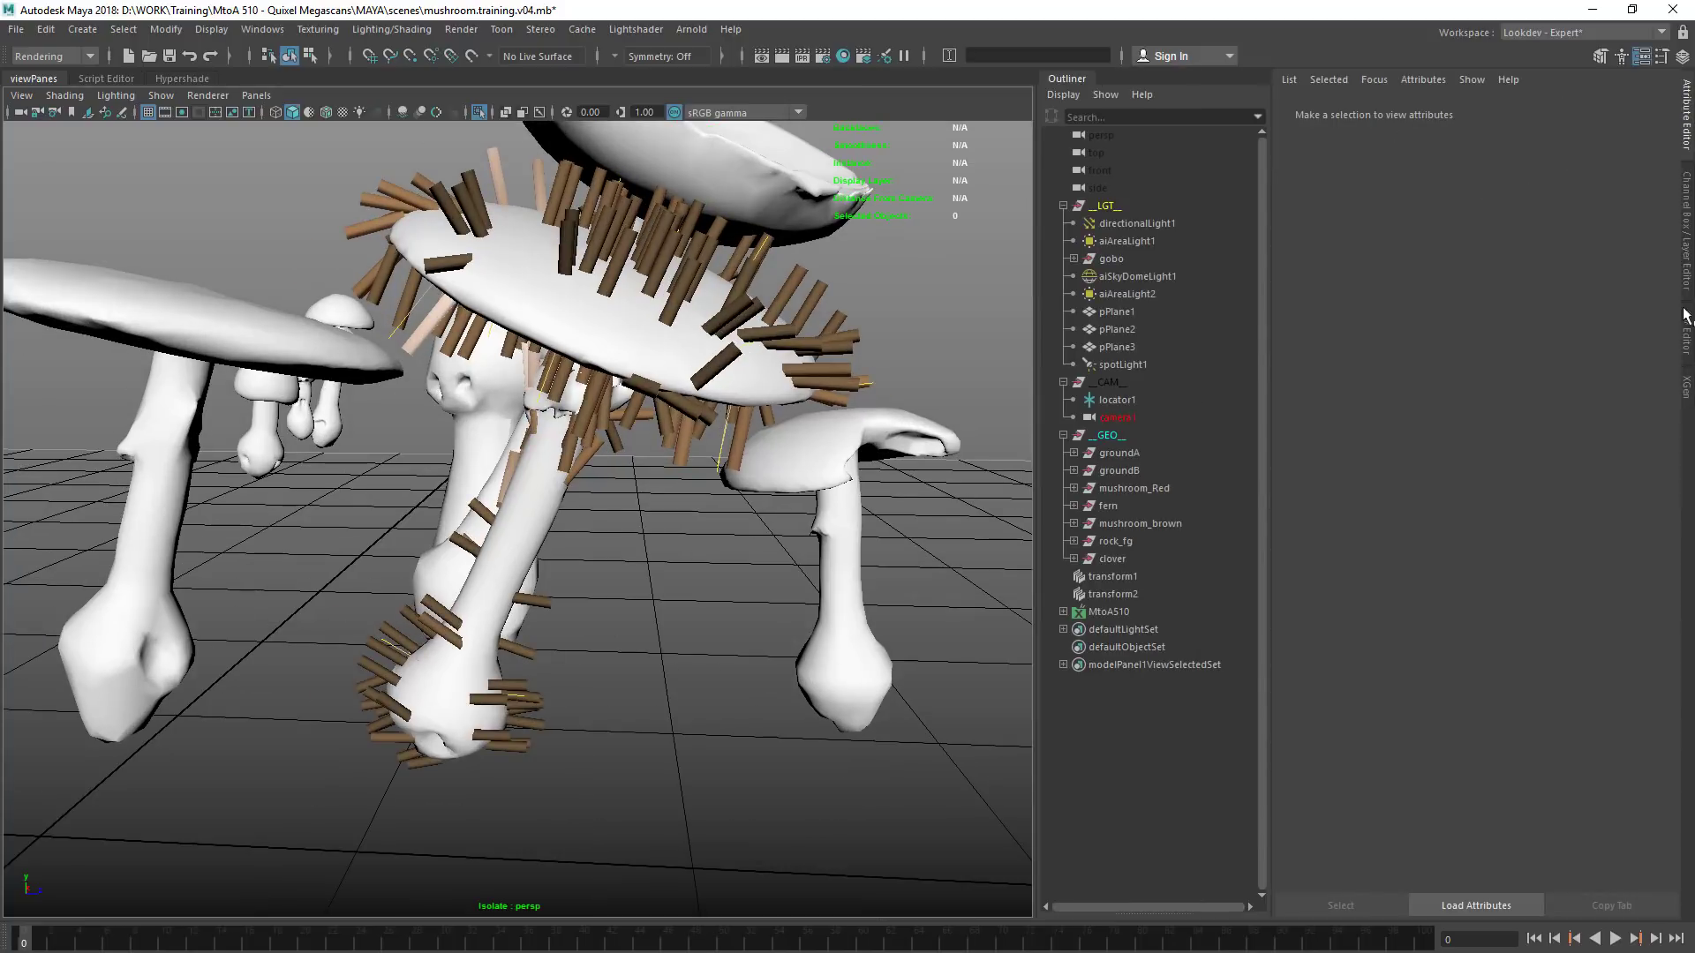
left_click(1685, 393)
left_click(1232, 169)
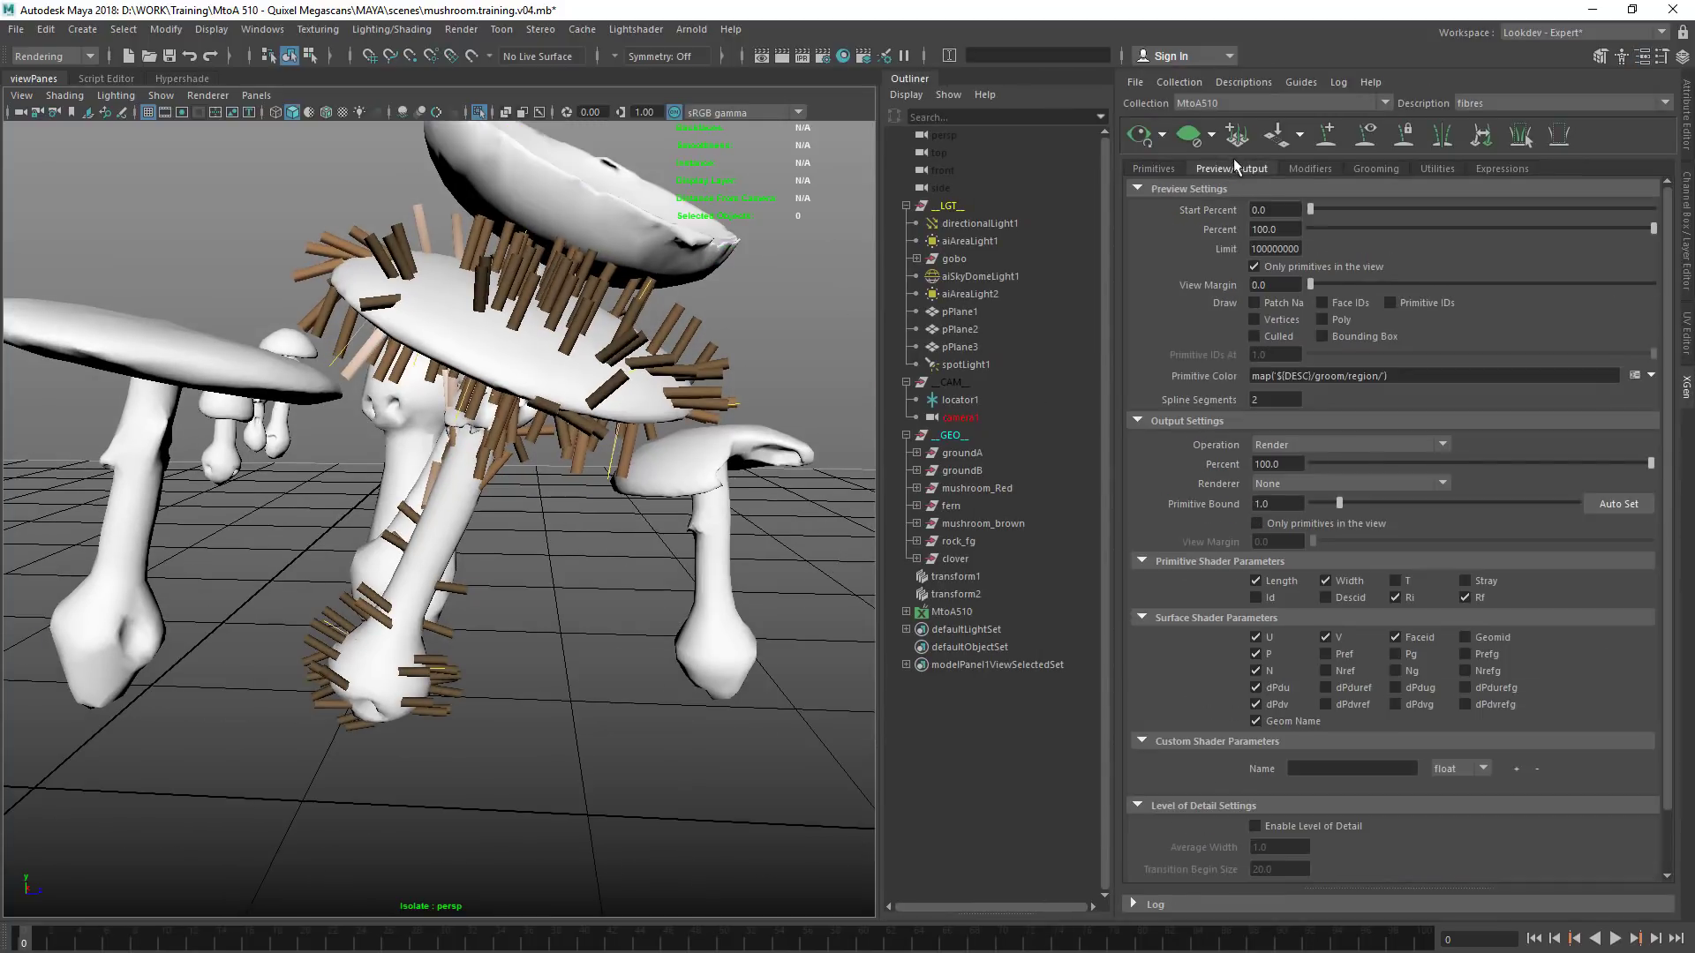
left_click(1167, 168)
left_click(1225, 168)
left_click(1367, 167)
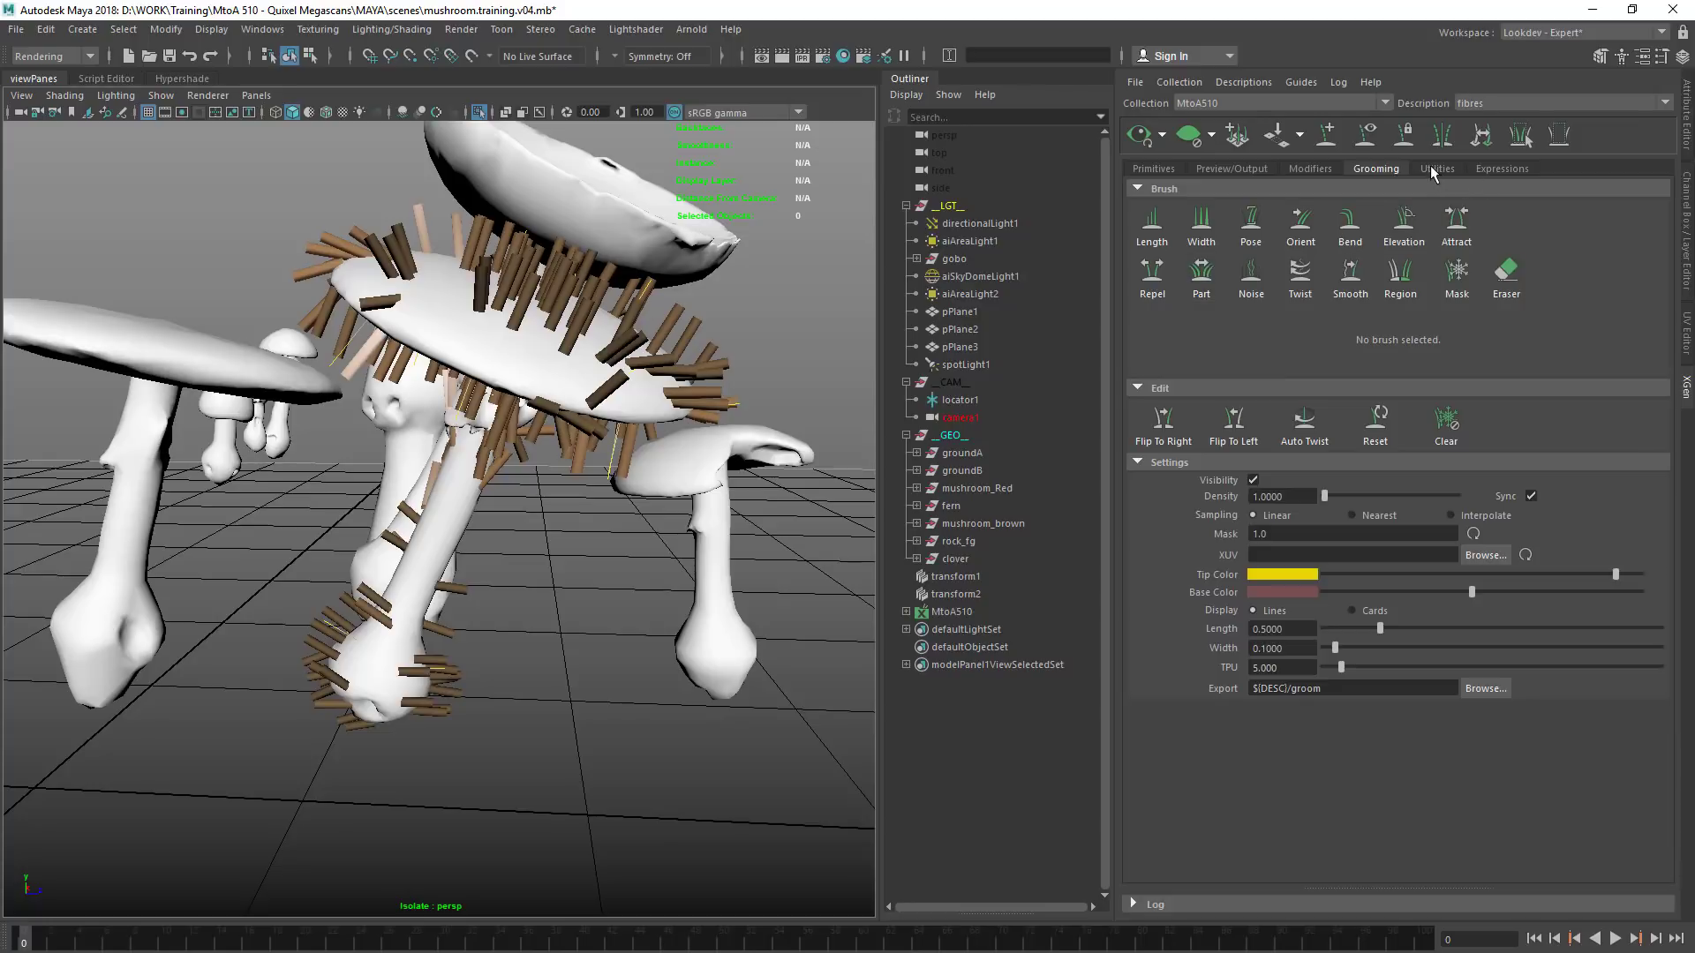
Expand the MtoA510 collection and inspect the attributes of its fibres description, hair shader, groom and bound patch
left_click(950, 612)
left_click(905, 612)
left_click(917, 629)
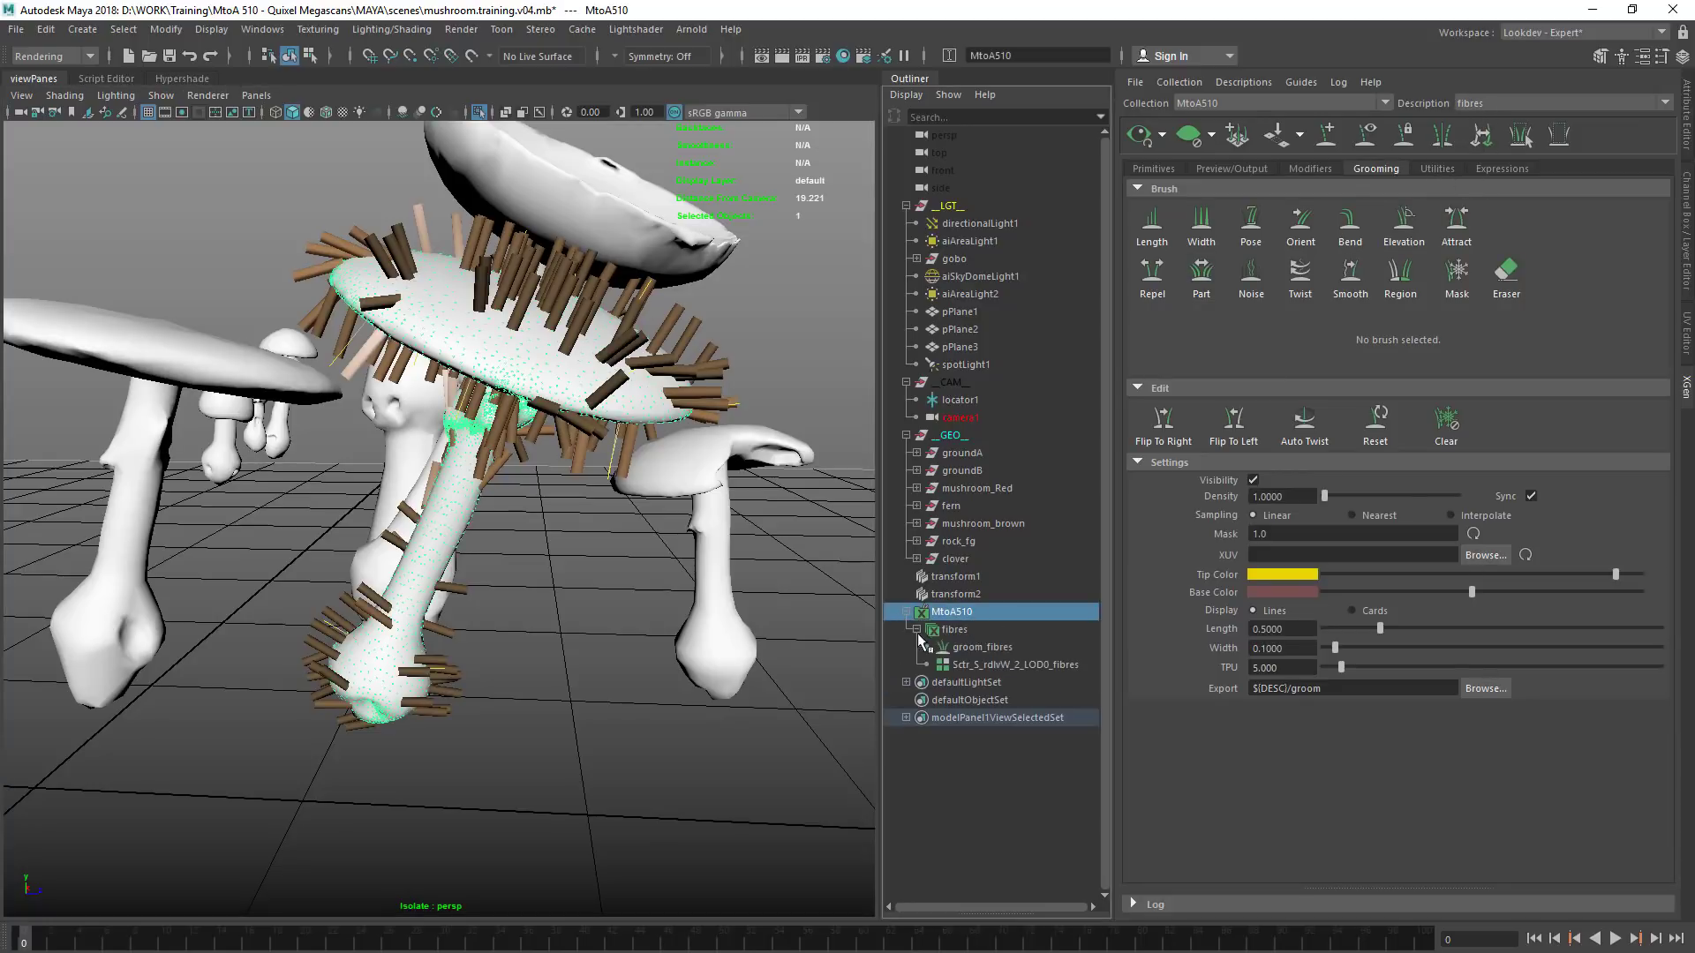
left_click(954, 629)
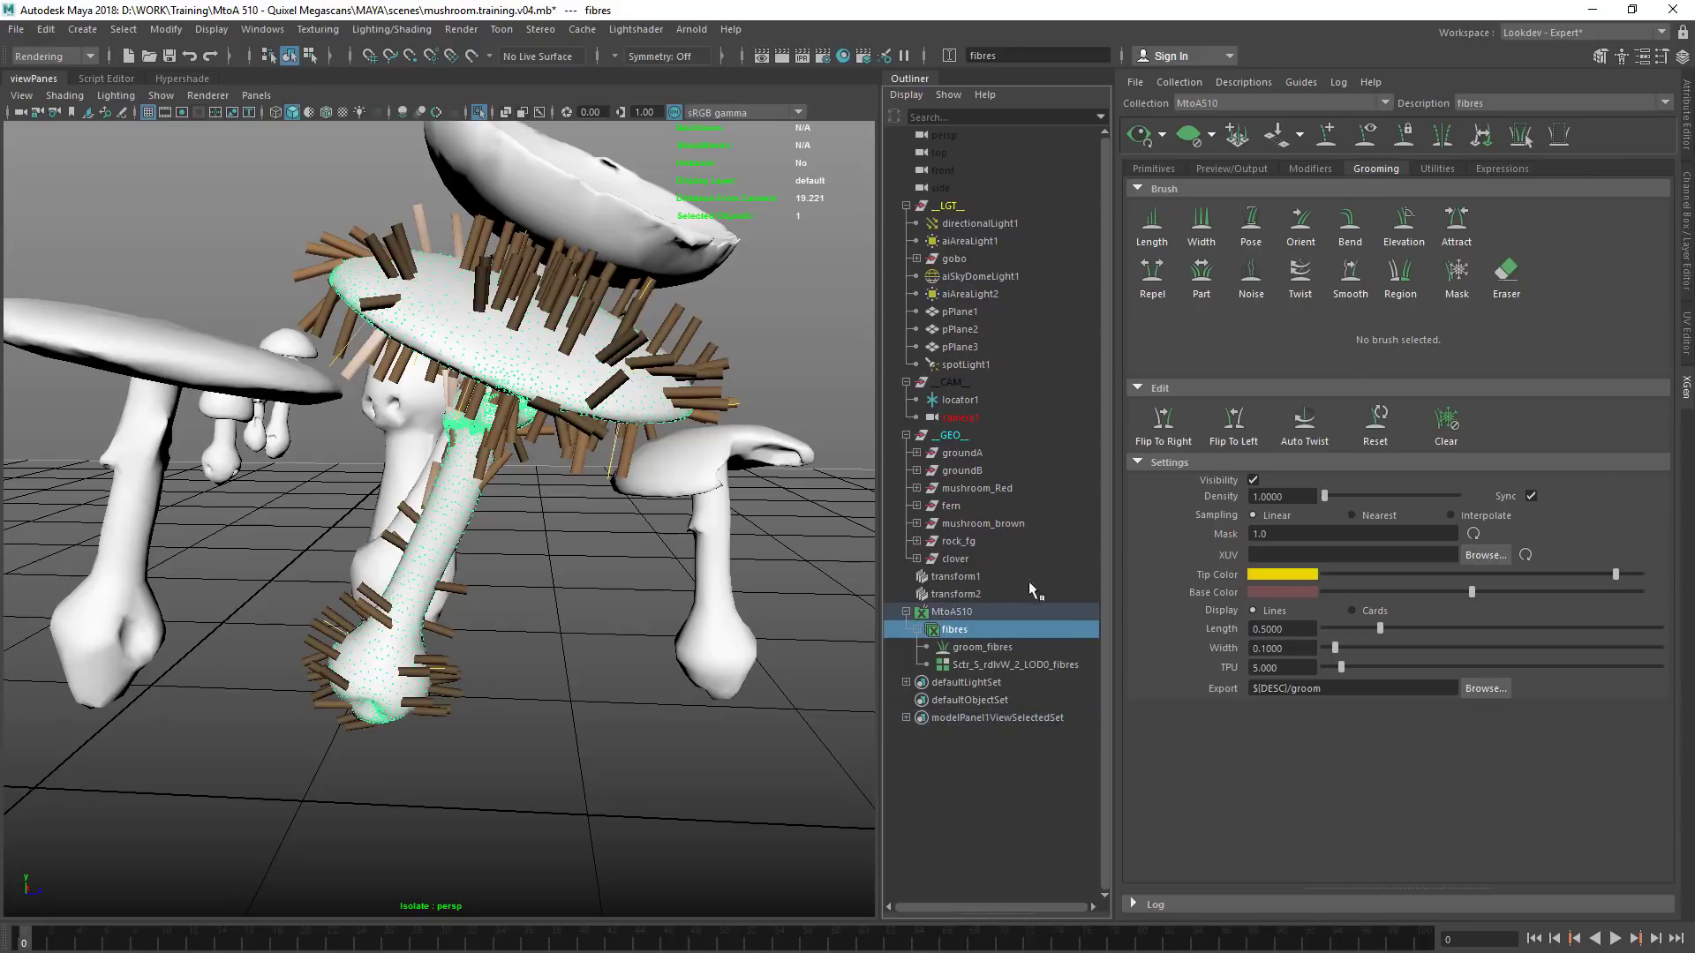
left_click(1685, 123)
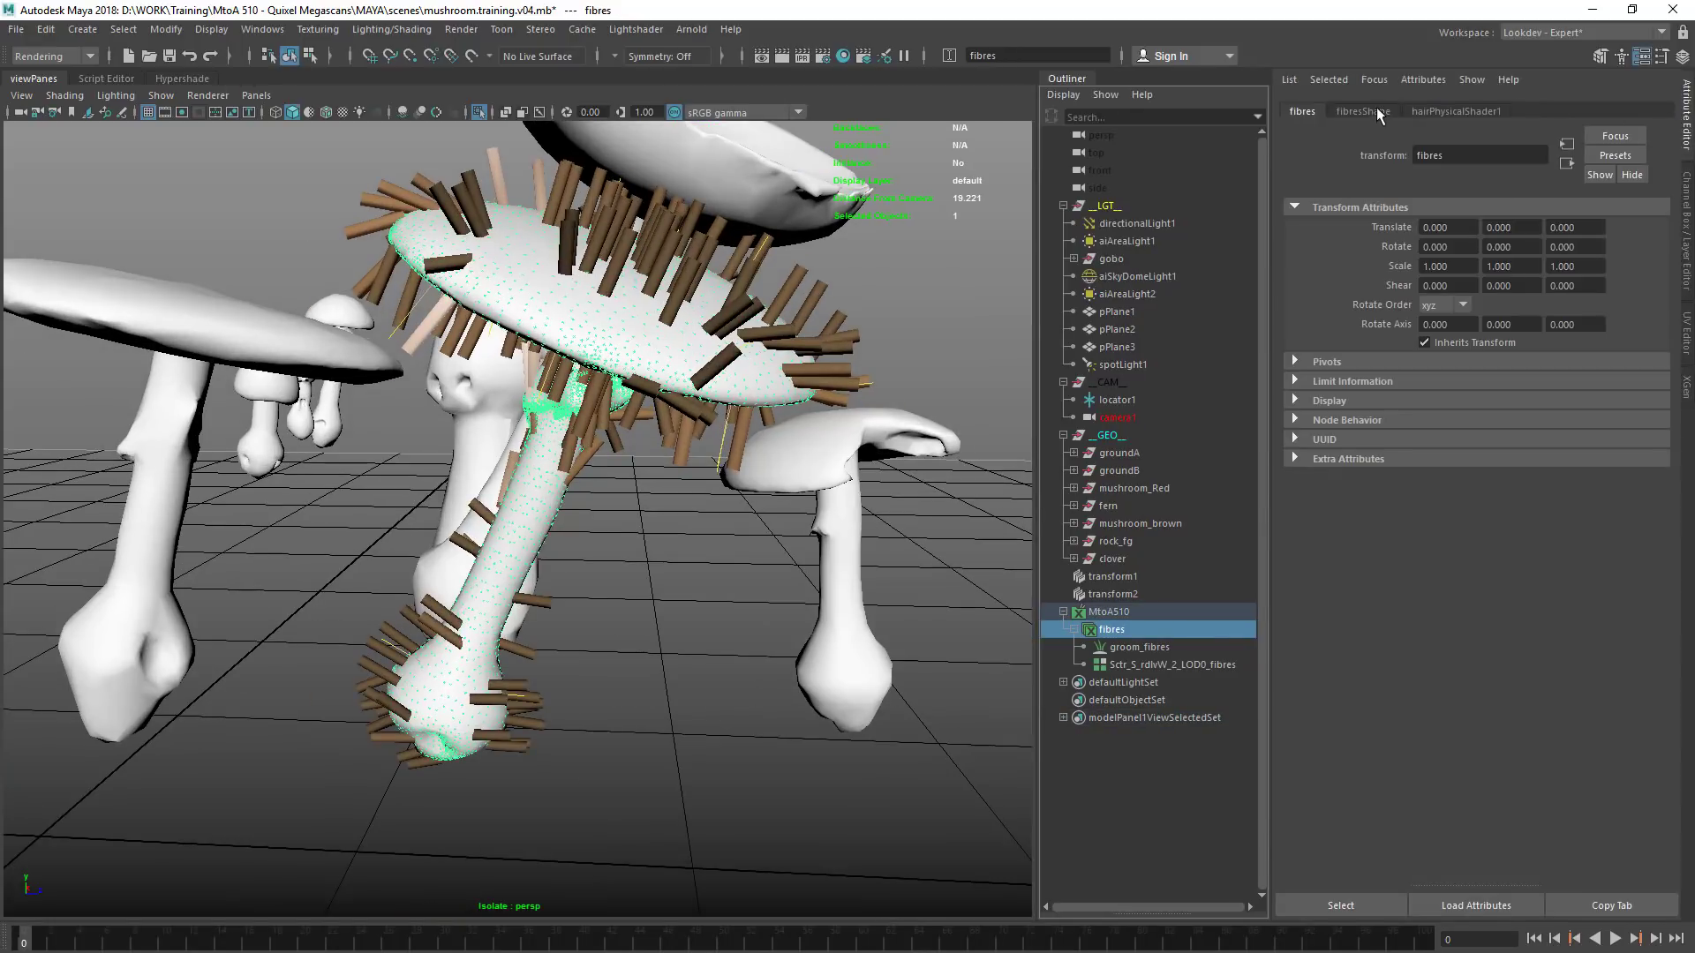
left_click(1375, 110)
left_click(1448, 111)
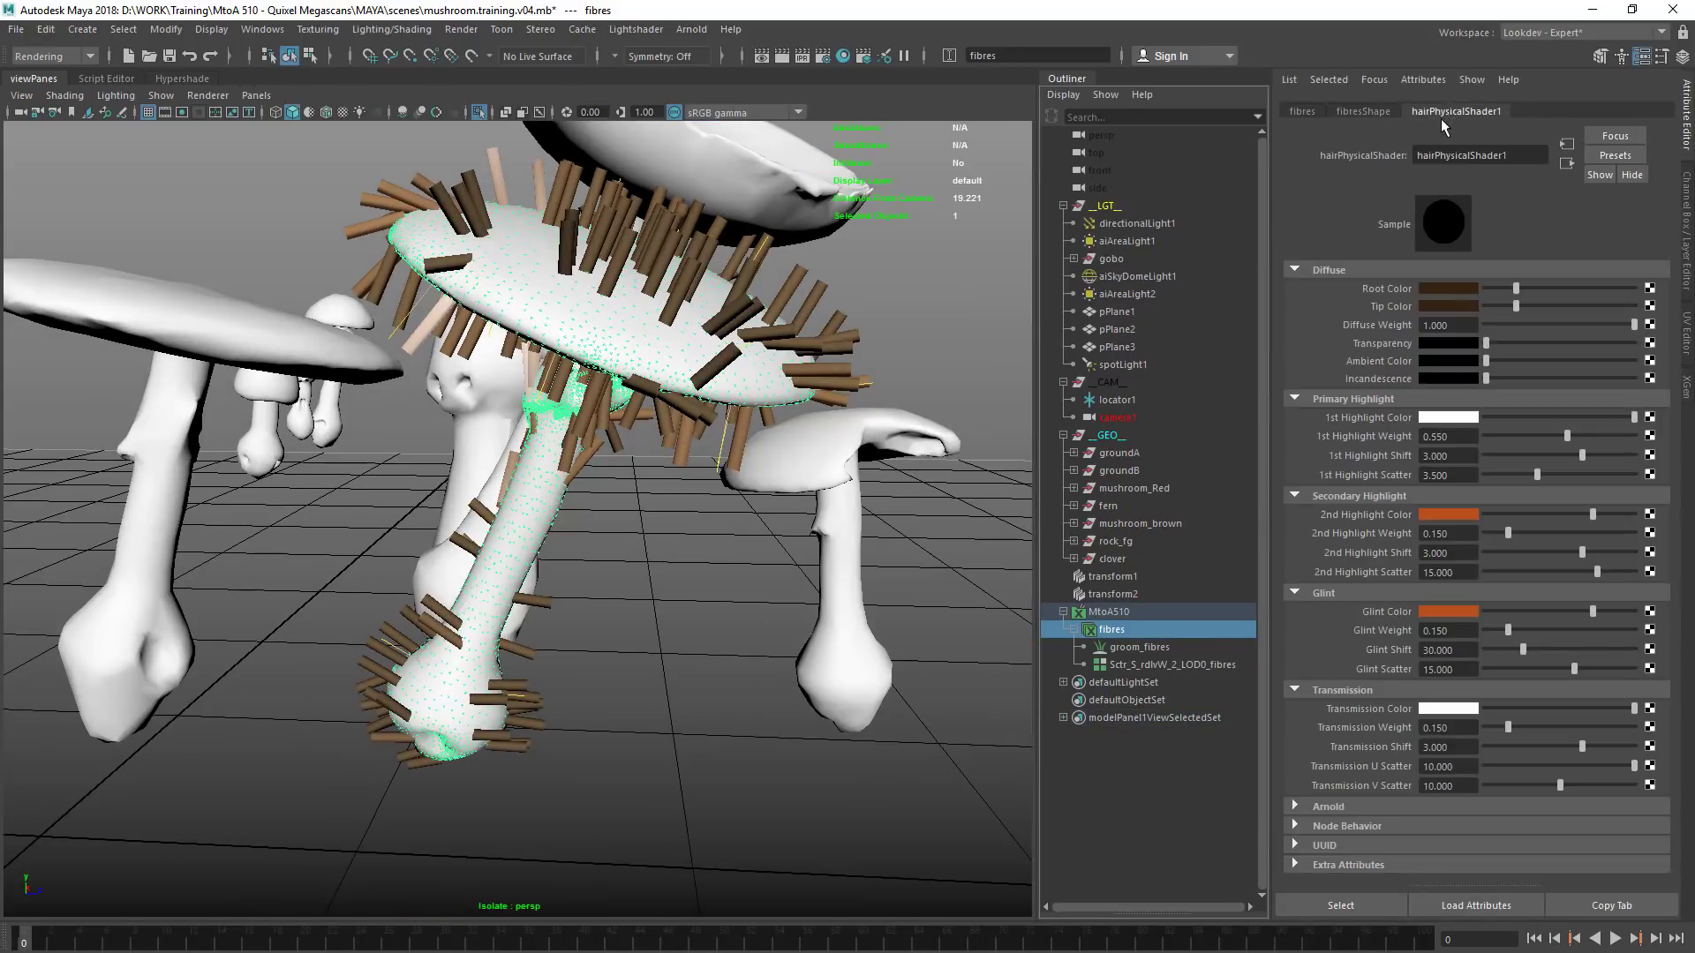
left_click(1148, 647)
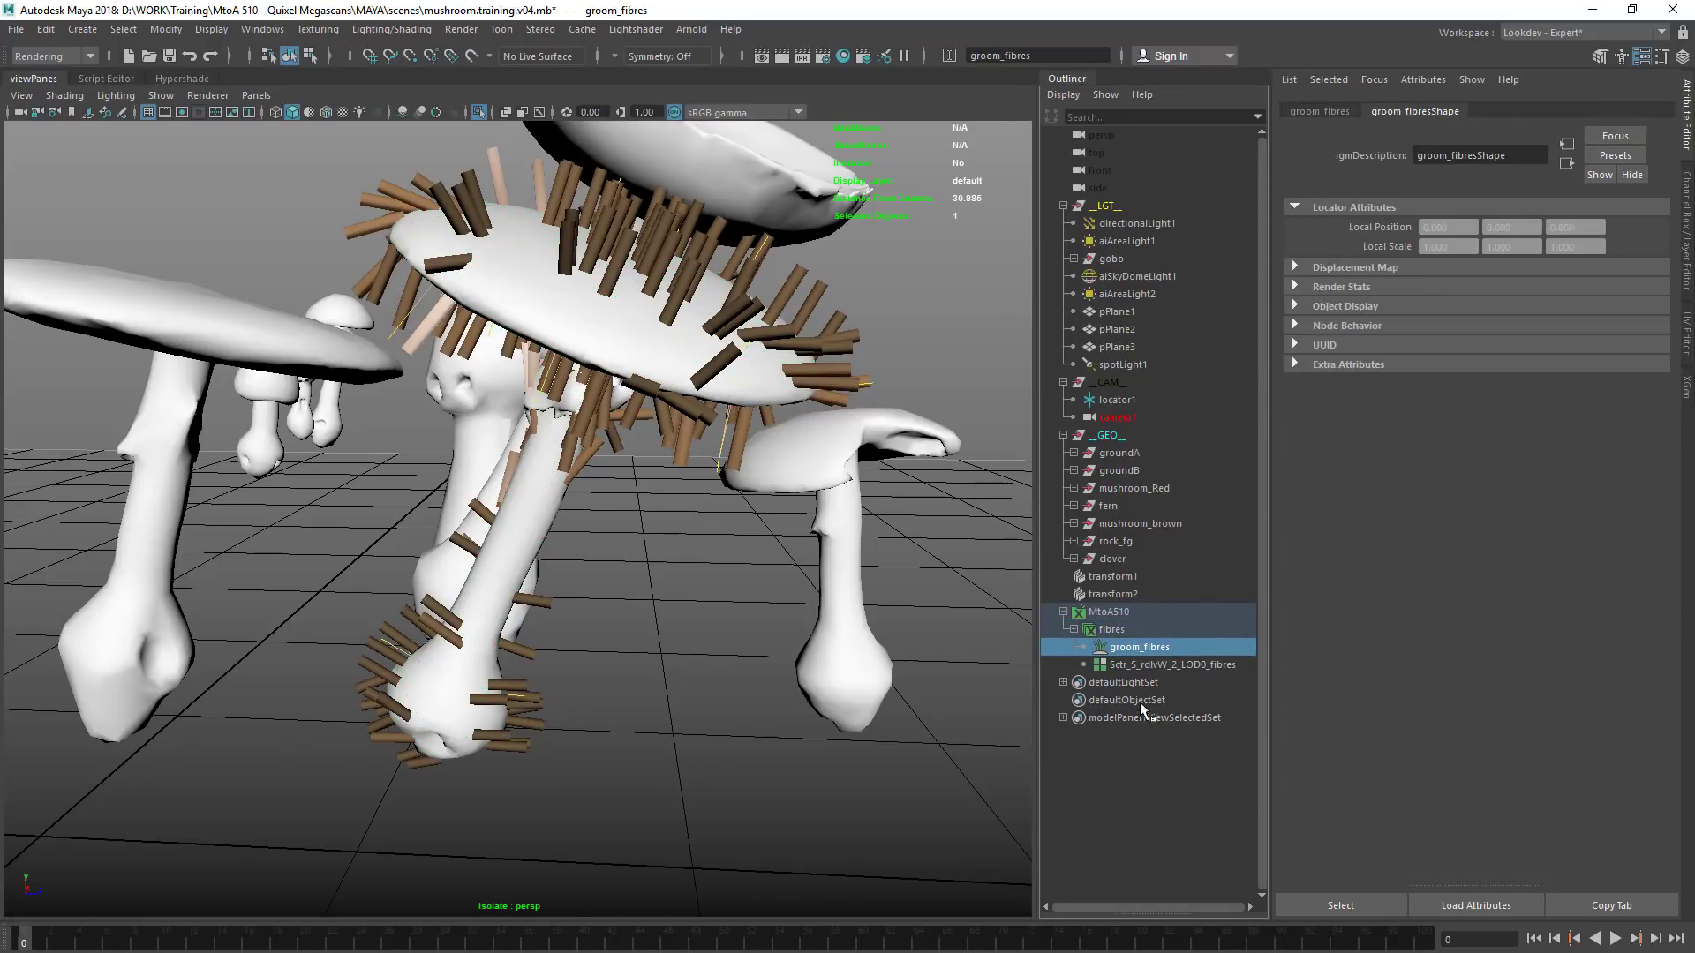
left_click(1160, 665)
left_click(1377, 110)
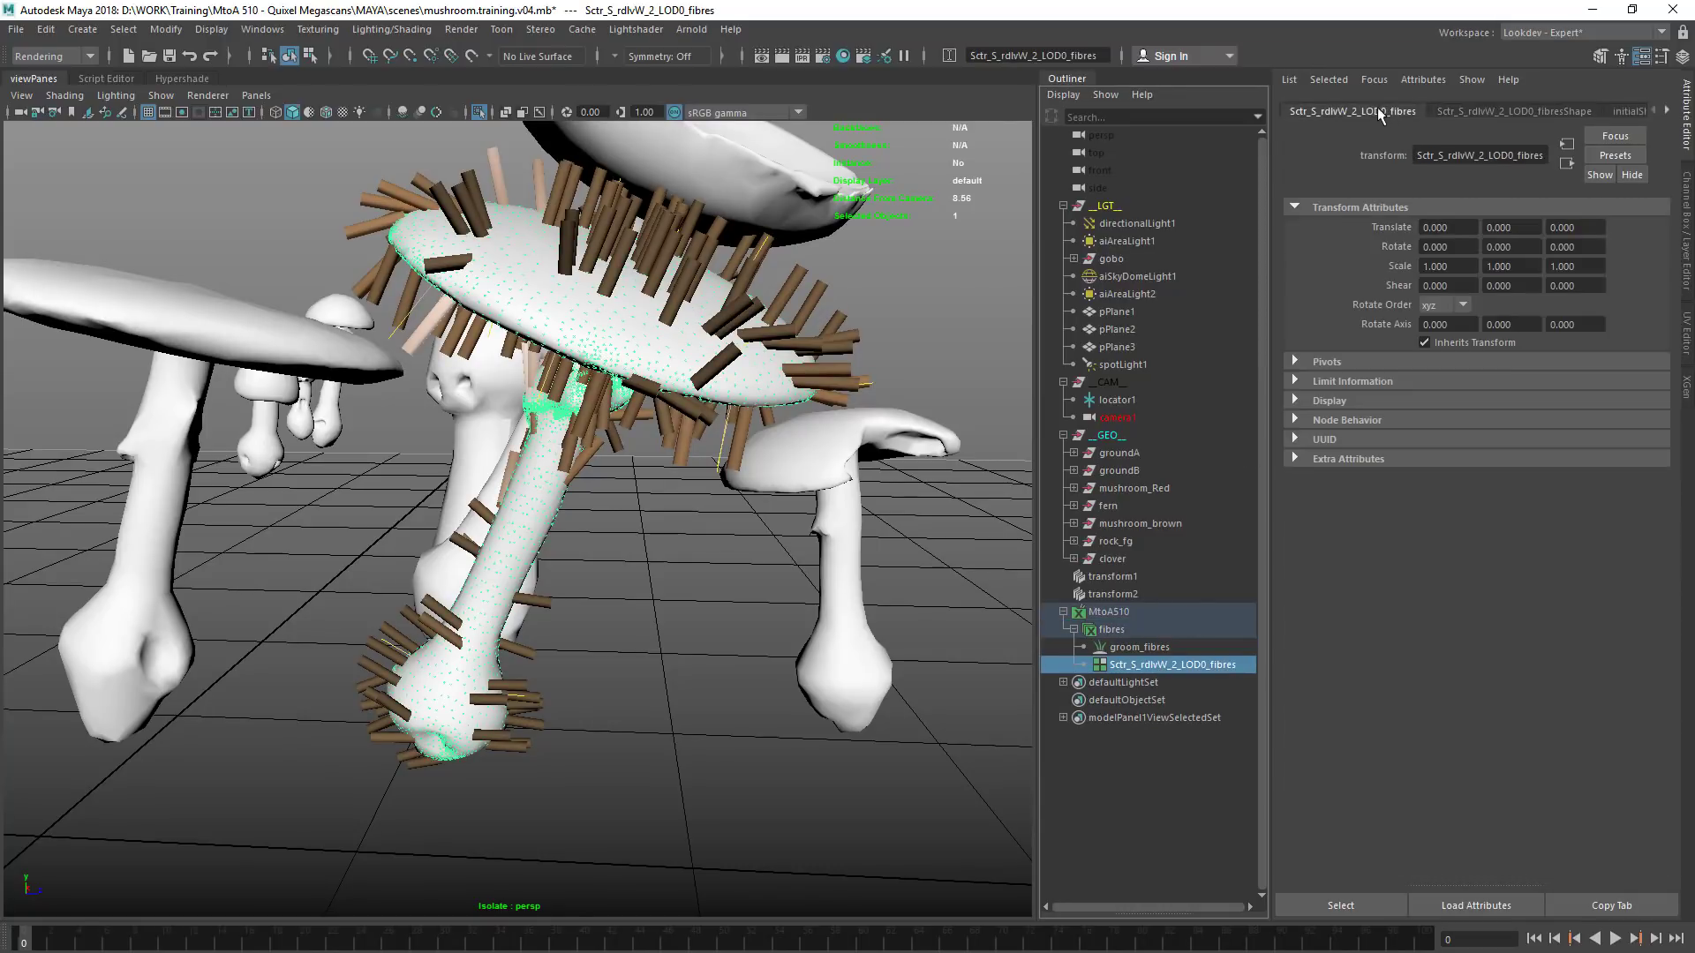
Recheck the MtoA510 palette, the fibres shape's extra attributes, hairPhysicalShader1, and the groom and patch shapes
left_click(1139, 613)
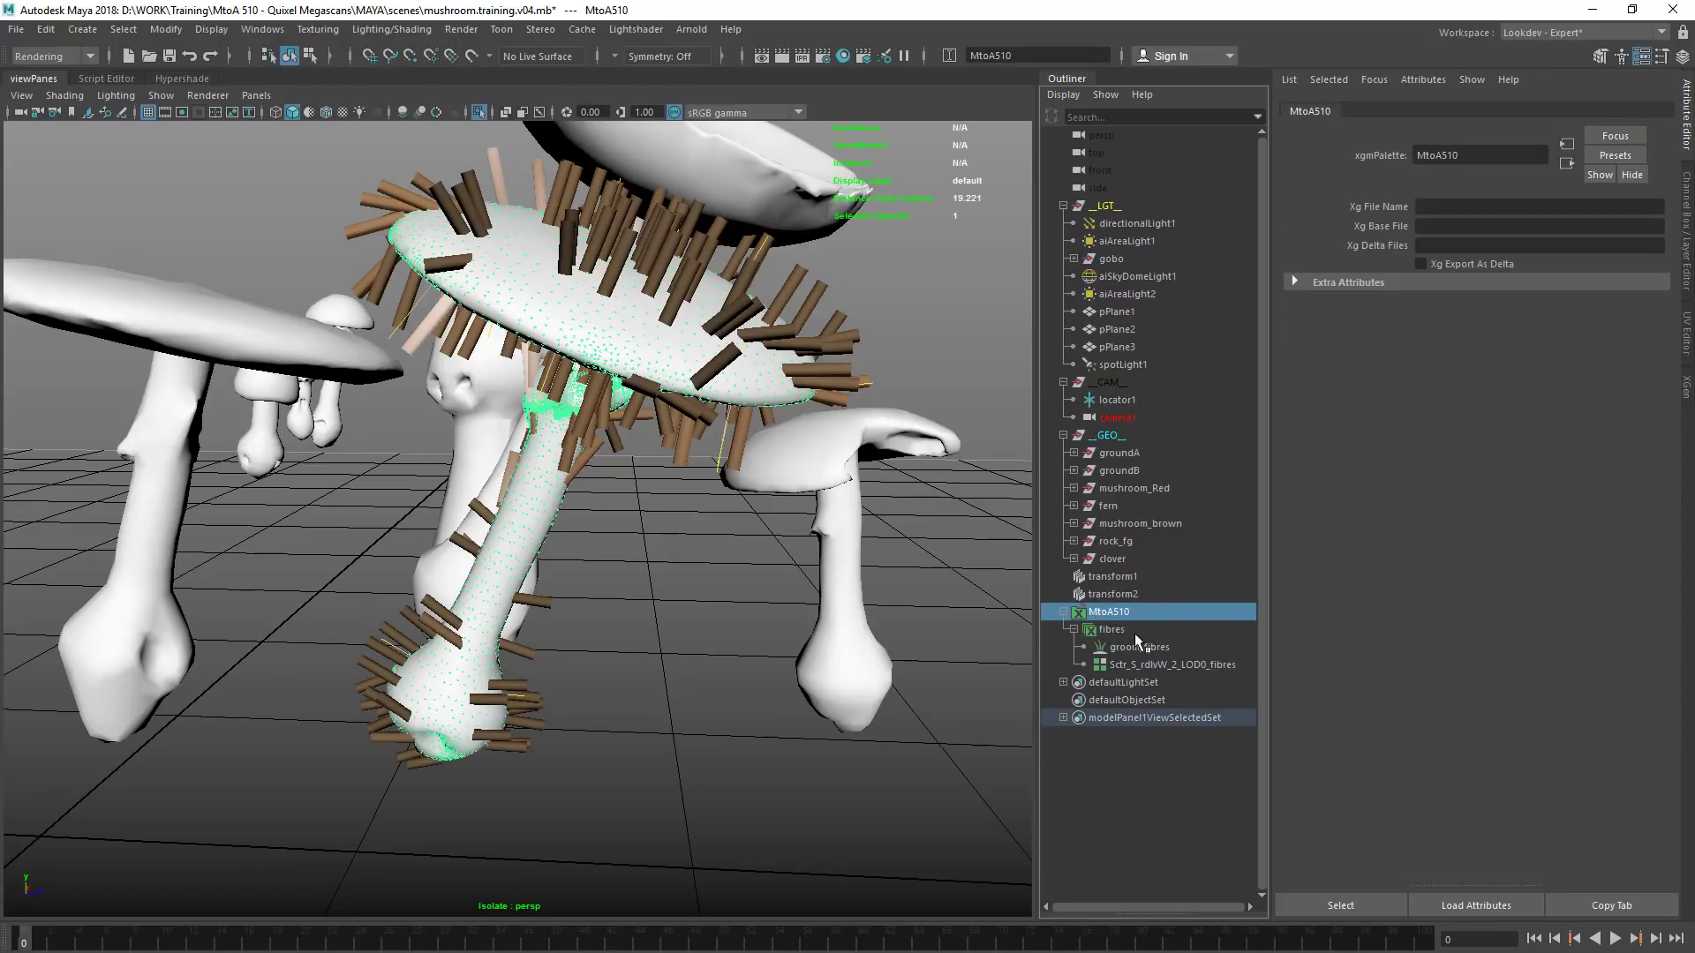
left_click(1121, 630)
left_click(1381, 115)
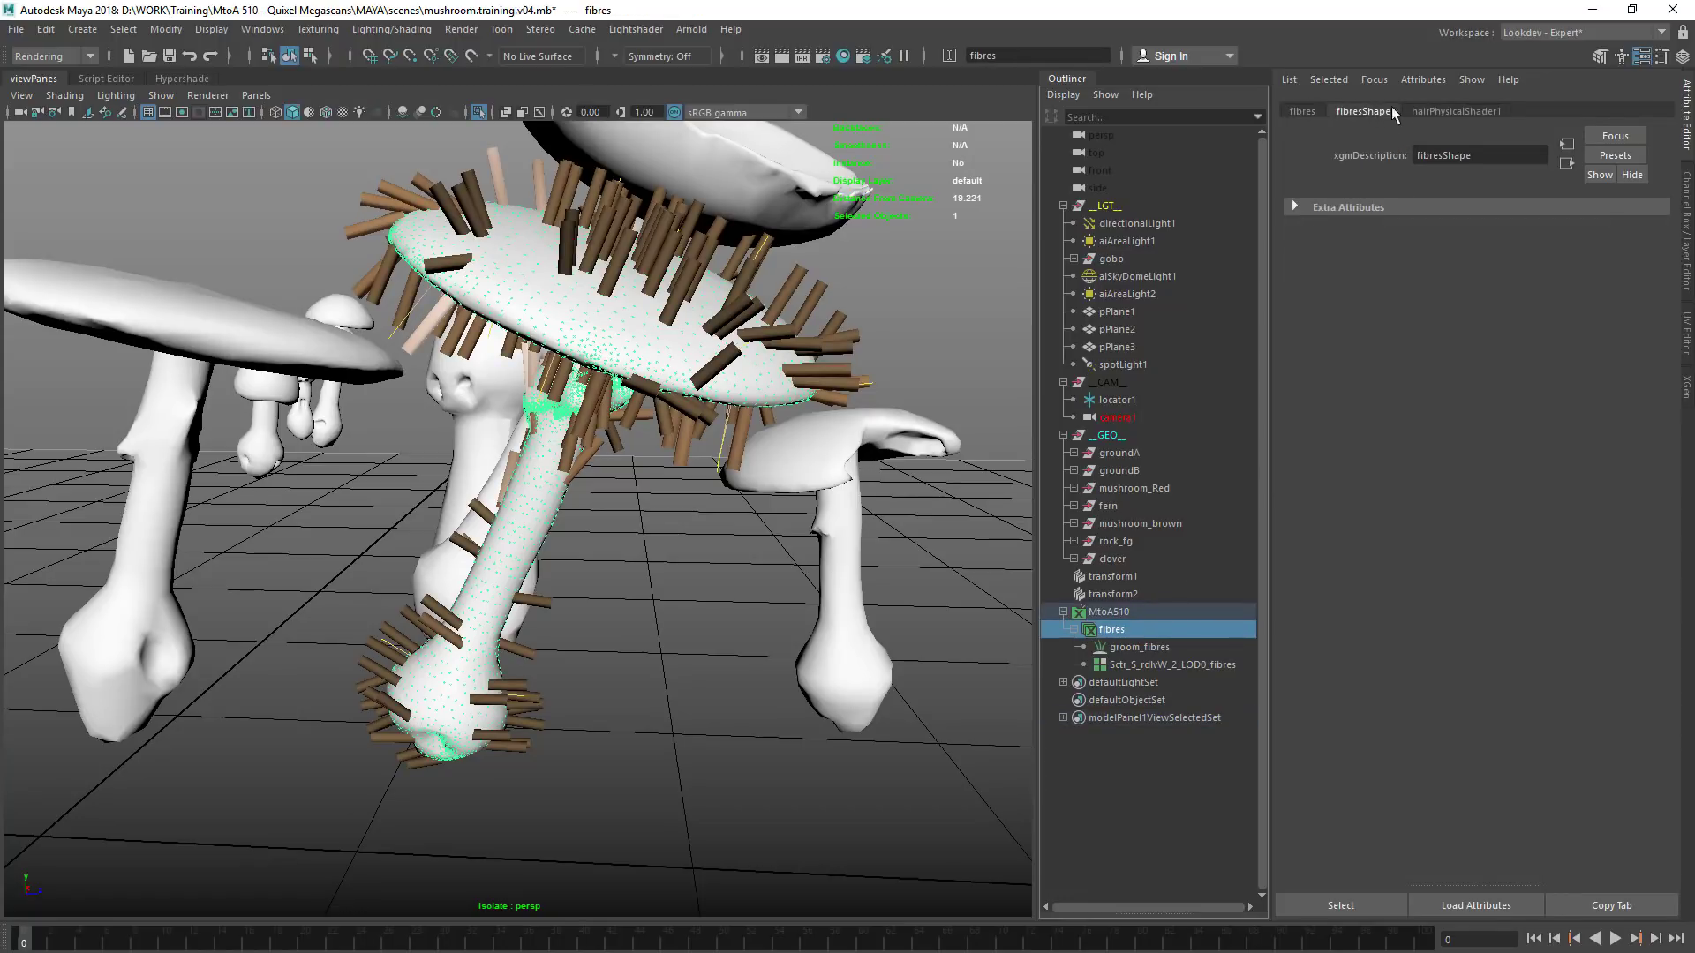
left_click(1349, 205)
left_click(1437, 111)
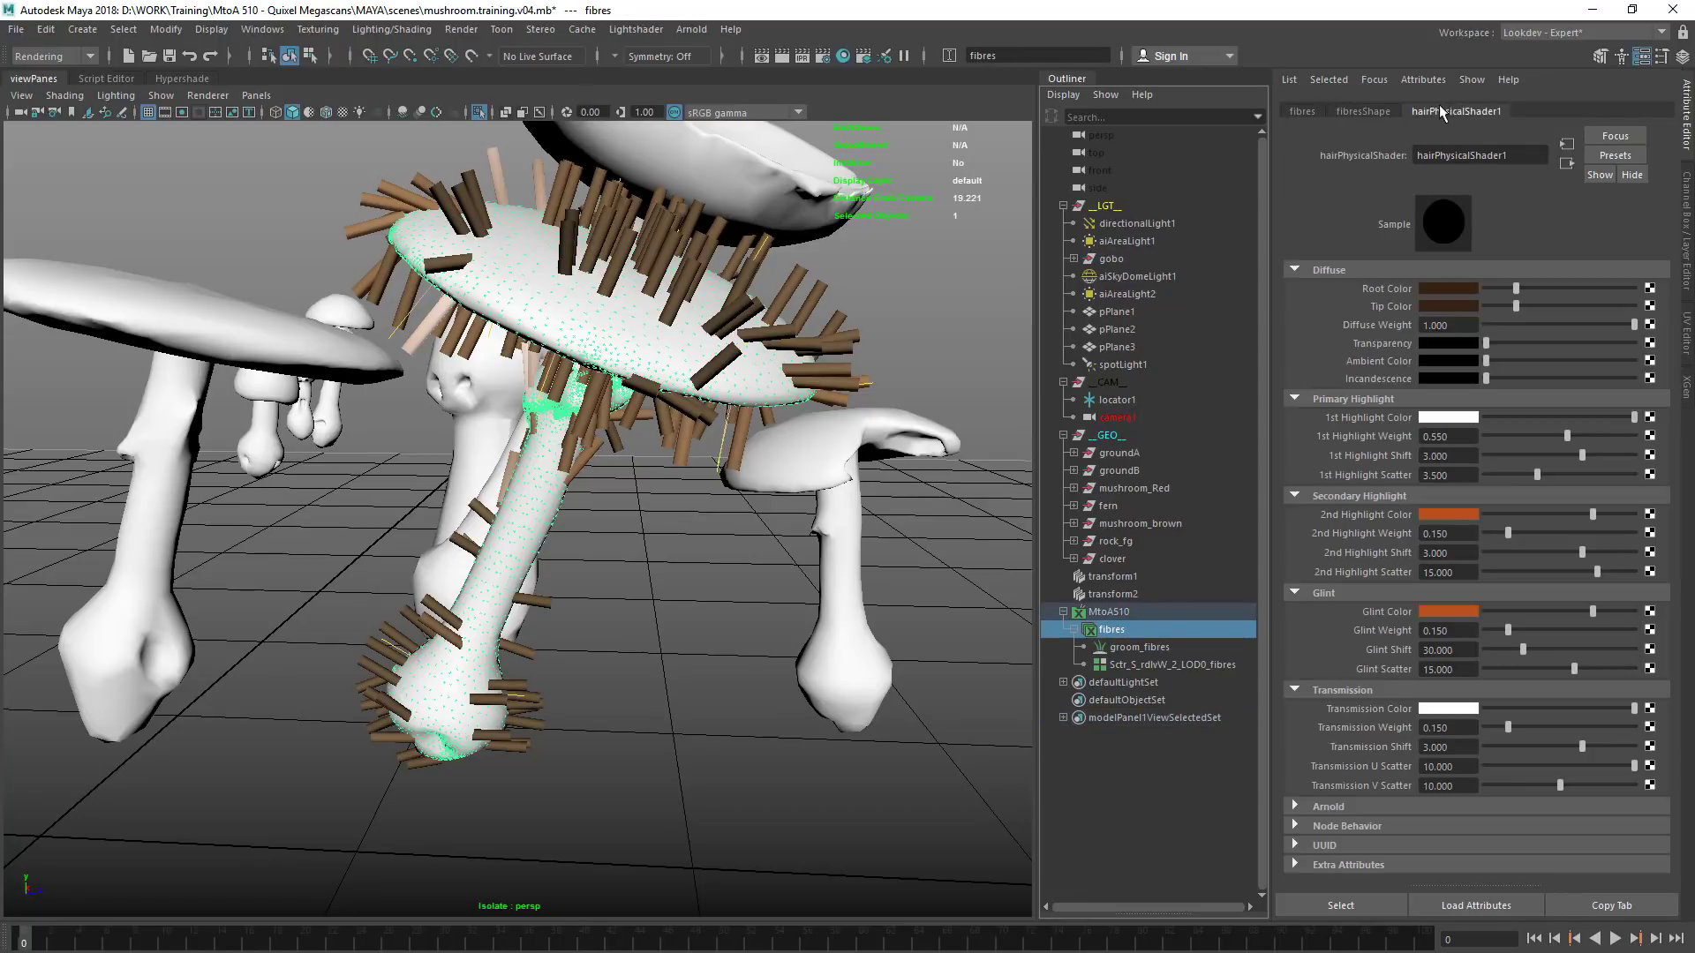
left_click(1135, 647)
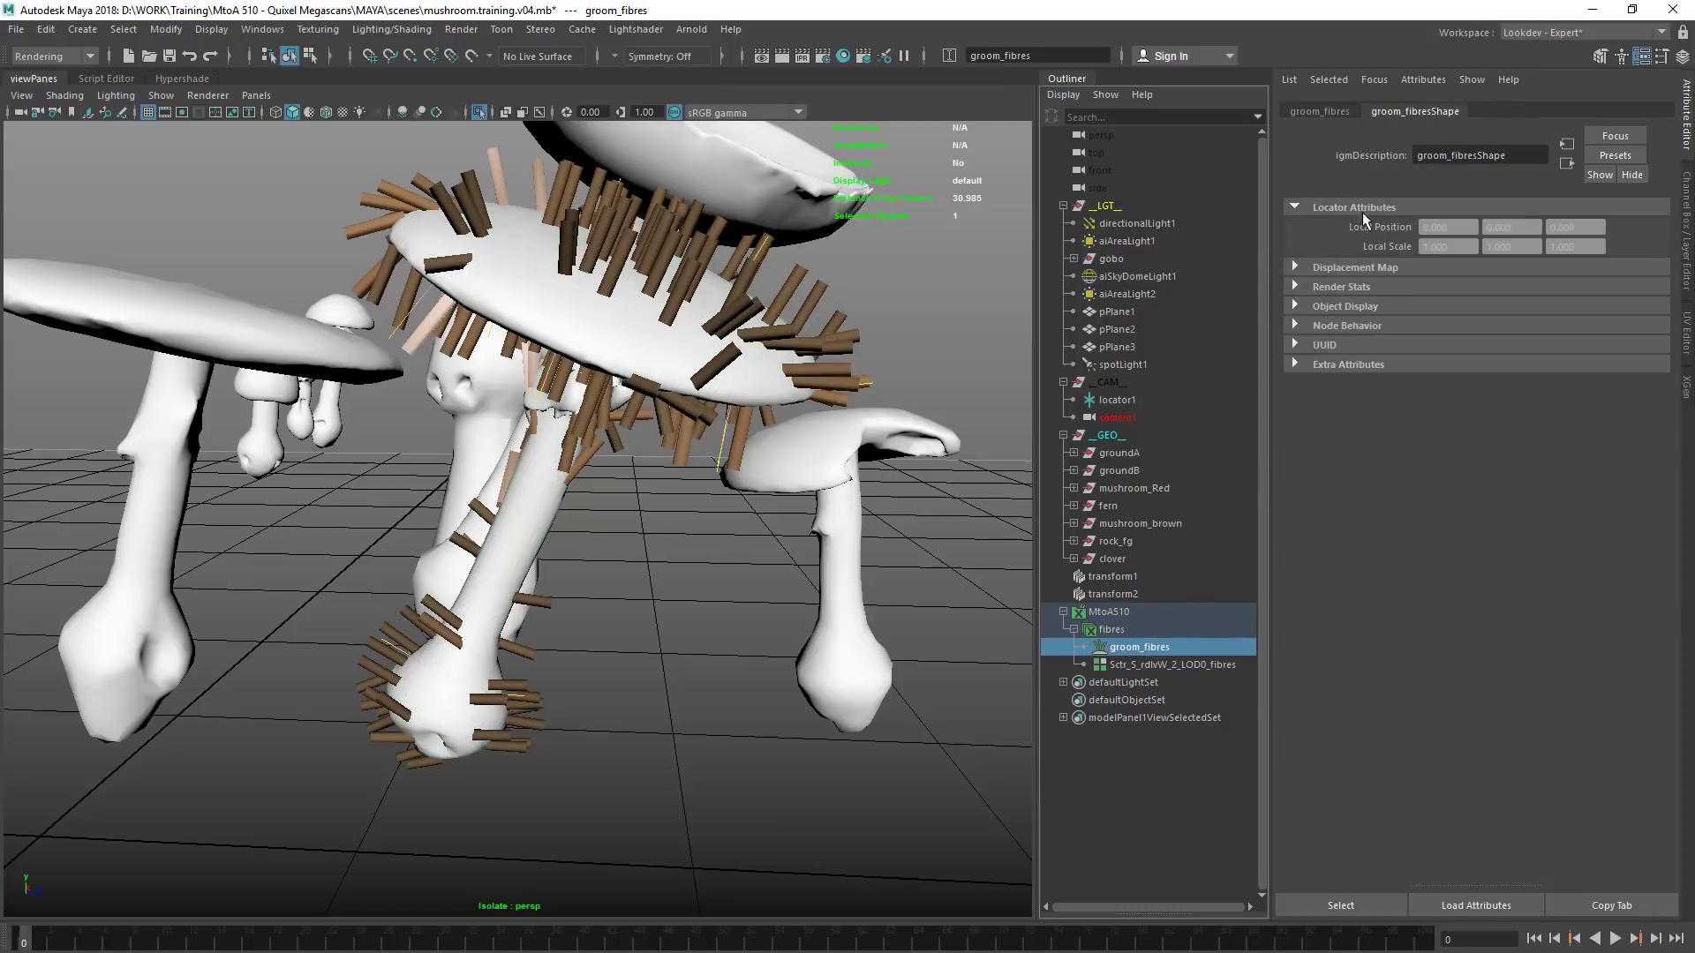
left_click(1172, 665)
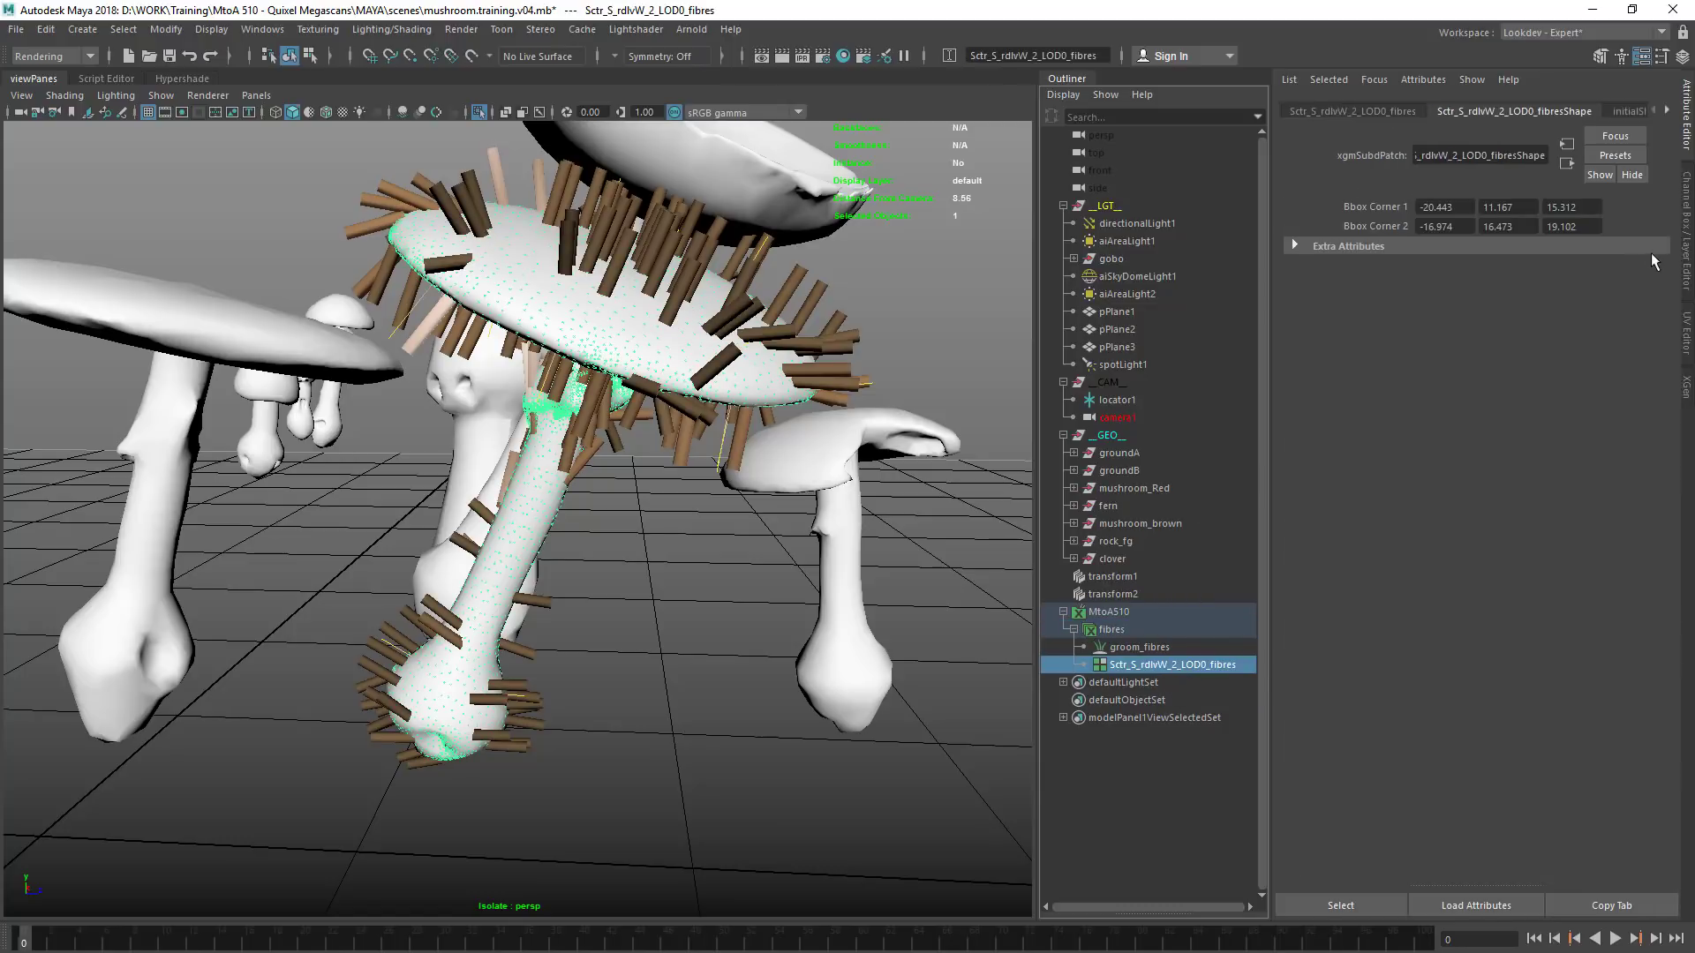
Reduce the fibres groom to a width of 0.0247 and a length of 0.1751
left_click(1685, 388)
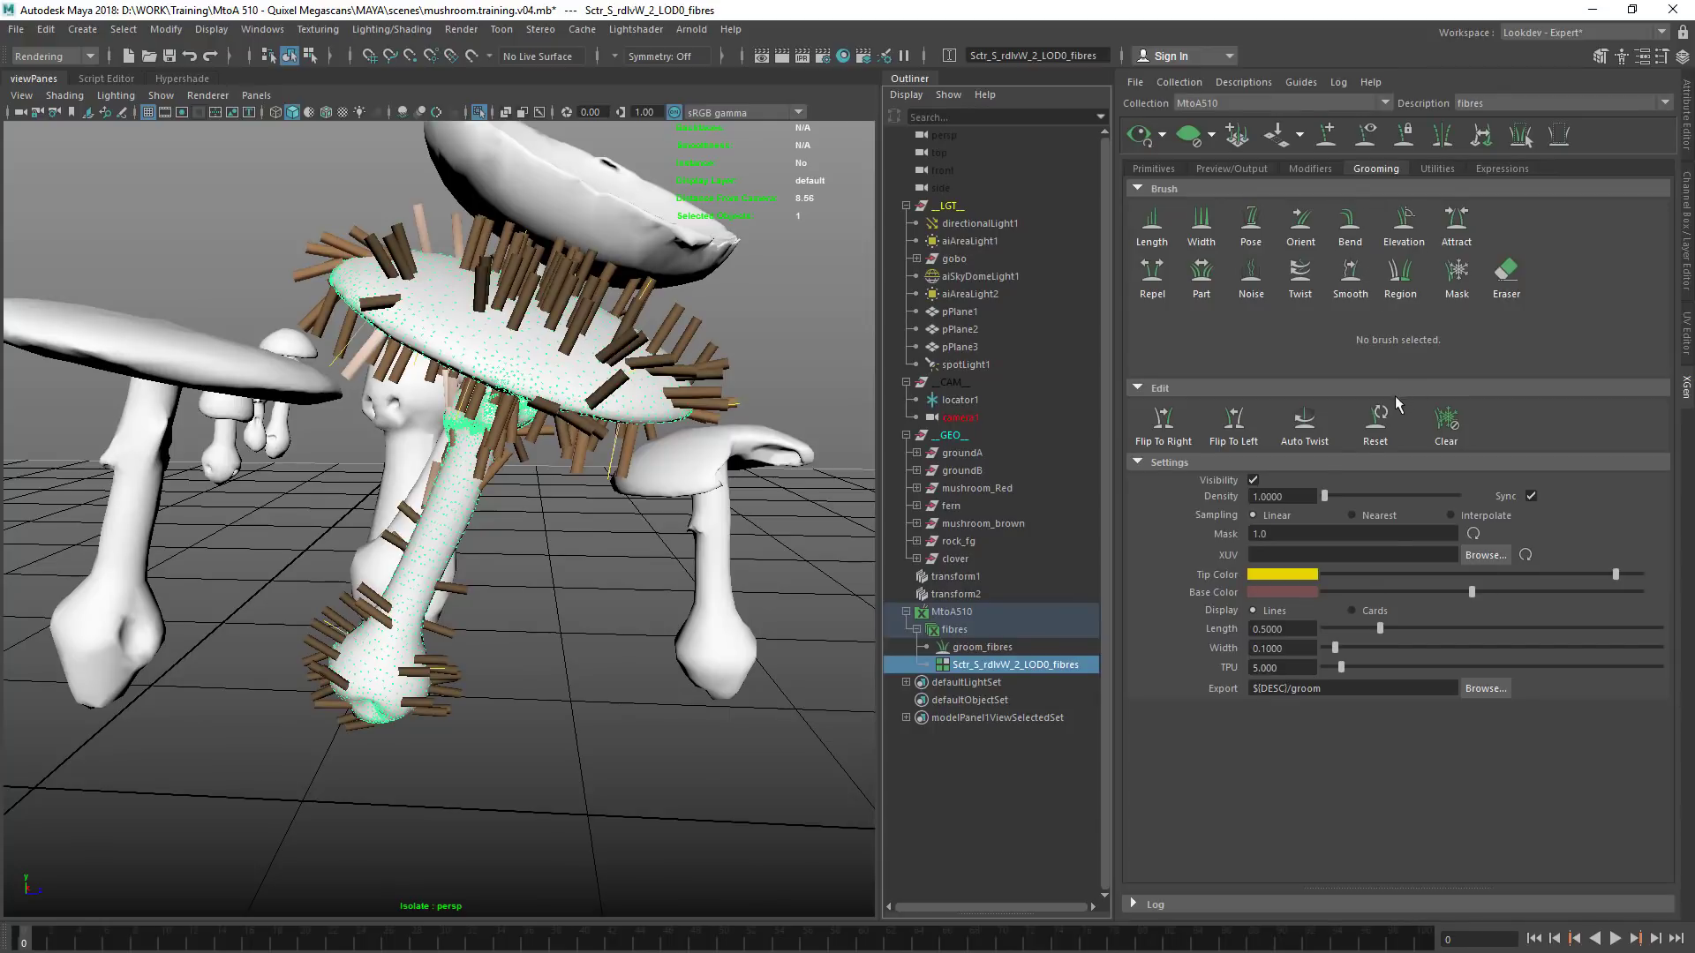
left_click_drag(1334, 648, 1327, 649)
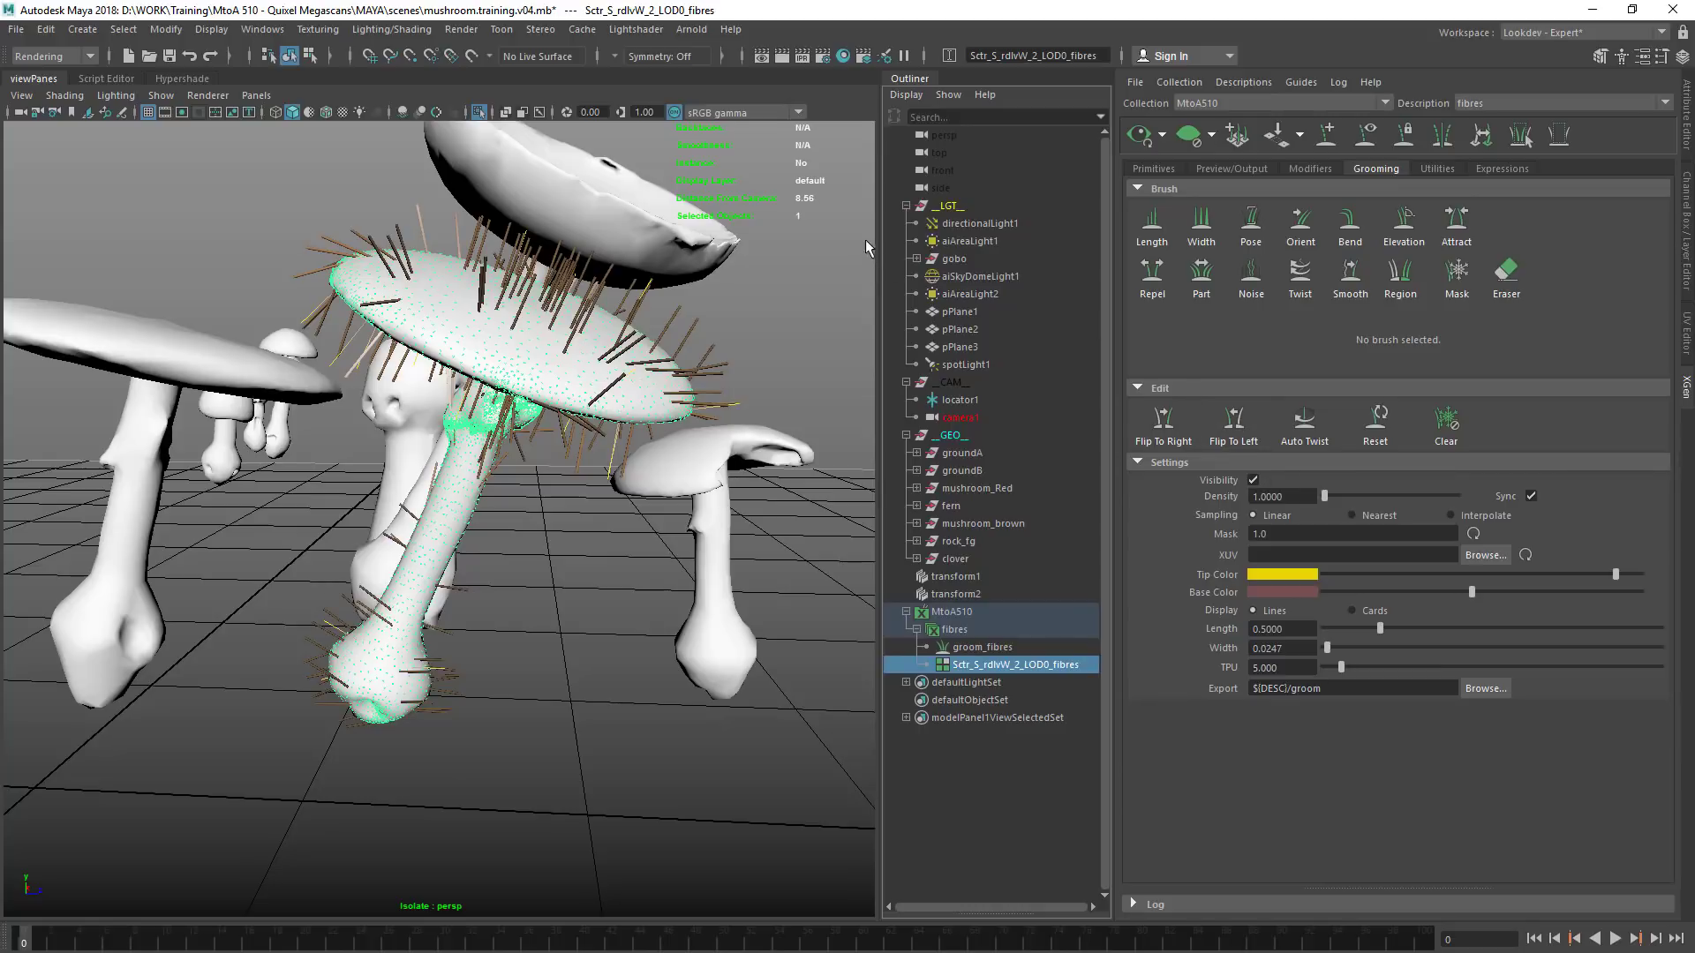
left_click_drag(413, 408, 523, 512, "alt")
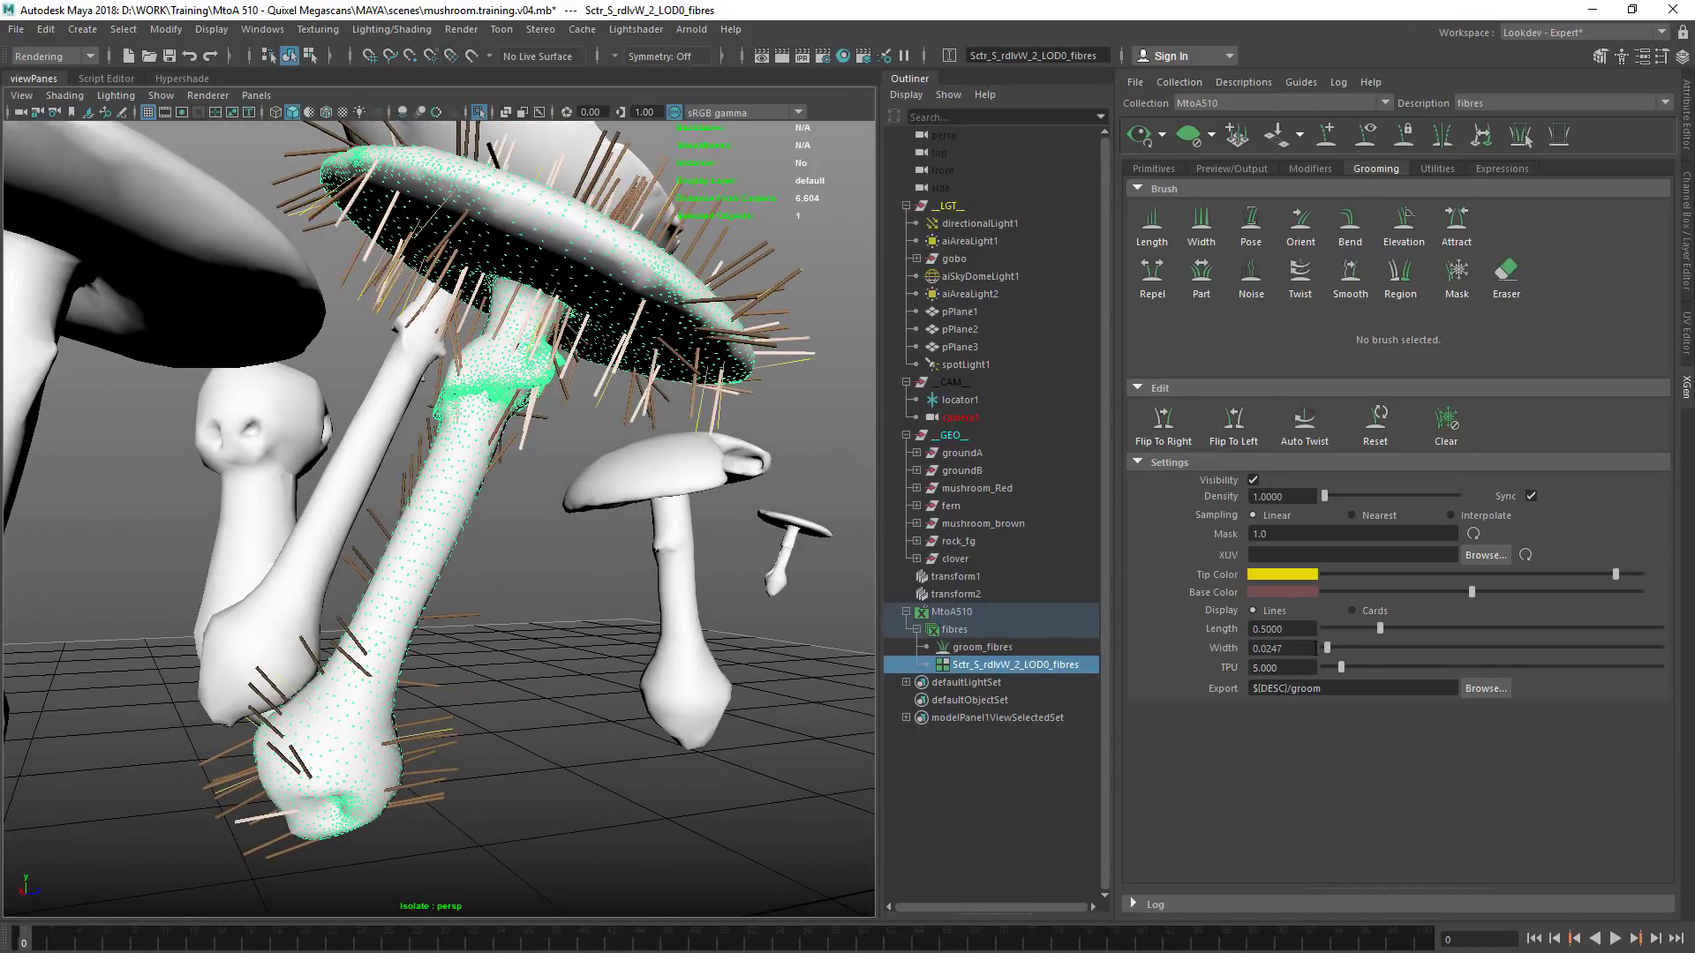
left_click(1344, 628)
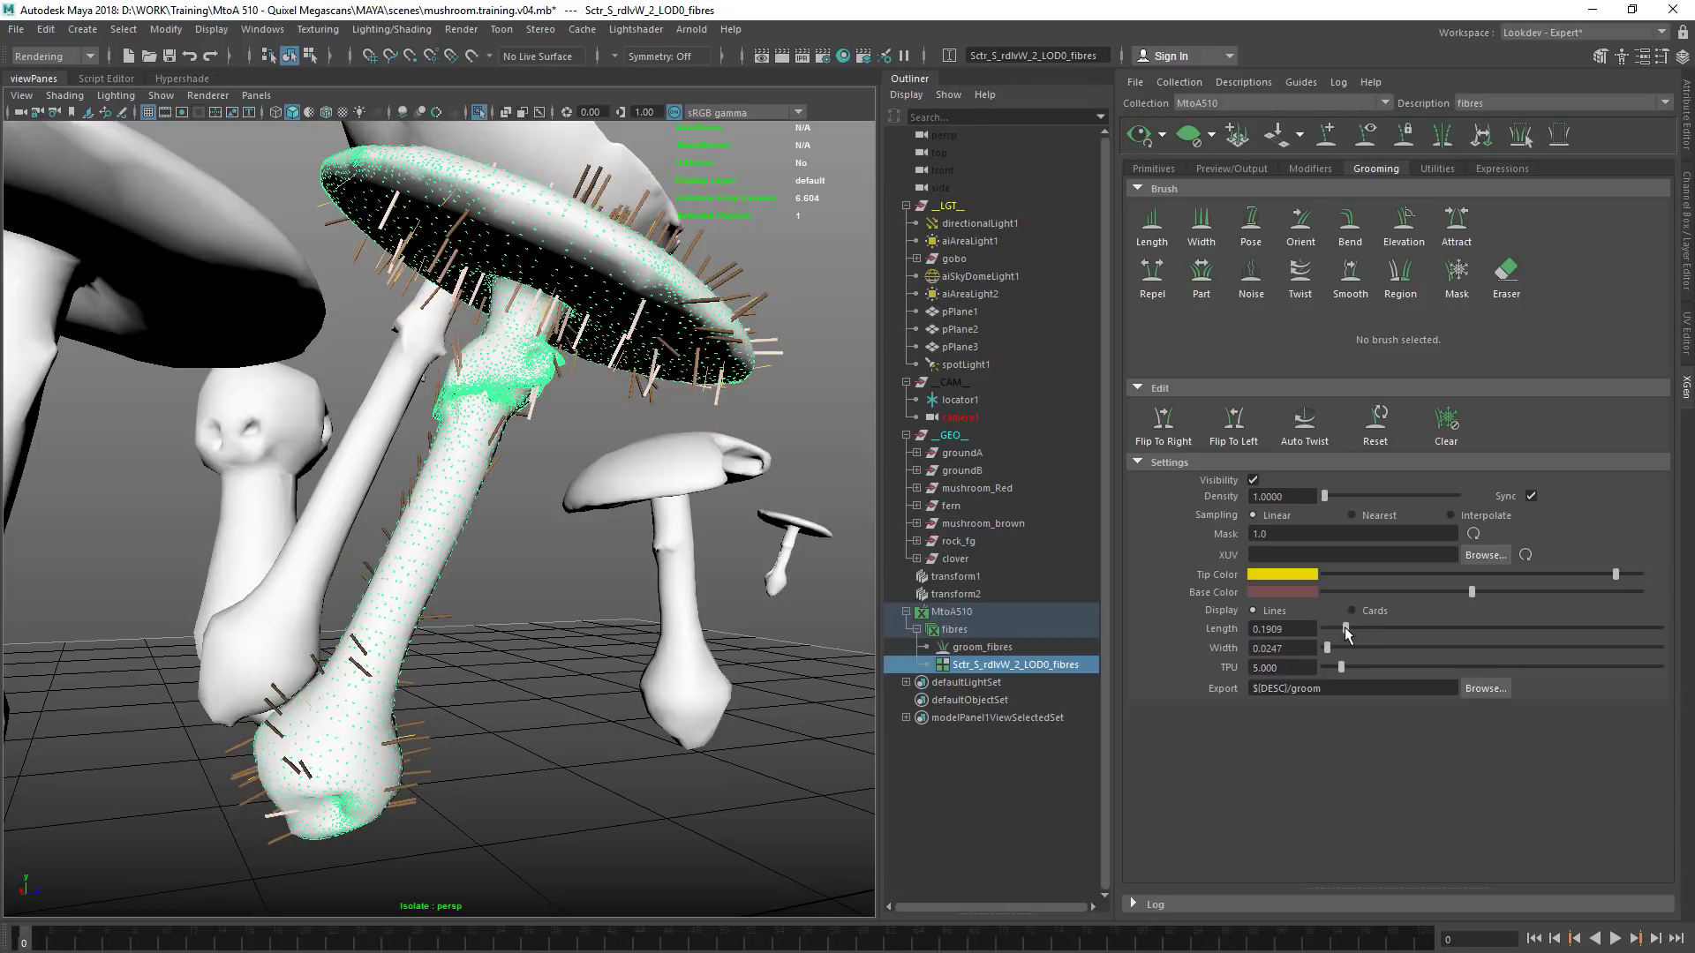
left_click(1343, 628)
left_click_drag(446, 540, 402, 541, "alt")
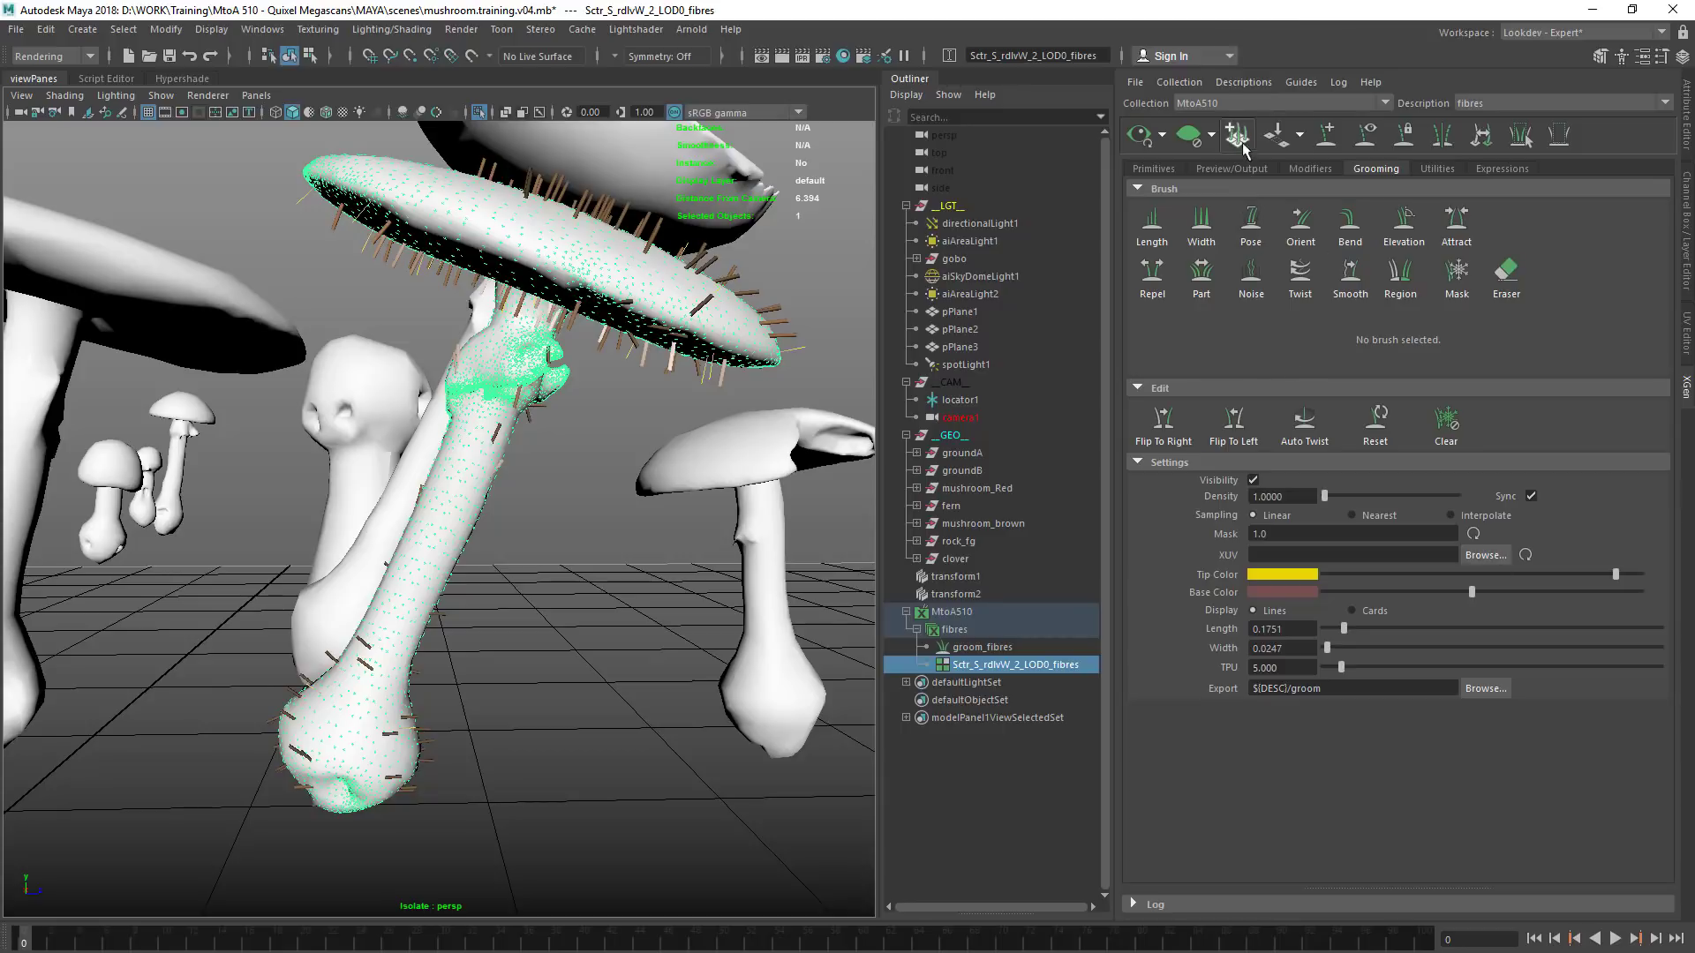
Review the fibres description's output settings, available primitive types and modifiers
left_click(1247, 169)
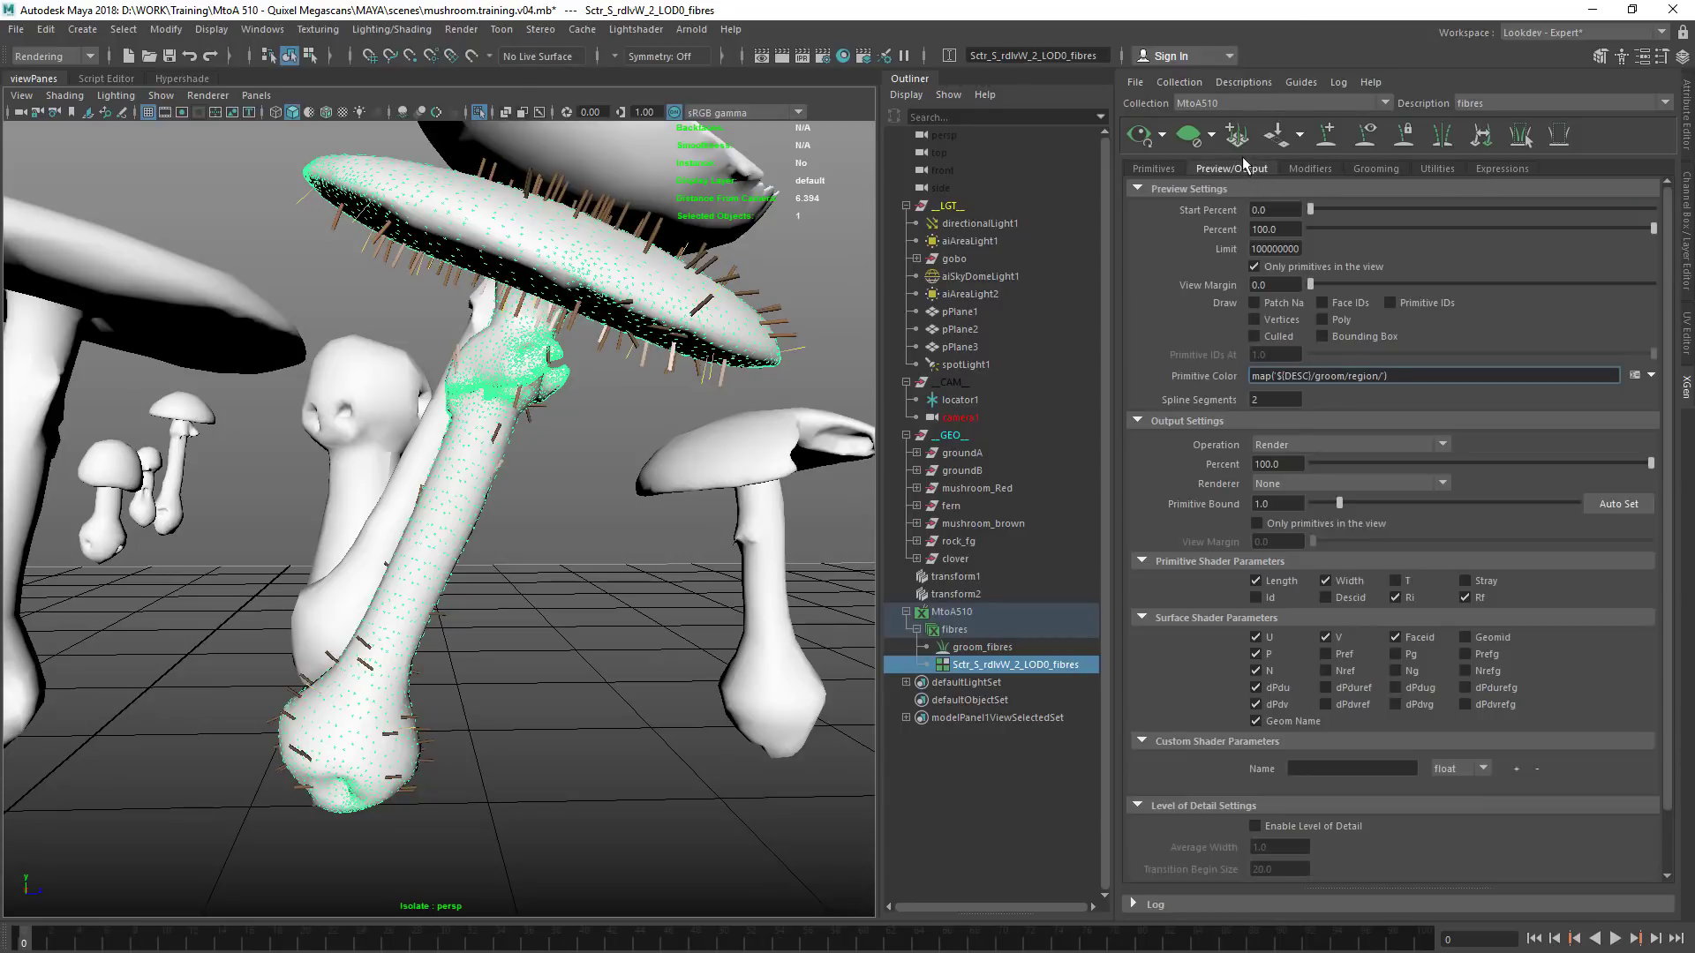
left_click(1173, 172)
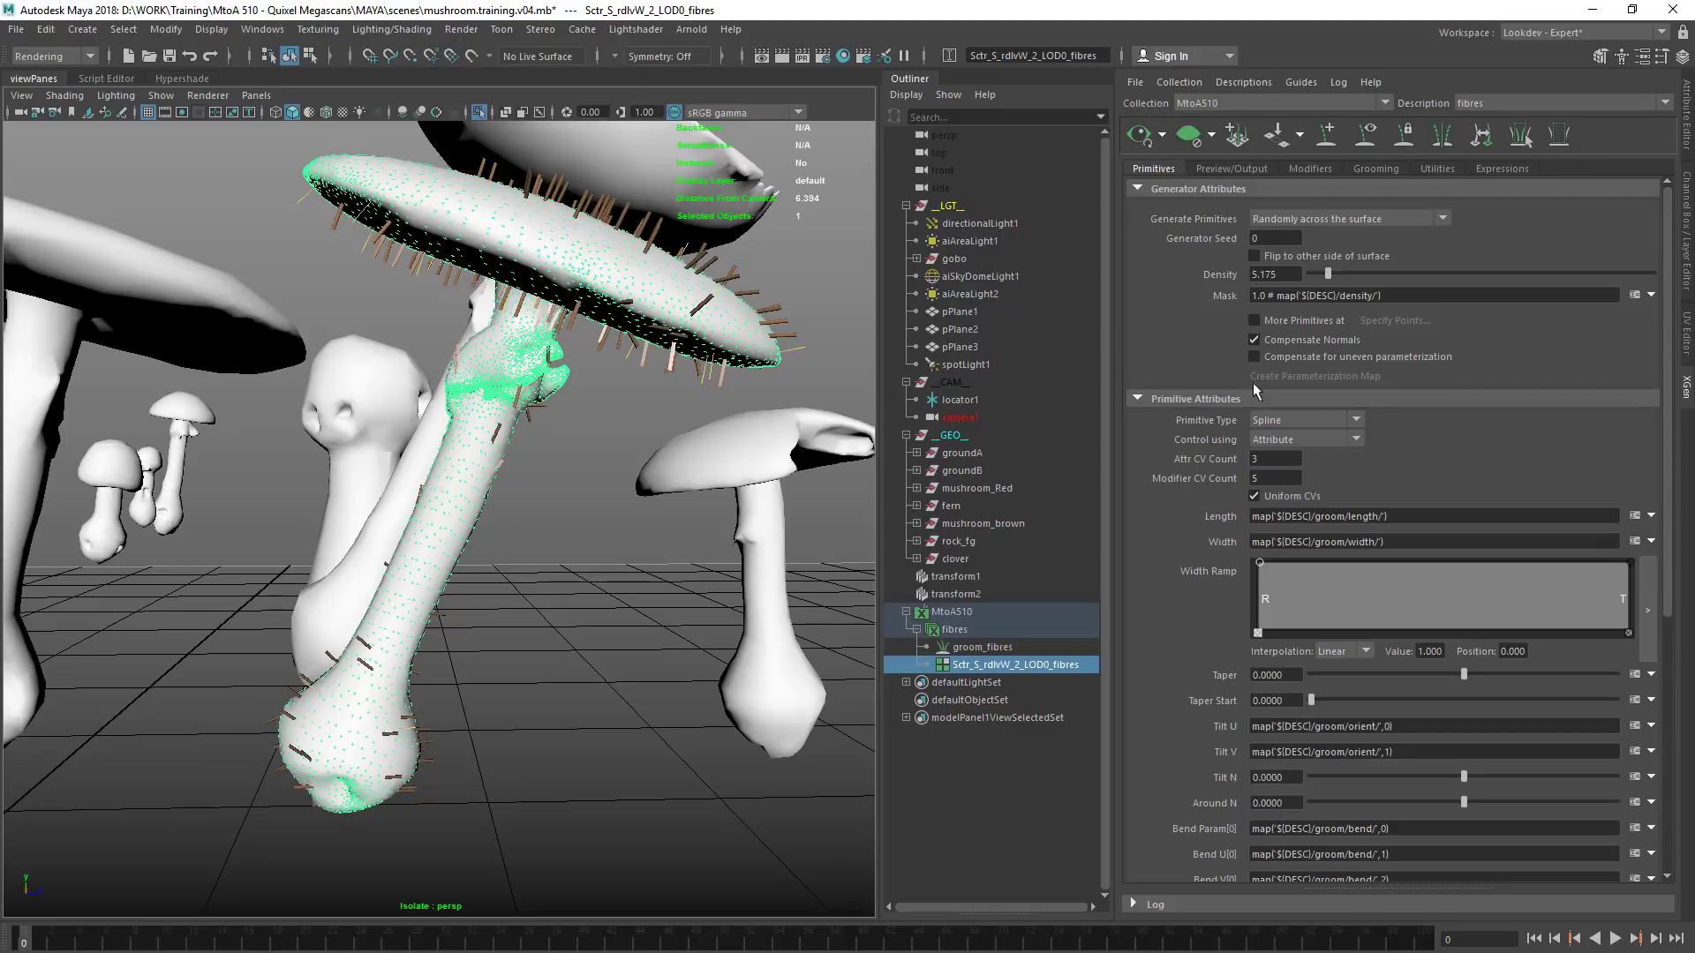
left_click(1300, 438)
left_click(1298, 425)
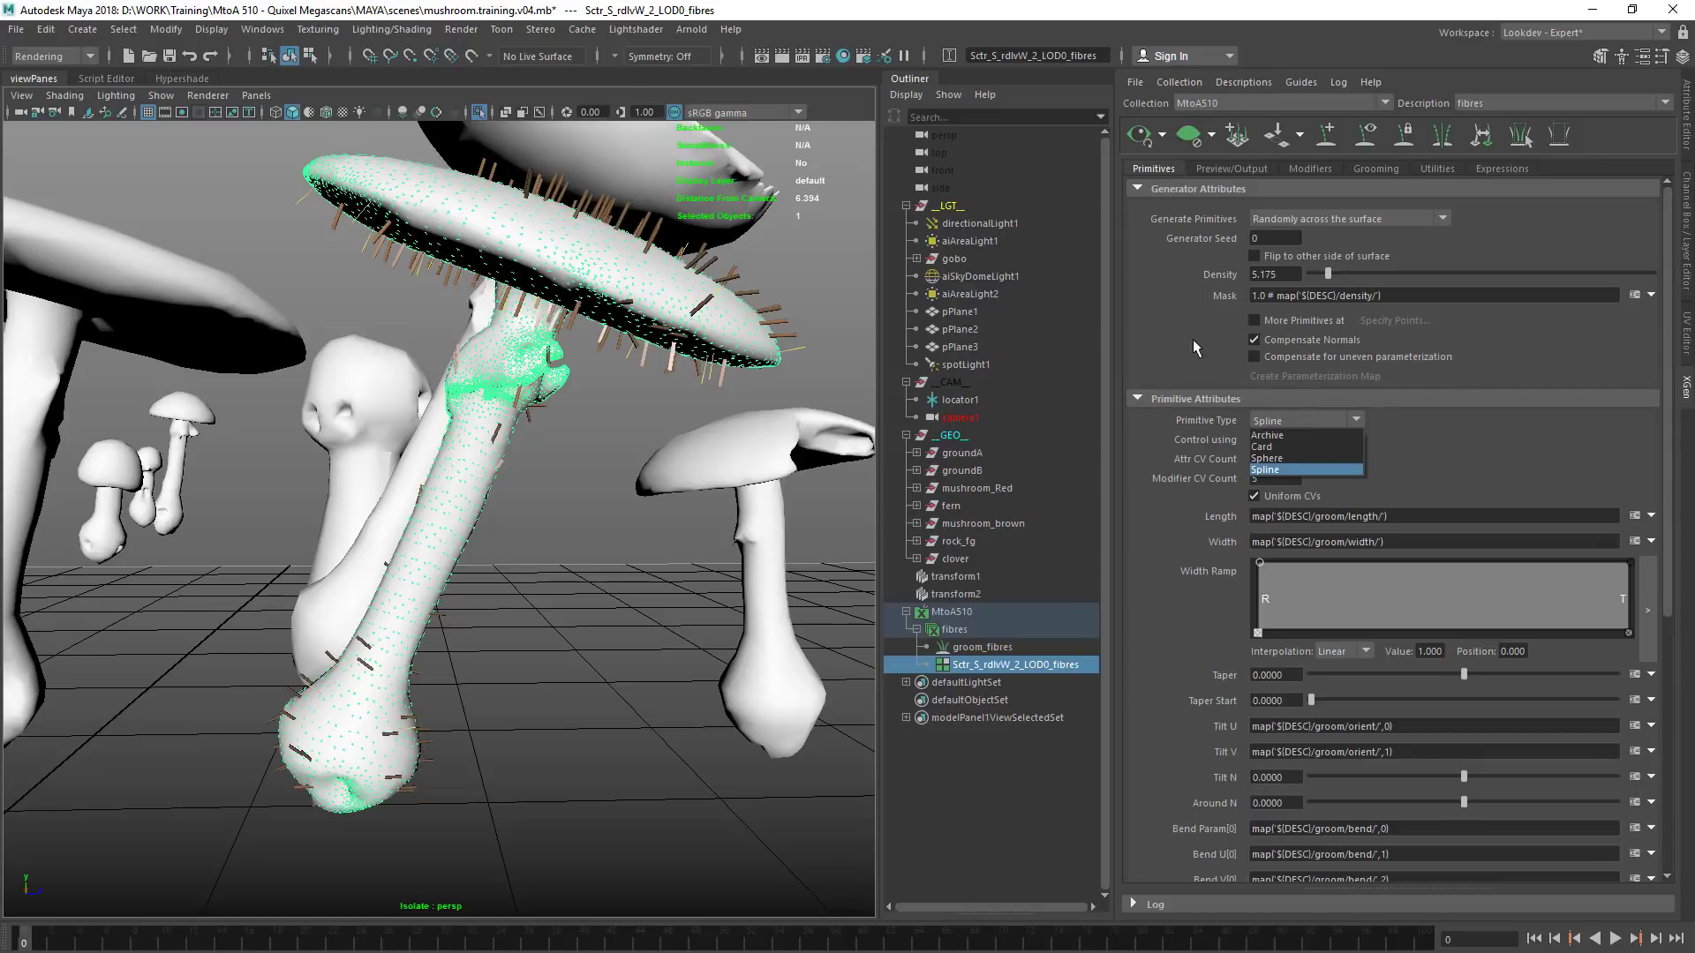
left_click(1187, 364)
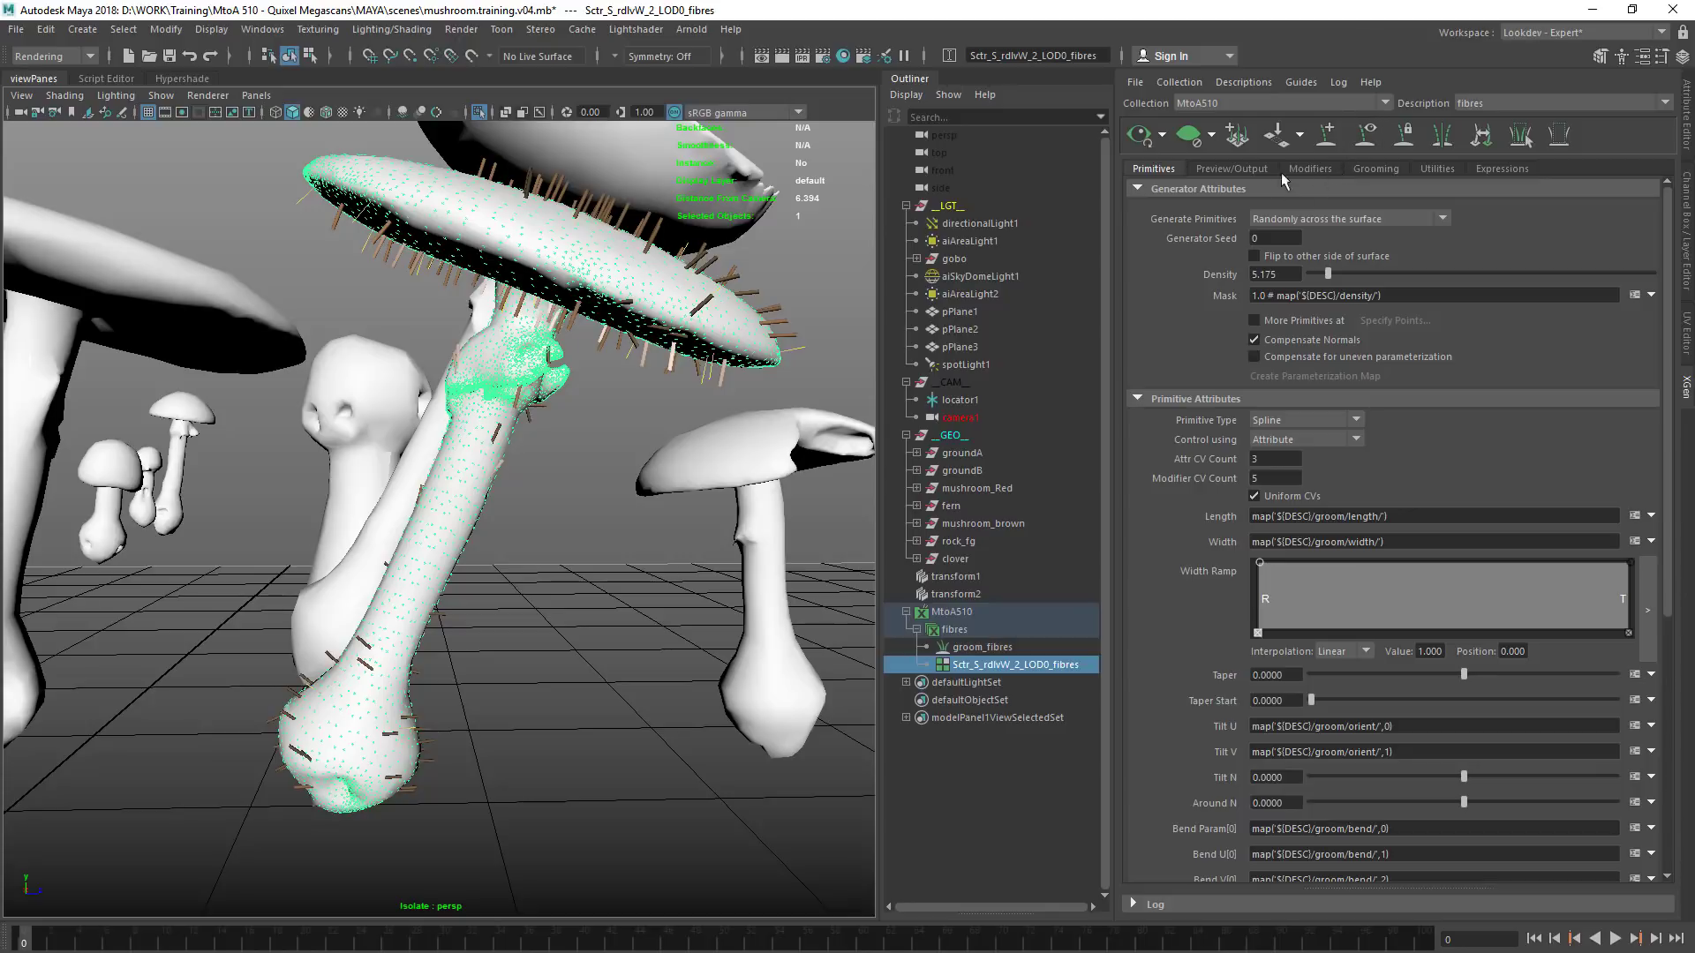
left_click(1247, 169)
left_click(1311, 169)
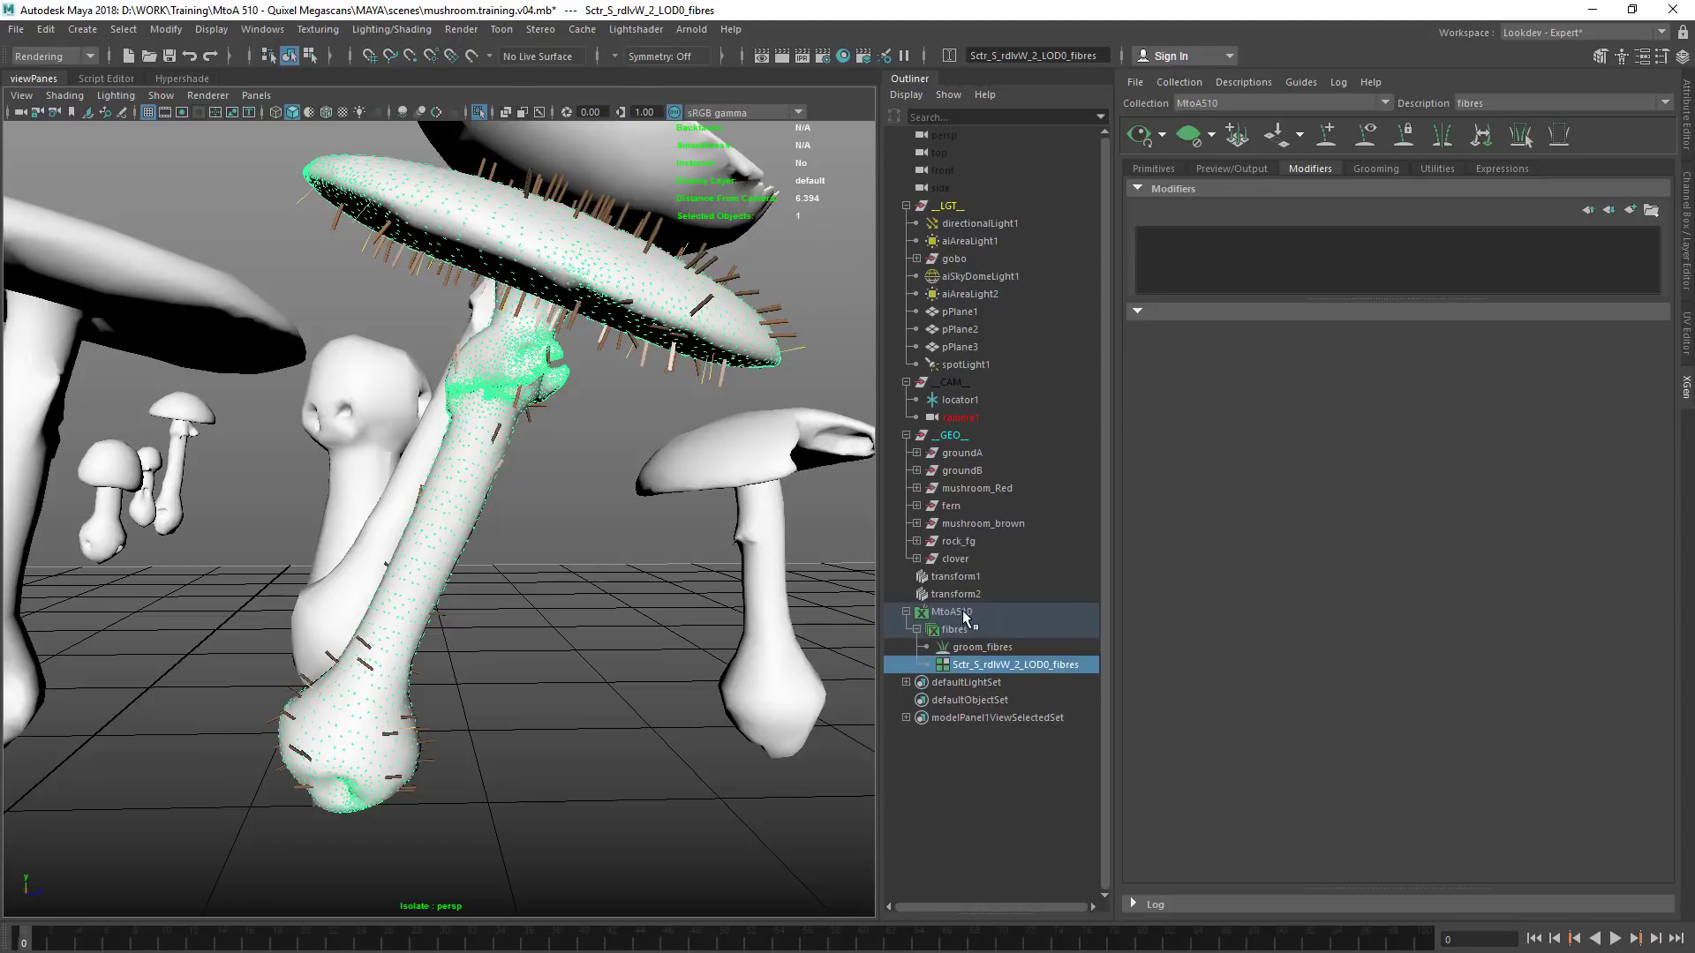
Delete the MtoA510 collection and create interactive groom splines on the red mushroom mesh Sctr_S_rdlvW_2_LOD0
left_click(962, 613)
key("Delete")
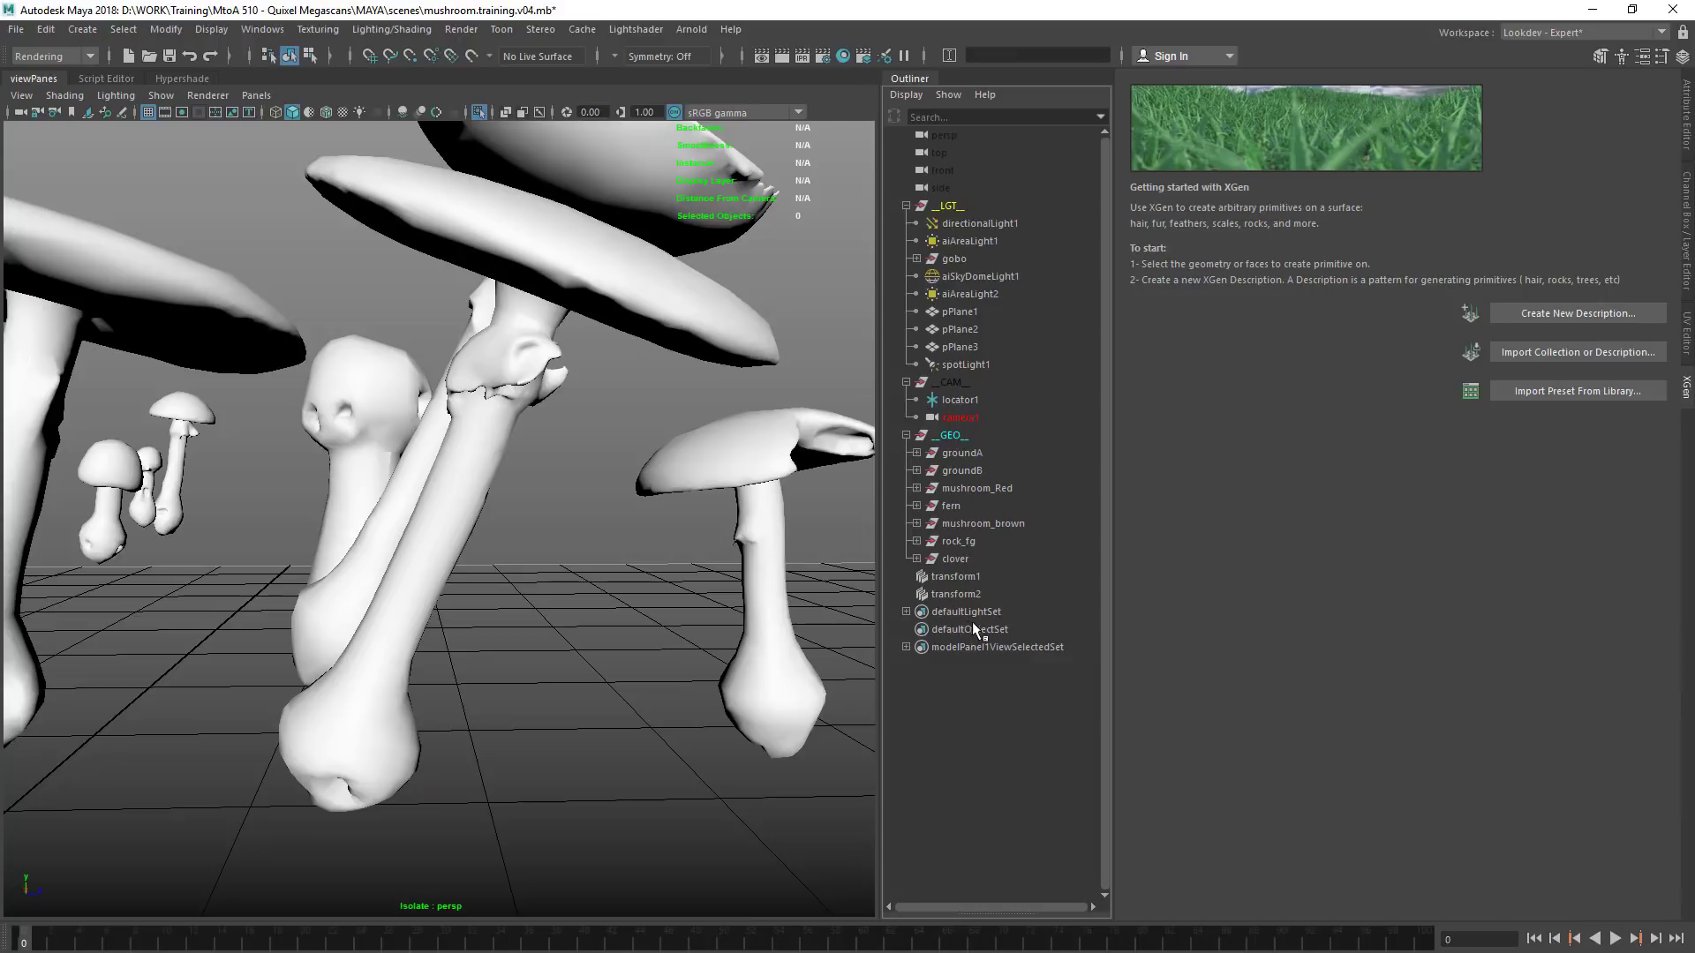
left_click(422, 510)
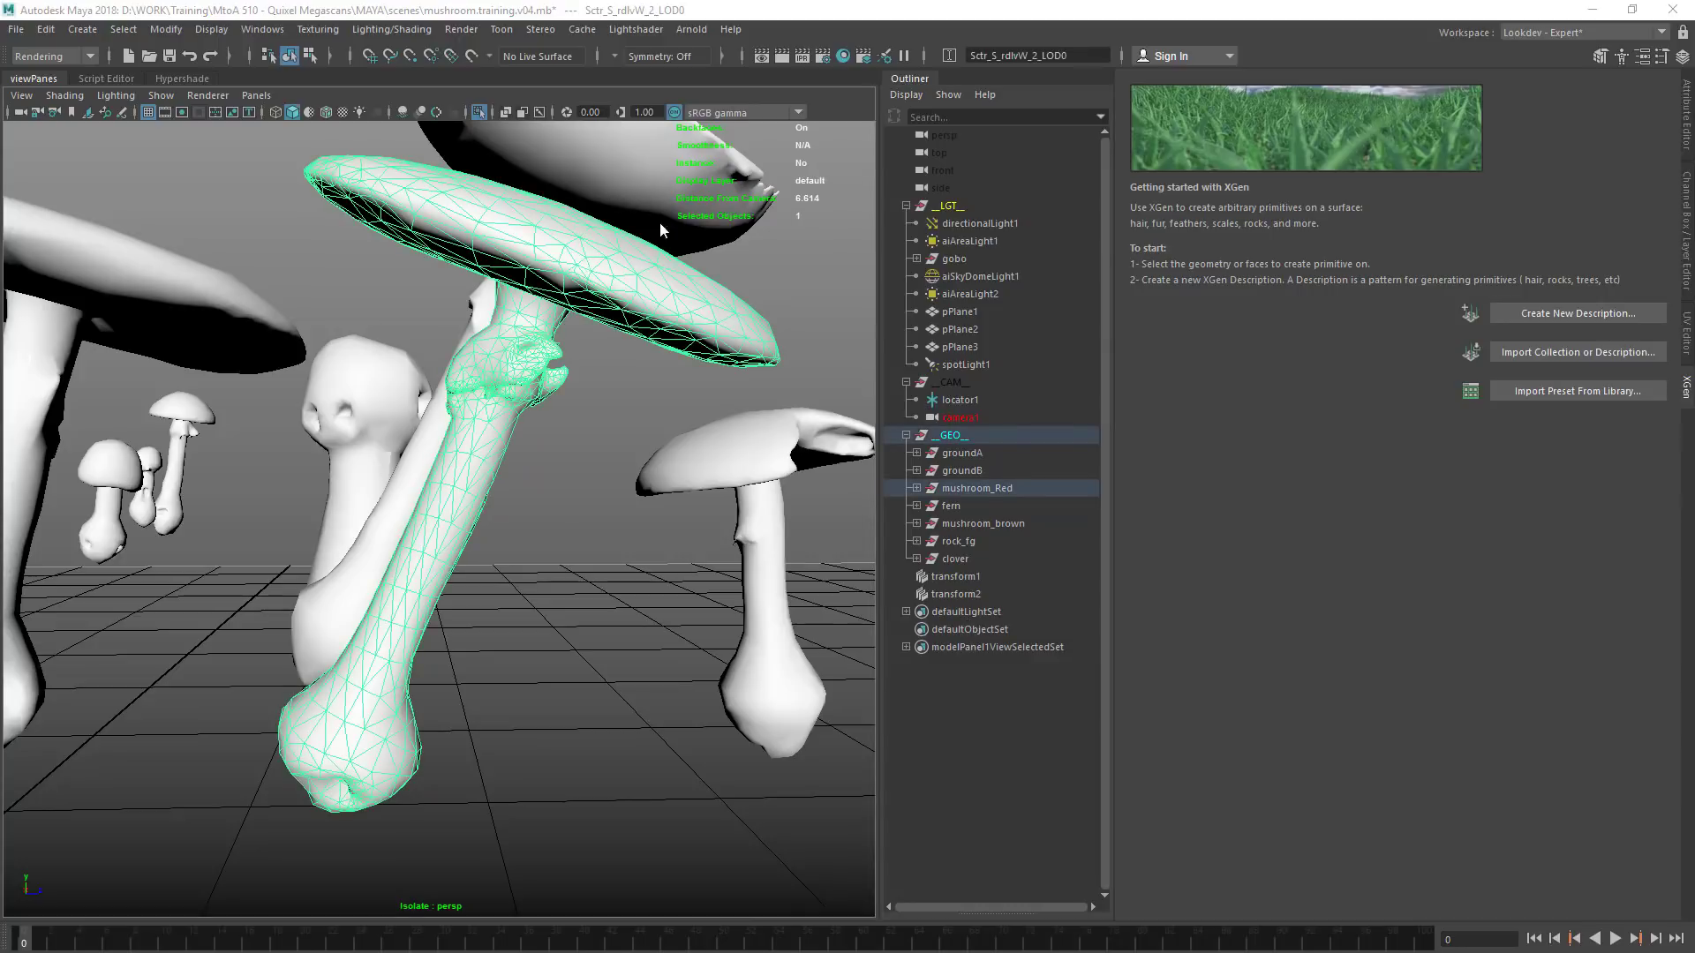
key("space")
left_click(783, 288)
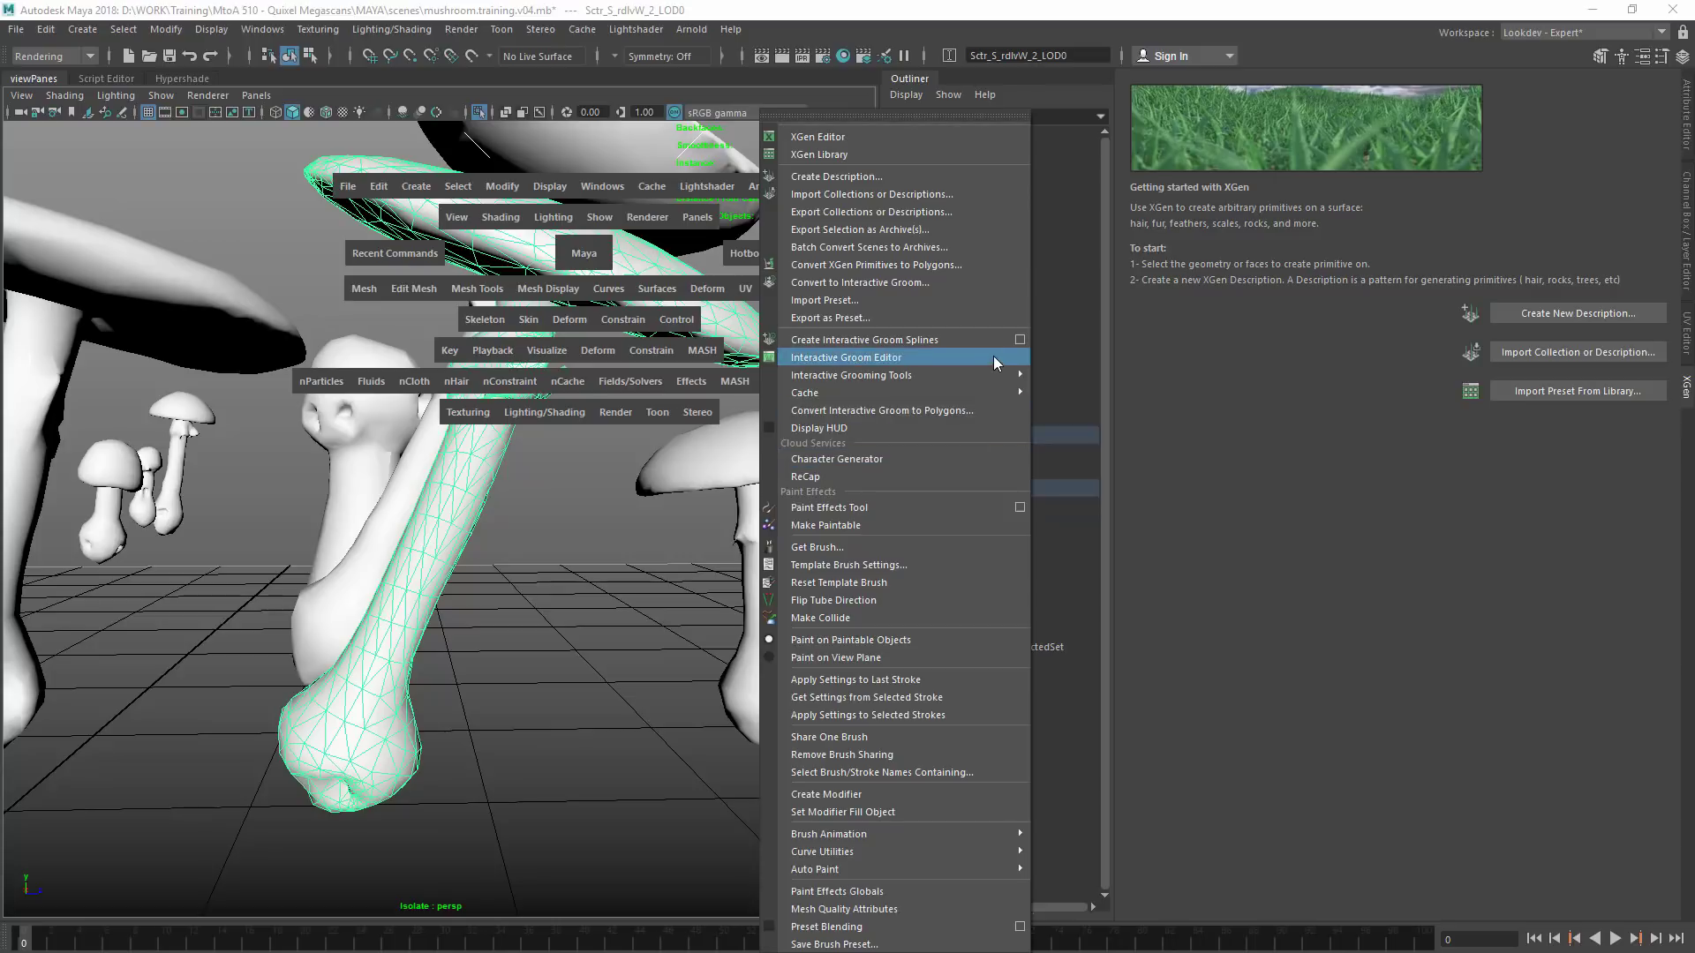
mouse_move(993, 371)
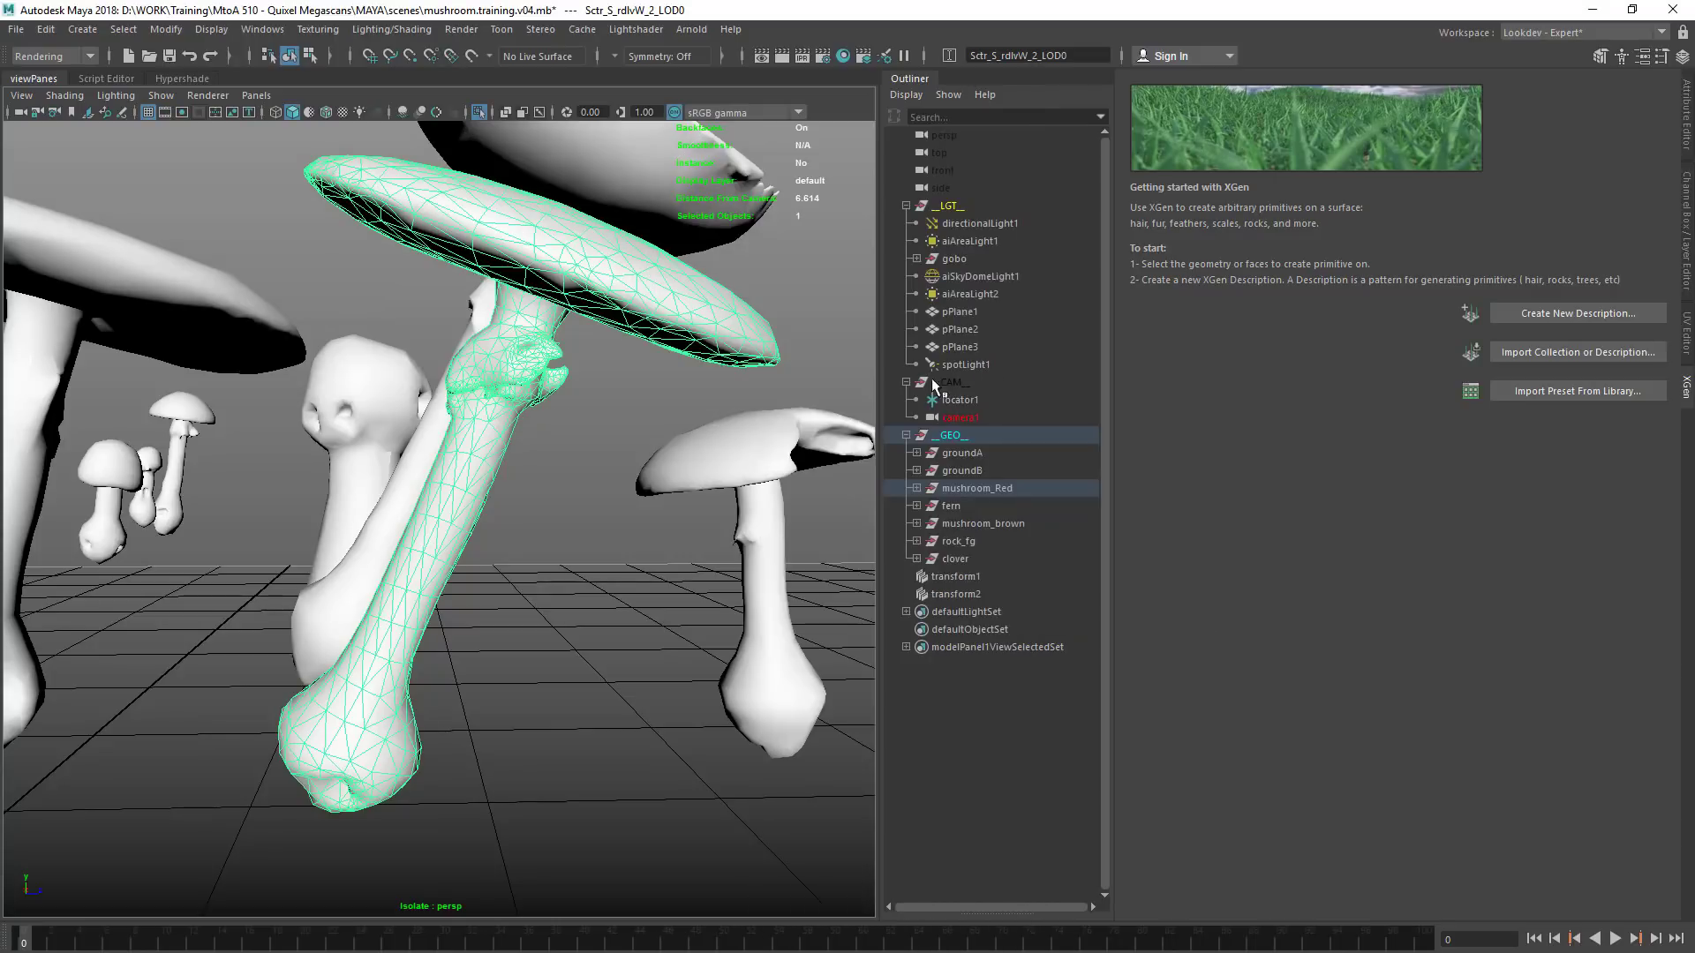
key("space")
left_click(906, 363)
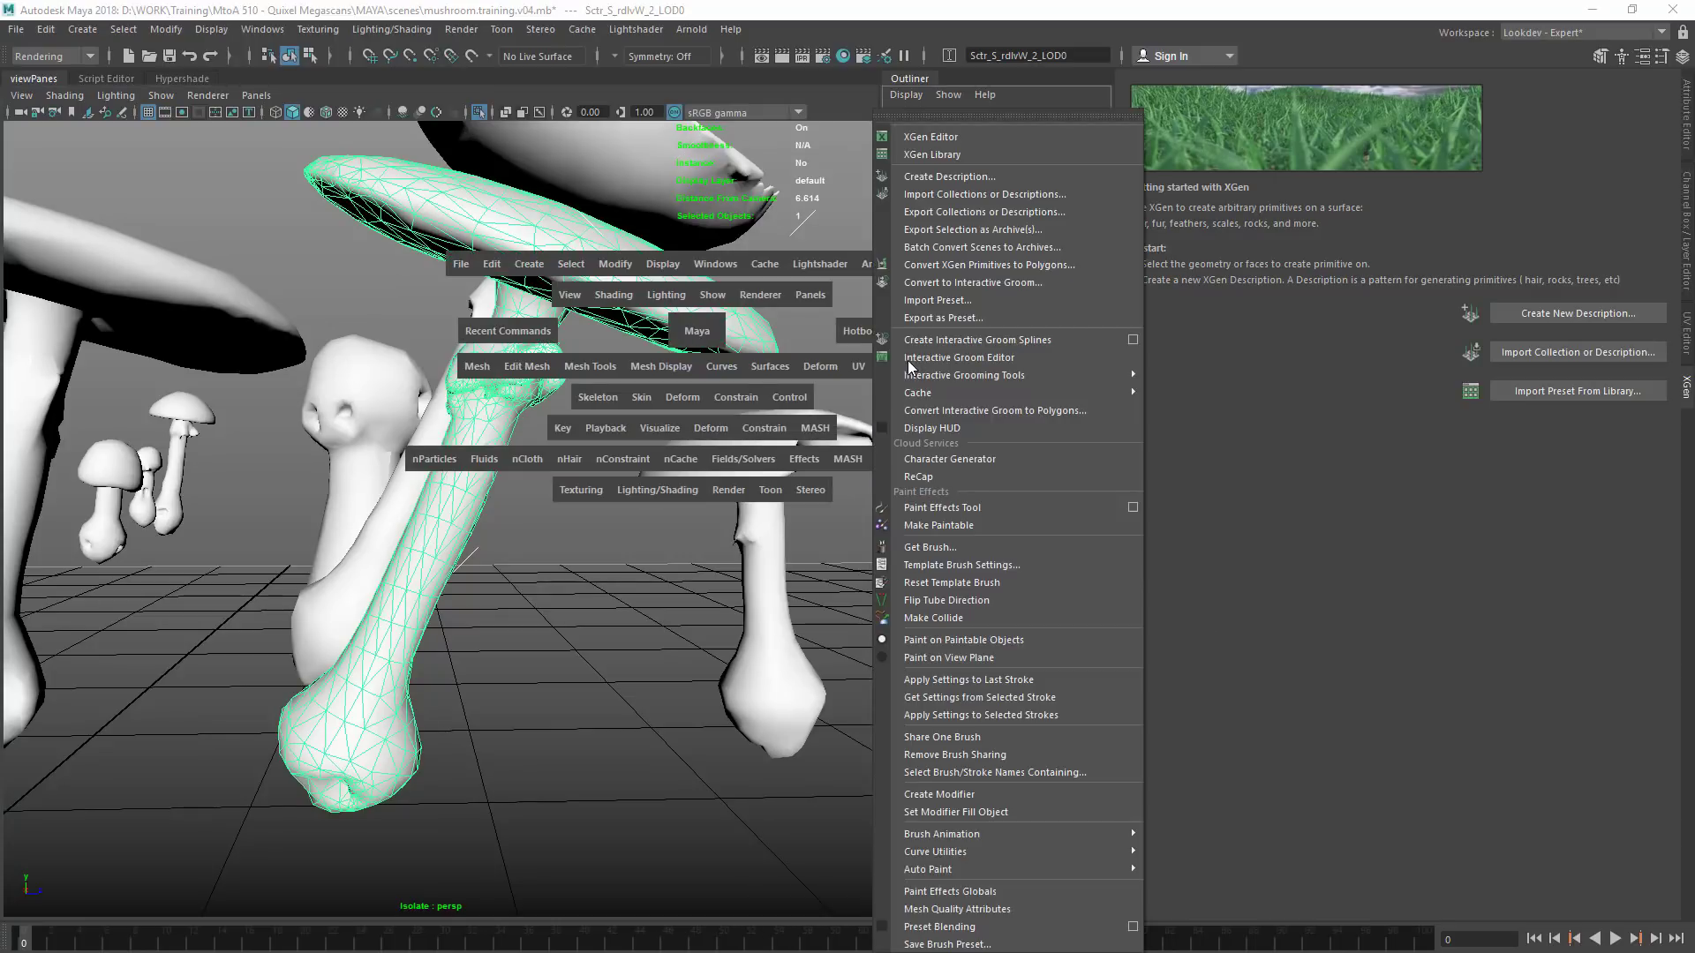
left_click(936, 339)
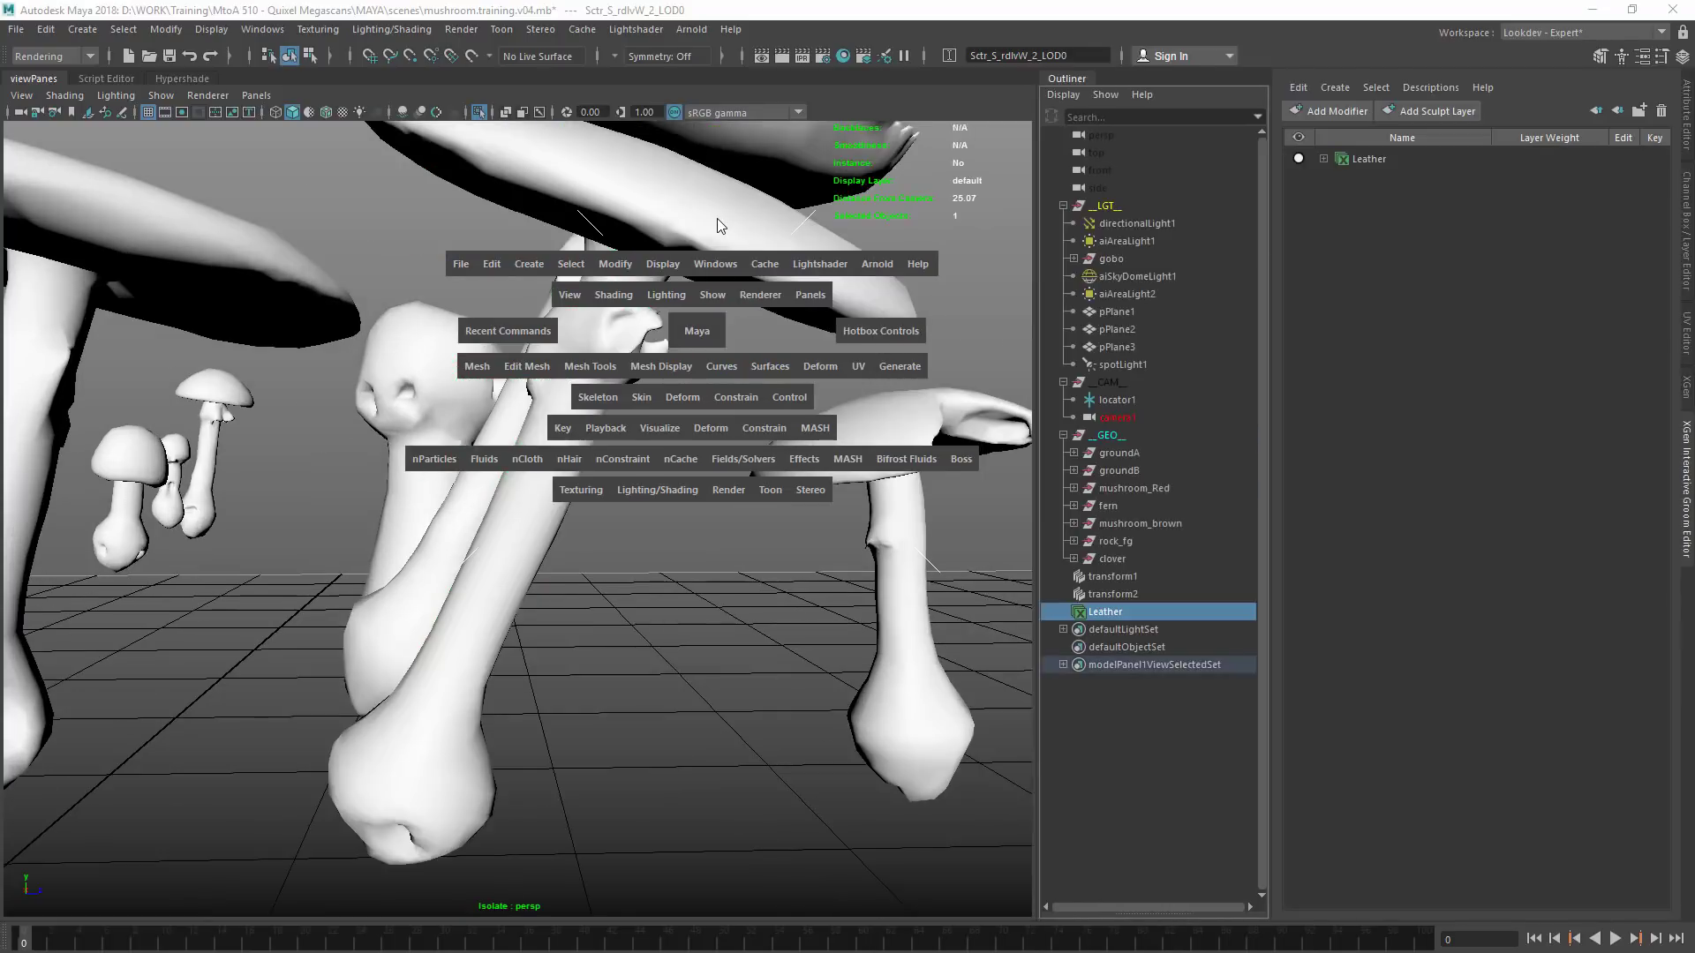
right_click_drag(616, 460, 556, 455, "alt")
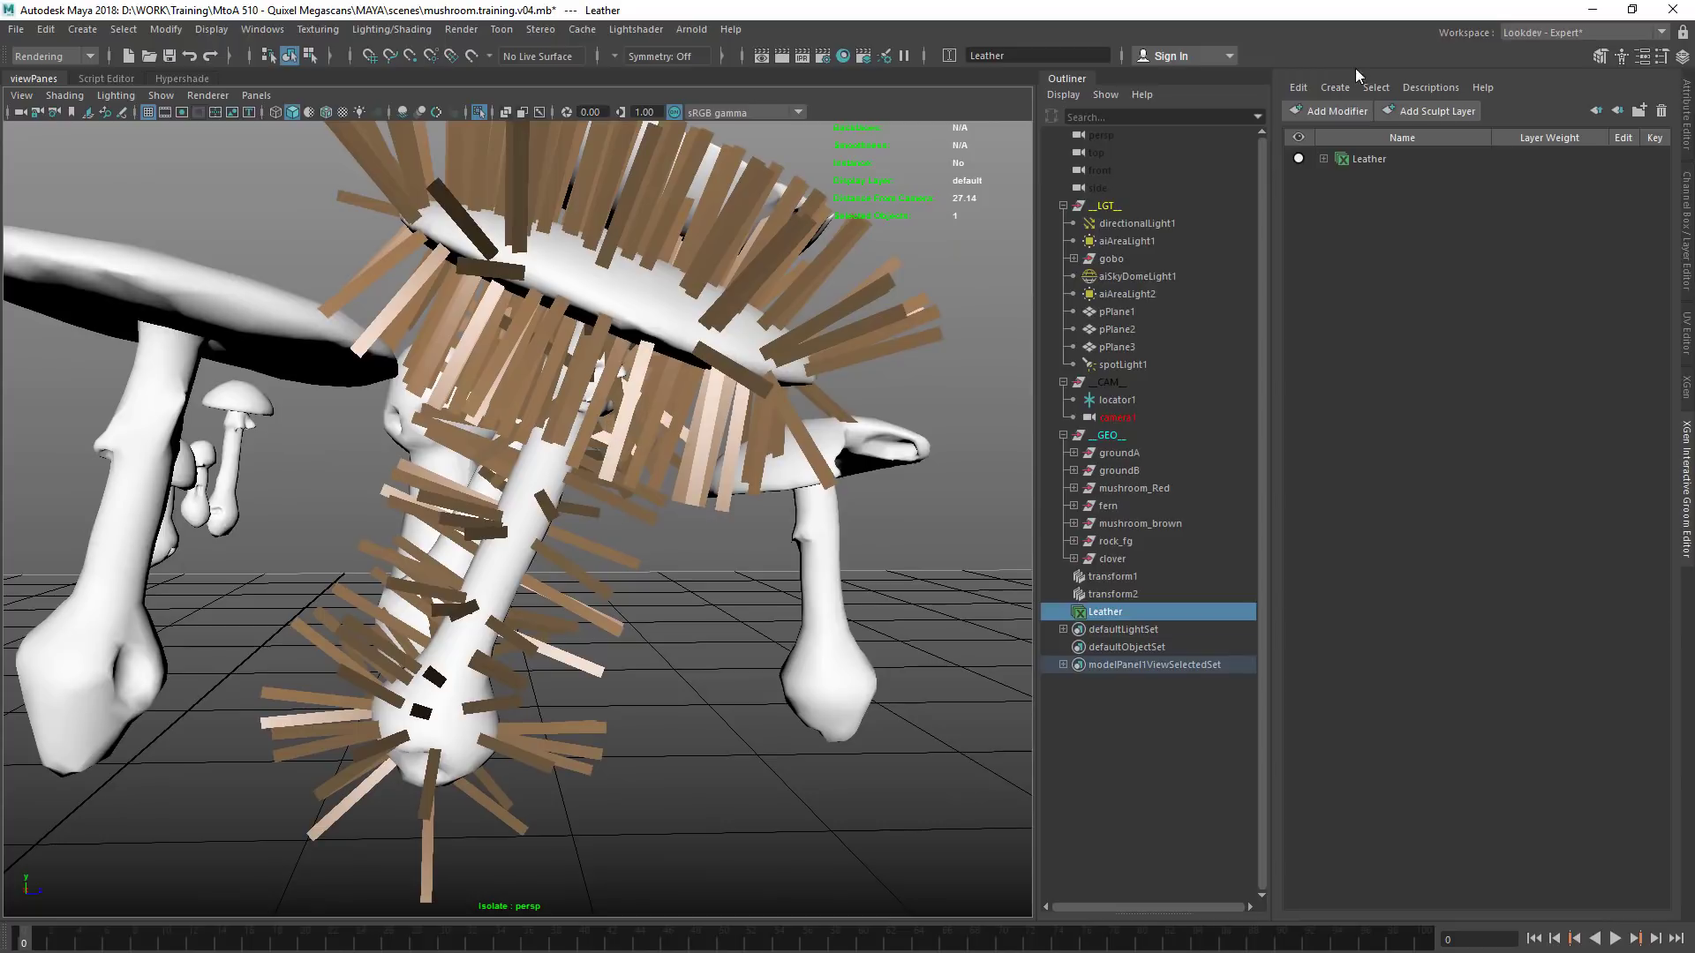
Rename the Leather groom description as MtoA501
left_click(1379, 161)
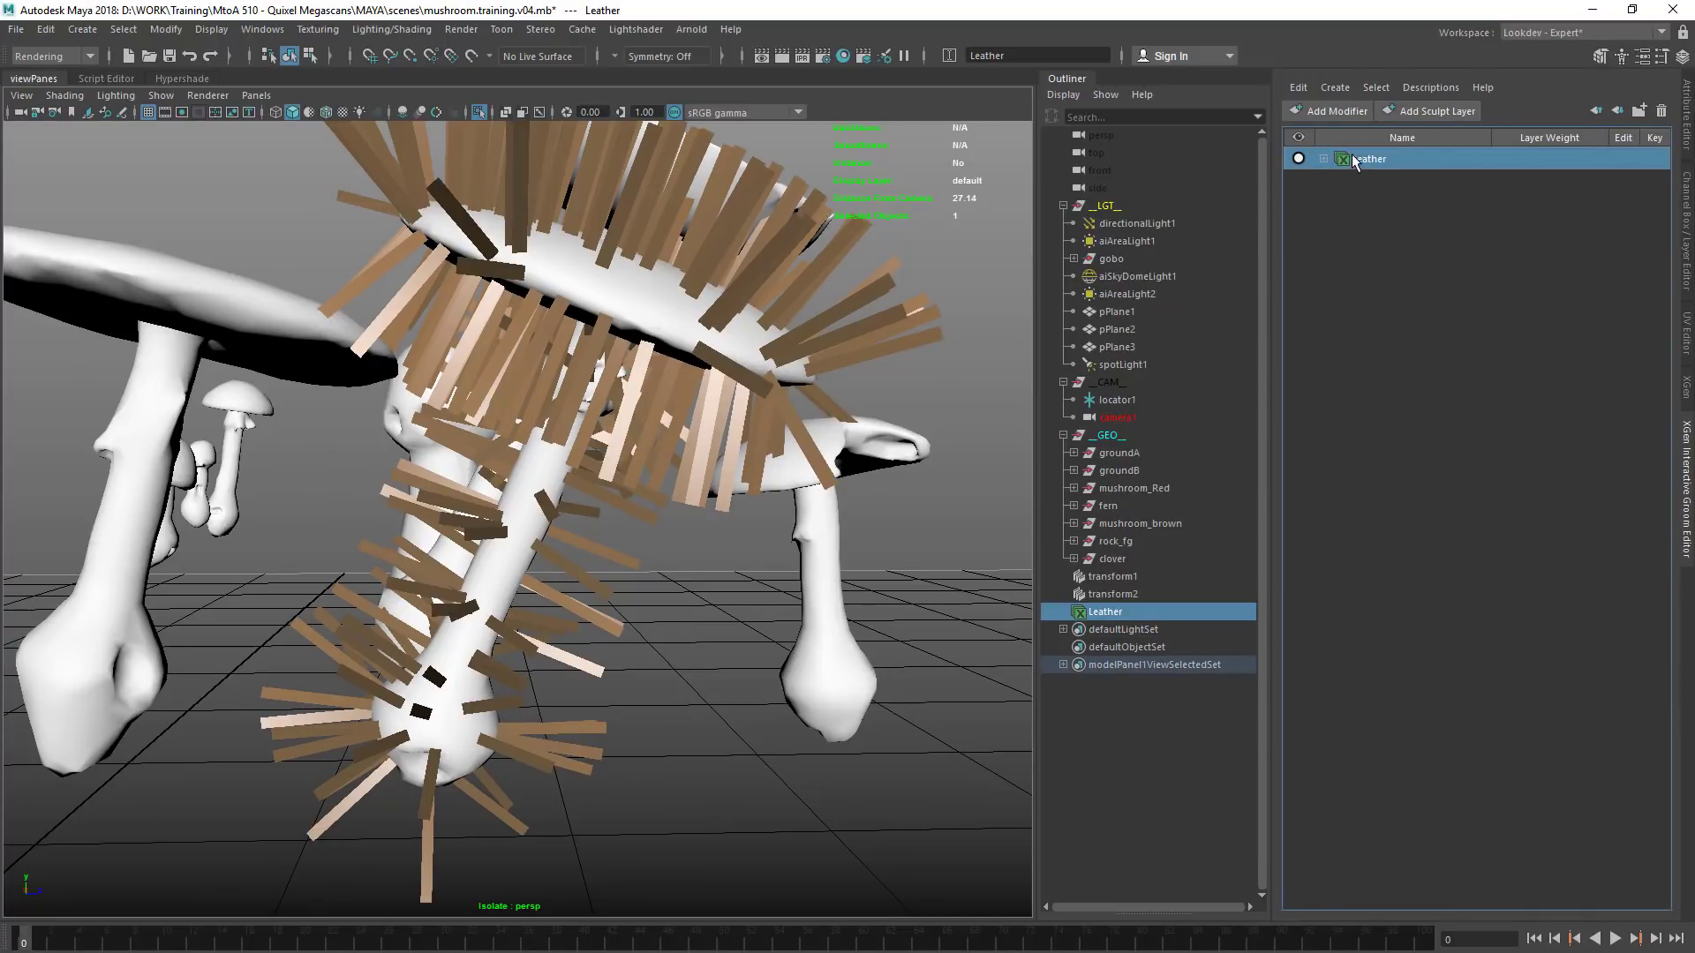
double_click(1378, 160)
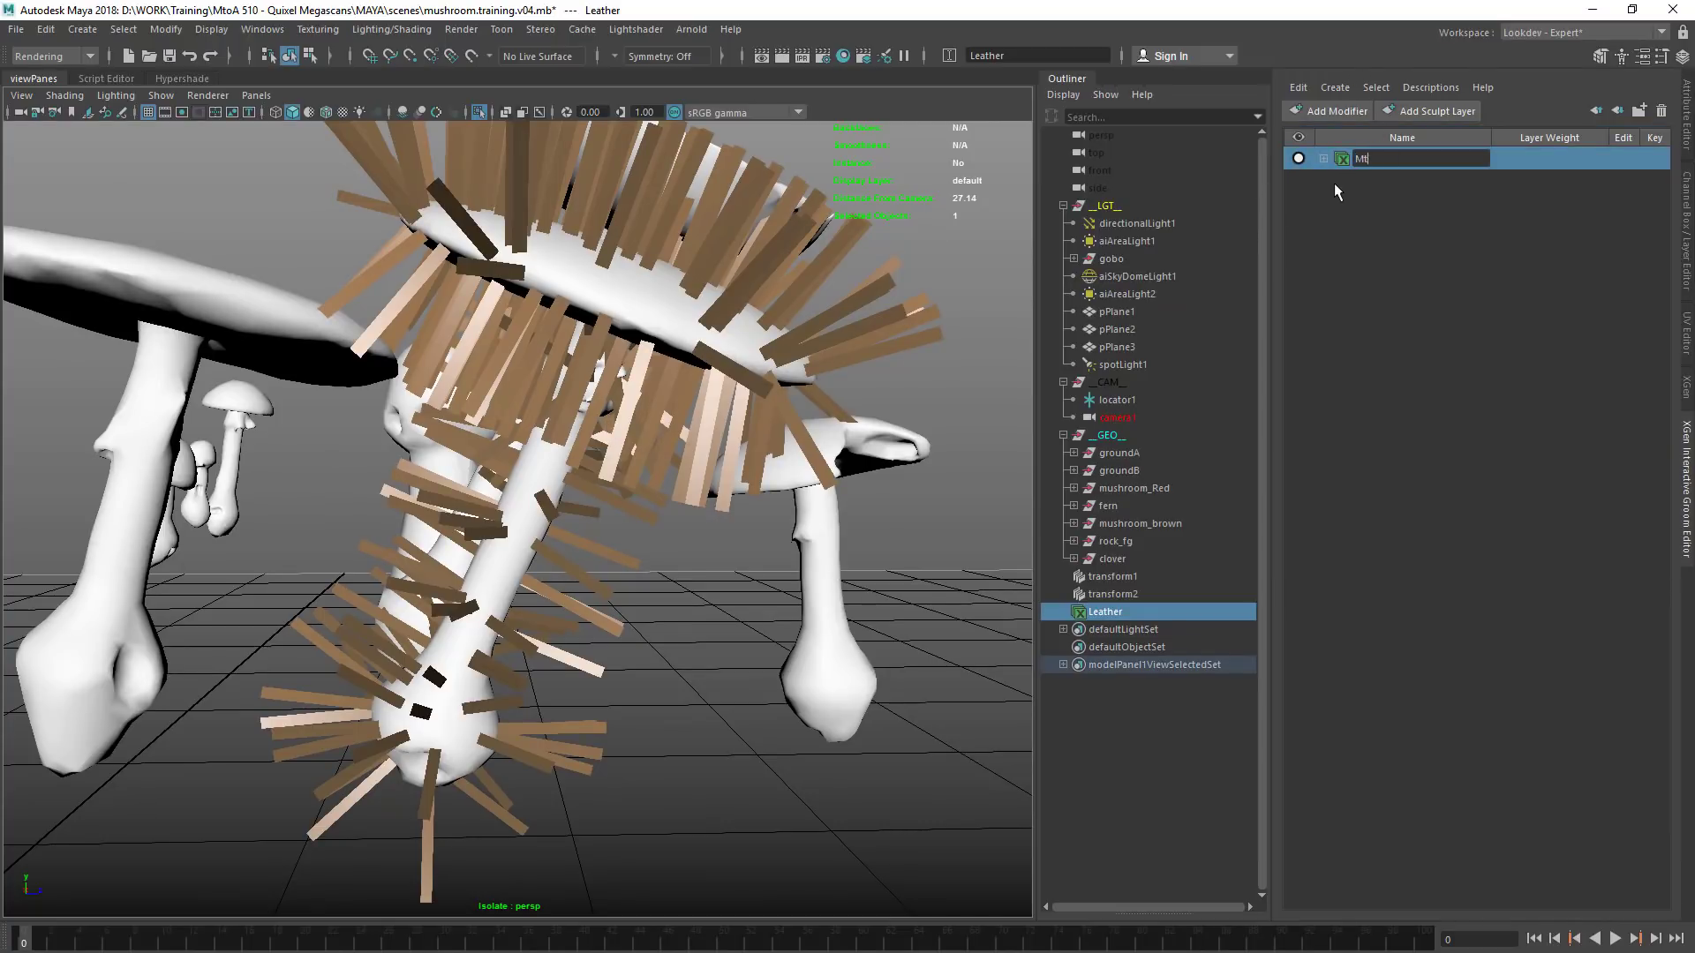
type("MtoA501")
key("Return")
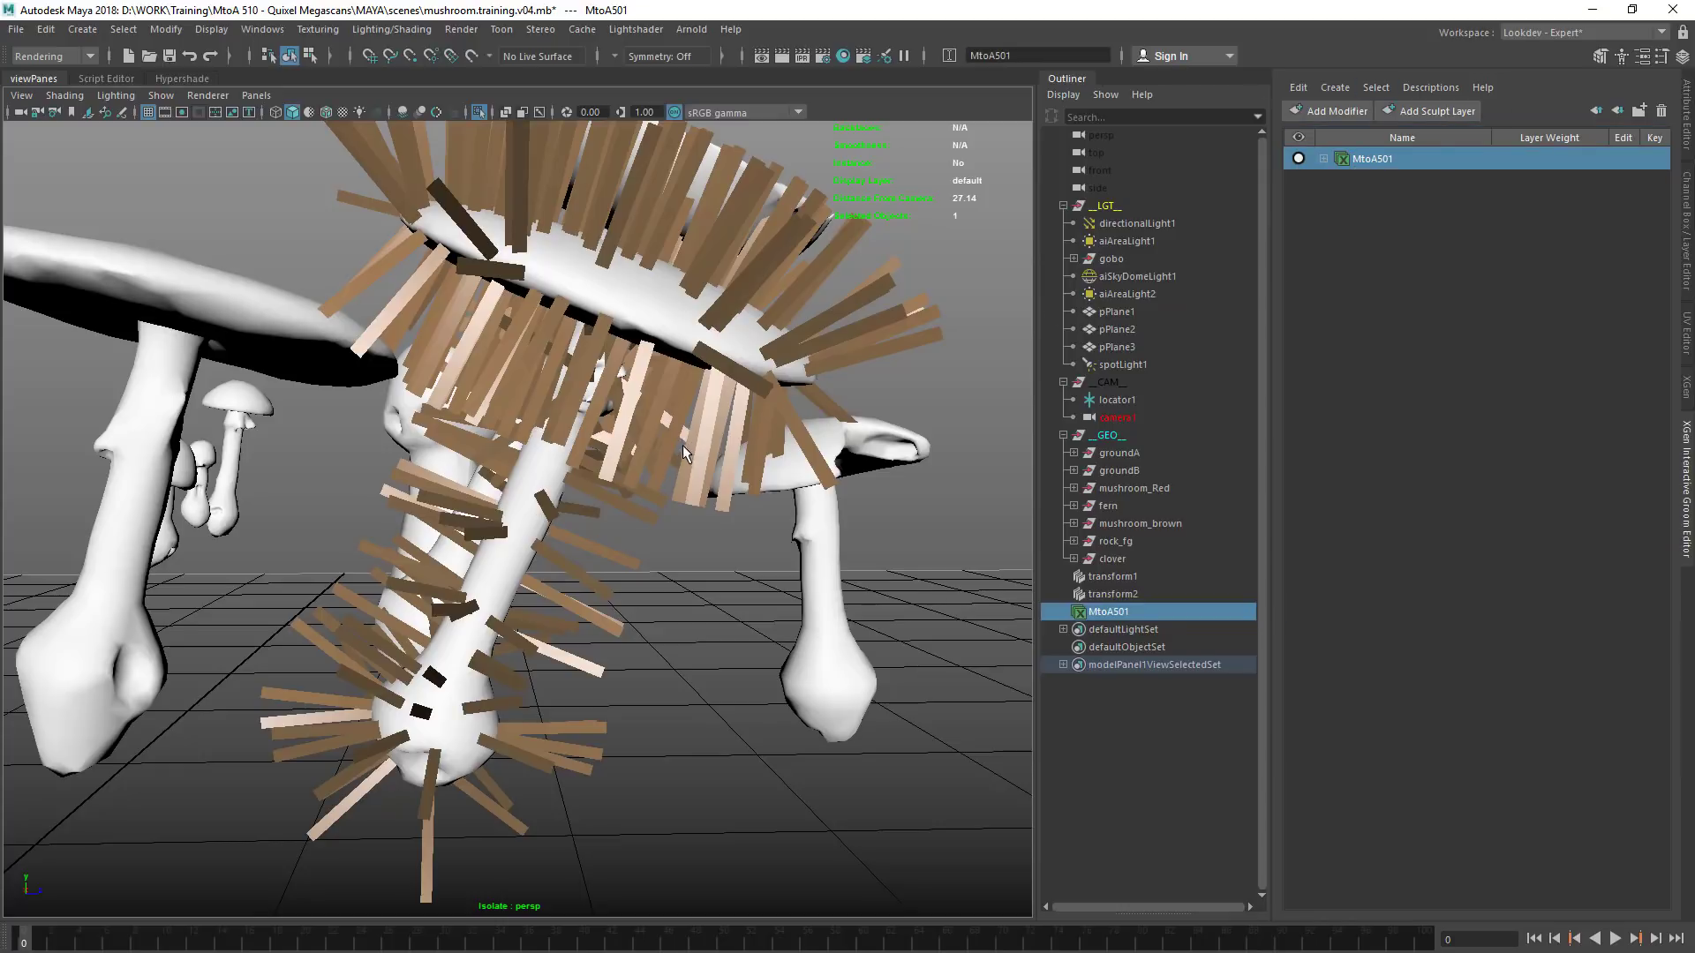
scroll(662, 389, "down", 3)
left_click_drag(662, 389, 610, 494, "alt")
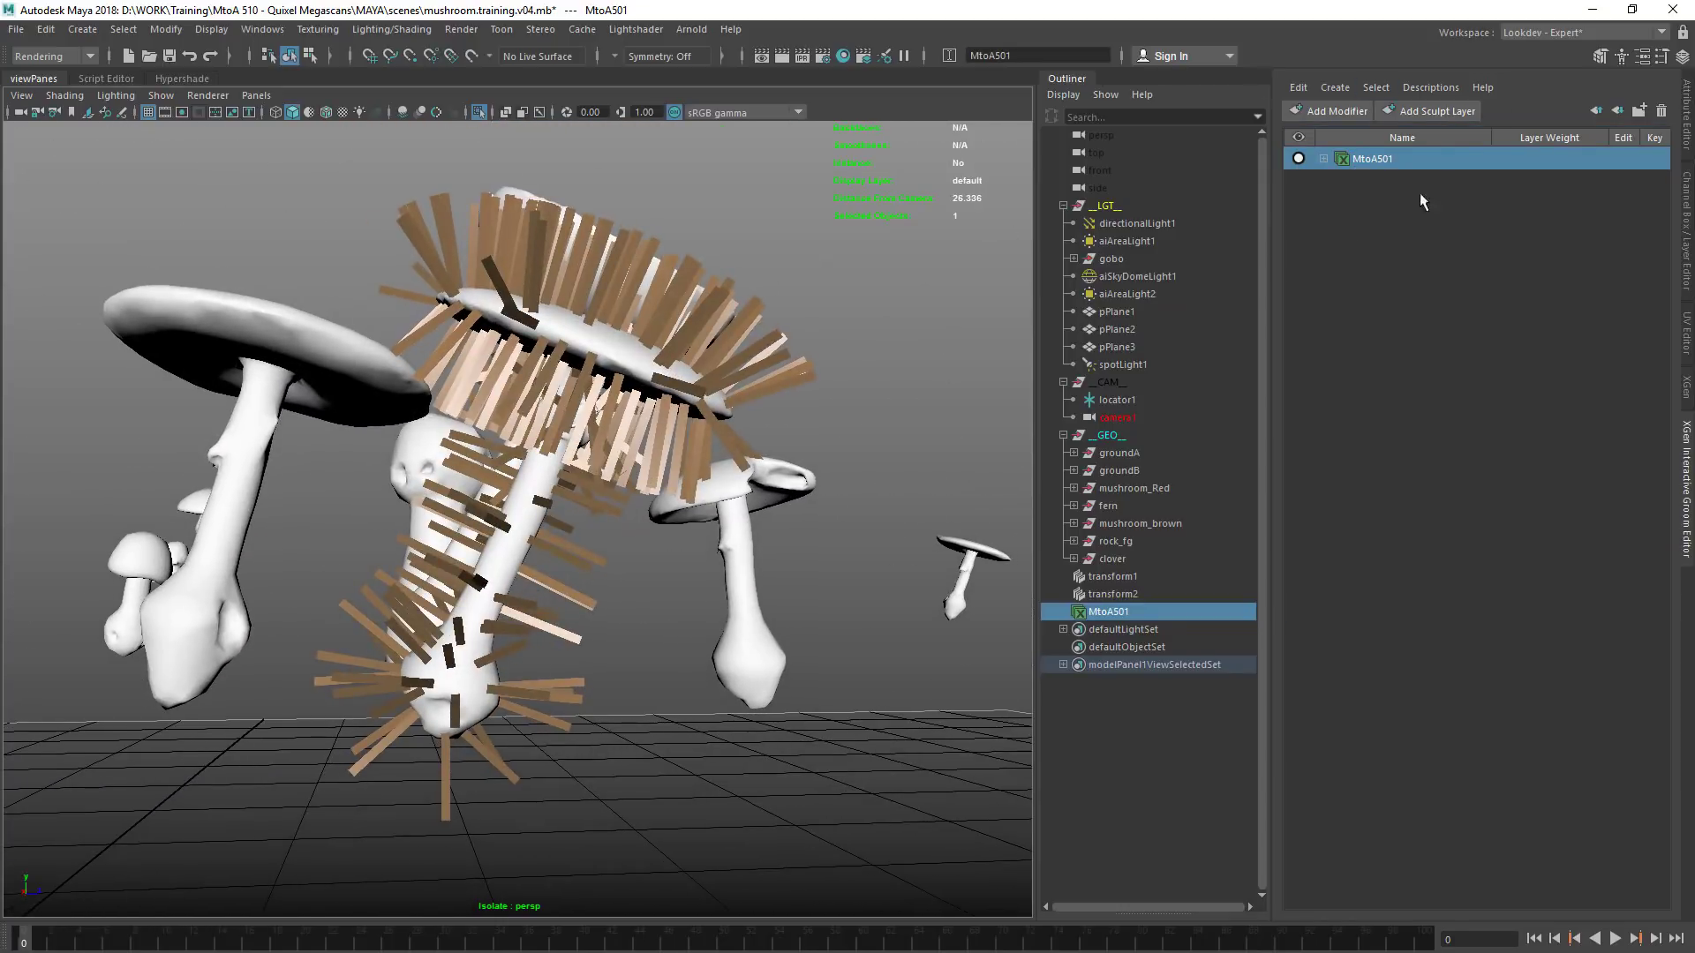
Dock the XGen Interactive Groom Editor beside the Outliner and show the MtoA501 spline description's shape attributes
left_click_drag(1273, 190, 1183, 190)
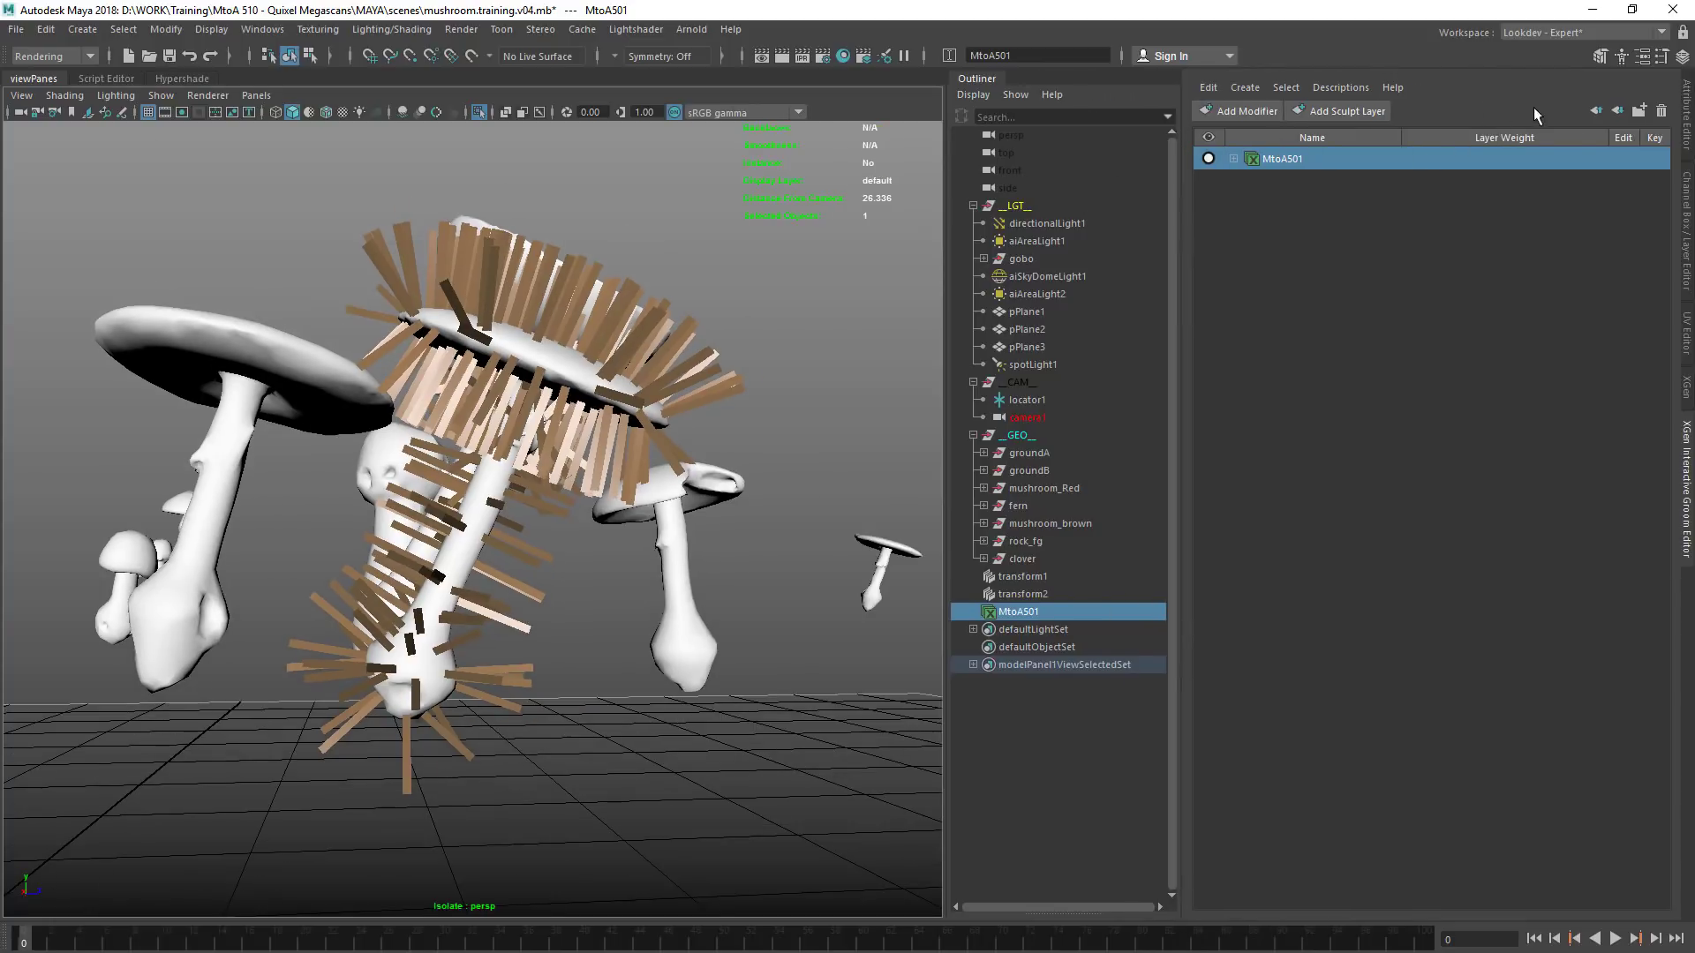
left_click(1688, 113)
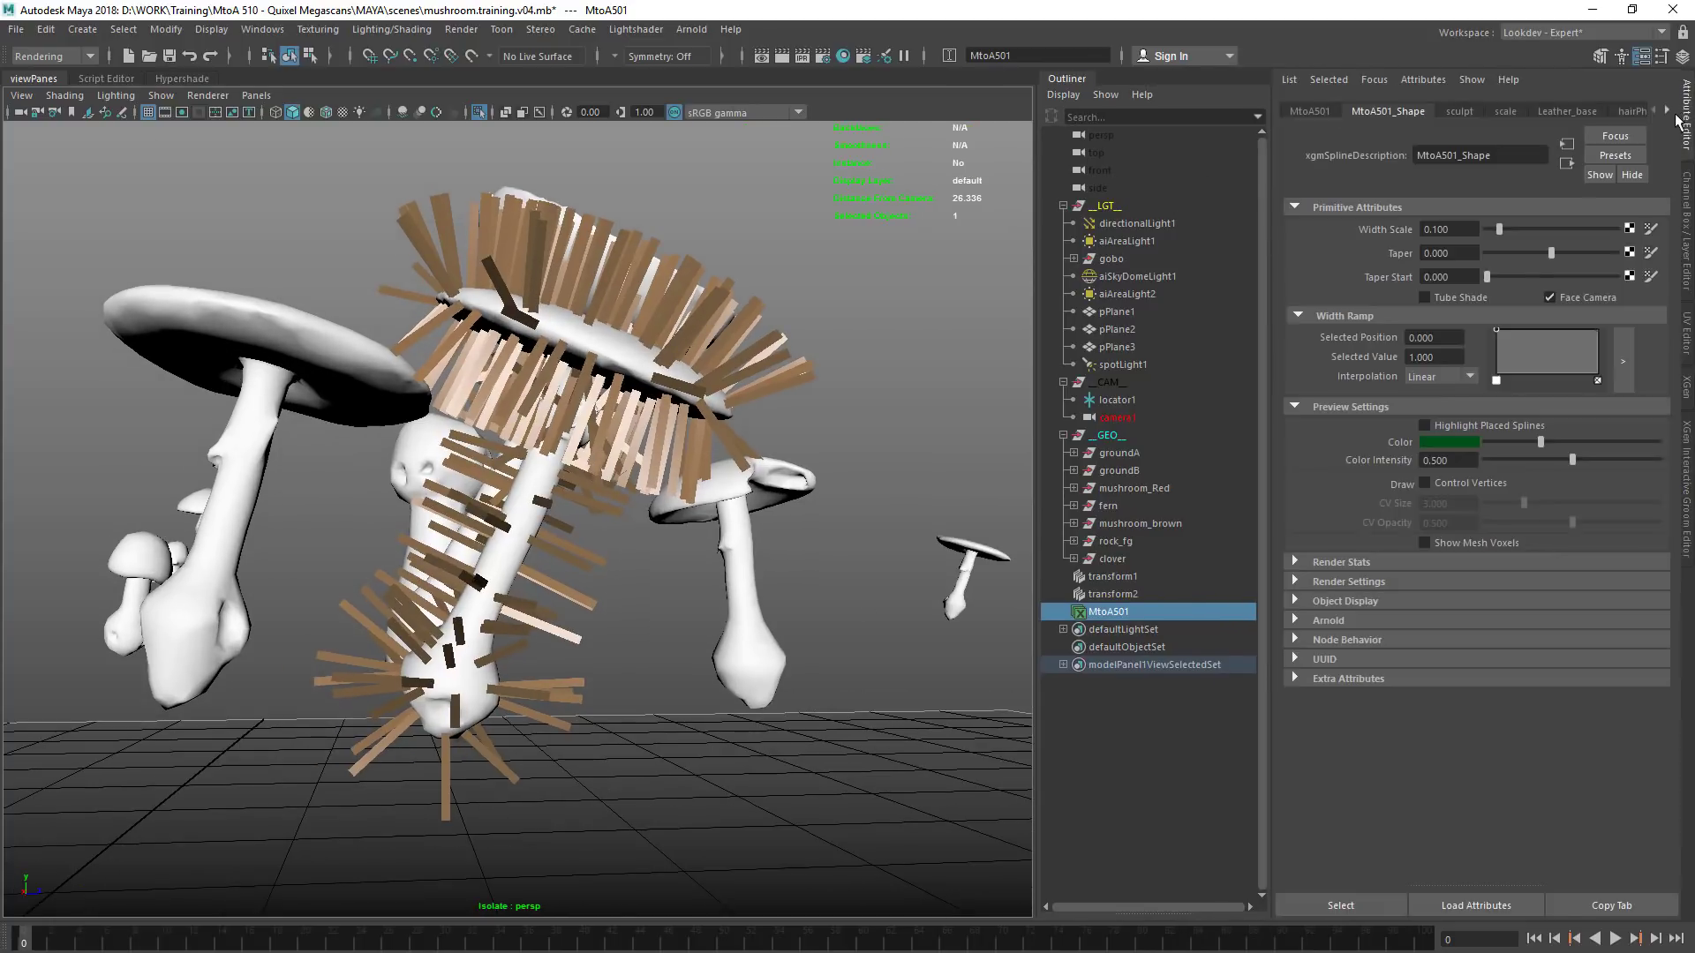
left_click(1328, 111)
left_click(1686, 523)
left_click_drag(1686, 485, 931, 78)
left_click(1684, 132)
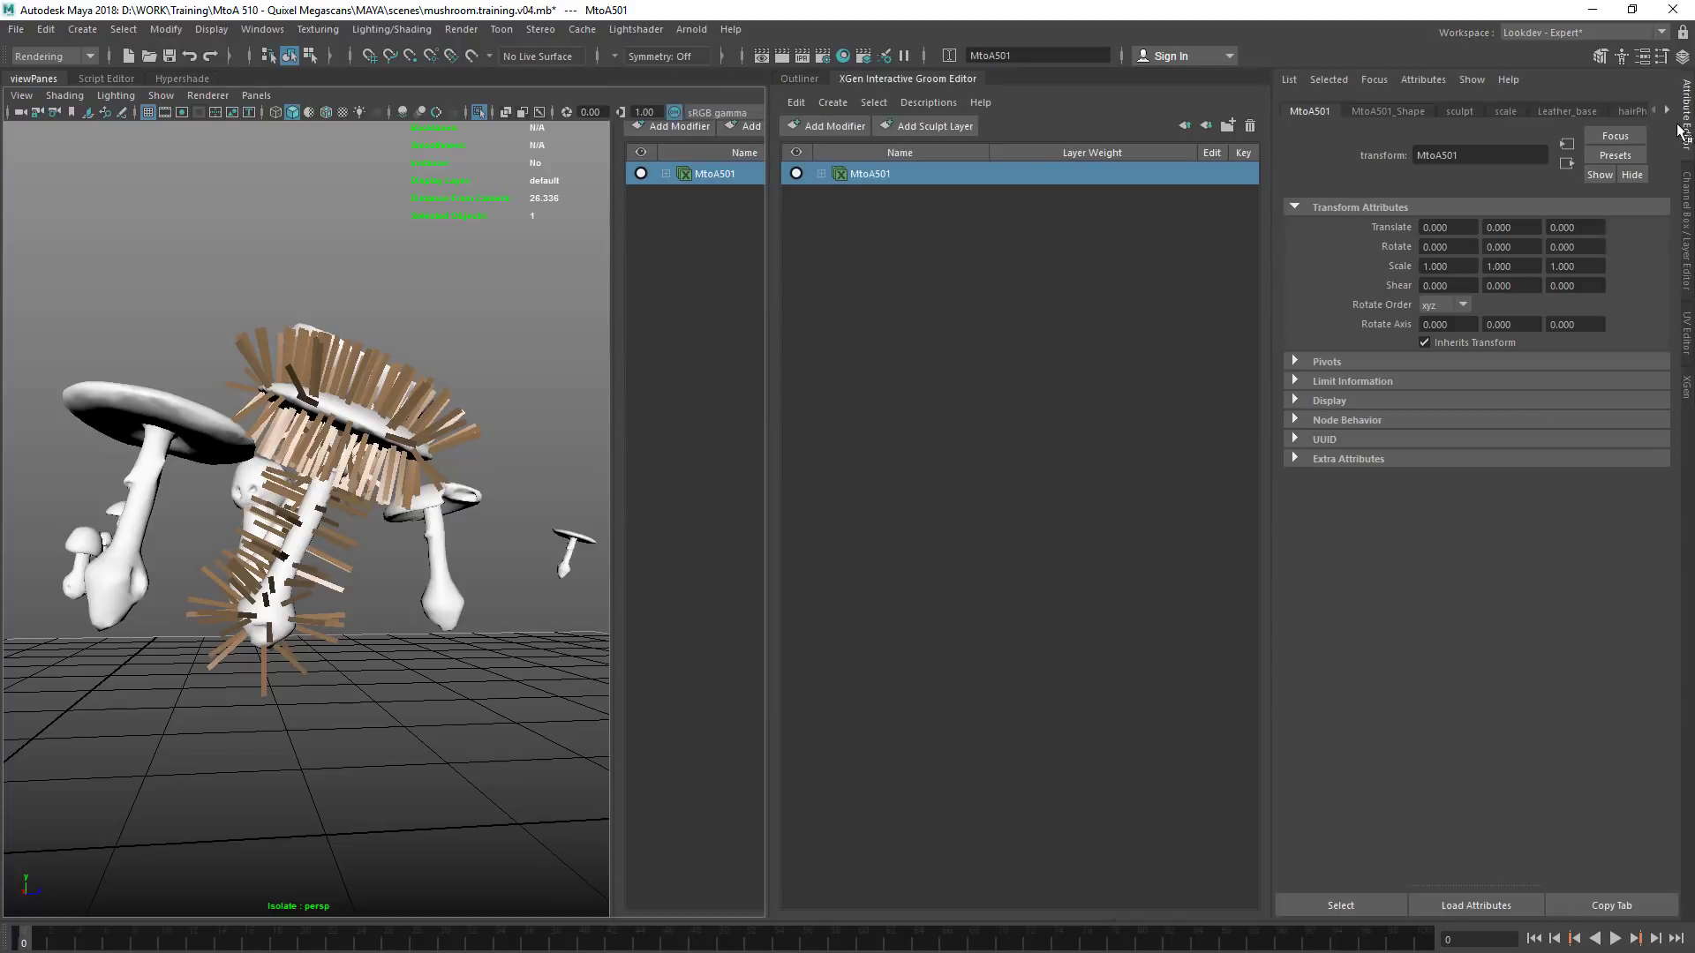
left_click(1389, 111)
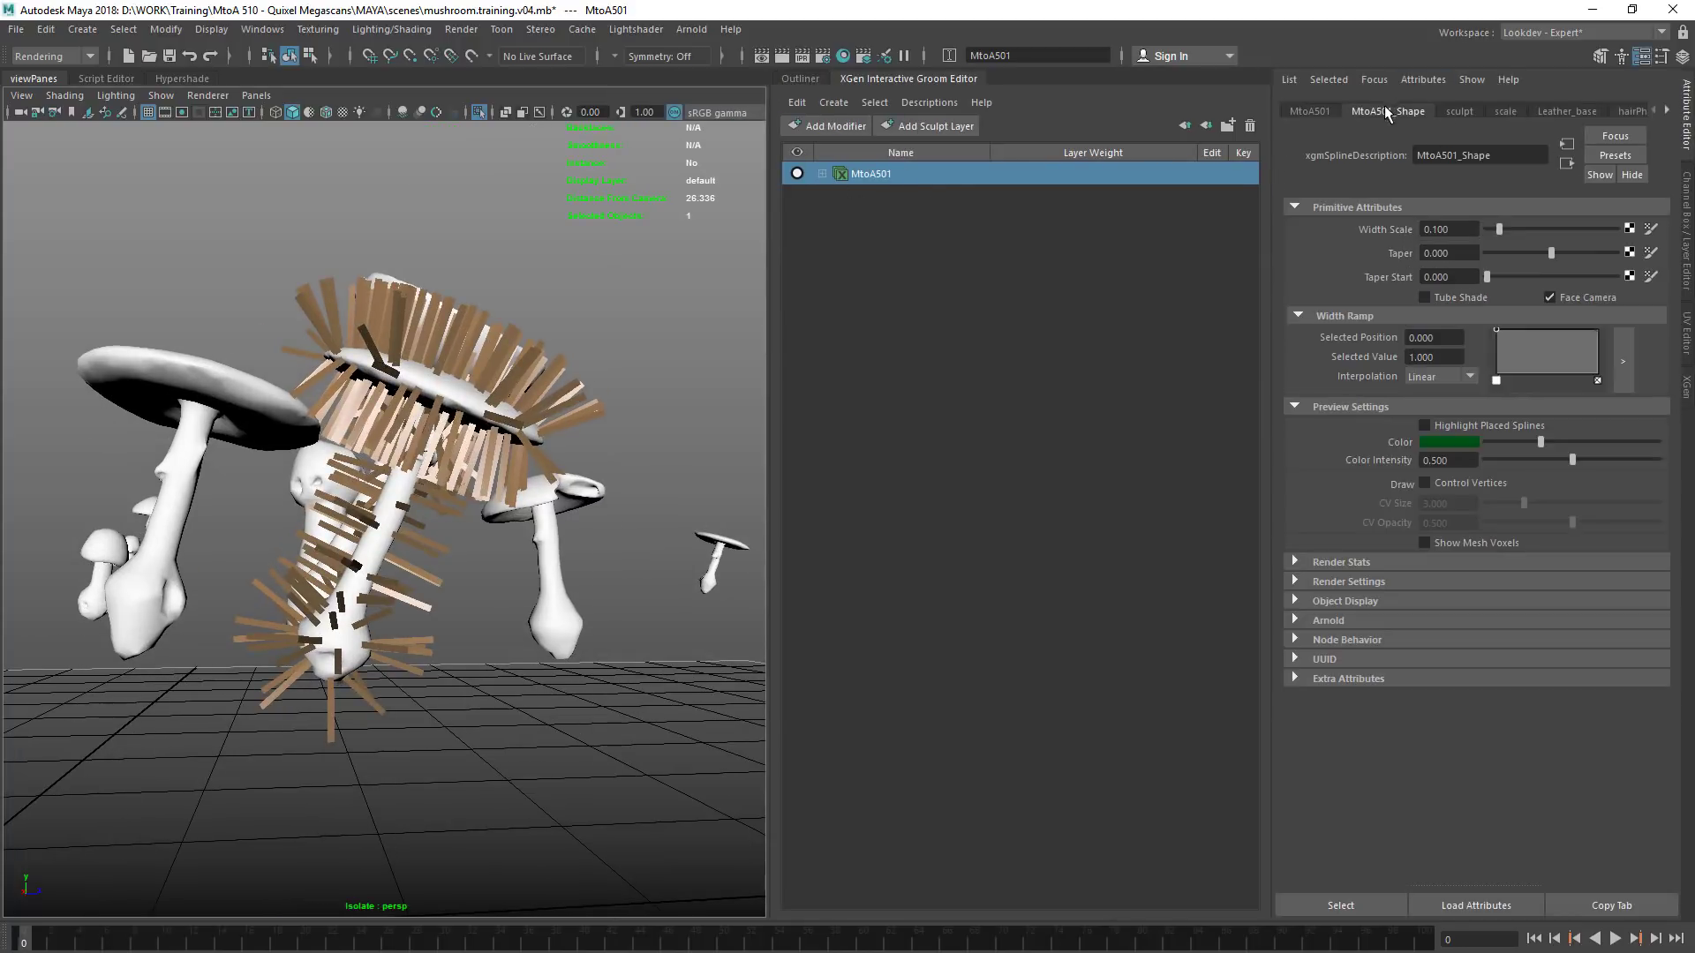
Thin the MtoA501 splines to a width scale of 0.028 and taper them by 0.738
left_click_drag(1498, 232, 1491, 231)
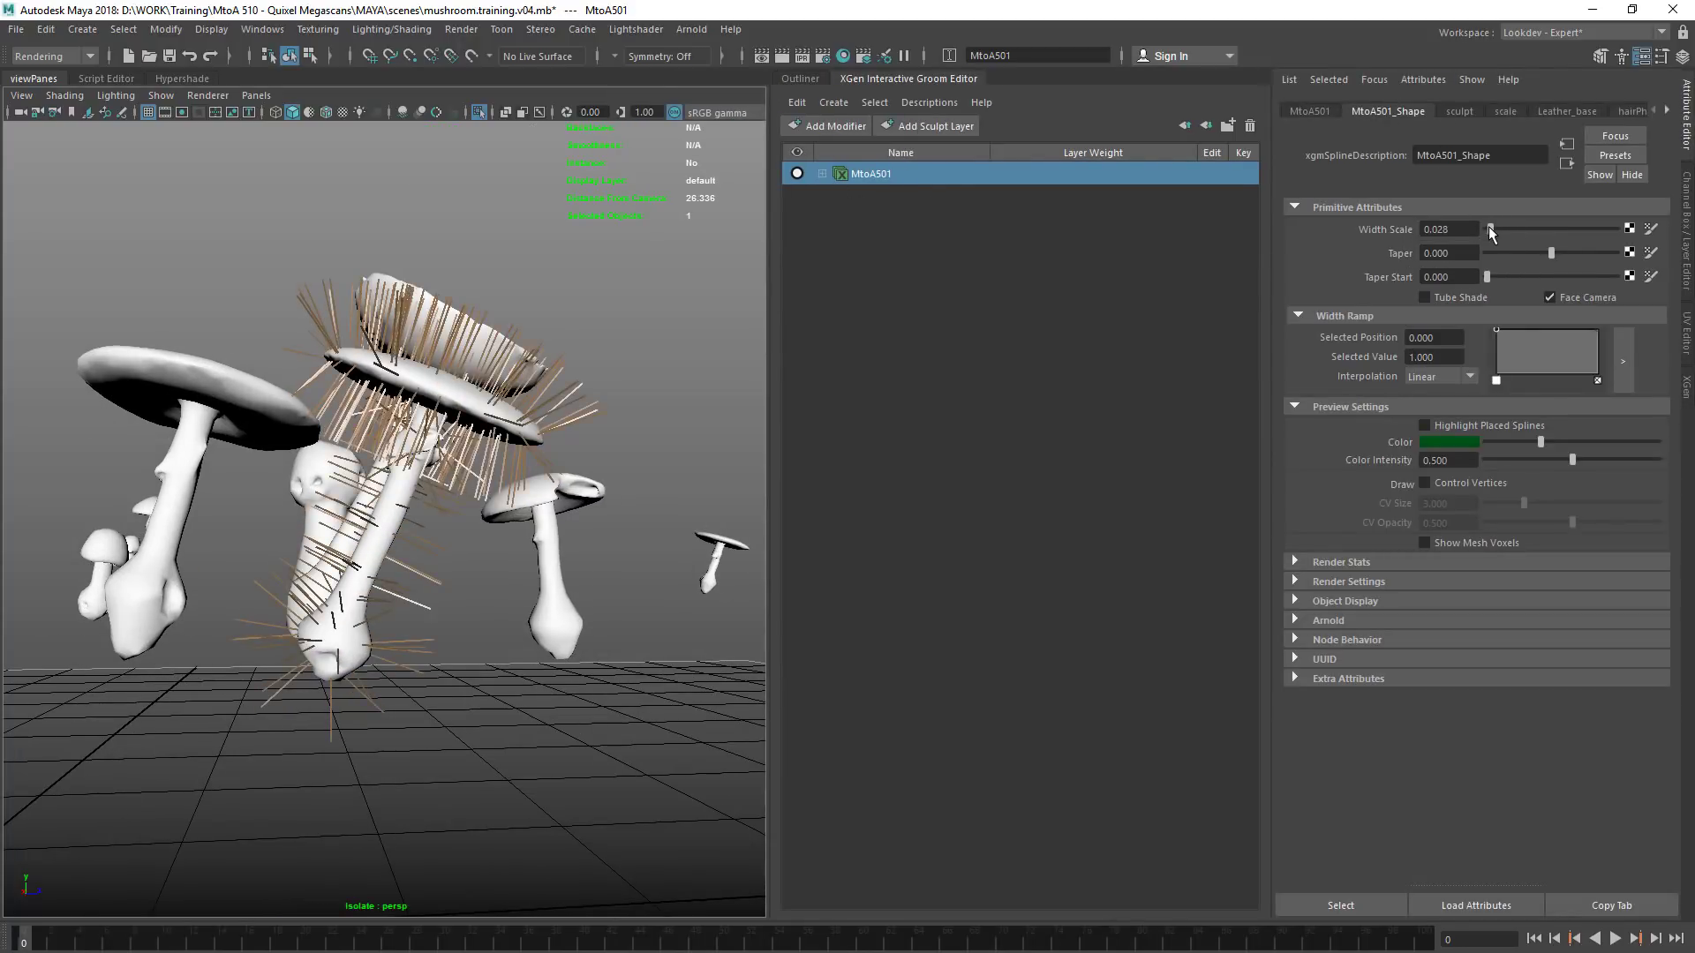
right_click_drag(259, 590, 486, 545, "alt")
mouse_move(486, 545)
left_mouse_down("alt")
mouse_move(474, 575)
mouse_move(501, 519)
left_mouse_up("alt")
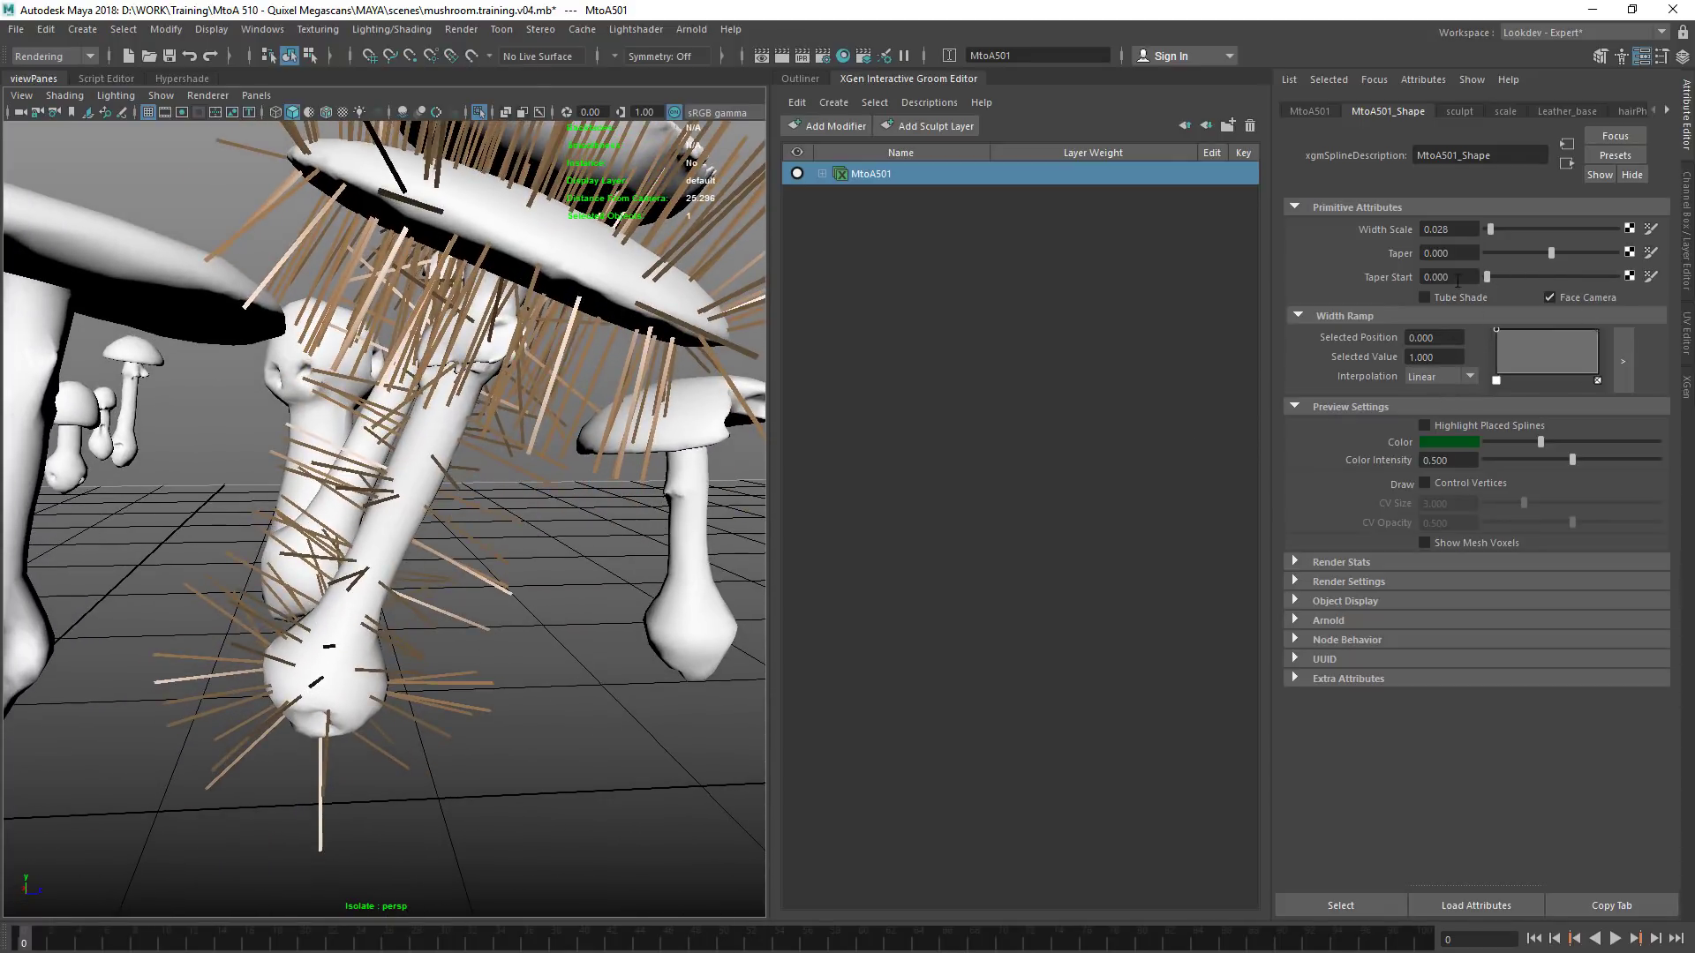
left_click_drag(1547, 254, 1601, 265)
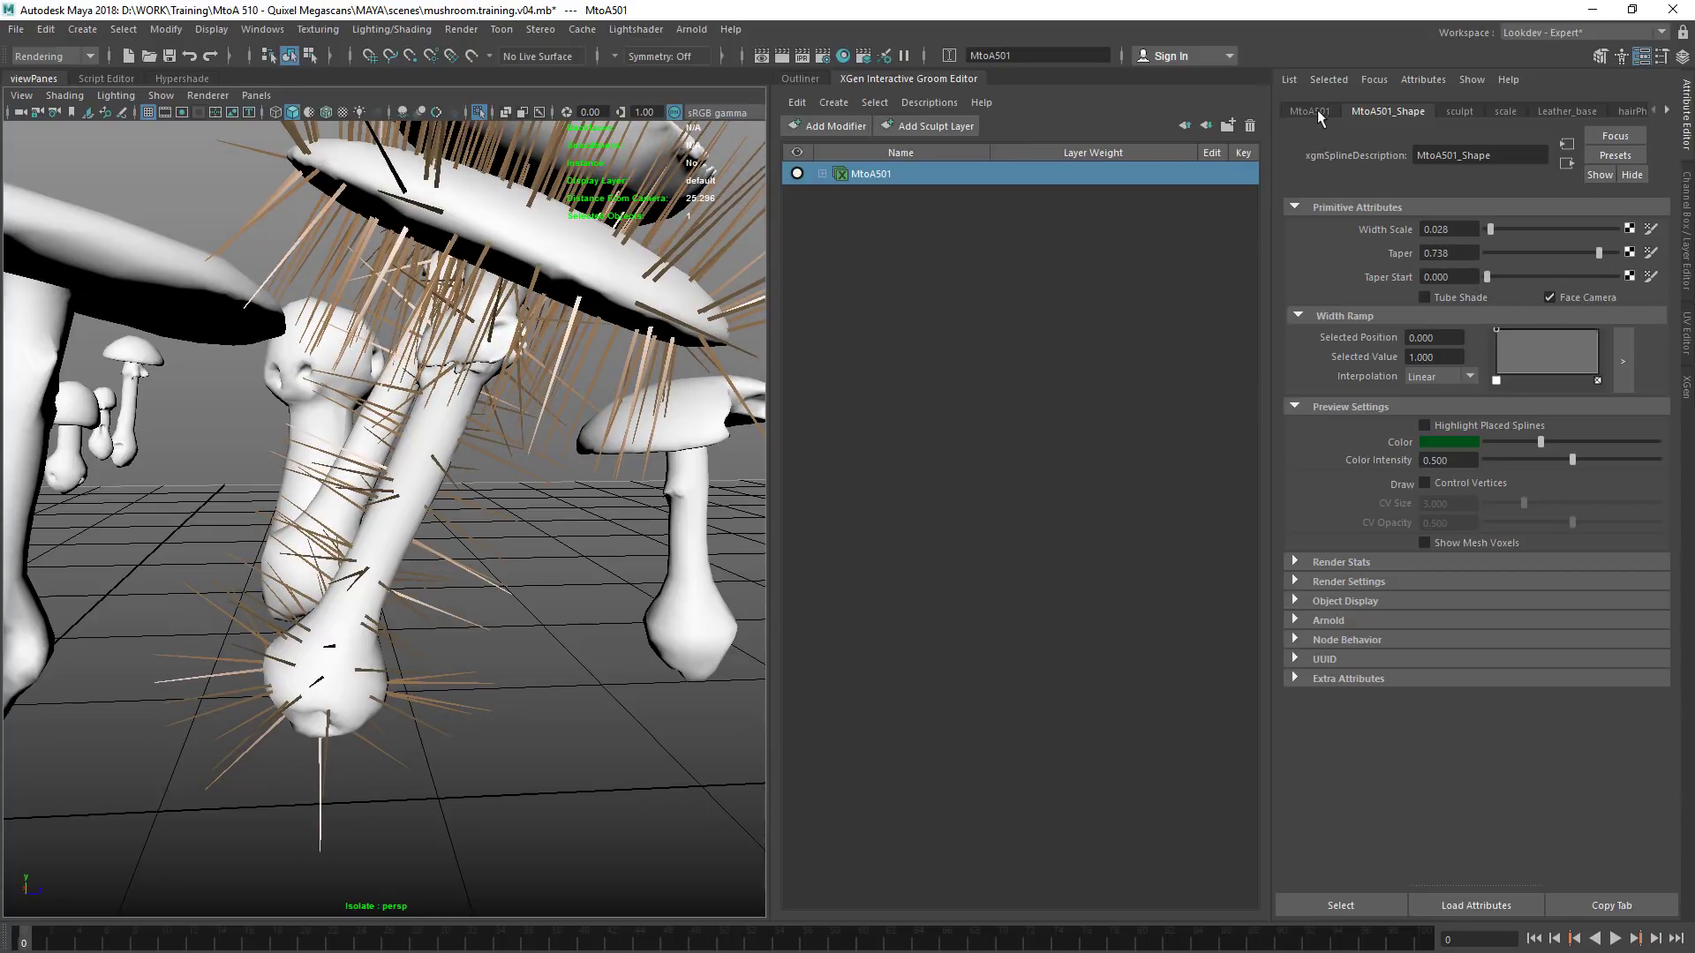
Examine the modifier stack of MtoA501 and the layer inside its sculpt modifier
left_click(823, 174)
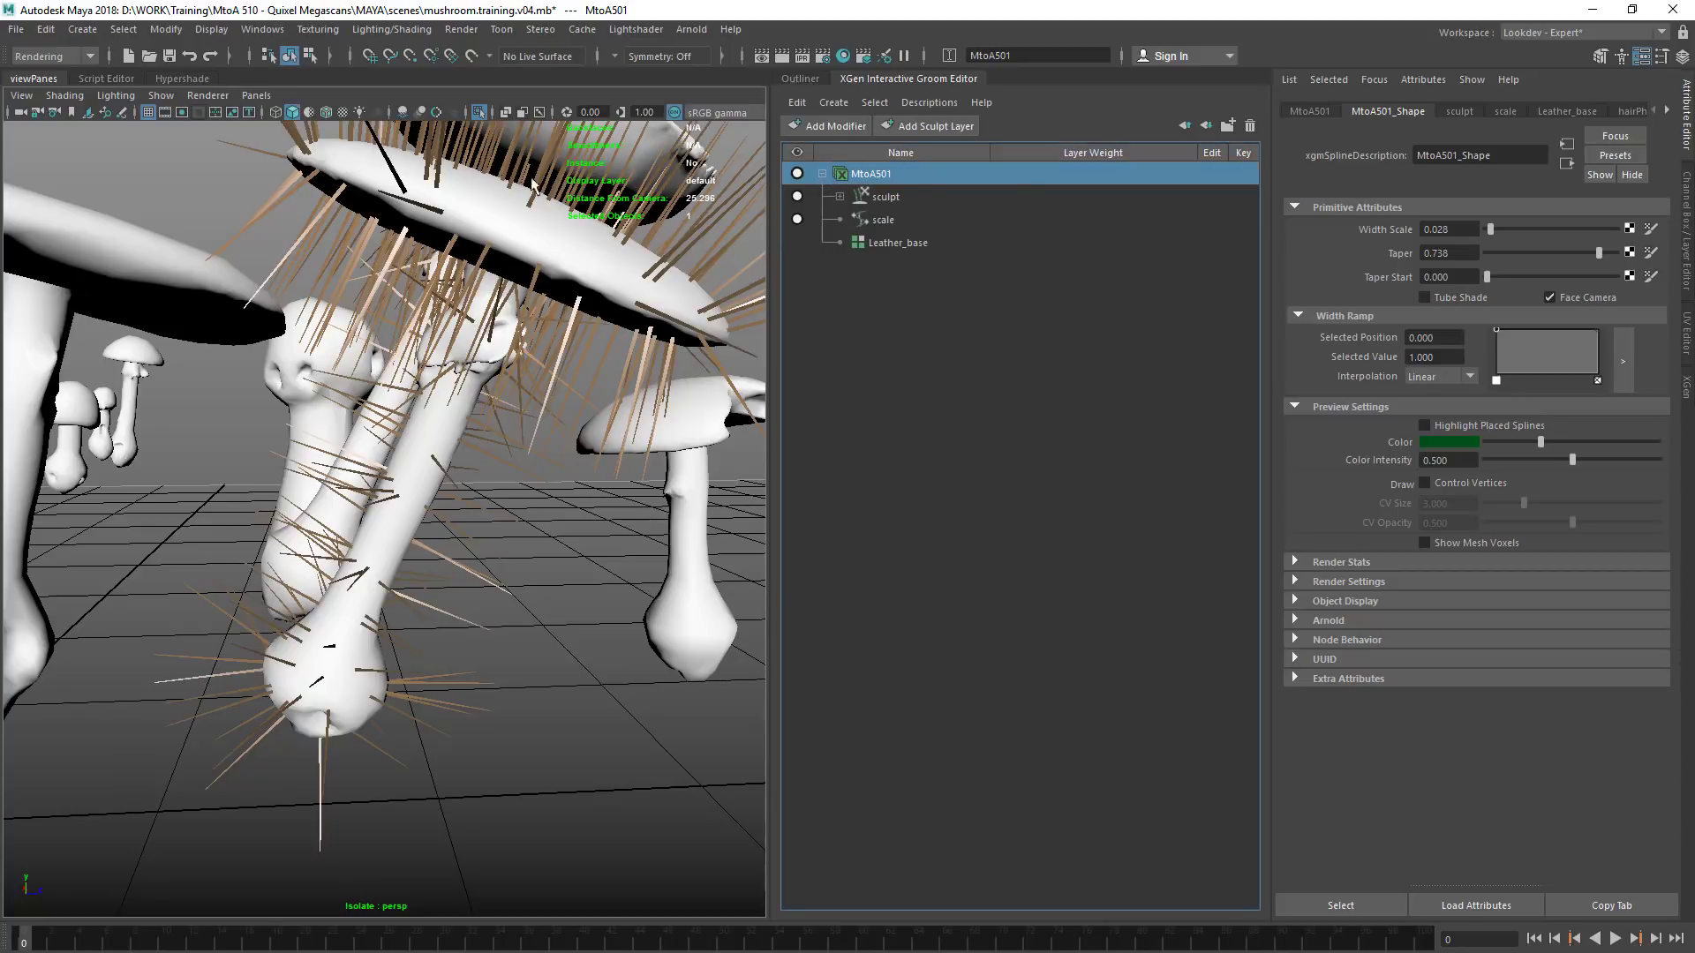
mouse_move(518, 354)
left_mouse_down("alt")
mouse_move(446, 366)
mouse_move(453, 397)
mouse_move(505, 380)
left_mouse_up("alt")
left_click(890, 200)
left_click(840, 196)
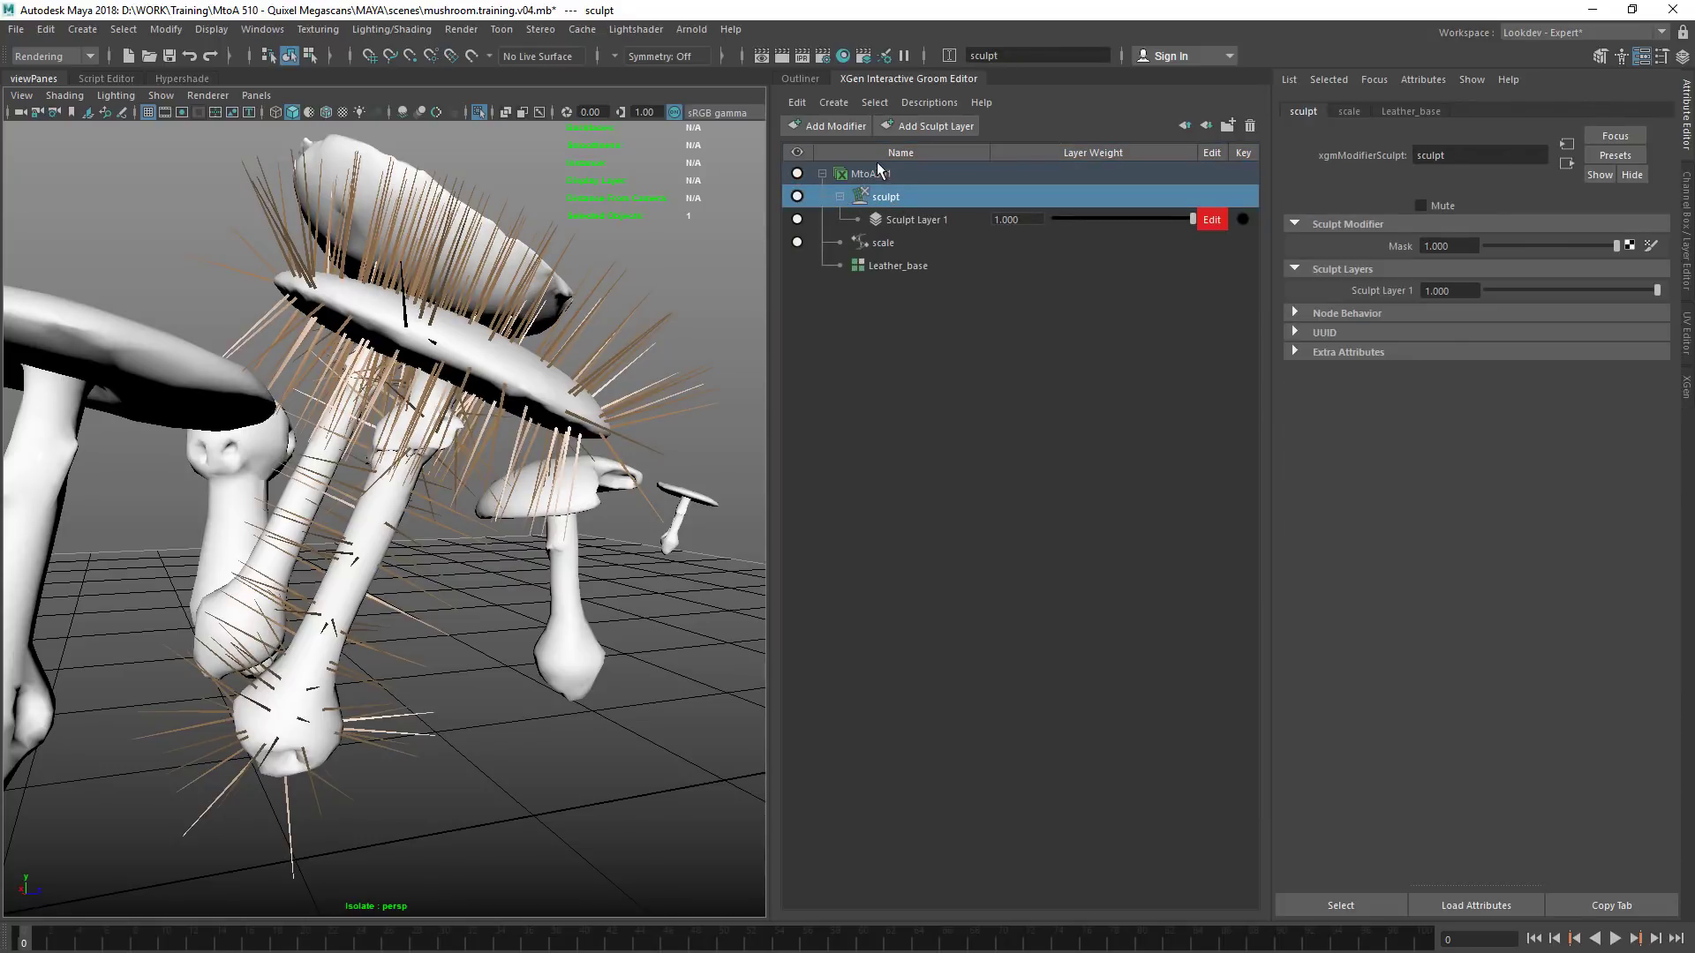
left_click(880, 173)
left_click(840, 196)
Tear off the Interactive Grooming Tools list as a floating window over the viewport
left_click(640, 29)
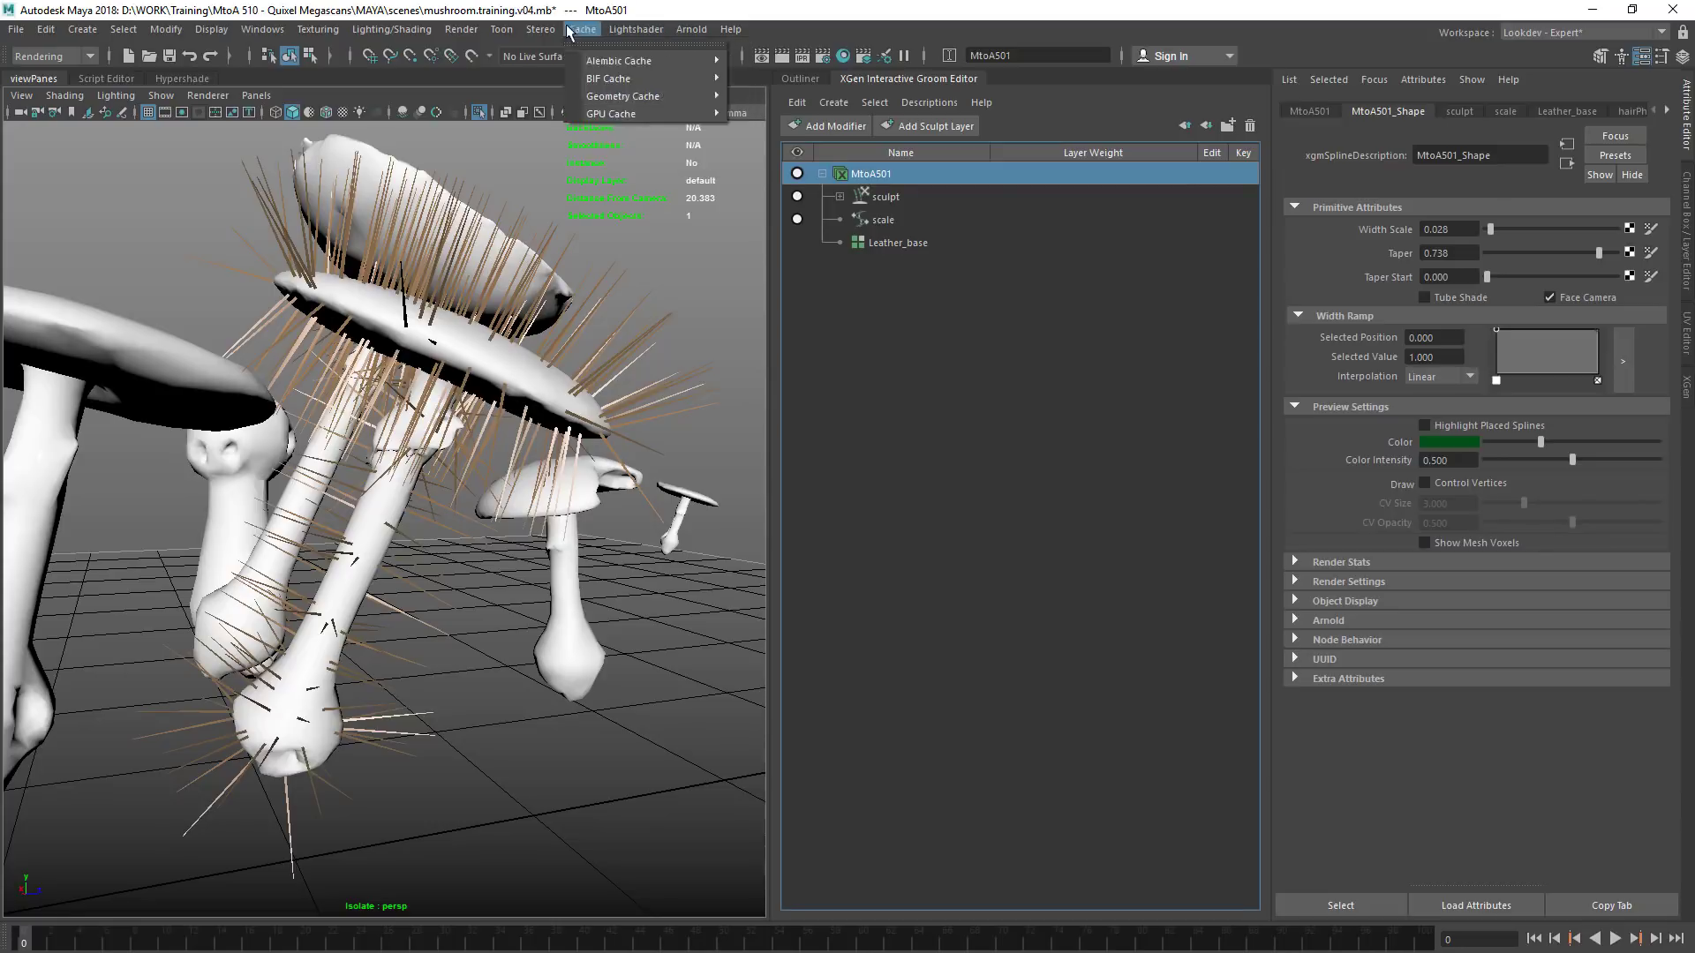
left_click(626, 7)
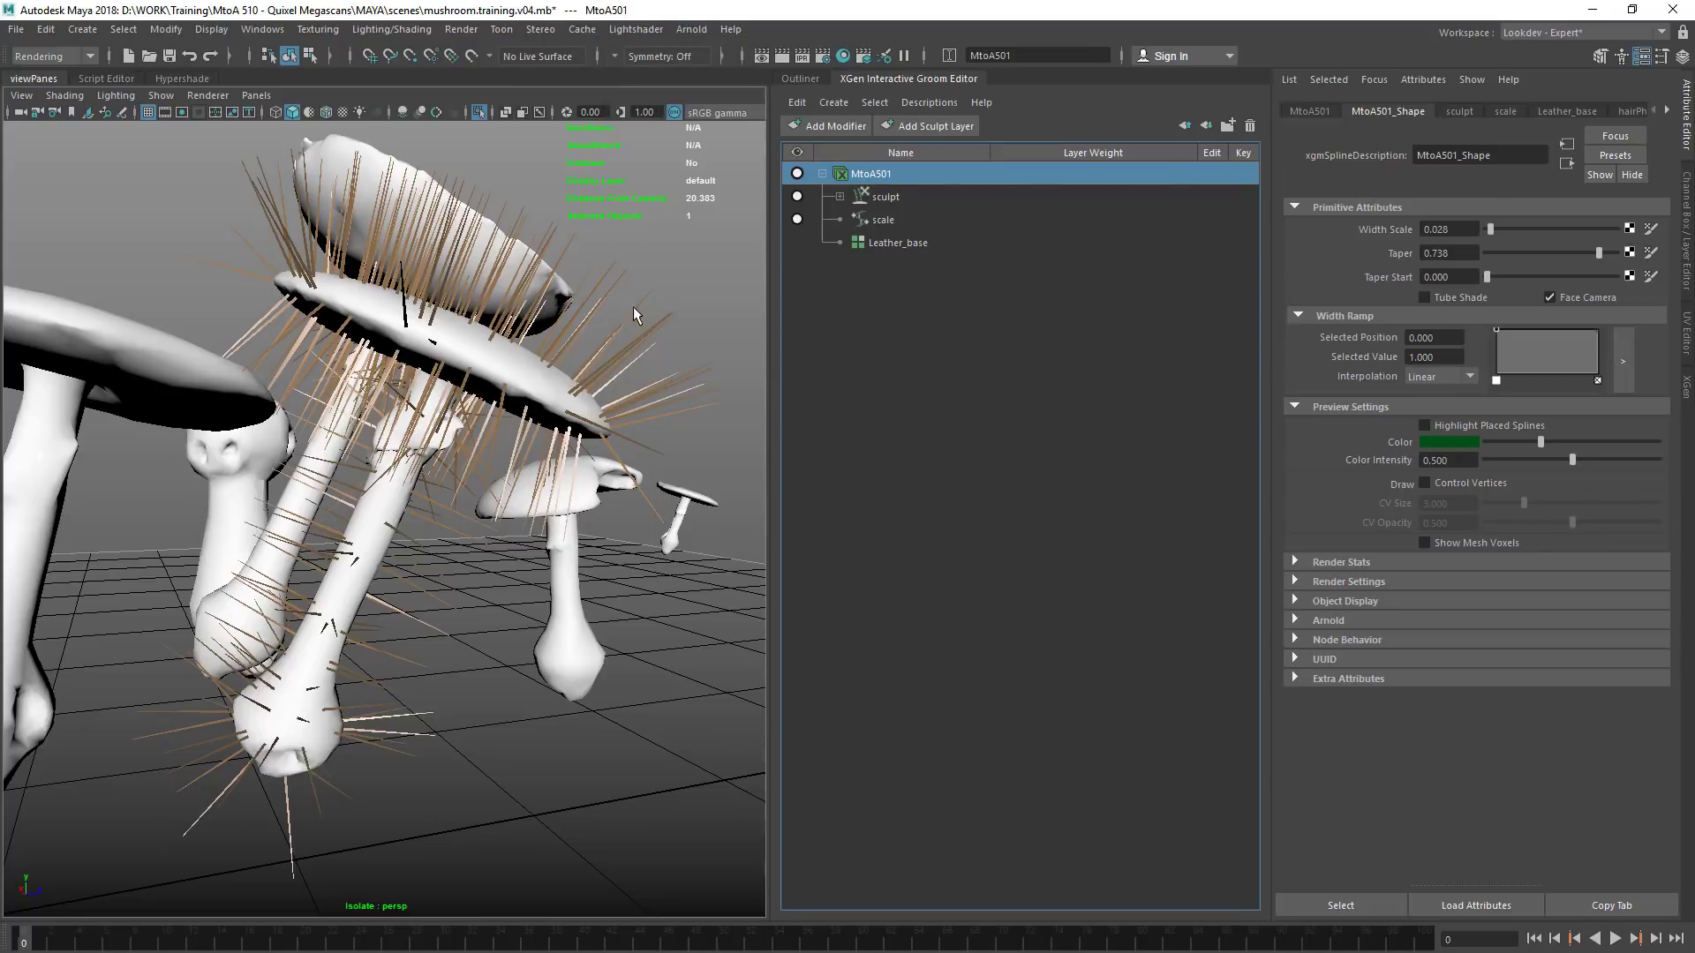
left_click(717, 297)
key("space")
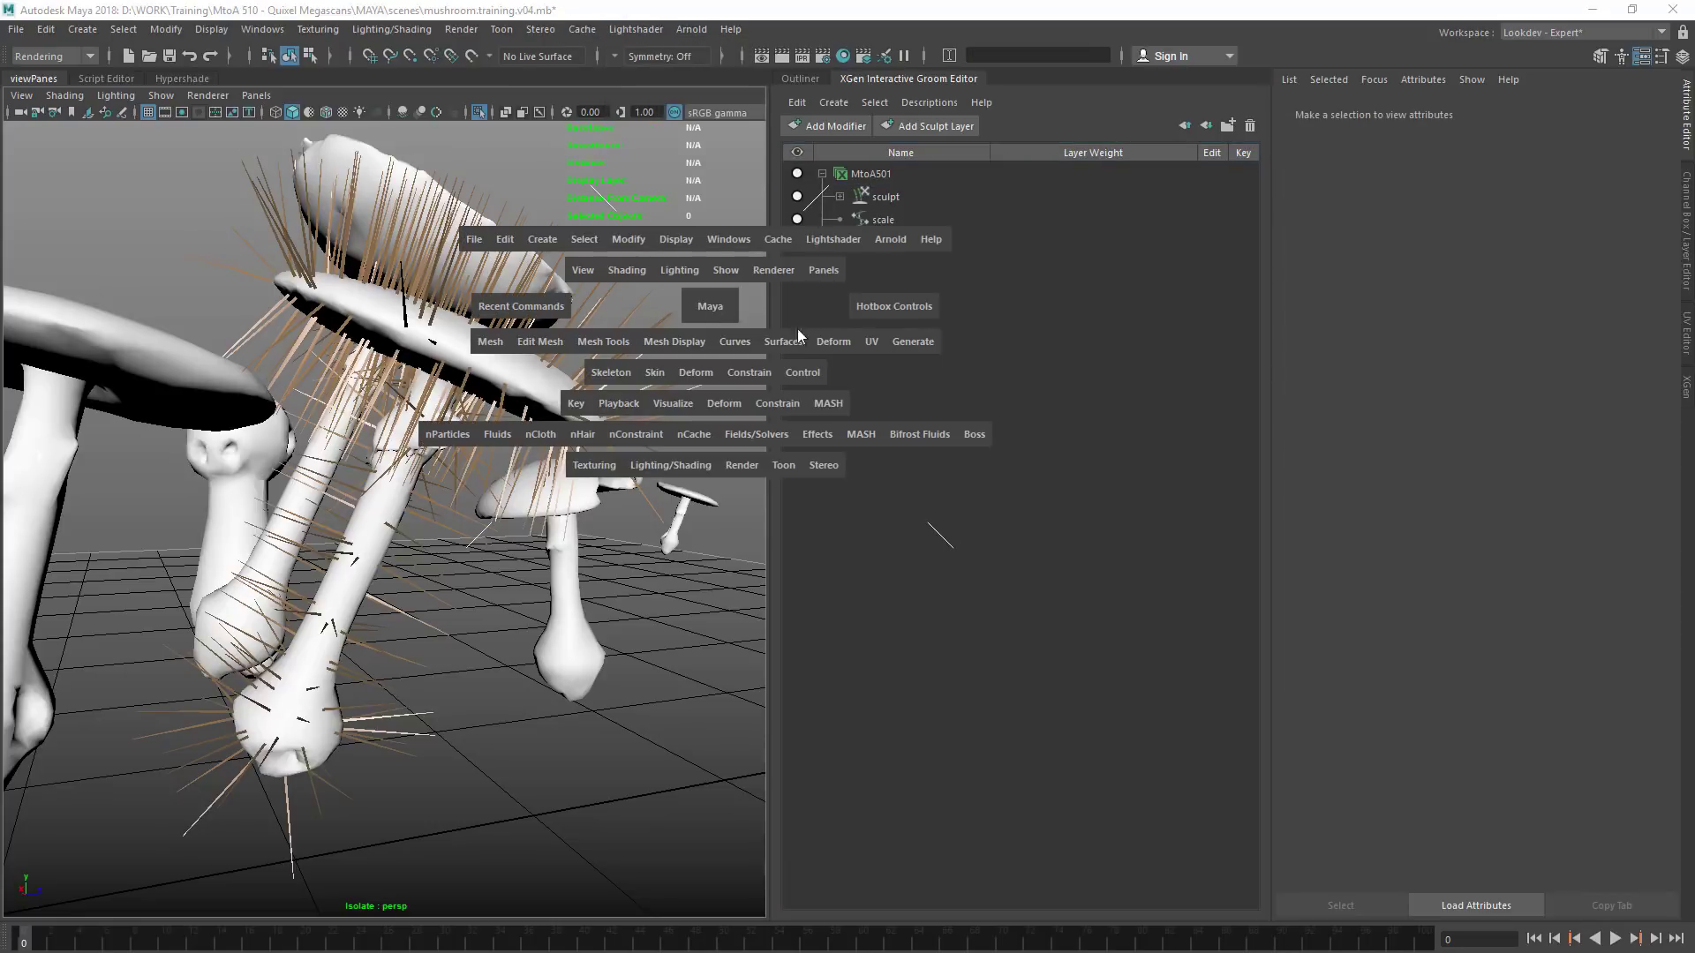
left_click(893, 347)
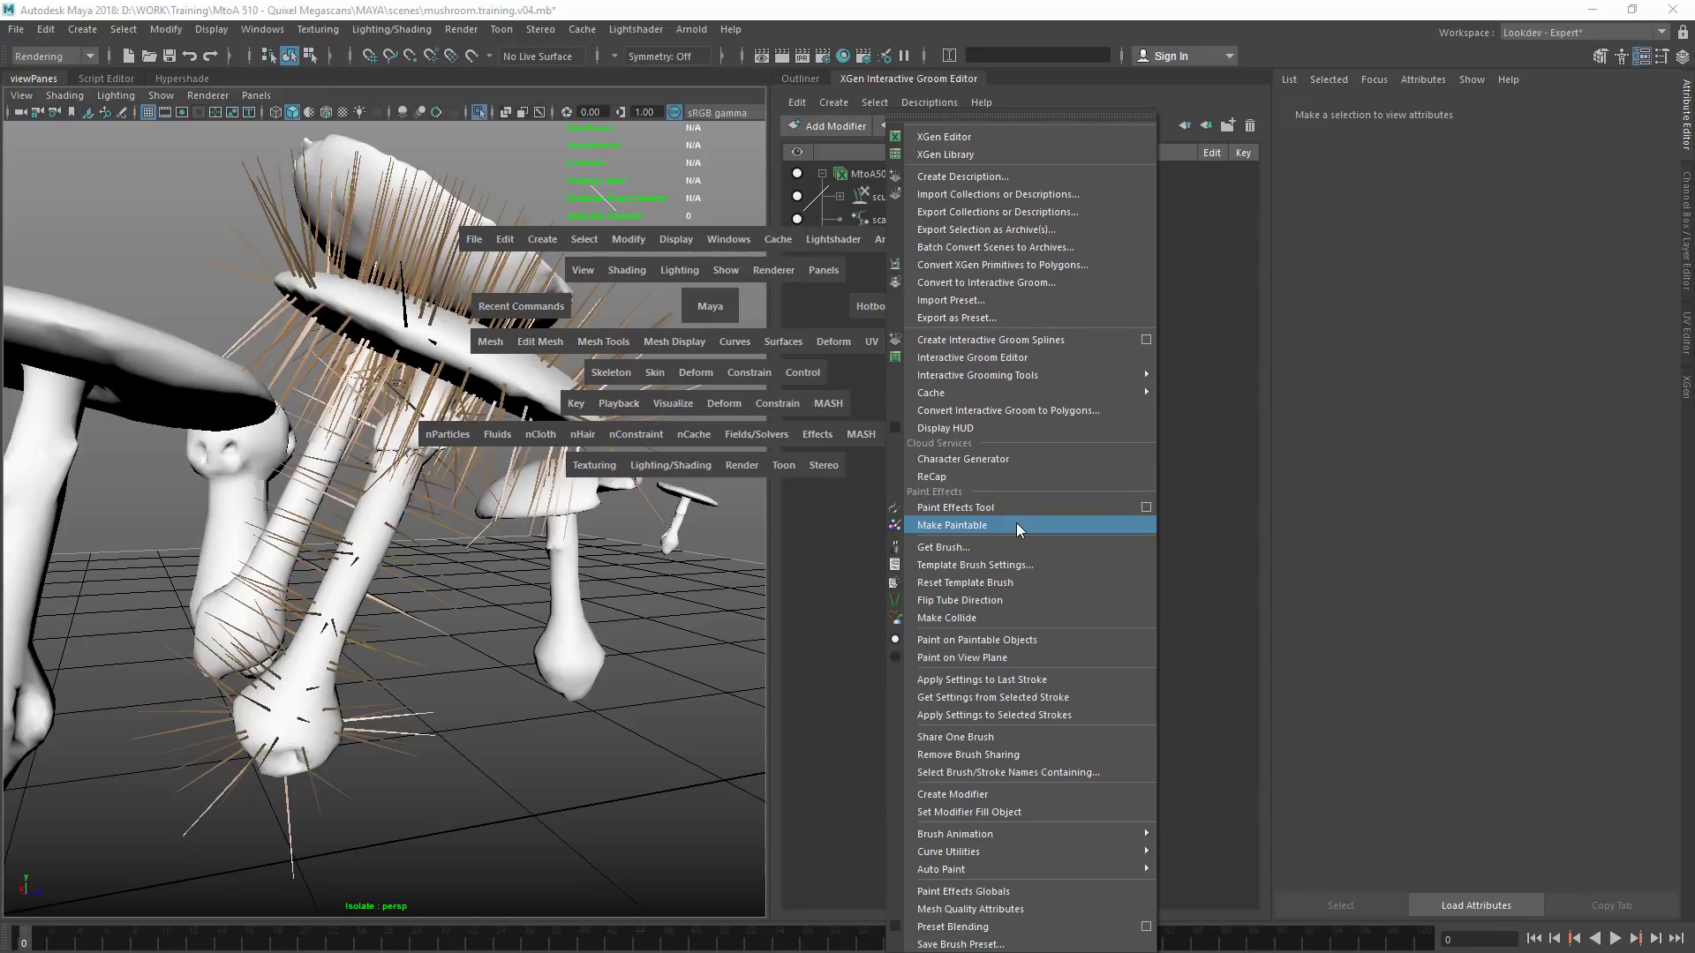
mouse_move(1062, 377)
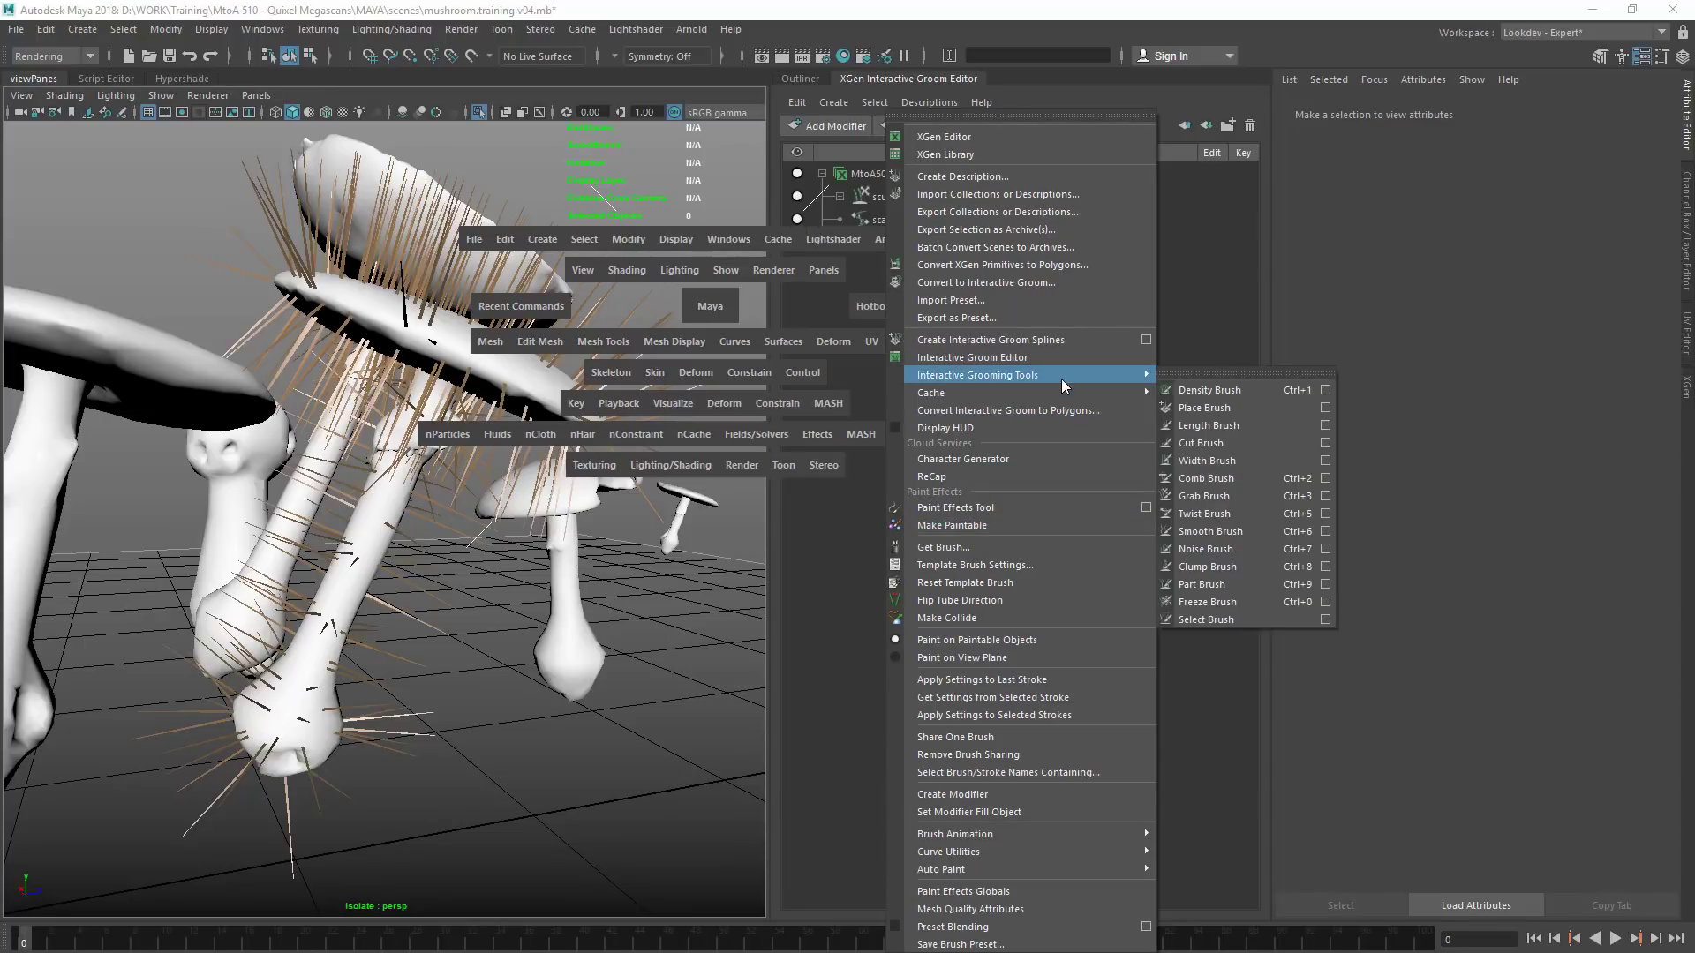
left_click(1174, 371)
left_click_drag(1226, 360, 540, 631)
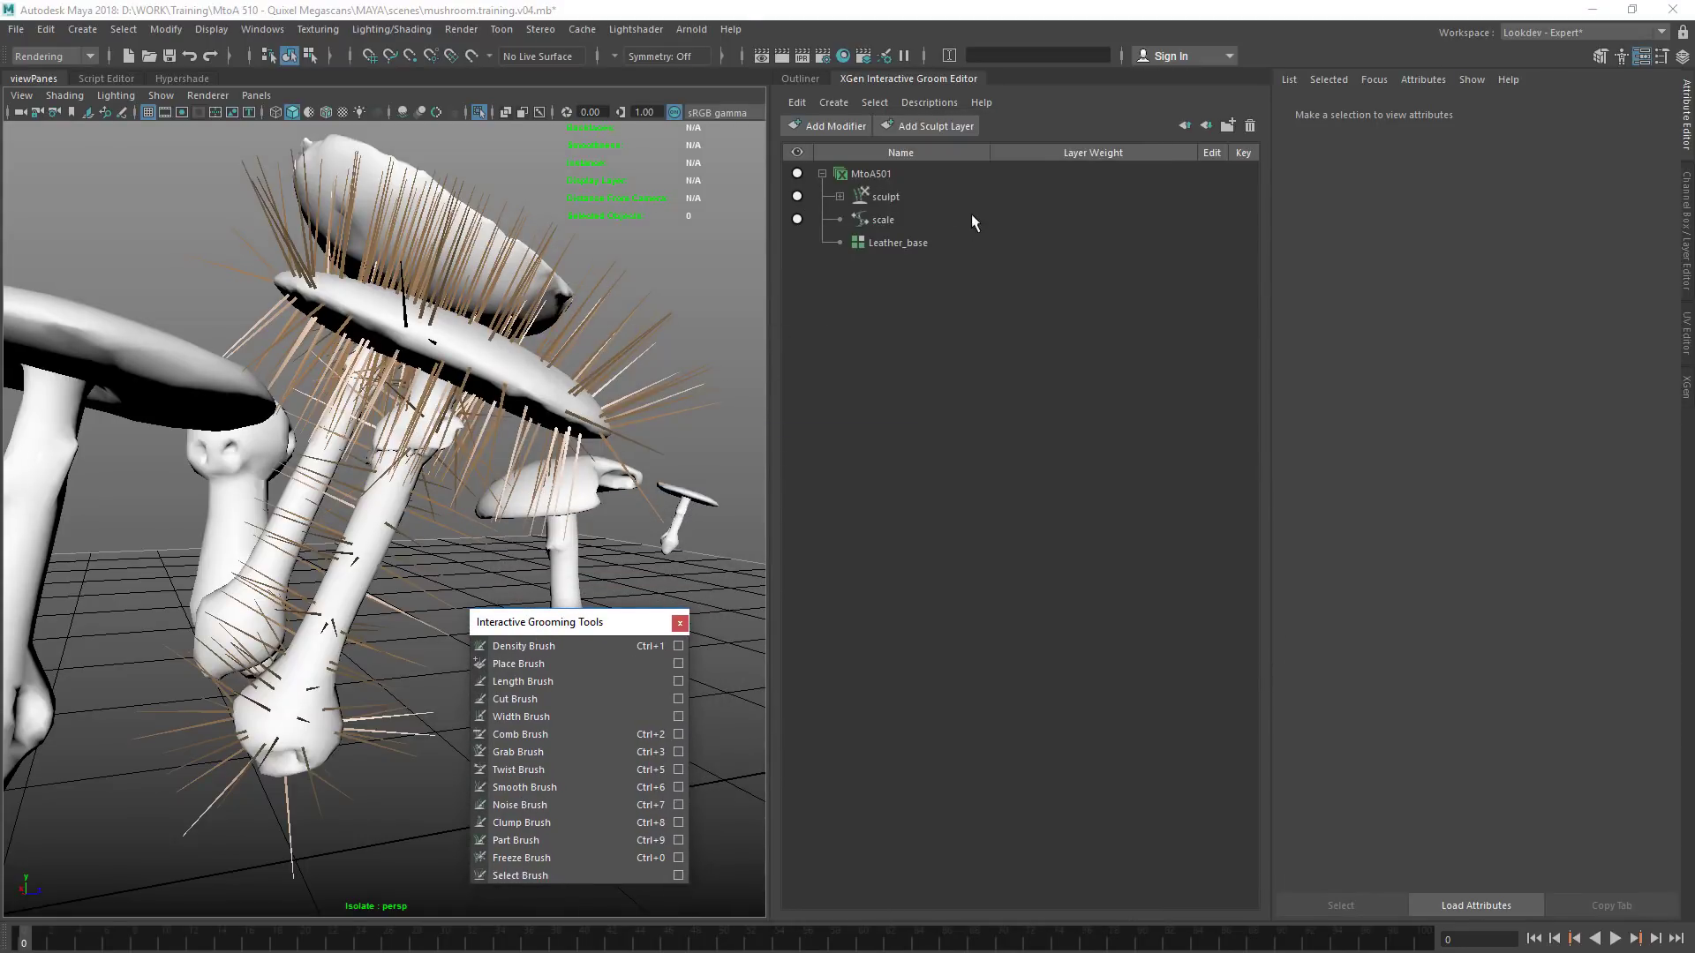
Add a Noise modifier to the MtoA501 groom description
left_click(916, 175)
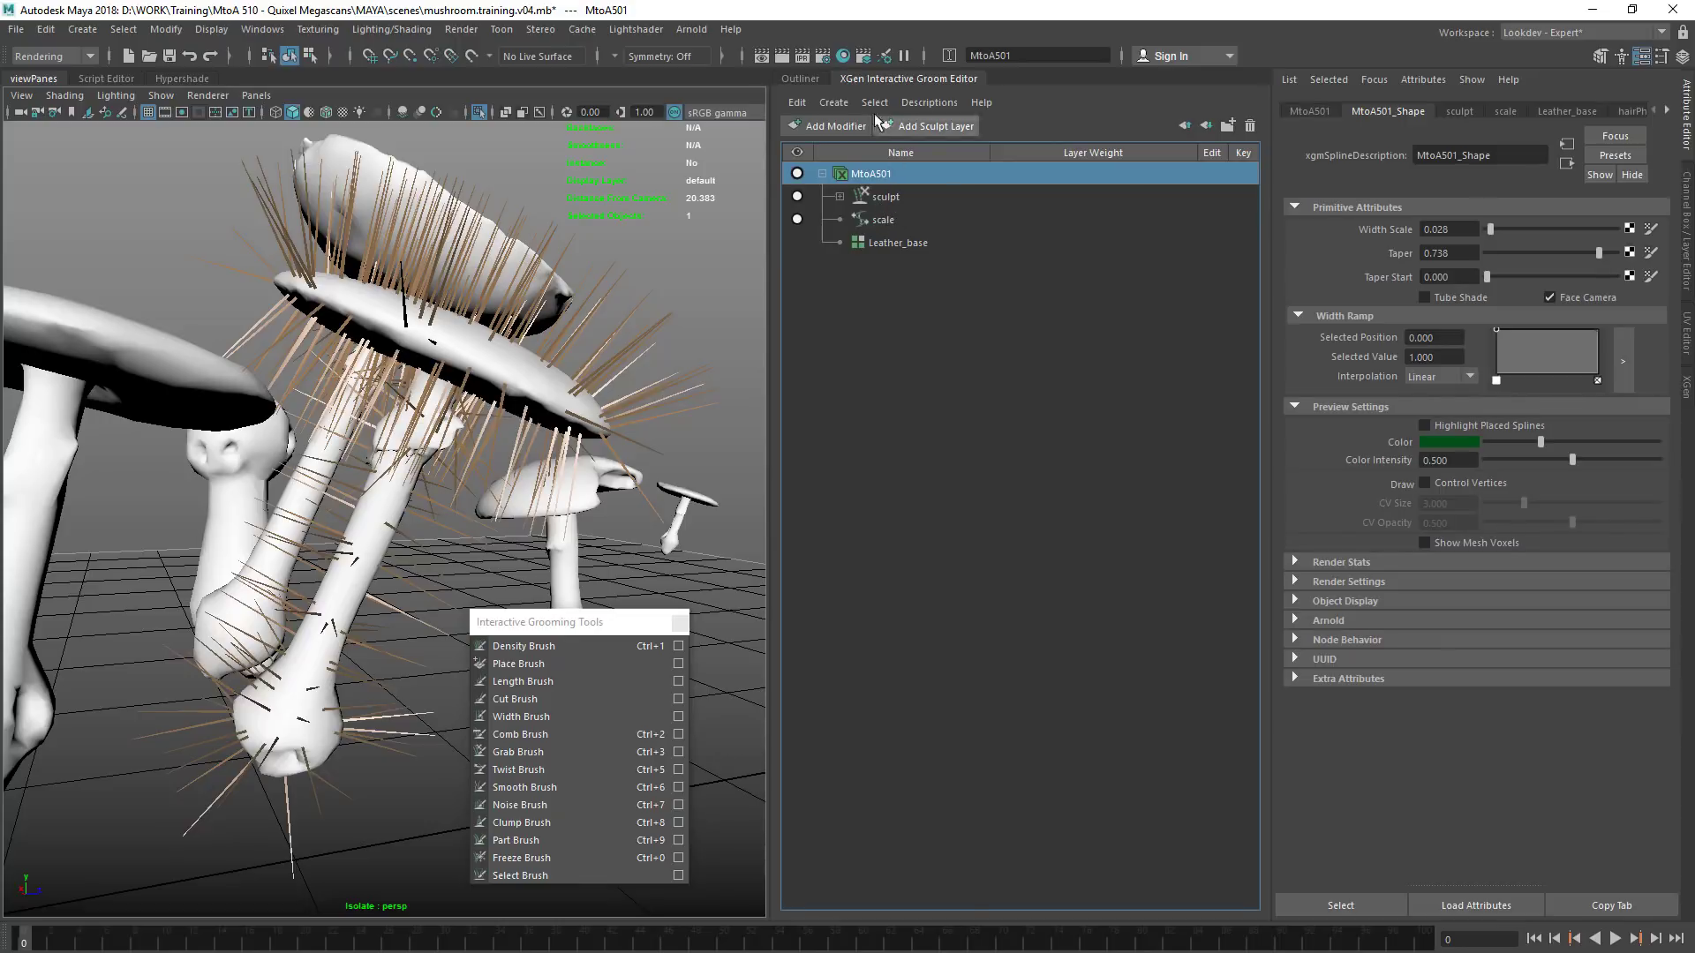
left_click(833, 103)
mouse_move(869, 143)
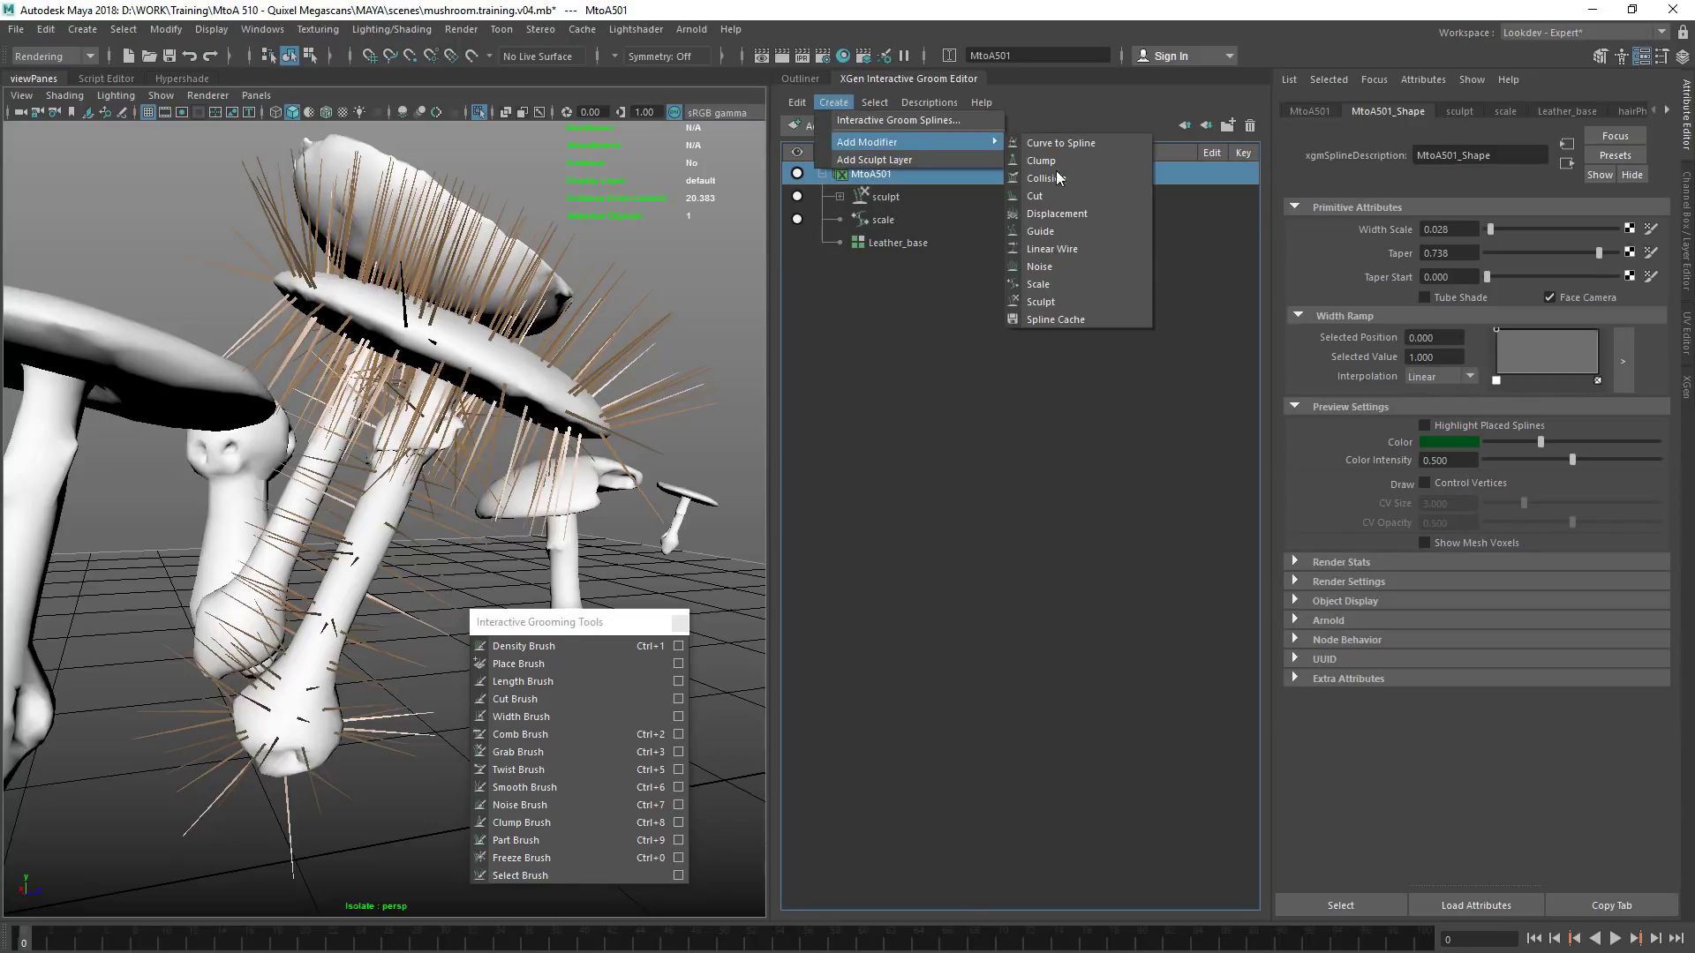
left_click(1072, 266)
left_click(901, 196)
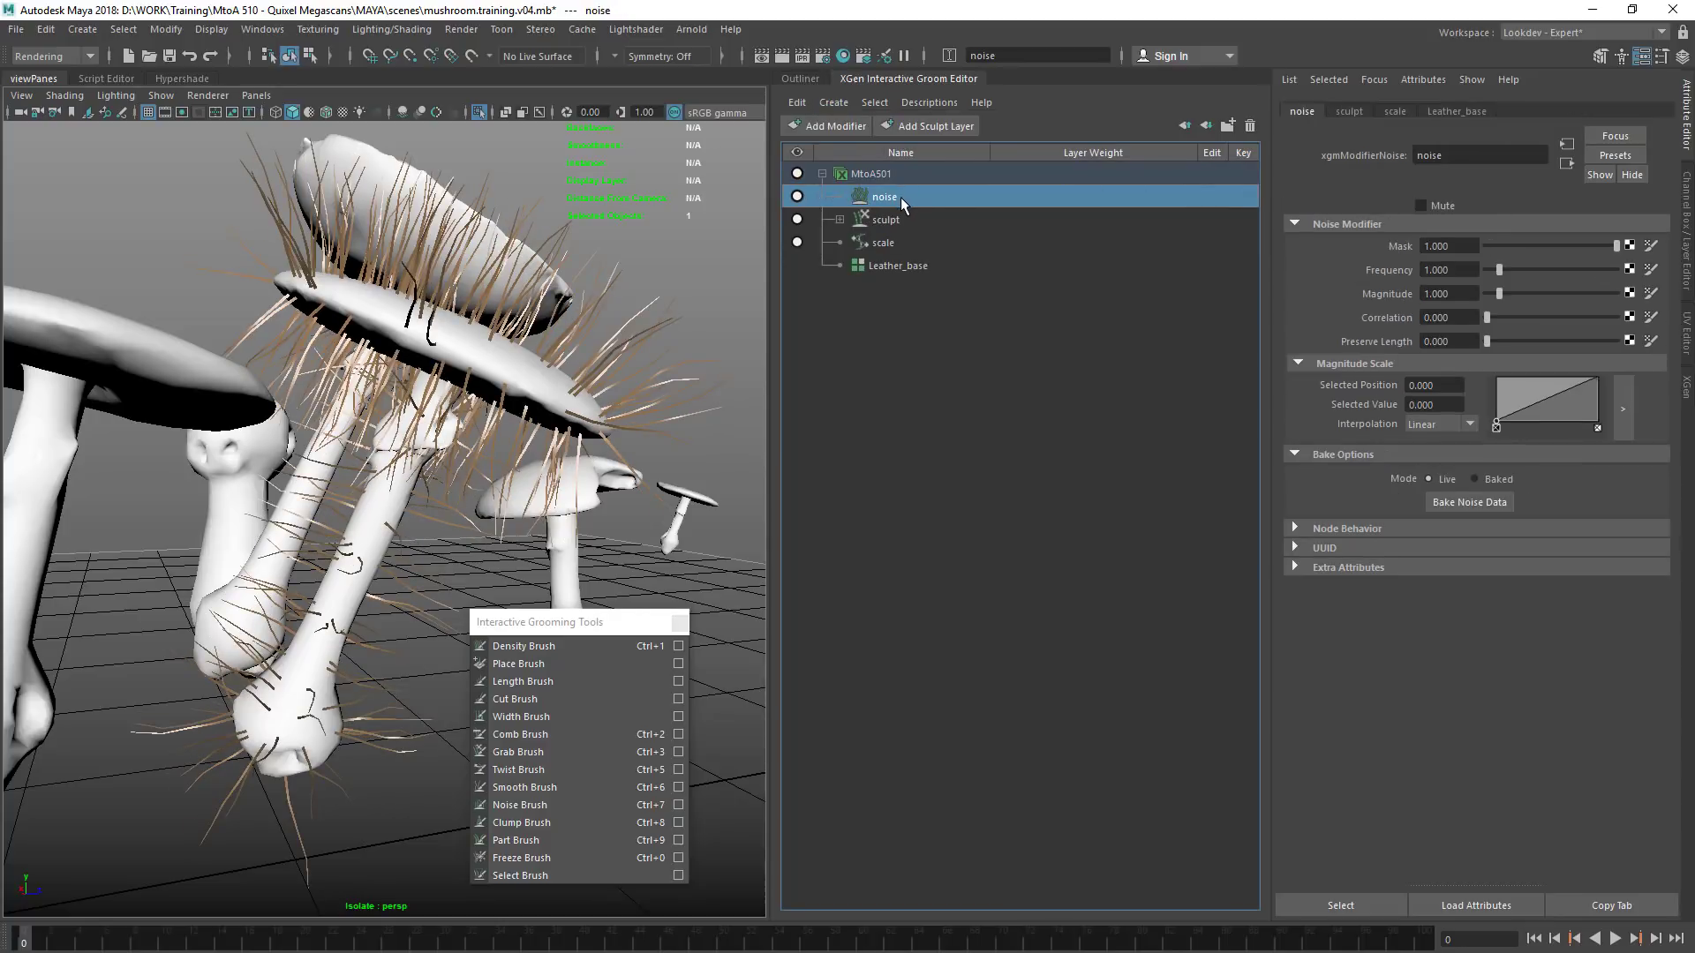
Shorten all the fibres by setting the scale modifier's Scale to 0.180
left_click(918, 244)
left_click_drag(1461, 273, 1384, 264, "ctrl")
scroll(515, 514, "up", 4)
left_click_drag(515, 520, 697, 481, "alt")
left_click_drag(350, 530, 609, 473, "alt")
left_click_drag(443, 473, 507, 498, "alt")
left_click_drag(1455, 270, 1453, 248, "ctrl")
left_click_drag(409, 492, 474, 234, "alt")
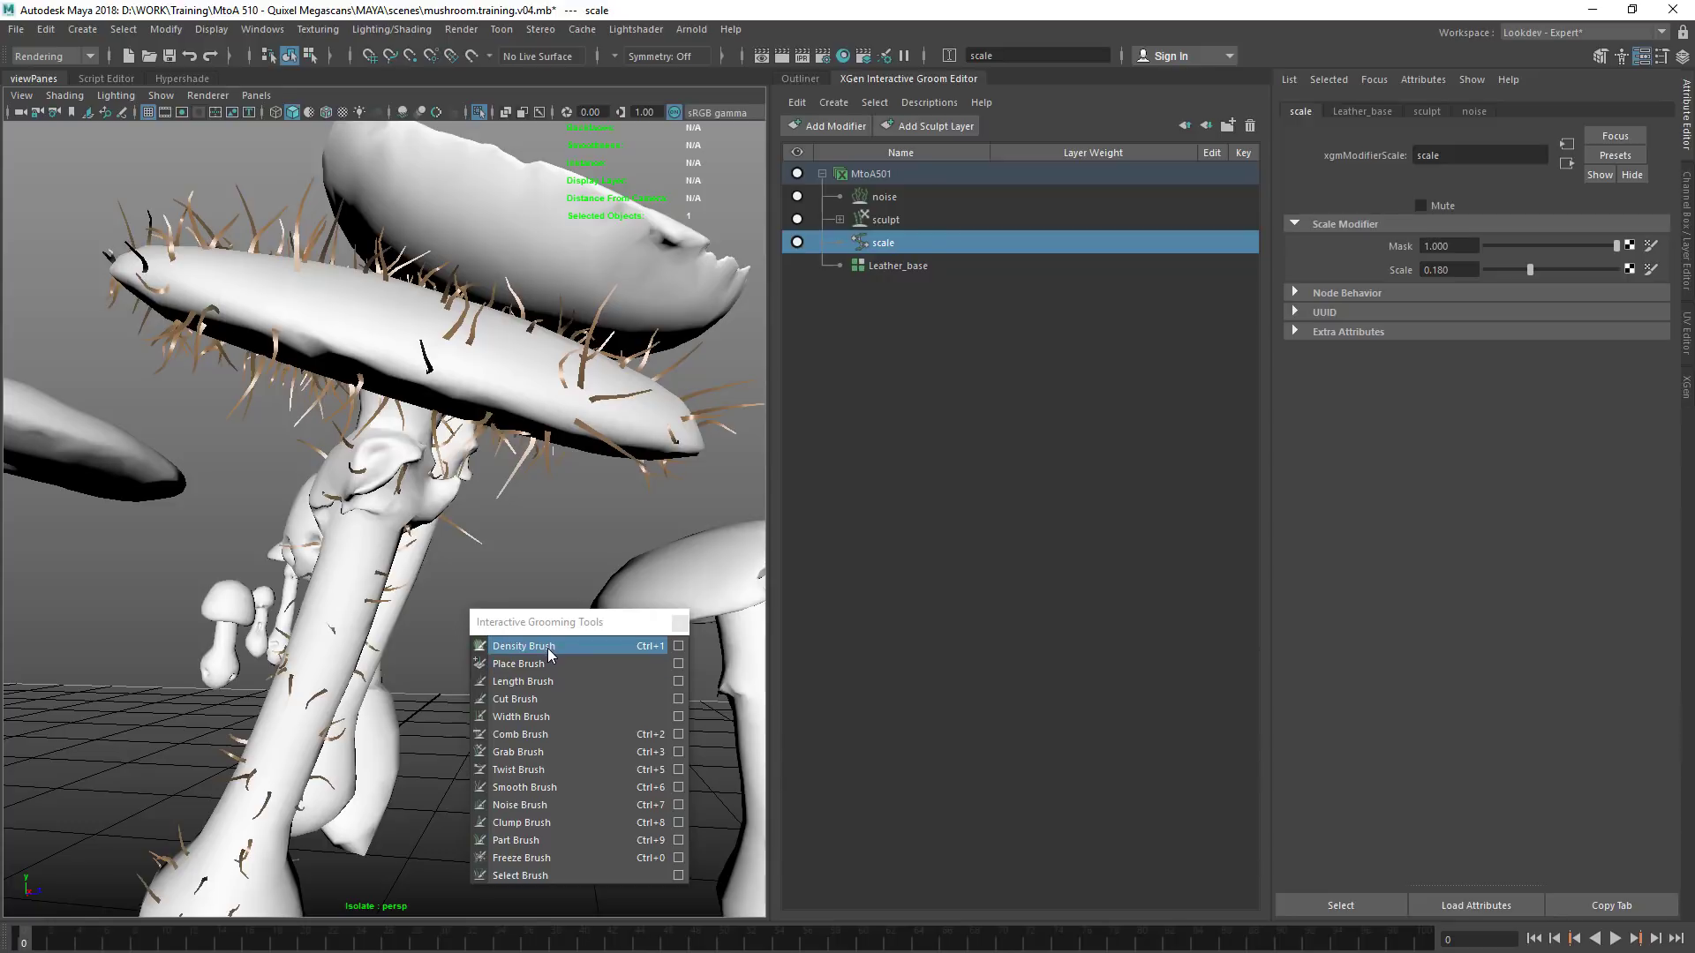
Activate the Density Brush with its settings shown, using the Set paint operation and a value of 0
left_click(548, 649)
left_click_drag(466, 339, 491, 390, "alt")
left_click(679, 648)
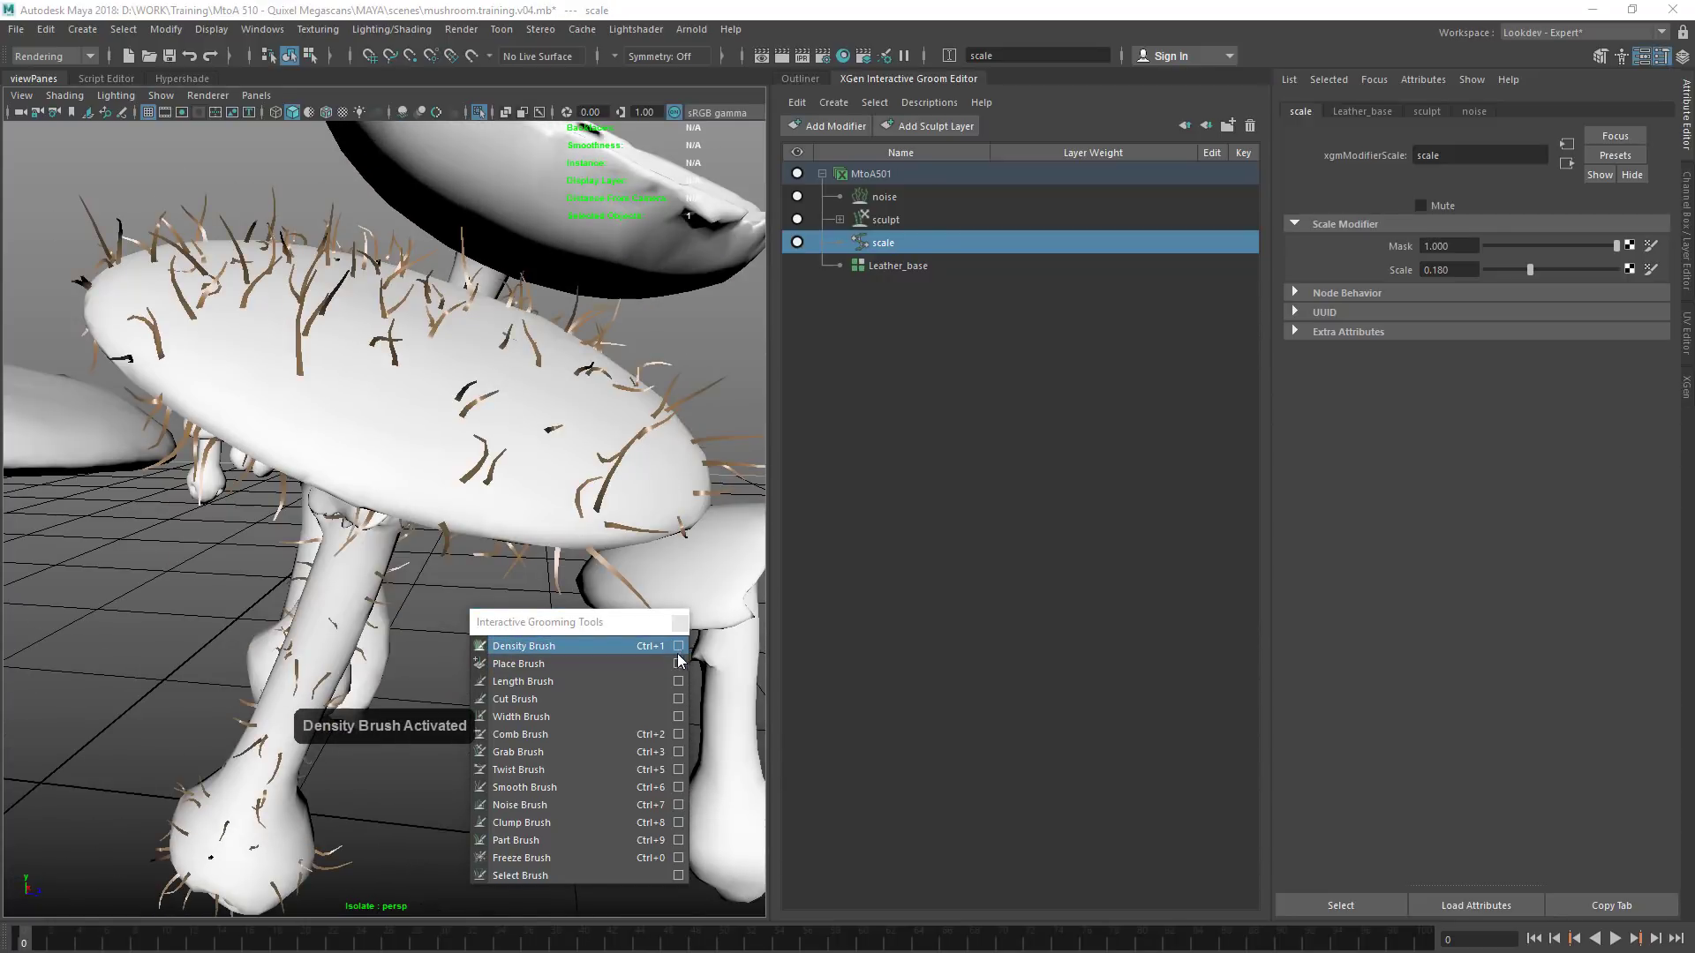
left_click_drag(1079, 295, 975, 918)
left_click_drag(975, 810, 976, 447)
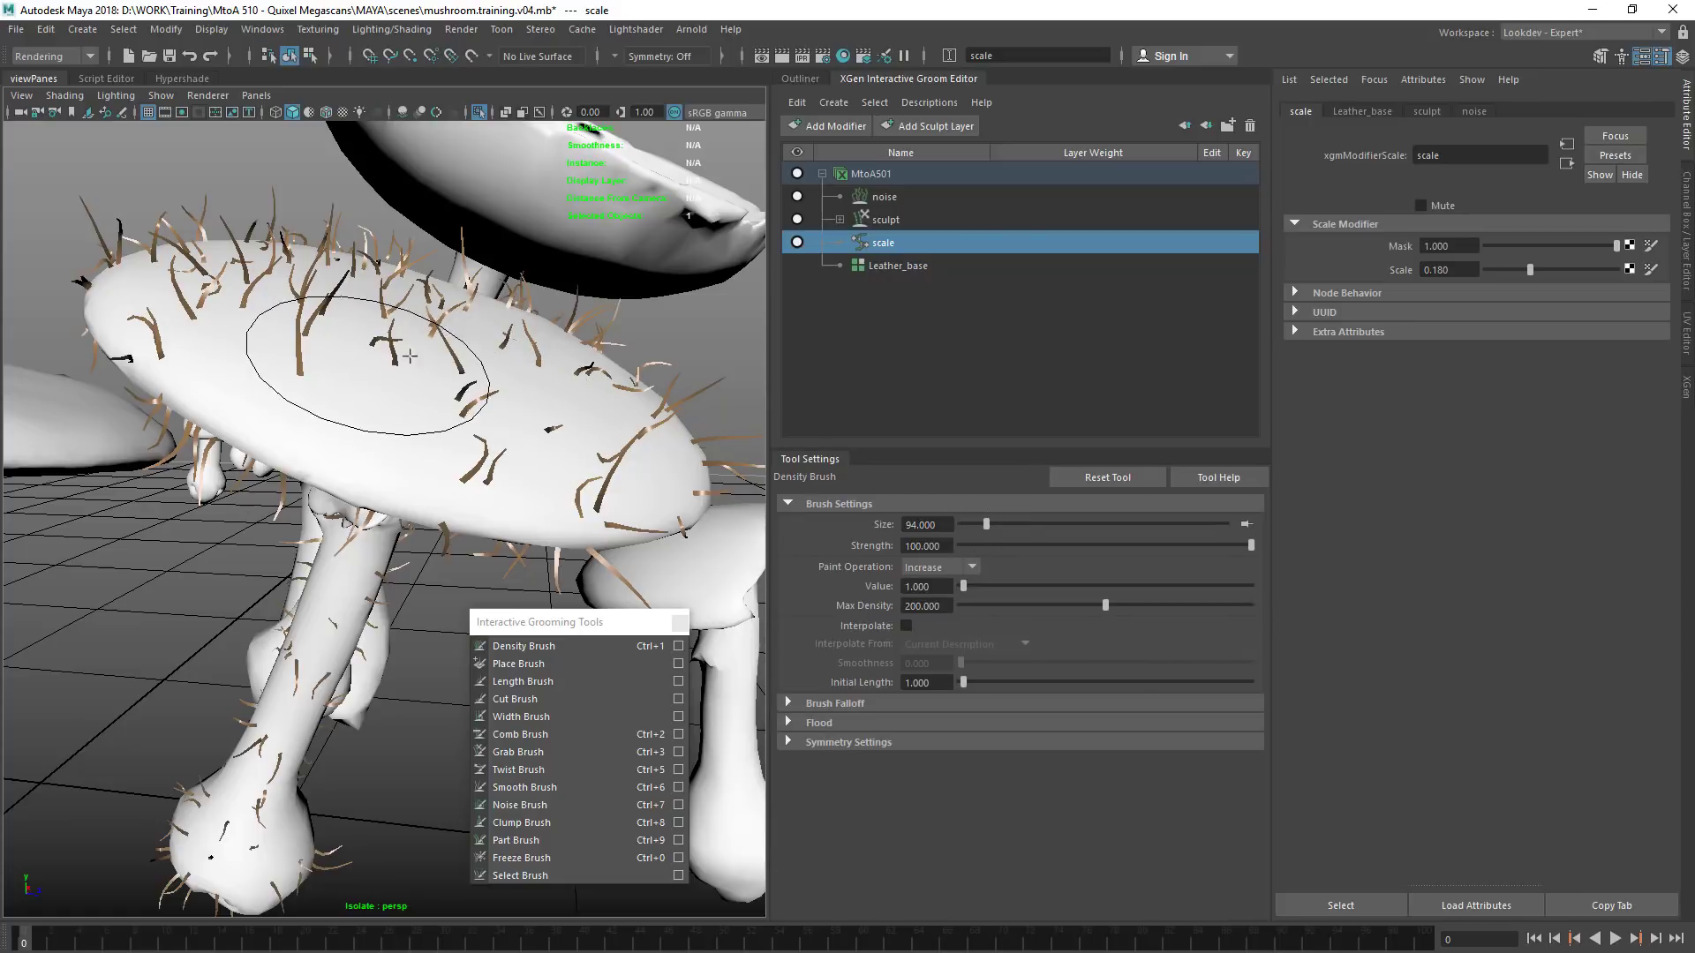
left_click(965, 586)
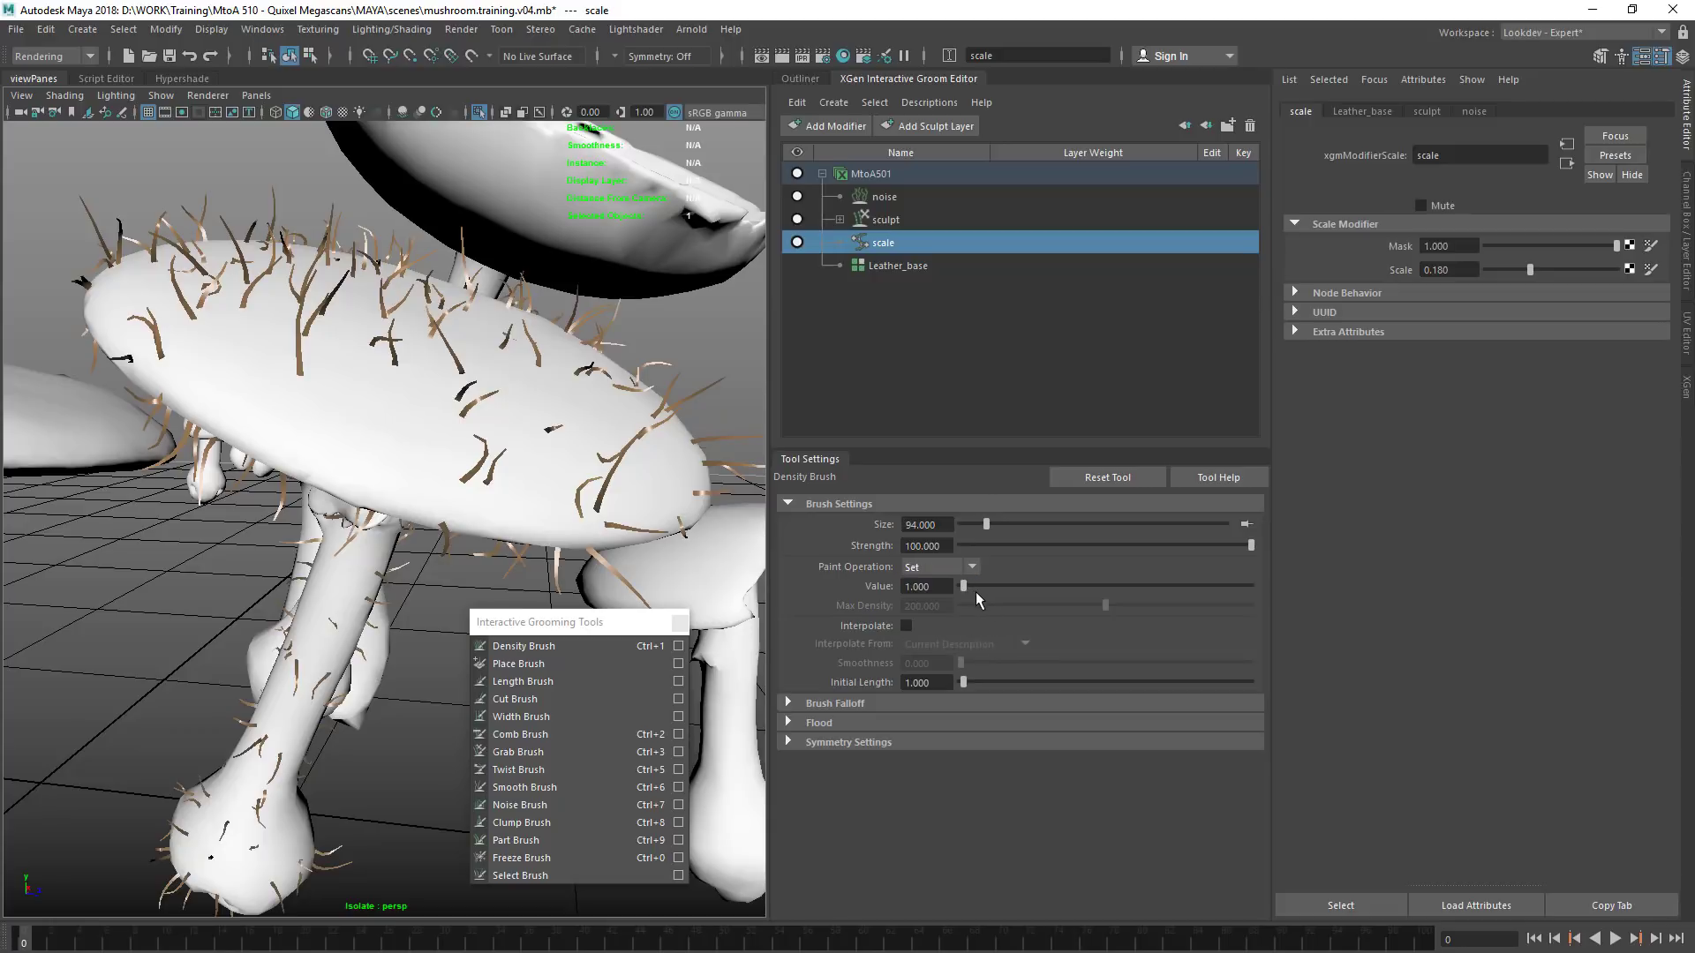
left_click_drag(964, 586, 870, 548)
Paint over the upper side of the red mushroom's cap with the Density Brush to remove its fibres
mouse_move(444, 368)
left_mouse_down()
mouse_move(454, 355)
mouse_move(311, 344)
mouse_move(464, 360)
left_mouse_up()
mouse_move(464, 360)
left_mouse_down()
mouse_move(410, 384)
mouse_move(344, 266)
mouse_move(216, 368)
mouse_move(279, 515)
mouse_move(162, 300)
mouse_move(379, 265)
mouse_move(577, 450)
mouse_move(583, 424)
left_mouse_up()
mouse_move(583, 424)
left_mouse_down("alt")
mouse_move(435, 418)
mouse_move(530, 359)
left_mouse_up("alt")
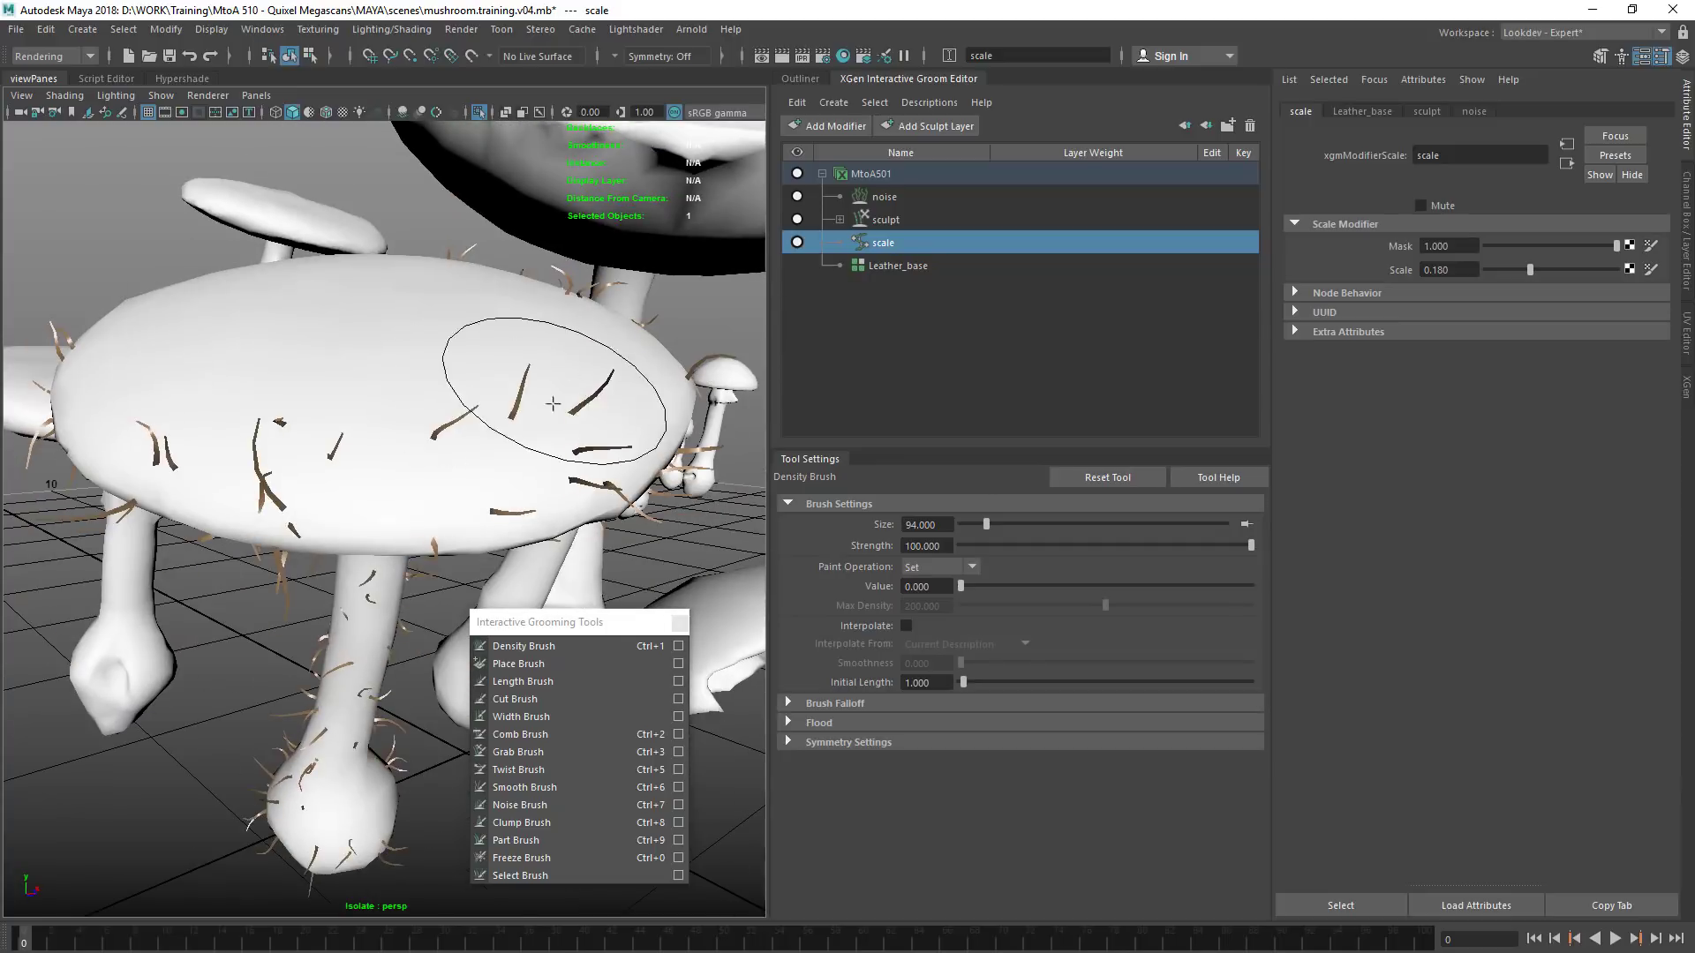
mouse_move(189, 409)
left_mouse_down("alt")
mouse_move(446, 439)
mouse_move(423, 423)
left_mouse_up("alt")
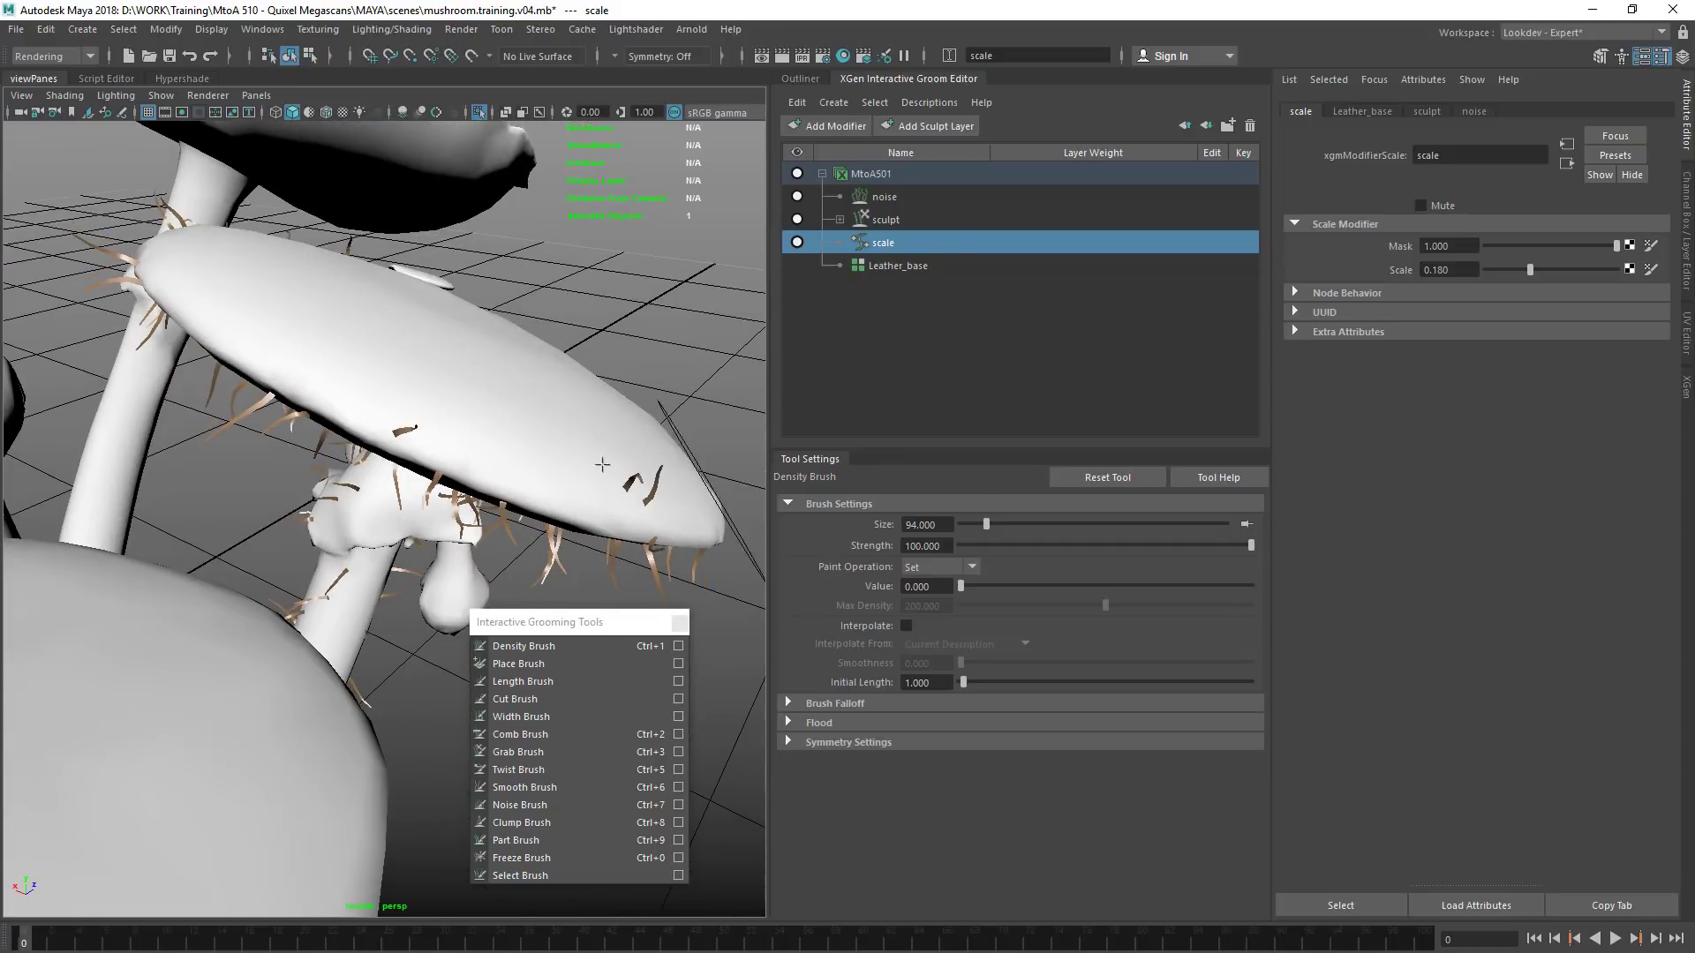
mouse_move(401, 338)
left_mouse_down("alt")
mouse_move(496, 310)
mouse_move(609, 168)
mouse_move(331, 331)
left_mouse_up("alt")
mouse_move(513, 335)
left_mouse_down("alt")
mouse_move(299, 280)
mouse_move(320, 302)
mouse_move(518, 277)
mouse_move(221, 388)
mouse_move(499, 334)
left_mouse_up("alt")
left_click_drag(617, 329, 415, 406, "alt")
left_click_drag(273, 415, 508, 113, "alt")
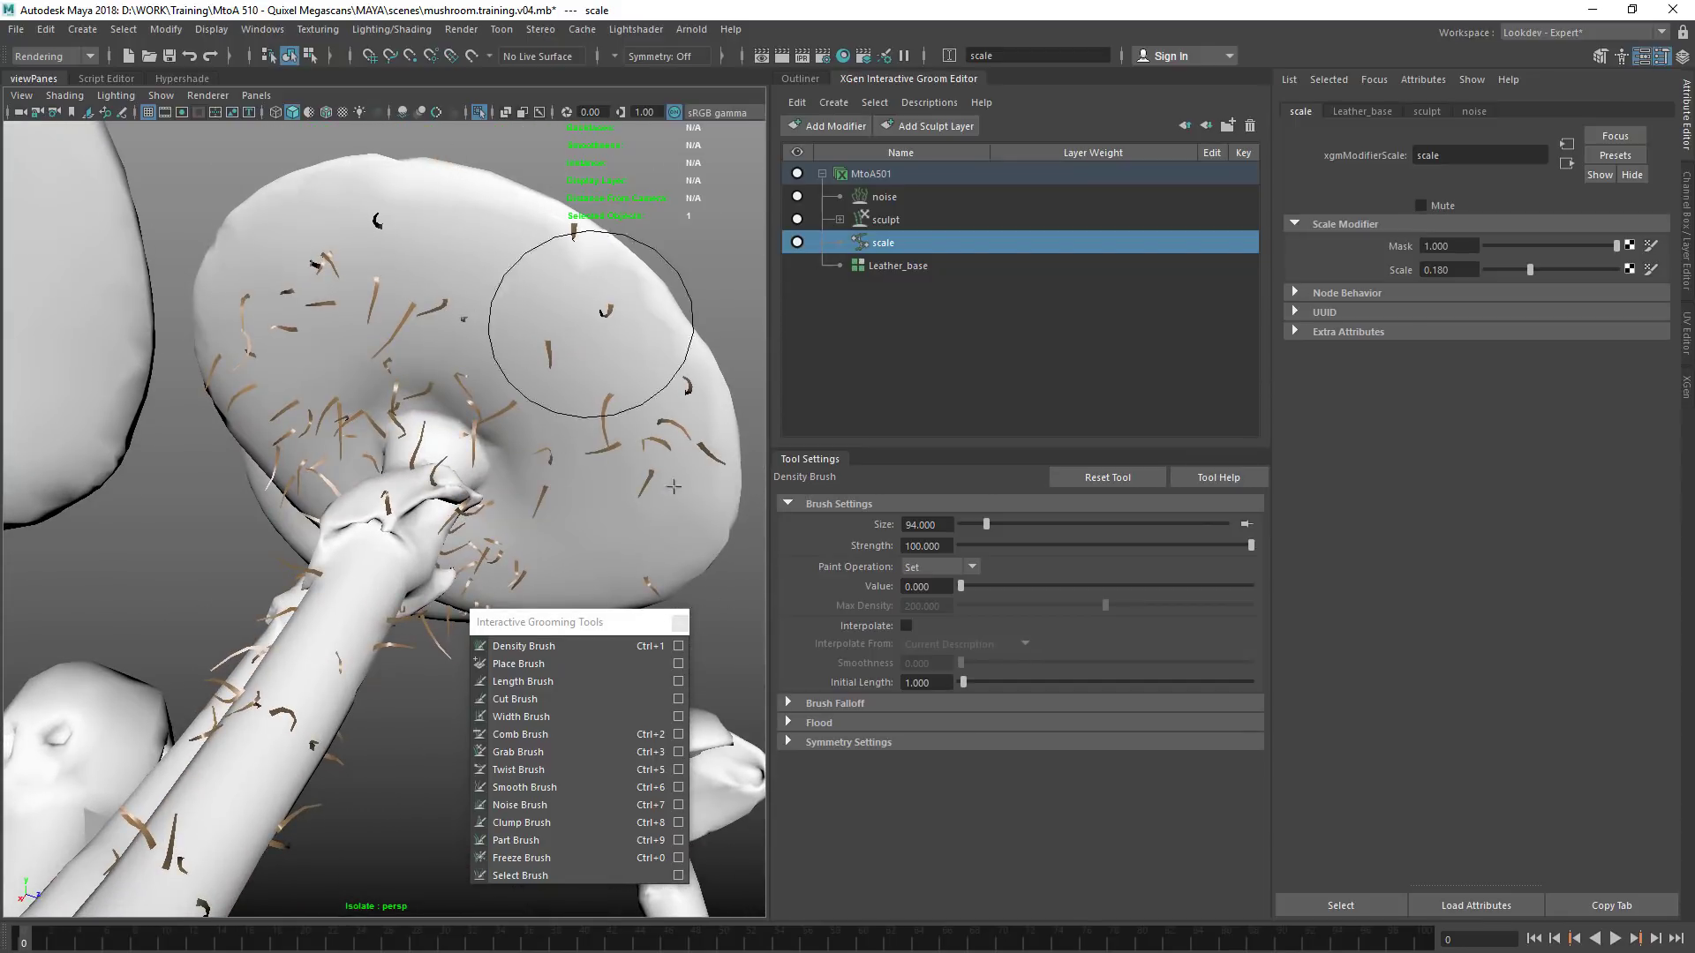
Switch to the Length Brush in Scale operation with a strength of 3.670 and an increment of -1.000
left_click(678, 684)
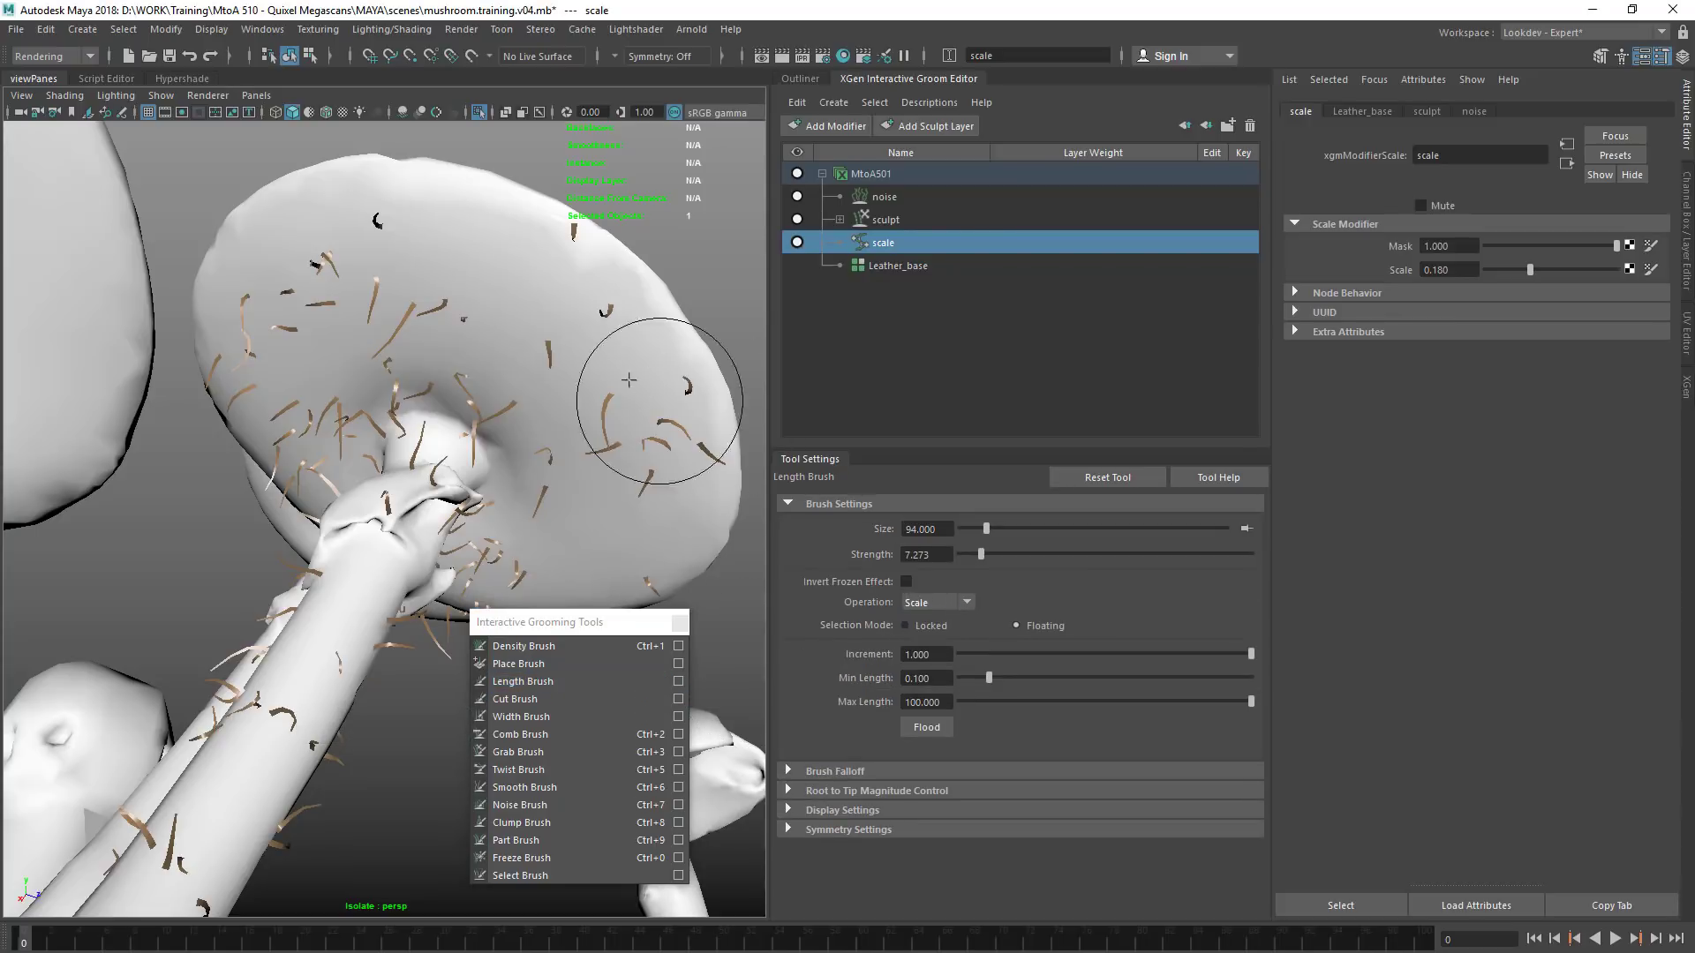
left_click_drag(625, 454, 615, 387, "alt")
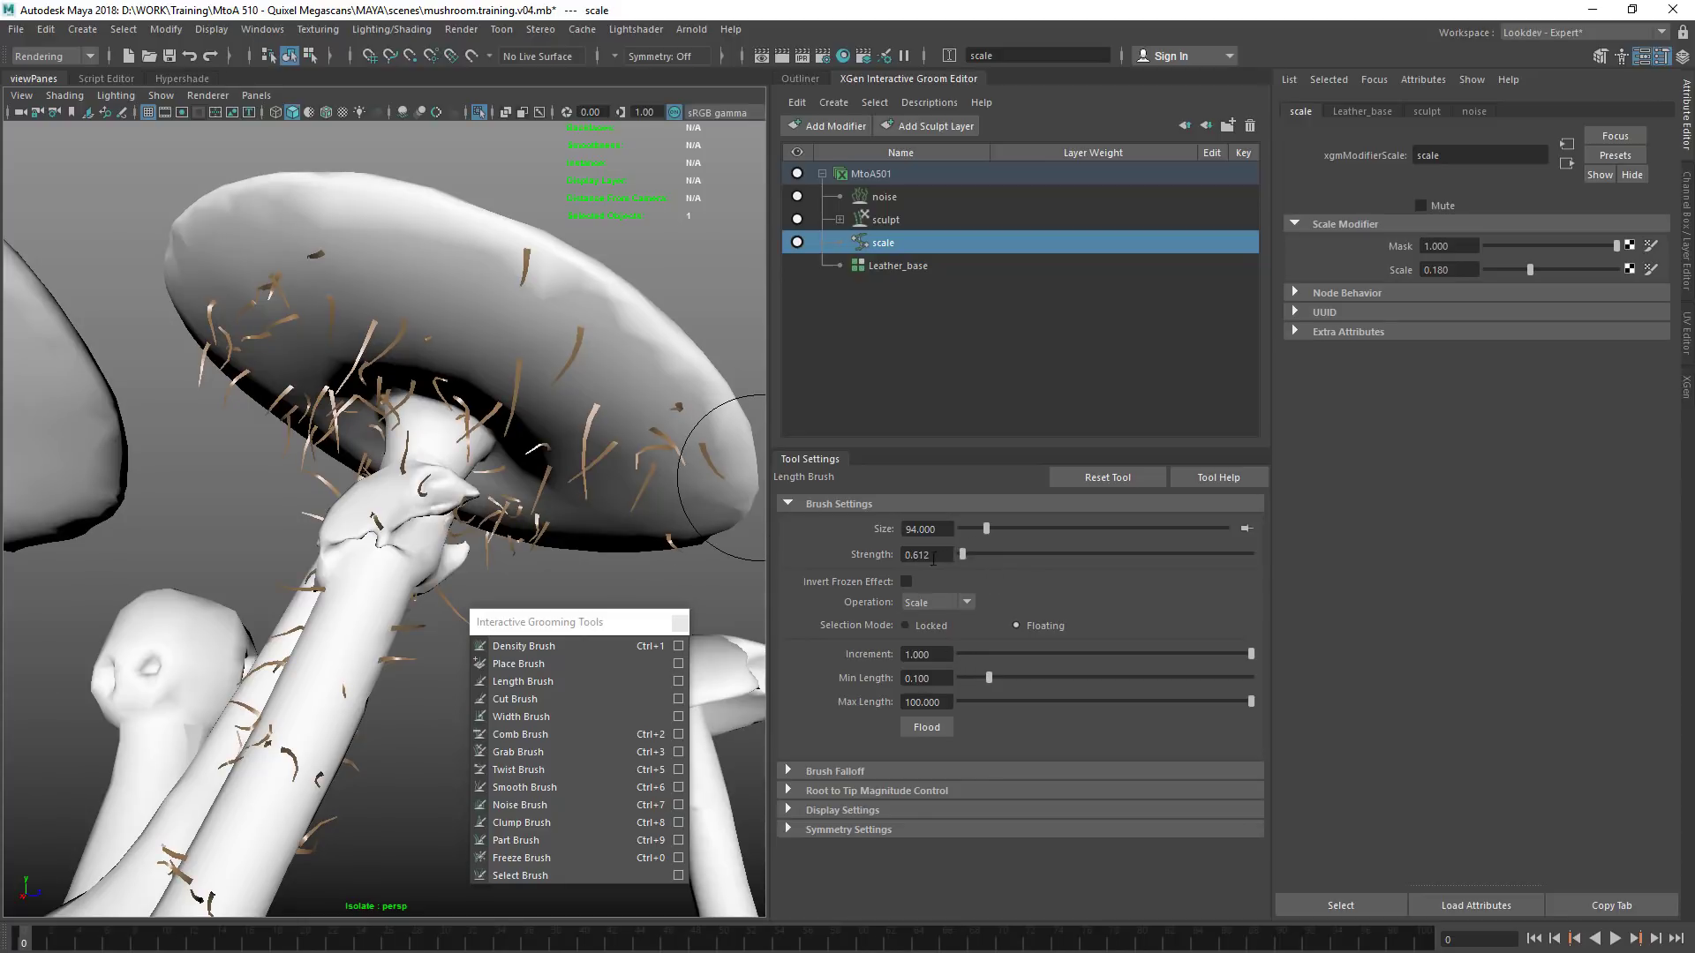
left_click(958, 609)
left_click(982, 653)
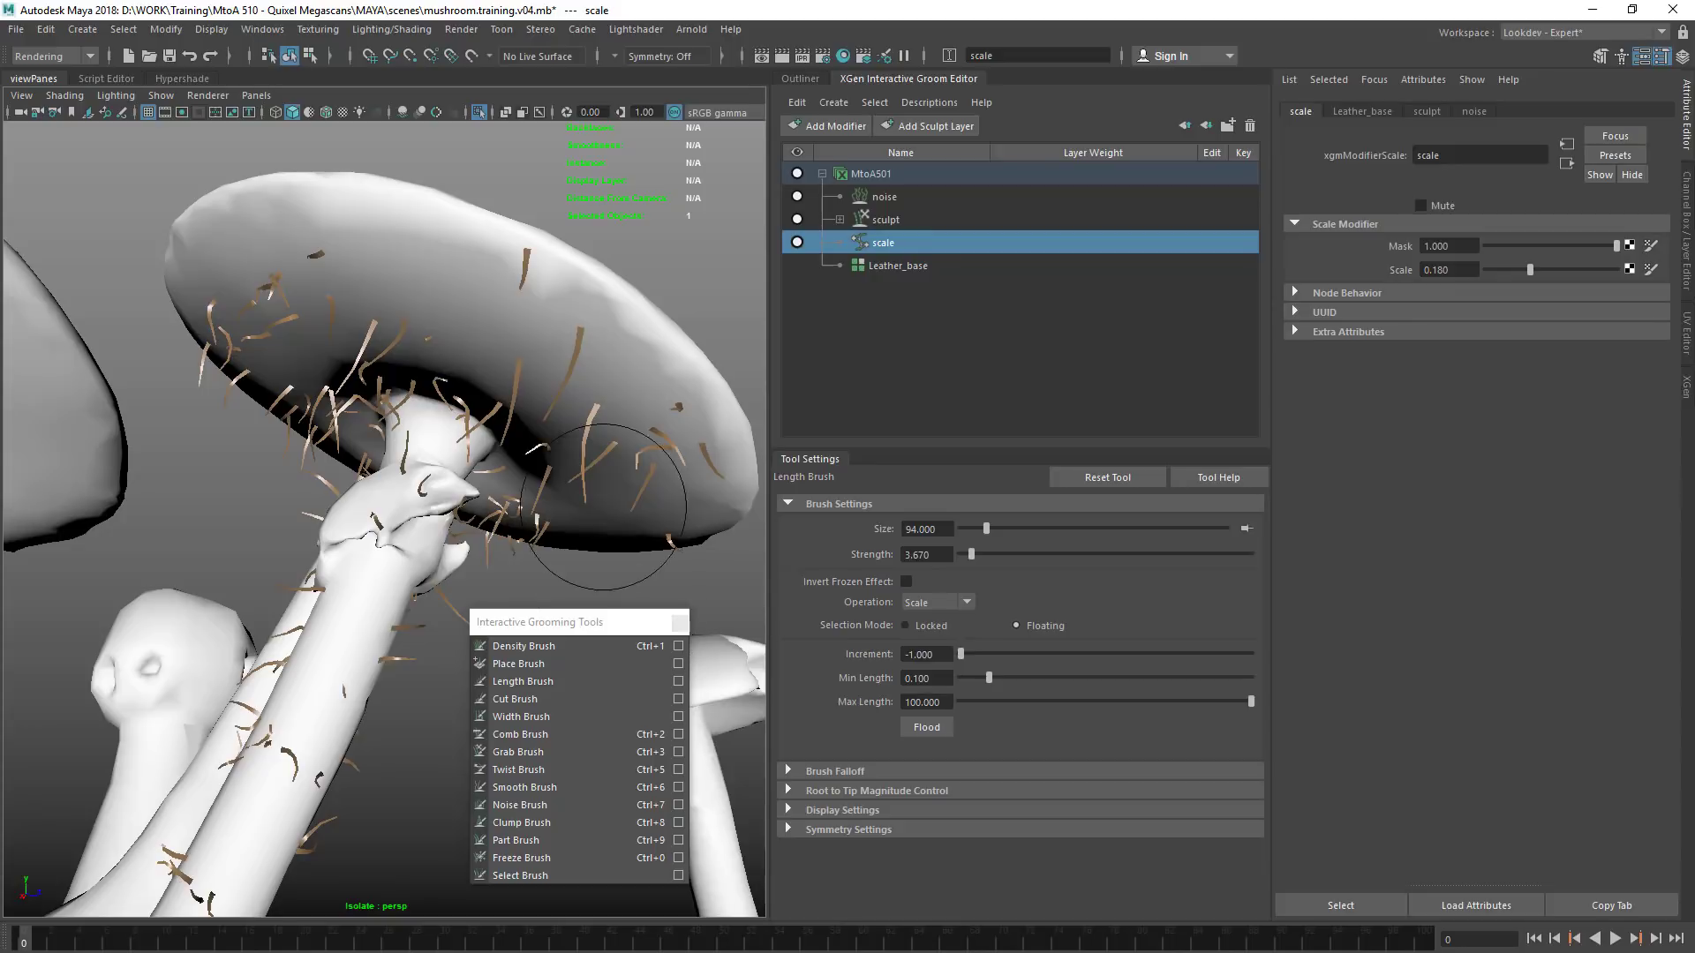
Shorten the fibres on the cap's rim and underside with Length Brush strokes
mouse_move(556, 276)
left_mouse_down("alt")
mouse_move(606, 269)
mouse_move(708, 416)
left_mouse_up("alt")
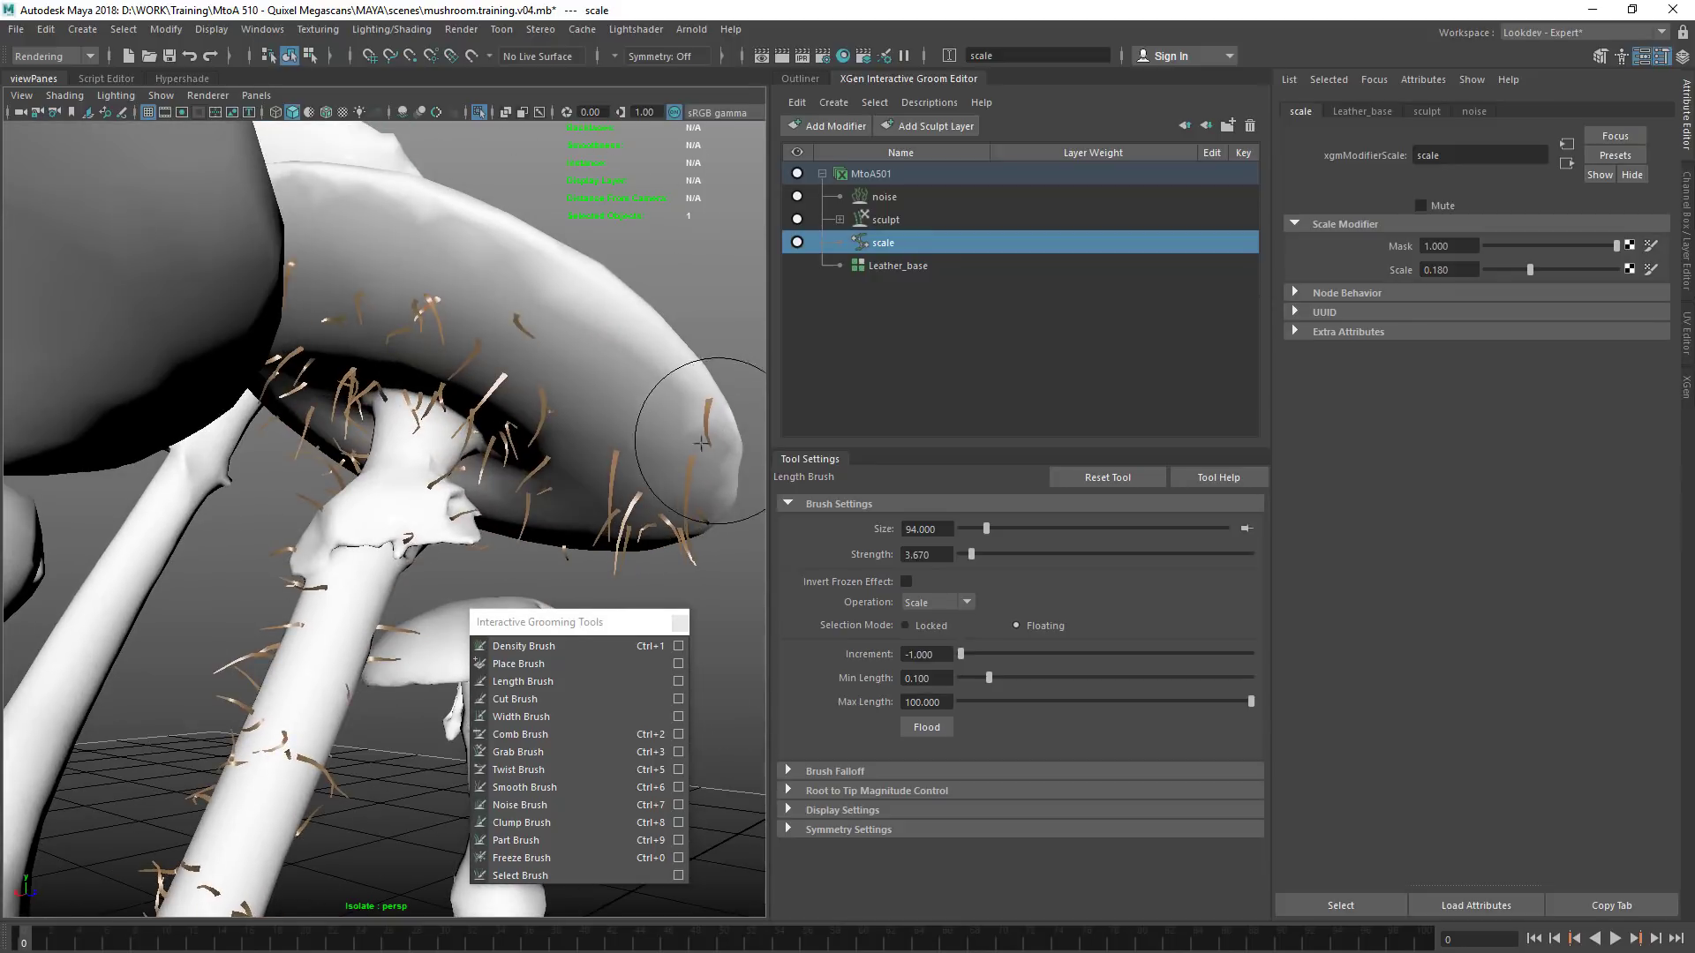
left_click_drag(632, 481, 645, 457, "alt")
left_click_drag(420, 323, 434, 281, "alt")
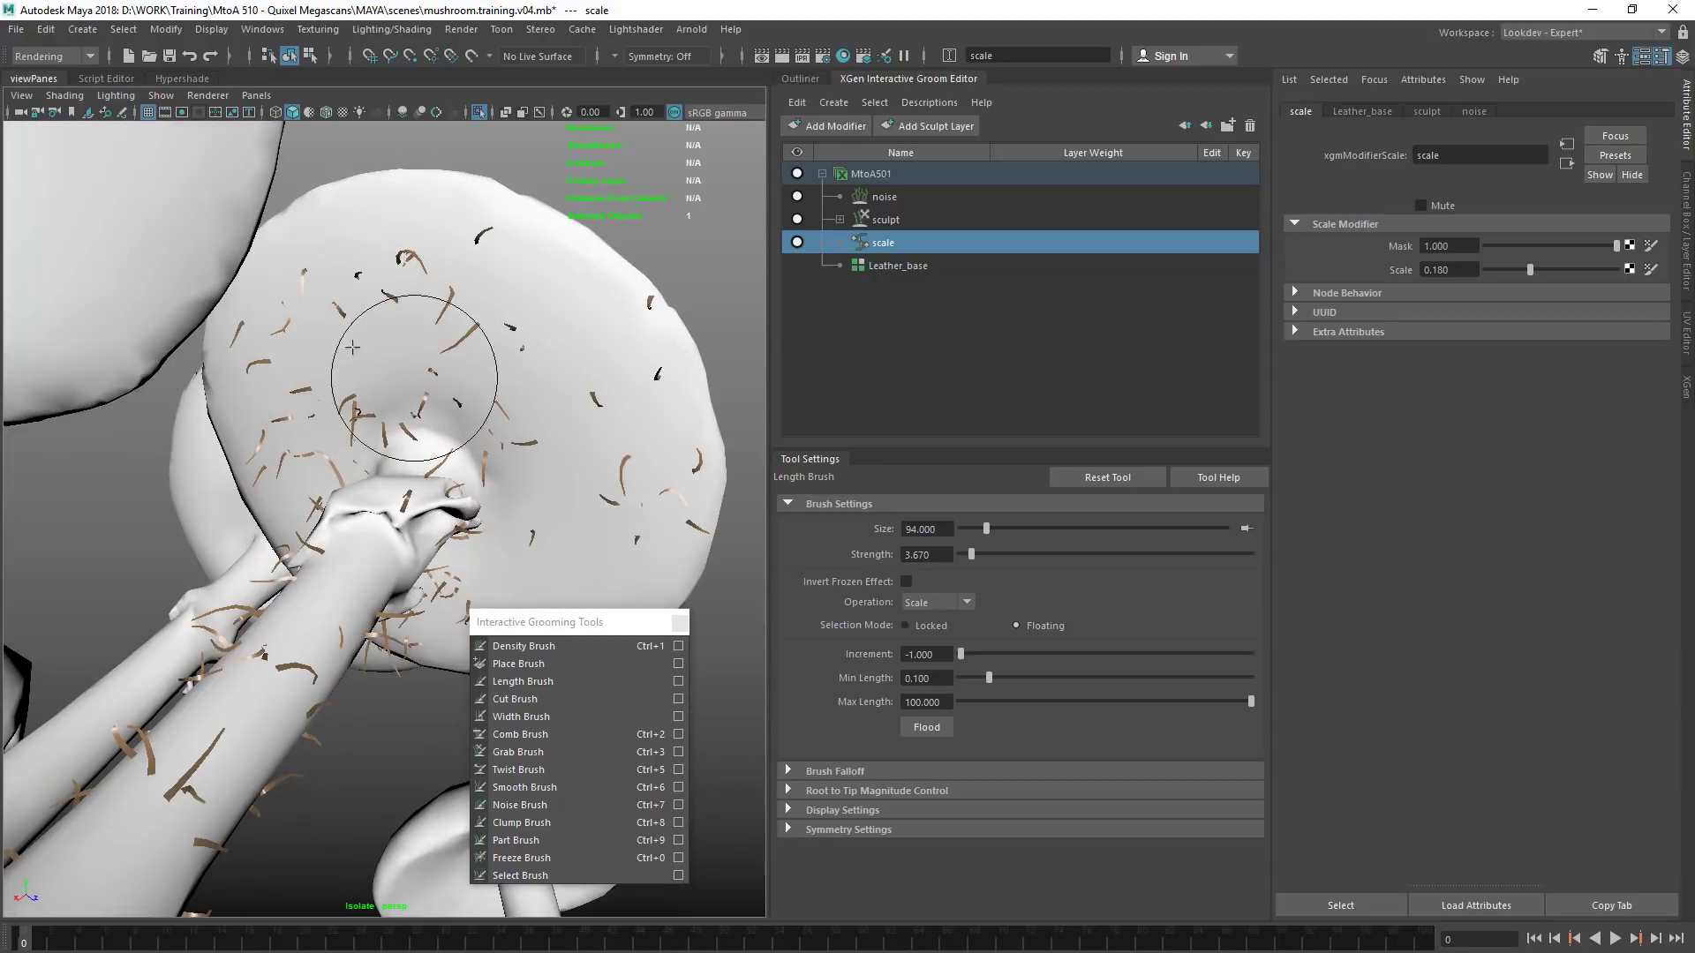
left_click_drag(507, 464, 521, 474, "alt")
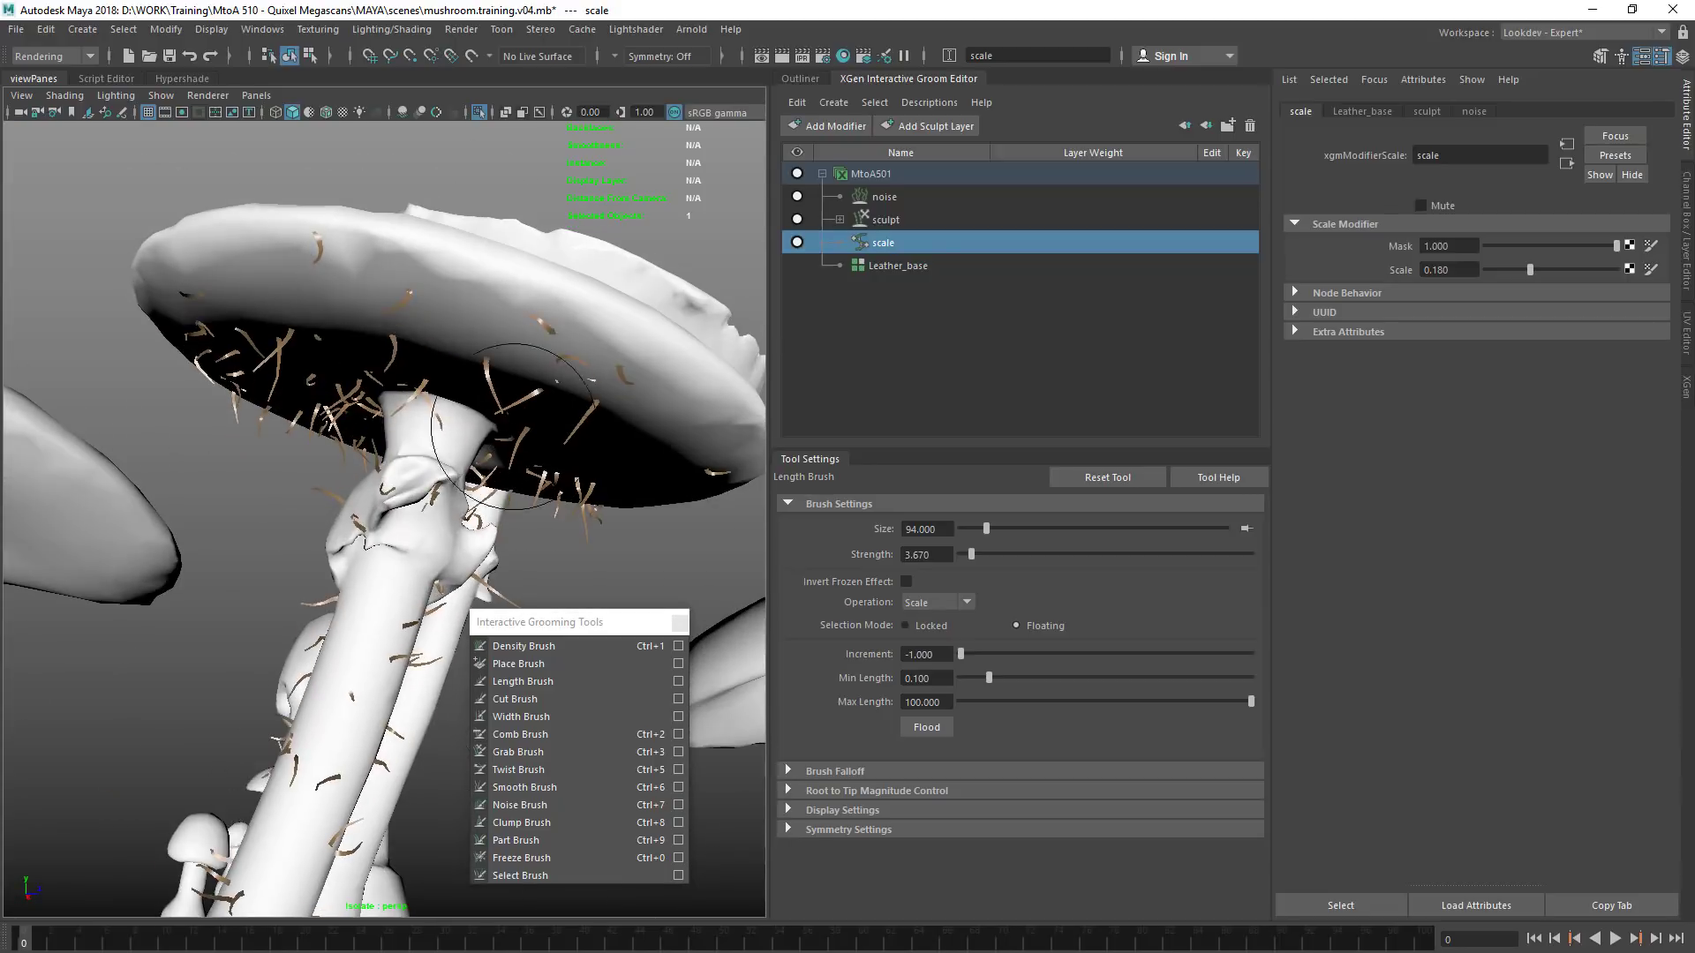
left_click_drag(530, 284, 567, 283, "alt")
mouse_move(568, 492)
left_mouse_down("alt")
mouse_move(529, 434)
mouse_move(598, 378)
left_mouse_up("alt")
mouse_move(241, 429)
left_mouse_down("alt")
mouse_move(339, 452)
mouse_move(515, 412)
mouse_move(517, 590)
left_mouse_up("alt")
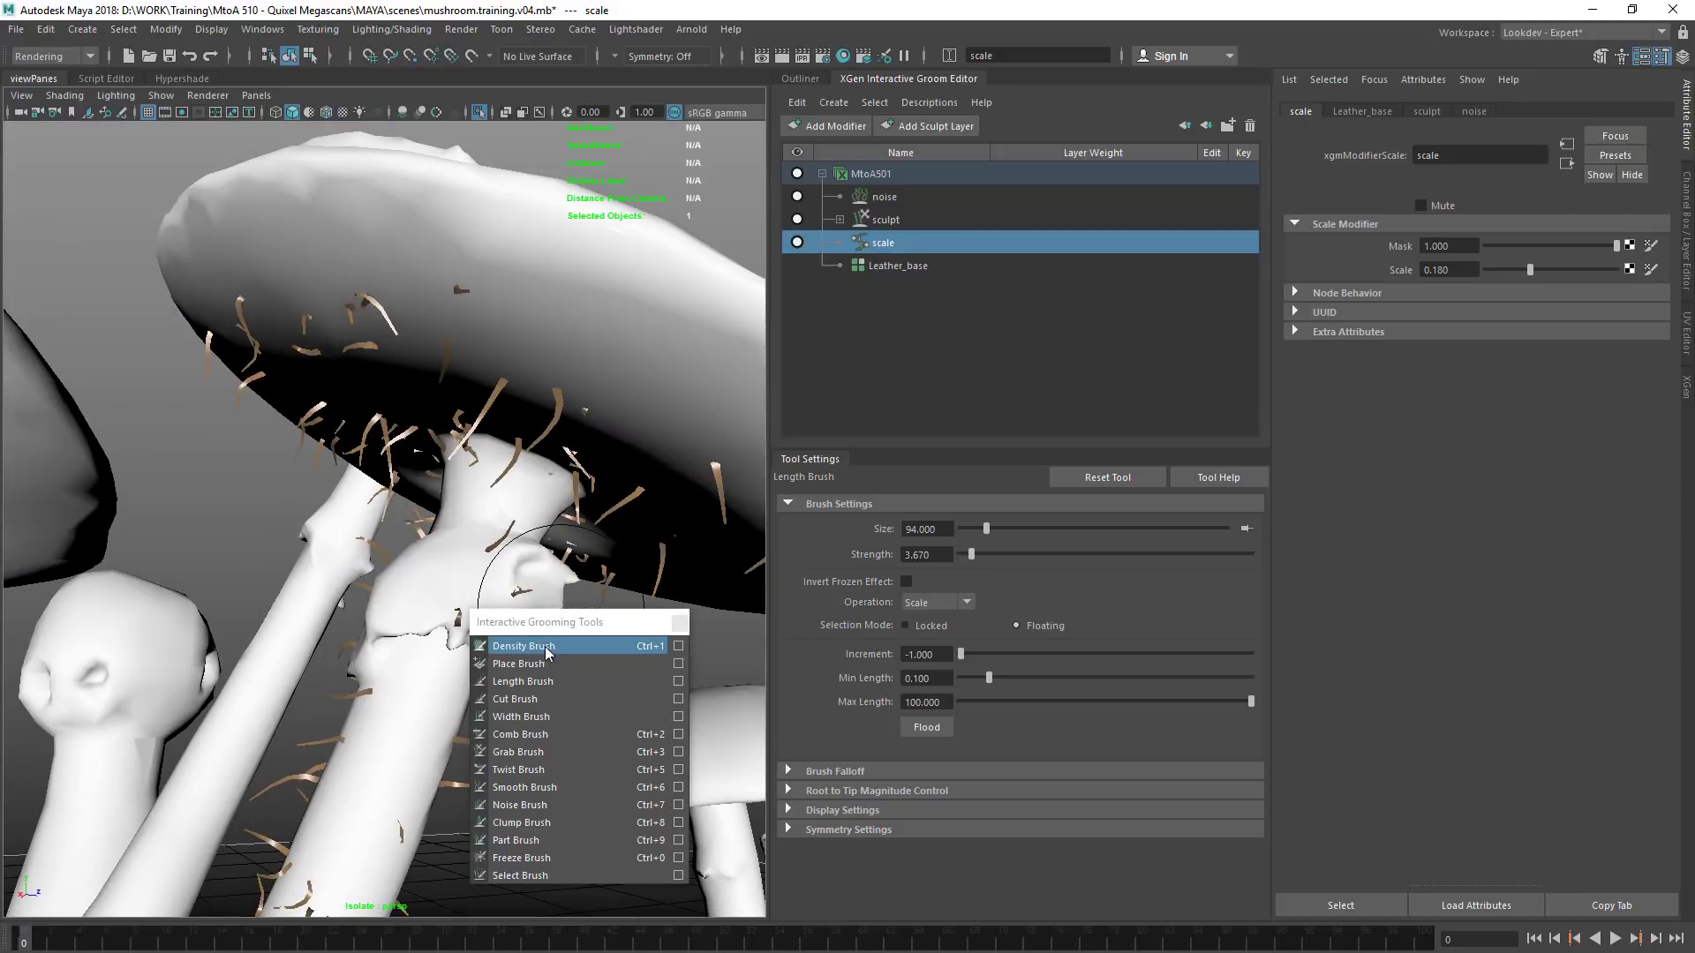
Activate the Density Brush with the Increase paint operation and a value of about 10.4
left_click(547, 649)
left_click(955, 574)
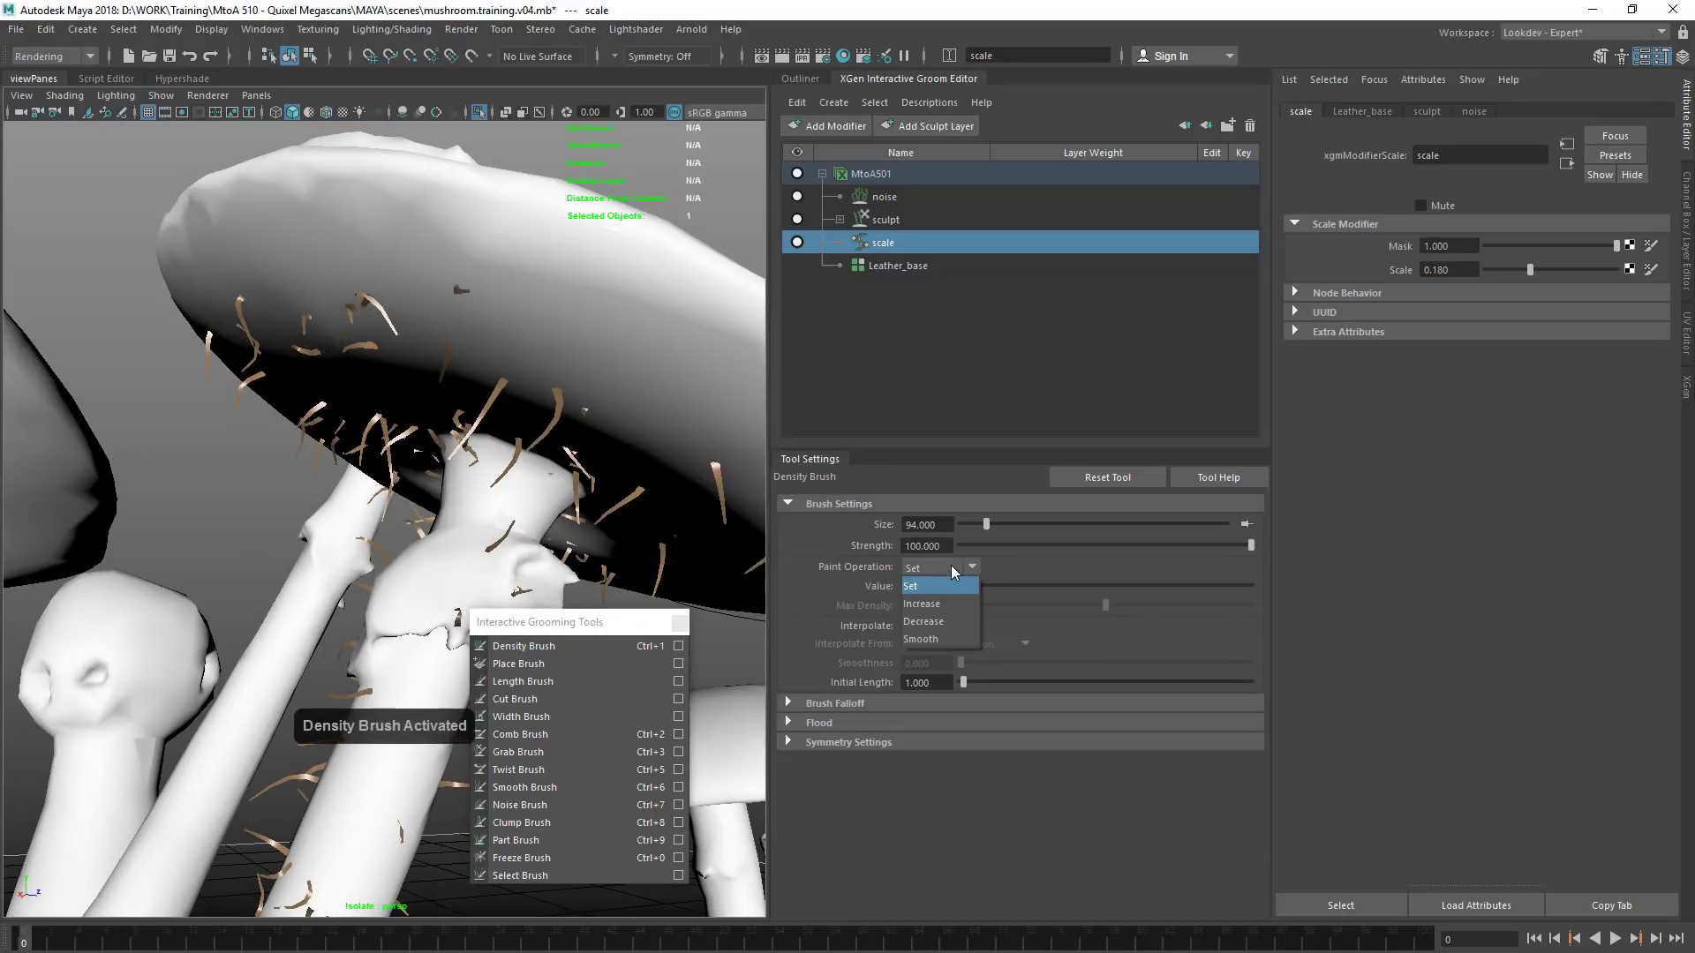
left_click(957, 586)
left_click(943, 573)
left_click(923, 604)
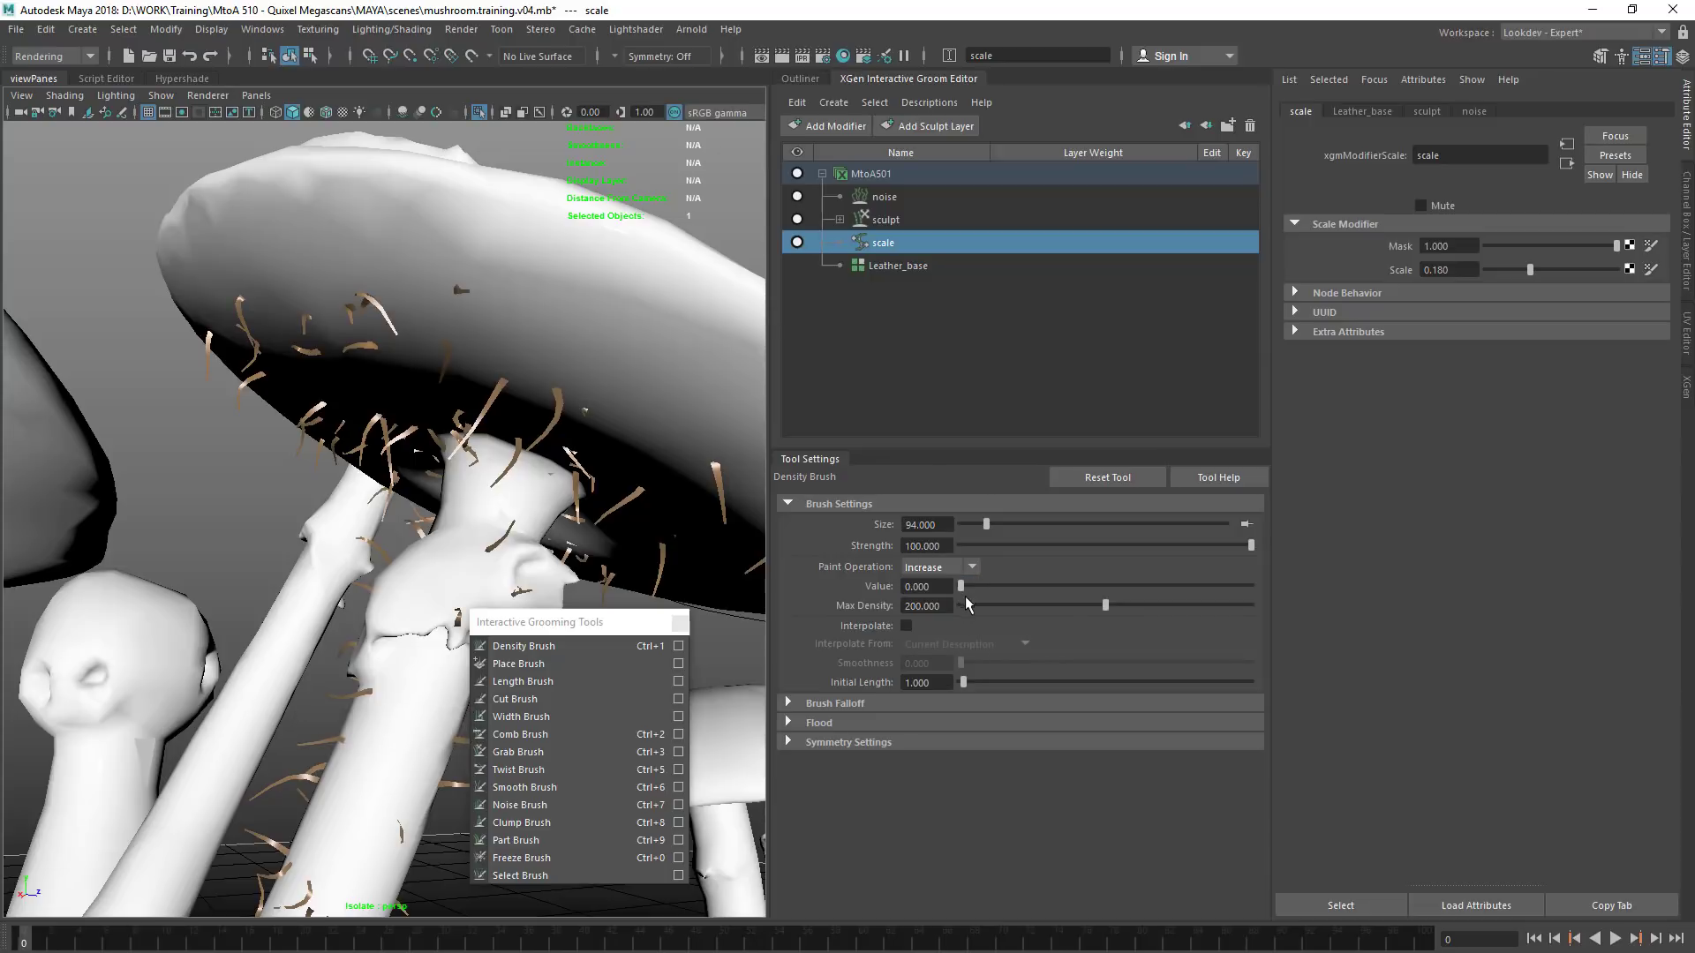
left_click_drag(992, 594, 991, 593)
Paint additional fibres across the underside of the red mushroom's cap with the Density Brush
left_click_drag(609, 442, 613, 354, "alt")
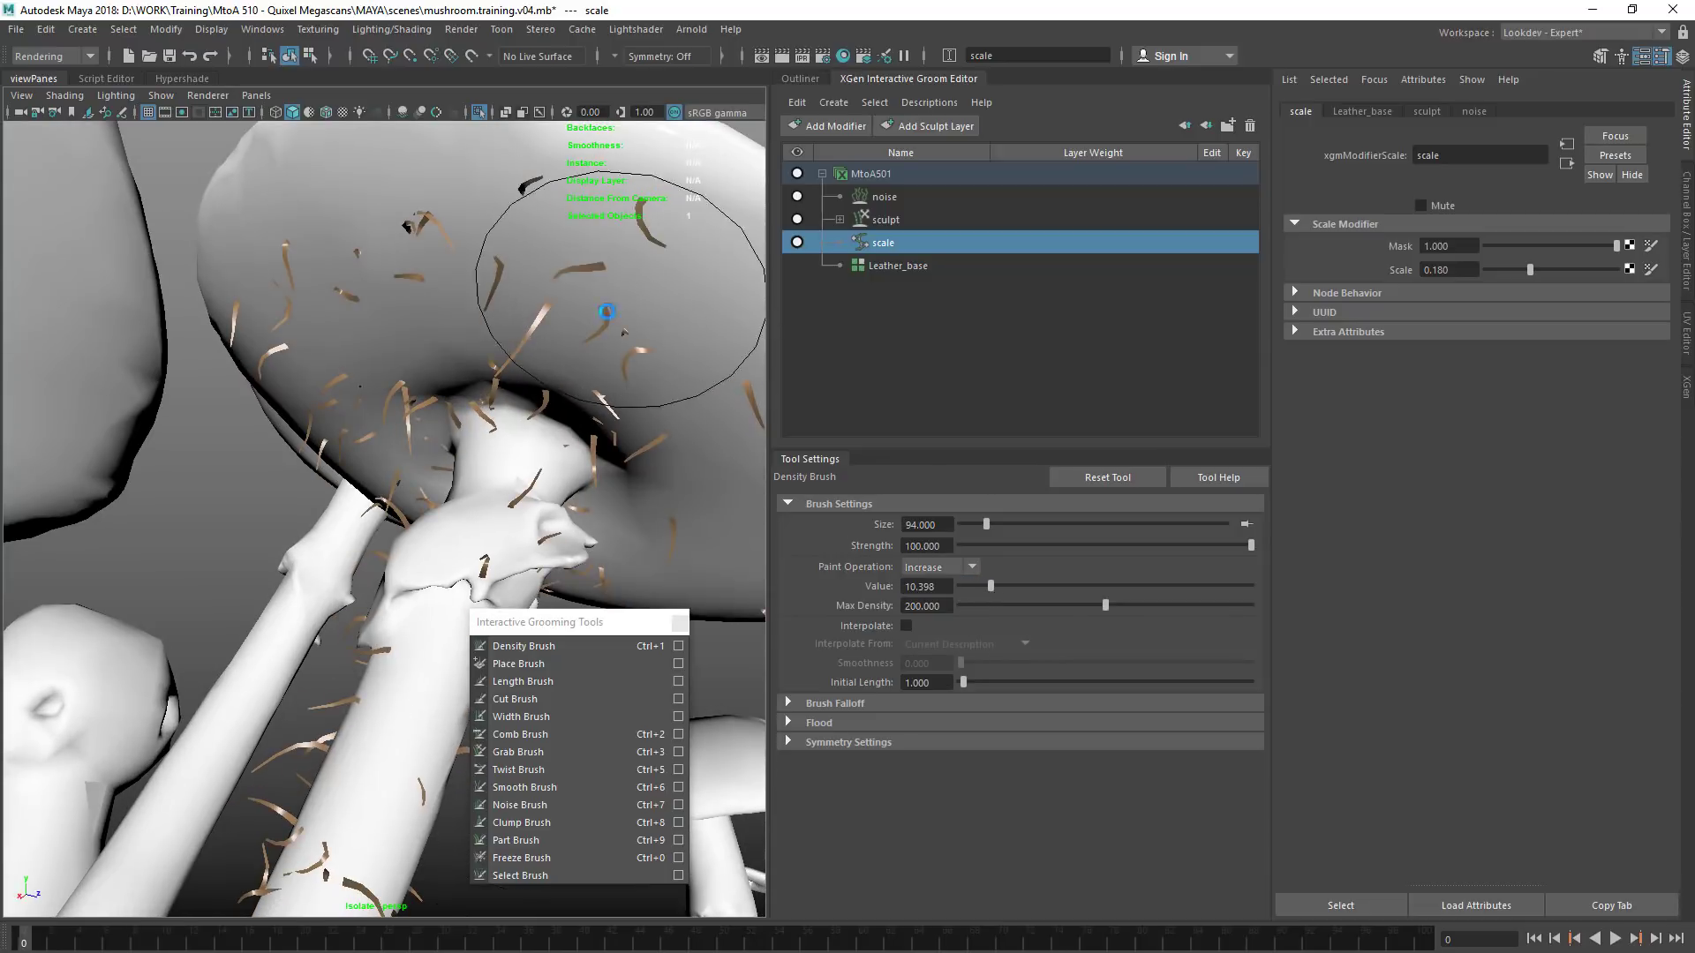
right_click_drag(624, 265, 521, 424, "alt")
mouse_move(521, 468)
left_mouse_down("alt")
mouse_move(539, 367)
mouse_move(605, 499)
mouse_move(581, 532)
mouse_move(614, 507)
left_mouse_up("alt")
mouse_move(535, 380)
left_mouse_down()
mouse_move(432, 425)
mouse_move(508, 380)
left_mouse_up()
mouse_move(422, 463)
left_mouse_down()
mouse_move(371, 491)
mouse_move(331, 587)
mouse_move(495, 495)
mouse_move(481, 424)
left_mouse_up()
mouse_move(415, 349)
left_mouse_down()
mouse_move(506, 308)
mouse_move(617, 381)
left_mouse_up()
mouse_move(609, 398)
left_mouse_down("alt")
mouse_move(492, 441)
mouse_move(538, 433)
mouse_move(521, 424)
left_mouse_up("alt")
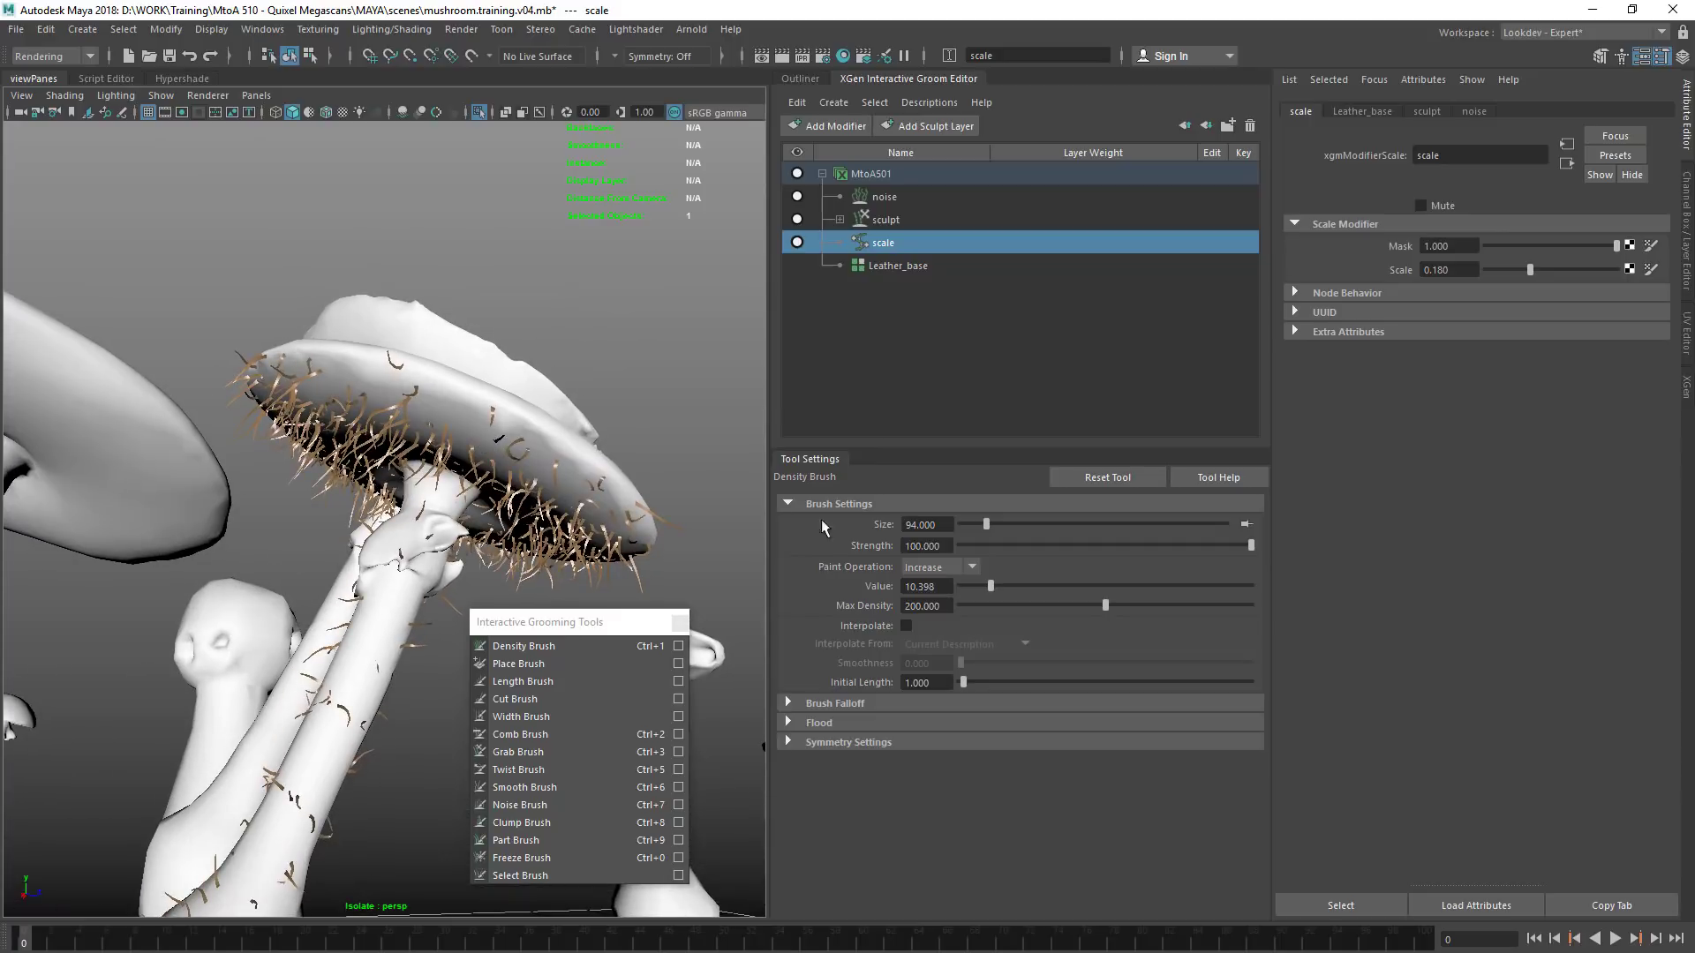
Shorten the fibres on the cap's rim and underside with the Length Brush, and set the scale modifier's Scale to 0.140
left_click(574, 680)
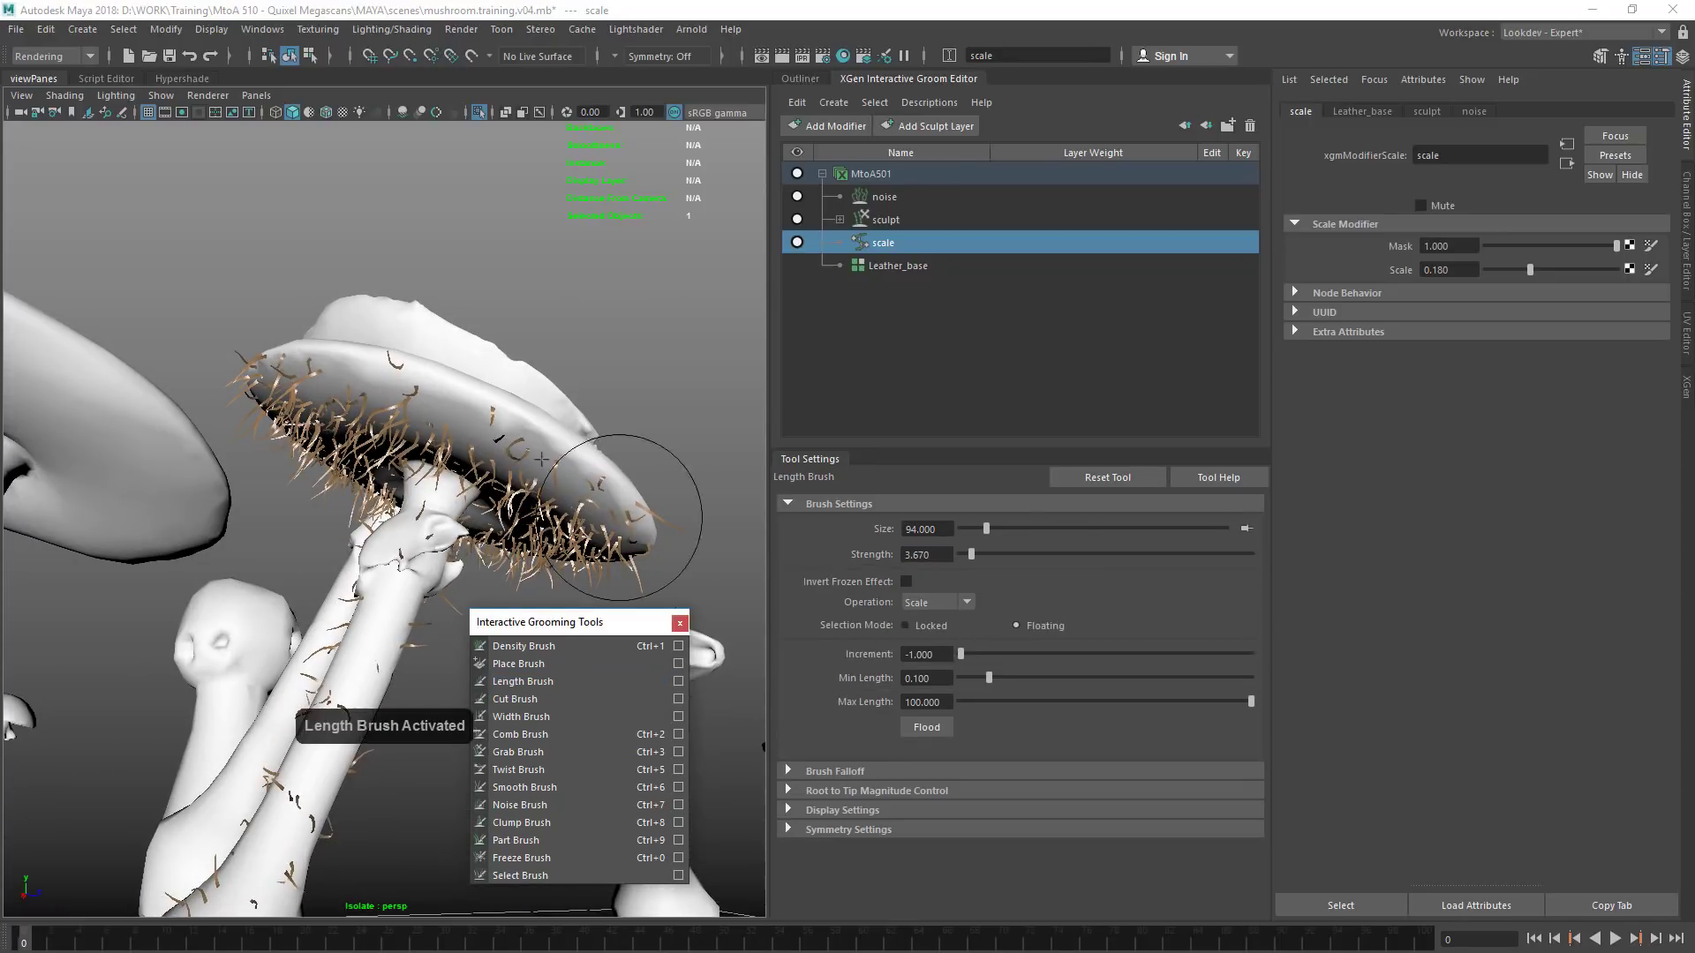
mouse_move(525, 477)
left_mouse_down("alt")
mouse_move(576, 475)
mouse_move(613, 419)
mouse_move(607, 439)
left_mouse_up("alt")
mouse_move(418, 499)
left_mouse_down("alt")
mouse_move(632, 389)
mouse_move(556, 419)
mouse_move(477, 499)
left_mouse_up("alt")
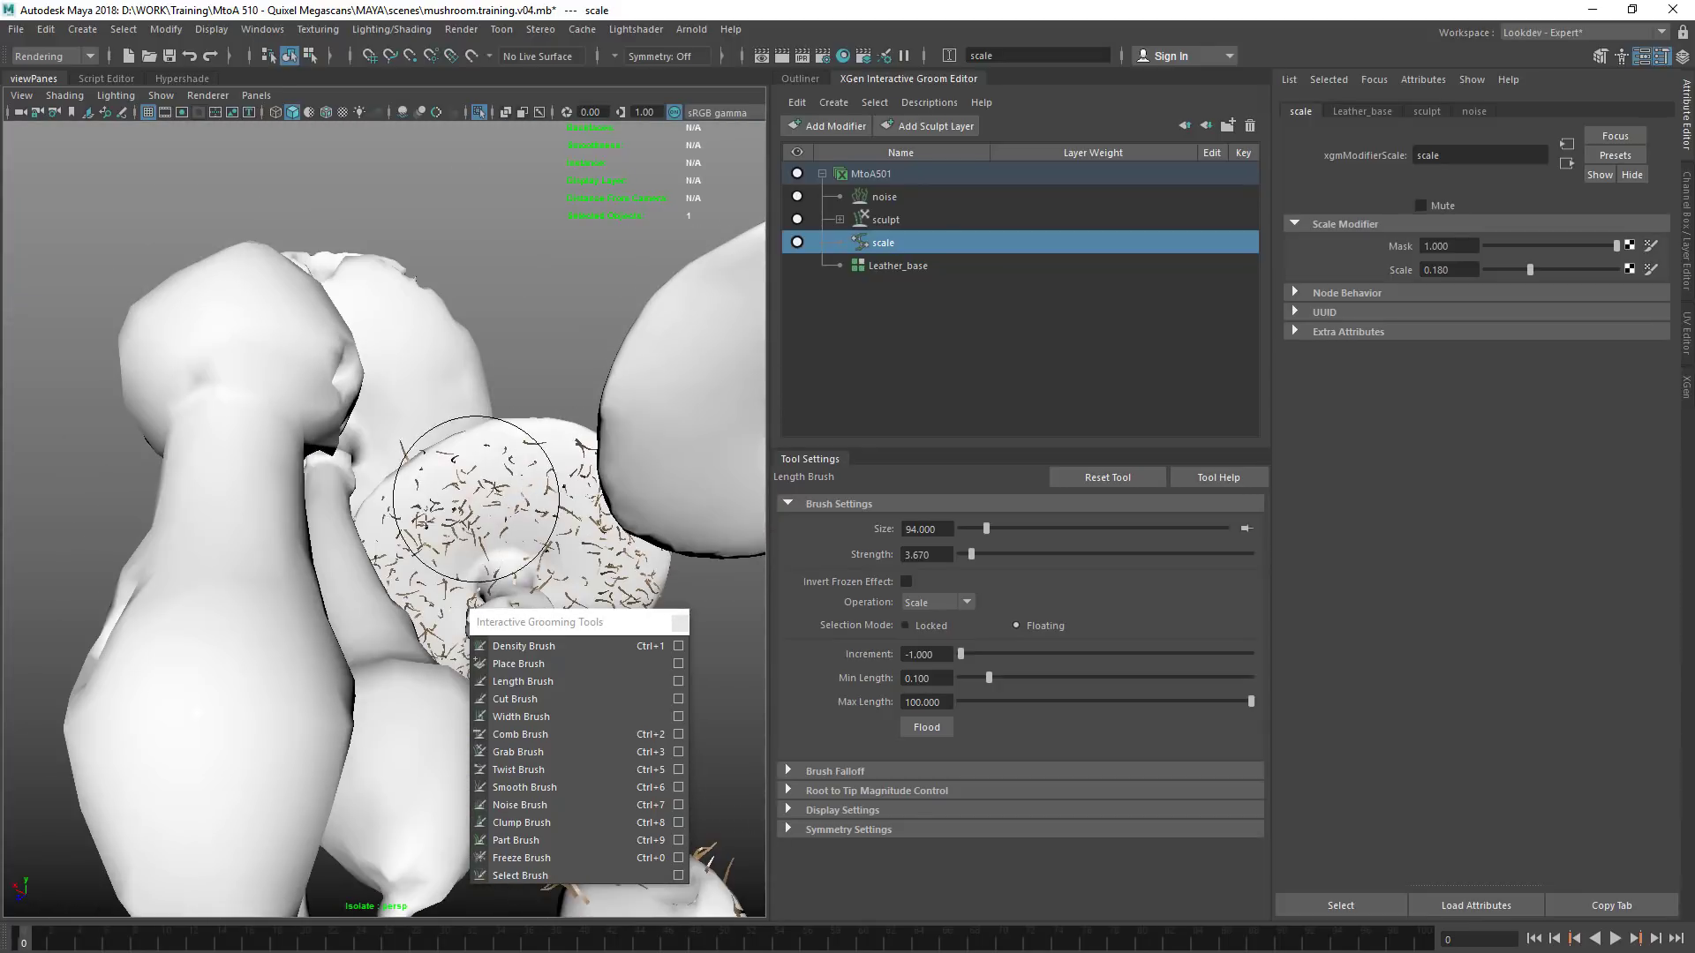
left_click_drag(548, 458, 448, 417, "alt")
mouse_move(478, 492)
left_mouse_down("alt")
mouse_move(431, 400)
mouse_move(406, 398)
left_mouse_up("alt")
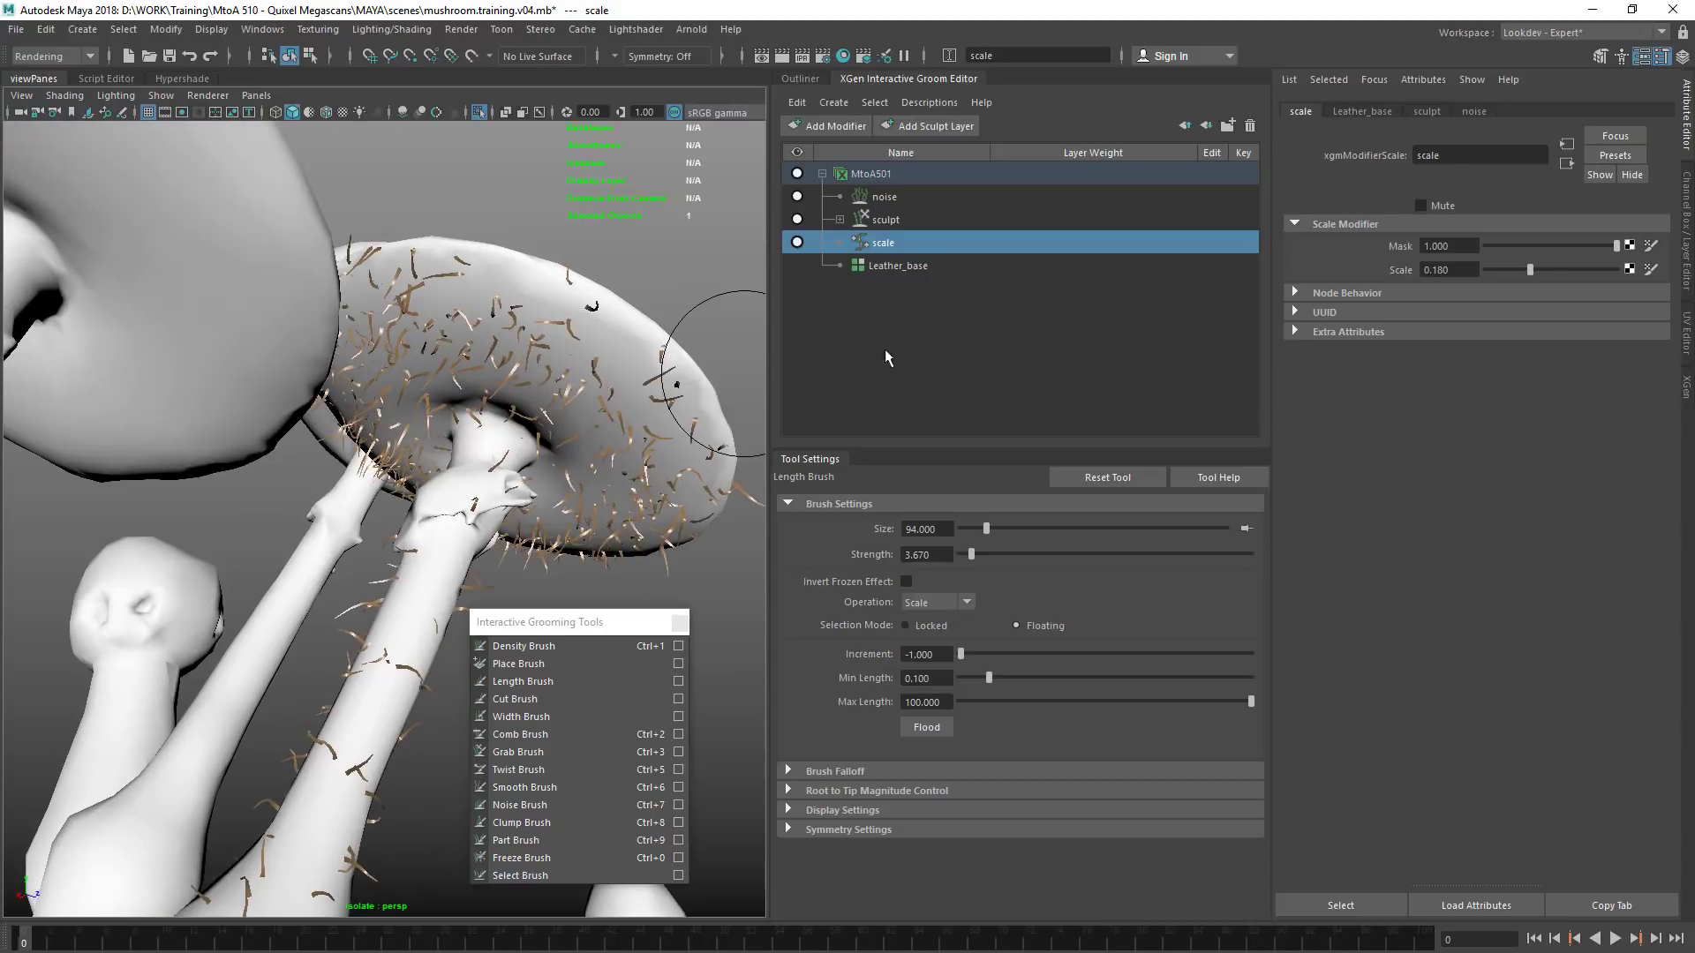
left_click_drag(1458, 268, 1454, 275, "ctrl")
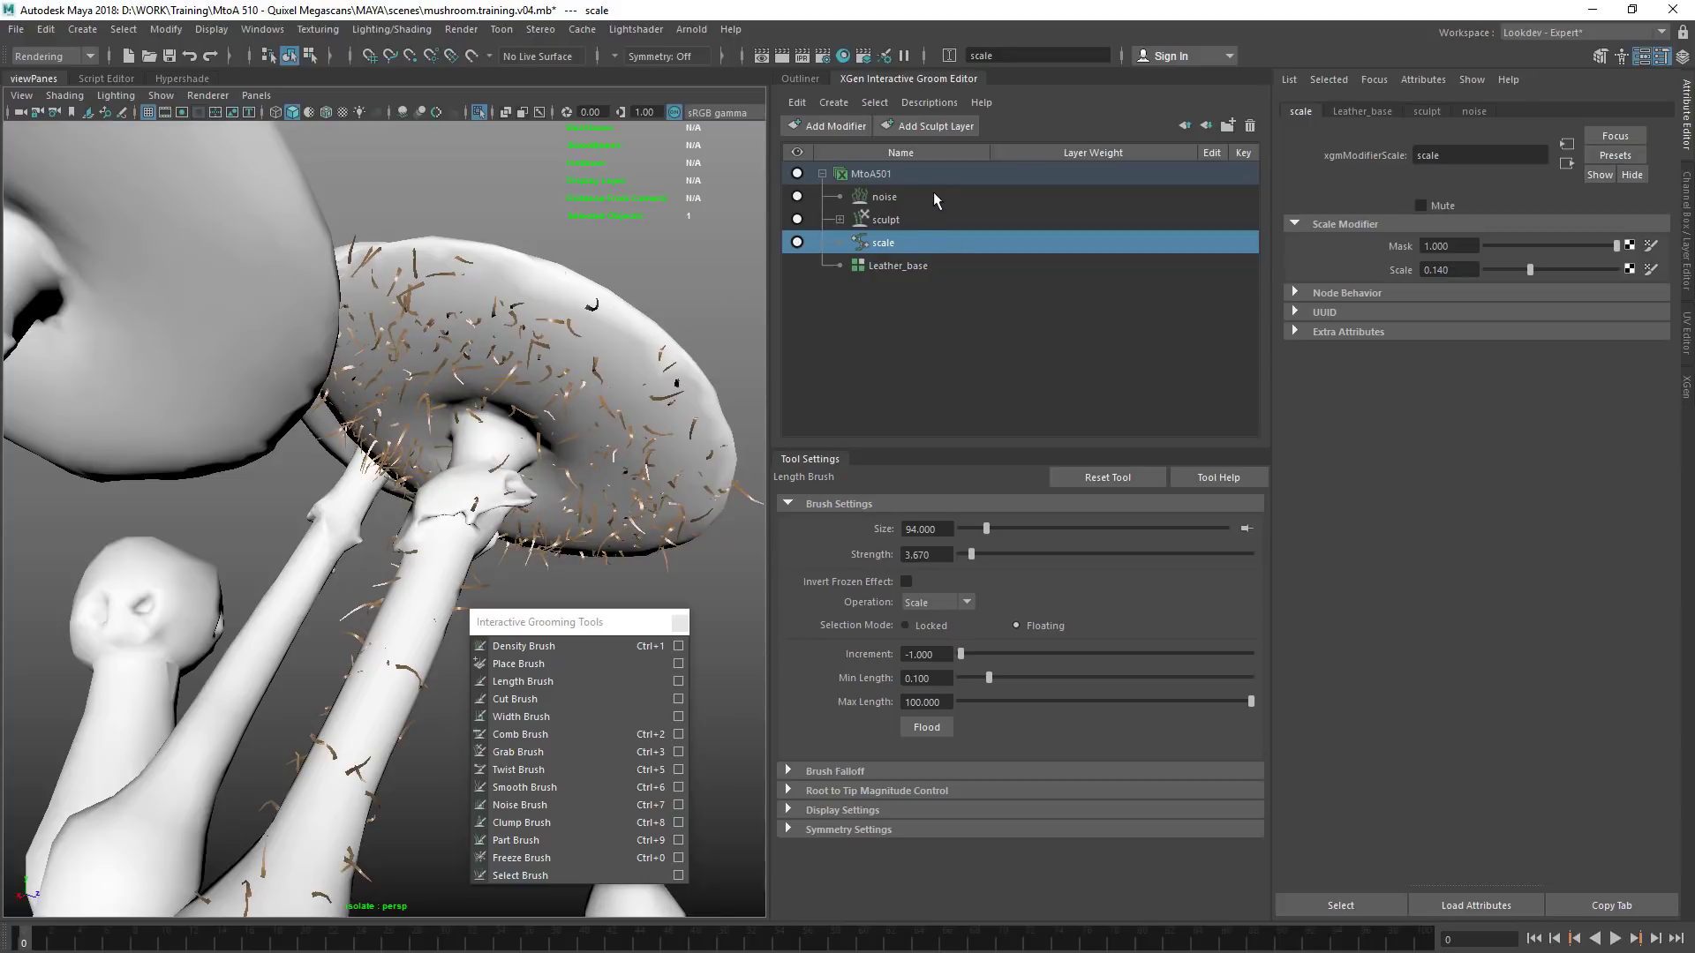
Set the noise modifier's Mask to 0.876 and its Preserve Length to 100
left_click(888, 197)
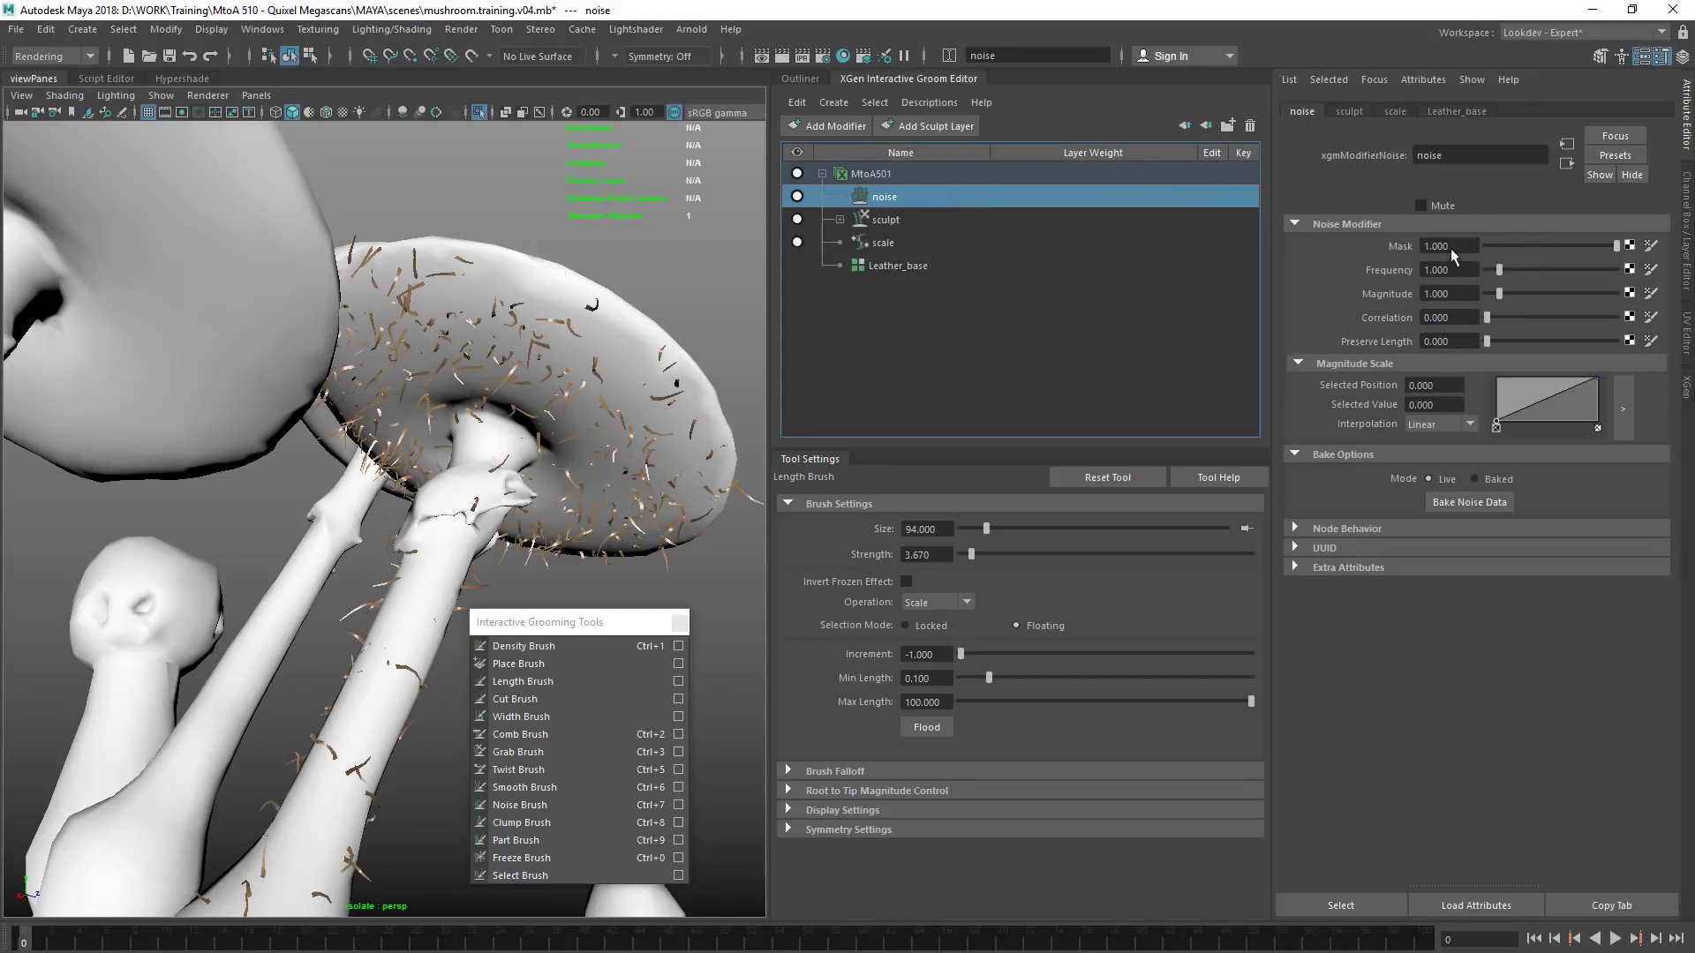
mouse_move(1508, 246)
left_mouse_down()
mouse_move(1434, 252)
mouse_move(1514, 251)
left_mouse_up()
mouse_move(663, 495)
left_mouse_down("alt")
mouse_move(503, 564)
mouse_move(620, 535)
mouse_move(669, 450)
mouse_move(661, 475)
left_mouse_up("alt")
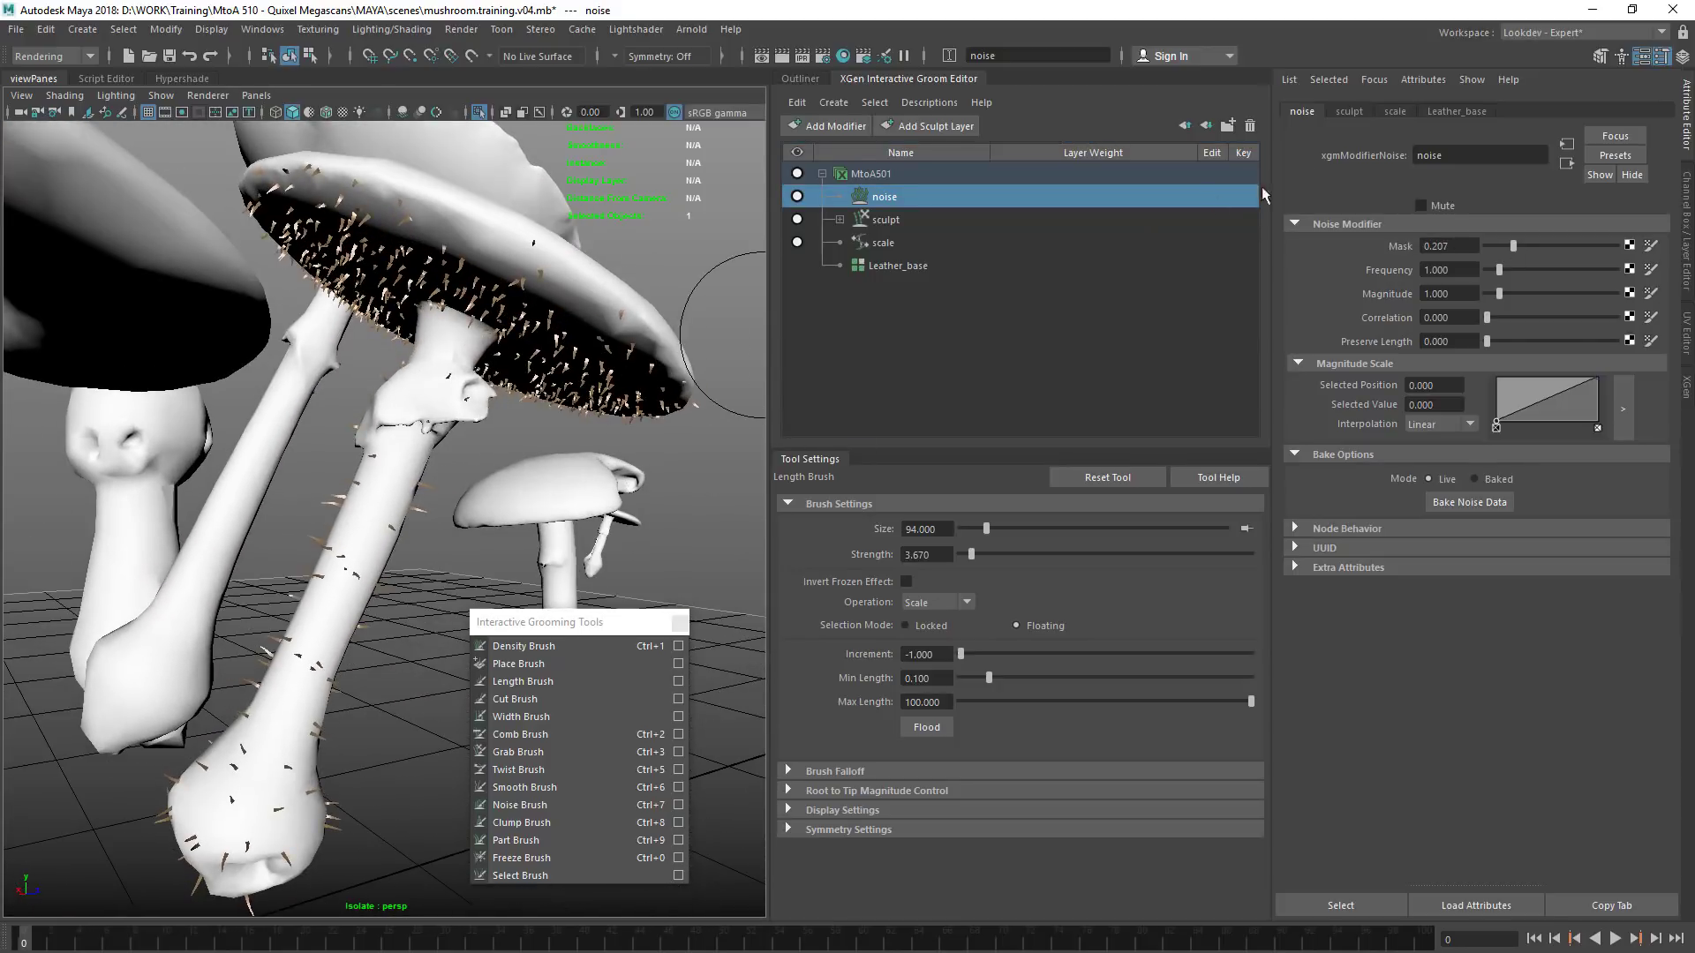
mouse_move(1513, 246)
left_mouse_down()
mouse_move(1558, 246)
mouse_move(1525, 252)
left_mouse_up()
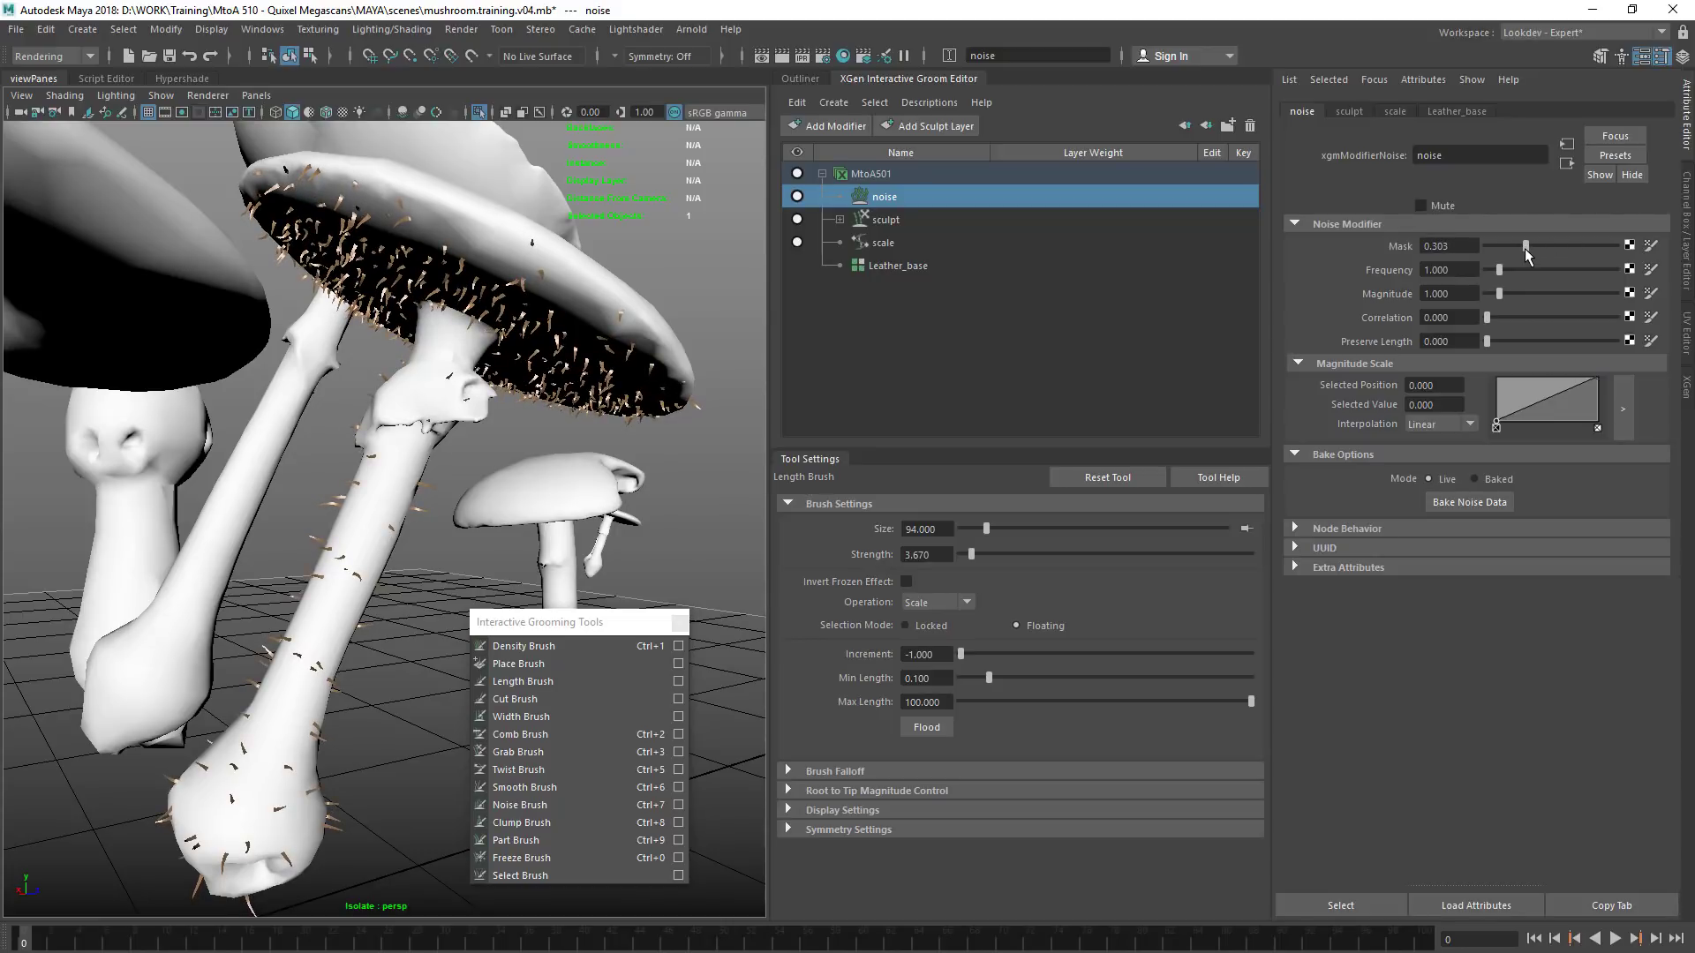
left_click_drag(1527, 347, 1619, 341)
left_click_drag(1536, 253, 1616, 253)
mouse_move(613, 438)
left_mouse_down("alt")
mouse_move(291, 565)
mouse_move(449, 458)
left_mouse_up("alt")
left_click_drag(539, 392, 676, 280, "alt")
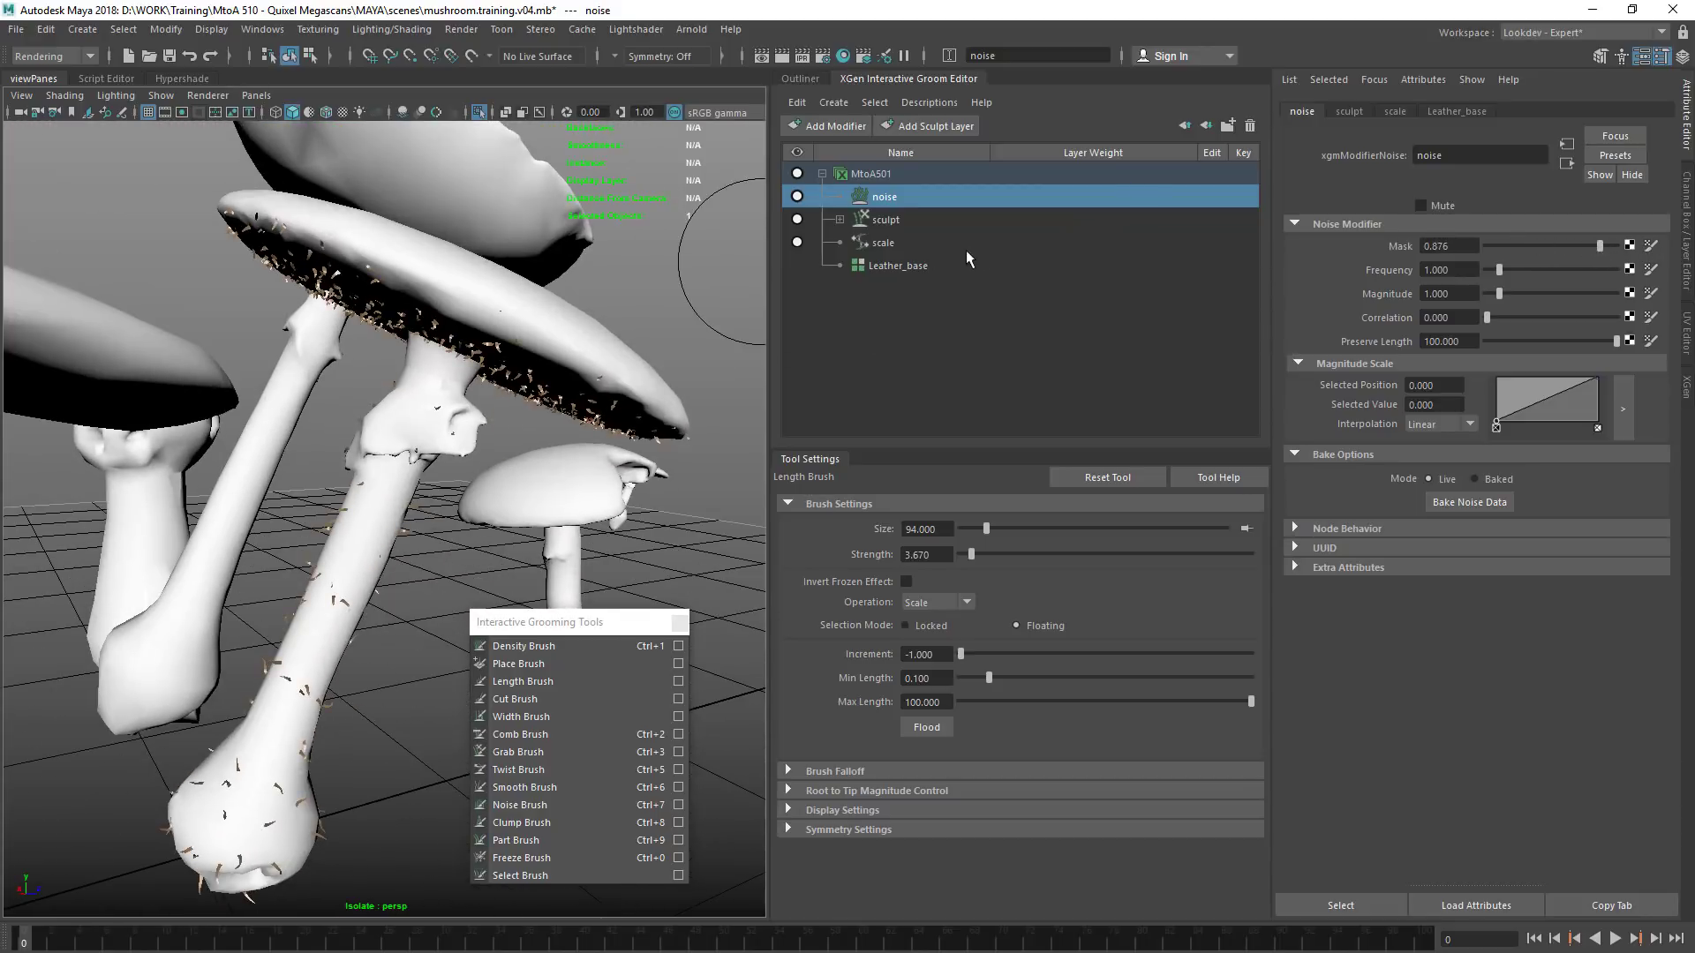
Refine the noise modifier with a Mask of 0.752 and a Preserve Length of about 68.3
left_click_drag(1577, 240, 1569, 246)
left_click_drag(1616, 342, 1575, 342)
left_click_drag(494, 476, 406, 468, "alt")
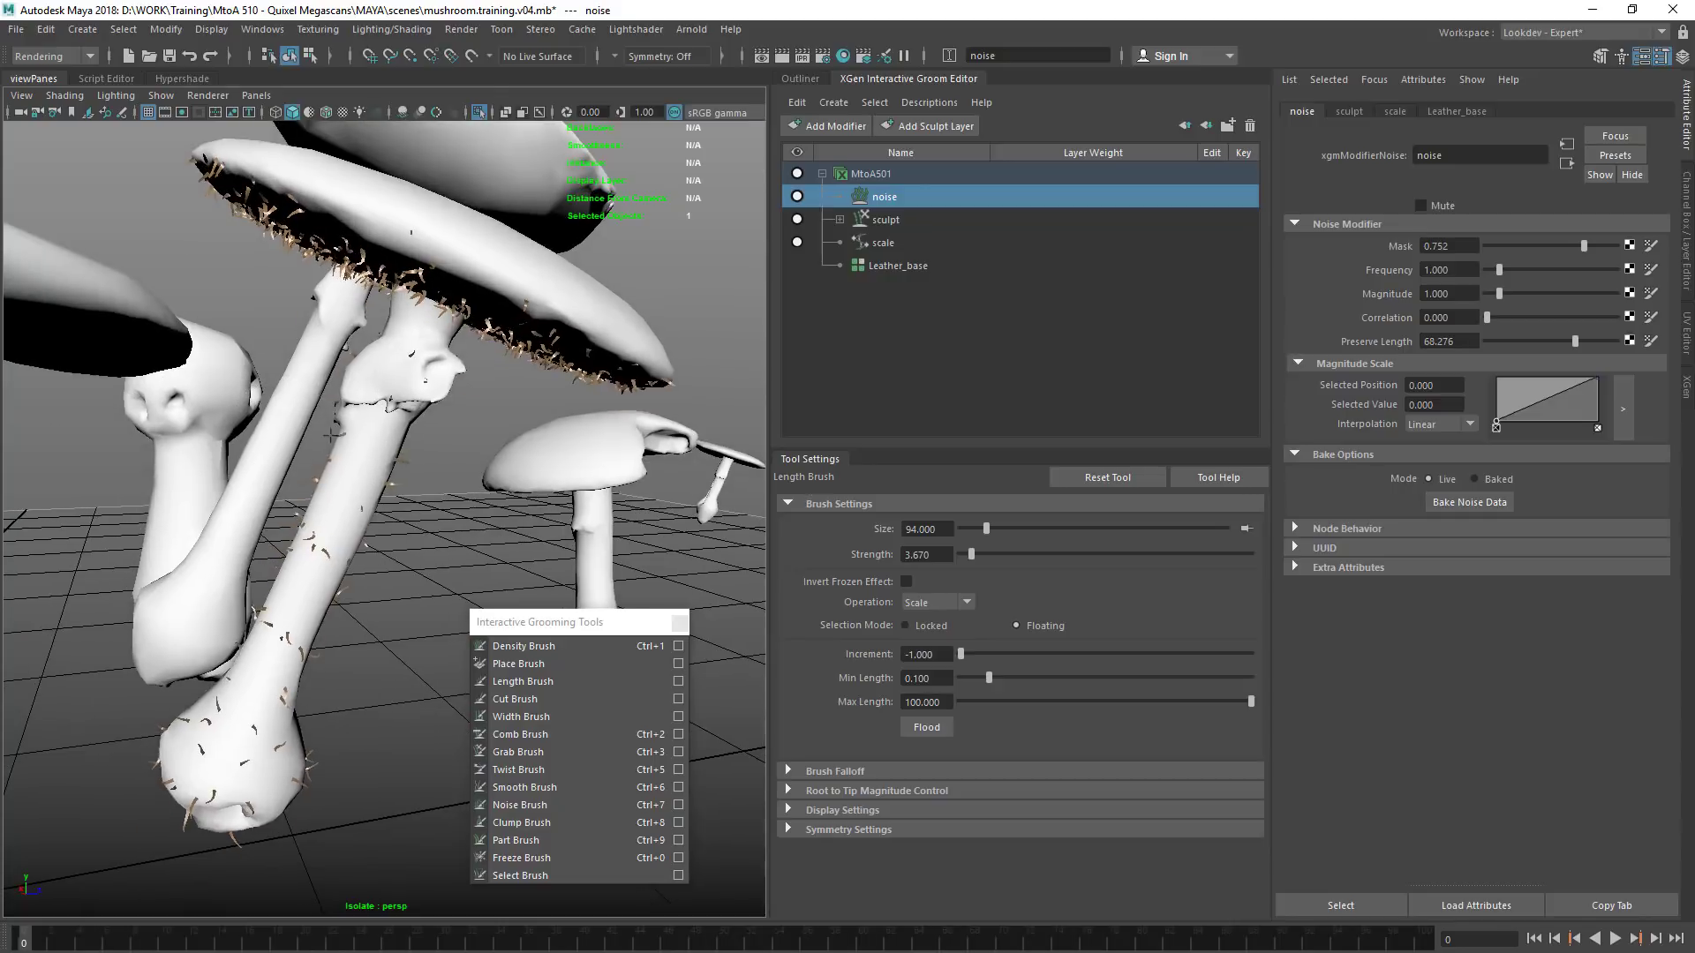
right_click_drag(406, 468, 718, 405, "alt")
middle_click_drag(441, 389, 450, 447, "alt")
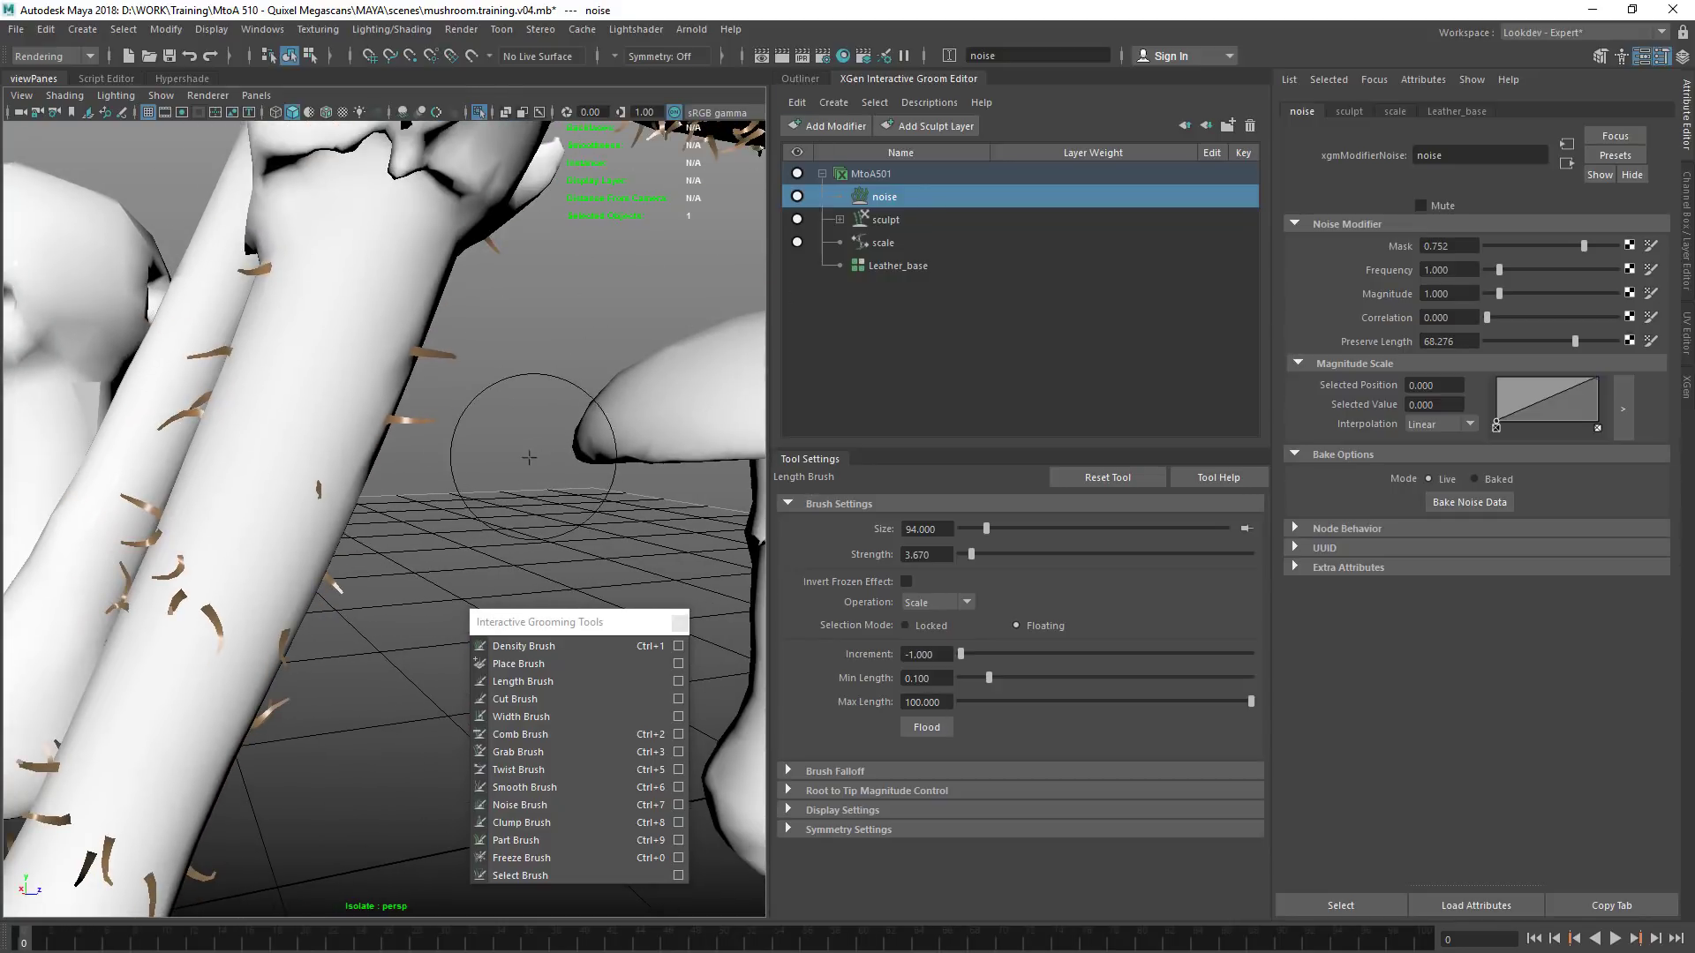
Leave the grooming brush, select the MtoA501 groom description and assign it a new aiStandardHair material
key("q")
left_click(515, 434)
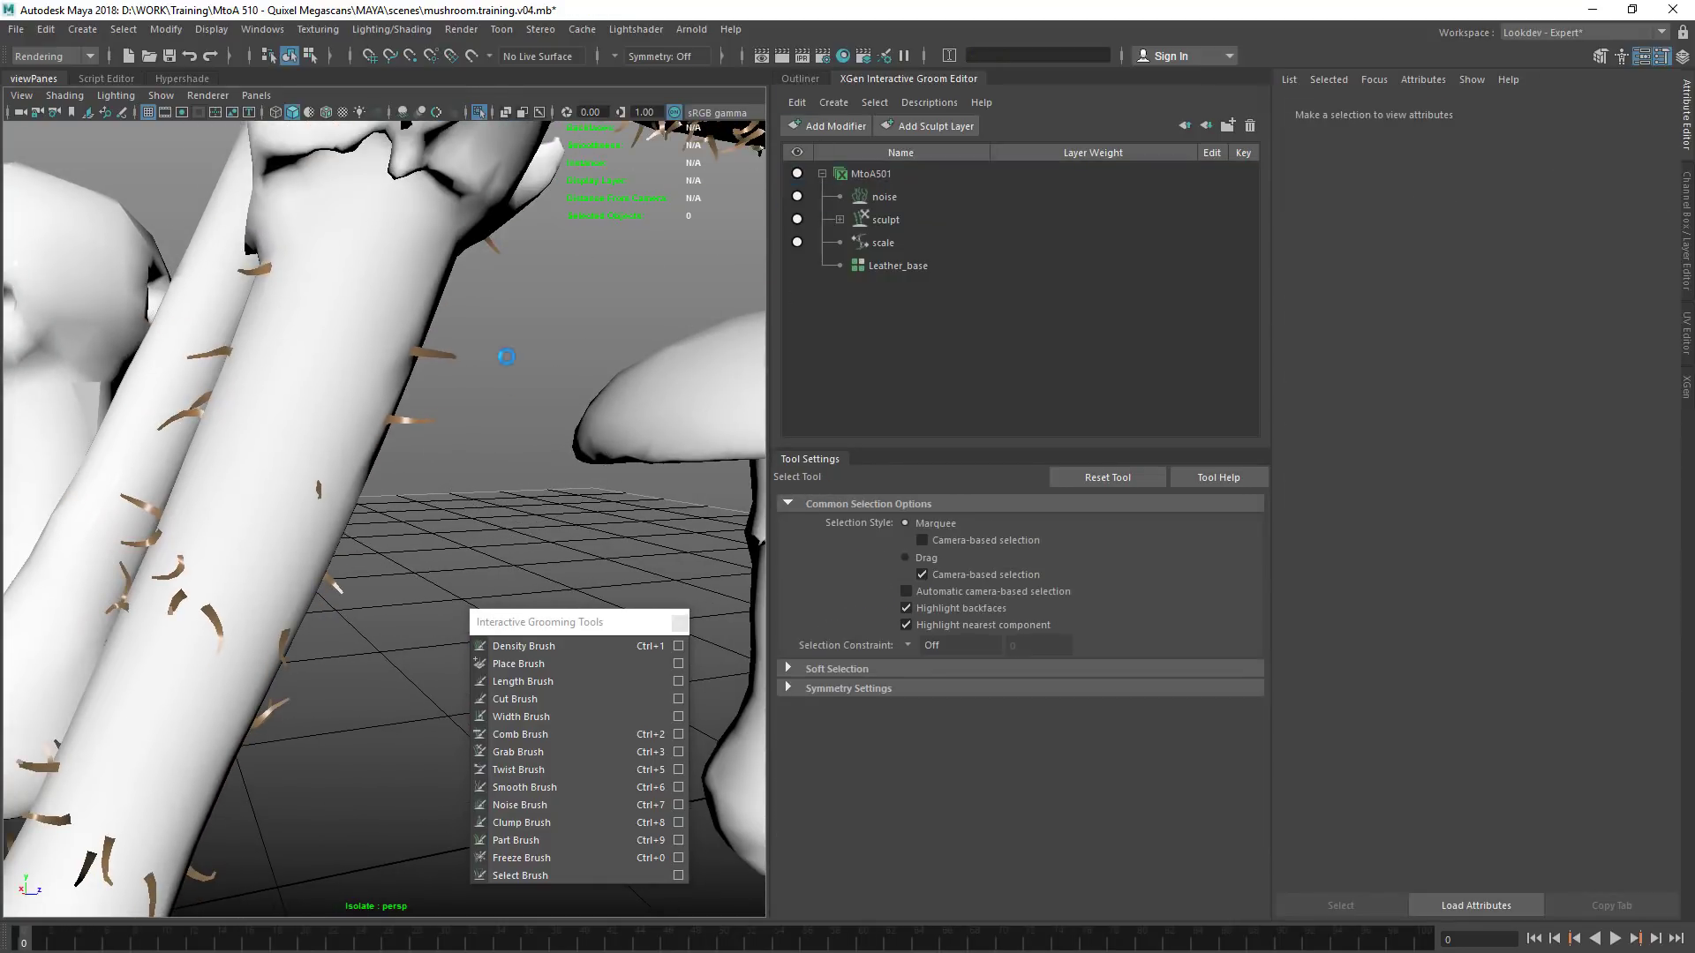
left_click_drag(555, 391, 839, 476, "alt")
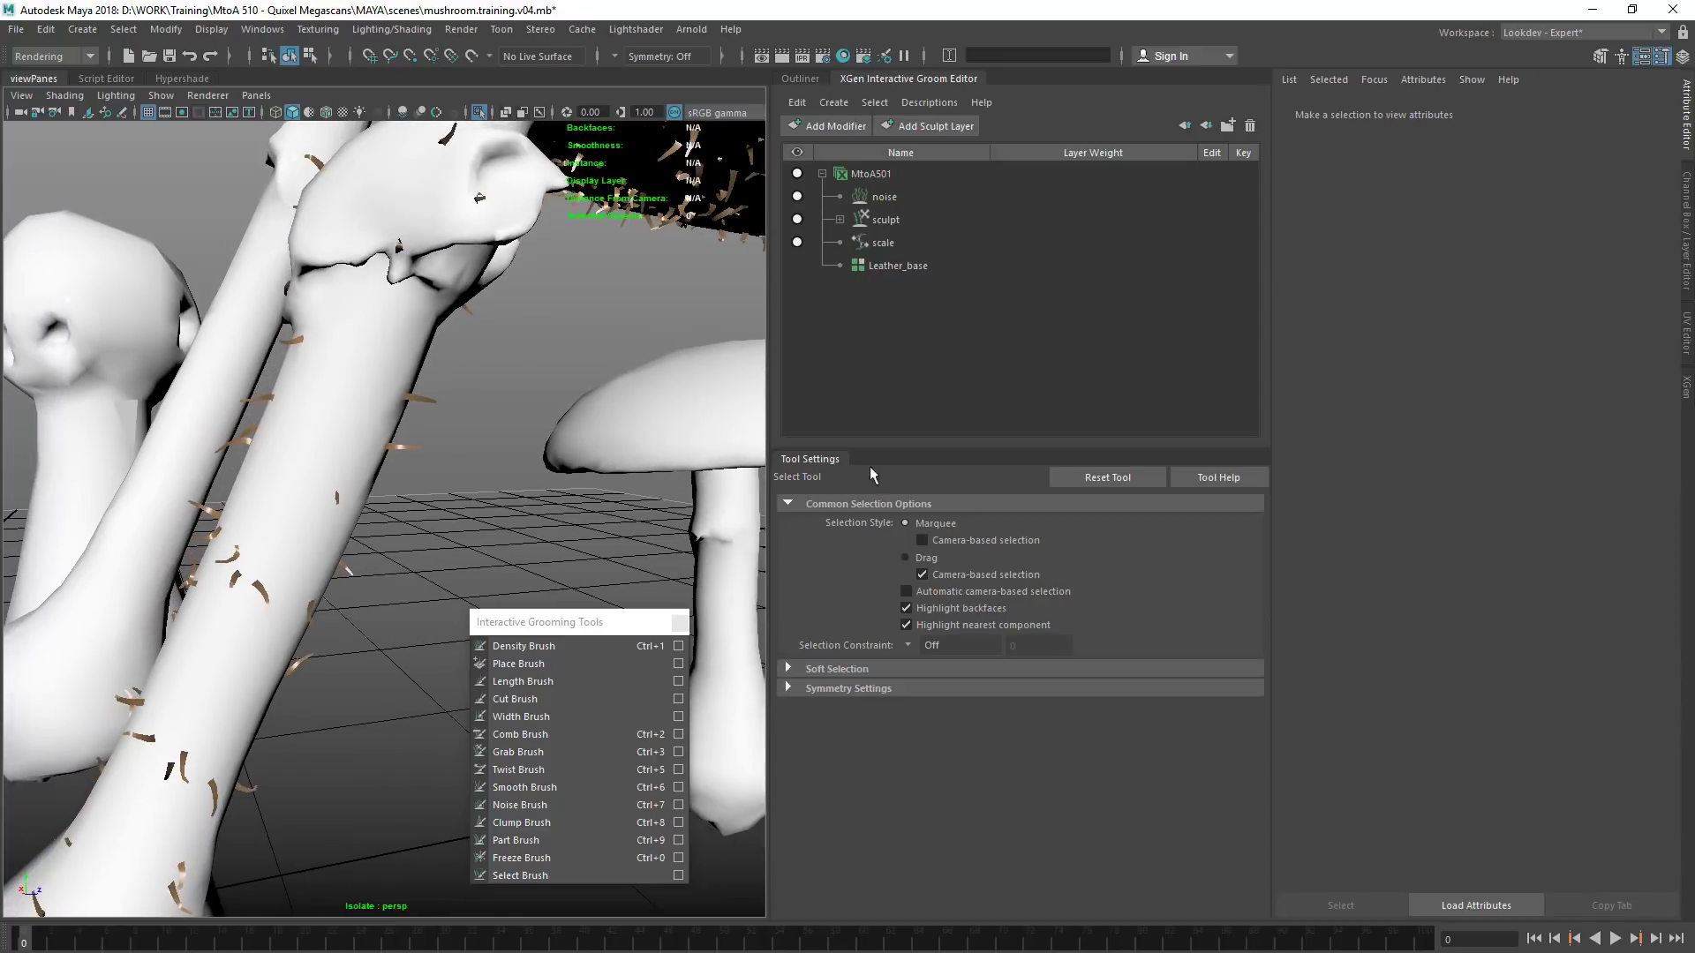
left_click(800, 79)
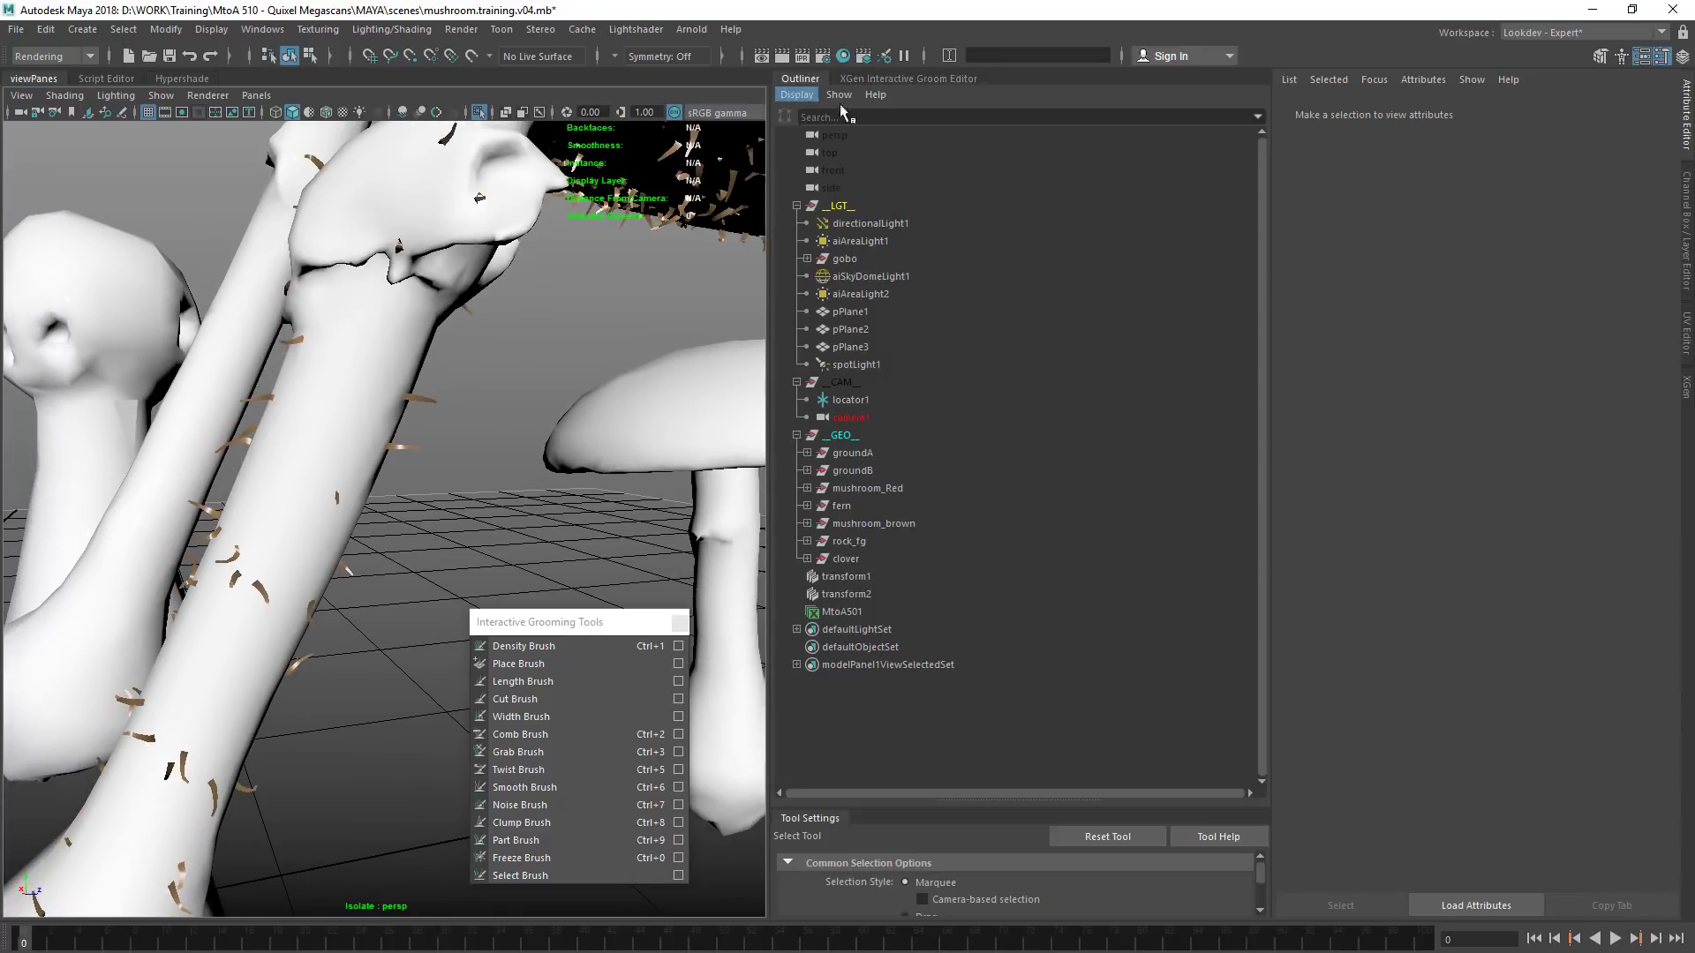
left_click(869, 613)
right_click_drag(375, 479, 569, 479, "alt")
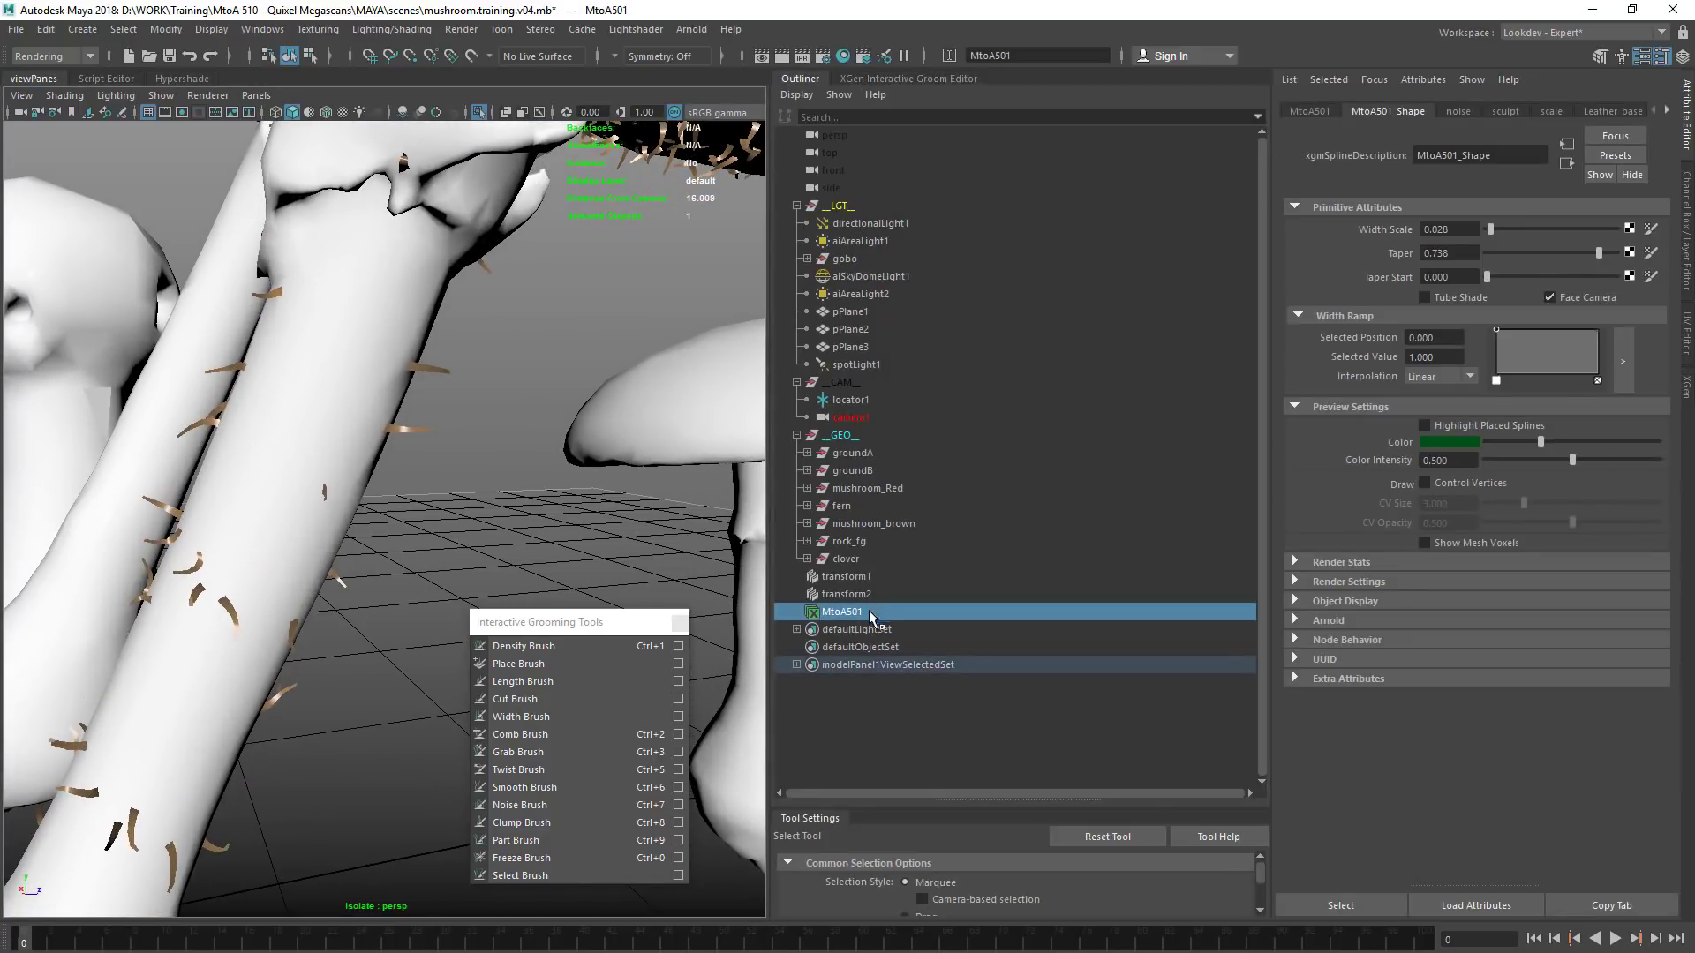
right_click(399, 431)
mouse_move(540, 772)
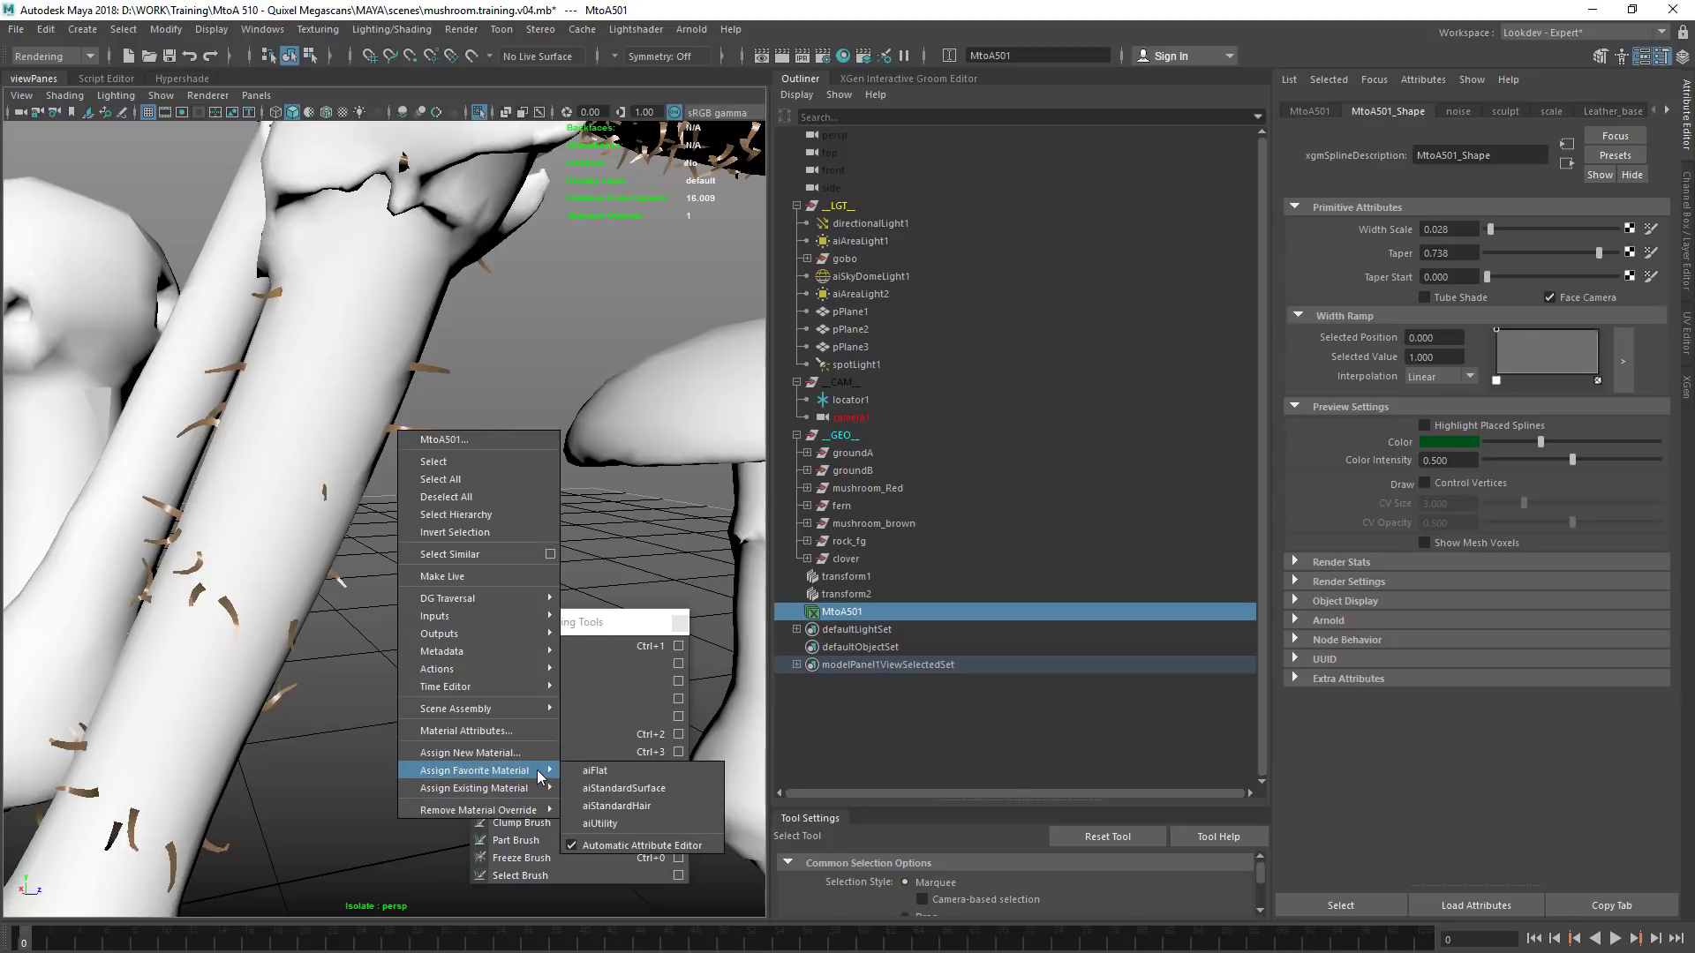
left_click(616, 806)
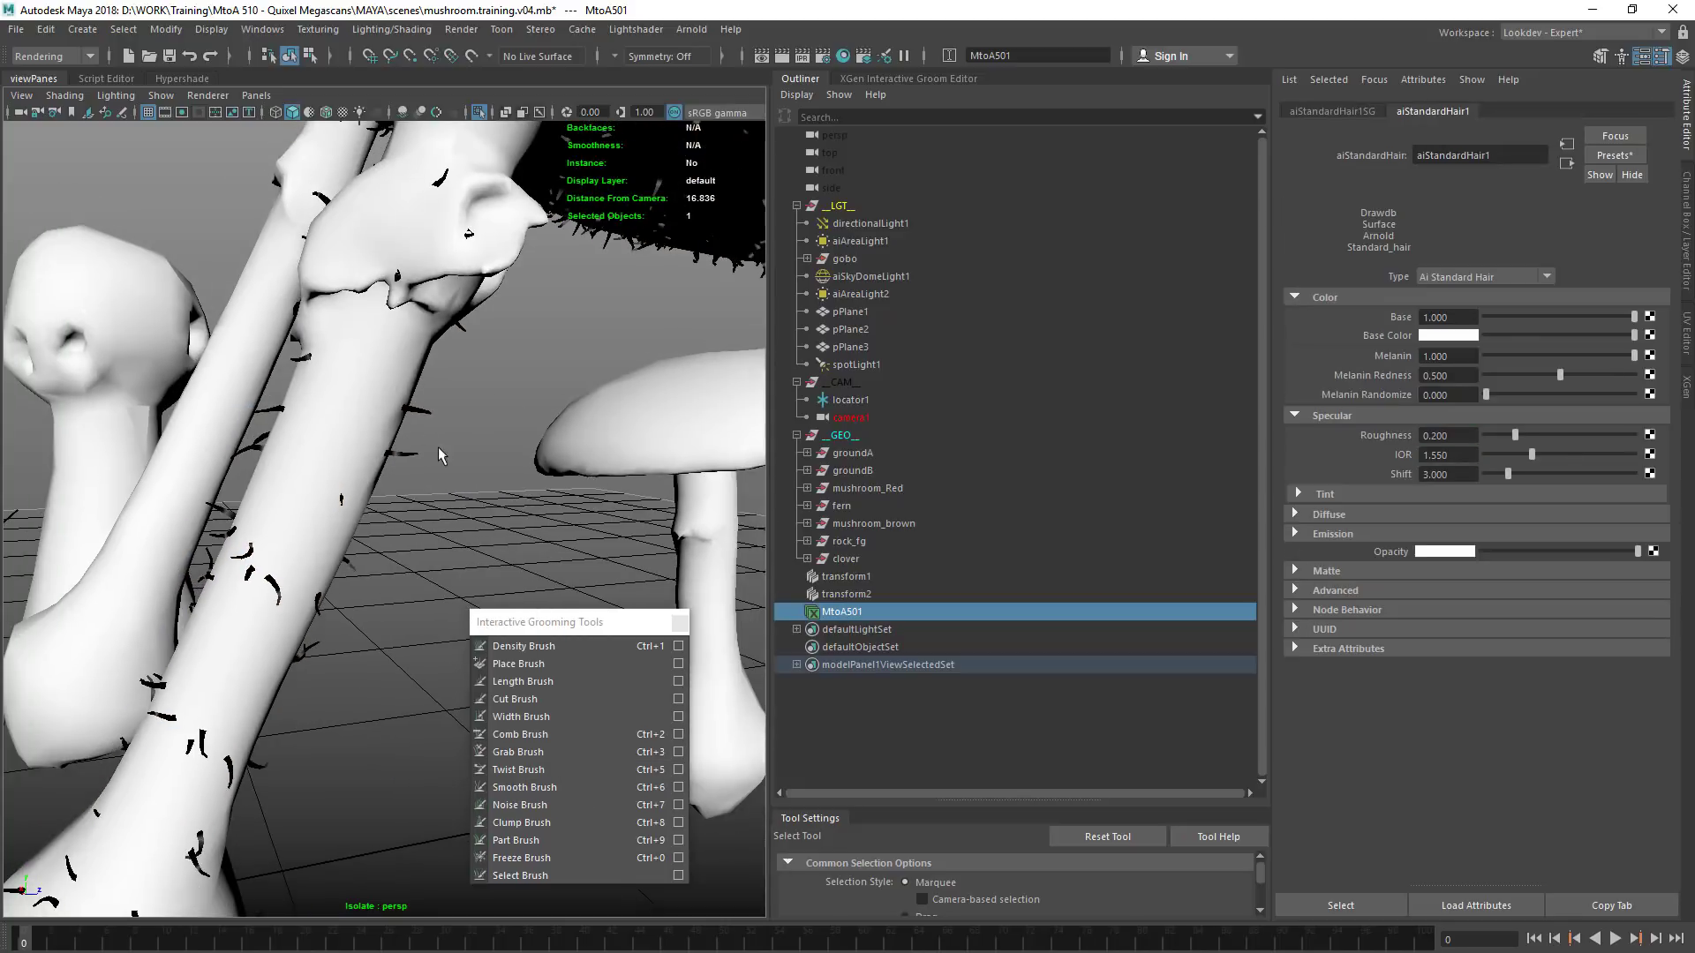
middle_click_drag(444, 460, 514, 432, "alt")
left_click_drag(504, 439, 470, 446, "alt")
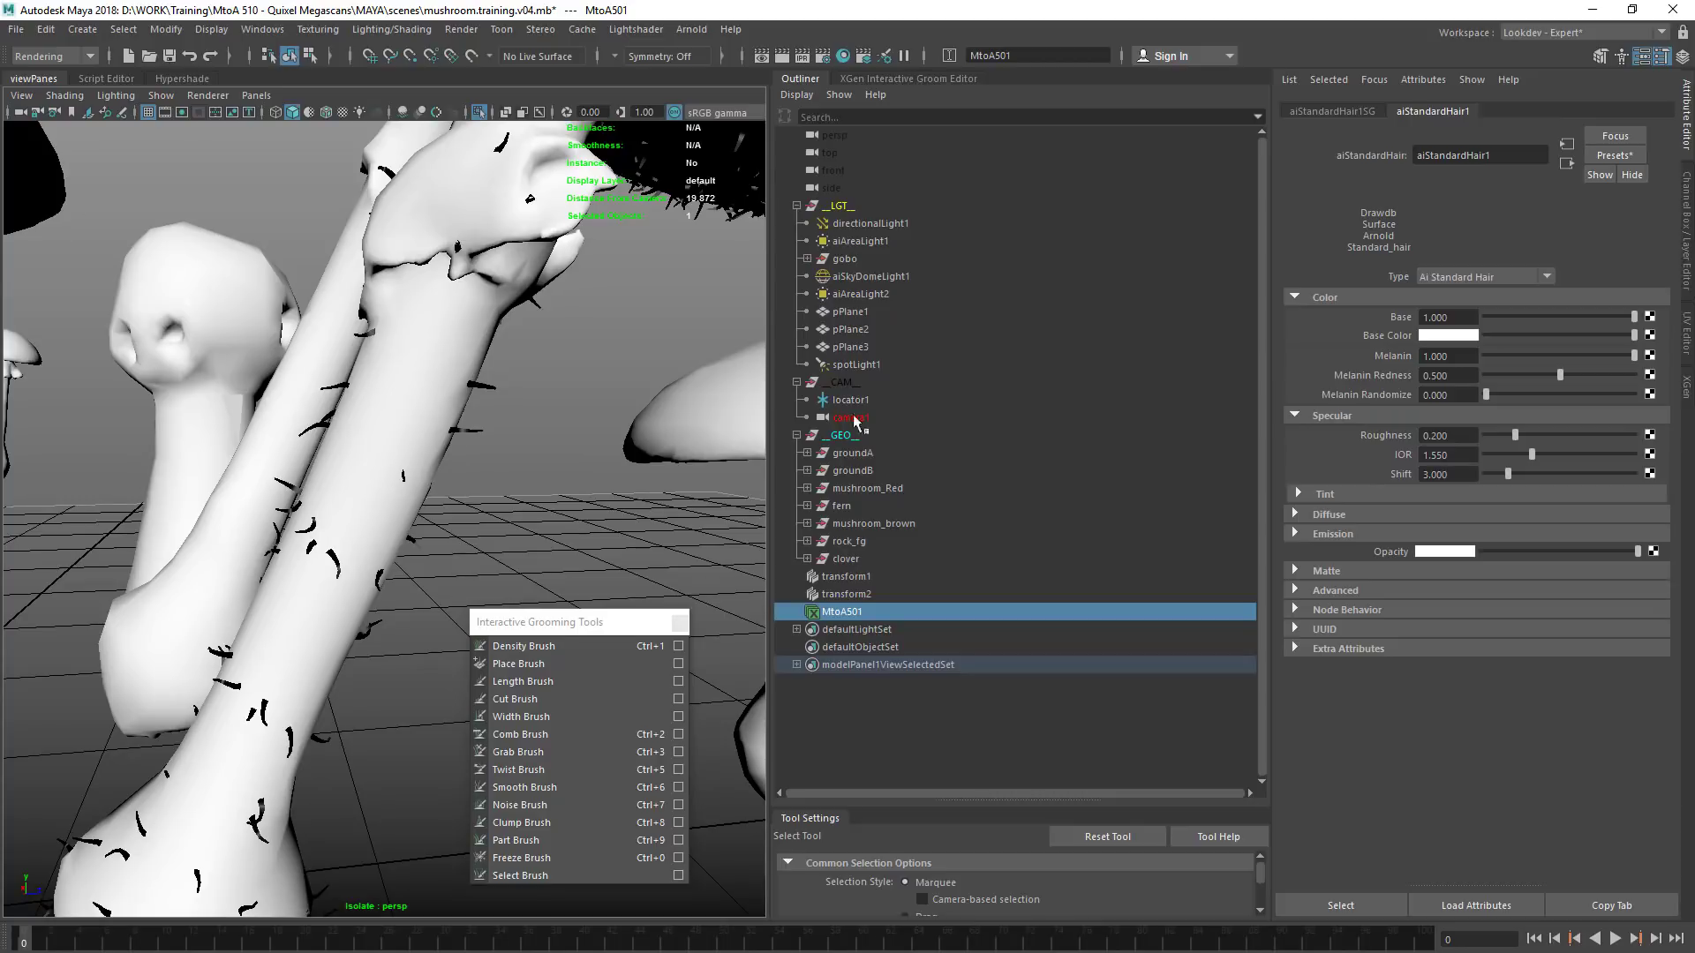
Hide the fern, mushroom_brown, rock_fg, clover, groundA and groundB groups so only mushroom_Red stays shown, and clear the selection
left_click_drag(872, 512, 874, 560)
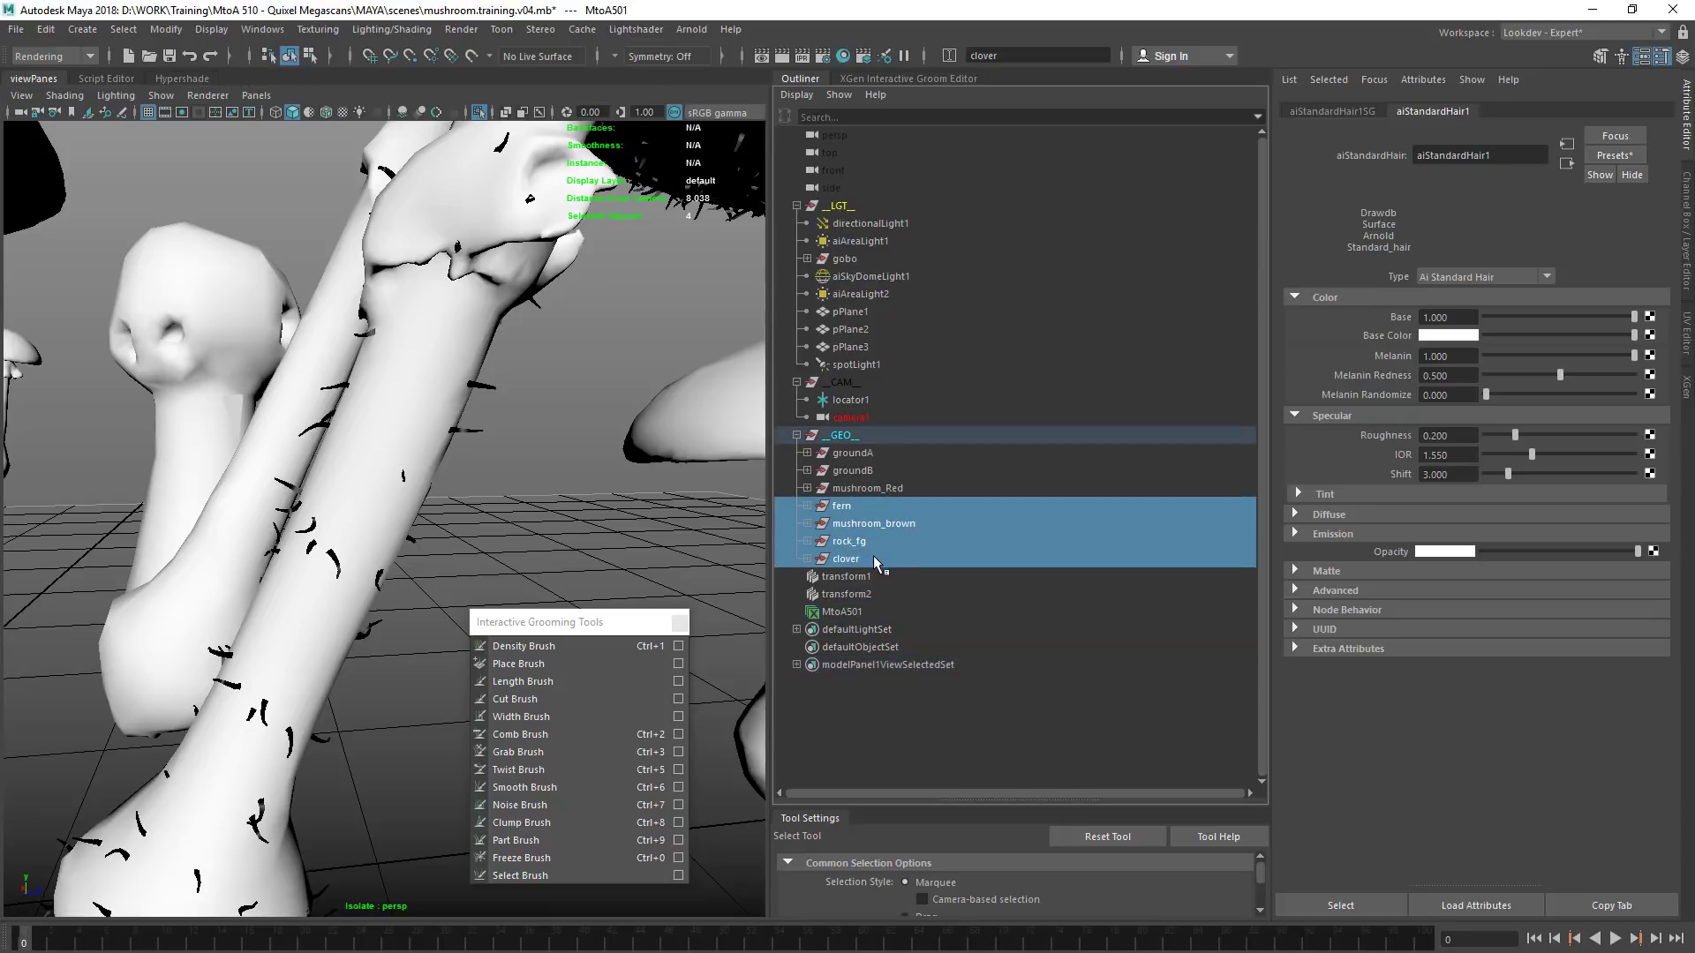
key("ctrl+h")
left_click_drag(868, 457, 876, 468)
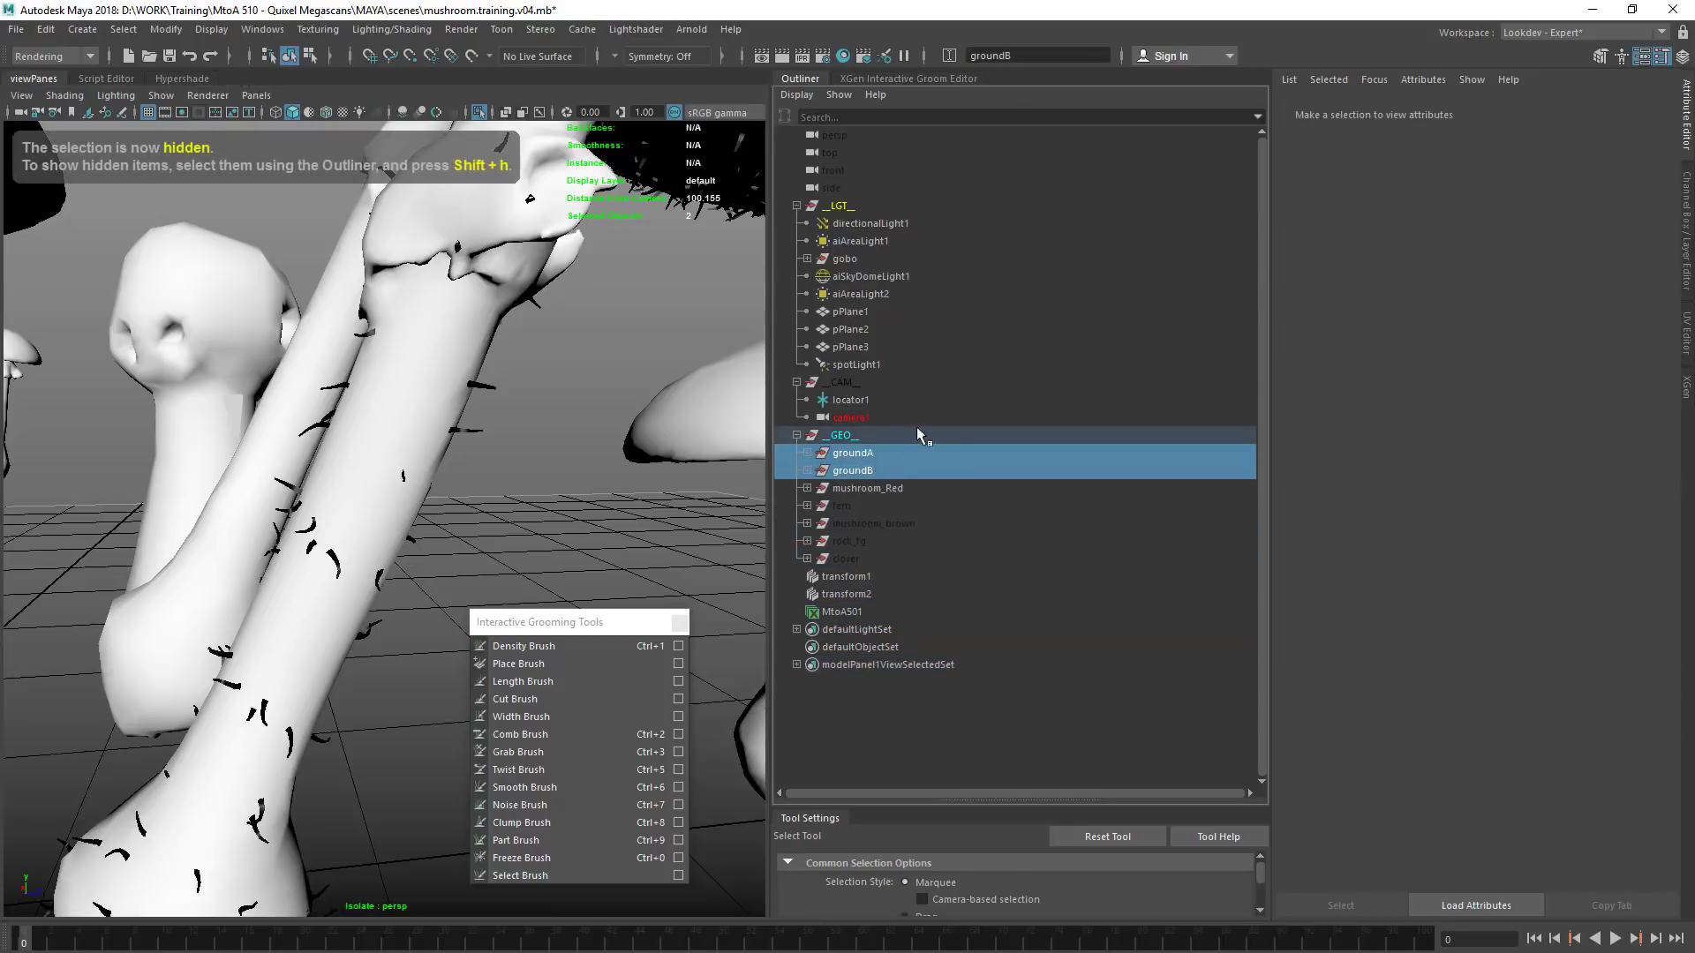
key("ctrl+h")
left_click(876, 488)
left_click(578, 486)
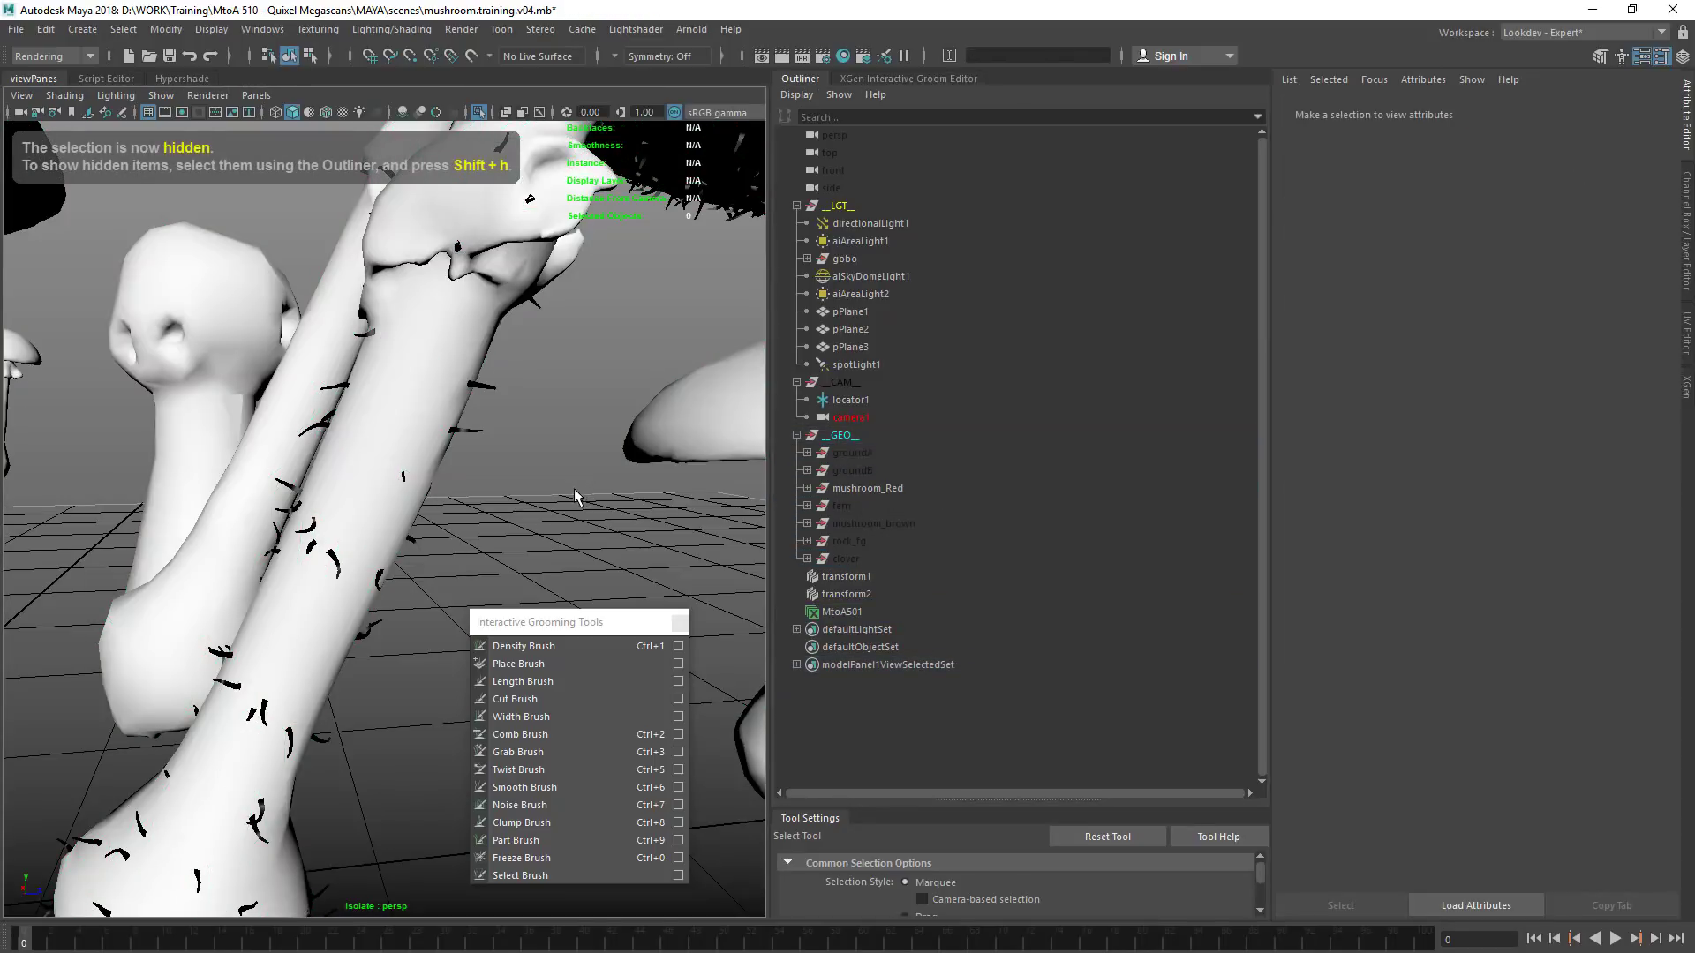
Start a render in Arnold RenderView and define a crop region around the lower cap and upper stems of the front mushrooms
left_click(692, 29)
left_click(720, 194)
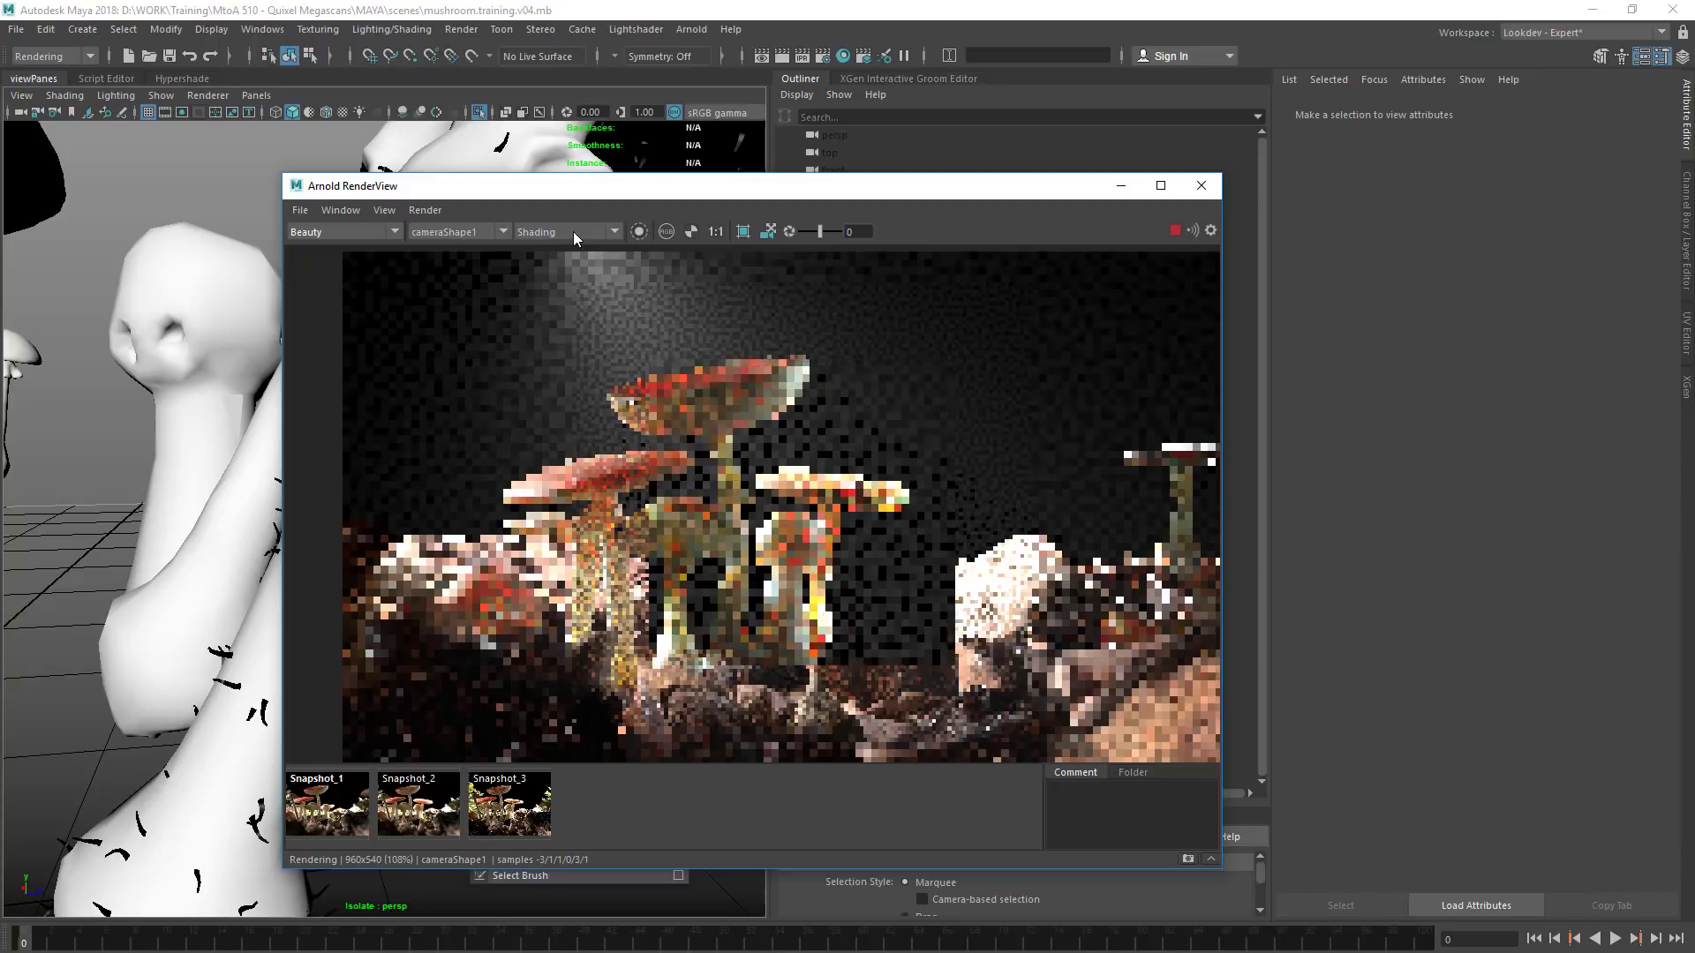
mouse_move(534, 466)
left_mouse_down()
mouse_move(636, 491)
mouse_move(686, 538)
left_mouse_up()
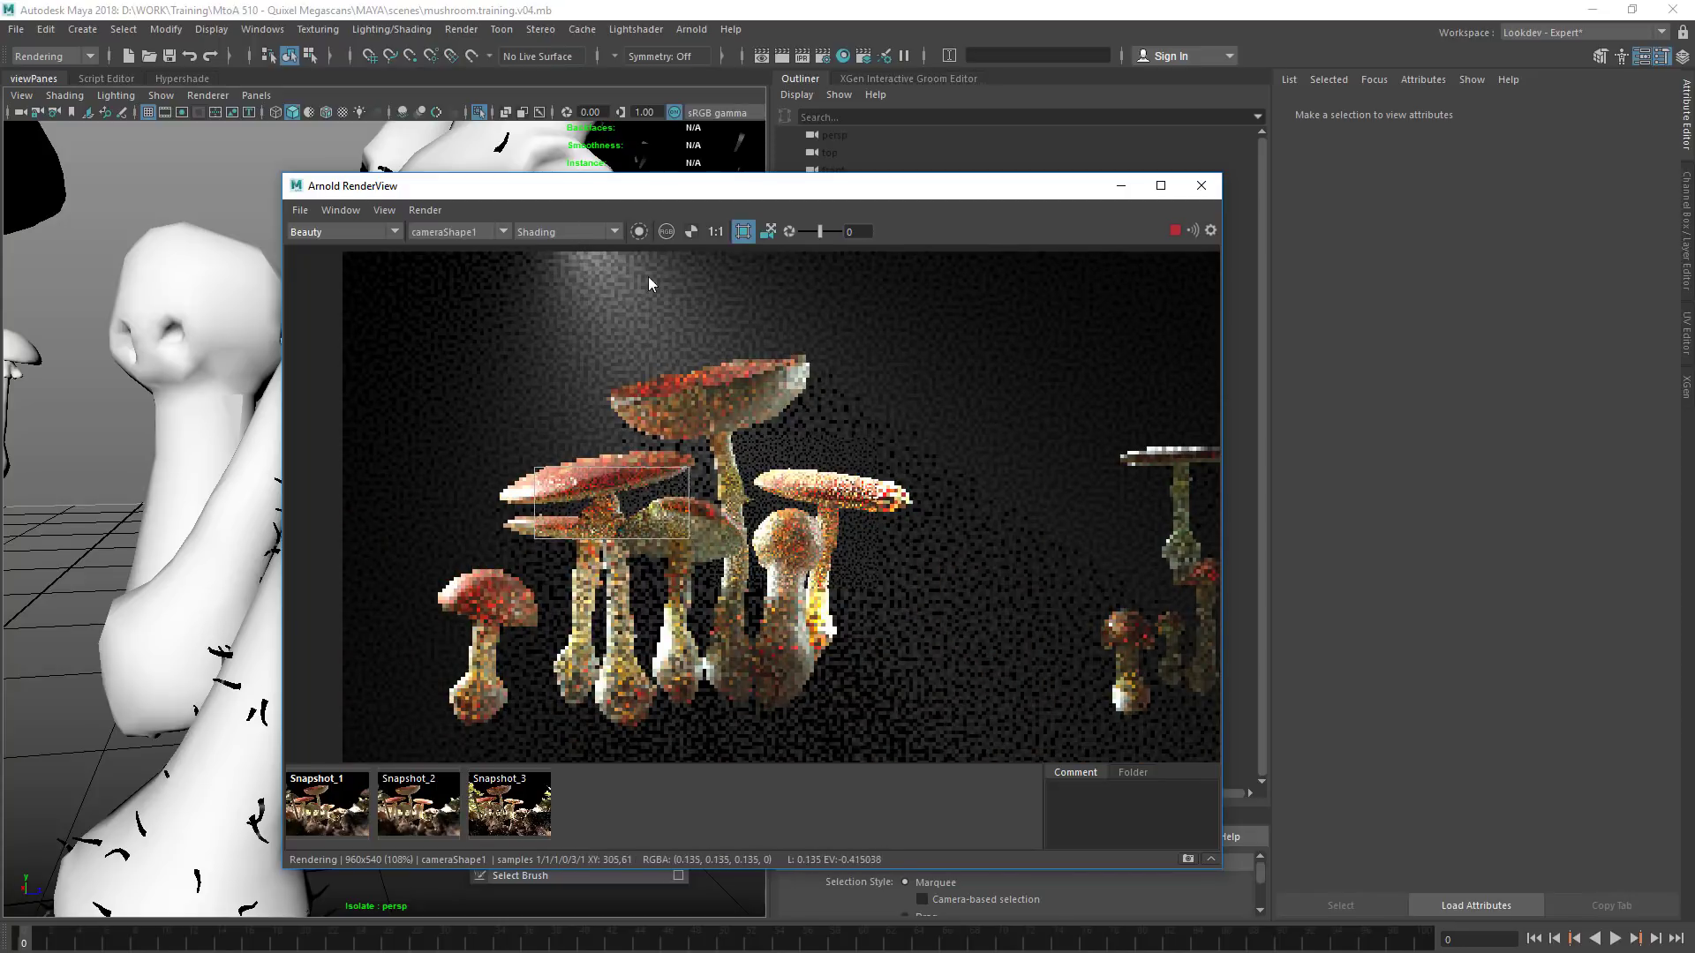
left_click(715, 231)
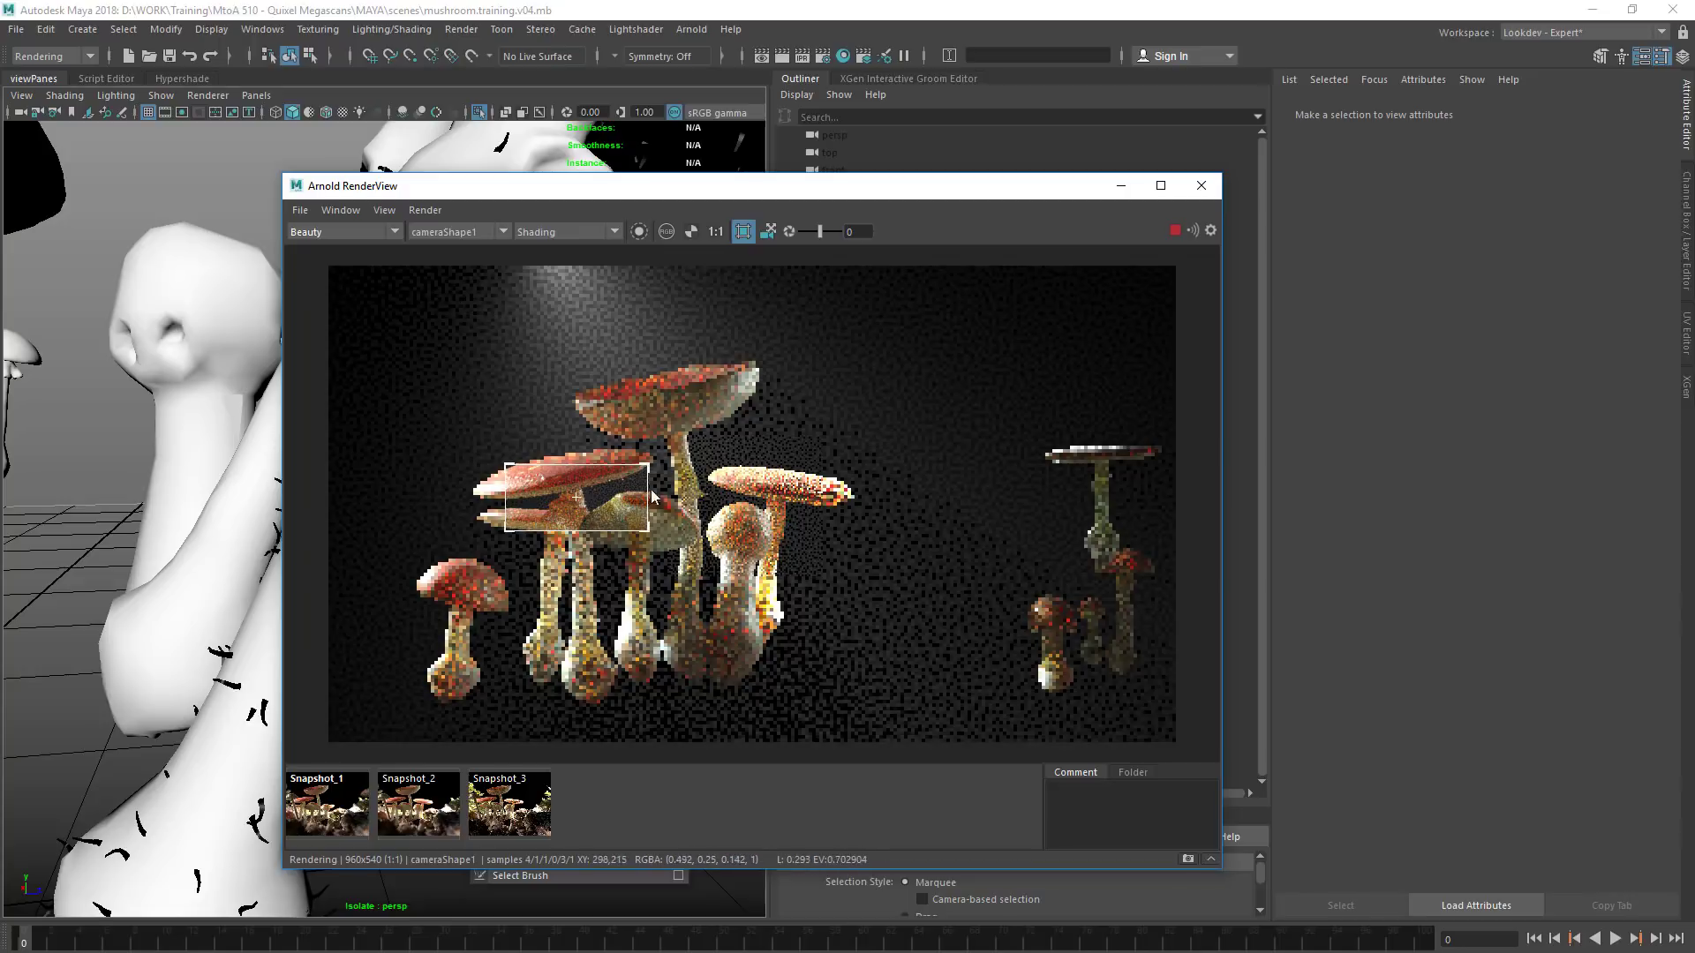
Render the crop region at 100% test resolution and view it at 1:1
left_click(424, 210)
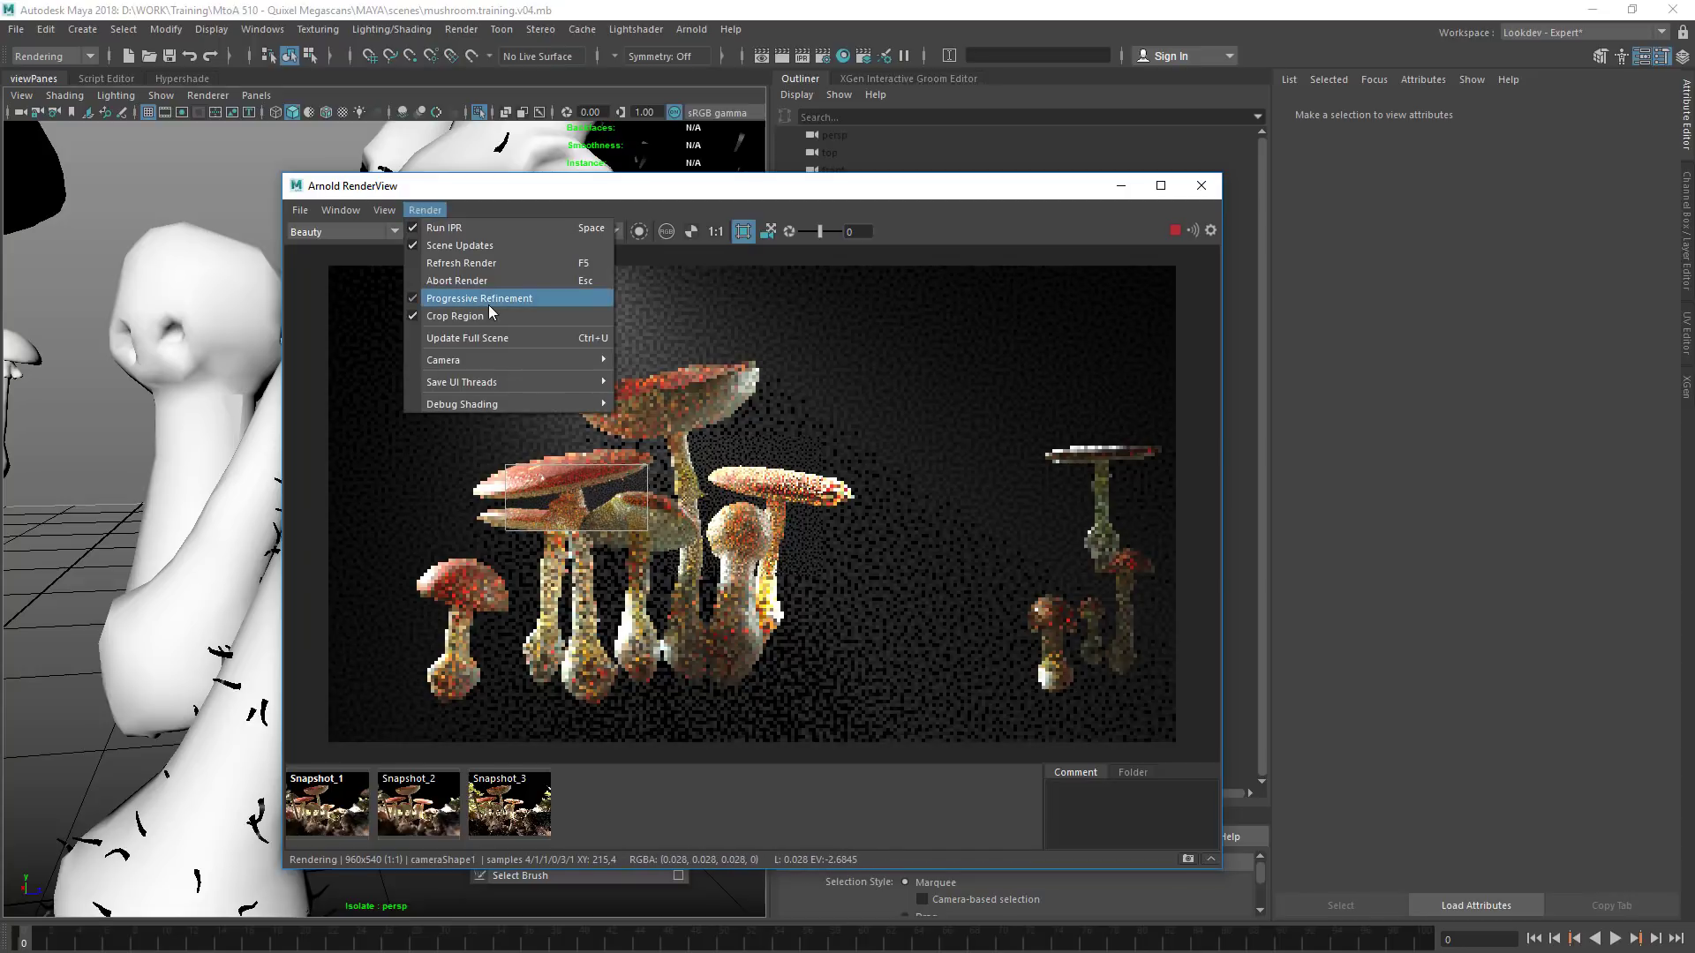
mouse_move(384, 210)
mouse_move(491, 377)
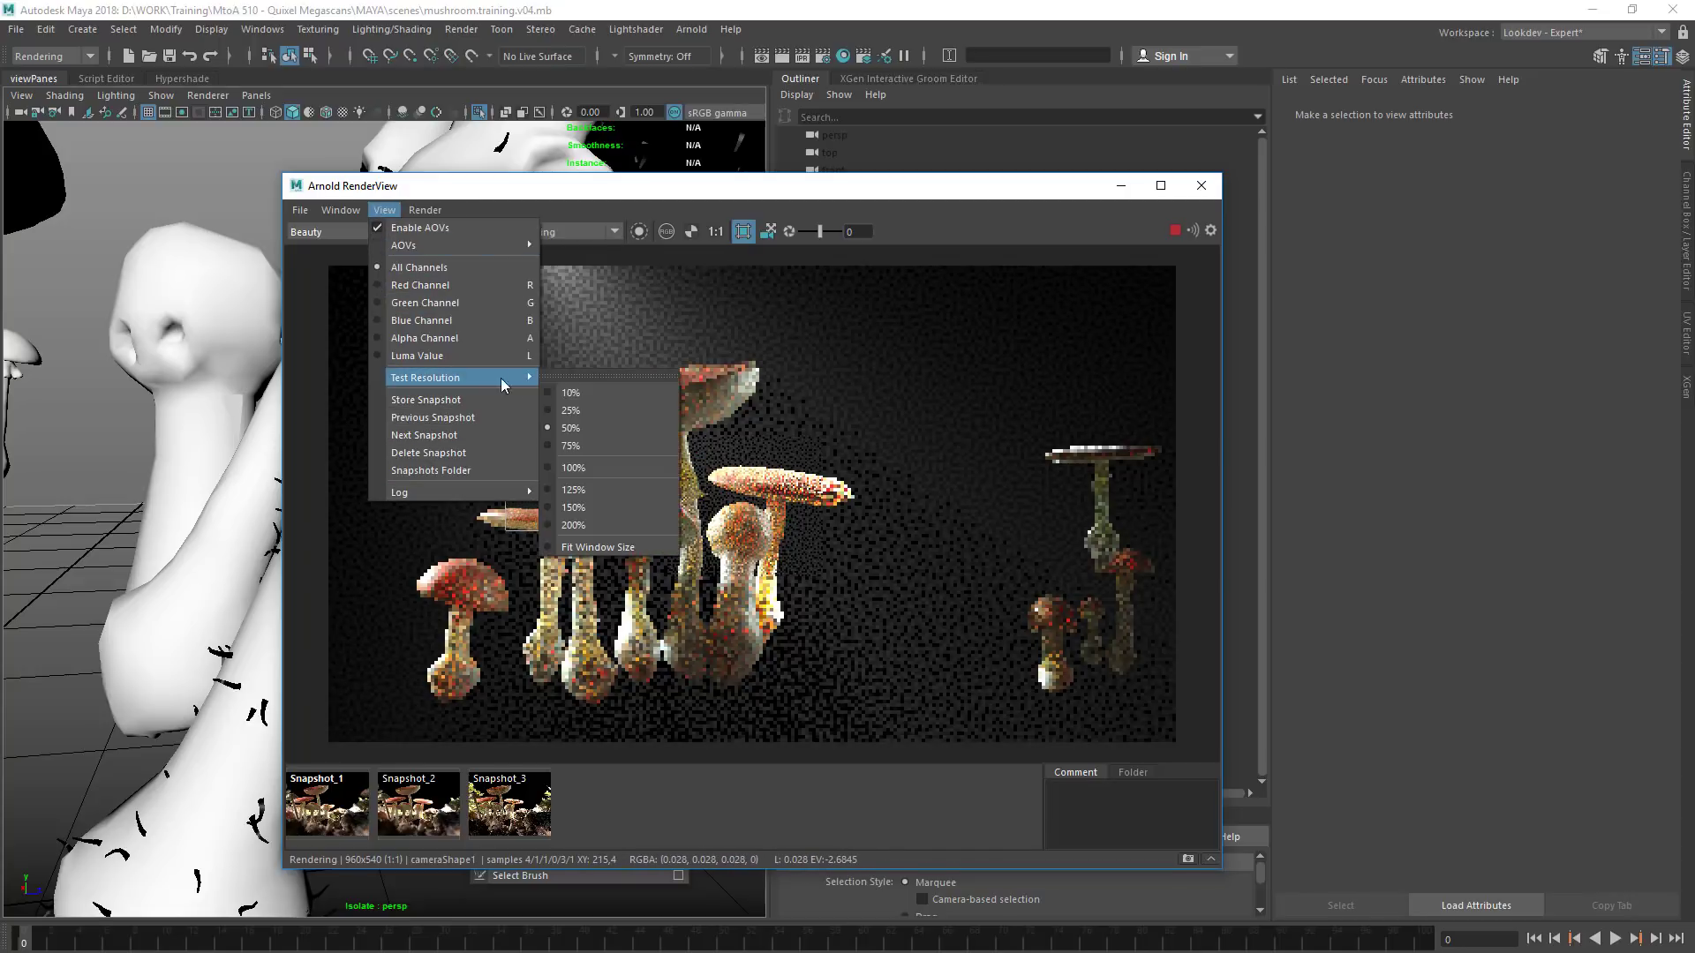
left_click(602, 476)
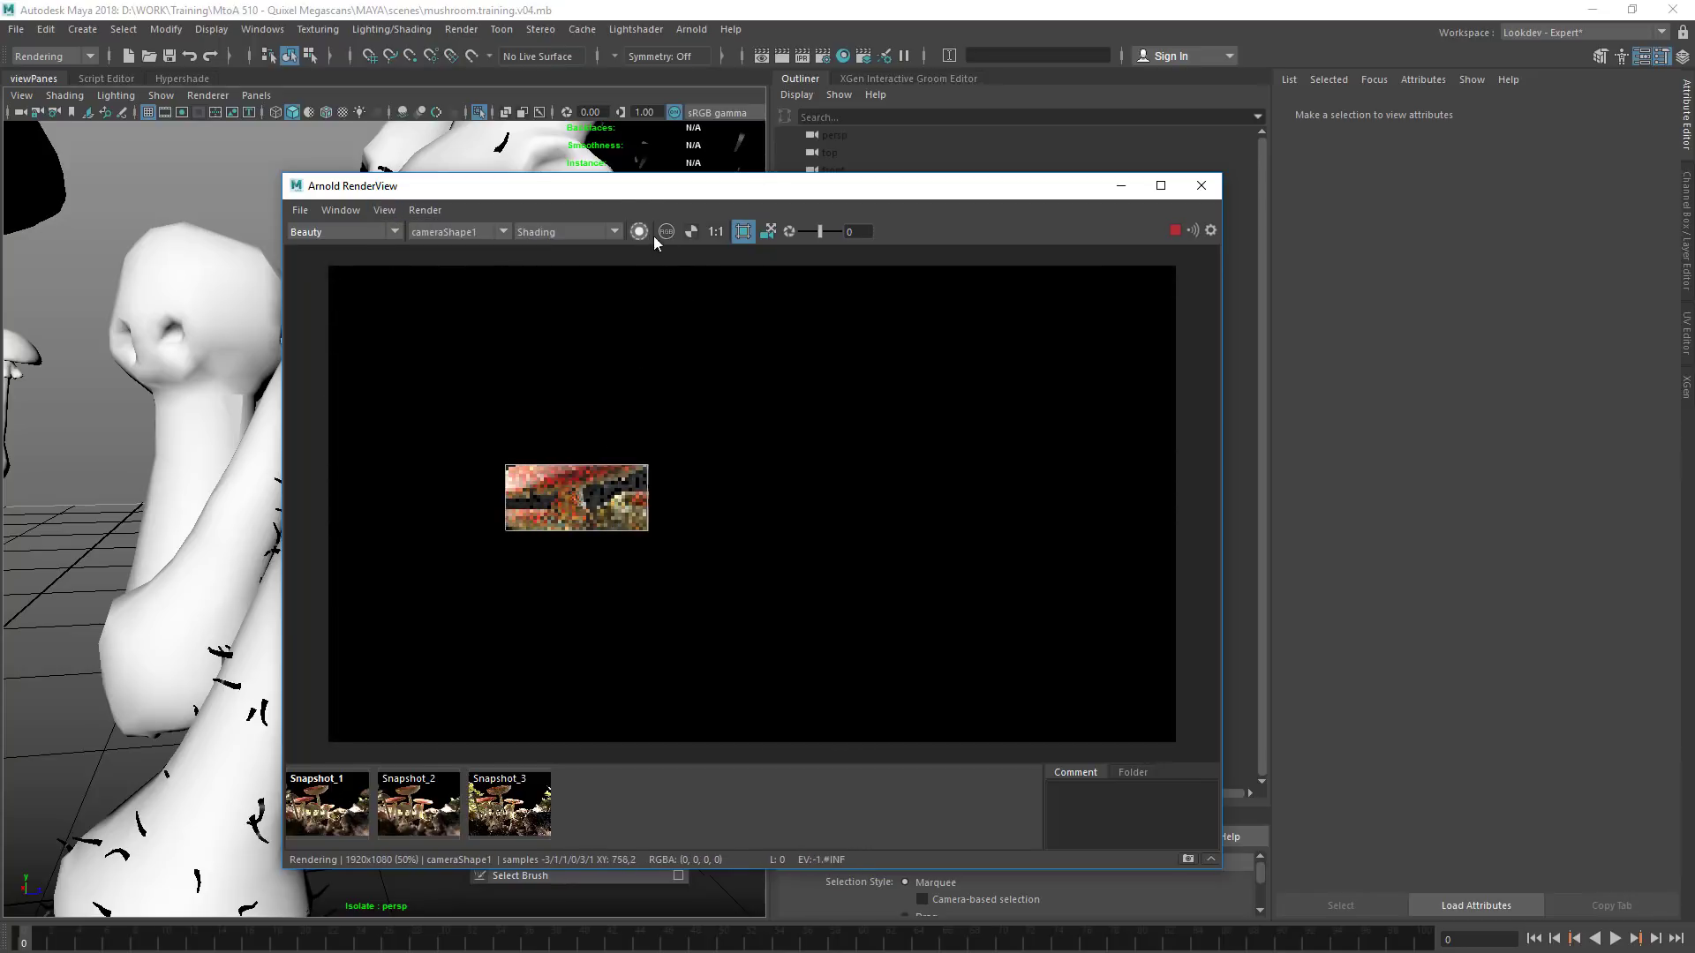
left_click(715, 232)
middle_click_drag(525, 470, 621, 457)
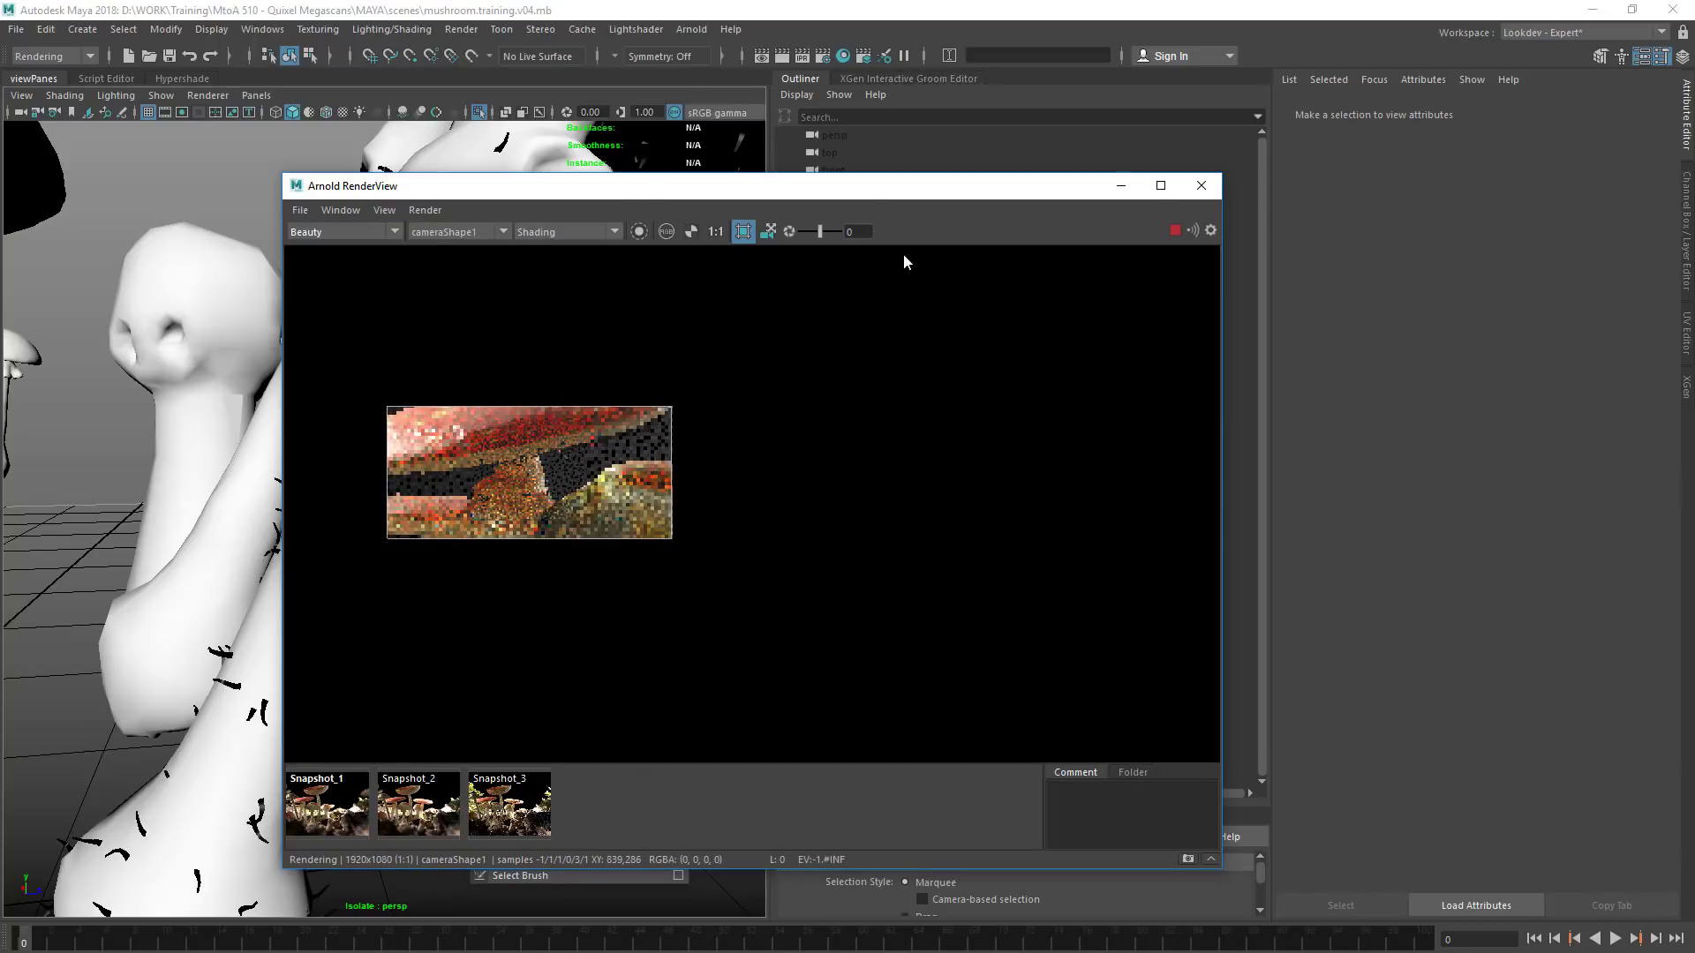
Move the render window aside and hide spotLight1
left_click_drag(997, 187, 524, 337)
left_click(866, 363)
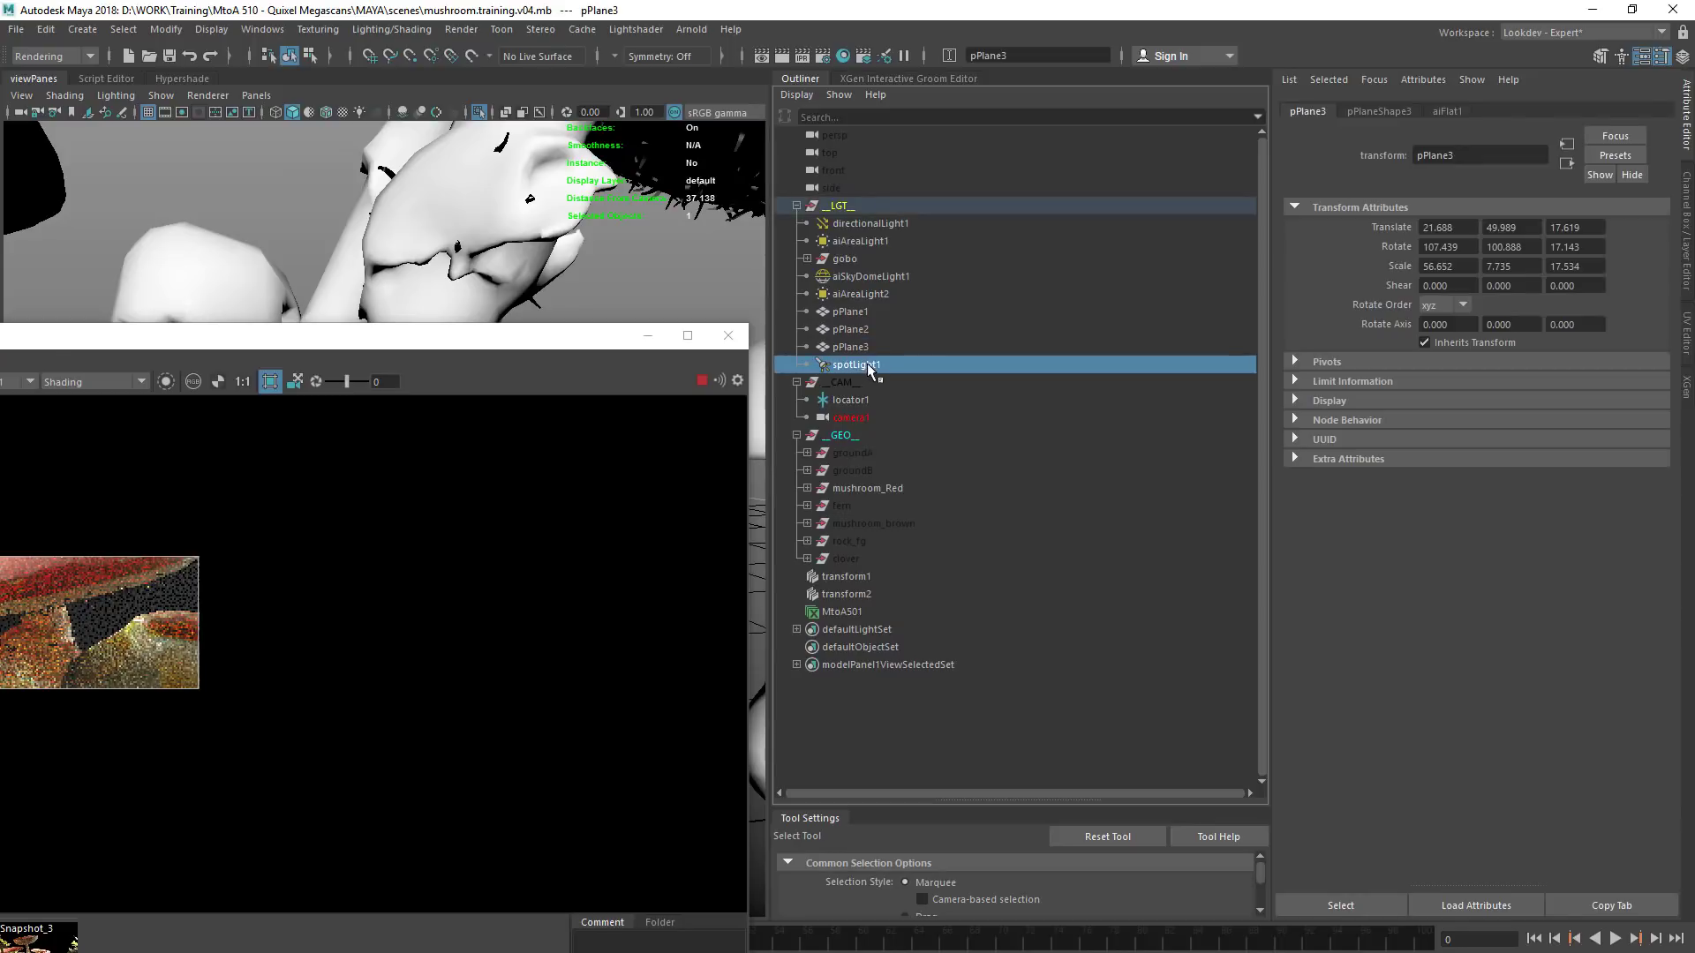
key("ctrl+h")
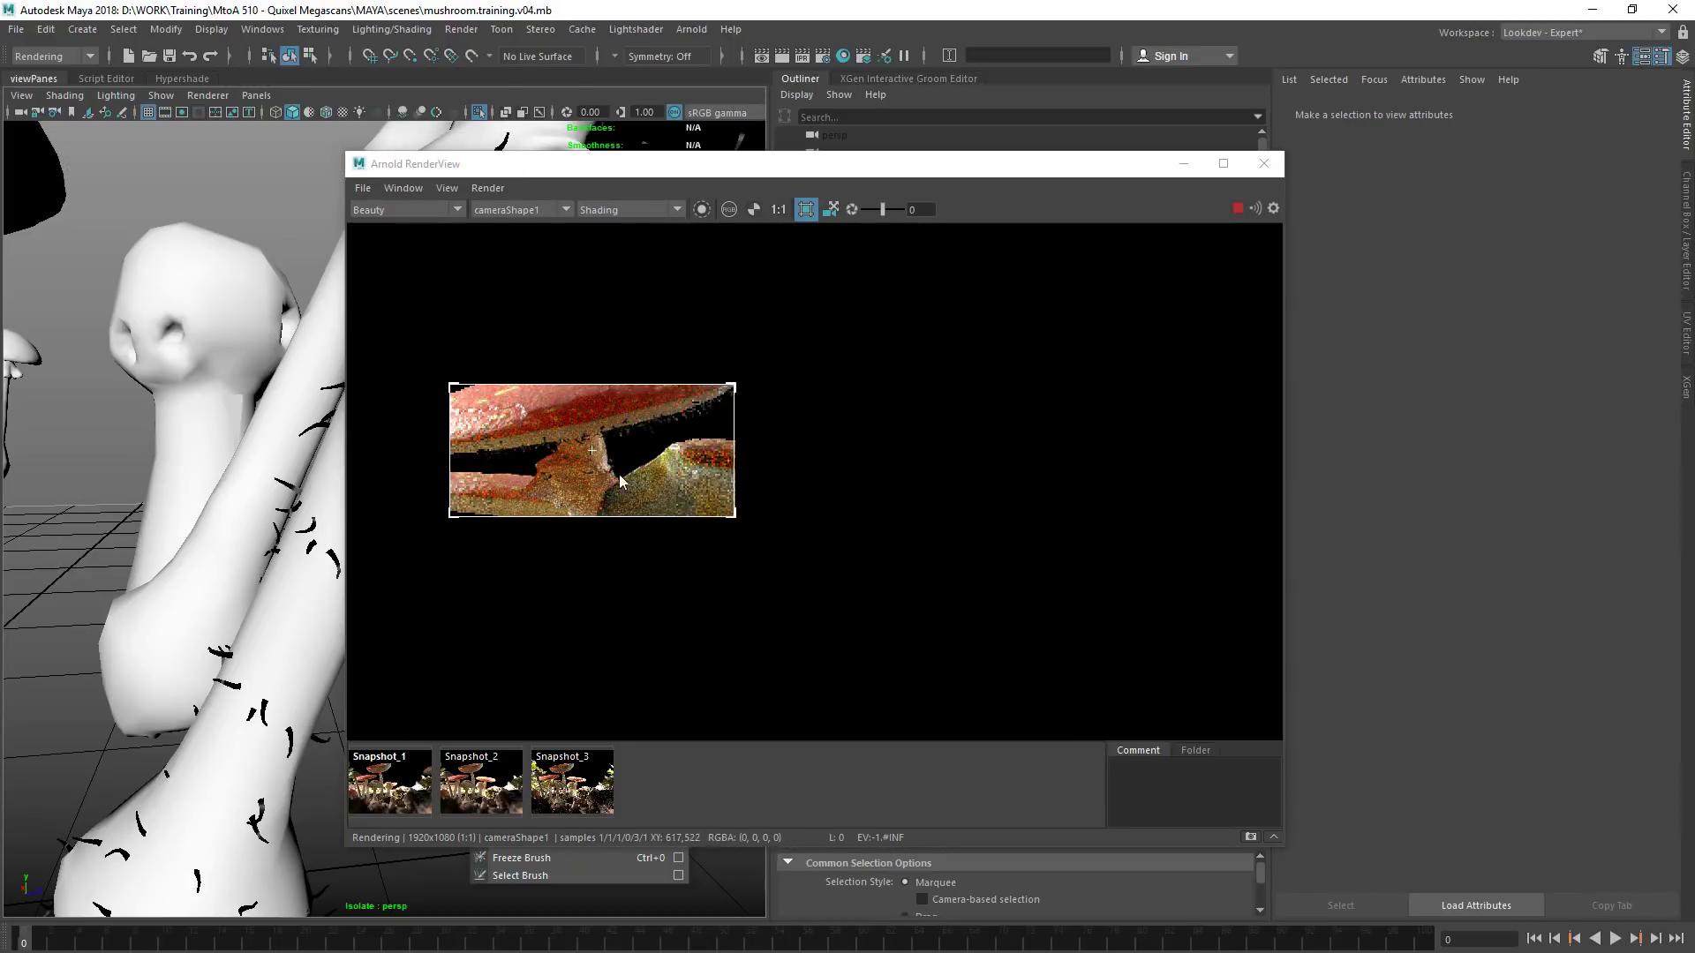
Display the aiStandardHair1 attributes of the MtoA501 groom, with the render window arranged beside them
left_click_drag(927, 165, 693, 547)
left_click_drag(699, 682, 743, 757)
left_click(843, 611)
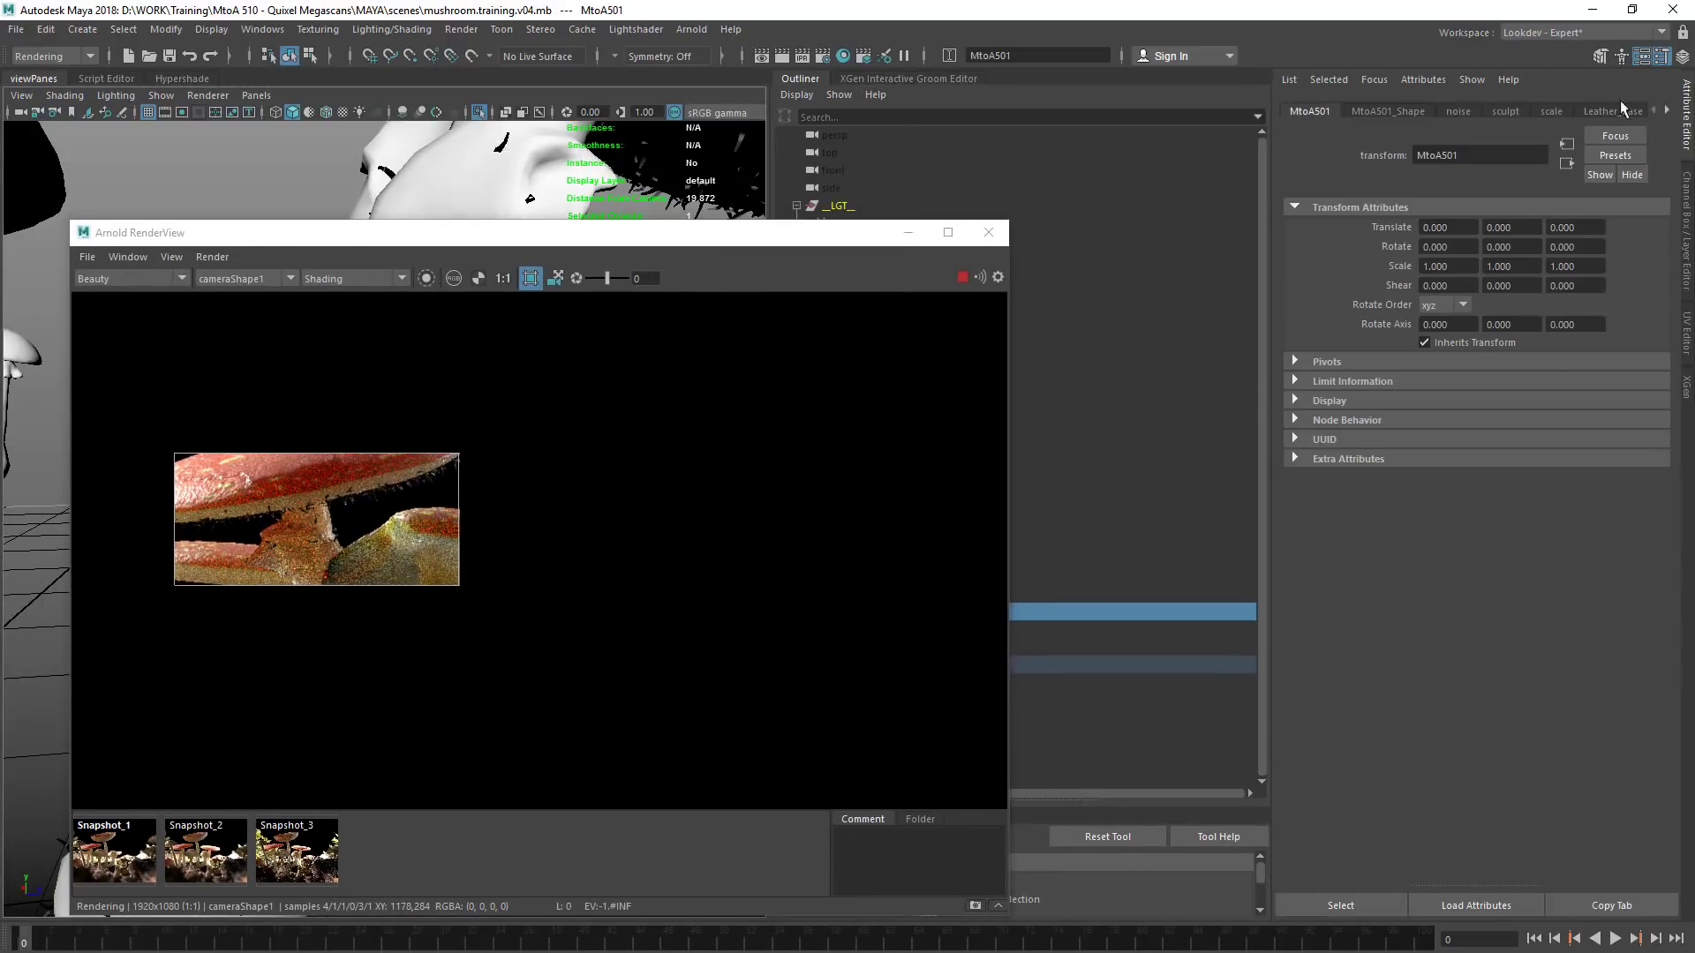
left_click(1666, 110)
left_click(1667, 110)
left_click(1599, 110)
left_click_drag(797, 630, 873, 629, "alt")
left_click_drag(637, 574, 669, 524, "alt")
left_click(775, 292)
left_click_drag(768, 156, 777, 155)
left_click_drag(806, 215, 764, 218)
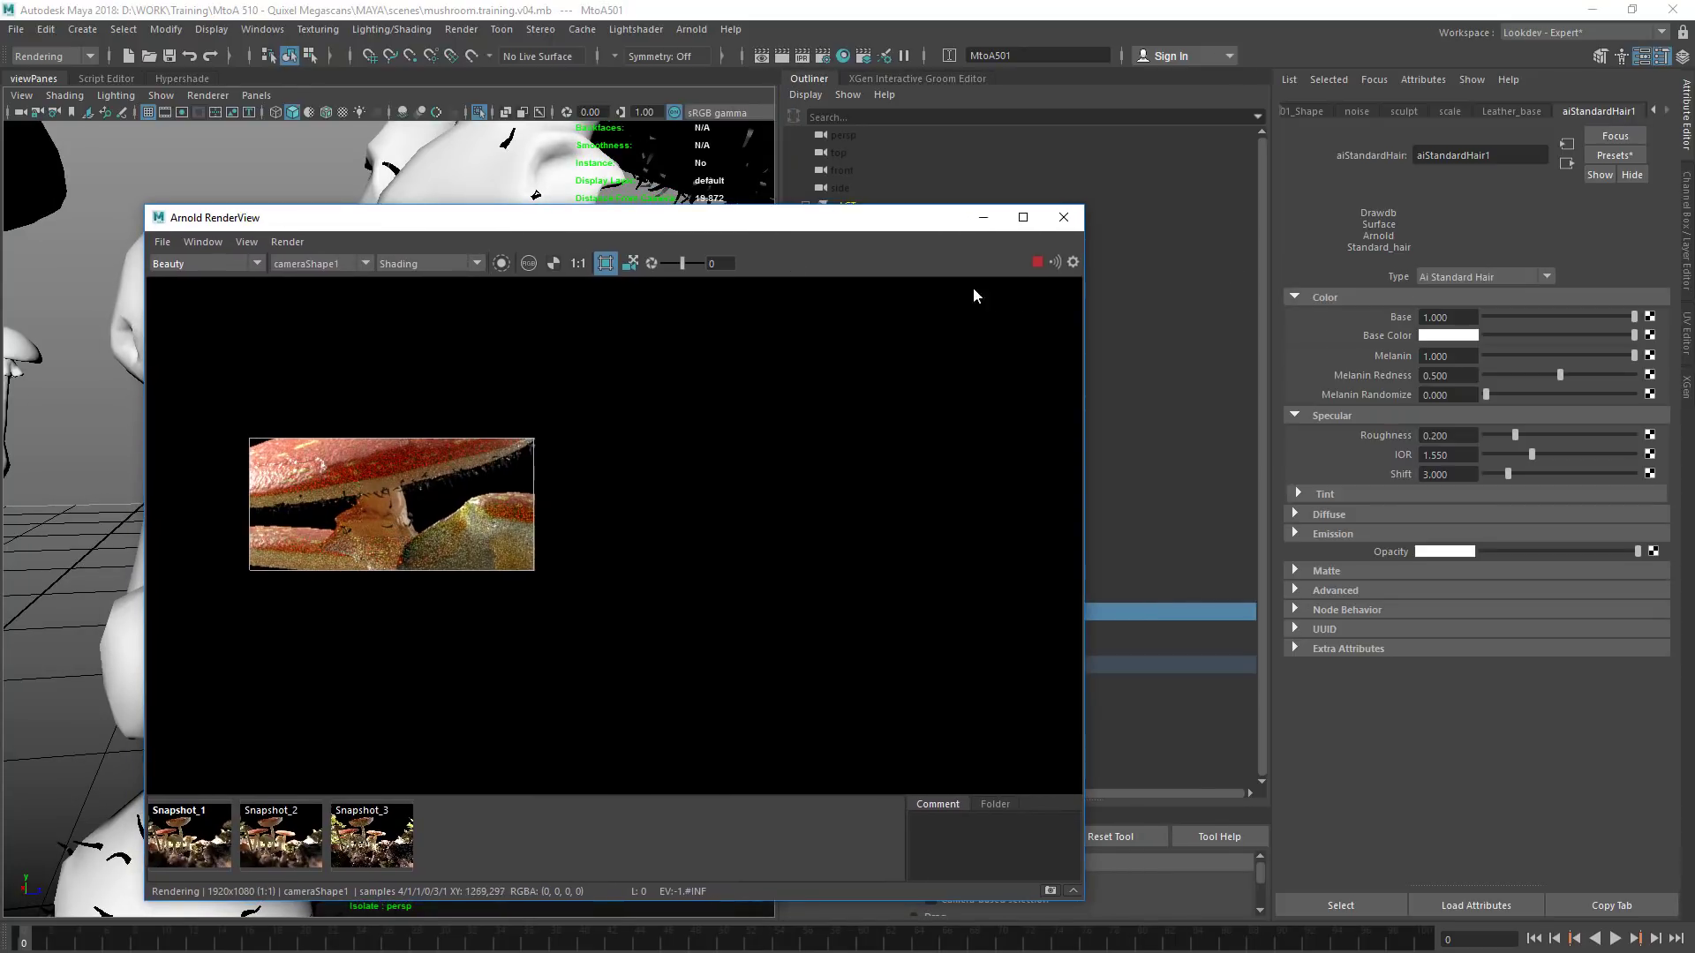
Pan the render and define crop regions over the front mushrooms' stems to refine those areas
left_click_drag(425, 499, 341, 756)
middle_click_drag(450, 613, 489, 471)
left_click_drag(365, 495, 512, 591)
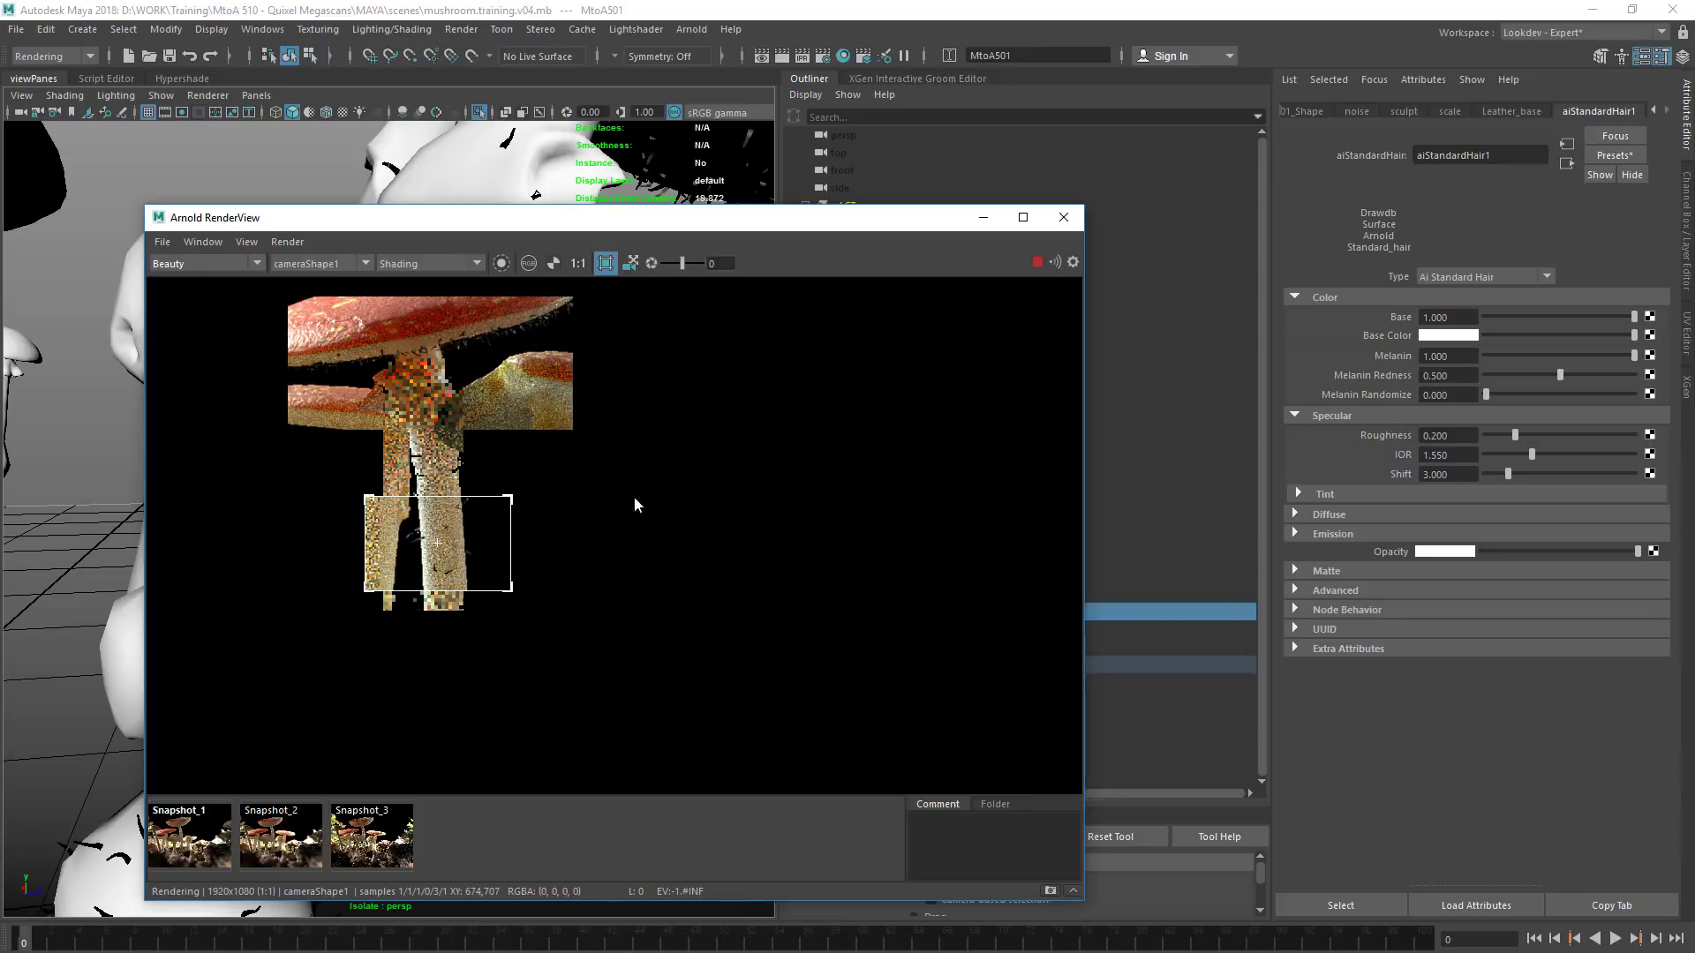
Try a Base of 0 on aiStandardHair1 and re-render a crop region around the top of the front stem
left_click(1481, 307)
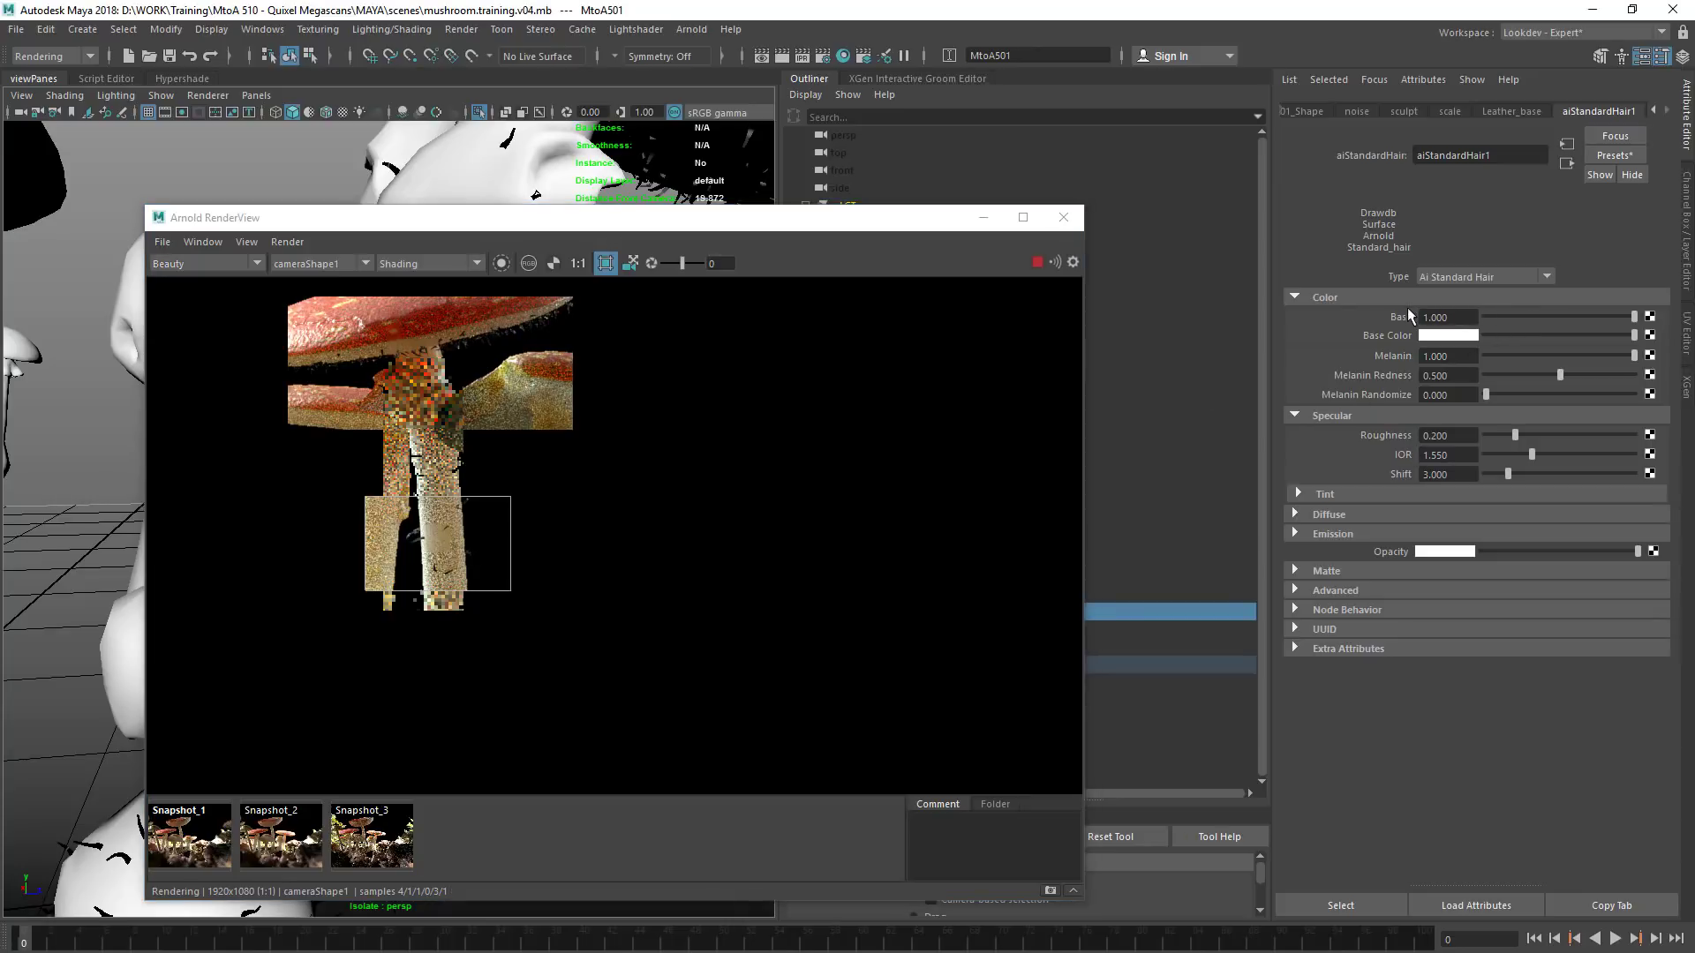
left_click_drag(1515, 317, 1458, 325)
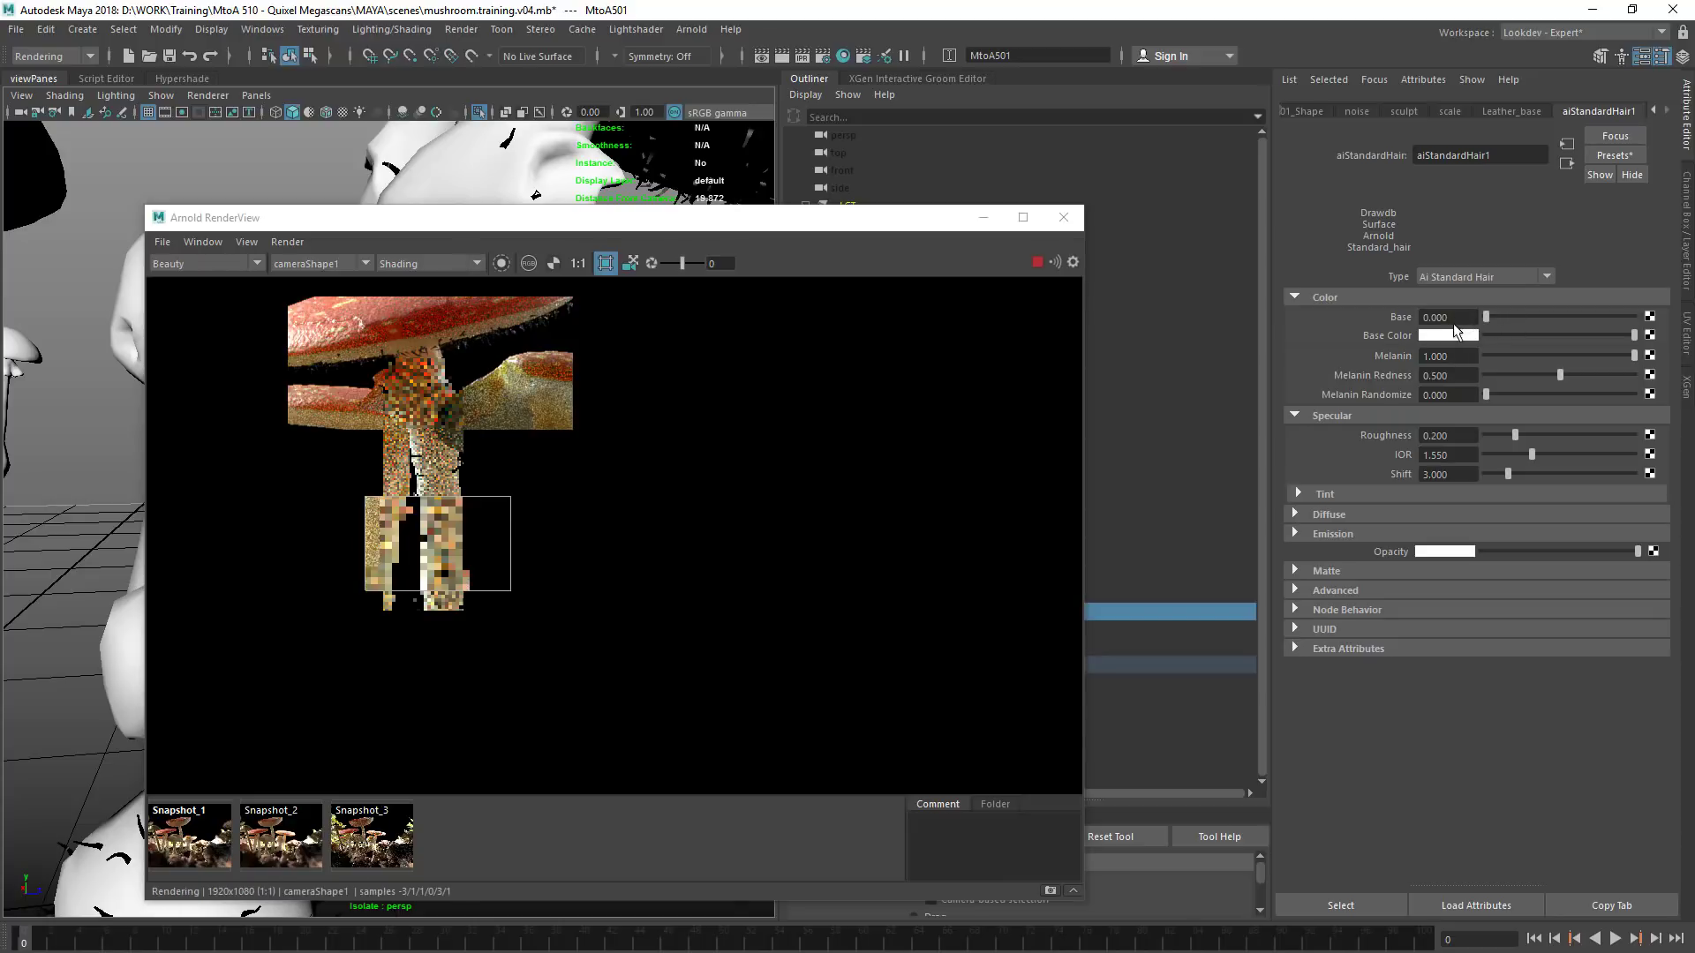
left_click_drag(396, 343, 465, 407)
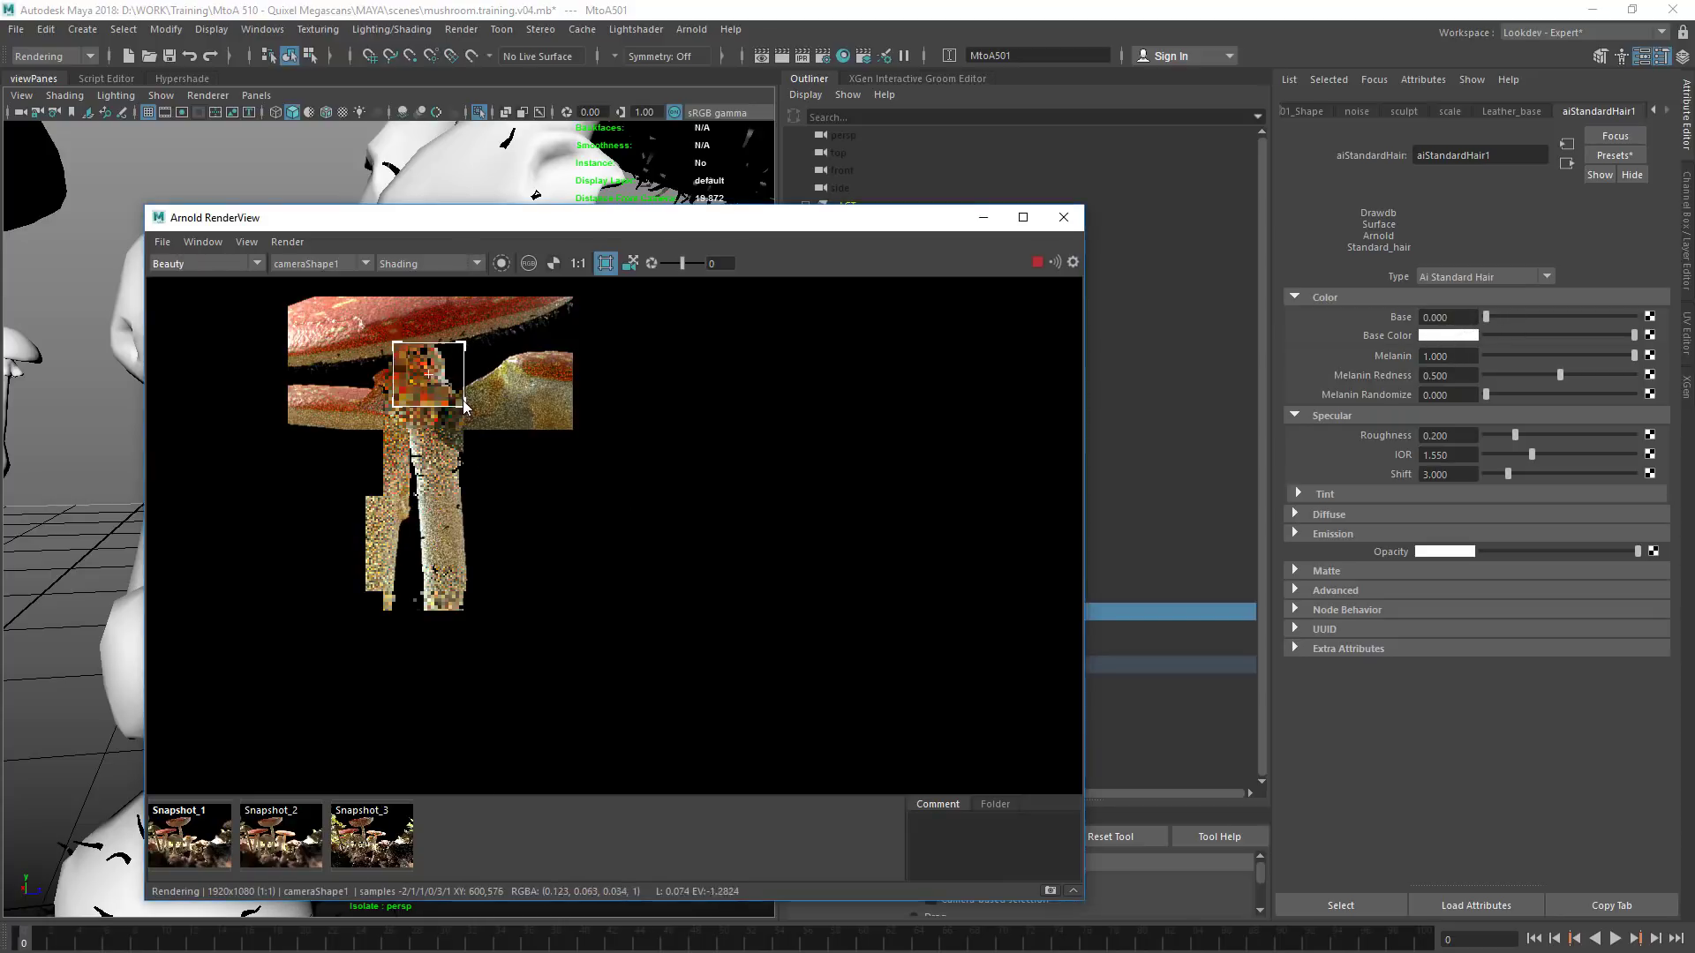
left_click_drag(362, 332, 471, 393)
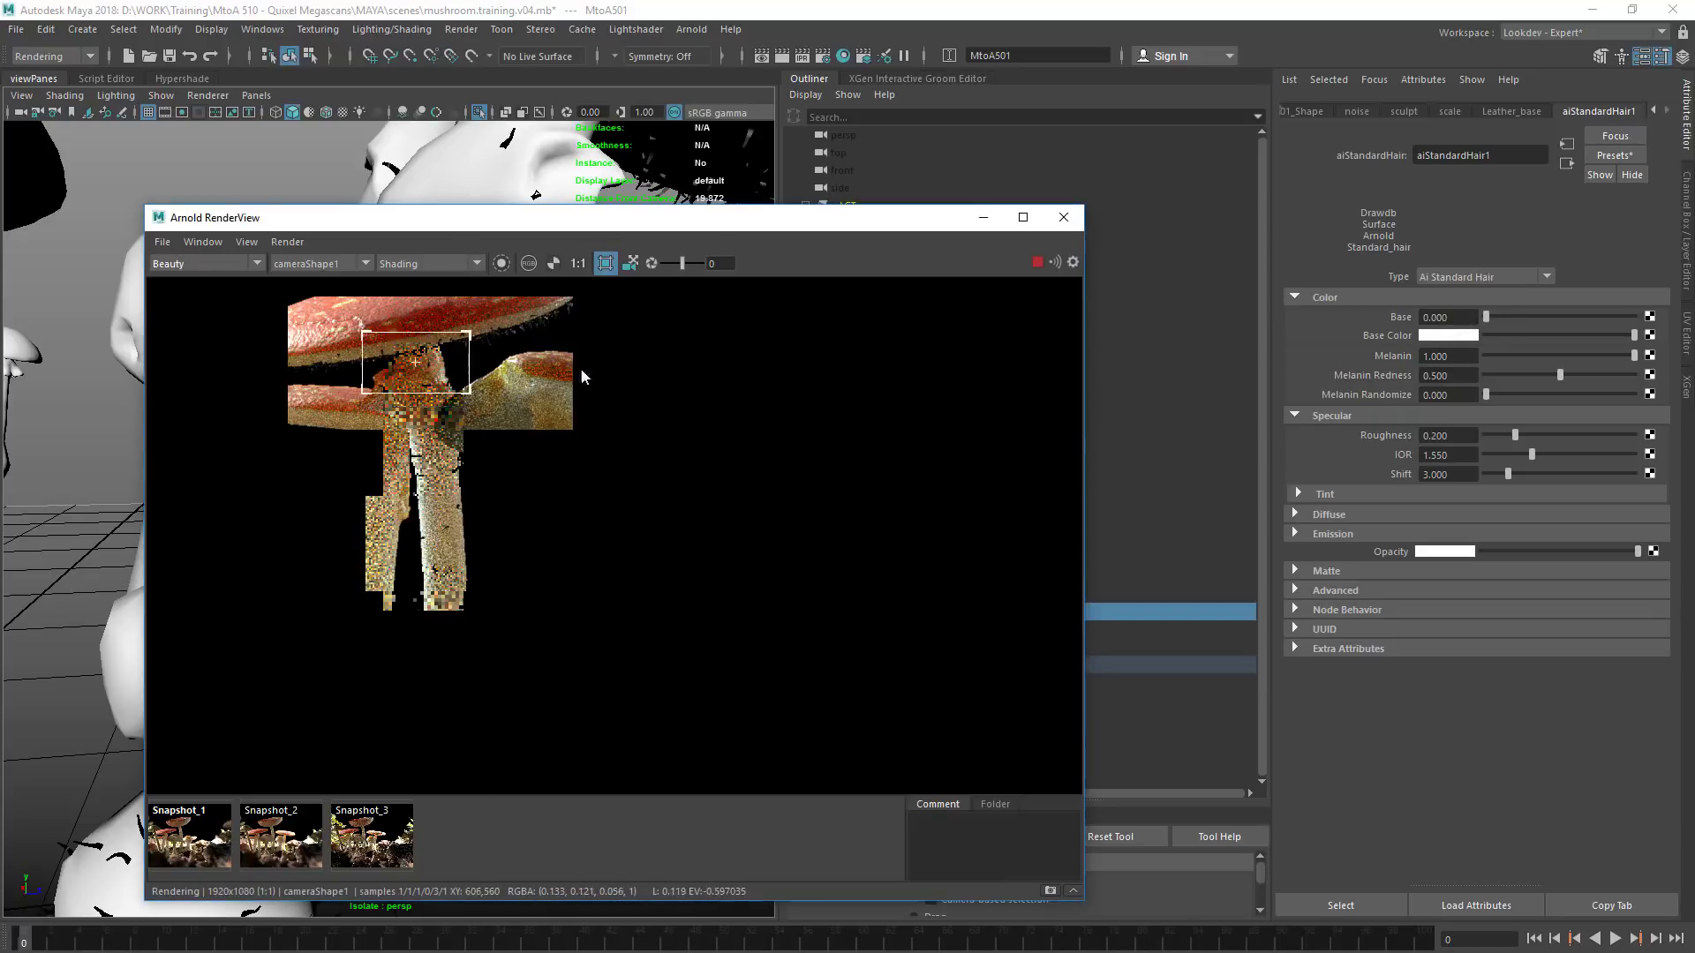
Restore the Base of aiStandardHair1 to 1
left_click(1448, 317)
type("1")
key("Return")
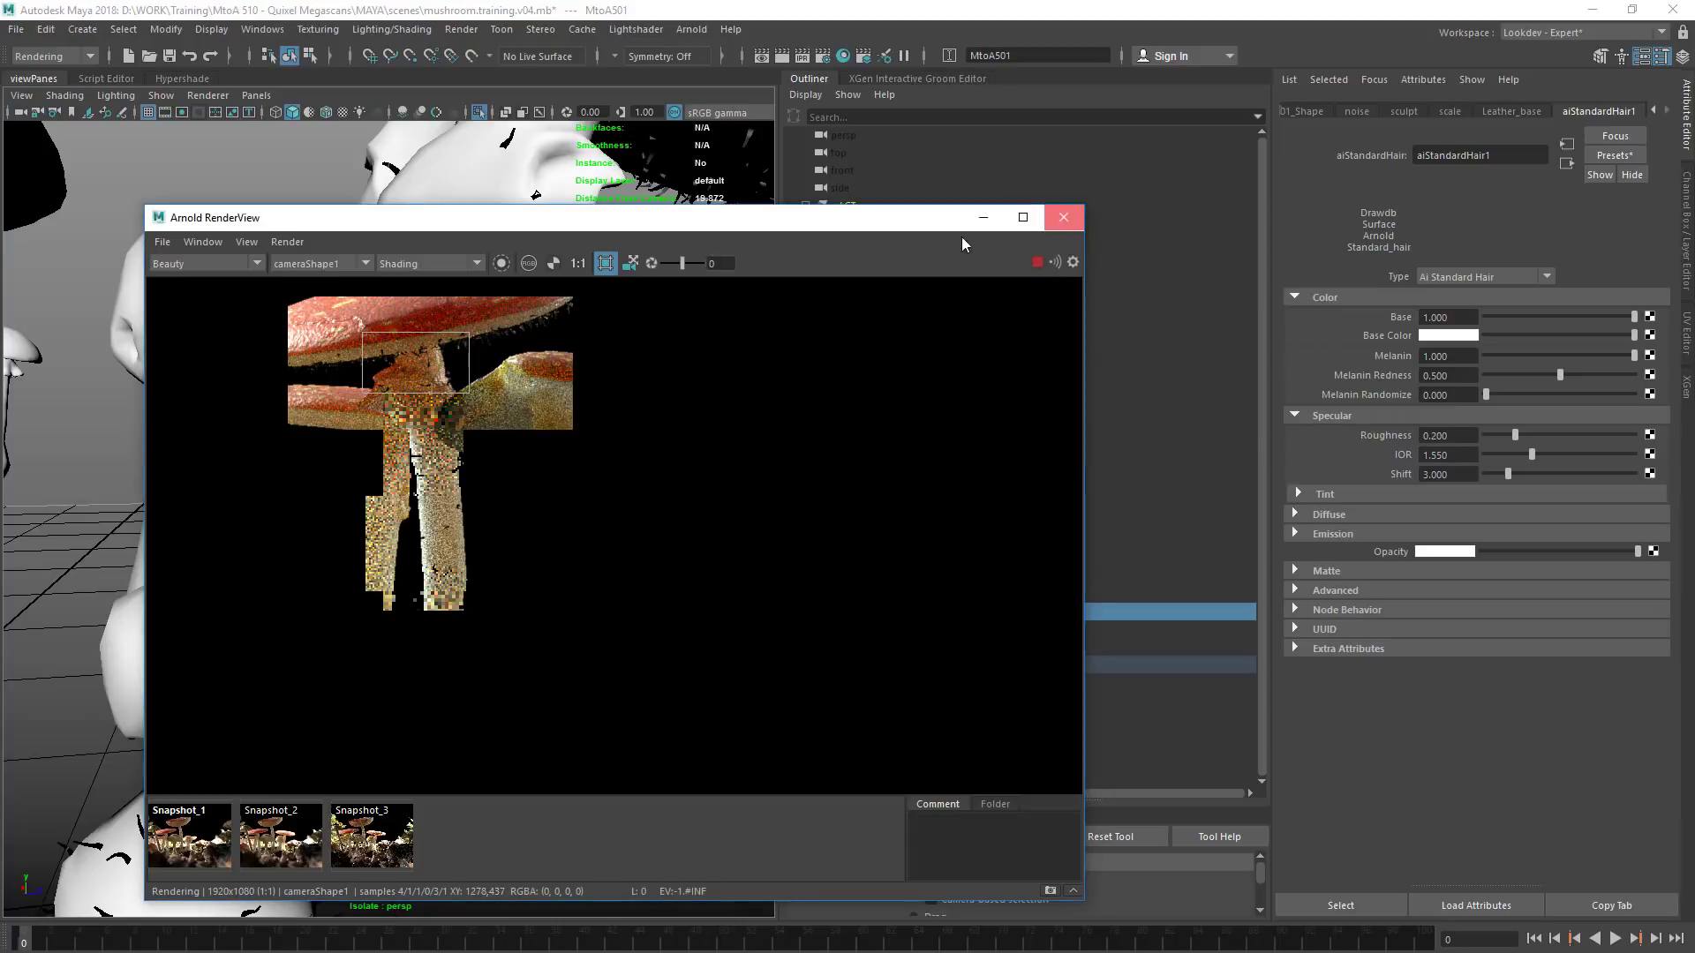
Close the render window and display the MtoA501_Shape attributes of the MtoA501 groom
left_click(1063, 217)
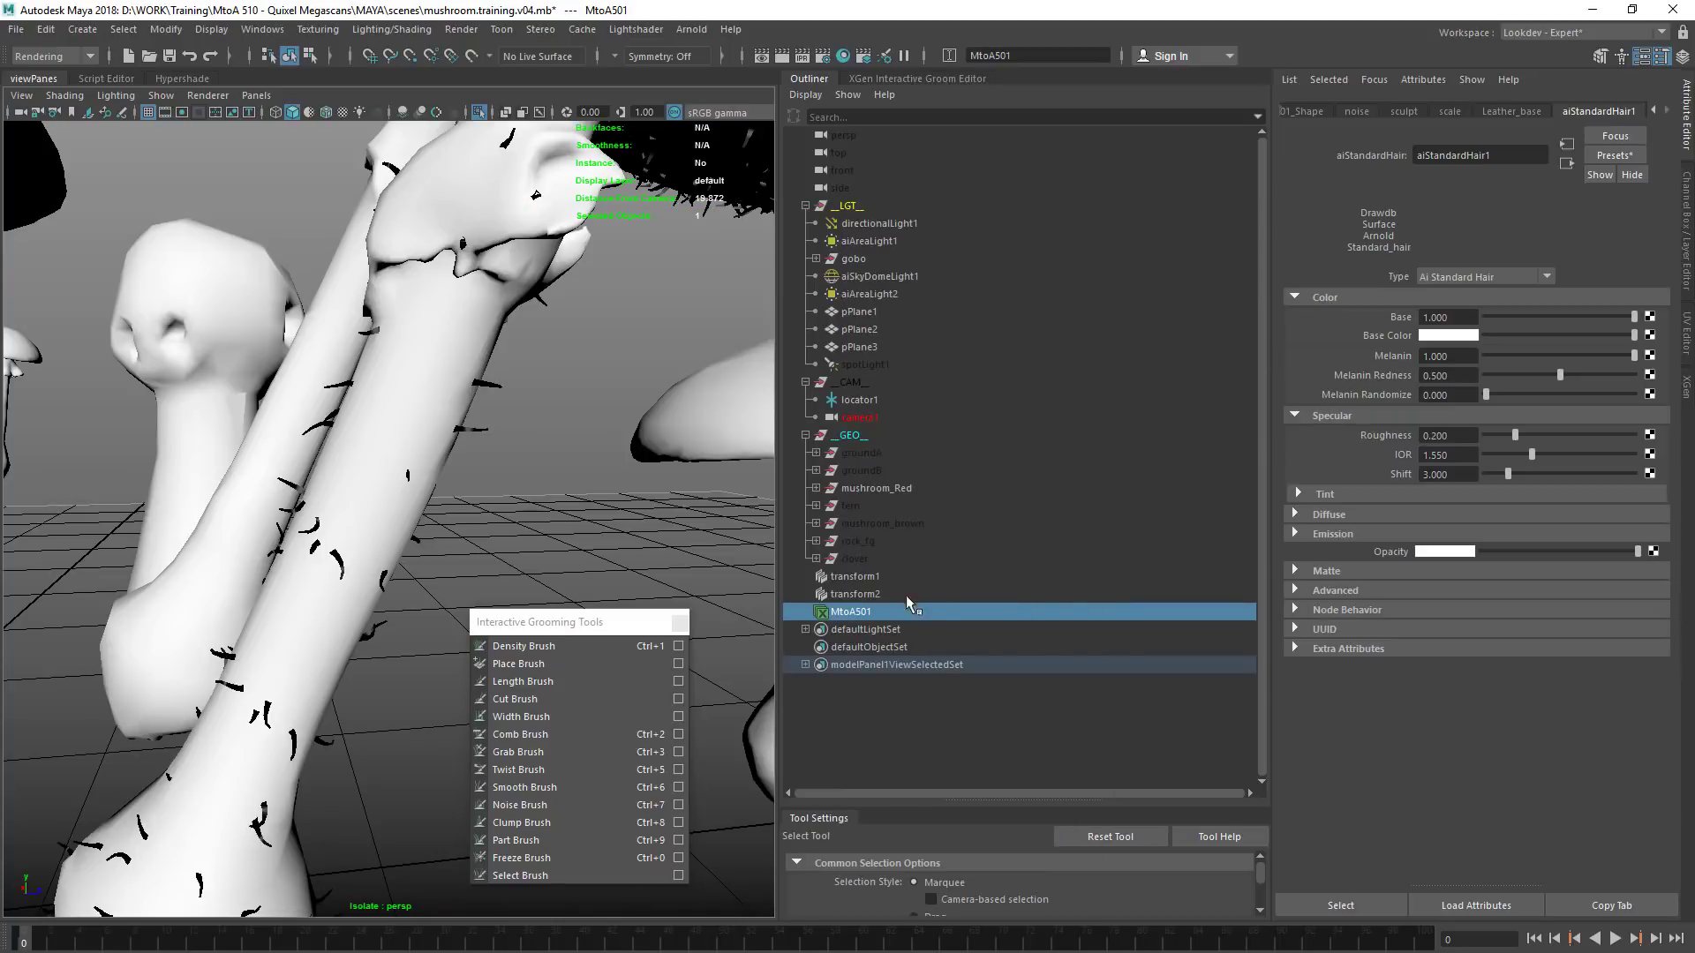
left_click(1685, 395)
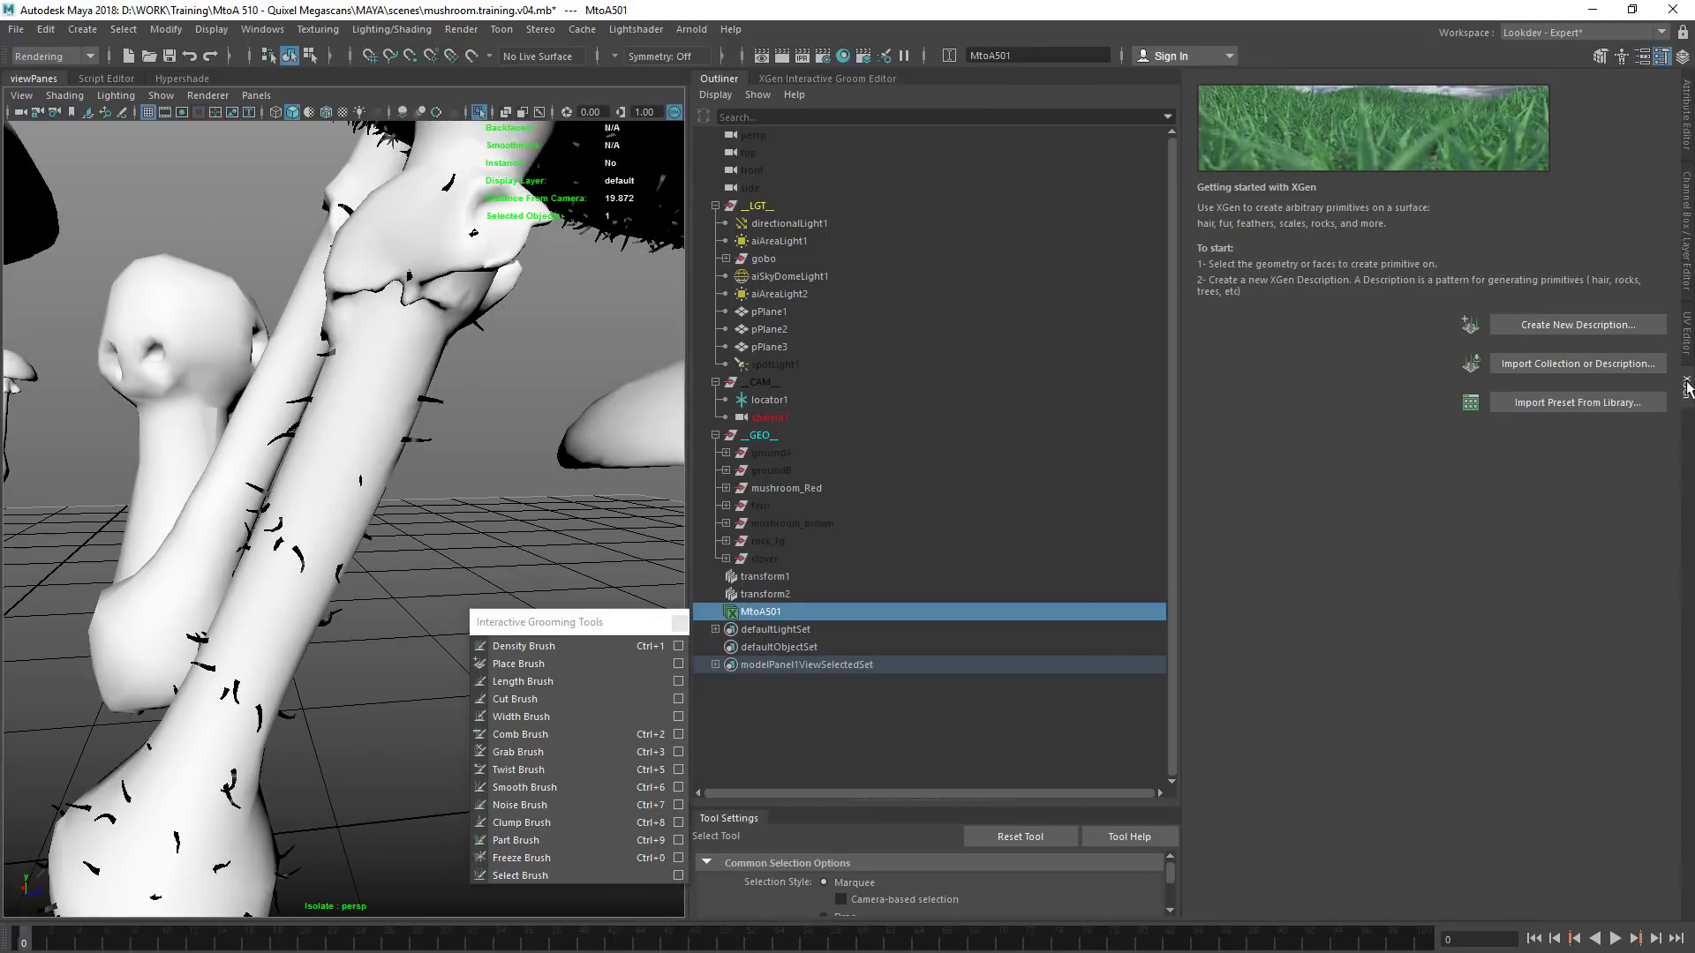
left_click(1685, 382)
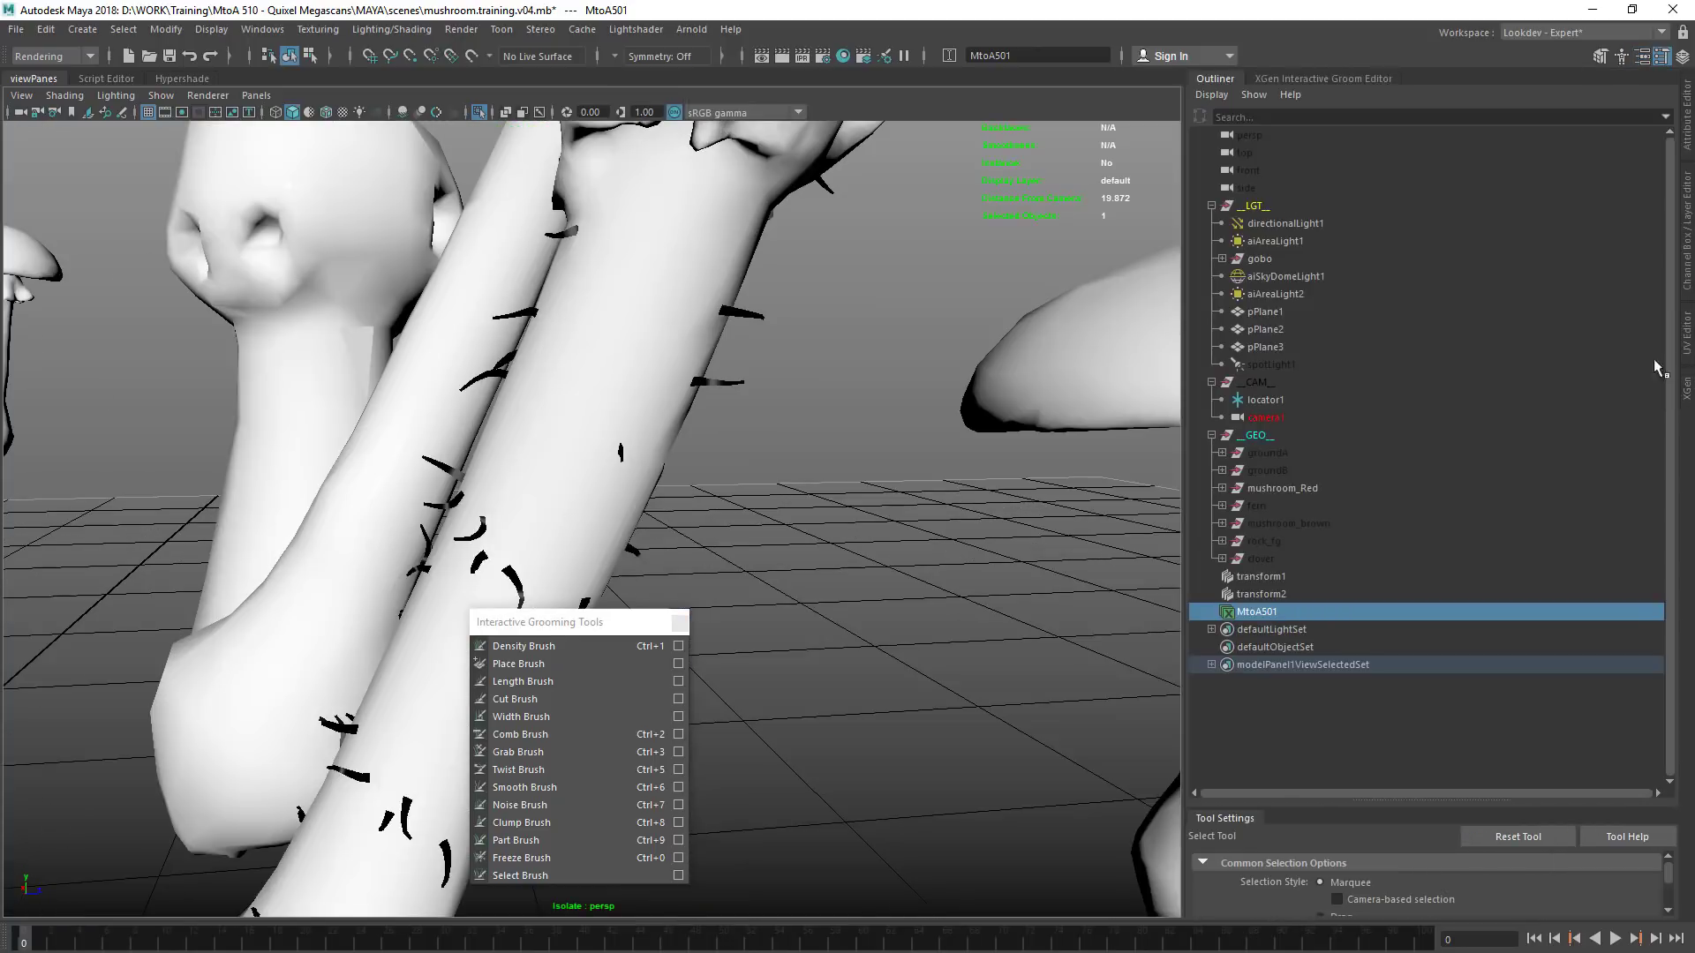
left_click(1684, 119)
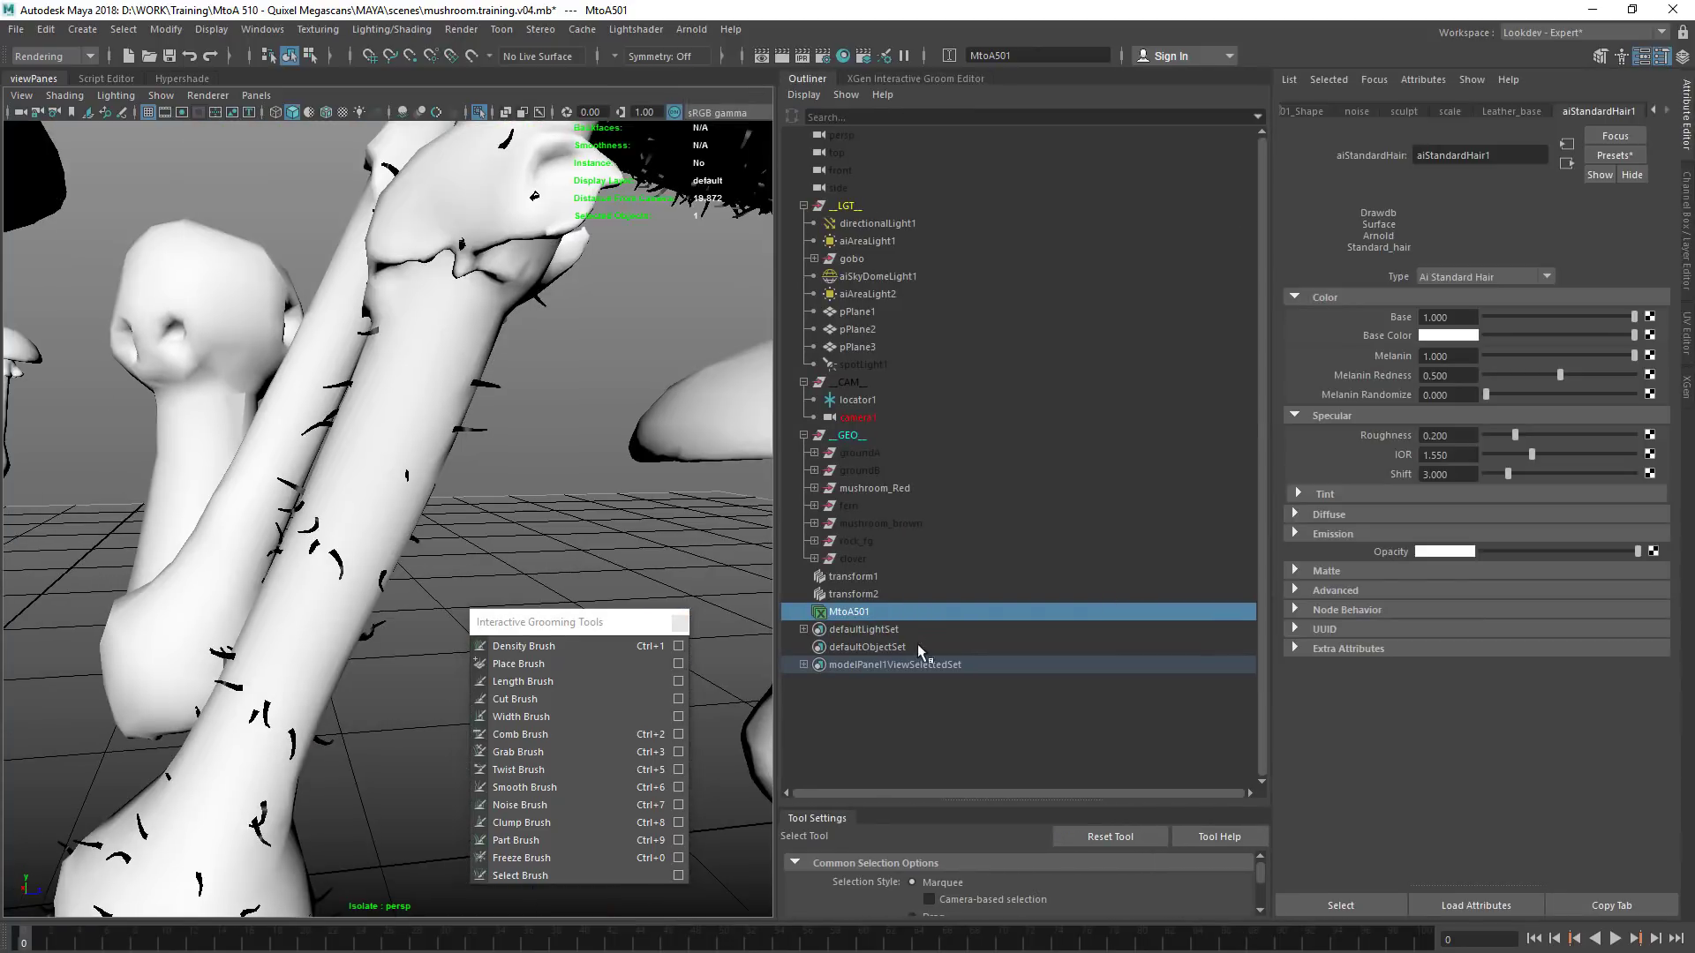
left_click(1303, 113)
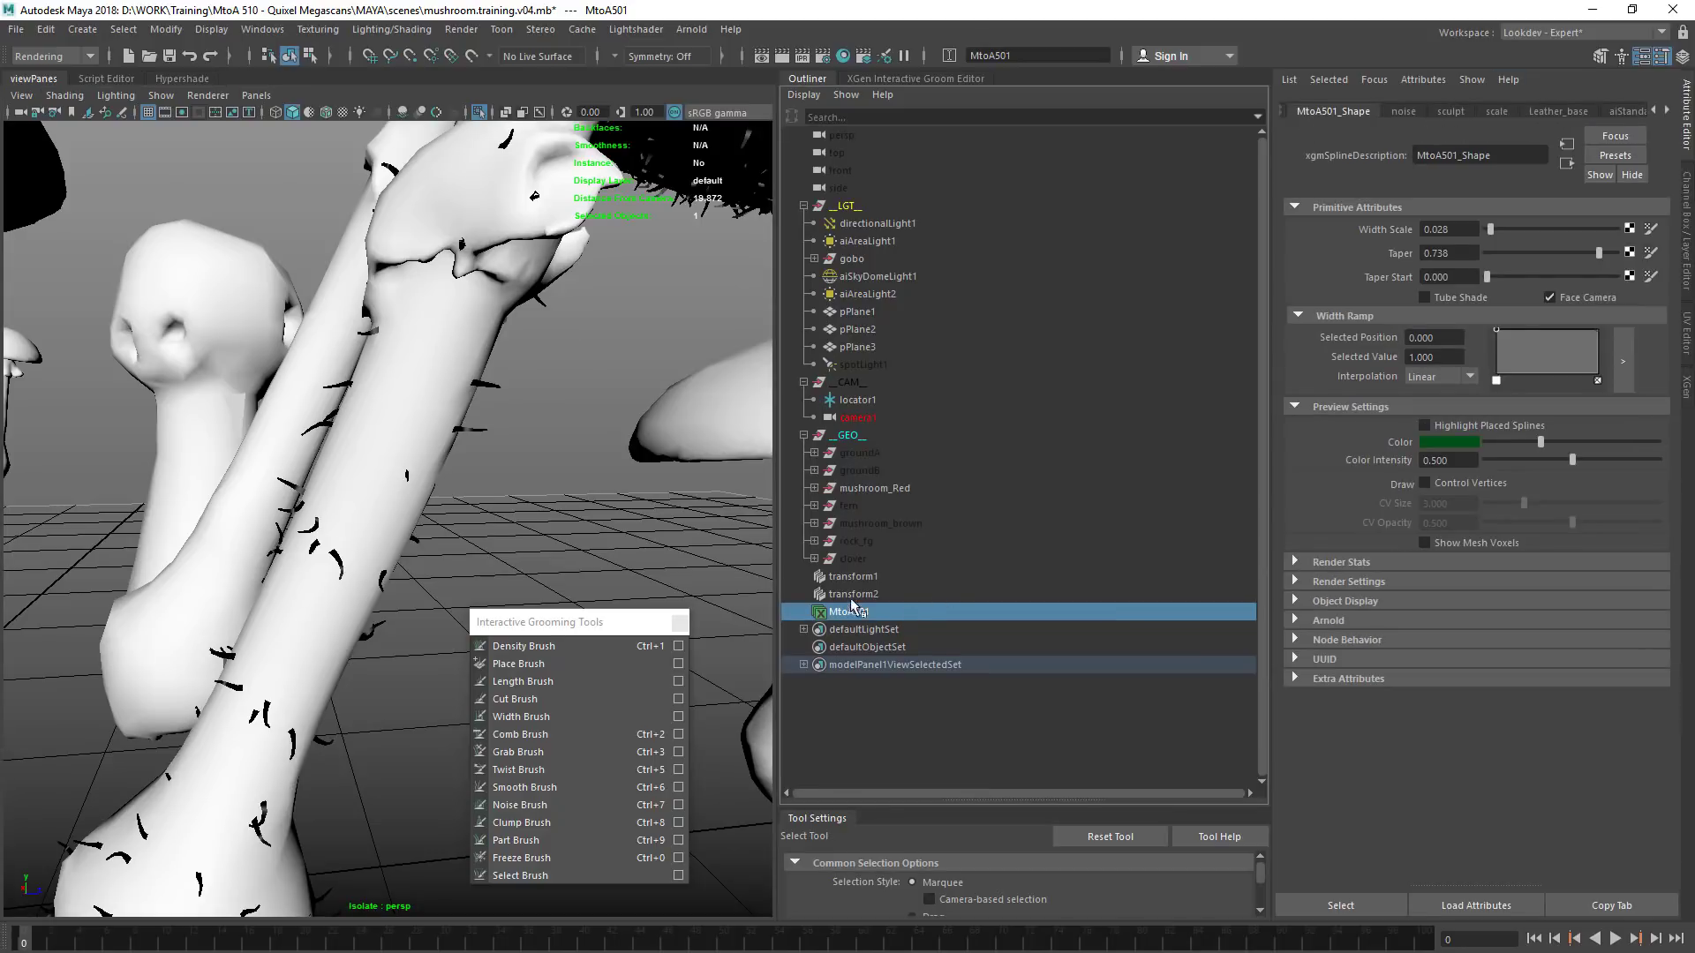
left_click(838, 617)
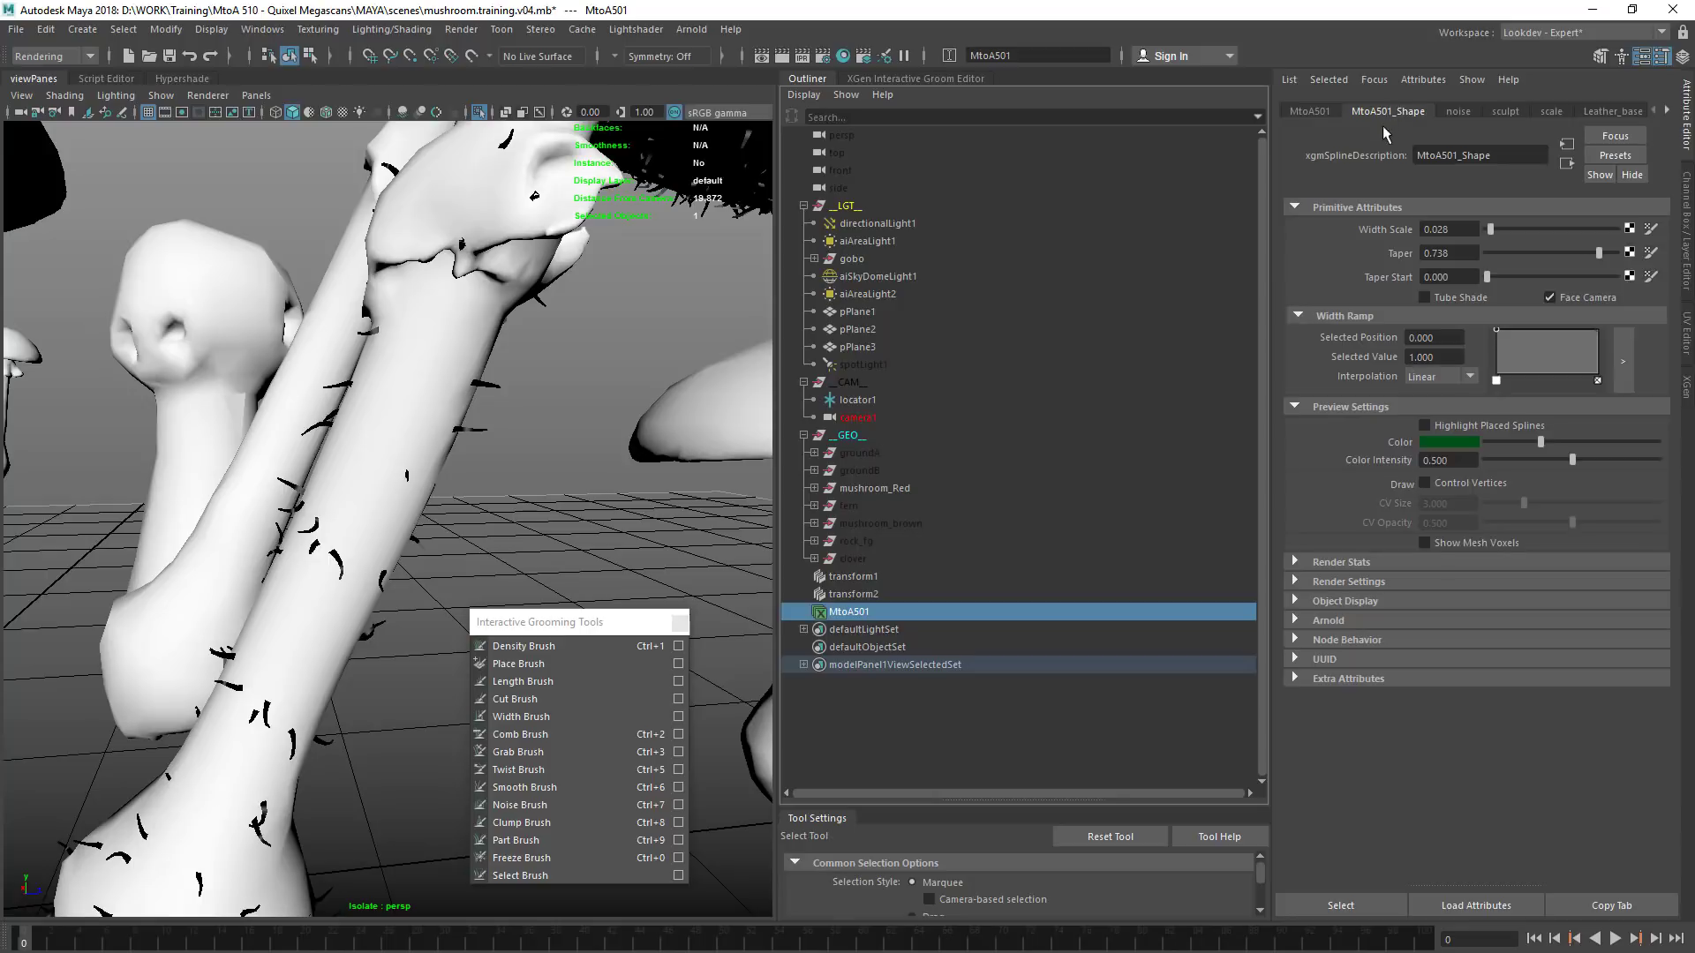
Disable Opaque in the Arnold attributes of MtoA501_Shape and set the curve mode to Thick
left_click(1323, 623)
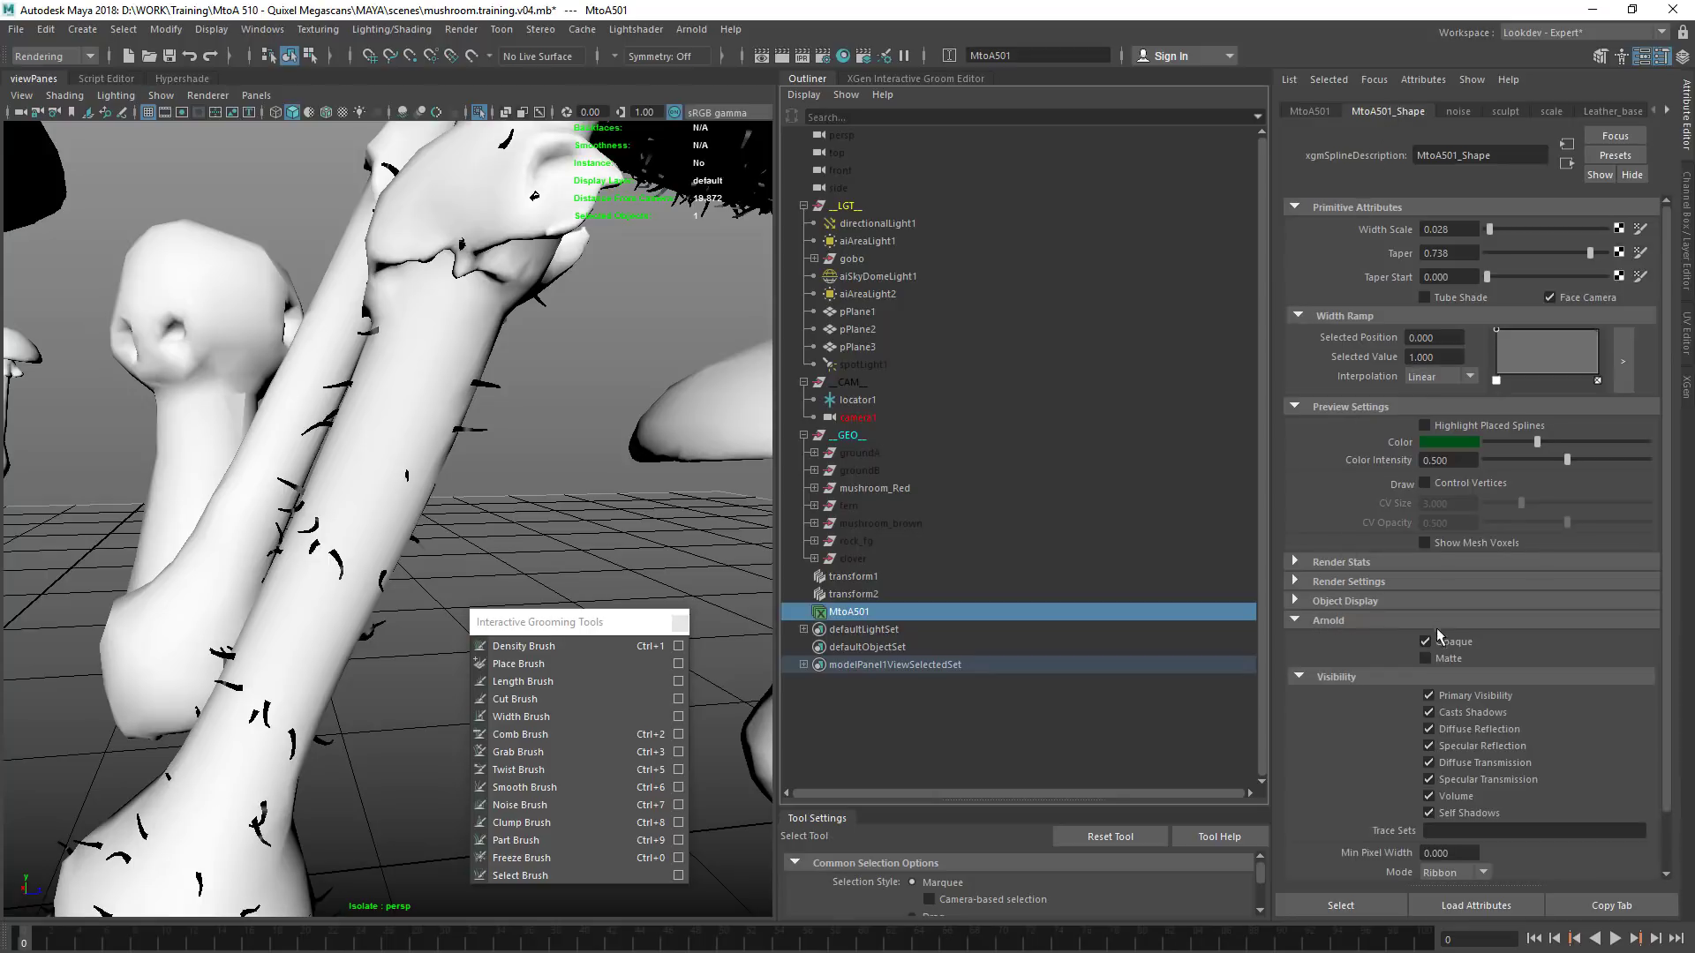
scroll(1339, 599, "down", 3)
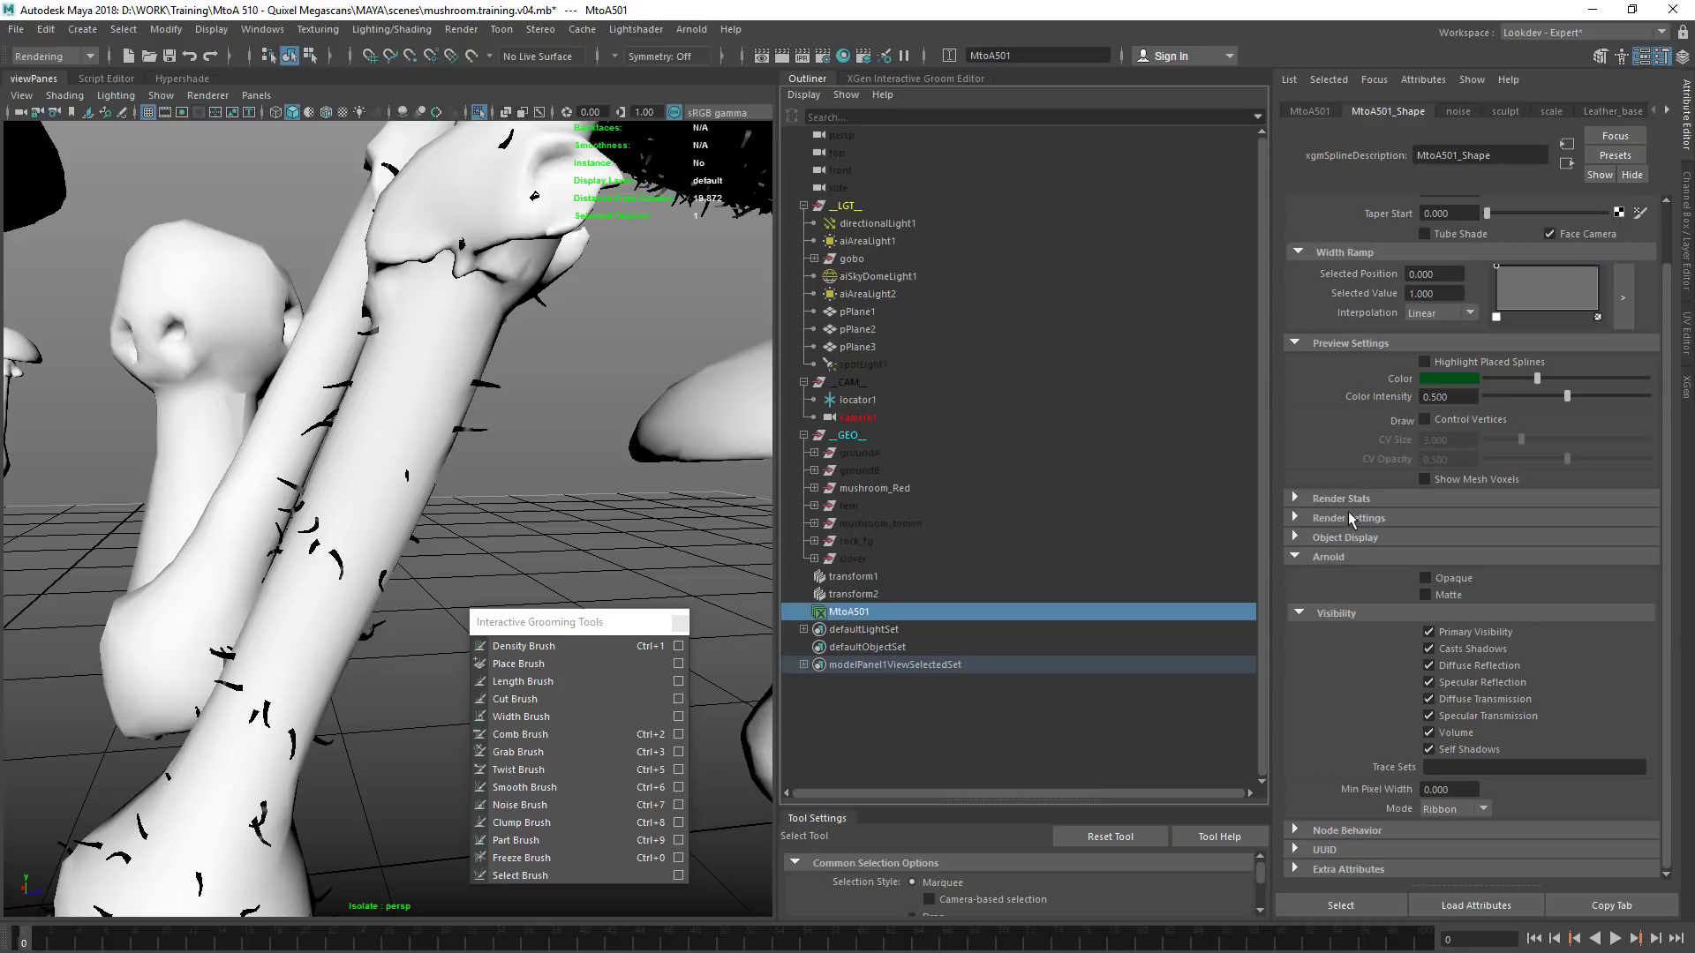
scroll(1328, 468, "up", 3)
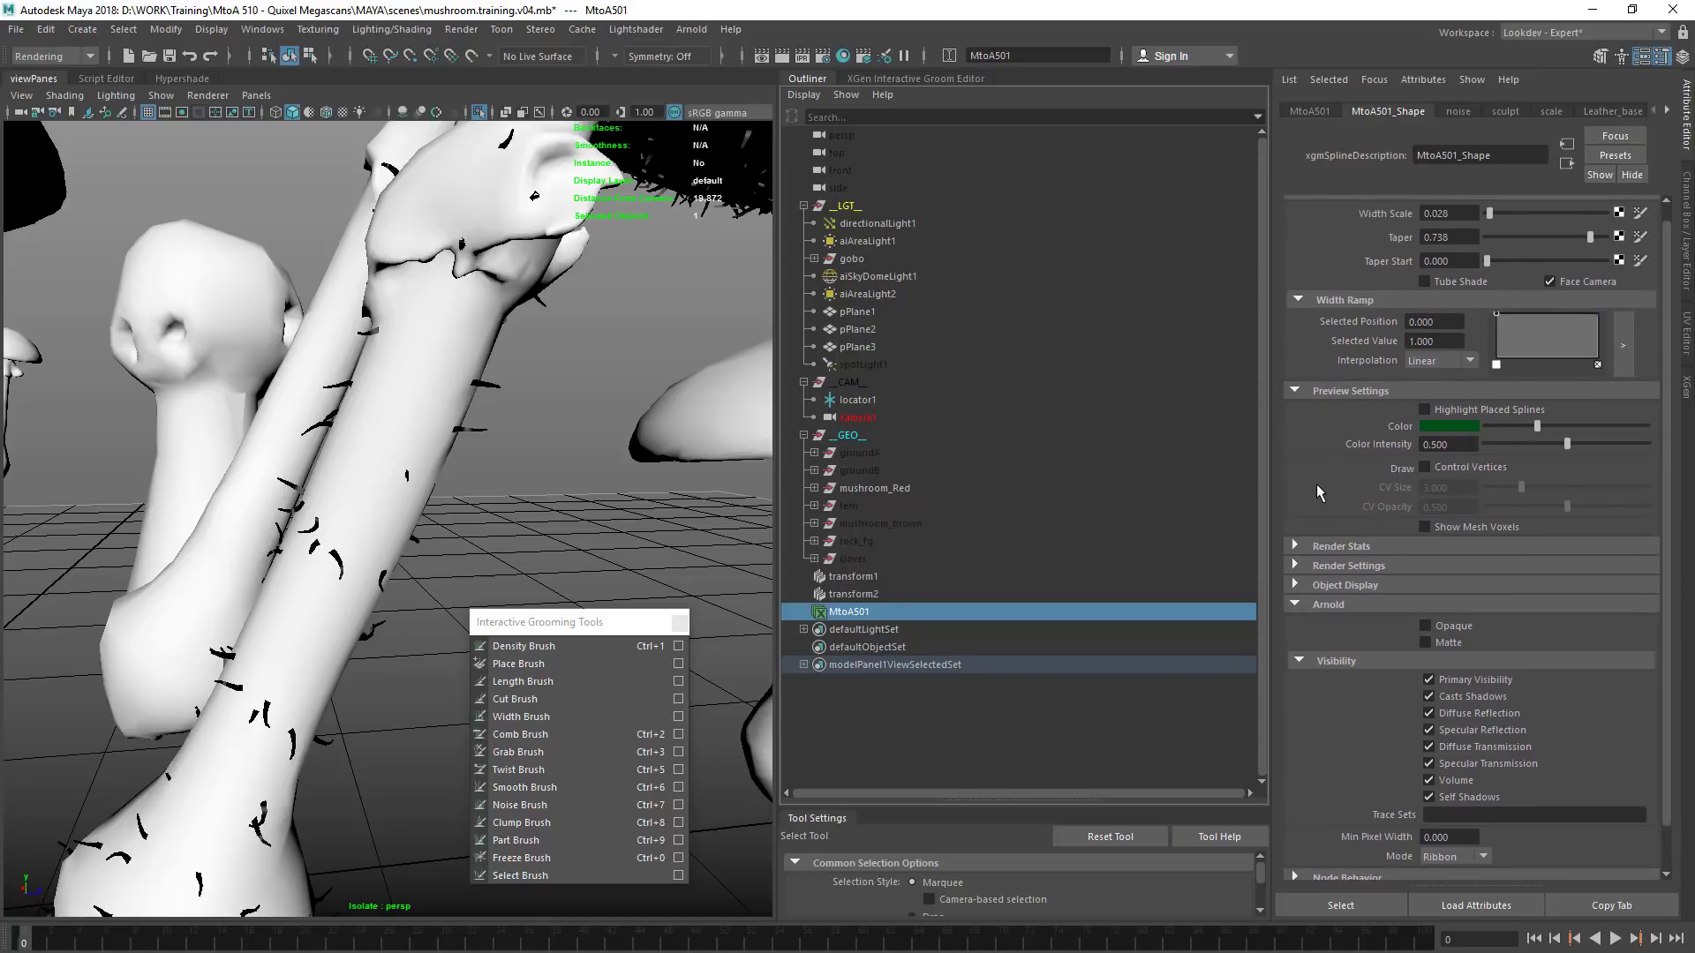
scroll(1326, 449, "down", 3)
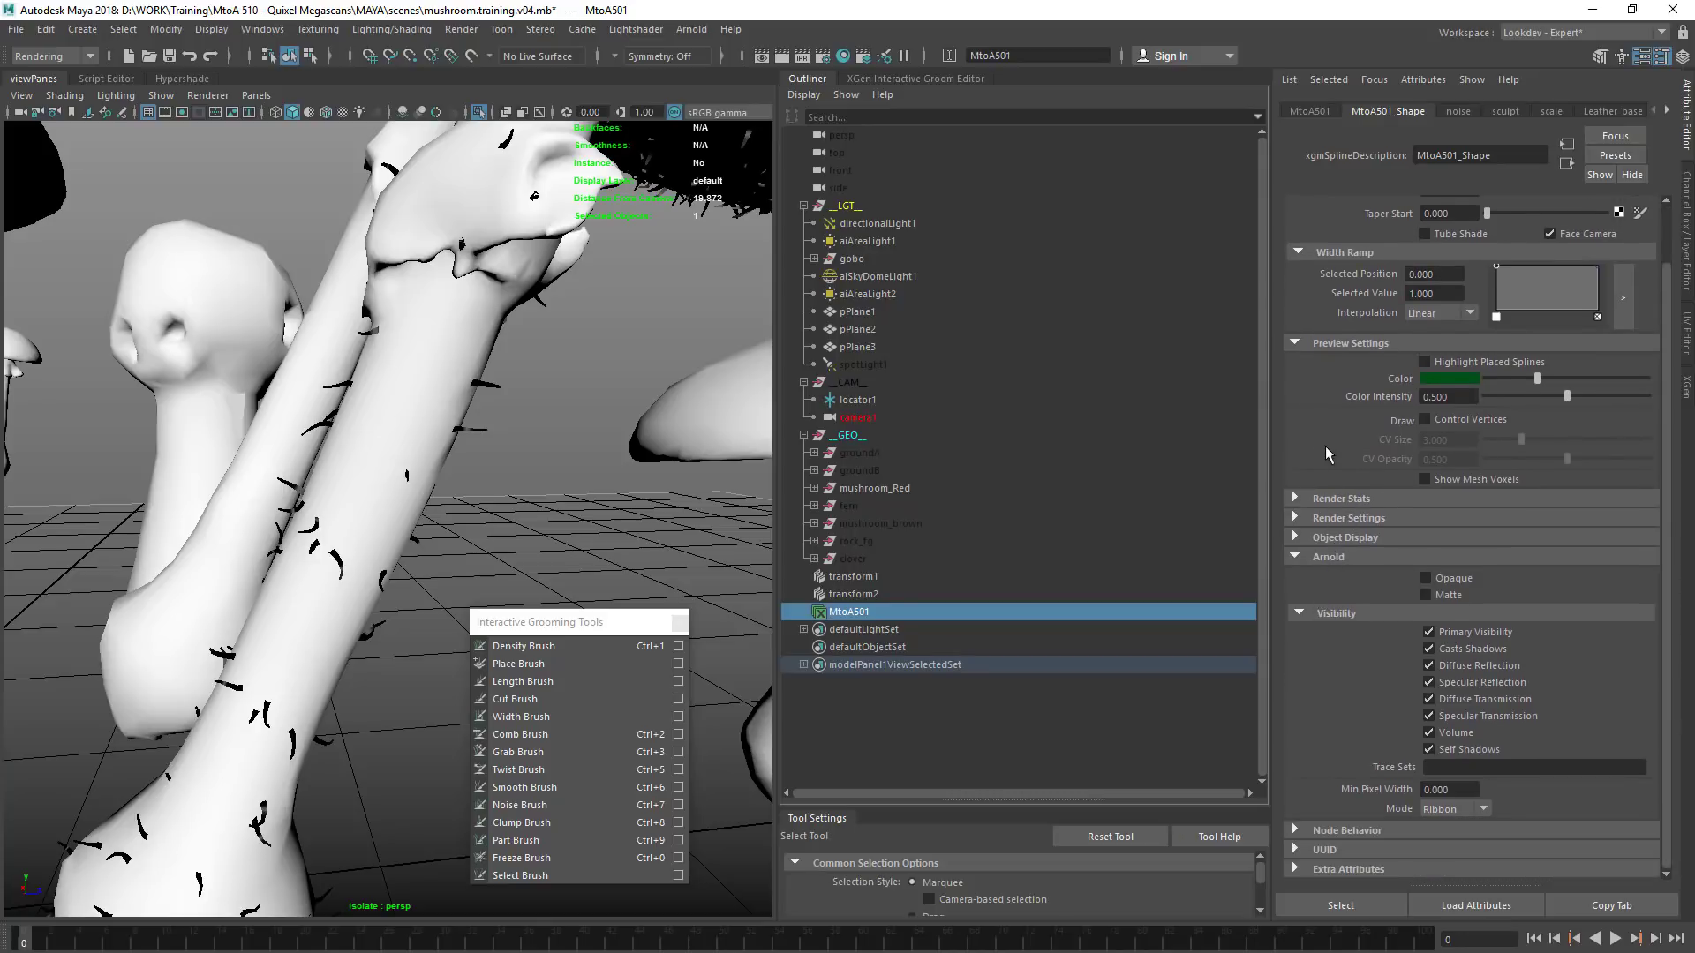
left_click(1452, 809)
left_click(1448, 827)
scroll(493, 513, "up", 1)
left_click_drag(862, 579, 861, 601)
left_click(859, 614)
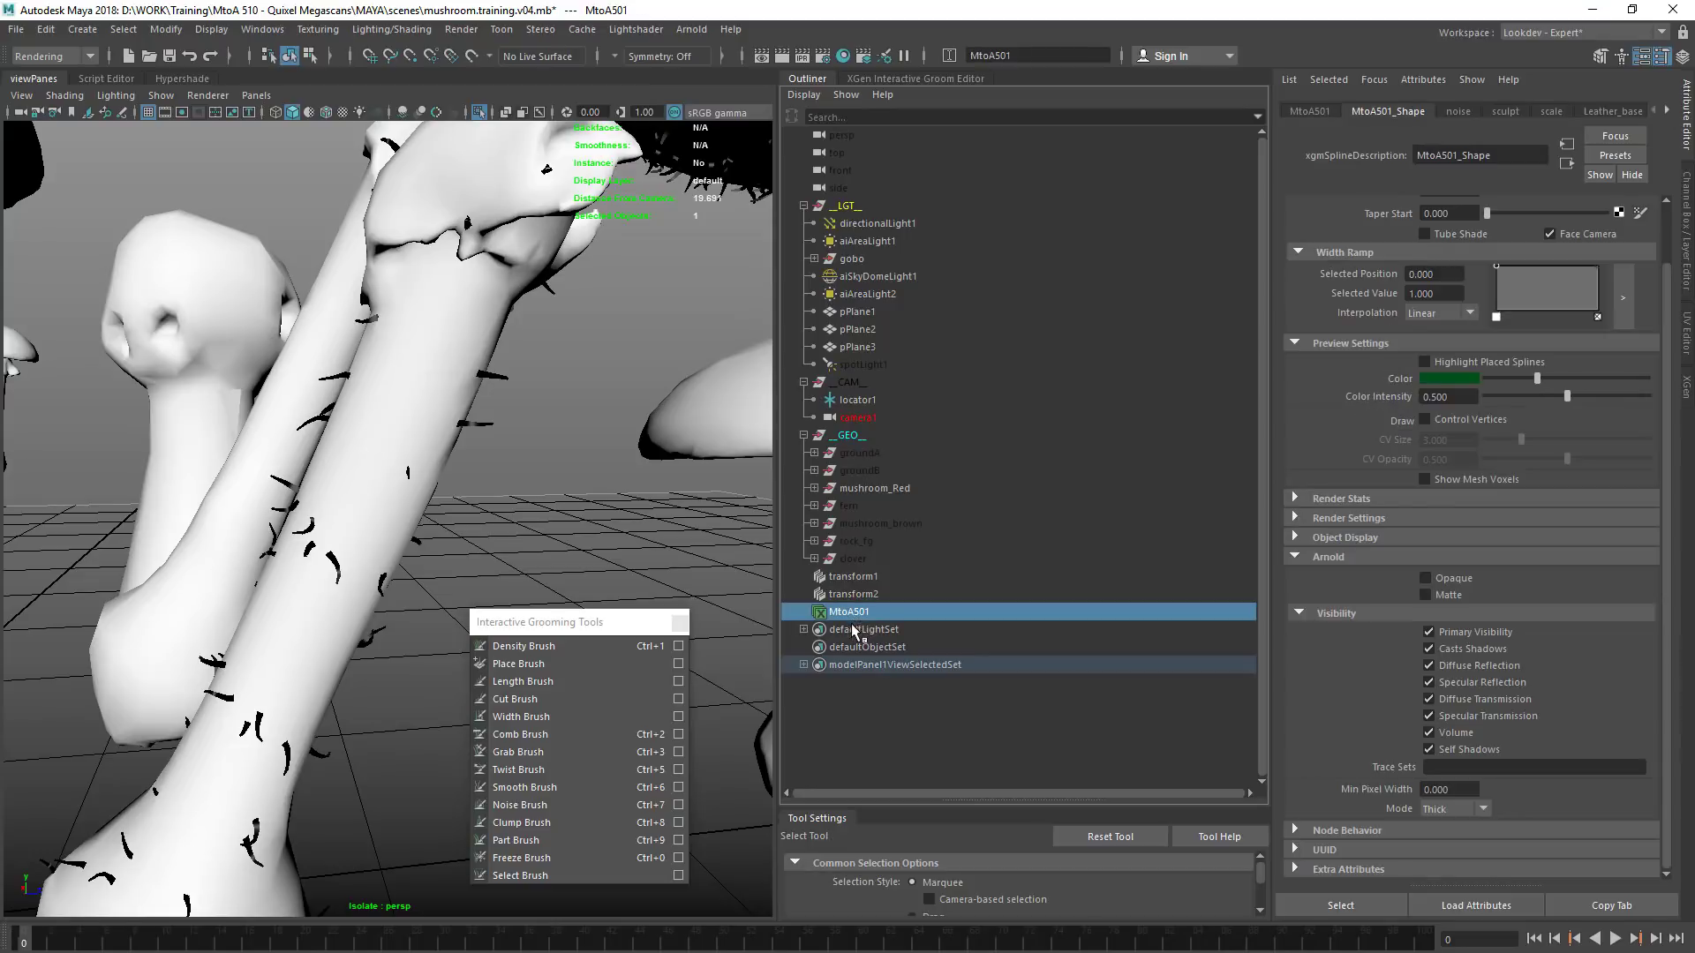
Examine the noise modifier and the Leather_base attributes of the MtoA501 groom
left_click(1457, 113)
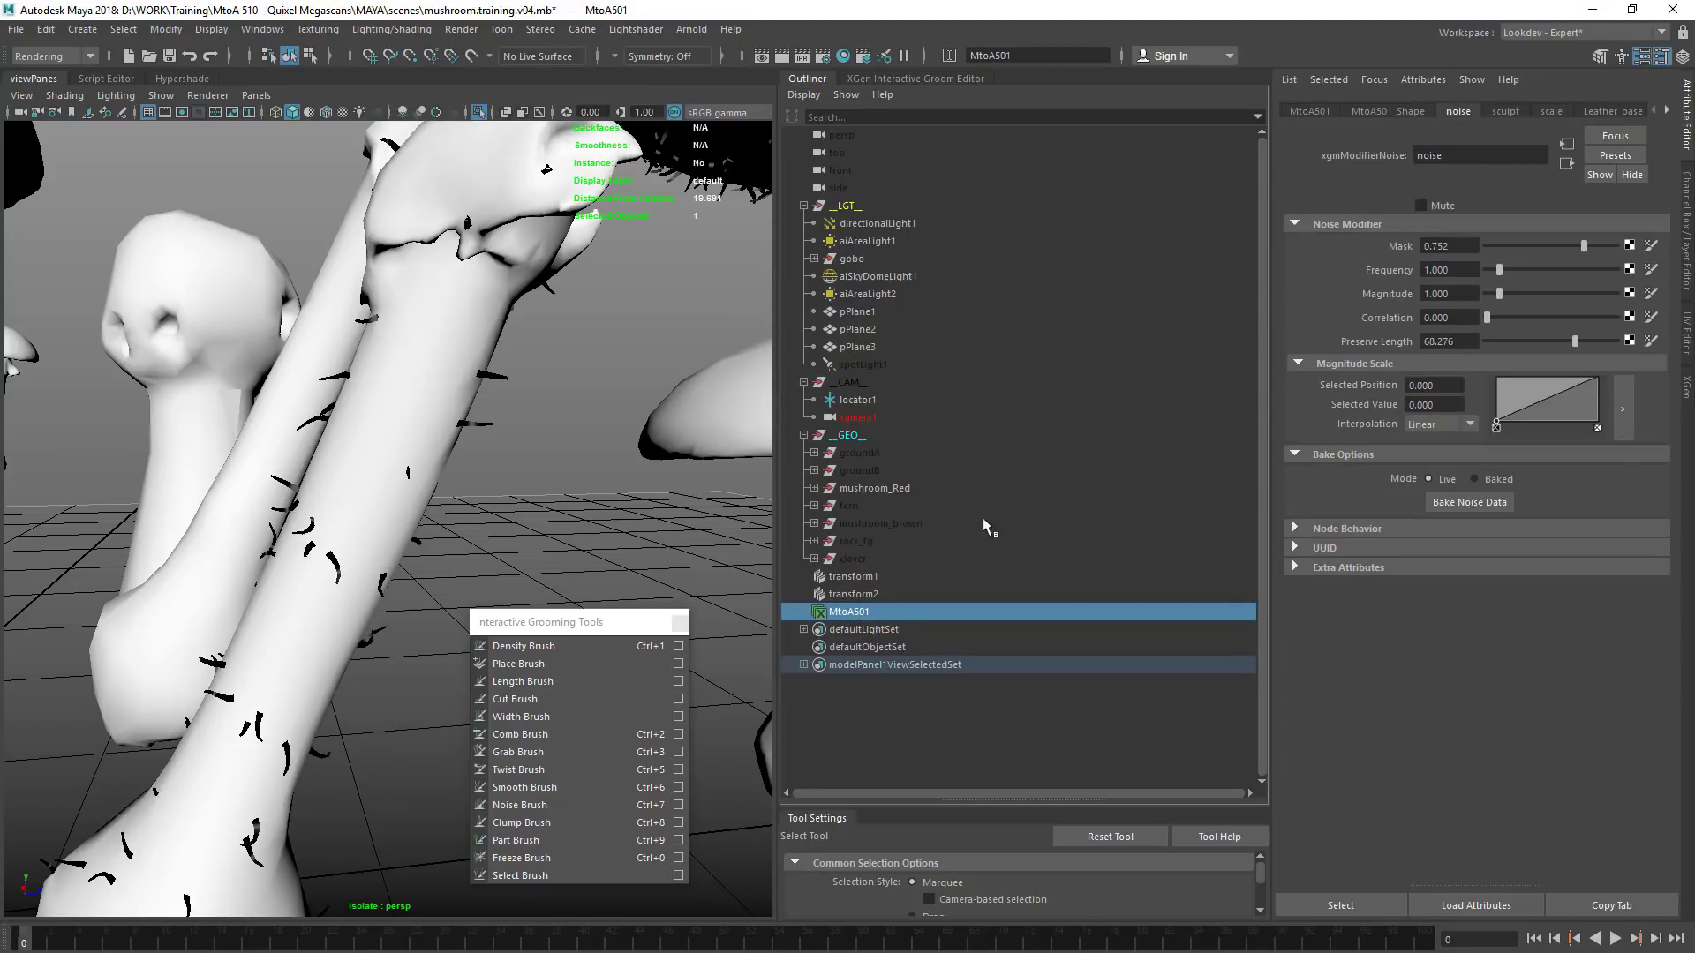
left_click(918, 80)
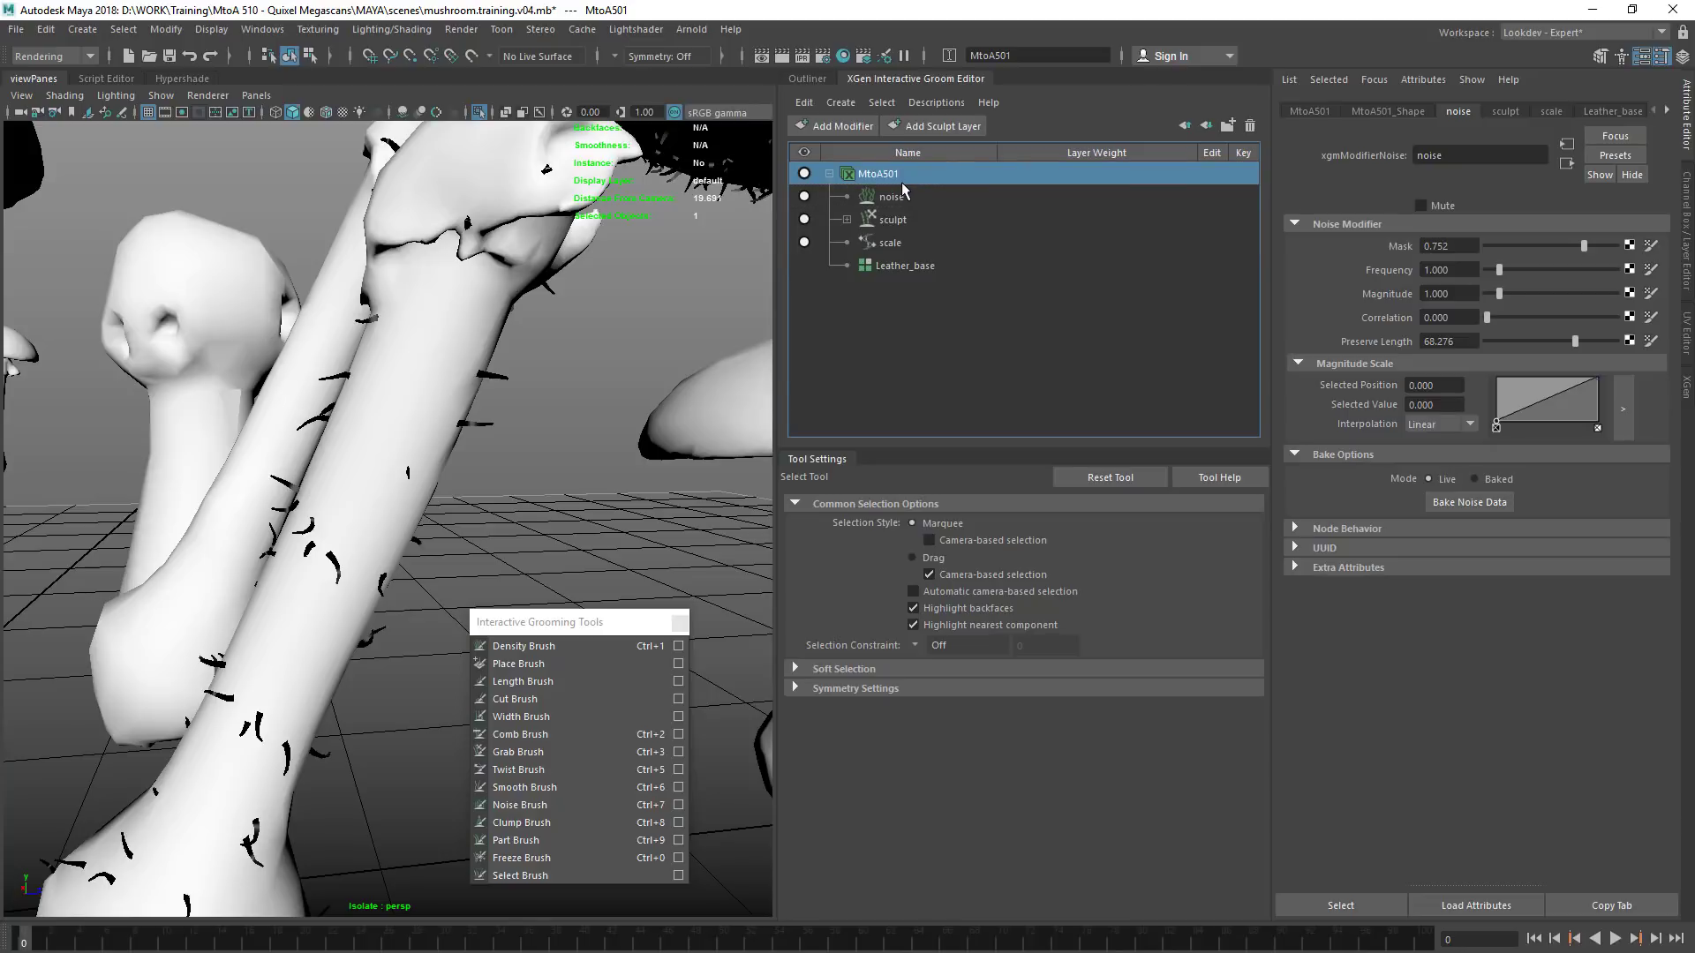
left_click(855, 689)
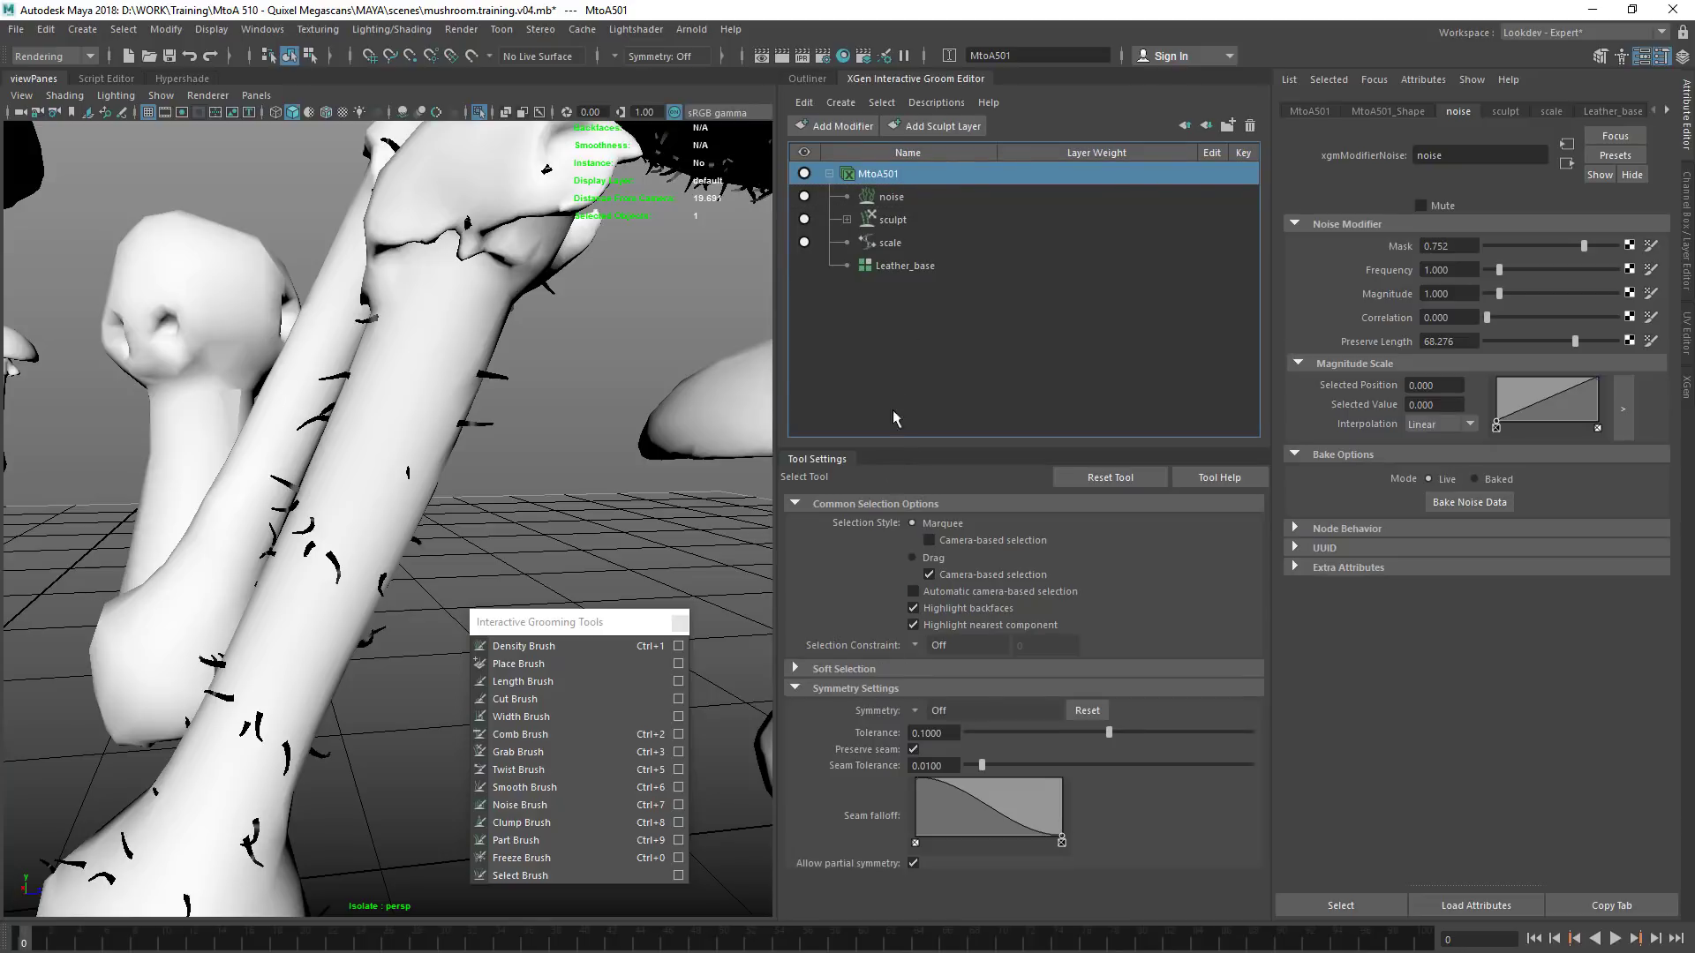
left_click(909, 196)
left_click(912, 270)
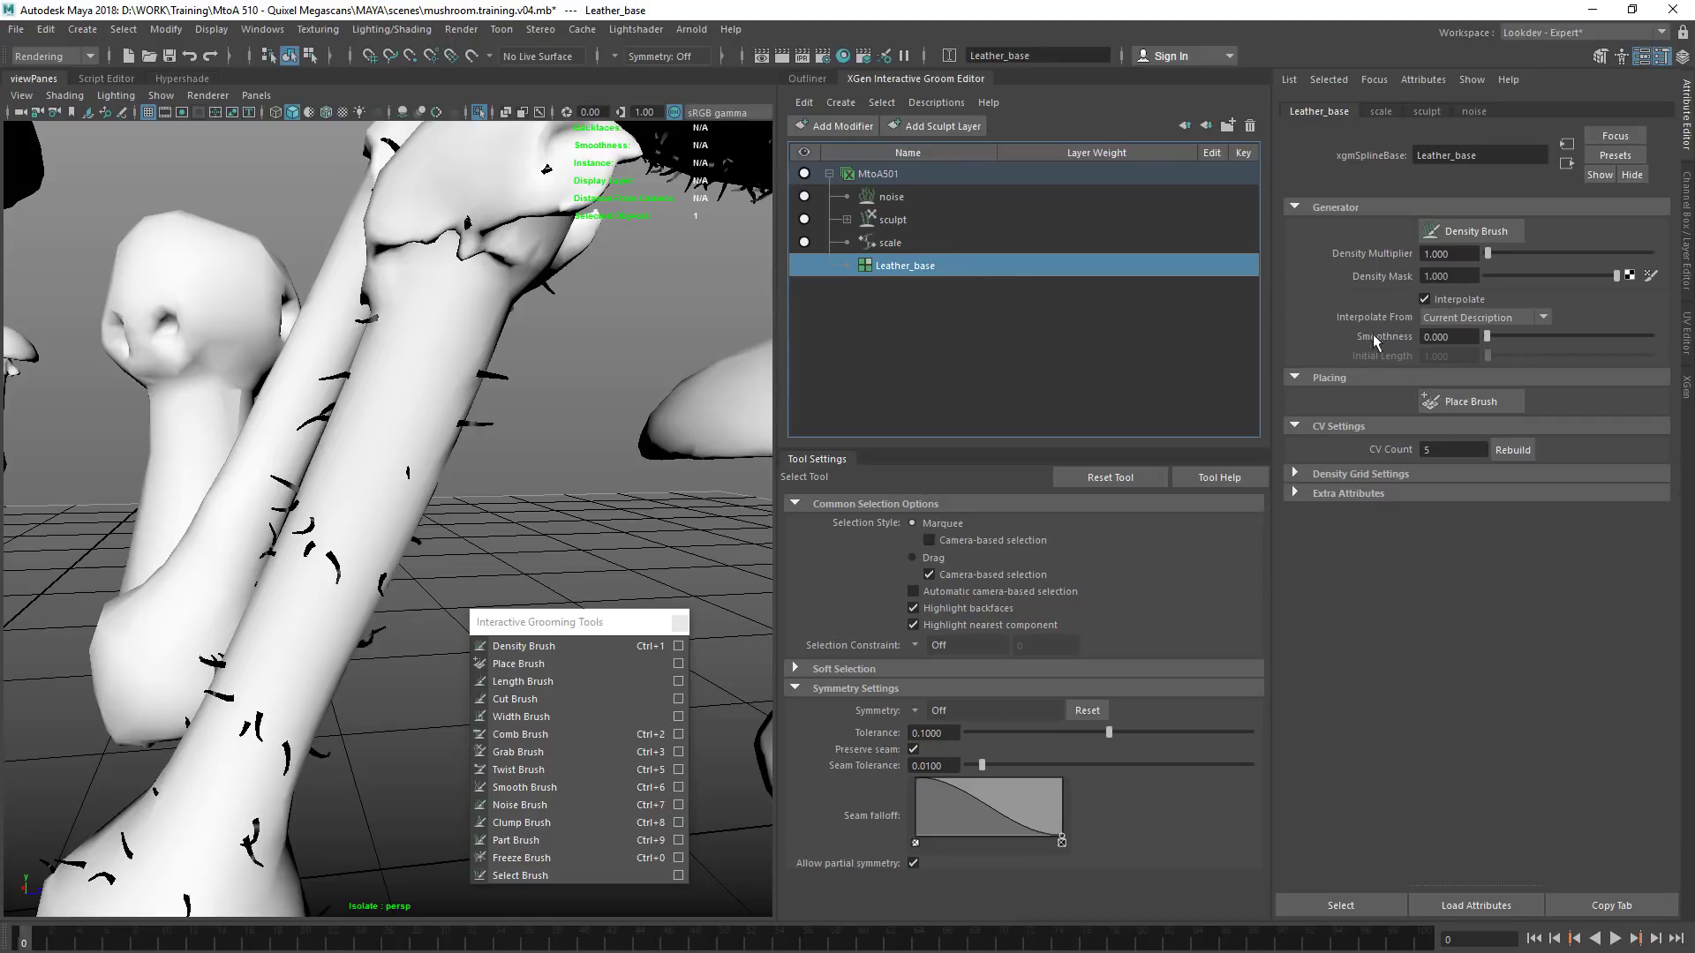
Reopen Arnold RenderView, render through perspShape, and define a crop region over the fibres on the large stem
left_click(691, 29)
left_click(711, 55)
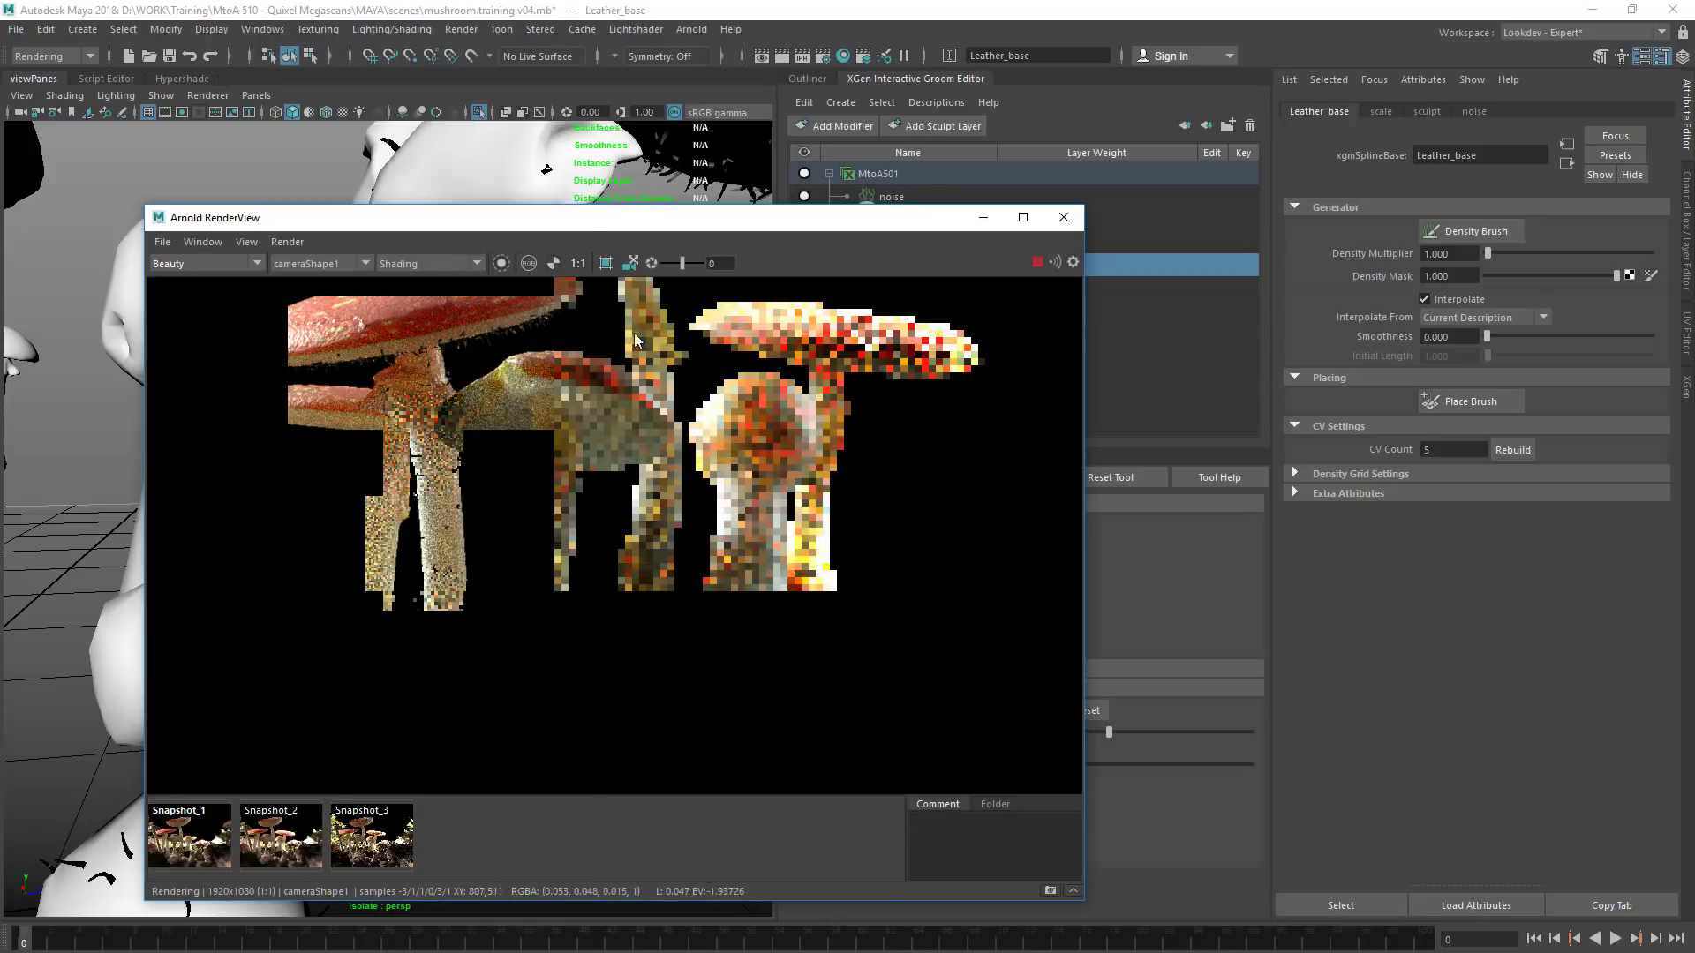
left_click_drag(609, 206, 618, 183)
left_click_drag(740, 195, 1008, 194)
left_click(632, 280)
left_click(872, 240)
middle_click_drag(836, 467, 855, 521)
left_click_drag(853, 516, 835, 549)
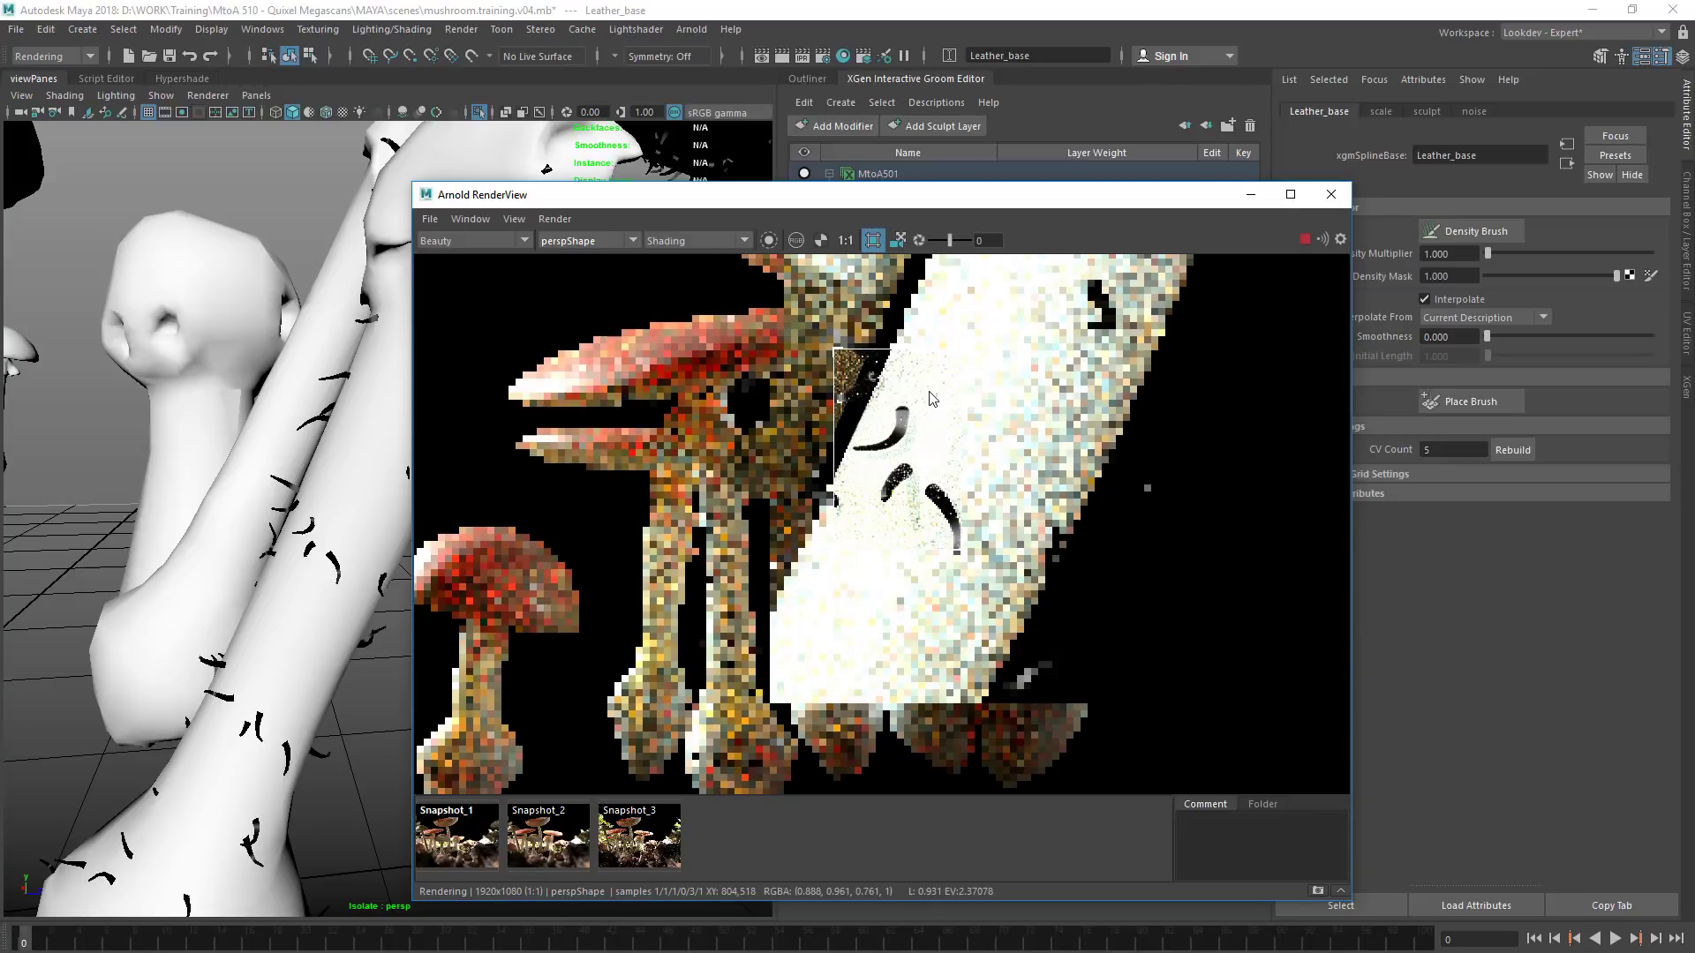
left_click_drag(1087, 196, 1018, 164)
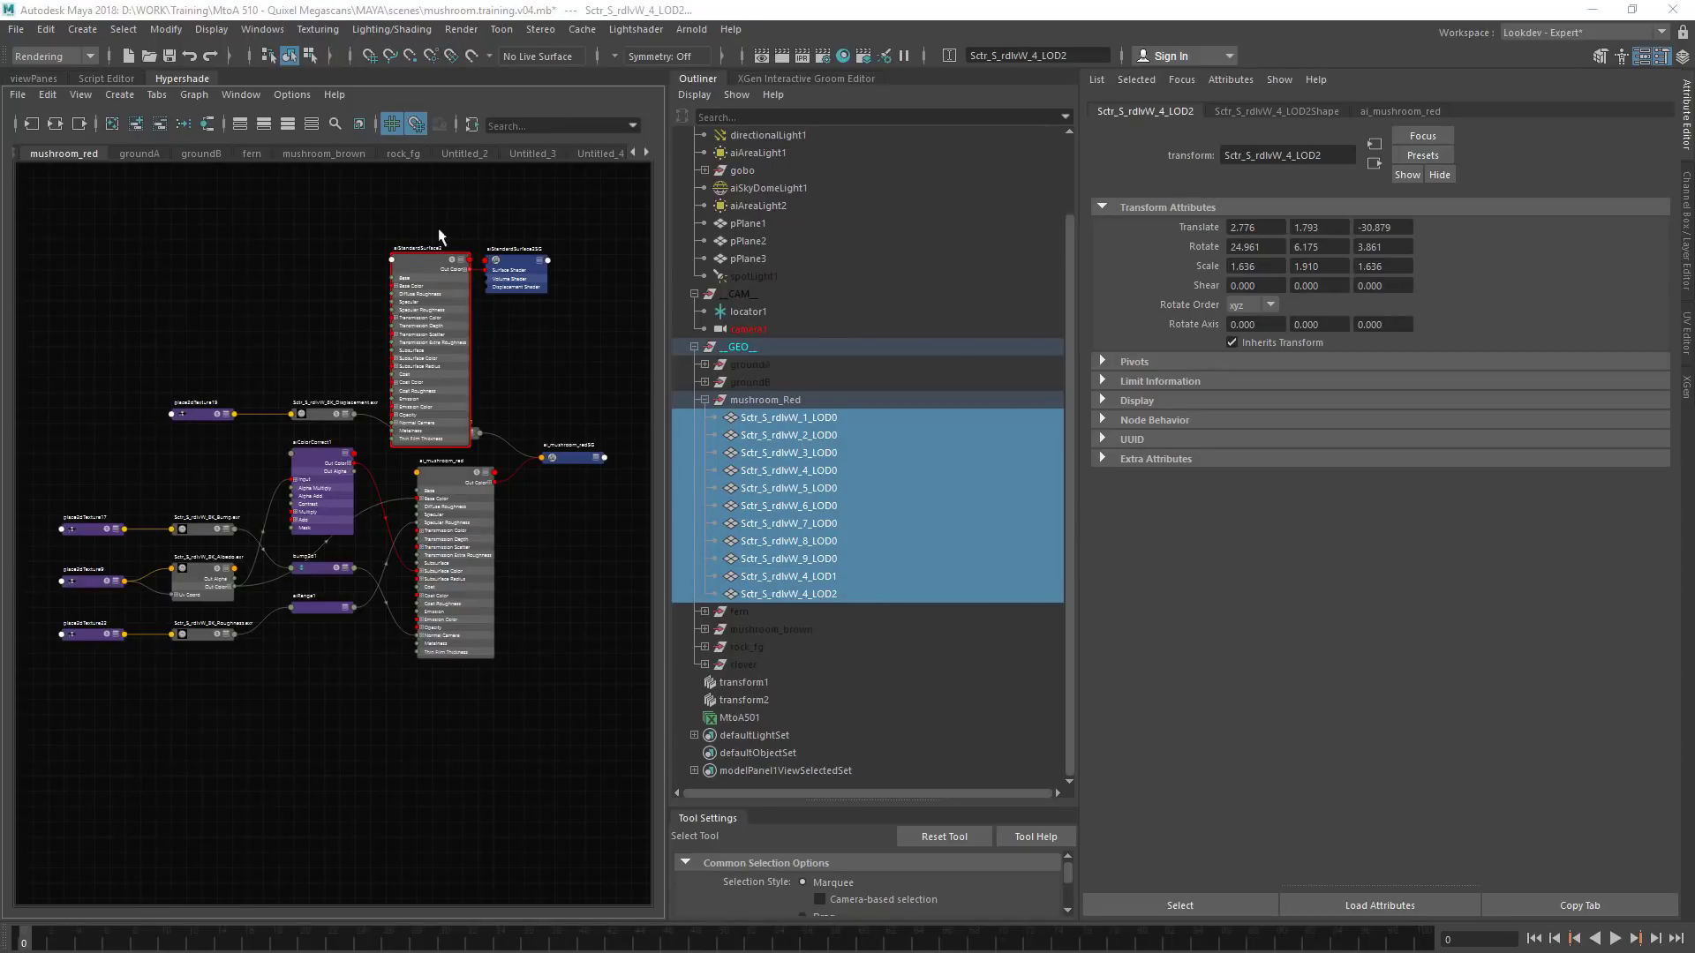
Select aiStandardHair1 in the Untitled_4 shading graph and set its Melanin to 0
left_click(645, 152)
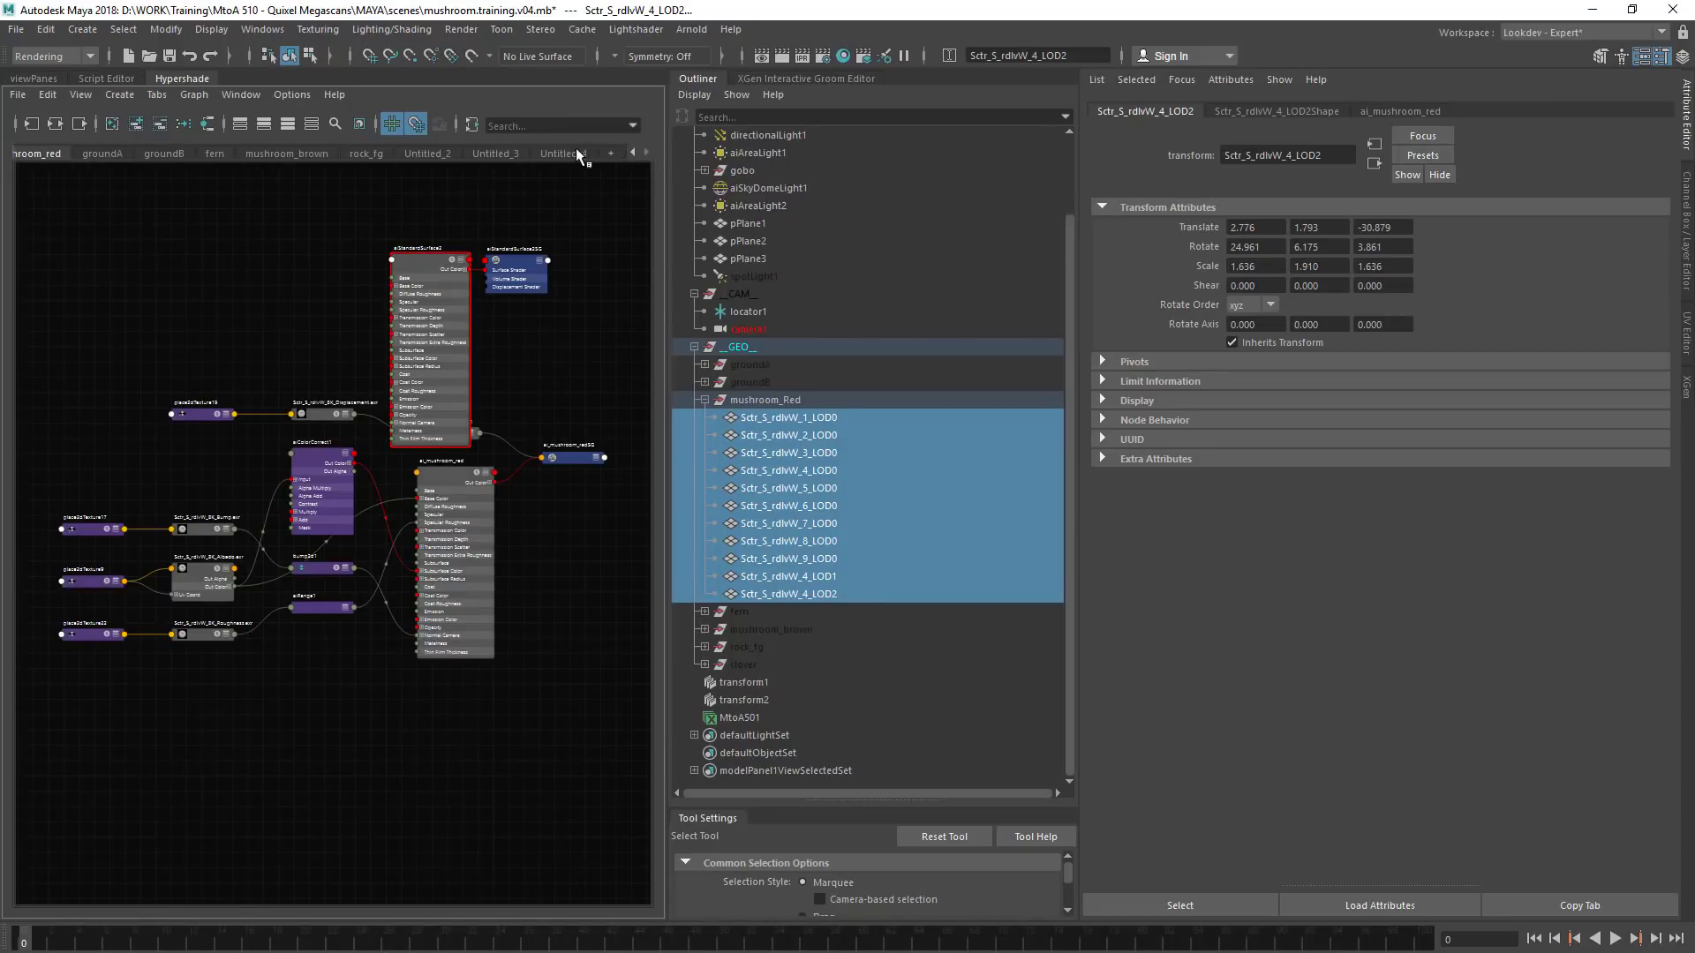
left_click(565, 153)
left_click(224, 406)
left_click(1255, 355)
type("1")
key("Return")
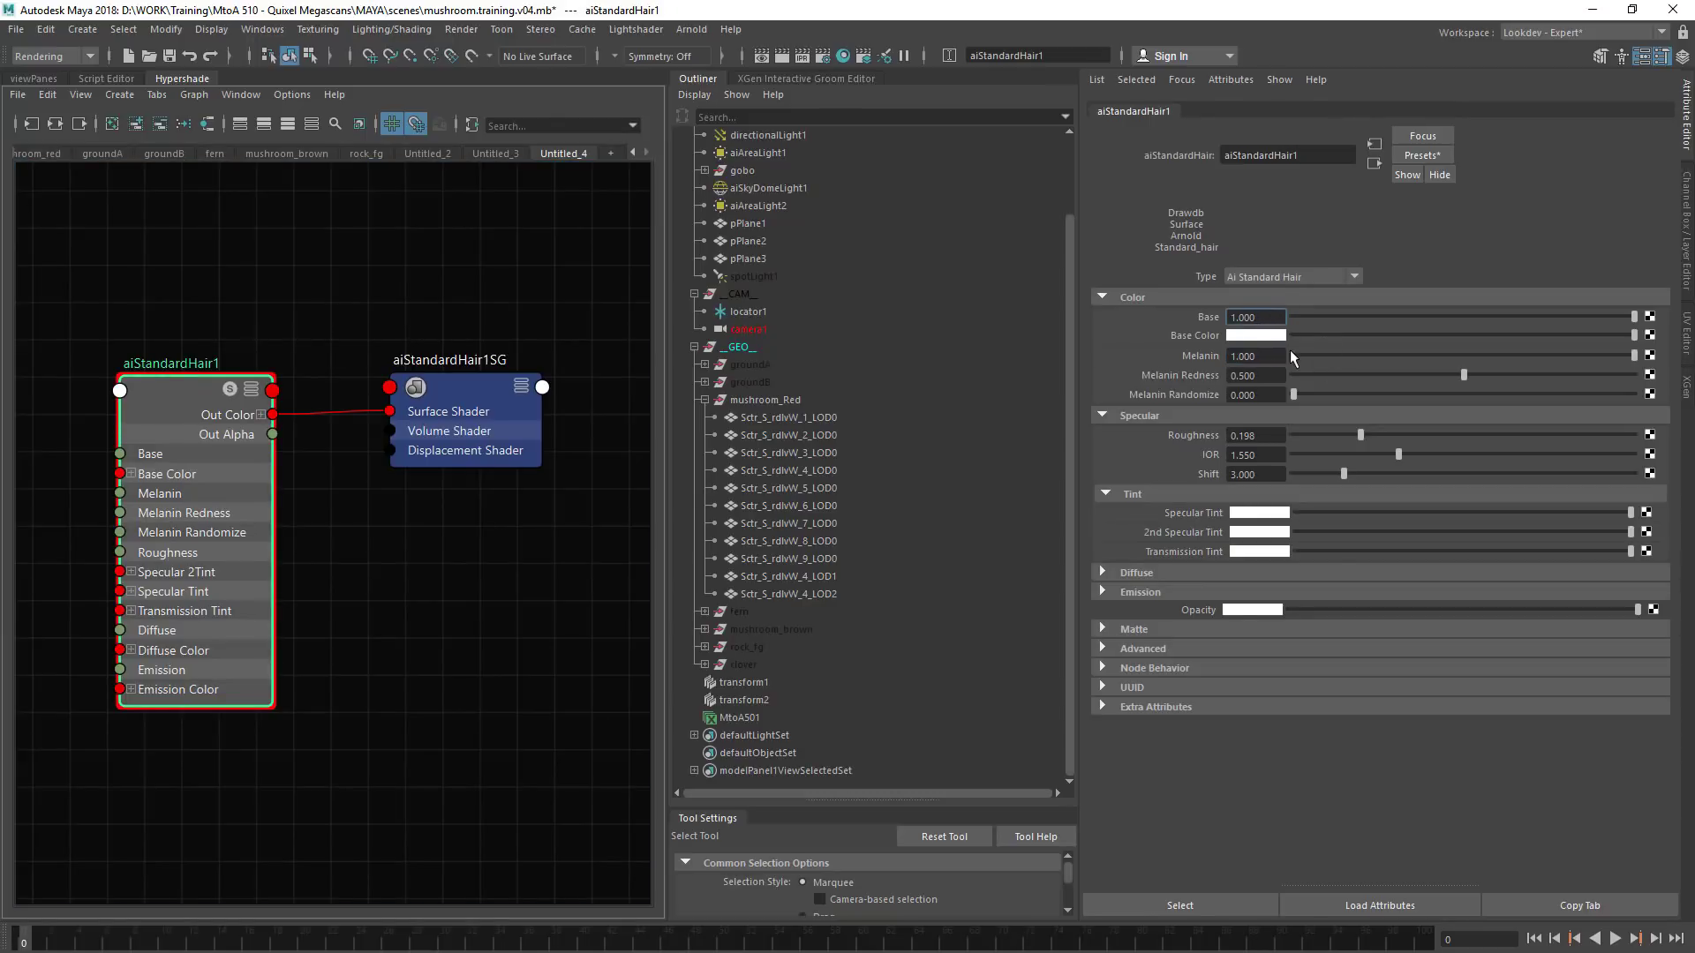
type("0")
key("Return")
Review the Arnold diagnostics feature overrides for depth of field and sub-surface scattering in the render settings, then close them
left_click(822, 56)
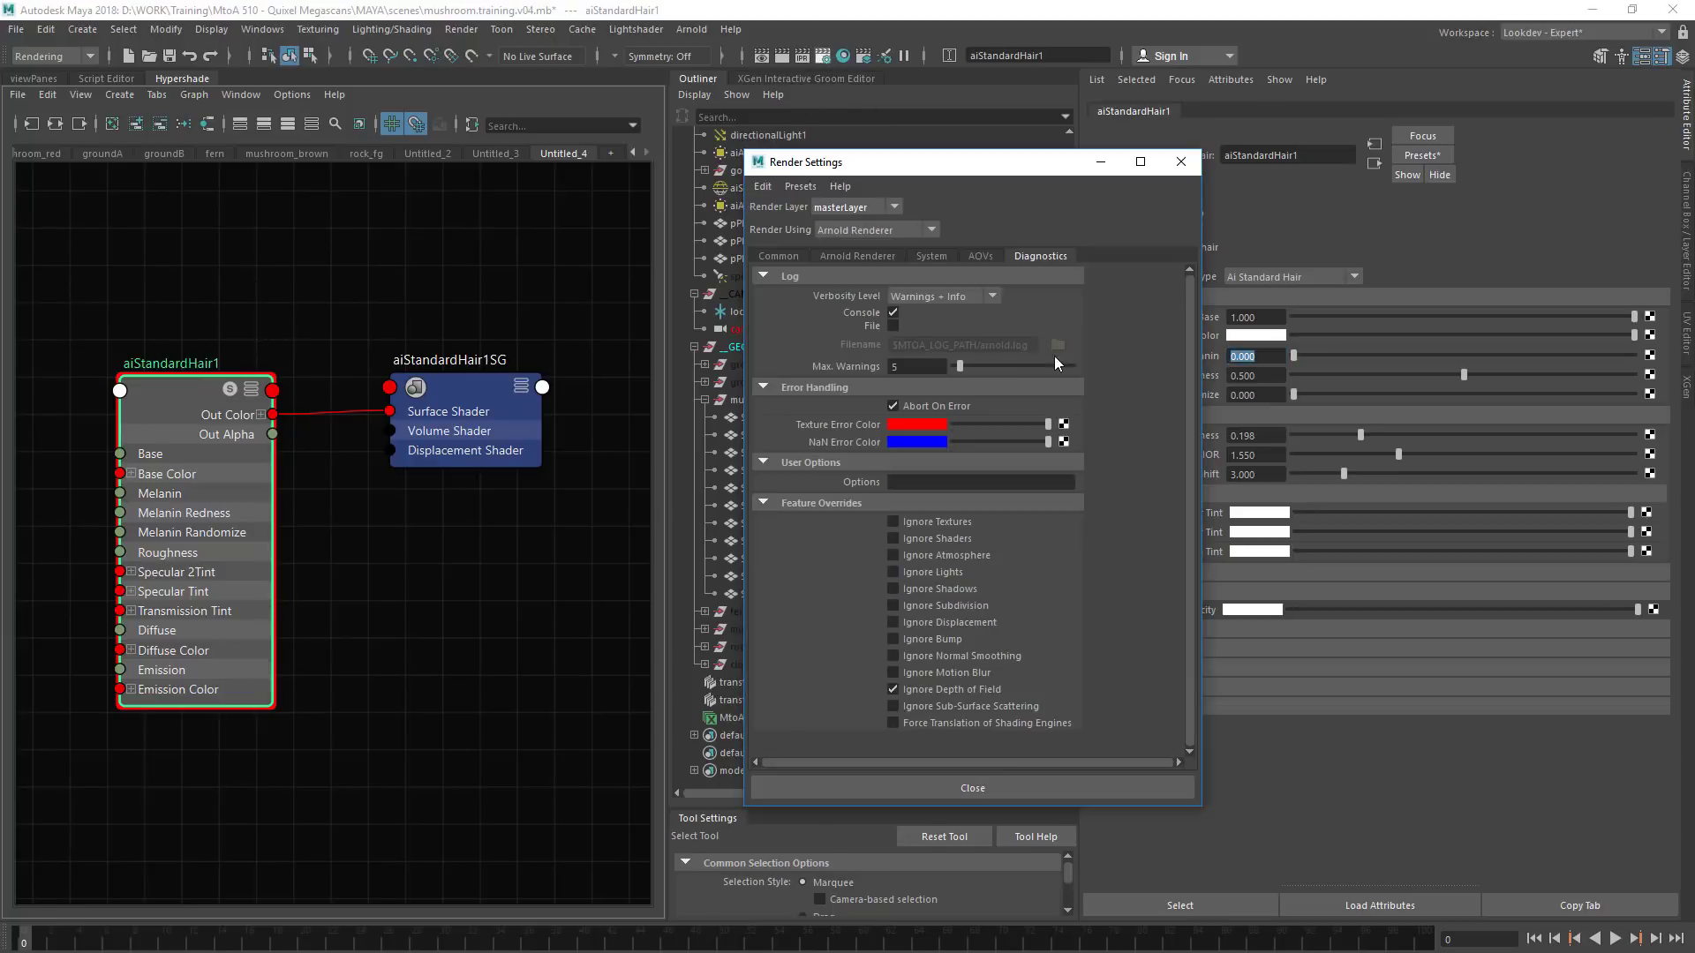
left_click(951, 690)
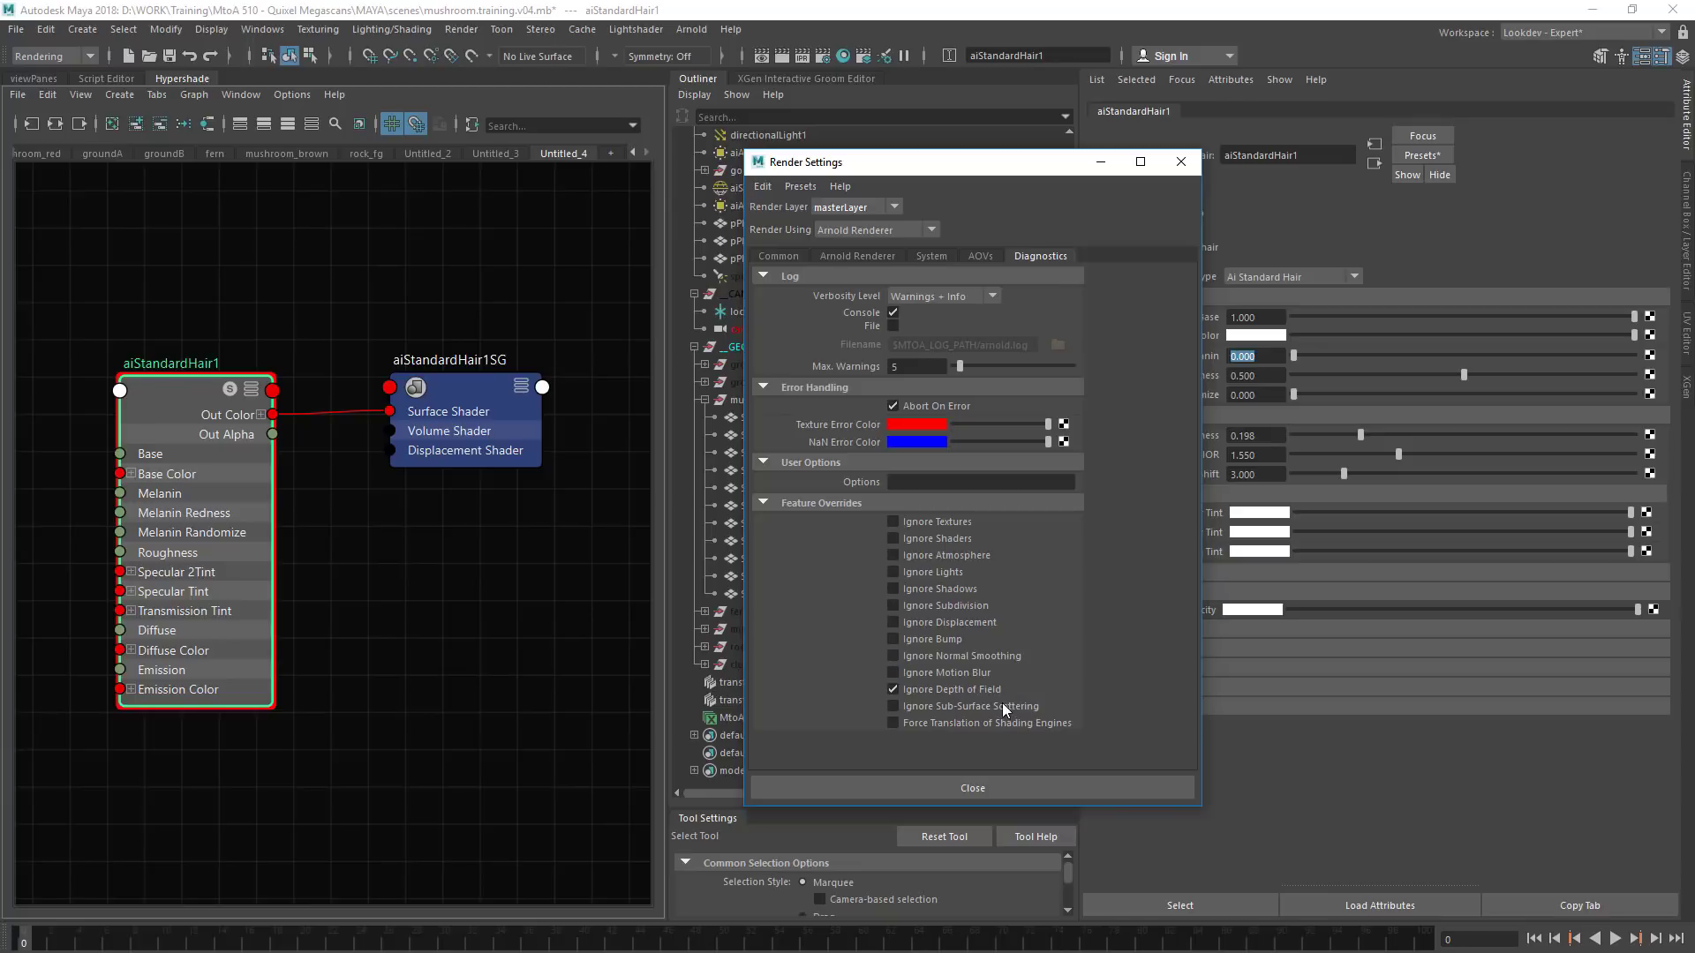
left_click(989, 704)
left_click(1181, 162)
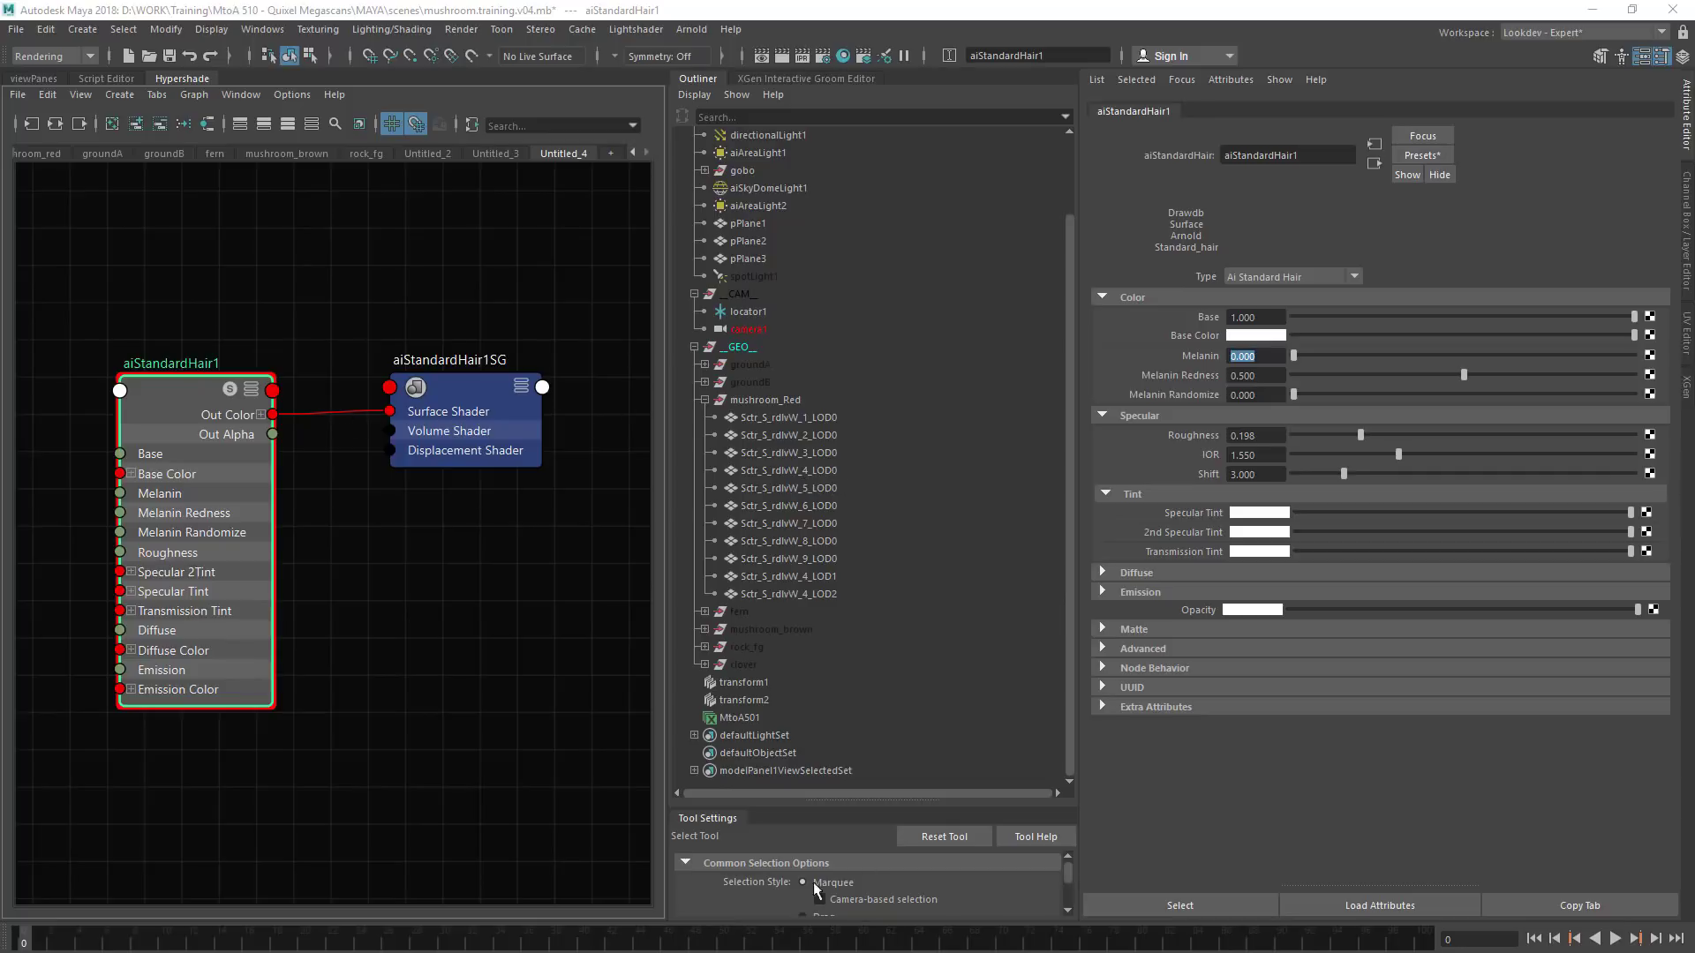
Set the Scale of the groom's scale modifier to 0.075
left_click(811, 79)
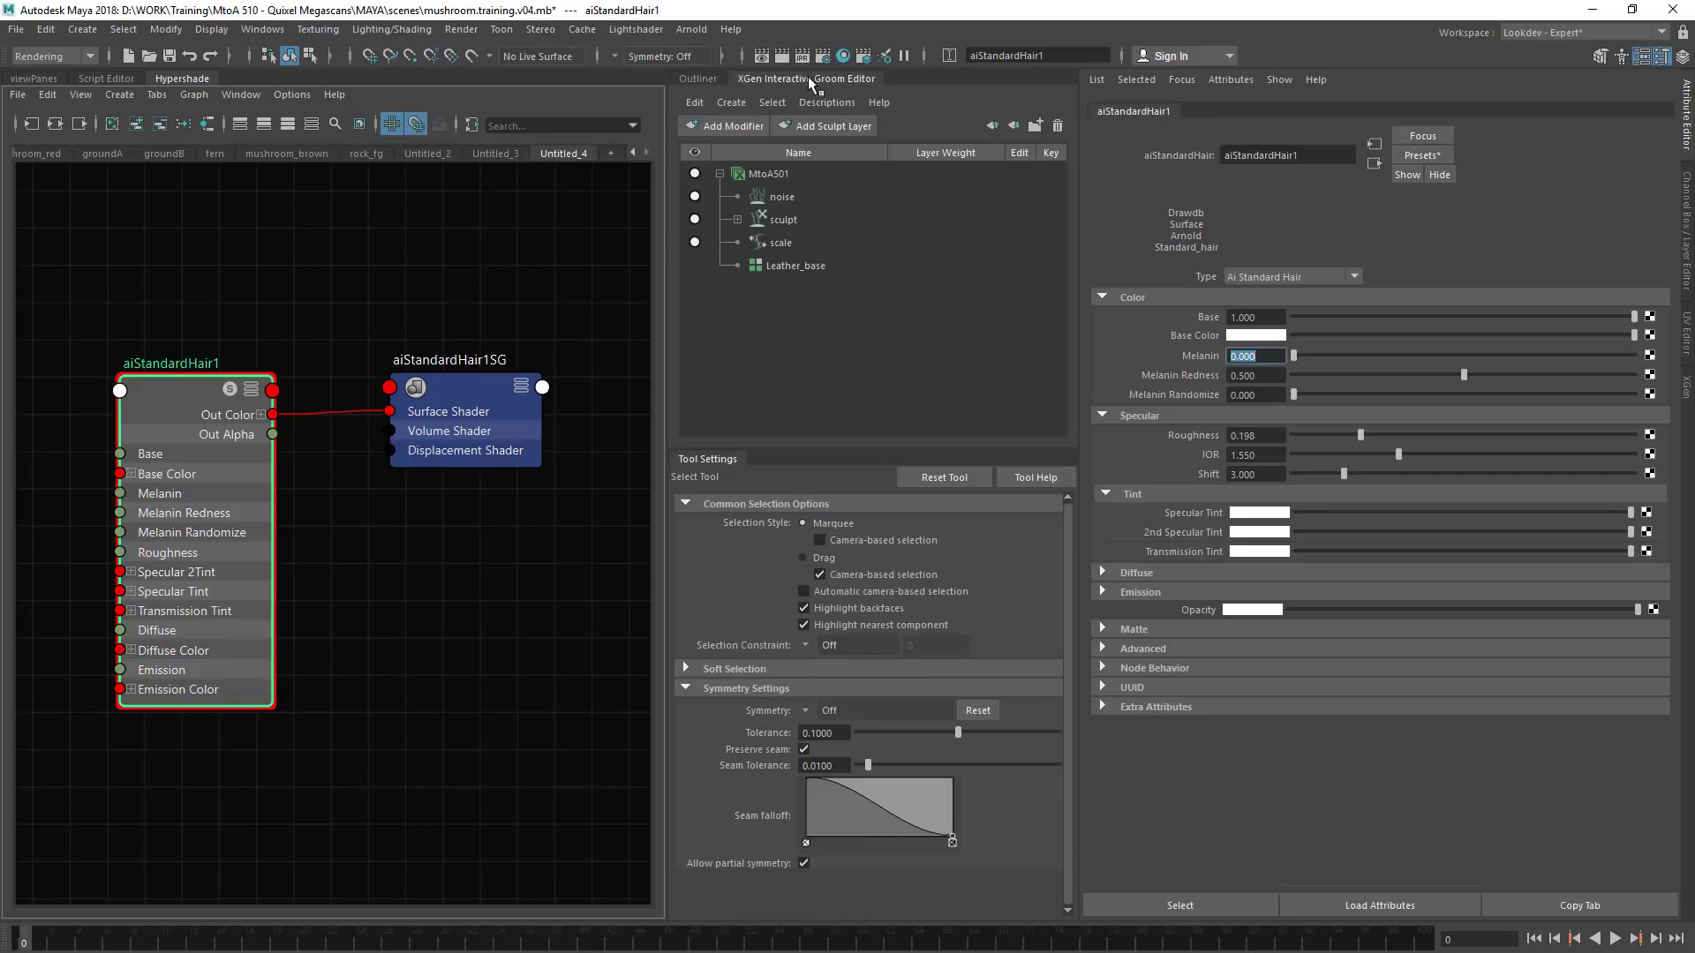
left_click(800, 247)
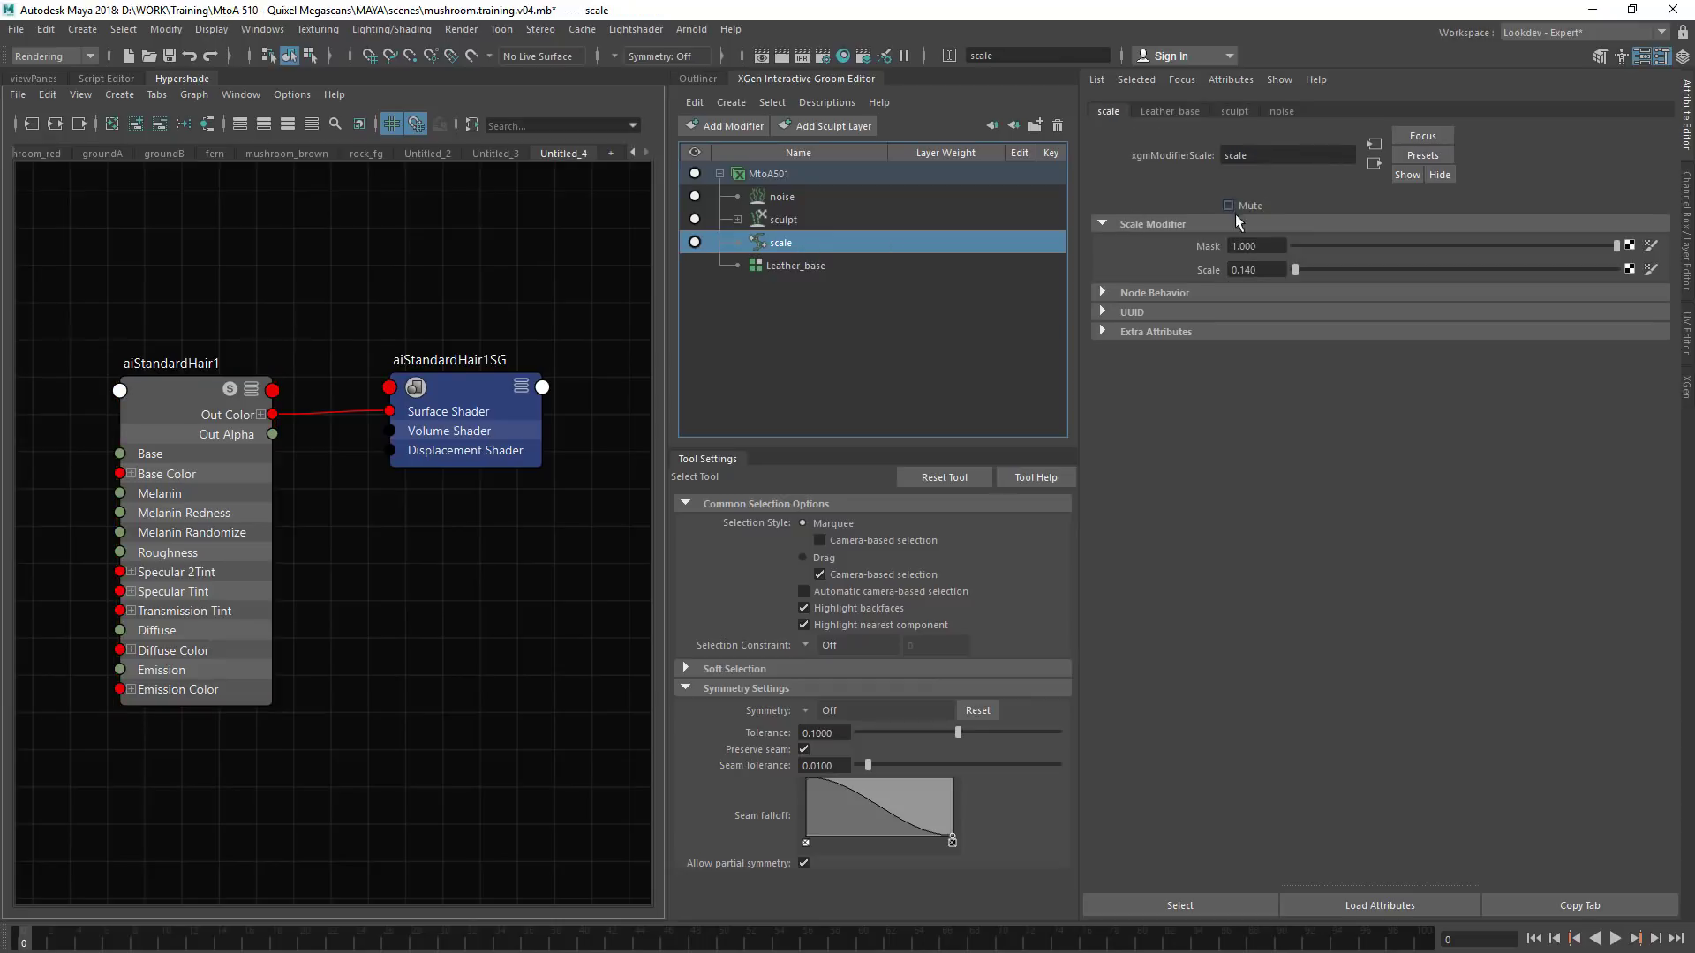
double_click(1249, 270)
type("0.075")
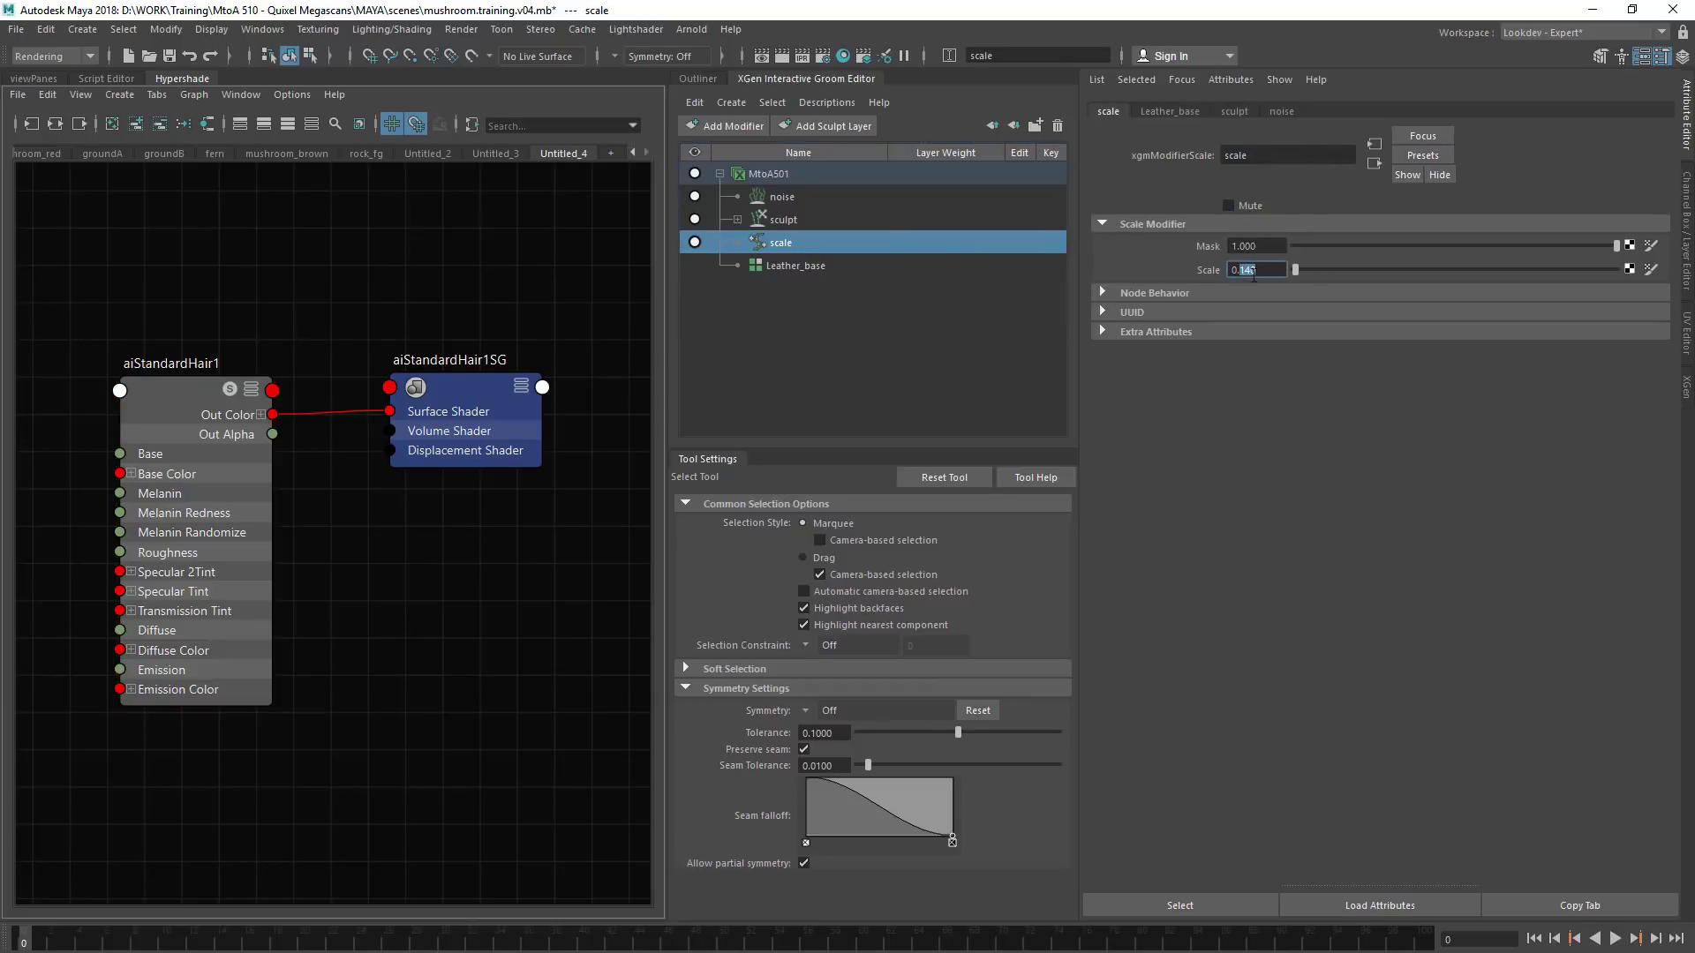
key("Return")
Turn off the default material display in the perspective view and inspect the fibres on the red mushroom's stem and cap
left_click(44, 78)
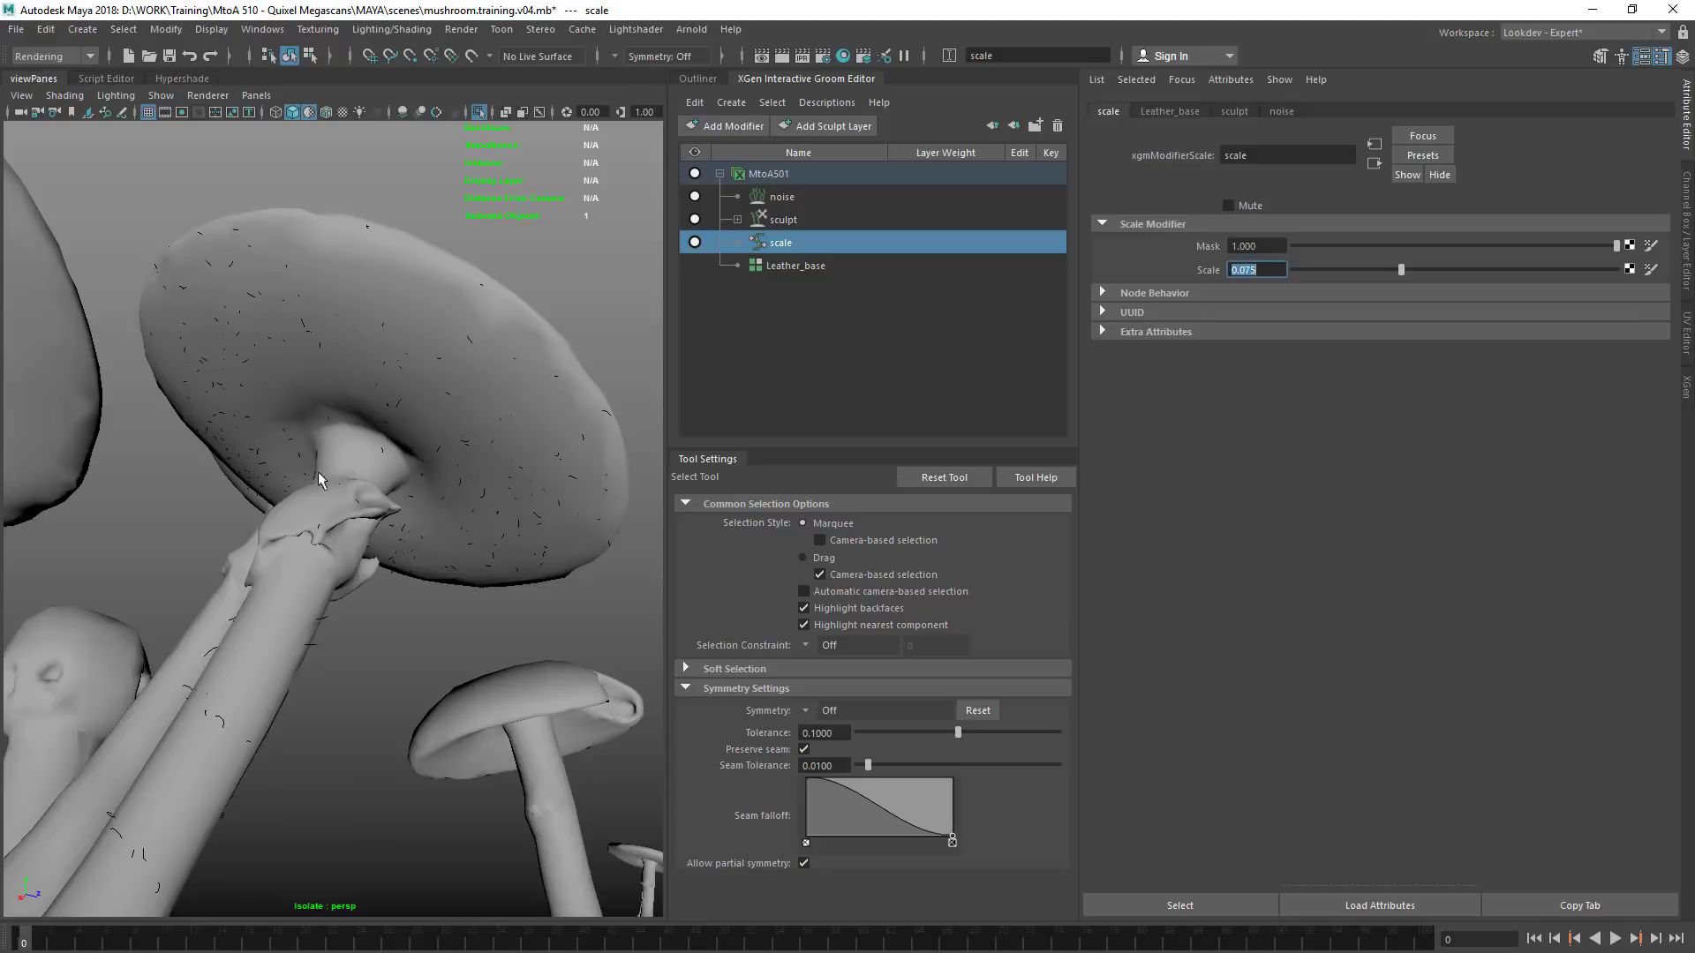
left_click_drag(346, 537, 303, 619, "alt")
middle_click_drag(304, 620, 367, 448, "alt")
right_click_drag(367, 448, 487, 452, "alt")
left_click_drag(466, 450, 475, 459, "alt")
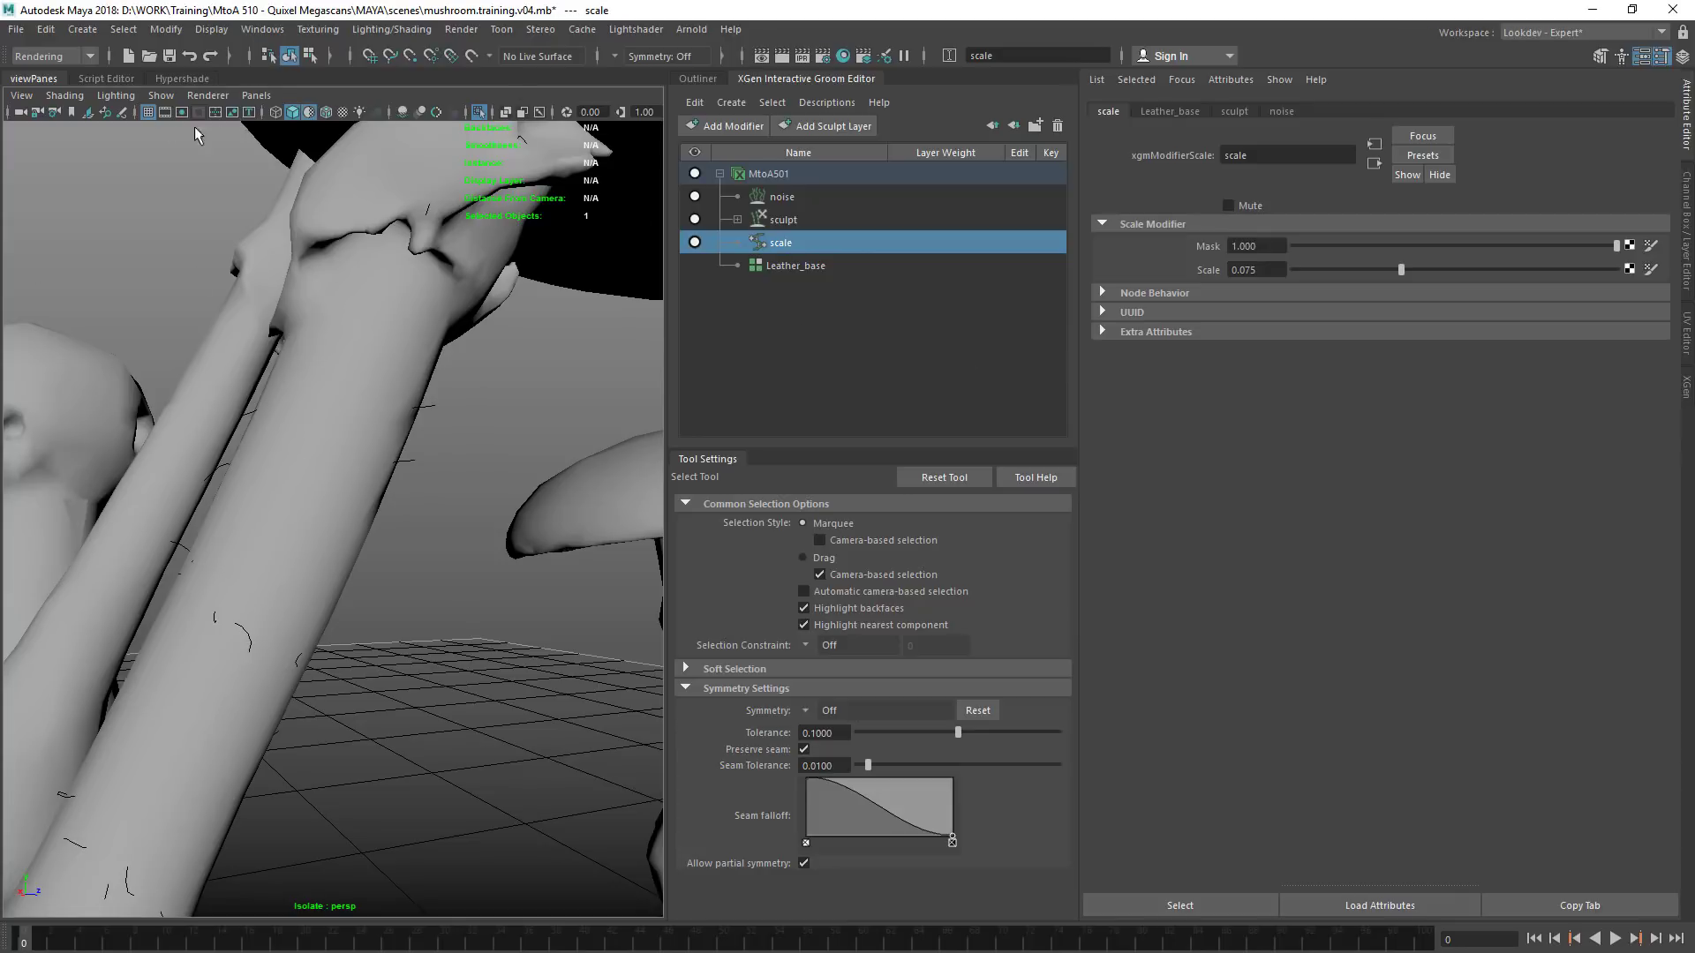
left_click(309, 113)
right_click_drag(492, 412, 398, 456, "alt")
mouse_move(398, 456)
left_mouse_down("alt")
mouse_move(312, 468)
mouse_move(388, 452)
mouse_move(394, 479)
left_mouse_up("alt")
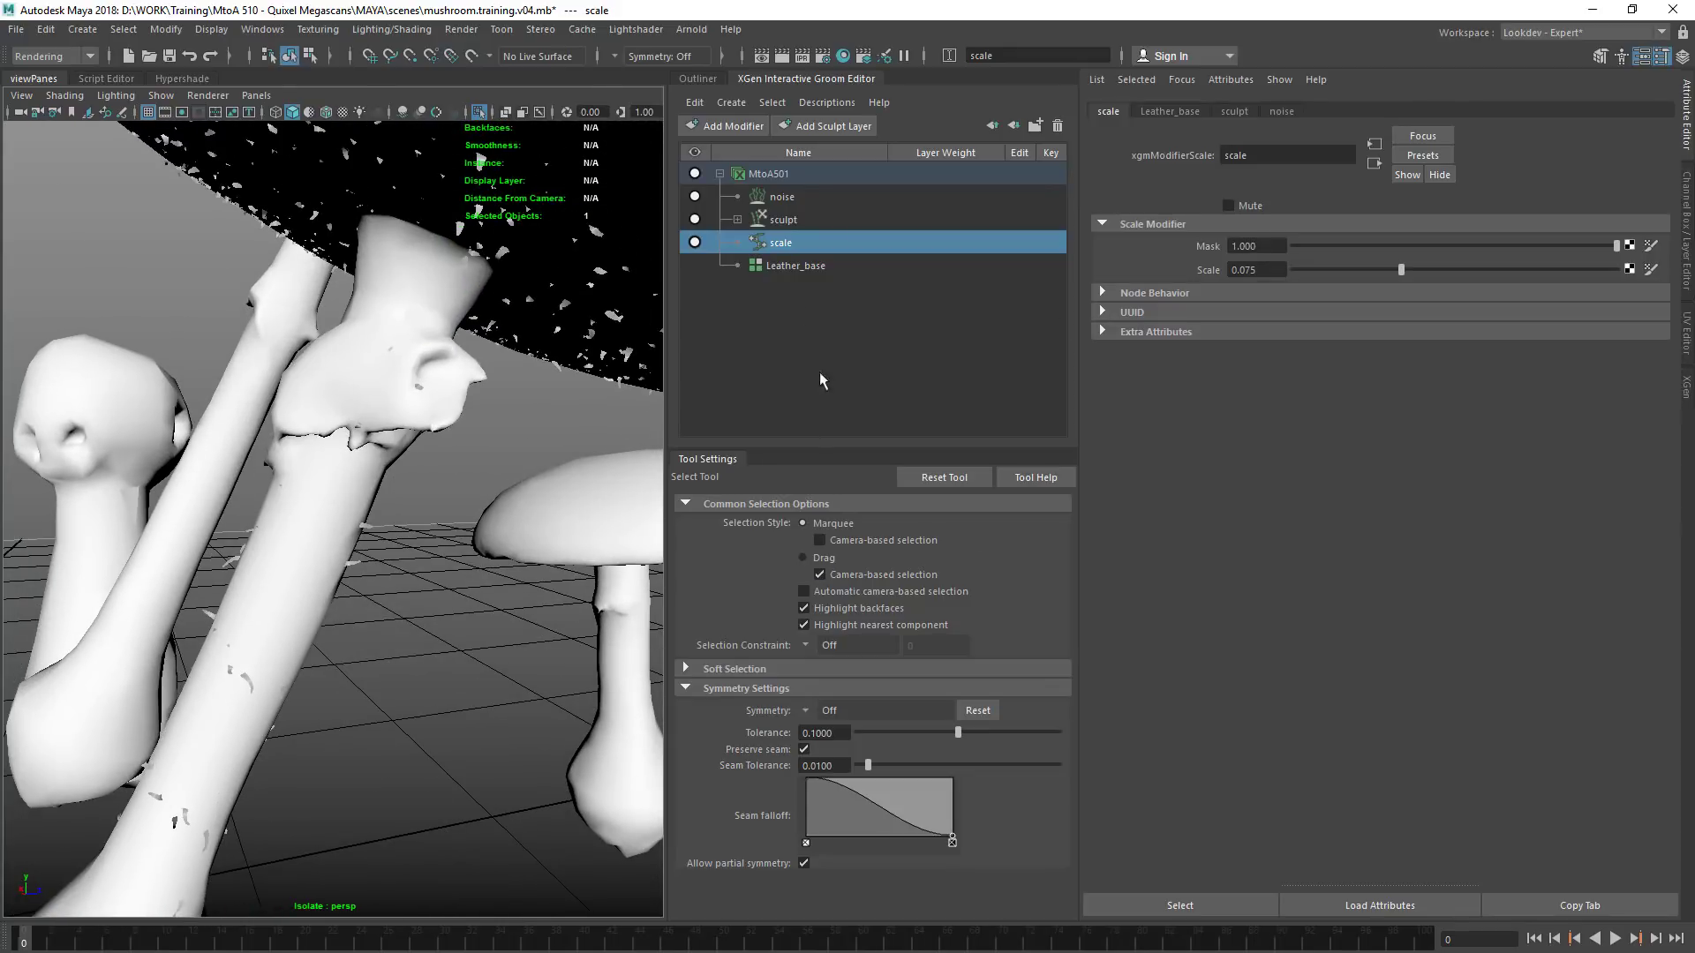
Set the Width Scale of the MtoA501 groom description to 0.005
left_click(792, 266)
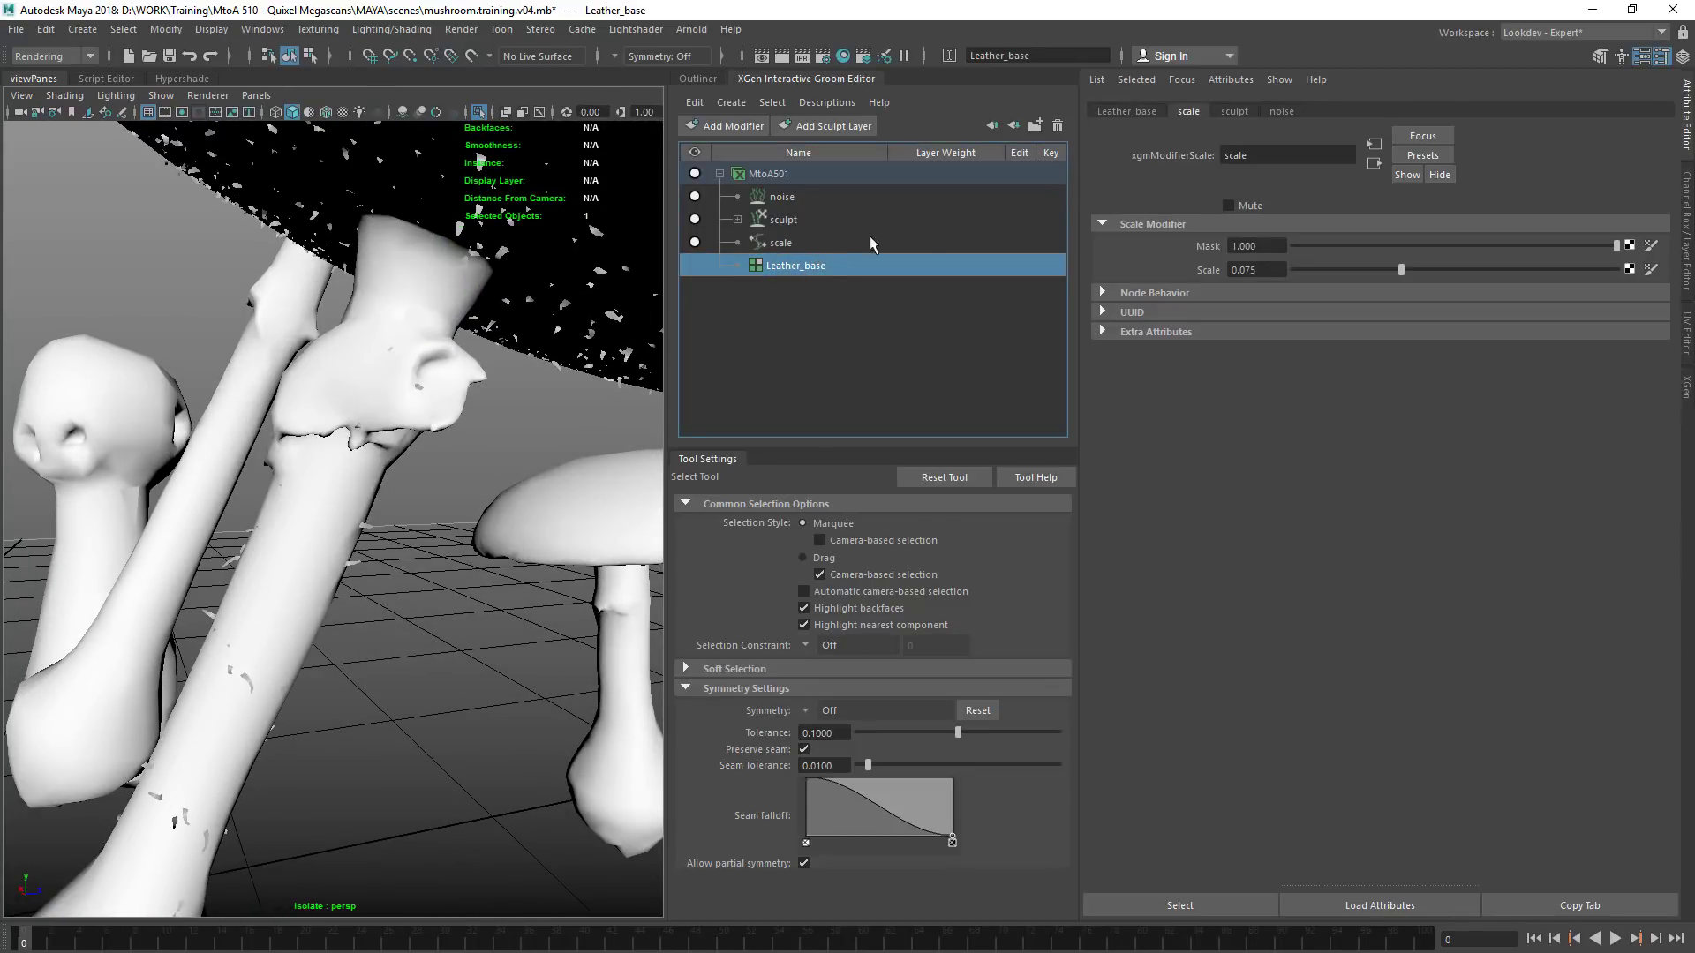
left_click(1133, 110)
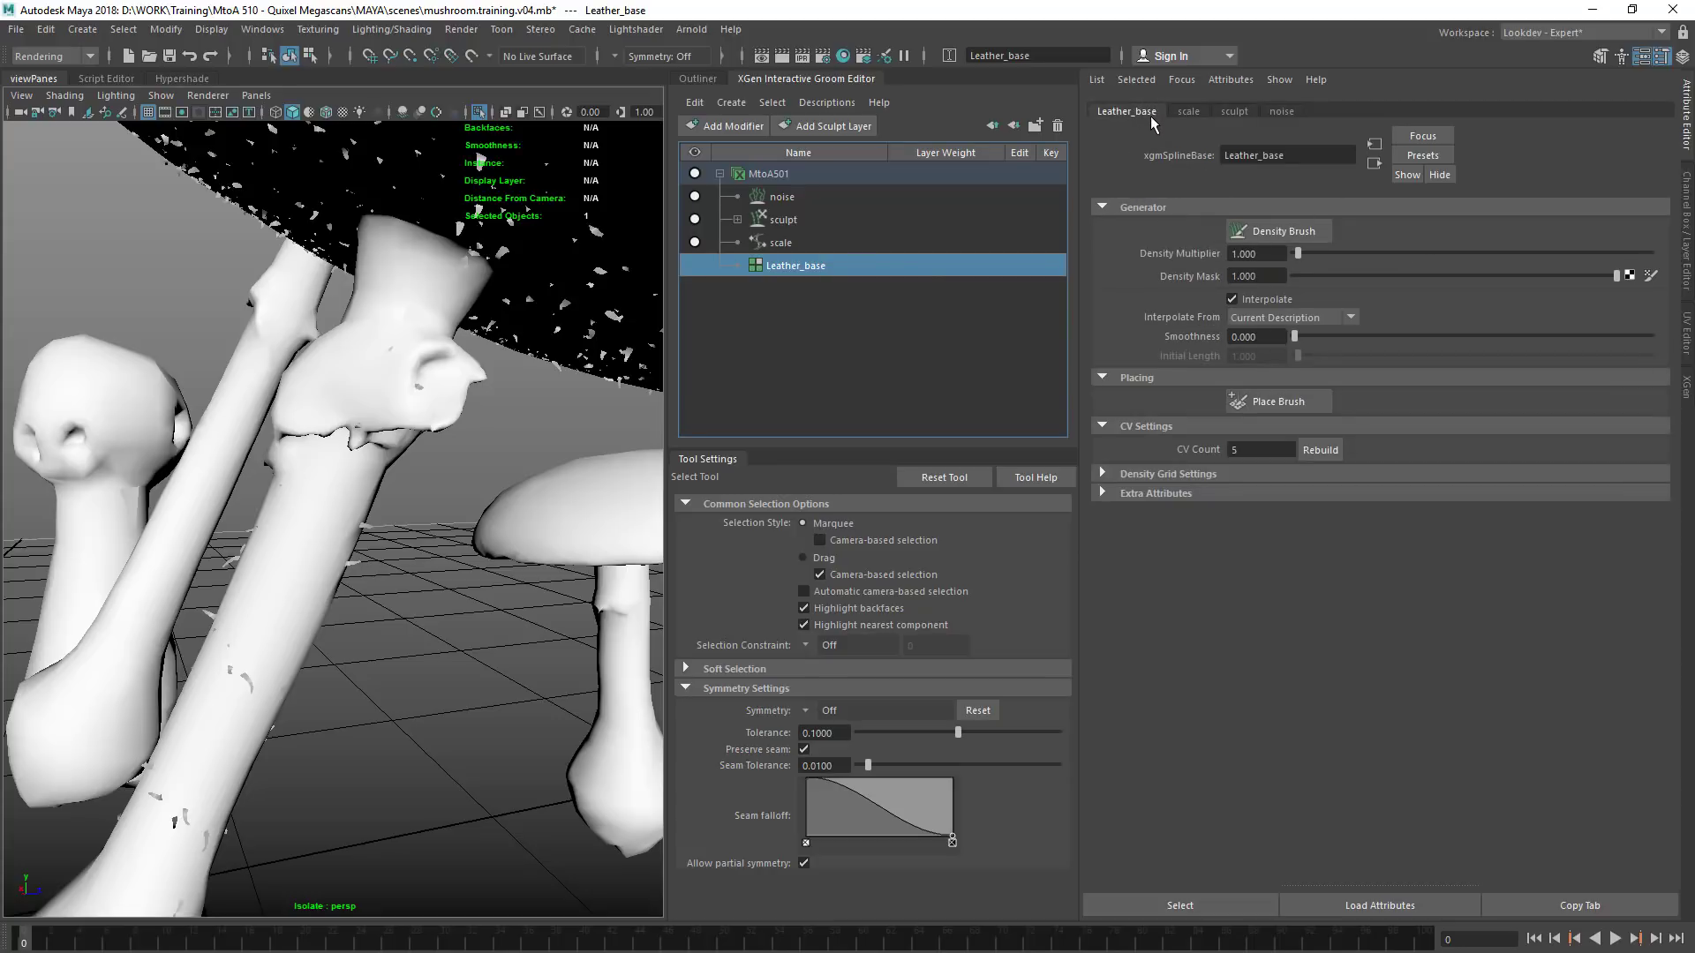
left_click(901, 241)
left_click(882, 172)
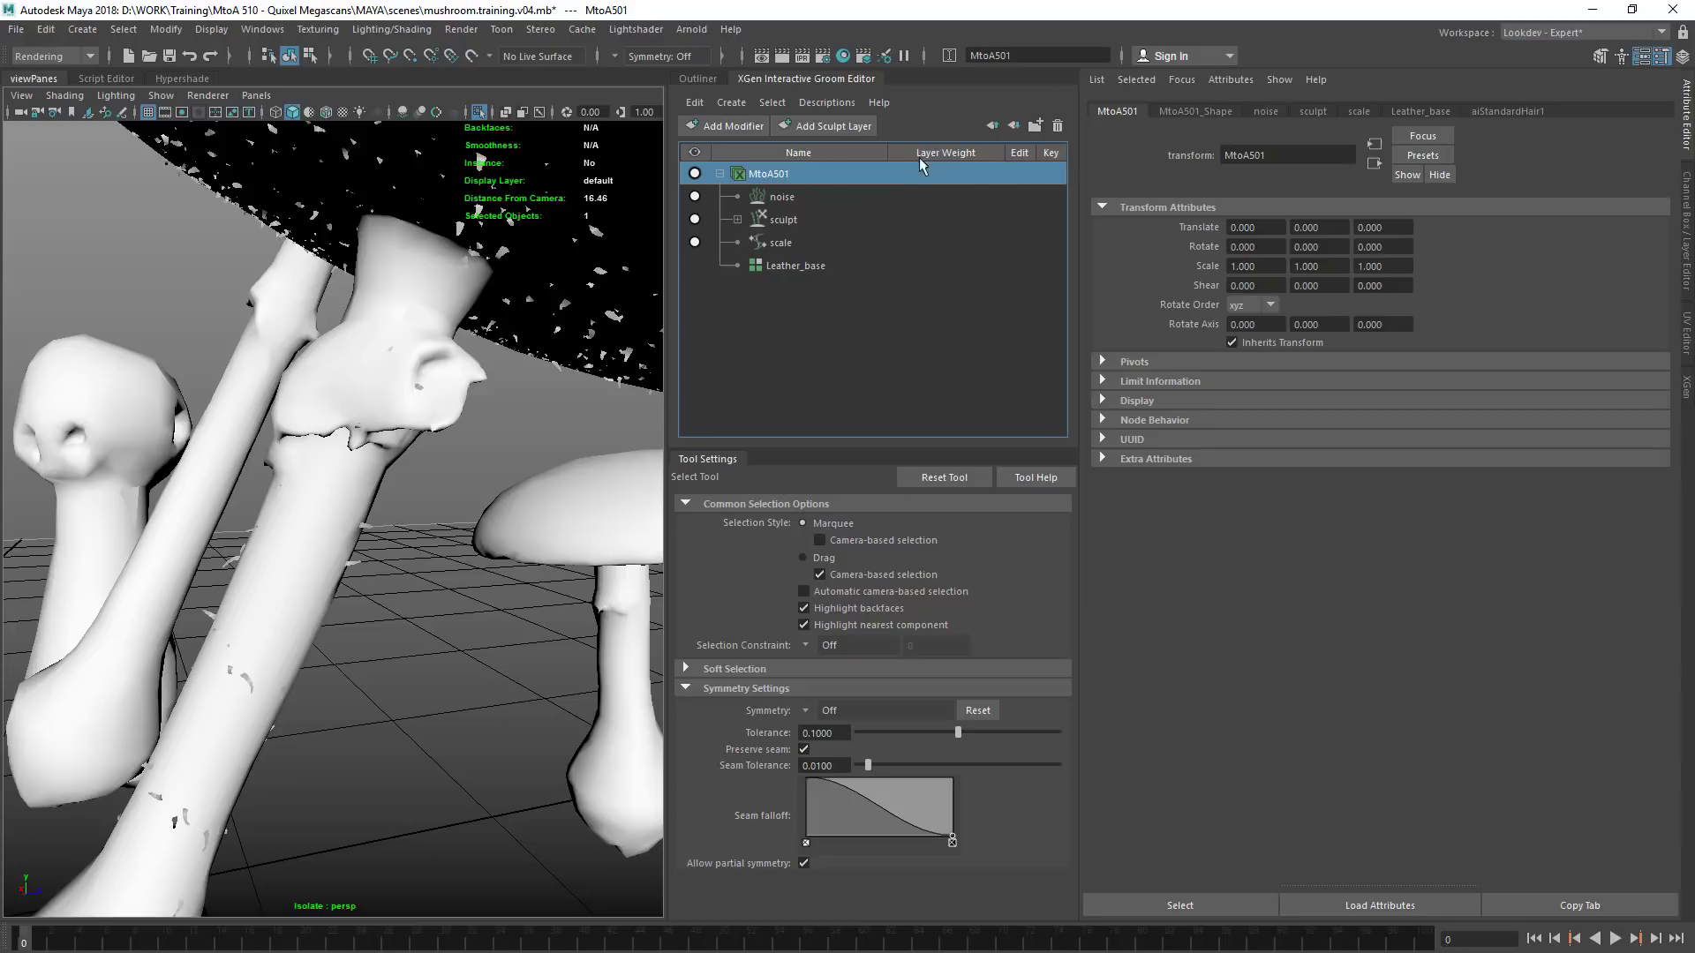
left_click(1166, 112)
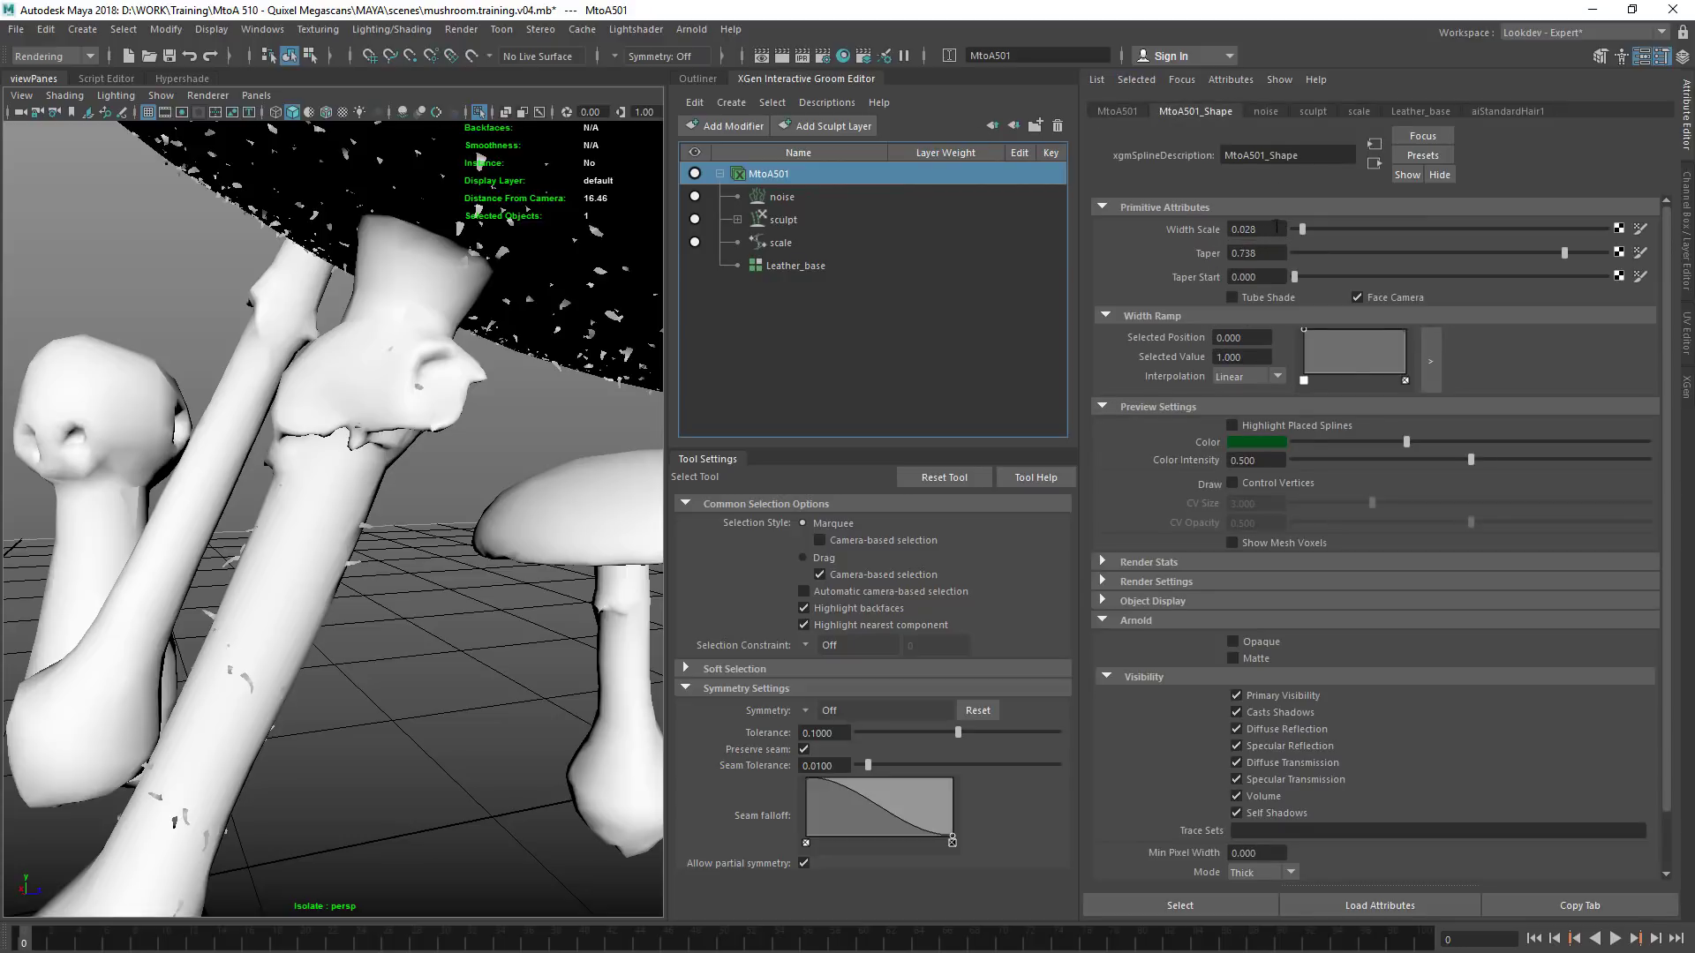
left_click_drag(1245, 228, 1267, 229)
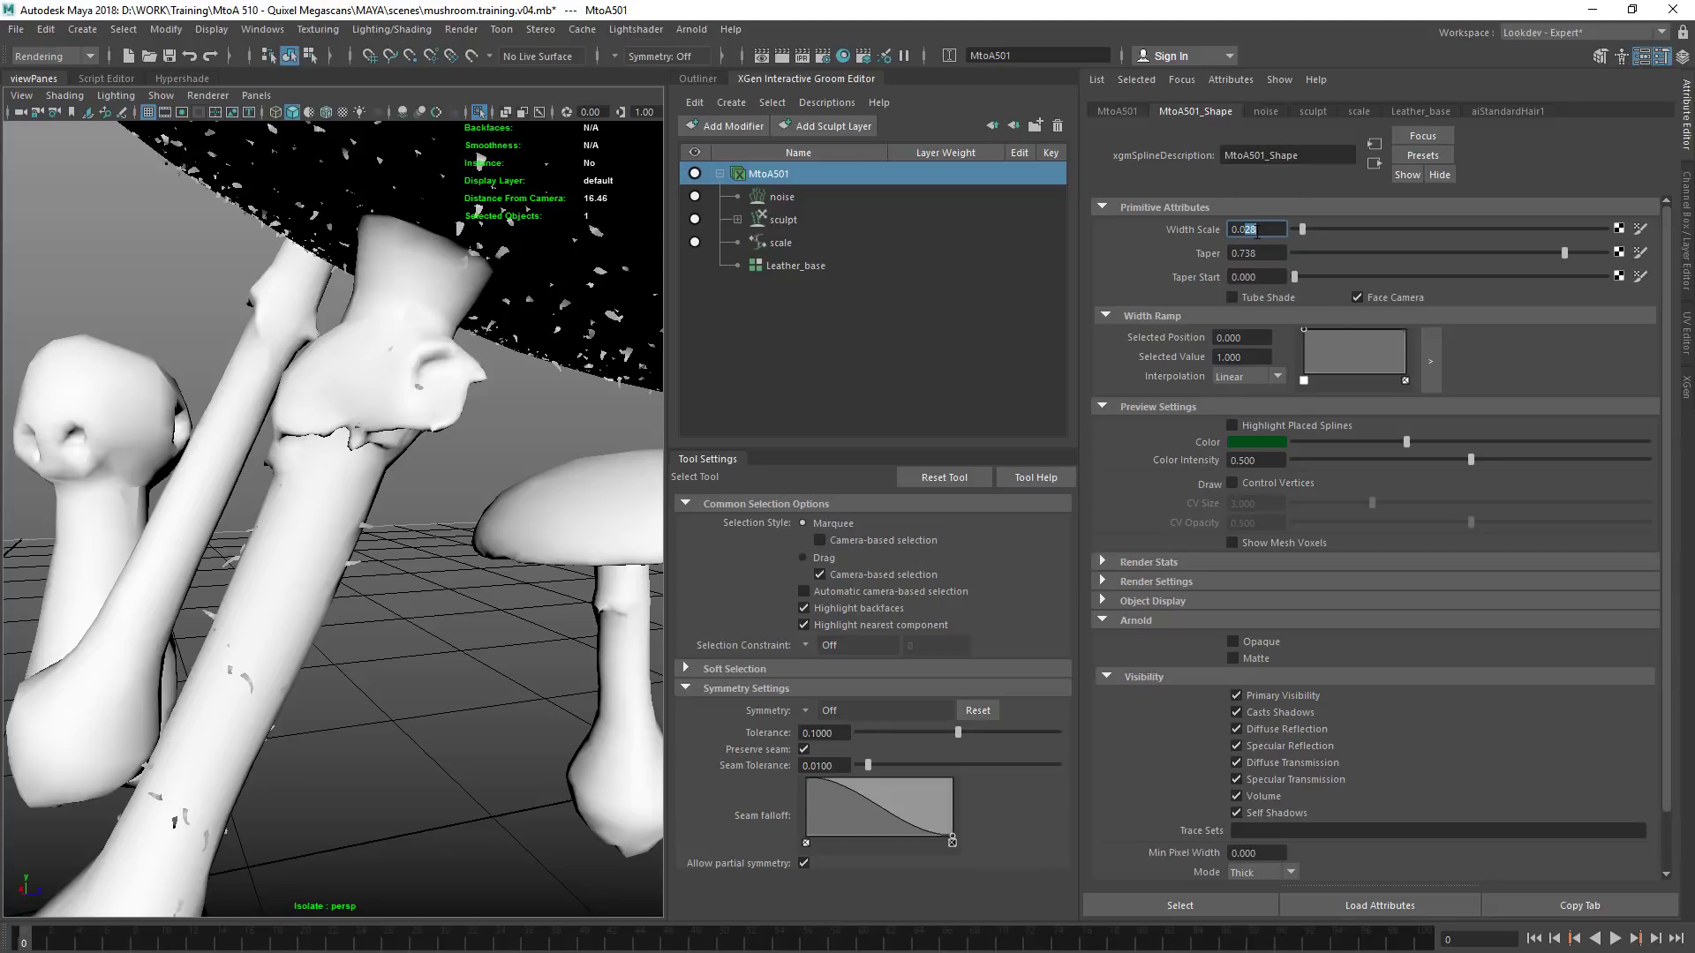
type("10")
key("Return")
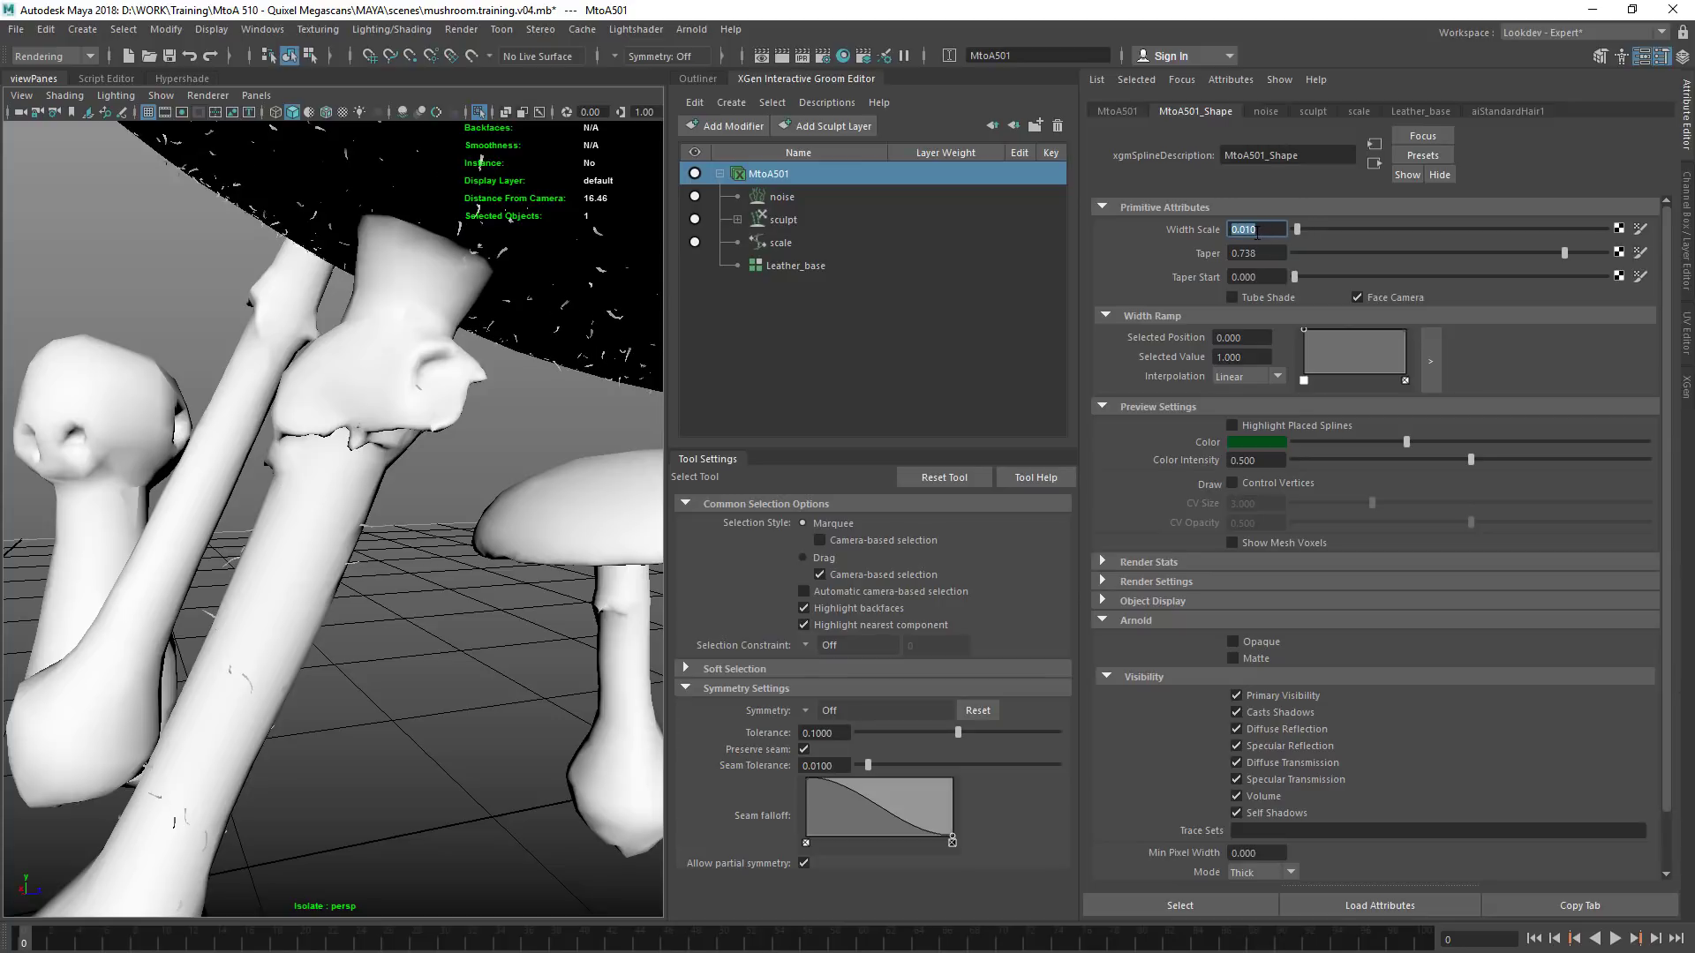
type("0.025")
key("Return")
right_click_drag(556, 394, 435, 429, "alt")
mouse_move(435, 429)
left_mouse_down("alt")
mouse_move(478, 396)
mouse_move(439, 412)
left_mouse_up("alt")
left_click(689, 31)
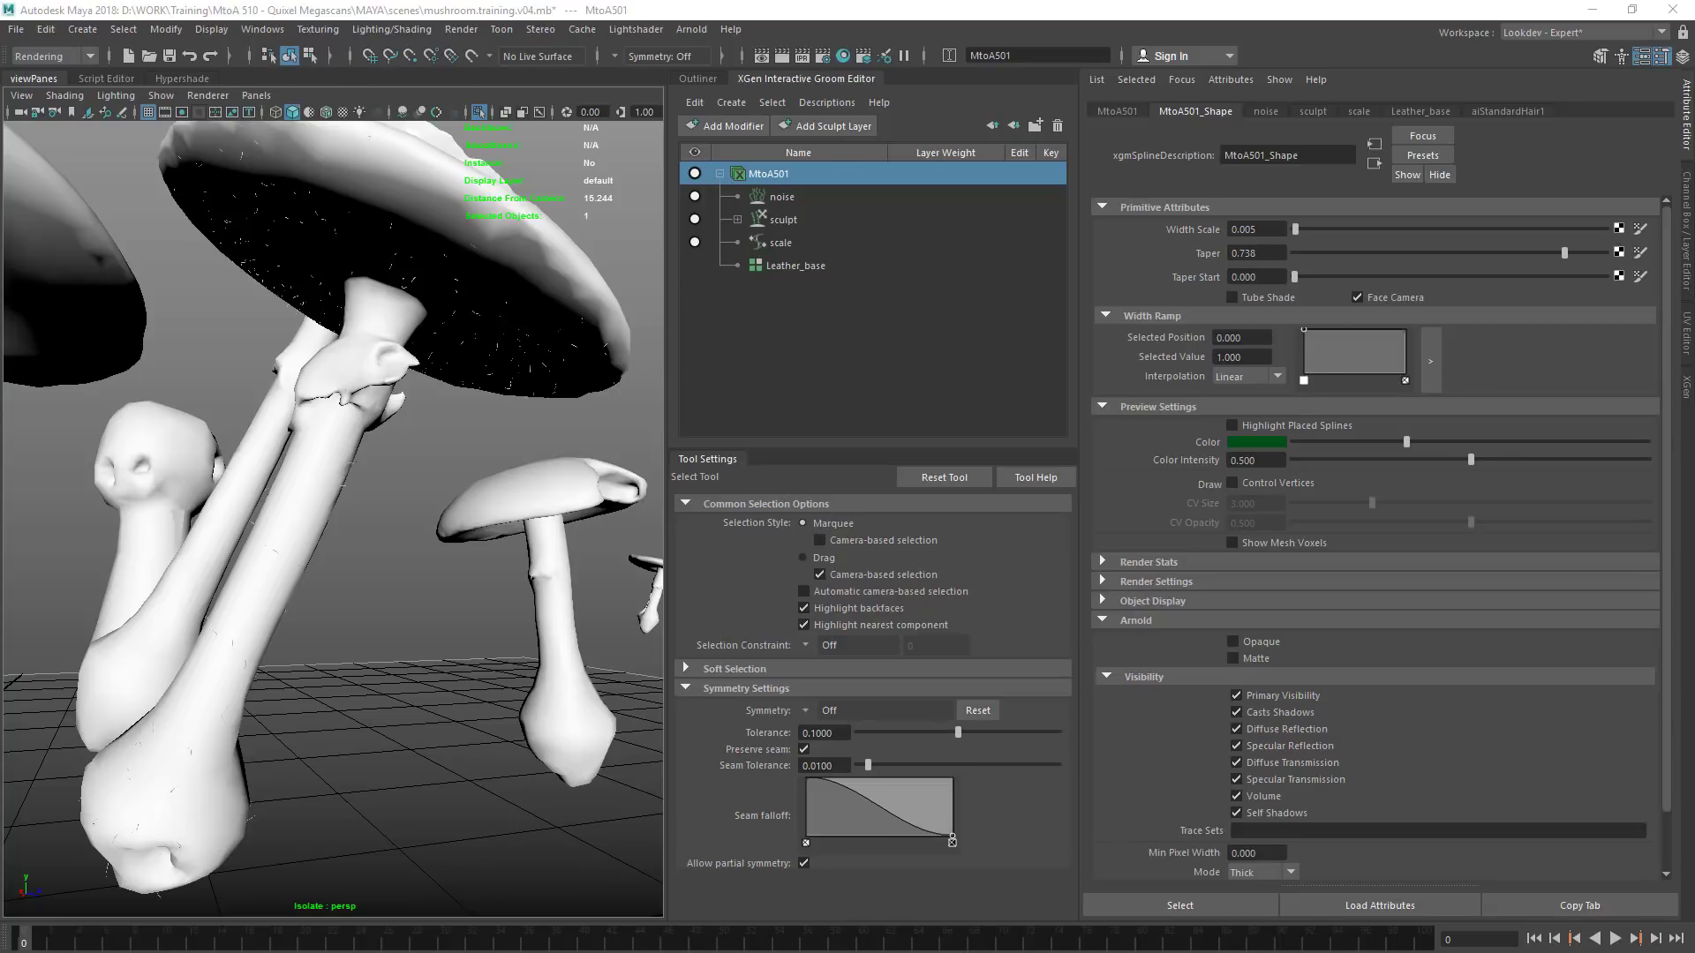
Give aiStandardHair1 a Roughness of 0.380, a very dark grey Opacity and a white Base Color
left_click(1513, 110)
left_click_drag(1359, 608, 1179, 617)
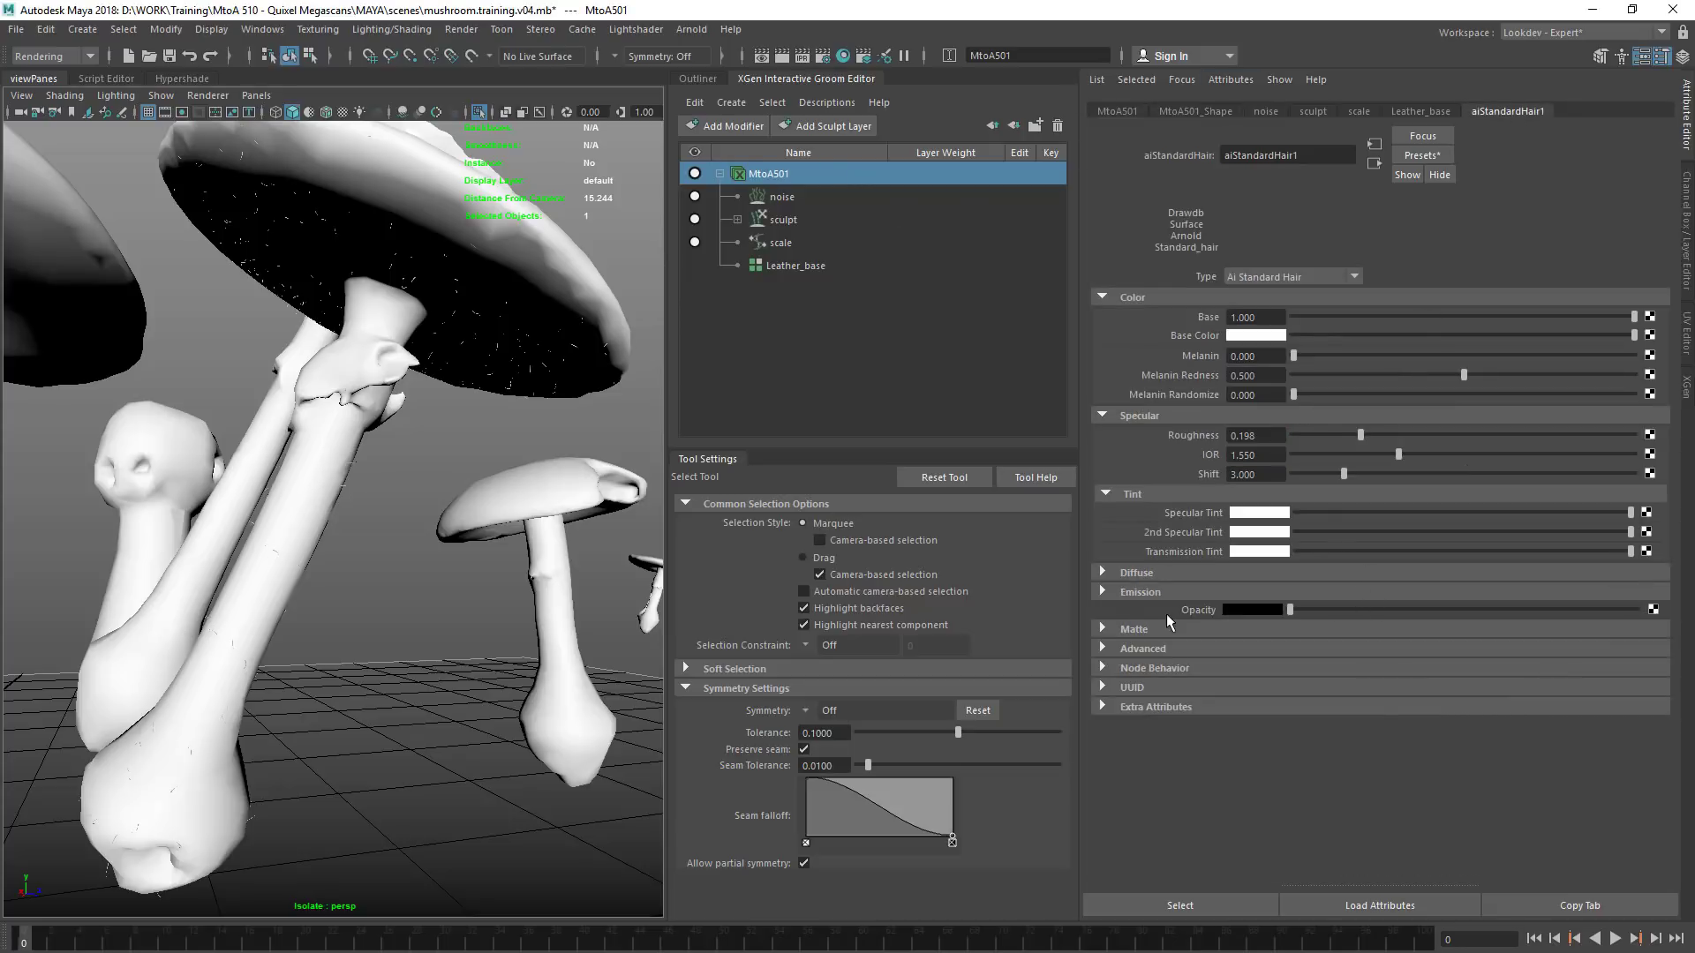
left_click_drag(1312, 605, 1359, 613)
left_click(1323, 335)
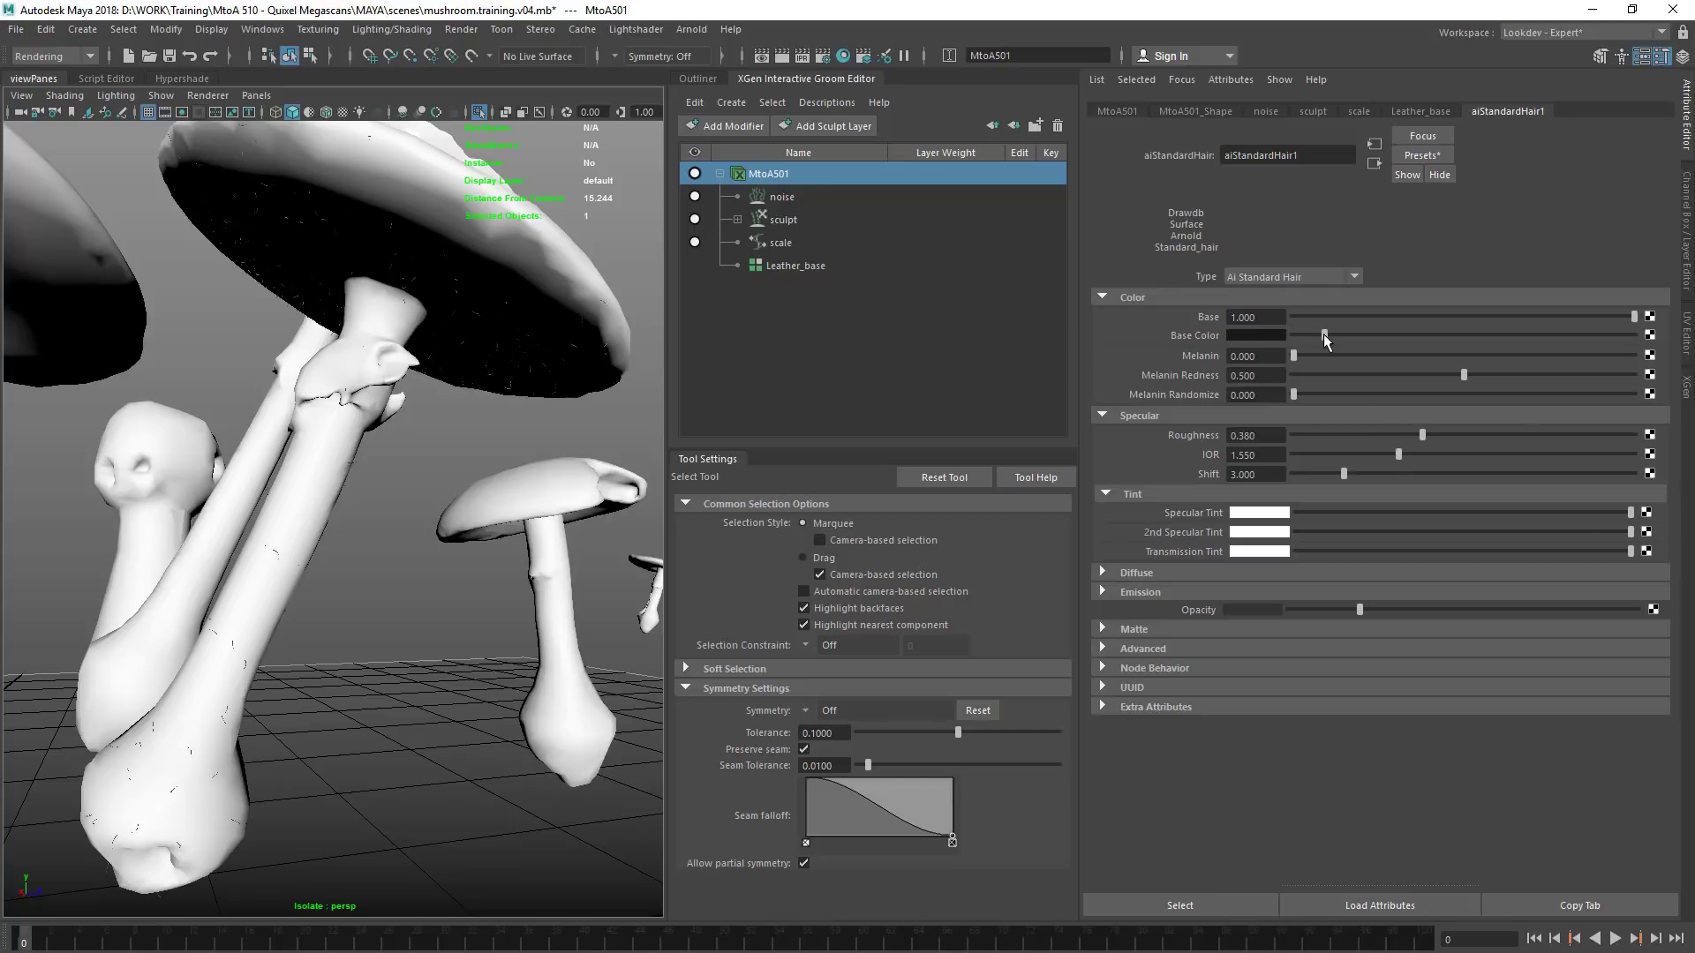
left_click_drag(1324, 334, 1692, 309)
Set the Scale of the groom's scale modifier to 0.010
left_click(793, 242)
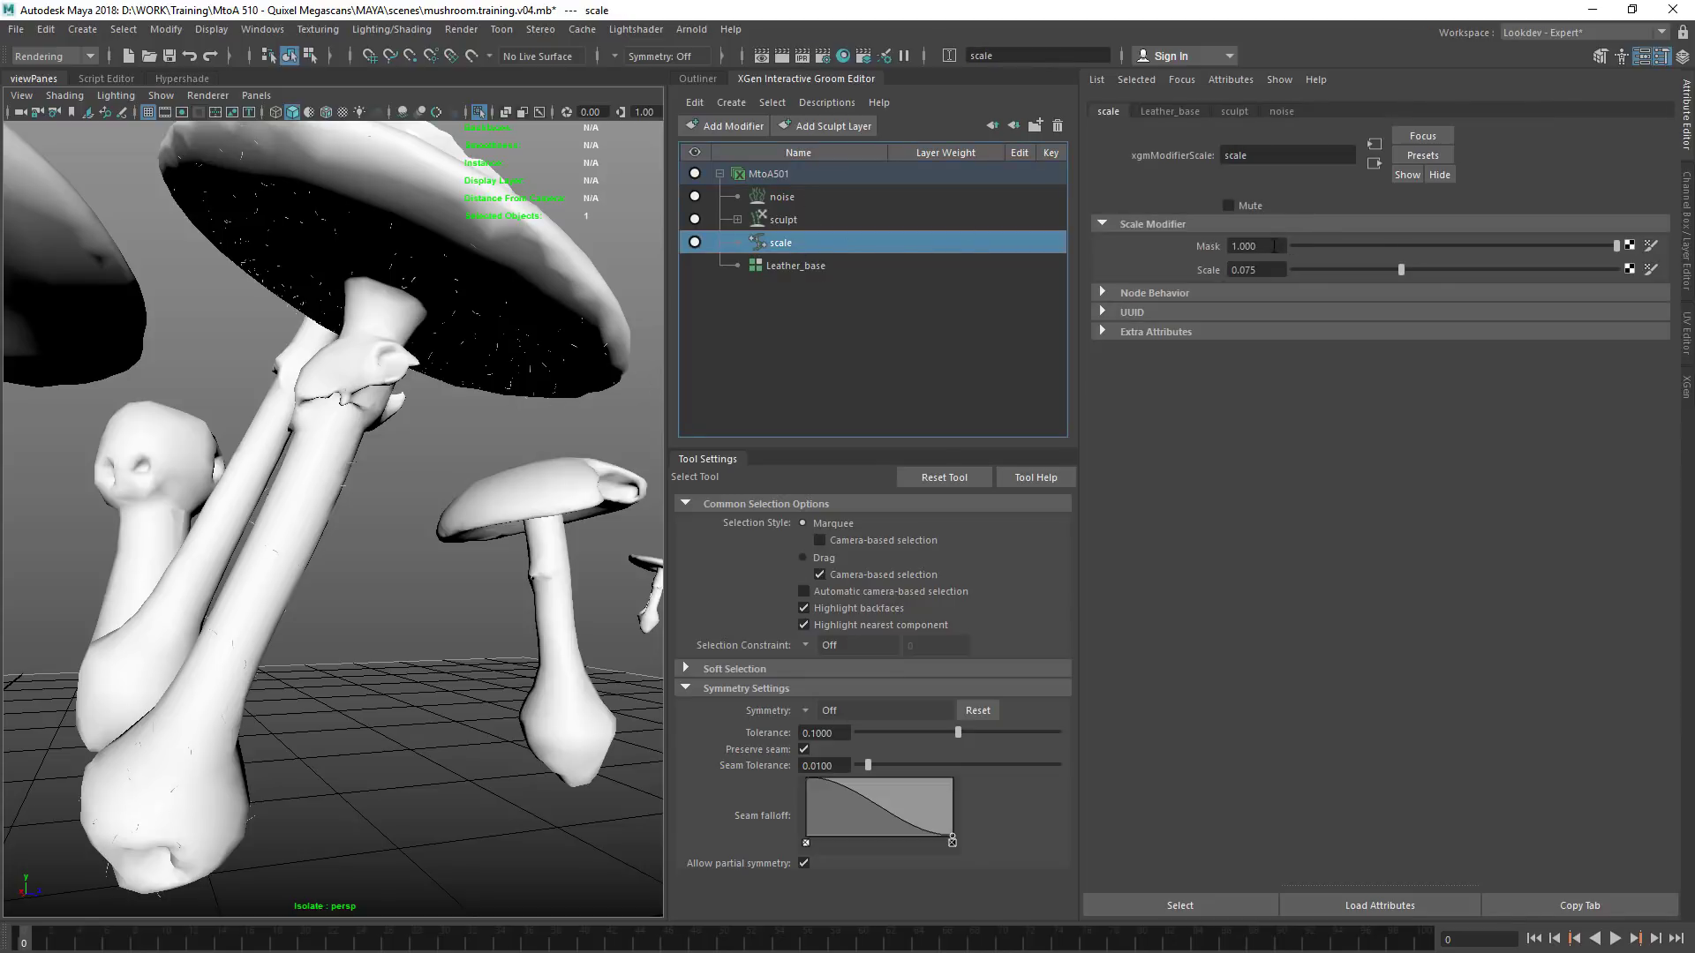
left_click_drag(1349, 268, 1469, 260)
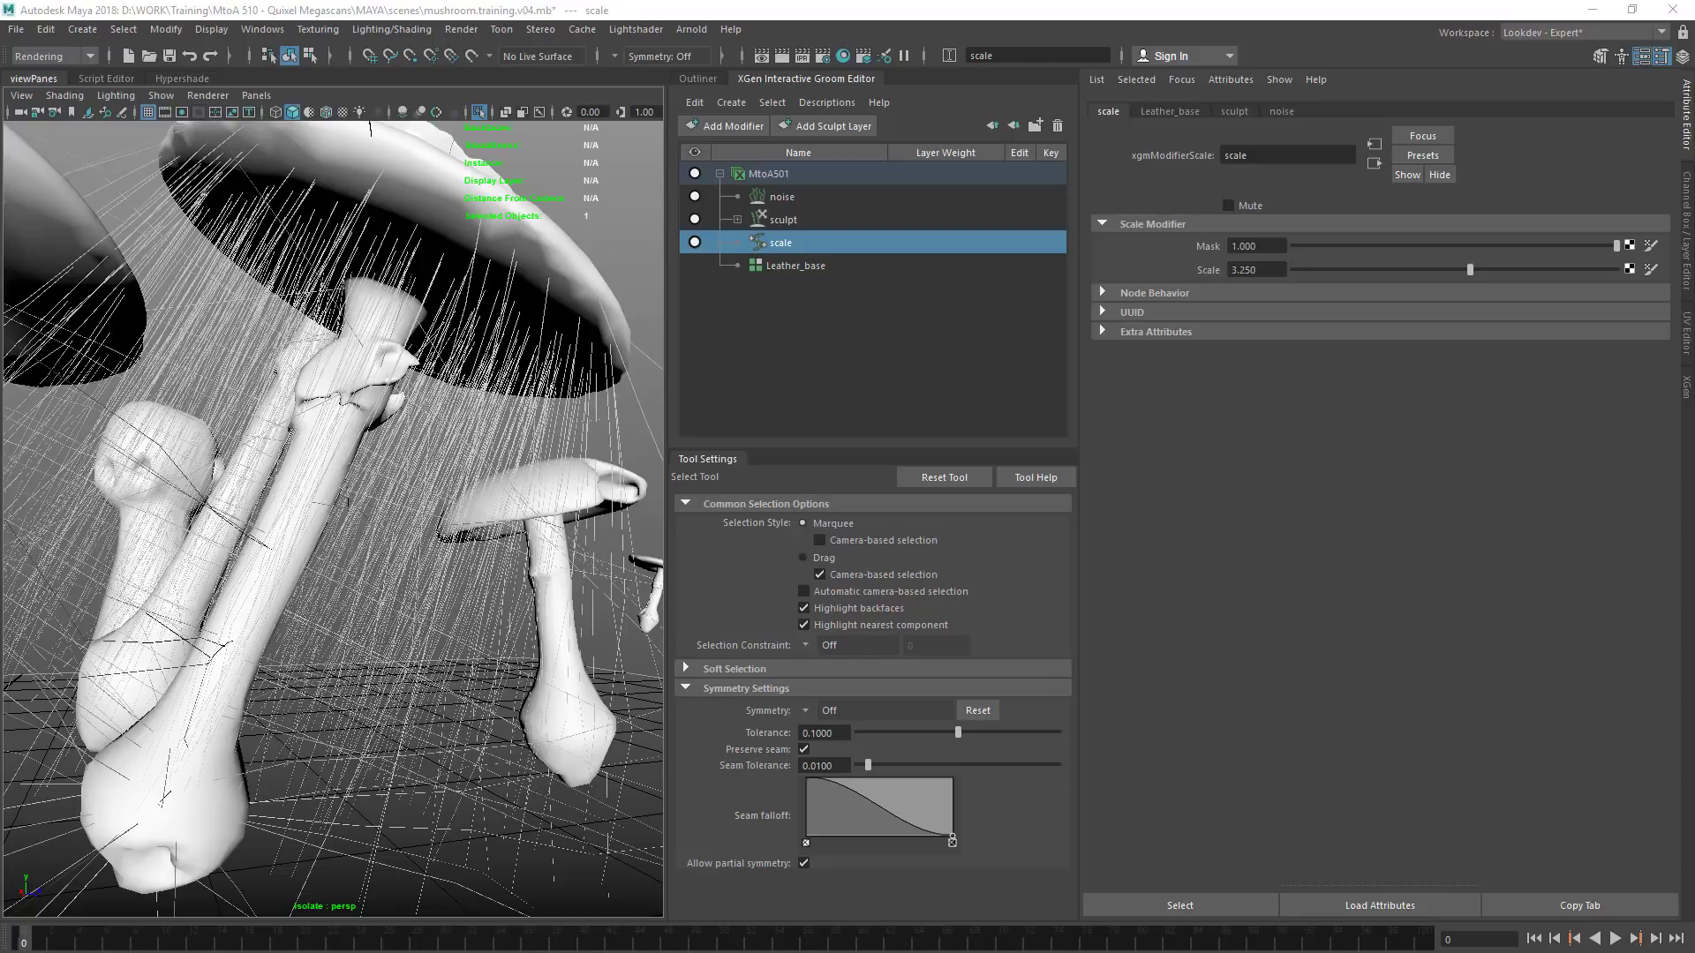
left_click_drag(1267, 271, 1178, 277)
type("0.0")
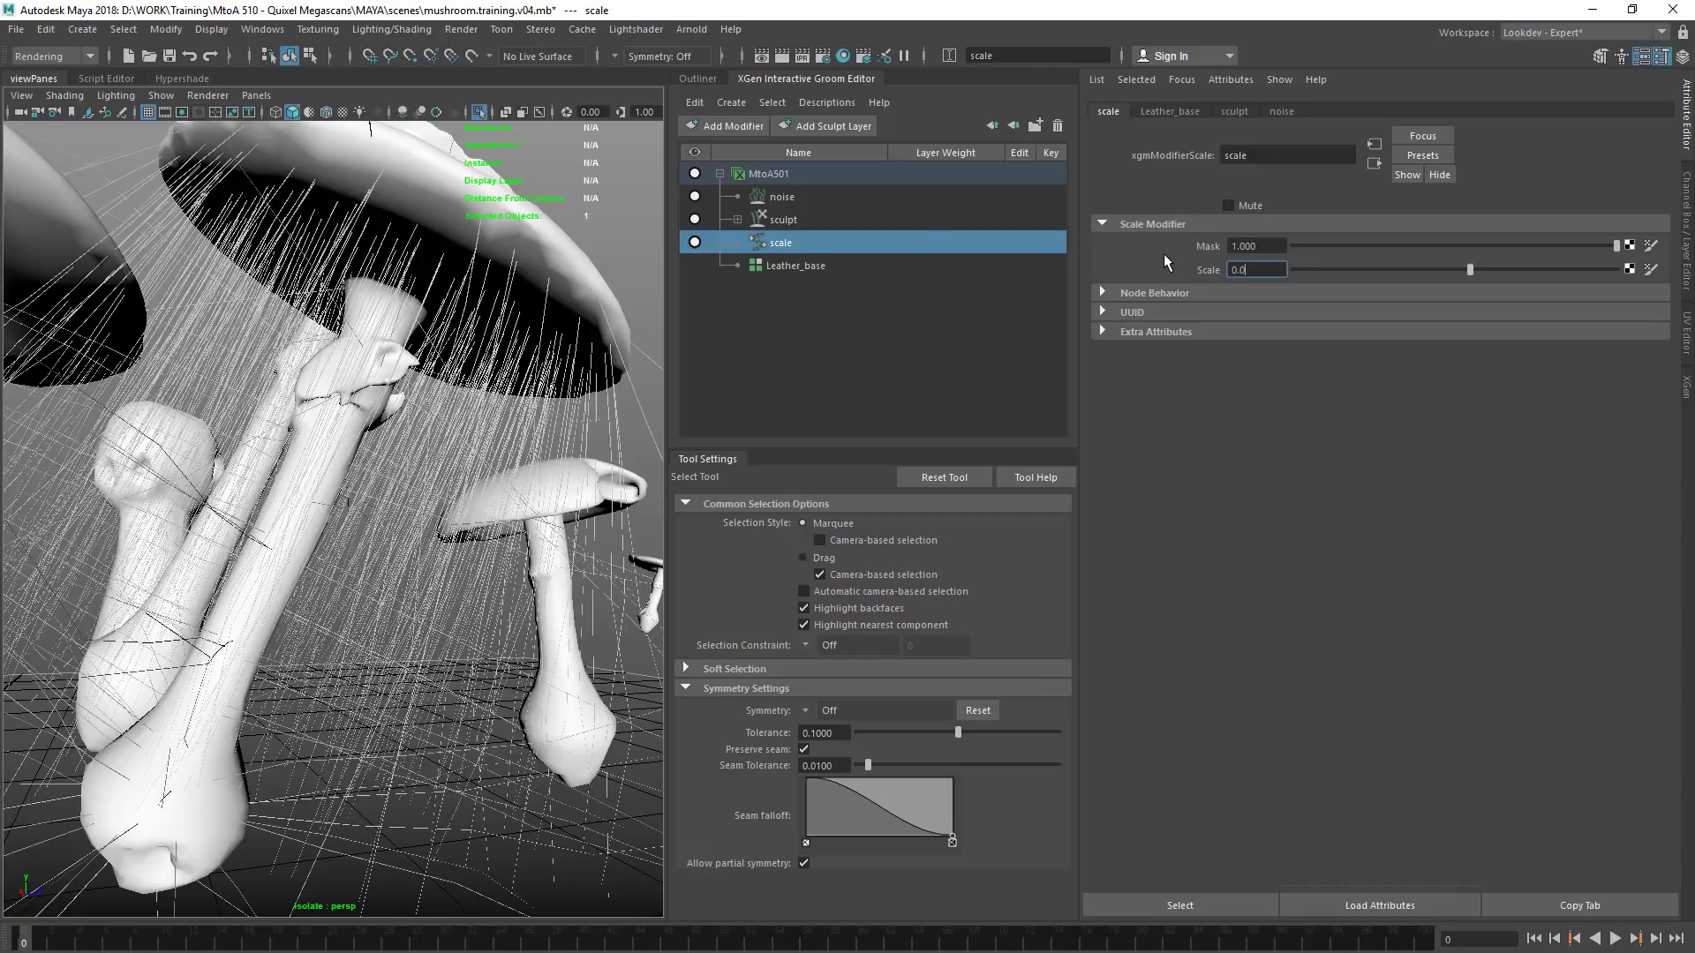
type("10")
key("Return")
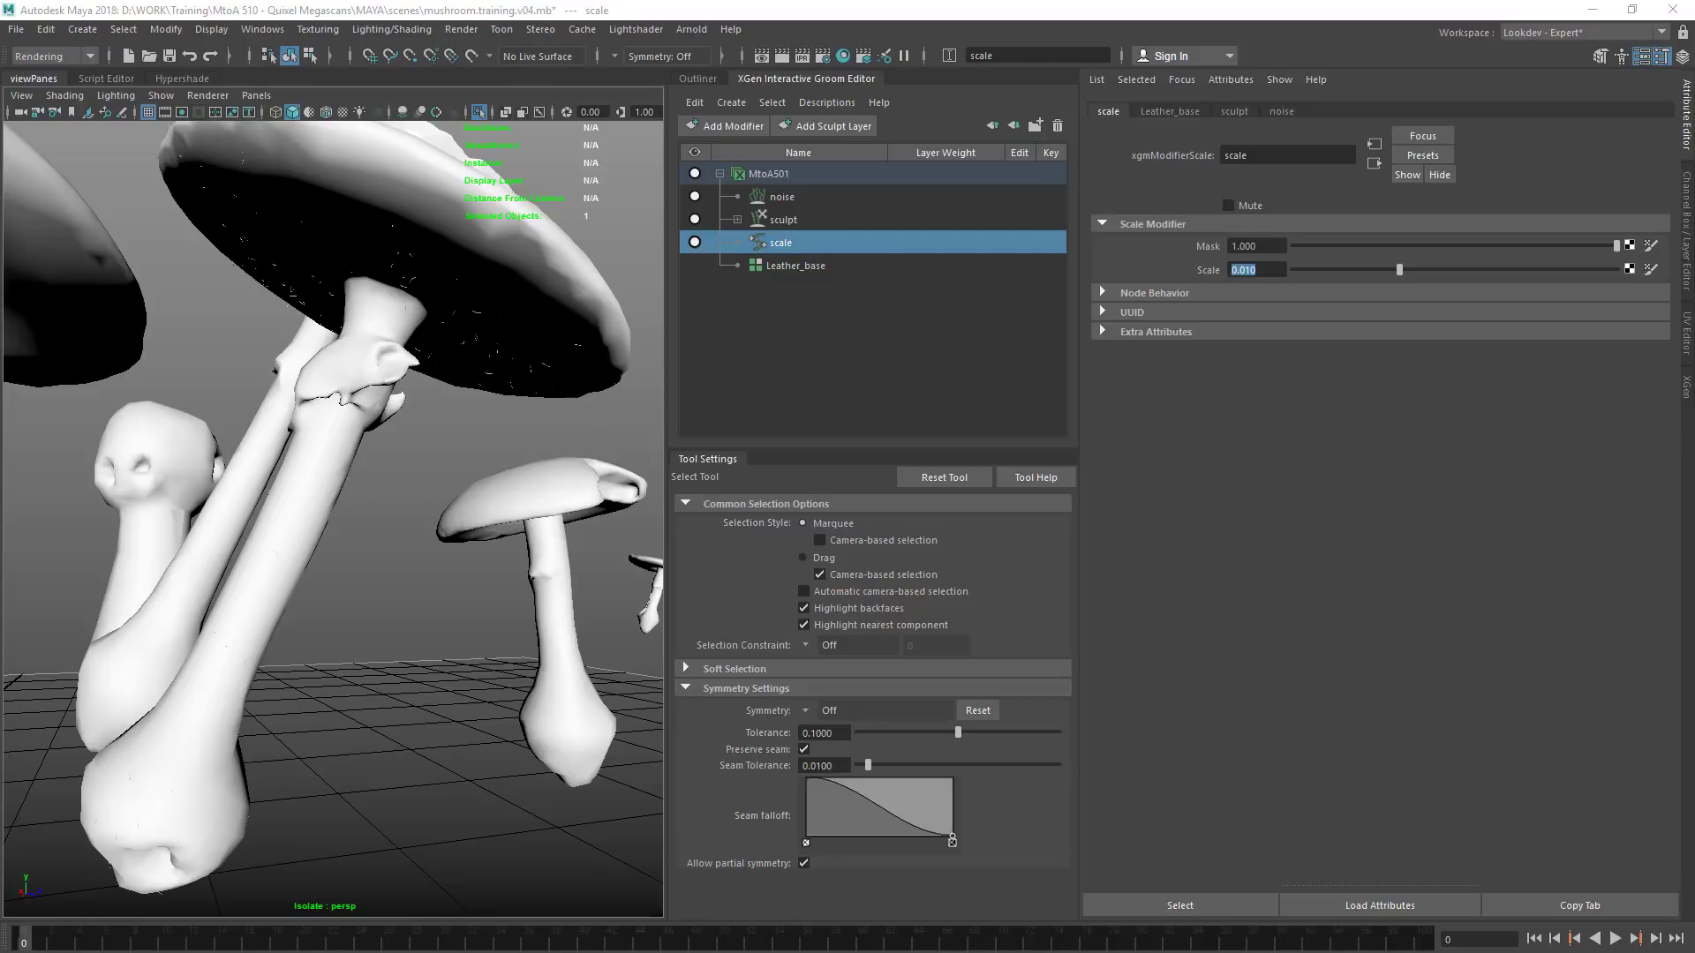
Set the Density Multiplier of the Leather_base node to 2 and deselect the groom
left_click(805, 265)
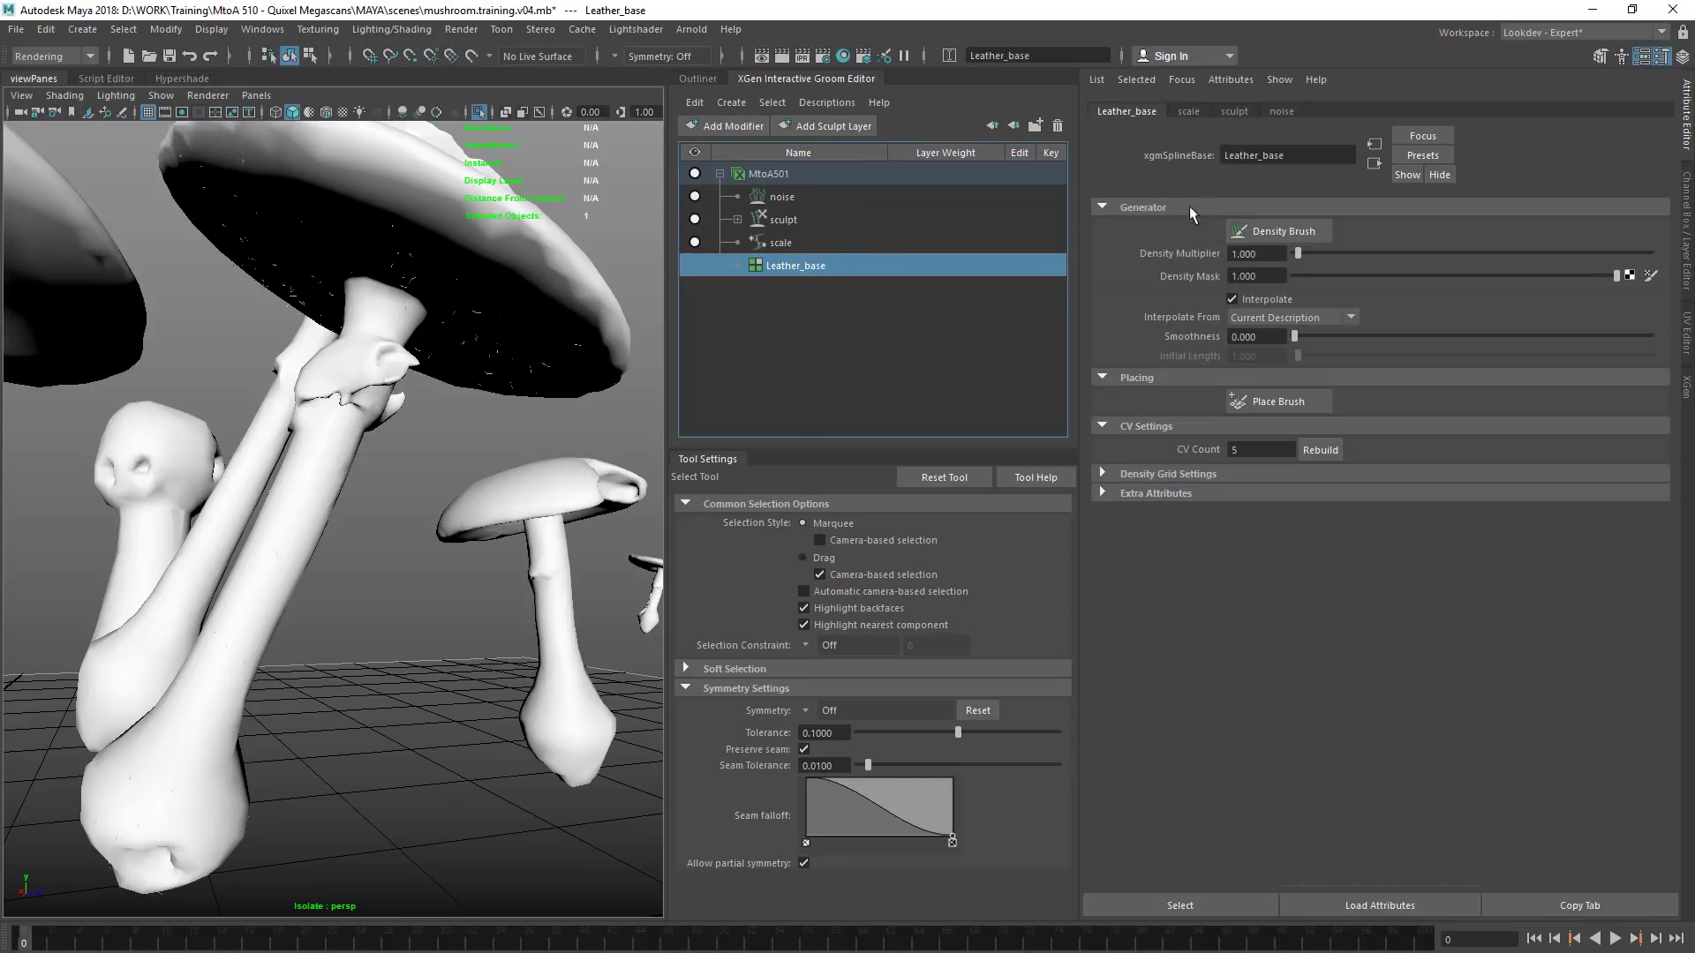
double_click(1241, 253)
type("2")
key("Return")
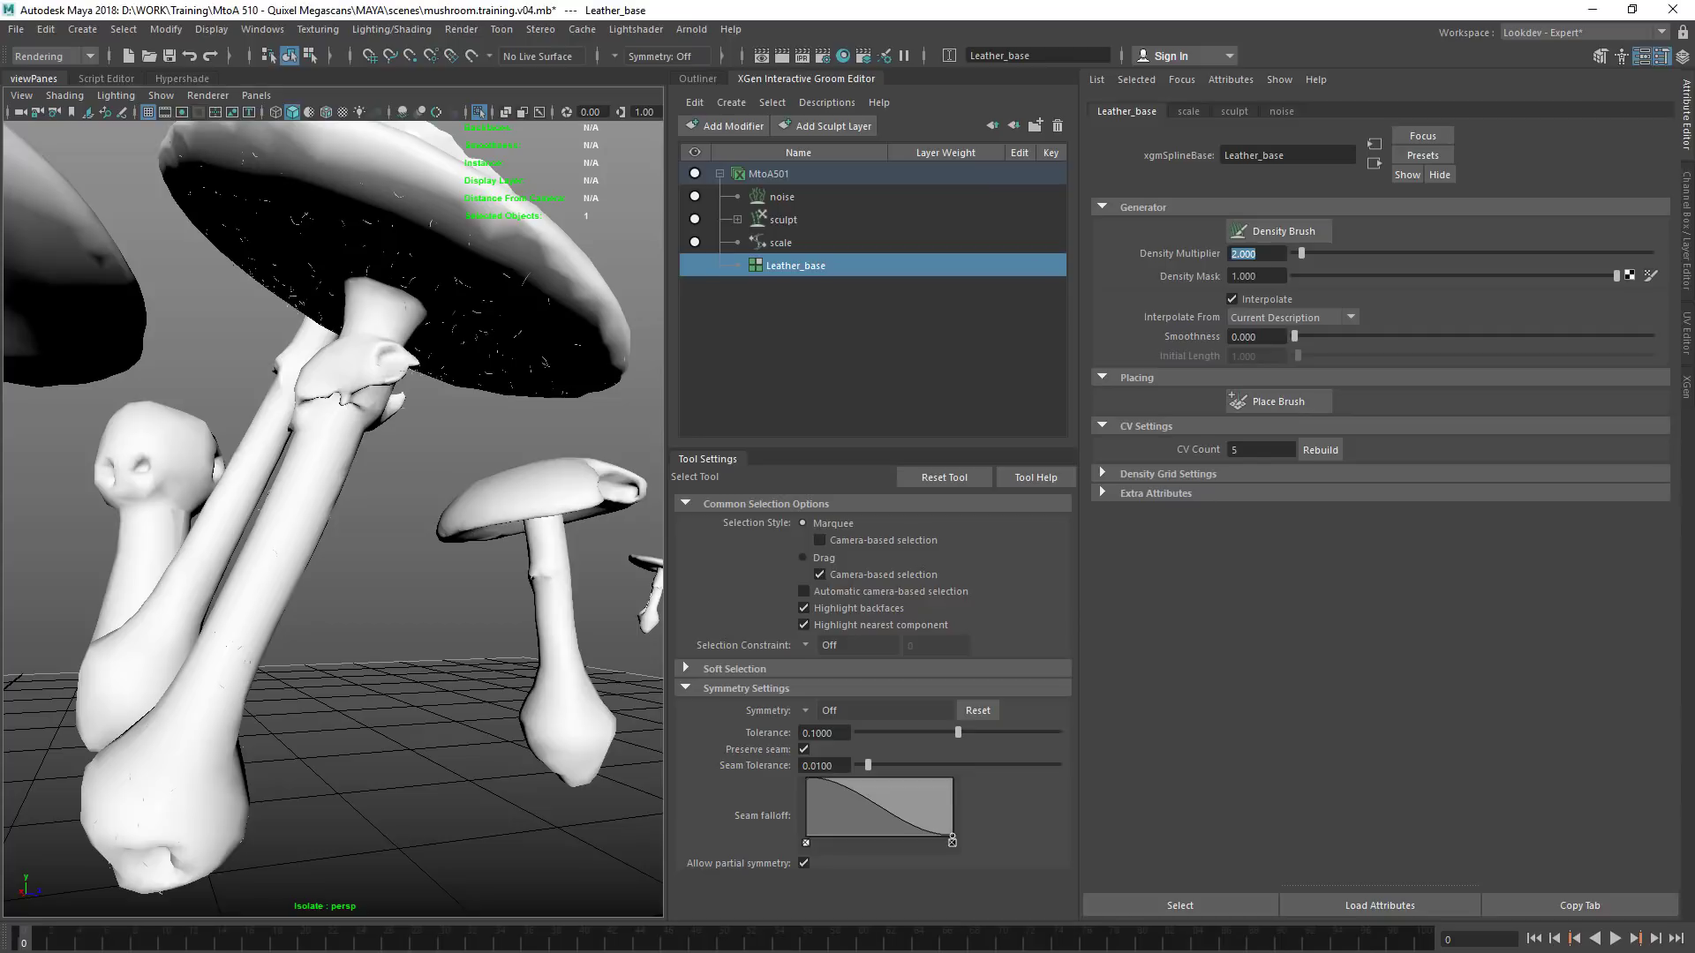
left_click(433, 581)
right_click_drag(433, 581, 495, 360, "alt")
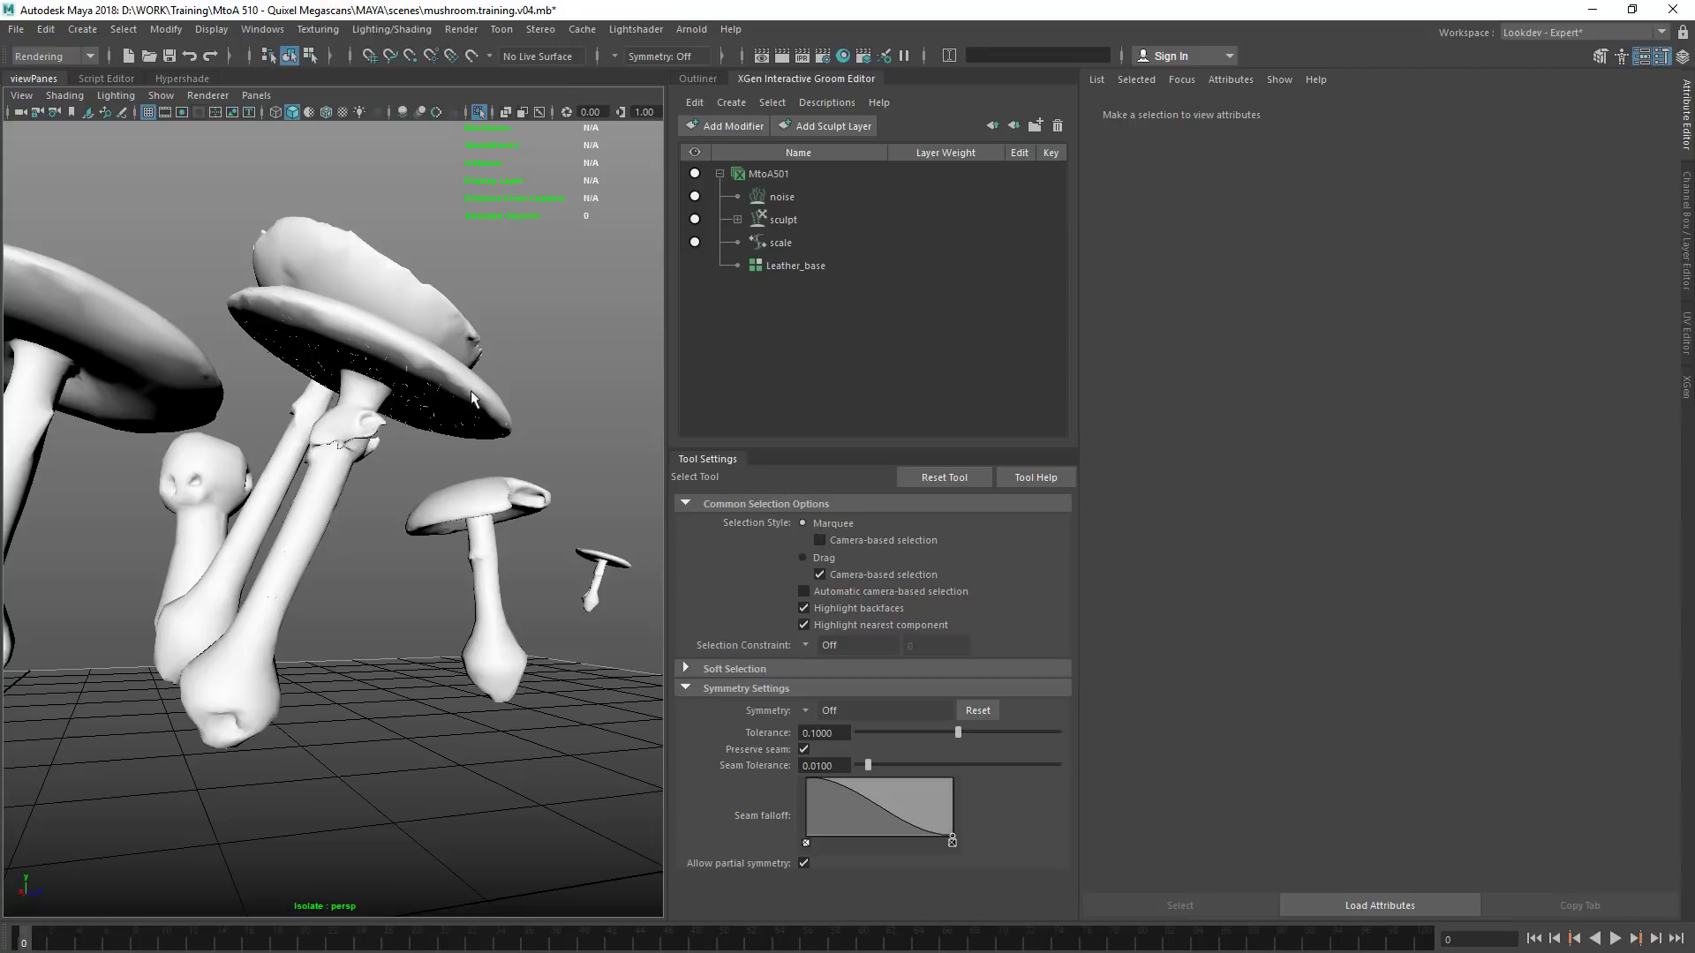
Review the groom editor's selection and description commands, including Cache and Transfer, for the MtoA501 groom
left_click(692, 102)
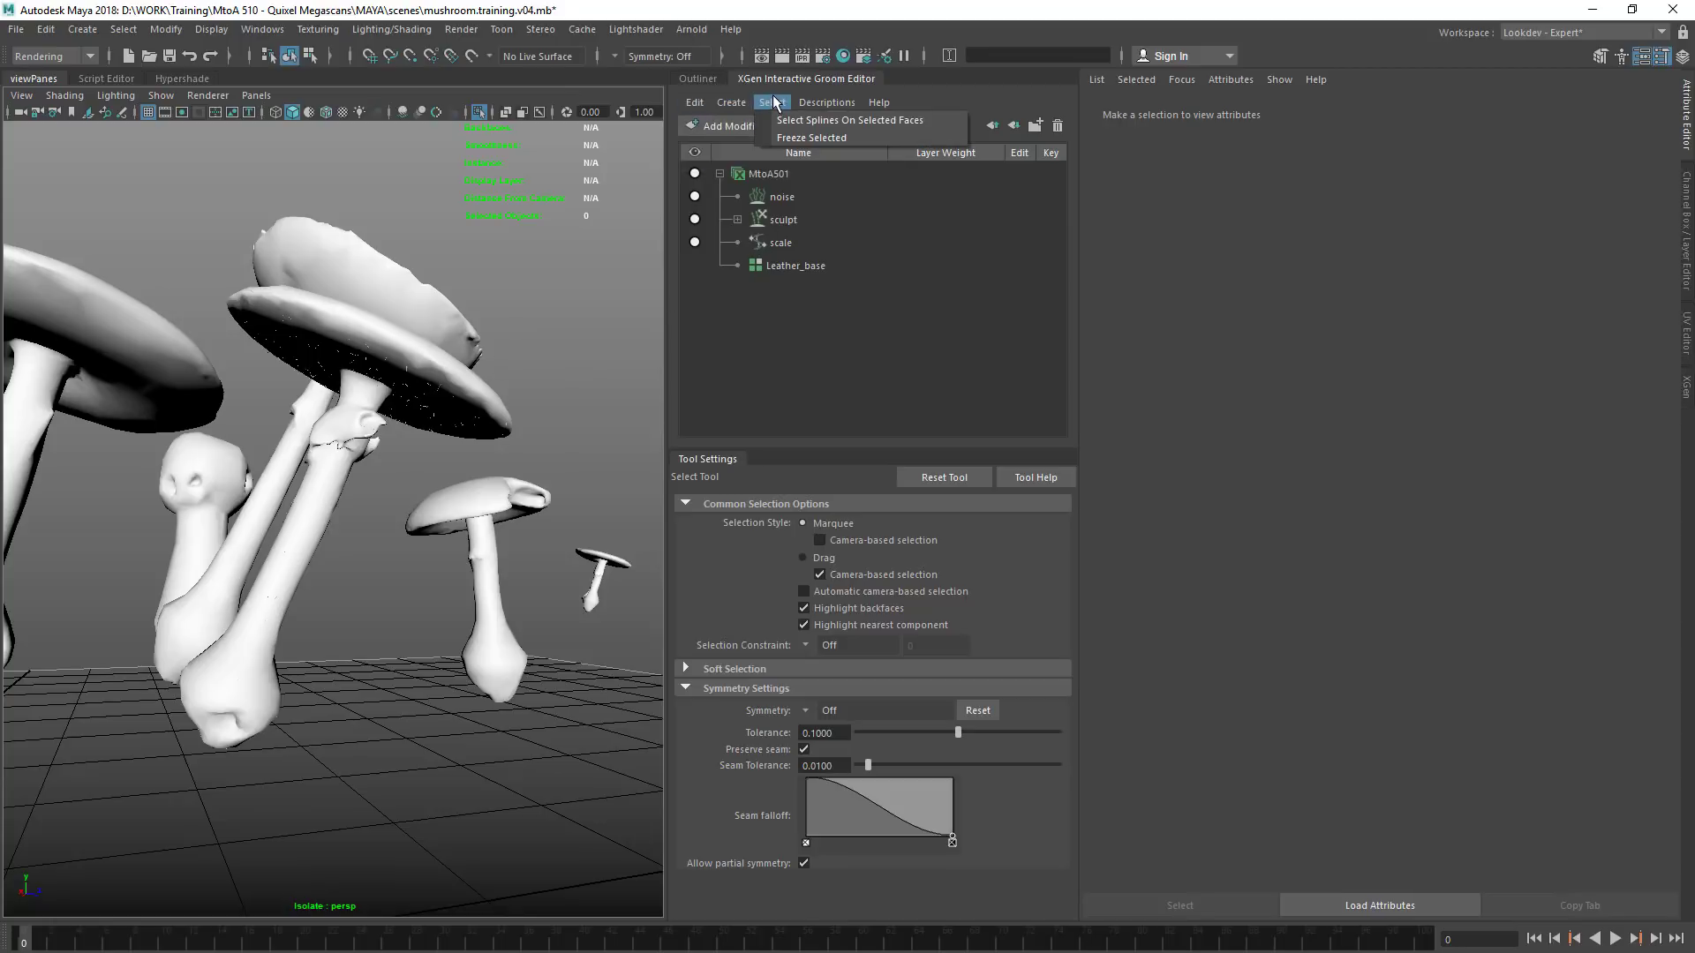
left_click(828, 101)
left_click(832, 104)
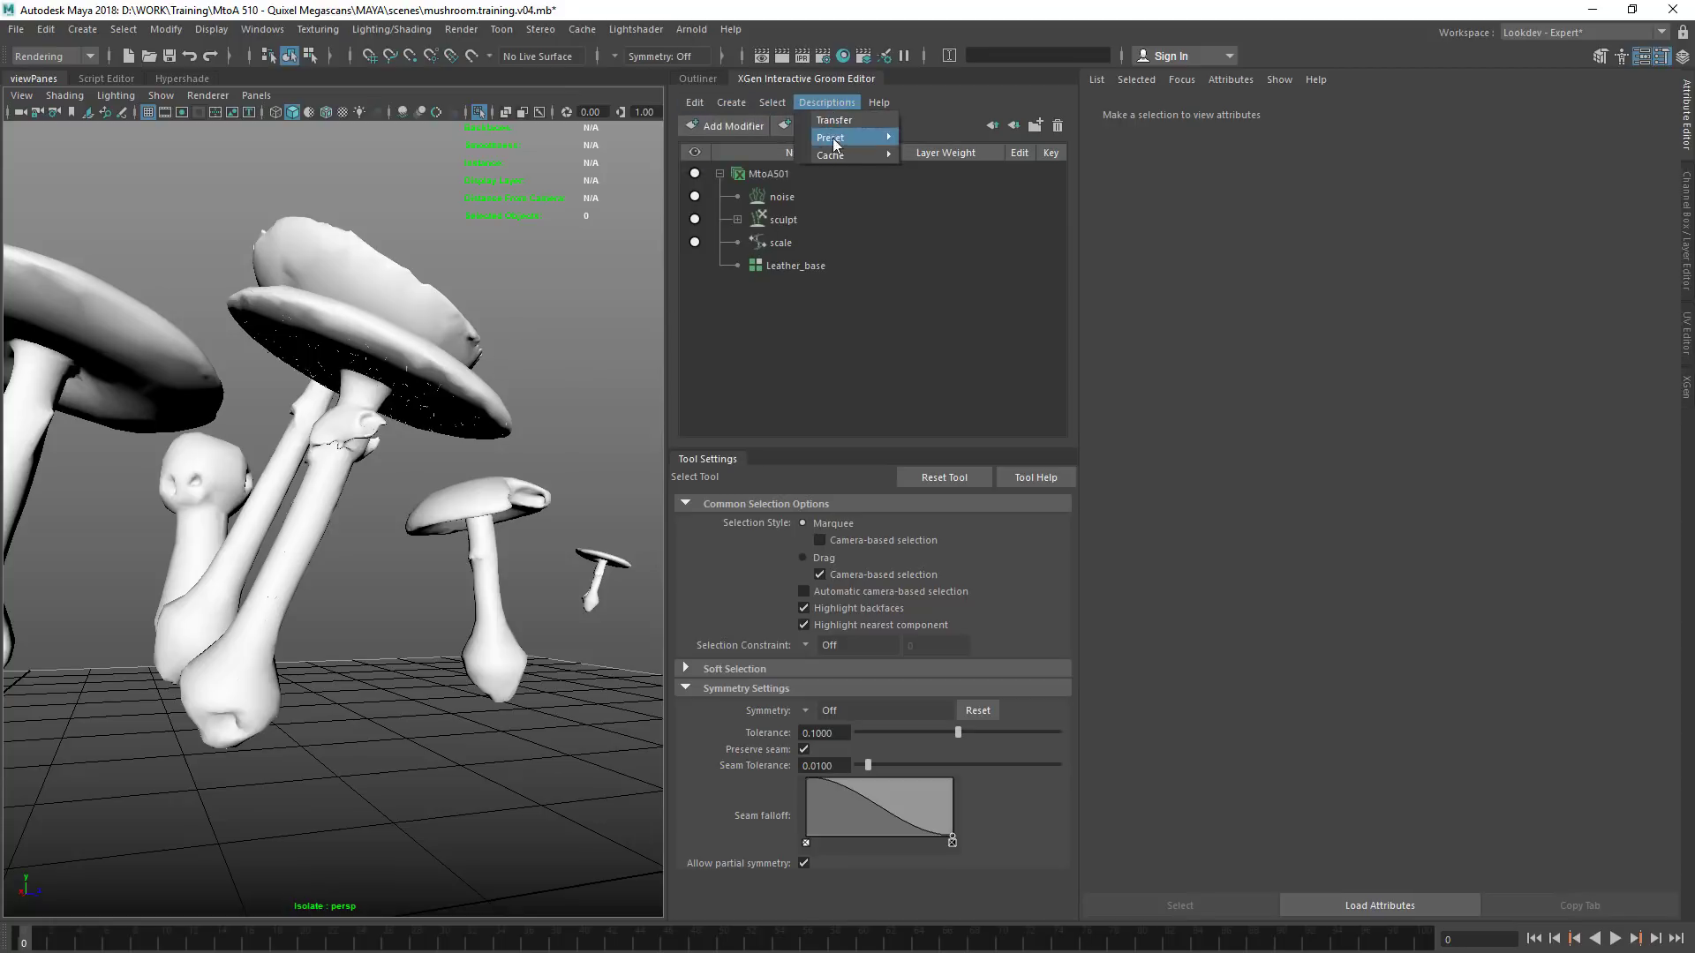
left_click(828, 300)
left_click(780, 174)
left_click(729, 102)
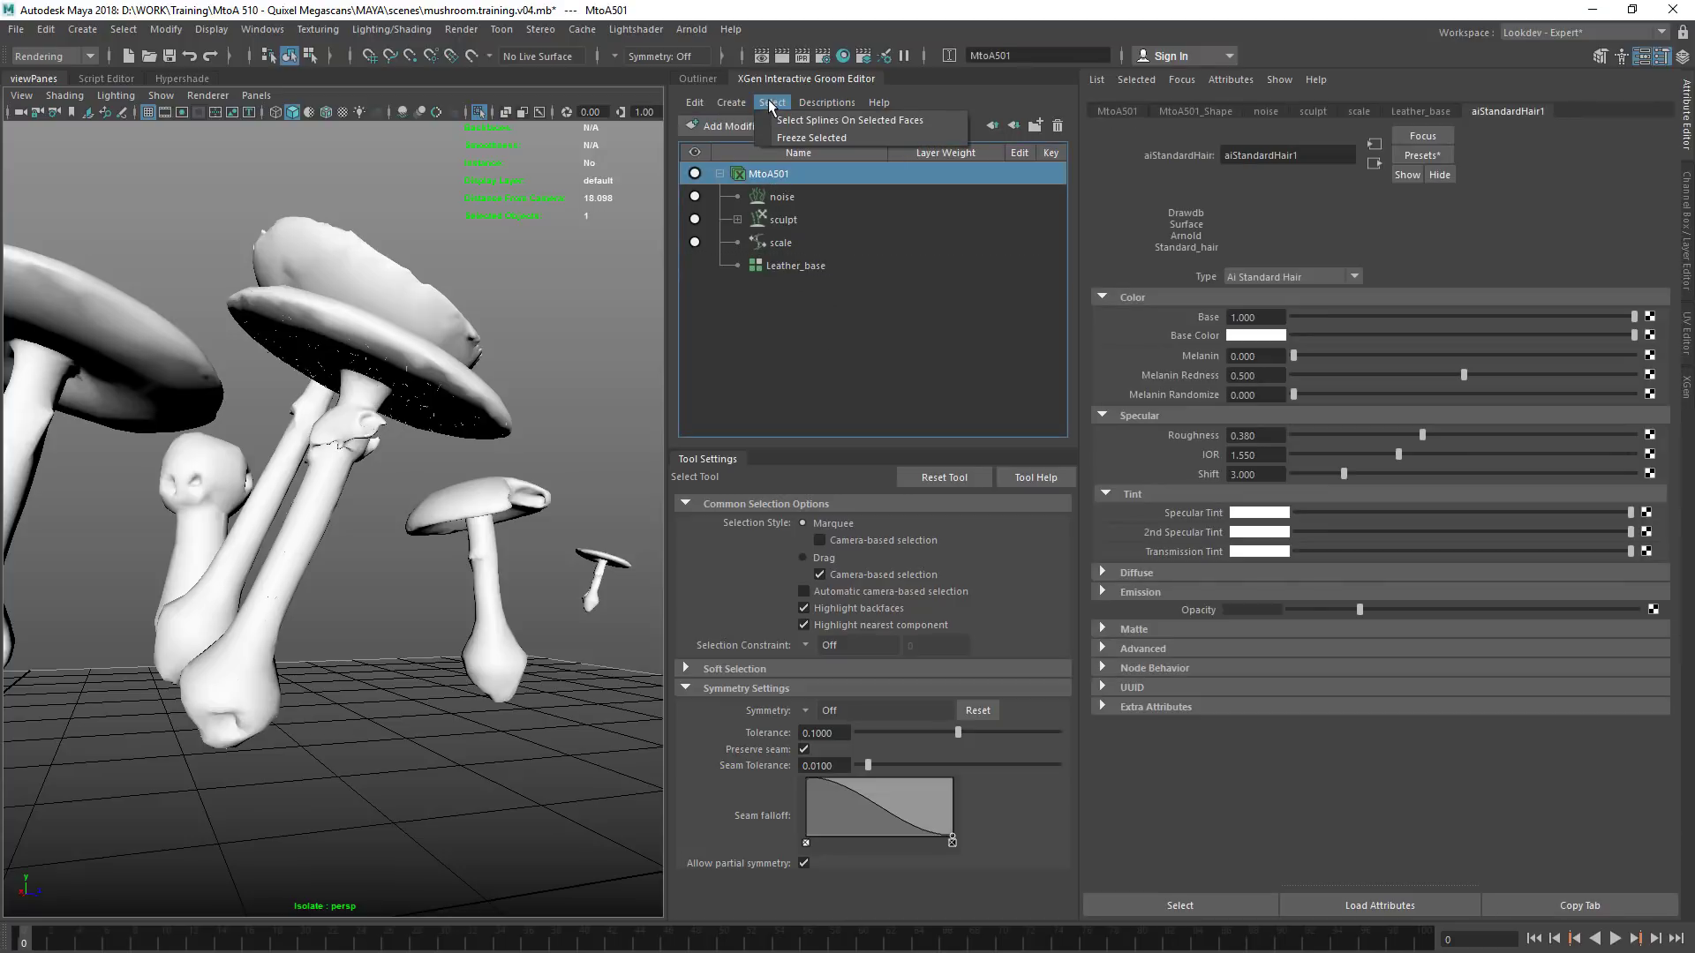
mouse_move(821, 102)
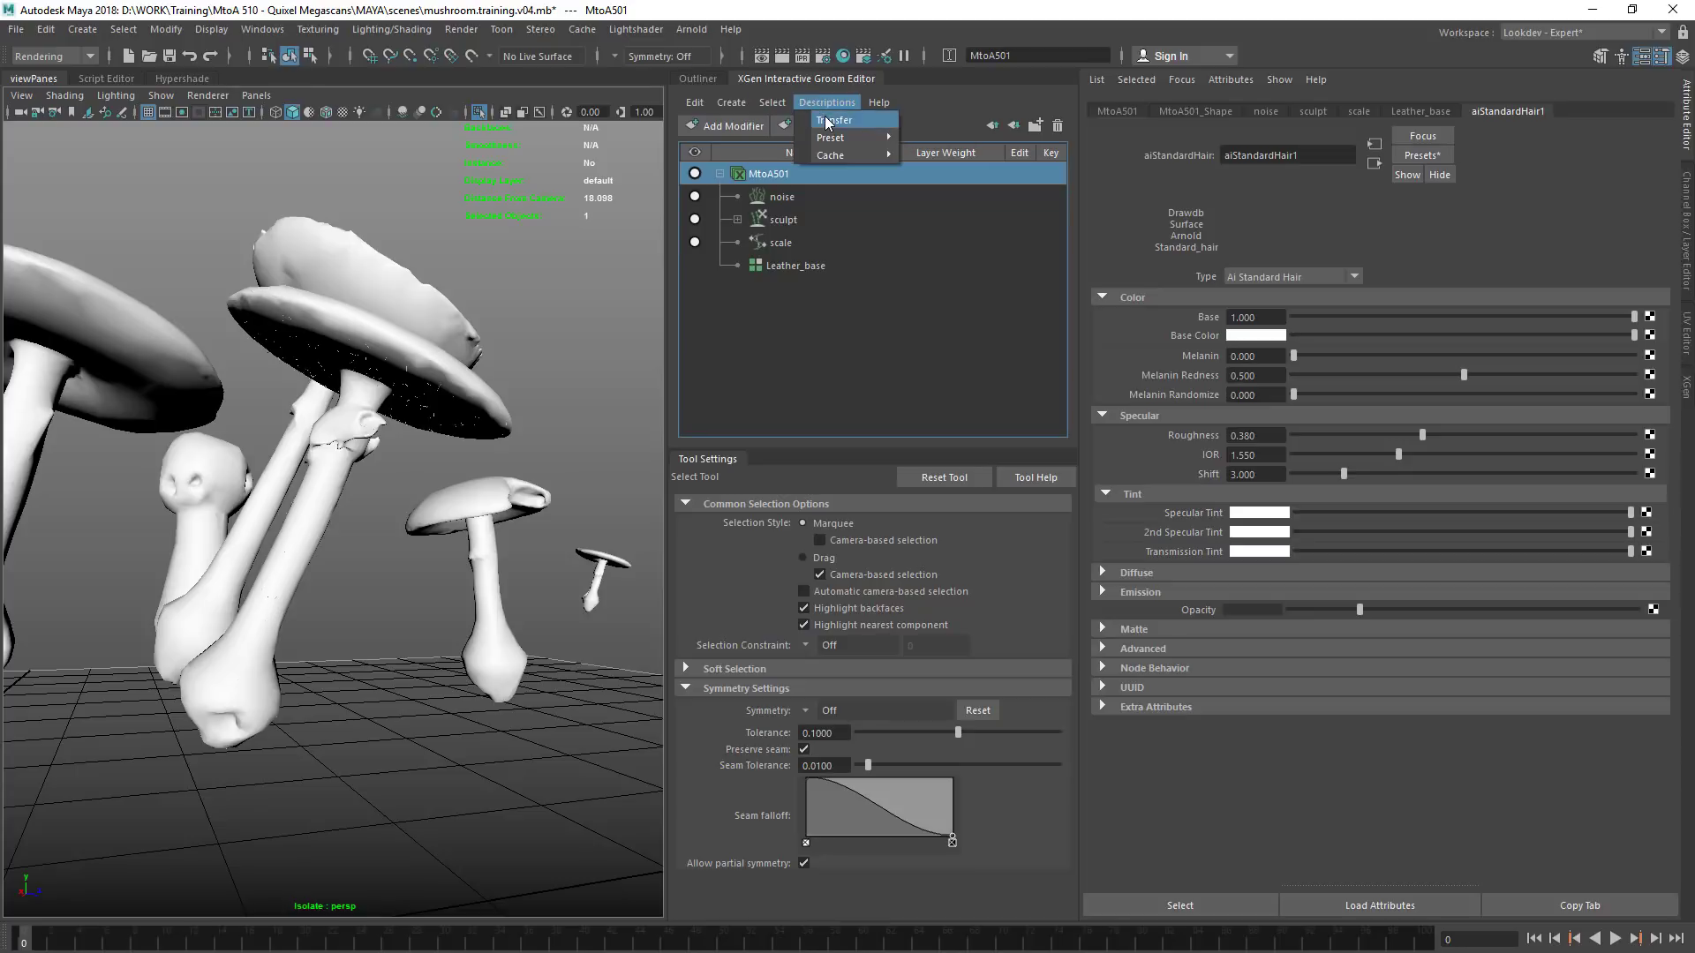
left_click(554, 455)
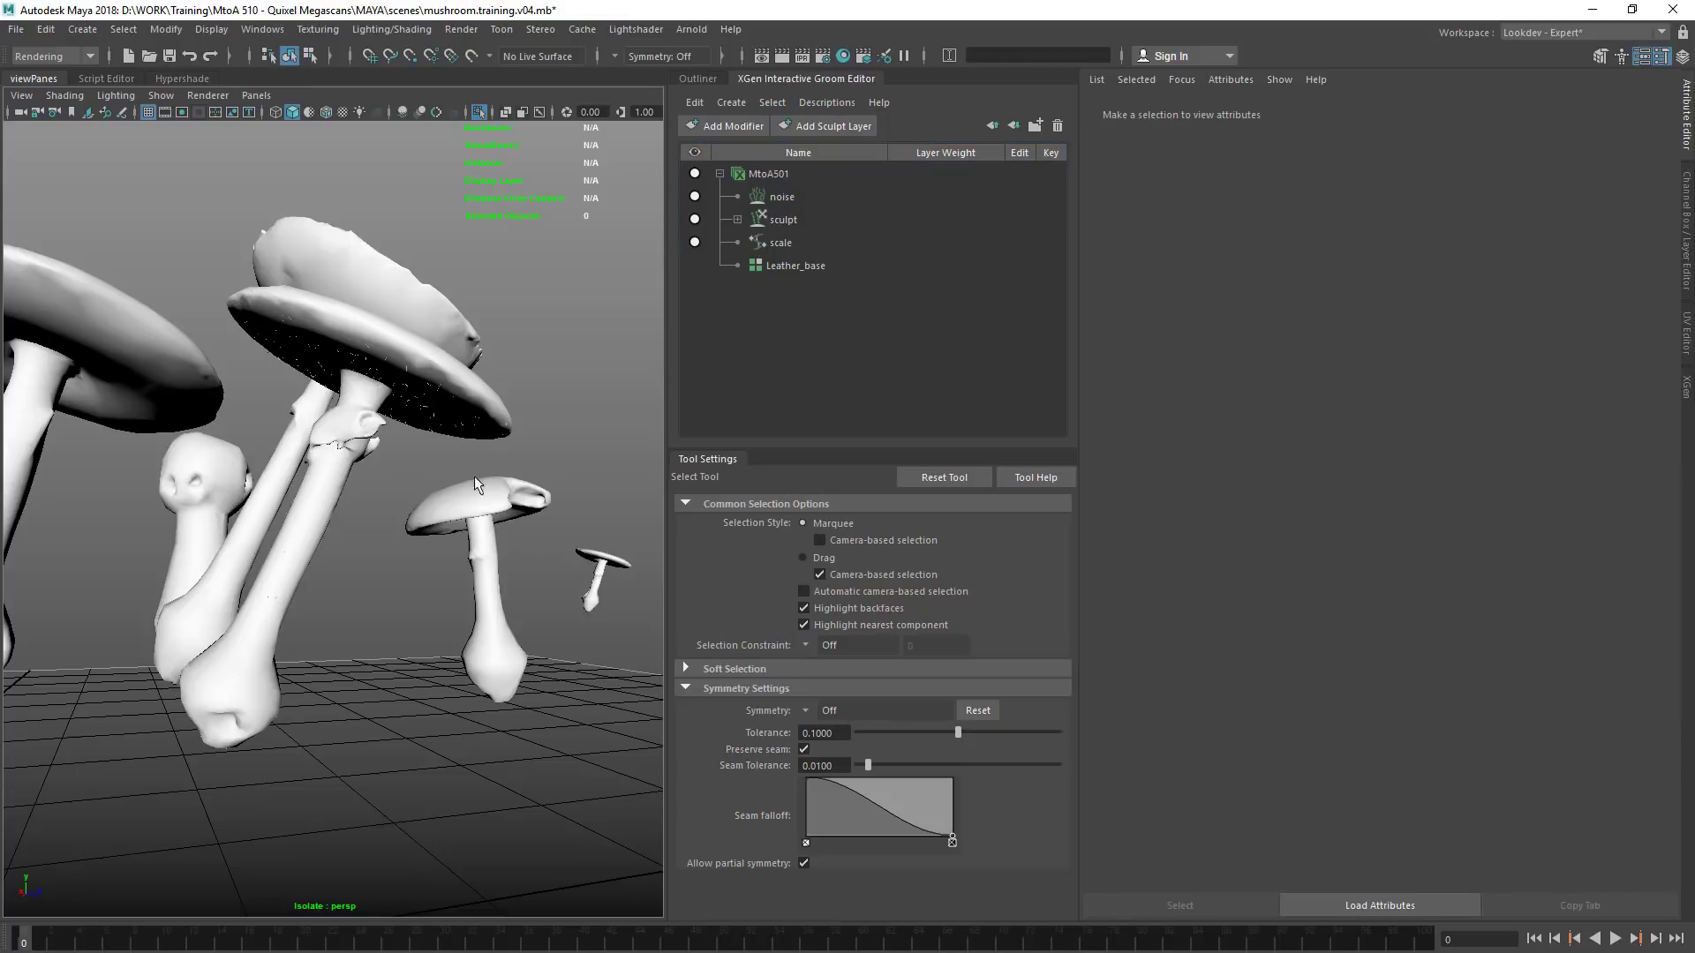
Select five mushroom meshes together and try to transfer the groom description to them
left_click(415, 521)
left_click_drag(404, 526, 282, 469, "alt")
left_click(372, 396, "shift")
left_click(283, 469, "shift")
scroll(318, 409, "down", 3)
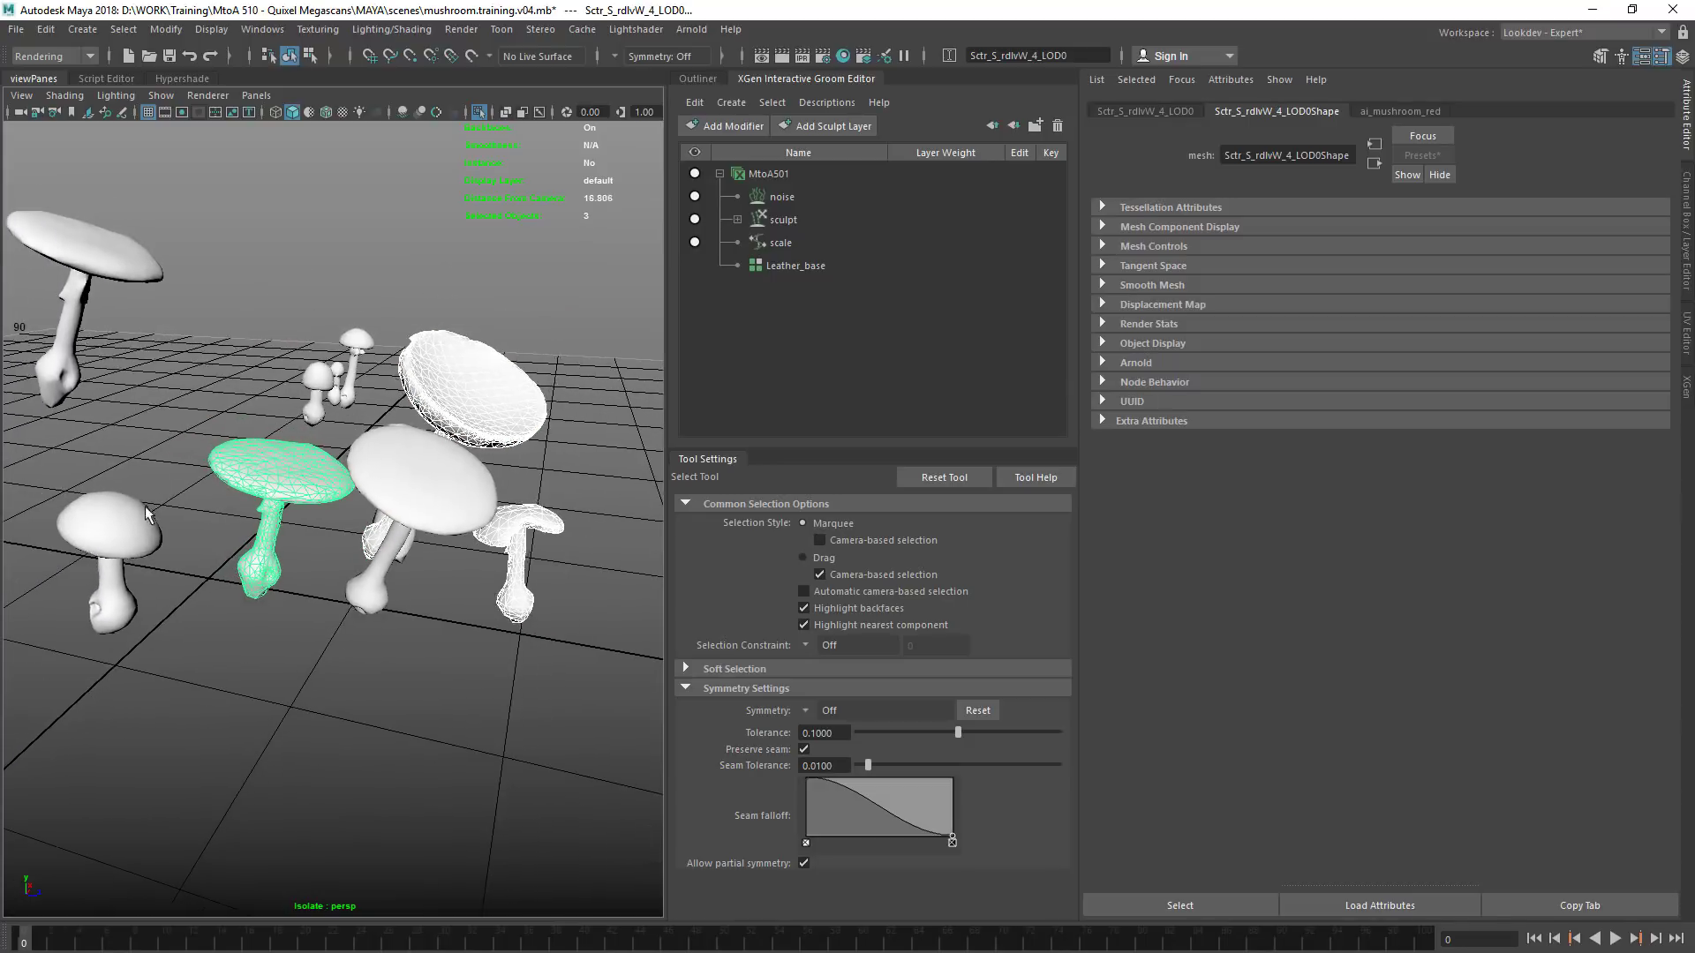
left_click(407, 552, "shift")
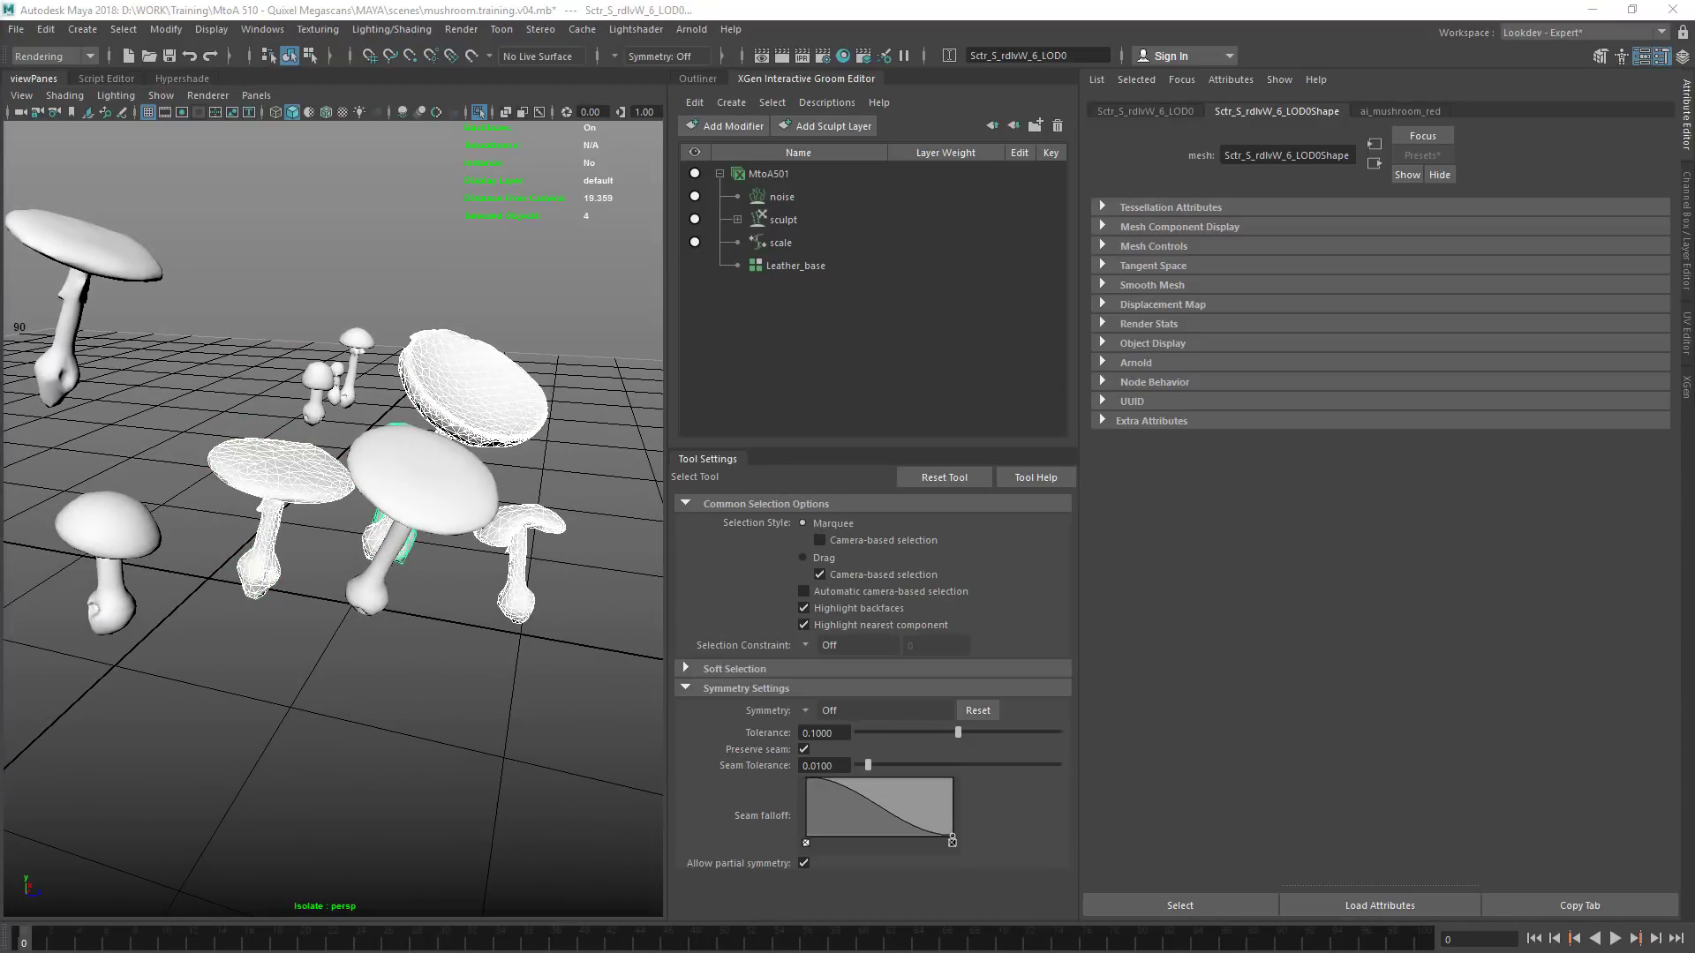
left_click(106, 525, "shift")
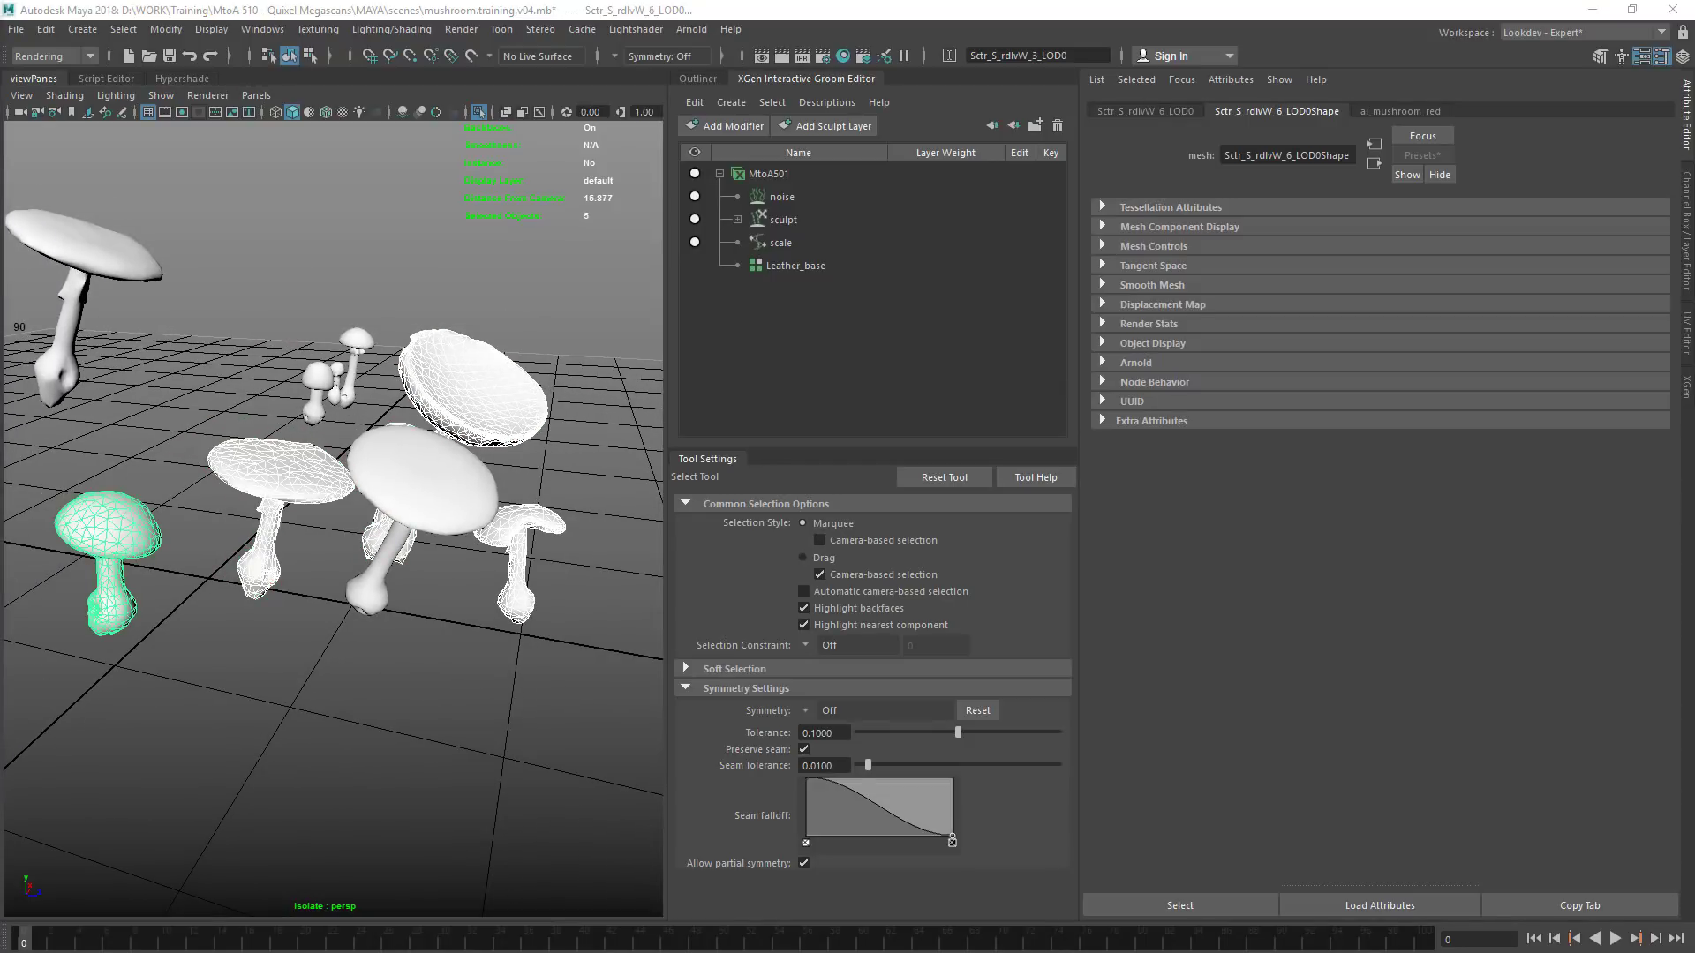
left_click(826, 102)
left_click(850, 120)
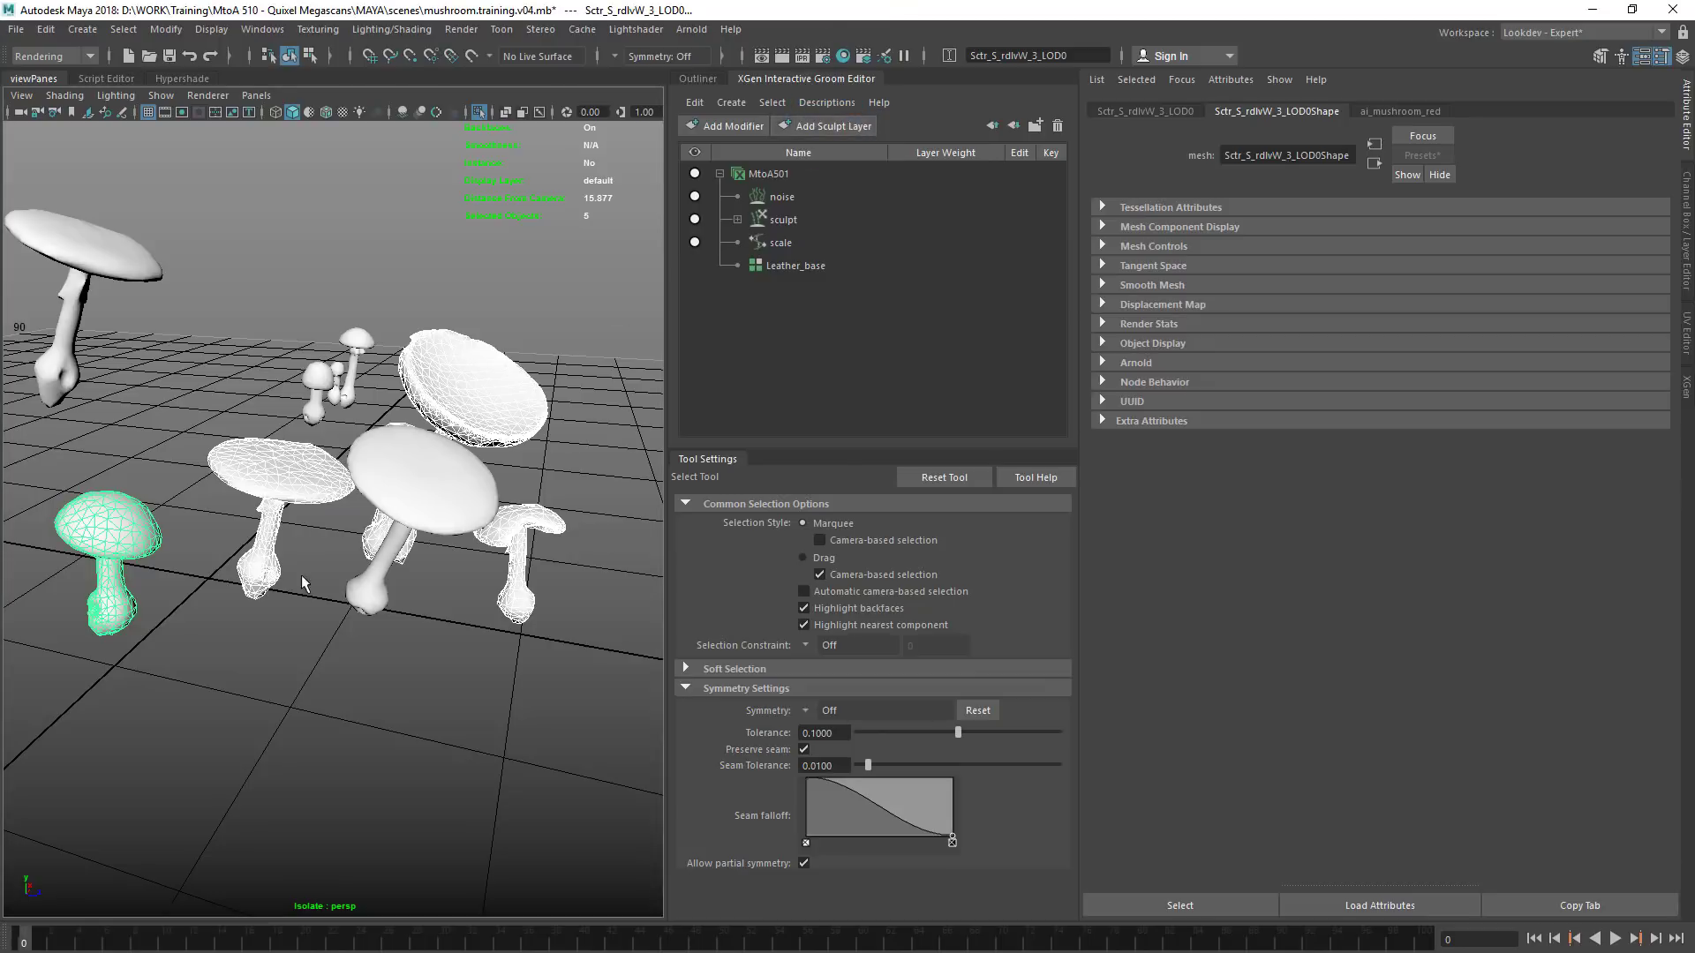
Select the central tall mushroom and its neighbouring mushroom mesh, and try to transfer the groom between them
scroll(402, 516, "up", 3)
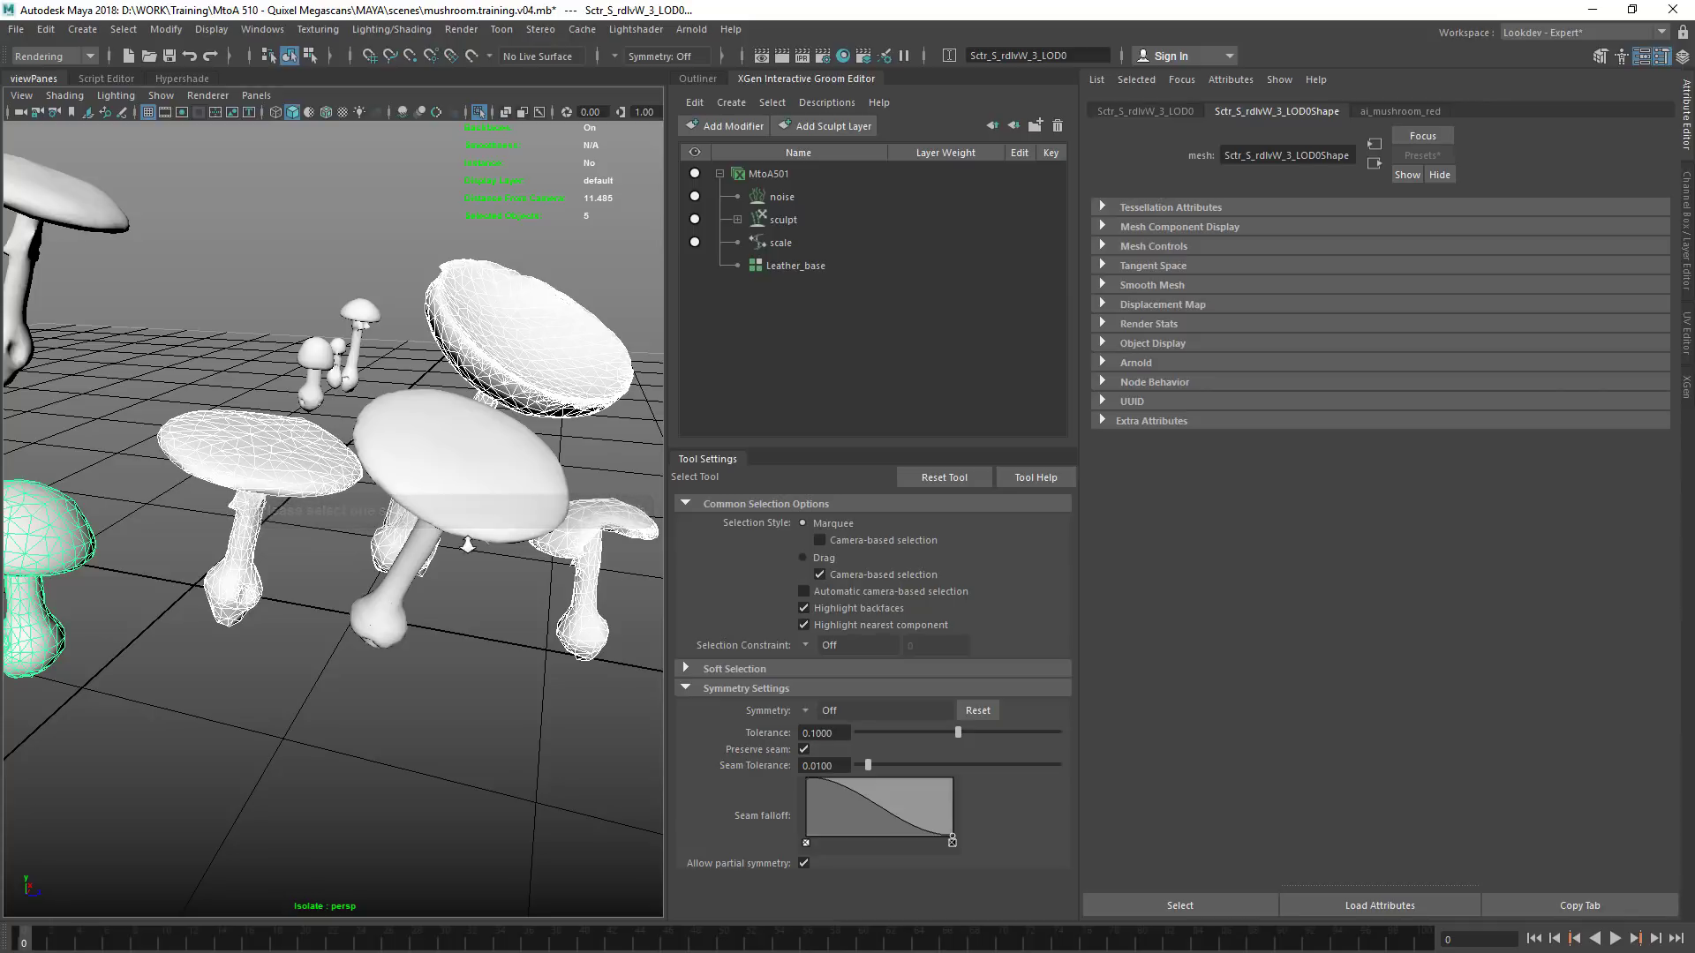
scroll(478, 530, "down", 1)
left_click_drag(443, 572, 423, 591, "alt")
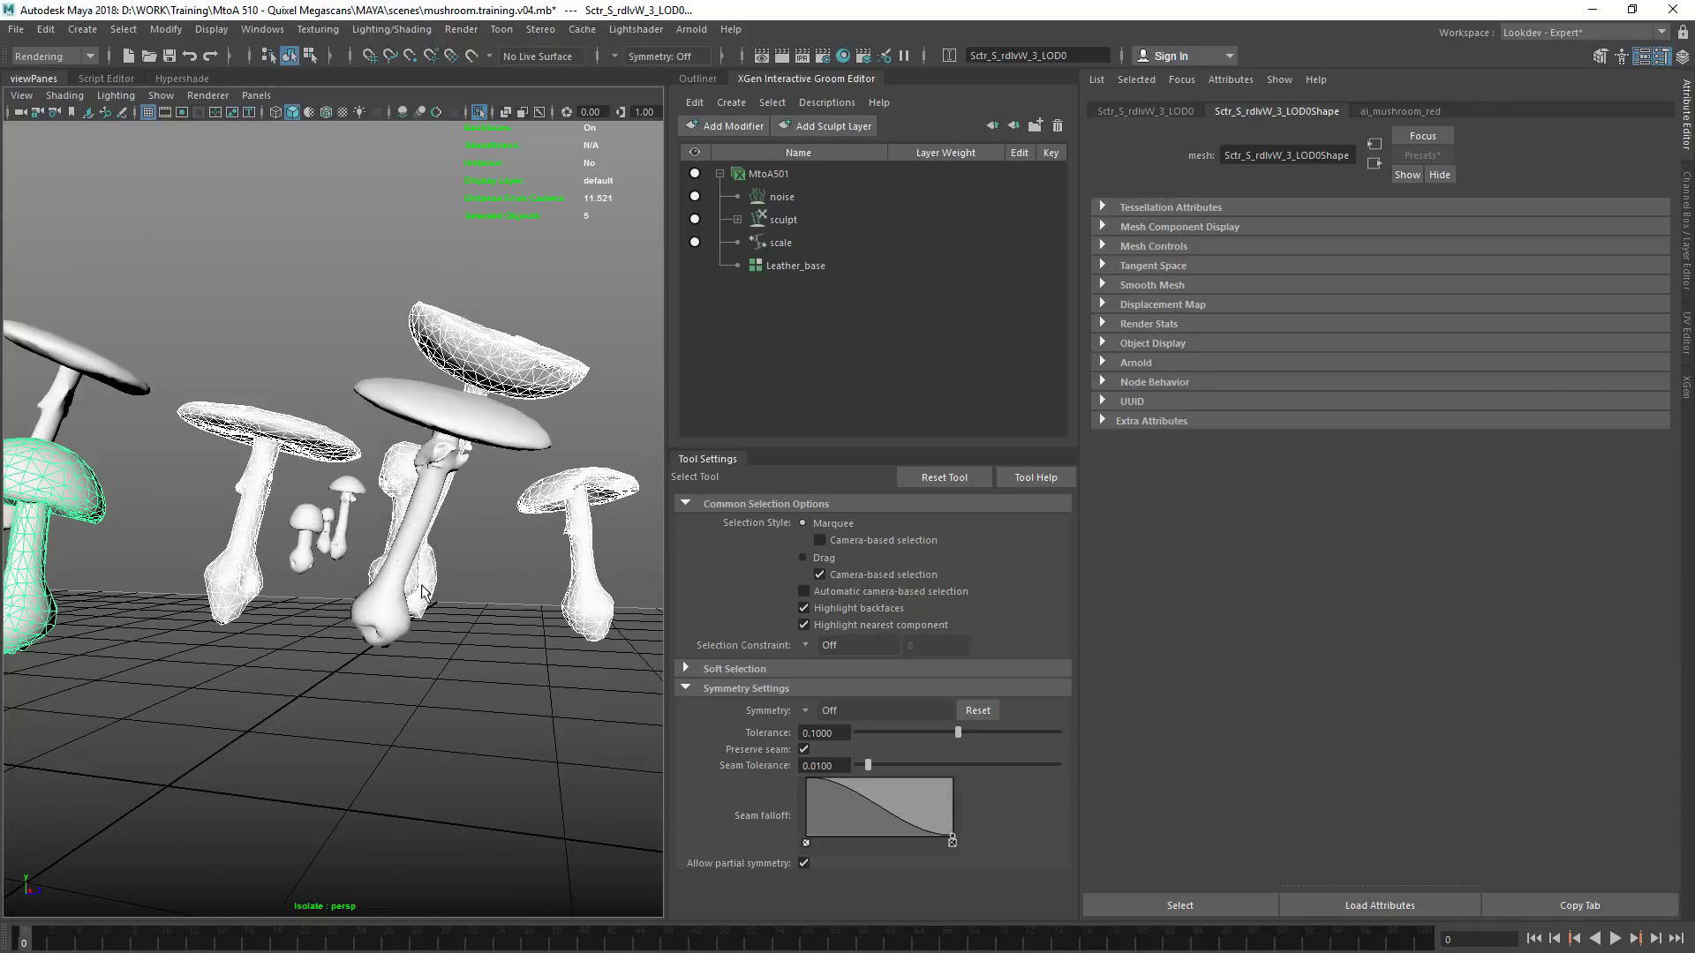
left_click(392, 640)
left_click(259, 591, "shift")
left_click(830, 126)
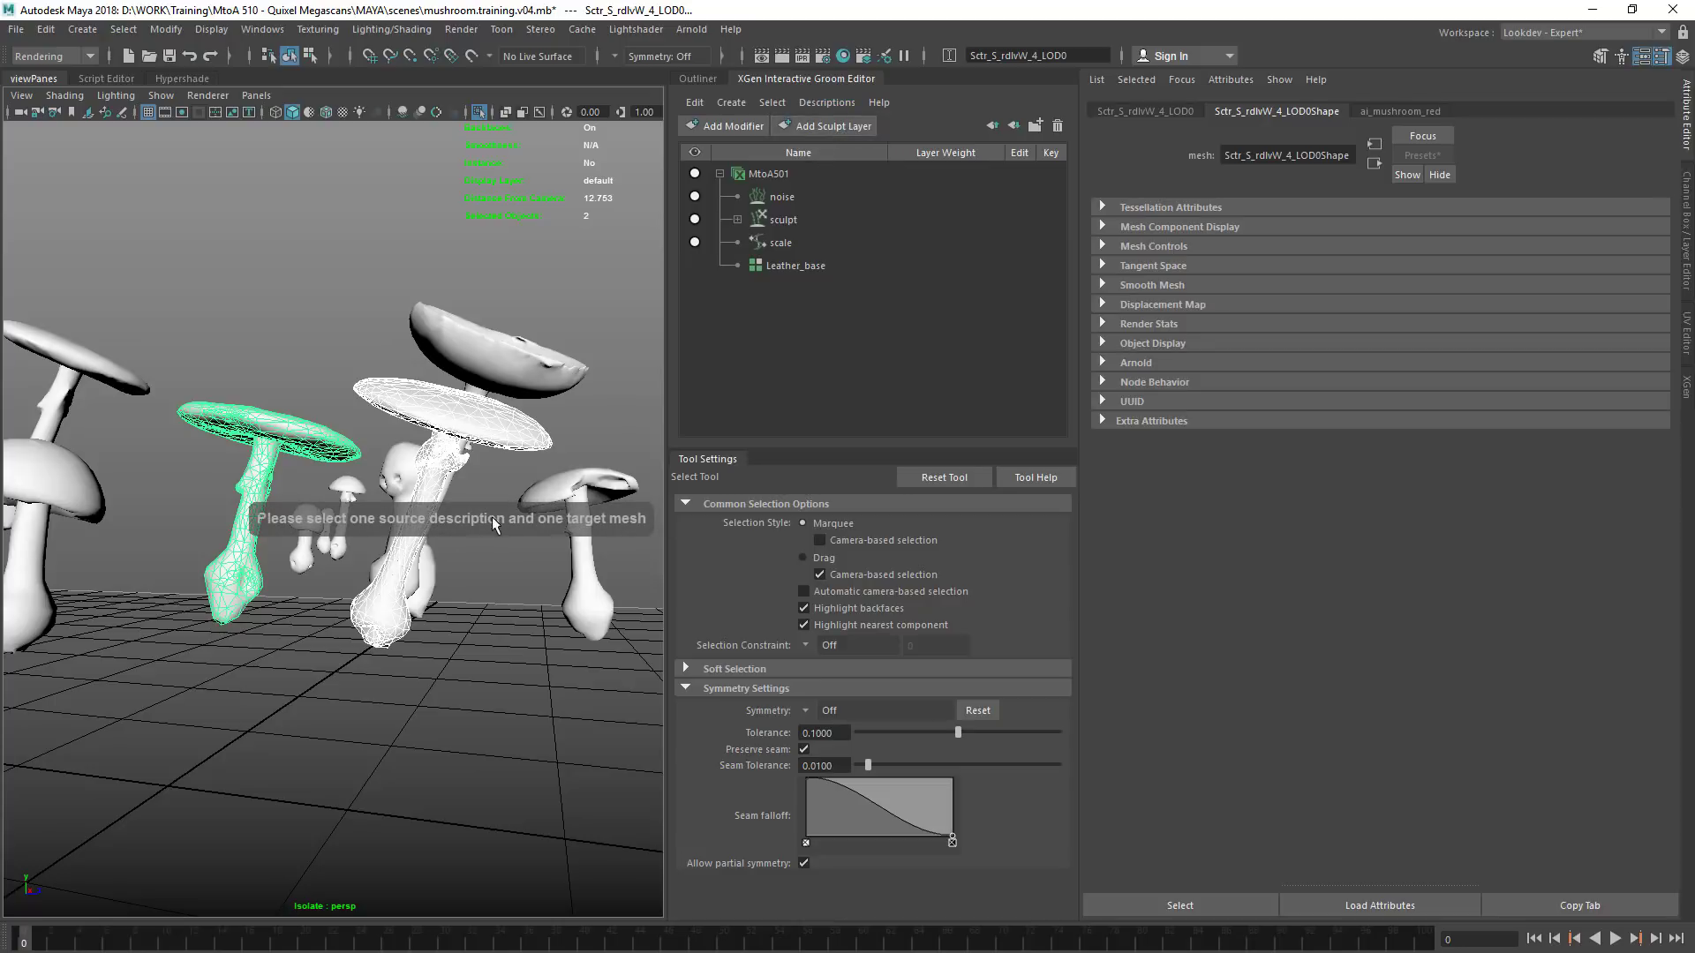
Select the MtoA501 description together with the neighbouring mushroom mesh and transfer the groom to that mesh
left_click(766, 180)
left_click(305, 422, "shift")
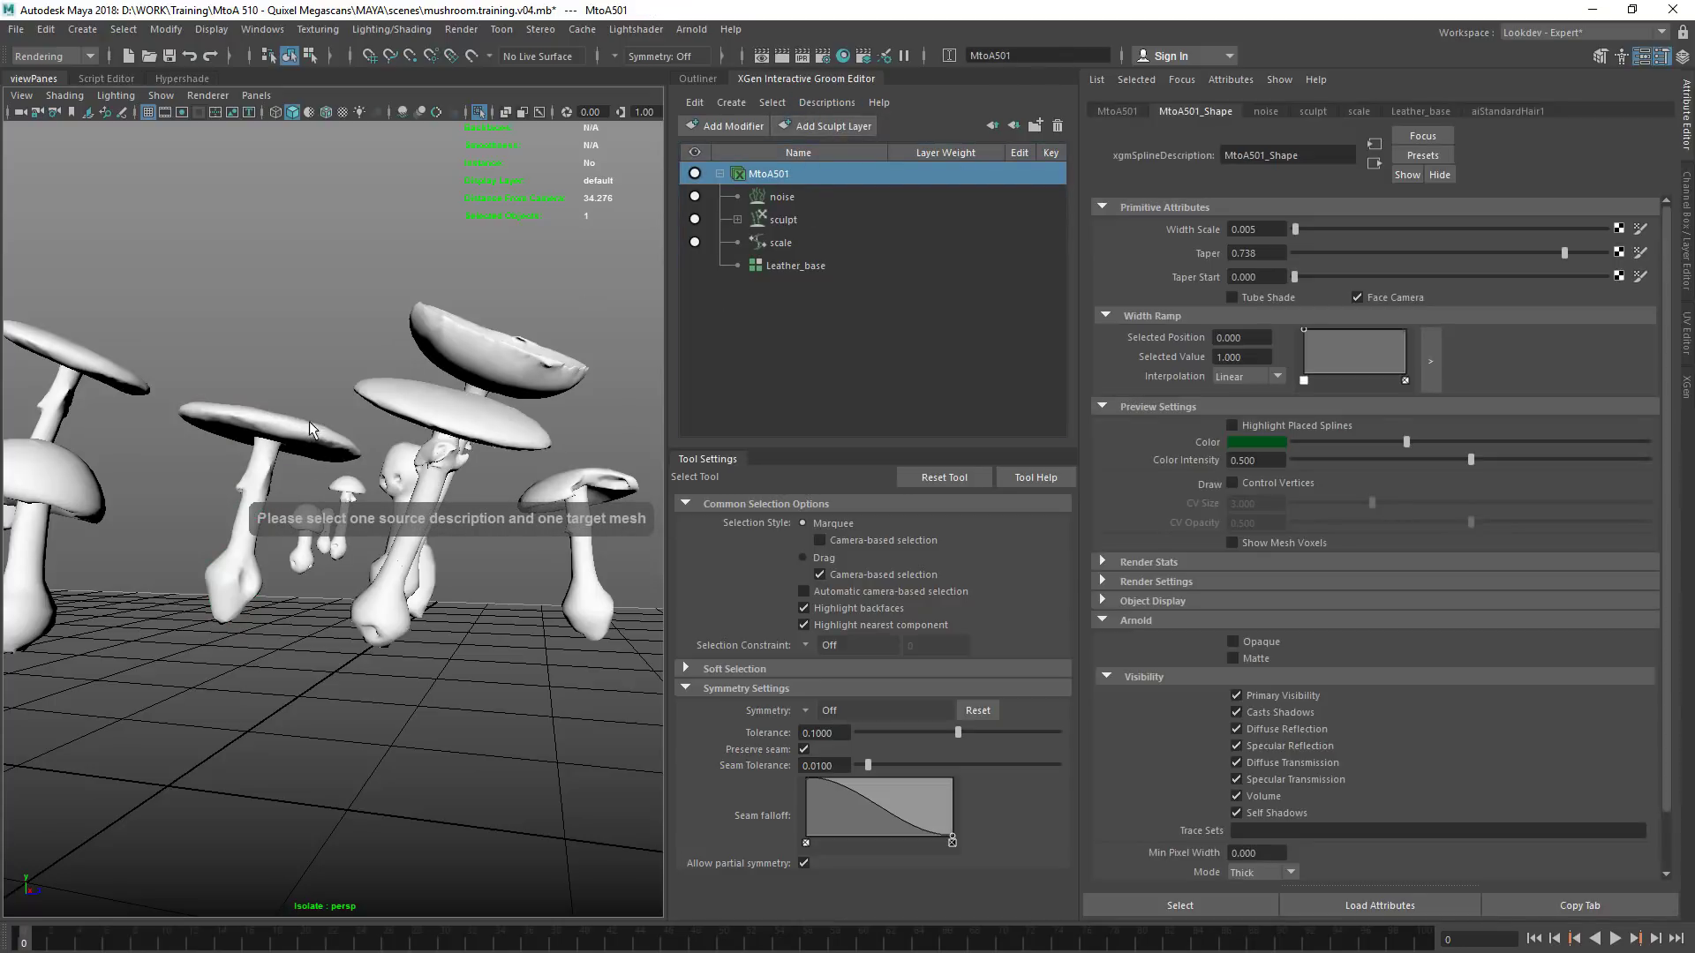
left_click(826, 127)
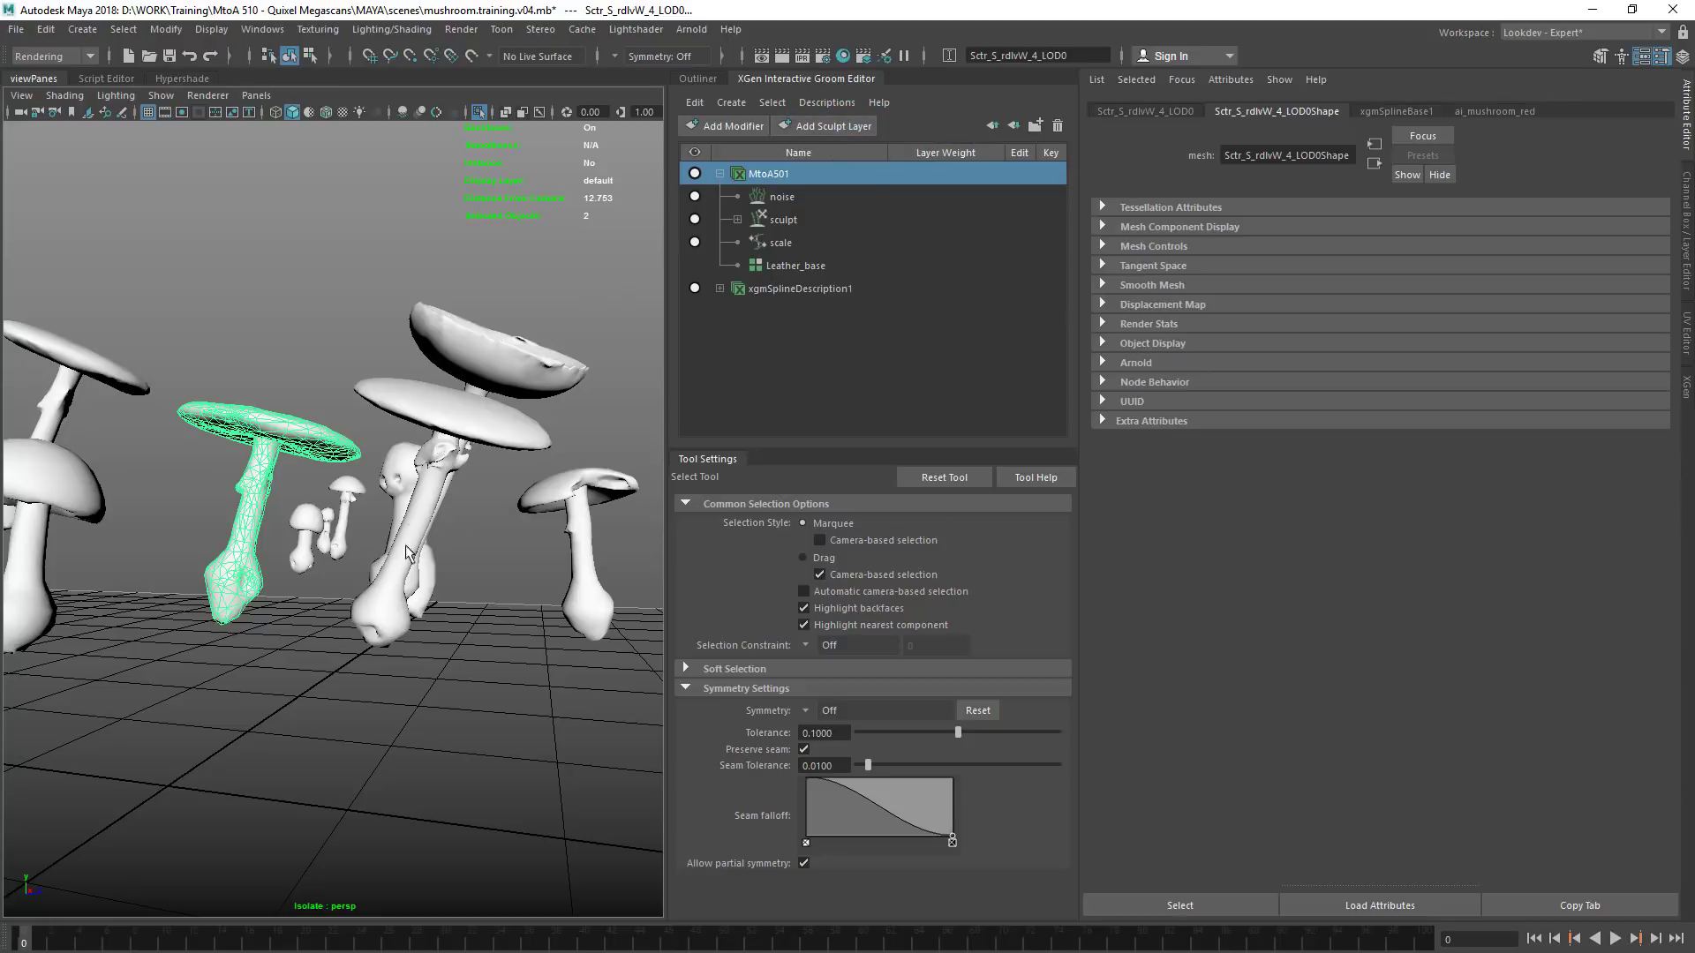
Expand the transferred groom description, select its spline base and examine the target mushroom for fibres
scroll(237, 492, "up", 4)
left_click(241, 664)
middle_click_drag(243, 664, 323, 666, "alt")
left_click(750, 290)
left_click(720, 288)
left_click(760, 309)
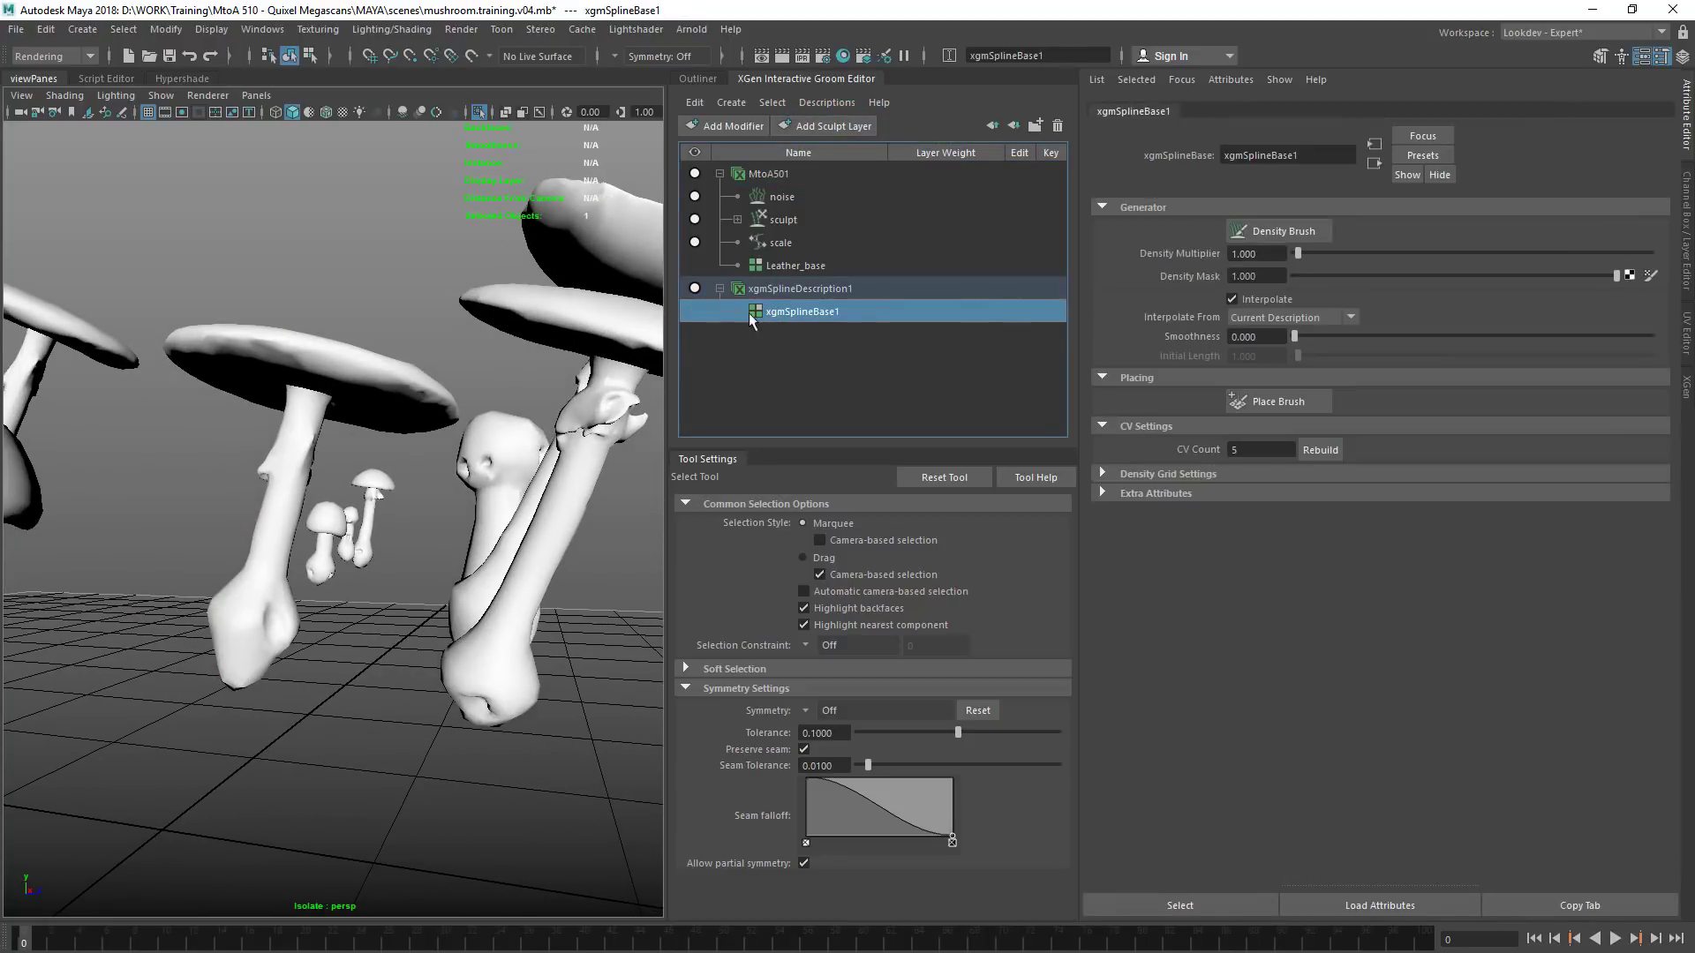
scroll(449, 457, "up", 3)
scroll(402, 459, "down", 3)
left_click_drag(403, 459, 512, 421, "alt")
scroll(370, 422, "up", 4)
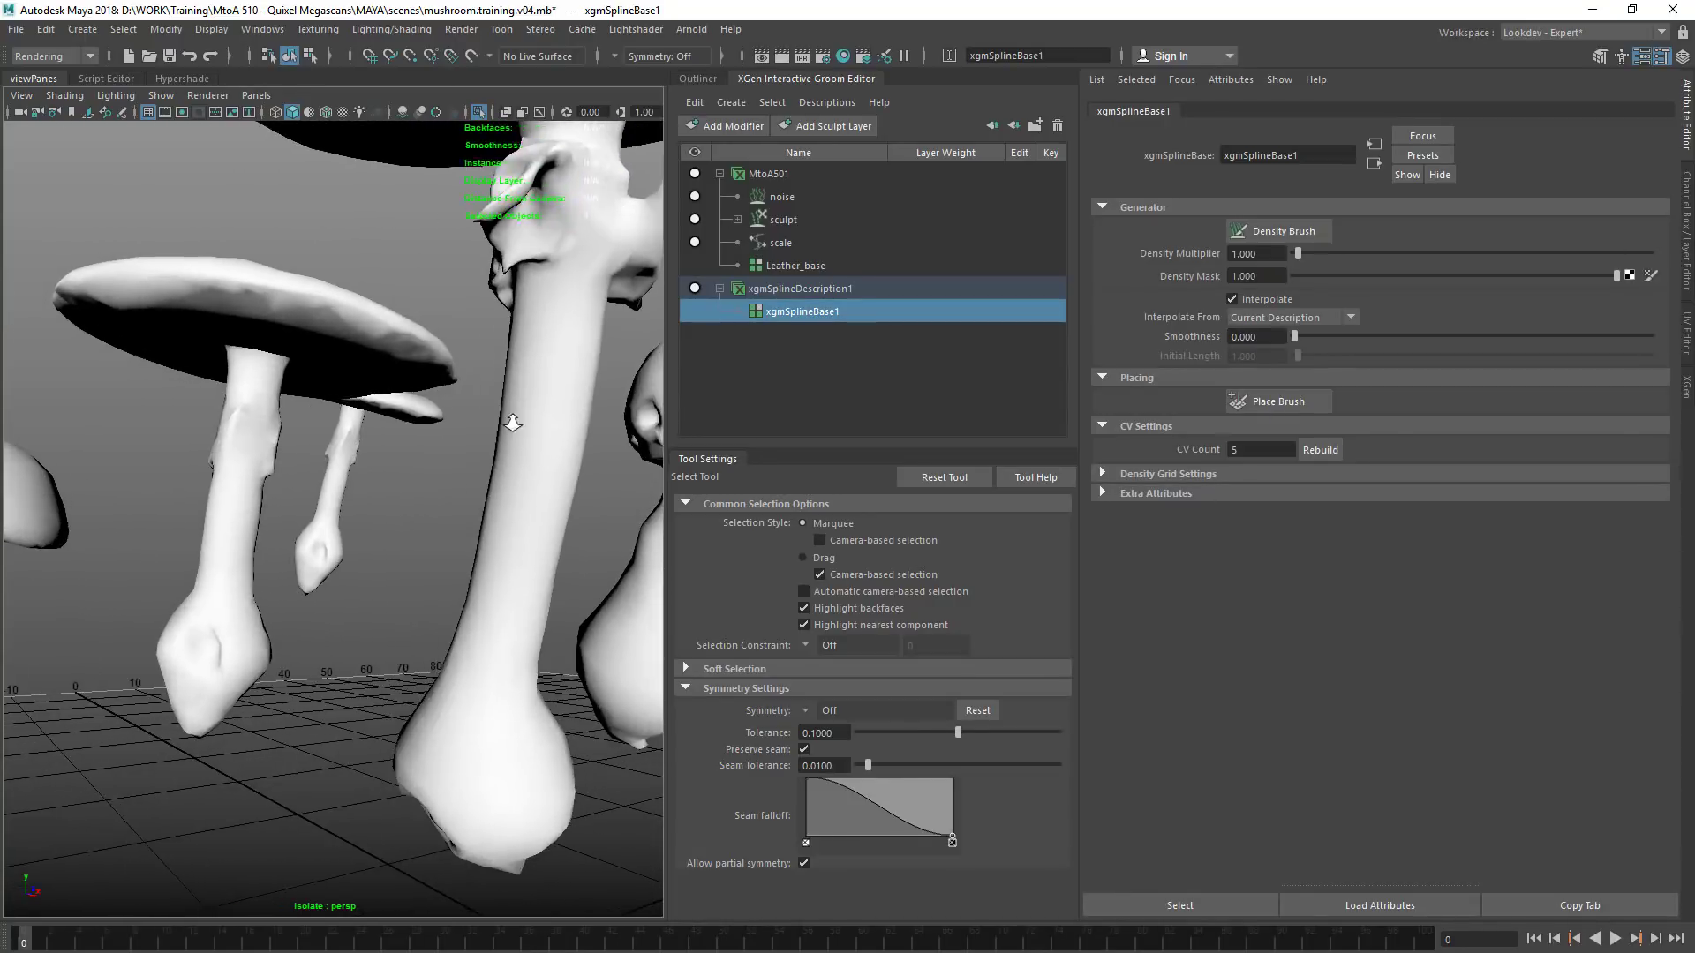
scroll(426, 453, "down", 2)
Undo the groom transfer to the neighbouring mushroom
key("ctrl+z")
key("ctrl+z")
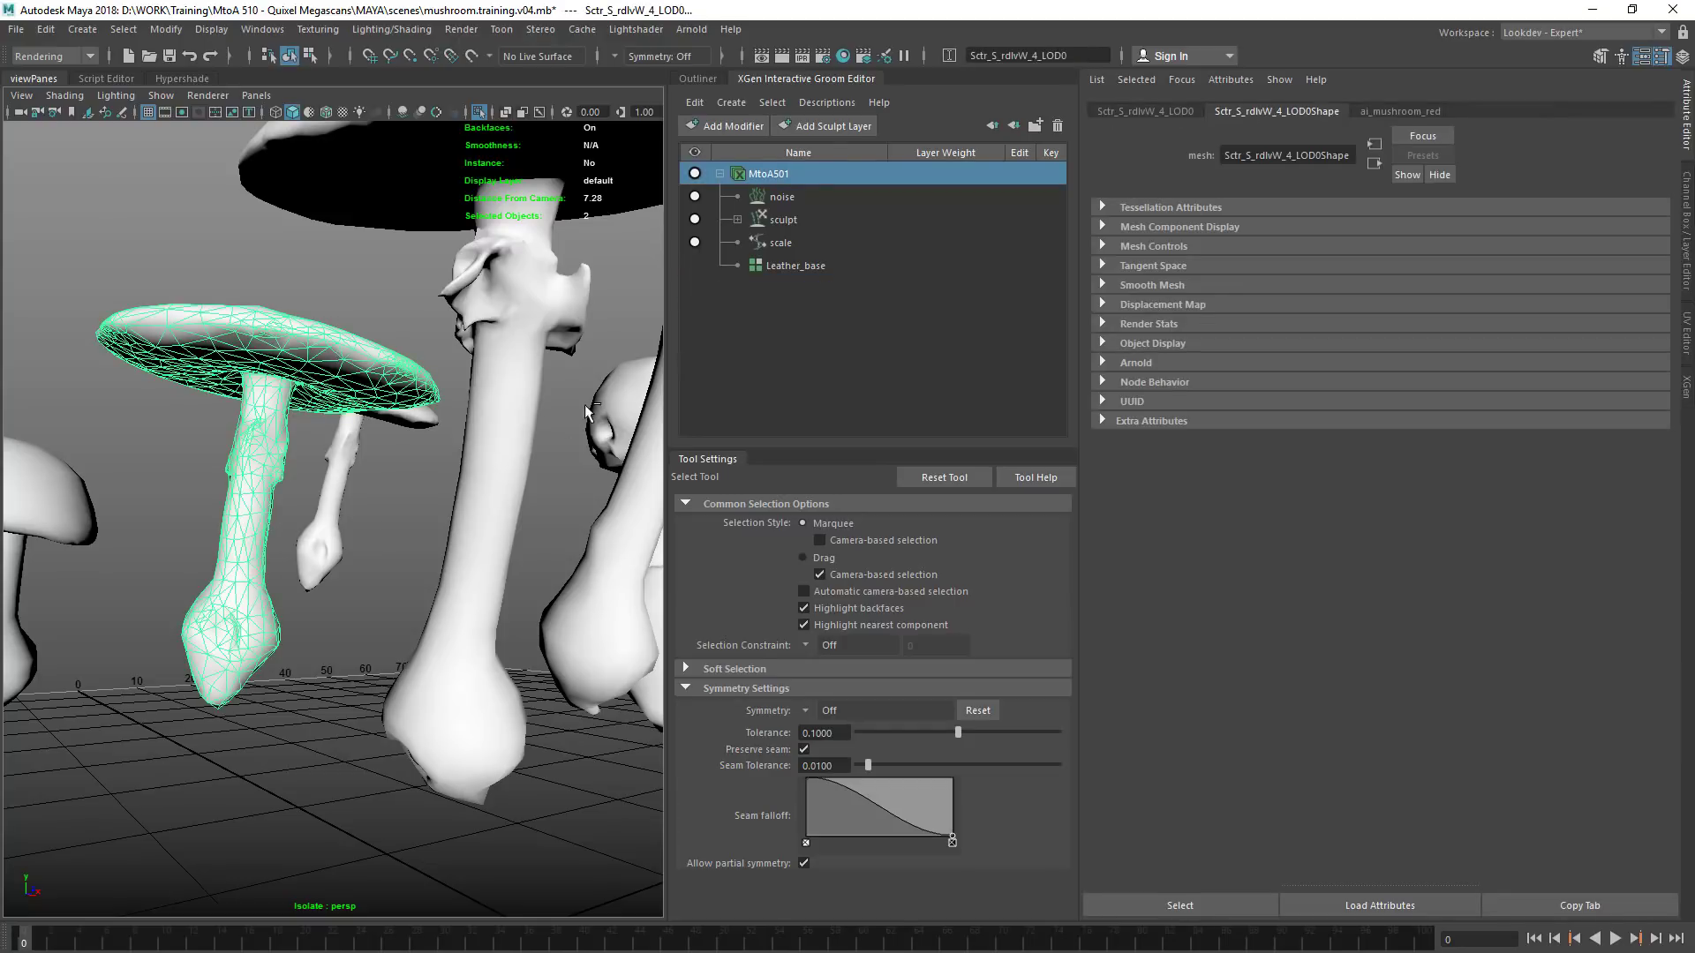
Select the central tall mushroom mesh and the Leather_base spline base, and examine the mushrooms for transferred fibres
left_click(560, 436, "shift")
left_click(558, 442)
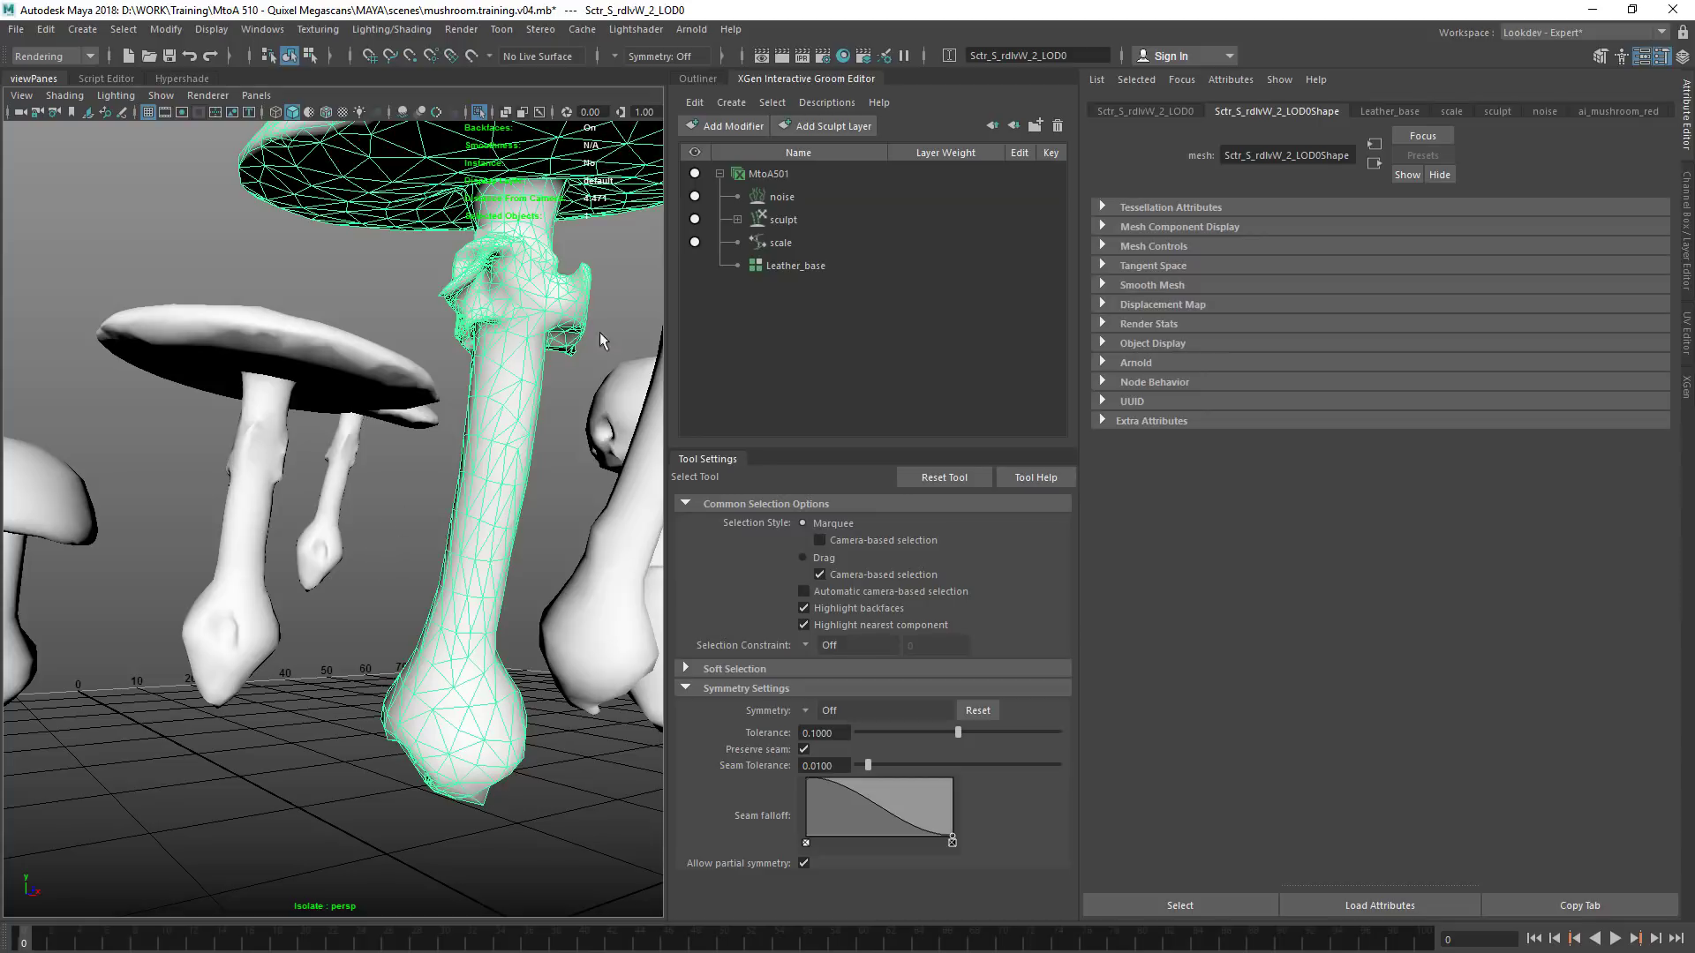
left_click(764, 266)
left_click_drag(380, 415, 413, 328, "alt")
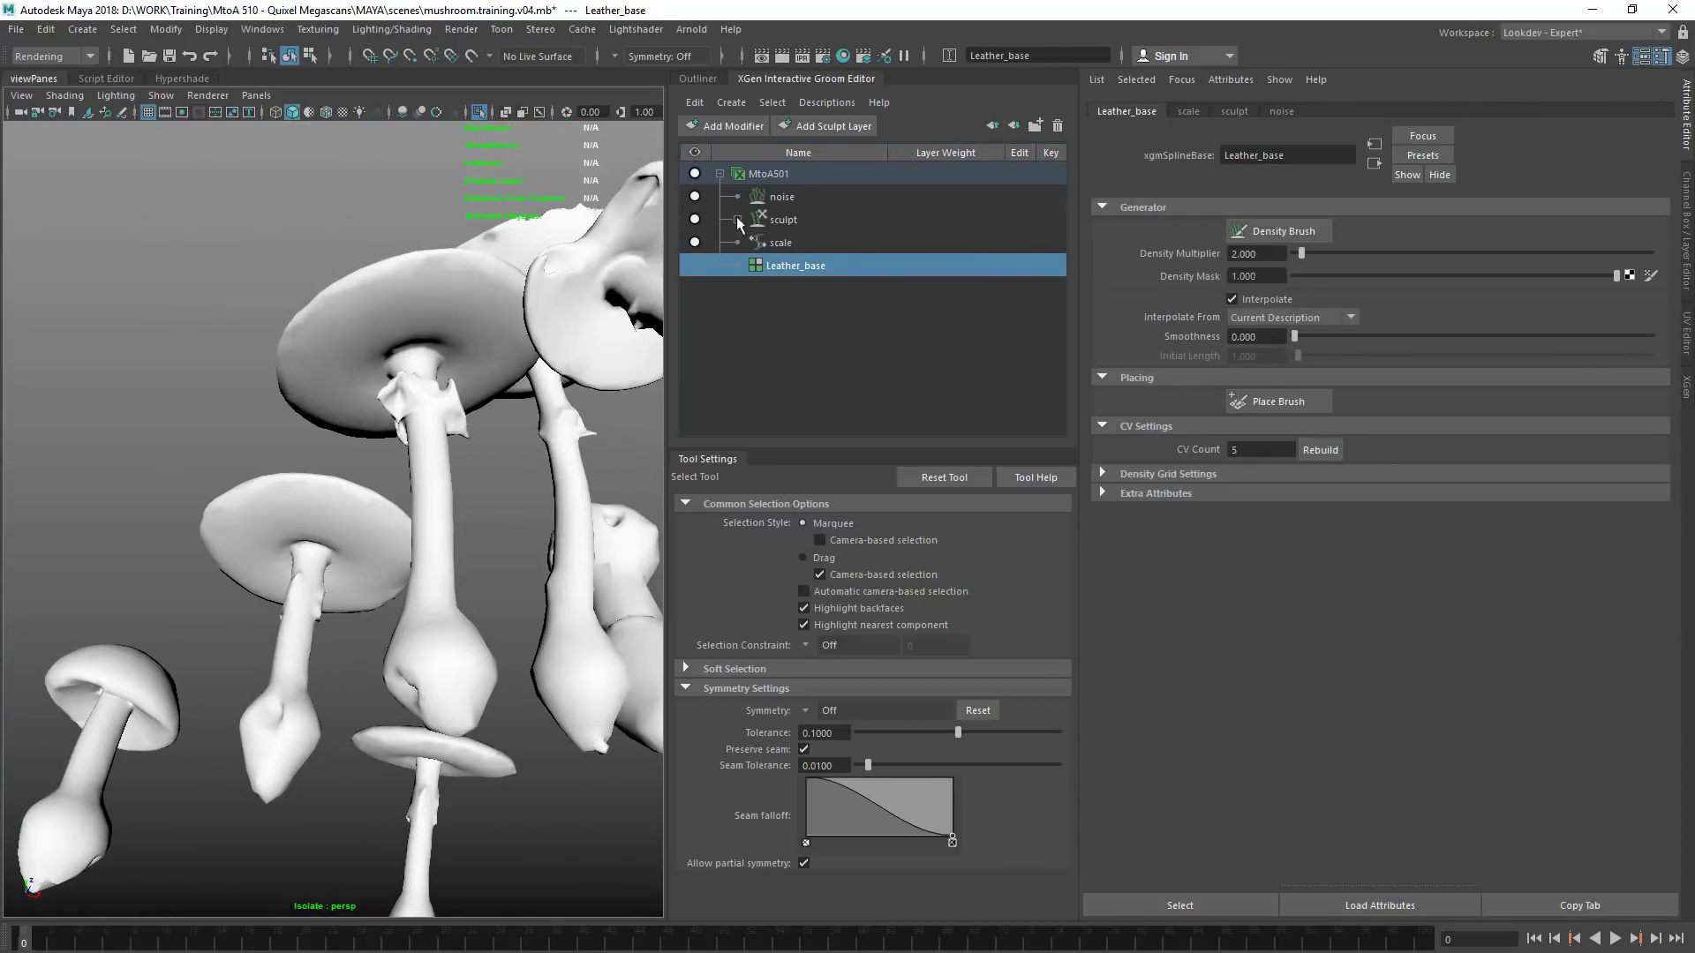
Step back through the recent changes to the MtoA501 description, and return to its Leather_base spline base
key("ctrl+z")
key("ctrl+z")
key("ctrl+z")
key("ctrl+z")
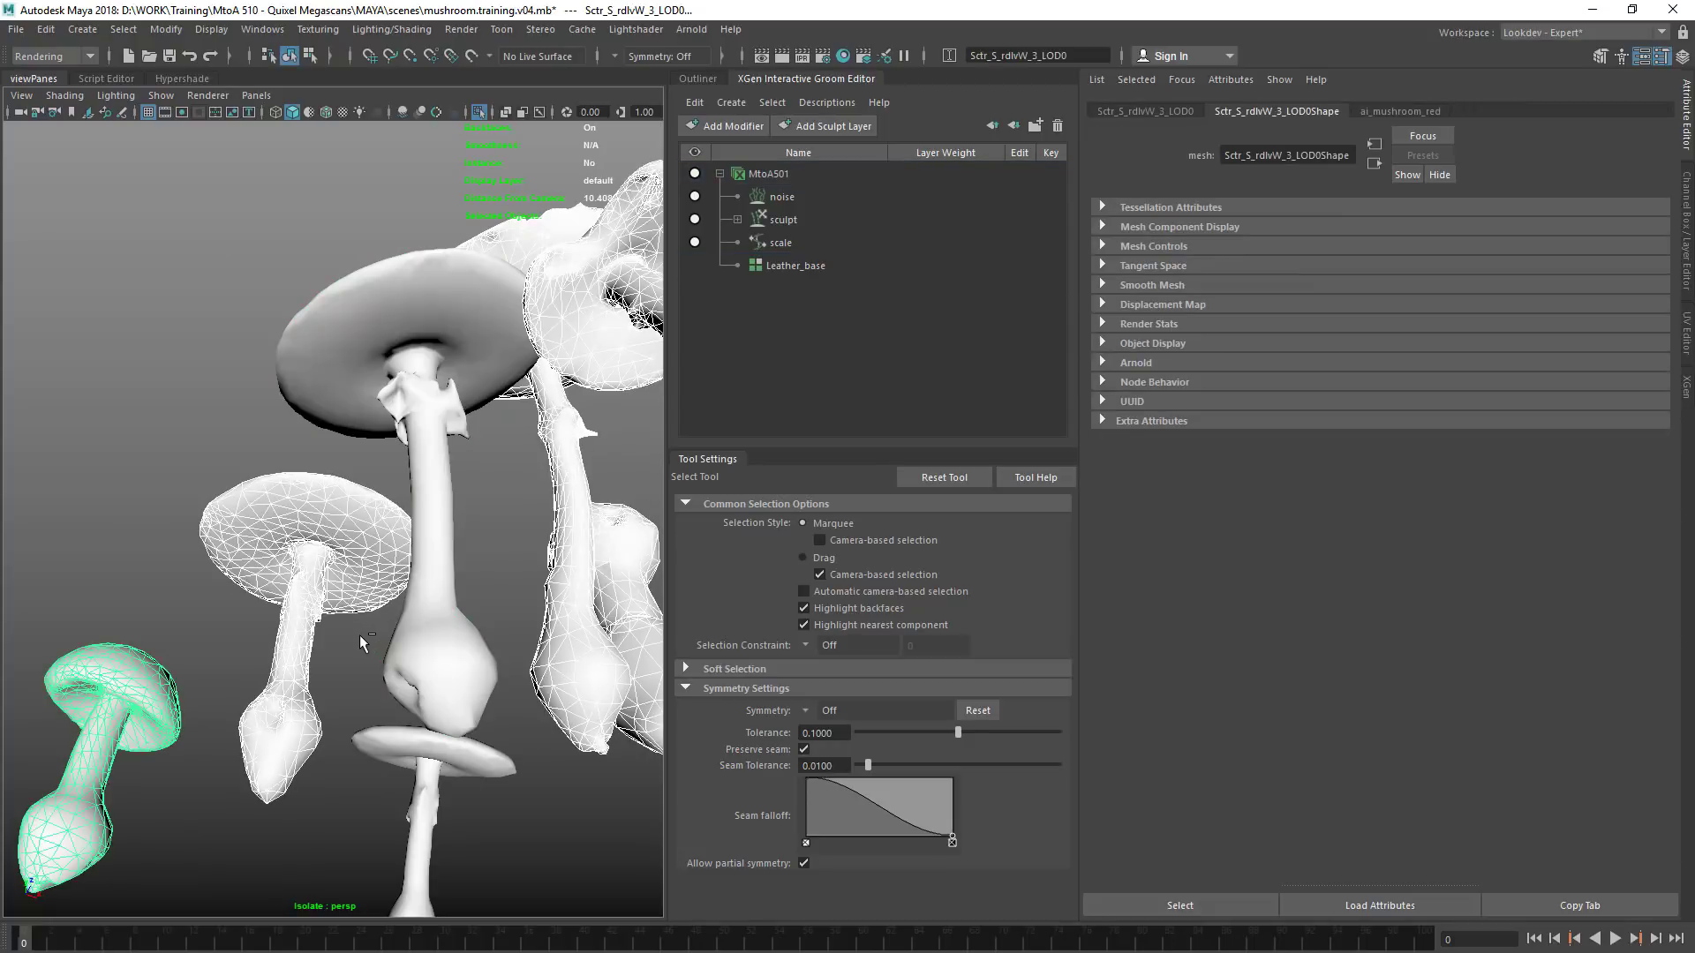
key("ctrl+z")
key("ctrl+z")
key("ctrl+z")
key("ctrl+z")
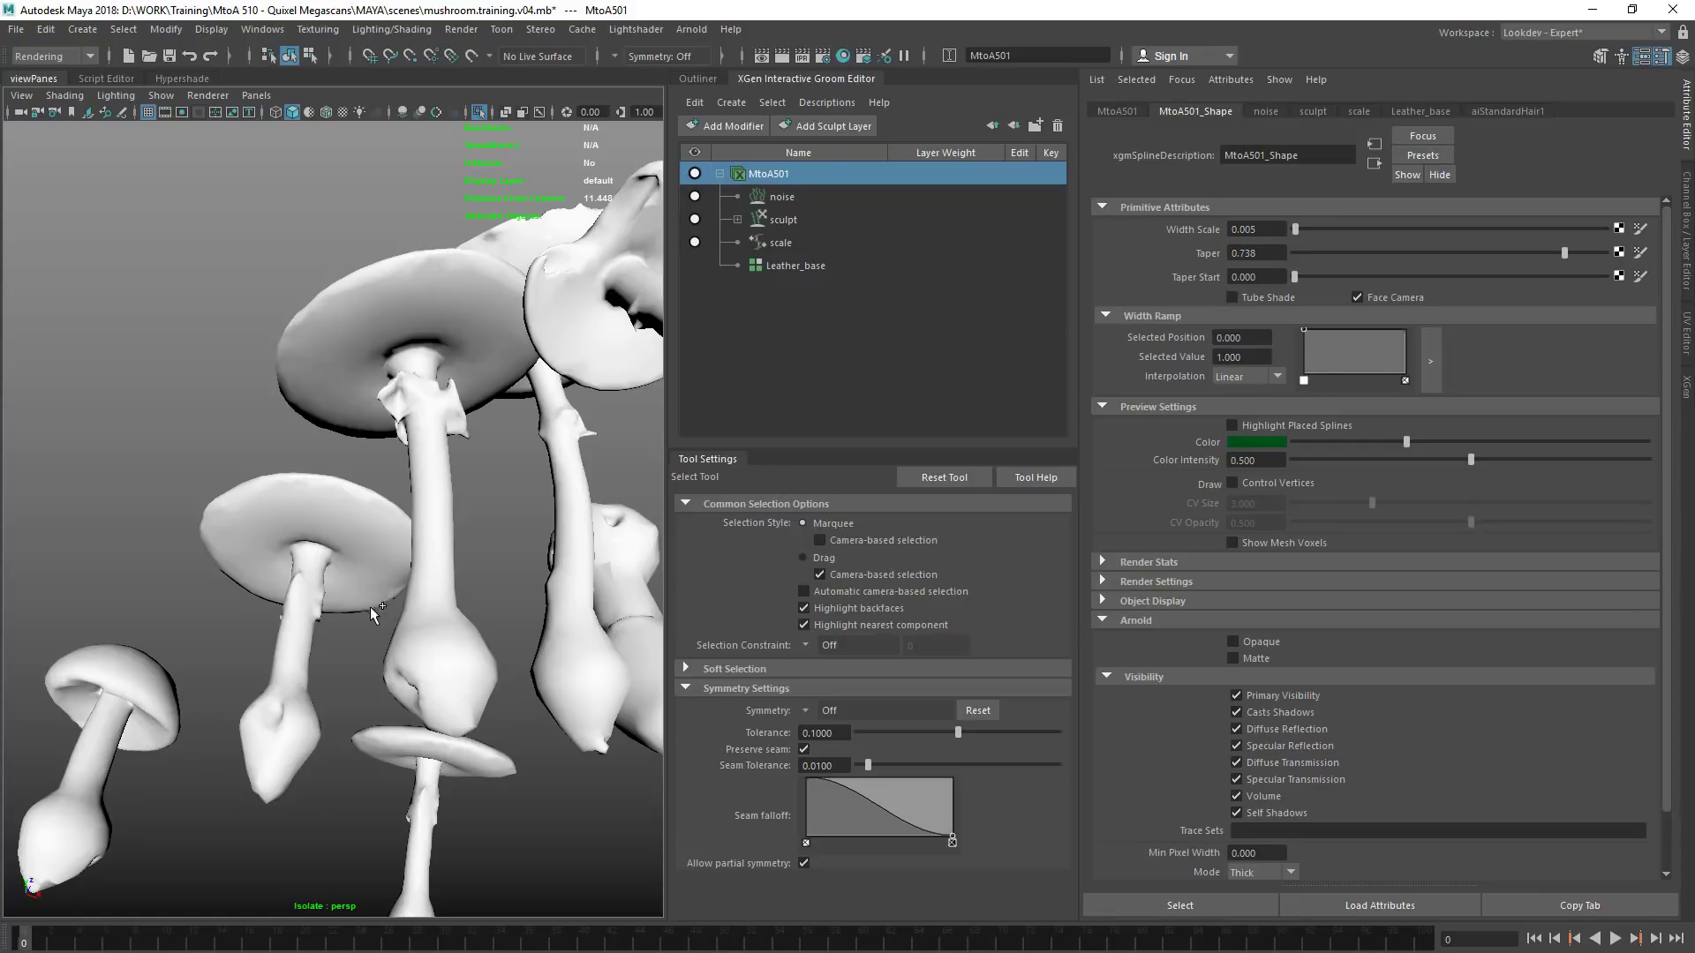
left_click(45, 29)
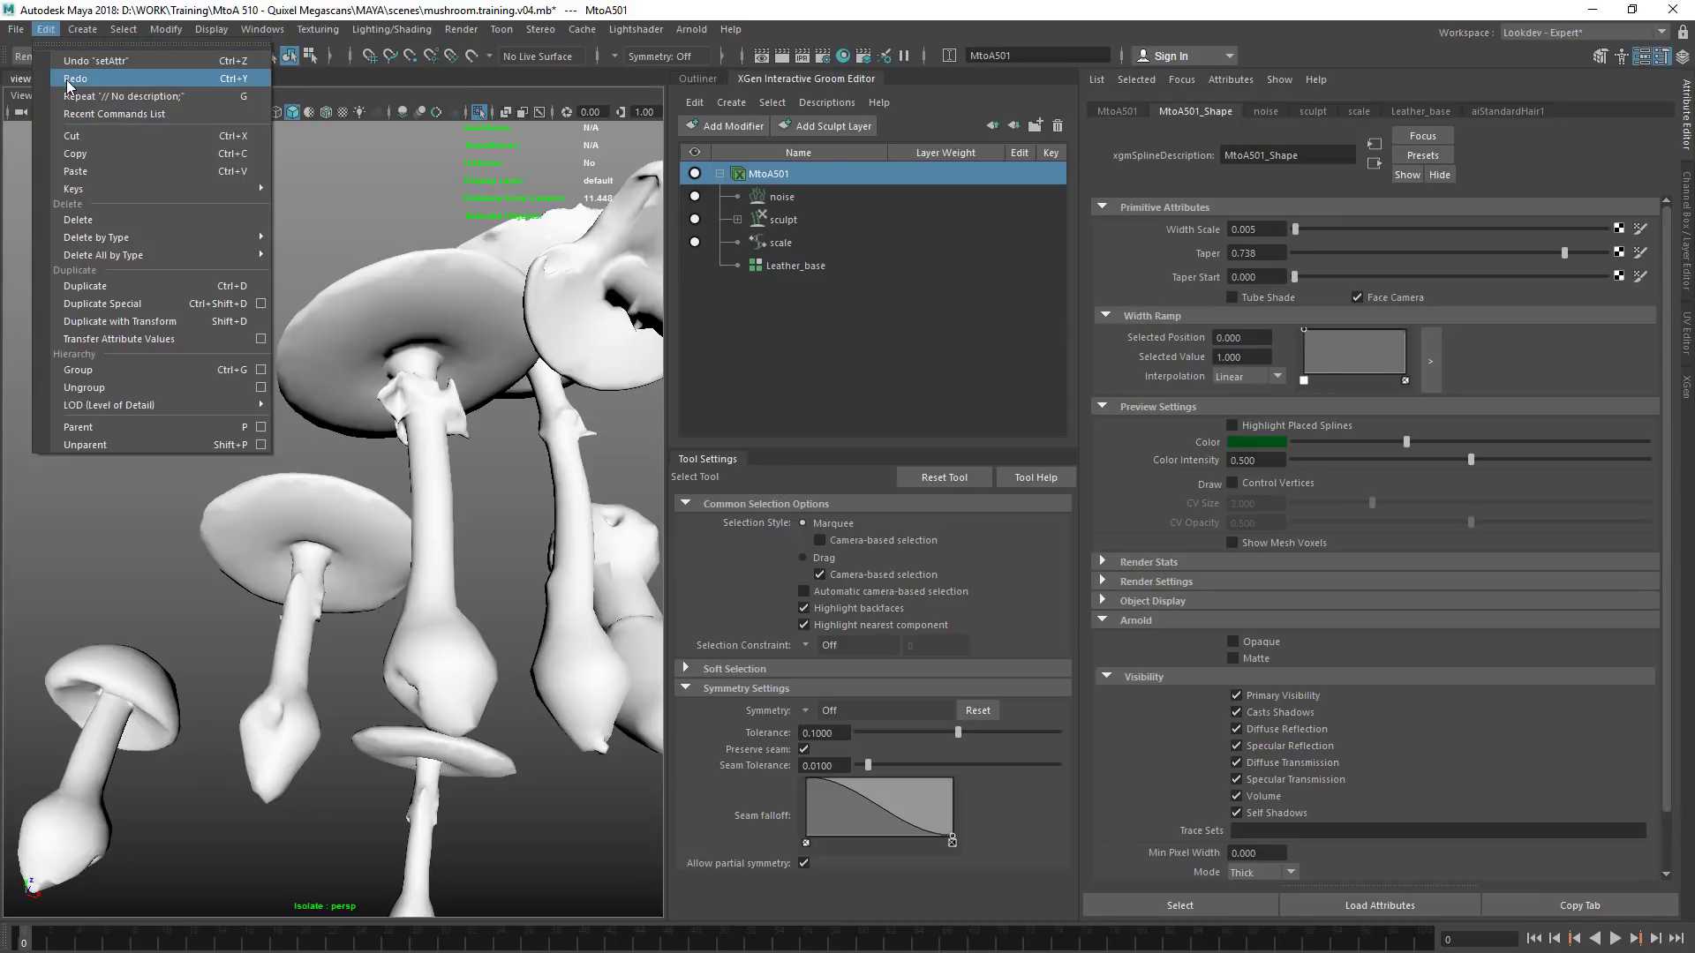
left_click(66, 53)
key("ctrl+z")
key("ctrl+z")
key("ctrl+z")
key("ctrl+z")
key("ctrl+z")
key("ctrl+z")
key("ctrl+z")
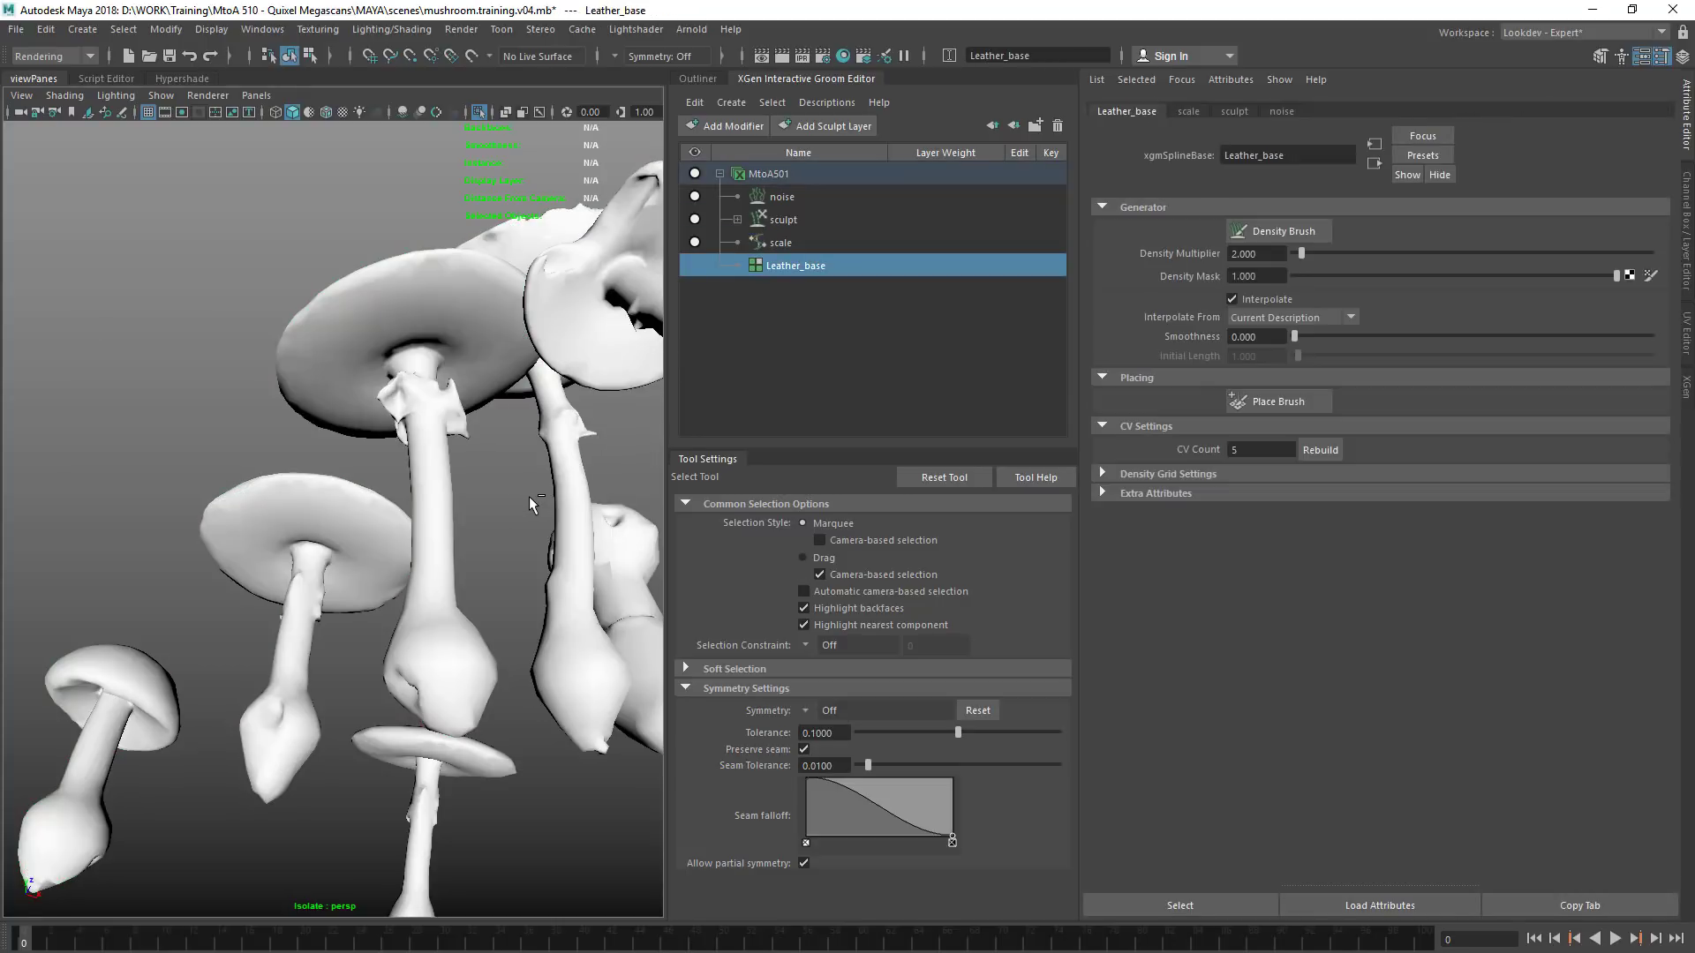
Select the Leather_base spline base of MtoA501 and raise its density multiplier to about 8.2
left_click(397, 594)
left_click_drag(397, 579, 503, 579, "alt")
left_click(441, 600)
left_click(786, 222)
left_click(798, 269)
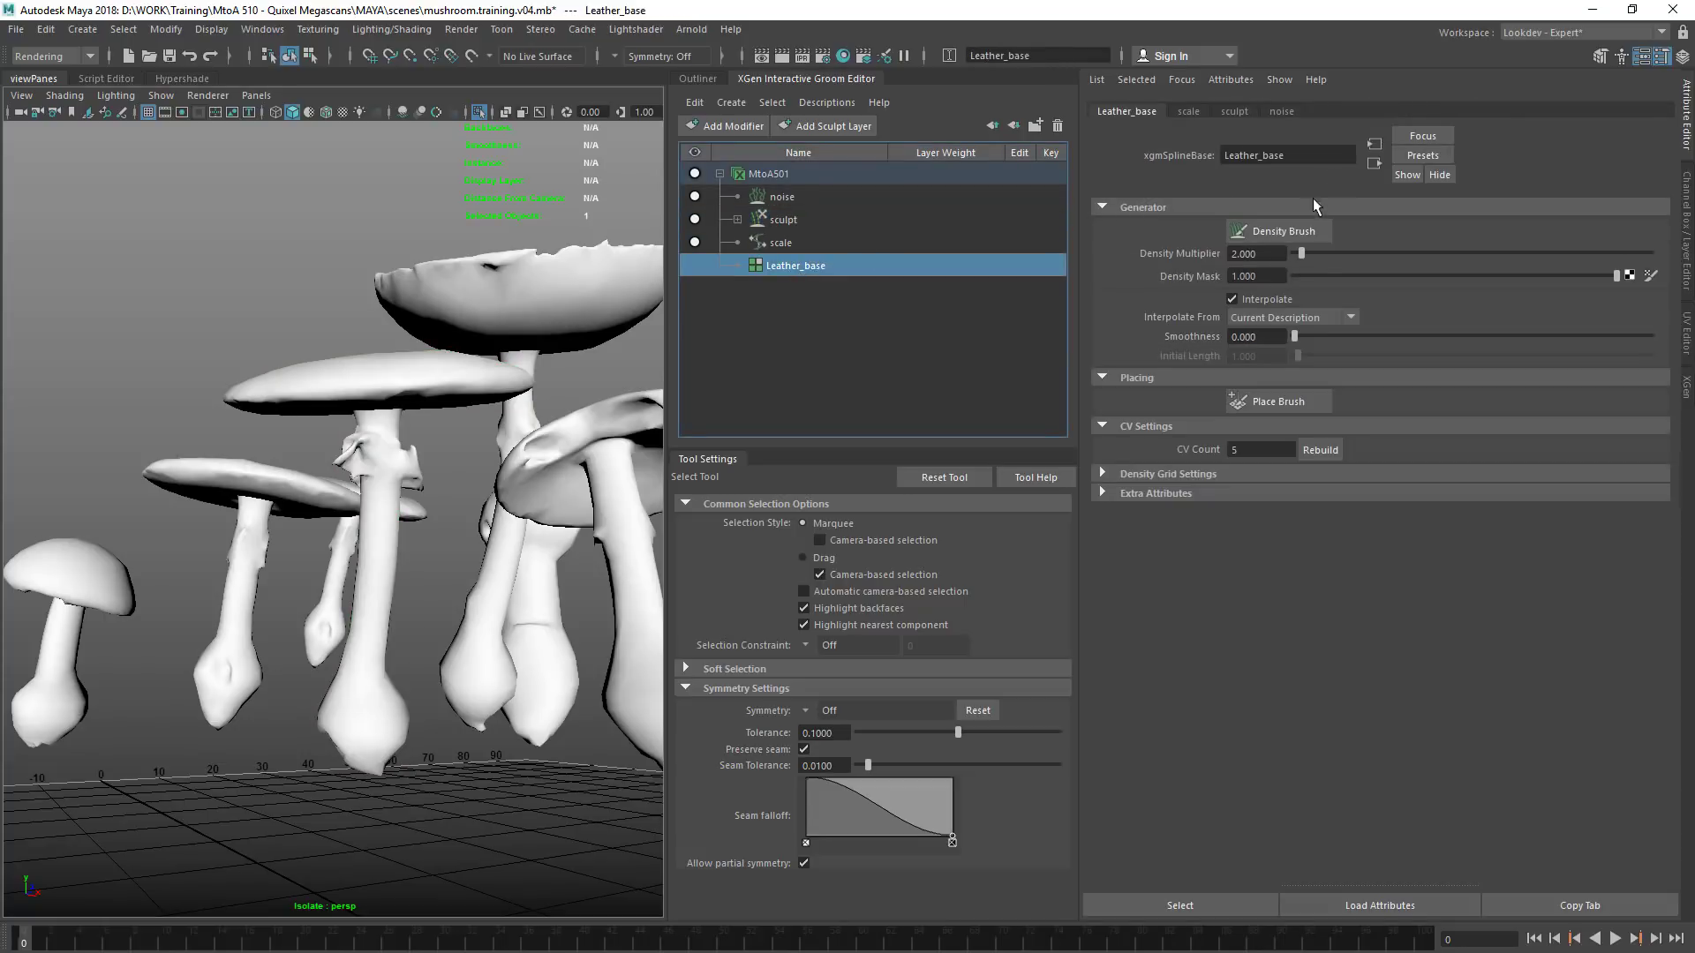
left_click_drag(1336, 250, 1401, 253)
left_click(810, 100)
mouse_move(843, 168)
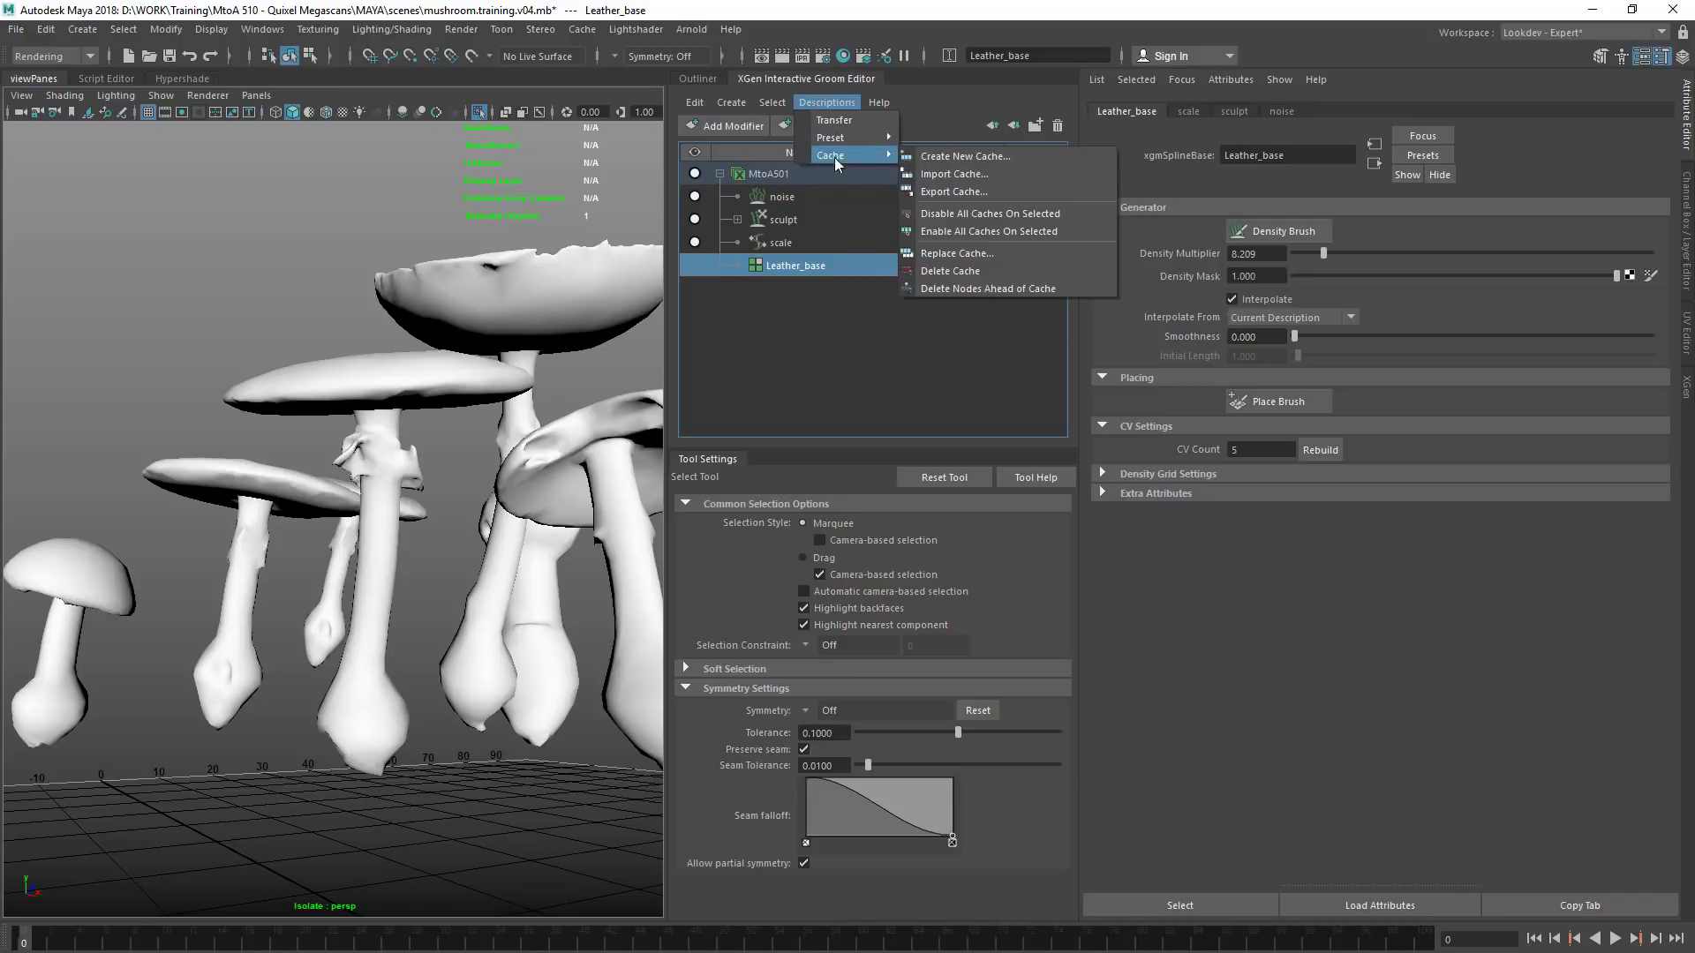
mouse_move(726, 106)
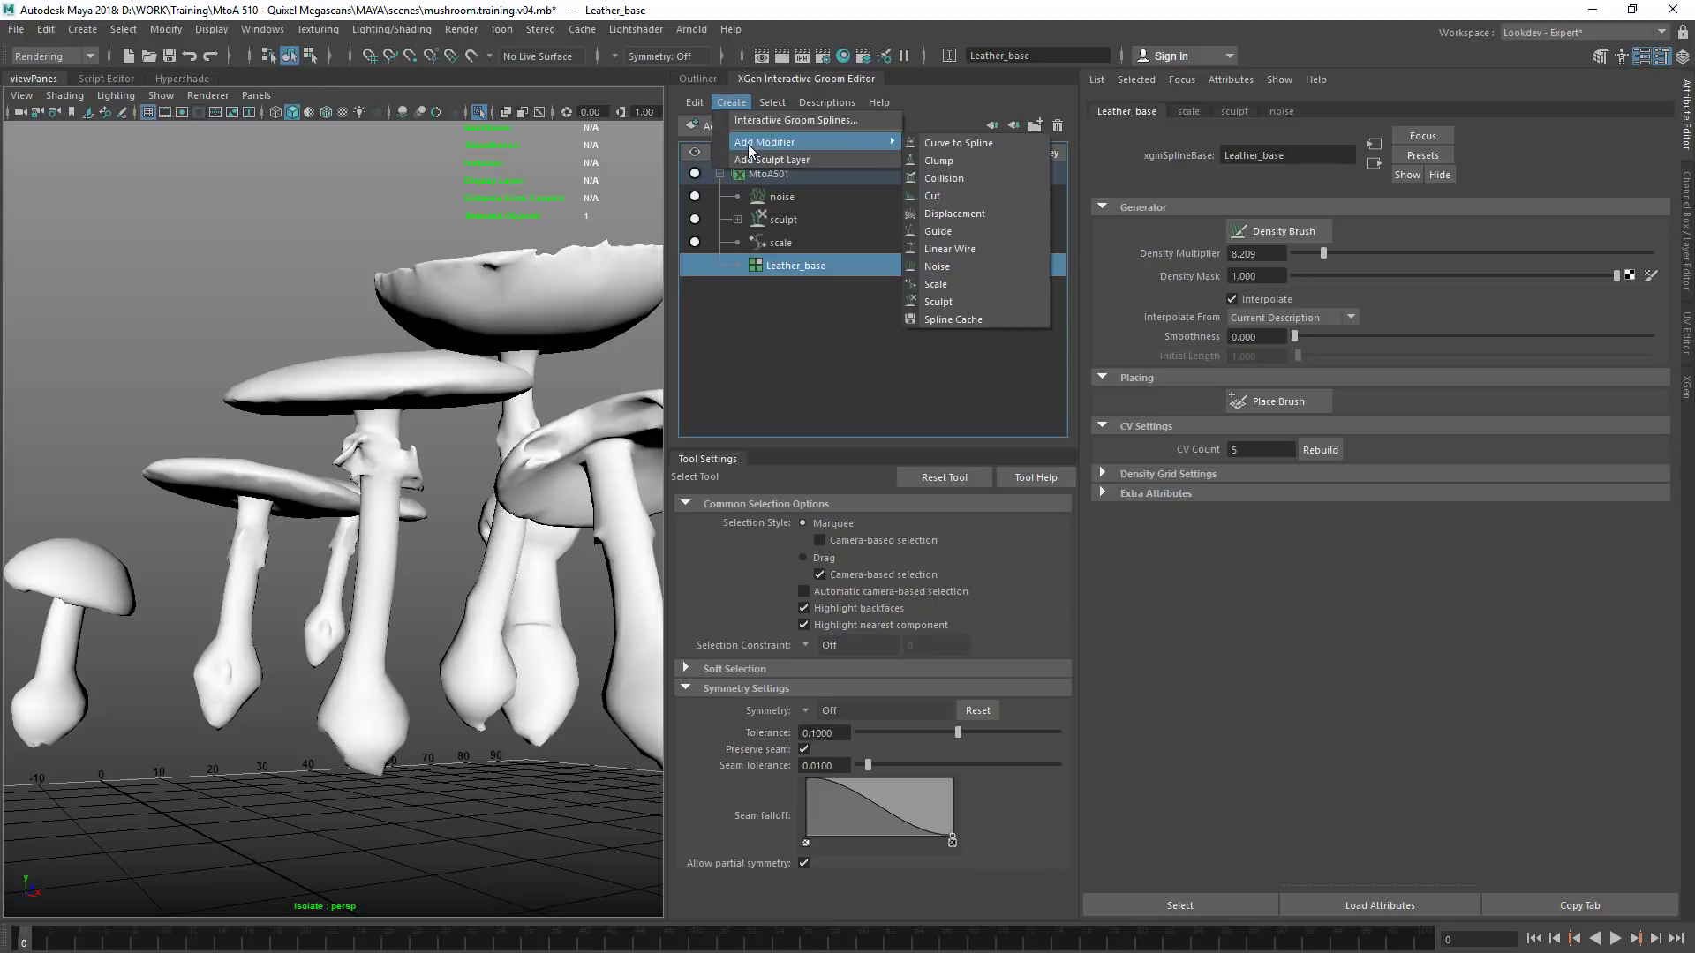
left_click(755, 125)
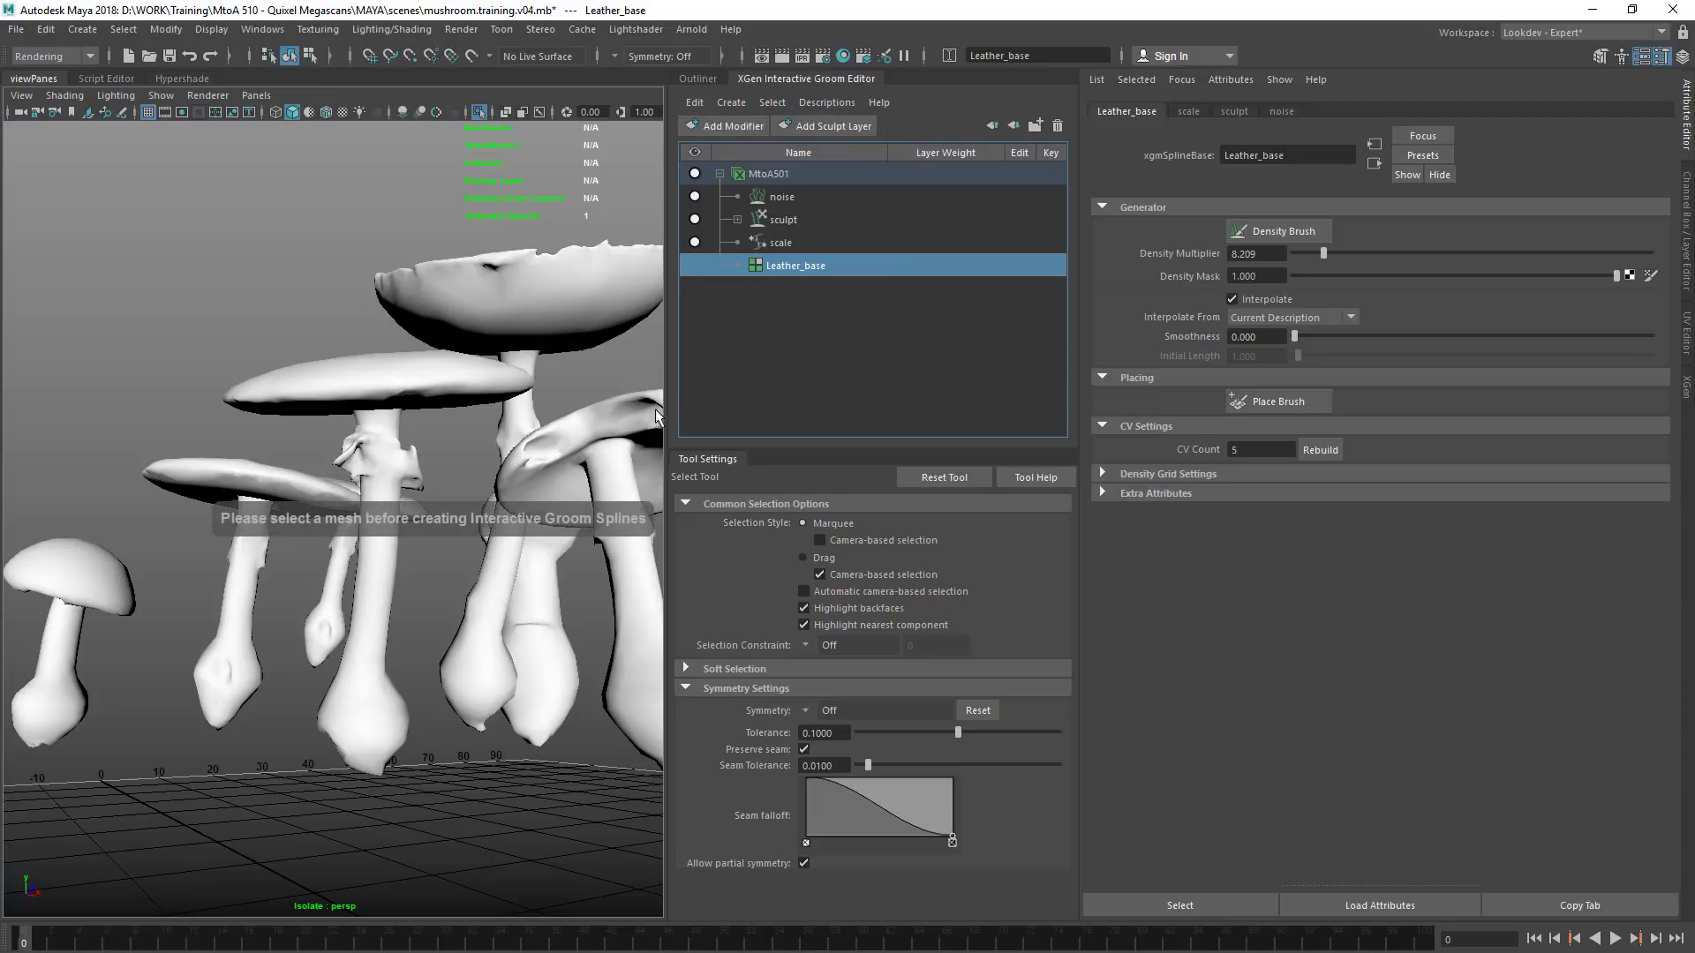
Create interactive groom splines named Fibres on the central mushroom with density 10, length 1, width scale 0.1 and CV count 5
left_click_drag(532, 395, 499, 494, "alt")
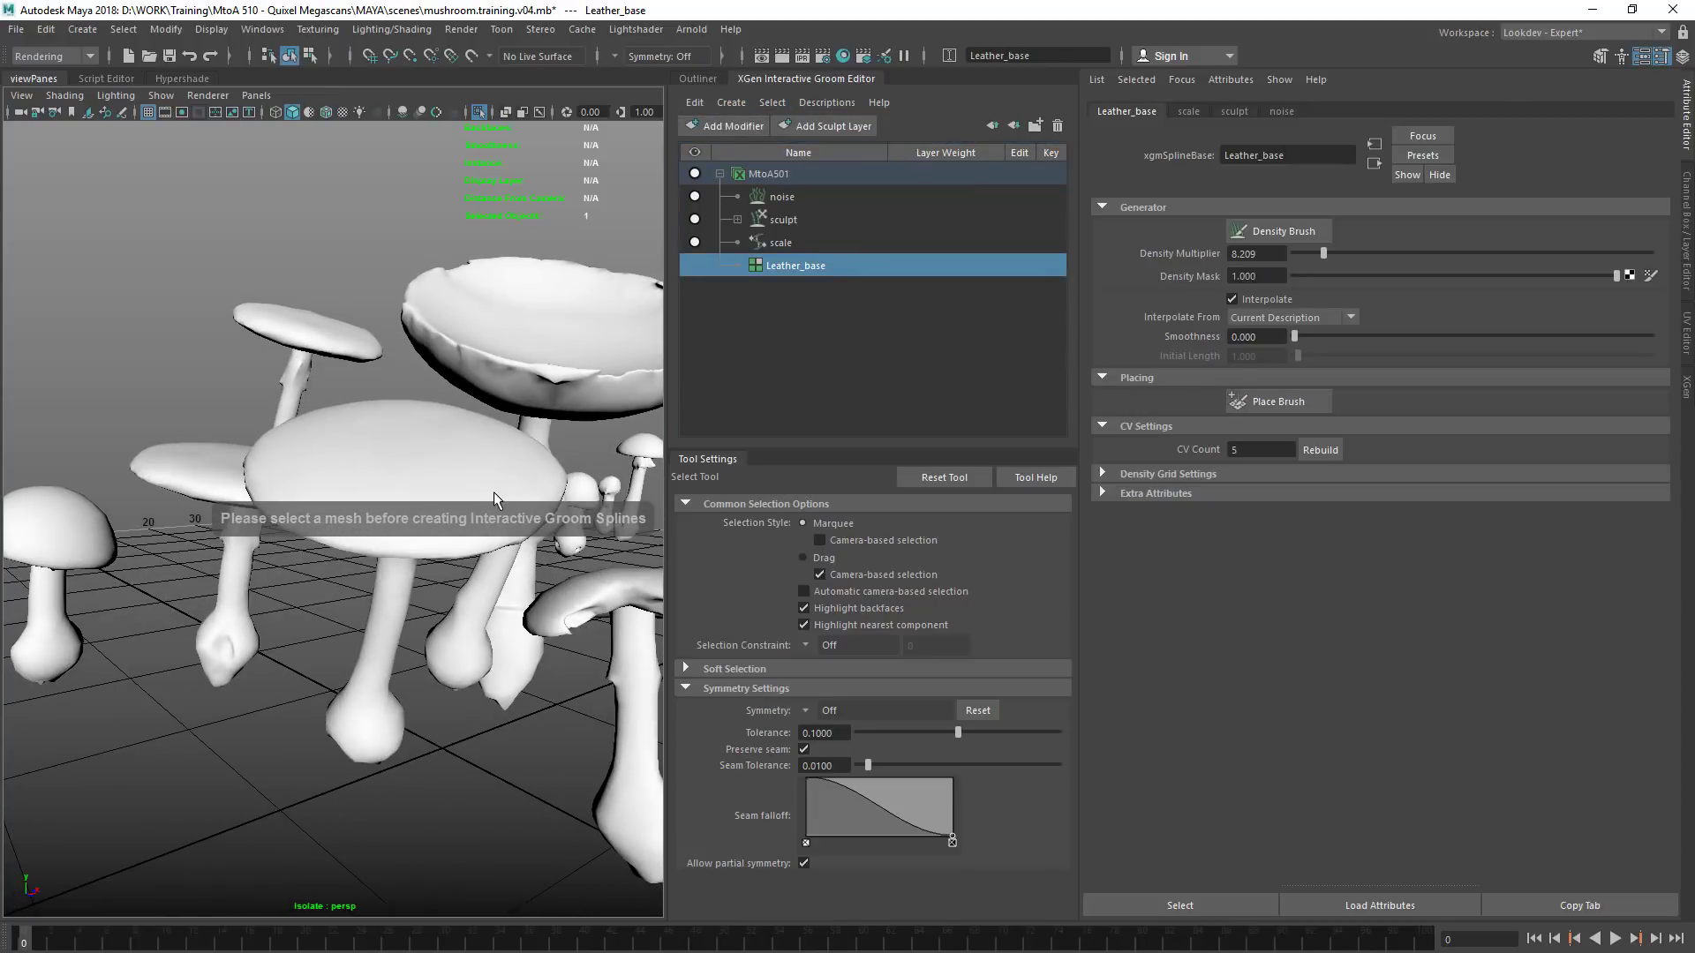
left_click(499, 494)
left_click(731, 103)
left_click(755, 124)
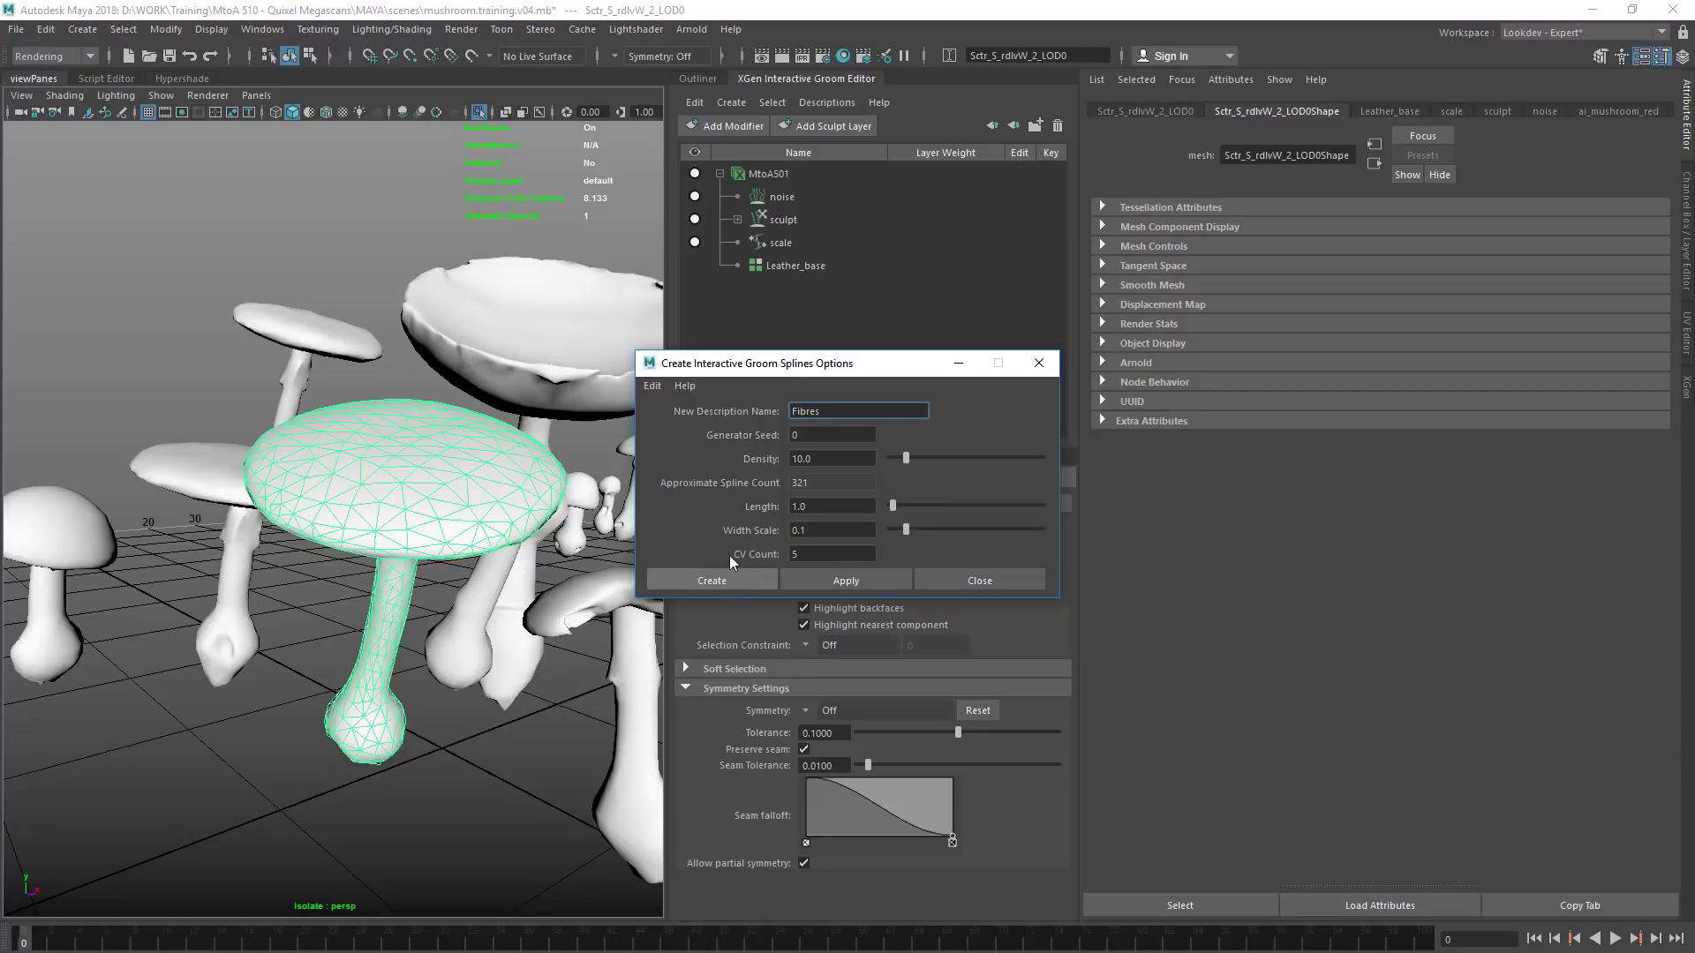
left_click(710, 576)
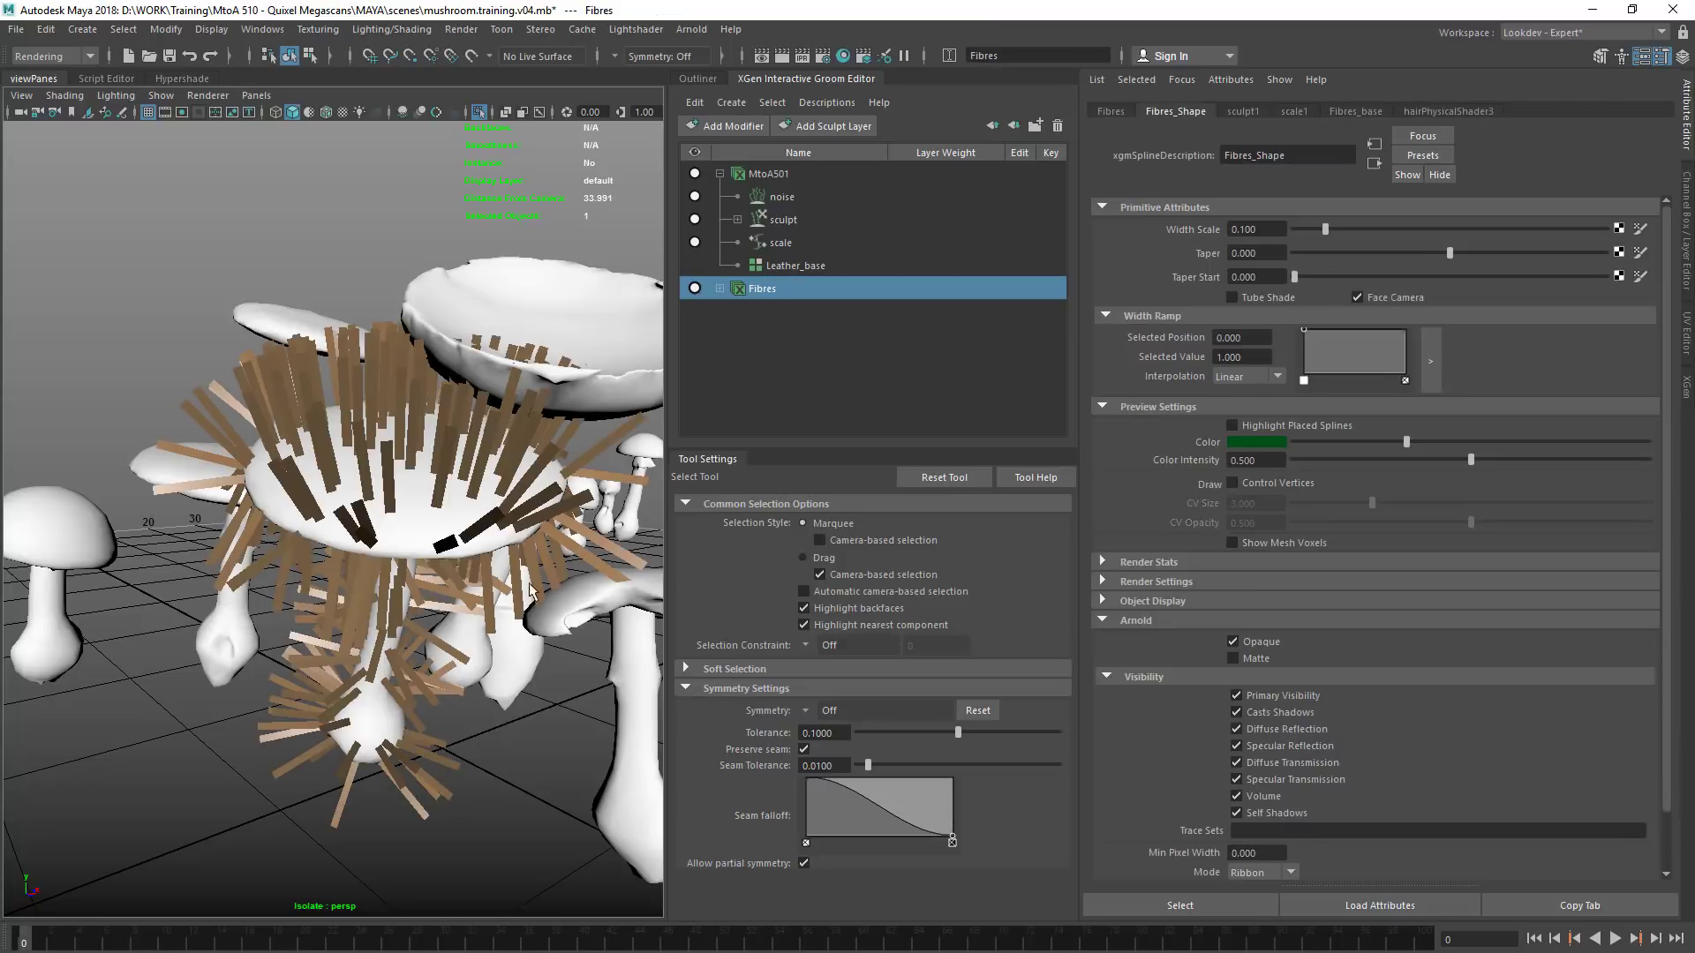
key("f")
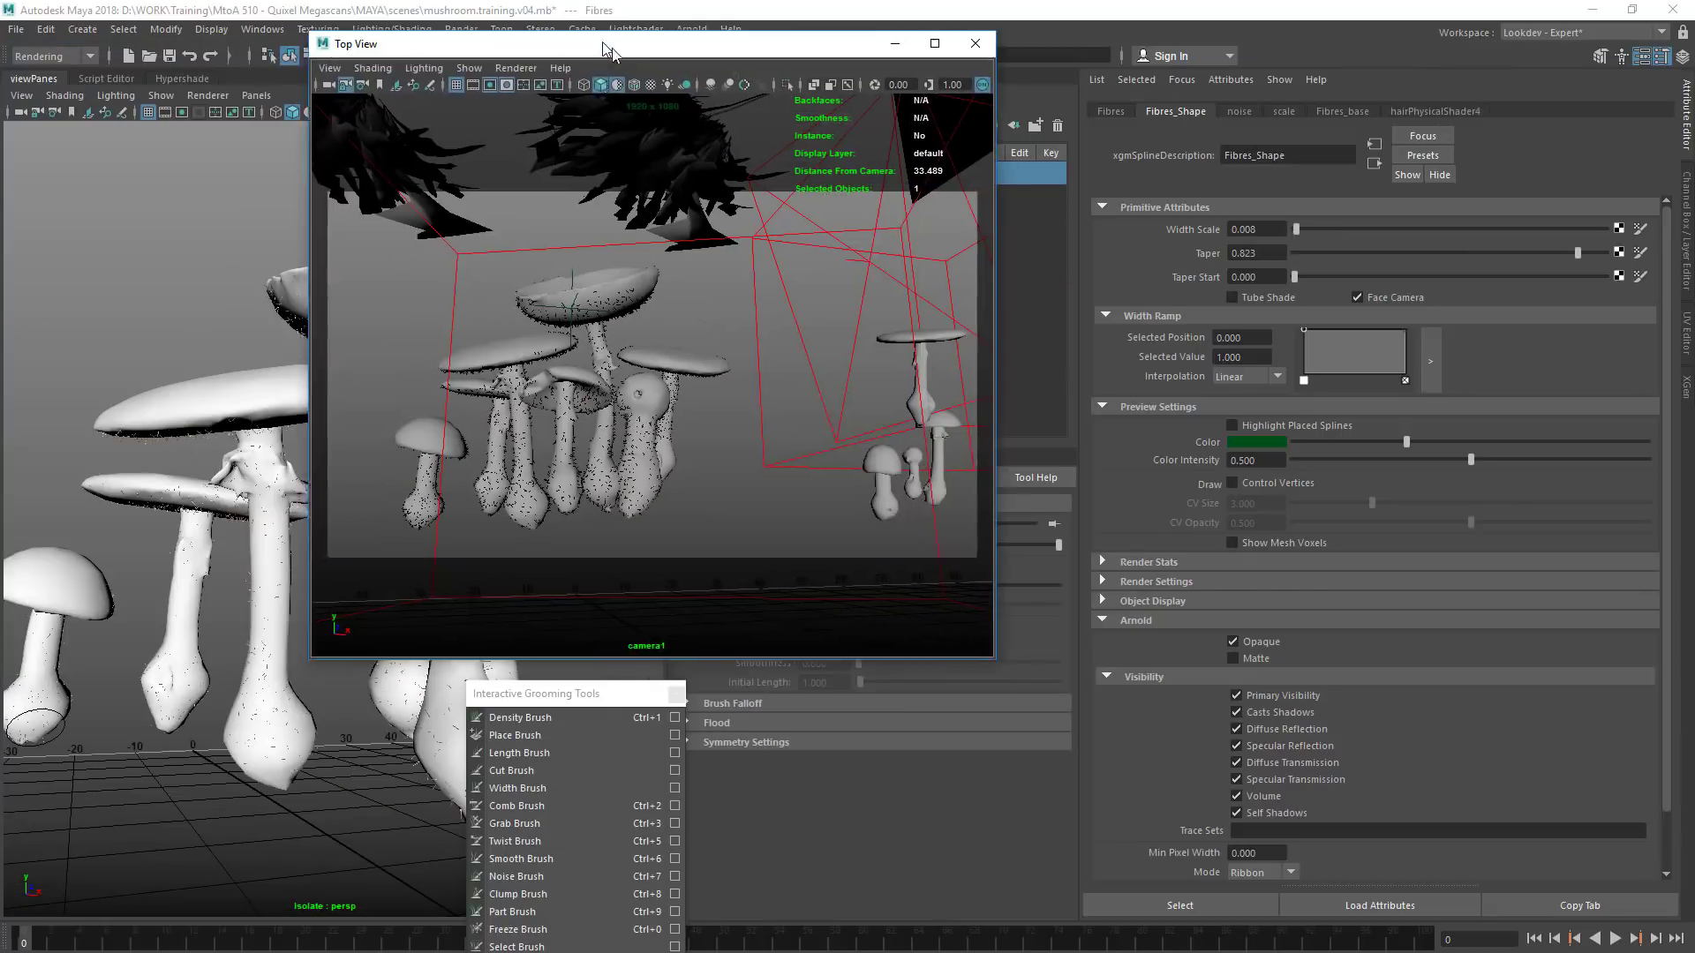
Set the density brush to Increase with a value of 0.18 and paint fibres onto the top of the separate large mushroom cap
left_click_drag(568, 42, 538, 174)
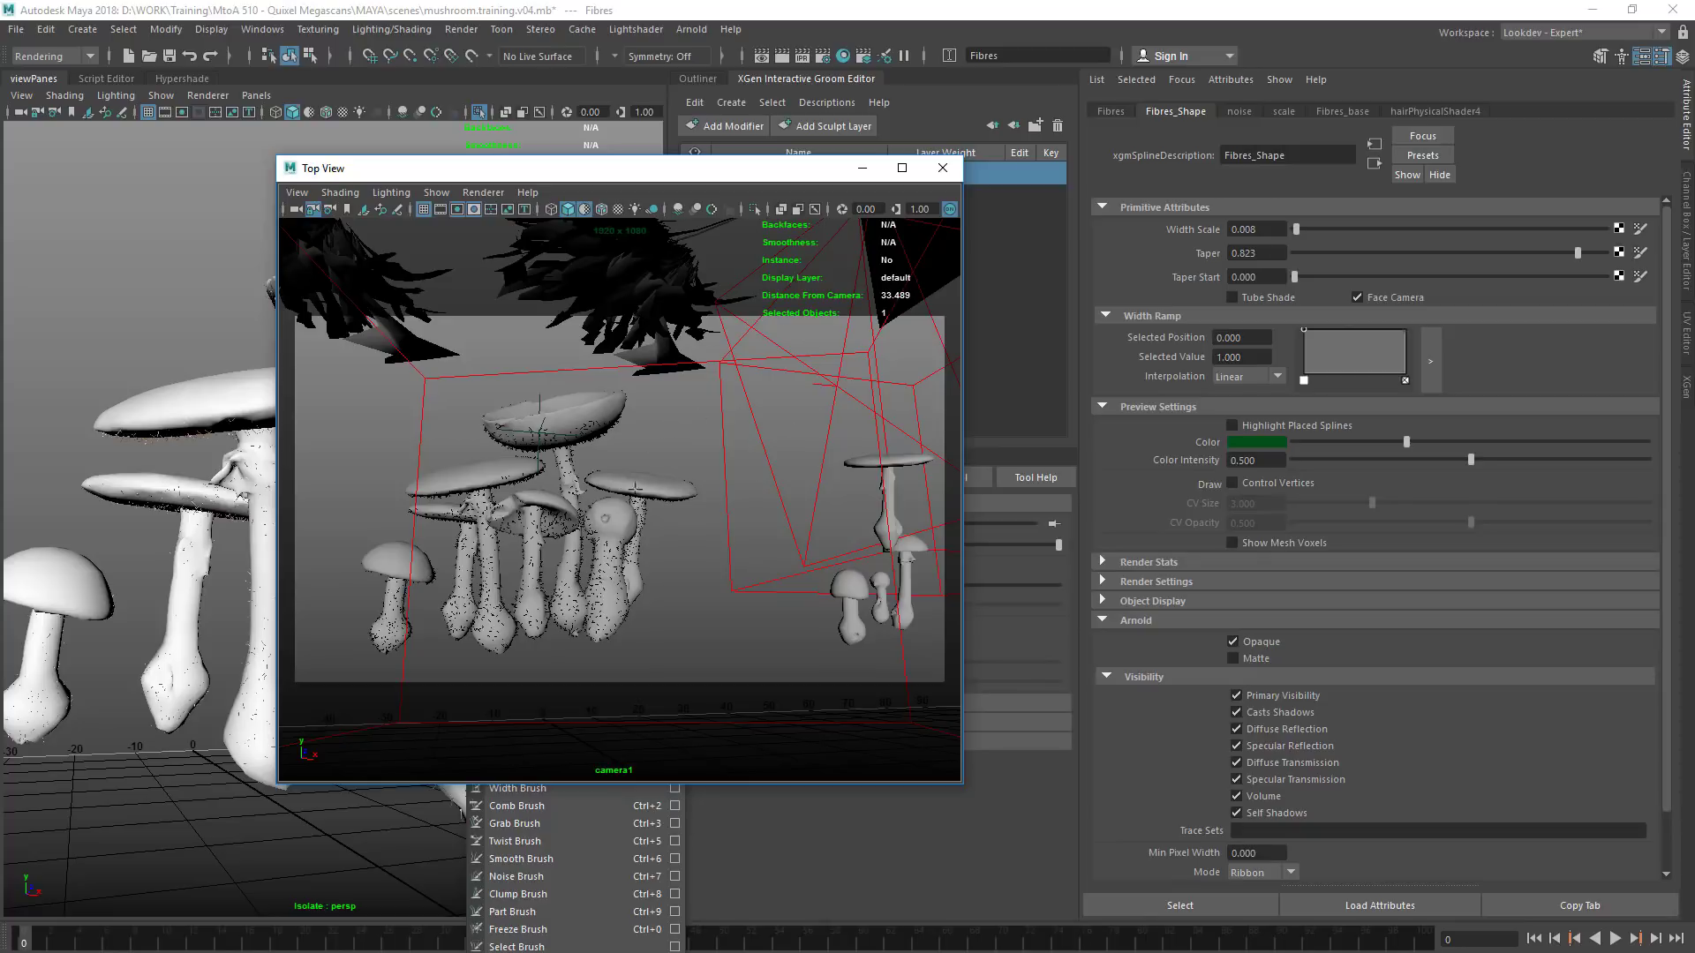
left_click_drag(759, 168, 0, 335)
left_click_drag(560, 397, 432, 618, "alt")
left_click_drag(353, 494, 317, 600, "alt")
mouse_move(317, 600)
middle_mouse_down("alt")
mouse_move(302, 430)
mouse_move(333, 447)
middle_mouse_up("alt")
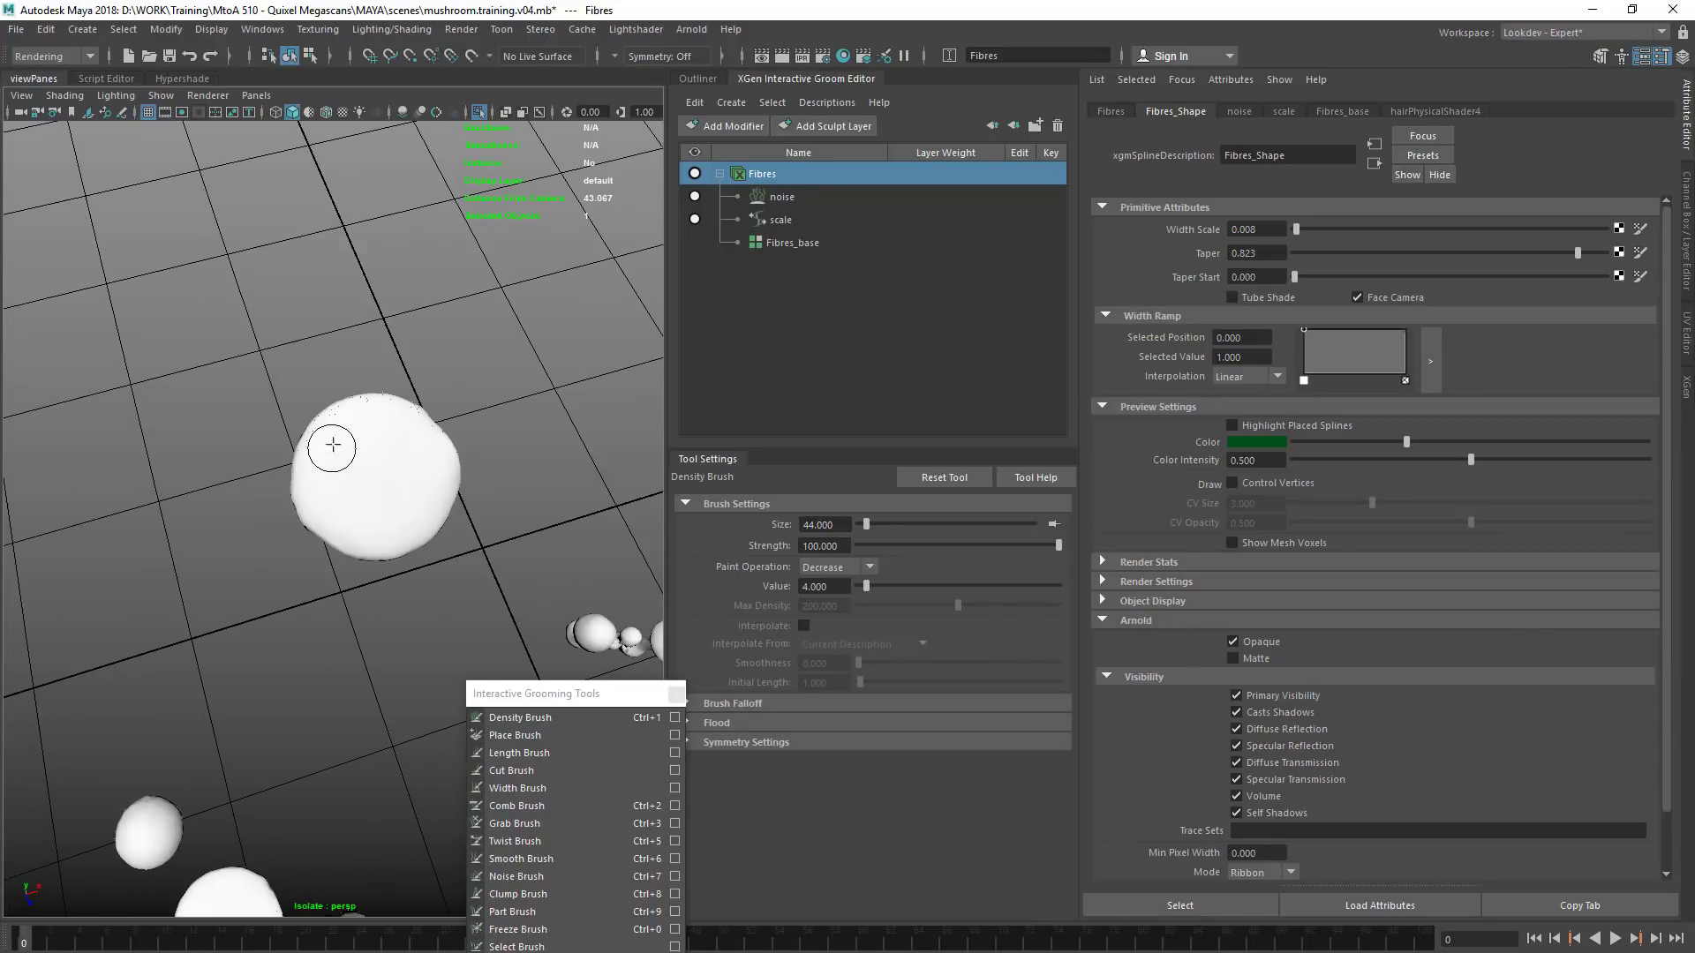
left_click(852, 568)
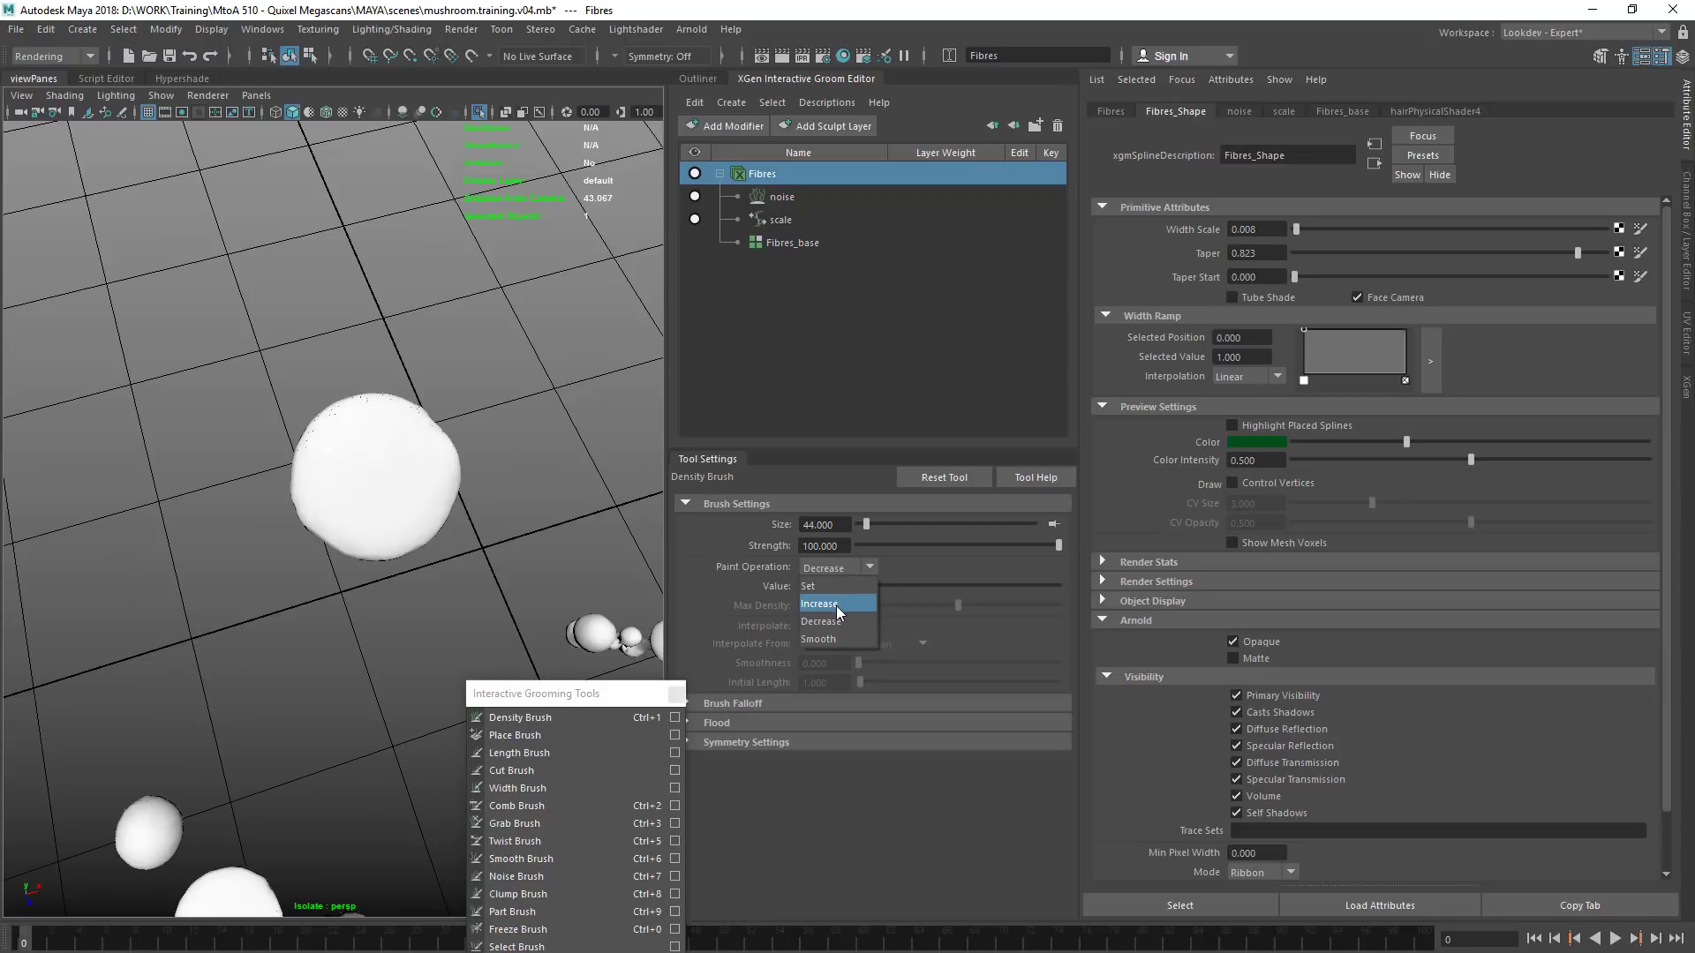
left_click(835, 606)
left_click_drag(858, 586, 859, 586)
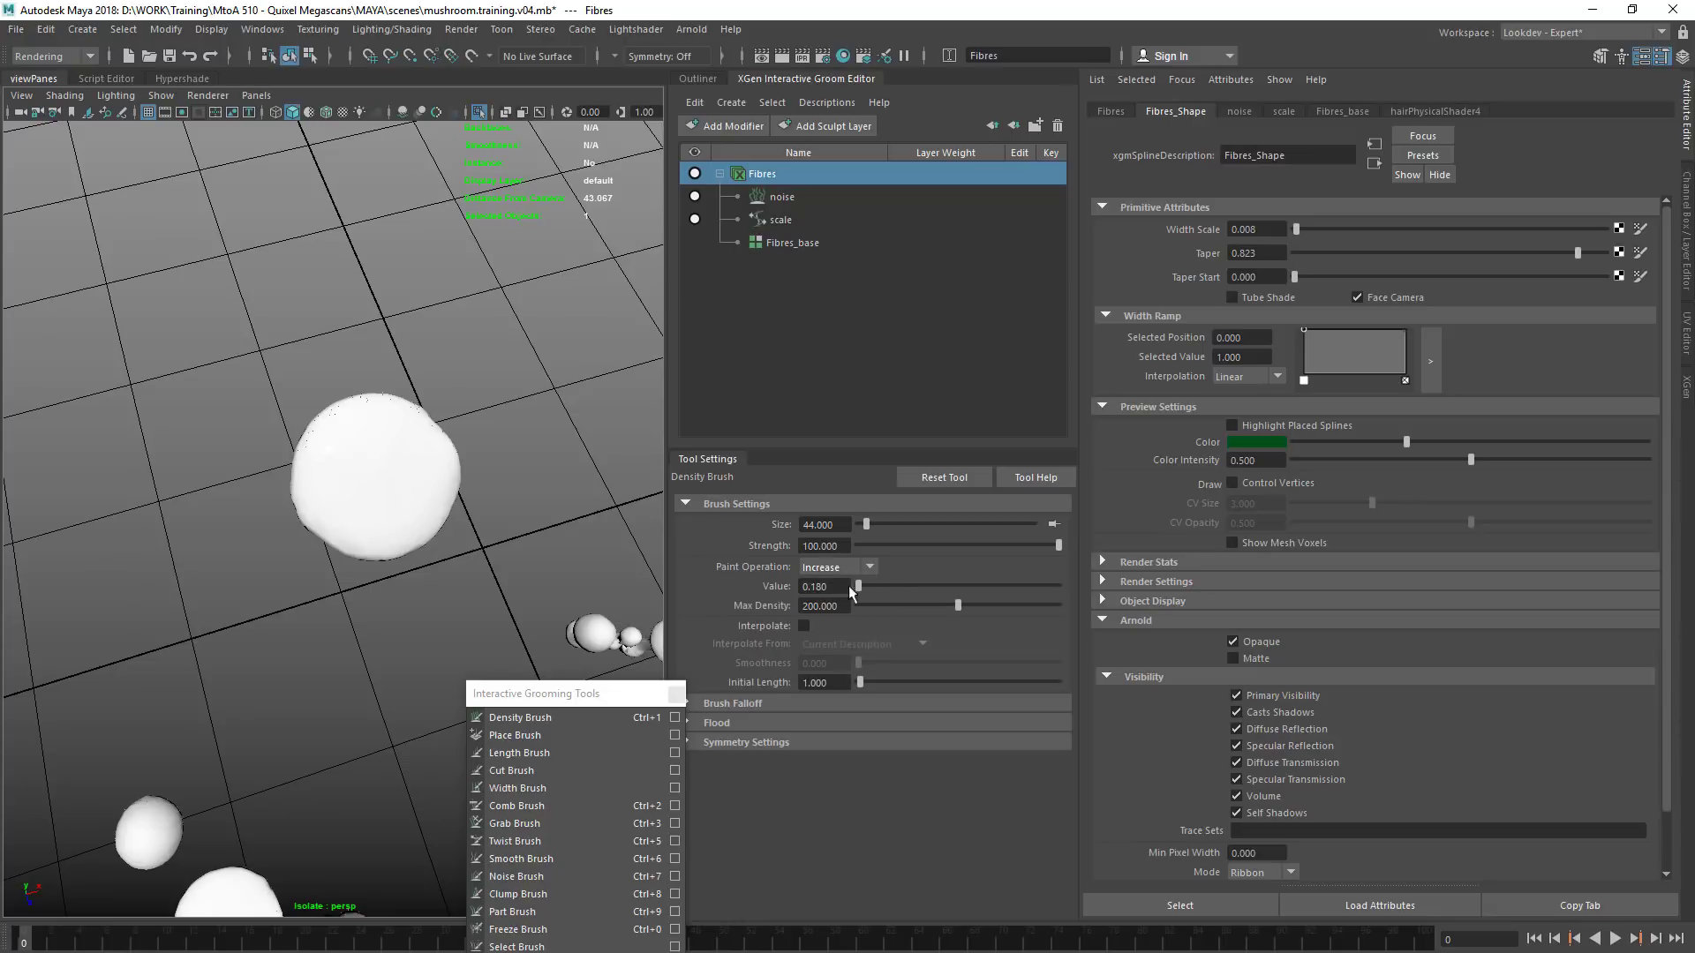
mouse_move(339, 422)
left_mouse_down()
mouse_move(371, 416)
mouse_move(333, 424)
mouse_move(393, 438)
mouse_move(333, 469)
mouse_move(356, 429)
mouse_move(416, 434)
mouse_move(432, 458)
mouse_move(401, 451)
left_mouse_up()
middle_click_drag(351, 517, 437, 396, "alt")
Check the groomed mushroom cluster from above and through camera1, close the camera view, and save the scene
scroll(437, 396, "down", 3)
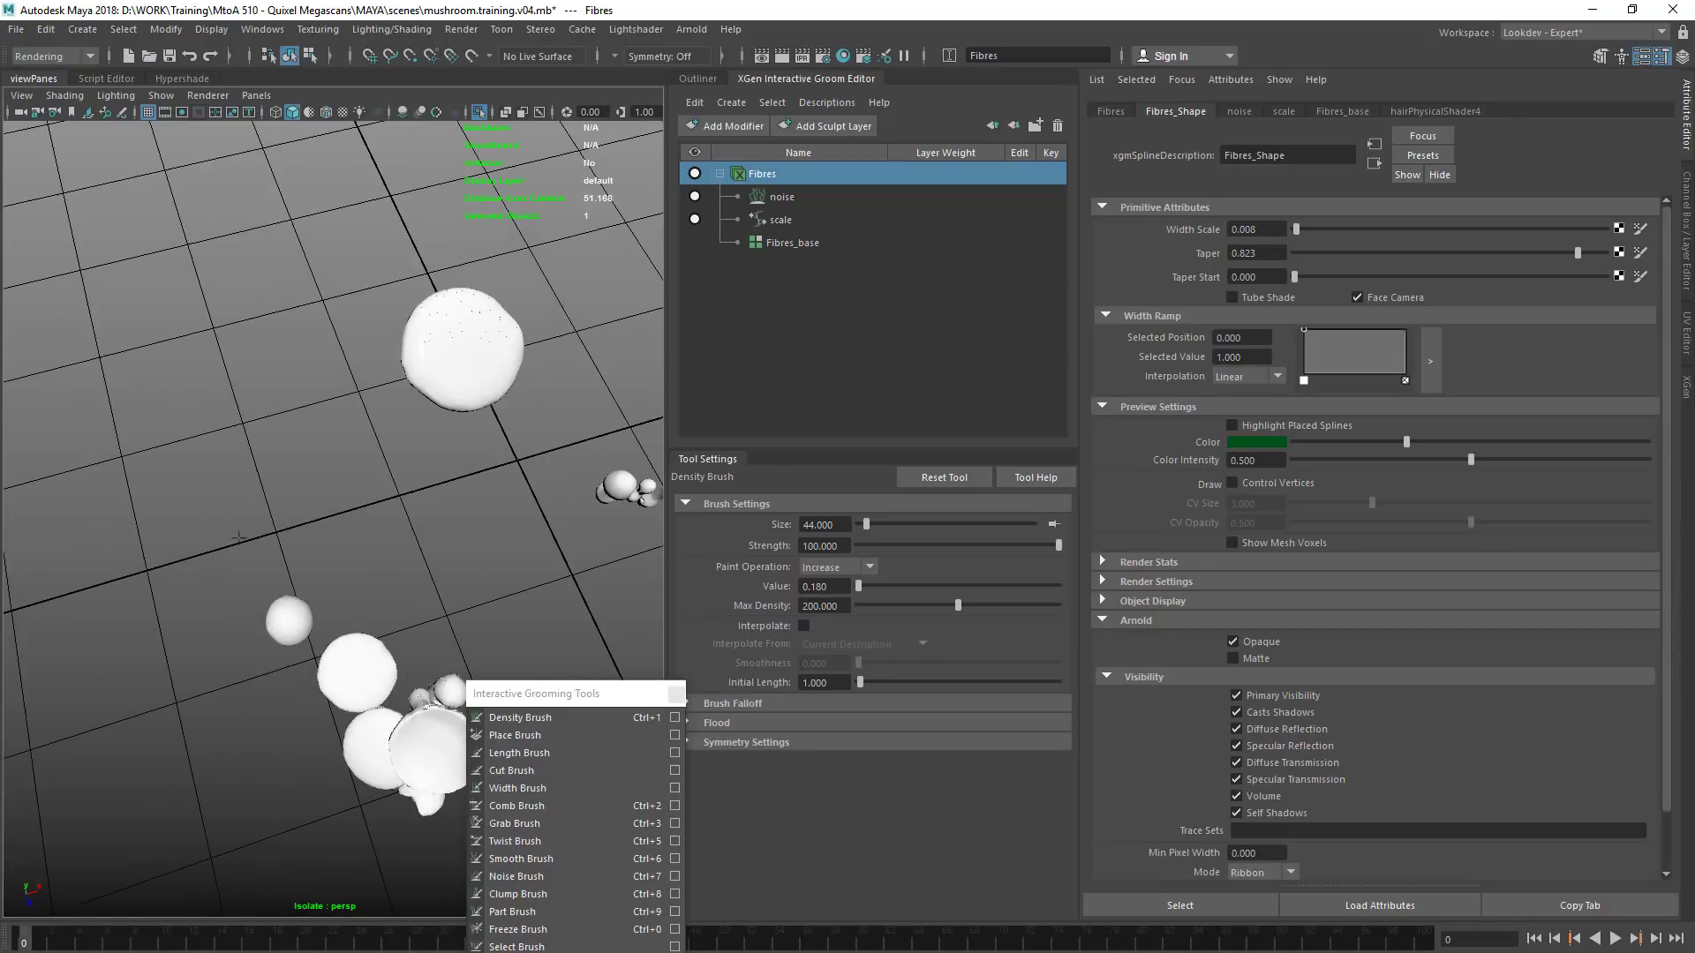
middle_click_drag(437, 573, 335, 392, "alt")
scroll(335, 441, "up", 4)
middle_click_drag(283, 609, 310, 574, "alt")
left_click_drag(0, 167, 530, 237)
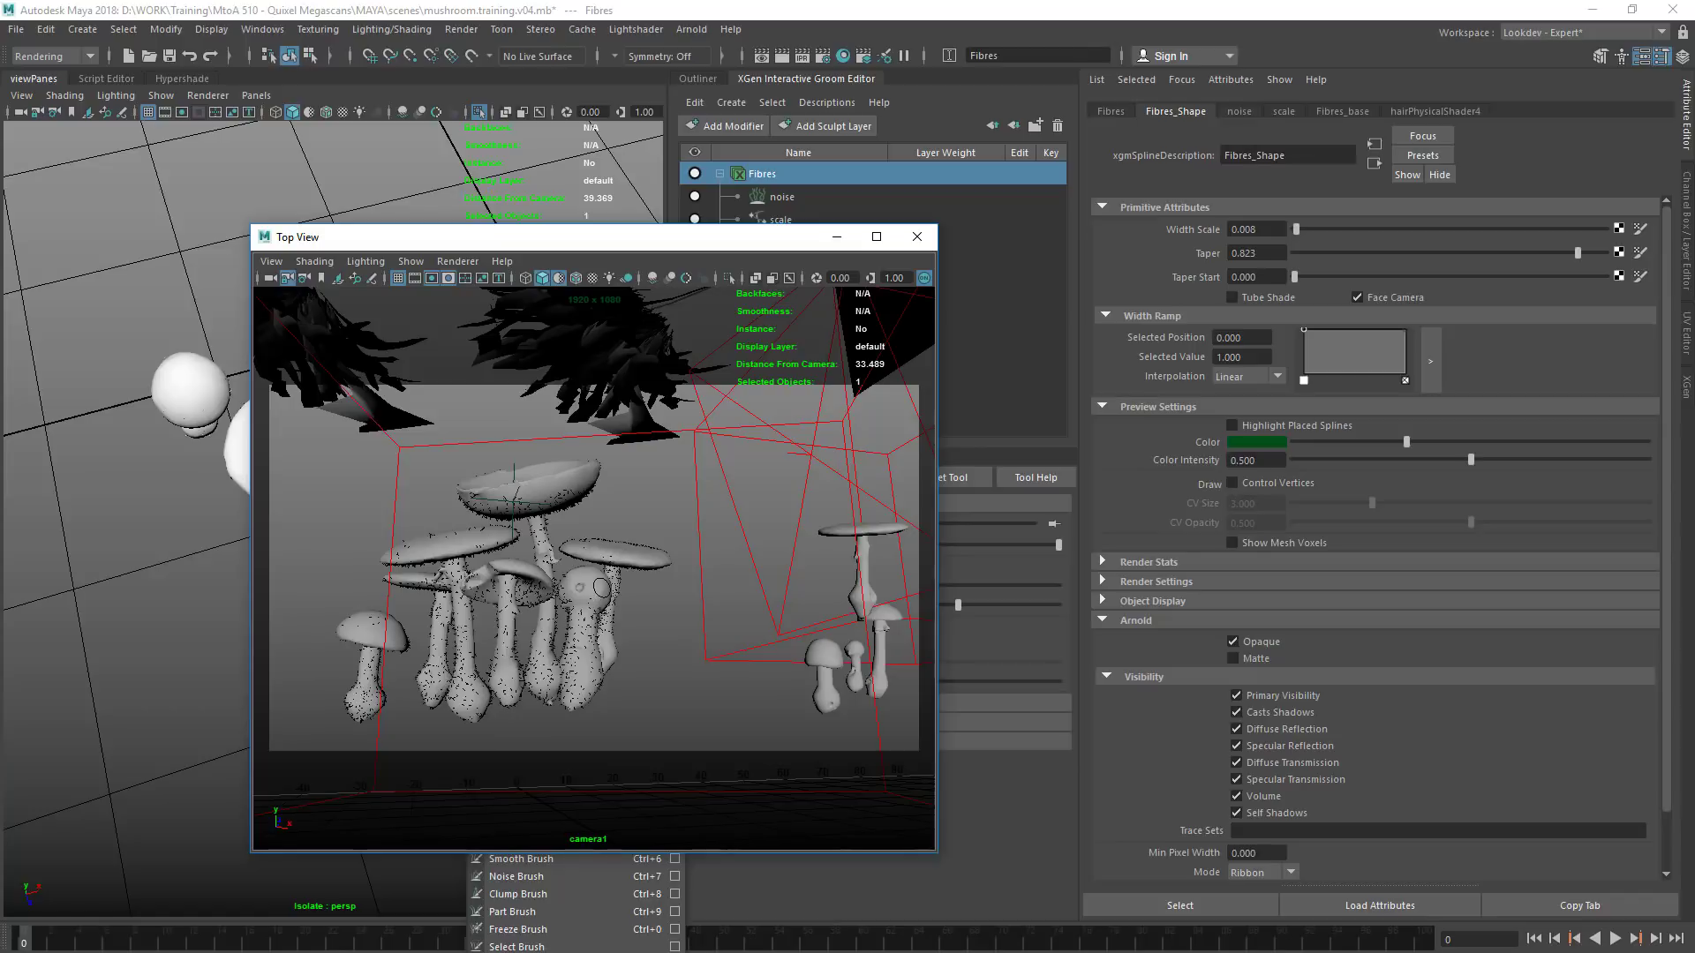
left_click(914, 237)
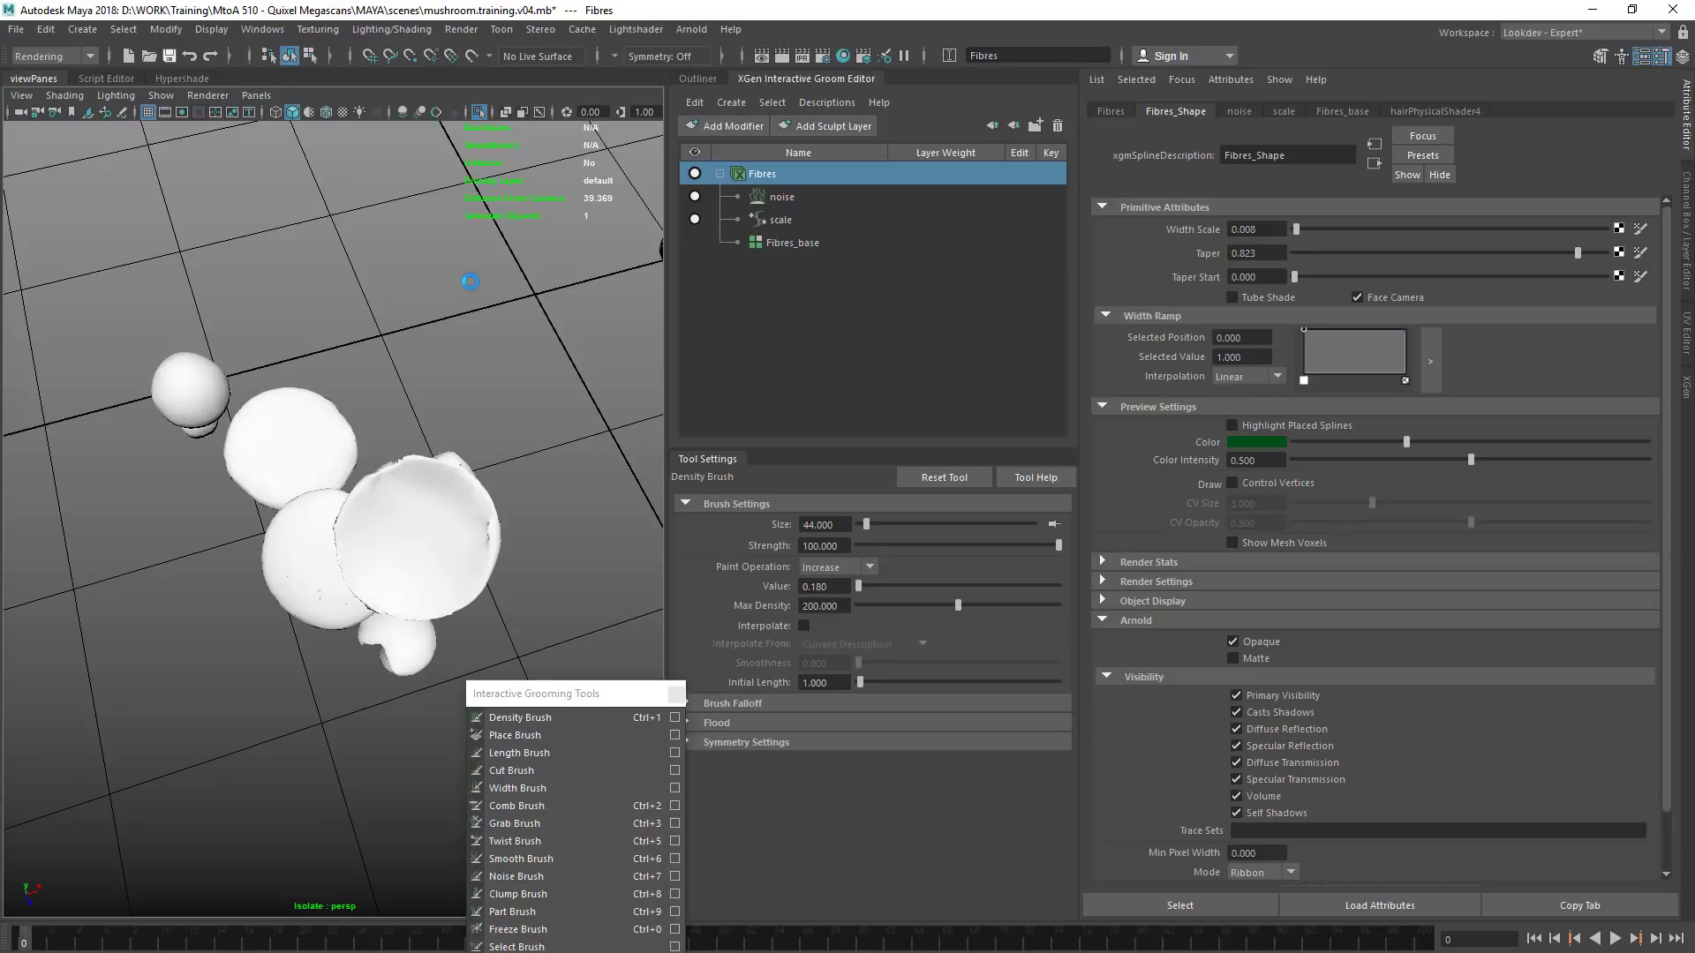
key("ctrl+s")
Leave the density brush for the Select tool and select the Fibres description in the scene hierarchy
left_click(692, 77)
left_click(765, 719)
right_click(431, 517, "shift")
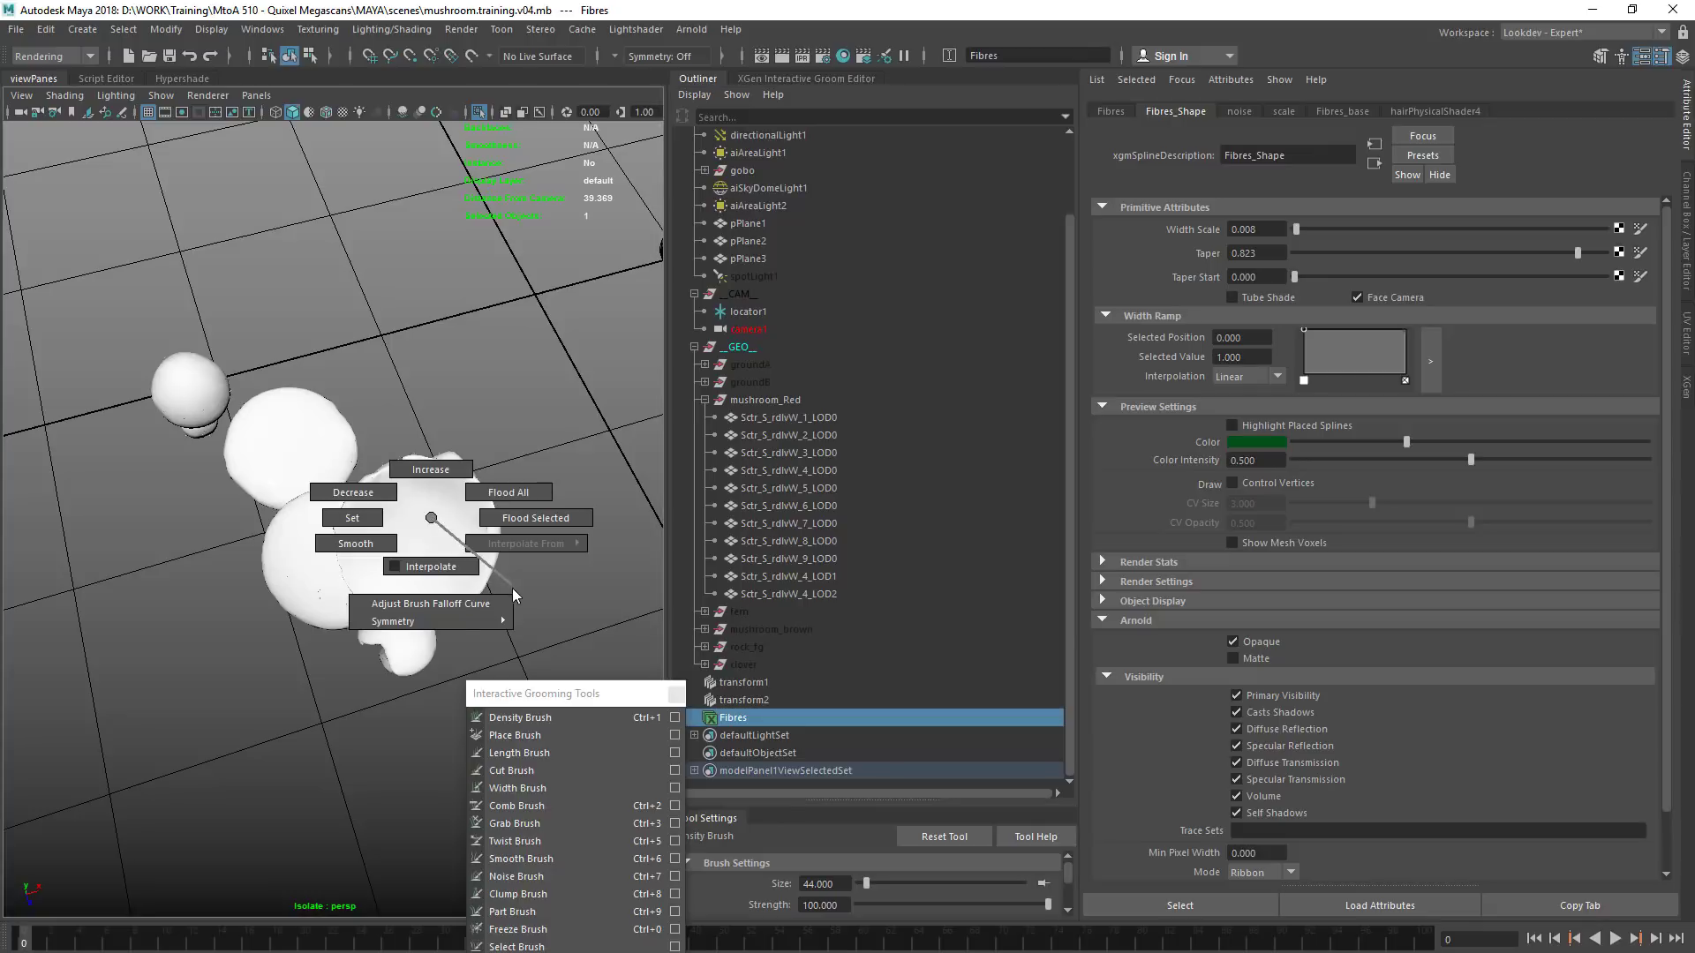
key("q")
right_click(426, 525)
right_click_drag(427, 520, 430, 433)
left_click(760, 718)
Assign the aiStandardHair1 material to the Fibres description in place of its default hair shader
left_click(184, 78)
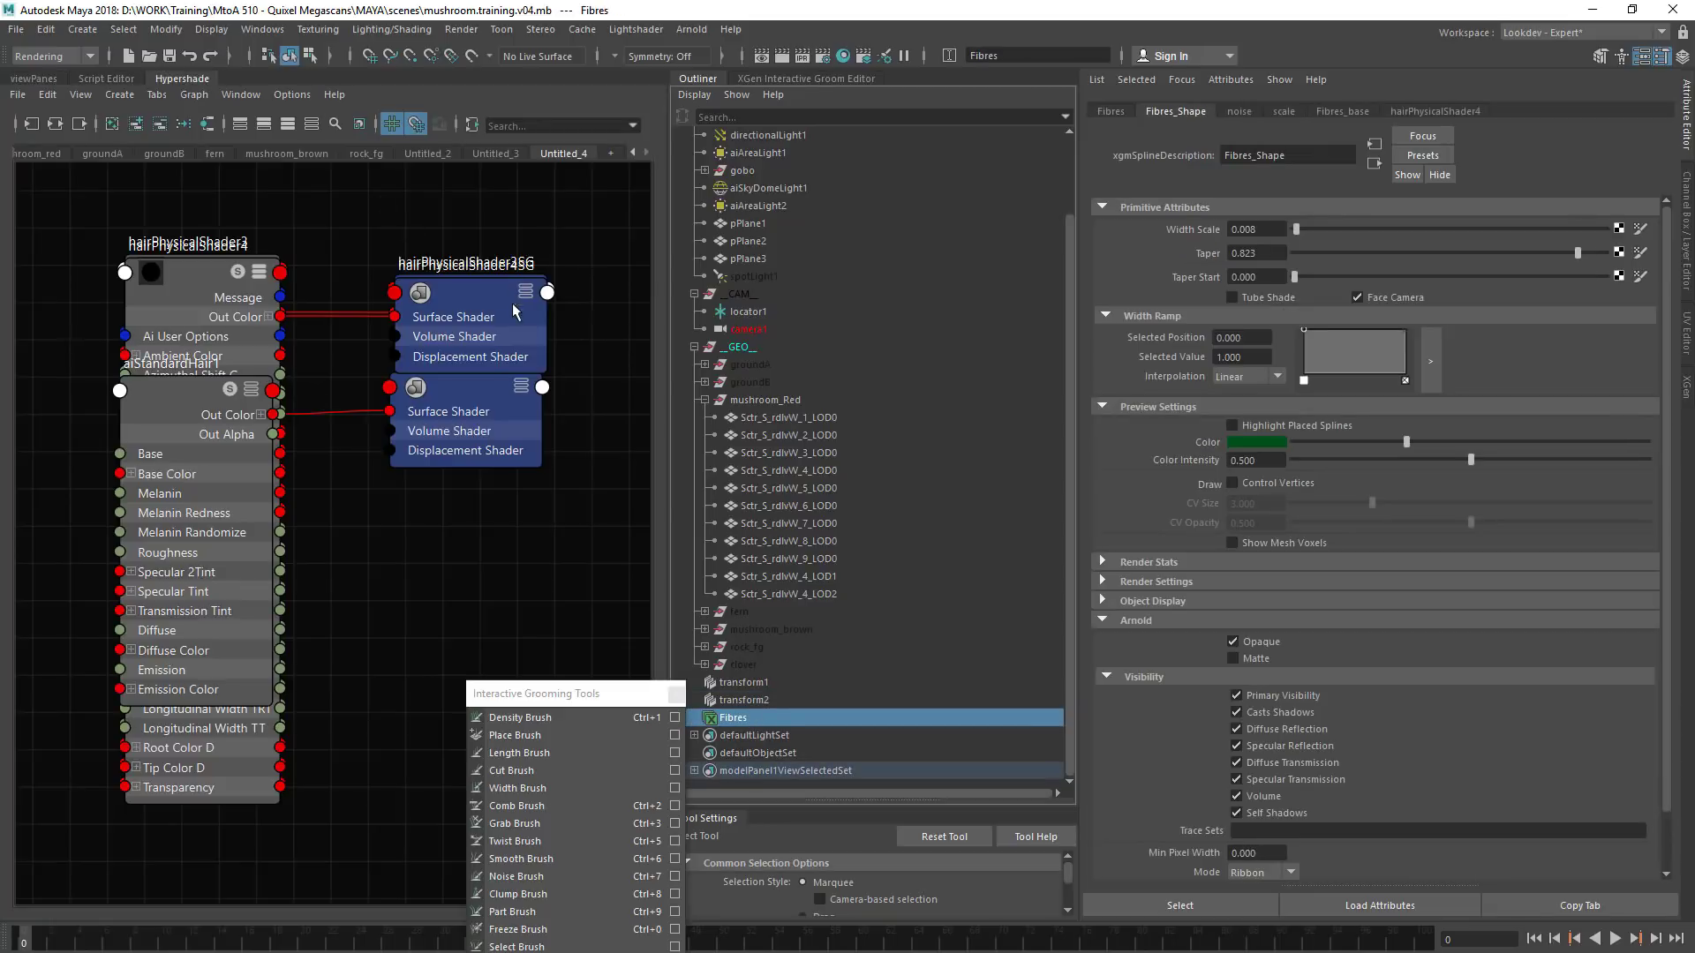
middle_click_drag(348, 359, 453, 386, "alt")
left_click_drag(313, 455, 542, 655)
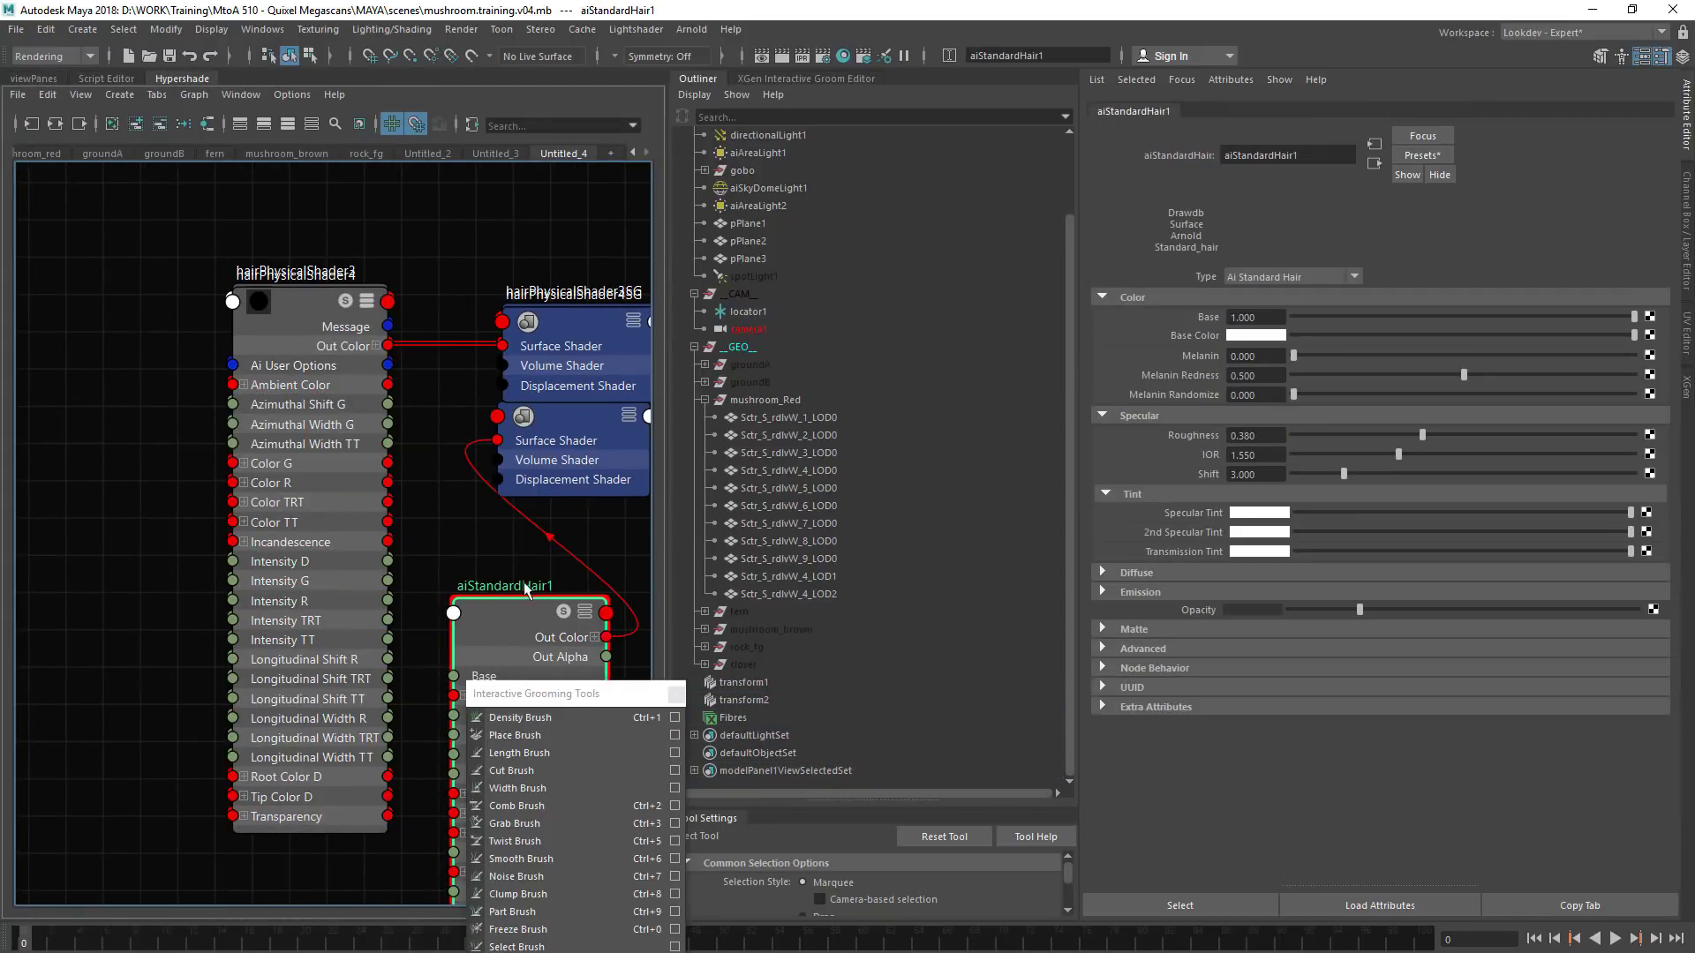
middle_click_drag(445, 534, 259, 394, "alt")
left_click(743, 718)
right_click_drag(314, 483, 314, 431)
Render the groom in Arnold RenderView through camera1 with a region around the tip of a red mushroom cap
left_click(26, 81)
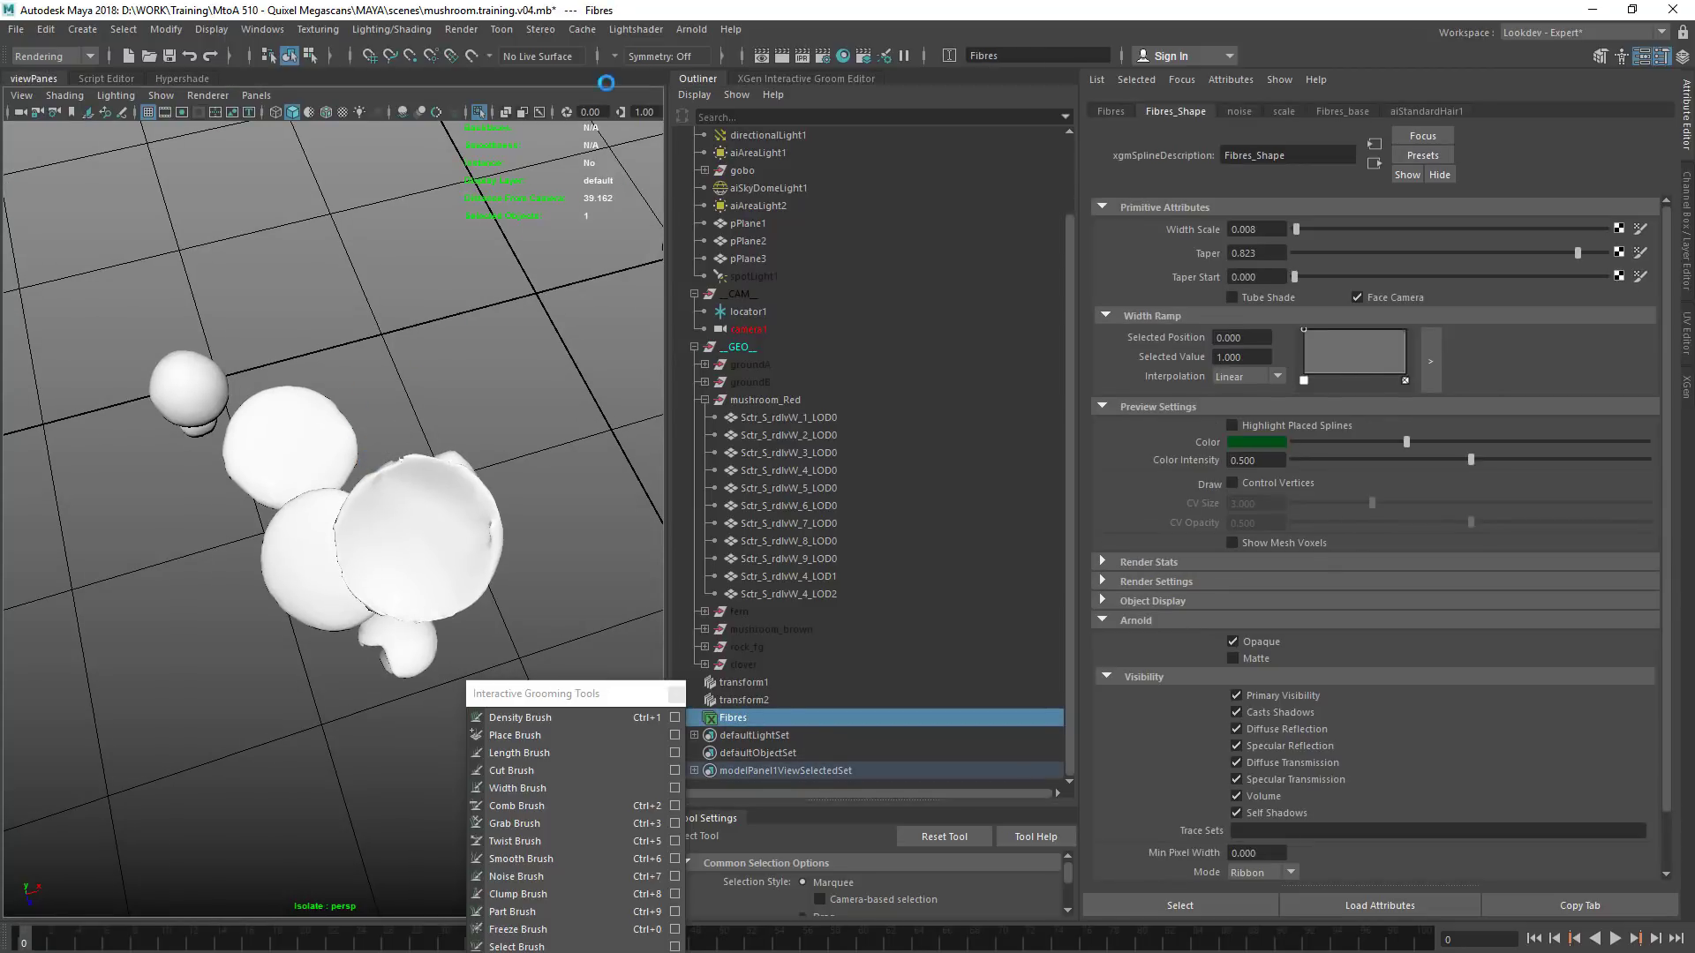
left_click(693, 30)
left_click(711, 60)
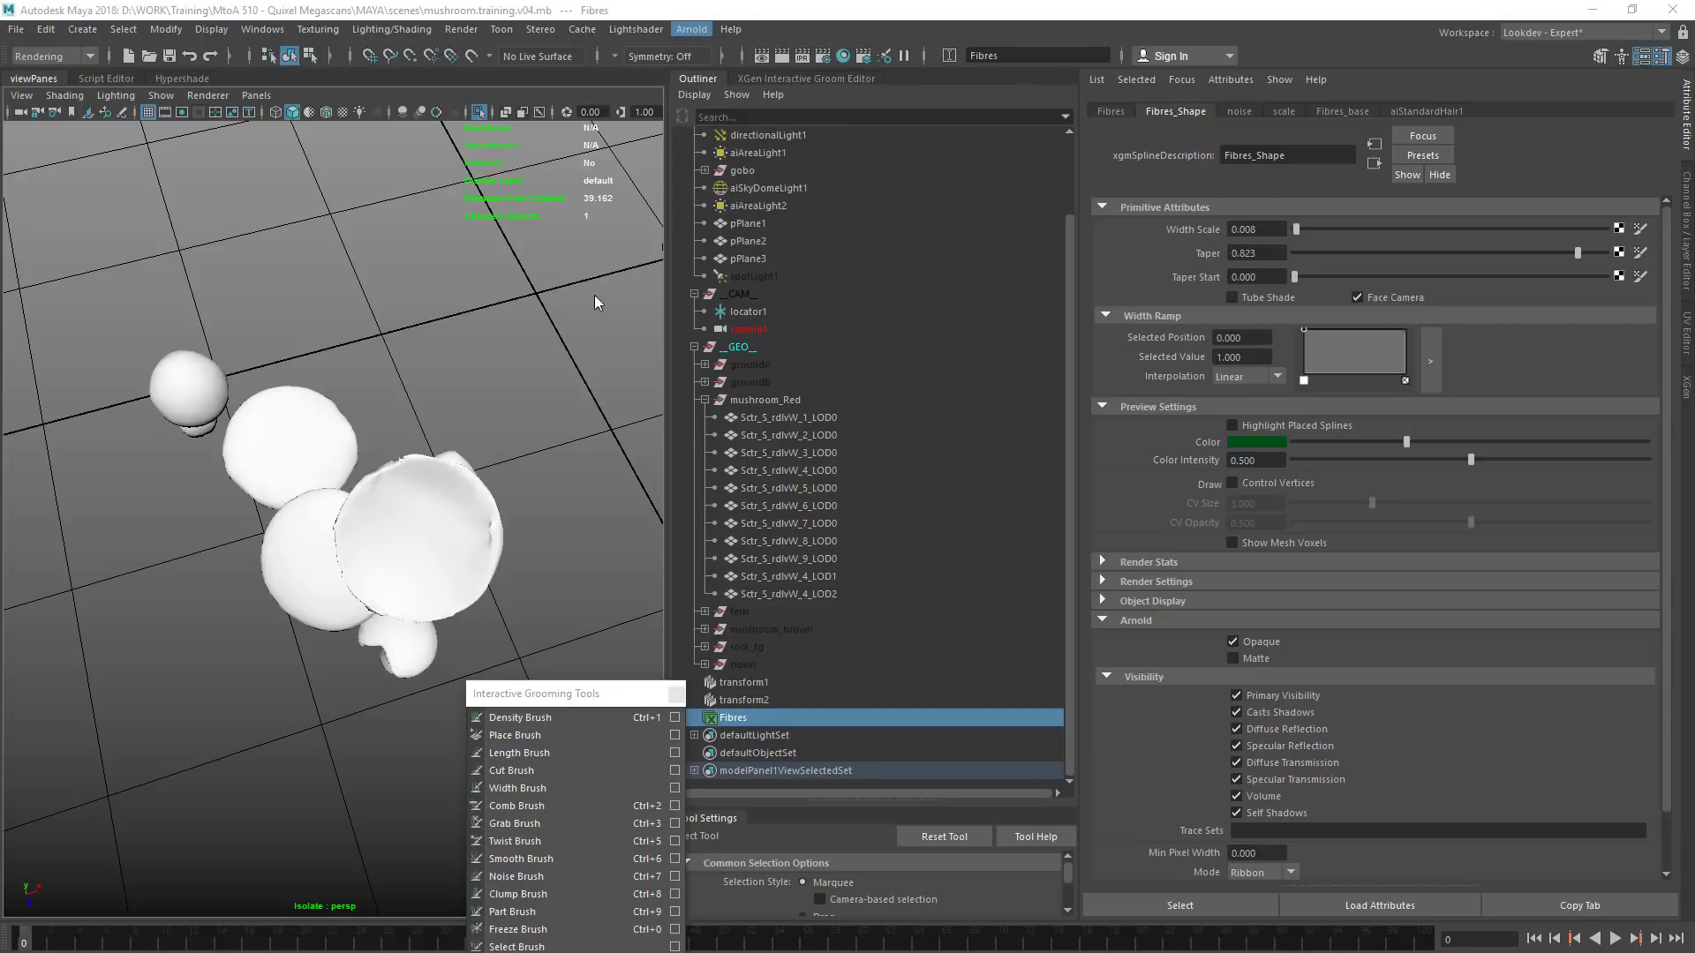
left_click_drag(0, 141, 550, 147)
left_click_drag(463, 537, 705, 365)
left_click_drag(743, 256, 555, 611)
mouse_move(972, 265)
left_mouse_down("shift")
mouse_move(836, 418)
mouse_move(546, 476)
left_mouse_up("shift")
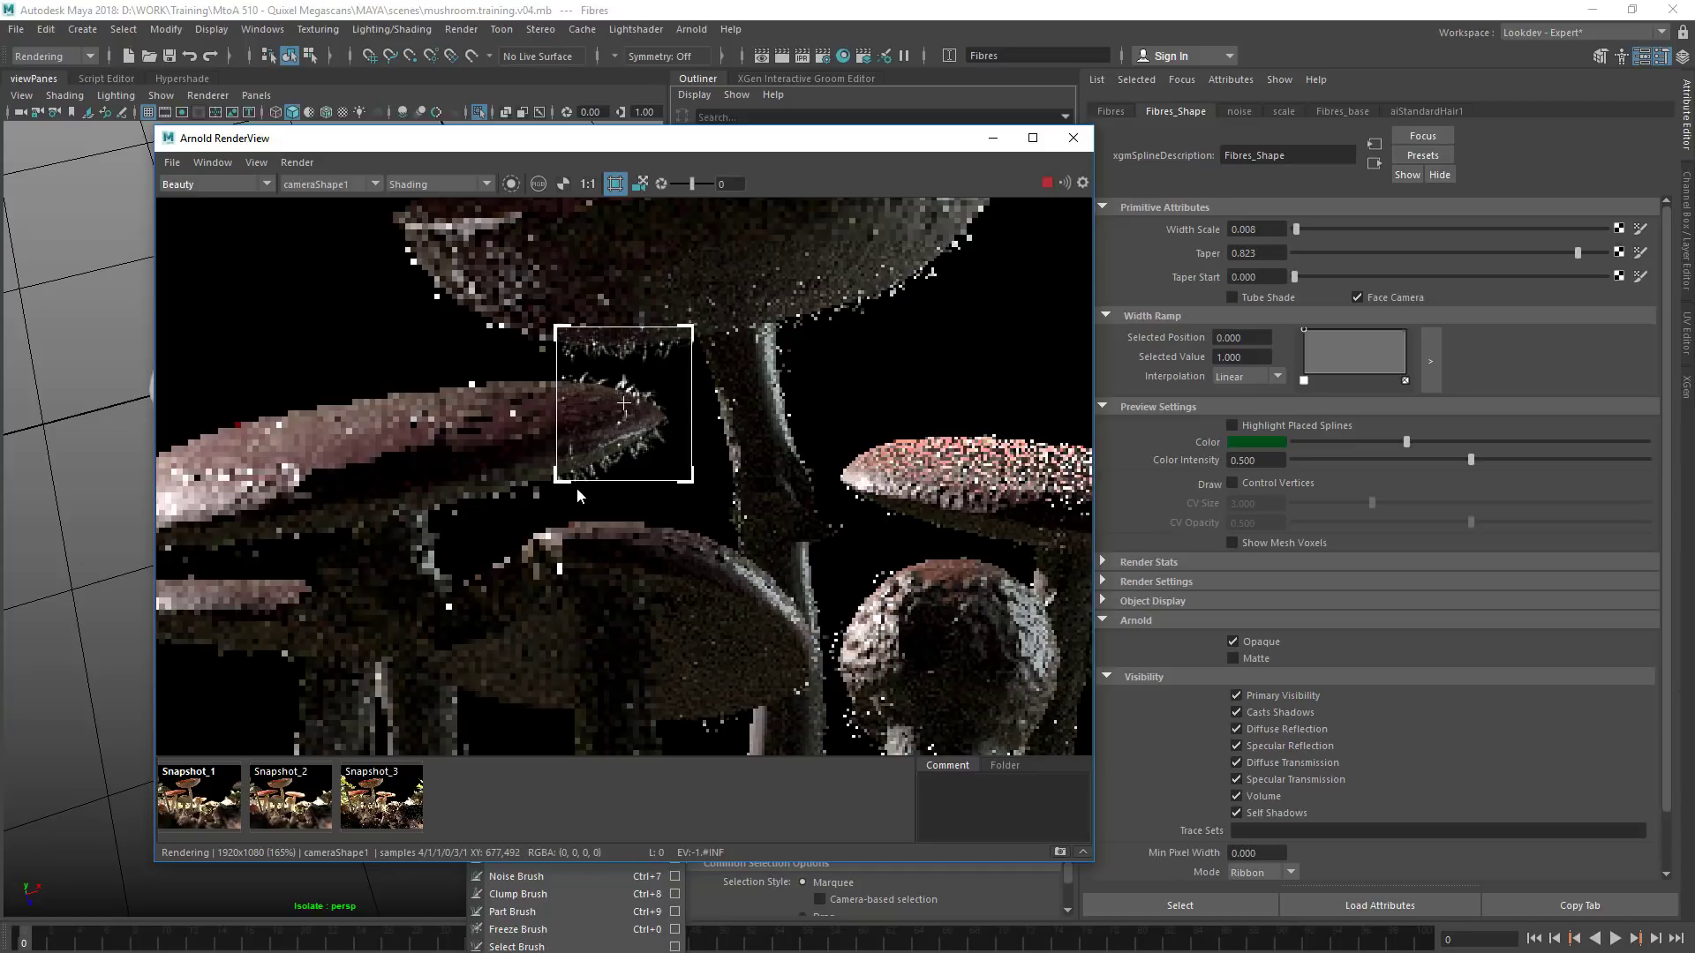
Render a region over the neighbouring red cap, inspect the fibres on caps and stems, and close Arnold RenderView
left_click_drag(681, 436, 399, 419)
left_click_drag(781, 399, 628, 505, "shift")
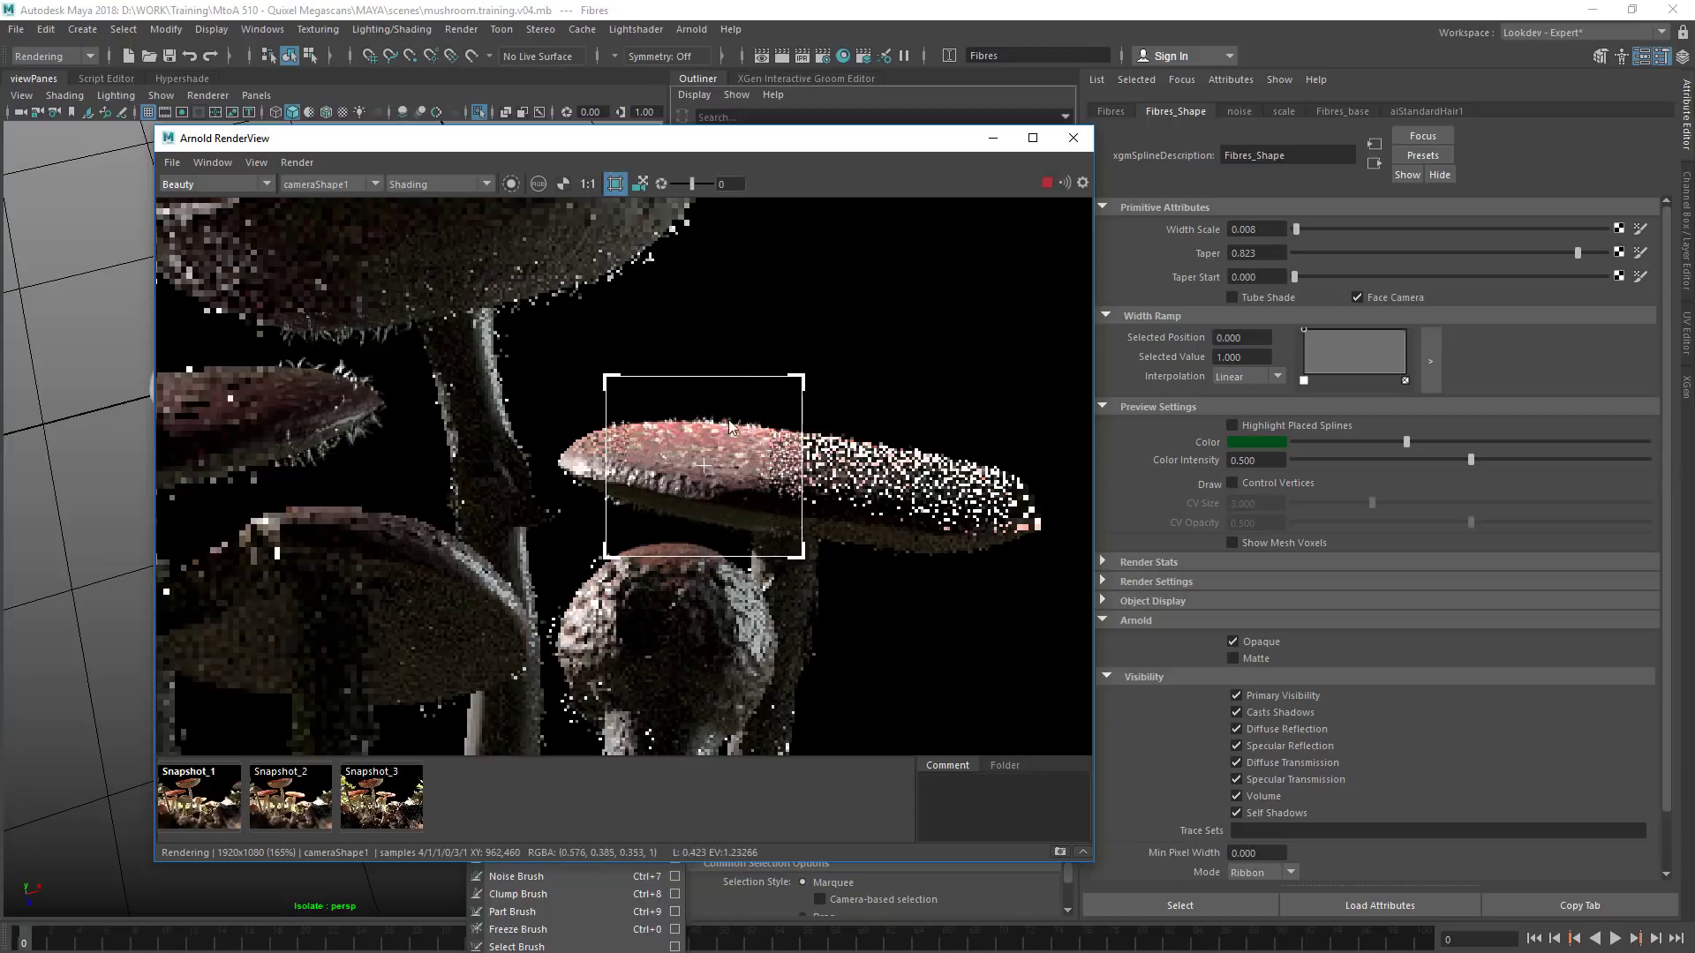
left_click_drag(549, 491, 532, 229)
left_click_drag(494, 580, 701, 388)
left_click_drag(673, 151, 613, 332)
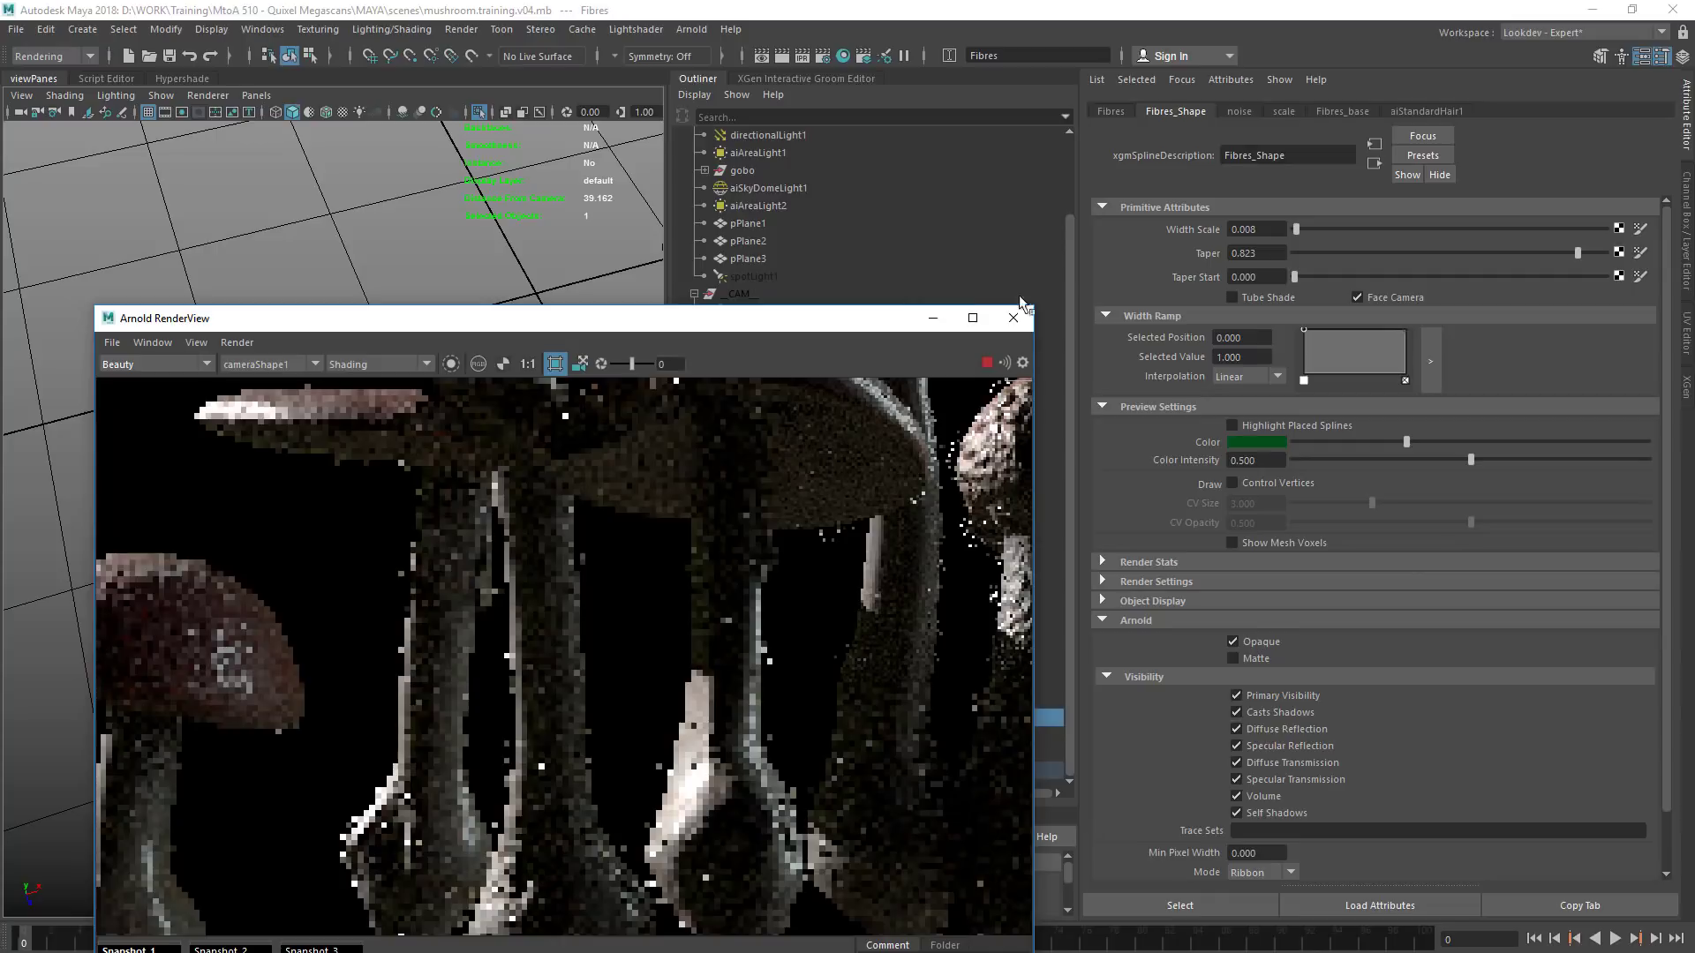
left_click(1015, 319)
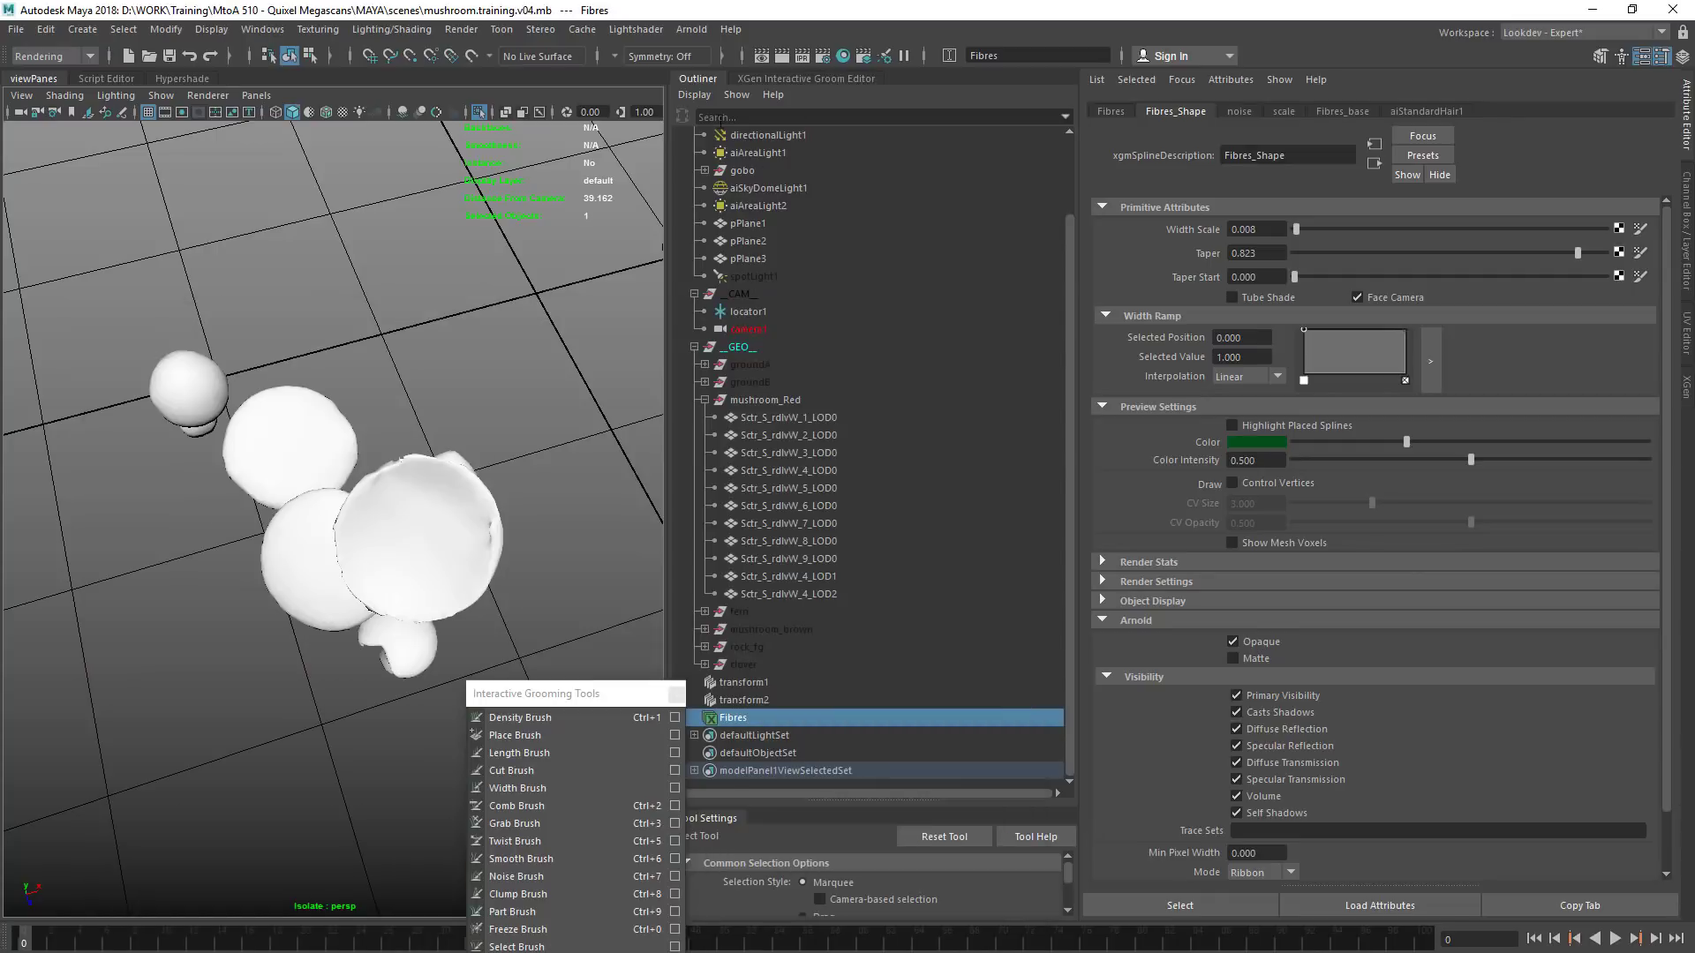
Check the subsurface scattering override in the render settings diagnostics, and close the floating Interactive Grooming Tools palette
left_click(826, 56)
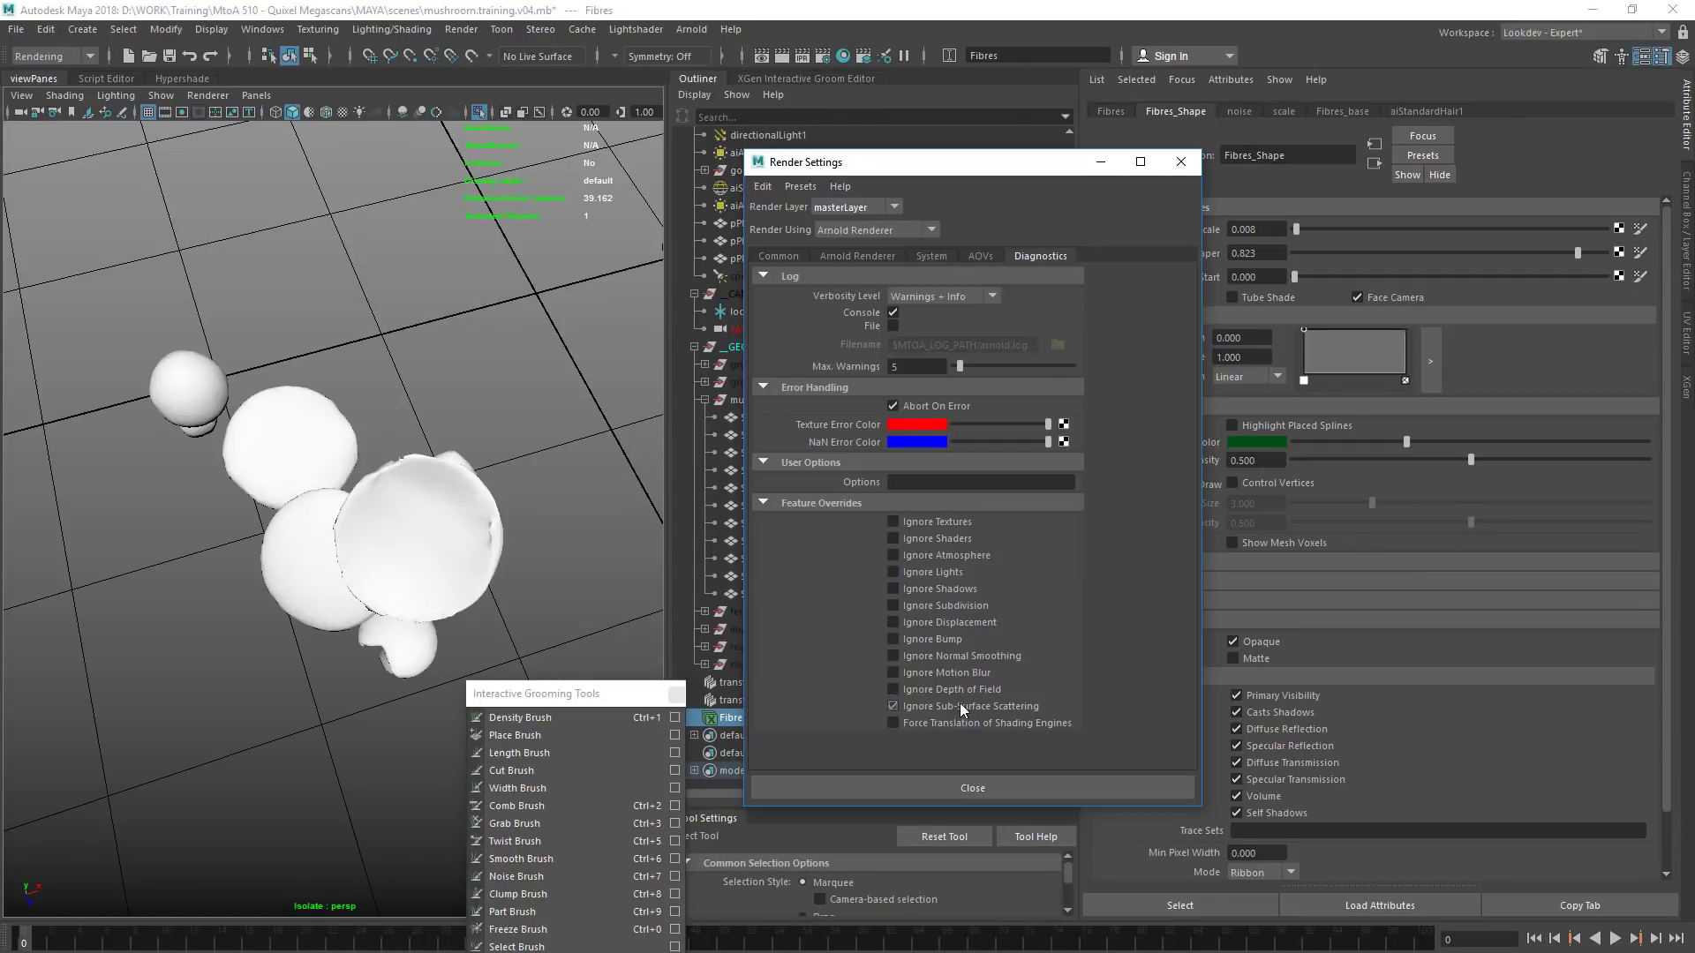
left_click(1180, 162)
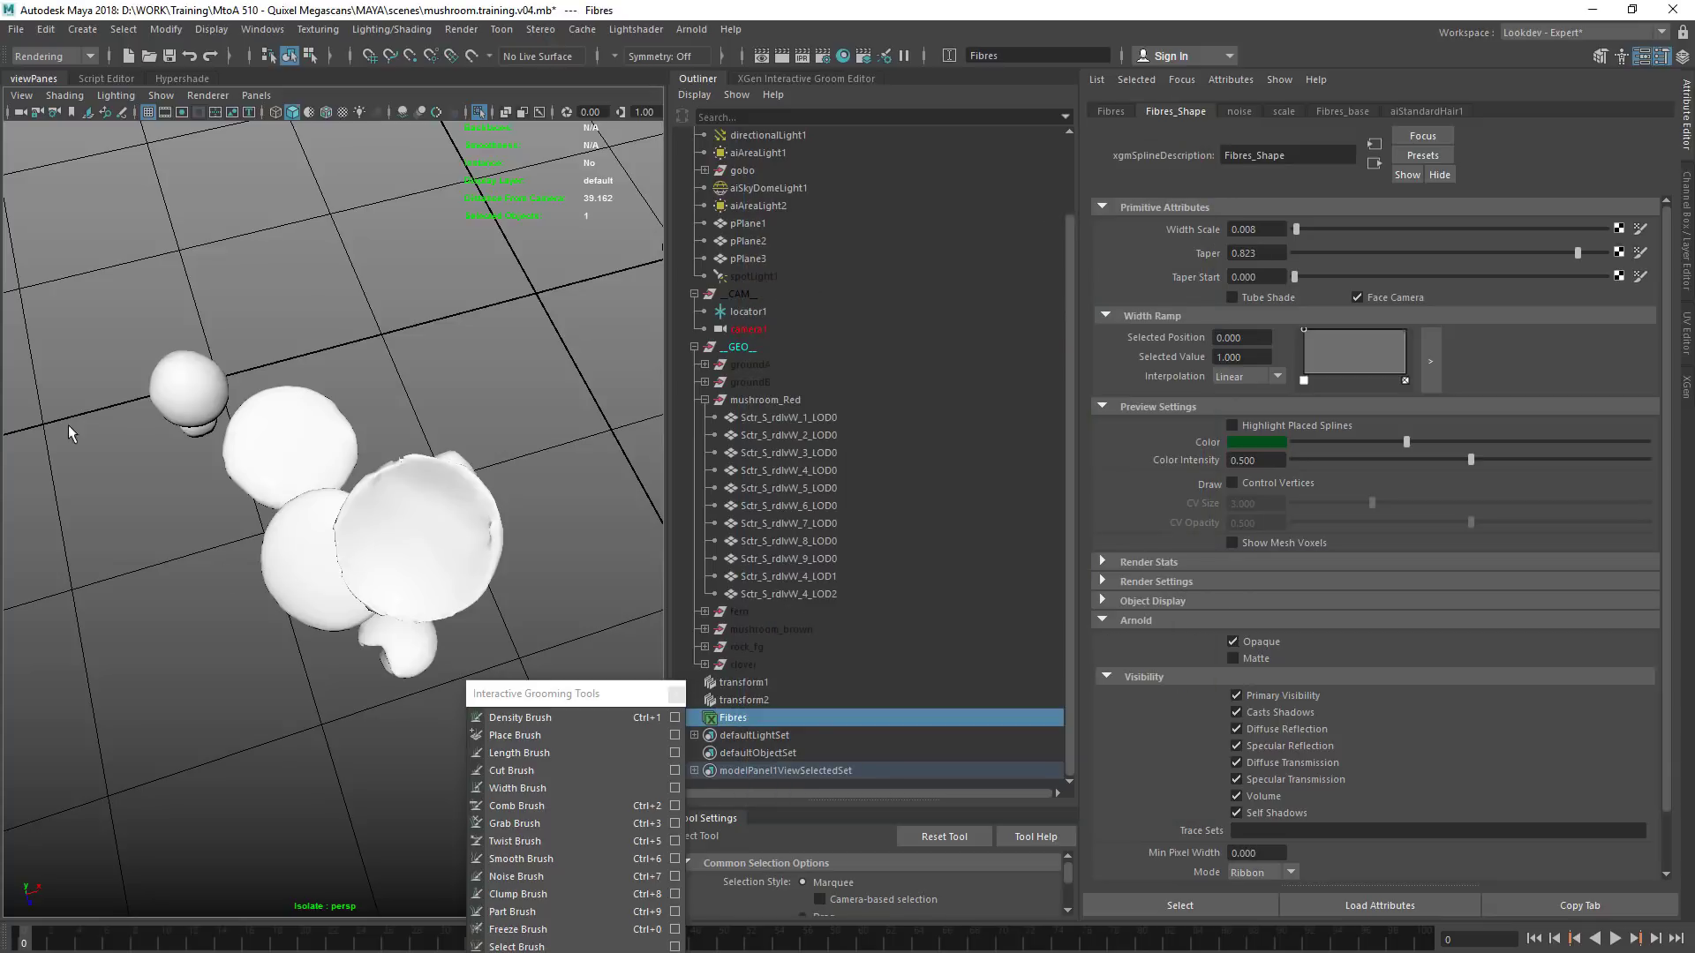
left_click_drag(553, 703, 350, 520)
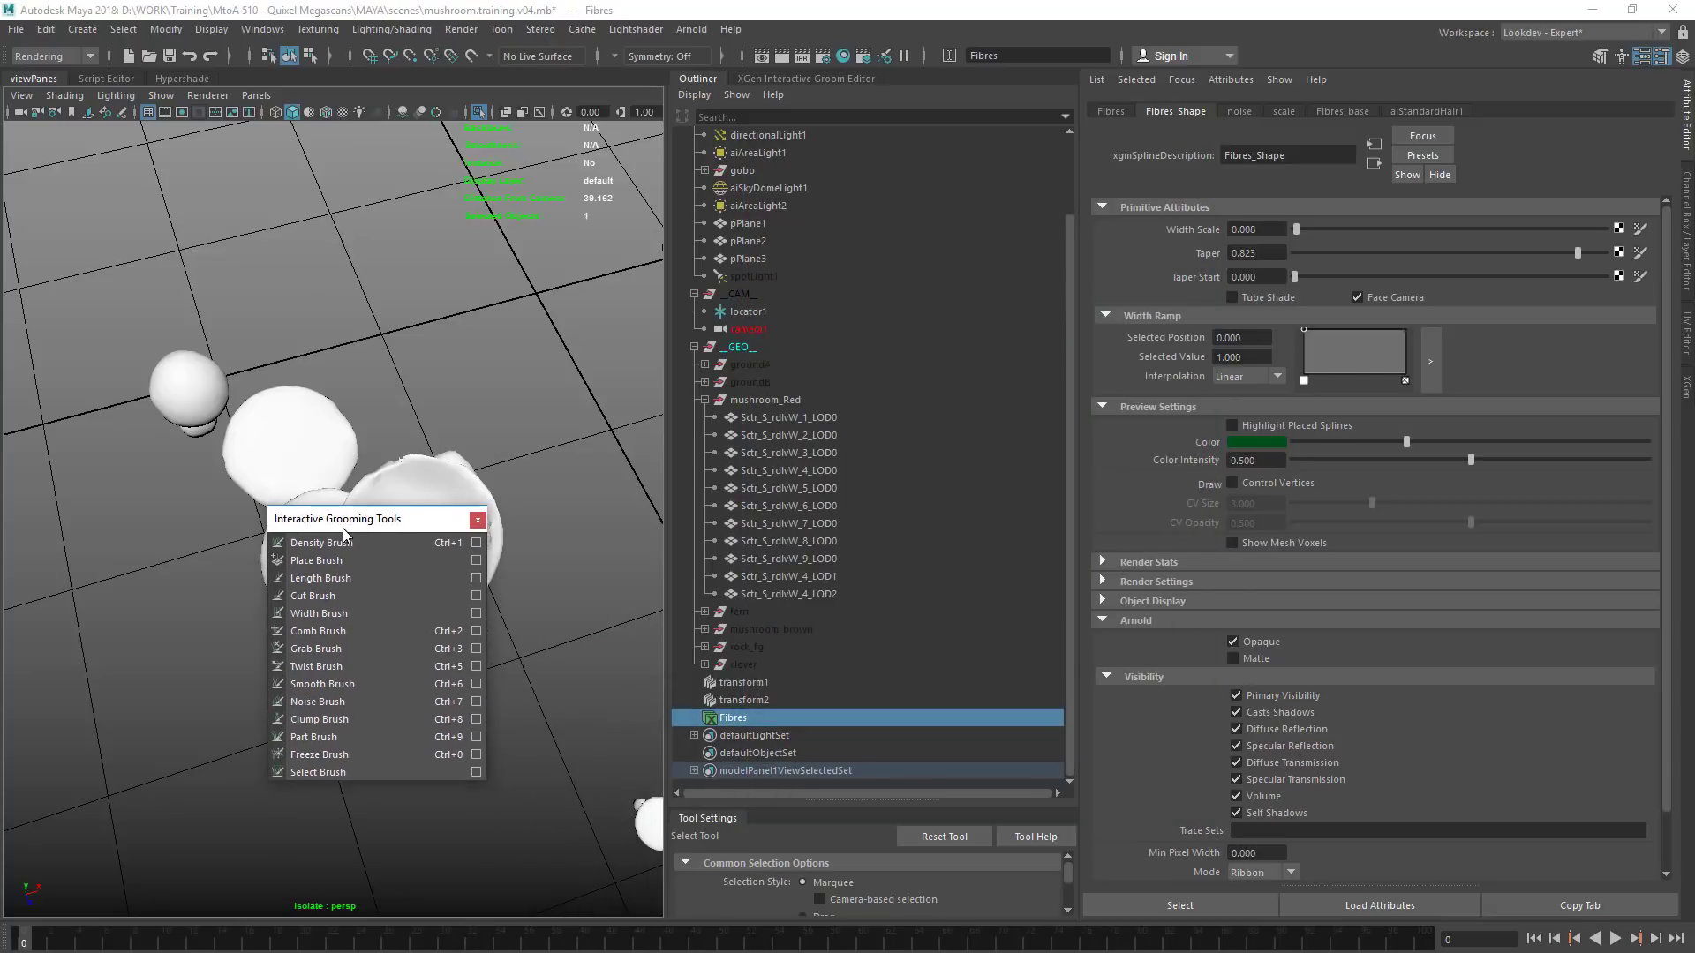
left_click(473, 516)
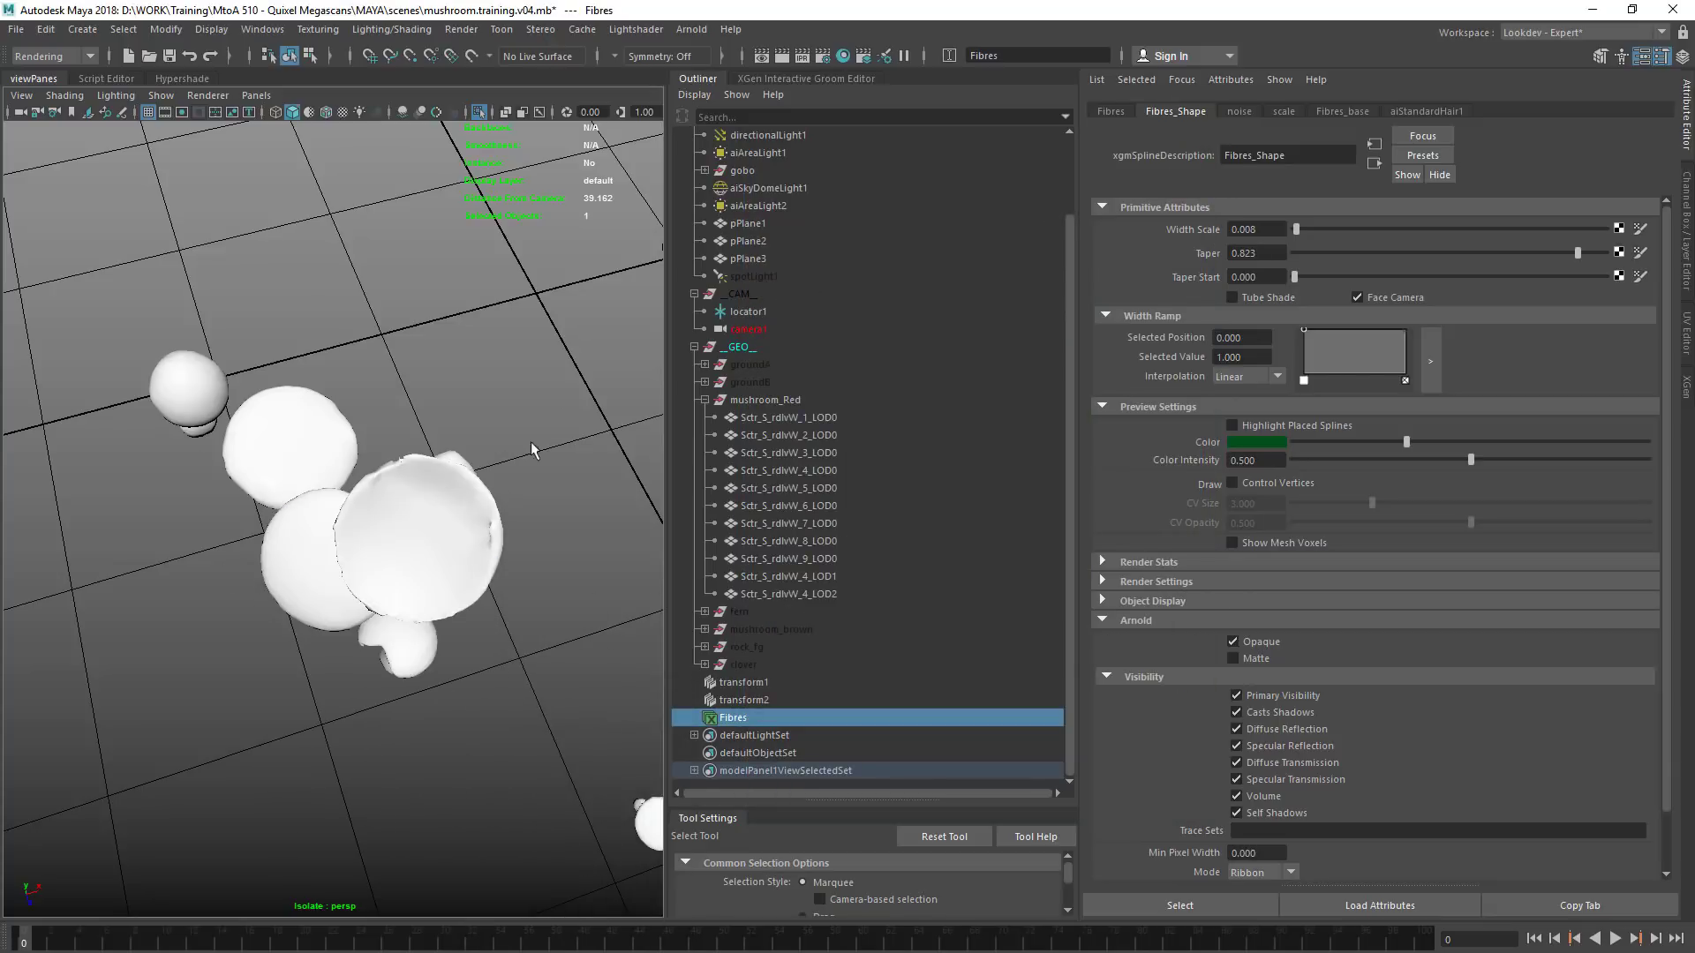
Unhide the groundA, groundB, fern, mushroom_brown, rock_fg and clover geometry groups and save the scene
left_click(702, 399)
left_click_drag(766, 449, 782, 547)
left_click(755, 362)
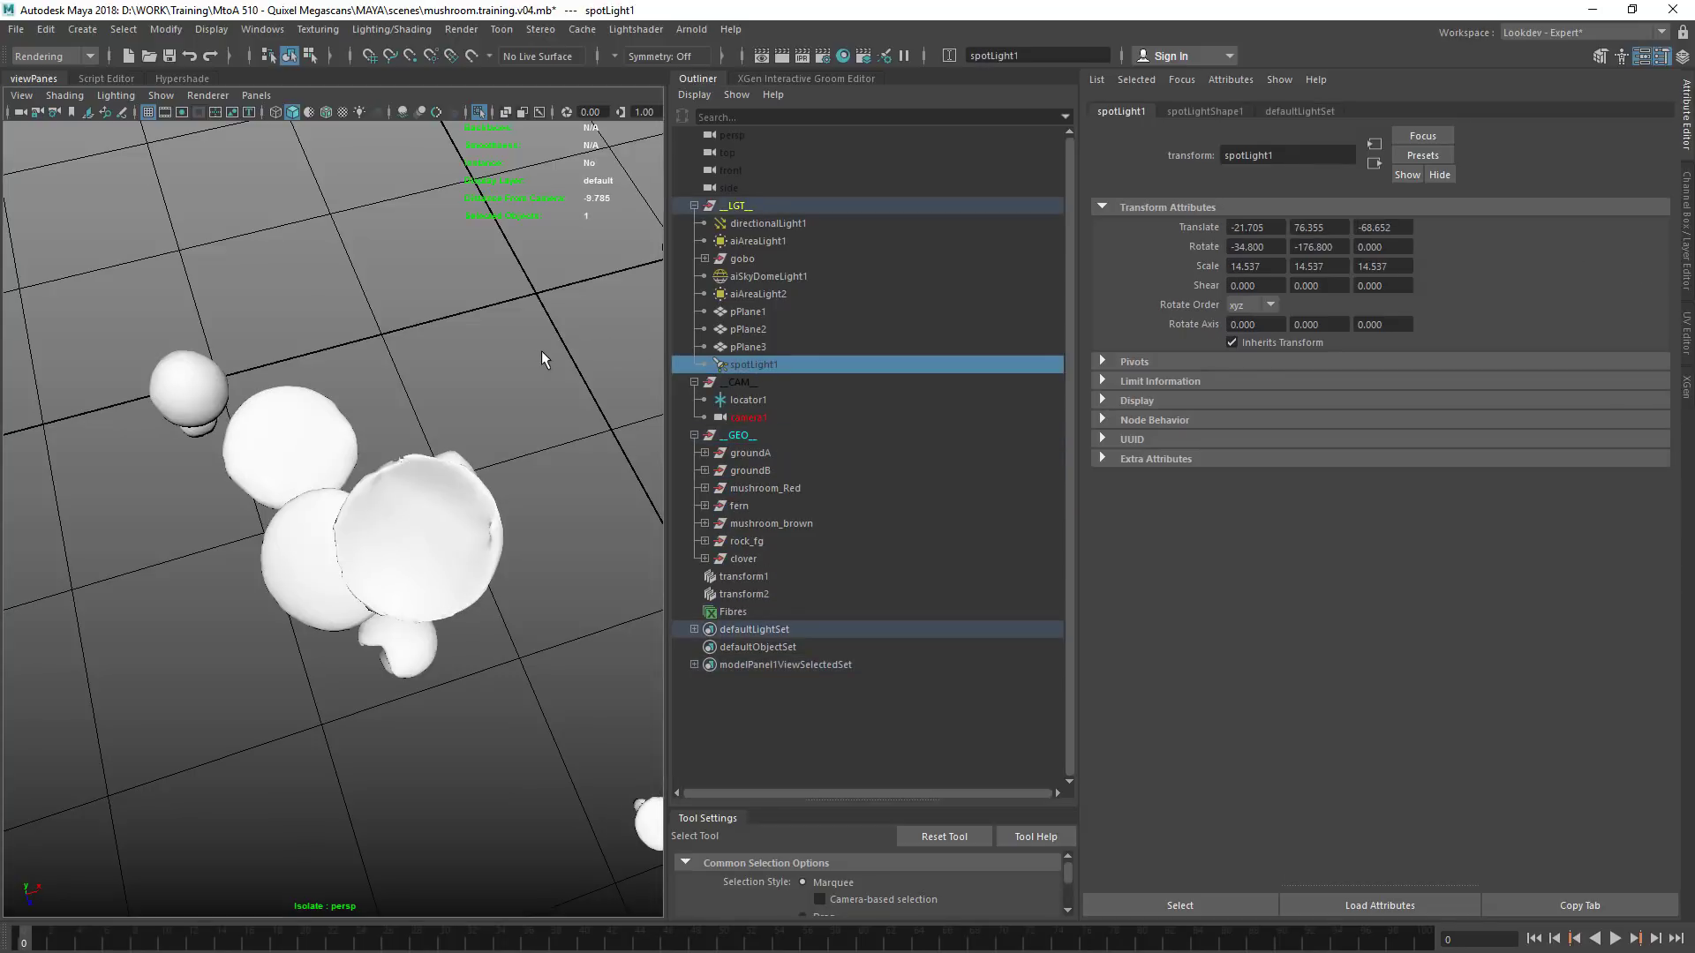
left_click(539, 374)
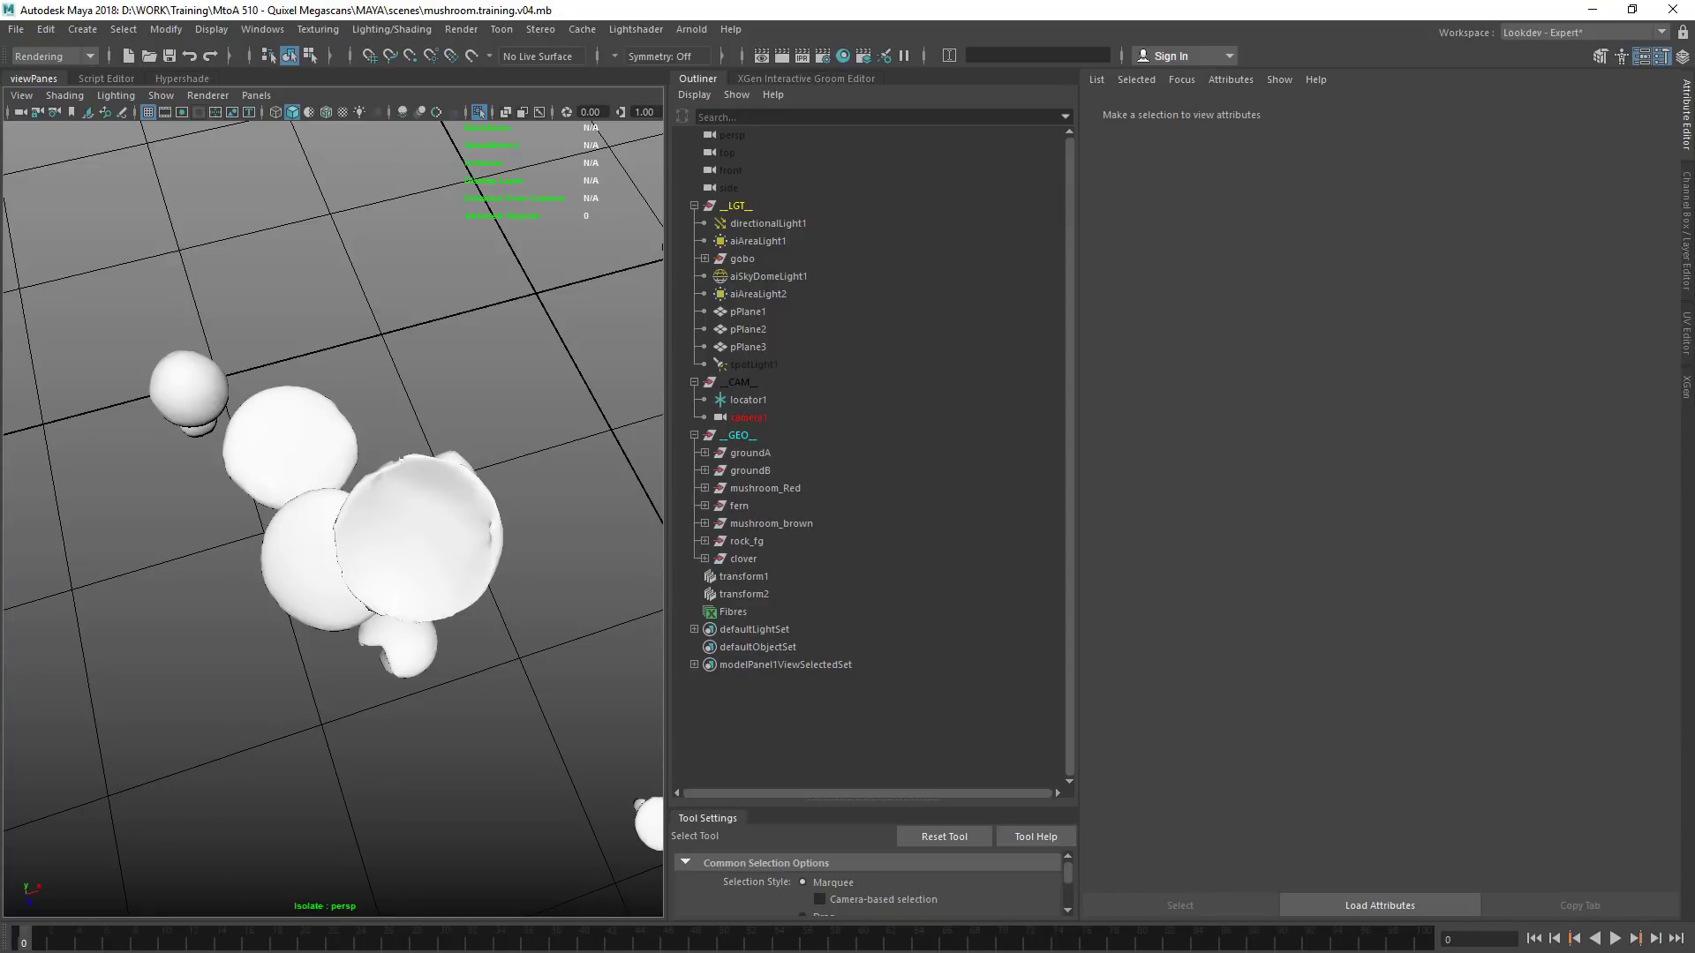
Render the full scene through camera1 in Arnold RenderView with a region over the middle red cap, and shrink the render window
key("alt+Tab")
middle_click_drag(470, 389, 616, 441)
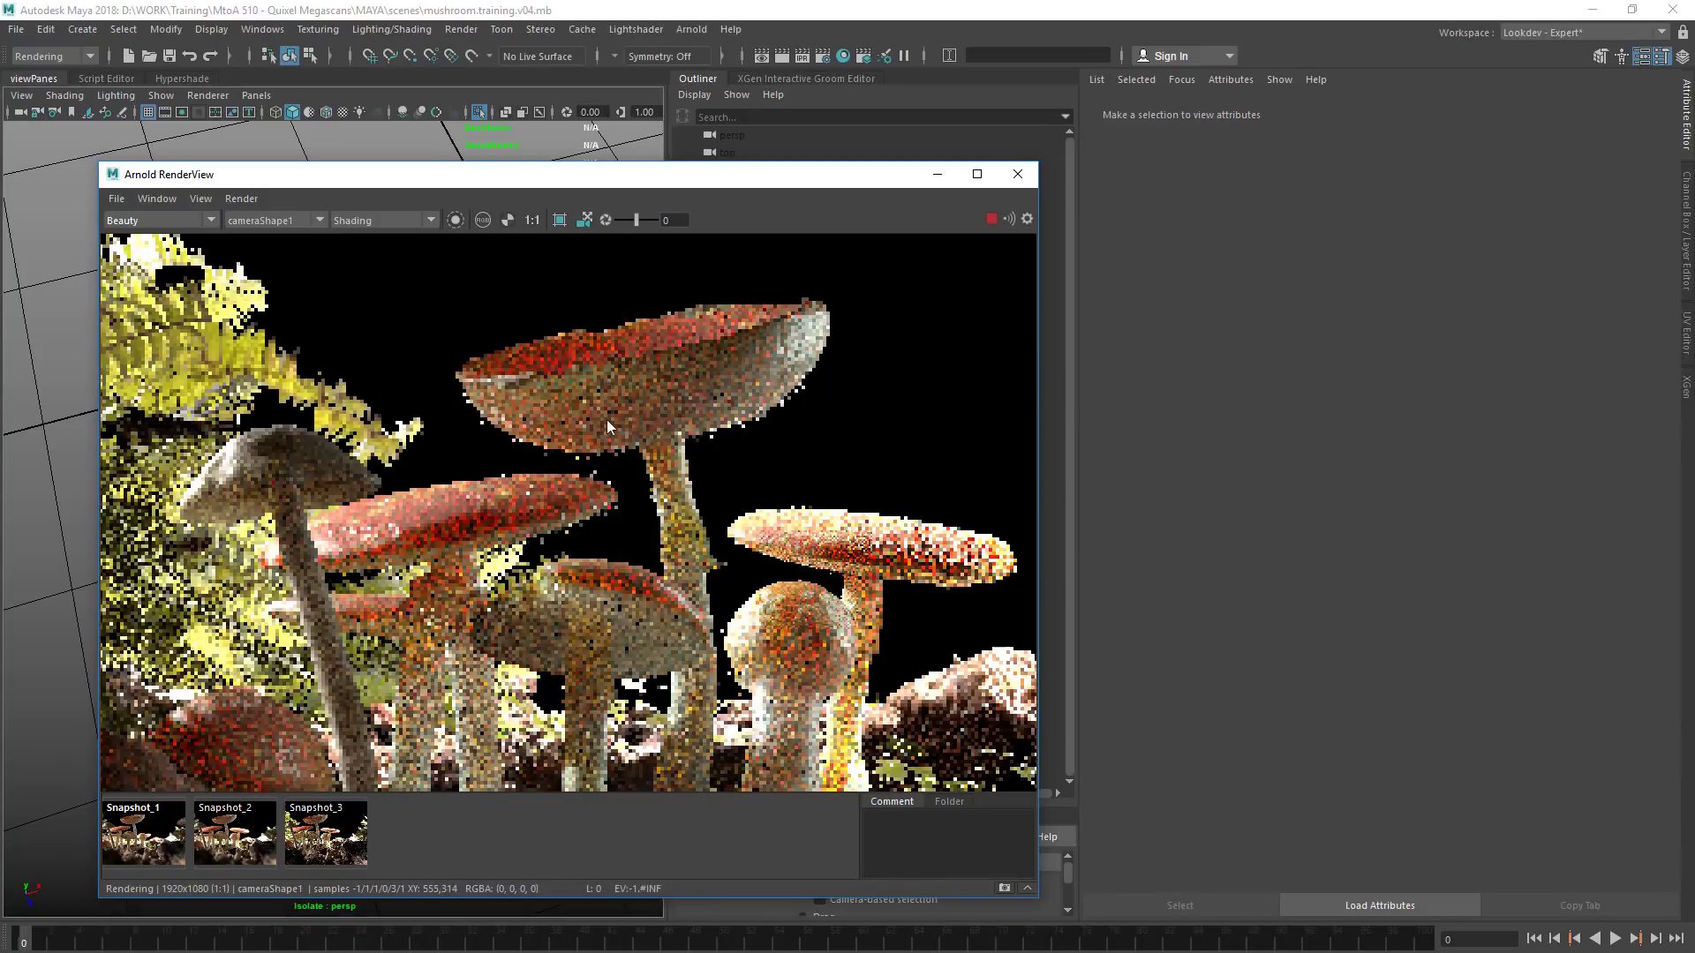
scroll(808, 402, "up", 1)
left_click_drag(502, 430, 610, 531)
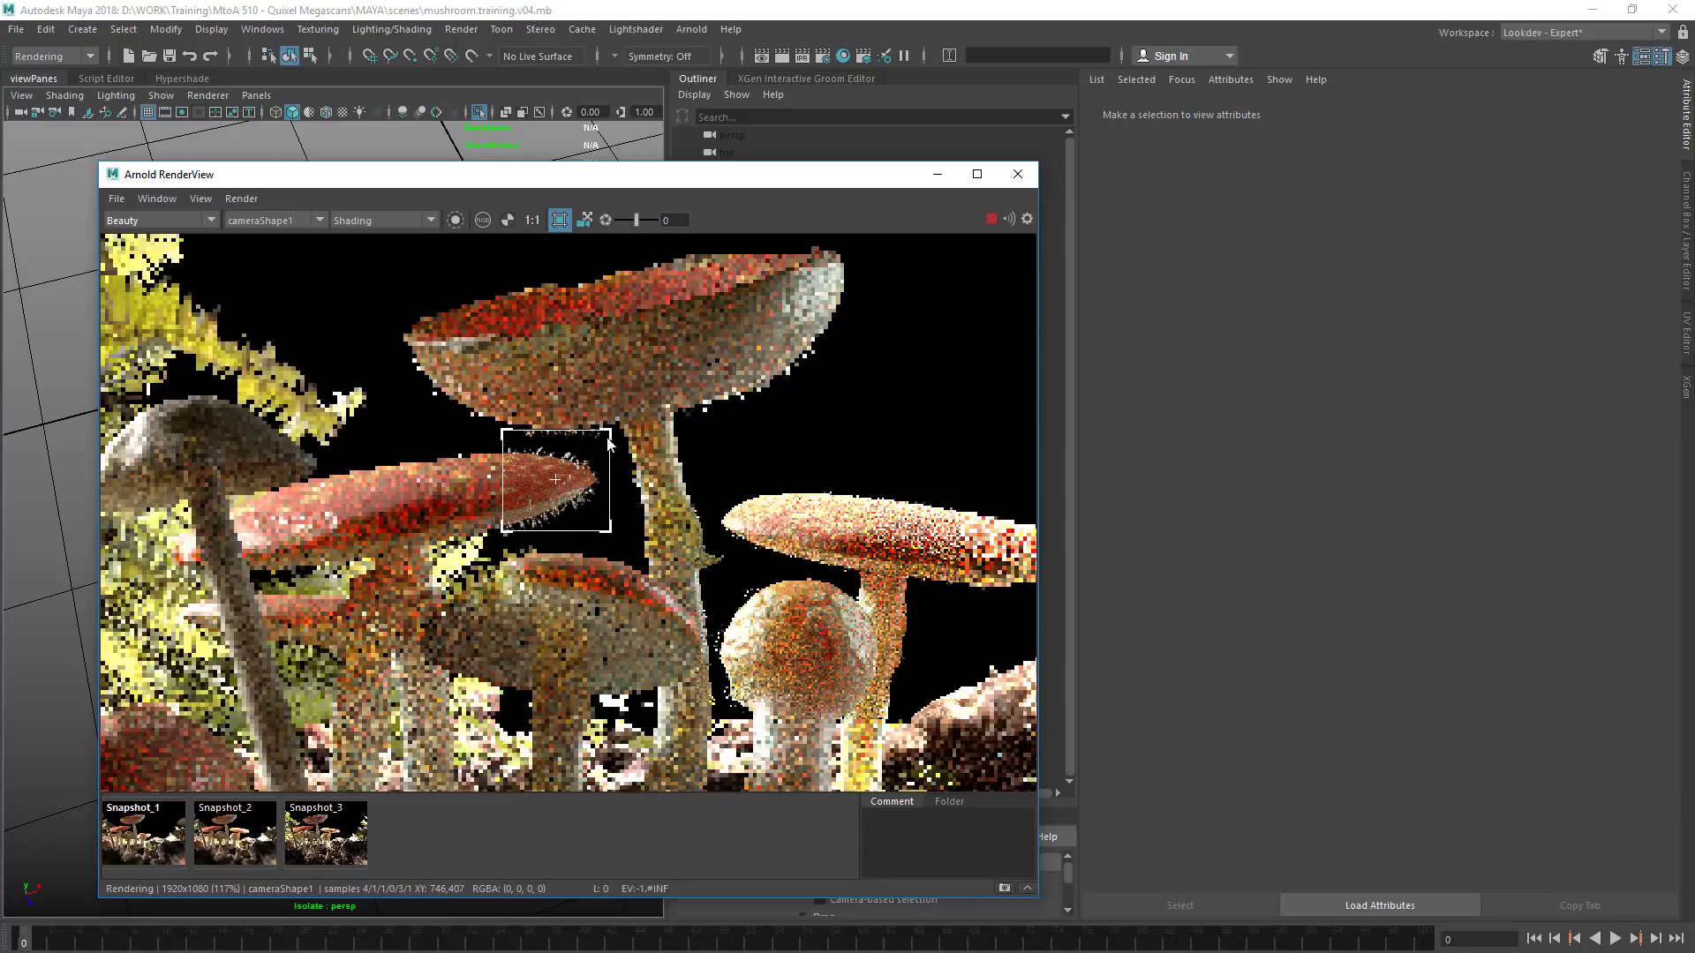
left_click_drag(502, 532, 400, 591)
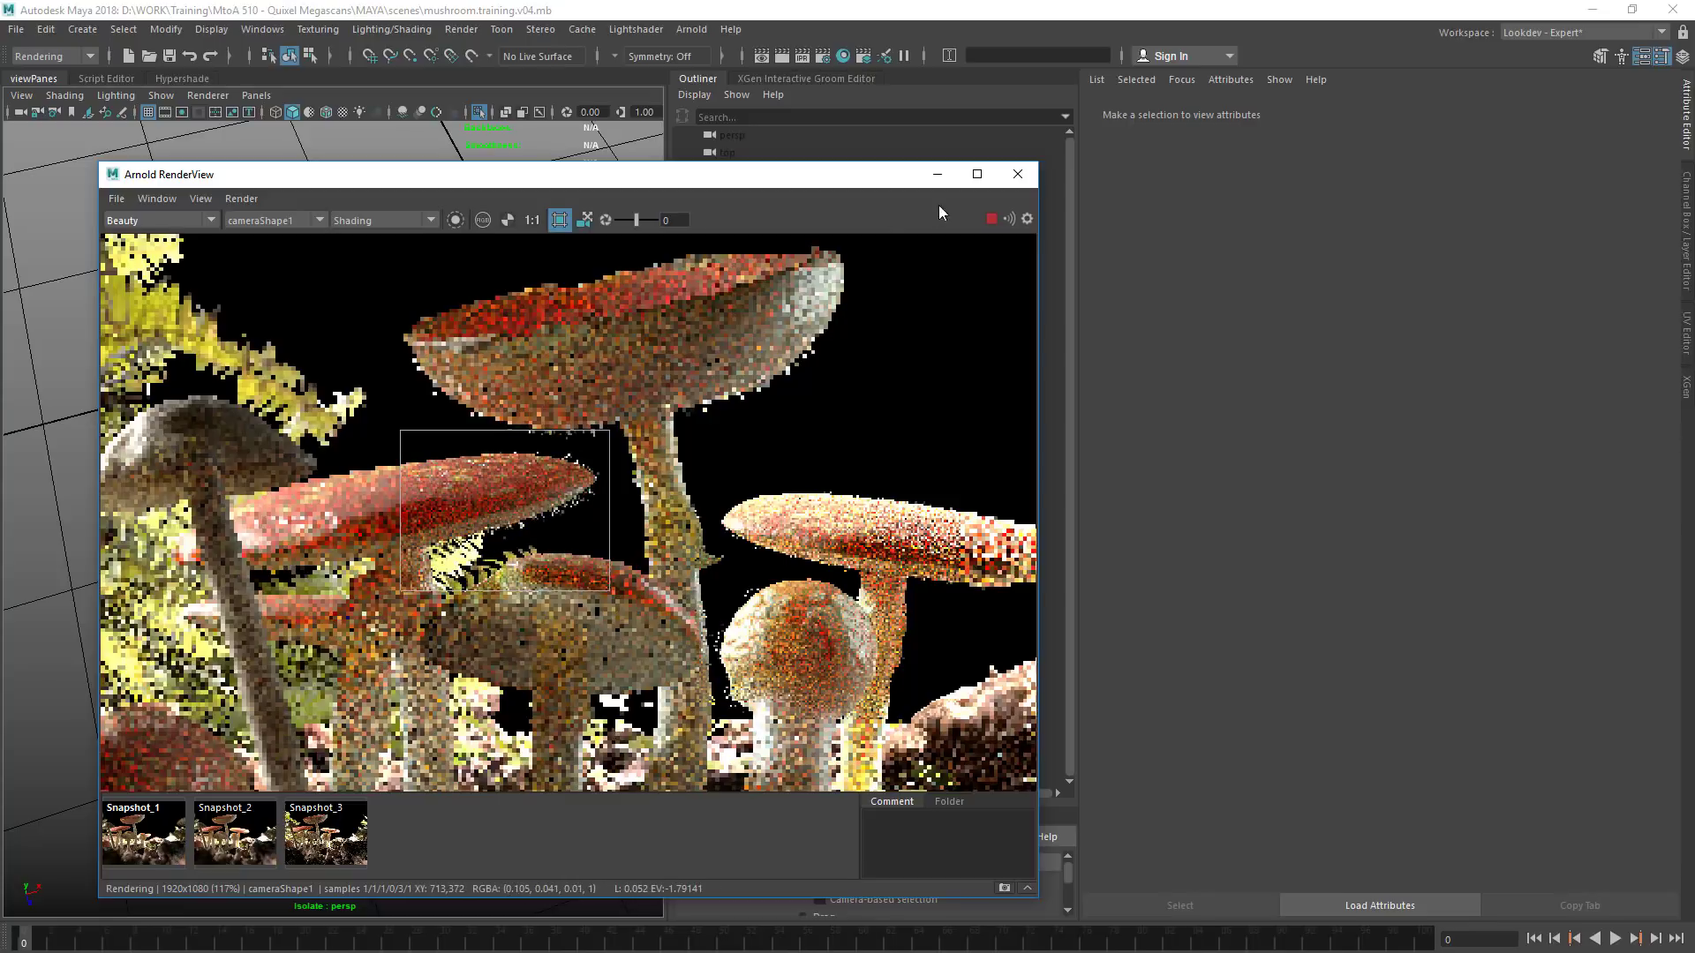
mouse_move(790, 182)
left_mouse_down()
mouse_move(528, 201)
mouse_move(579, 178)
mouse_move(792, 167)
left_mouse_up()
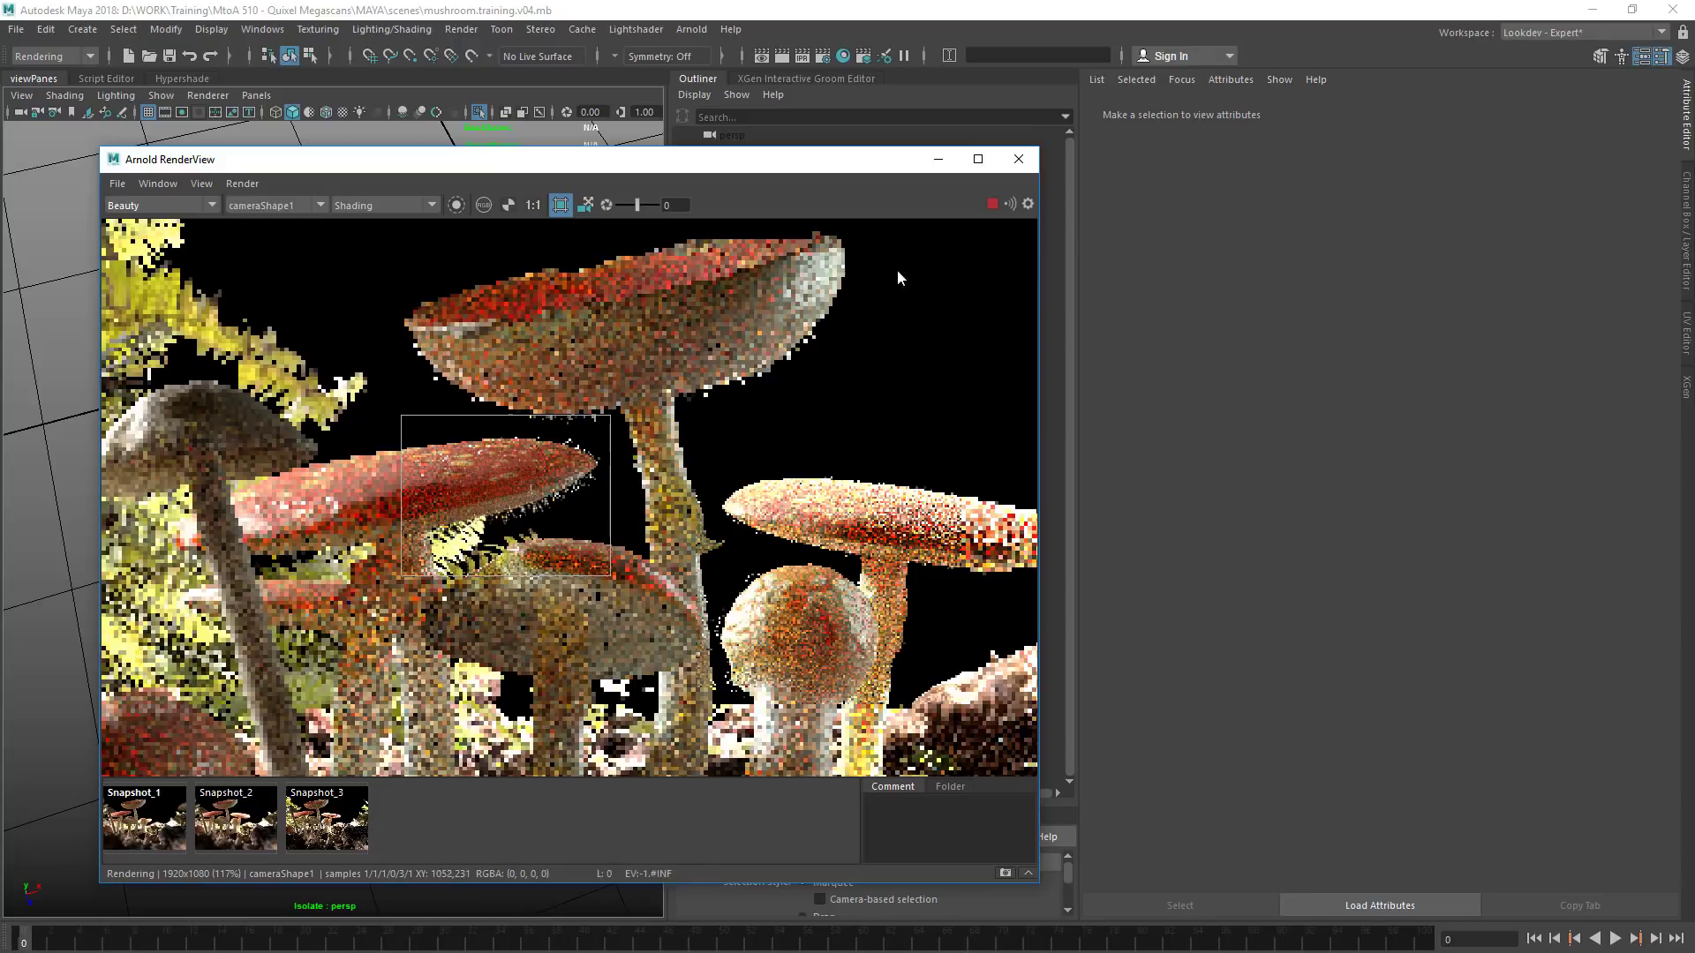
left_click_drag(1038, 149, 616, 251)
left_click_drag(442, 264, 434, 159)
Set the Arnold Camera (AA) samples to 6 and the SSS samples to 2 in the render settings
left_click(825, 56)
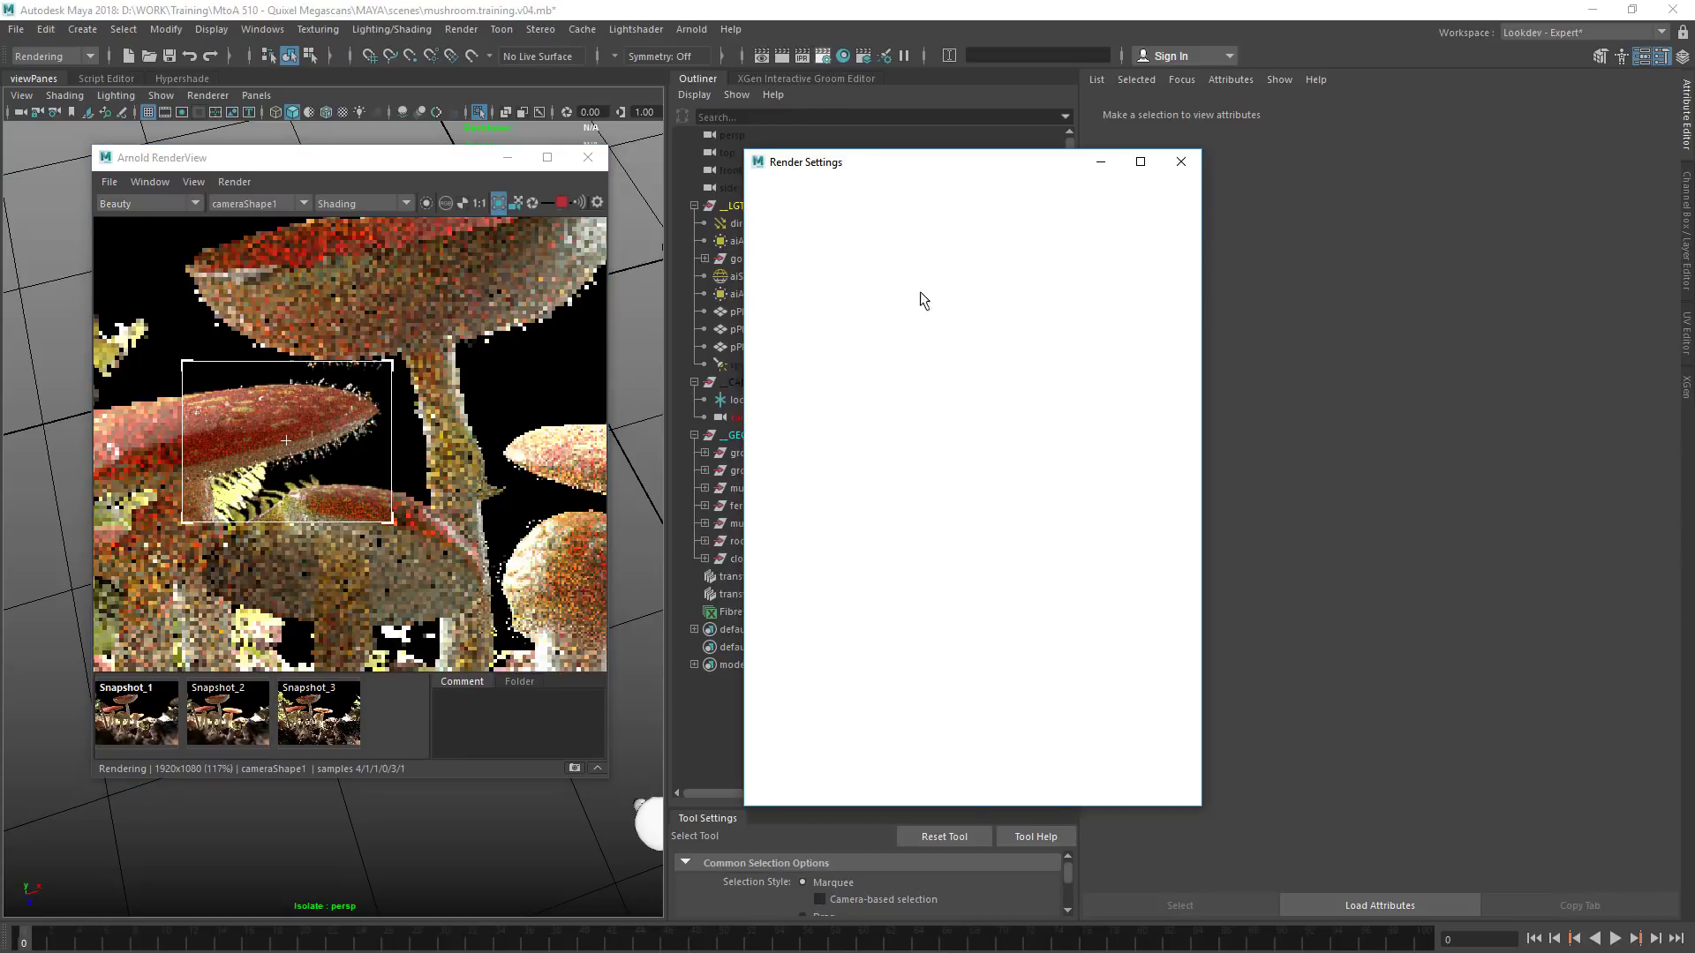
left_click(855, 256)
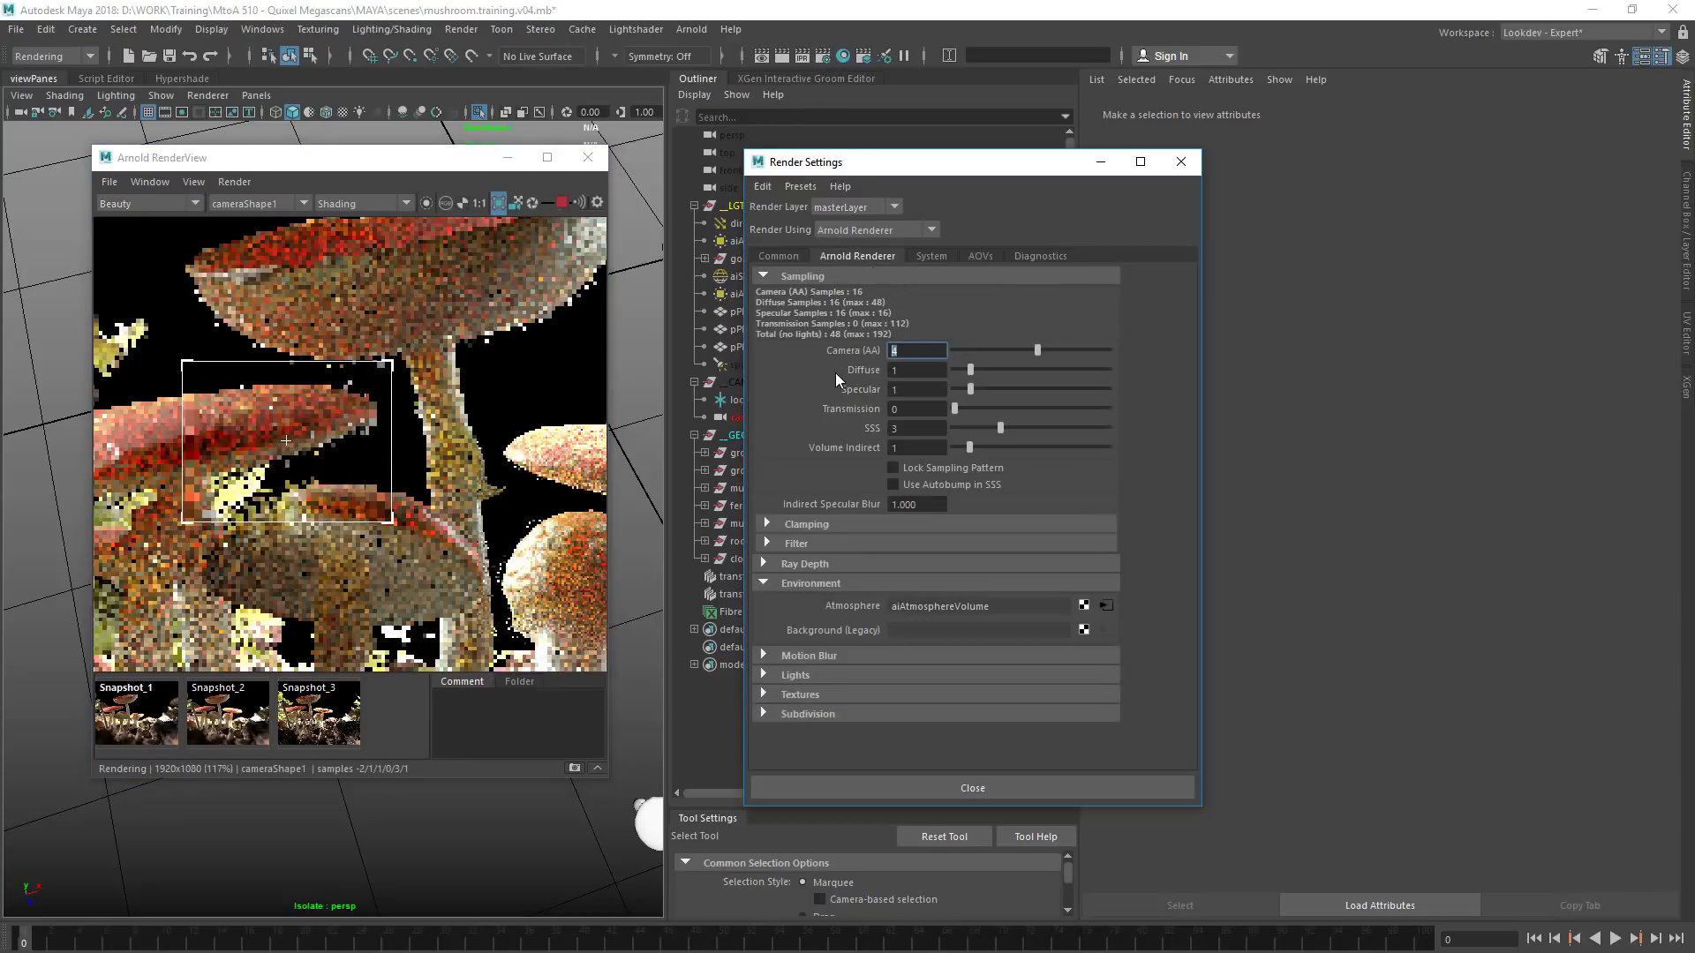
key("Tab")
key("Tab")
key("Tab")
key("Tab")
type("2")
key("Return")
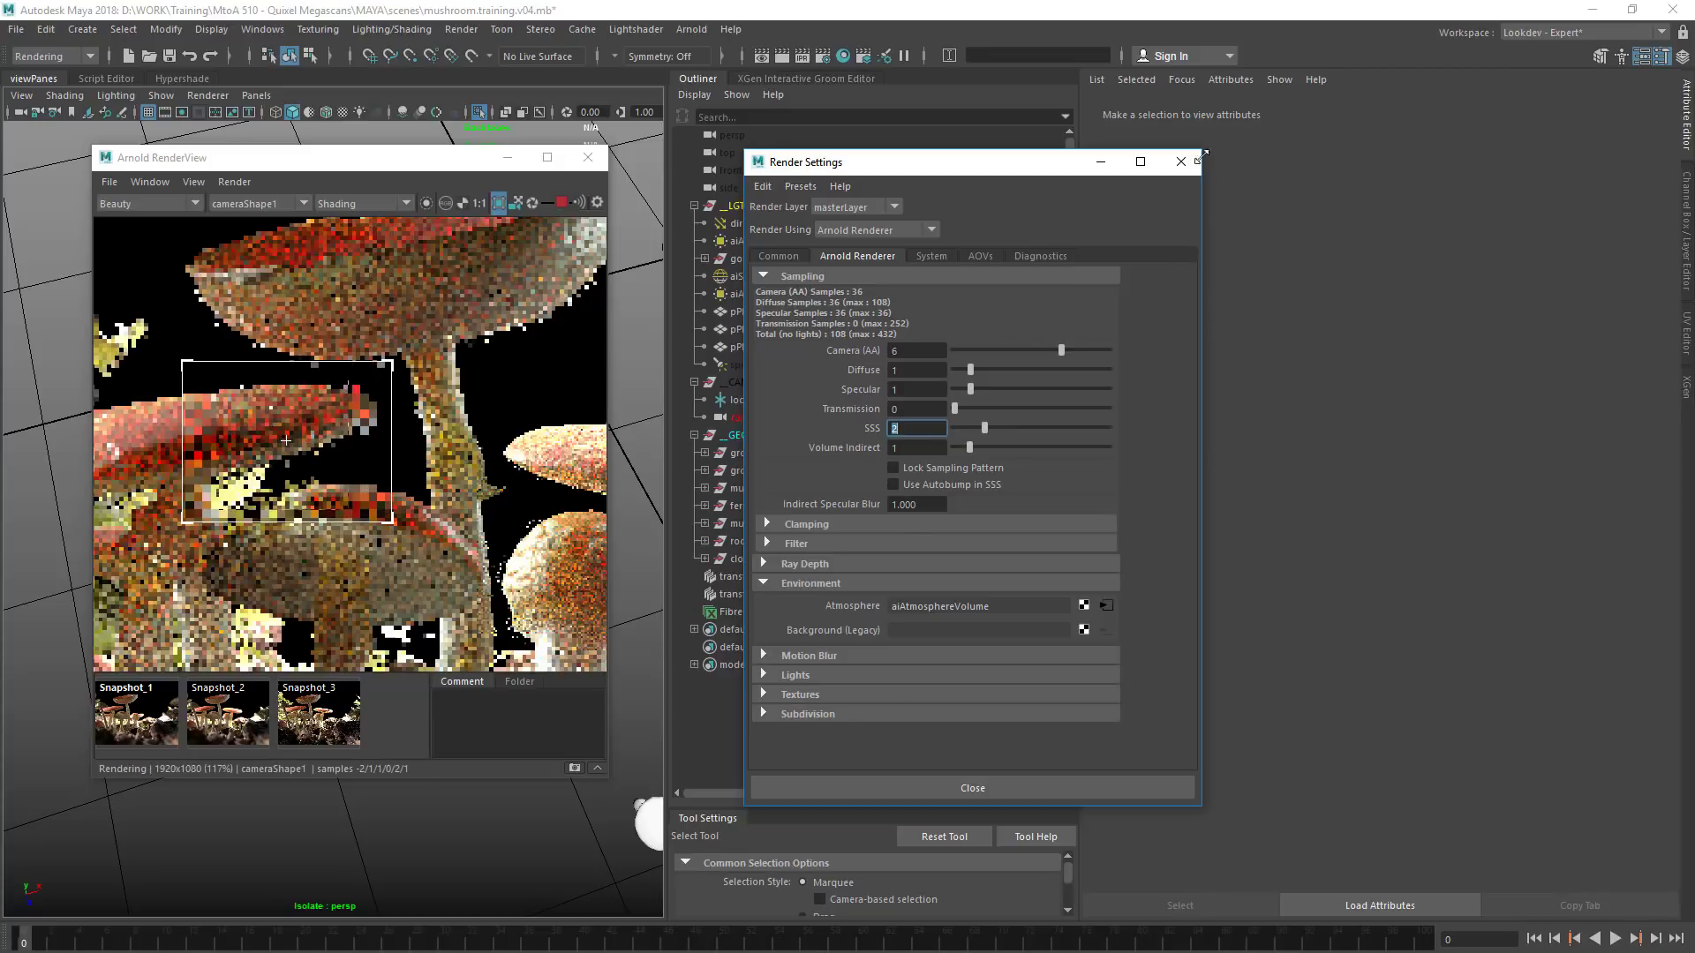
left_click(1181, 162)
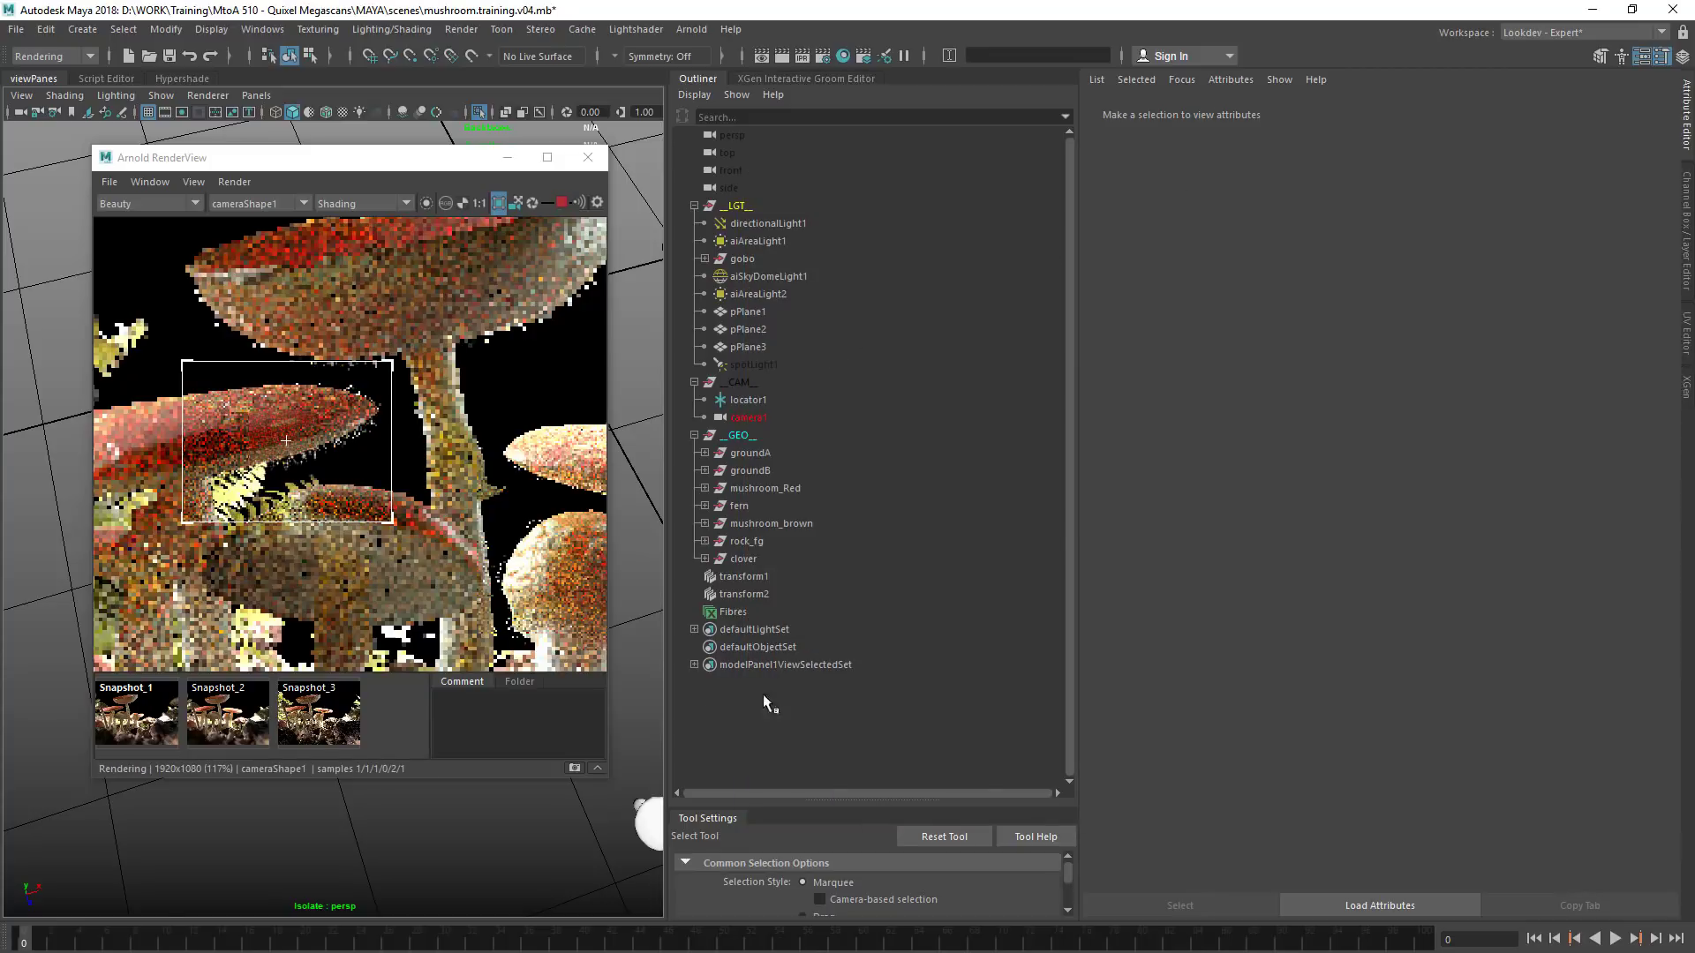
Set the Fibres_base density multiplier to 20
left_click(818, 79)
left_click(811, 242)
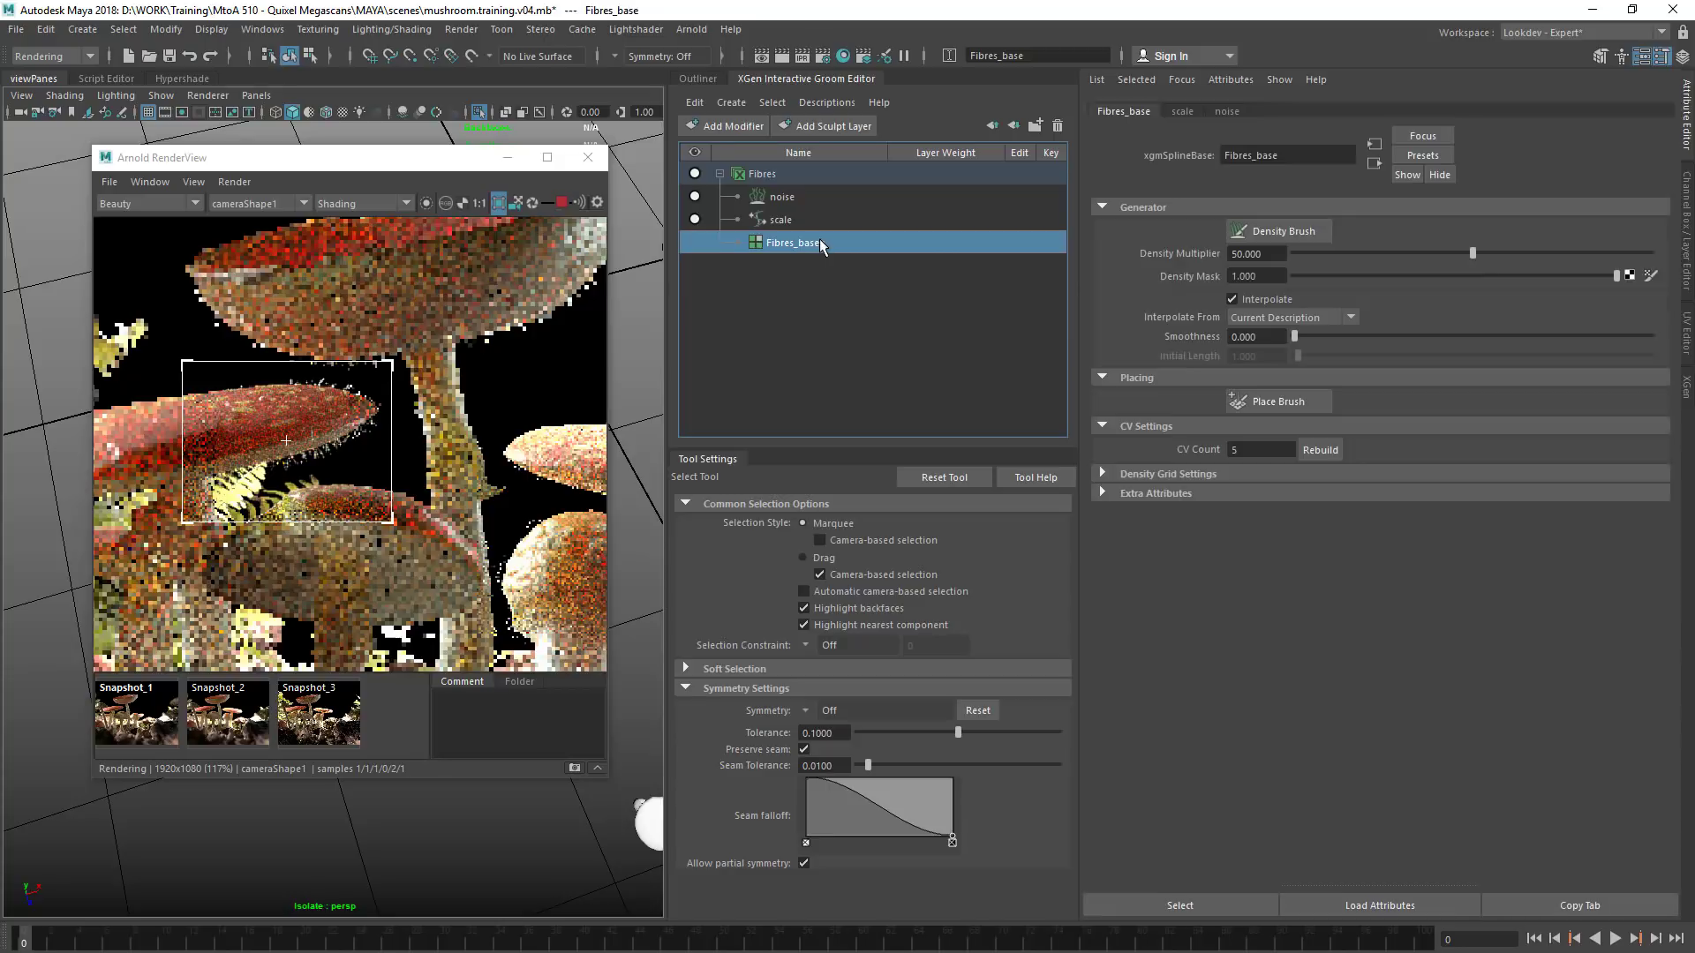
left_click(1258, 253)
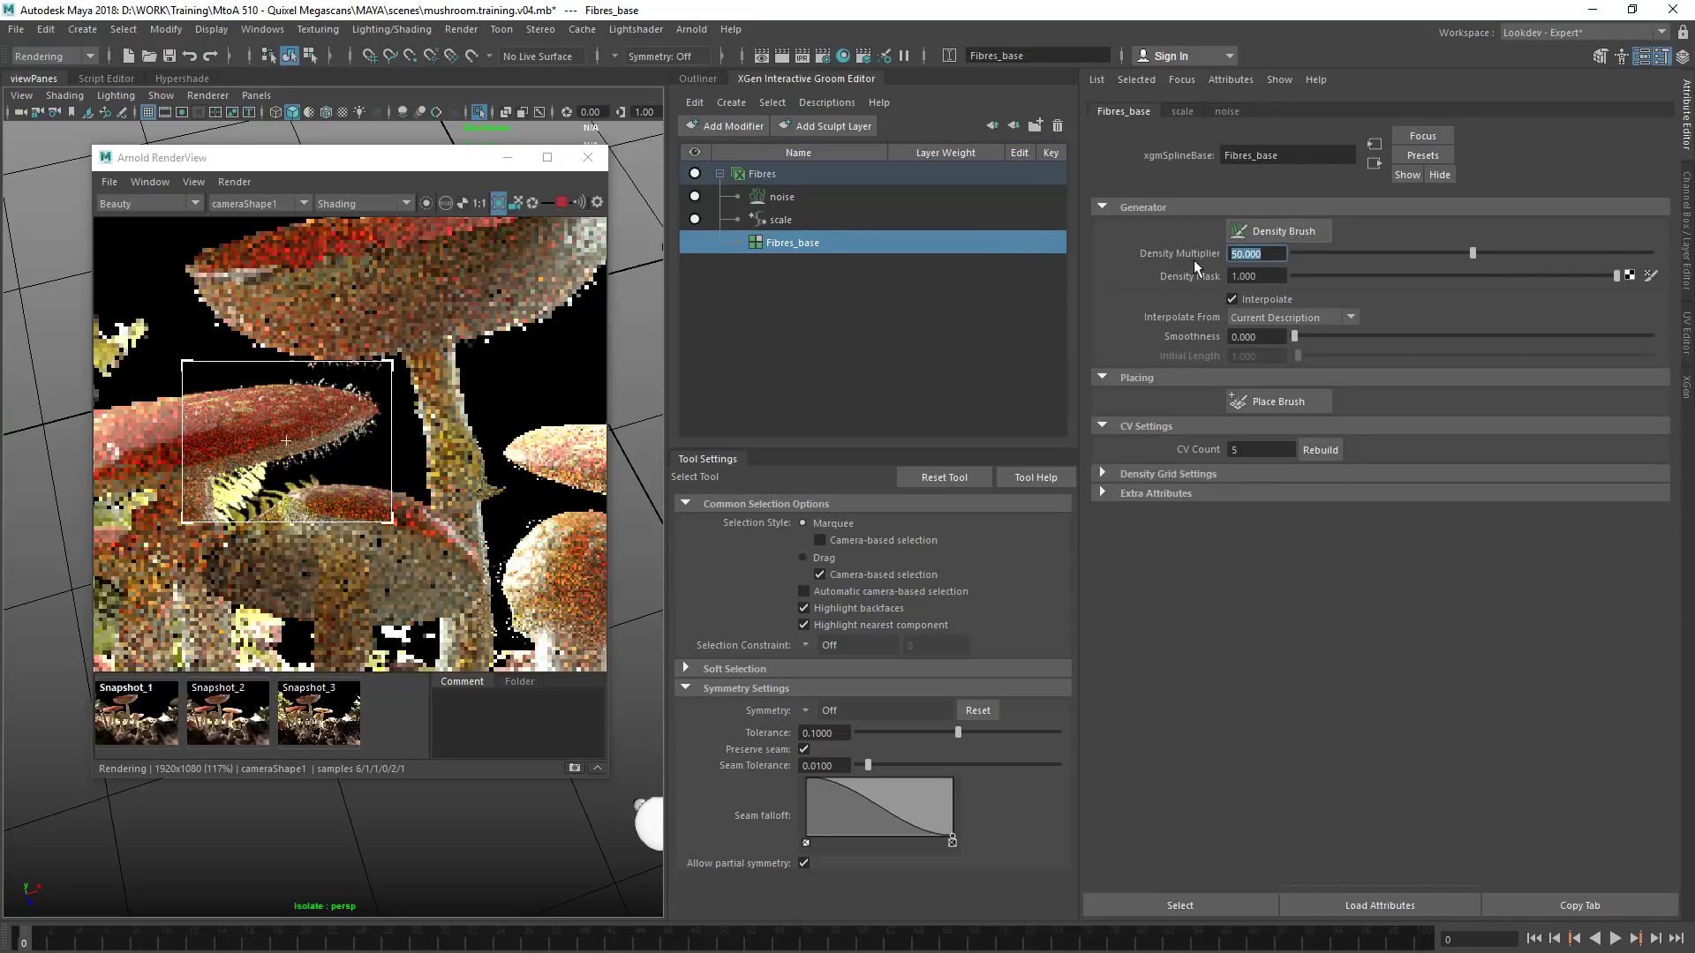
type("20")
key("Return")
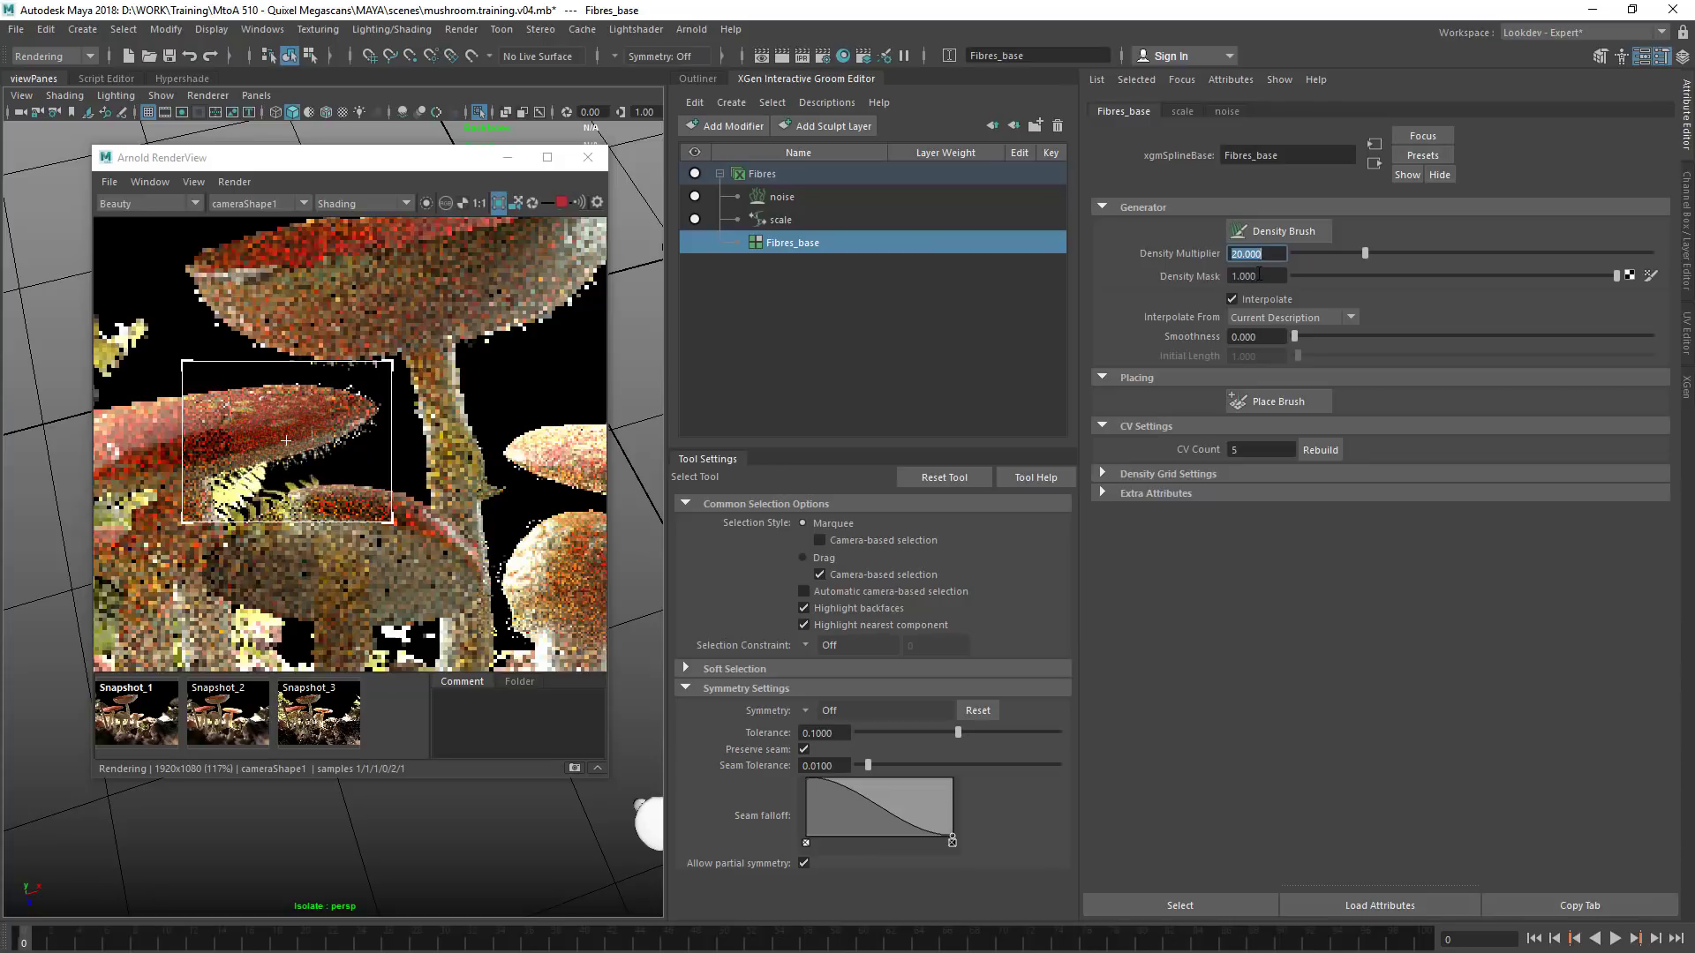
Set the Fibres scale modifier to 0.050
left_click(791, 219)
left_click(1252, 270)
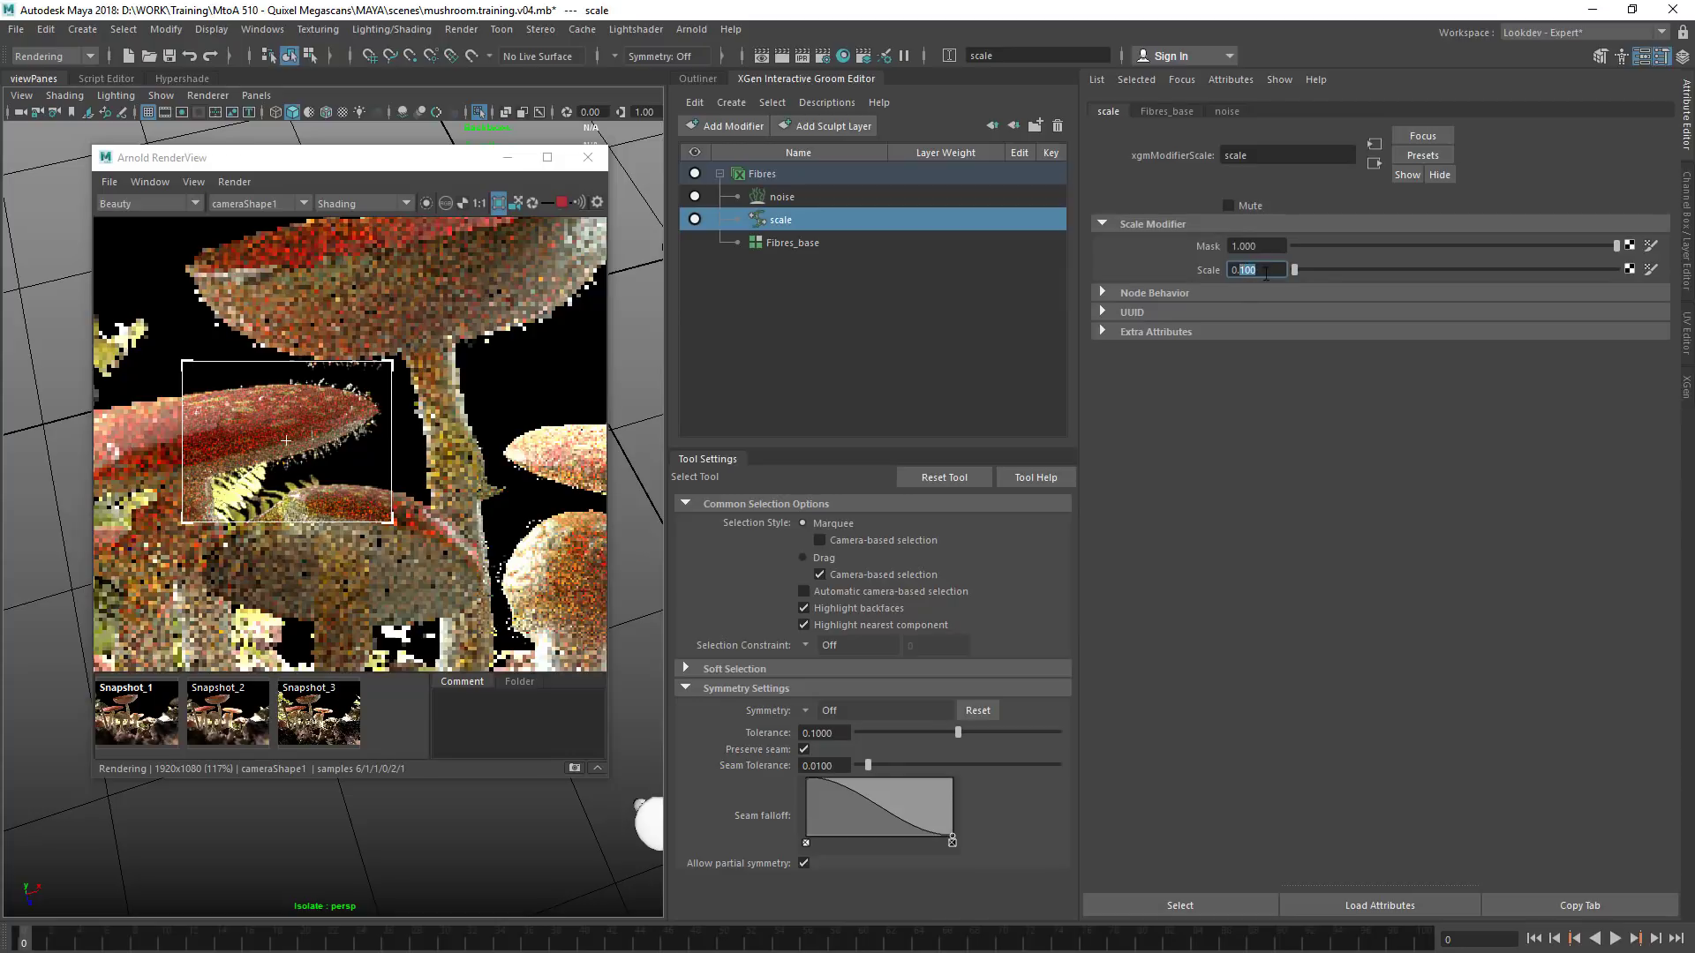
type("050")
key("Return")
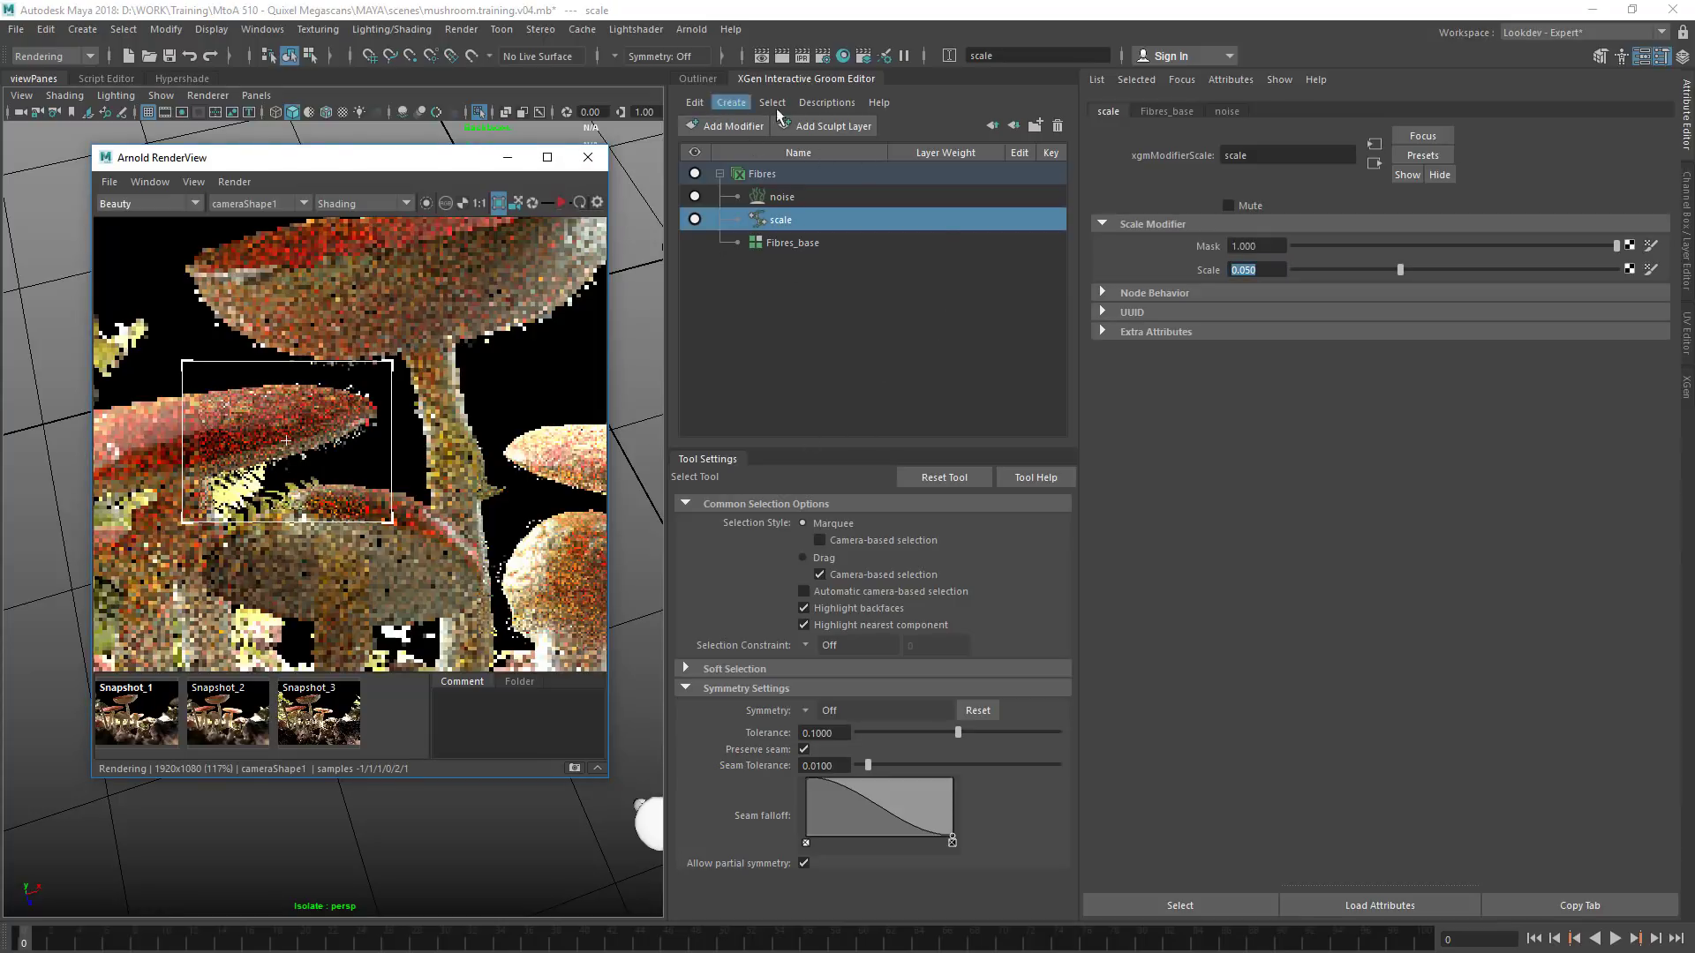
Set the Width Scale of the Fibres description shape to 0.004
left_click(700, 79)
left_click(760, 613)
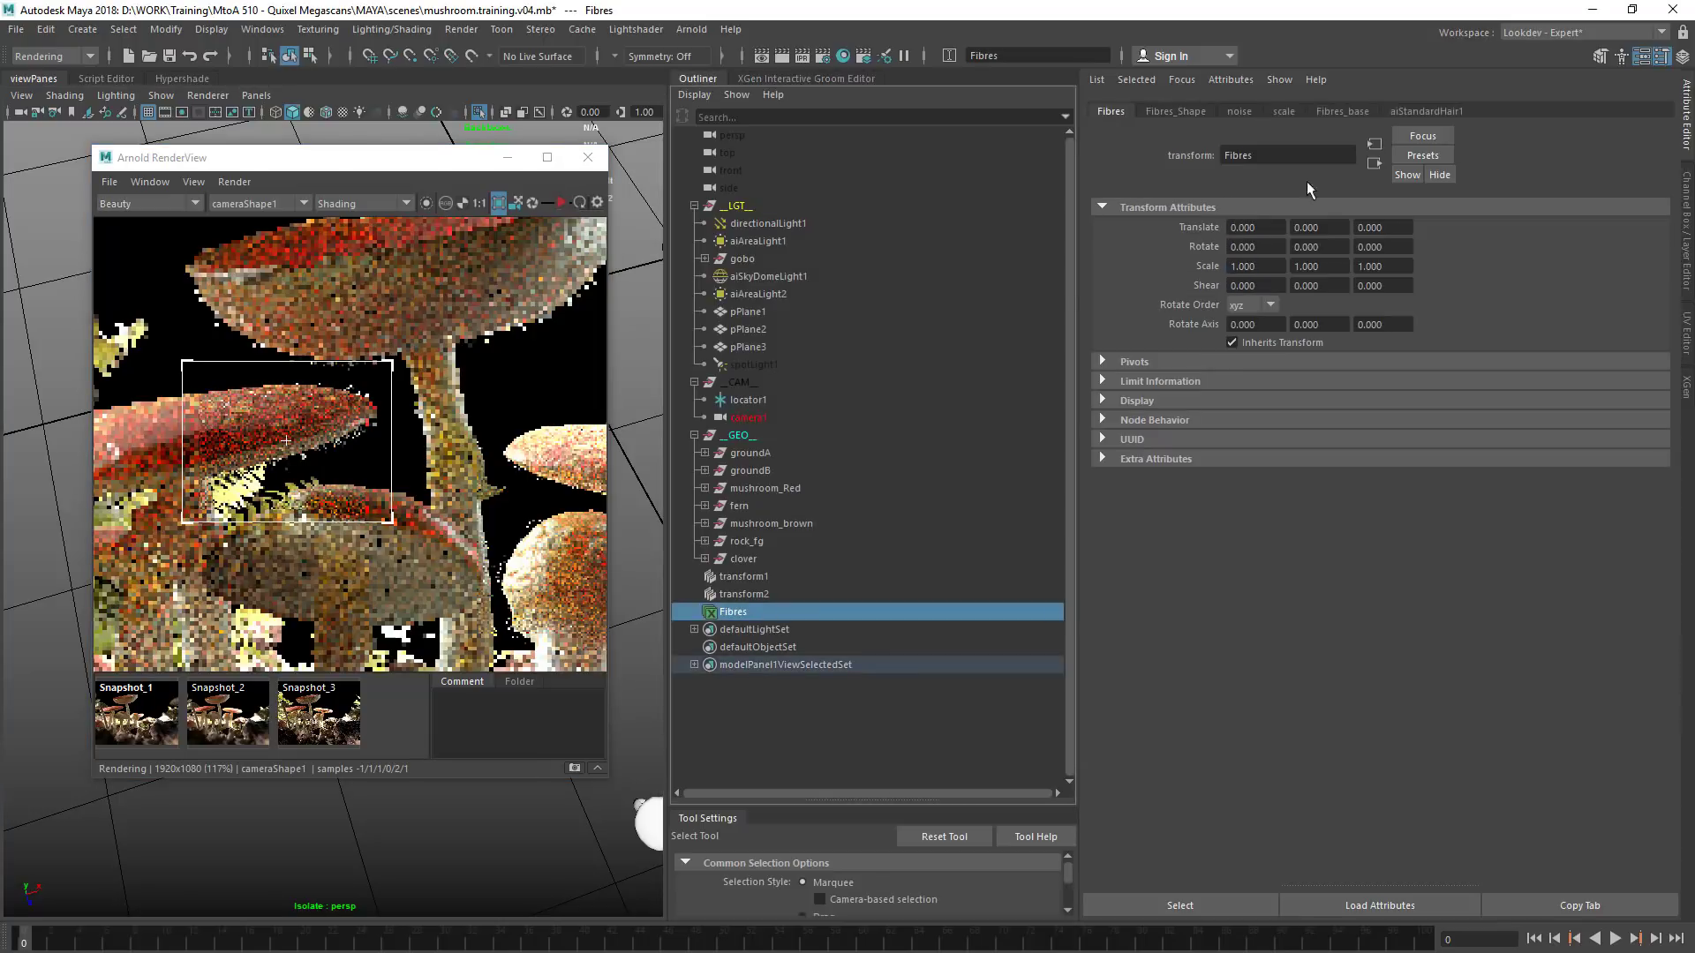
left_click(1183, 113)
left_click(1266, 232)
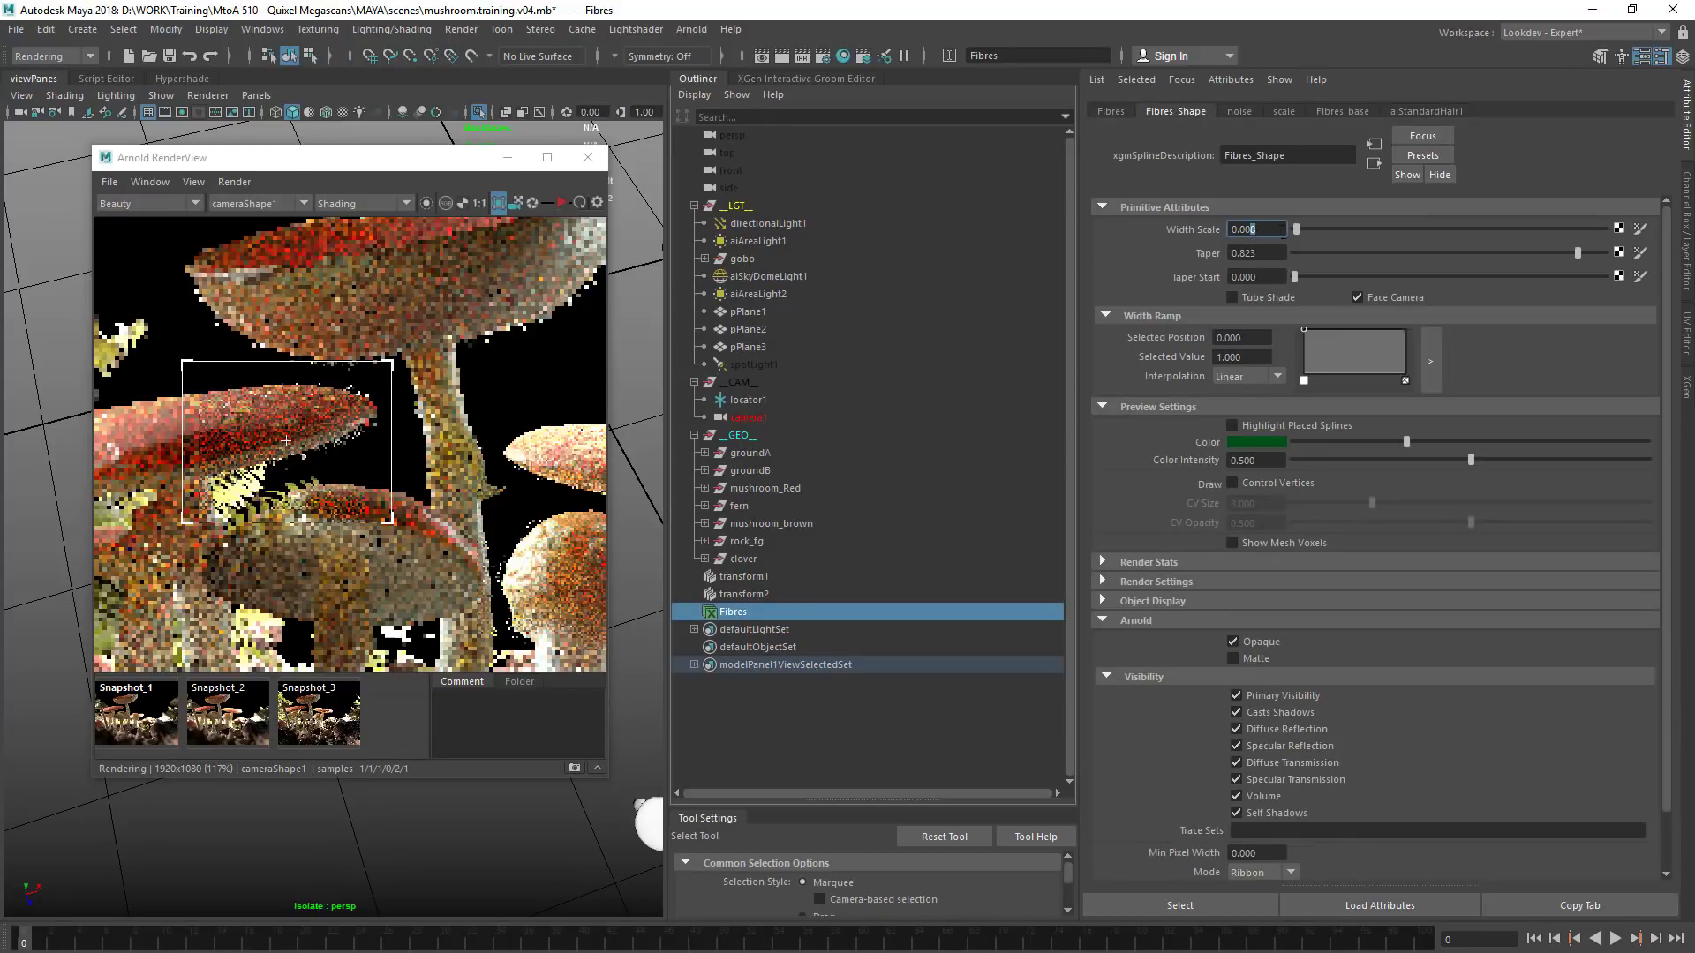
type("0.0045")
key("Return")
Update the full scene in Arnold RenderView and render a region around the tallest red mushroom's cap and upper stem
left_click_drag(438, 159, 601, 128)
left_click(400, 151)
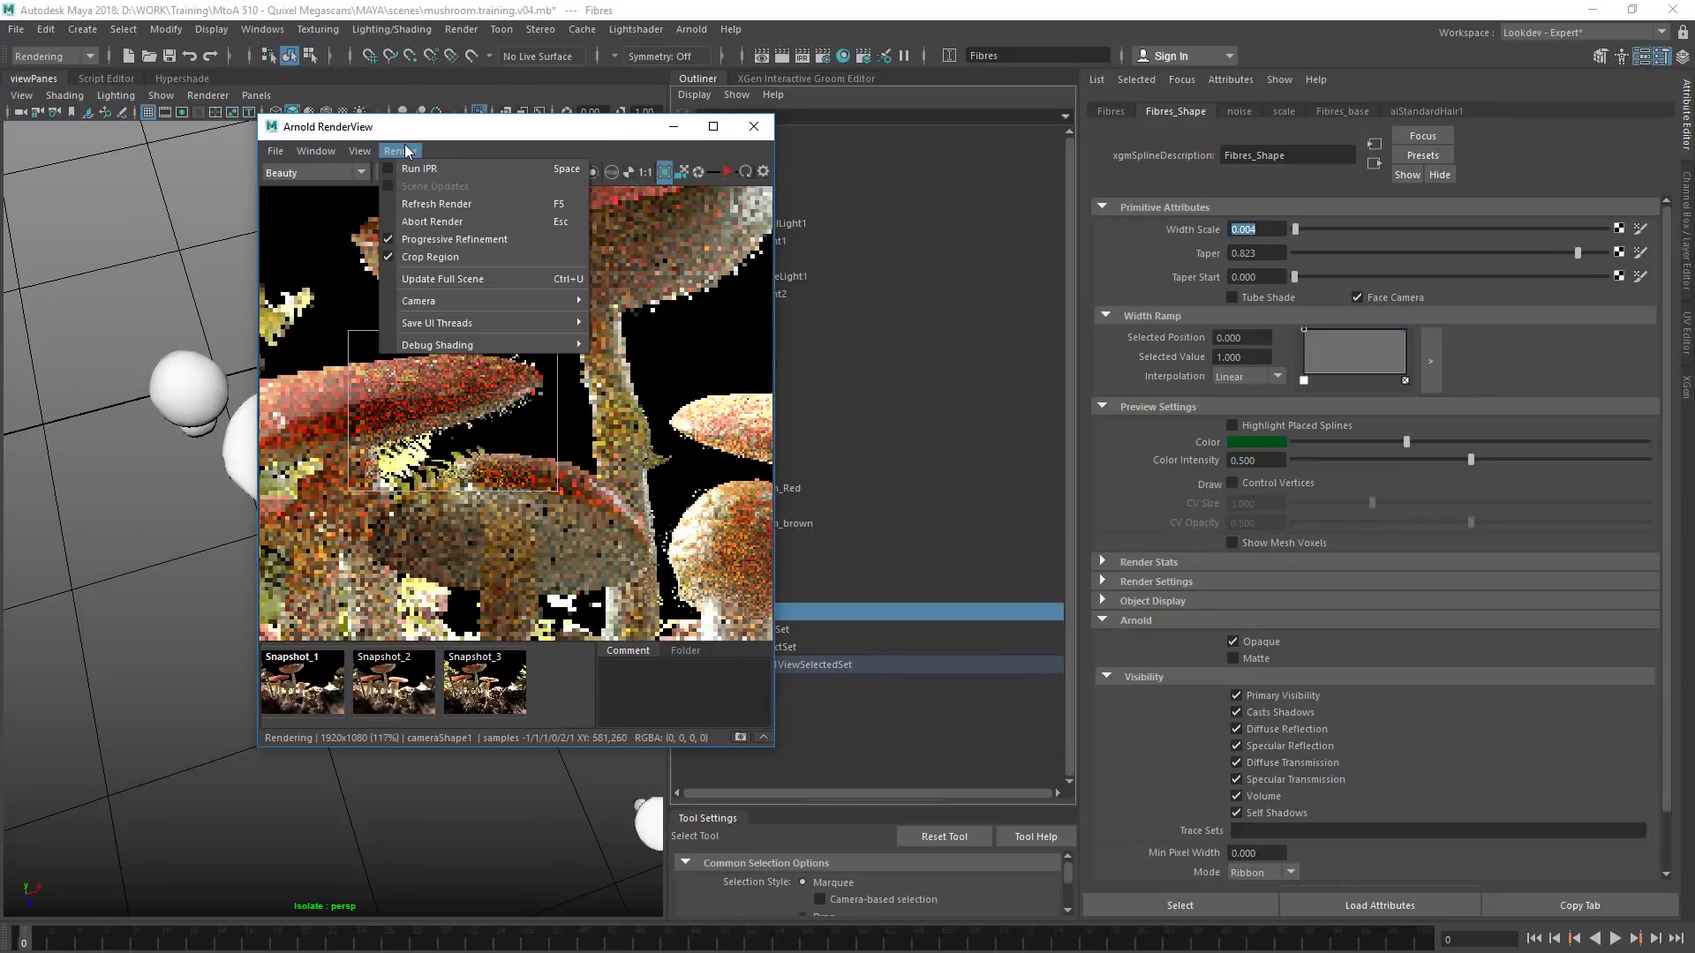
left_click(460, 289)
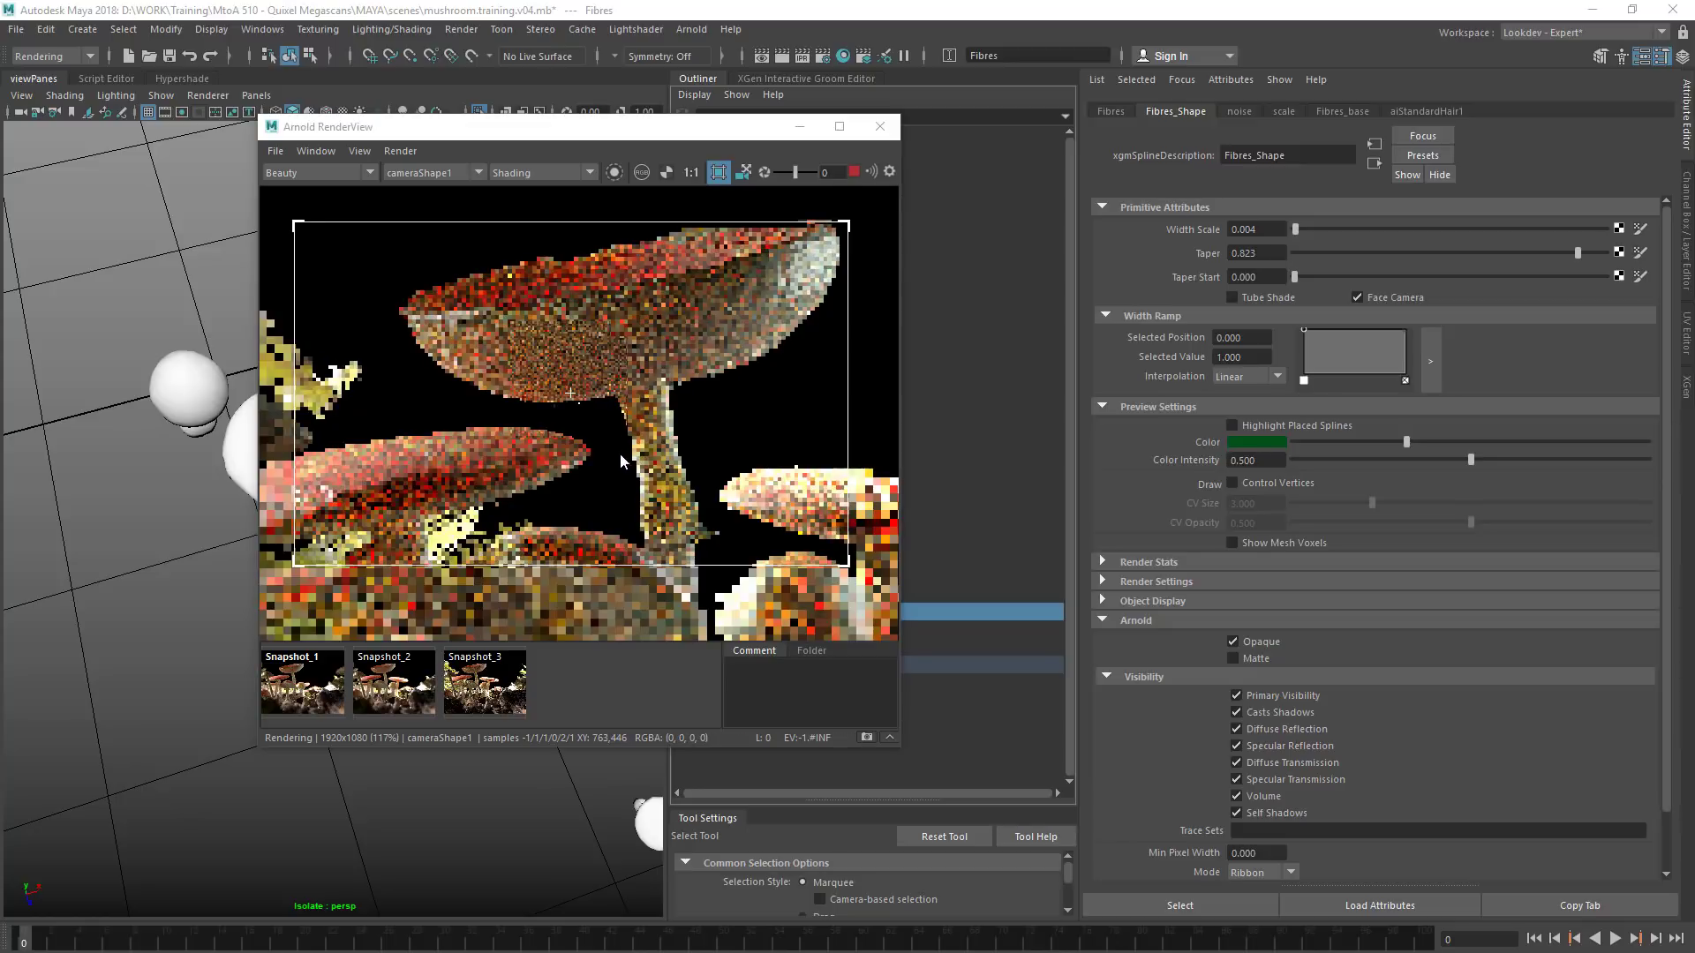
Move the render window clear of the Outliner and lower the opacity of the aiStandardHair1 material to a darker grey
left_click_drag(674, 132, 447, 230)
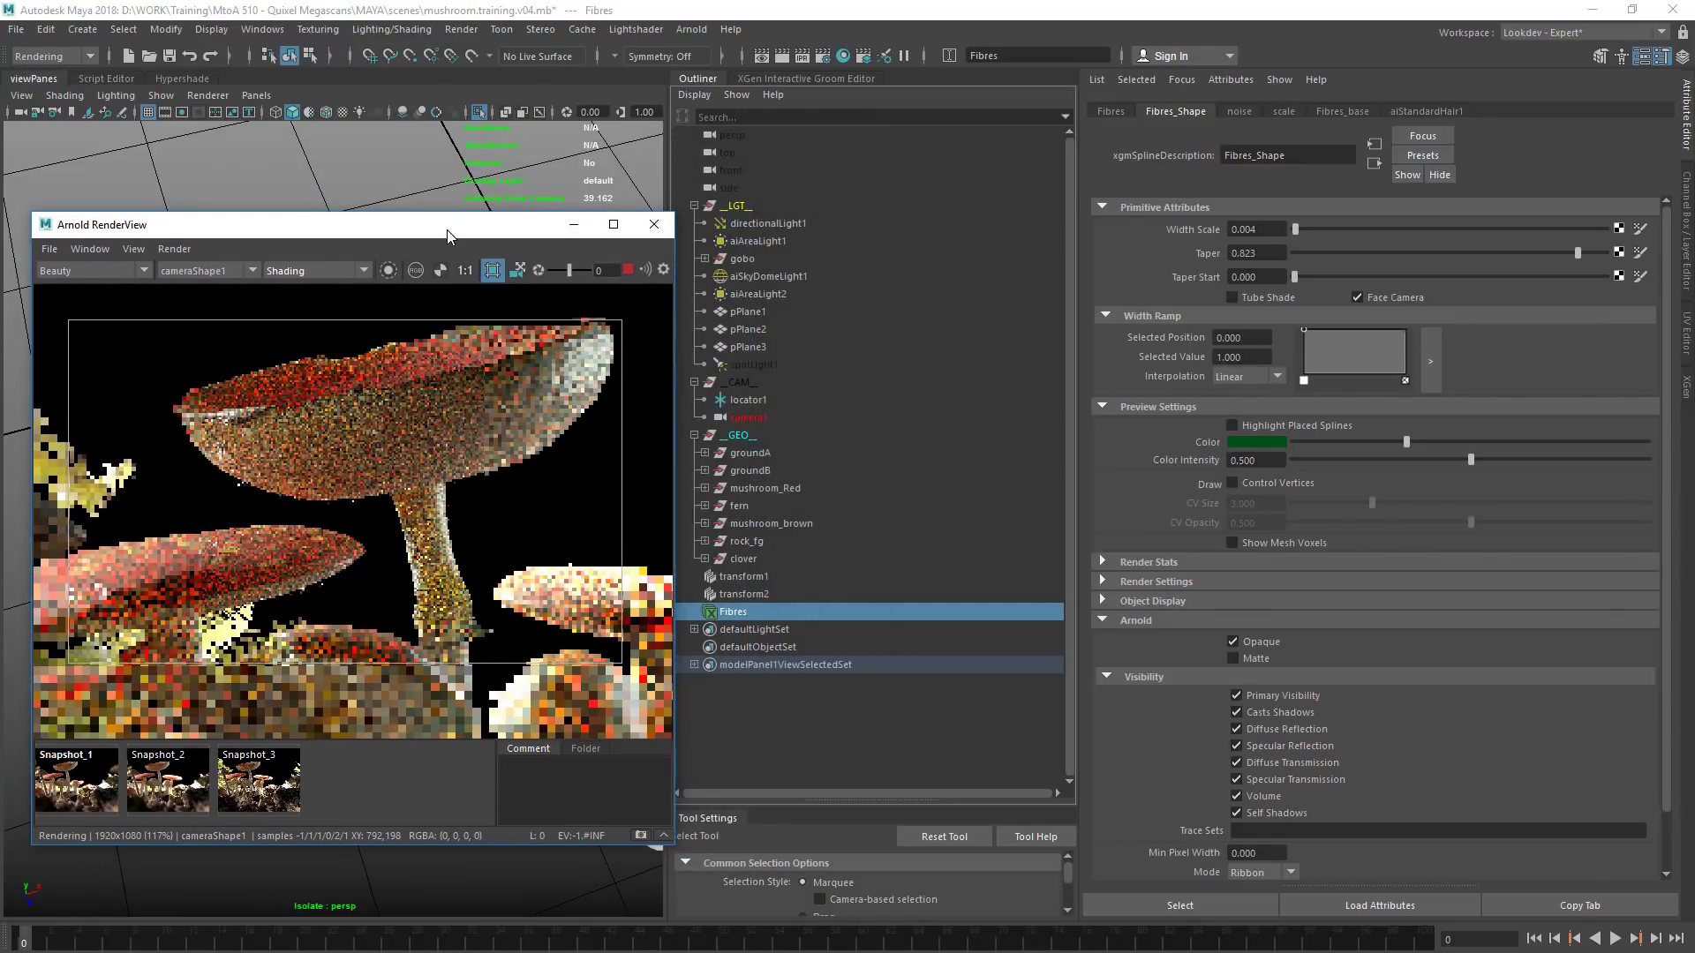
left_click(1437, 110)
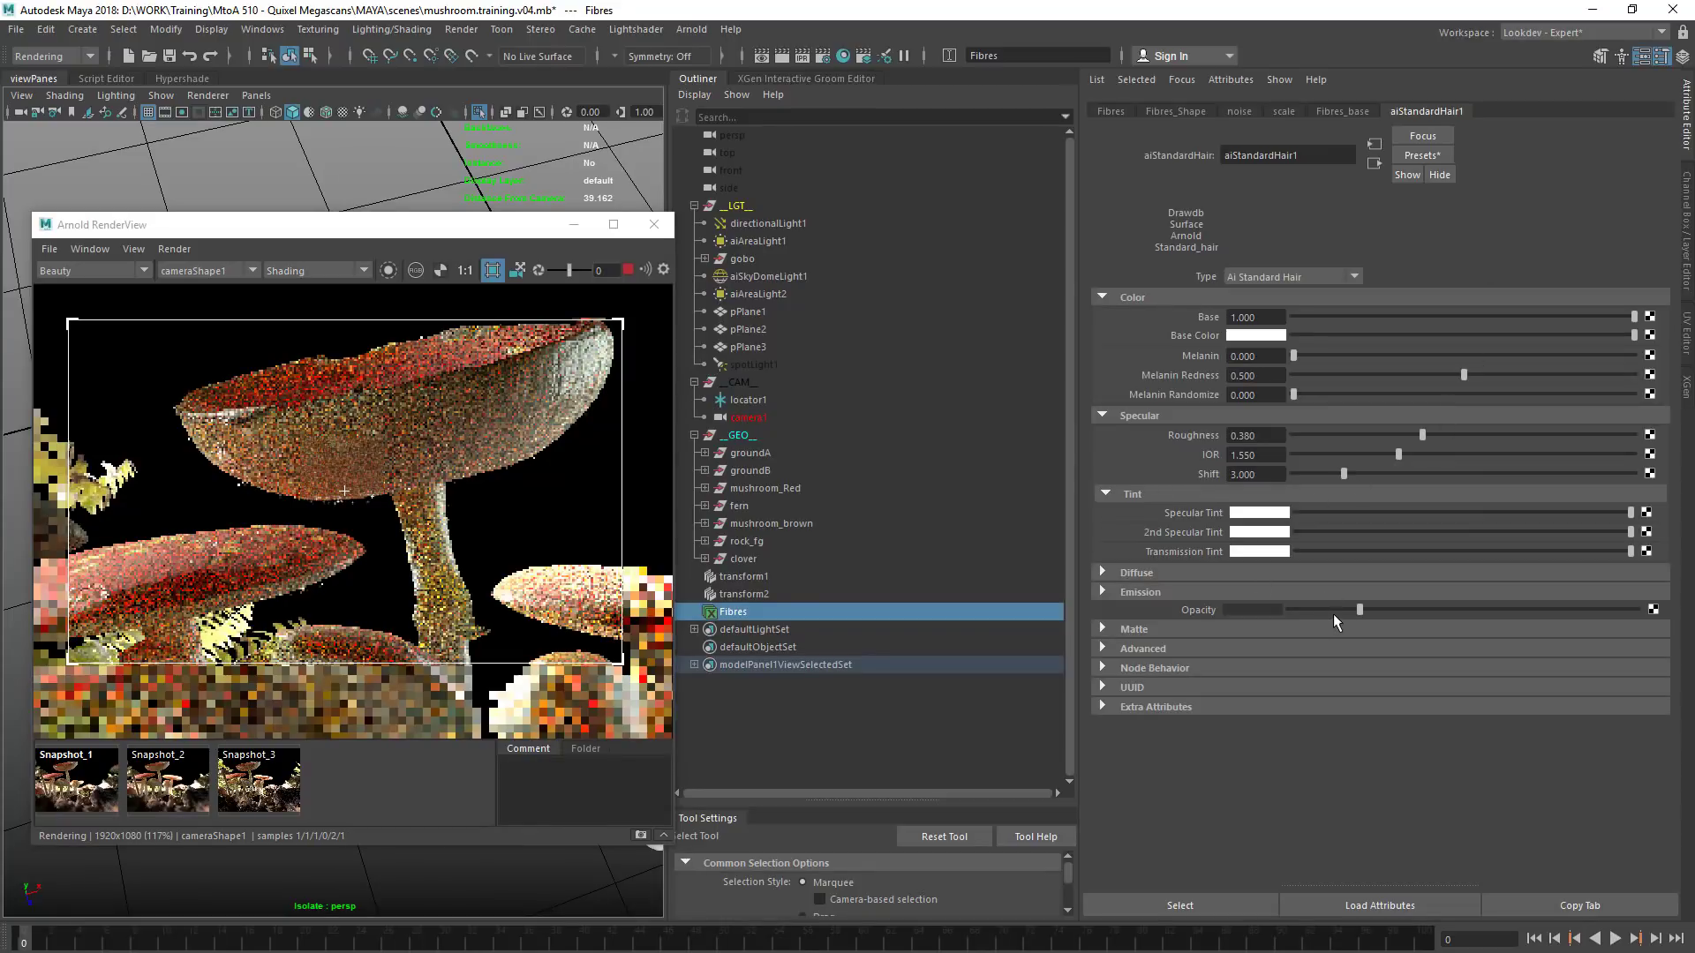
left_click_drag(1338, 613, 1324, 609)
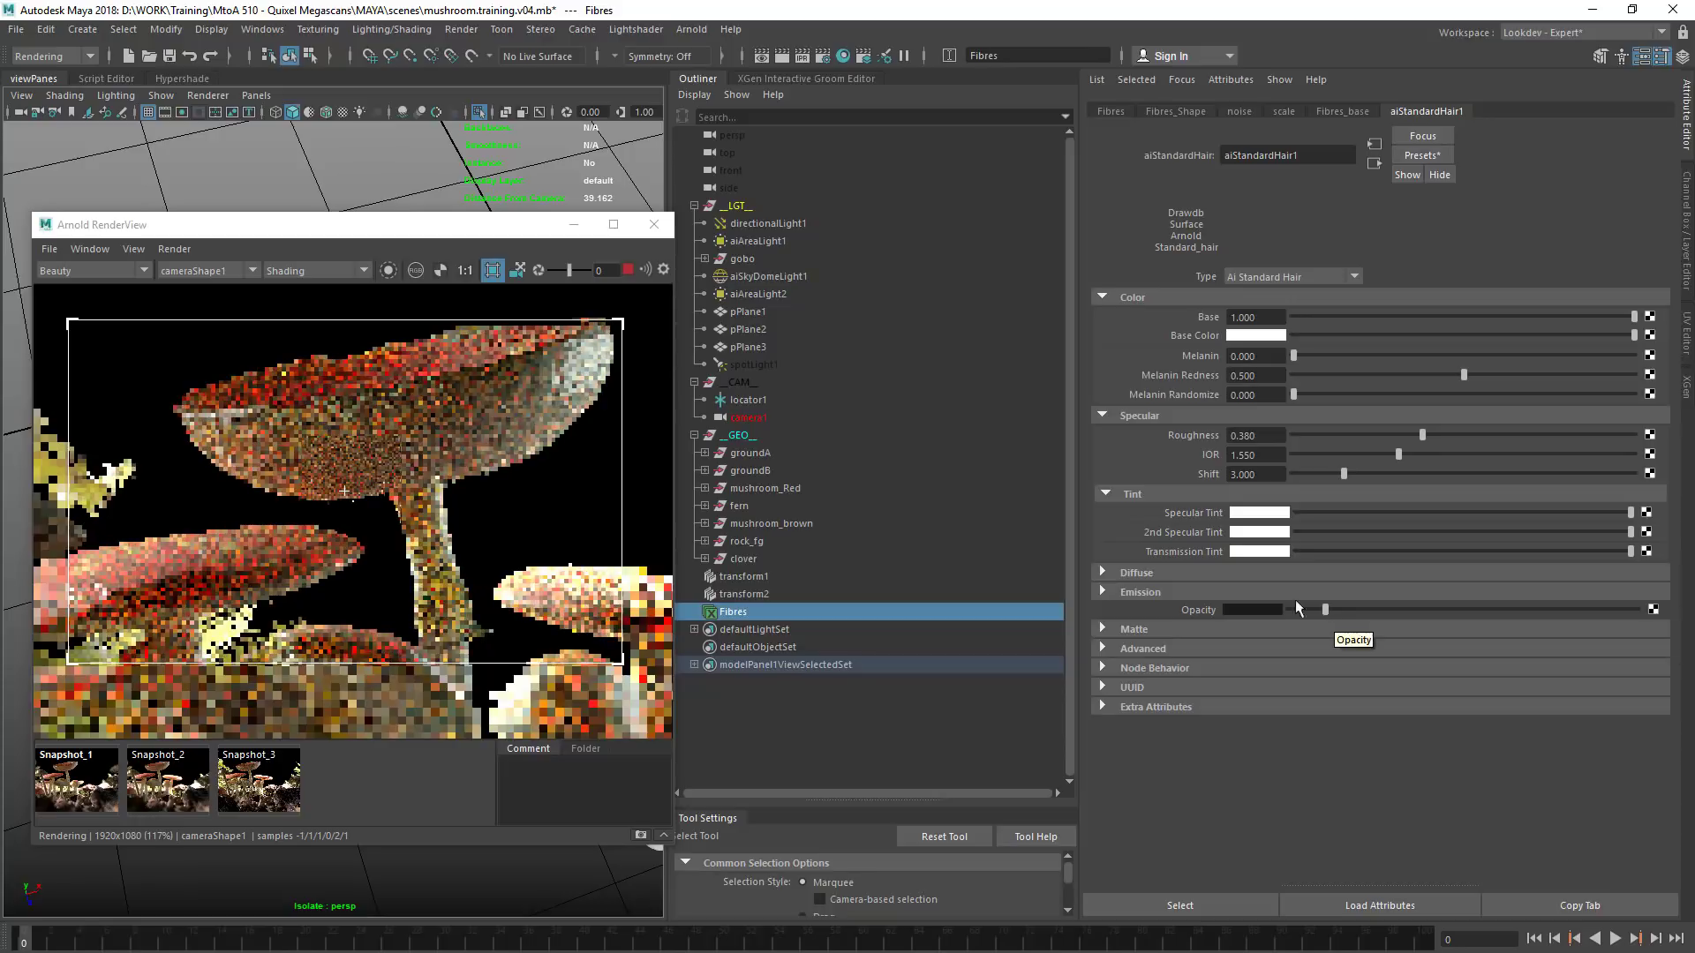
Unhide spotLight1 and reduce its intensity to 0.15
left_click(818, 362)
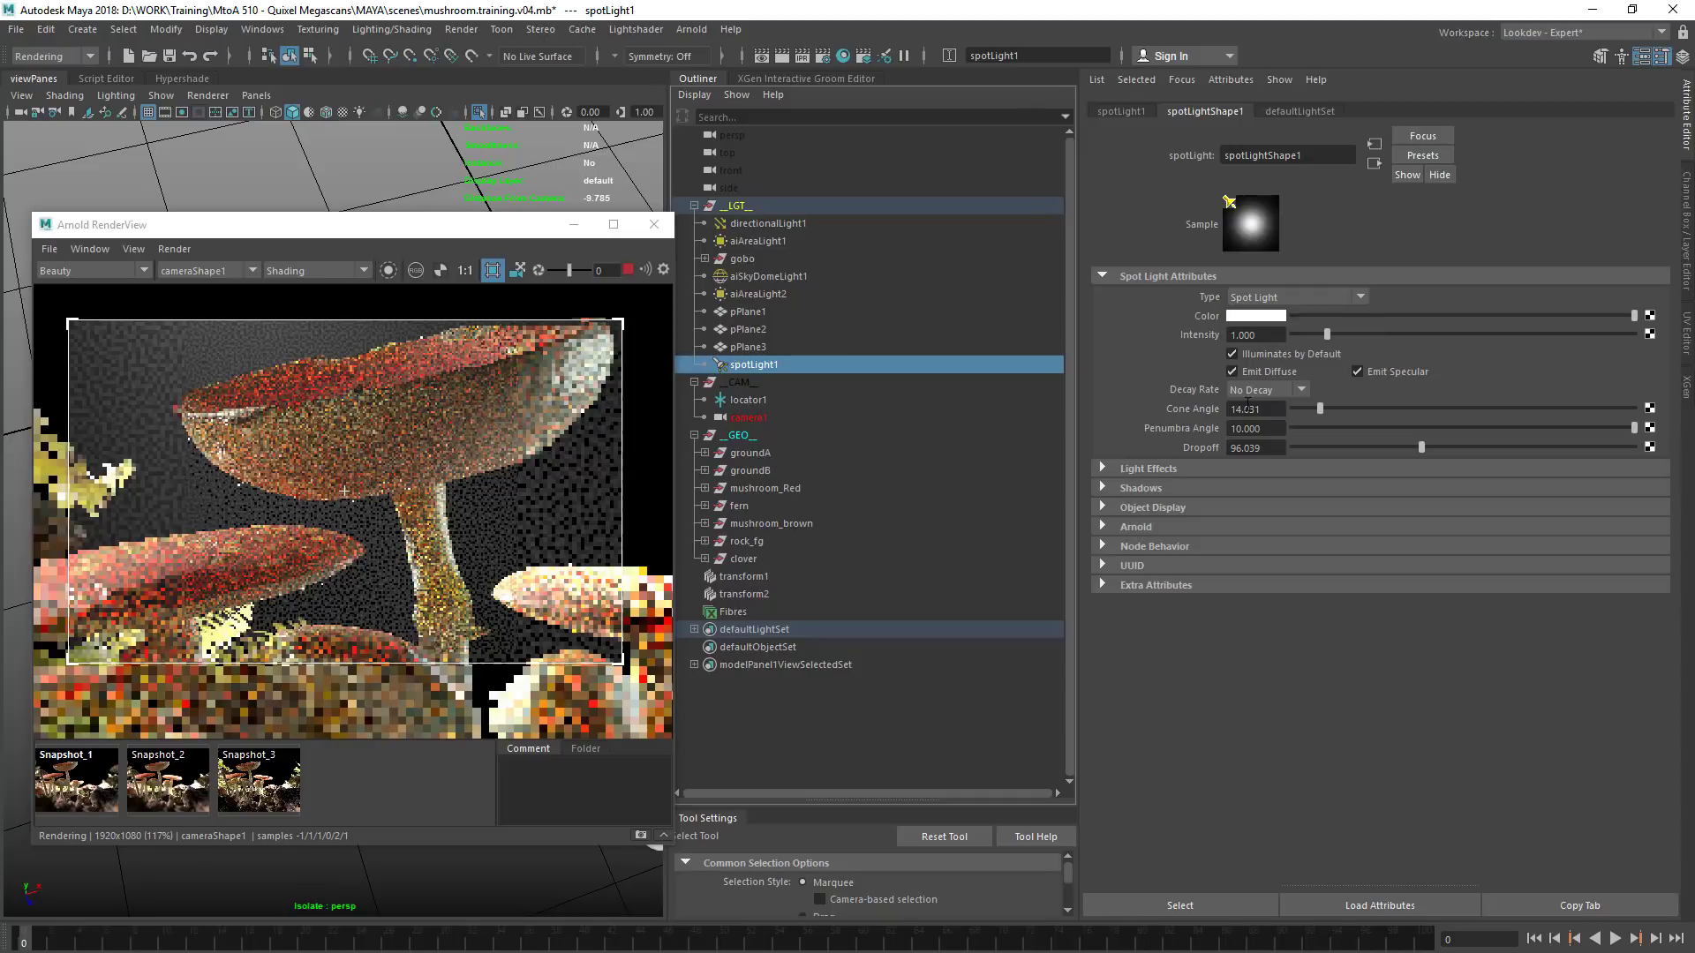
double_click(1256, 334)
type(".235")
key("Return")
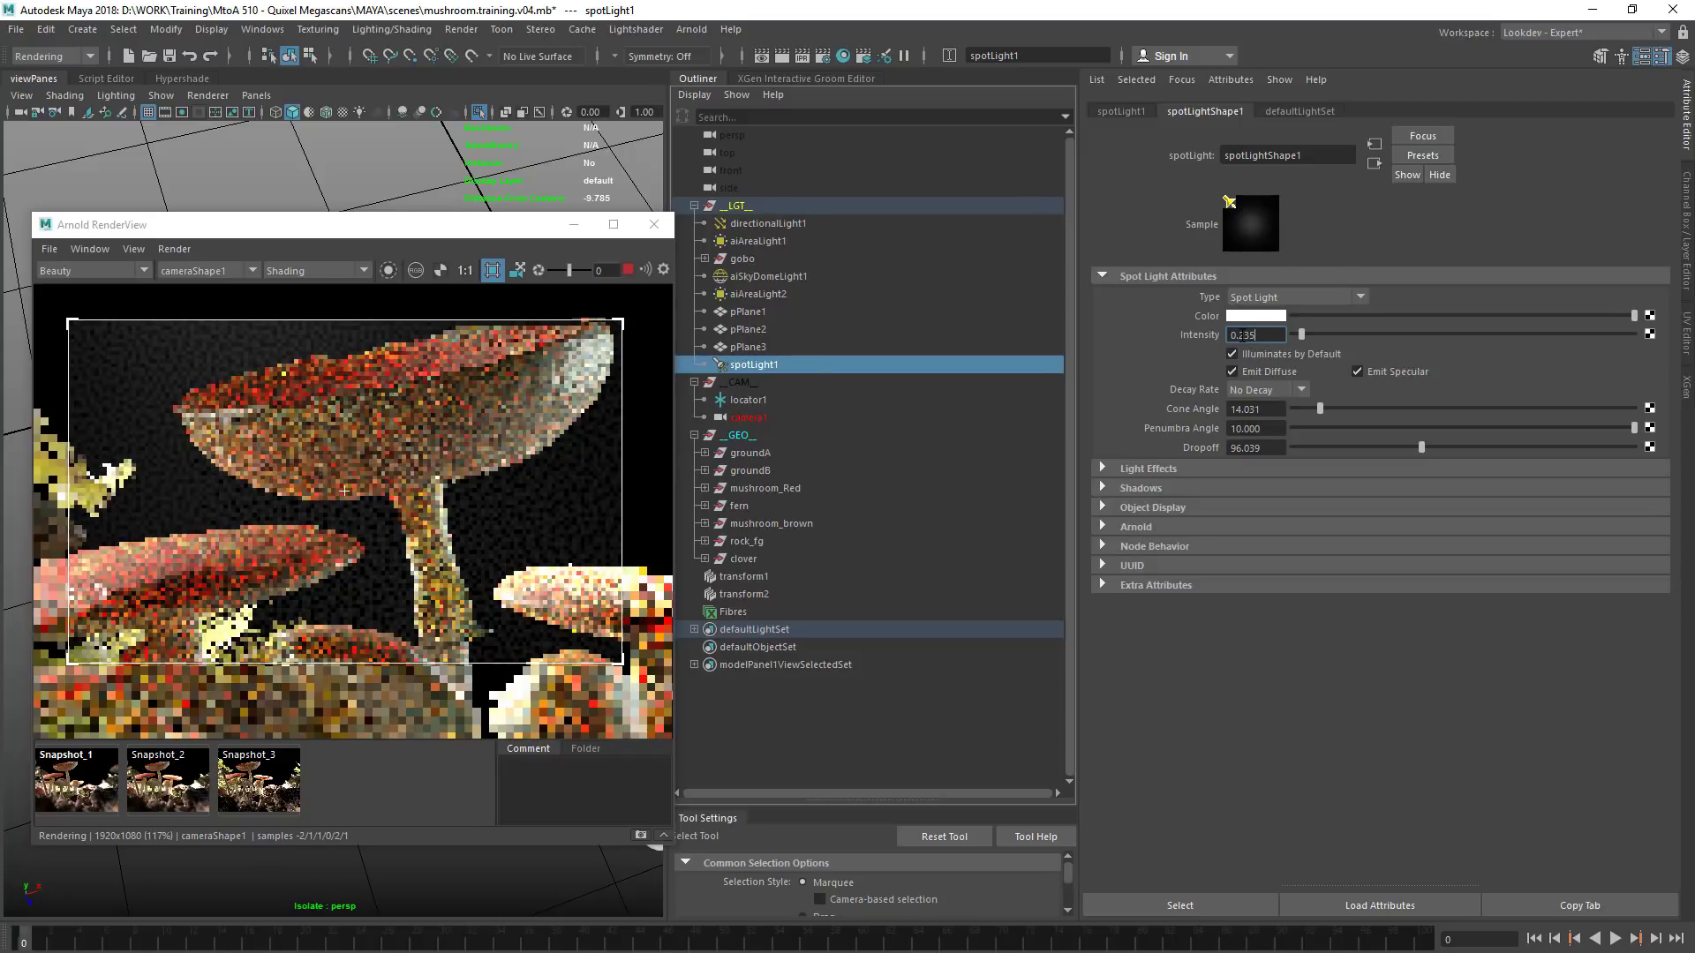
type(".15")
key("Return")
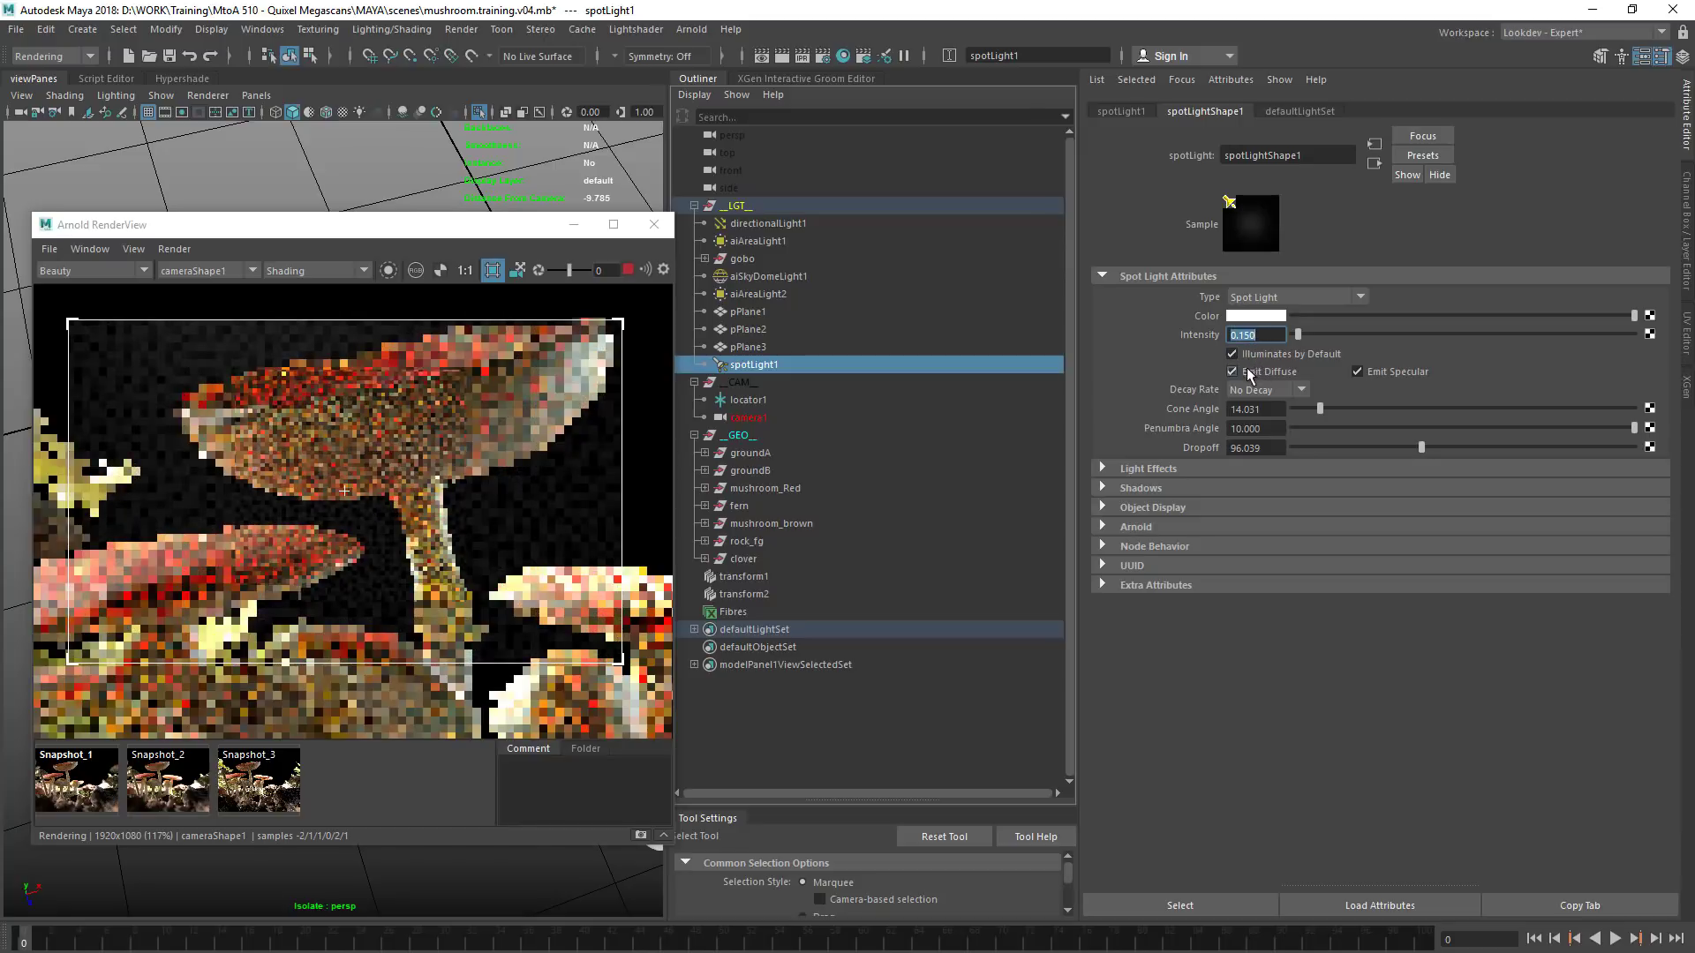
Inspect the full-frame render of the mushroom scene with fibres and enlarge the Arnold RenderView window
left_click(181, 784)
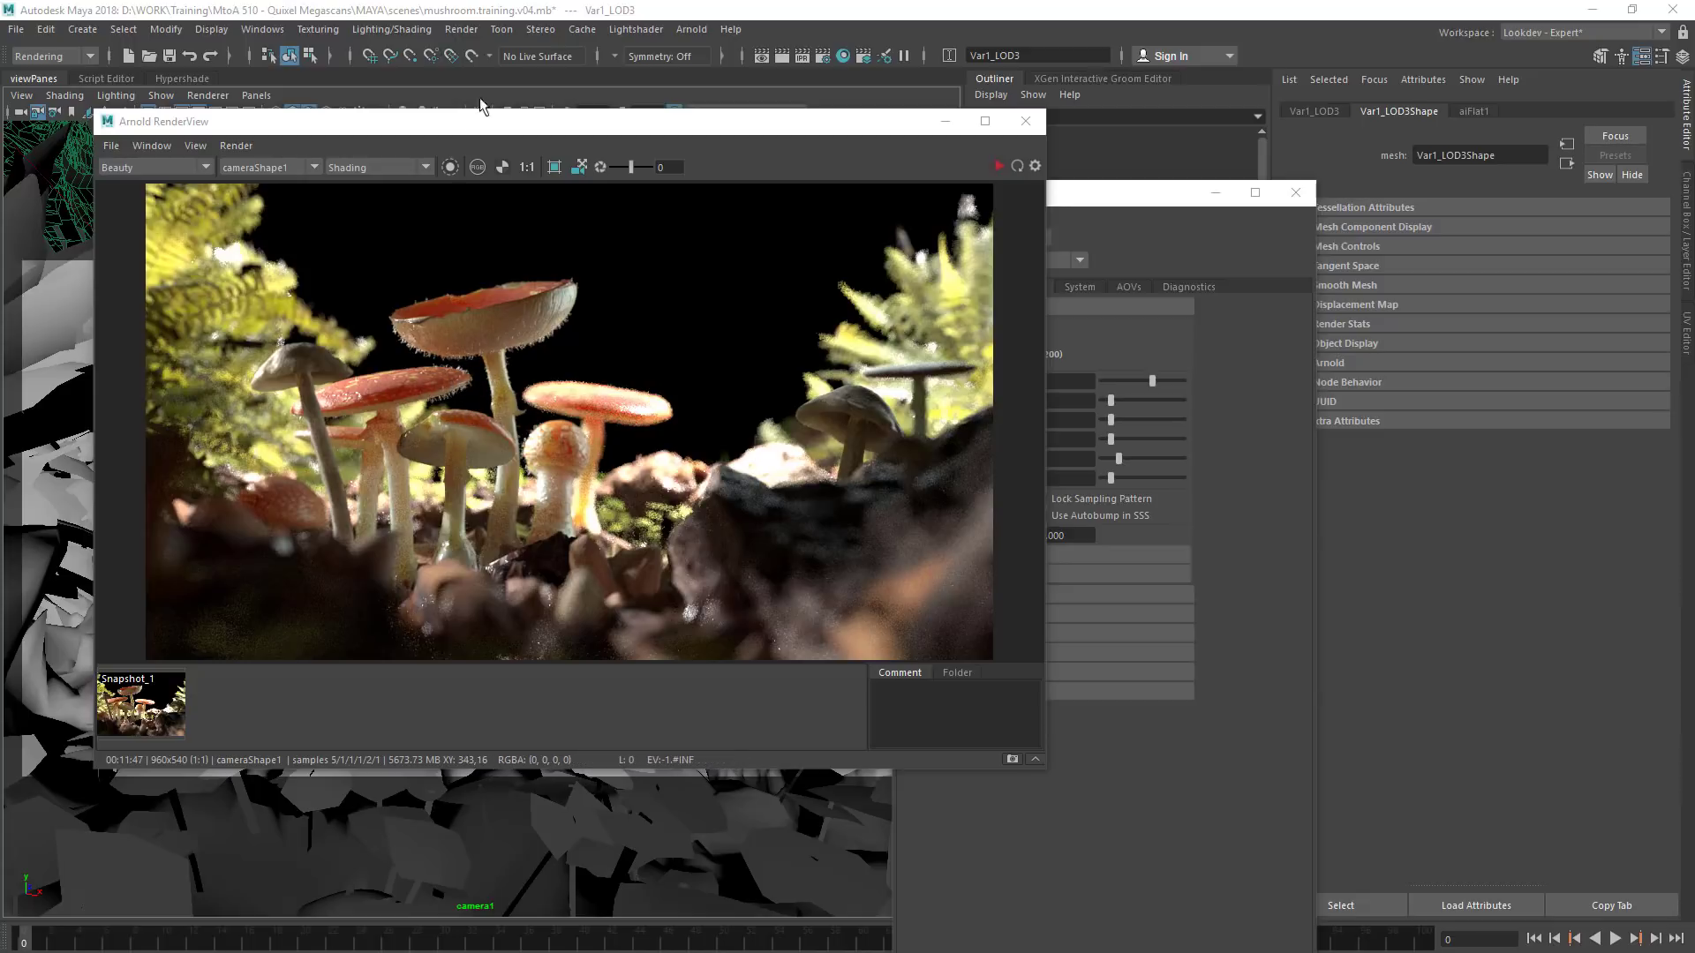
mouse_move(435, 335)
left_mouse_down()
mouse_move(460, 342)
mouse_move(422, 334)
left_mouse_up()
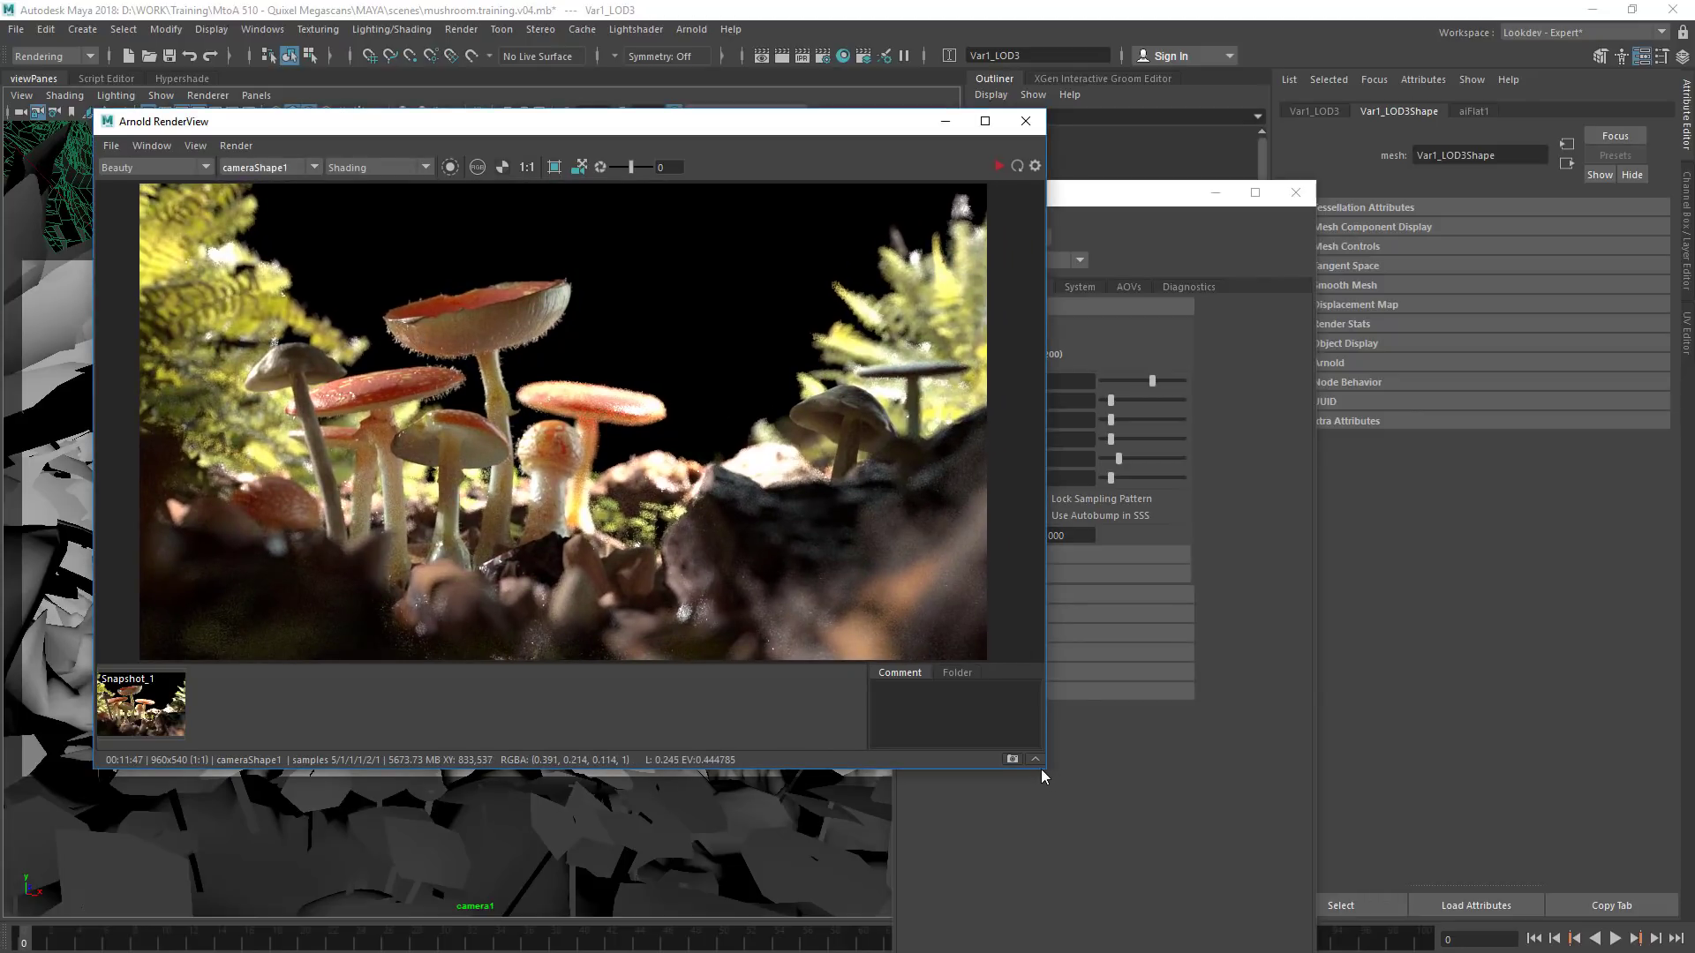
left_click_drag(1044, 772, 1198, 845)
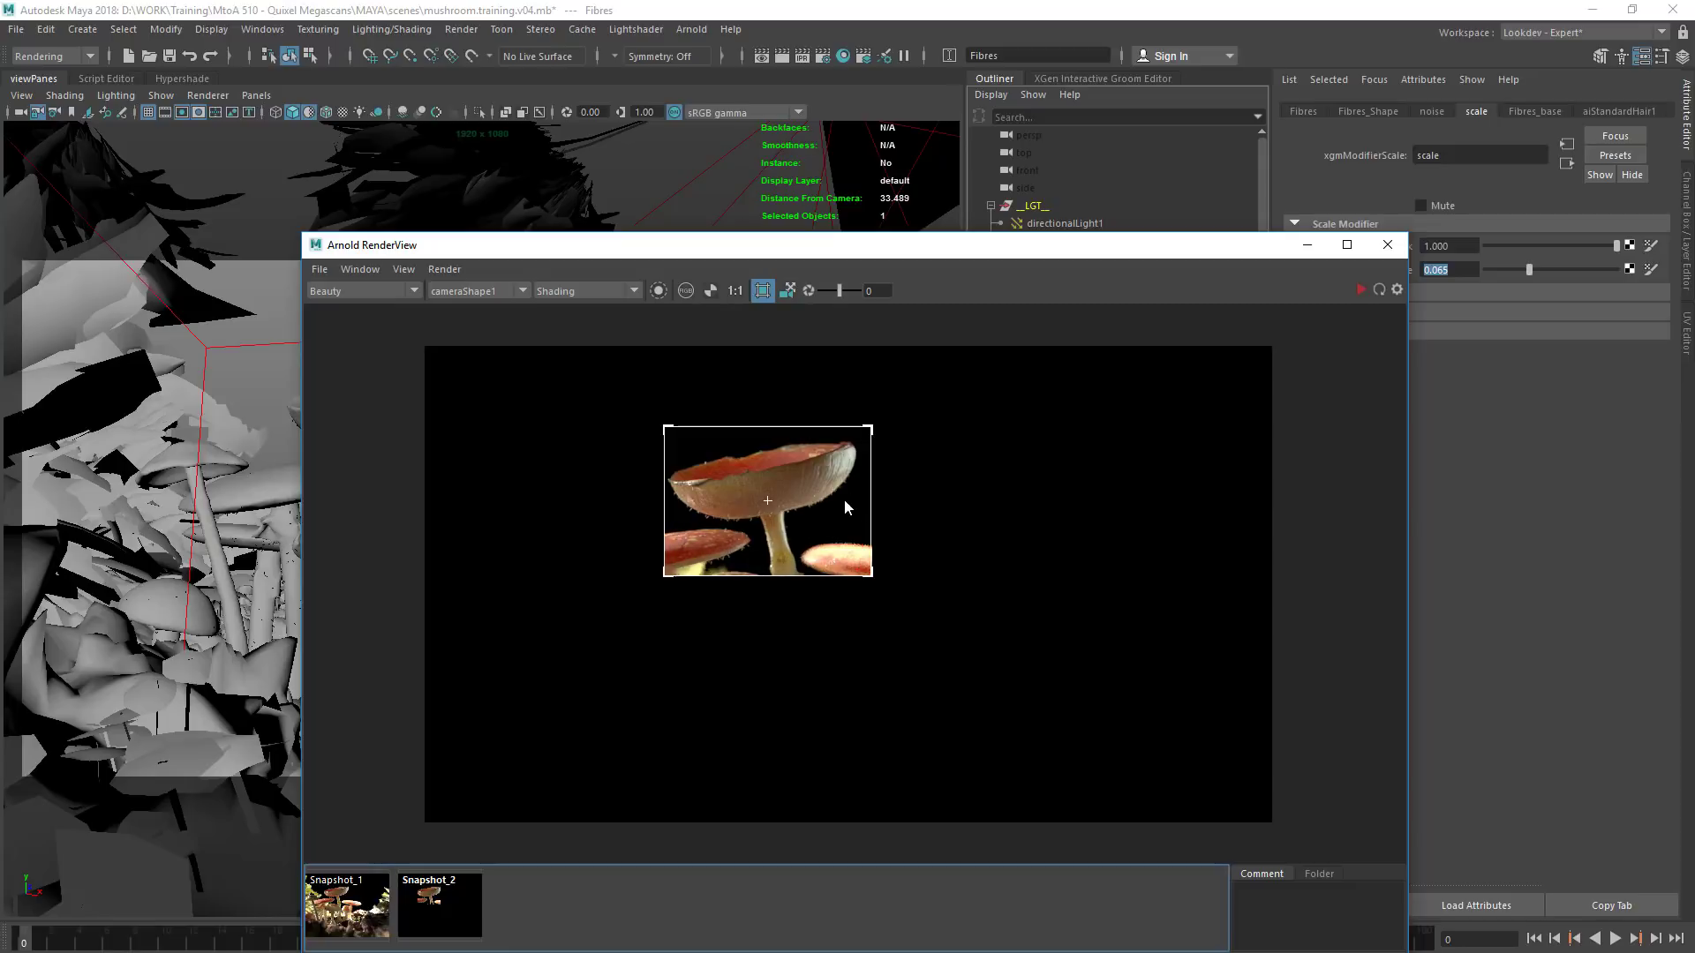
Toggle Snapshot_1 on and off to compare its fibres with the current region render of the tallest red mushroom
left_click(347, 925)
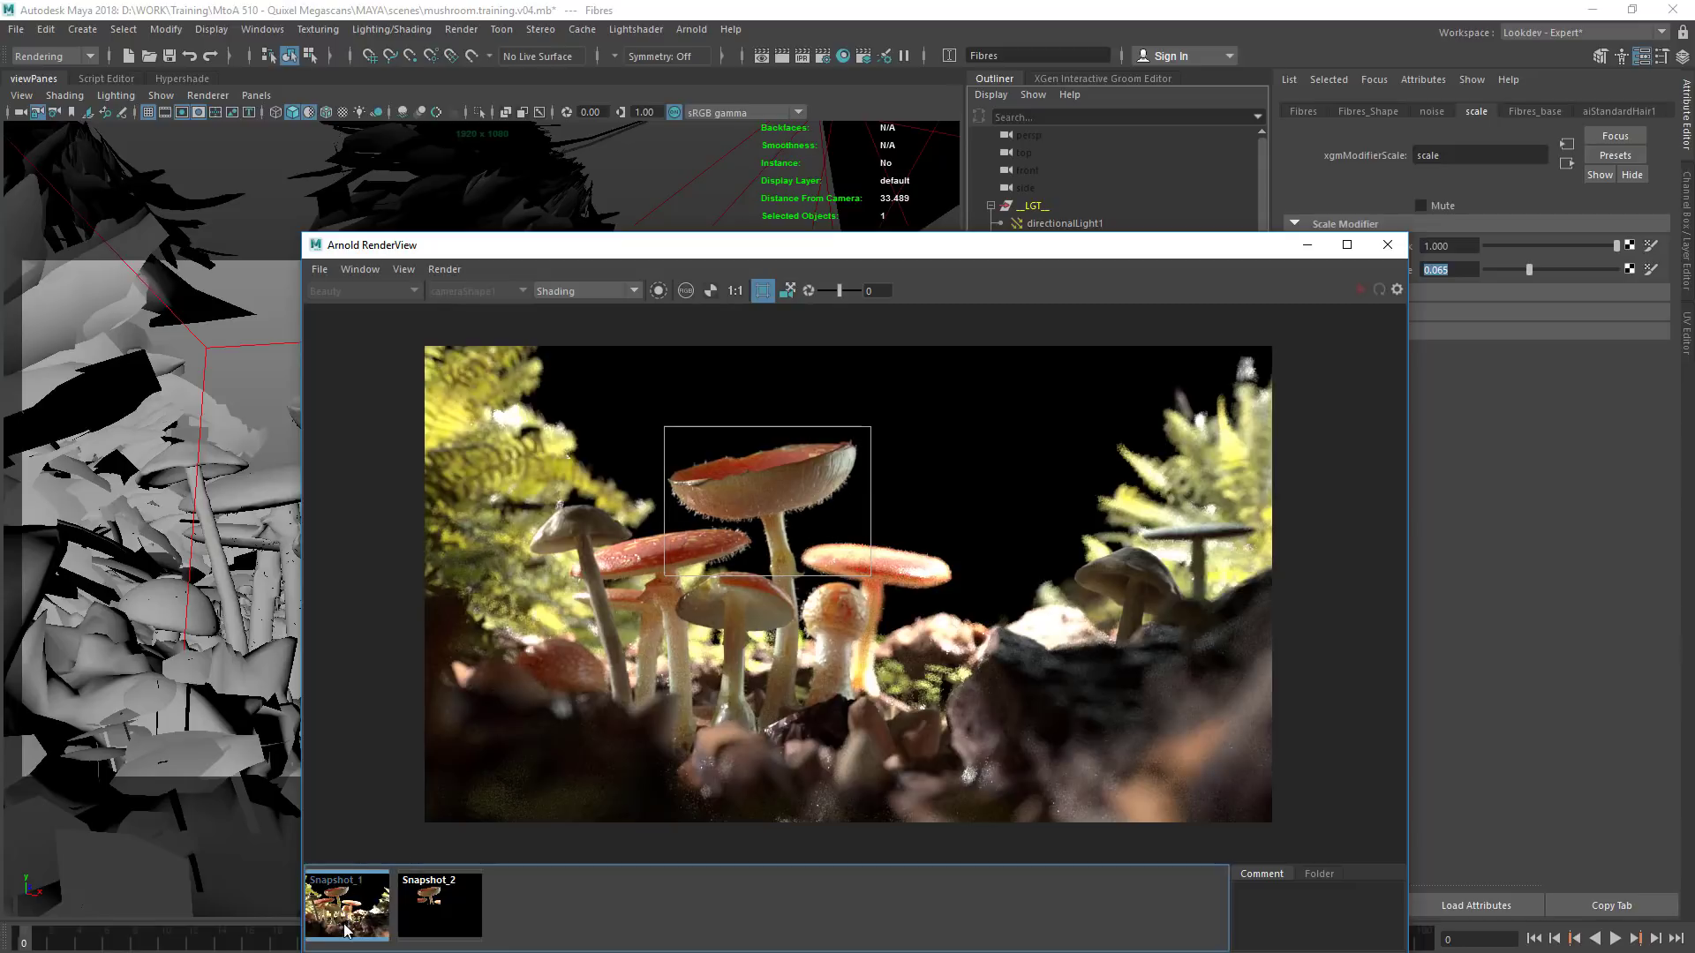
left_click(346, 936)
left_click(346, 936)
left_click(346, 936)
left_click(346, 935)
left_click(346, 936)
left_click(346, 936)
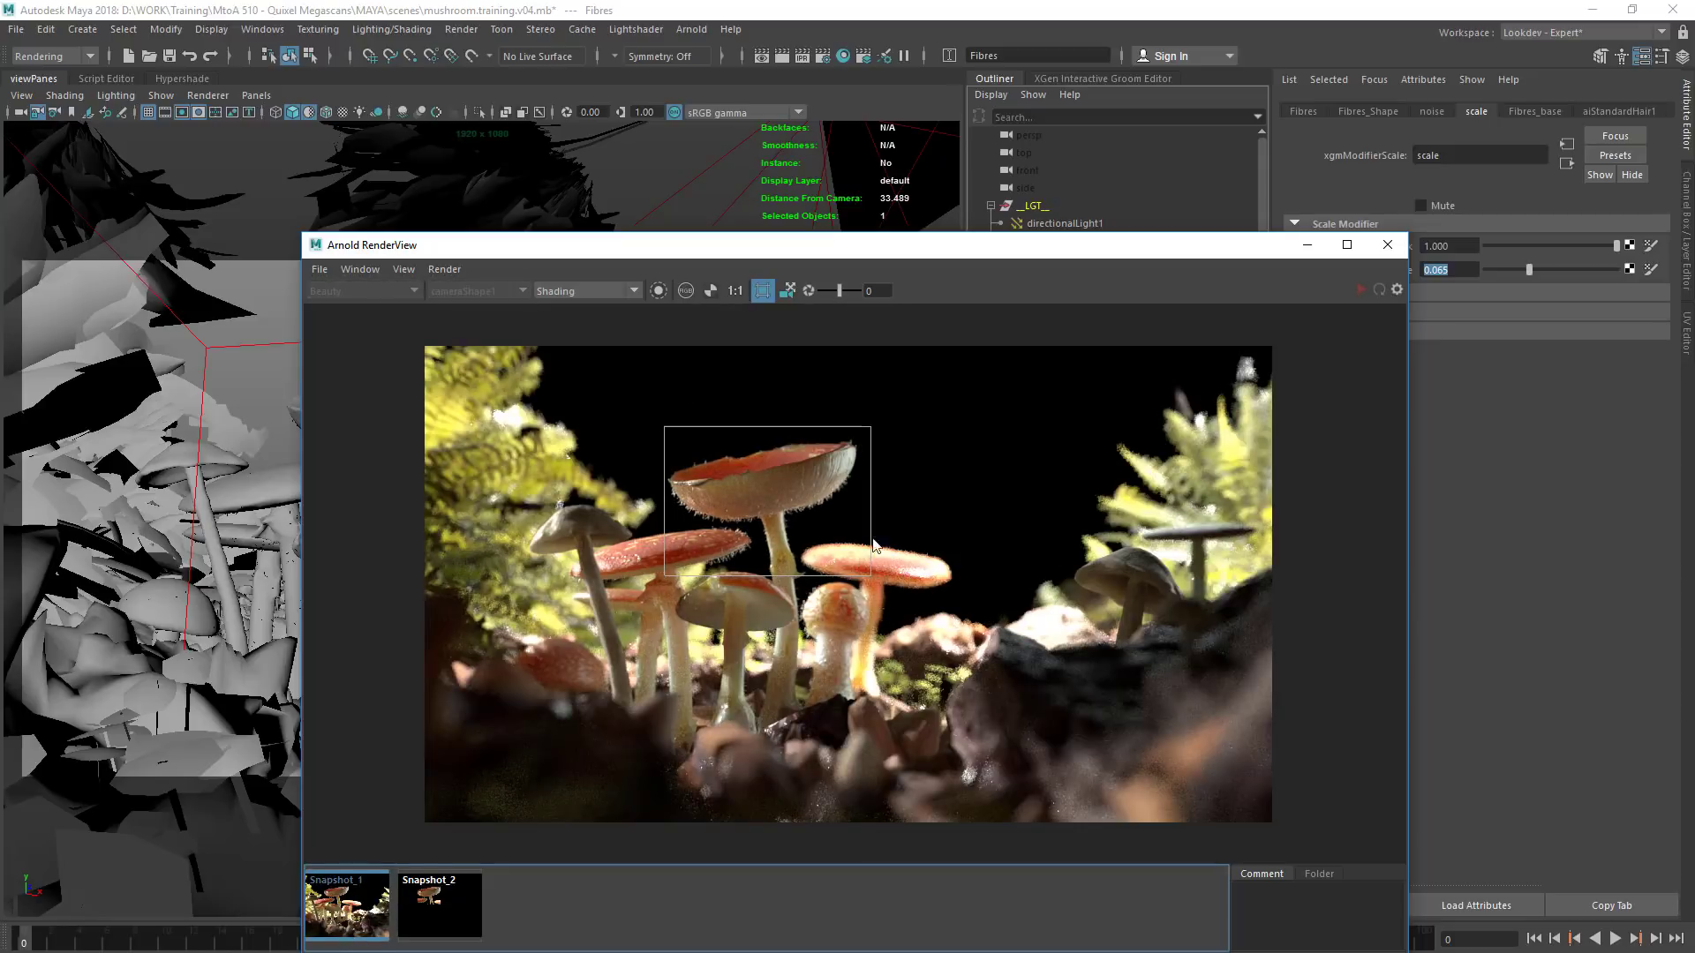